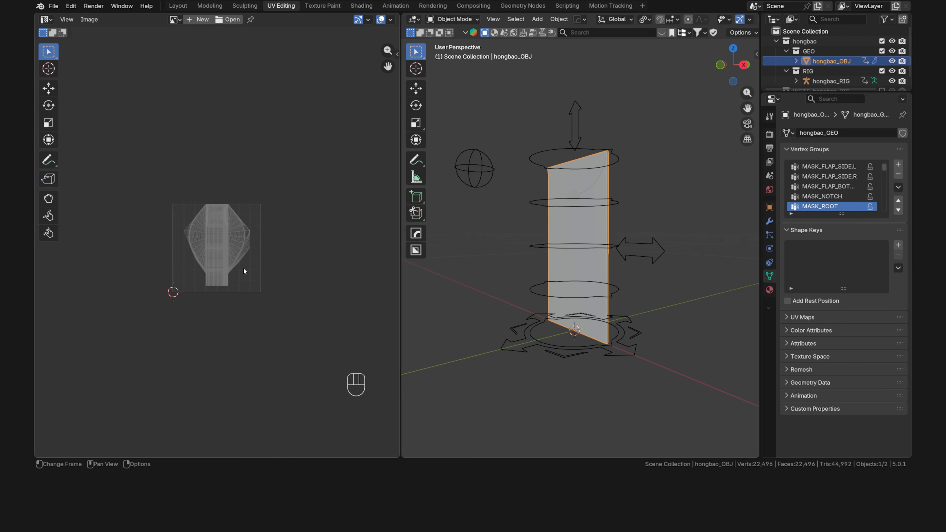
Put hongbao_RIG into Pose Mode and move the top and side flap control bones outward together to open the envelope.
scroll(243, 269, up, 4)
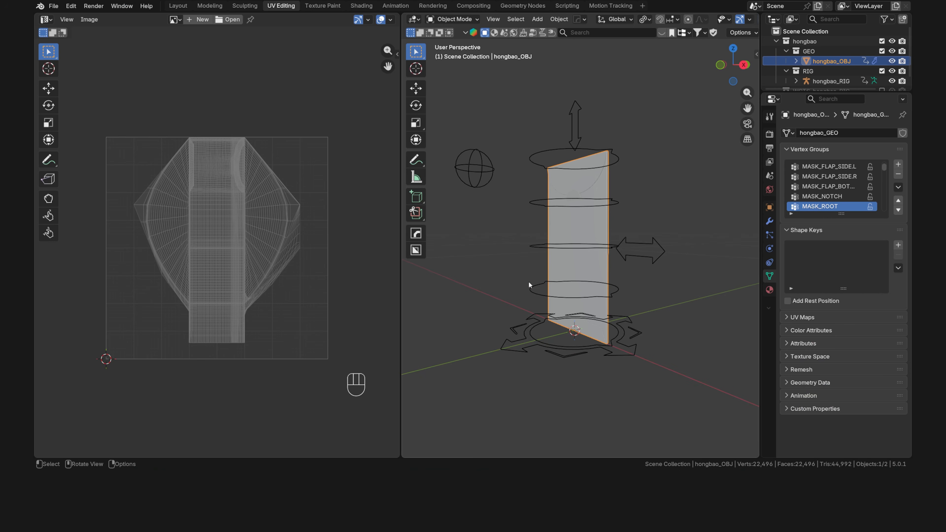
middle_drag(529, 285, 568, 297)
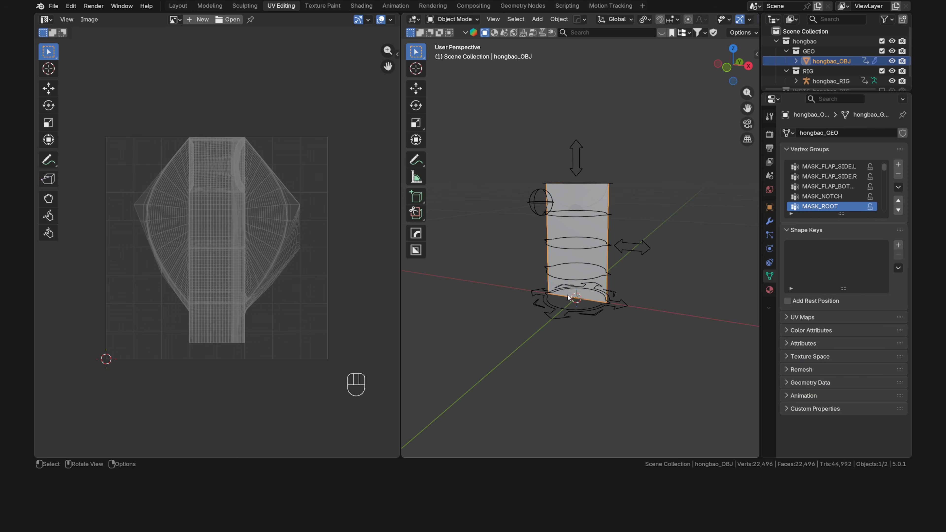
click(626, 241)
key(Tab)
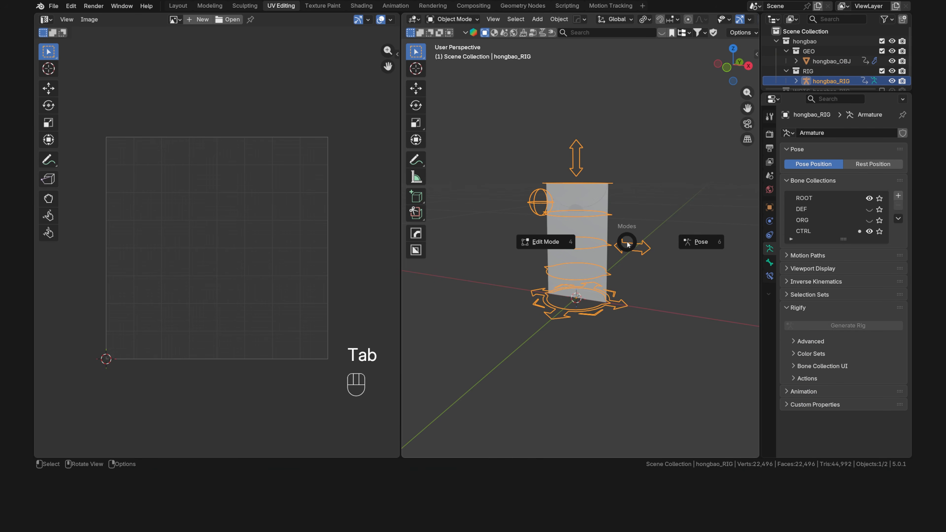
click(687, 248)
shift+click(634, 244)
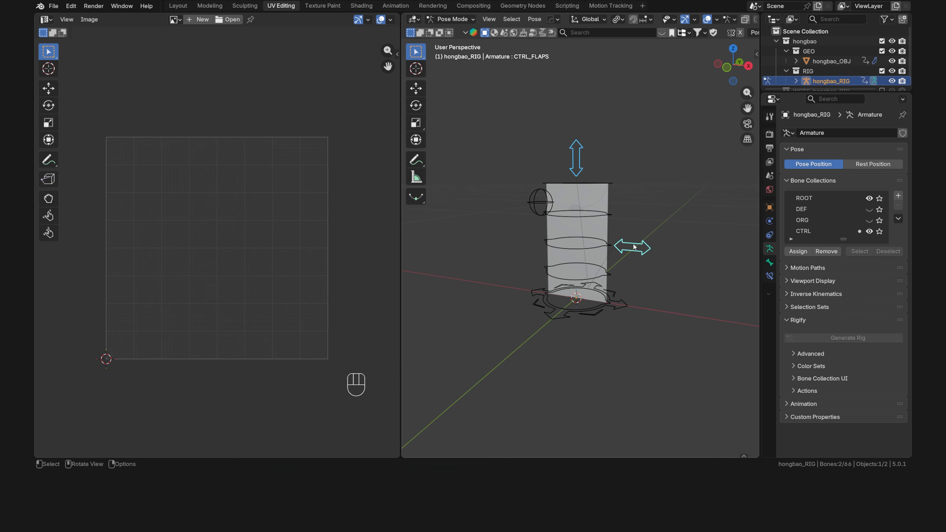
key(g)
click(695, 149)
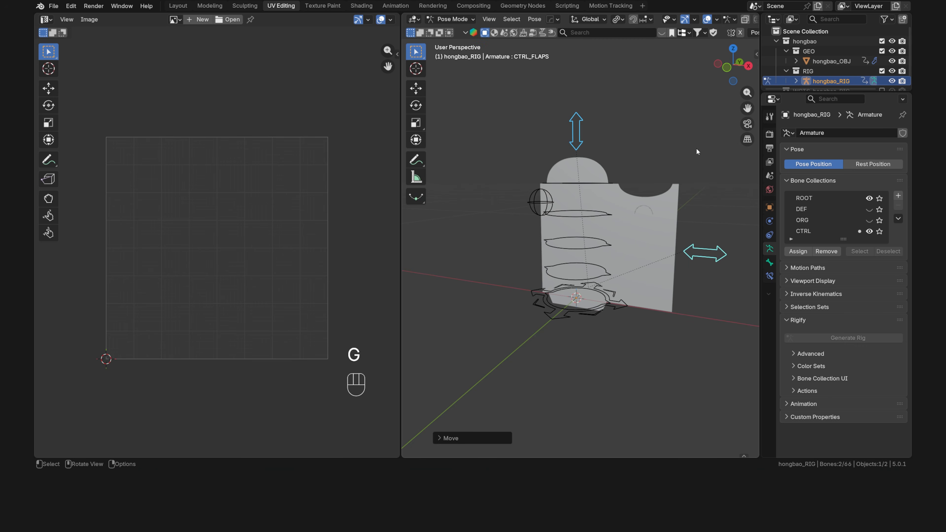
Return to Object Mode, select the envelope mesh hongbao_OBJ, and enter Edit Mode with vertex selection.
key(Tab)
click(638, 226)
click(638, 225)
key(Tab)
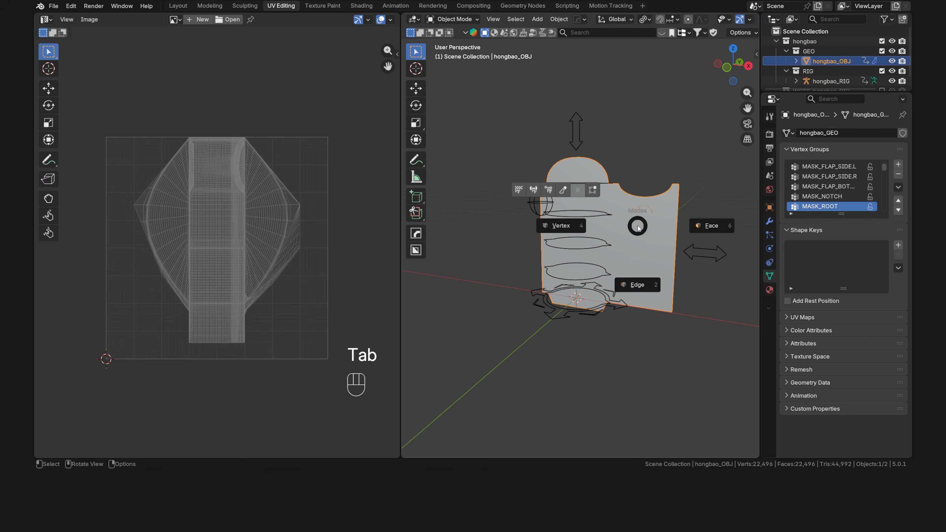
click(583, 229)
scroll(583, 229, up, 2)
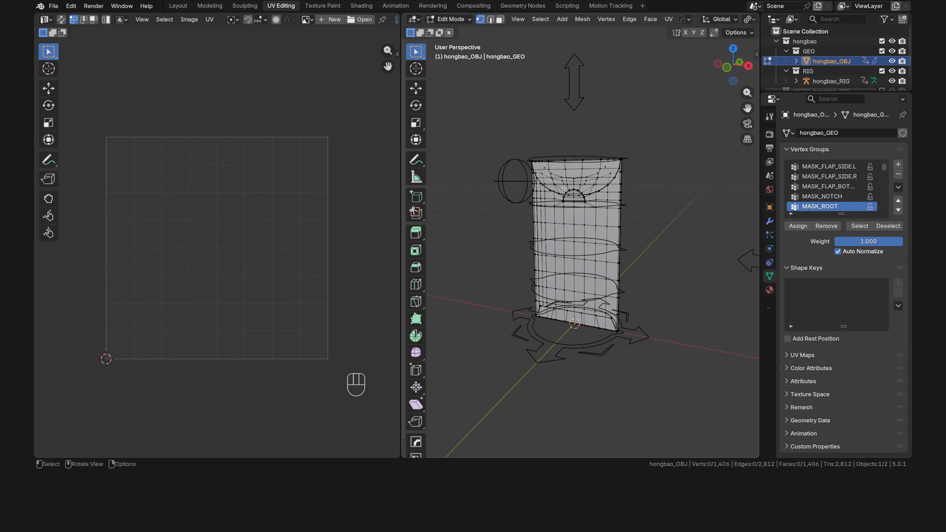
Collapse the two LOOK modifiers and enable the Armature modifier's Edit Mode and On Cage display.
click(768, 224)
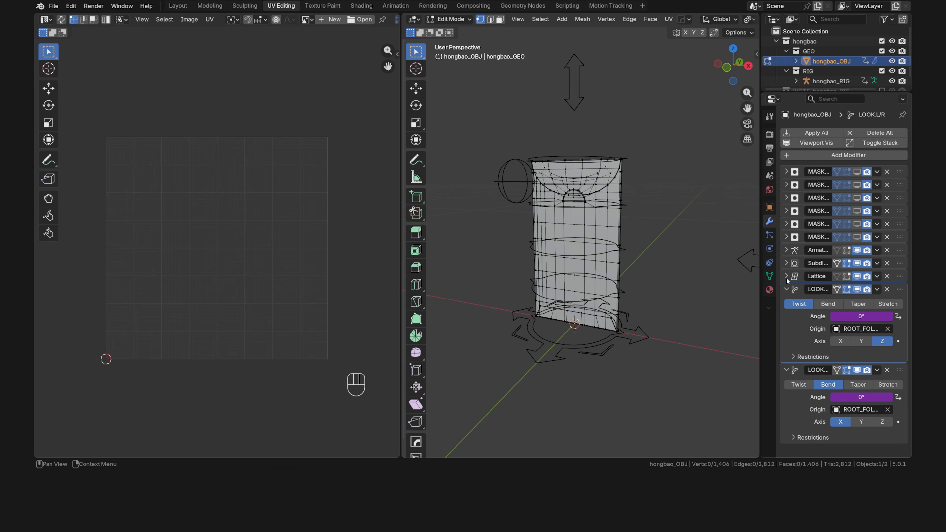
click(786, 290)
click(787, 303)
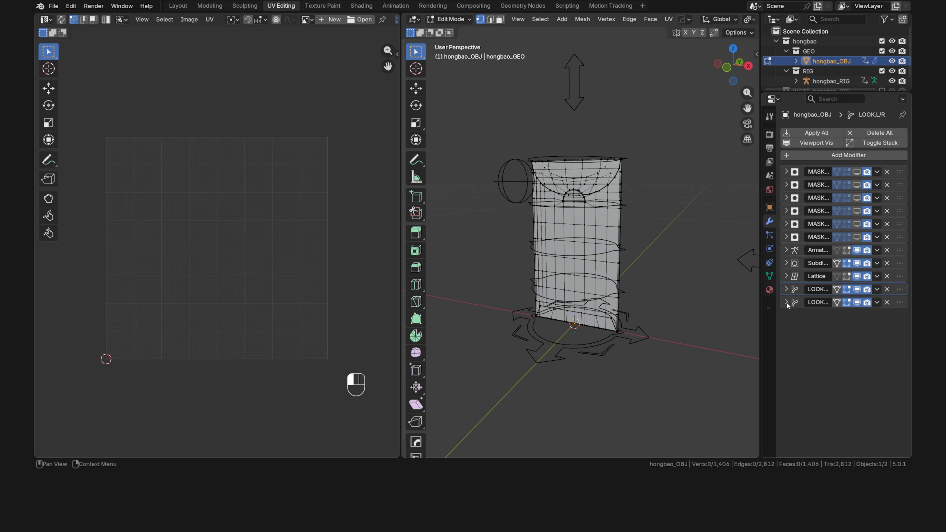
click(787, 250)
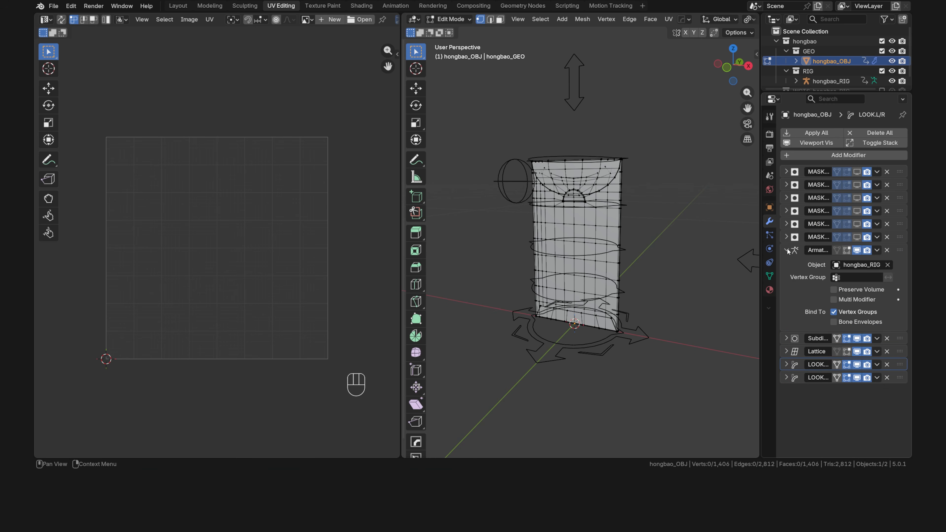
click(847, 252)
click(836, 253)
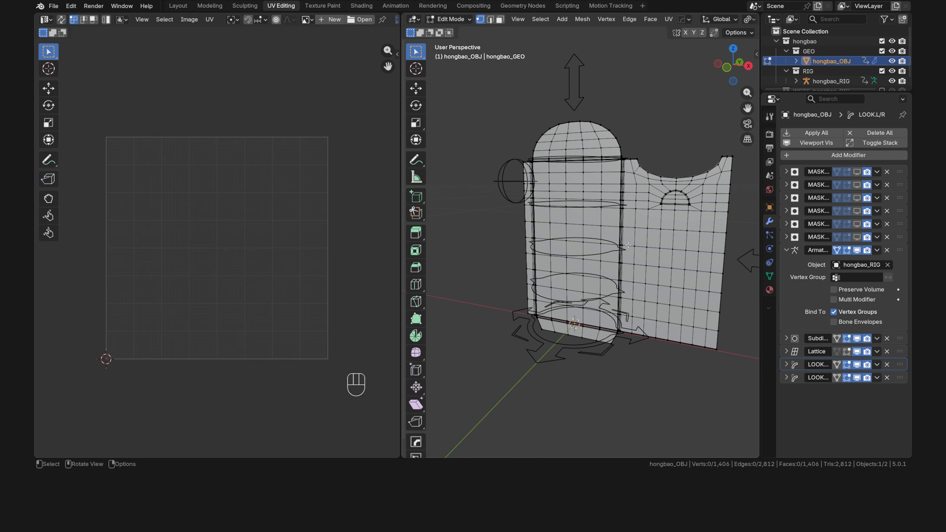
Leave mesh editing, put hongbao_RIG back into Pose Mode, and show the ORG bone collection.
key(Tab)
shift+middle_drag(666, 190, 597, 218)
scroll(630, 208, up, 2)
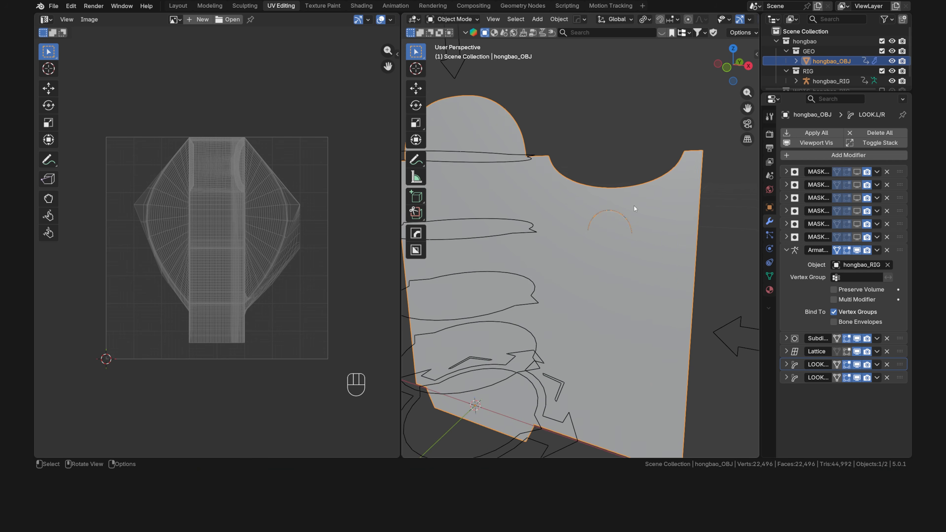
scroll(634, 206, down, 2)
click(577, 241)
key(Tab)
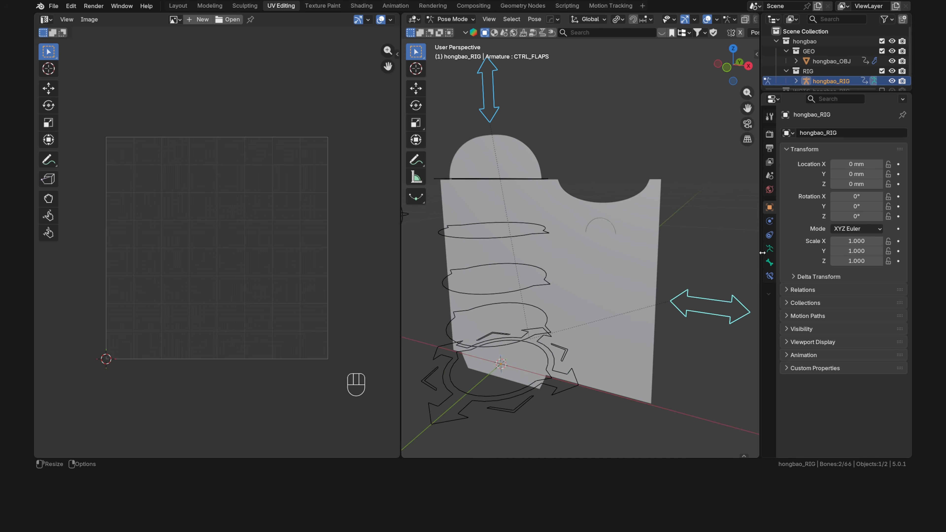
click(769, 249)
click(870, 220)
Rotate the notch bone ORG_NOTCH_01 by -25° around the X axis to lift the thumb notch out of the panel.
click(601, 229)
middle_drag(650, 224, 445, 251)
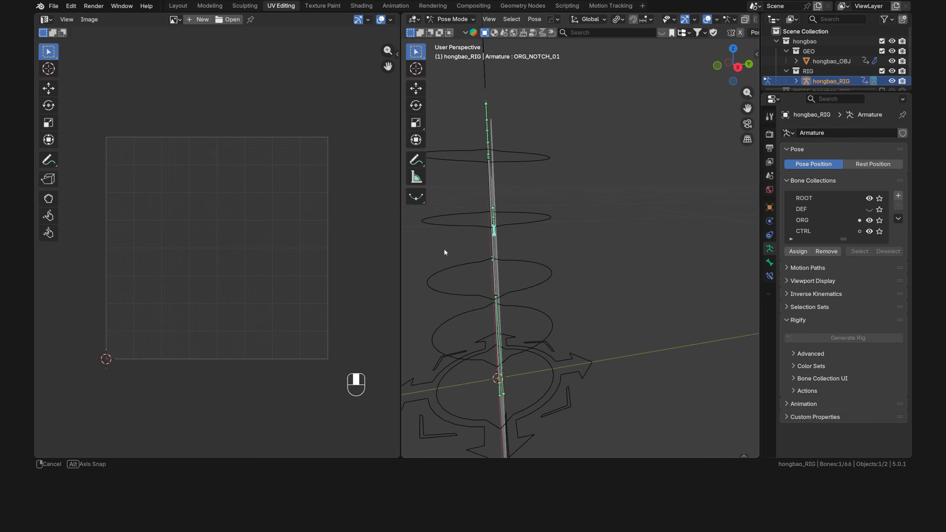
text(rx-25)
key(Return)
mouse_move(572, 225)
middle_down()
mouse_move(493, 231)
mouse_move(568, 239)
middle_up()
scroll(568, 238, down, 2)
shift+middle_drag(456, 278, 542, 269)
Reopen the envelope mesh in Edit Mode with vertex selection and hide hongbao_RIG.
key(Tab)
click(613, 213)
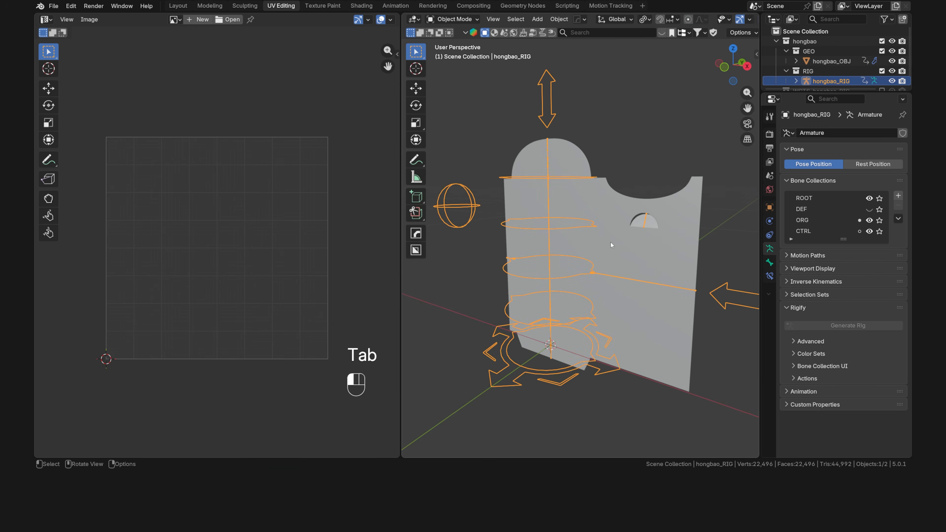
click(611, 245)
key(Tab)
click(548, 245)
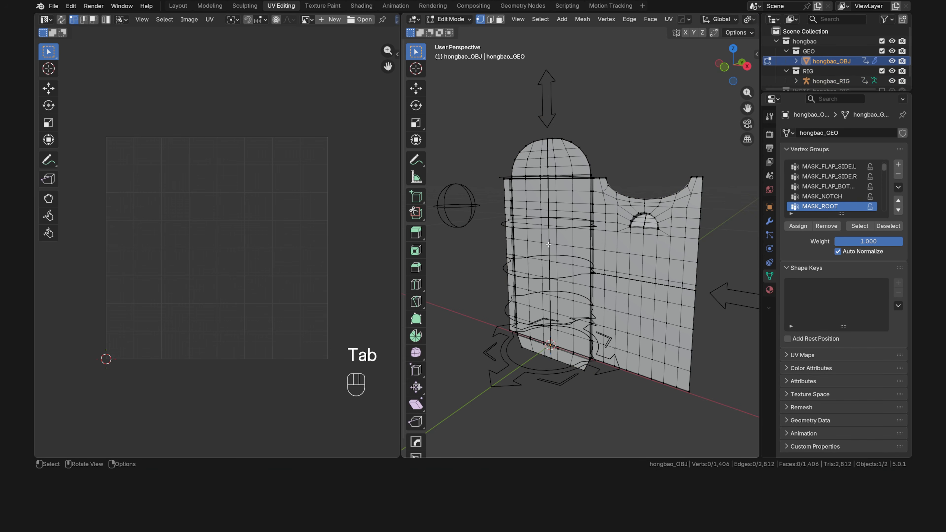
click(892, 80)
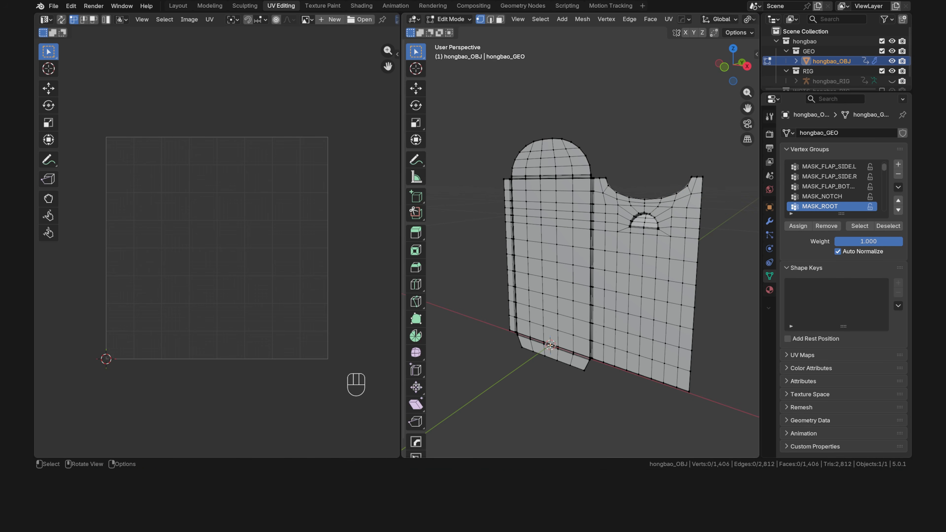
Select the mesh's sharp edges in edge selection mode and expand the operation's sharpness setting.
key(2)
click(541, 20)
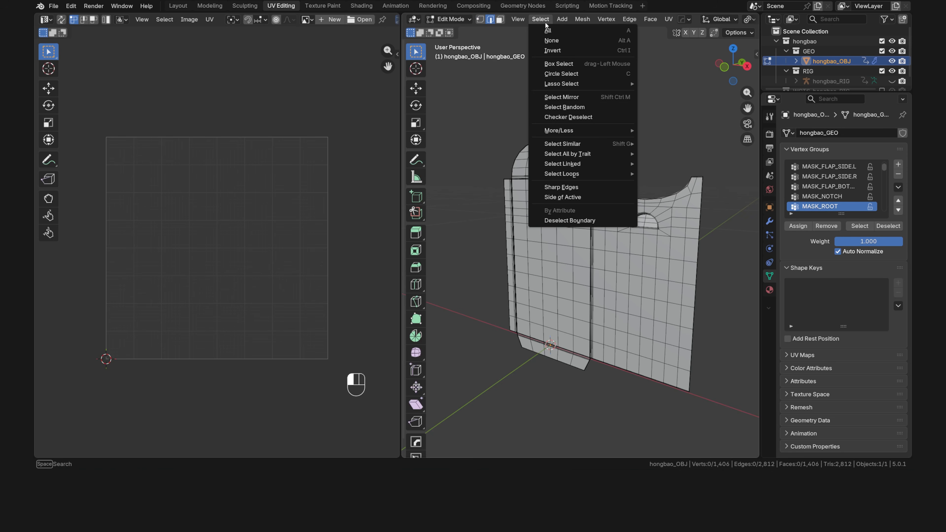
click(589, 187)
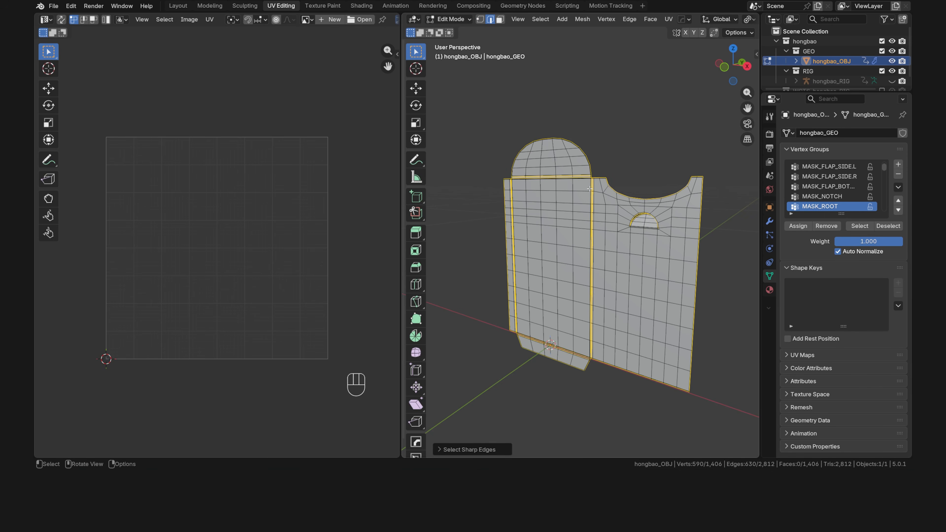
scroll(589, 189, up, 3)
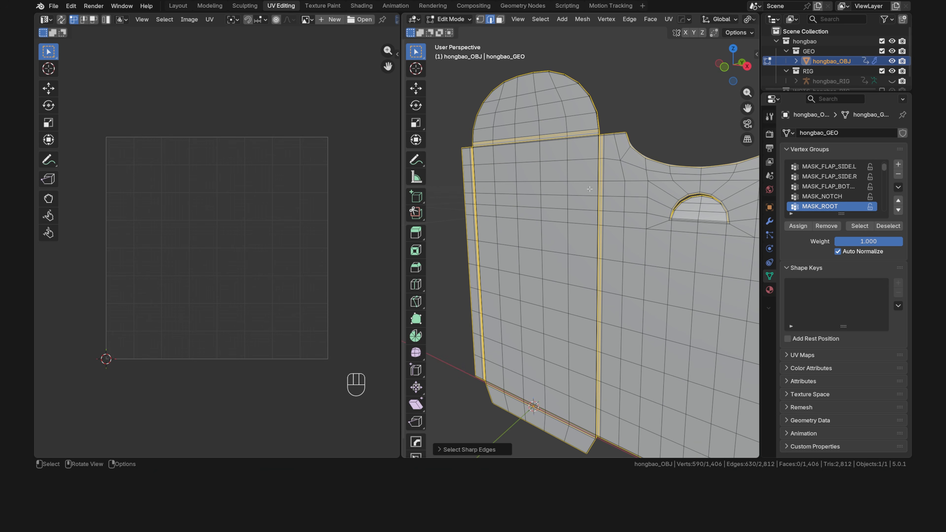
click(440, 449)
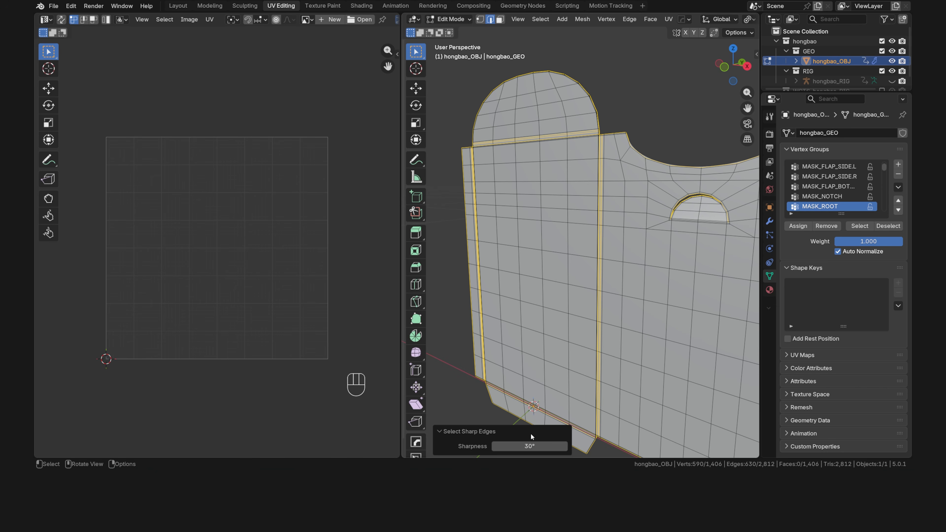
Toggle the Armature modifier's Edit Mode display off and back on to inspect the selected edges at the folded envelope's corner.
click(769, 221)
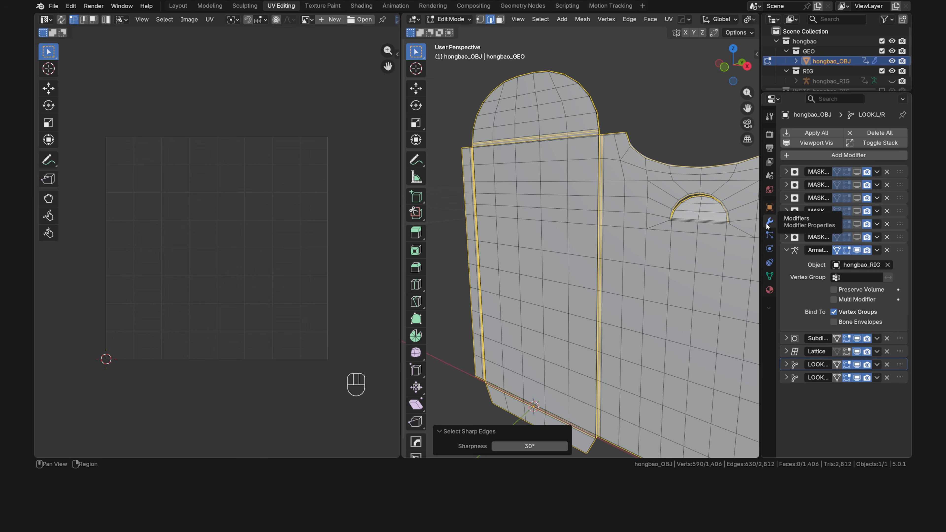
click(836, 250)
click(836, 250)
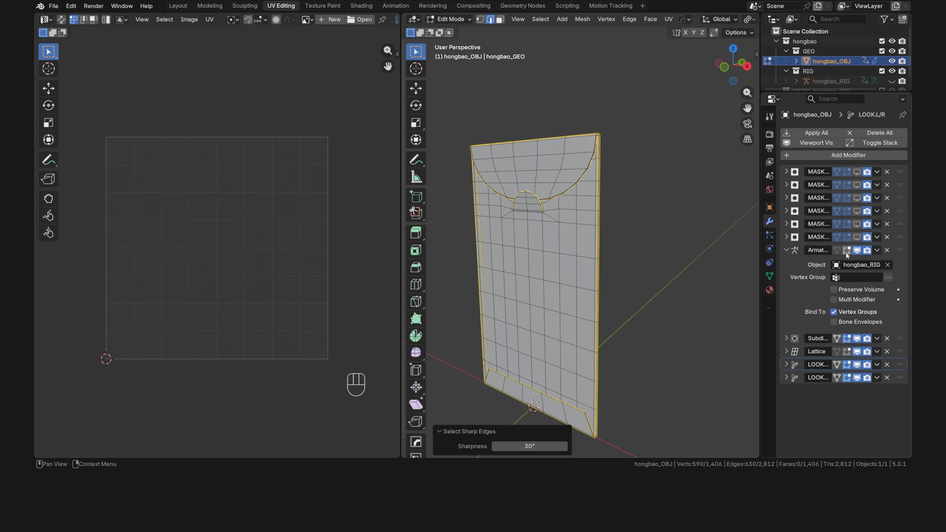
scroll(617, 100, up, 3)
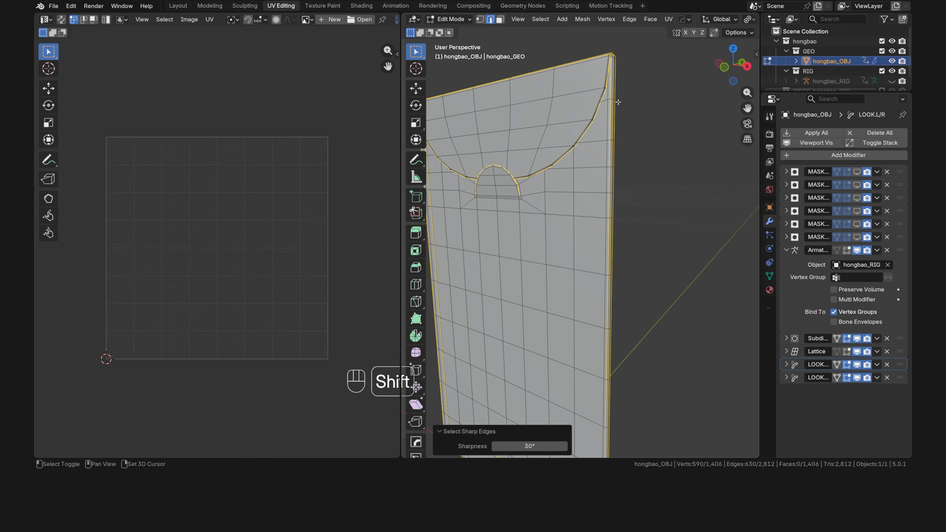
scroll(587, 240, up, 2)
shift+middle_drag(616, 99, 576, 263)
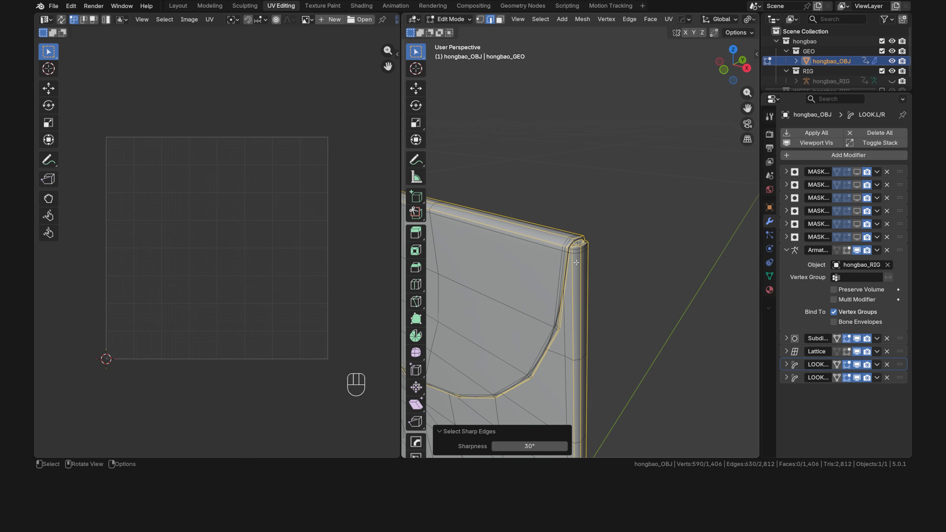
key(shift+c)
click(837, 250)
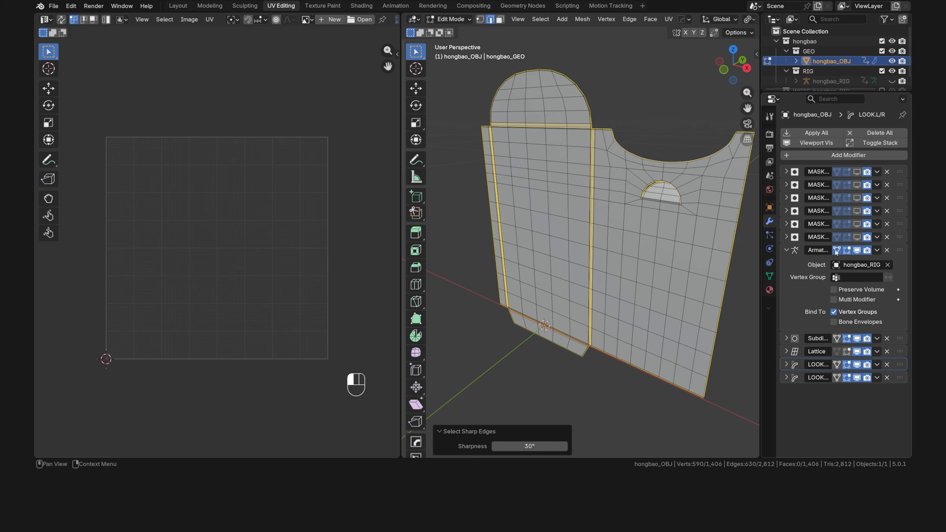
Check the unfolded envelope from back and front, and set the sharp edge selection's sharpness to 70°.
shift+middle_drag(639, 213, 602, 235)
key(grave)
shift+middle_drag(485, 223, 599, 237)
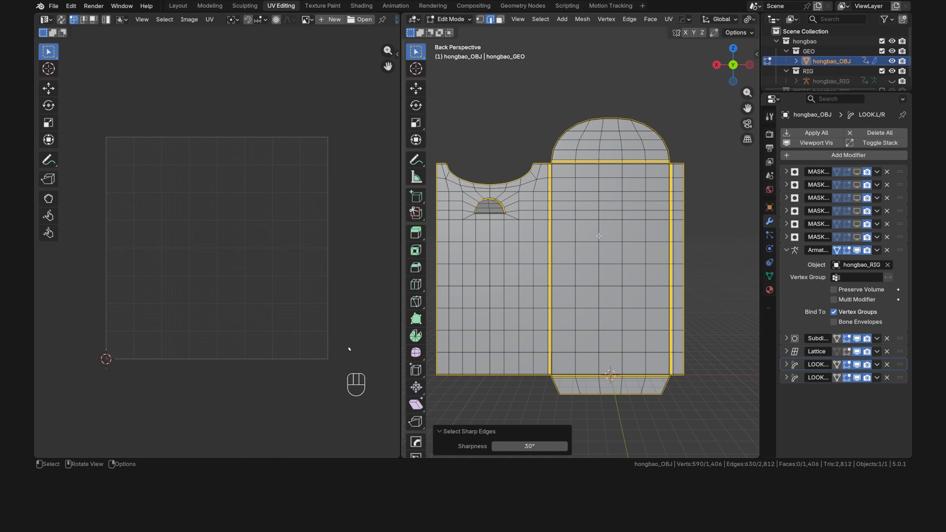
key(grave)
shift+middle_drag(709, 262, 625, 257)
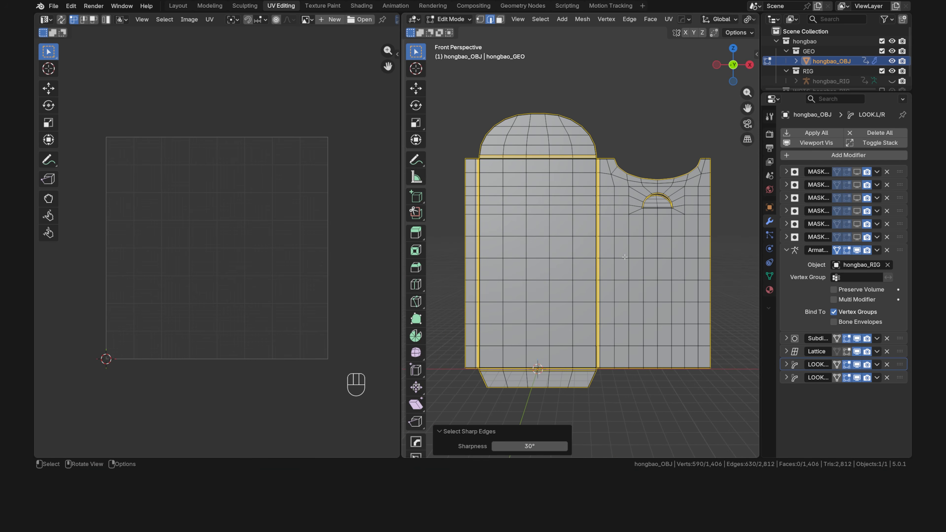
drag(517, 444, 559, 444)
click(519, 446)
text(70)
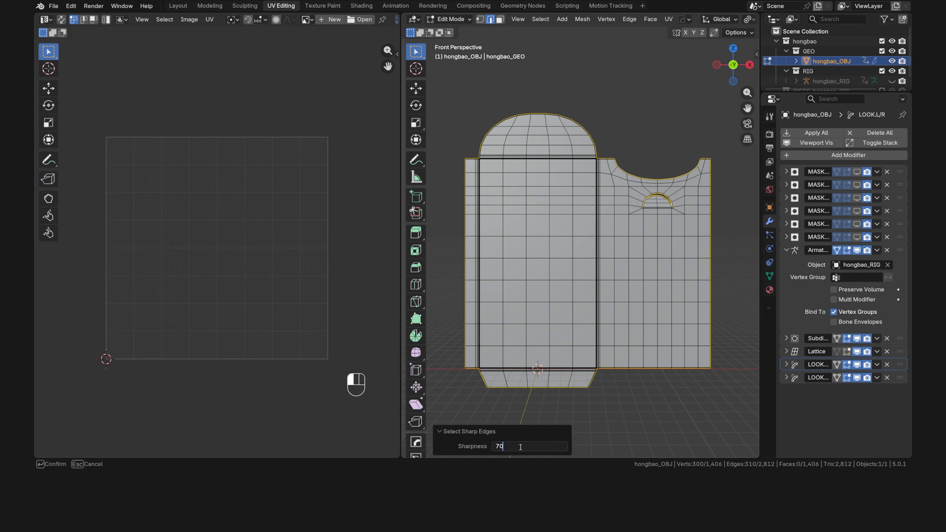
key(Return)
Mark the selected outline and notch edges as UV seams, and deselect them.
middle_drag(654, 213, 626, 231)
key(KP_1)
shift+middle_drag(532, 367, 530, 371)
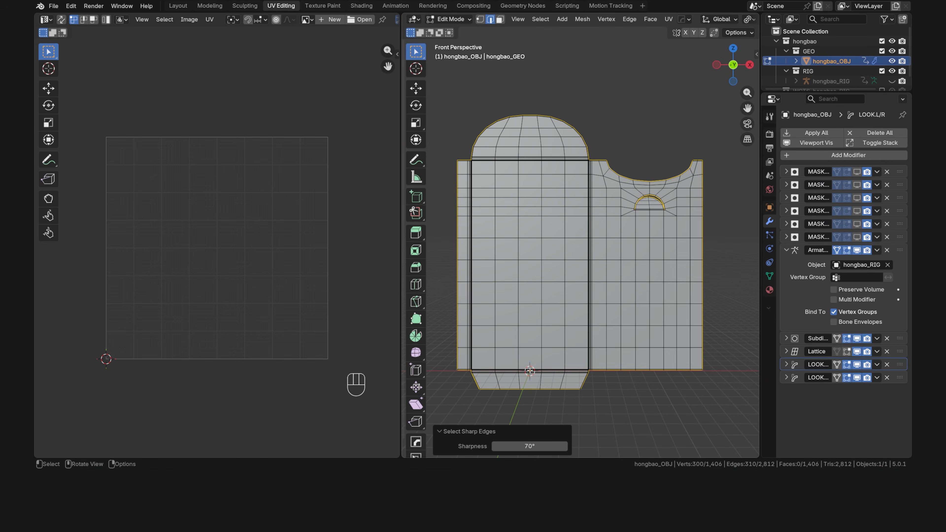
key(u)
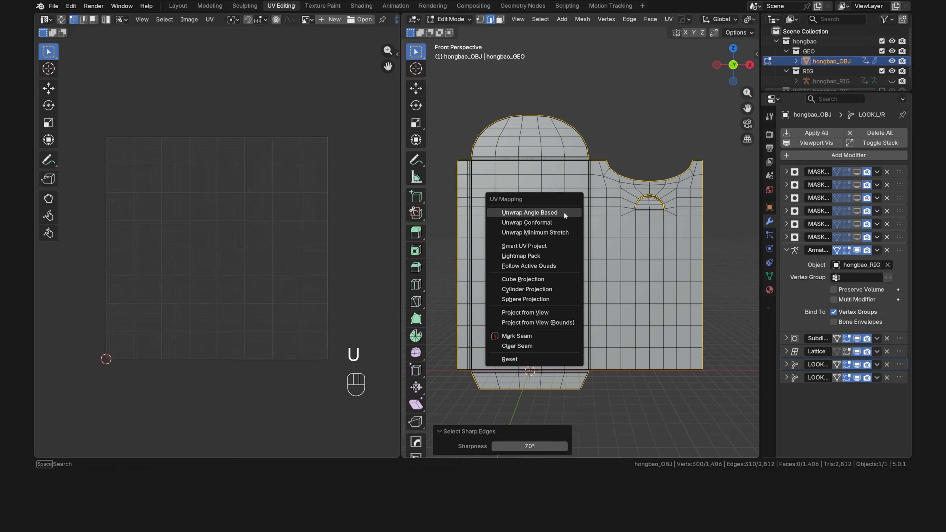
click(547, 334)
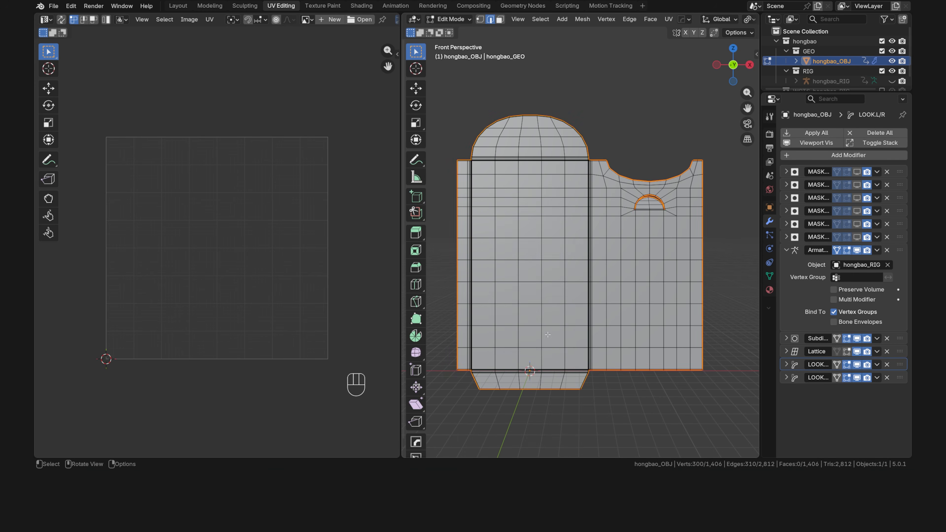
middle_drag(547, 333, 652, 225)
click(696, 197)
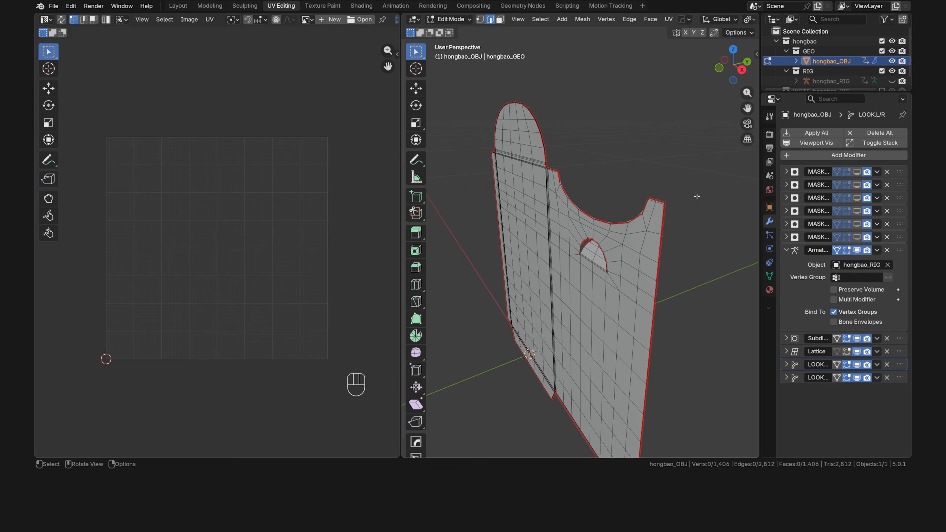
Unwrap the entire envelope mesh with the Angle Based method.
middle_drag(696, 197, 567, 234)
middle_drag(510, 248, 558, 255)
key(a)
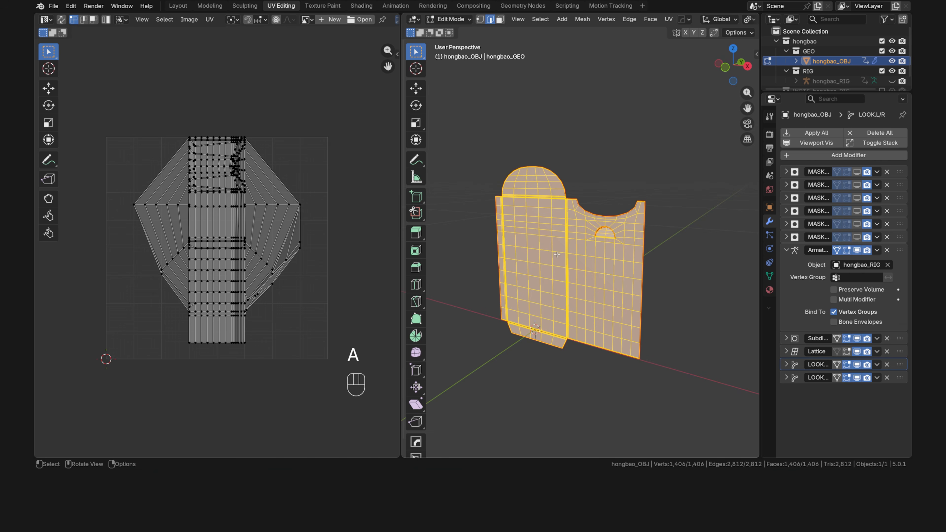
key(u)
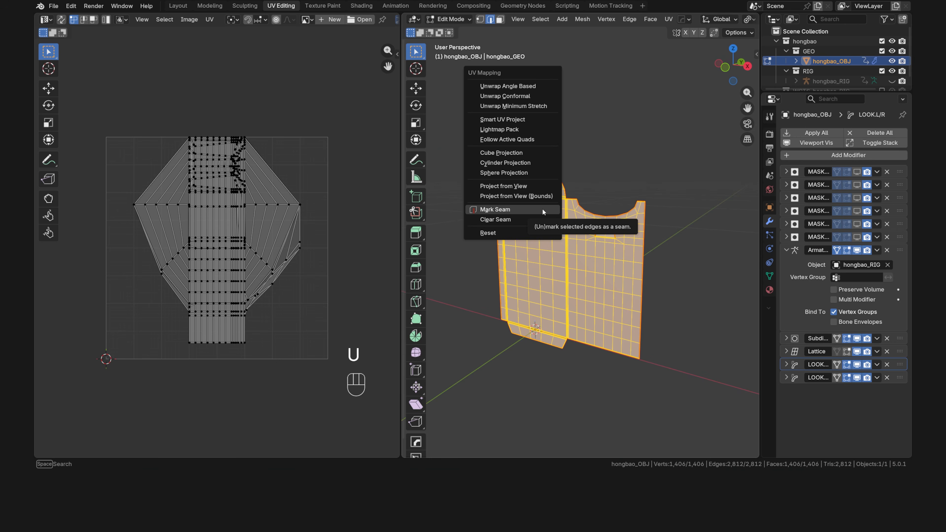
click(536, 86)
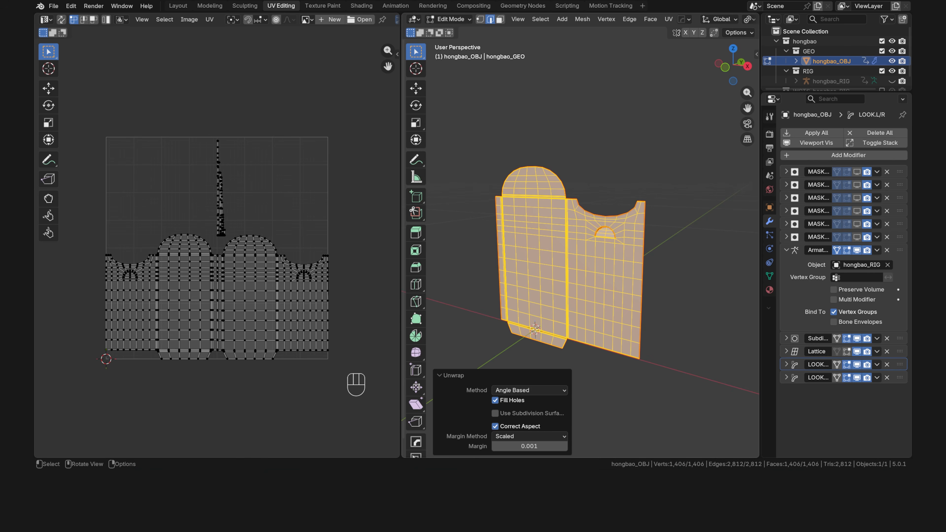
Turn on the angle-based UV Stretch display for the unwrapped islands.
scroll(317, 23, down, 5)
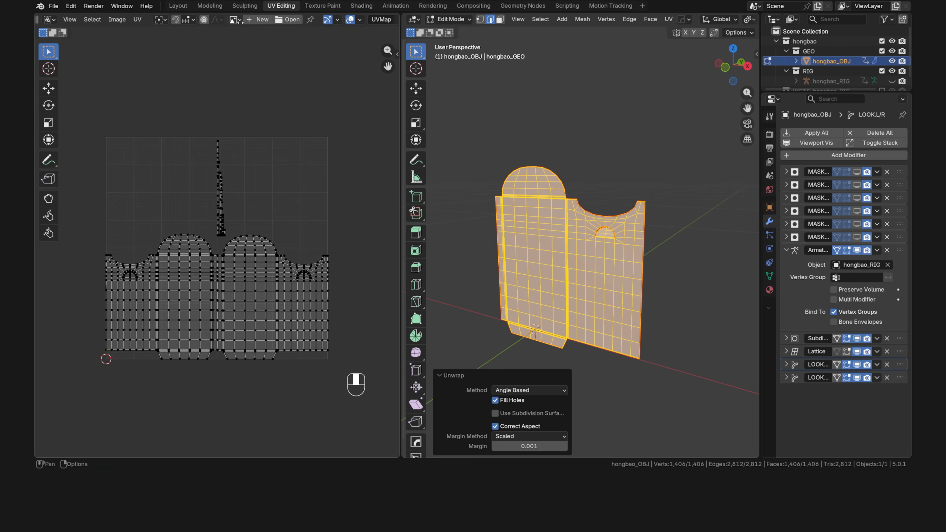
click(318, 21)
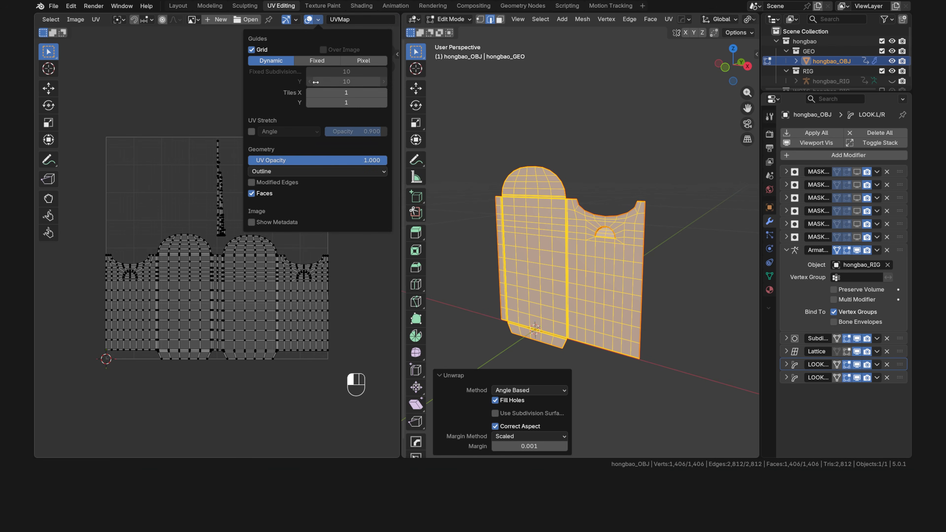
click(252, 132)
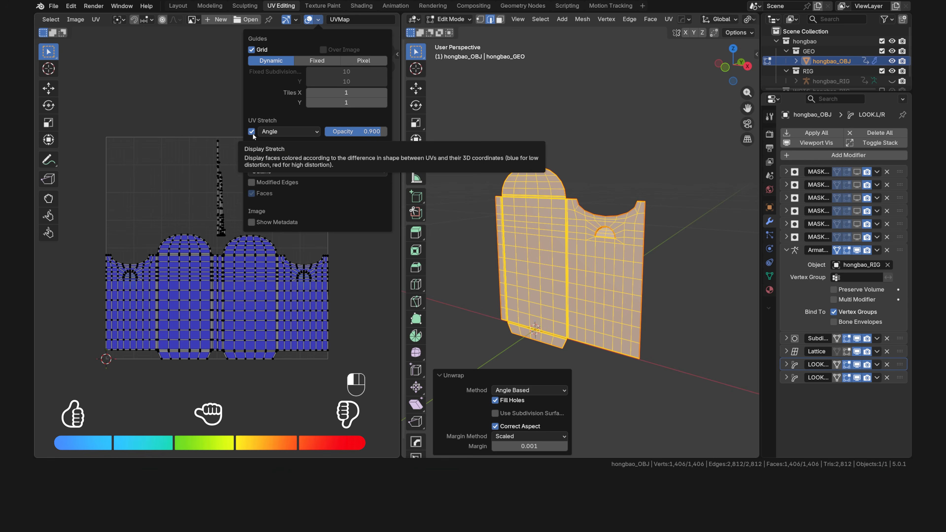
Examine the UV stretch colouring on the large envelope islands and the narrow edge strips.
scroll(213, 314, up, 6)
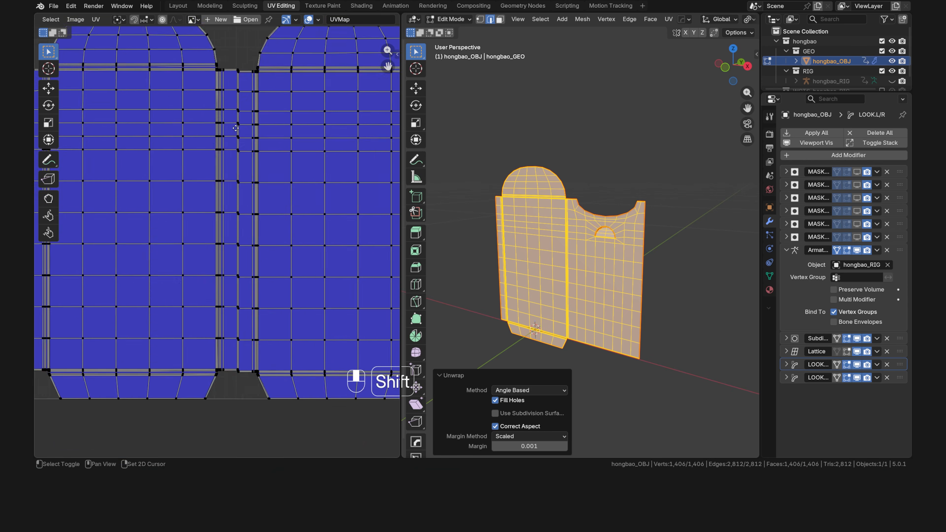
scroll(254, 255, down, 5)
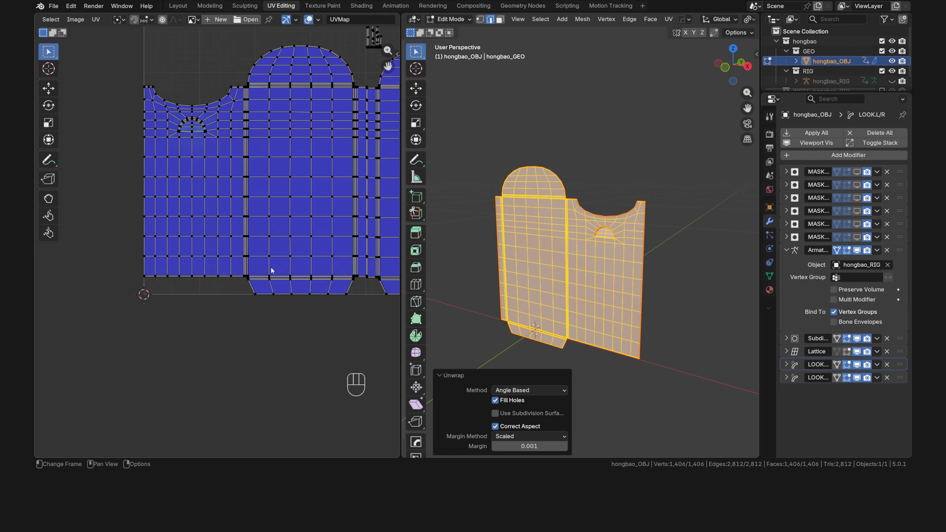
scroll(241, 212, up, 5)
scroll(240, 211, down, 5)
scroll(297, 201, up, 5)
scroll(297, 201, up, 4)
shift+middle_drag(223, 214, 113, 255)
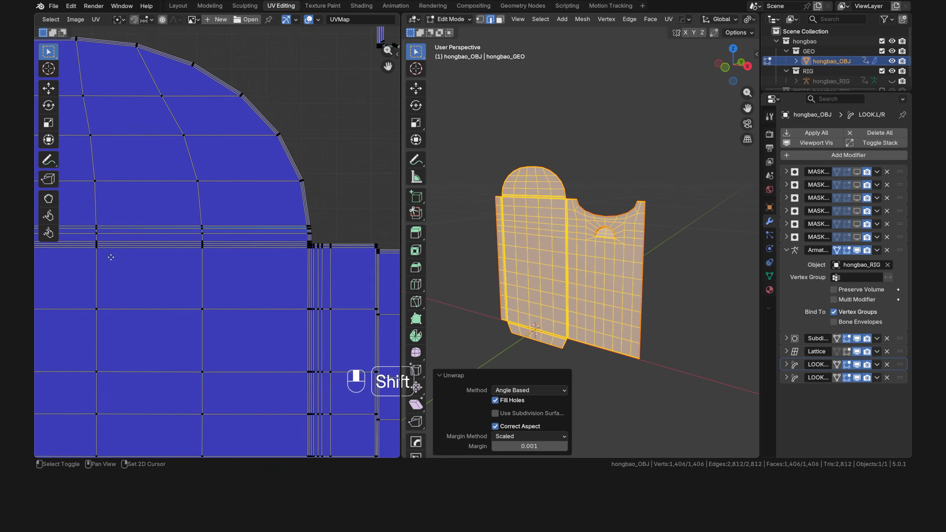
scroll(211, 298, up, 1)
shift+middle_drag(380, 67, 239, 186)
scroll(214, 292, up, 3)
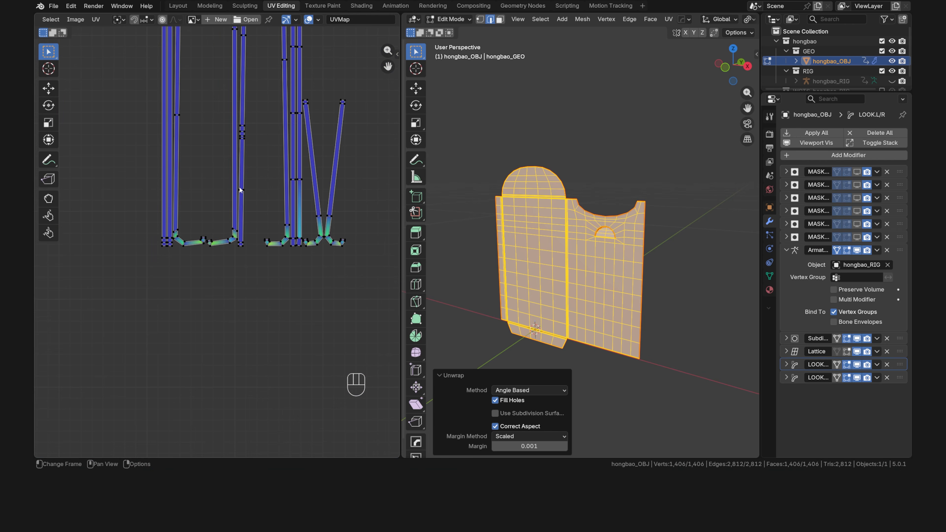
Enable UV sync selection, select an edge at the bent end of a narrow UV strip, and frame it on the model.
click(210, 247)
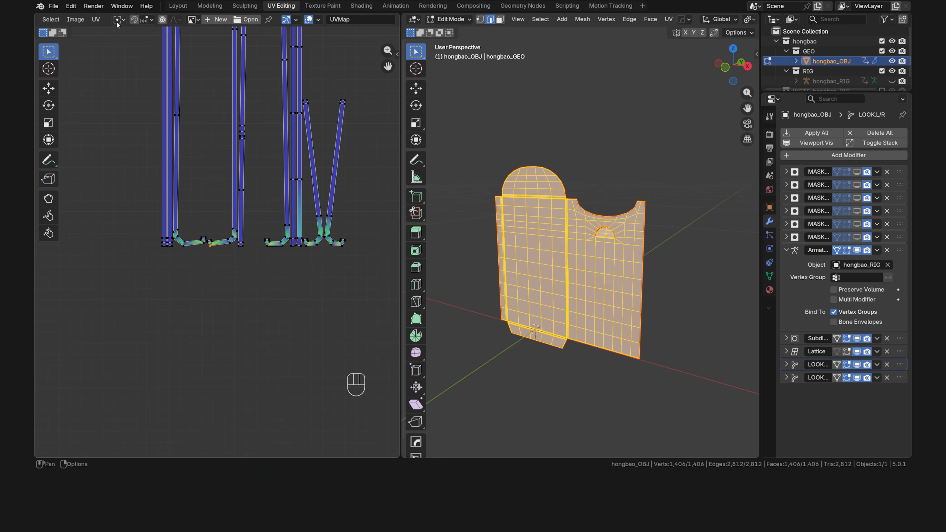
scroll(296, 24, up, 5)
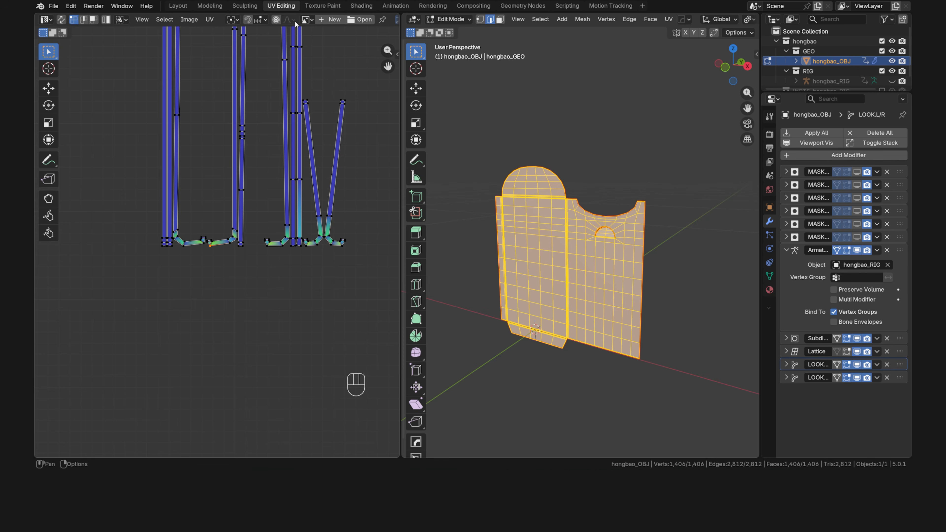
click(62, 20)
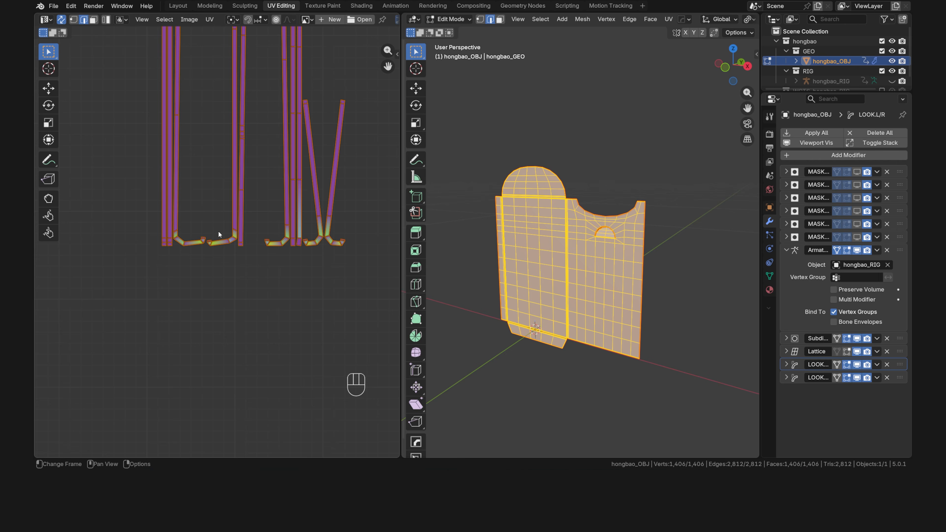
click(210, 242)
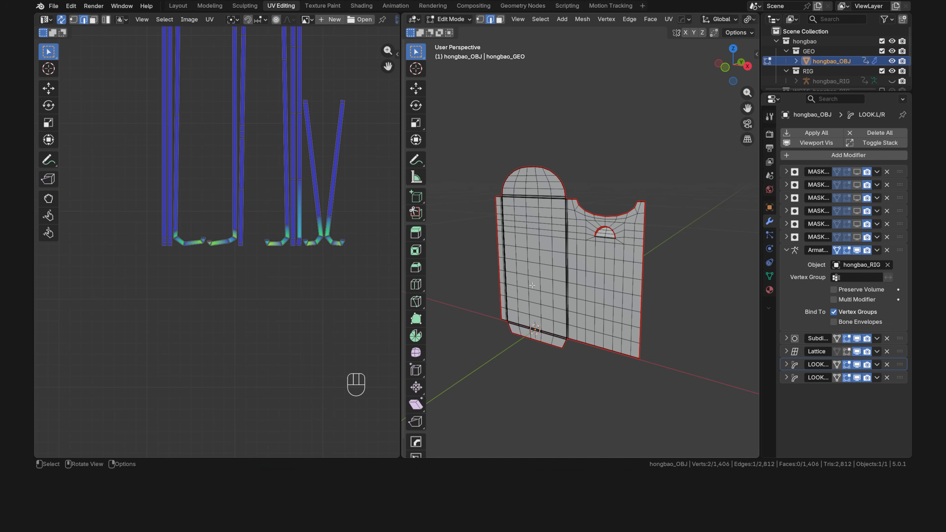
key(KP_Decimal)
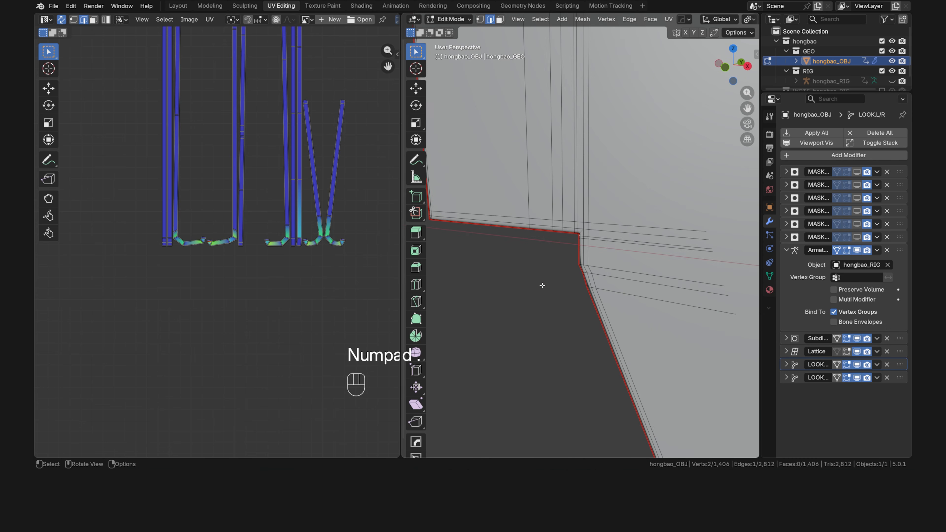
middle_drag(547, 285, 617, 277)
scroll(613, 286, up, 3)
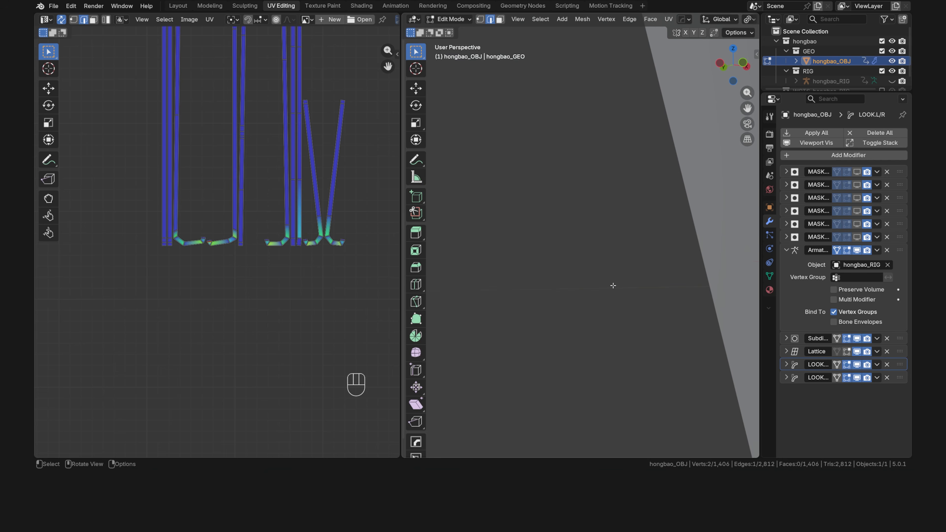
Set the 3D viewport's Clip Start to 1 mm for close-up viewing of the envelope's corner.
scroll(613, 286, down, 2)
key(n)
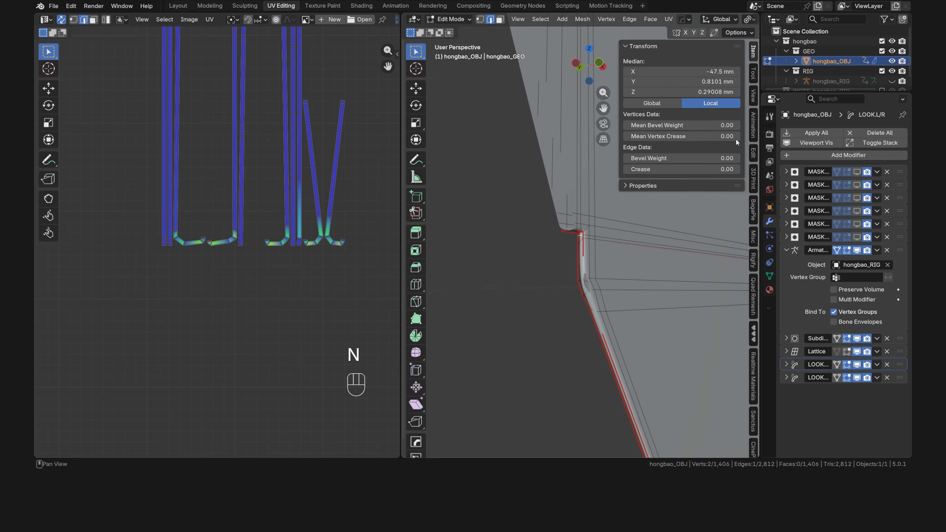
click(752, 97)
double_click(706, 72)
text(1)
key(Return)
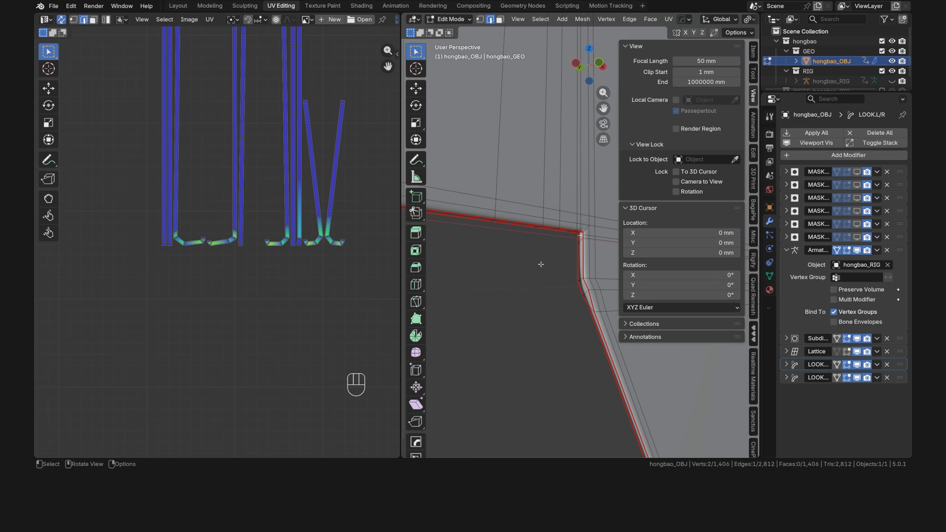
Toggle the Armature modifier's edit-mode display off and back on to compare the UV stretch in folded and unfolded shapes.
click(838, 250)
click(847, 250)
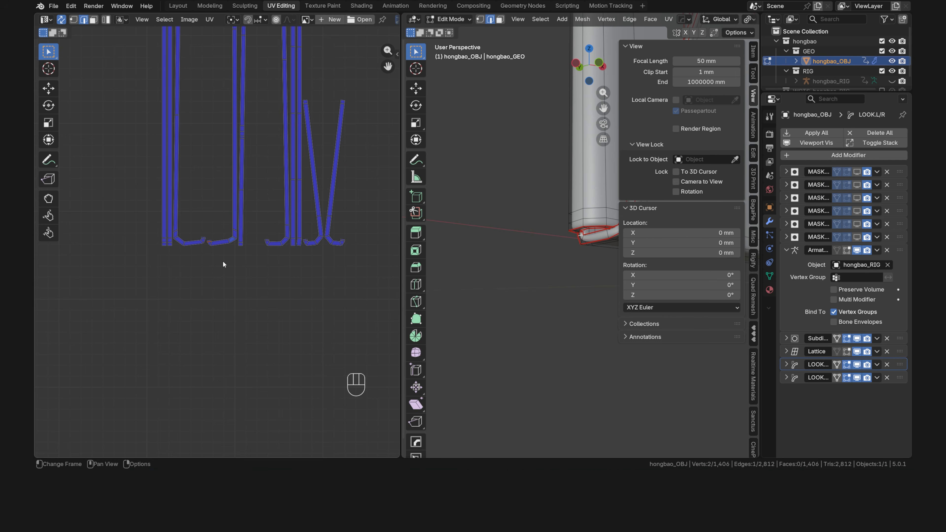
mouse_move(538, 250)
shift+middle_down()
mouse_move(546, 248)
mouse_move(522, 253)
shift+middle_up()
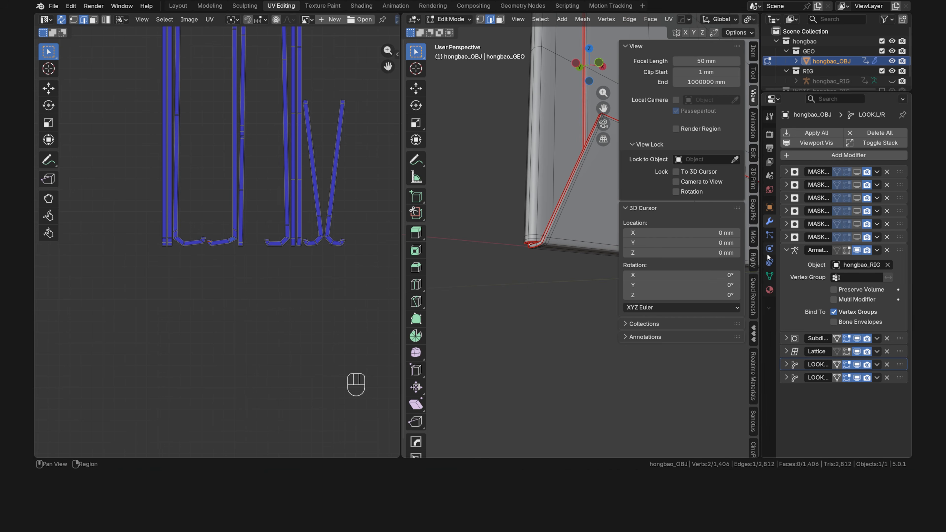
click(847, 250)
click(838, 251)
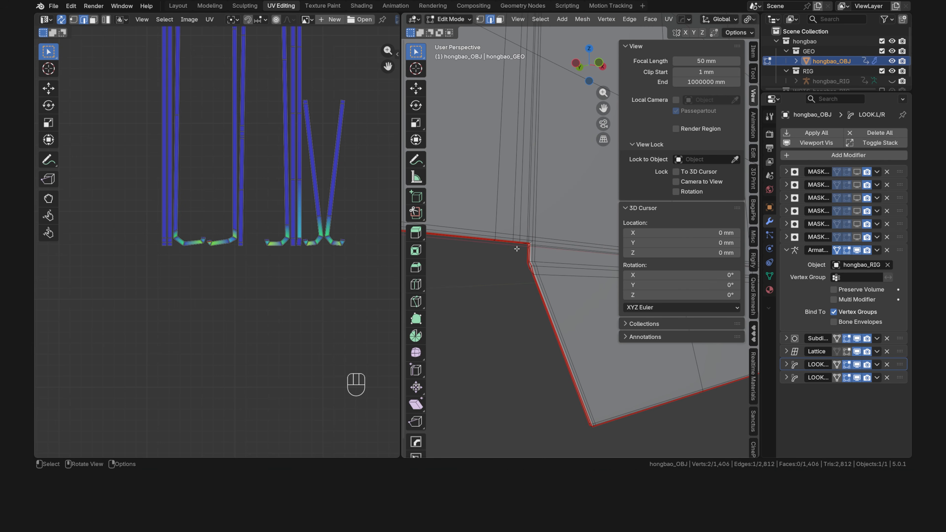
scroll(518, 249, down, 8)
shift+middle_drag(557, 260, 476, 311)
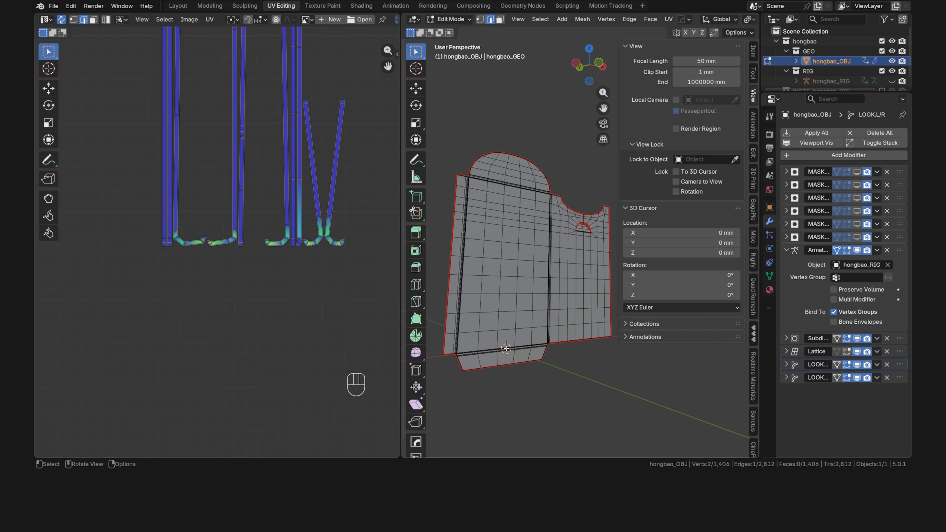
Create a new material for the envelope and assign an Image Texture to its Base Color.
click(771, 290)
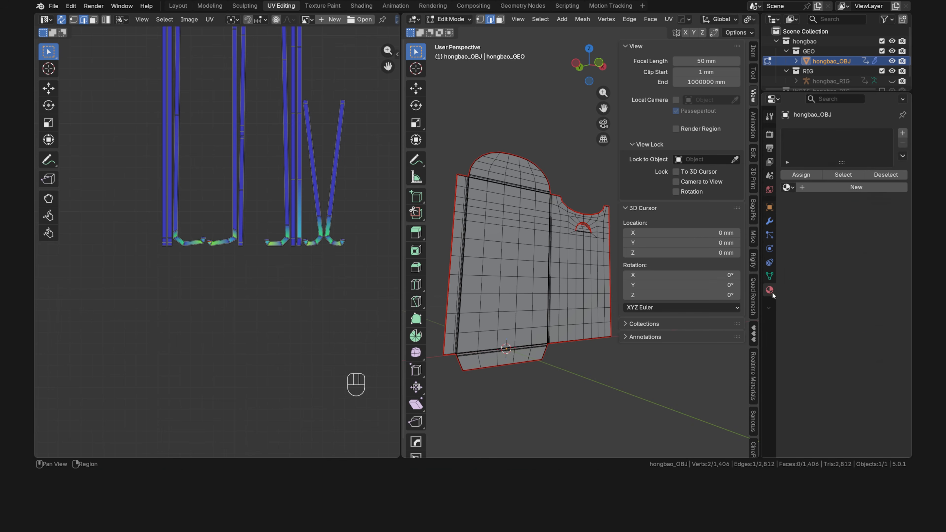
click(847, 188)
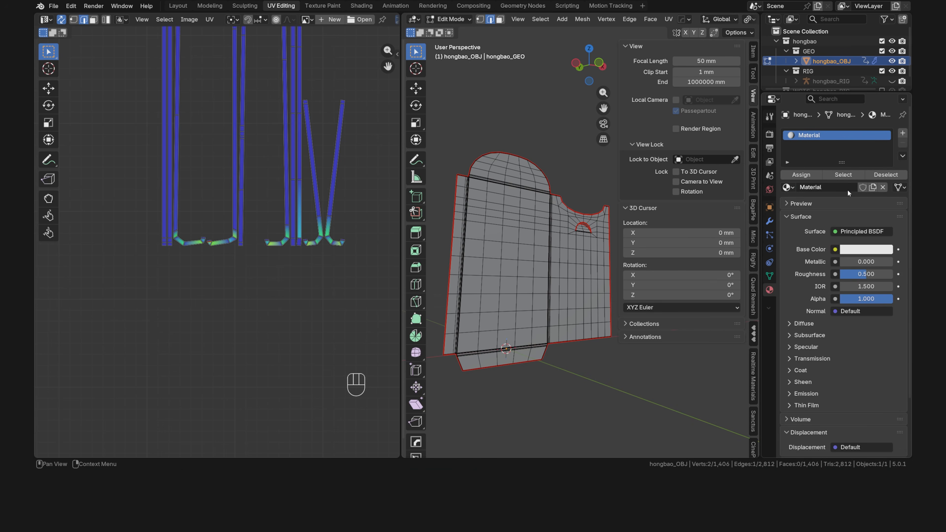
click(836, 250)
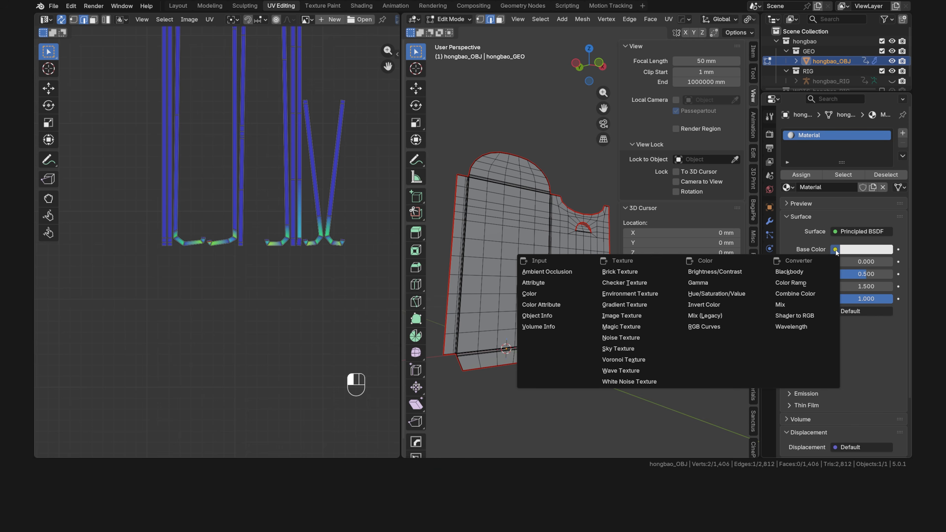
click(658, 314)
Create a 4096 × 4096 px image named UV Grid for the texture, without alpha and with the UV Grid generated type.
click(822, 264)
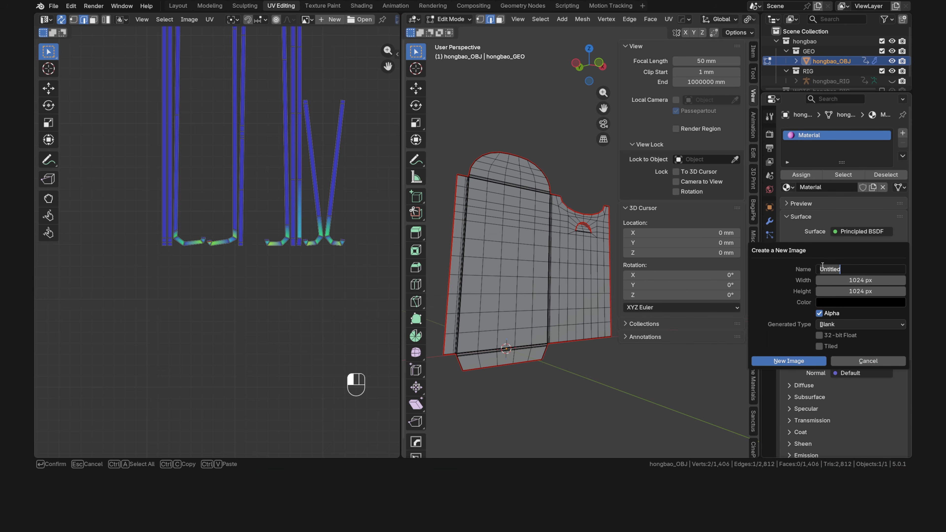
text(UV Grid)
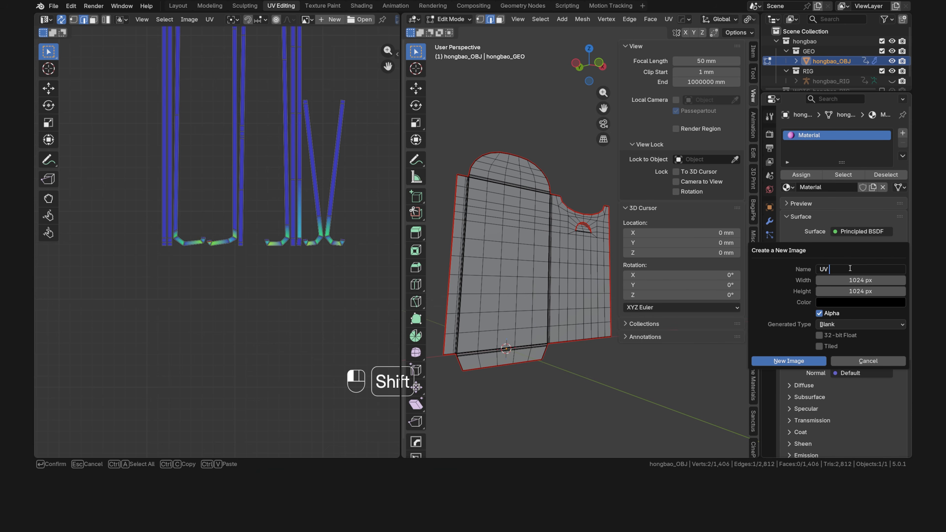
click(848, 282)
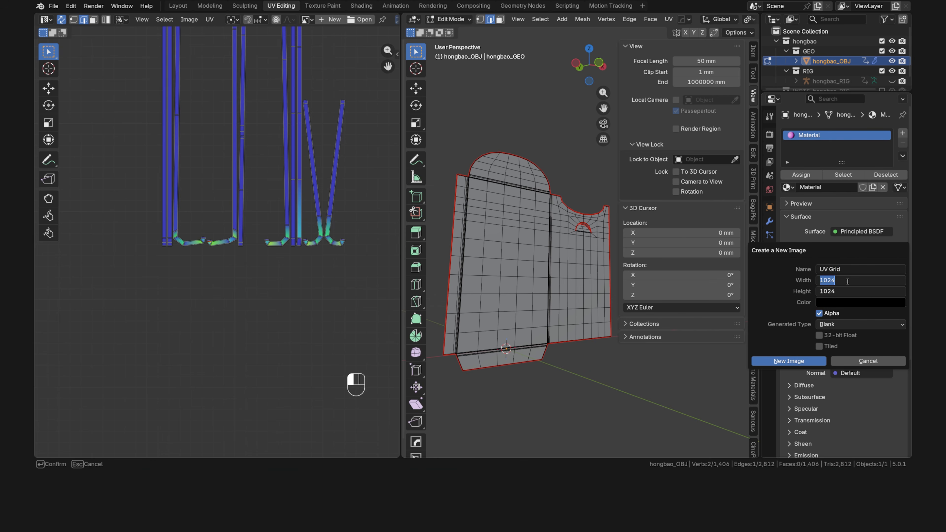
text(4096)
key(Return)
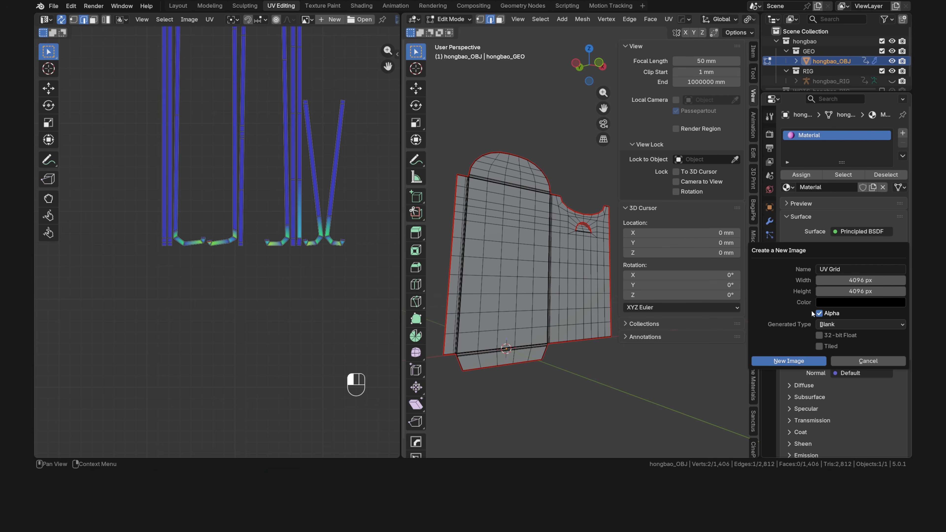
click(818, 312)
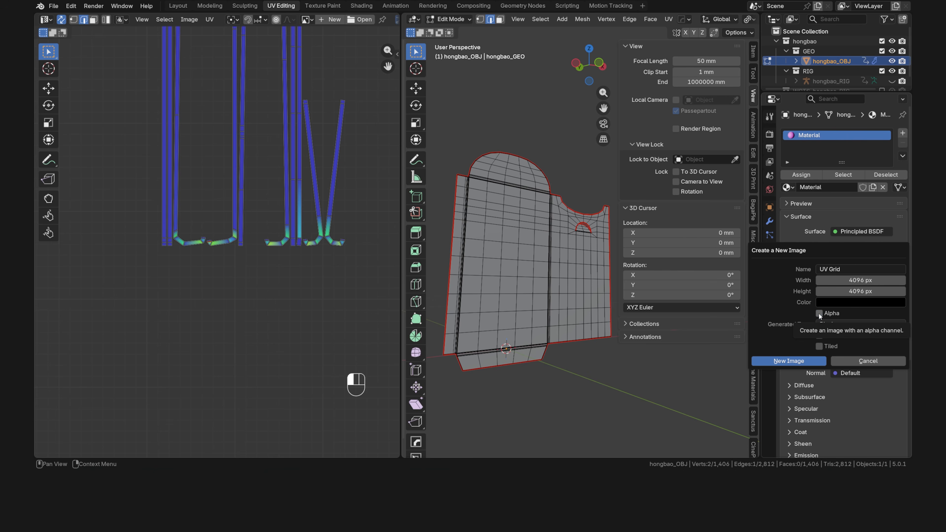
click(846, 325)
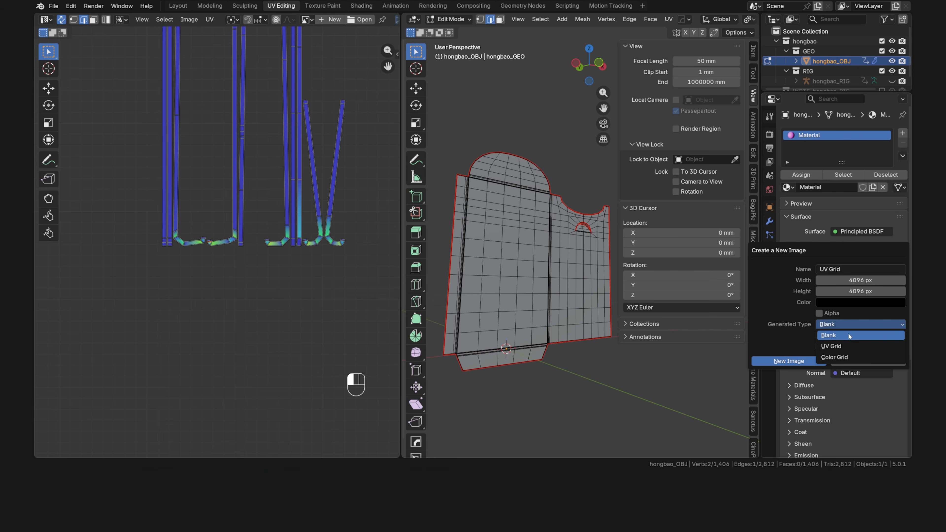
click(850, 345)
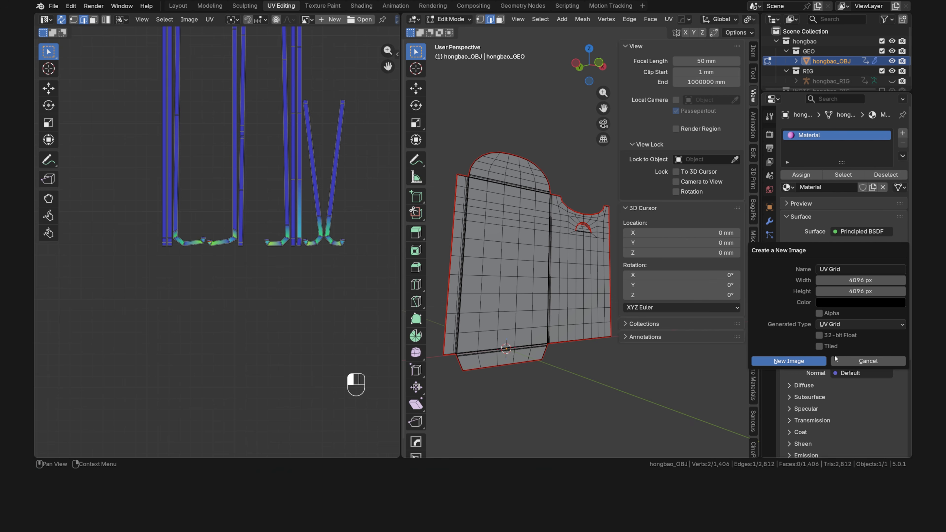
click(810, 362)
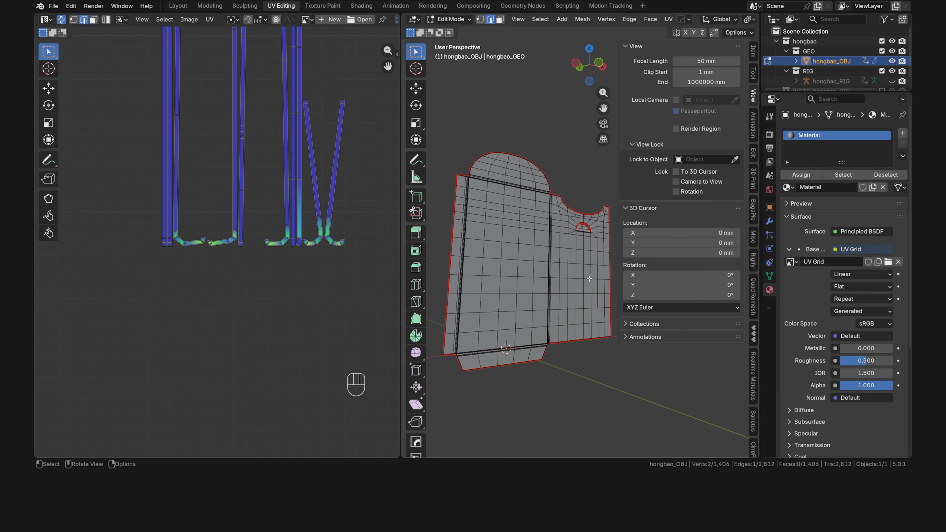
Show the envelope in Material Preview shading and examine the UV grid texture up close at its upper corner.
key(n)
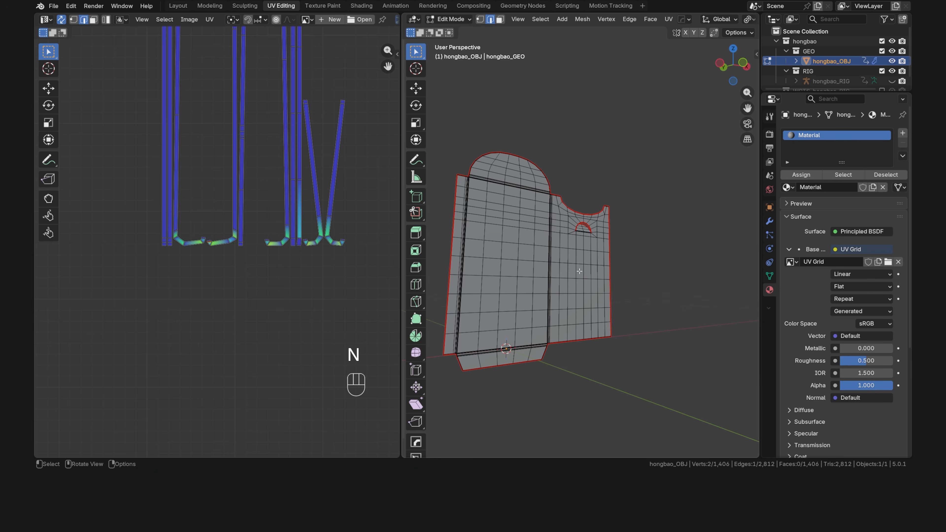
middle_drag(663, 22, 444, 23)
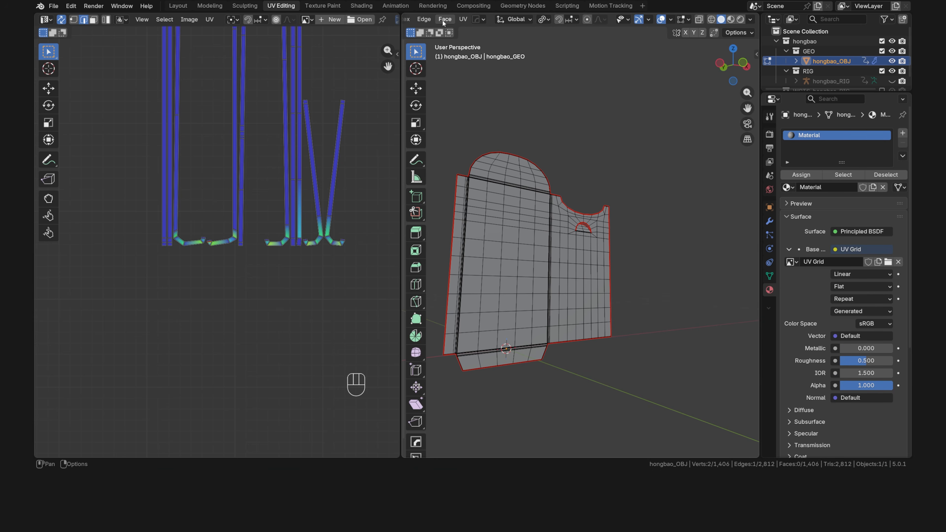
click(731, 20)
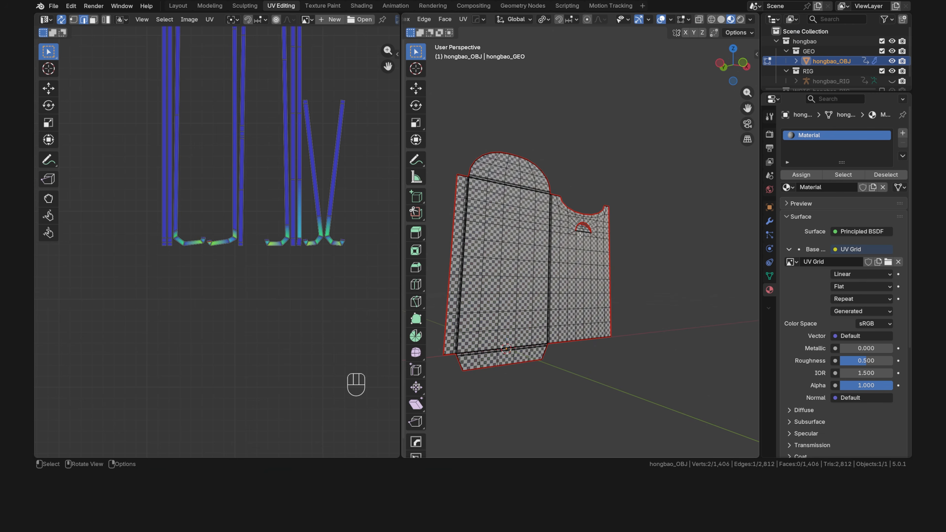
middle_drag(580, 234, 547, 246)
middle_drag(488, 129, 577, 310)
scroll(551, 228, up, 7)
scroll(579, 283, up, 2)
shift+middle_drag(577, 310, 558, 266)
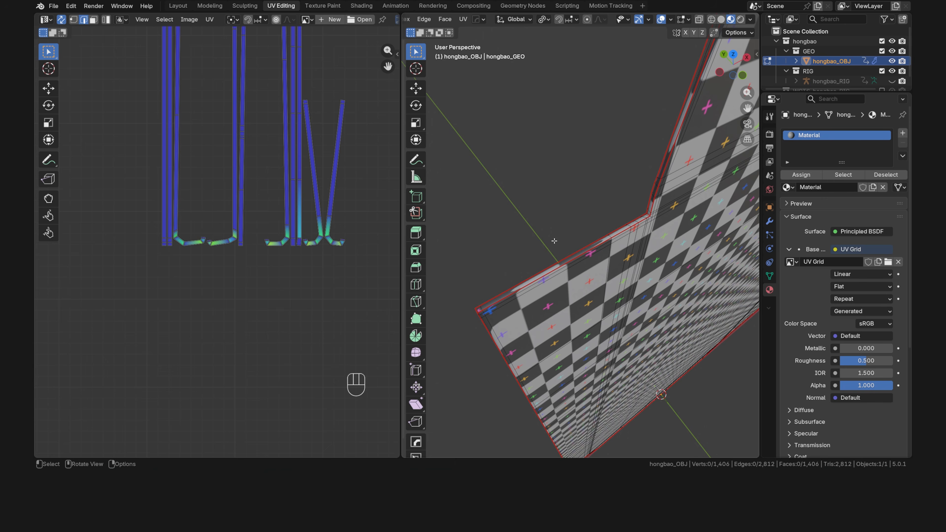
Toggle the Armature modifier's edit-mode display on and off to compare the grid texture on the folded and unfolded corner.
click(769, 221)
click(847, 250)
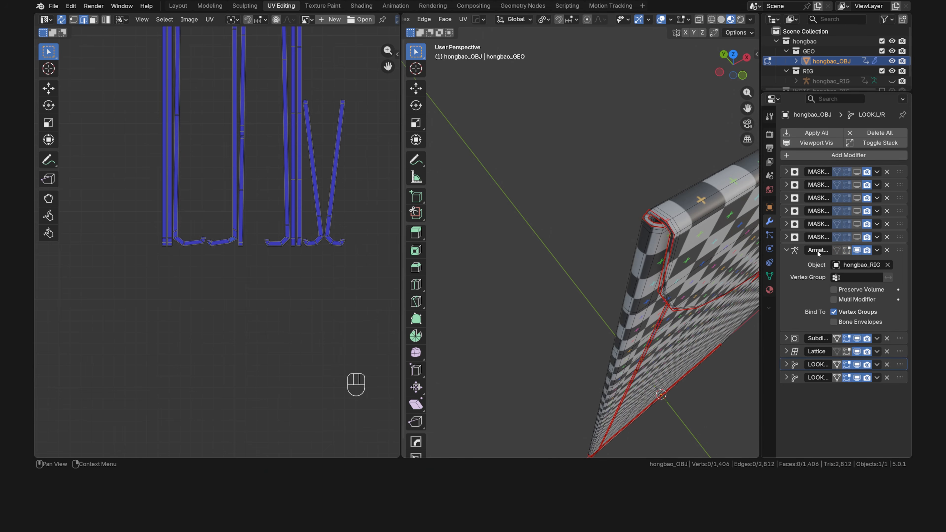
drag(846, 251, 838, 251)
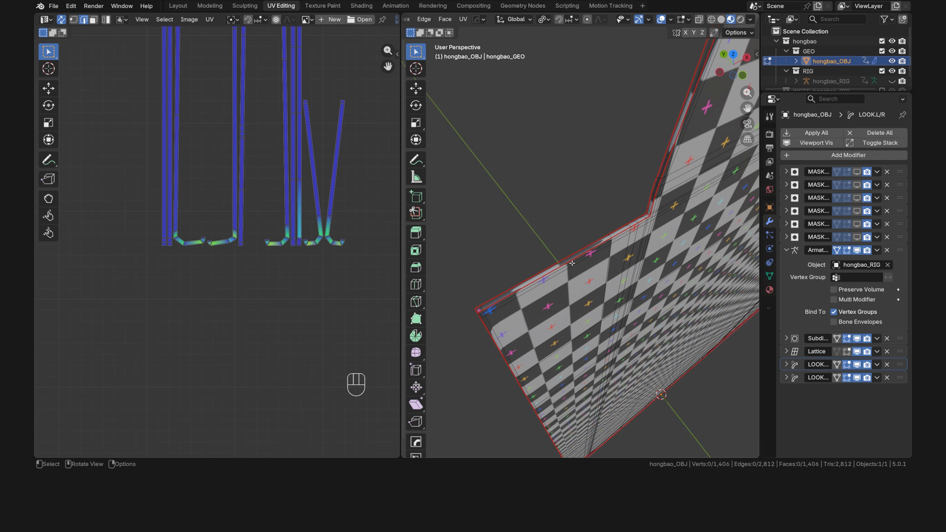
Mark a seam along the straight edge loop at the base of the half-circle thumb-cut flap.
scroll(573, 263, down, 8)
middle_drag(642, 258, 522, 274)
scroll(570, 286, up, 9)
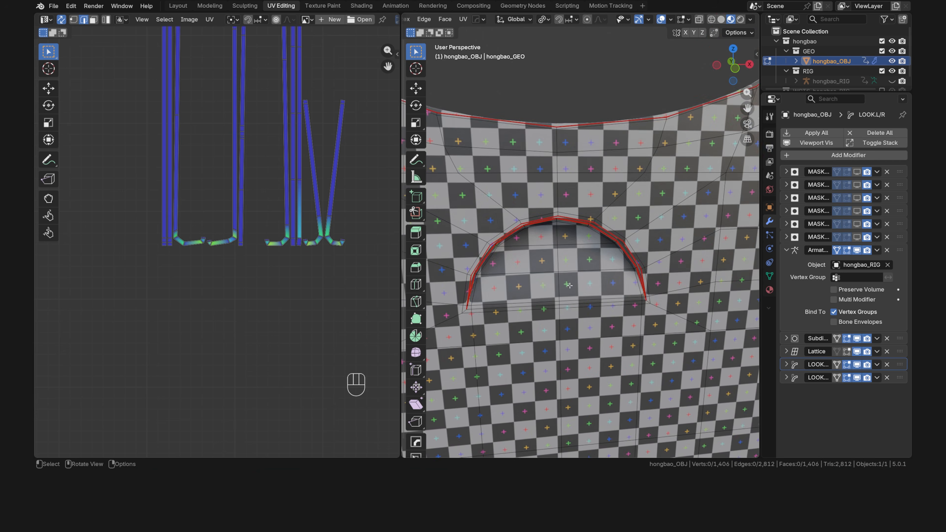
scroll(570, 286, up, 3)
shift+middle_drag(527, 315, 565, 265)
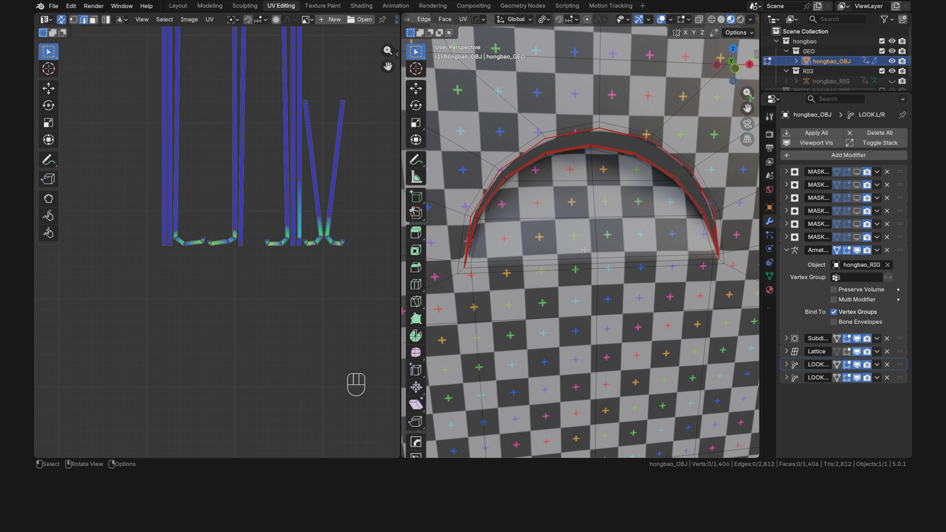
alt+click(565, 265)
key(u)
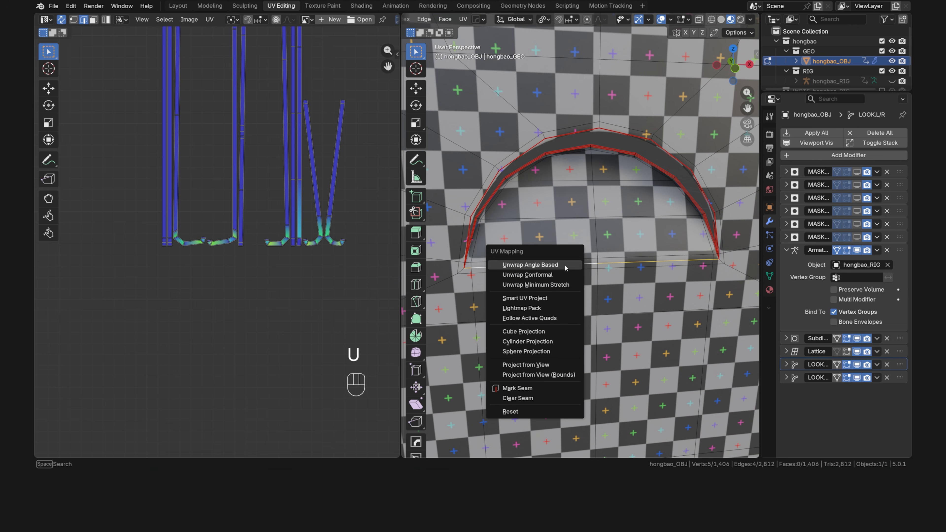
click(548, 389)
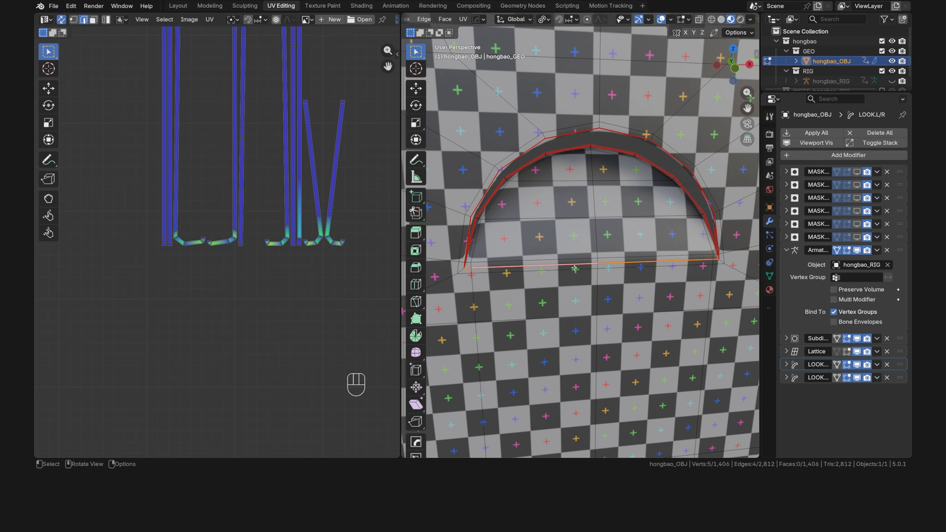
Unwrap the entire envelope mesh again with the Angle Based method.
key(a)
key(u)
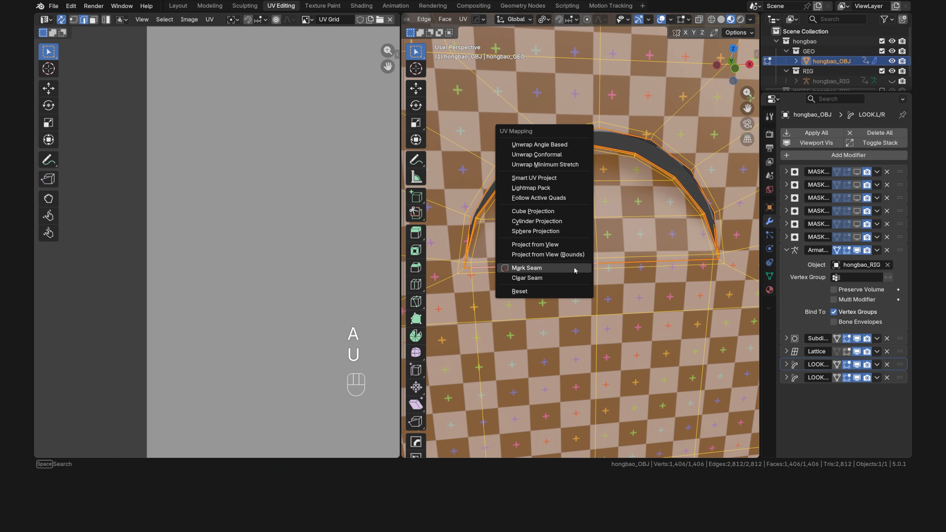
click(574, 145)
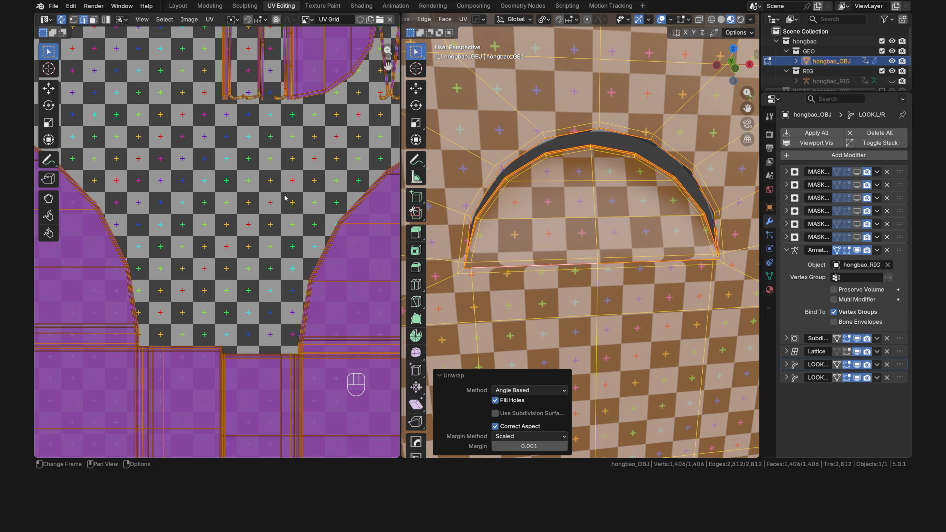
Try scaling up the half-circle flap's UV island to see the effect on its checker density, and undo it.
scroll(285, 198, down, 5)
scroll(260, 208, up, 4)
shift+middle_drag(247, 179, 232, 223)
click(315, 154)
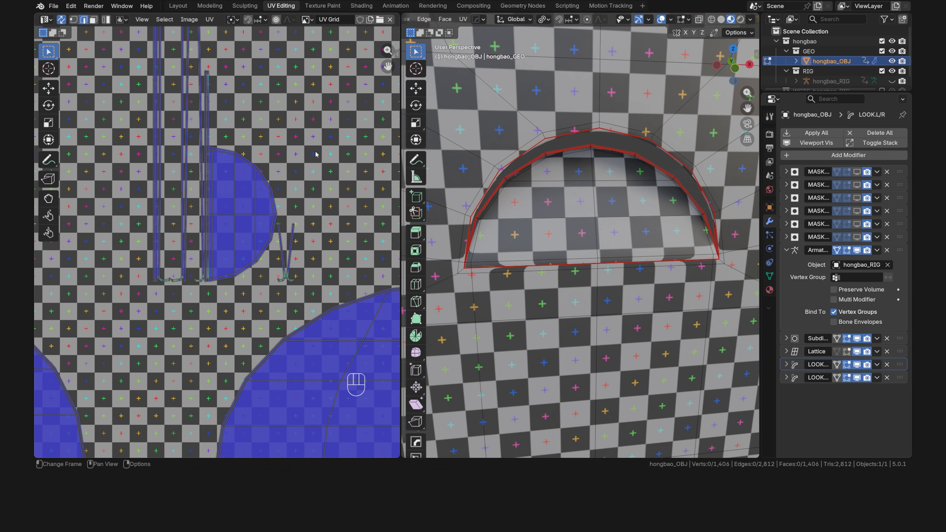
key(l)
scroll(249, 211, down, 6)
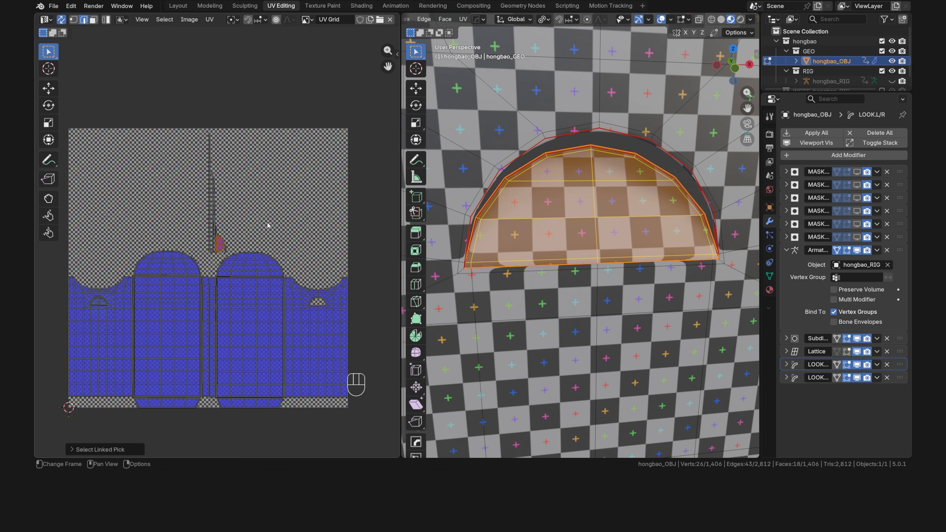
key(s)
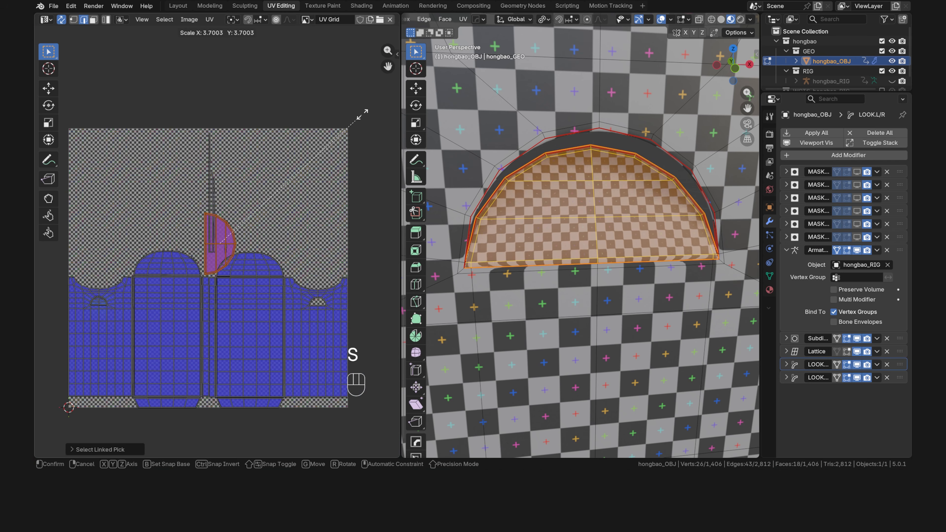
click(370, 108)
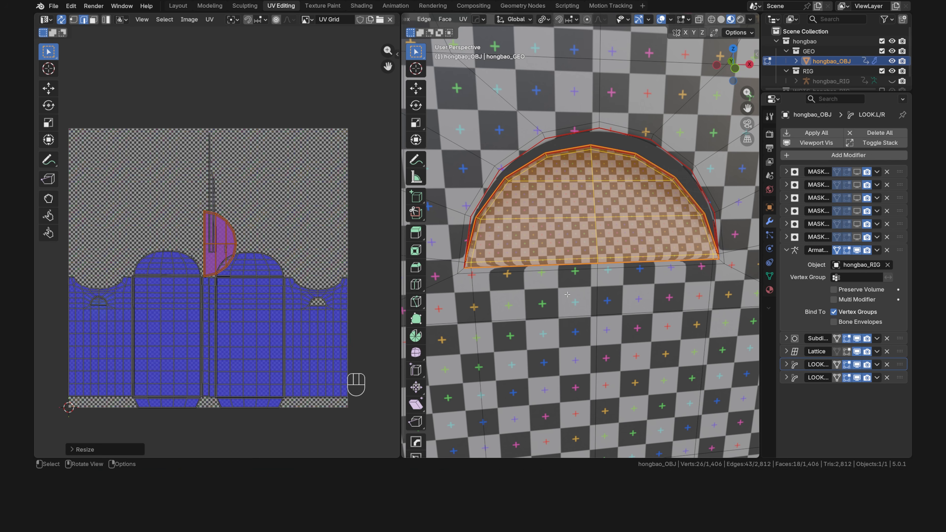
key(ctrl+z)
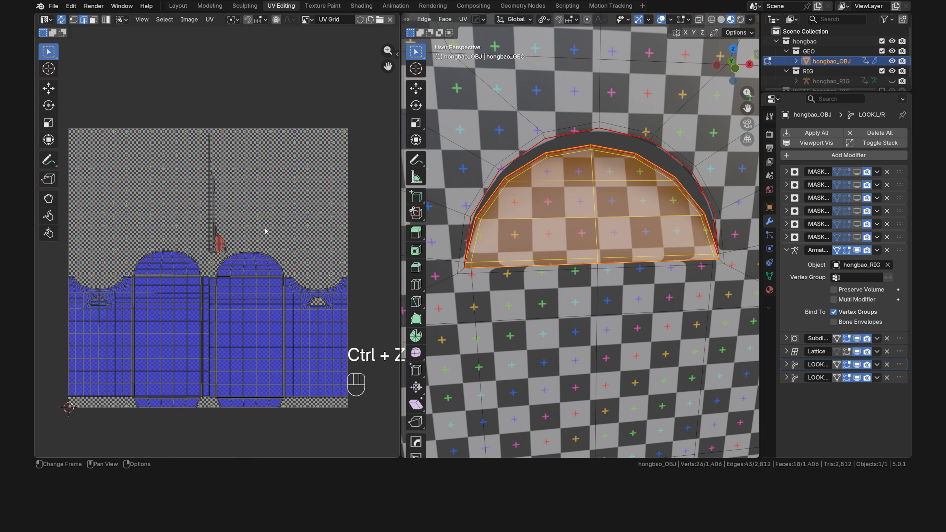
key(ctrl+z)
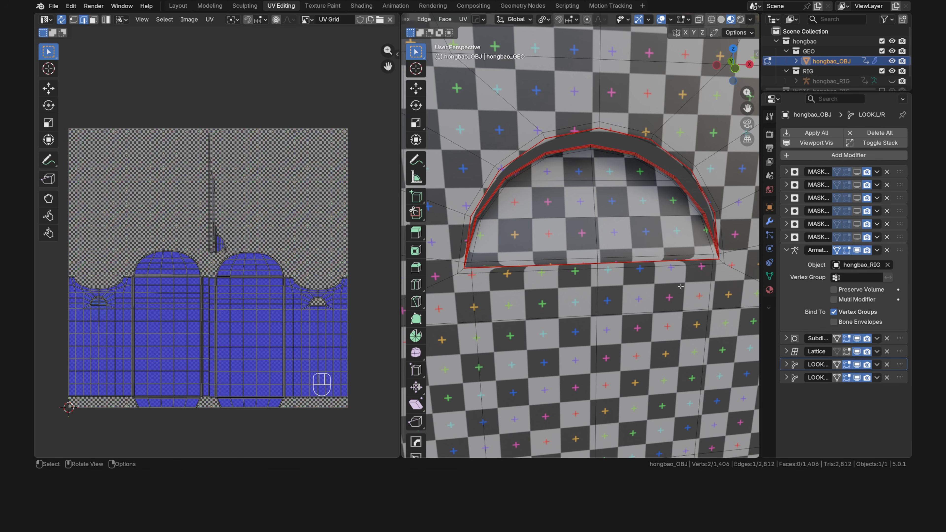
Toggle the Subdivision modifier's viewport display off and on to compare the grid texture around the half-circle cut.
scroll(253, 268, up, 10)
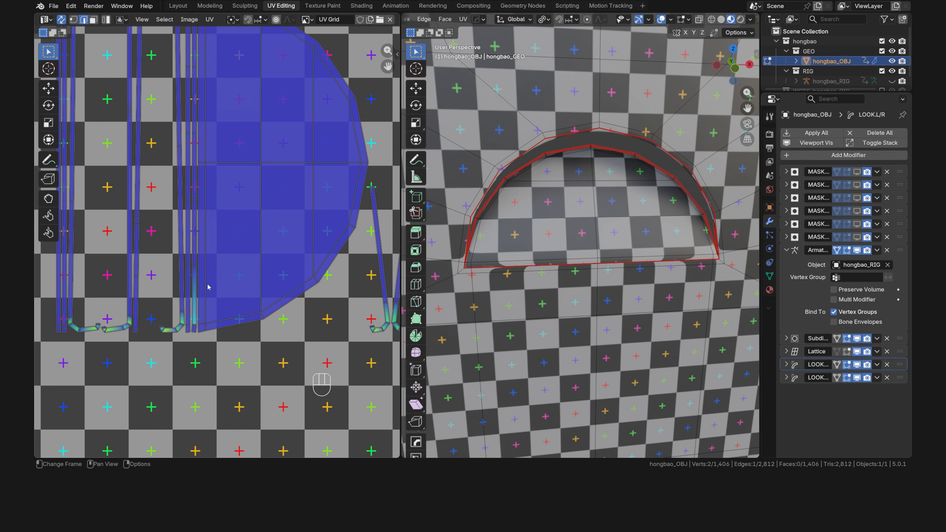
shift+middle_drag(207, 287, 266, 215)
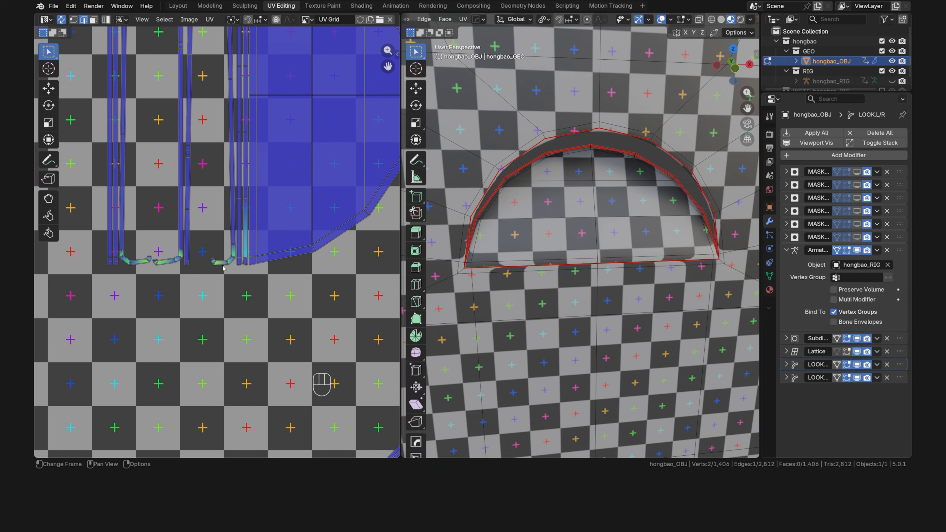
click(786, 250)
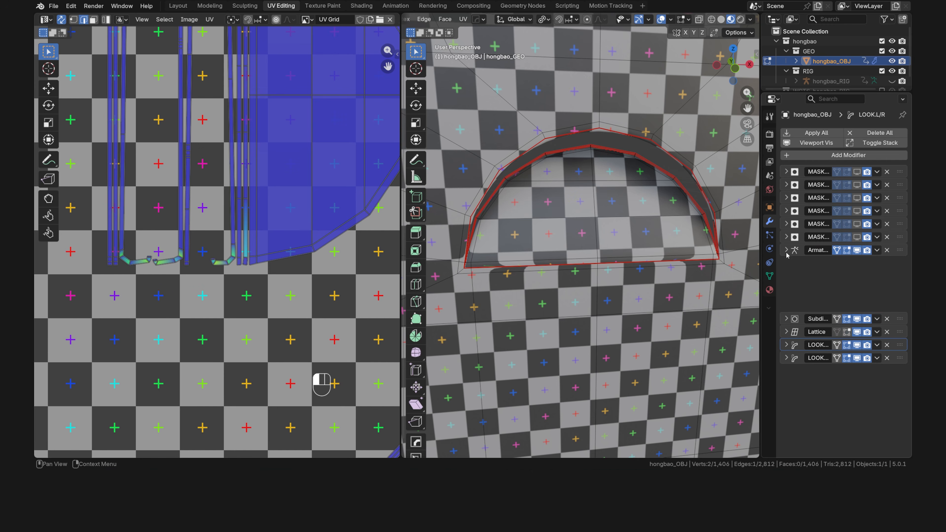
click(786, 263)
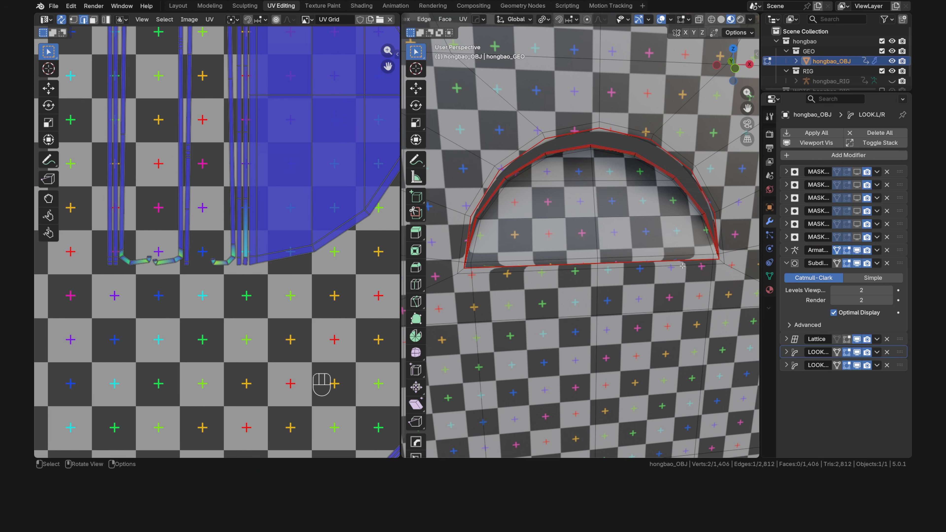
click(858, 265)
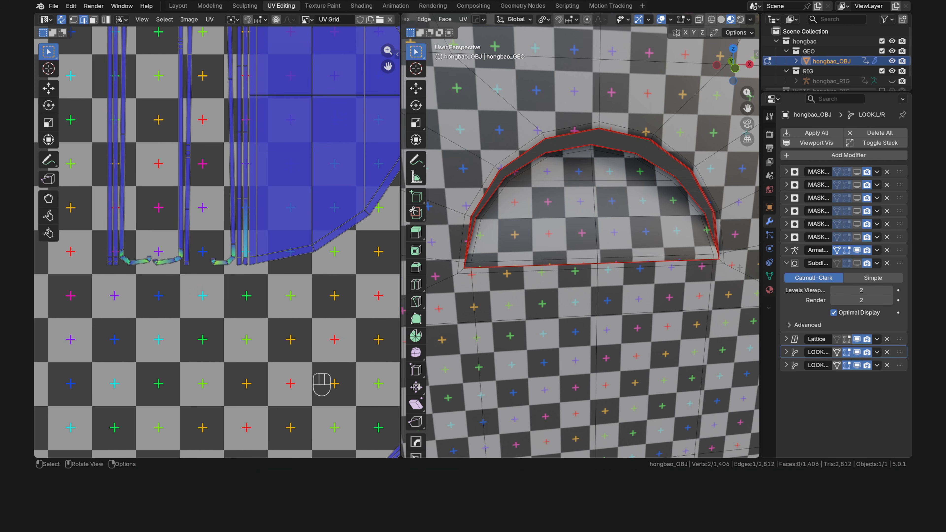
click(858, 263)
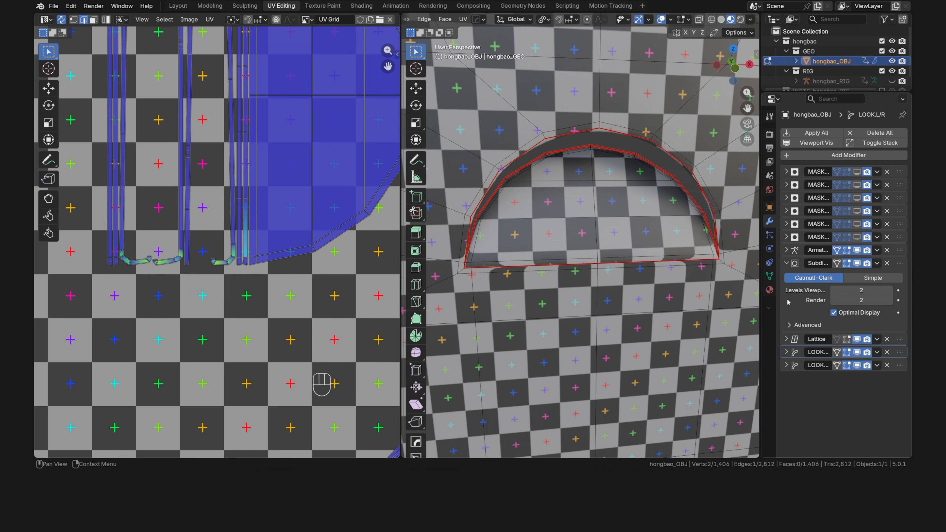
Set the Subdivision modifier's advanced UV Smooth option to Keep Corners.
click(790, 325)
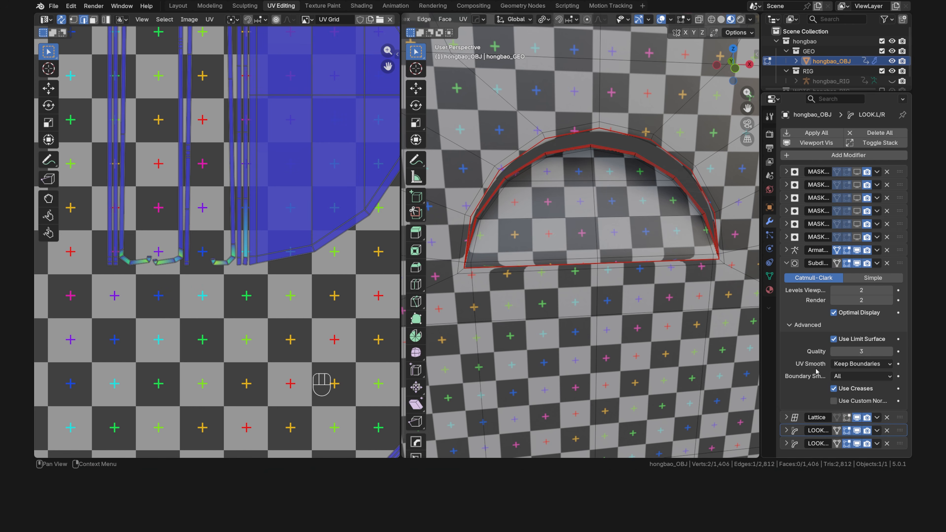
click(880, 367)
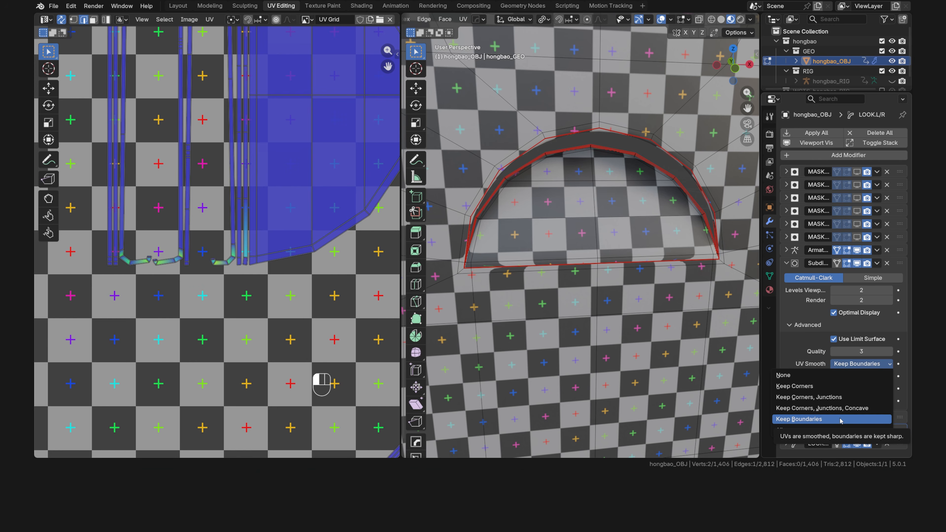
click(826, 386)
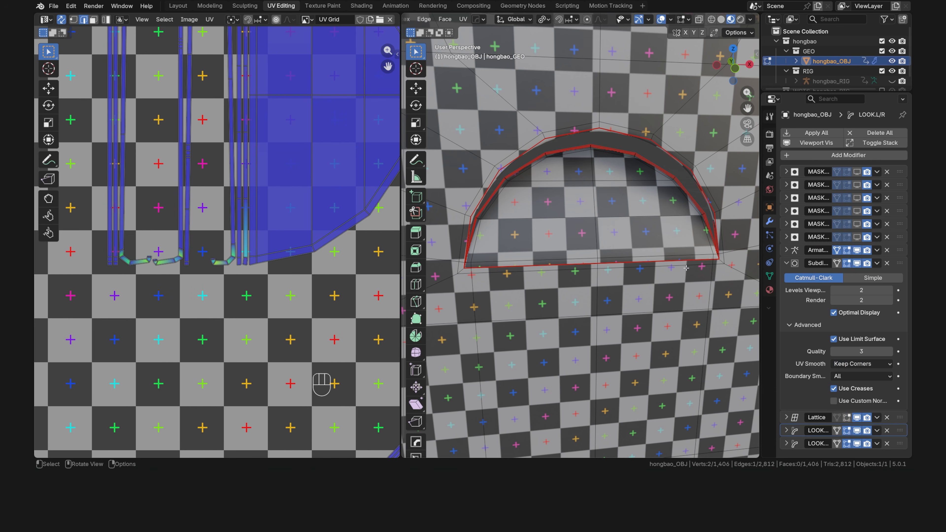
Compare the Subdivision modifier's UV Smooth options on the envelope's corner texture, ending with Keep Corners.
scroll(686, 269, down, 13)
click(674, 260)
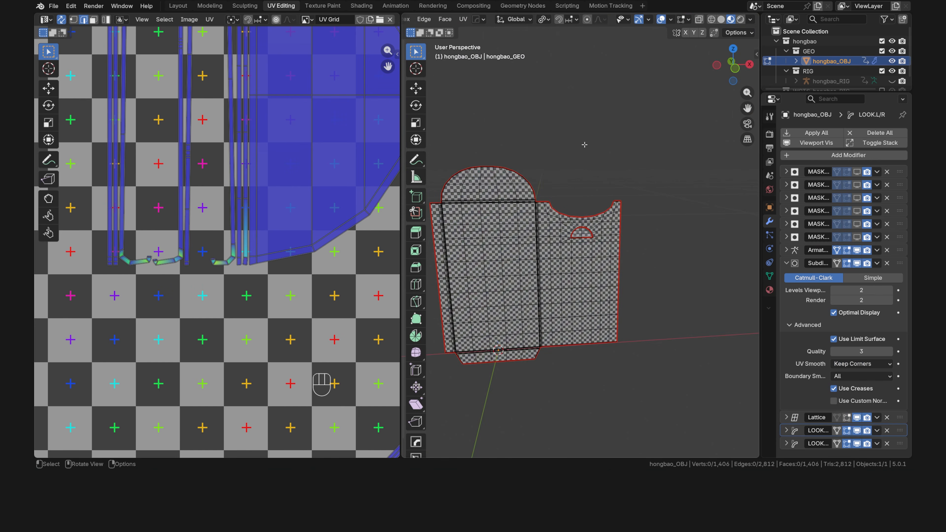
shift+middle_drag(500, 179, 639, 208)
scroll(640, 208, up, 15)
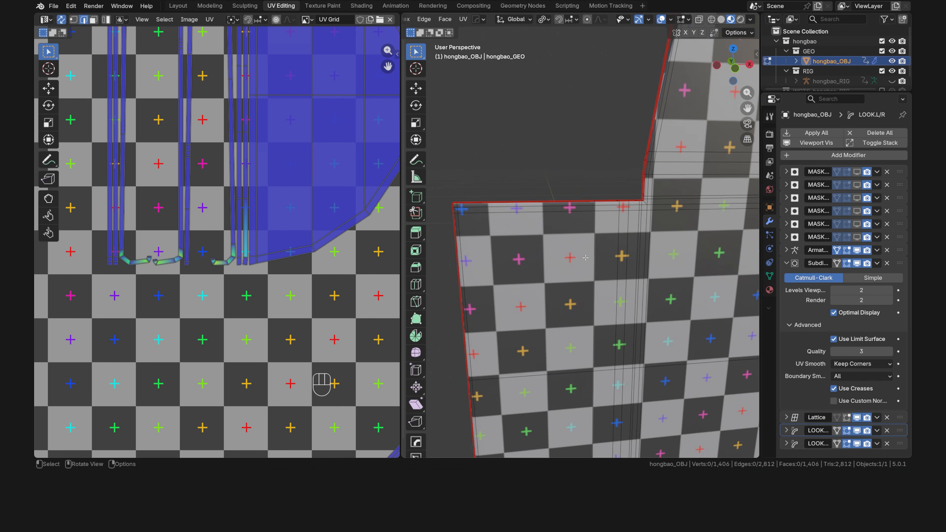
middle_drag(554, 227, 600, 263)
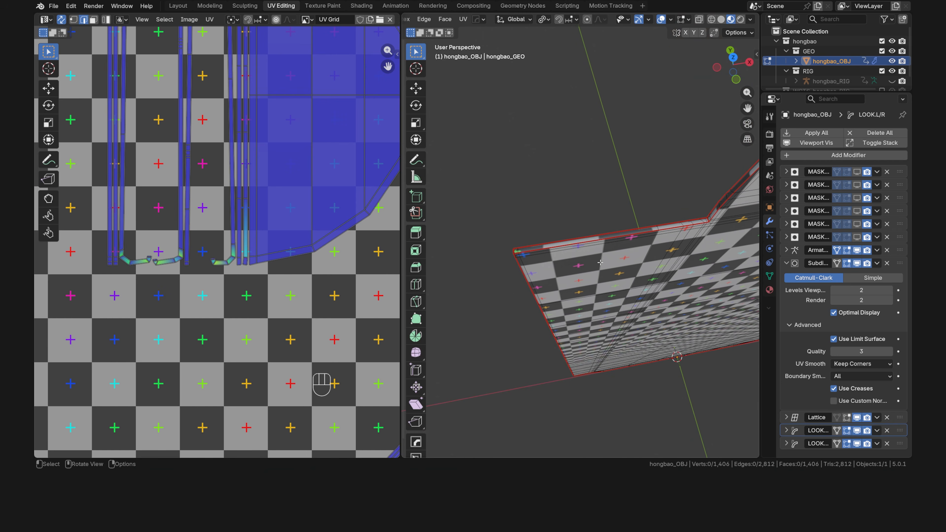
click(861, 364)
click(857, 420)
click(861, 363)
click(857, 379)
click(861, 363)
click(861, 364)
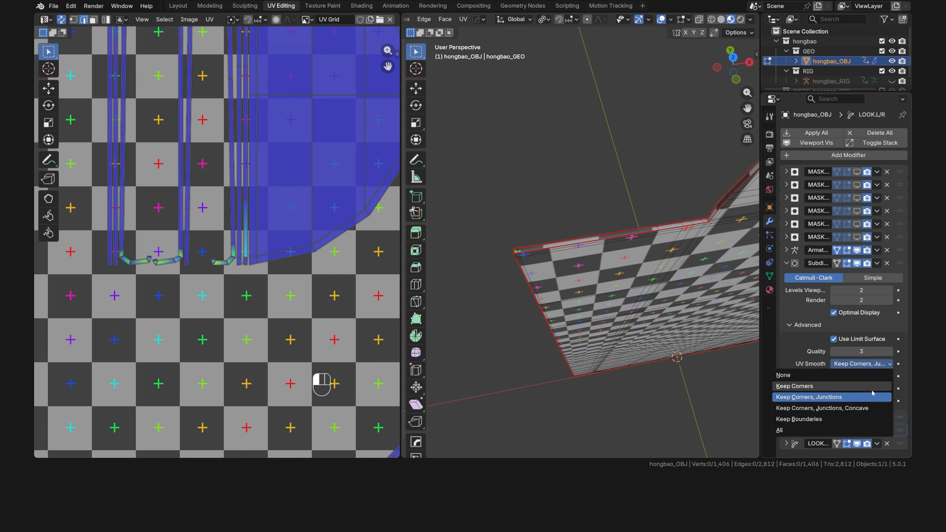
click(871, 390)
click(861, 364)
click(856, 378)
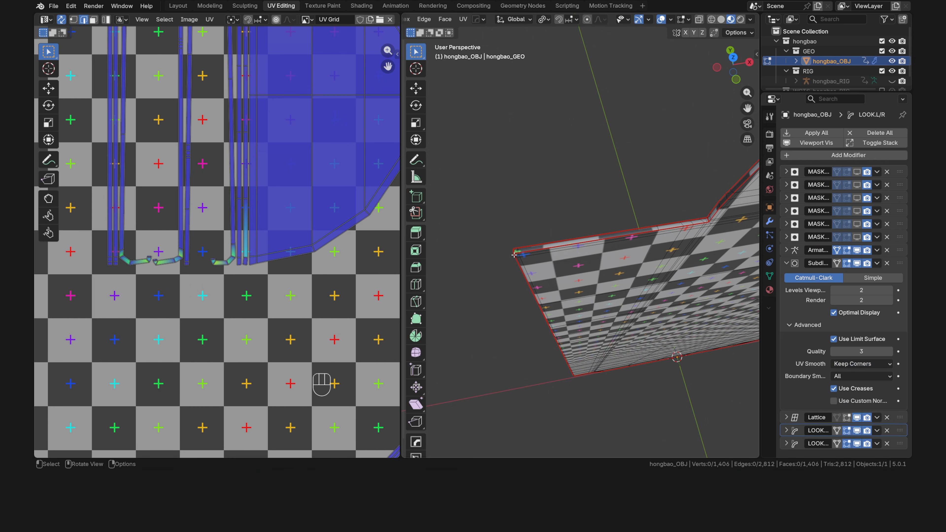
Try moving the half-circle flap's separate UV island along Y to see how its checker texture shifts against the surrounding panel.
middle_drag(515, 253, 499, 197)
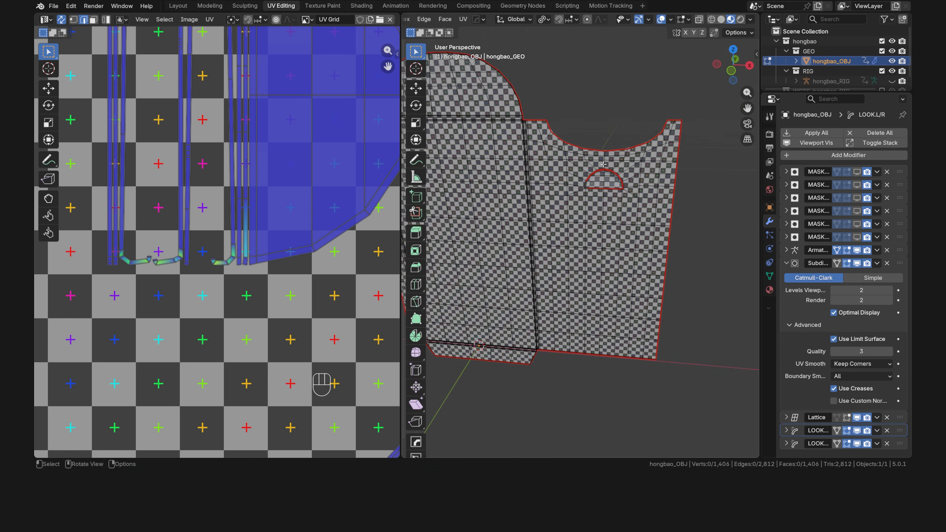
scroll(649, 152, up, 4)
shift+middle_drag(651, 149, 584, 201)
scroll(605, 280, up, 6)
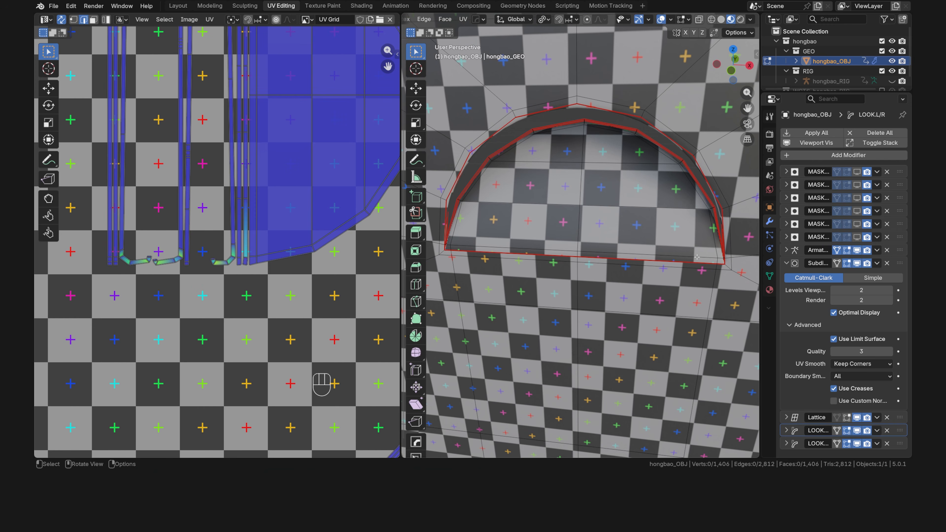
scroll(281, 203, down, 3)
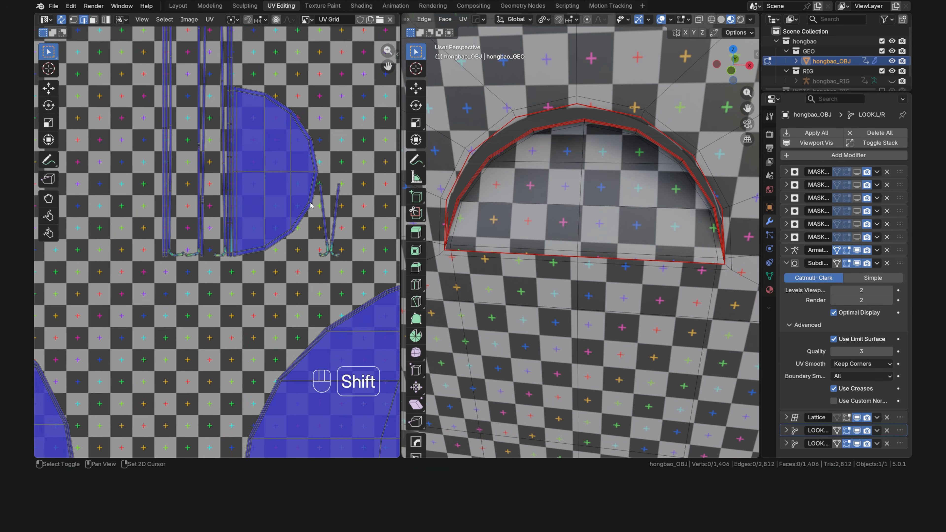
shift+middle_drag(281, 203, 279, 280)
key(l)
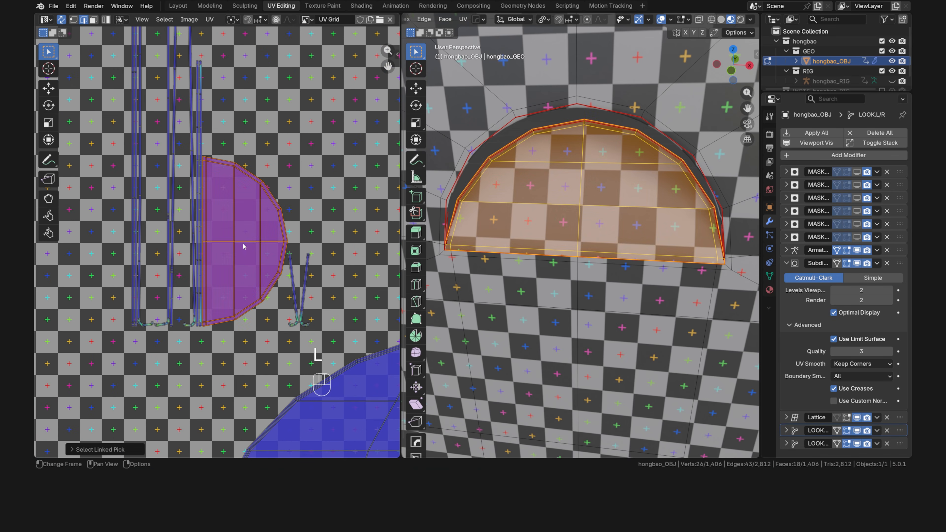
key(g)
key(y)
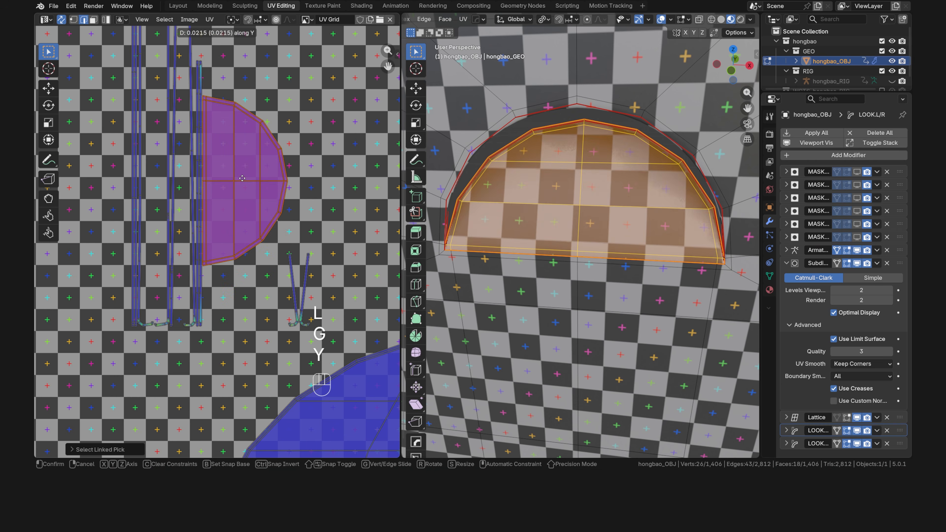
click(239, 293)
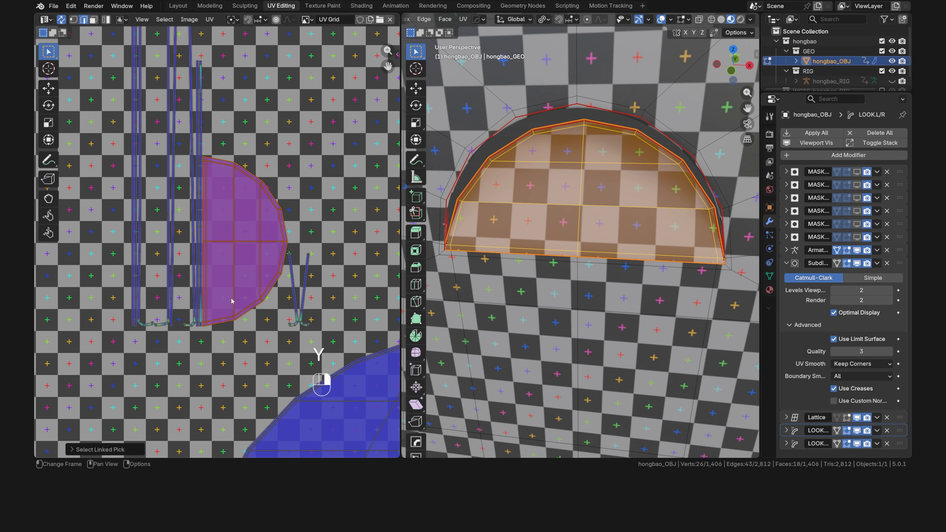
click(330, 182)
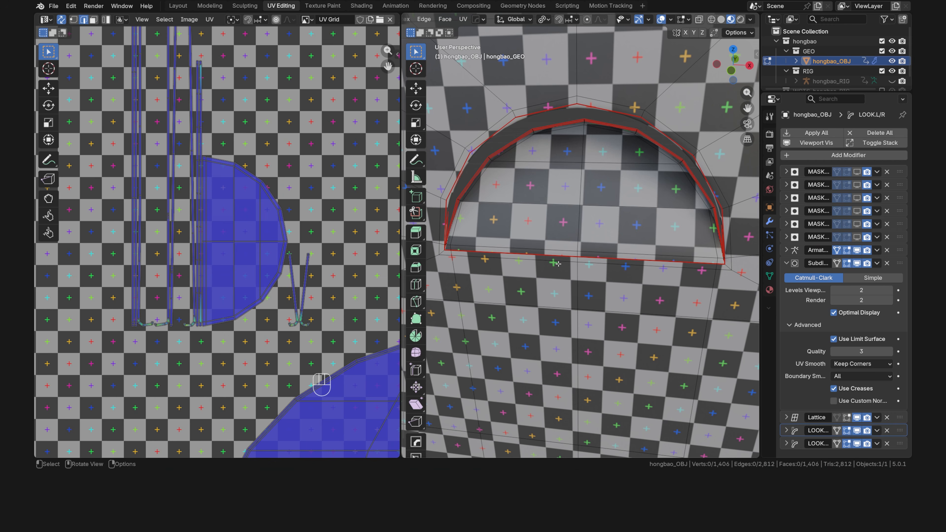
Enable Live Unwrap and clear the seam along the straight bottom edge of the half-circle flap.
click(738, 32)
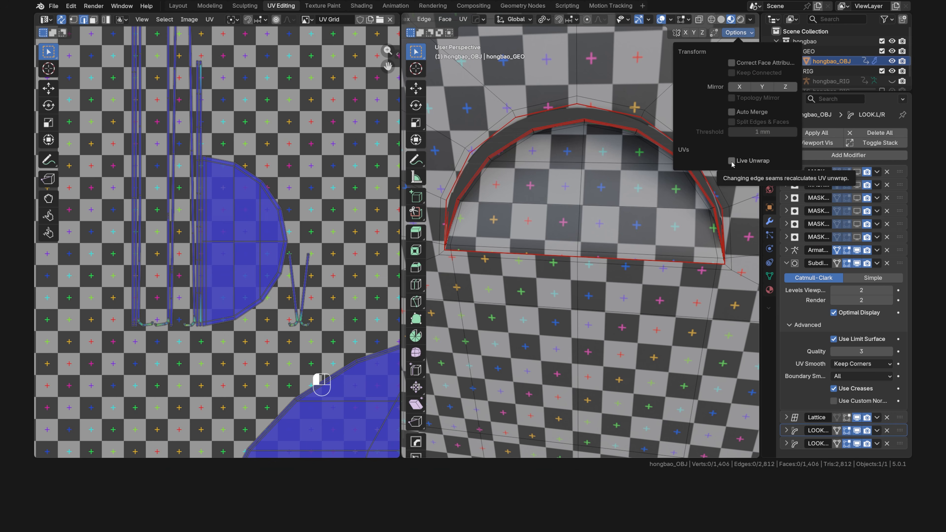
click(731, 161)
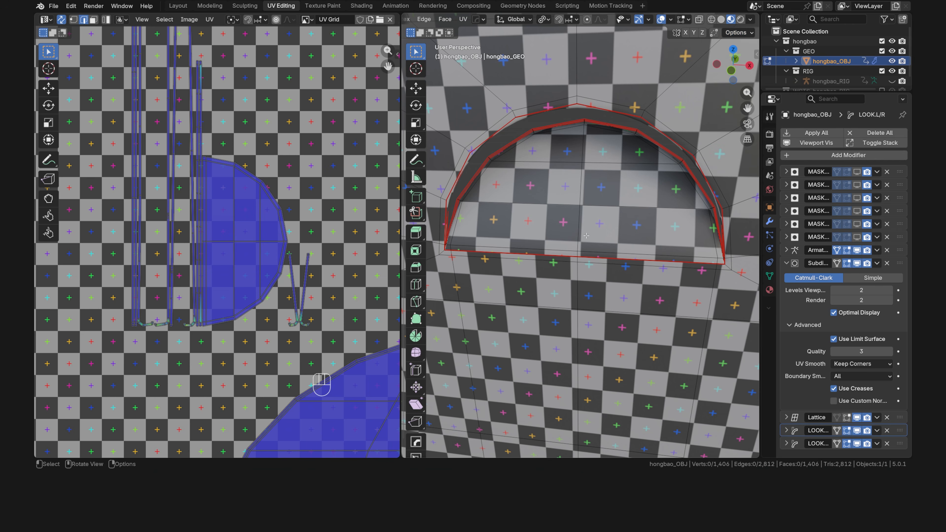
alt+click(585, 257)
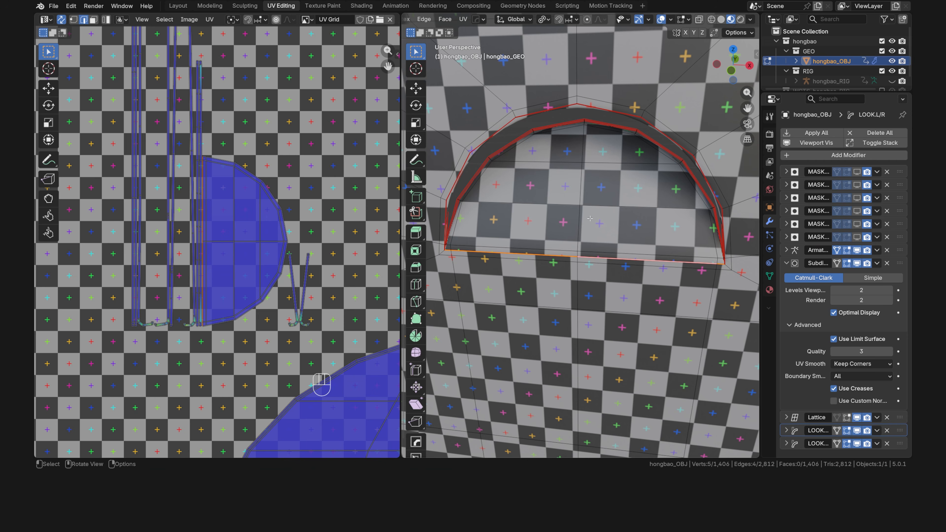
key(u)
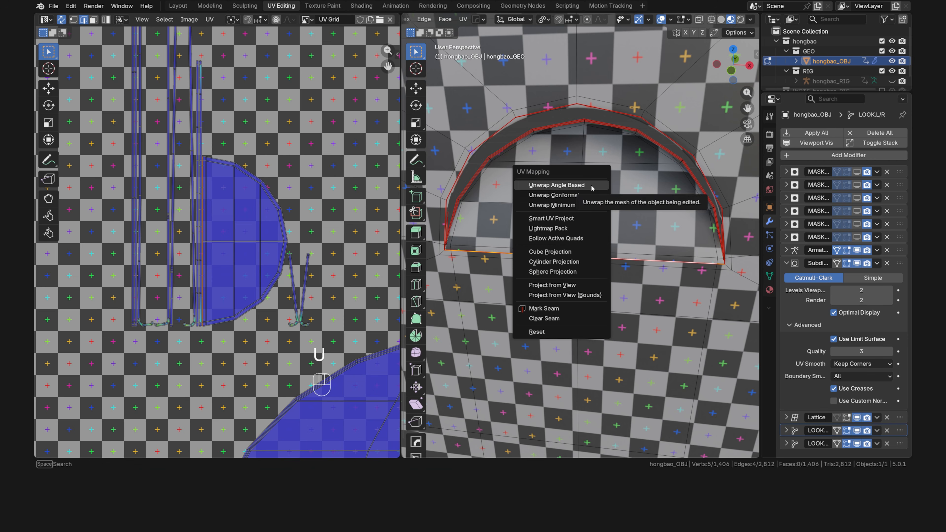
click(572, 318)
Unwrap the whole mesh with the Angle Based method and Fill Holes turned off, comparing the half-circle cut with the option on.
scroll(369, 339, down, 9)
shift+middle_drag(369, 339, 266, 259)
scroll(266, 247, up, 9)
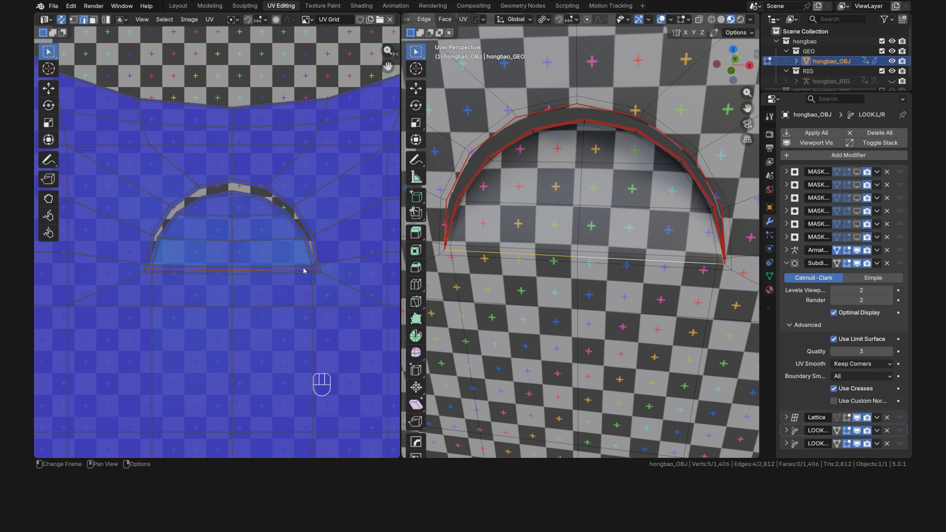
scroll(304, 271, down, 4)
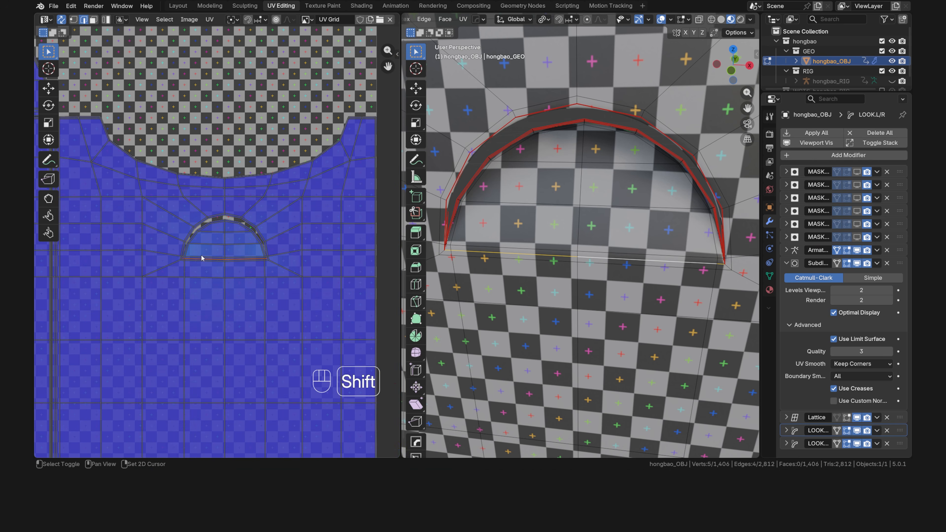
shift+middle_drag(288, 270, 344, 244)
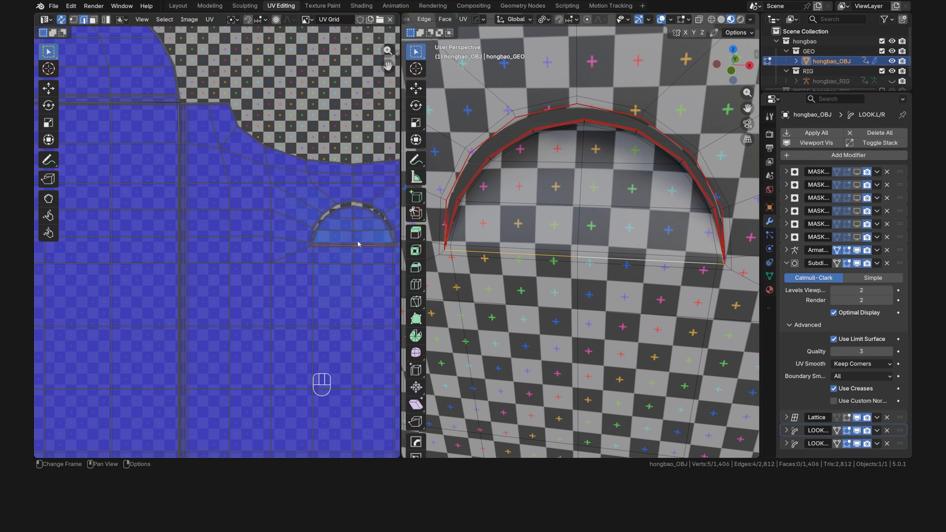
shift+middle_drag(358, 244, 240, 255)
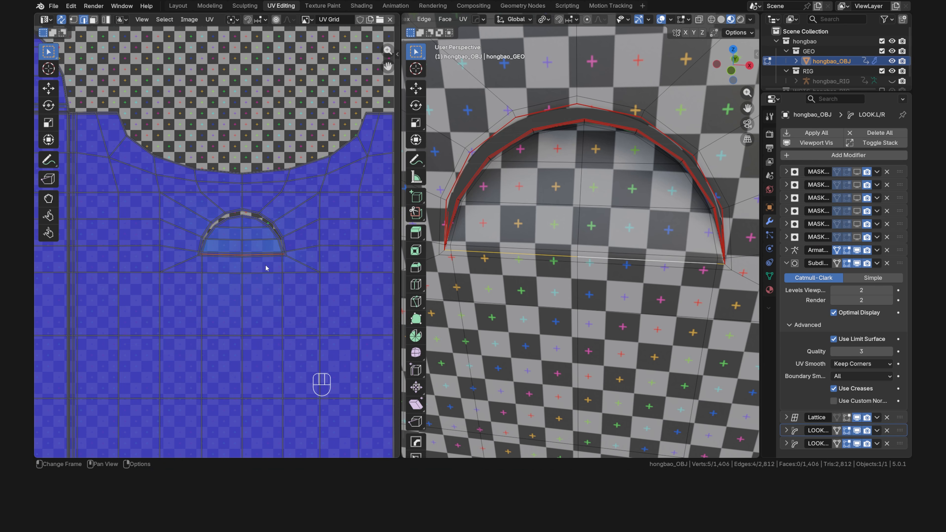
key(a)
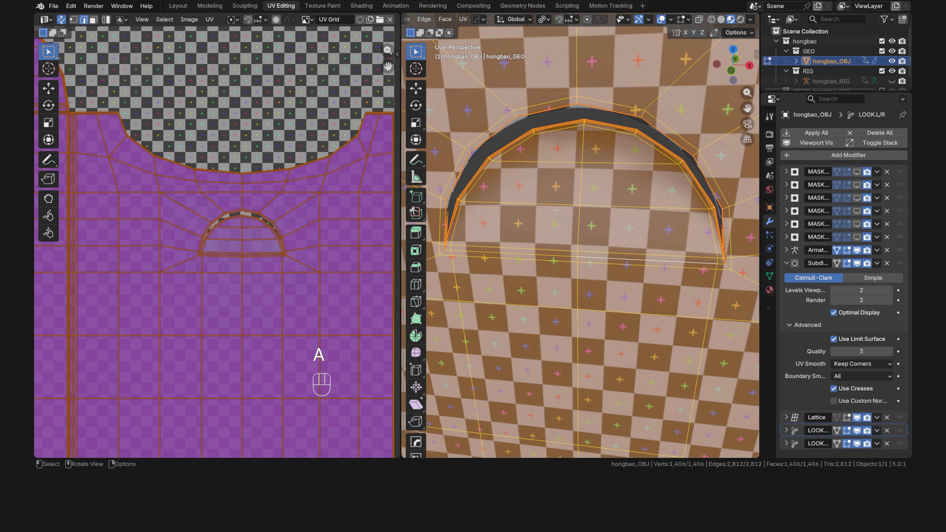
key(u)
click(555, 80)
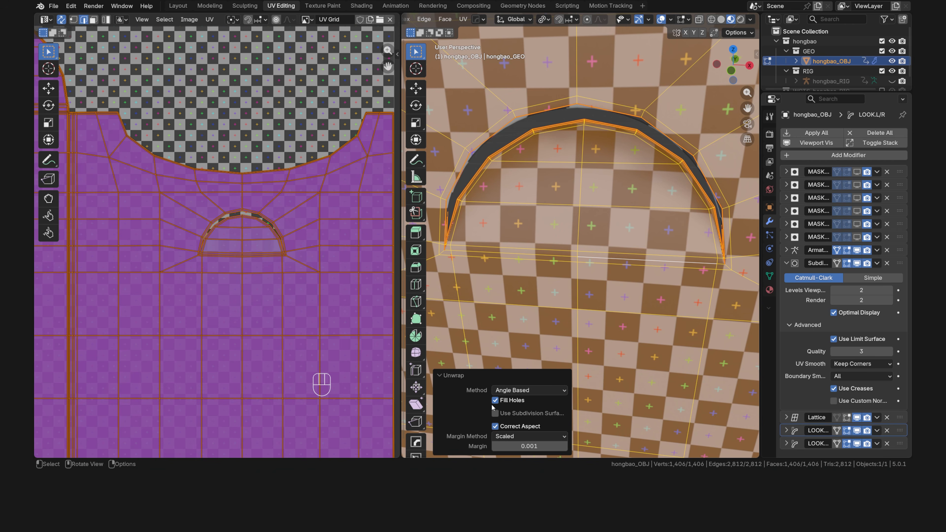
click(495, 401)
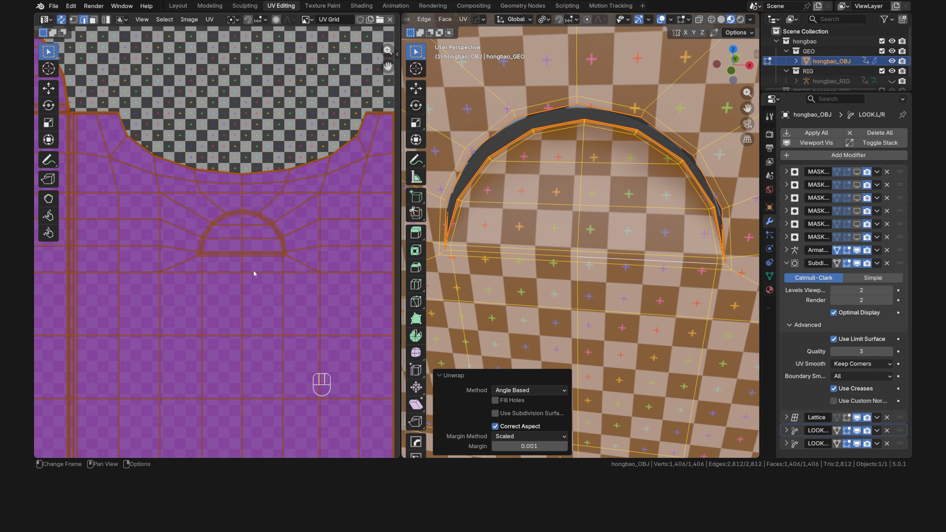
click(495, 401)
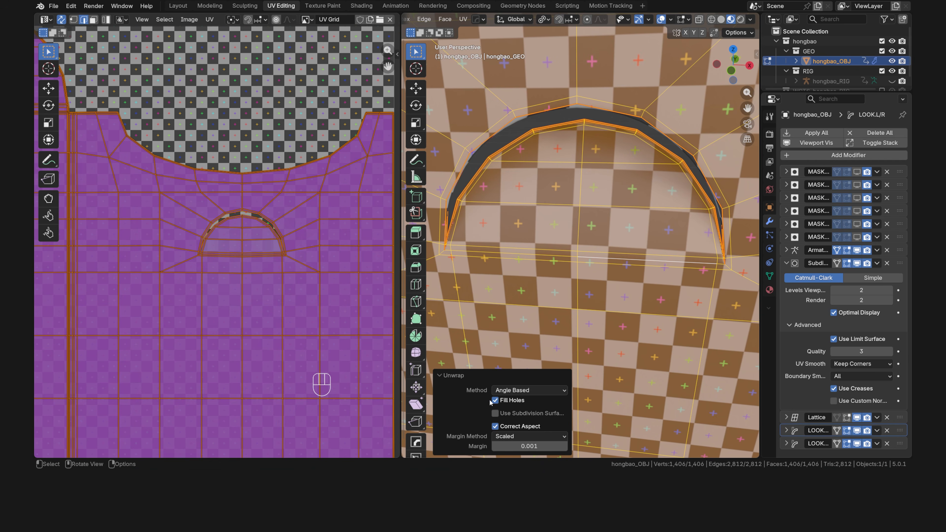
click(495, 401)
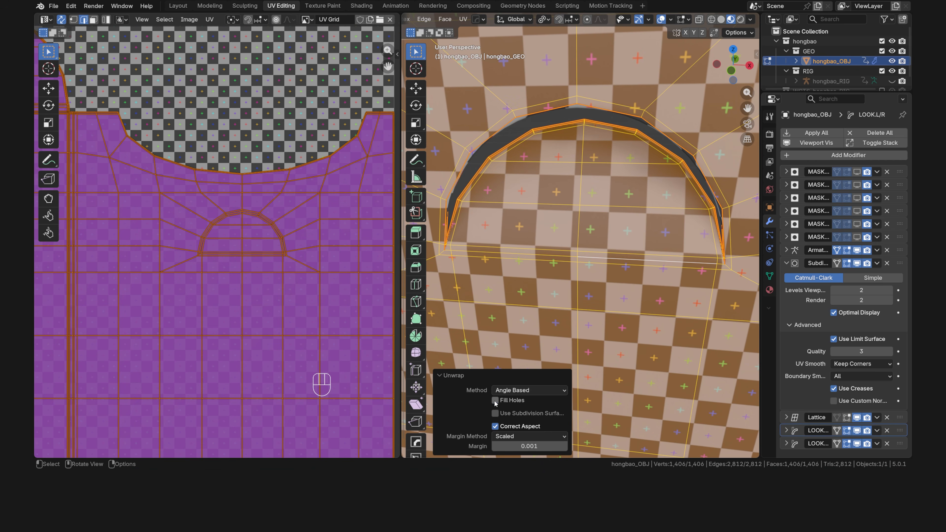
Clear the seam along the vertical outer edge of the envelope panel that has the half-circle cut.
scroll(156, 274, down, 8)
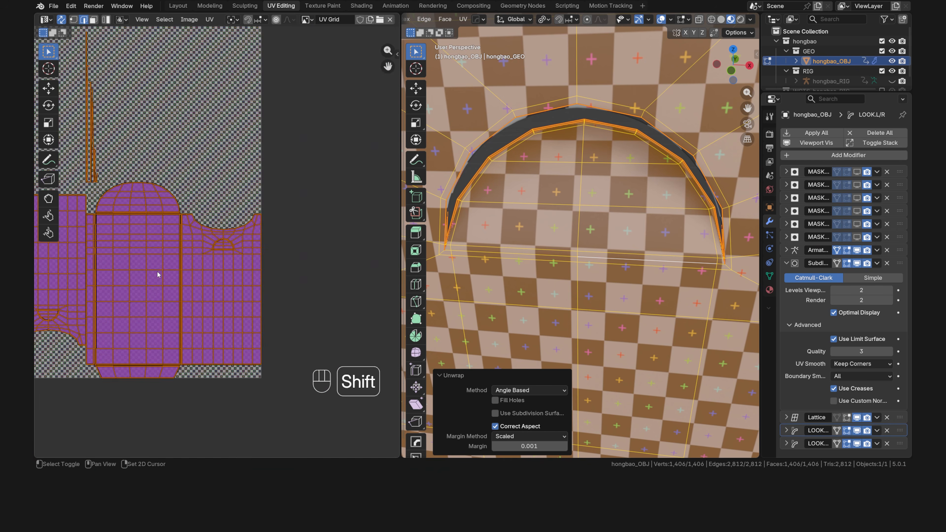
scroll(606, 236, down, 4)
scroll(606, 236, down, 3)
shift+middle_drag(606, 235, 667, 174)
click(602, 321)
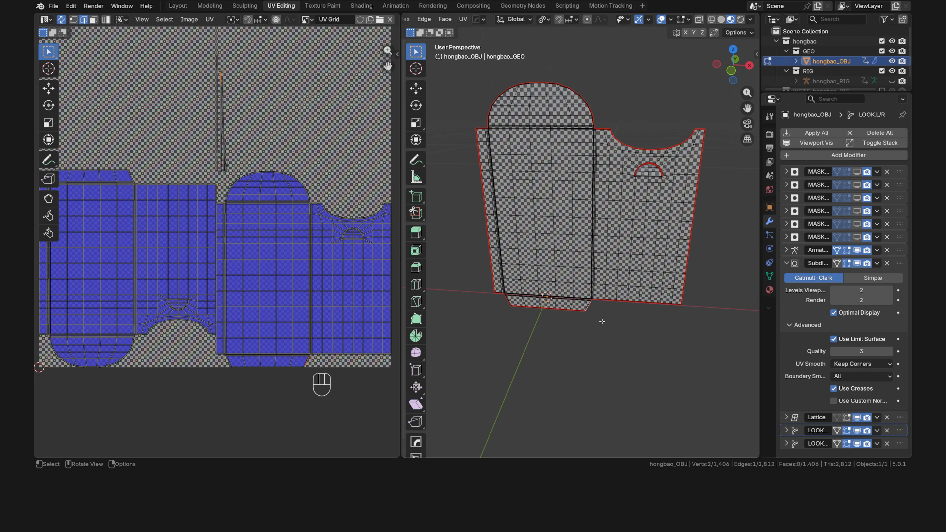
middle_drag(728, 340, 575, 226)
alt+click(570, 303)
scroll(570, 302, down, 3)
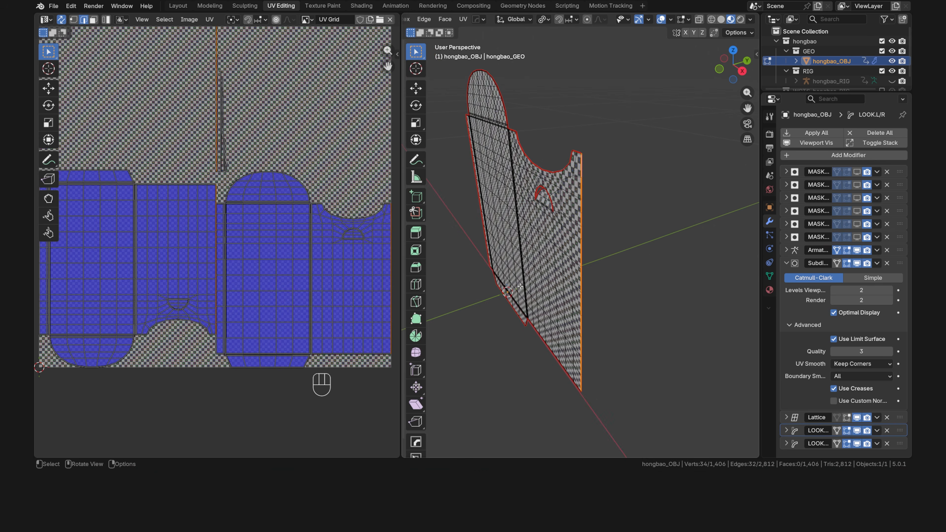
key(u)
click(627, 211)
Rotate the main envelope UV island by -90° and move it about 0.2168 along X to fit within the texture square.
scroll(260, 232, down, 4)
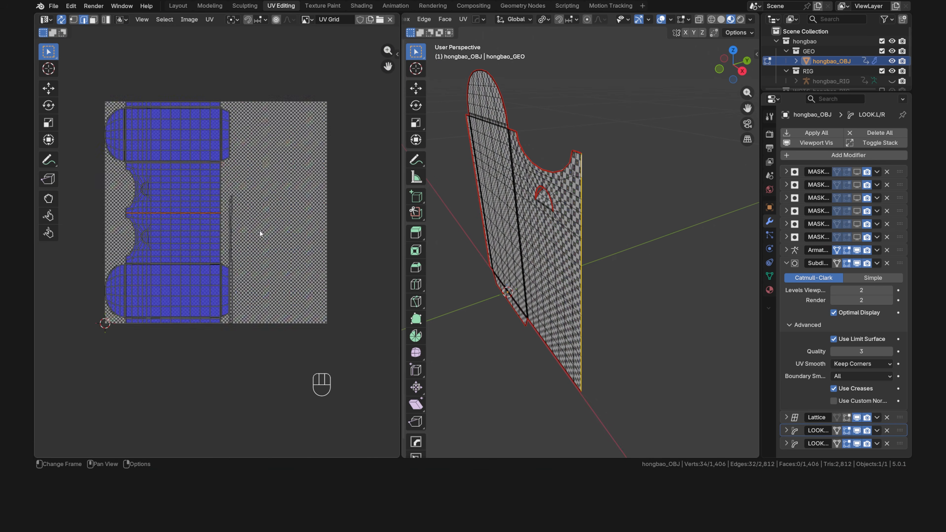
key(l)
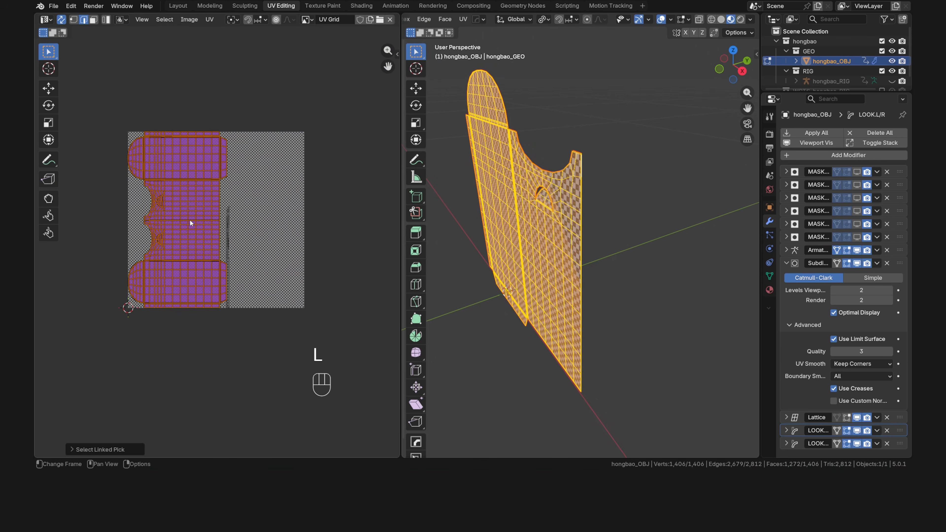
key(r)
key(minus)
key(9)
key(0)
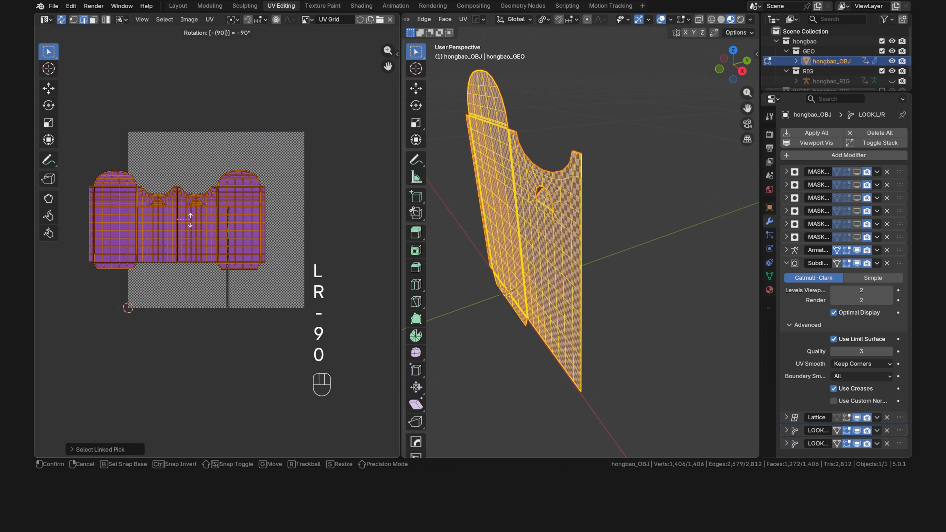
key(g)
key(x)
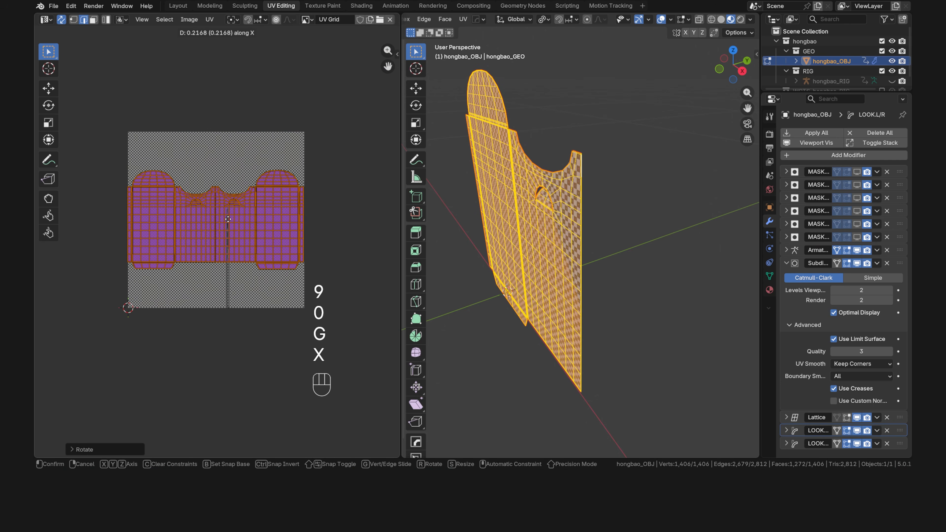
click(228, 218)
scroll(228, 218, up, 2)
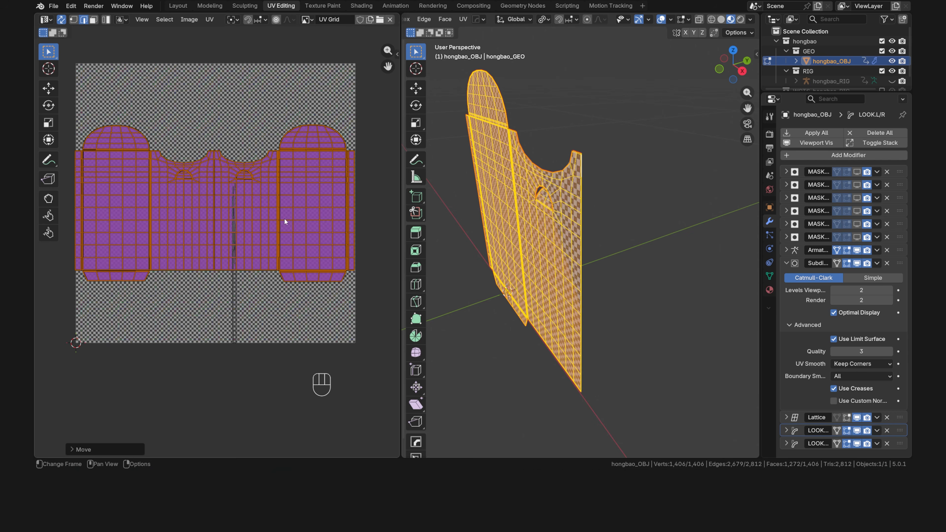
Apply the Sanctus Library material Aging Tiles 01 from the Buildings category to the envelope.
click(642, 200)
middle_drag(559, 199, 596, 180)
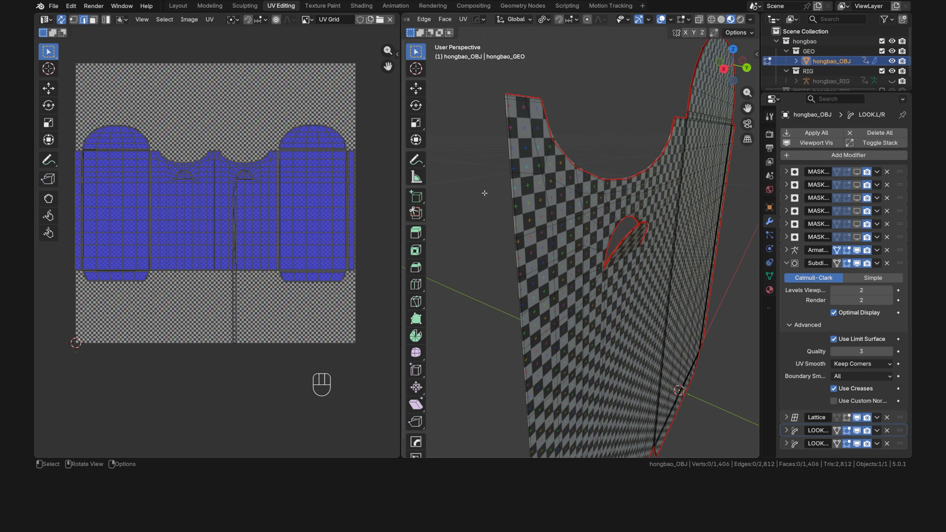
middle_drag(484, 193, 573, 191)
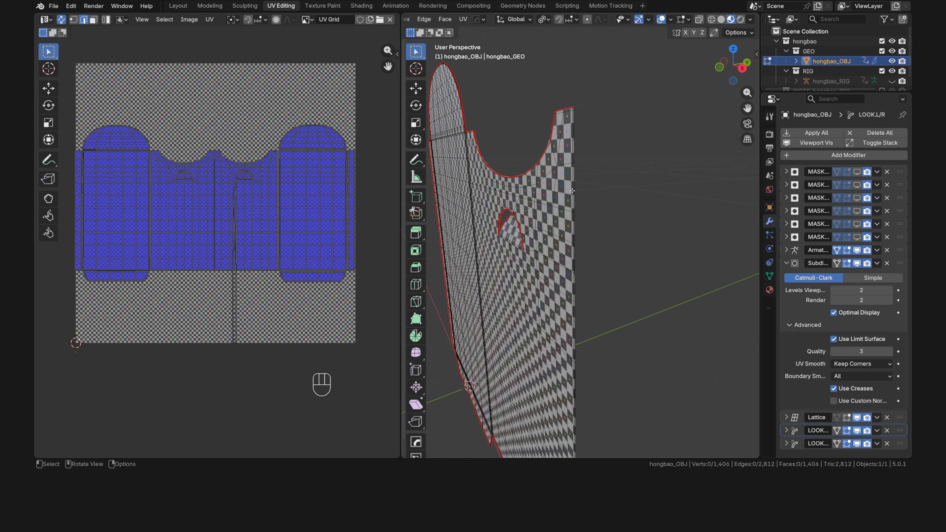
key(n)
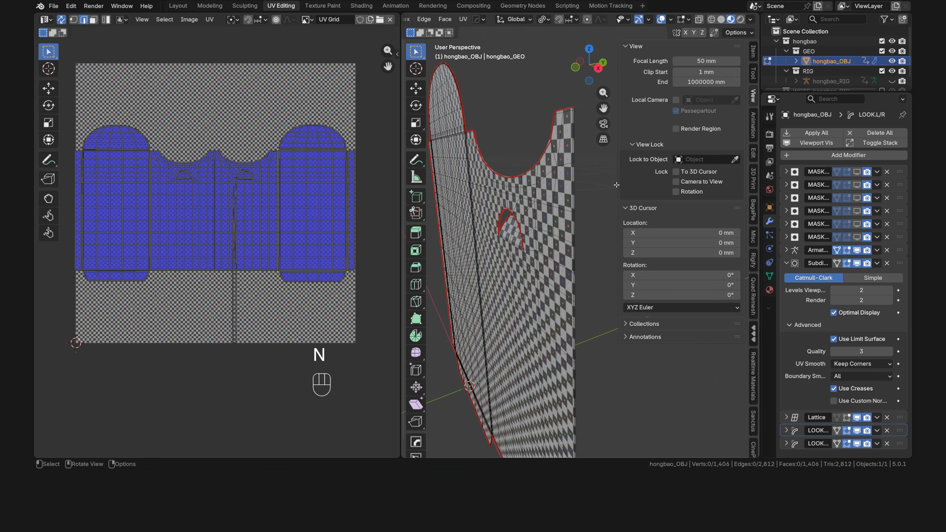
click(753, 293)
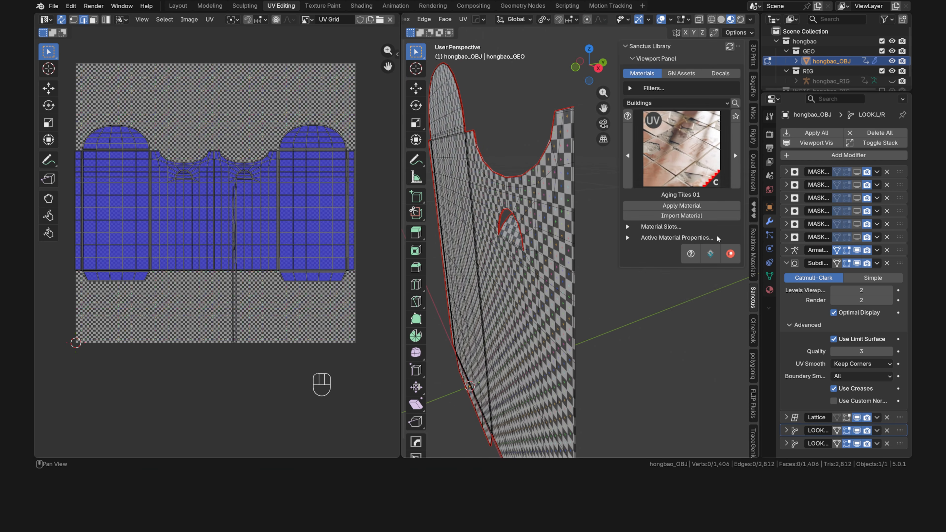
click(680, 205)
Set the Aging Tiles 01 material's Scale to 500 in its active material properties.
click(677, 237)
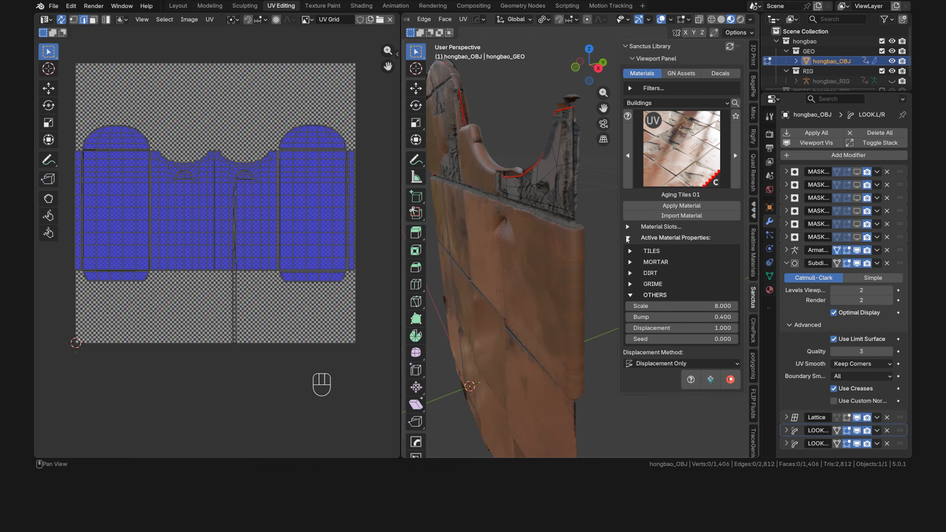
double_click(699, 305)
text(500)
key(Return)
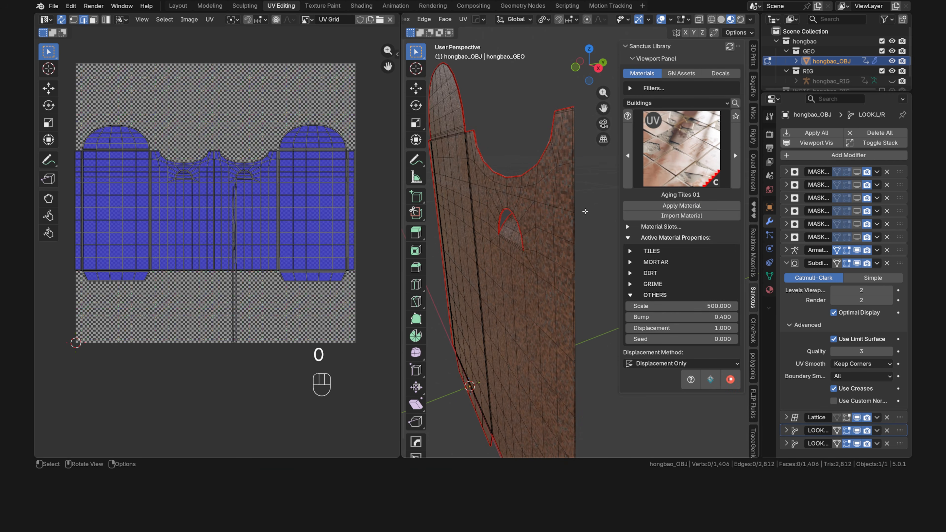
key(n)
shift+middle_drag(583, 207, 576, 261)
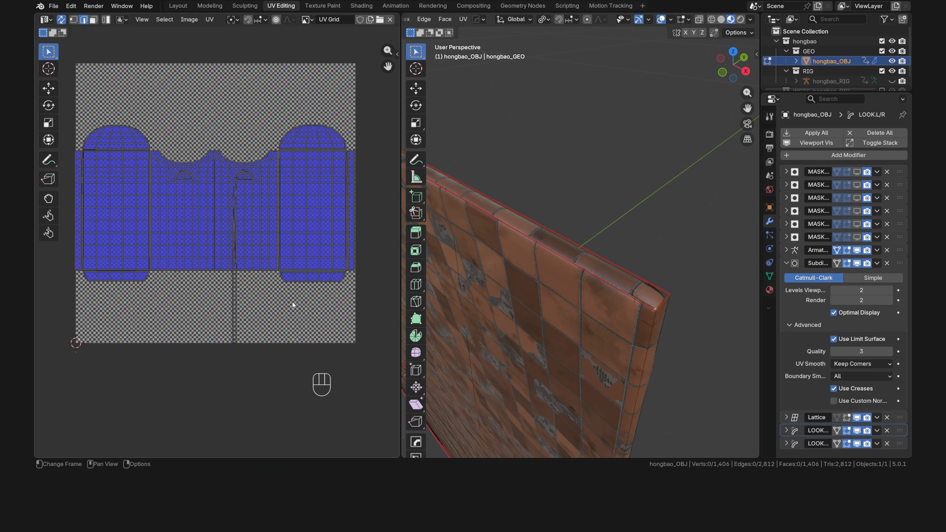
Undo the tile material, the UV island rotation and move, and the seam clearing on the envelope panel's outer edge.
middle_drag(503, 275, 529, 260)
key(ctrl+z)
key(ctrl+z)
key(ctrl+z)
key(ctrl+z)
key(ctrl+z)
key(ctrl+z)
key(ctrl+z)
key(ctrl+z)
key(ctrl+z)
key(ctrl+z)
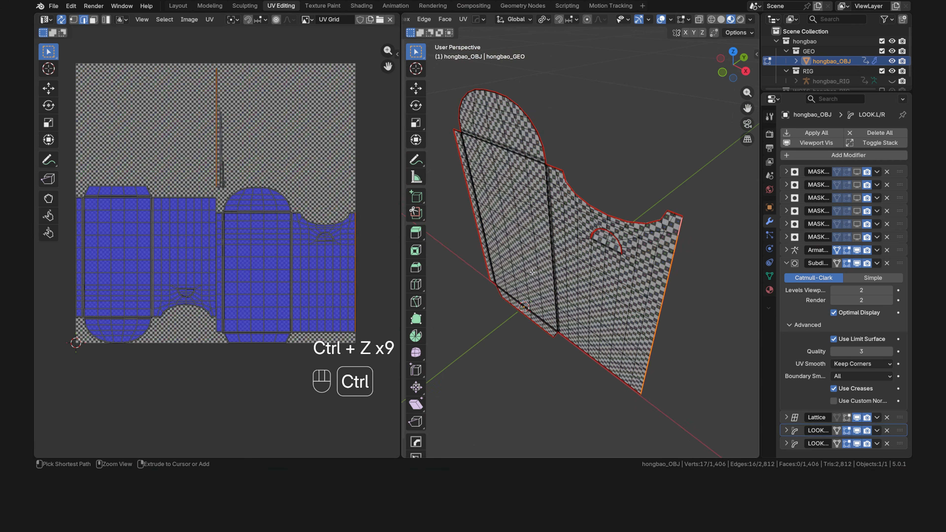
Mark the four crease edge loops framing the main envelope panel, two horizontal and two vertical, as seams.
middle_drag(516, 293, 563, 255)
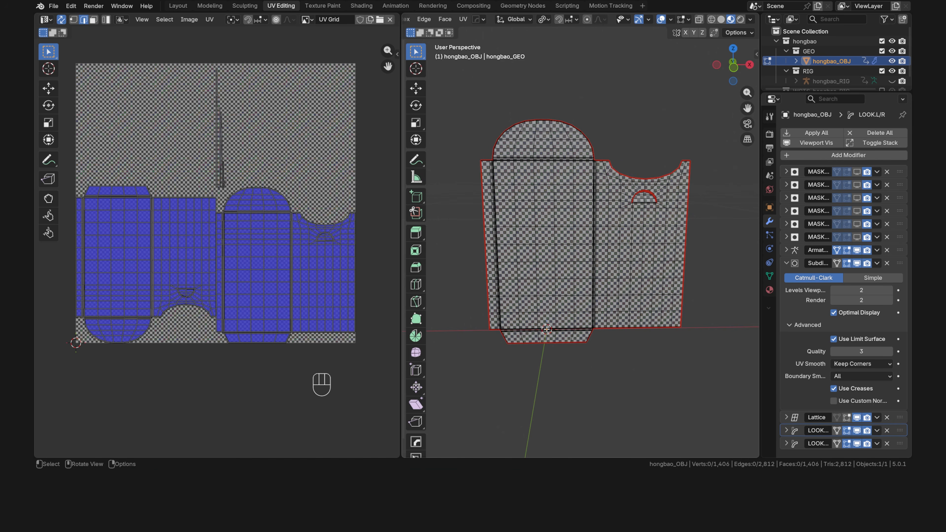
key(grave)
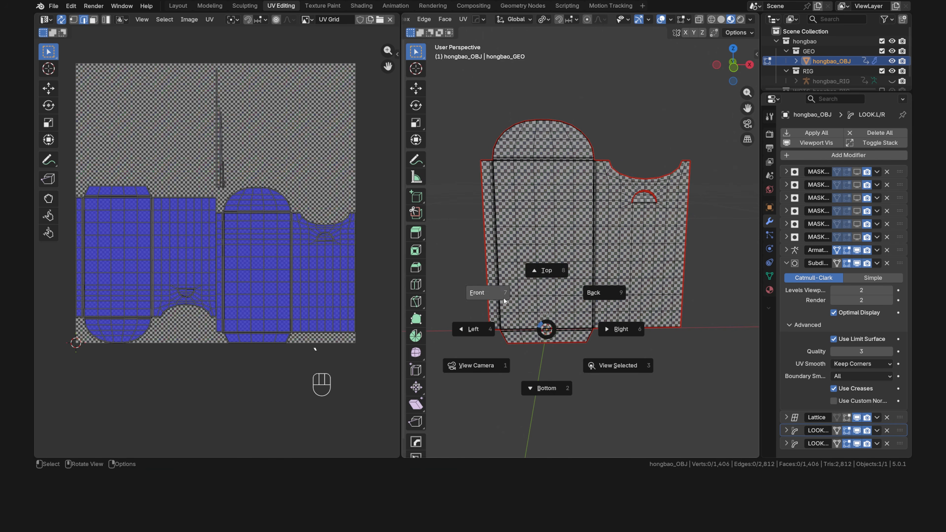
click(481, 291)
shift+middle_drag(498, 202, 568, 277)
scroll(592, 254, up, 8)
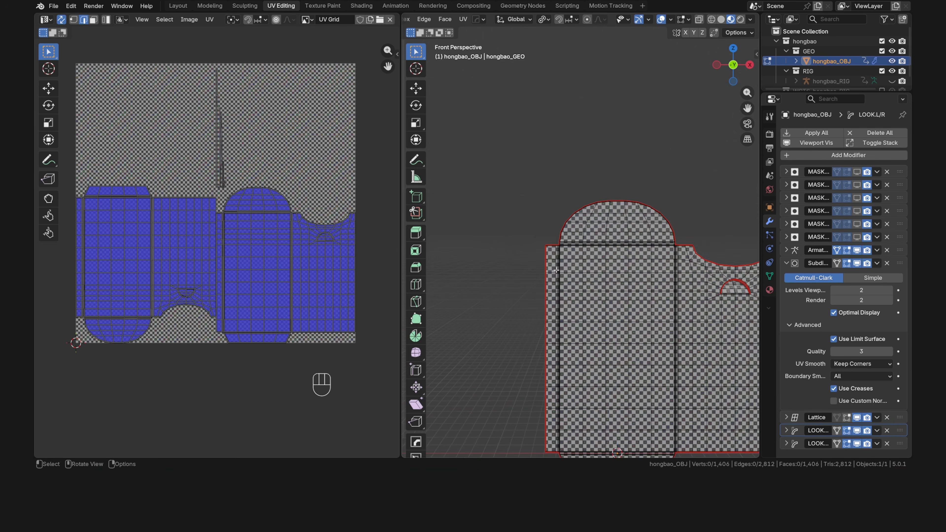
scroll(592, 254, up, 6)
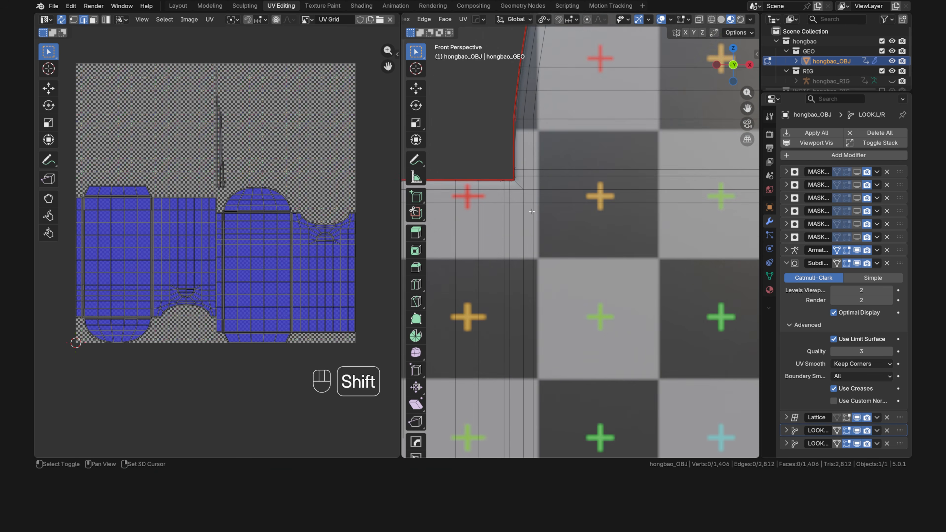
shift+middle_drag(537, 214, 551, 259)
alt+click(555, 223)
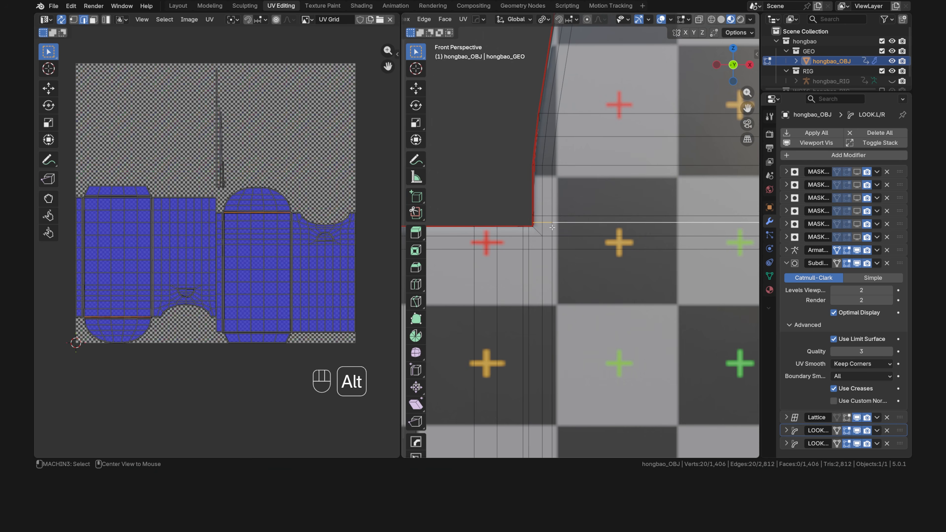
alt+shift+click(528, 245)
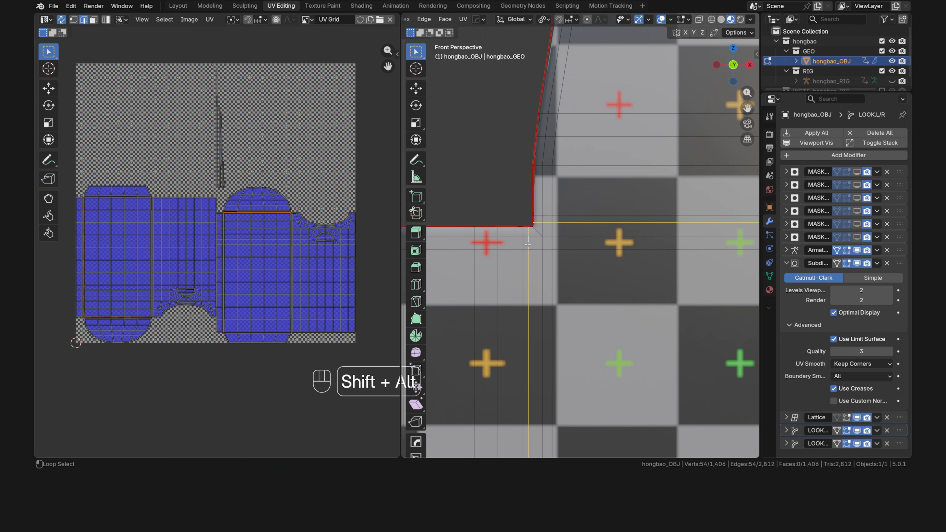
scroll(527, 244, down, 20)
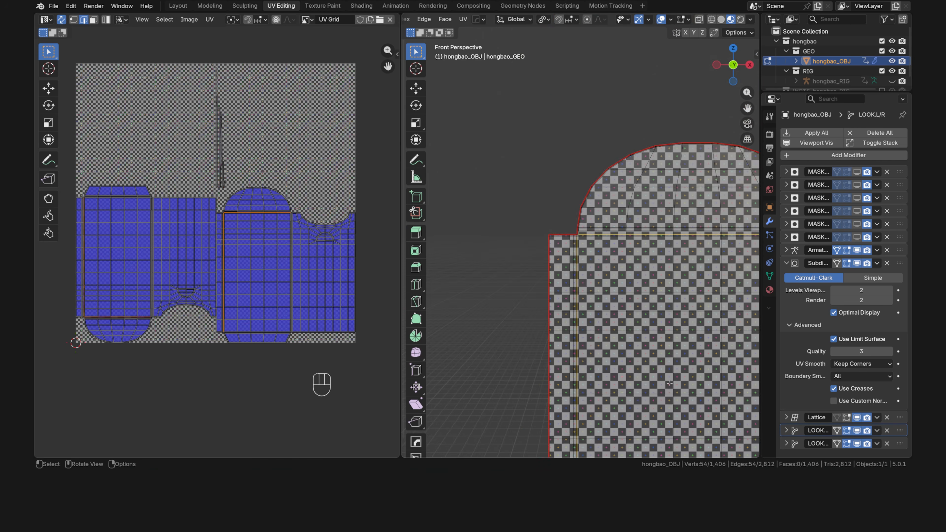
shift+middle_drag(681, 424, 591, 283)
scroll(628, 345, up, 8)
scroll(600, 335, up, 12)
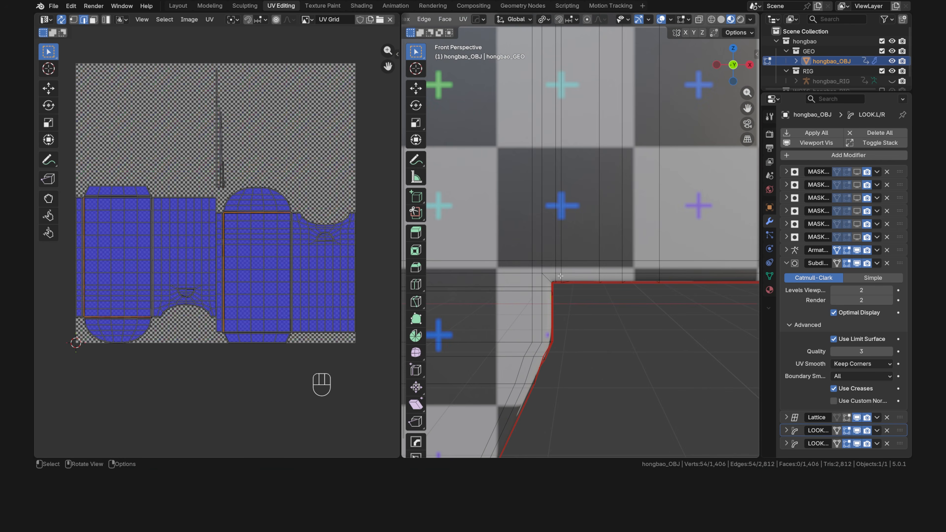
alt+shift+click(545, 287)
alt+shift+click(545, 288)
scroll(545, 286, down, 20)
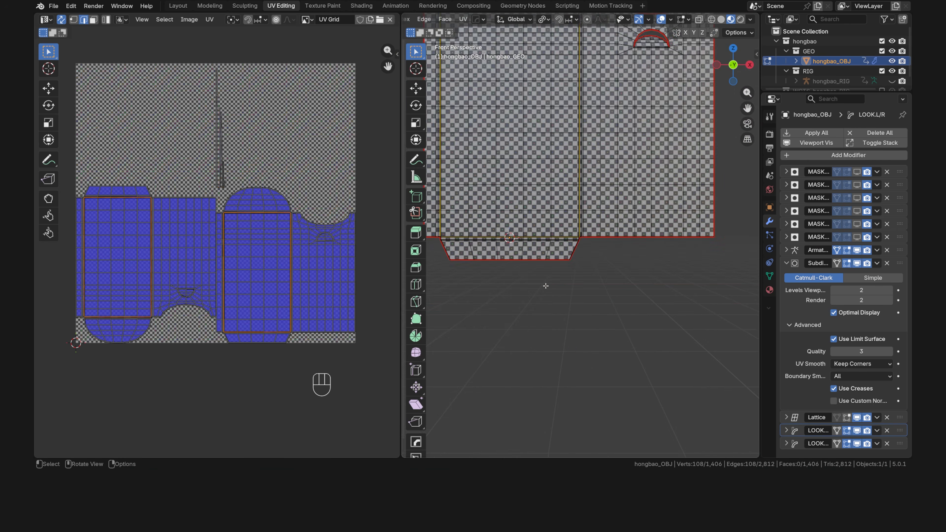
shift+middle_drag(545, 166, 568, 272)
scroll(568, 272, up, 2)
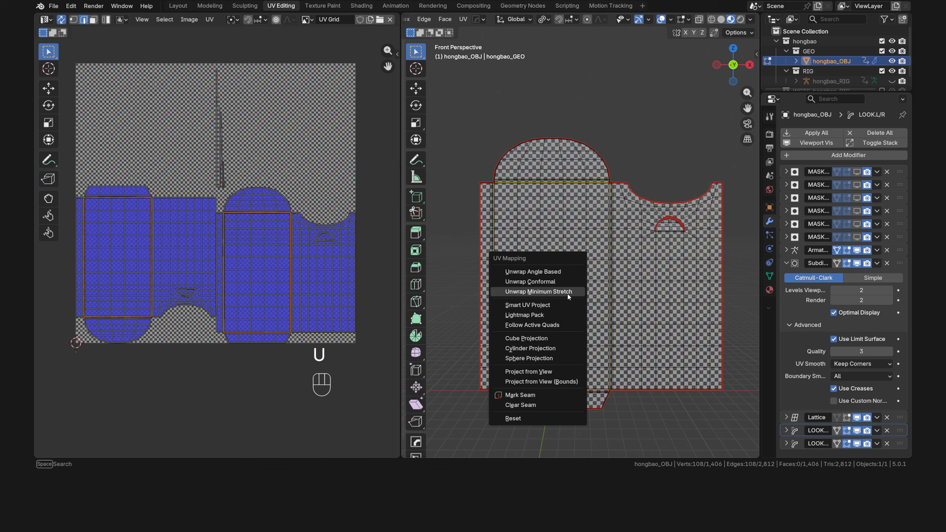
click(557, 391)
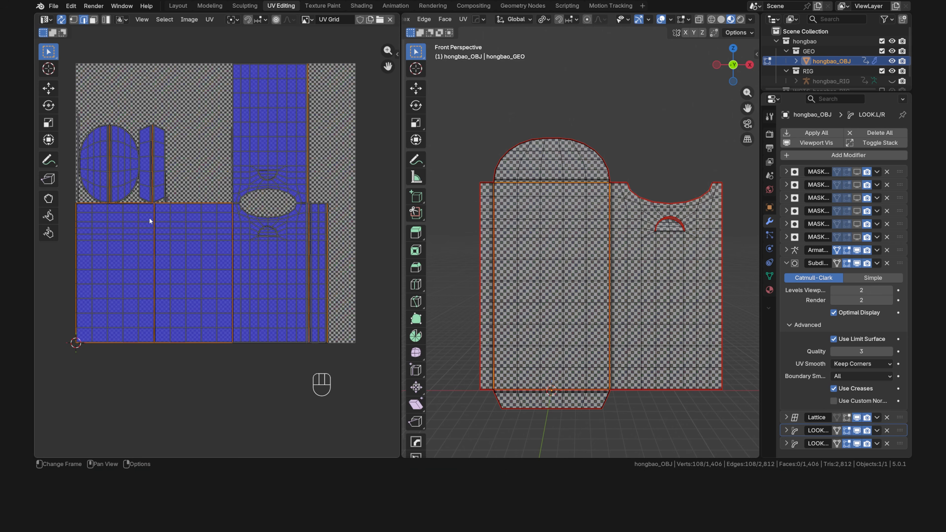
click(336, 175)
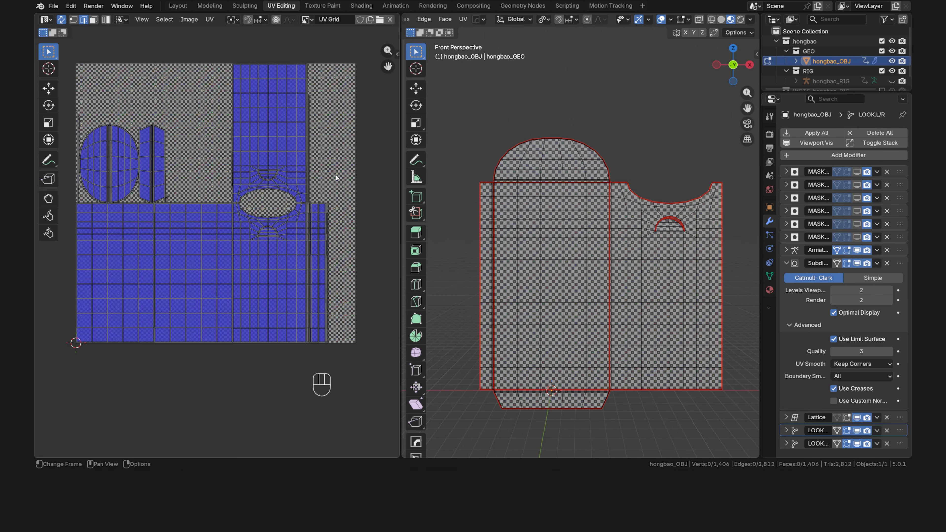
Hide the viewport overlays, apply the Sanctus Library material Aging Tiles 01, set its Scale to 20.4, and inspect the tile flow.
key(shift+alt+z)
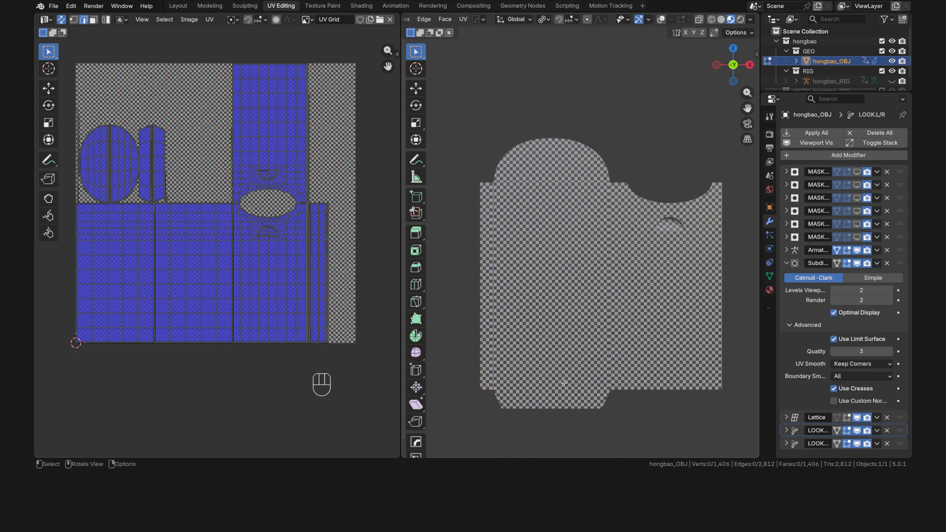
key(n)
click(695, 206)
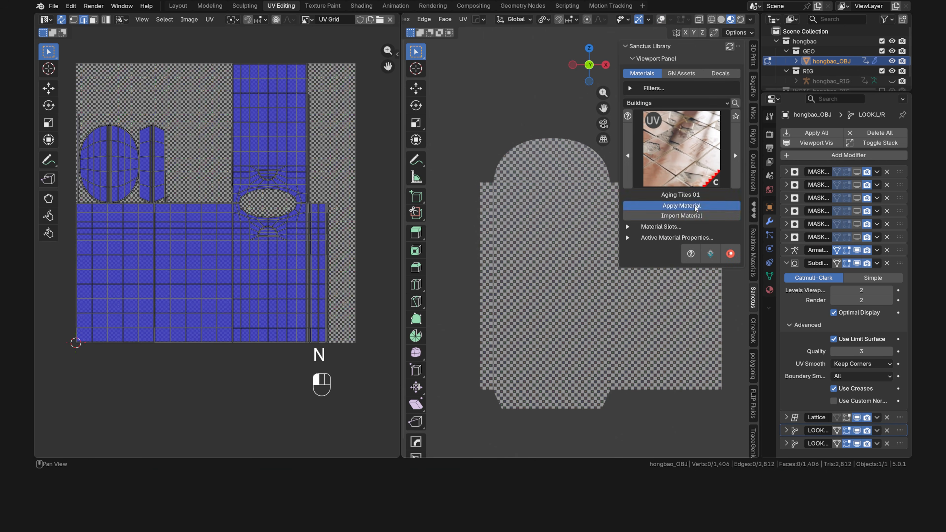
click(627, 237)
drag(678, 305, 730, 305)
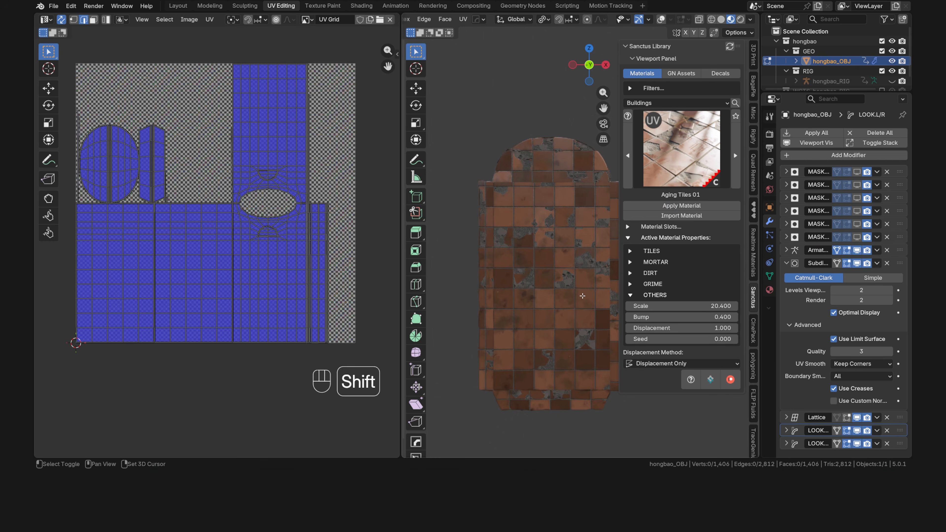
shift+middle_drag(599, 291, 560, 292)
scroll(560, 291, up, 8)
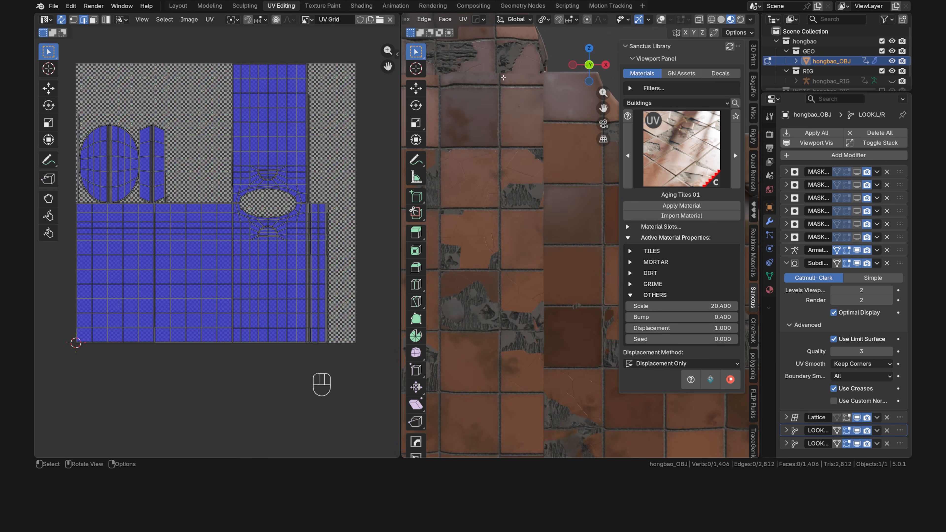
scroll(547, 329, down, 8)
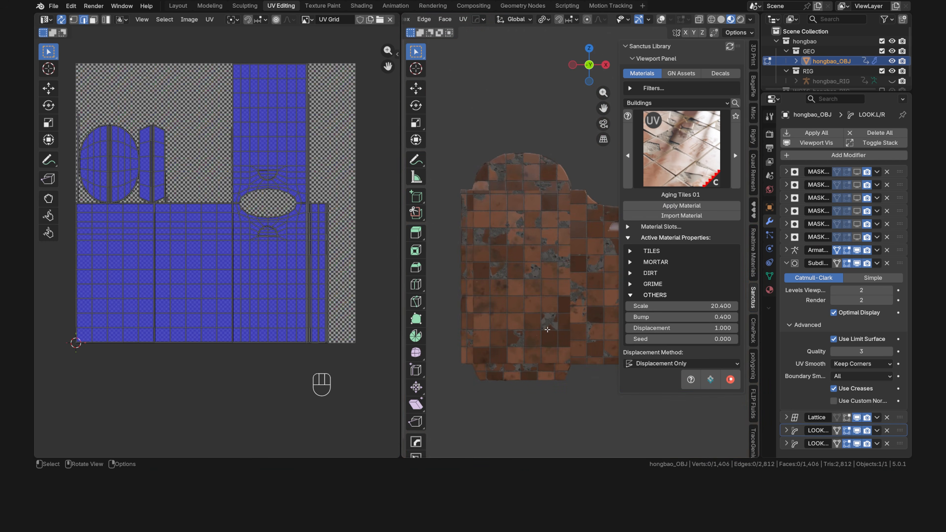
Apply the Sanctus Library material Asphalt 04 to the envelope and inspect the surface up close.
click(672, 150)
click(589, 266)
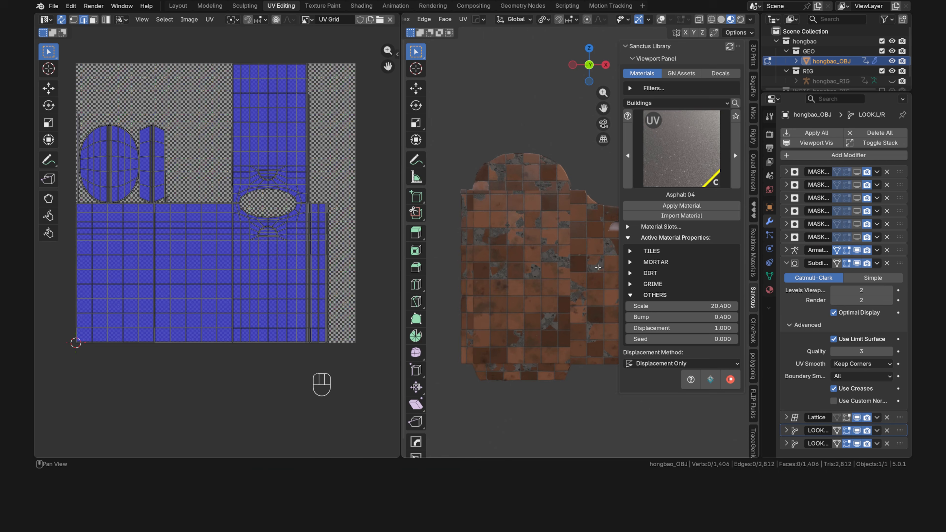
click(672, 205)
scroll(542, 258, up, 8)
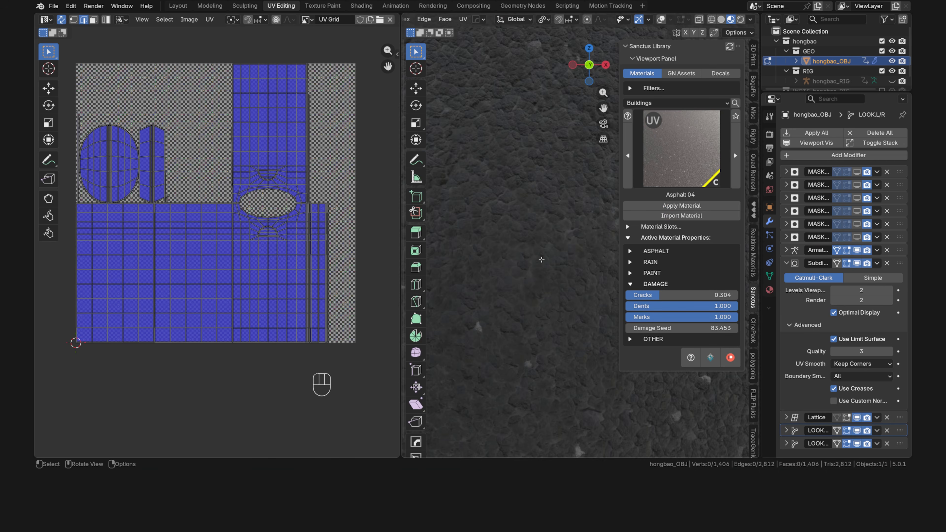
shift+middle_drag(541, 260, 565, 252)
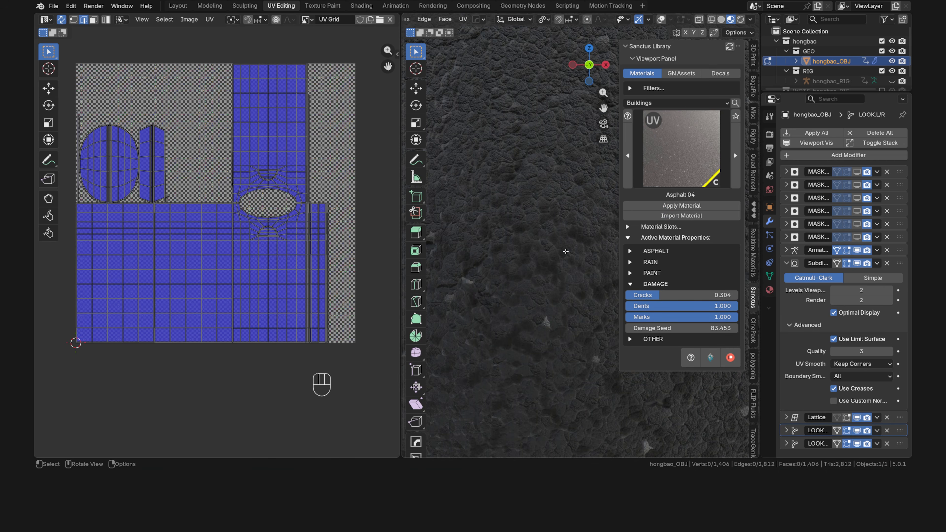
scroll(565, 252, down, 4)
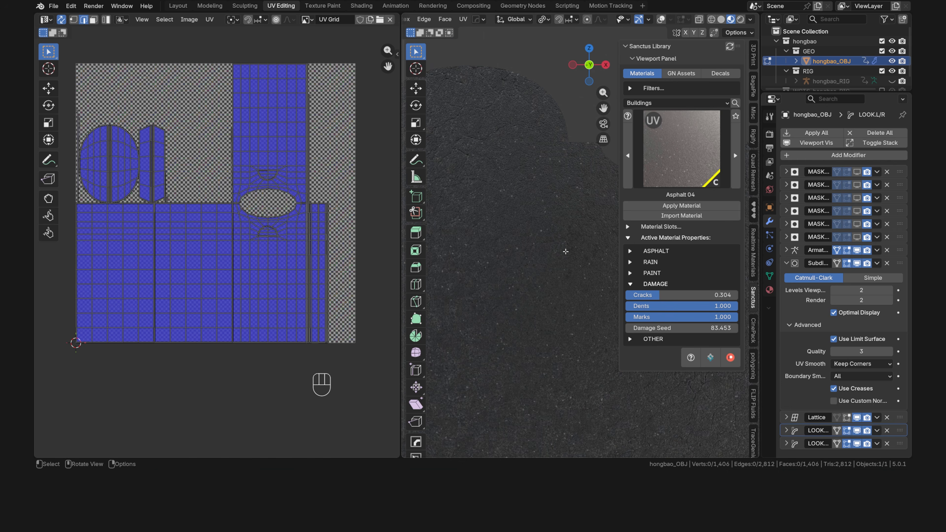
Add the Beu Wave 2 material from the Abstract category of Realtime Materials and inspect its stripes across the envelope.
click(754, 254)
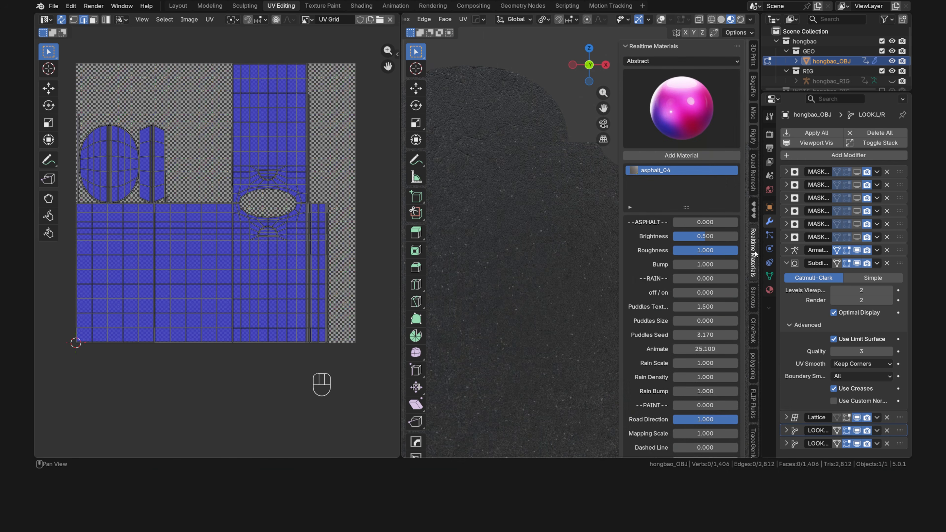
click(683, 116)
click(602, 172)
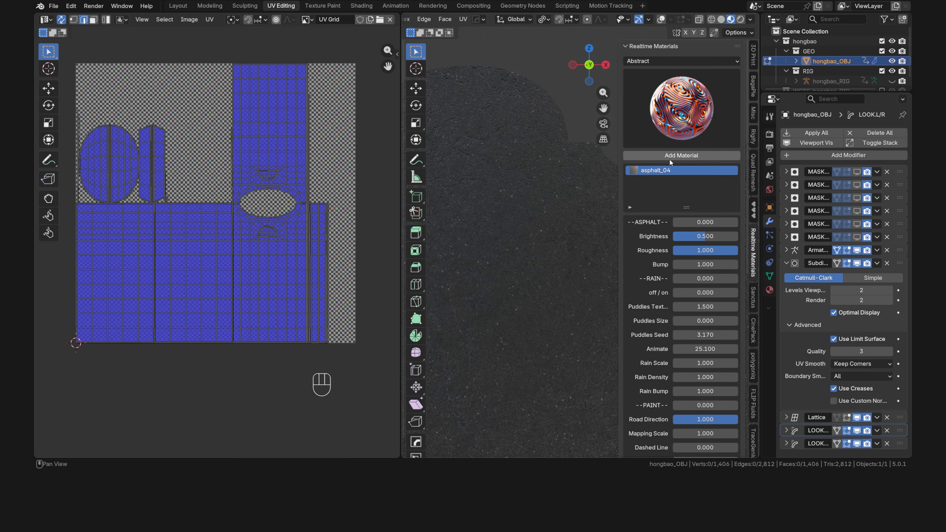
click(675, 158)
scroll(507, 249, down, 3)
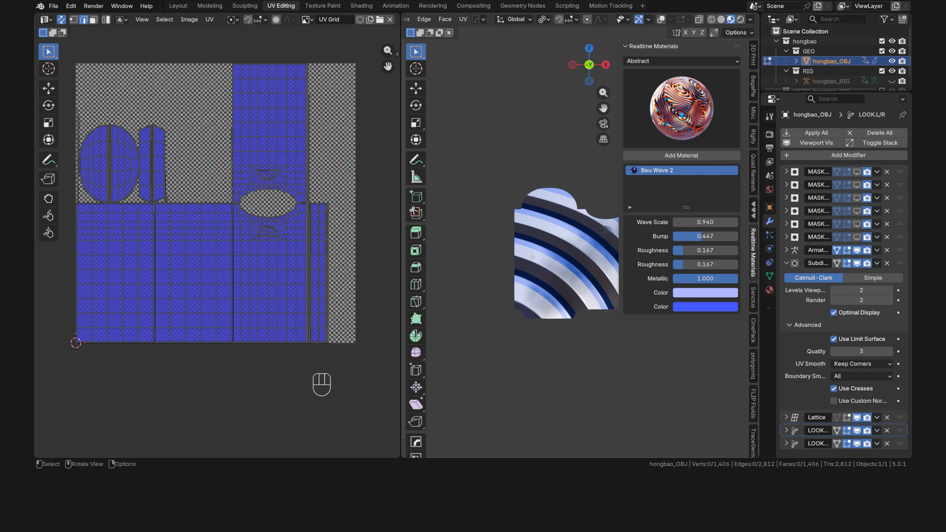
middle_drag(532, 256, 579, 267)
scroll(578, 267, up, 4)
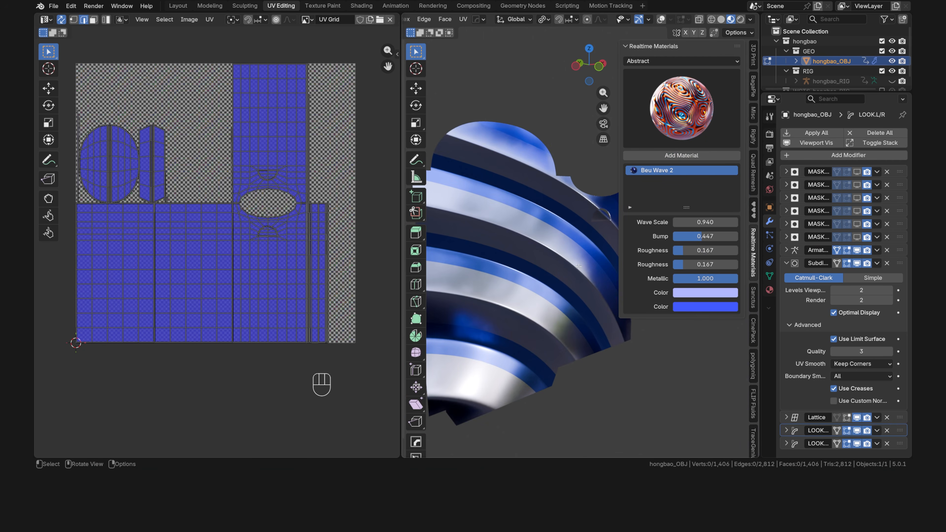
scroll(578, 267, down, 1)
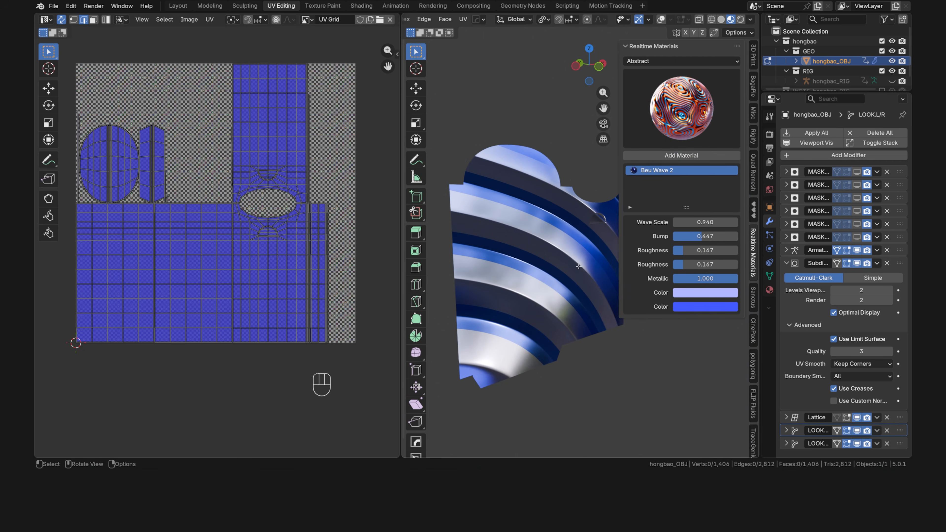
middle_drag(578, 267, 540, 264)
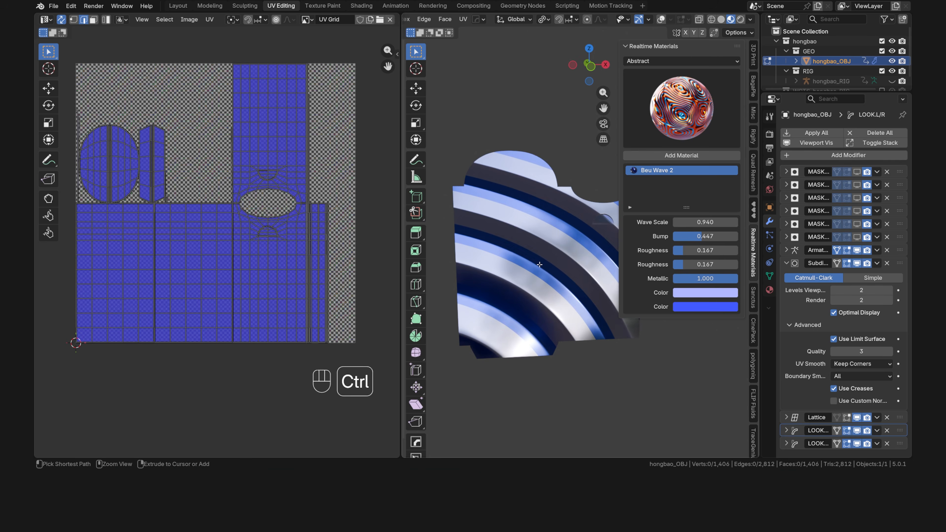
Undo the test materials on the envelope and show the viewport overlays again.
key(ctrl+z)
key(ctrl+z)
key(ctrl+z)
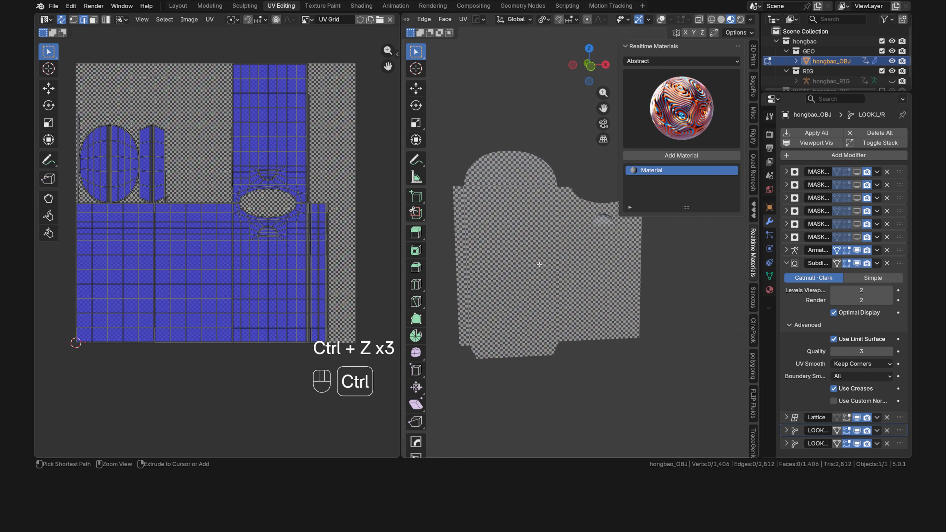
key(ctrl+z)
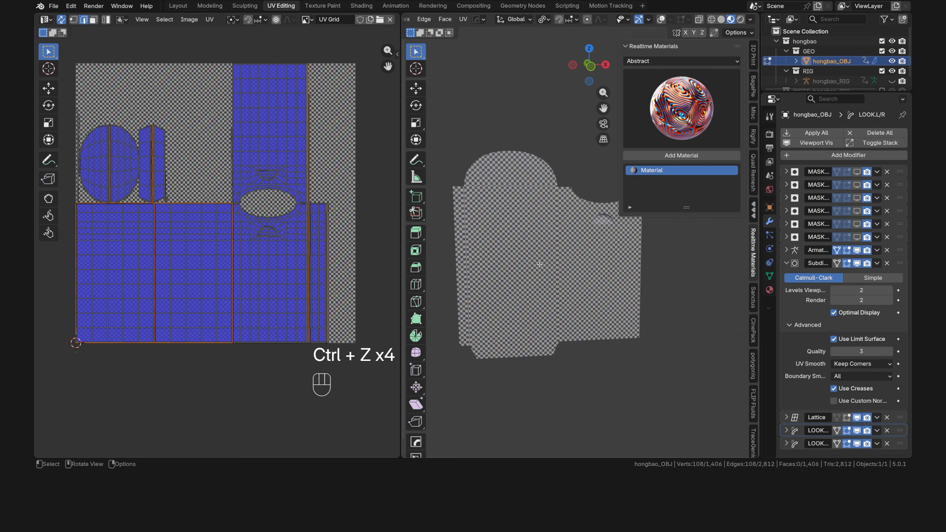
click(661, 19)
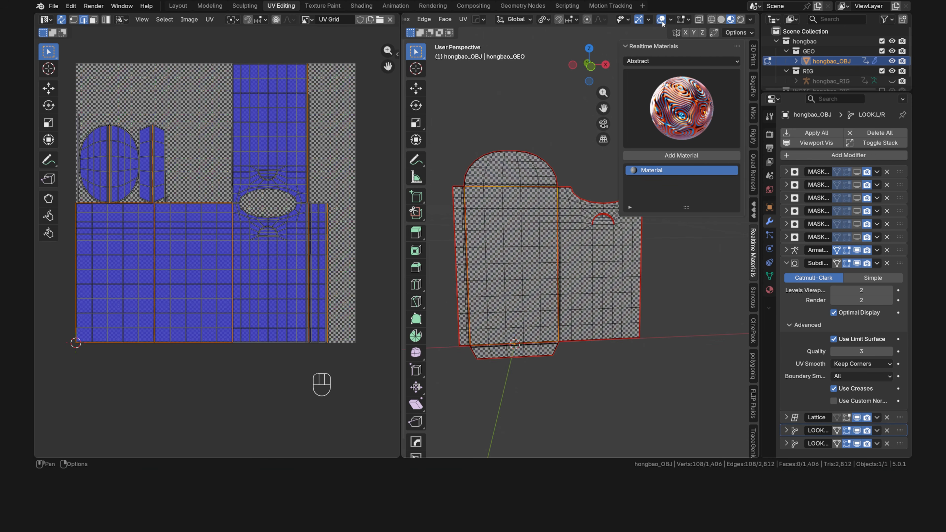
key(n)
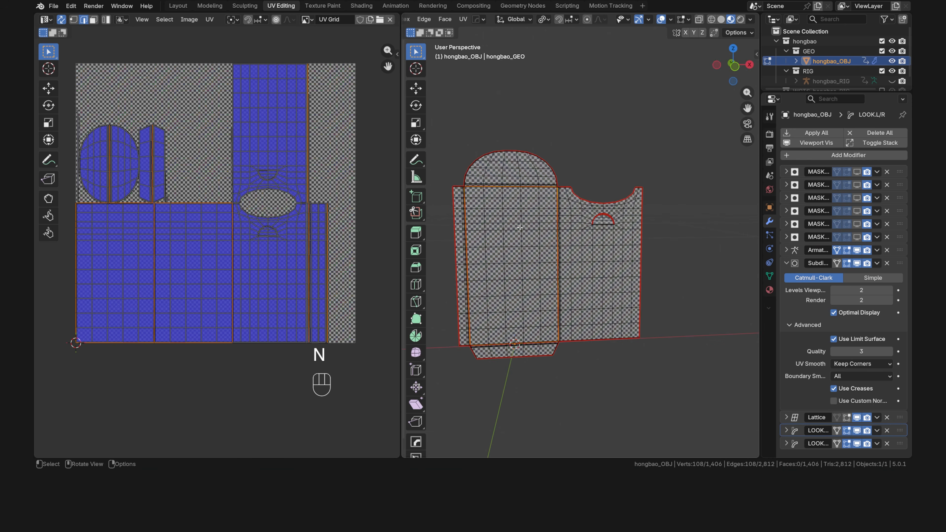
shift+middle_drag(519, 228, 540, 246)
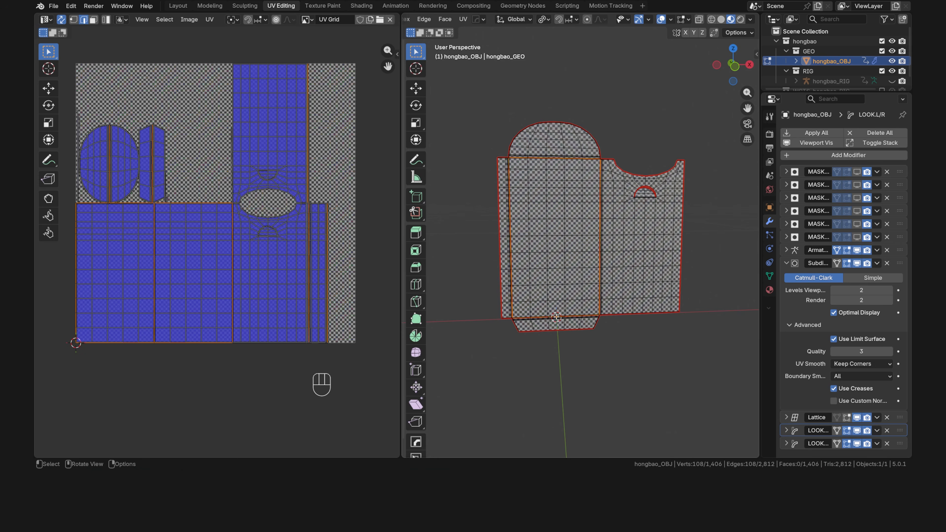
Select the tiny rim face at a fold-crease corner of the envelope and locate its separate island in the UV layout.
click(475, 380)
shift+middle_drag(522, 210, 585, 274)
scroll(560, 245, up, 8)
shift+middle_drag(560, 245, 644, 324)
scroll(591, 291, up, 14)
scroll(582, 258, up, 6)
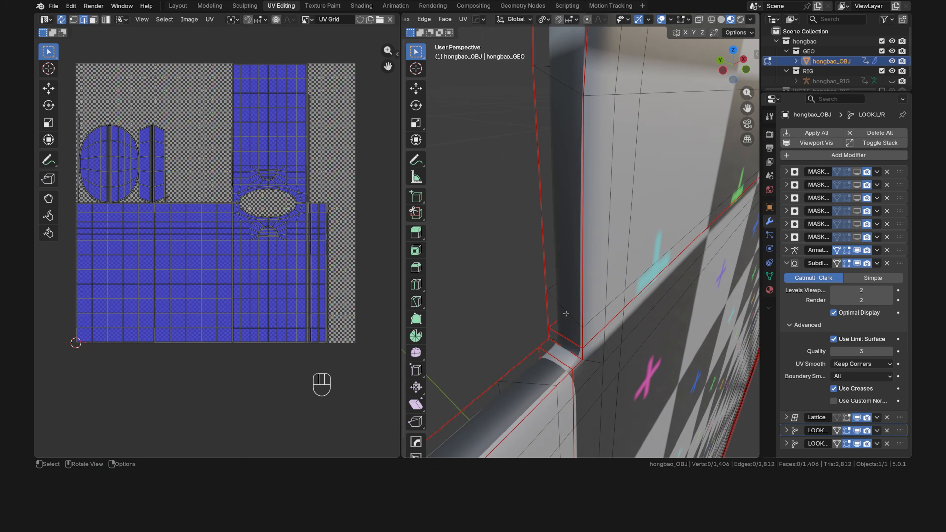
shift+middle_drag(567, 300, 580, 215)
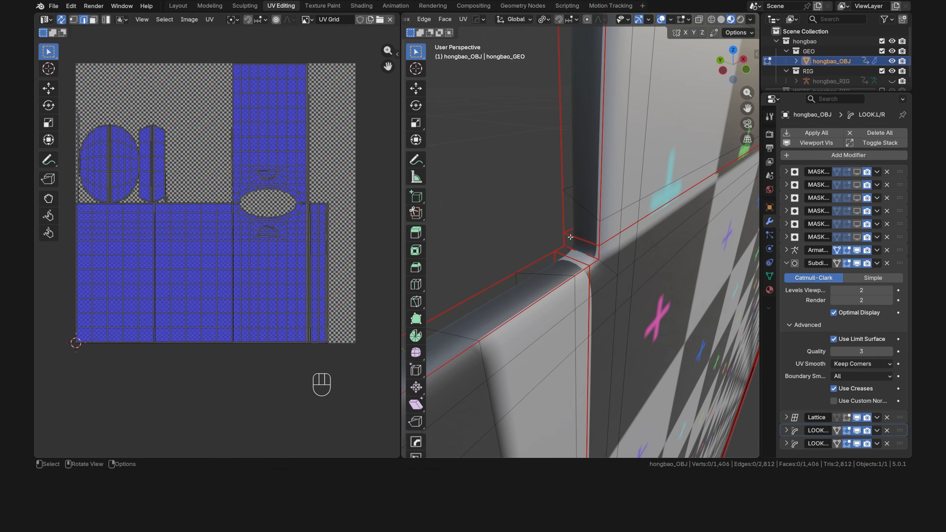
key(3)
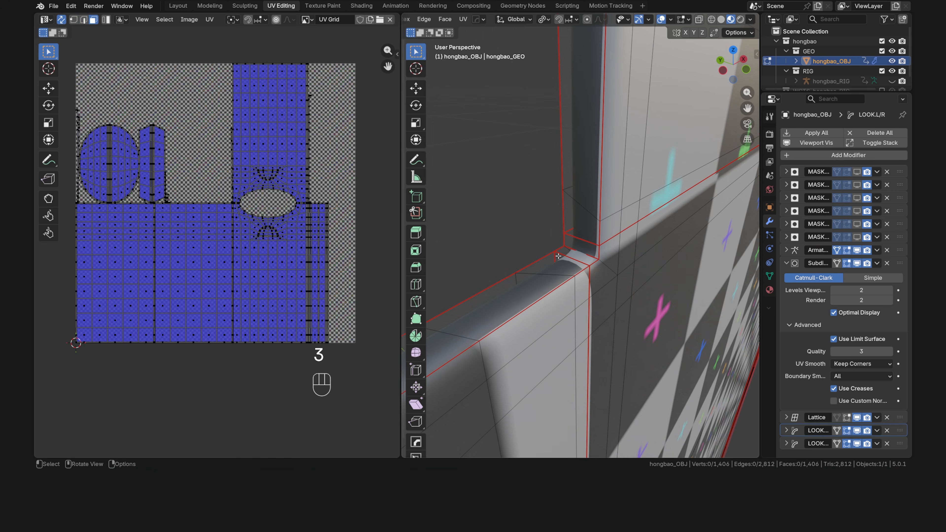
click(570, 257)
key(KP_Decimal)
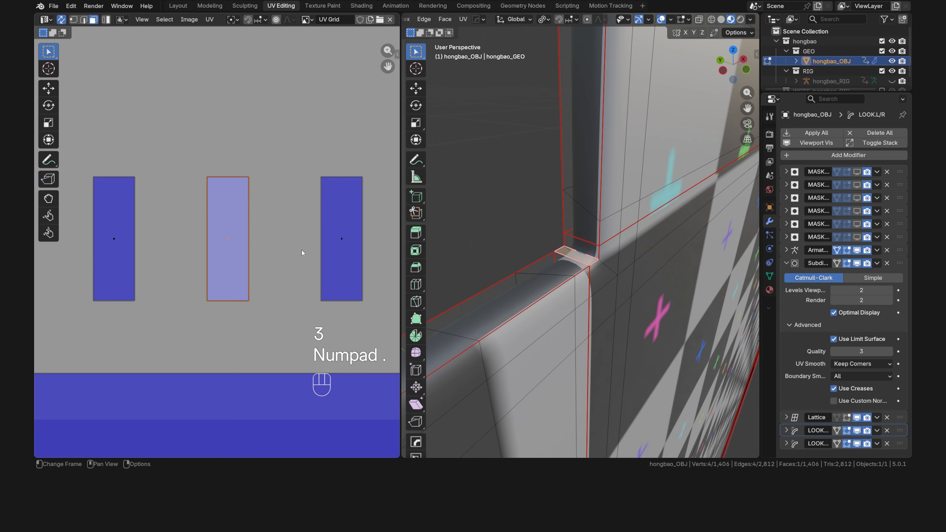
scroll(302, 250, down, 5)
shift+middle_drag(302, 250, 250, 253)
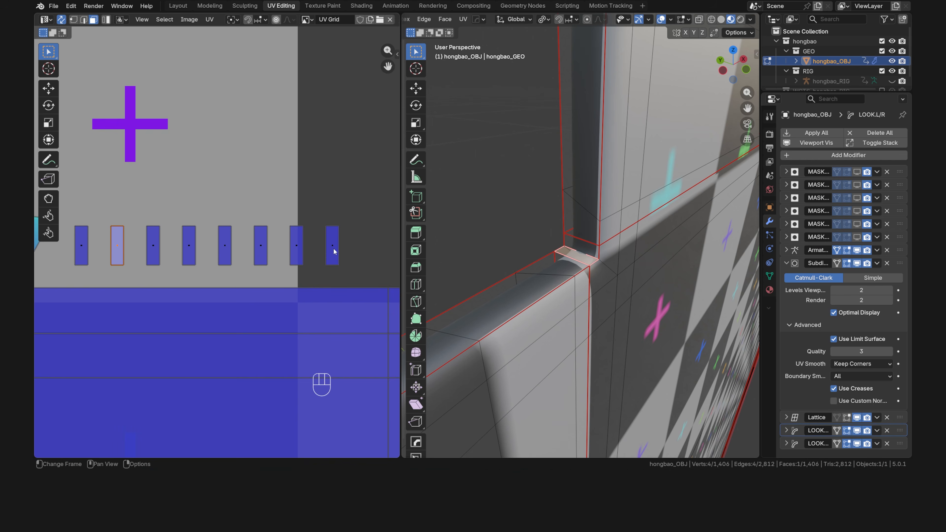
Select the short edges bordering the tiny rim faces at the envelope's fold corners and clear their seams.
key(2)
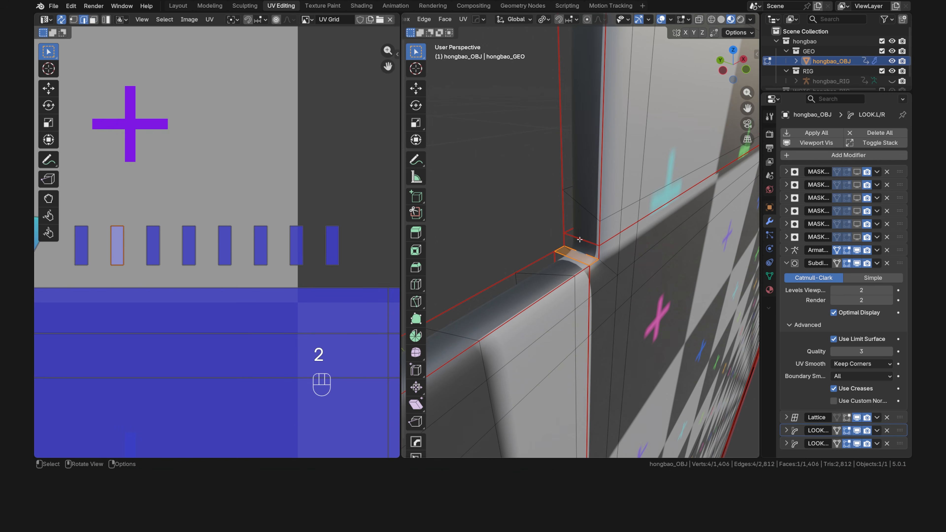
shift+click(579, 240)
middle_drag(580, 240, 581, 261)
shift+middle_drag(581, 261, 559, 178)
scroll(559, 238, up, 6)
scroll(558, 243, up, 6)
shift+click(565, 258)
shift+click(555, 237)
scroll(555, 237, down, 10)
middle_drag(555, 236, 581, 203)
scroll(553, 224, up, 8)
shift+click(554, 240)
shift+click(550, 265)
scroll(549, 261, down, 8)
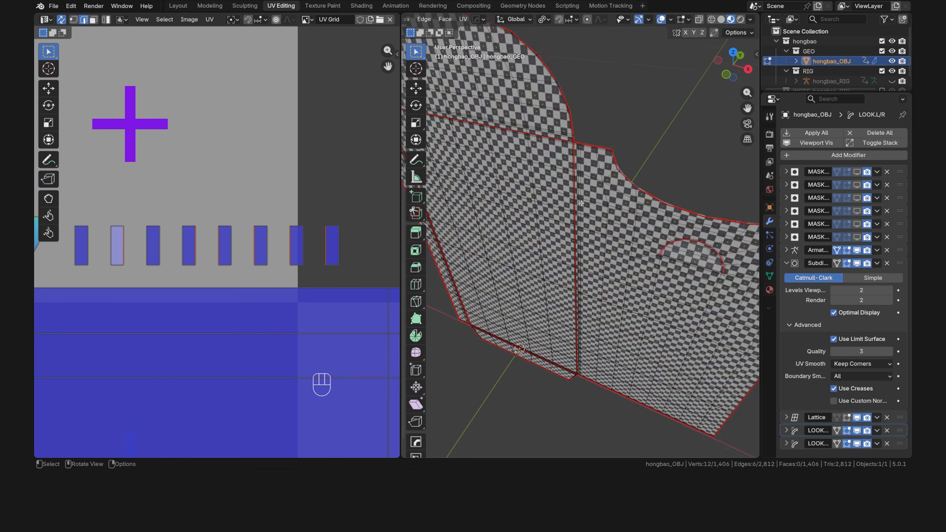
shift+middle_drag(580, 160, 552, 246)
scroll(551, 242, up, 8)
shift+click(554, 218)
shift+click(565, 230)
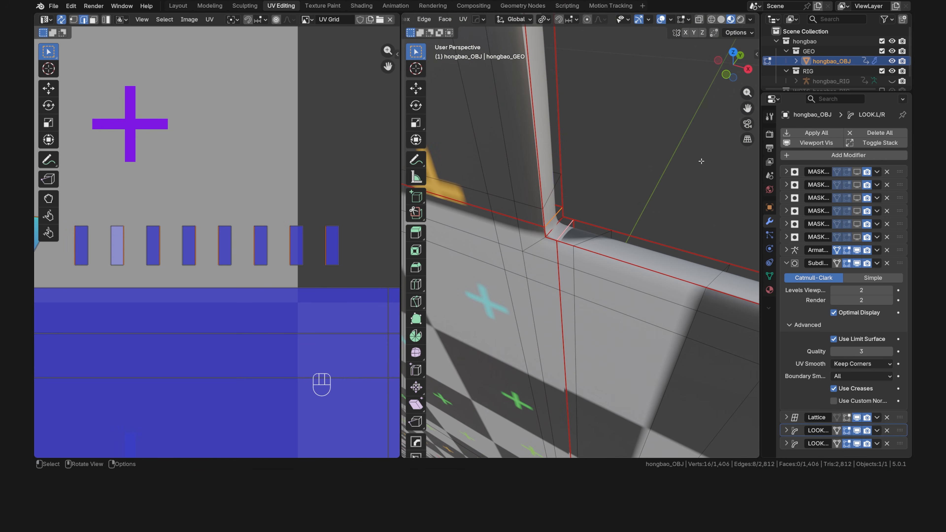
key(u)
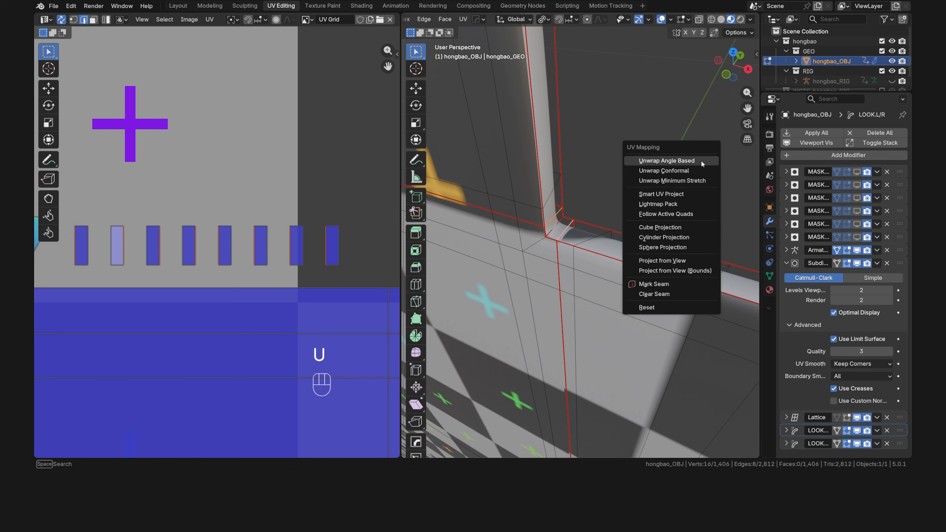
click(690, 293)
Select the island linked to the corner rim face and examine it in the UV layout, followed by the whole envelope from the front.
key(3)
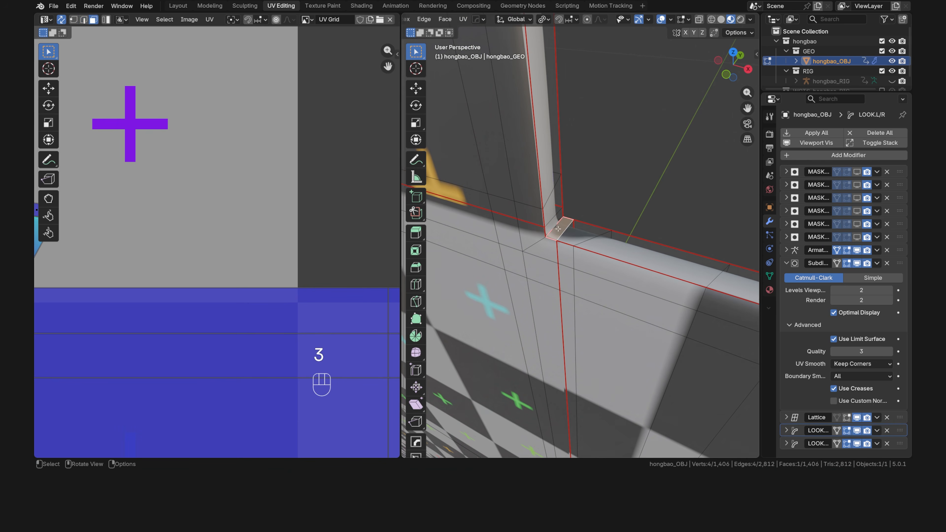
key(KP_Decimal)
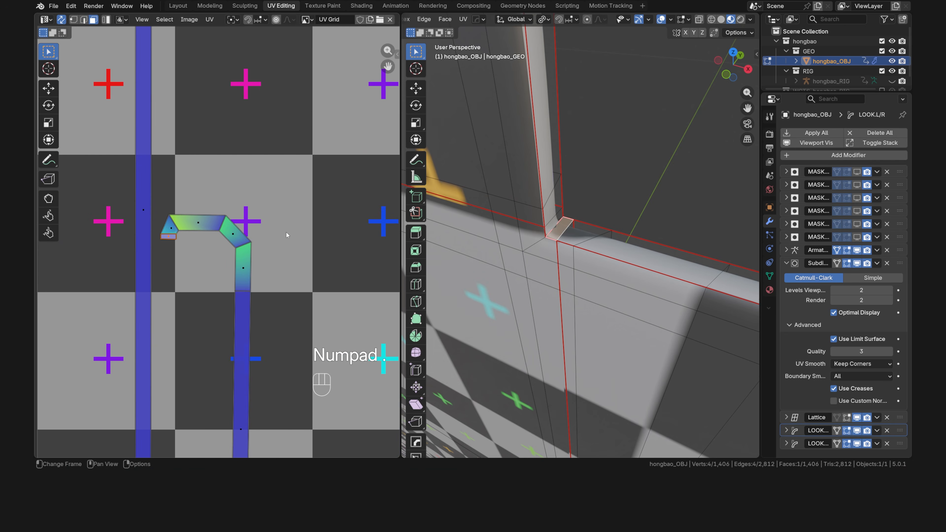
key(ctrl+l)
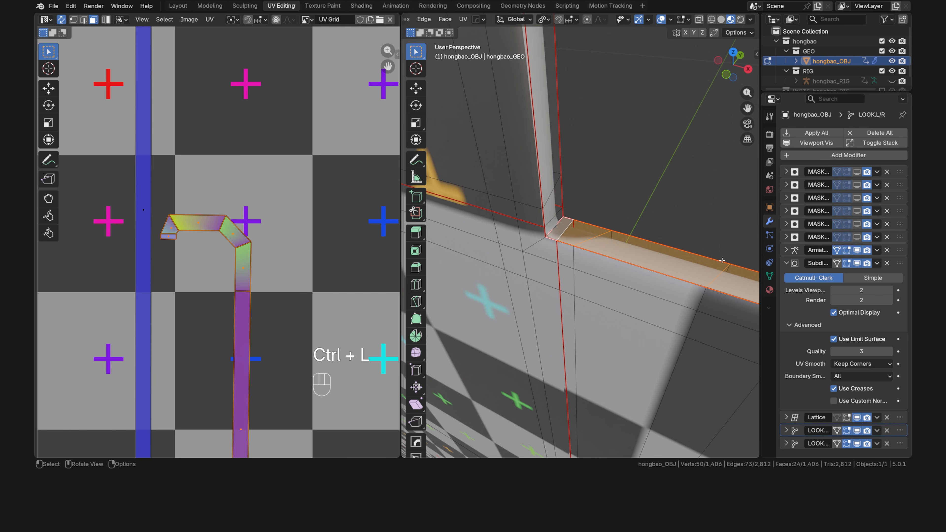
scroll(567, 227, down, 4)
click(643, 148)
scroll(642, 149, down, 5)
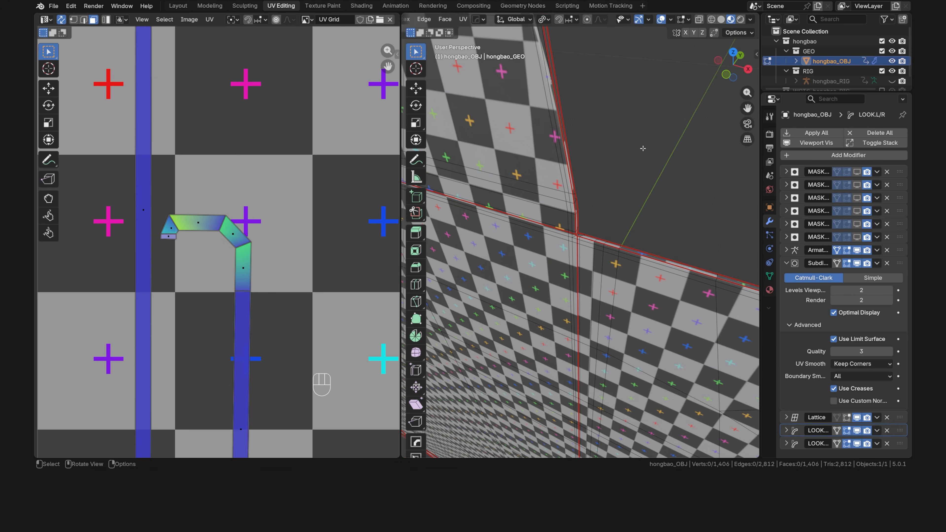
key(grave)
click(588, 118)
scroll(583, 282, down, 9)
shift+middle_drag(582, 282, 594, 215)
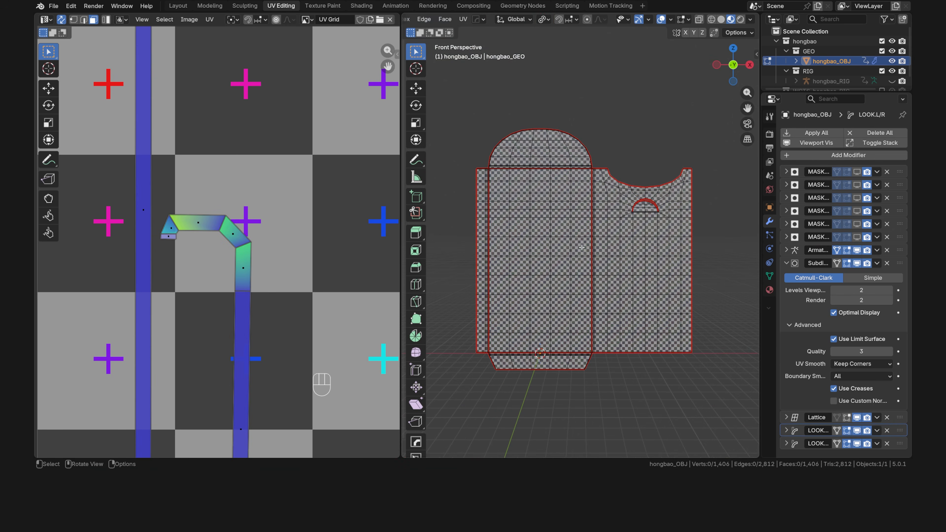
scroll(347, 286, down, 15)
shift+middle_drag(347, 286, 230, 196)
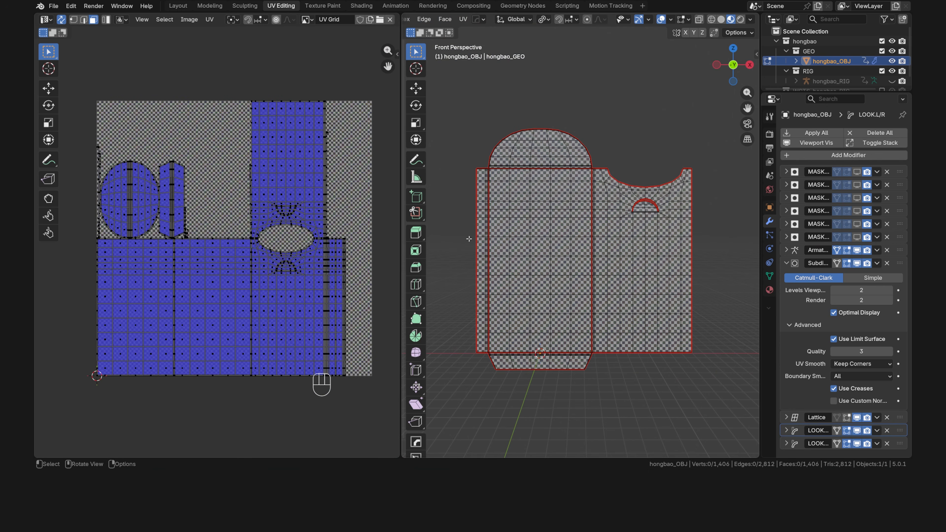
From the back view, select one vertical edge loop on the outer rim of each side of the envelope and clear their seams.
key(grave)
click(618, 197)
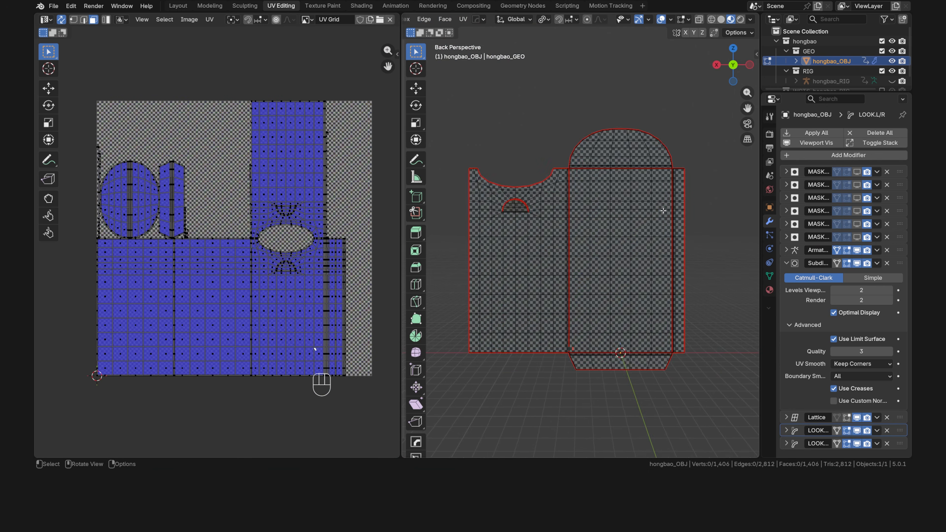
shift+middle_drag(665, 208, 555, 225)
scroll(555, 225, up, 7)
scroll(556, 186, up, 6)
shift+middle_drag(537, 111, 576, 293)
scroll(585, 249, up, 6)
key(2)
middle_drag(606, 221, 574, 232)
alt+click(594, 209)
scroll(592, 215, down, 14)
shift+middle_drag(492, 258, 556, 261)
scroll(534, 173, up, 11)
shift+middle_drag(534, 173, 597, 251)
alt+shift+click(598, 251)
scroll(601, 268, down, 5)
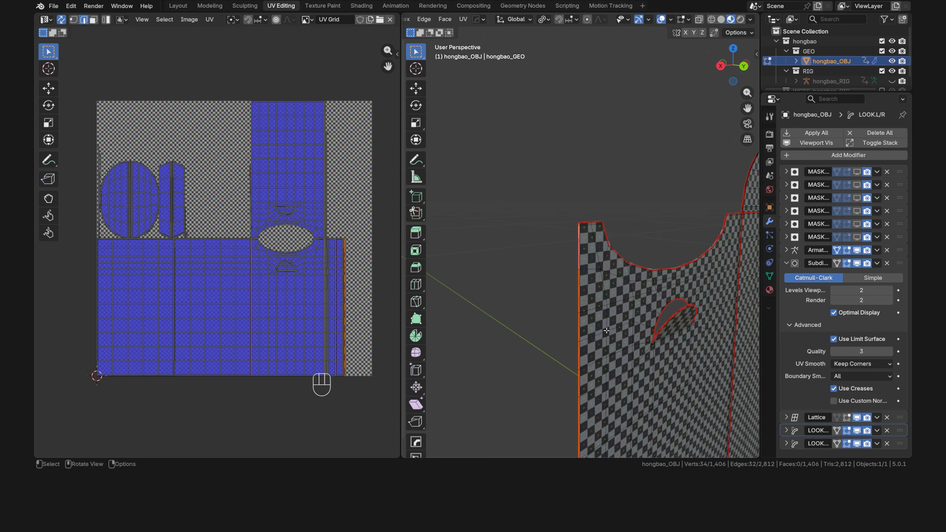
key(u)
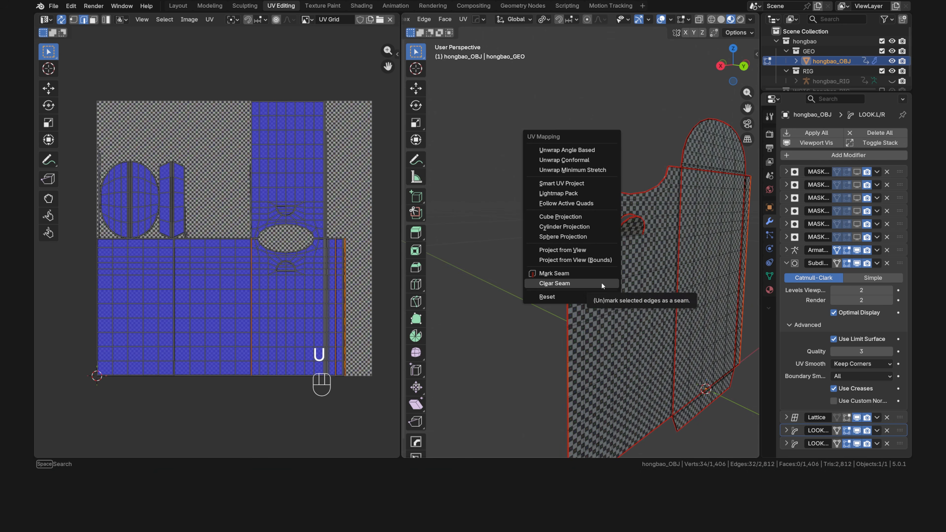
click(601, 282)
Select two adjoining faces on the outer side rim of the pocket panel to examine where the remaining seam runs.
scroll(601, 283, up, 8)
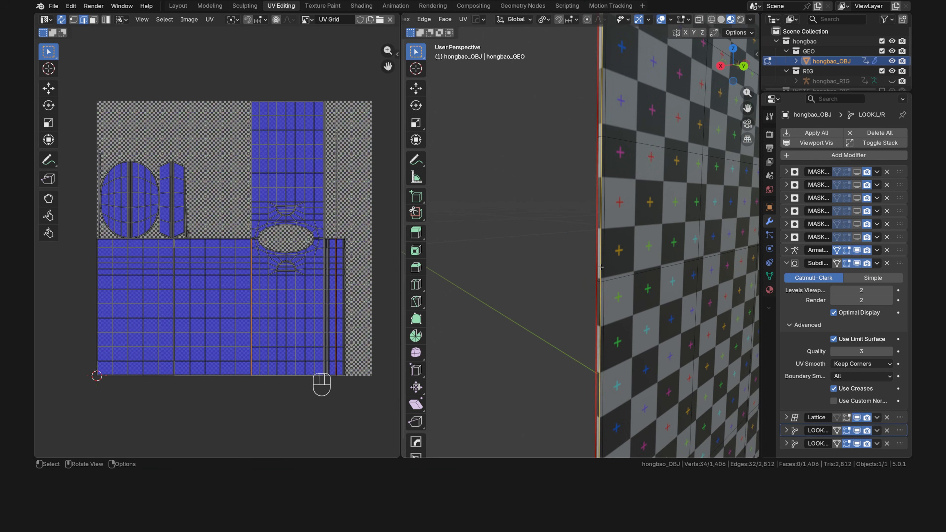
key(3)
click(606, 289)
click(603, 291)
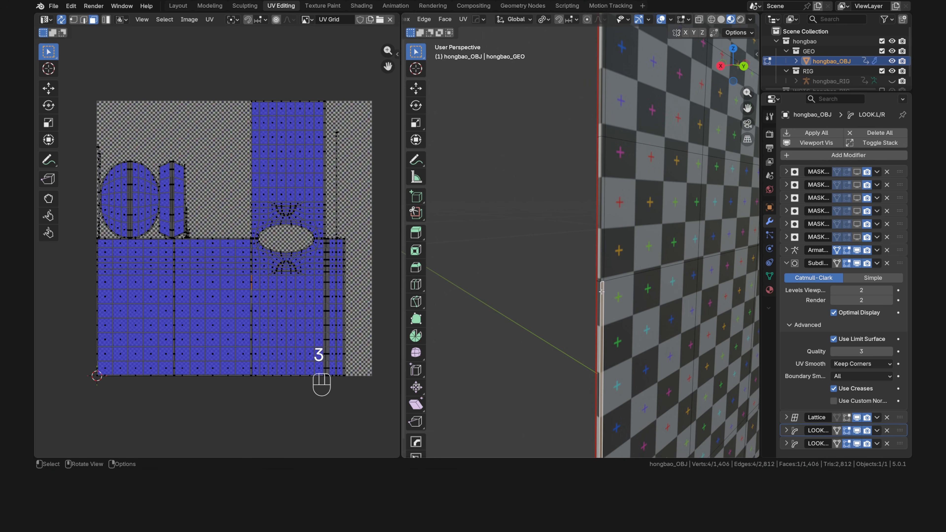
shift+click(598, 292)
scroll(598, 291, down, 2)
scroll(599, 292, down, 8)
middle_drag(598, 292, 754, 261)
shift+middle_drag(686, 250, 553, 238)
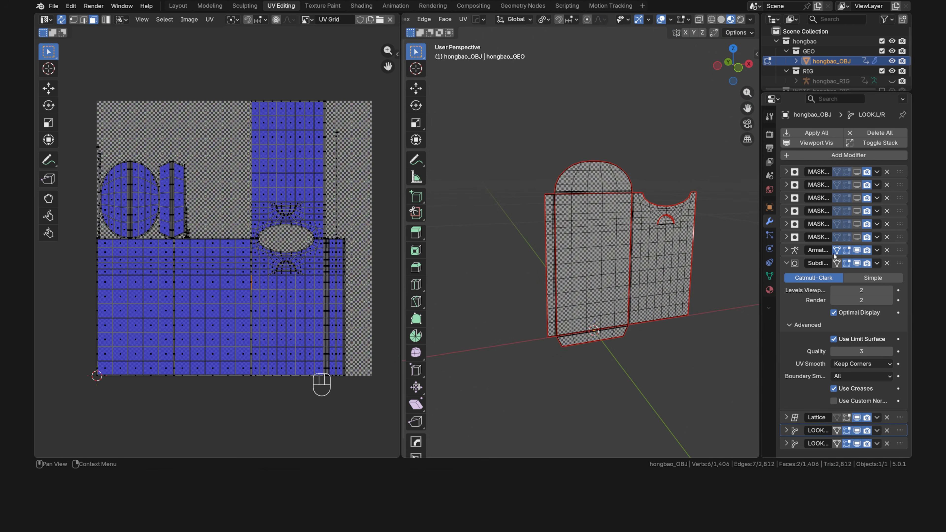
Turn off the Armature modifier's edit-mode display, inspect the side rim on the folded envelope, restore the display and deselect everything.
drag(837, 251, 847, 250)
scroll(581, 243, up, 7)
shift+middle_drag(517, 261, 588, 253)
scroll(588, 254, up, 7)
shift+middle_drag(589, 254, 624, 246)
scroll(623, 244, up, 4)
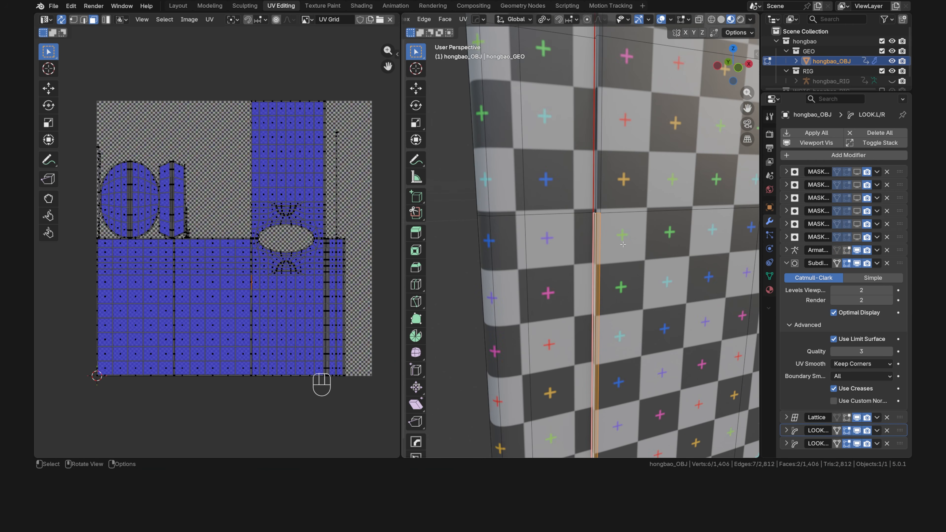
scroll(588, 241, down, 10)
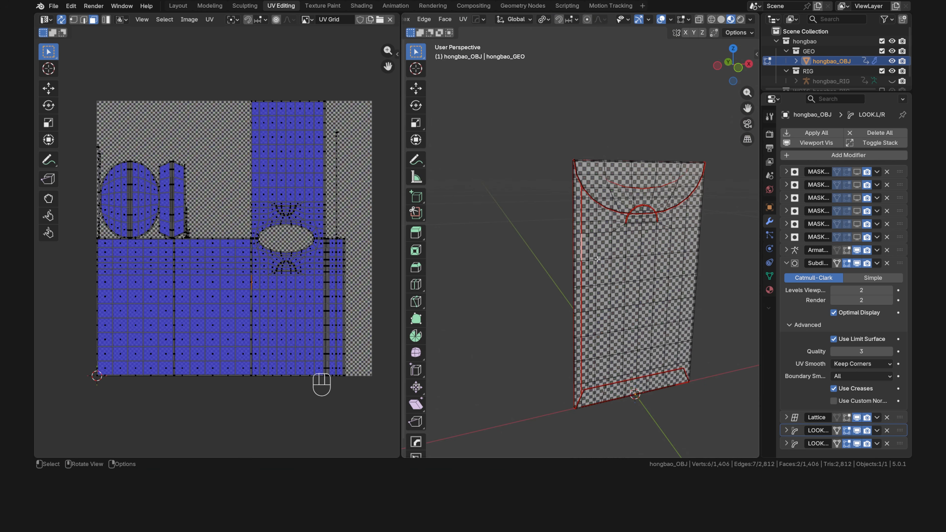
shift+middle_drag(597, 259, 578, 251)
click(840, 252)
click(840, 253)
scroll(615, 235, down, 4)
click(660, 266)
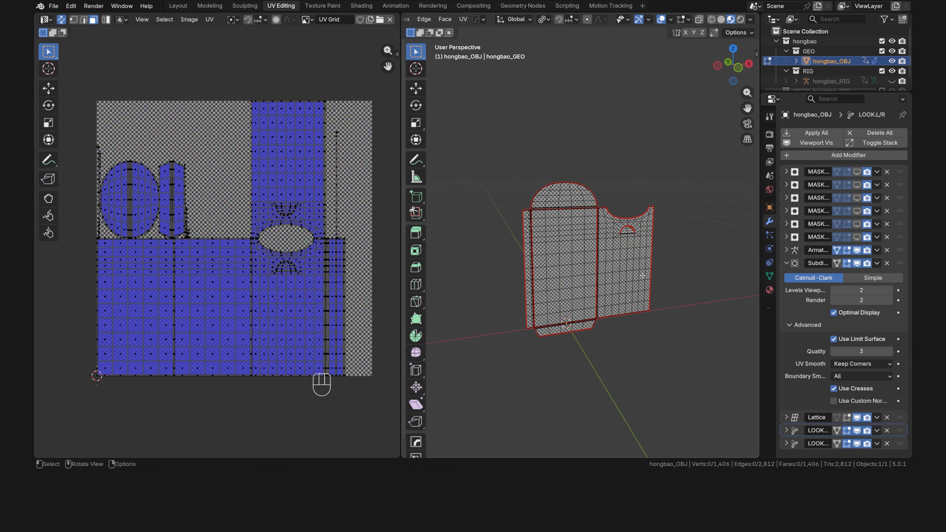
Turn off the Subdivision modifier's viewport display to view the half-moon cutout with its base geometry.
scroll(659, 266, up, 8)
scroll(496, 272, up, 7)
shift+middle_drag(659, 266, 456, 303)
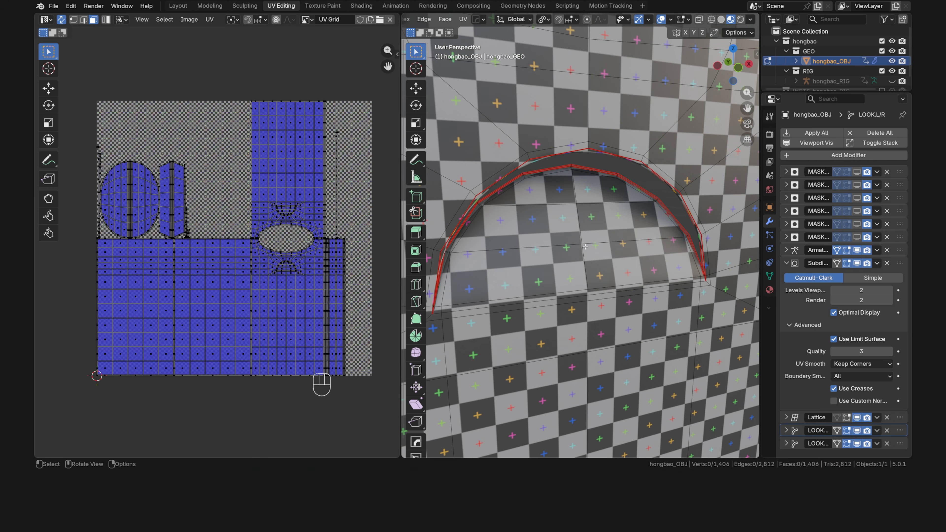
click(857, 265)
middle_drag(497, 188, 504, 152)
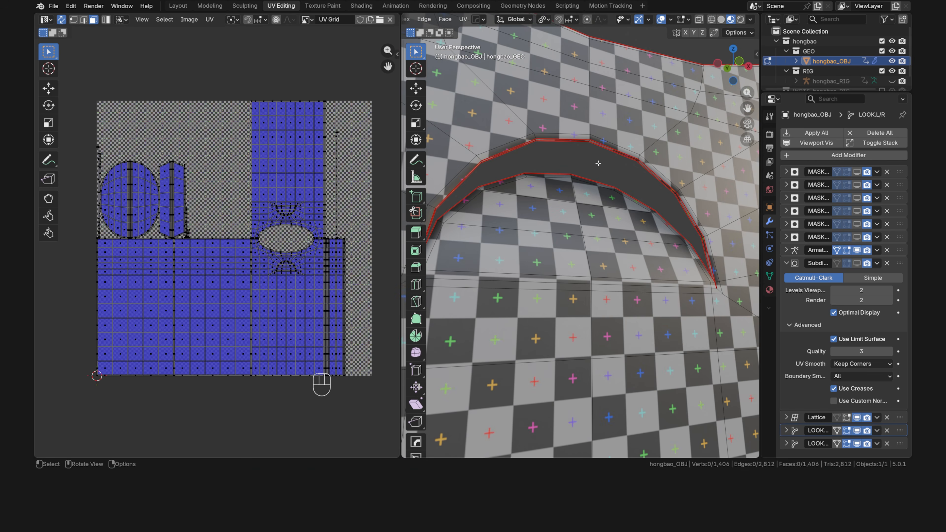
Select the face loop along the half-moon cutout's rim and frame its strips in the UV layout.
scroll(598, 163, up, 5)
key(3)
alt+click(600, 327)
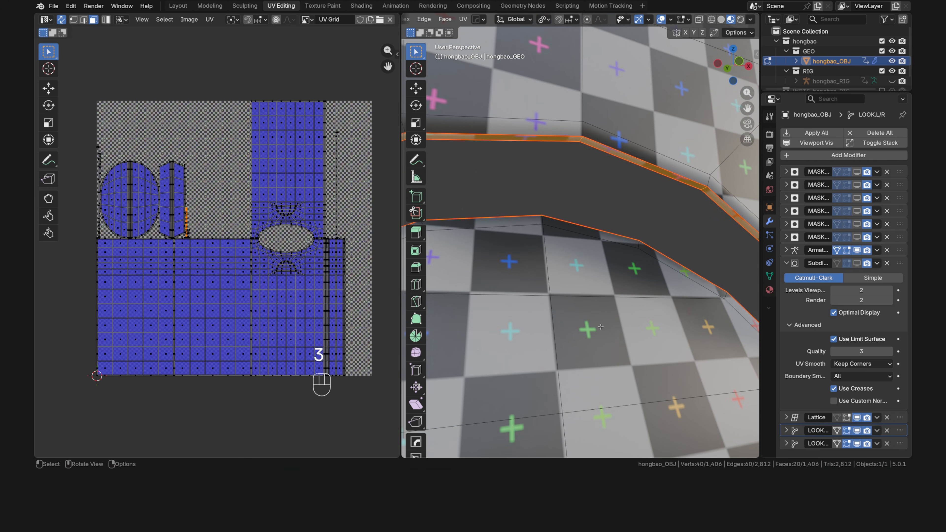
scroll(600, 327, down, 5)
key(KP_Decimal)
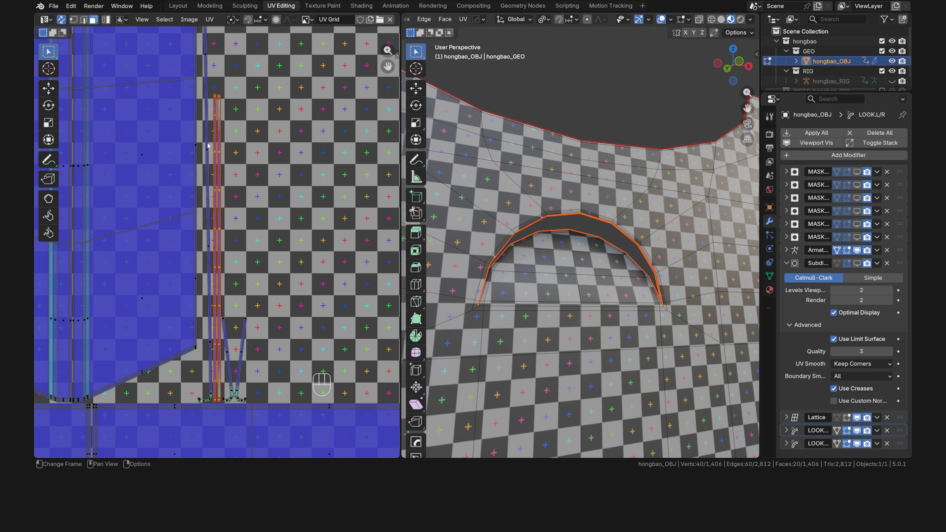
Enable X-ray, select the short rim edge at one end of the half-moon cutout and clear its seam.
key(2)
click(560, 83)
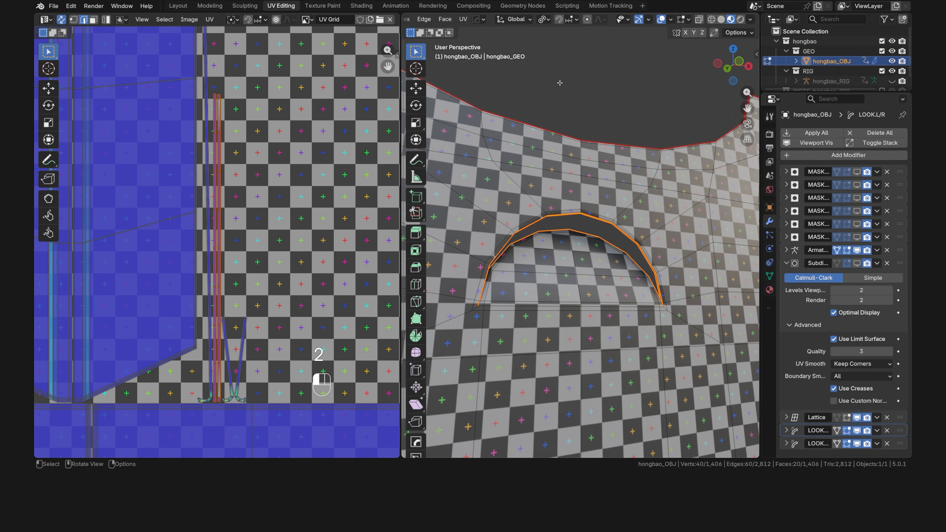
middle_drag(581, 187, 537, 249)
scroll(537, 249, up, 6)
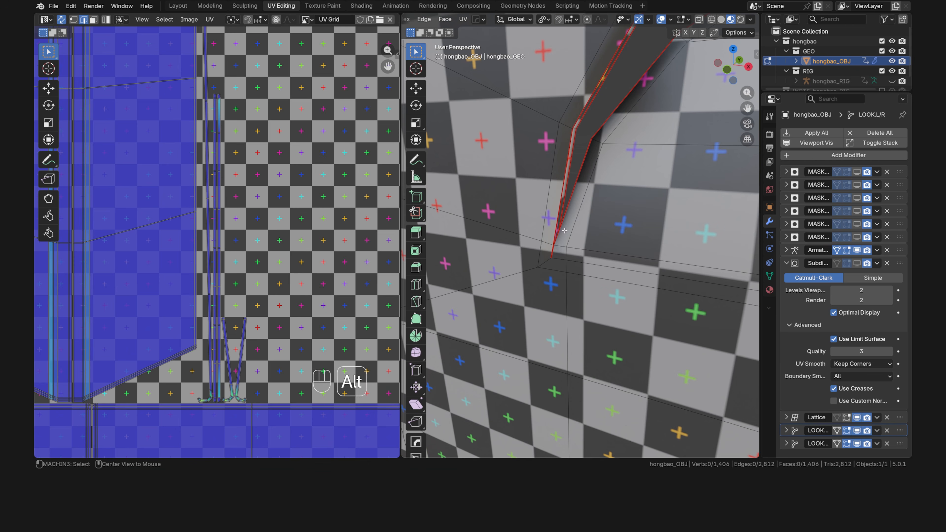
key(alt+z)
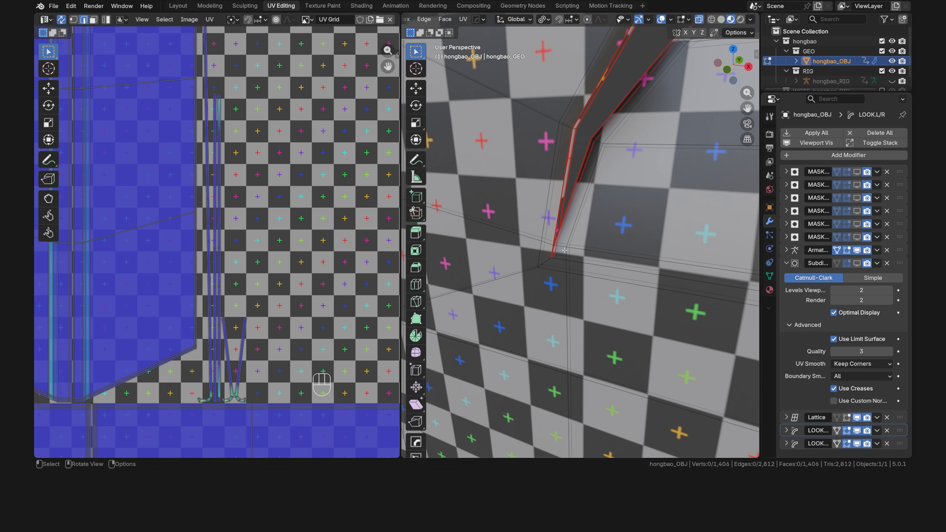
scroll(541, 285, up, 6)
click(541, 285)
scroll(219, 402, up, 6)
shift+middle_drag(219, 401, 223, 317)
scroll(243, 260, up, 5)
scroll(262, 288, down, 13)
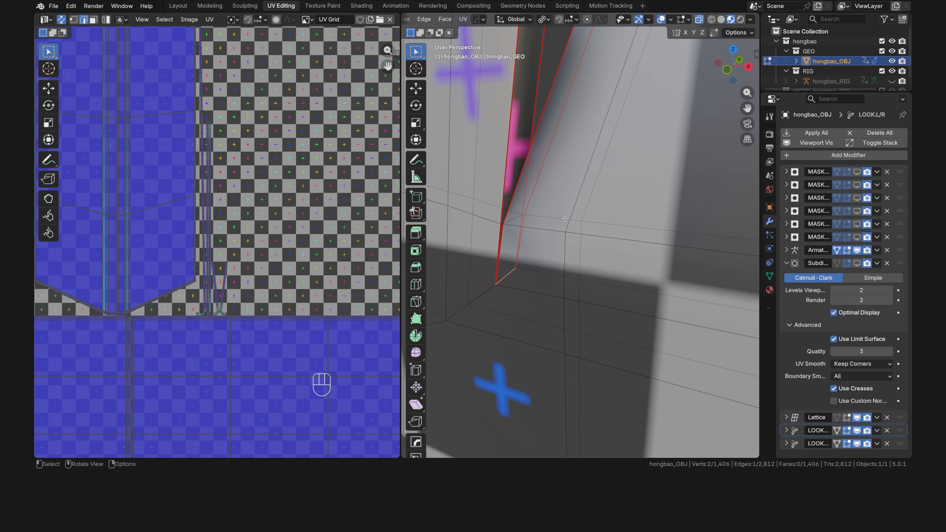
key(u)
click(564, 218)
Select all linked faces of the half-moon cutout's rim and examine their joined strip in the UV layout.
scroll(565, 218, down, 6)
key(3)
click(572, 139)
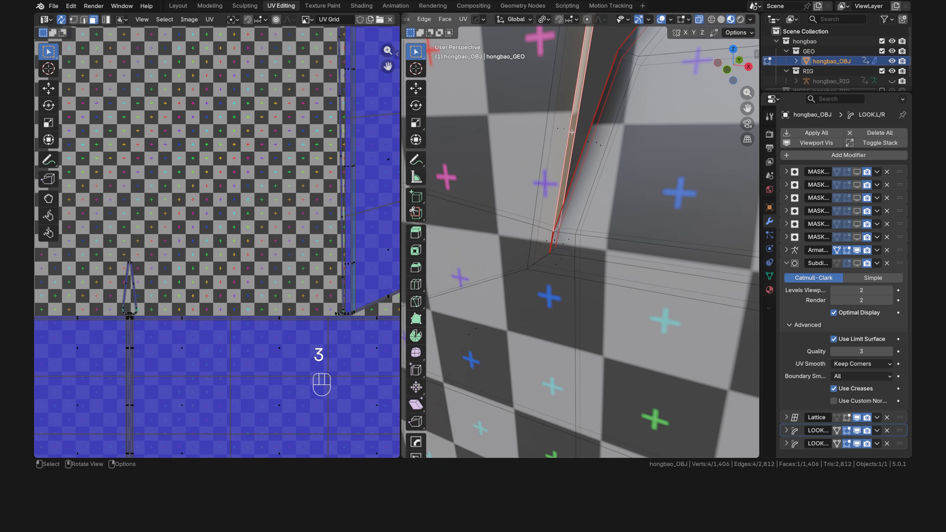
key(KP_Decimal)
scroll(241, 238, down, 7)
scroll(240, 238, down, 5)
key(ctrl+l)
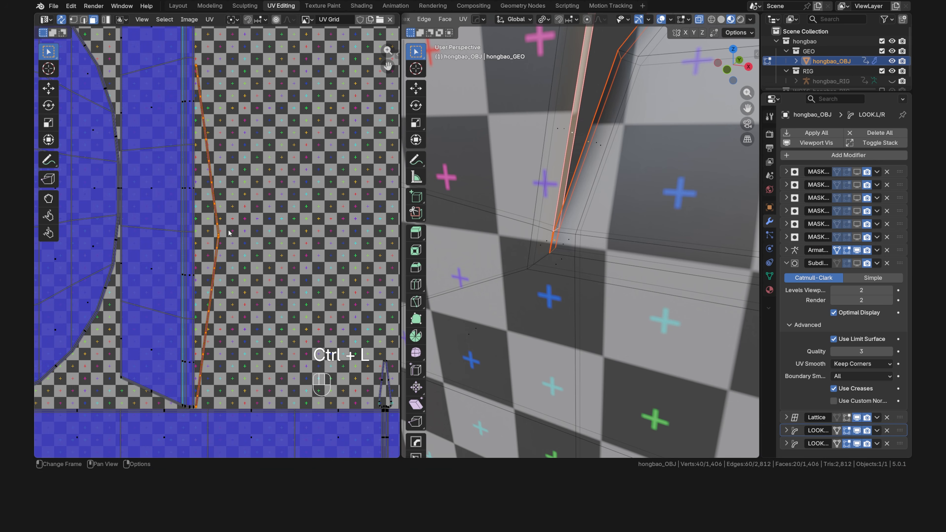
Clear the selection and return to a front view of the whole envelope.
scroll(668, 189, down, 5)
scroll(668, 189, down, 2)
shift+middle_drag(668, 189, 613, 167)
scroll(510, 234, down, 10)
key(KP_1)
click(613, 330)
shift+middle_drag(613, 330, 622, 367)
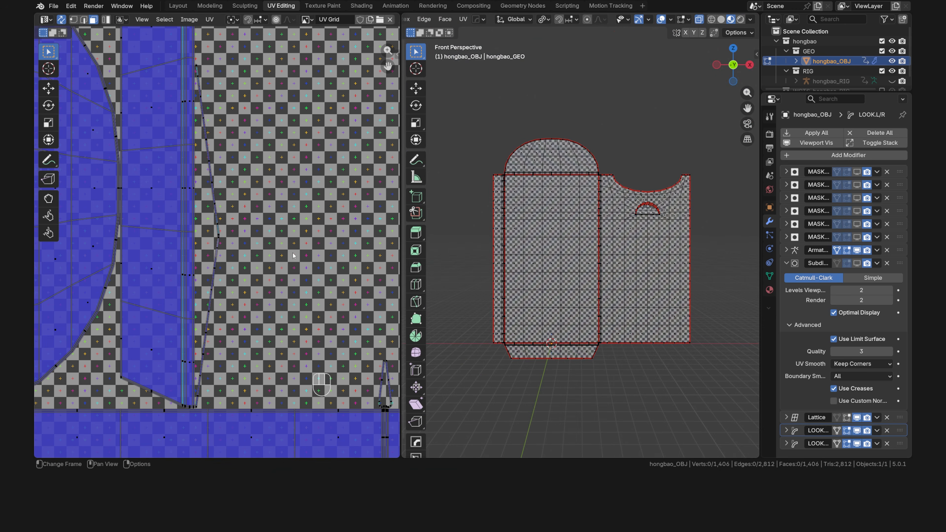
Frame the whole UV layout, select all UV islands and average their scale.
key(Home)
key(Home)
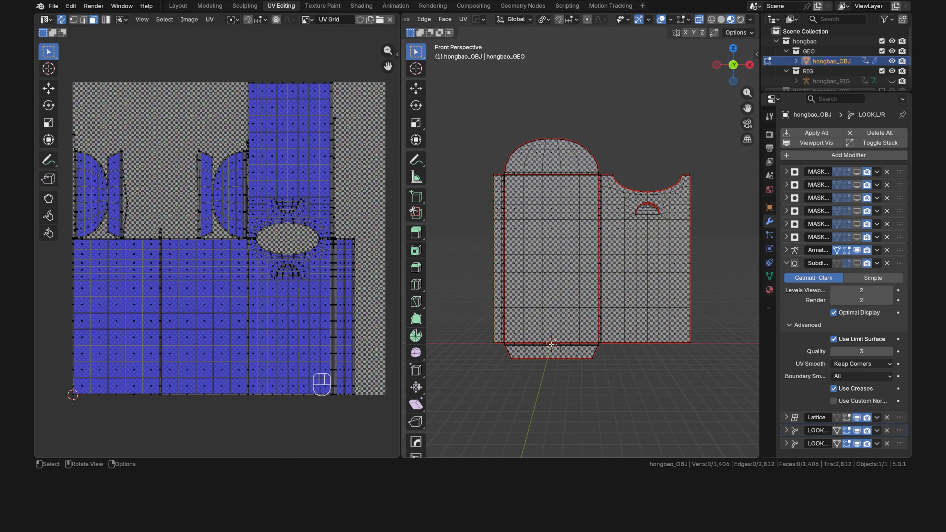
key(a)
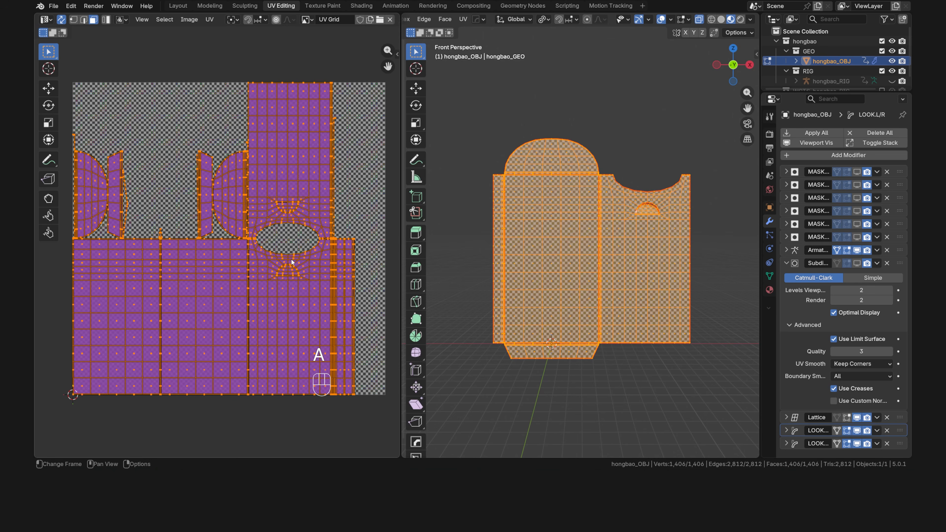
click(210, 20)
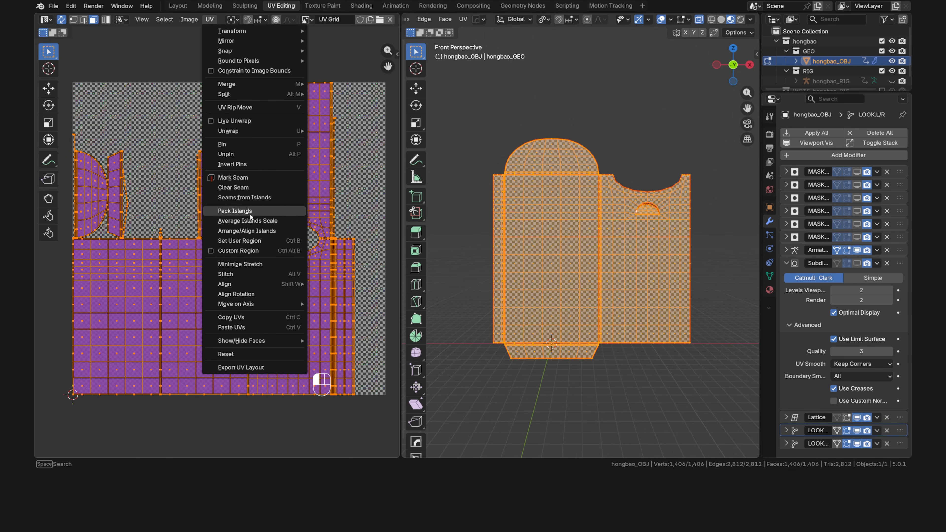
click(287, 222)
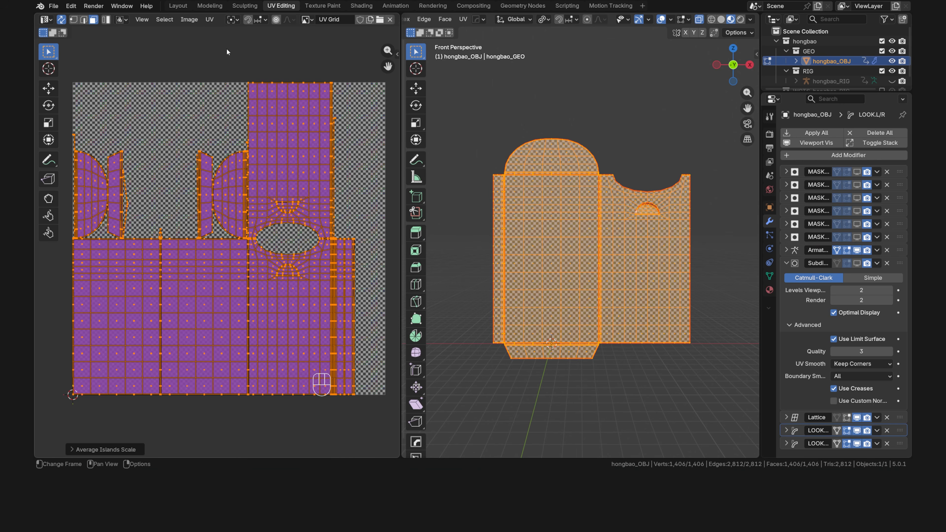
Pack all UV islands with a margin of 0.008, then clear the selection.
click(211, 19)
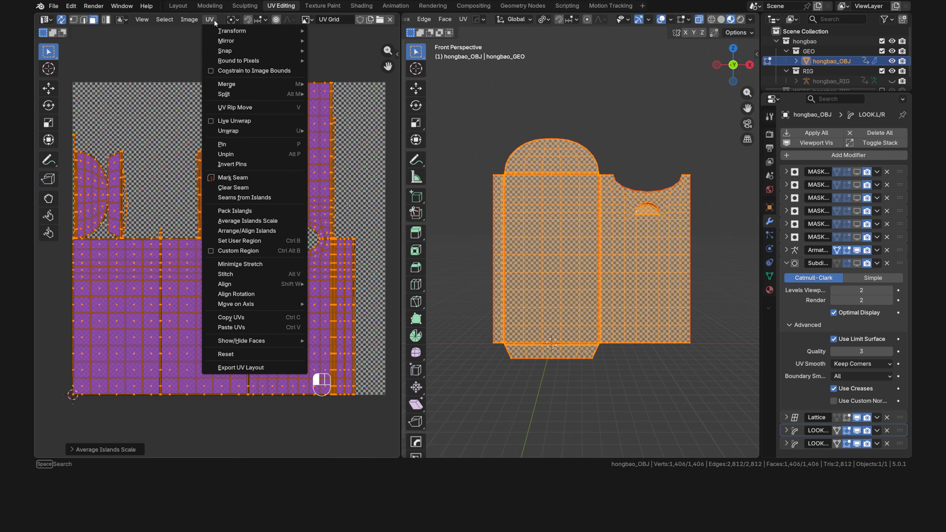
click(267, 210)
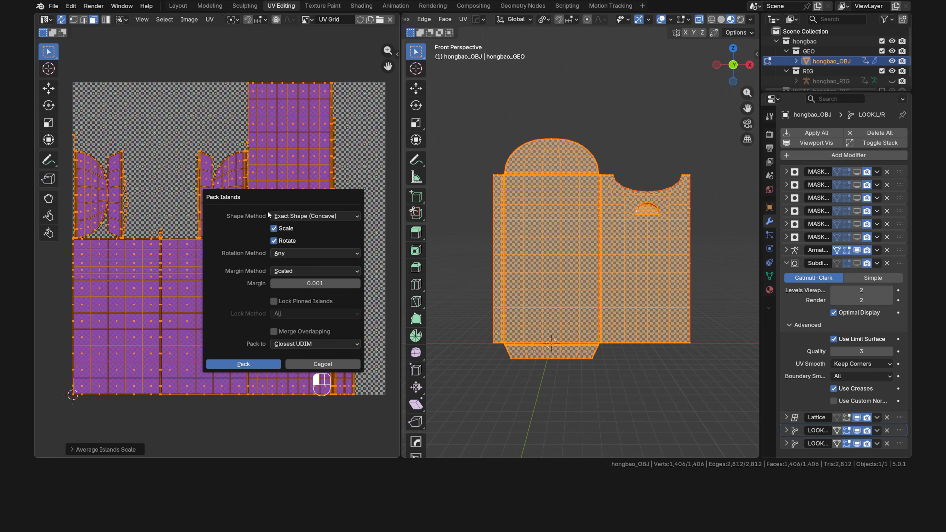
click(329, 285)
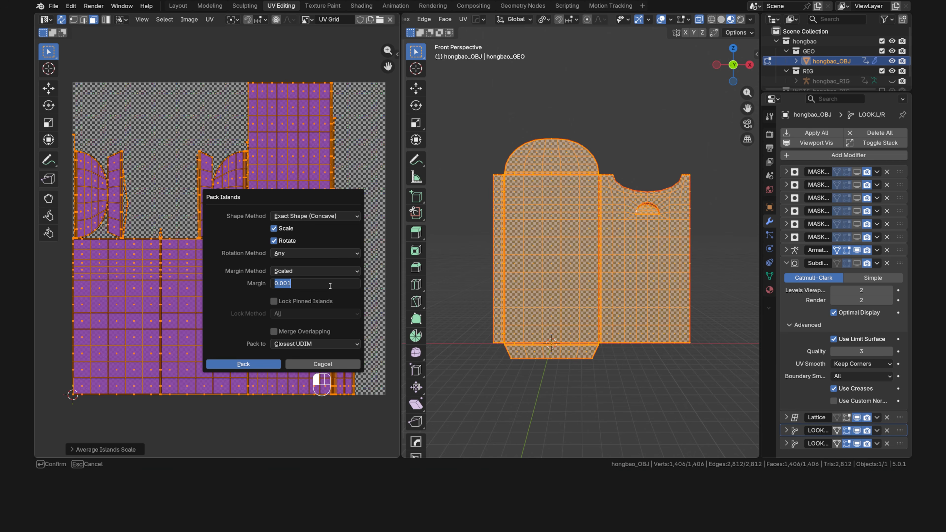
click(330, 286)
key(BackSpace)
text(8)
key(Return)
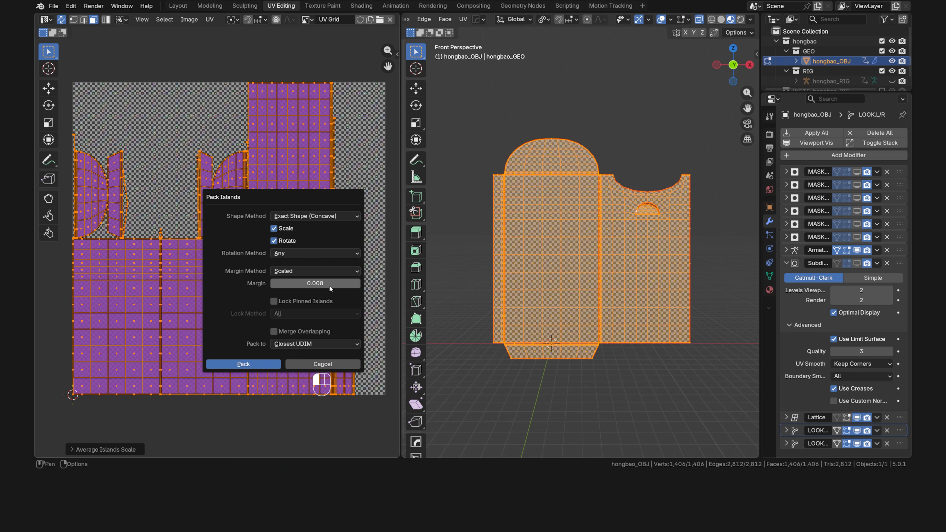
click(262, 368)
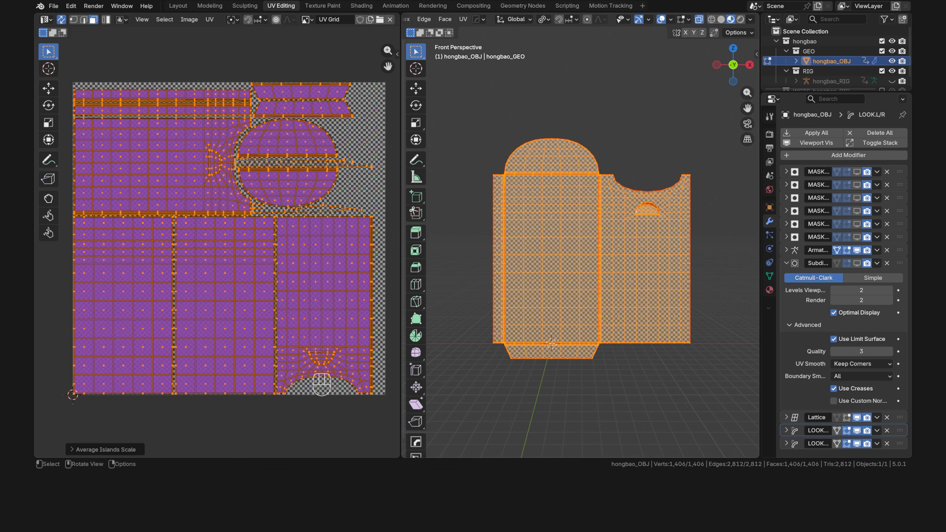
click(472, 385)
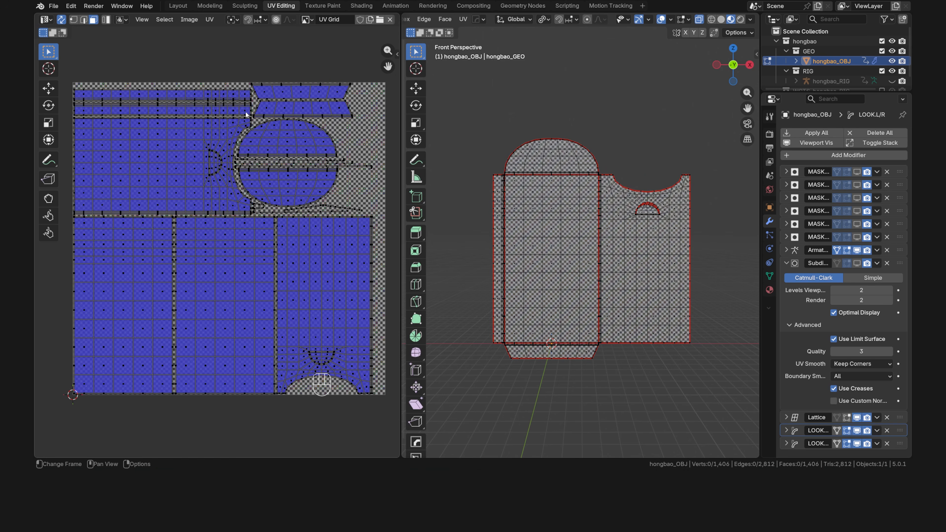
Select all the thin rim-strip islands with their linked faces and move them into the empty space beside the UV tile.
scroll(281, 198, up, 8)
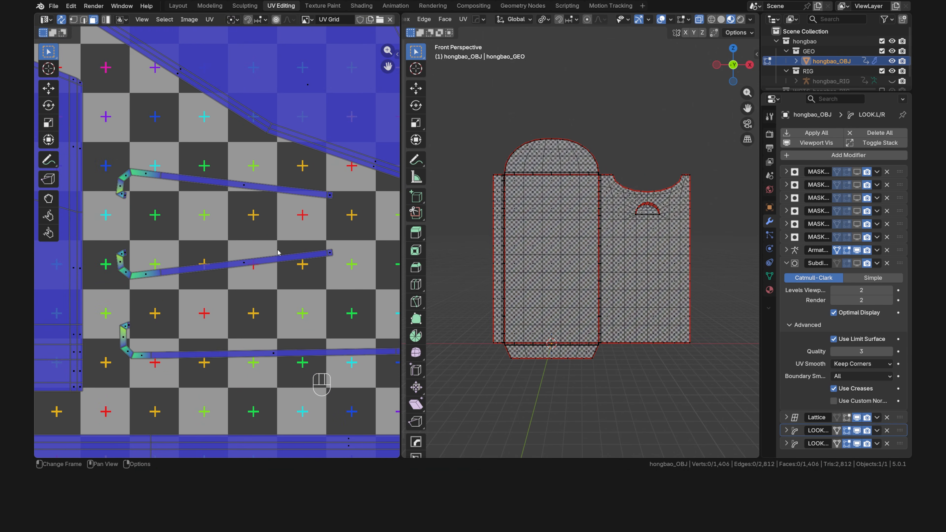
scroll(277, 252, down, 8)
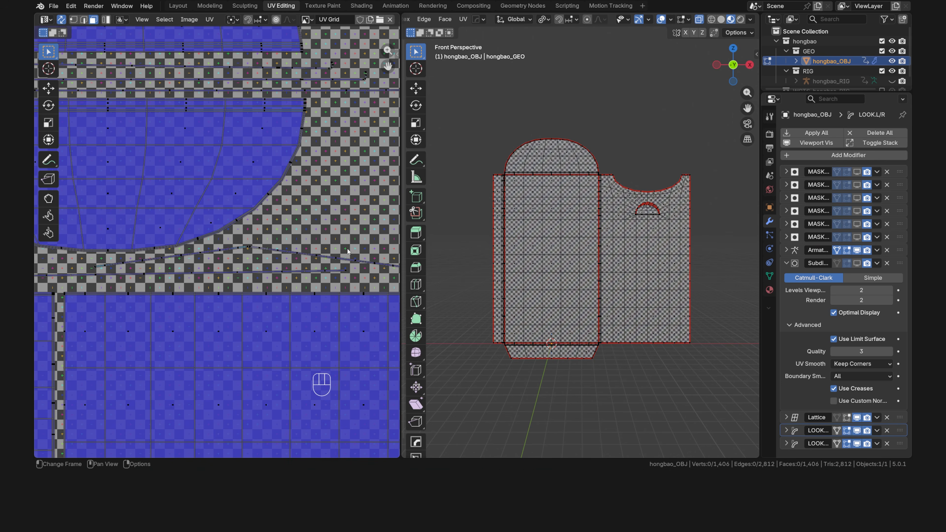
scroll(348, 249, down, 4)
click(319, 253)
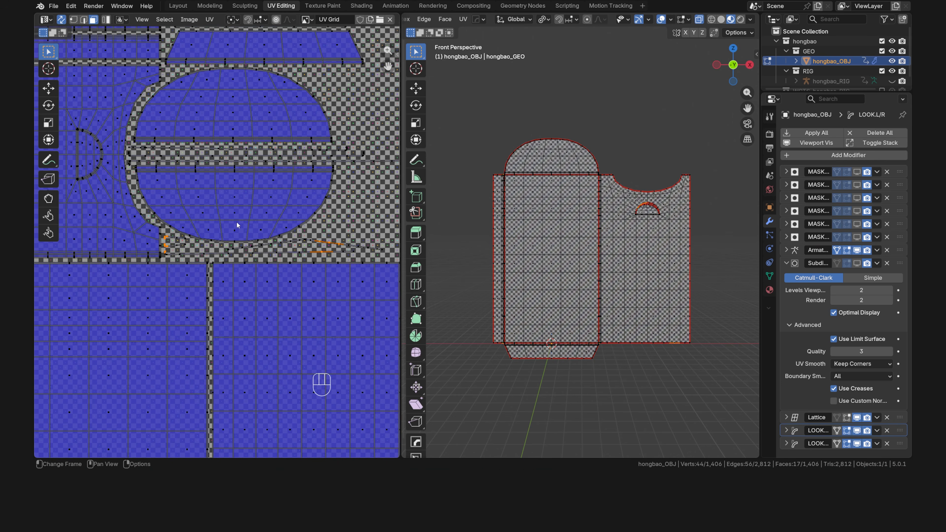
scroll(316, 187, down, 2)
shift+click(254, 218)
scroll(257, 220, down, 3)
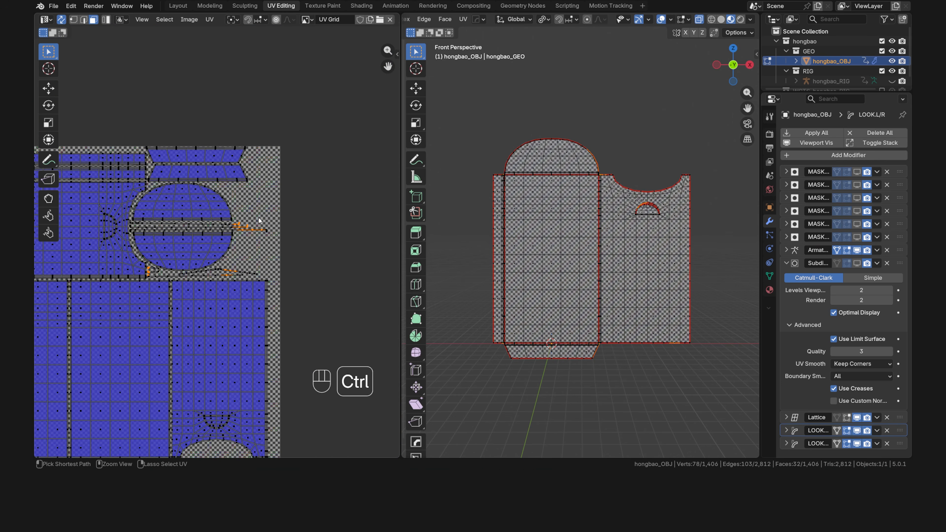
key(ctrl+l)
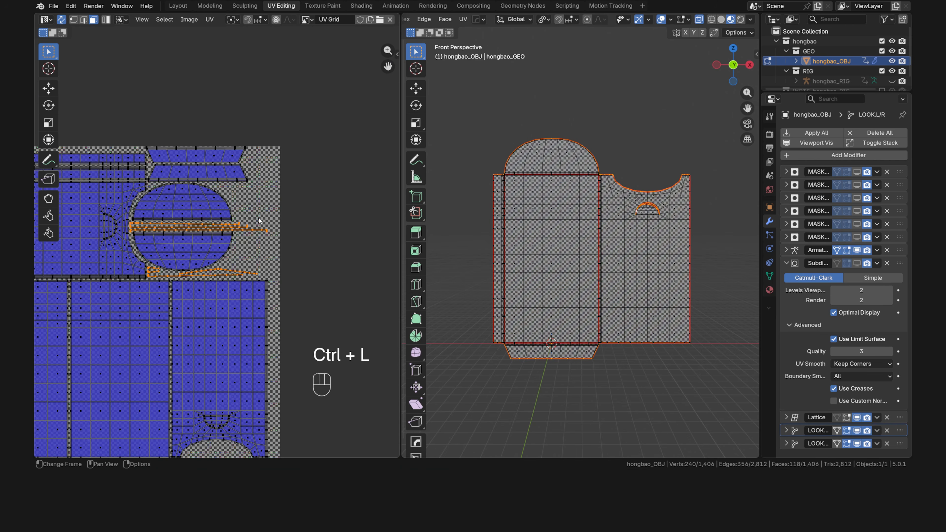
key(g)
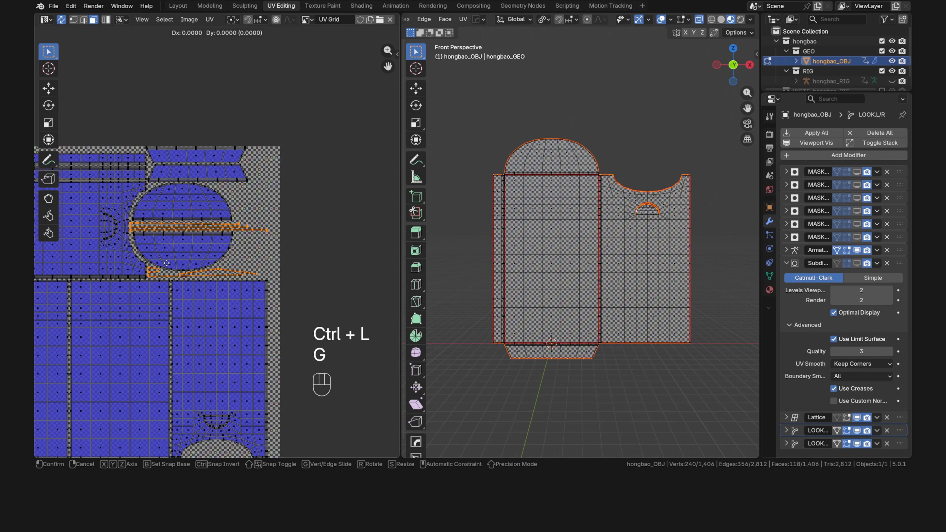
click(362, 228)
shift+middle_drag(387, 159, 288, 164)
click(288, 164)
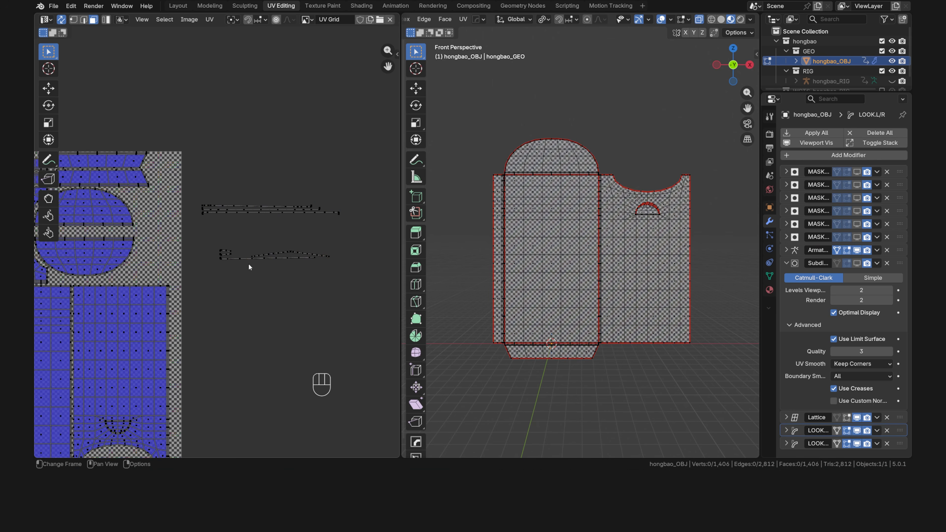
Frame the three bent strips in the UV layout, switch to edge selection and set the pivot to Individual Origins.
scroll(249, 263, up, 6)
shift+middle_drag(294, 269, 265, 238)
scroll(266, 237, up, 7)
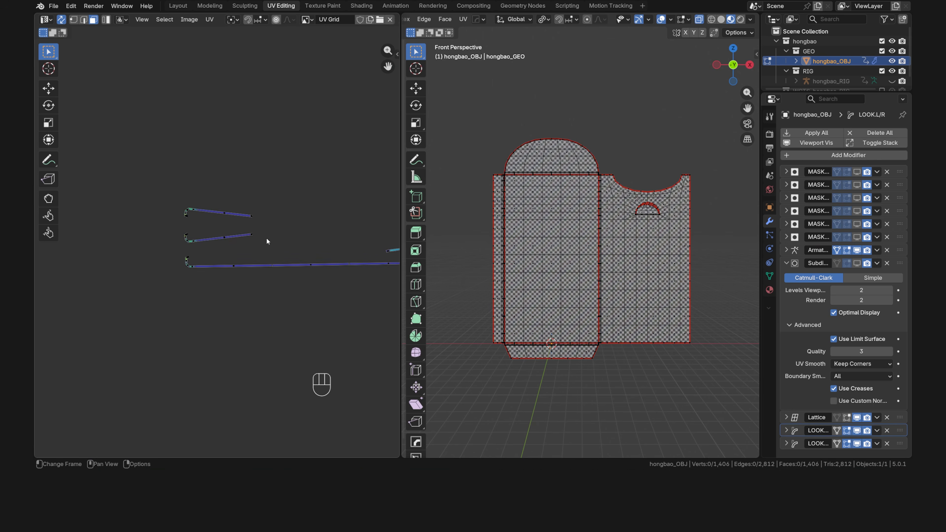
shift+middle_drag(265, 172, 288, 232)
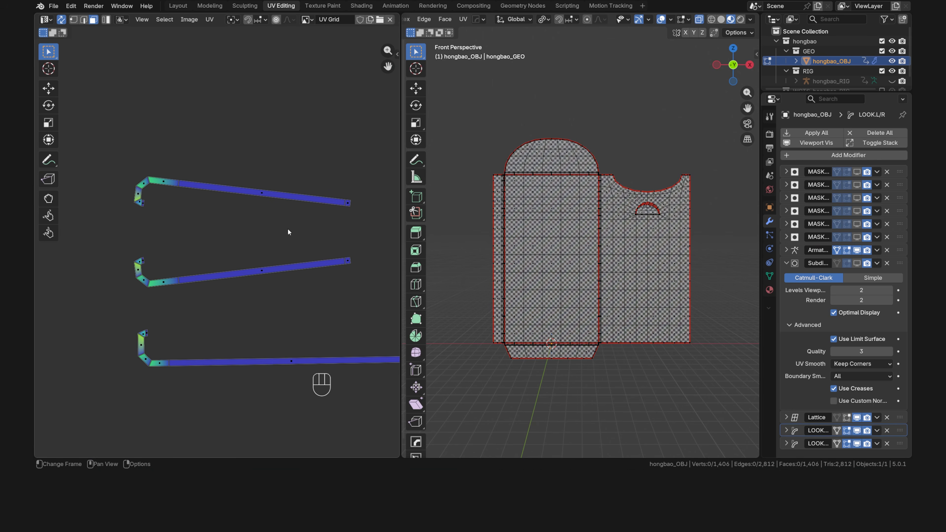
key(2)
click(233, 20)
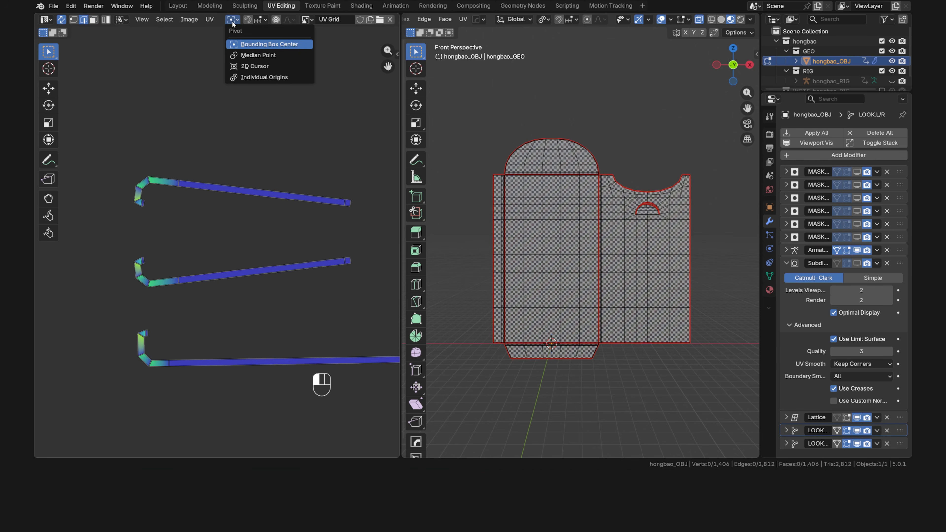
click(297, 79)
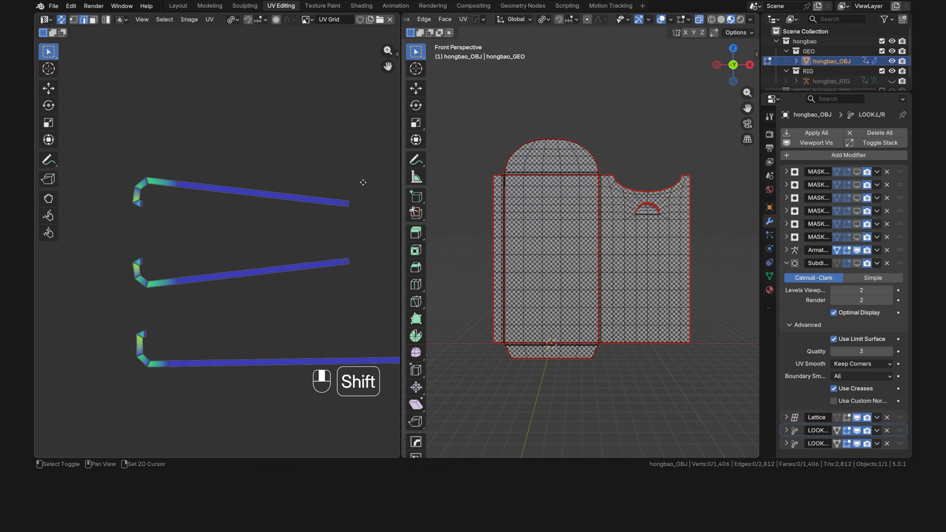
Flatten the upper and lower edges of the uppermost bent strip's end quad by scaling them to 0 along Y.
shift+middle_drag(364, 182, 285, 198)
scroll(335, 188, up, 4)
shift+middle_drag(354, 182, 269, 220)
scroll(332, 163, up, 4)
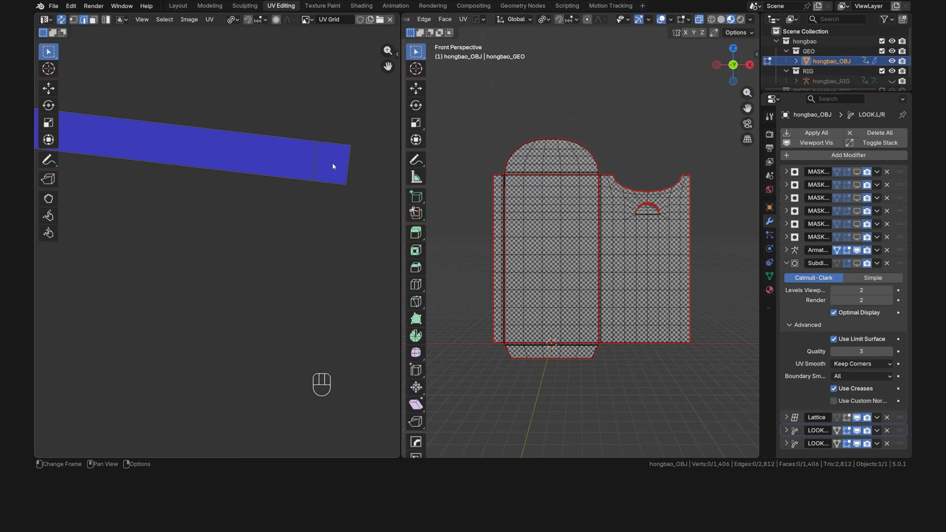
shift+middle_drag(332, 163, 275, 215)
click(271, 207)
shift+click(262, 245)
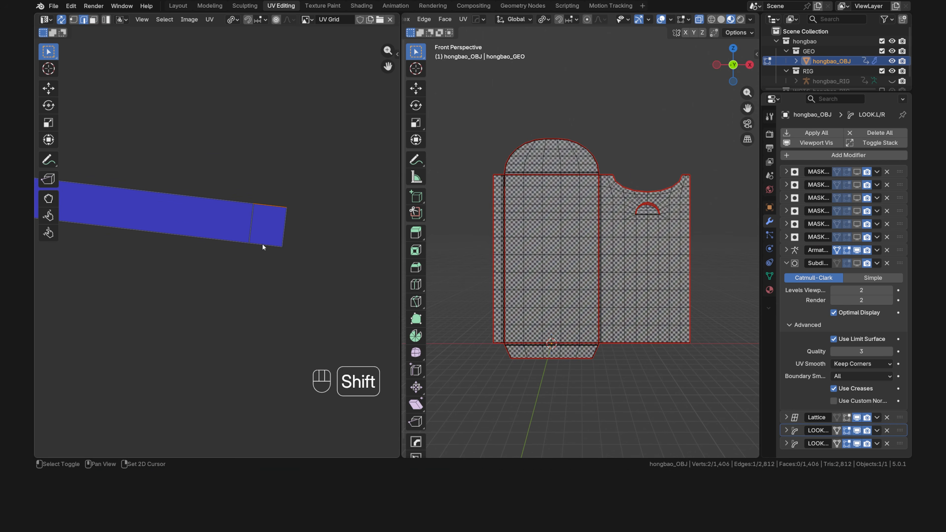
key(s)
key(y)
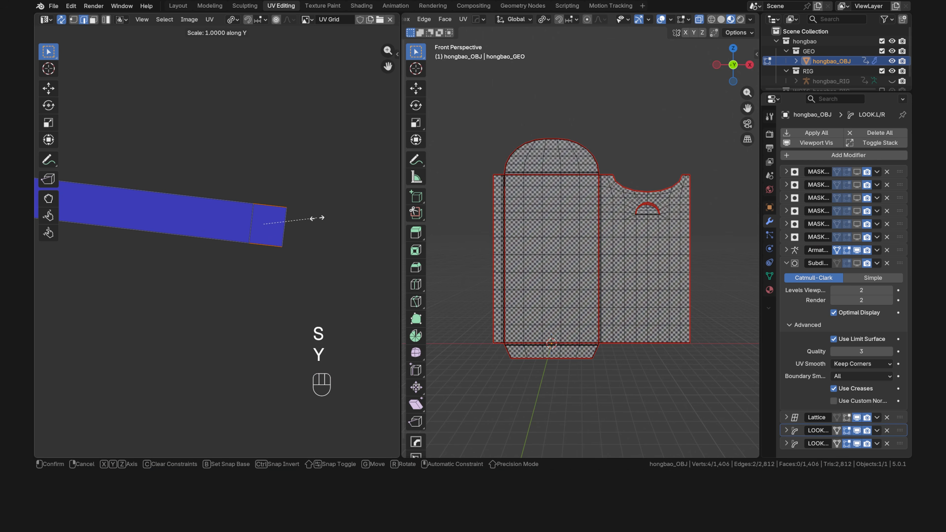
key(0)
key(Return)
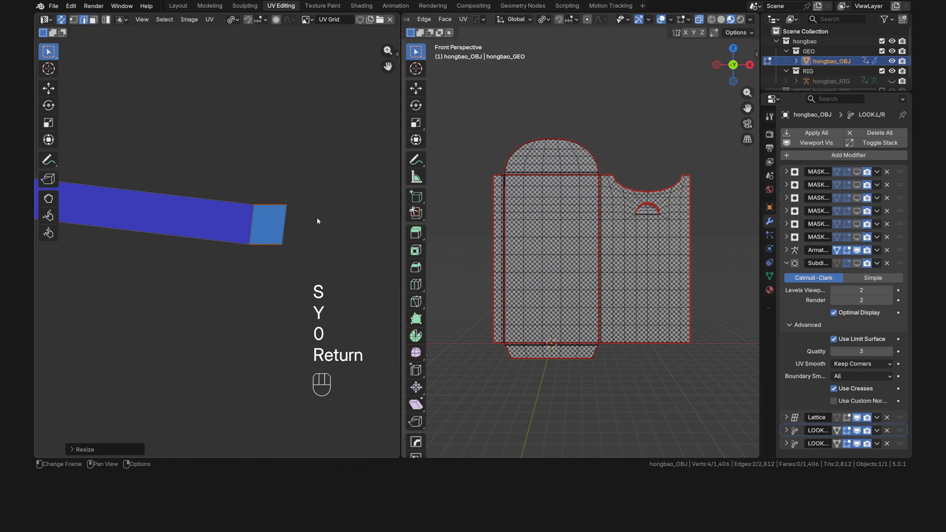
Square up the same end quad by scaling its two side edges to 0 along X.
click(251, 225)
shift+click(285, 223)
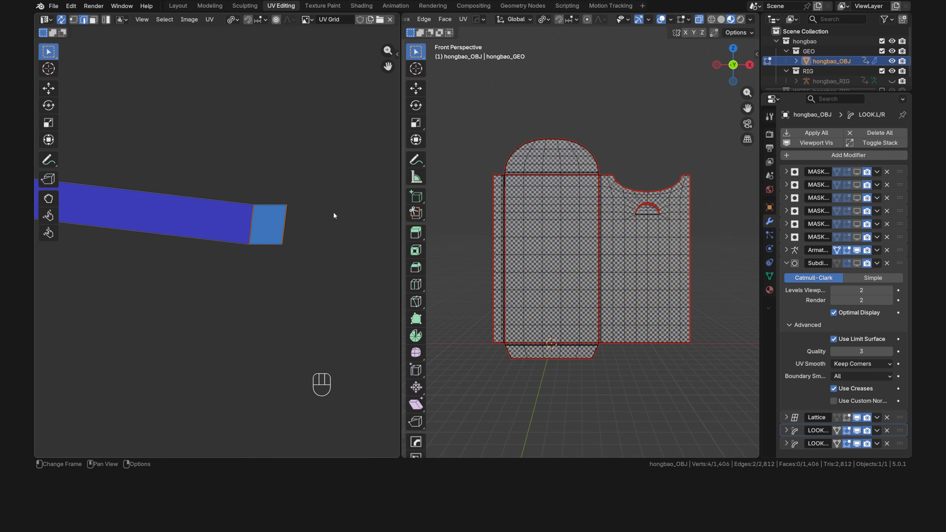
key(s)
key(x)
key(0)
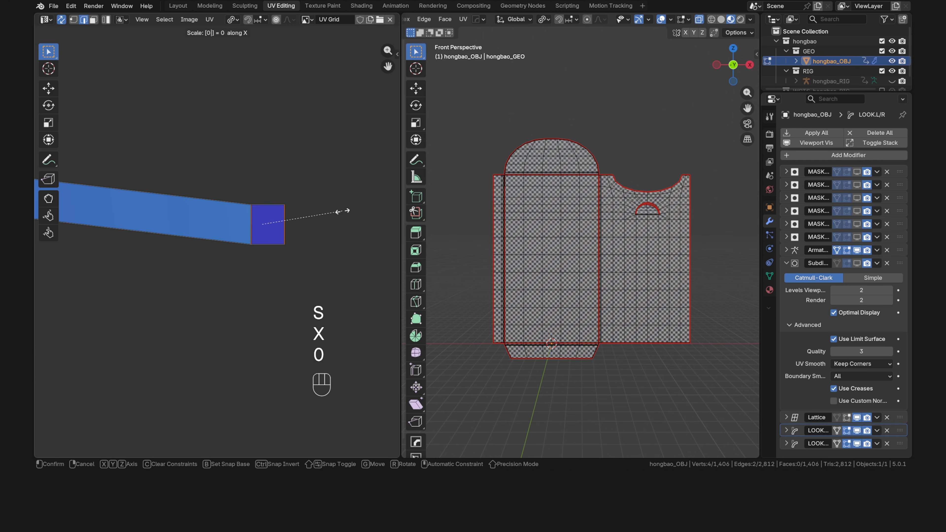
key(Return)
Straighten the uppermost bent strip with Follow Active Quads, using its squared end face as the active quad.
key(3)
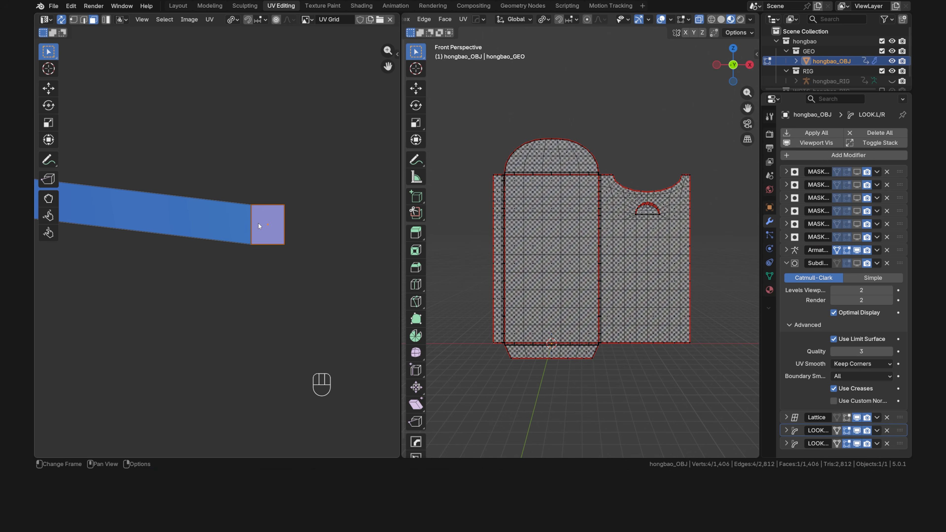
scroll(258, 222, down, 6)
shift+middle_drag(196, 230, 268, 215)
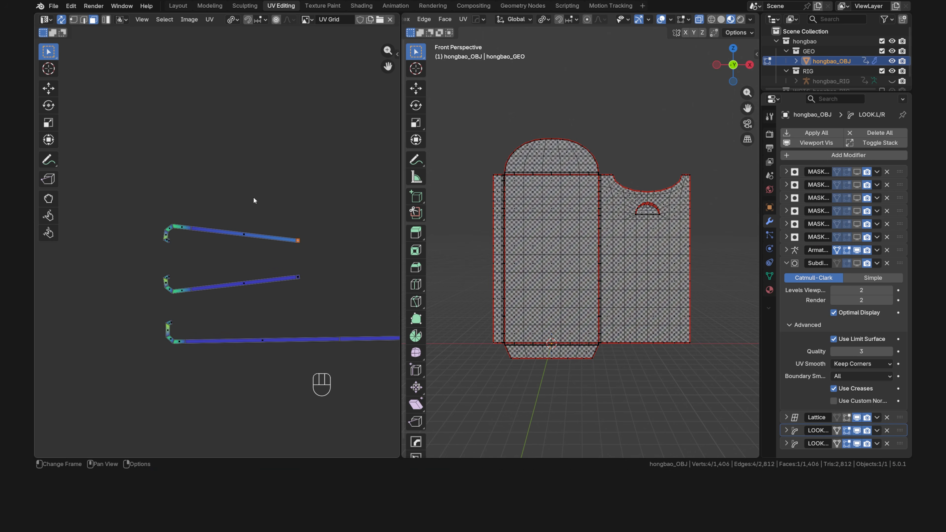
key(ctrl+l)
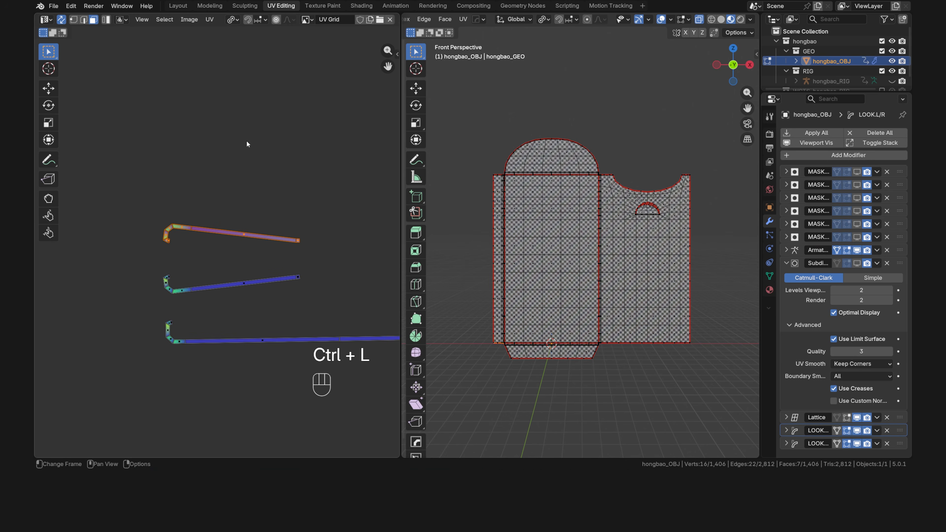
key(u)
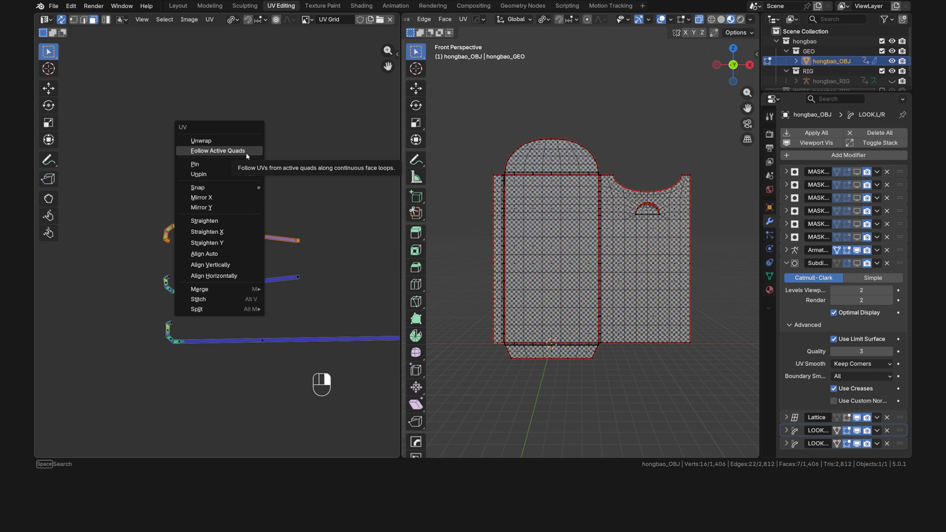
click(246, 154)
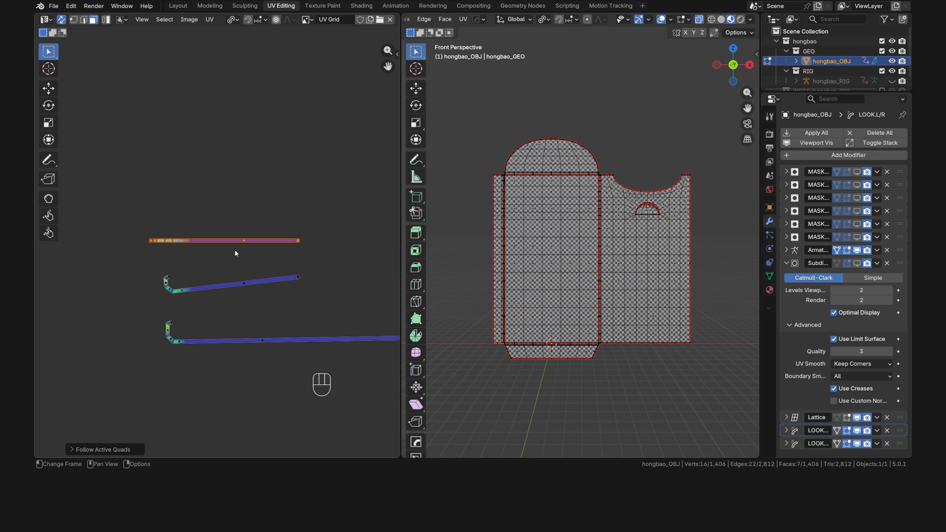
click(324, 249)
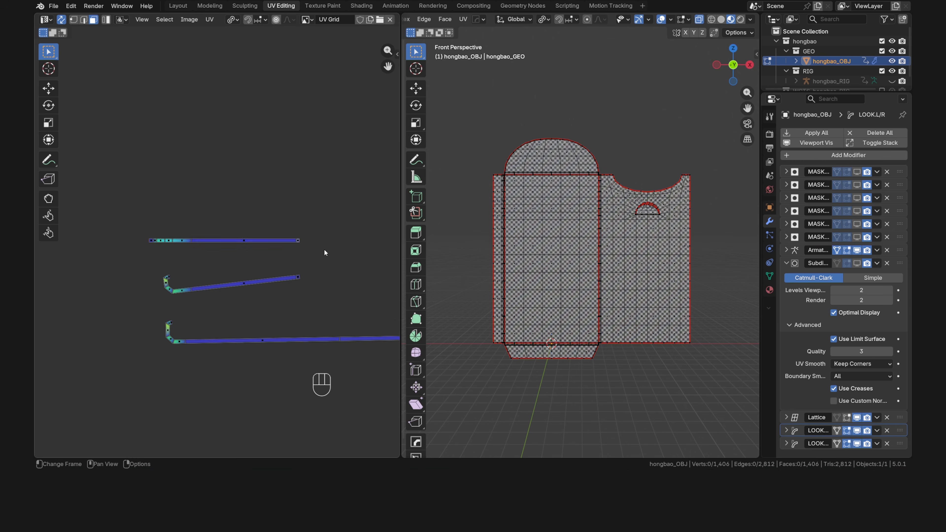
Flatten the upper and lower edges of the middle bent strip's end quad by scaling them to 0 along Y.
scroll(295, 287, up, 10)
key(2)
click(323, 176)
shift+click(326, 215)
key(s)
key(y)
key(0)
key(Return)
Make the side edges of the middle strip's end quad vertical by scaling them to 0 along X.
click(308, 194)
key(s)
key(x)
key(0)
key(Return)
Select the middle strip's linked faces from its squared end face and straighten them with Follow Active Quads.
key(3)
click(326, 195)
key(ctrl+l)
right_click(229, 170)
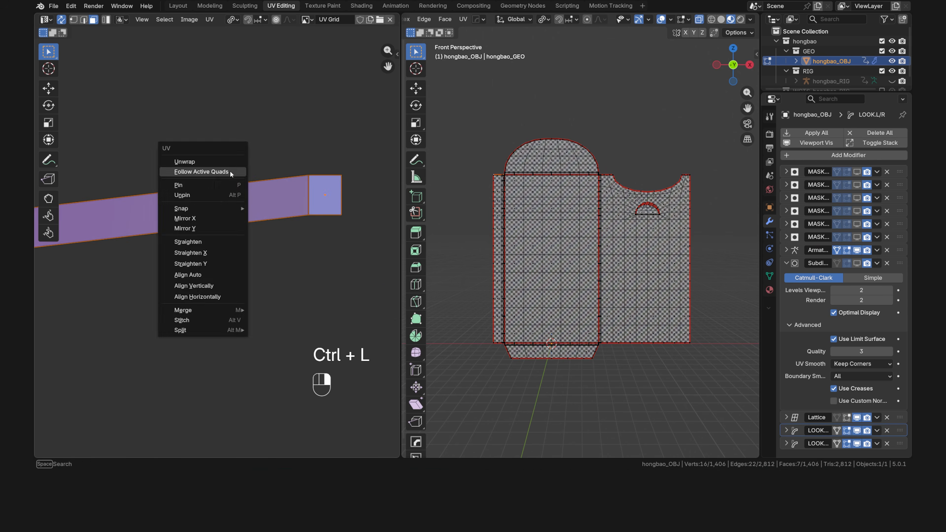
click(229, 171)
Flatten the upper and lower edges of the long lowest strip's end quad by scaling them to 0 along Y.
scroll(274, 256, down, 10)
shift+middle_drag(275, 256, 224, 253)
scroll(239, 246, up, 8)
key(2)
click(224, 222)
shift+click(225, 261)
key(s)
key(y)
key(0)
key(Return)
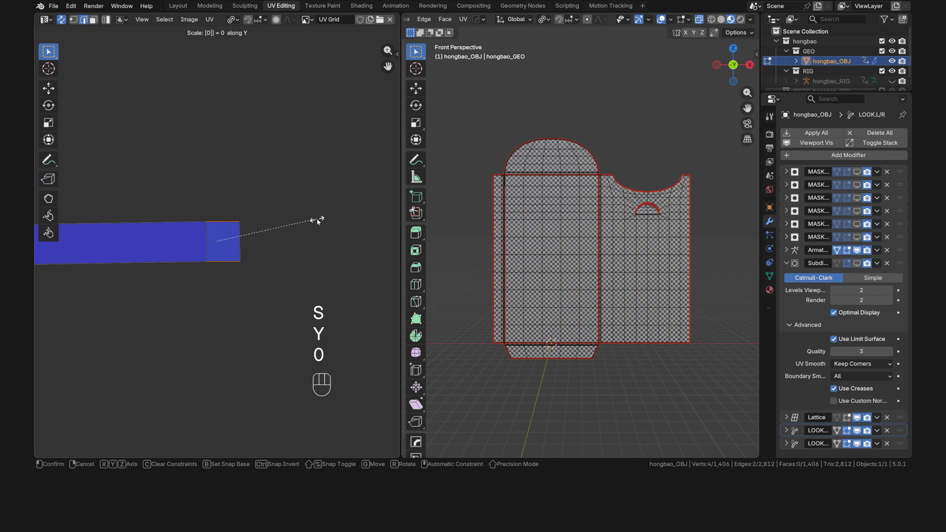
Make the side edges of the long lowest strip's end quad vertical by scaling them to 0 along X.
click(207, 241)
key(s)
key(x)
key(0)
key(Return)
Select the lowest strip's linked faces from its squared end face and straighten them with Follow Active Quads.
key(3)
click(226, 240)
key(ctrl+l)
scroll(217, 248, down, 10)
scroll(251, 251, up, 10)
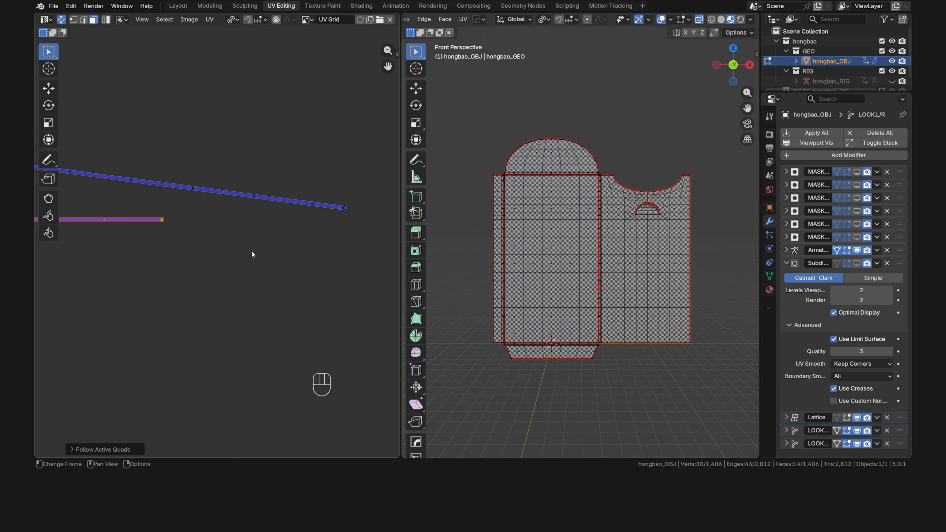
Flatten the upper and lower edges of a quad on the sloping thumb-notch rim strip by scaling them to 0 along Y.
key(2)
click(244, 224)
shift+click(244, 239)
key(s)
key(y)
key(0)
key(Return)
Make both side edges of the sloping strip's quad vertical by scaling them to 0 along X.
click(257, 232)
shift+click(230, 233)
key(s)
key(x)
key(0)
key(Return)
Select the sloping strip's linked faces from its squared quad and straighten them with Follow Active Quads.
key(3)
click(245, 231)
key(ctrl+l)
right_click(245, 232)
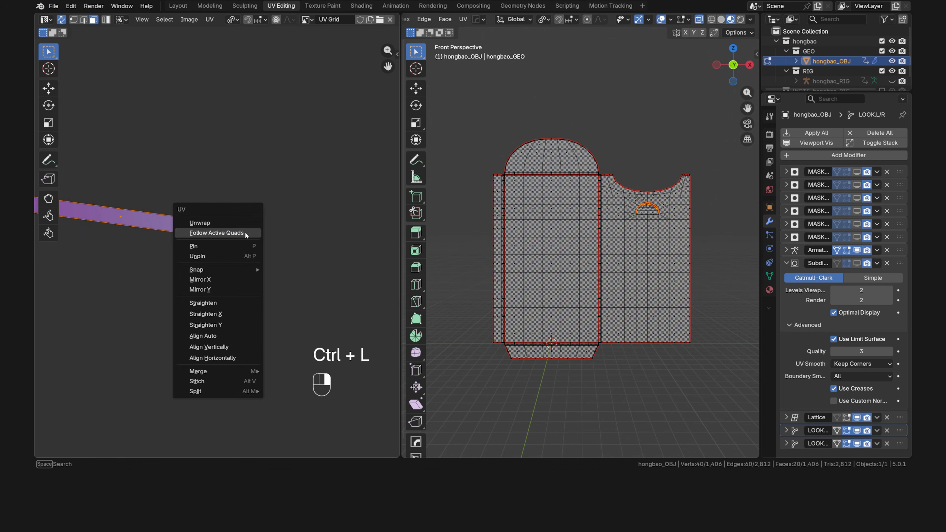
click(245, 232)
Flatten the upper and lower edges of a middle quad on the lowest of the three long stacked strips by scaling to 0 along Y.
key(2)
click(245, 246)
shift+click(246, 252)
key(s)
key(y)
key(0)
key(Return)
Square the quad's sides by scaling to 0 along X and straighten the whole lowest stacked strip with Follow Active Quads.
click(351, 248)
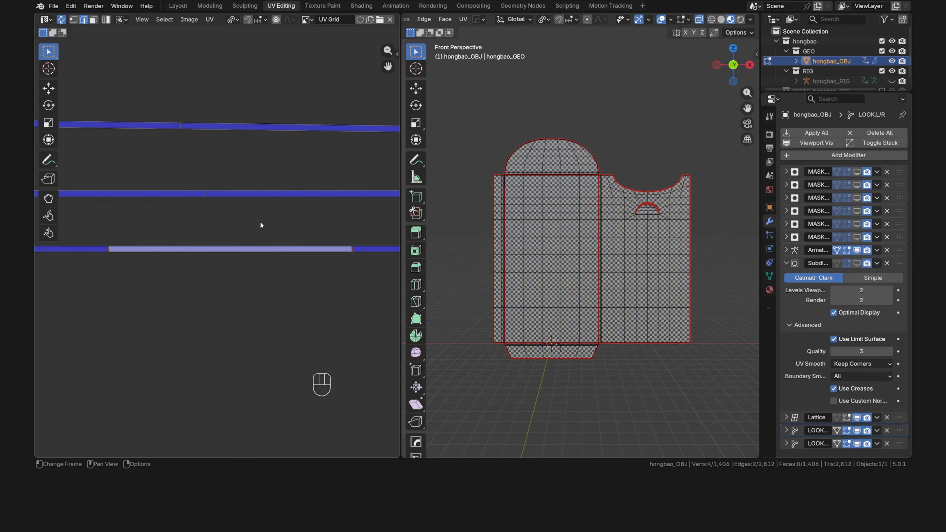
key(s)
key(x)
key(0)
key(Return)
key(3)
click(233, 248)
key(ctrl+l)
right_click(232, 249)
click(232, 248)
Flatten the upper and lower edges of a quad on the middle stacked strip by scaling them to 0 along Y.
scroll(232, 248, down, 8)
scroll(236, 269, up, 2)
key(2)
click(257, 249)
shift+click(256, 244)
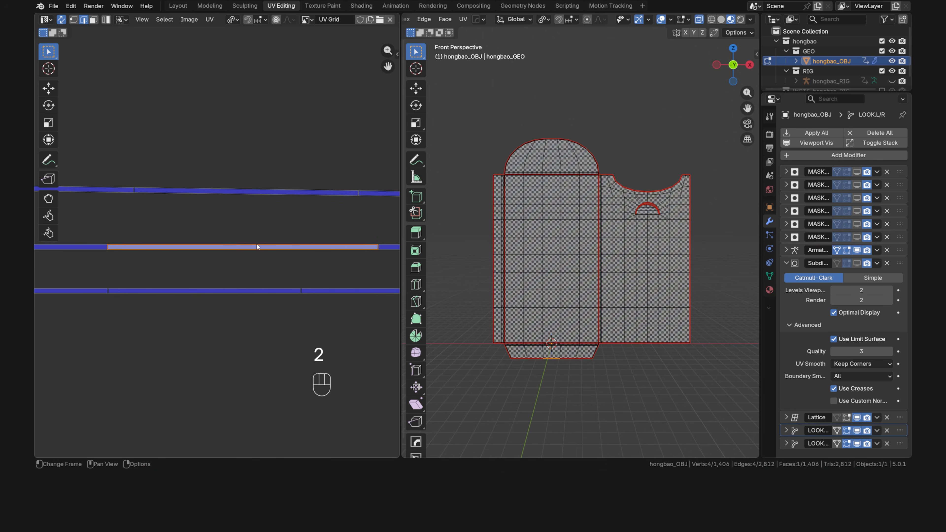
key(s)
key(y)
key(0)
key(Return)
Square the quad's sides by scaling to 0 along X and straighten the whole middle stacked strip with Follow Active Quads.
click(378, 248)
key(s)
key(x)
key(0)
key(Return)
key(3)
click(253, 247)
key(ctrl+l)
right_click(253, 247)
click(253, 246)
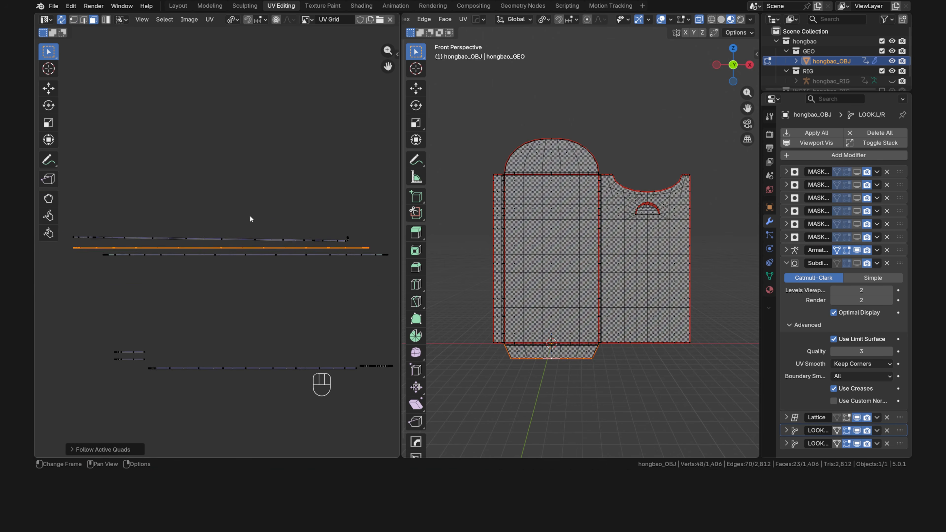
Flatten the upper and lower edges of the uppermost stacked strip's left end quad by scaling them to 0 along Y.
scroll(86, 244, up, 8)
key(2)
click(235, 230)
shift+click(236, 249)
key(s)
key(y)
key(0)
key(Return)
Make the side edge of the uppermost strip's end quad vertical by scaling it to 0 along X.
click(243, 239)
key(s)
key(x)
key(0)
key(Return)
key(3)
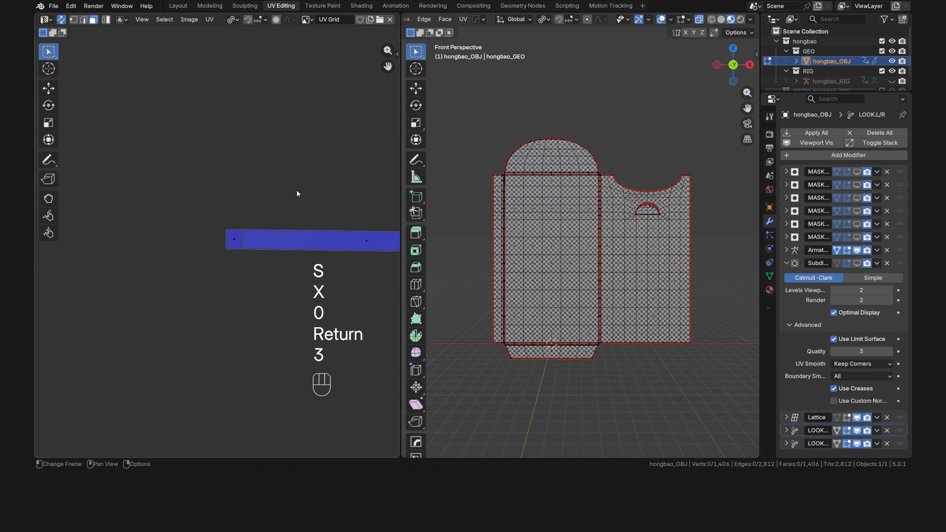
Select the uppermost strip's linked faces from its squared end quad and straighten them with Follow Active Quads.
click(234, 241)
key(ctrl+l)
scroll(234, 244, down, 8)
middle_drag(331, 248, 188, 251)
right_click(252, 174)
click(252, 174)
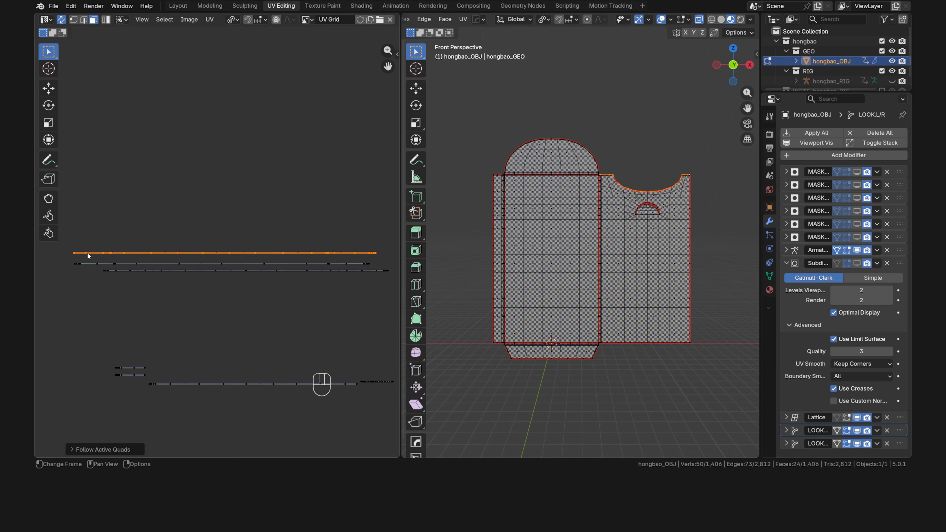
Select all UV islands and even out their relative sizes with Average Islands Scale.
scroll(359, 256, down, 3)
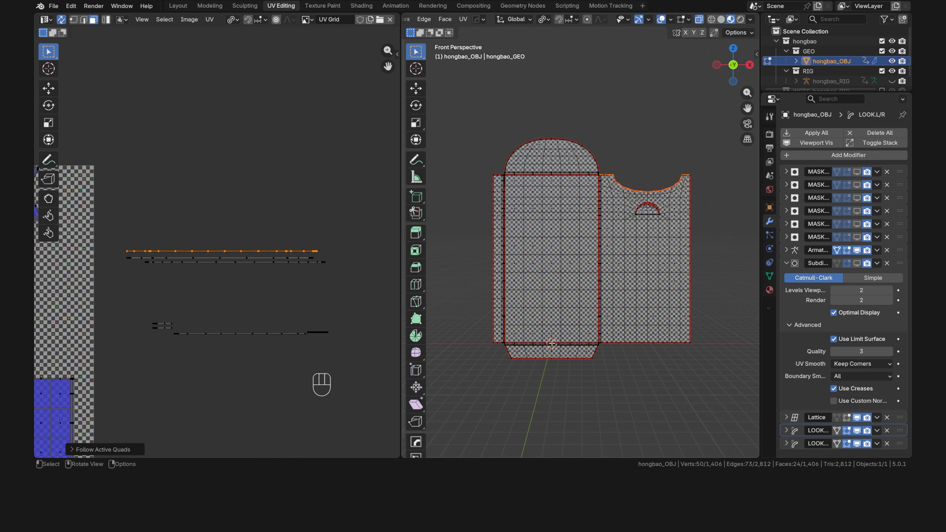
scroll(267, 318, down, 4)
shift+middle_drag(227, 314, 298, 270)
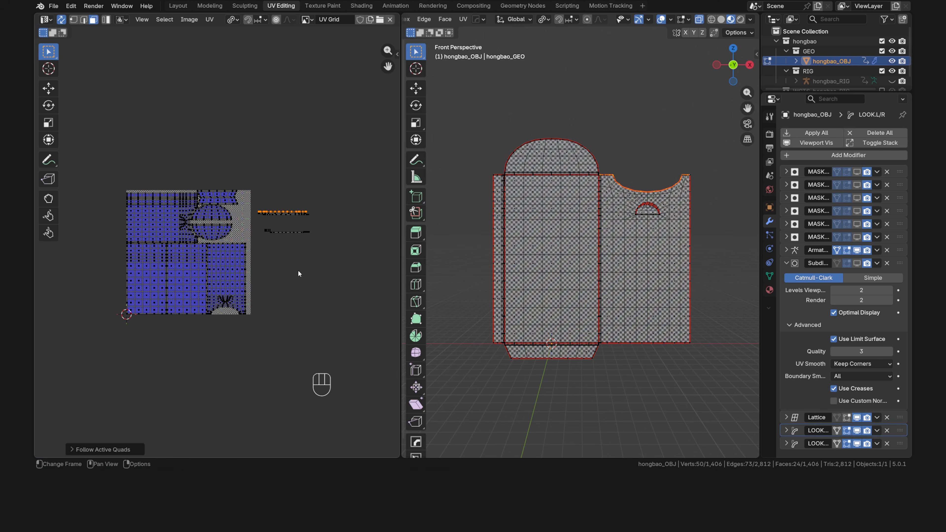
scroll(298, 270, up, 2)
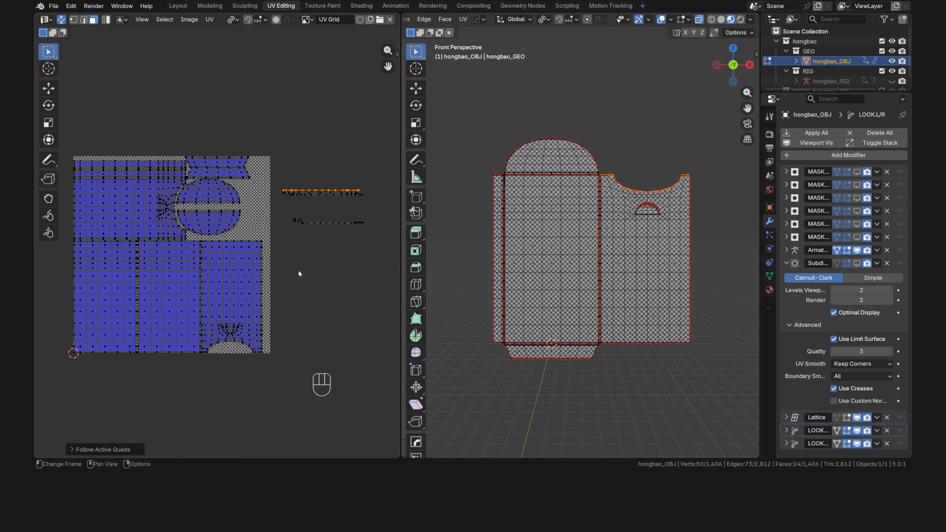
key(a)
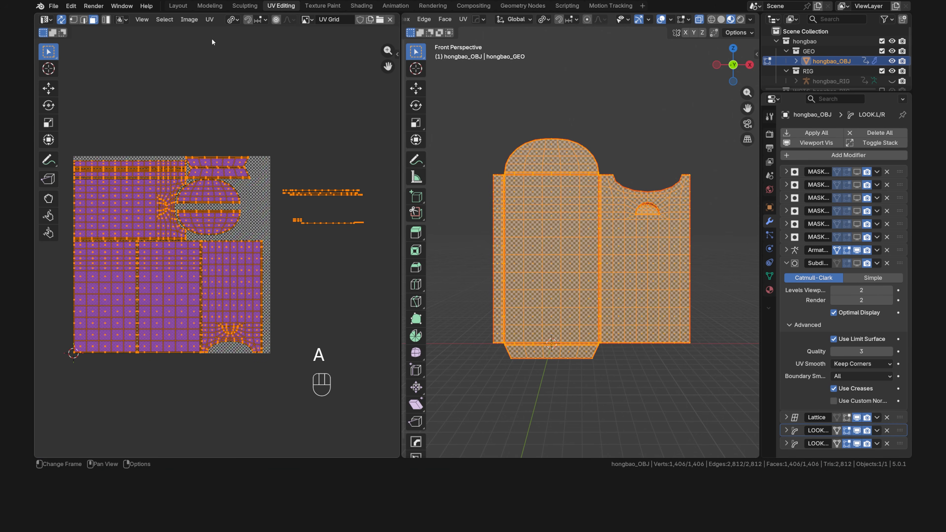
click(208, 21)
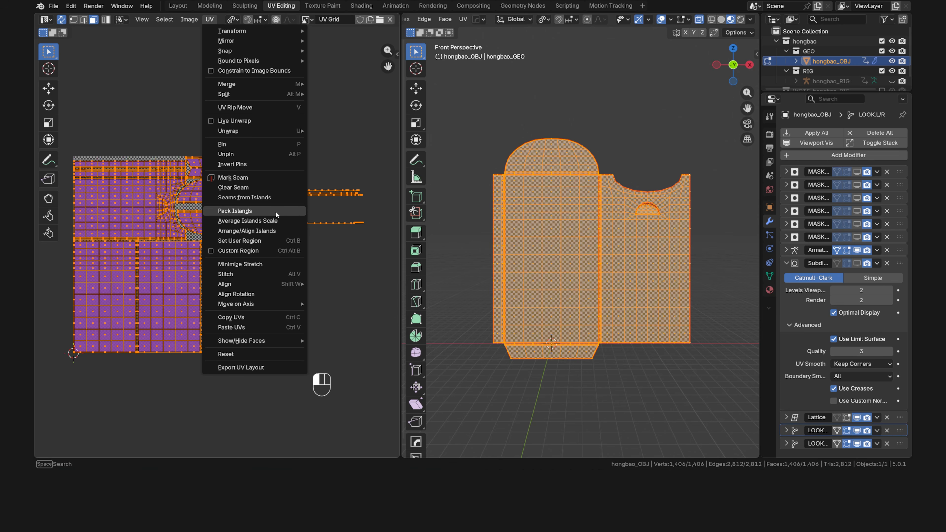
click(281, 225)
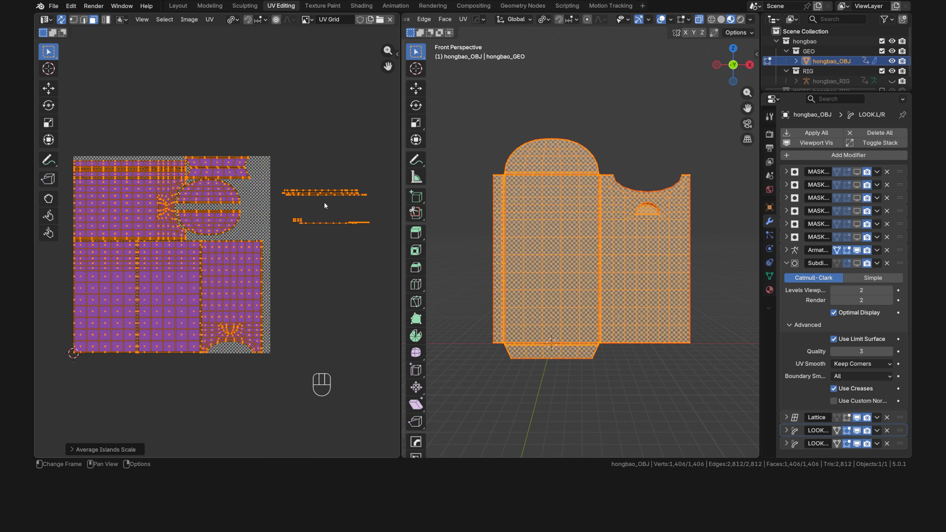
Pack all the islands into the UV square with Pack Islands, and clear the selection.
click(209, 20)
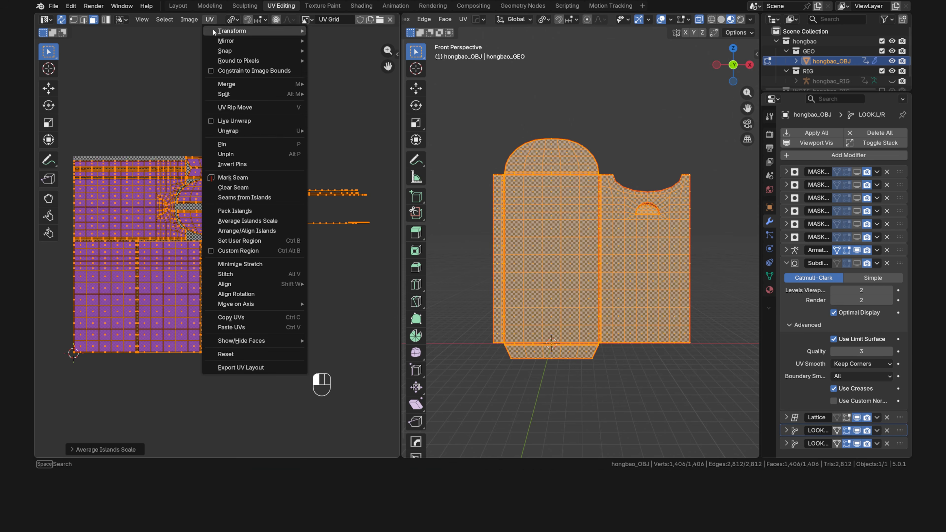
click(256, 210)
click(252, 362)
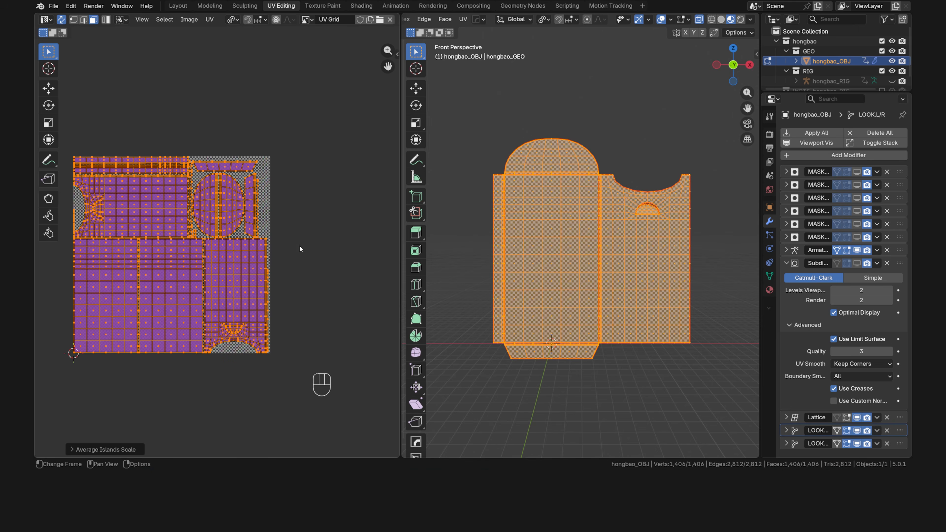
click(307, 245)
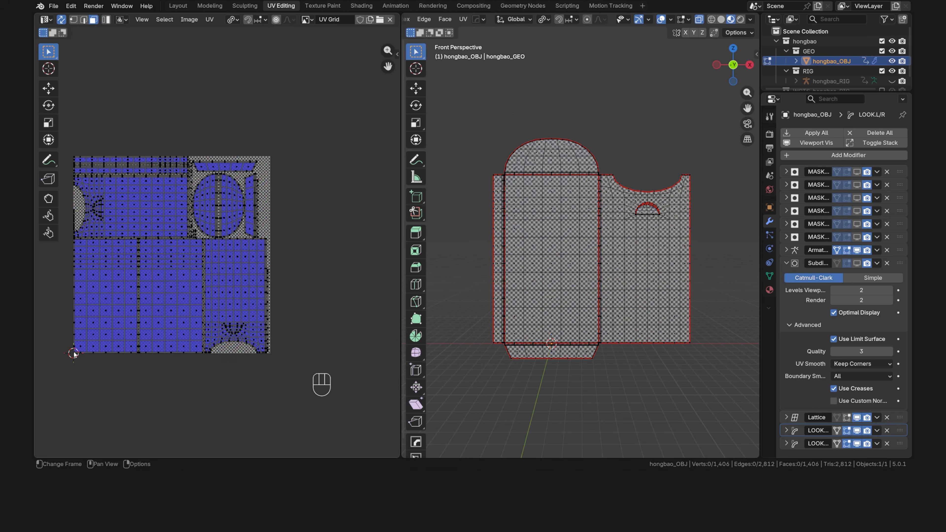
Select the small thin strips scattered between the packed islands with their linked faces and move them above the UV square.
scroll(192, 232, up, 6)
shift+middle_drag(191, 231, 206, 316)
drag(230, 303, 195, 327)
scroll(224, 295, down, 4)
shift+drag(322, 223, 311, 240)
shift+middle_drag(80, 289, 278, 273)
shift+drag(231, 218, 213, 248)
scroll(281, 258, down, 2)
shift+middle_drag(337, 244, 241, 260)
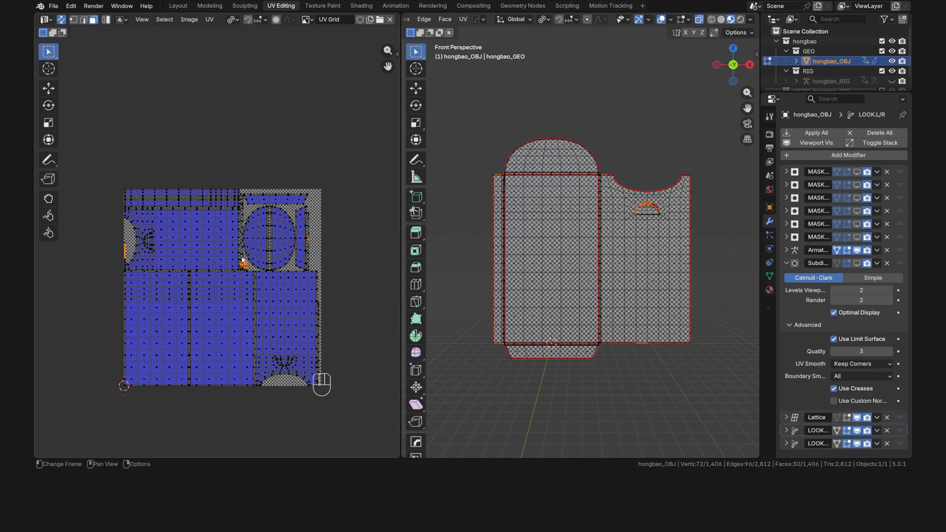
key(ctrl+l)
key(g)
click(274, 169)
Rotate the horizontal bottom-flap island by 90° and place it beside the matching vertical flap island.
click(298, 204)
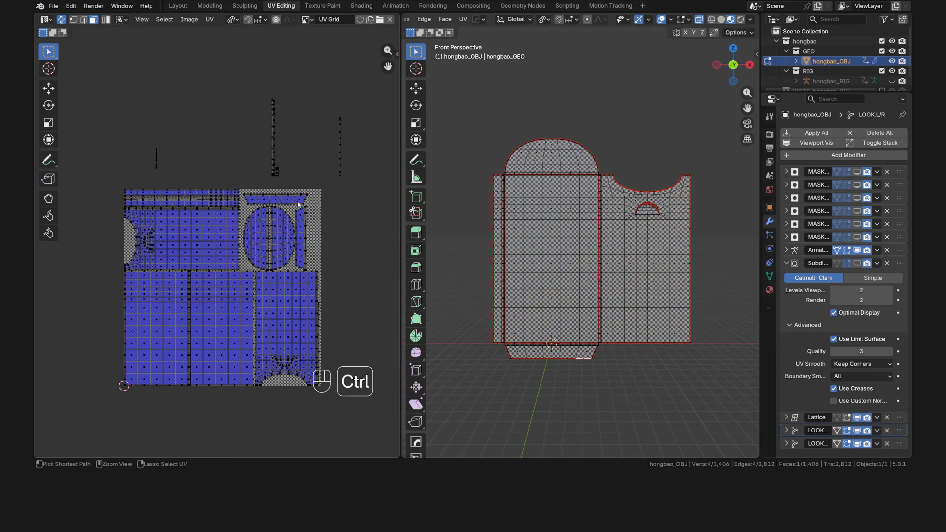
key(ctrl+l)
scroll(284, 236, up, 3)
shift+middle_drag(285, 236, 235, 243)
text(r90)
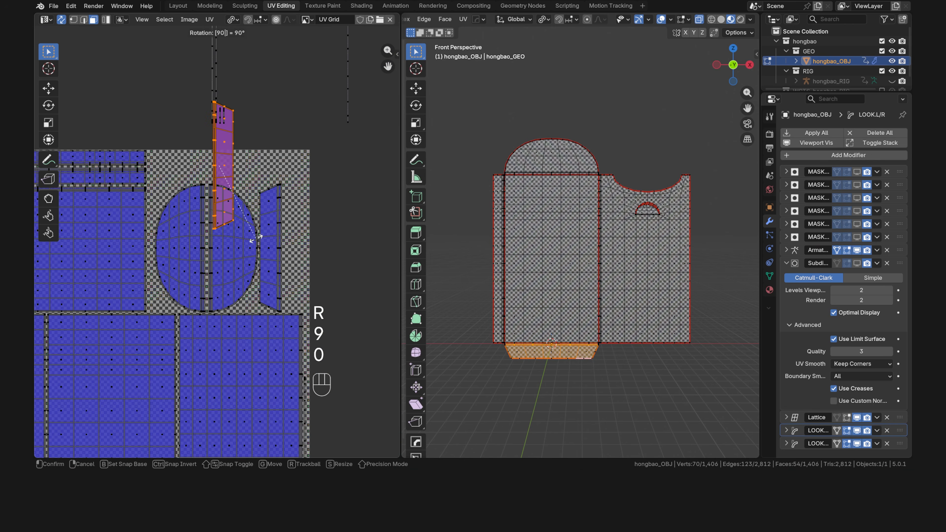
key(Return)
key(g)
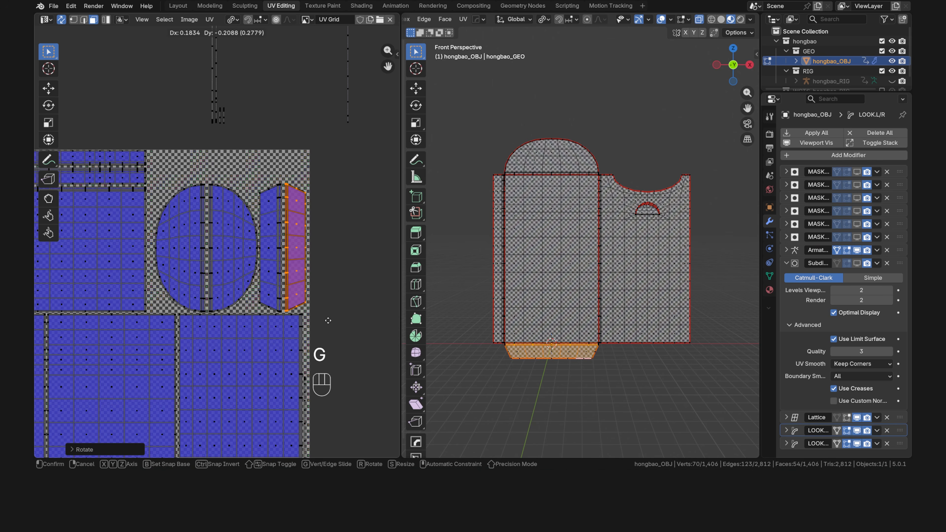
click(328, 320)
Select the two half-round and two trapezoid flap islands and line them up with Arrange/Align Islands.
drag(337, 182, 161, 253)
key(ctrl+l)
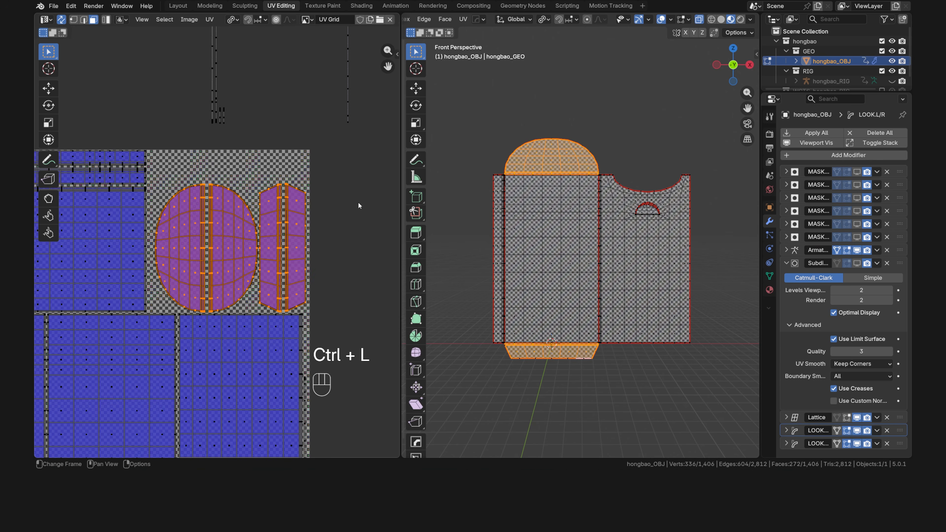
click(211, 20)
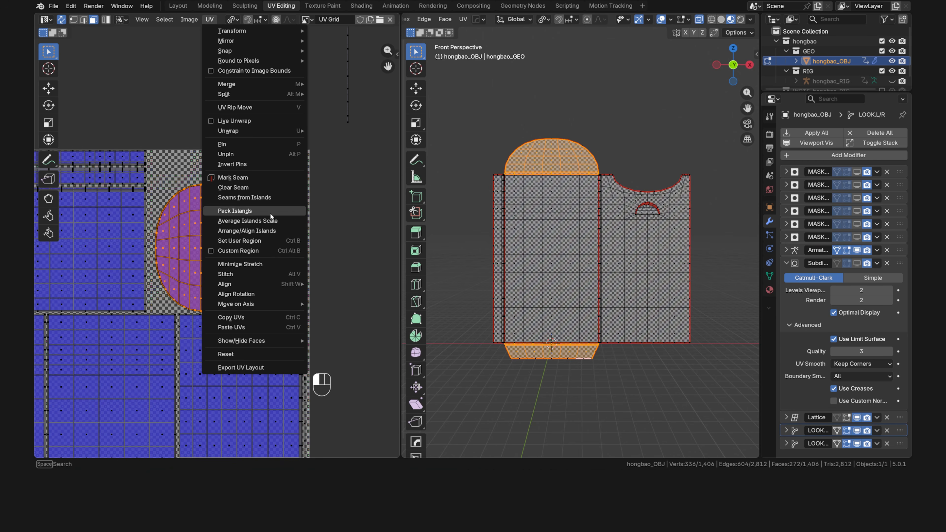
click(261, 231)
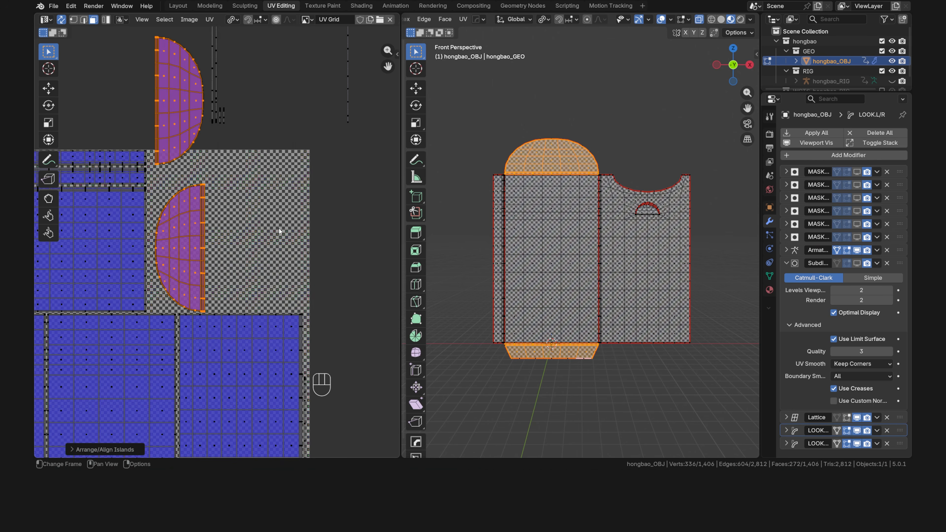
scroll(218, 252, down, 4)
scroll(211, 246, up, 5)
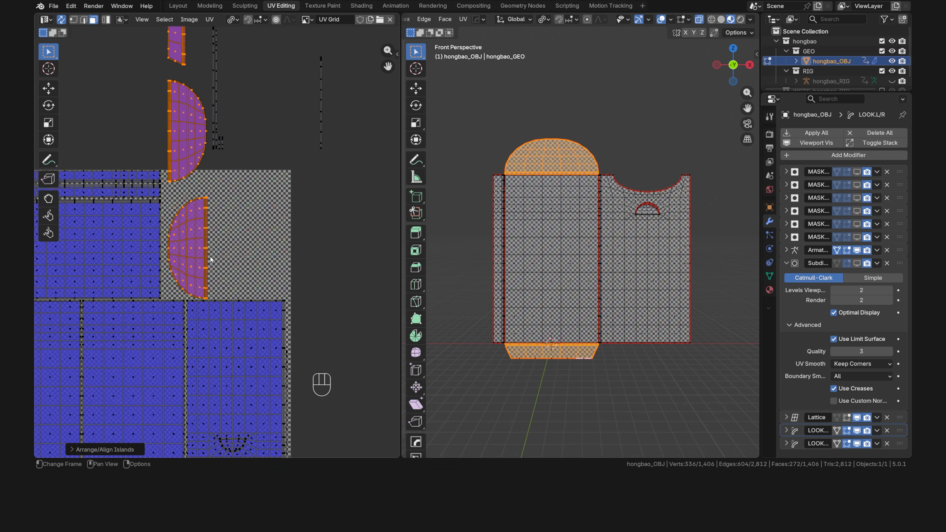
Set the island arrangement's axis to X and its margin to 0.008.
click(72, 449)
click(178, 414)
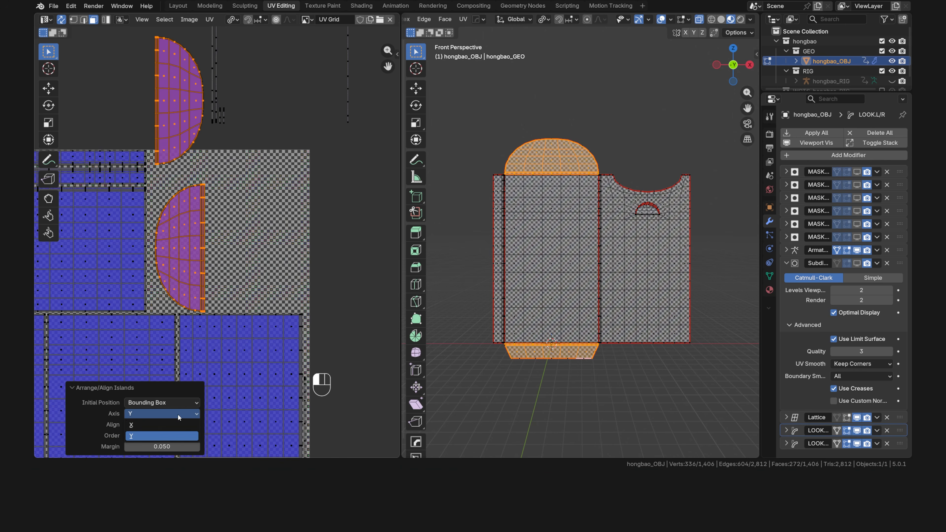
click(175, 424)
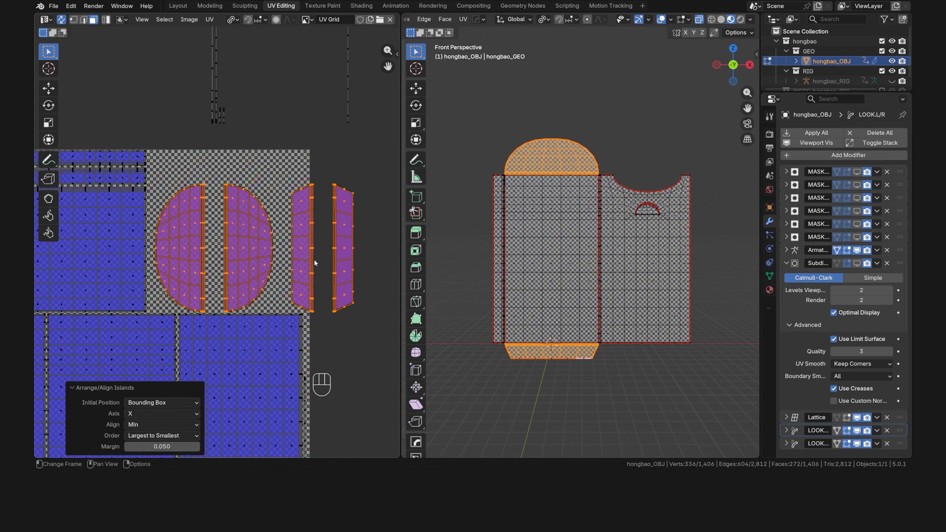
click(180, 446)
text(.008)
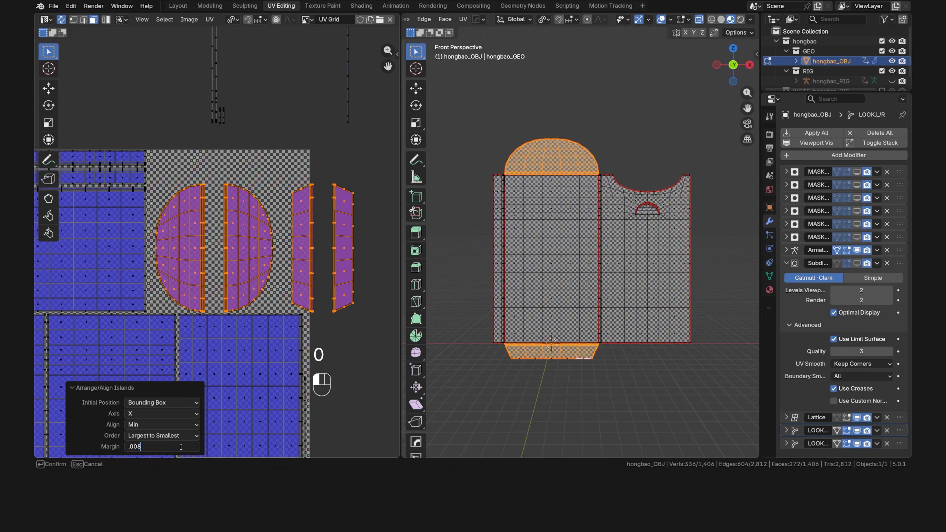
key(Return)
Move the row of flap islands about -11 mm along X, and up along Y to the top of the free area.
key(g)
key(x)
click(282, 269)
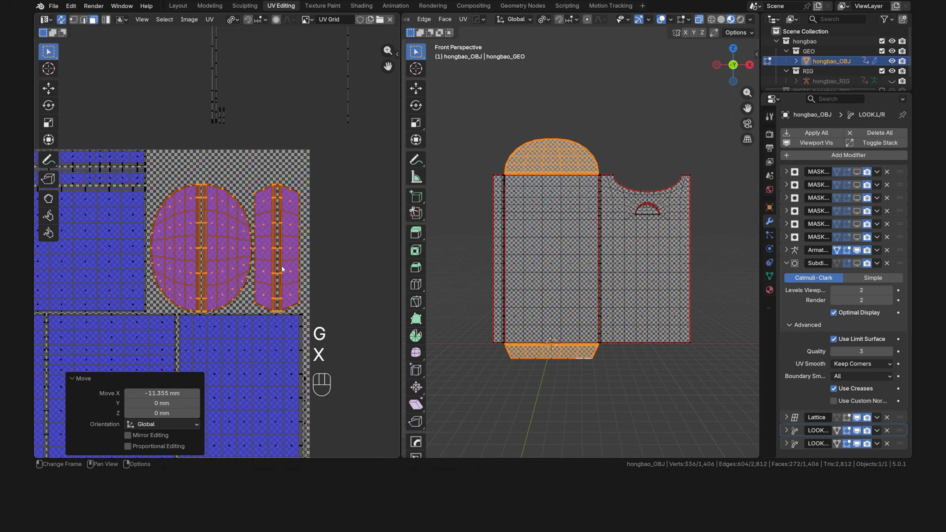
key(g)
key(y)
click(279, 234)
Select all the thin strips above the UV square and rotate them by 90°.
scroll(278, 233, down, 4)
drag(301, 148, 134, 215)
scroll(235, 207, up, 3)
middle_drag(242, 154, 285, 199)
text(r)
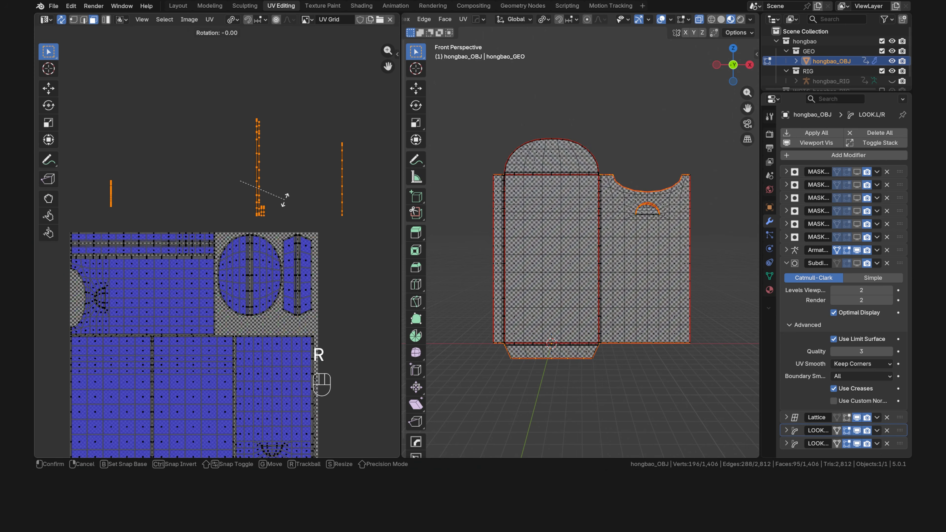
text(90)
key(Return)
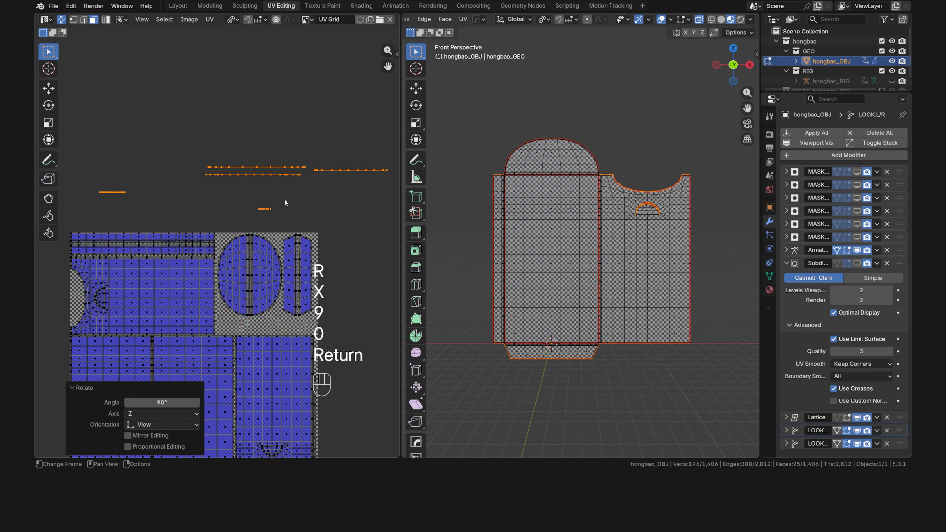
Stack the thin strips along Y with Arrange/Align Islands and move them about 478 mm in X and -499 mm in Y, below the flap islands.
click(211, 21)
click(278, 232)
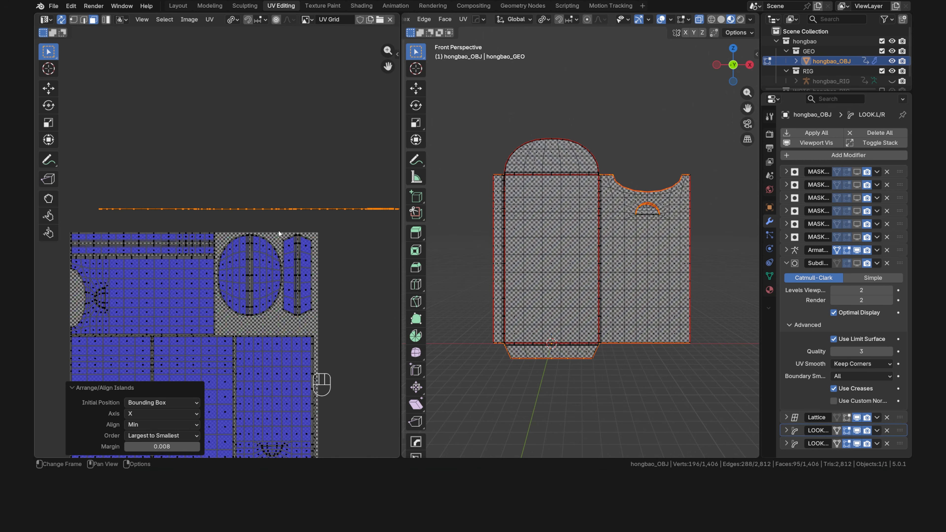
click(174, 410)
click(161, 436)
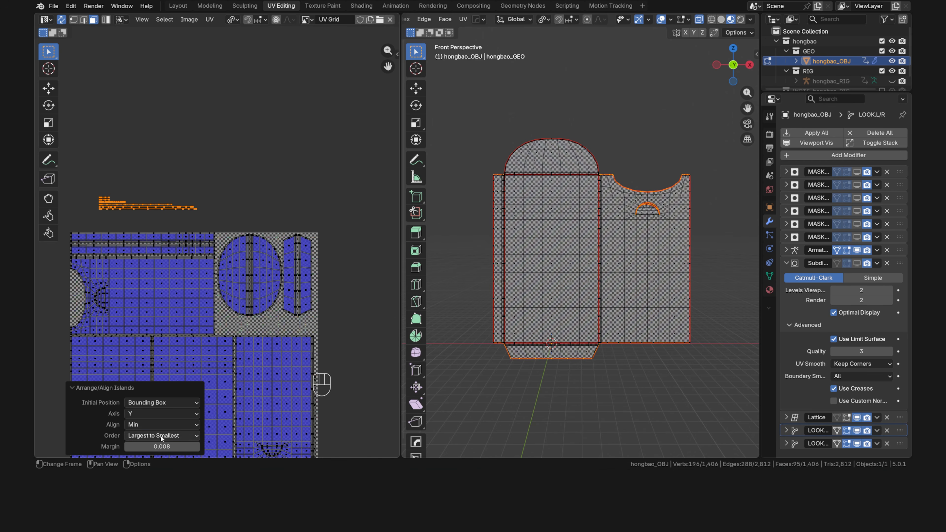
key(g)
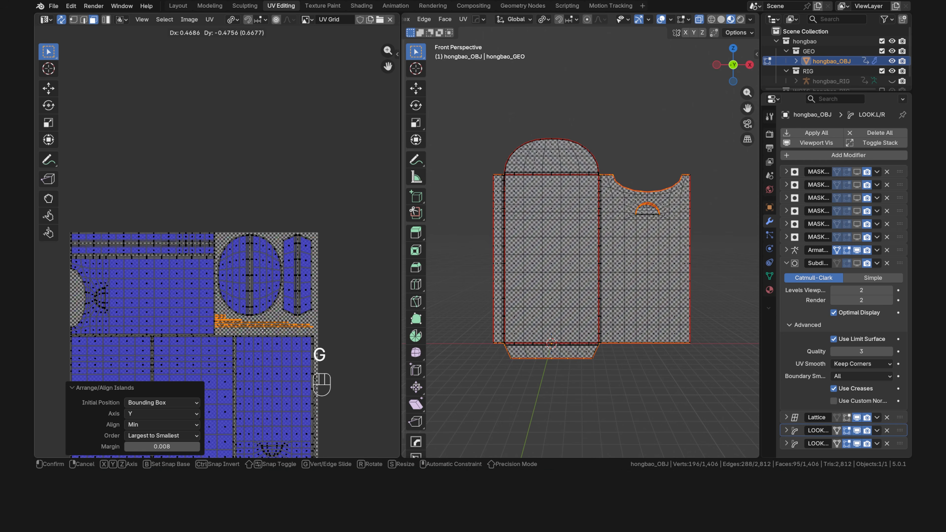
click(267, 335)
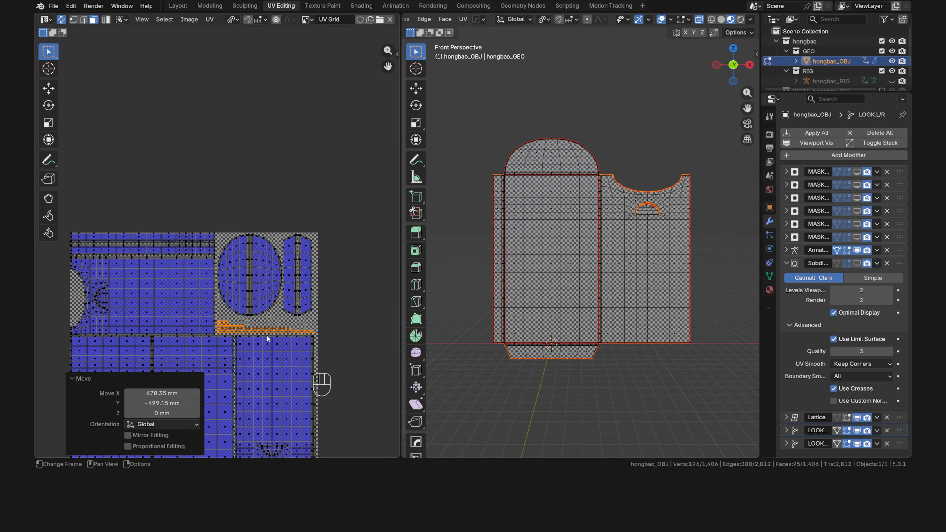
Select the entire thin strip island running along the outer side of the lower notched panel in the UV layout.
shift+middle_drag(305, 365, 282, 217)
click(289, 230)
key(ctrl+l)
scroll(322, 265, up, 5)
shift+middle_drag(325, 268, 166, 237)
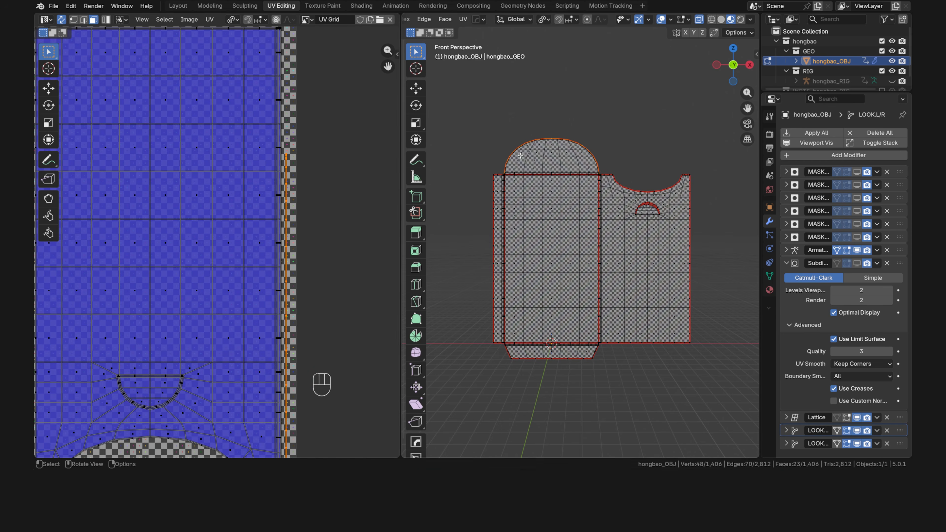
scroll(252, 220, down, 2)
scroll(252, 223, down, 2)
Try to rotate the selected thin strip by 90°.
key(r)
key(9)
key(0)
key(Return)
key(g)
key(Escape)
key(ctrl+z)
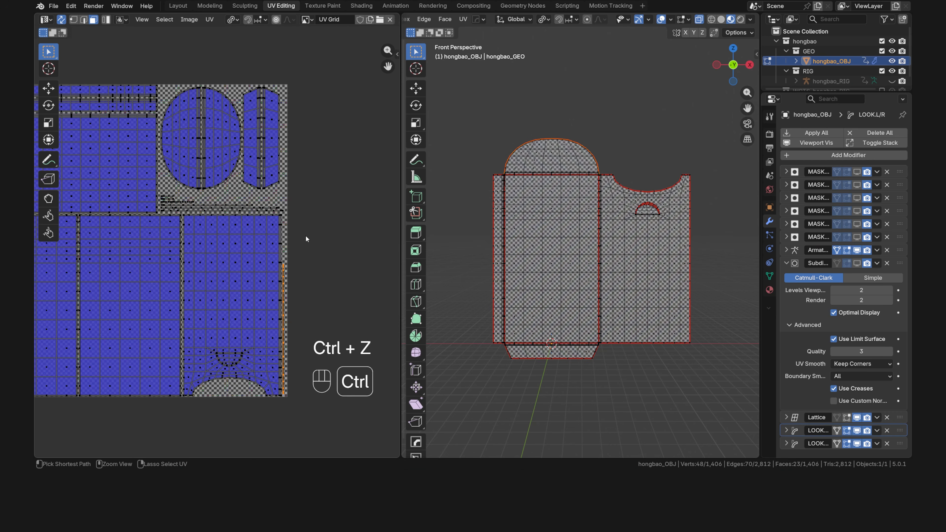
Move the thin strip about 166 mm up along Y, then about -6 mm back to line up with the notched panel's upper edge.
key(g)
key(y)
click(308, 264)
scroll(292, 224, up, 4)
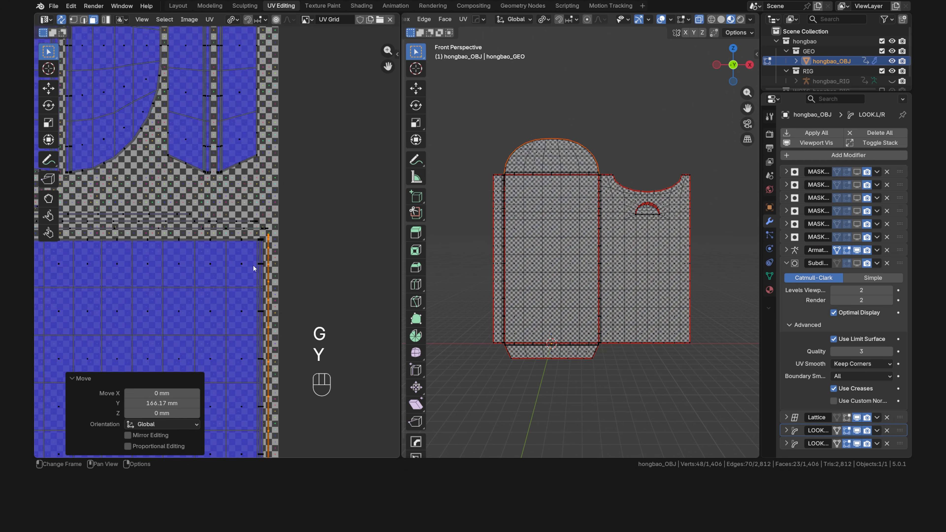
middle_drag(254, 267, 317, 265)
scroll(322, 258, up, 4)
key(g)
key(y)
click(325, 265)
scroll(276, 262, down, 5)
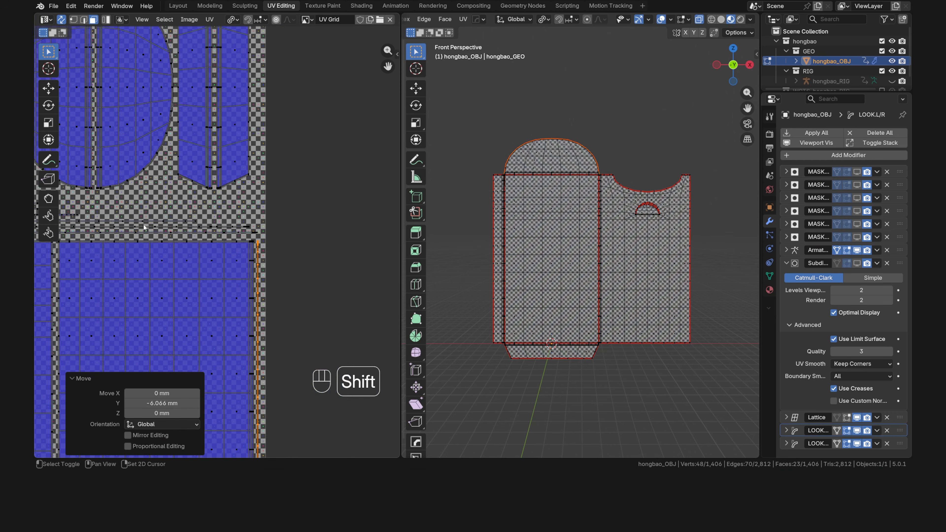
Select both curved flap islands with their linked faces and nudge them slightly along Y and X to center them in the free area.
shift+middle_drag(144, 226, 251, 281)
scroll(257, 279, down, 2)
drag(313, 161, 219, 220)
key(ctrl+l)
shift+drag(230, 139, 196, 180)
key(ctrl+l)
key(g)
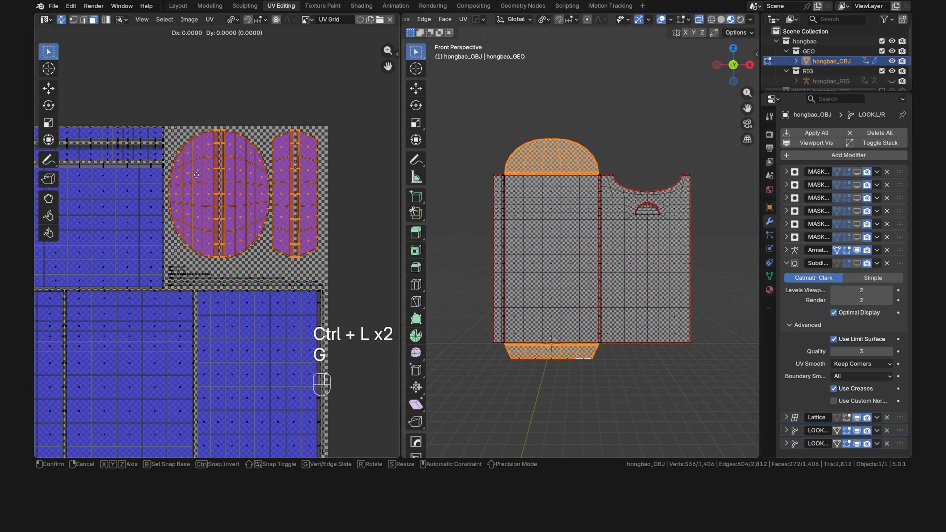
key(y)
click(247, 204)
key(g)
key(x)
click(245, 204)
click(346, 225)
Set the UV pivot to Bounding Box Center and rotate the lower notched panel island by 180°.
scroll(255, 310, down, 2)
middle_drag(254, 317, 301, 237)
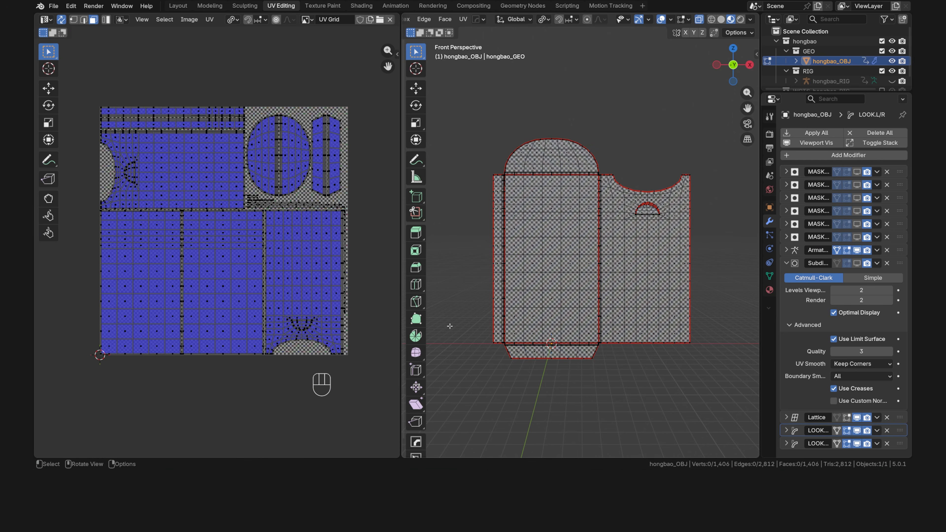
click(233, 20)
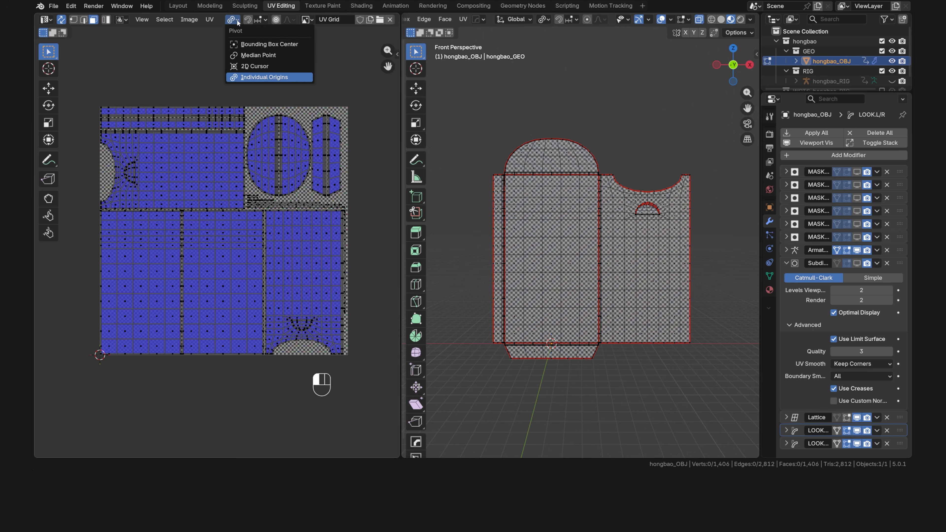
click(259, 45)
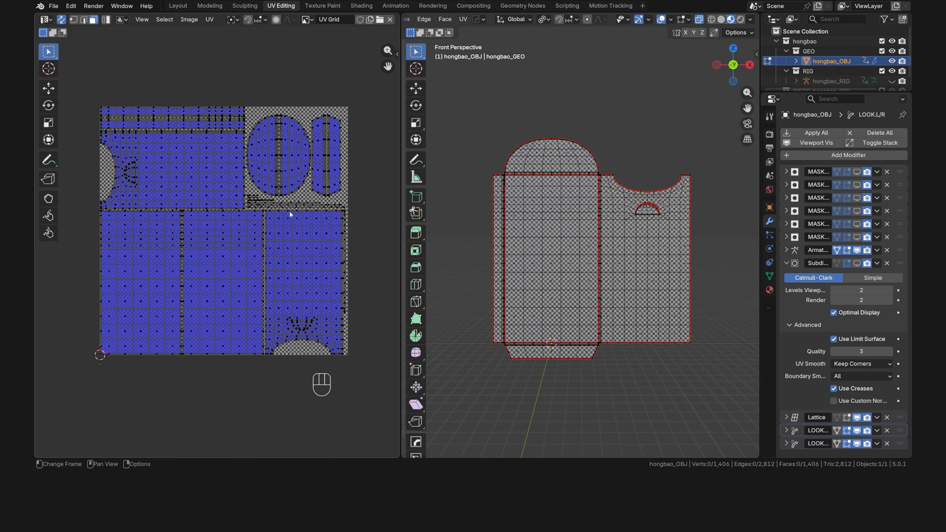
key(ctrl+l)
text(r)
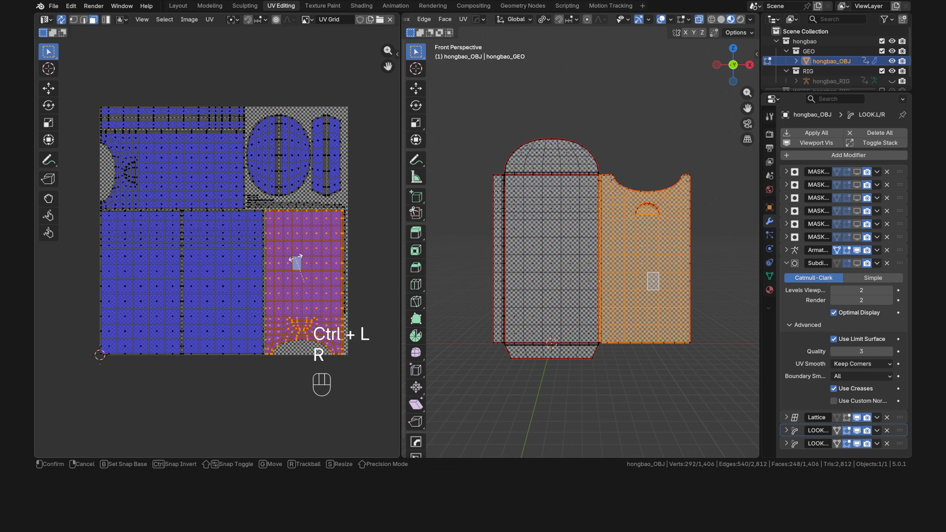
text(180)
key(Return)
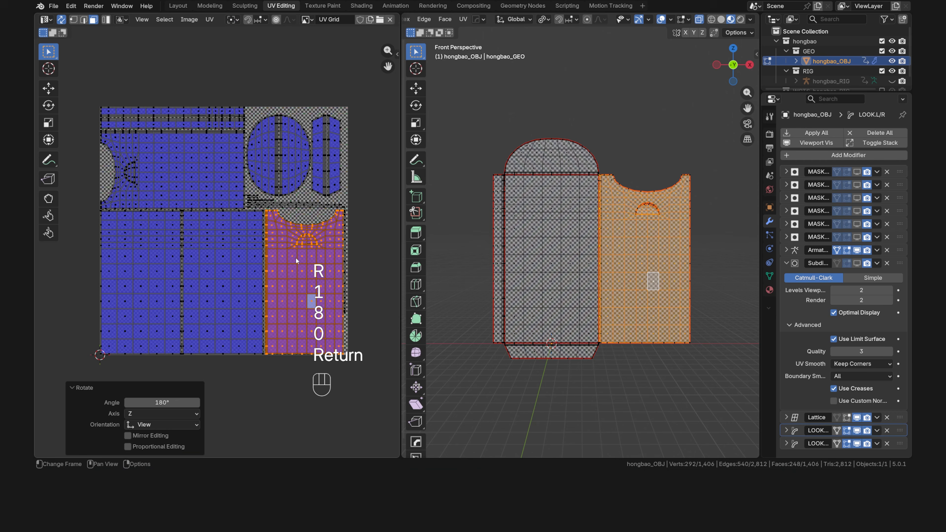
Rotate the horizontal notched panel island in the upper part of the UV square by 180°.
click(192, 179)
key(ctrl+l)
text(r180)
key(Return)
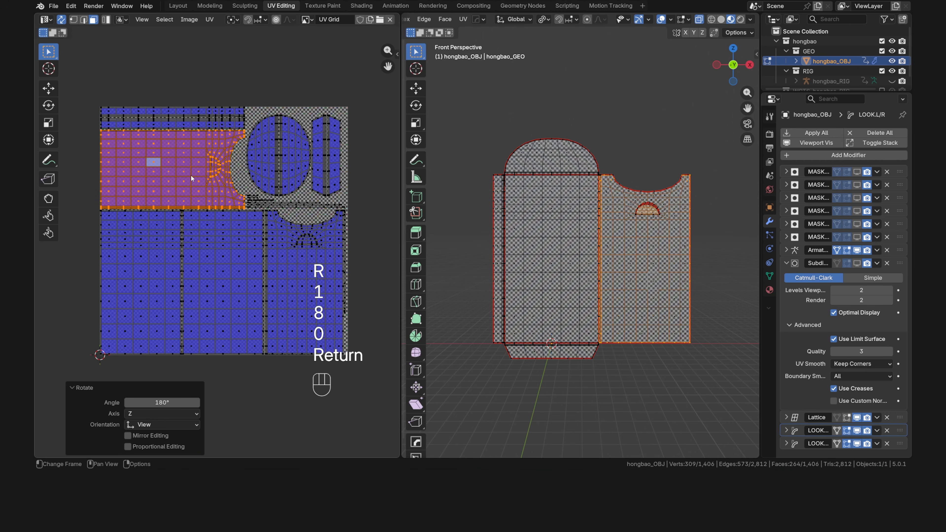
click(359, 173)
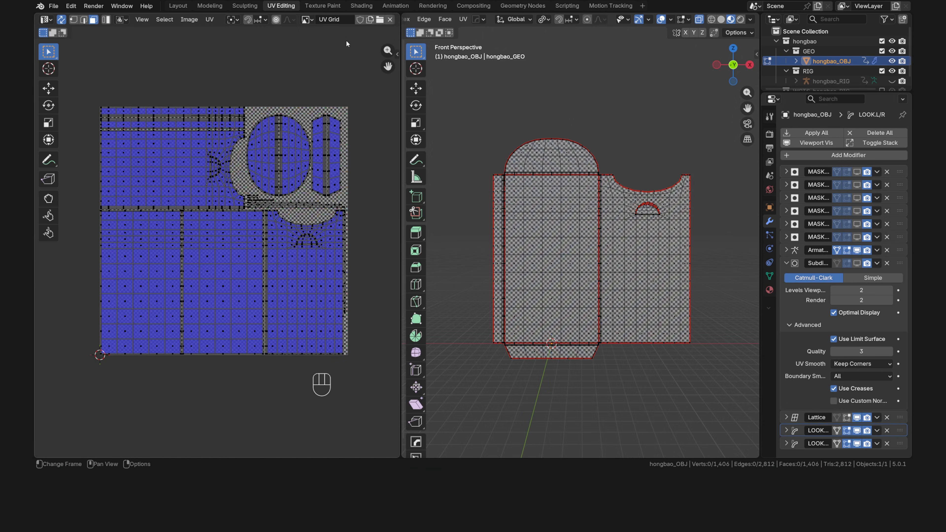
Switch to the Texture Paint workspace and set its image editor to View mode.
click(329, 9)
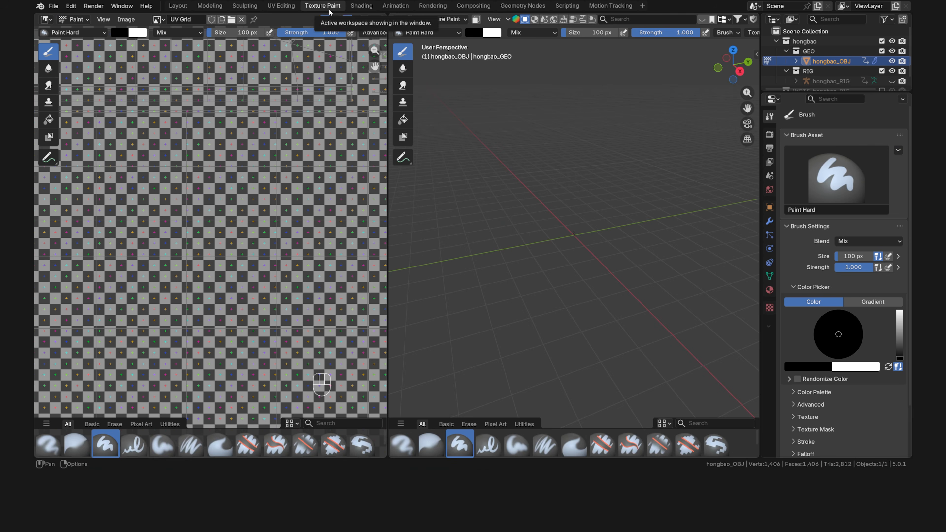
scroll(269, 159, down, 5)
scroll(269, 159, down, 3)
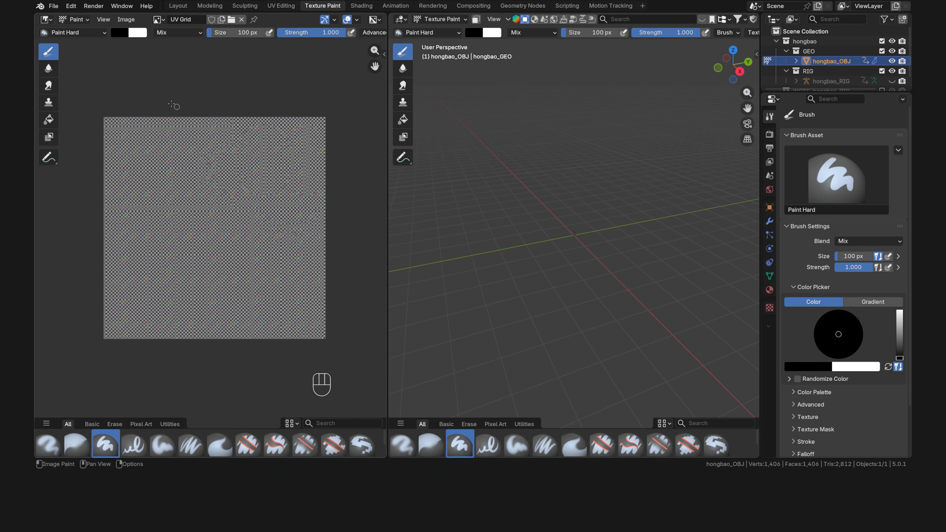
click(48, 19)
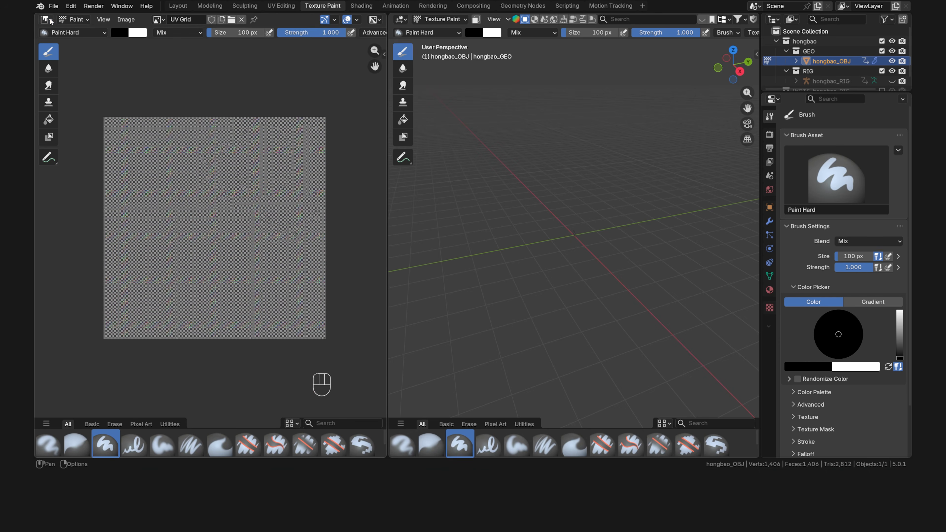
click(400, 21)
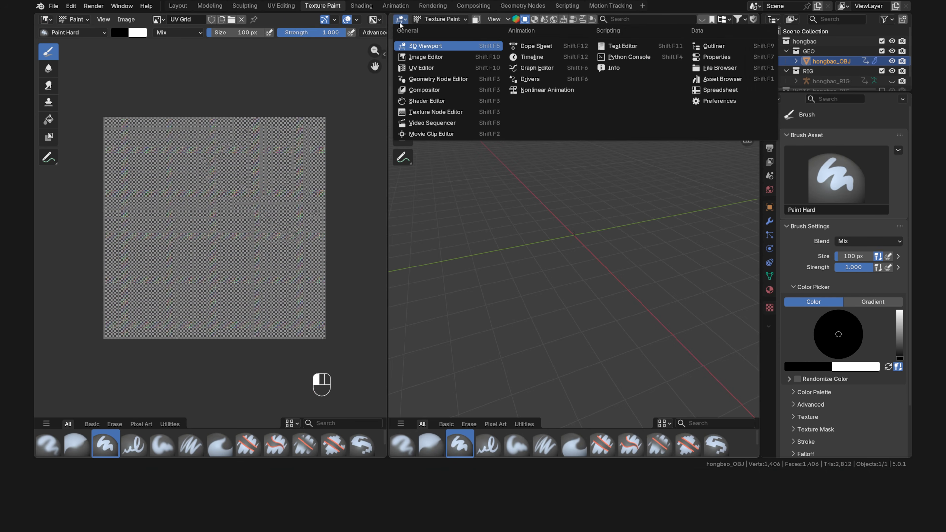
click(400, 22)
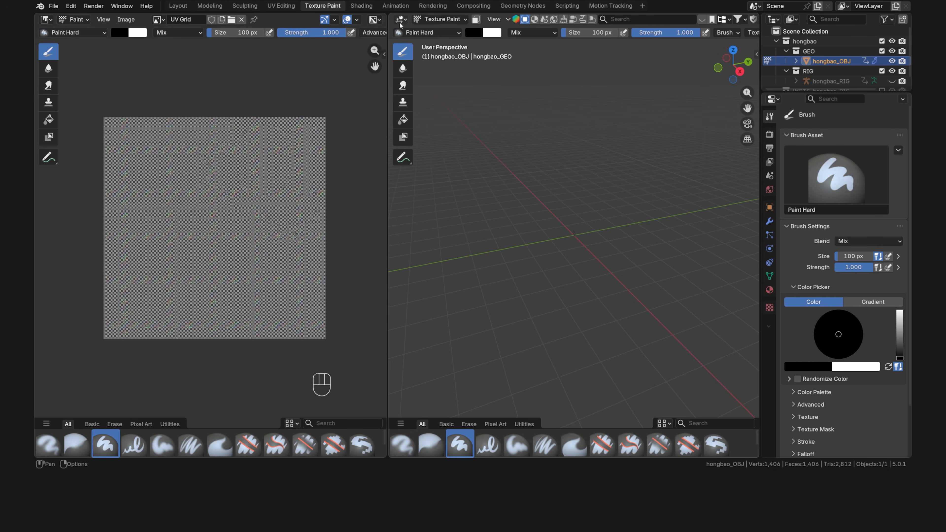
click(83, 21)
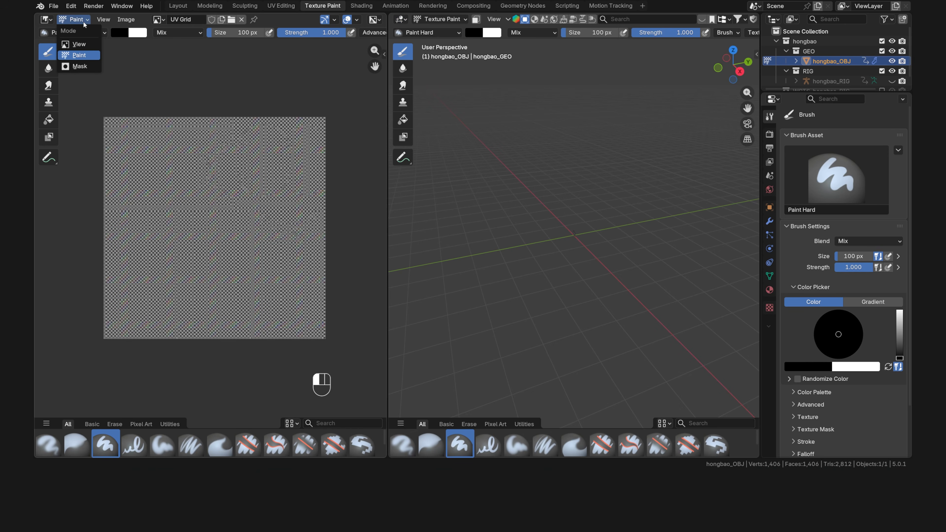
click(91, 48)
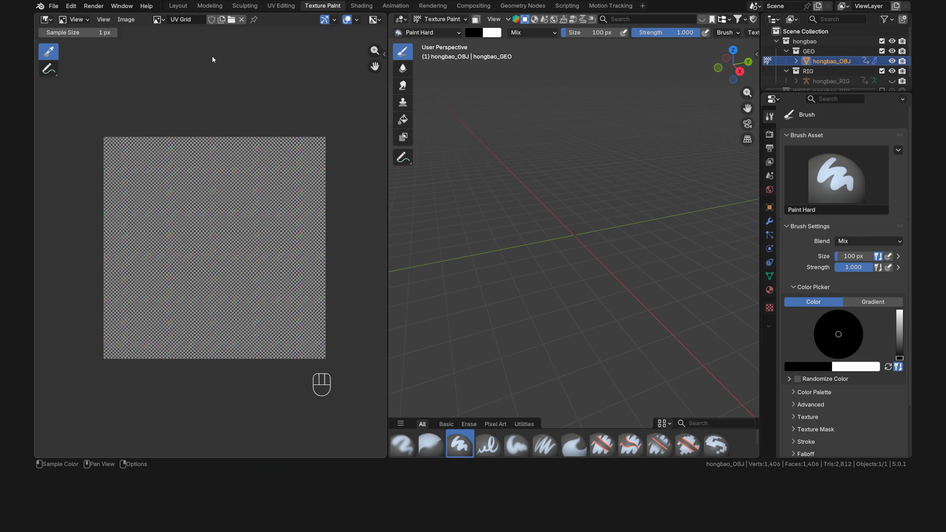
Put the 3D viewport in Object Mode and frame the envelope facing the front.
click(457, 21)
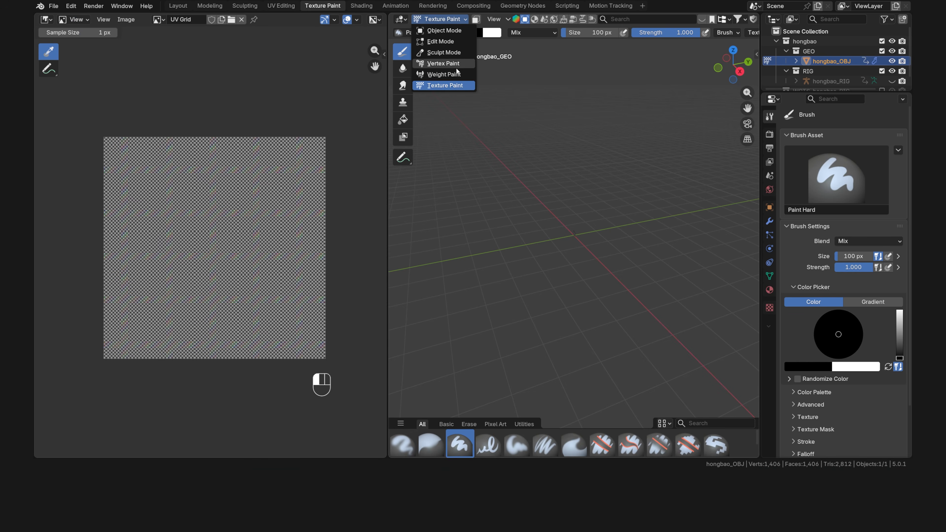
click(459, 31)
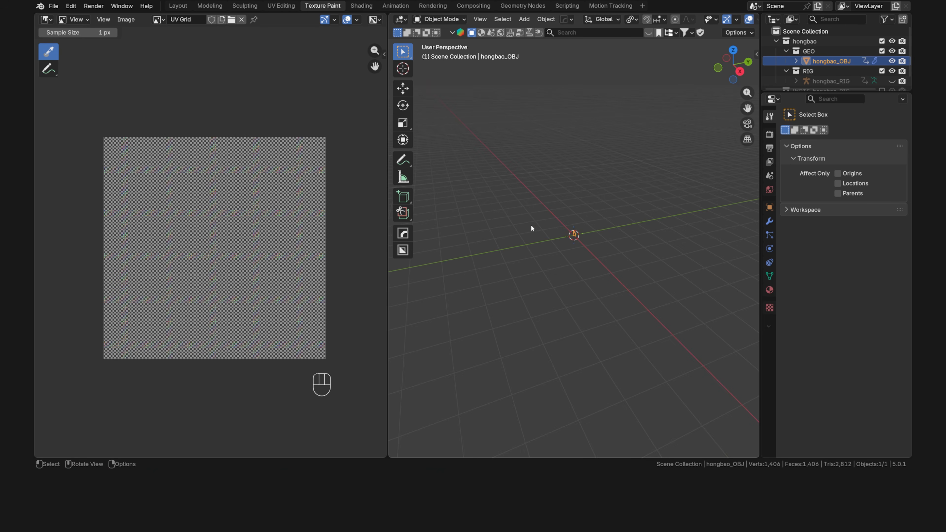
key(KP_Decimal)
middle_drag(531, 224, 614, 205)
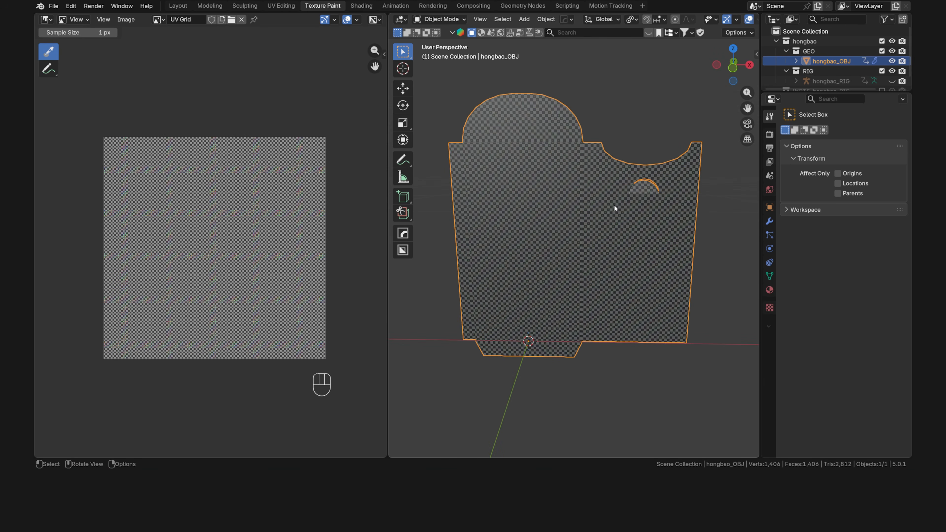
Search the extensions in Preferences for Ucupaint, then save and close the preferences.
click(71, 6)
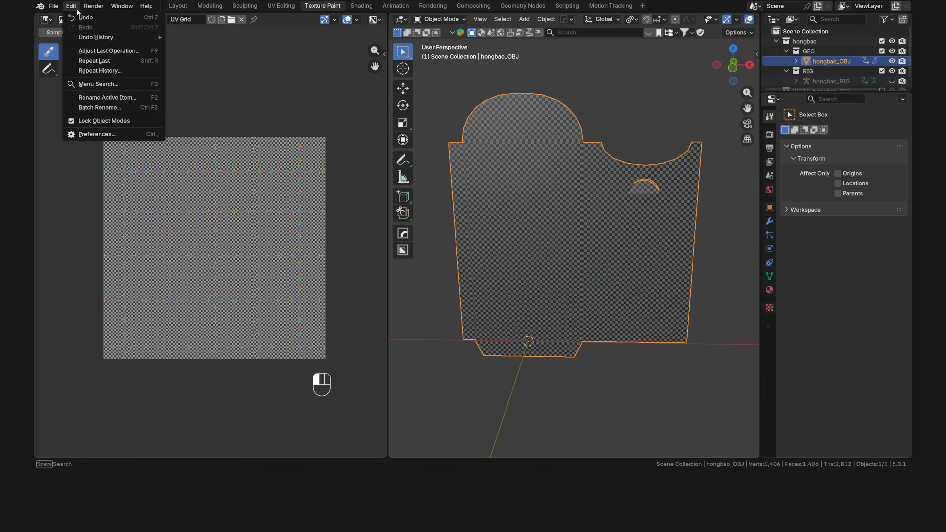
click(116, 134)
click(140, 129)
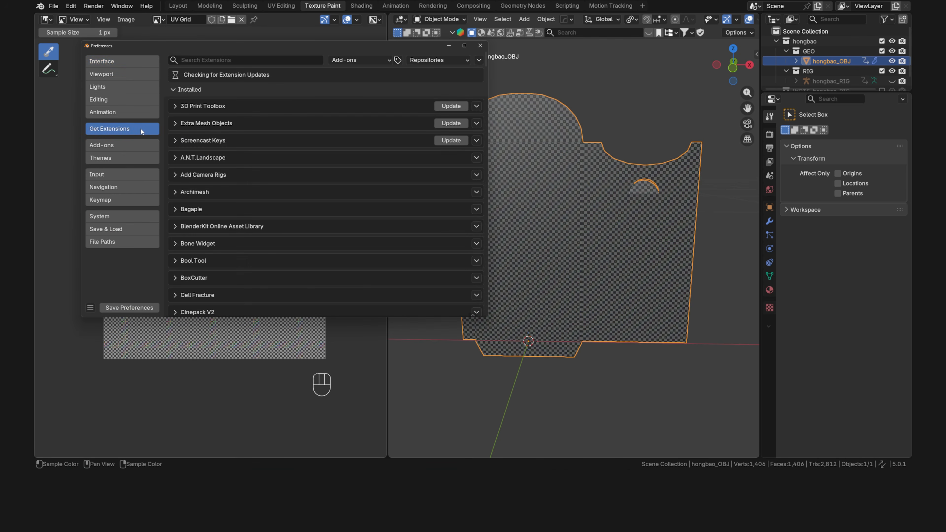
click(234, 61)
text(Ucupaint)
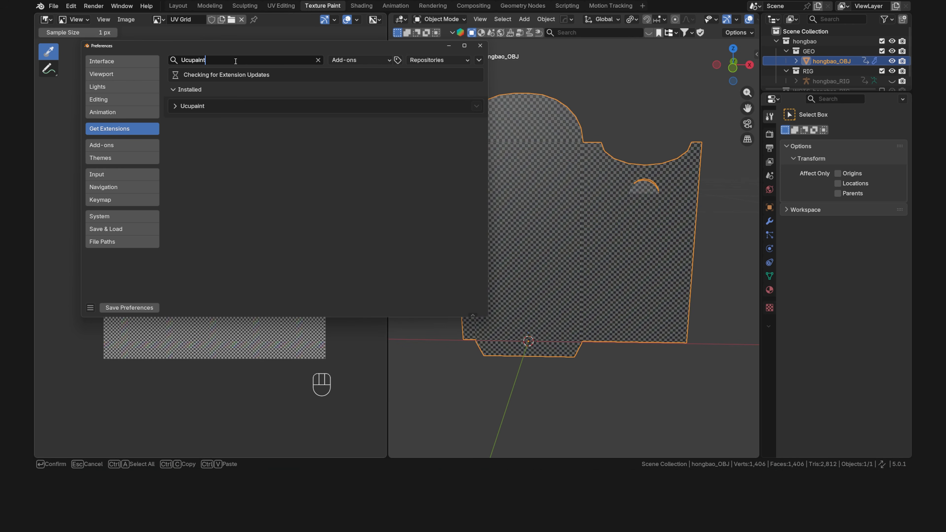
key(Return)
click(153, 307)
click(480, 45)
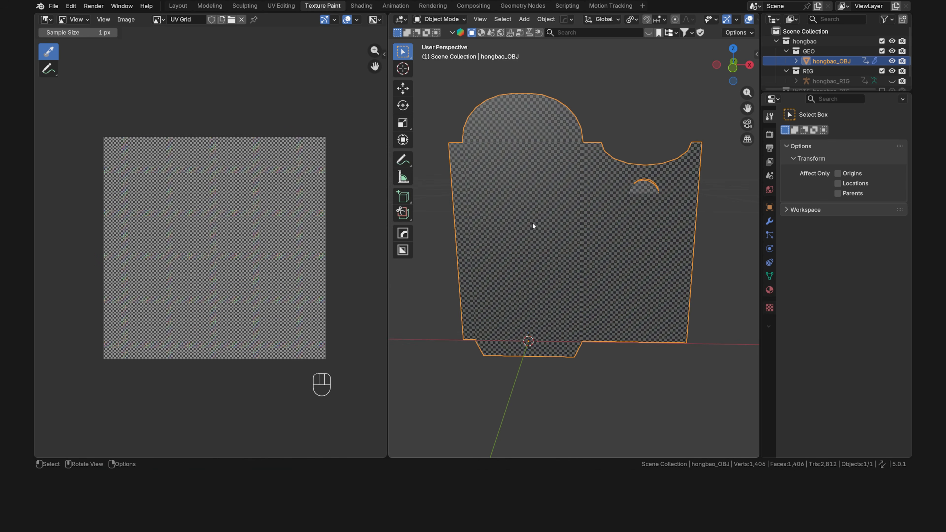
Show the Ucupaint settings in the 3D viewport and rename the envelope's existing material to UV Grid.
key(n)
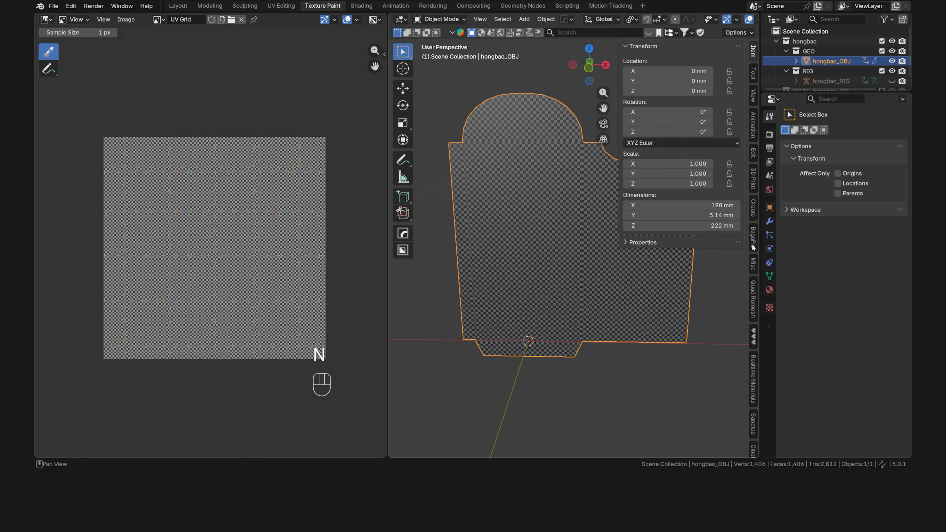
scroll(752, 247, down, 10)
click(754, 355)
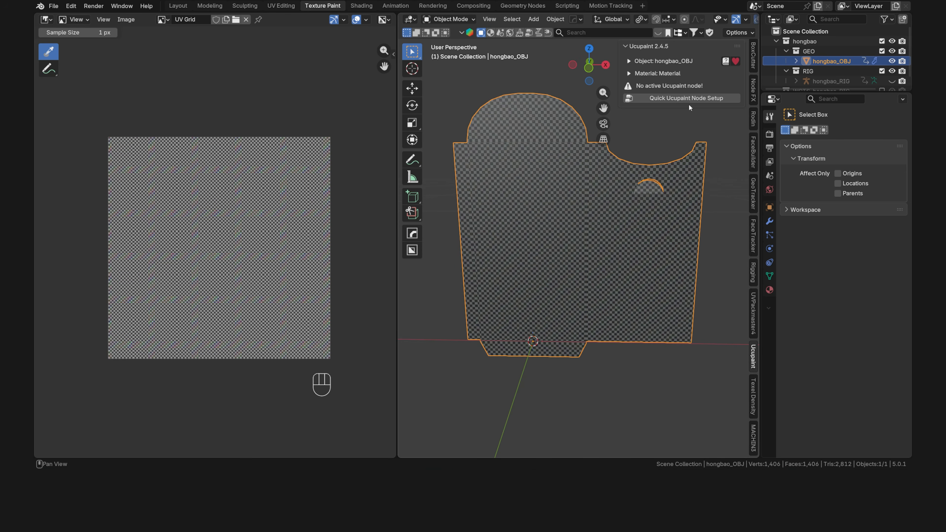
click(629, 74)
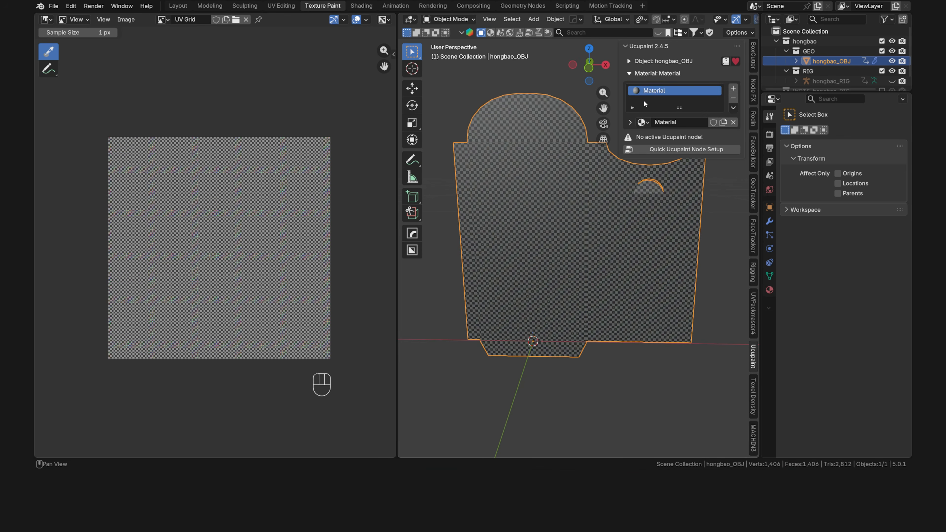
double_click(655, 91)
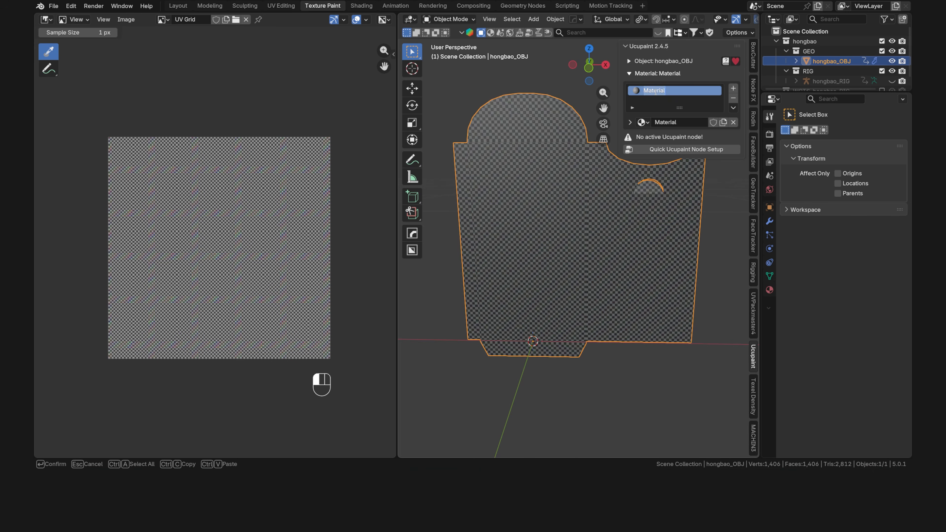
text(UV Grid)
key(Return)
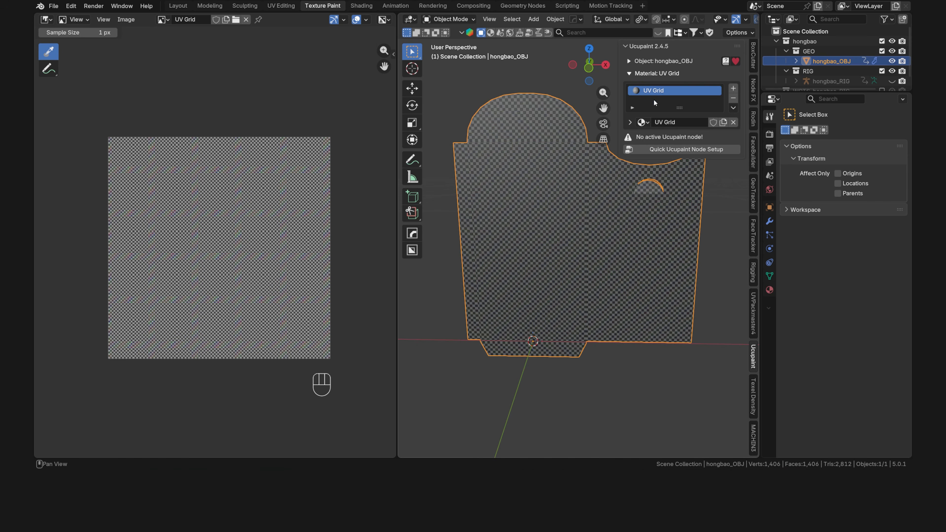
Add a second material slot with a new material named hongbao_embossed_paper.
click(733, 91)
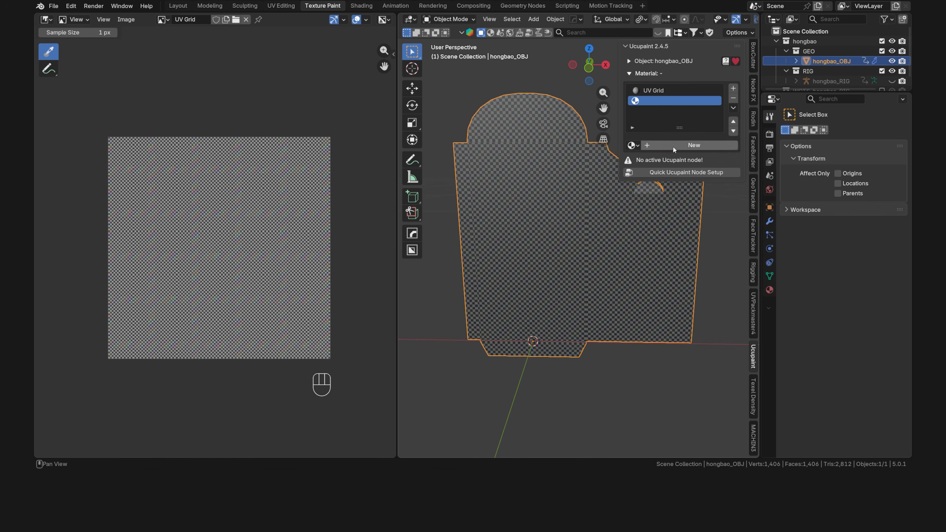
click(673, 145)
double_click(673, 145)
text(hon)
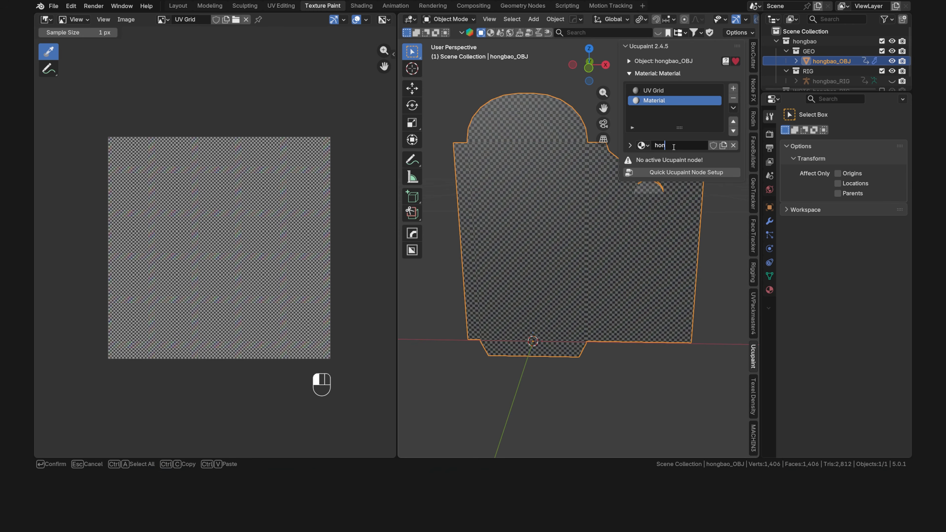
text(gbao_embossed_paper)
key(Return)
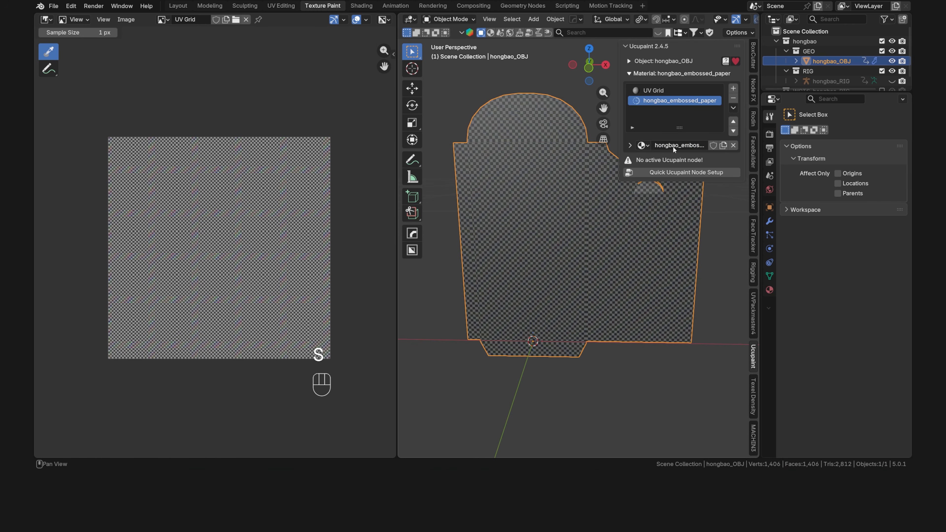
Run Quick Ucupaint Node Setup on hongbao_embossed_paper with type Principled, Color, Metallic, Roughness and Normal channels, linear color blending and material view.
click(673, 175)
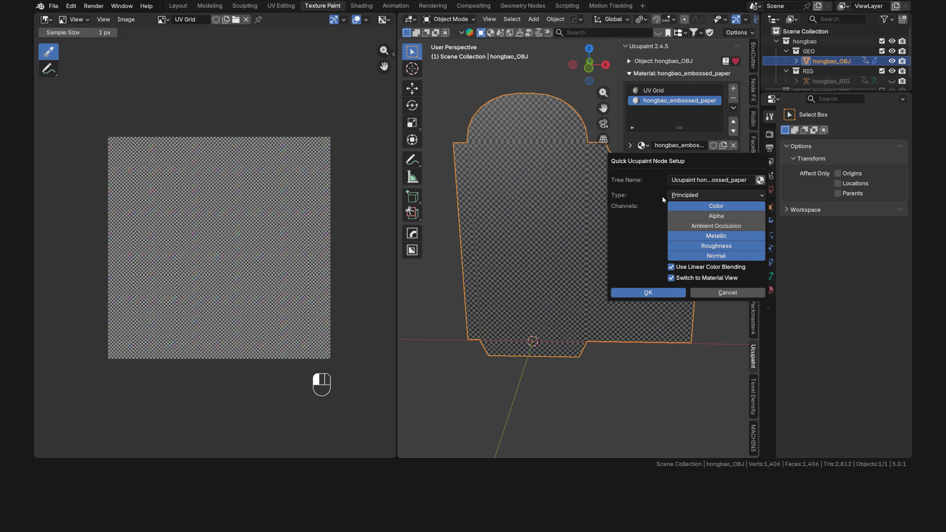
click(704, 195)
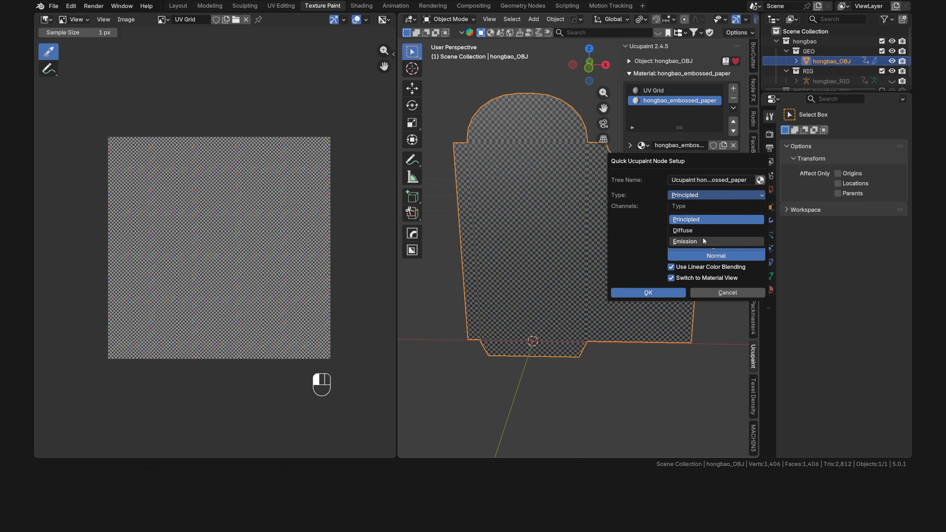
click(703, 220)
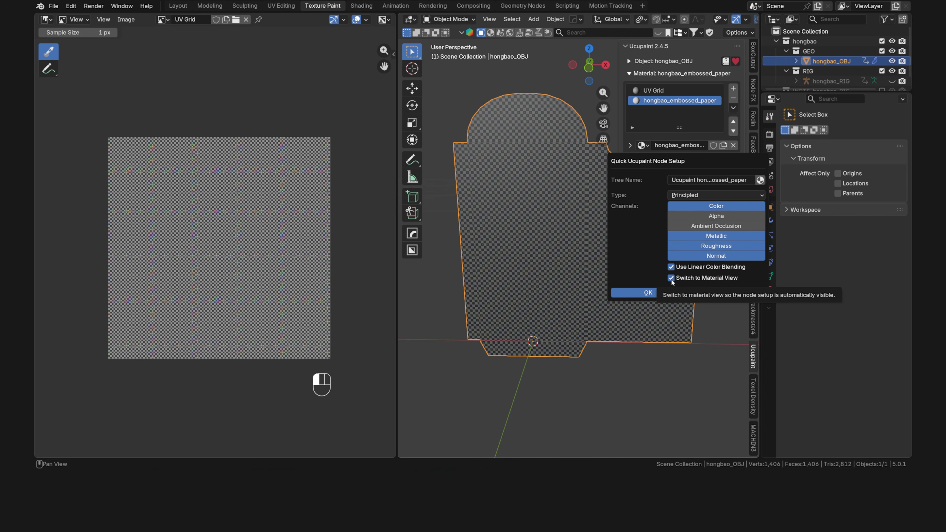
click(648, 293)
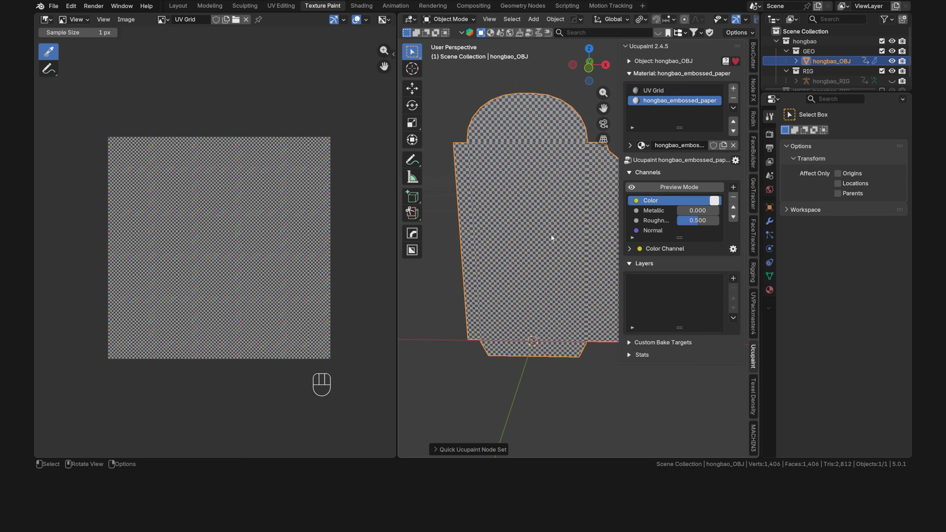
Assign the hongbao_embossed_paper material to all faces of the envelope in Edit Mode, and return to Object Mode.
key(Tab)
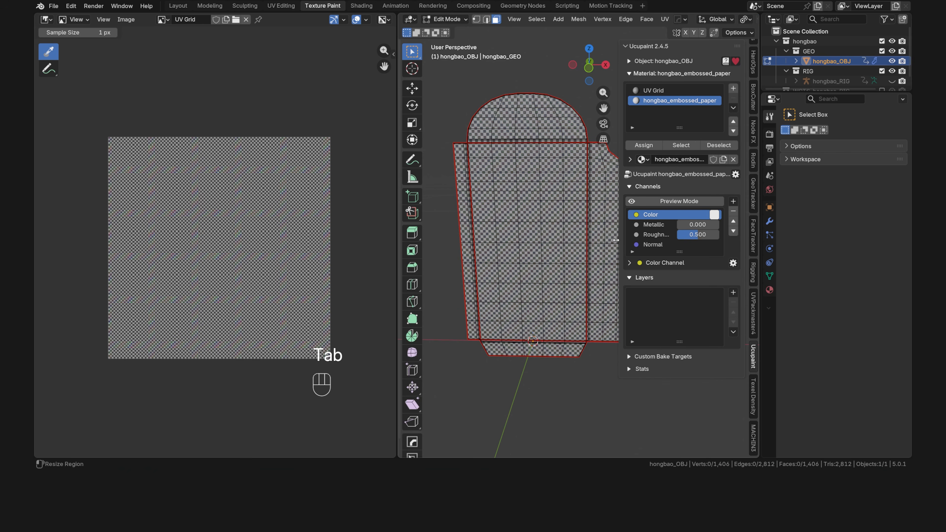
key(a)
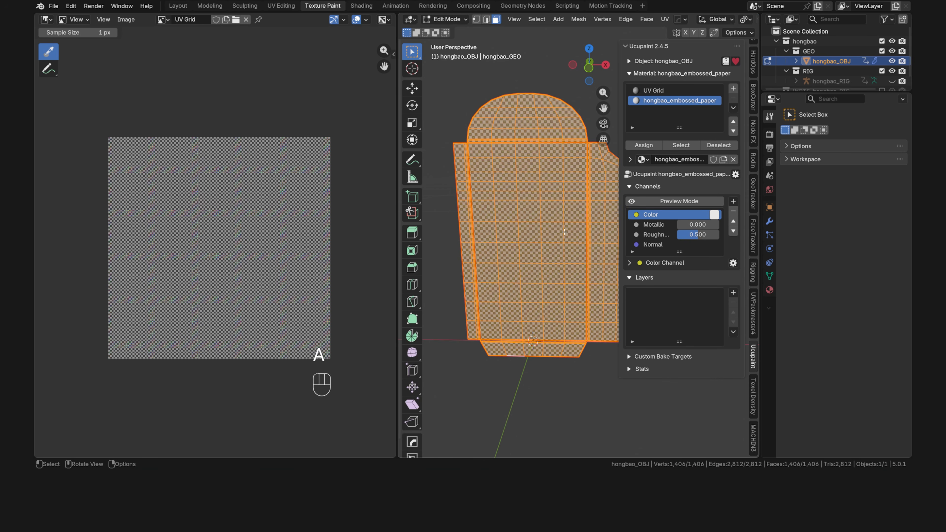
click(641, 148)
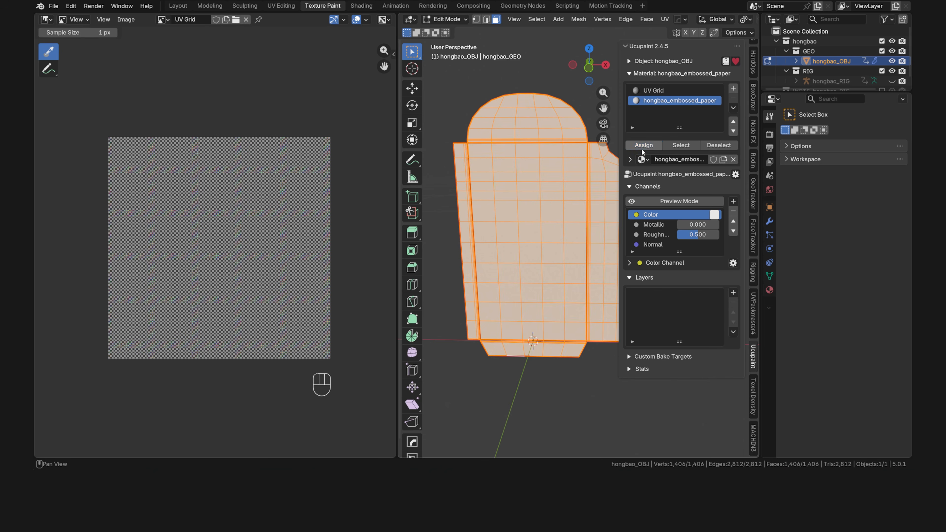
key(Tab)
click(549, 148)
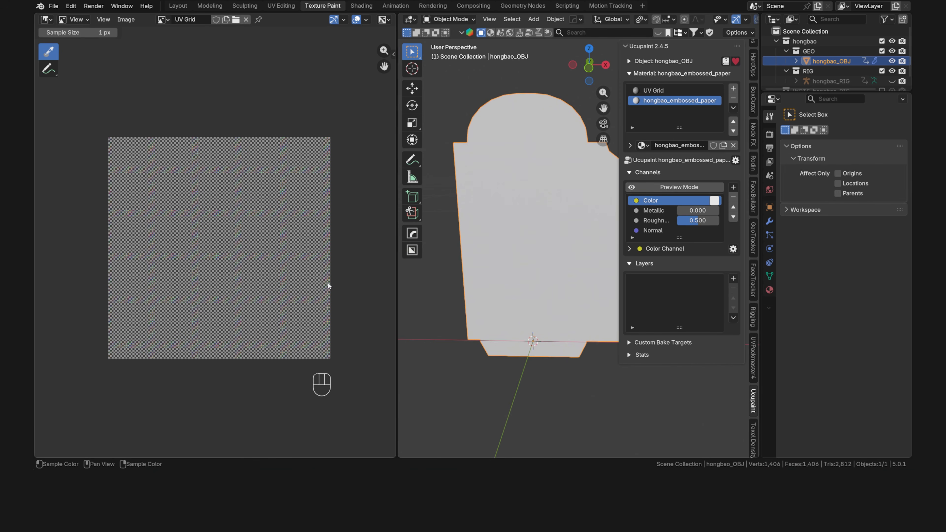
Split the image editor horizontally and turn the lower area into a Shader Editor with its sidebar hidden.
right_click(84, 459)
click(84, 459)
click(143, 297)
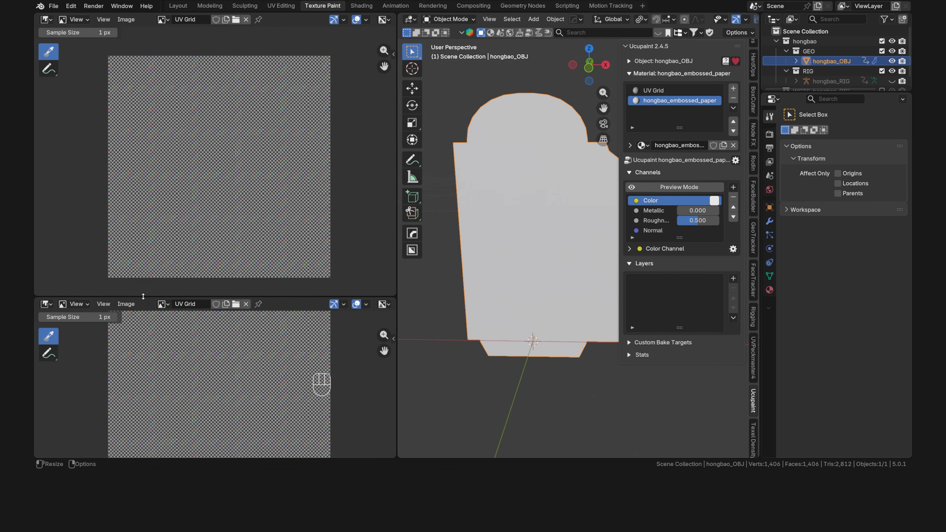
click(52, 307)
click(96, 385)
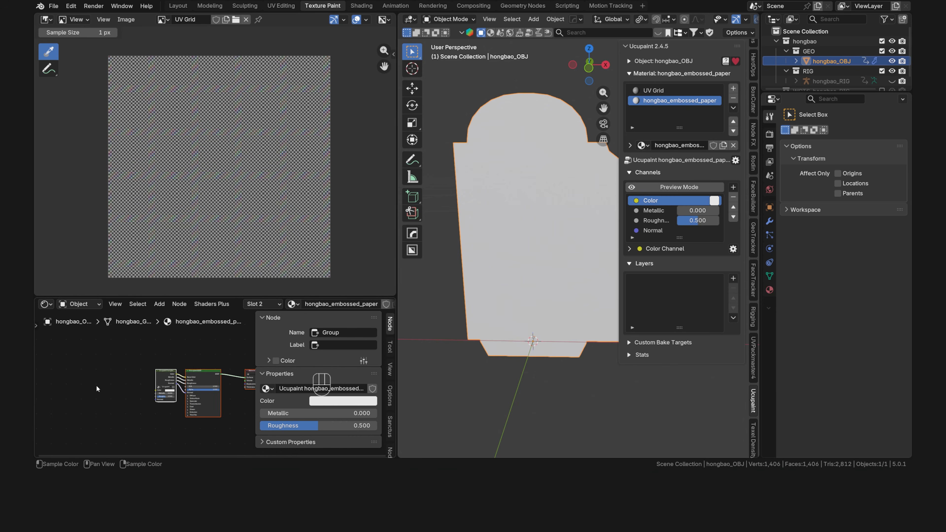
key(n)
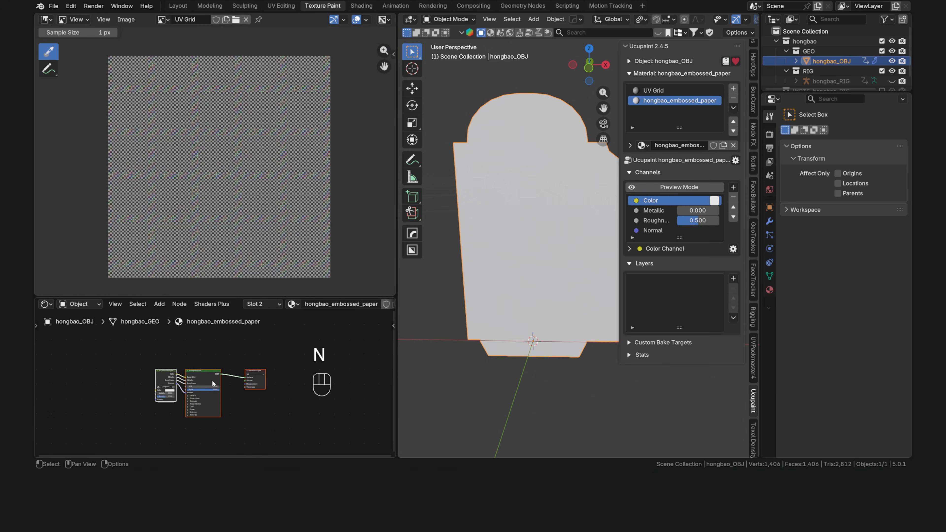
Examine the Ucupaint group node's connections to the Principled BSDF and the nodes inside the group, then exit the group.
scroll(212, 384, up, 4)
shift+middle_drag(164, 389, 247, 376)
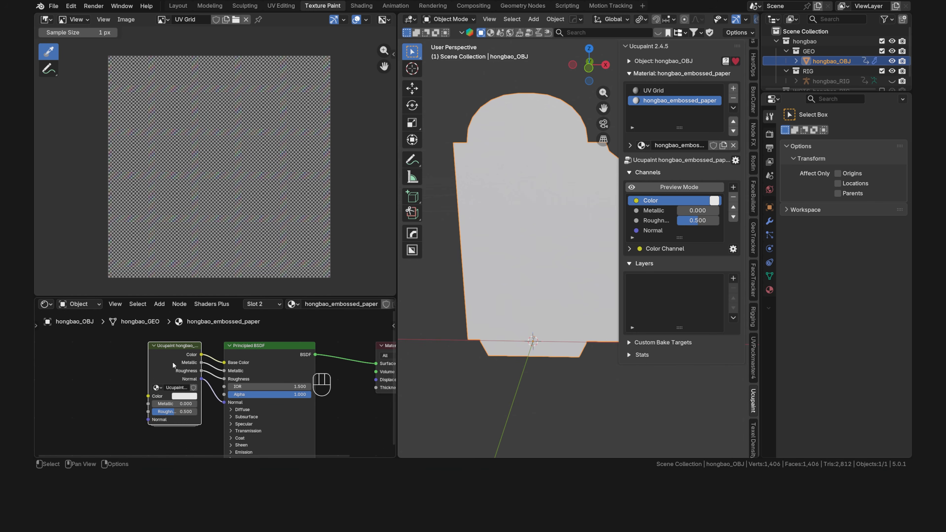
key(Tab)
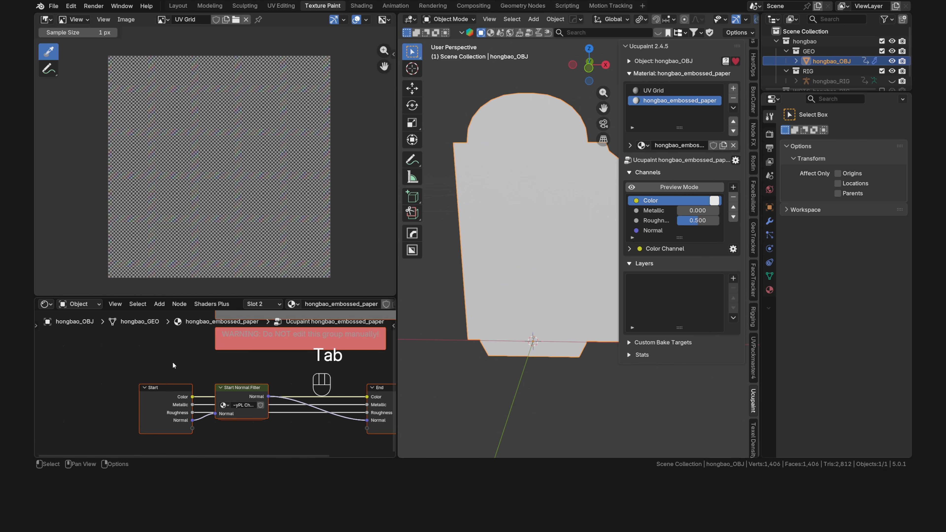
scroll(172, 365, down, 4)
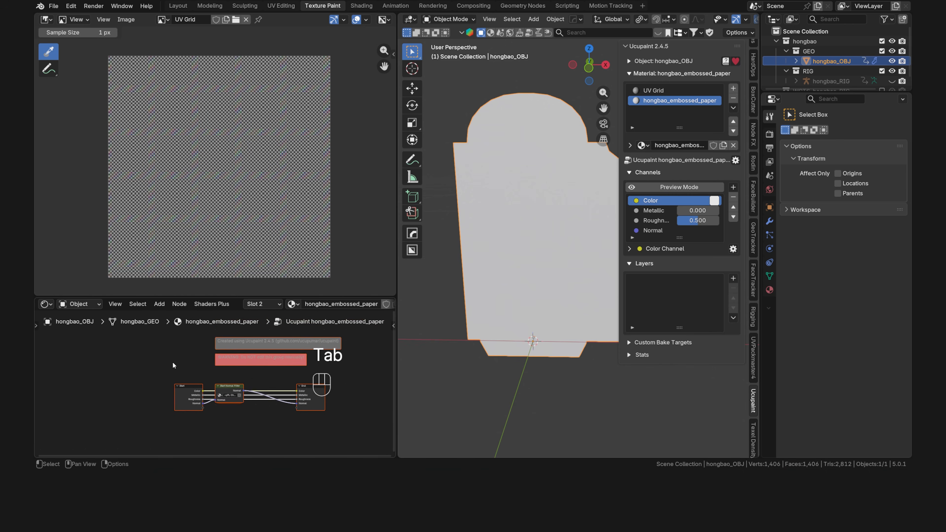
scroll(172, 365, up, 2)
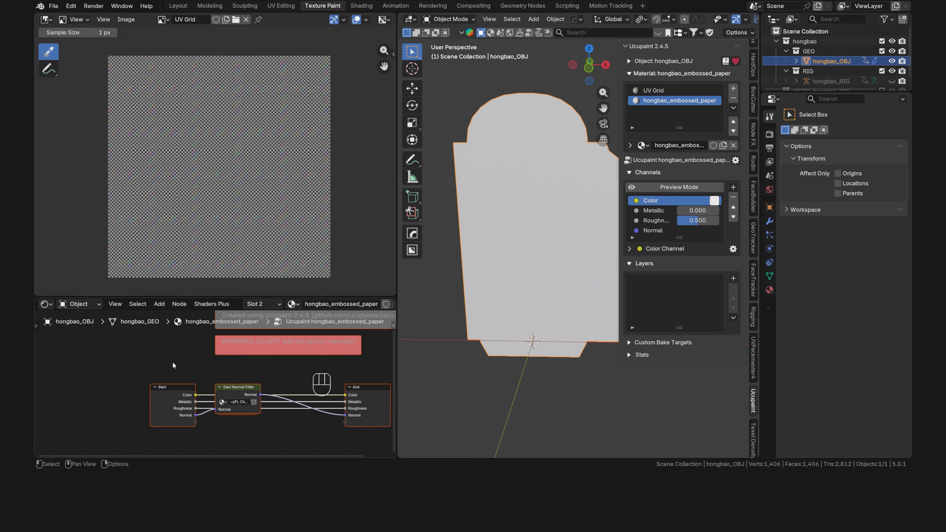
key(Tab)
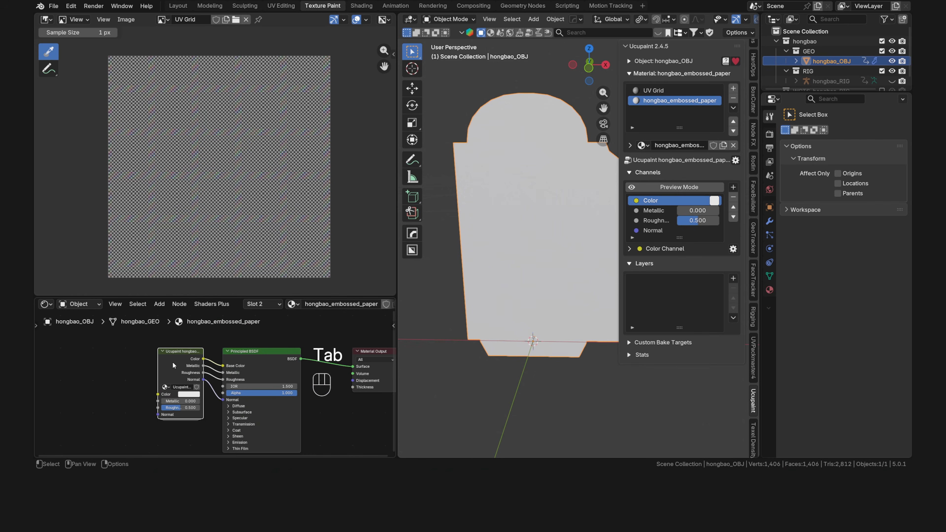
scroll(173, 366, down, 2)
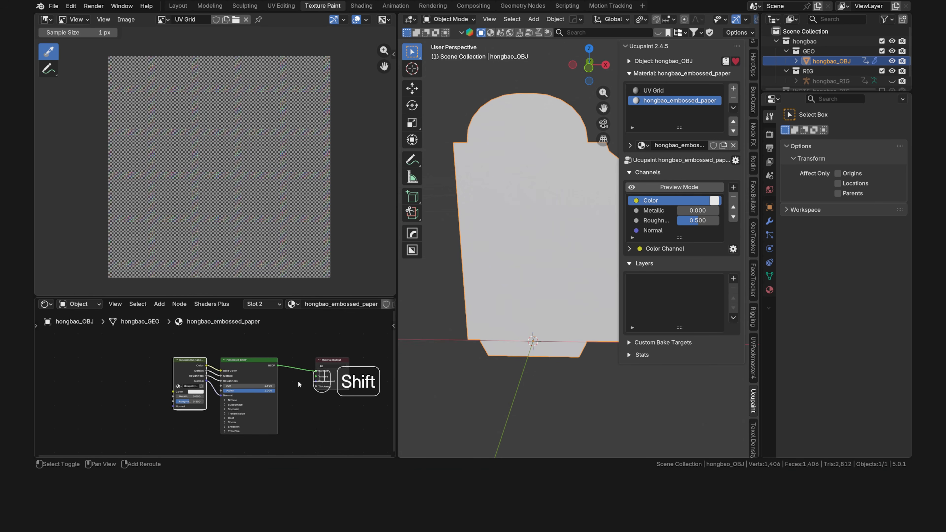
shift+middle_drag(297, 380, 252, 372)
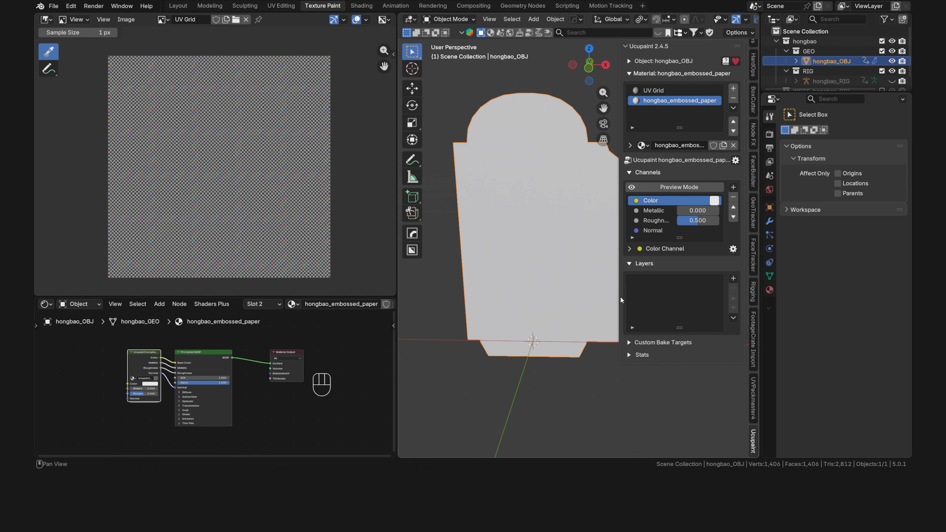
Collapse and re-expand the Ucupaint channel list, and make the Color channel active.
click(651, 173)
click(651, 172)
click(675, 201)
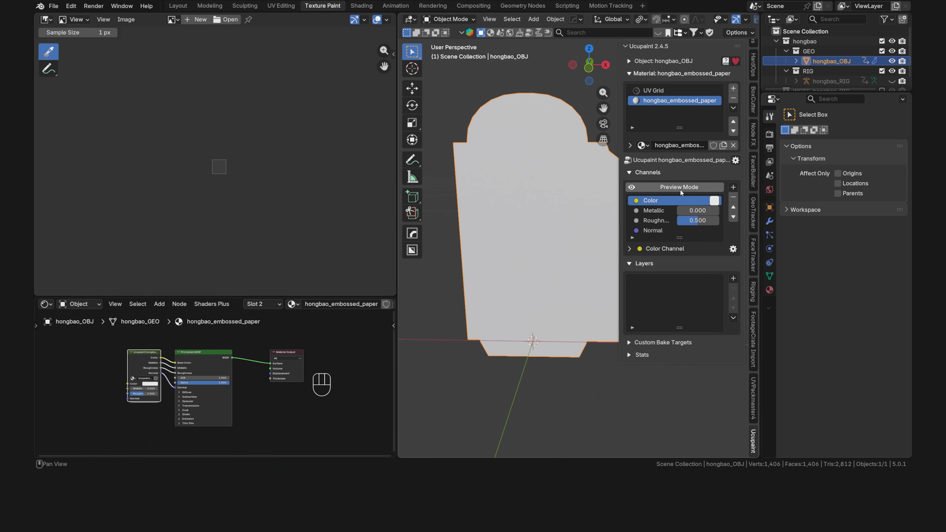
Preview the Metallic, Roughness and Normal channels of the hongbao_embossed_paper material in turn, and leave channel preview.
click(680, 188)
click(668, 210)
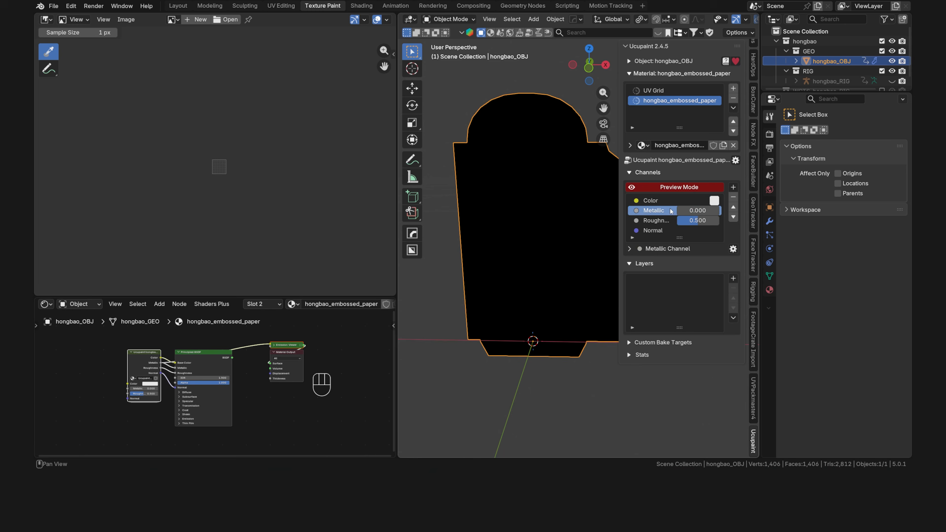
click(670, 220)
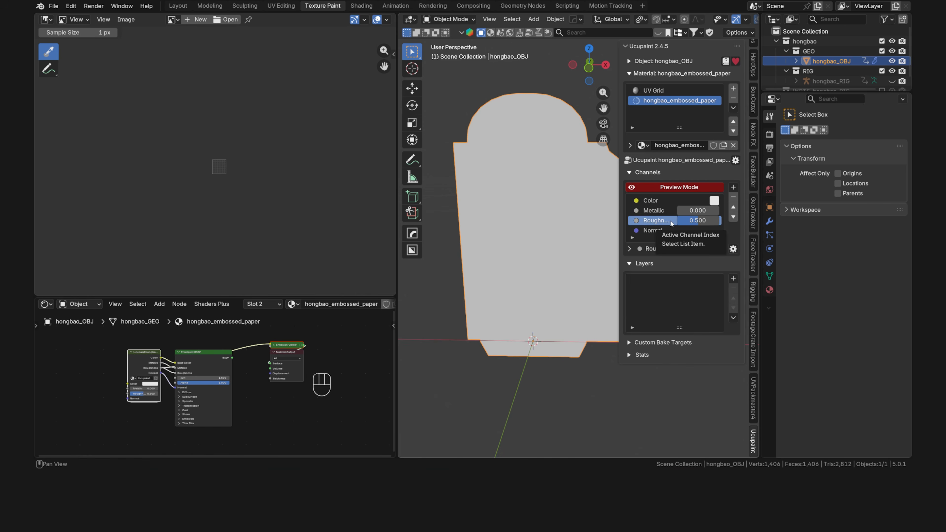
click(669, 230)
click(671, 187)
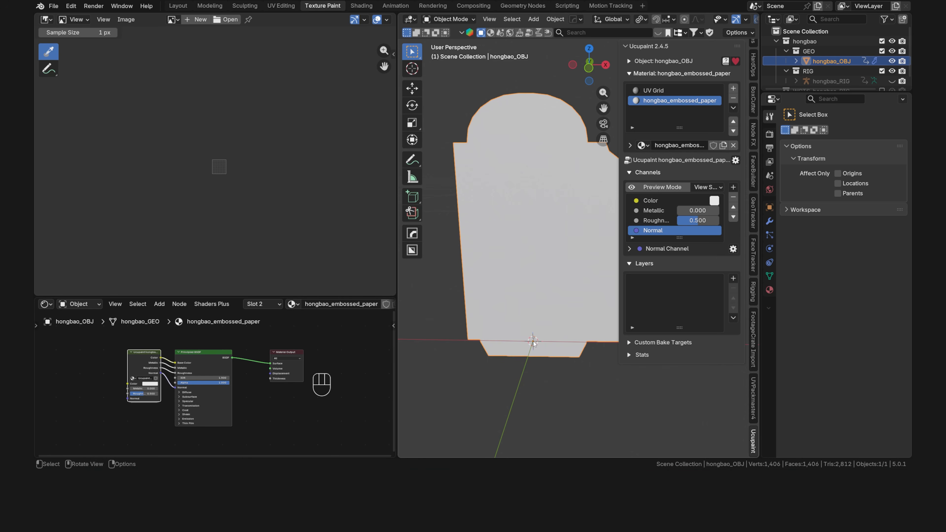
Add a new 4096-resolution image layer named "Image Layer" on the Color channel.
click(732, 279)
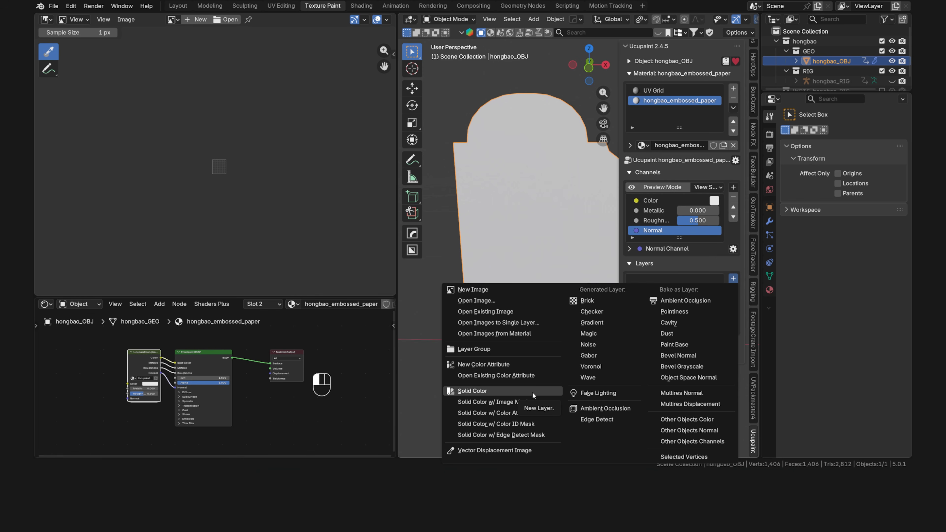
click(521, 291)
click(602, 331)
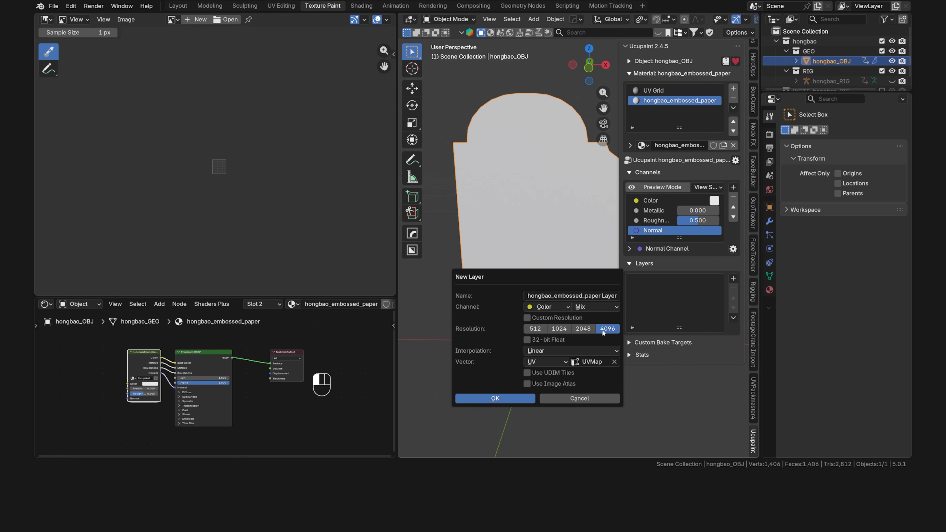
click(558, 297)
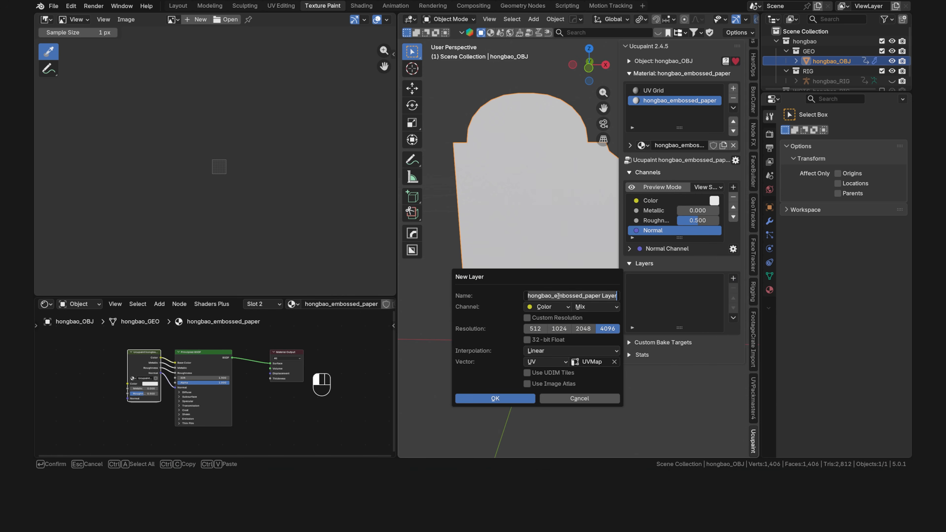
text(Image Layer)
key(Return)
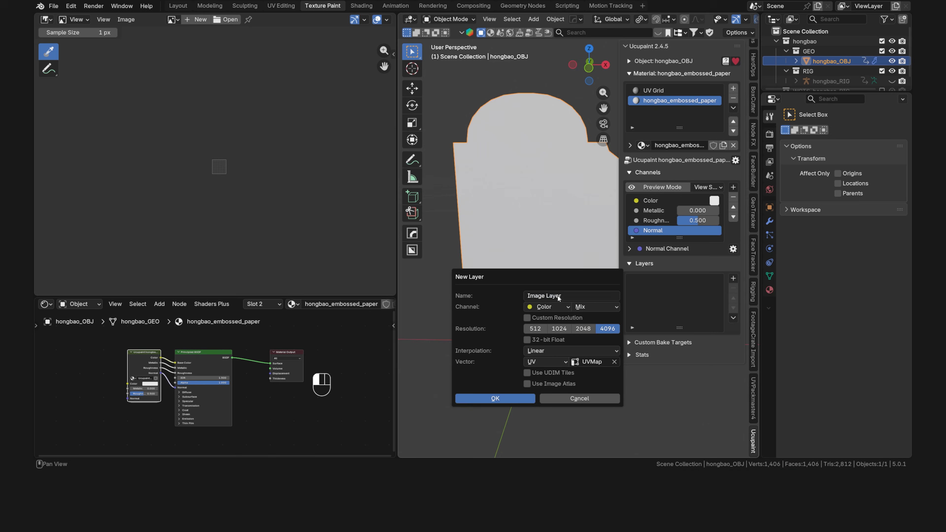
click(504, 398)
Add a white Solid Color layer on the Color channel above the image layer, without a mask.
click(733, 278)
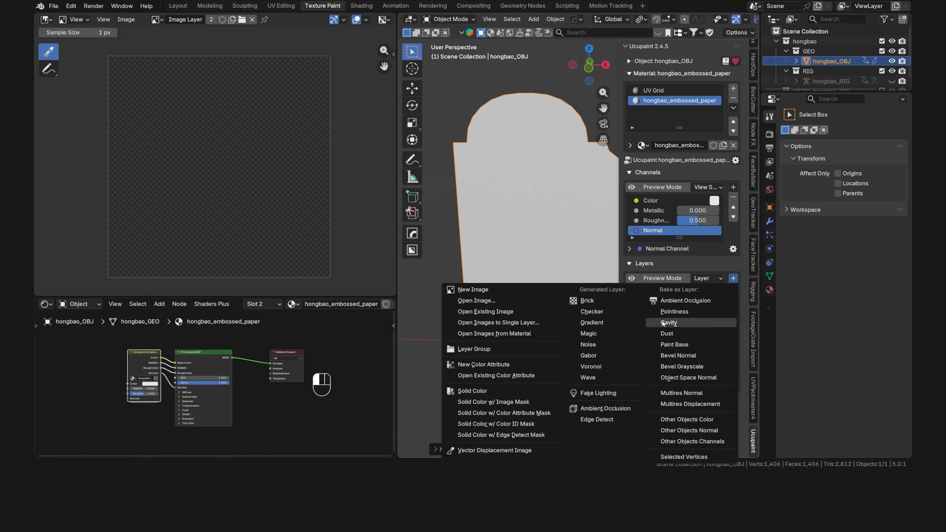
click(511, 390)
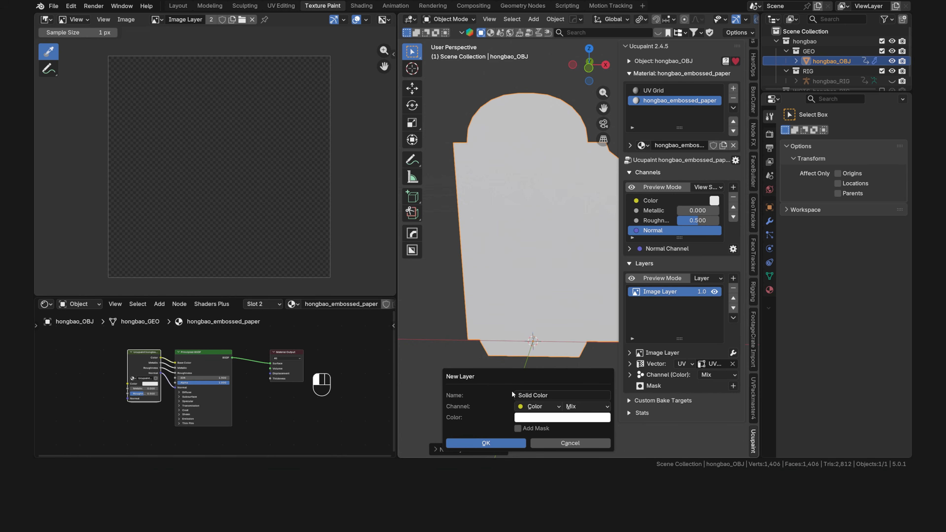
click(507, 441)
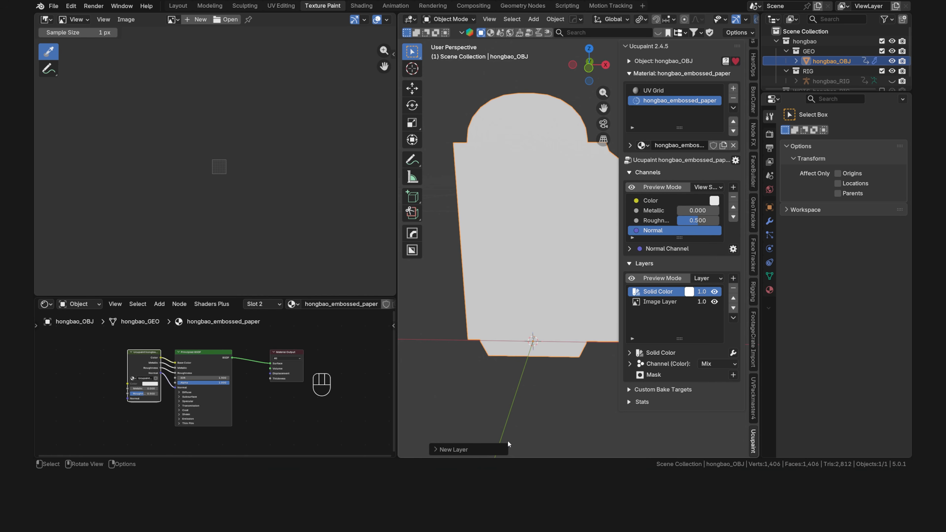
Make Image Layer active and find its texture among the images available in the image editor.
click(660, 303)
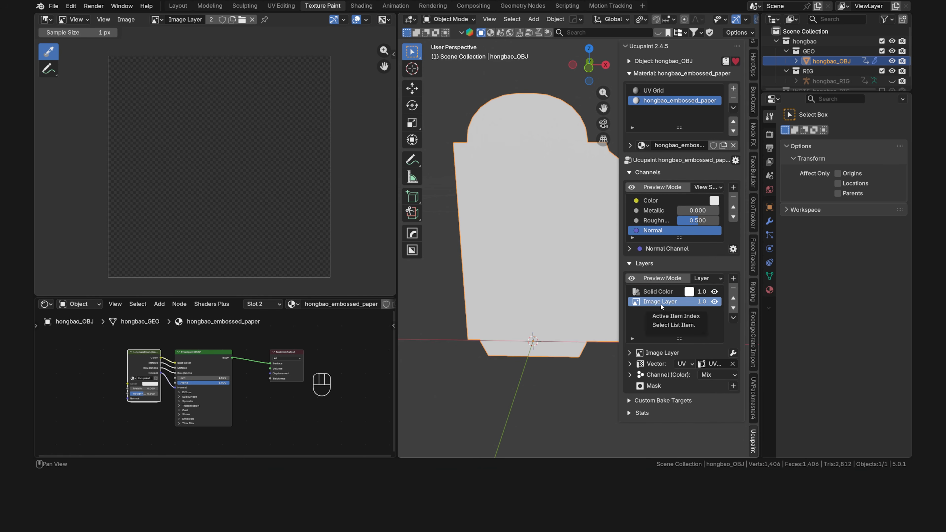
click(157, 20)
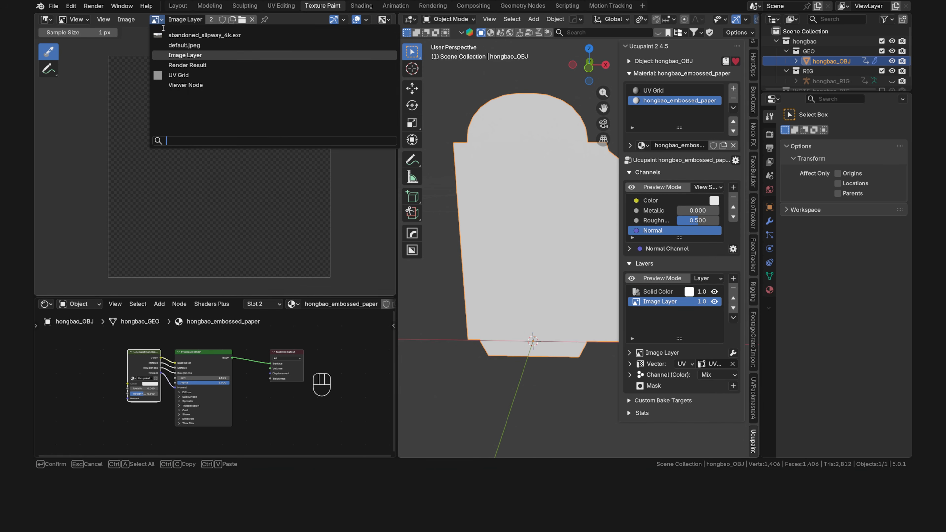
click(189, 57)
Hide the Solid Color layer and make Image Layer the active layer.
click(658, 292)
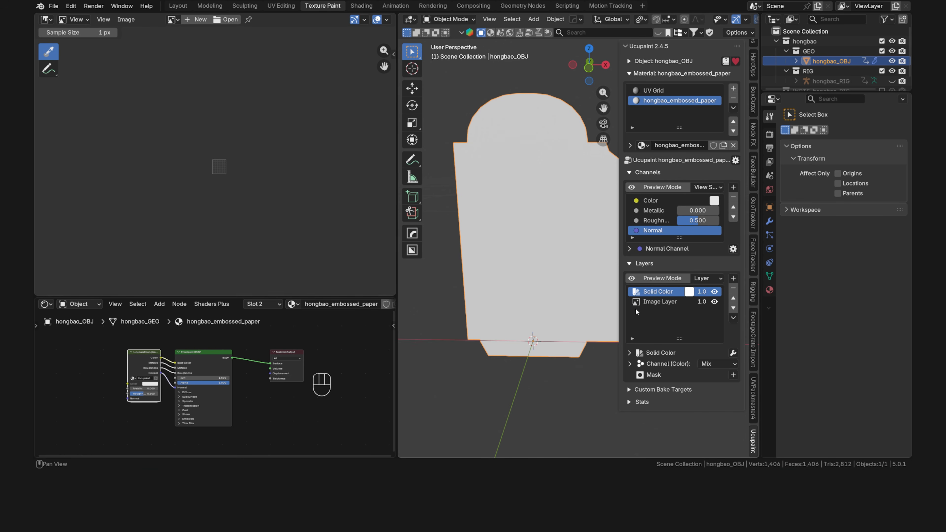
click(714, 292)
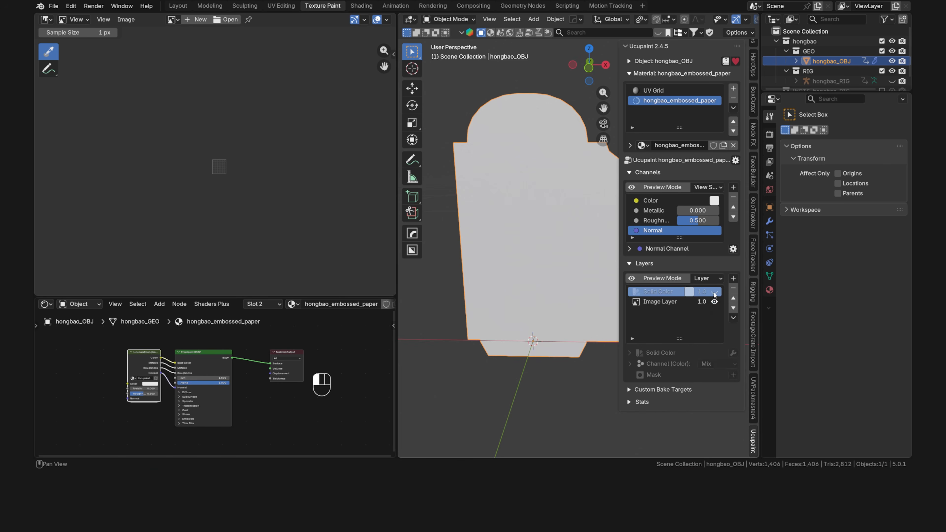
click(680, 302)
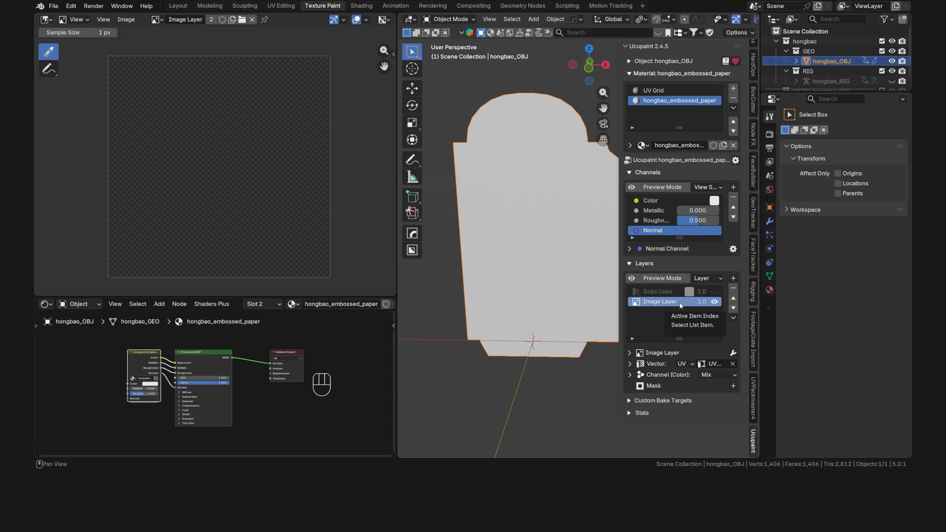
Widen the 3D viewport and show the envelope in front orthographic view.
drag(398, 257, 281, 254)
key(grave)
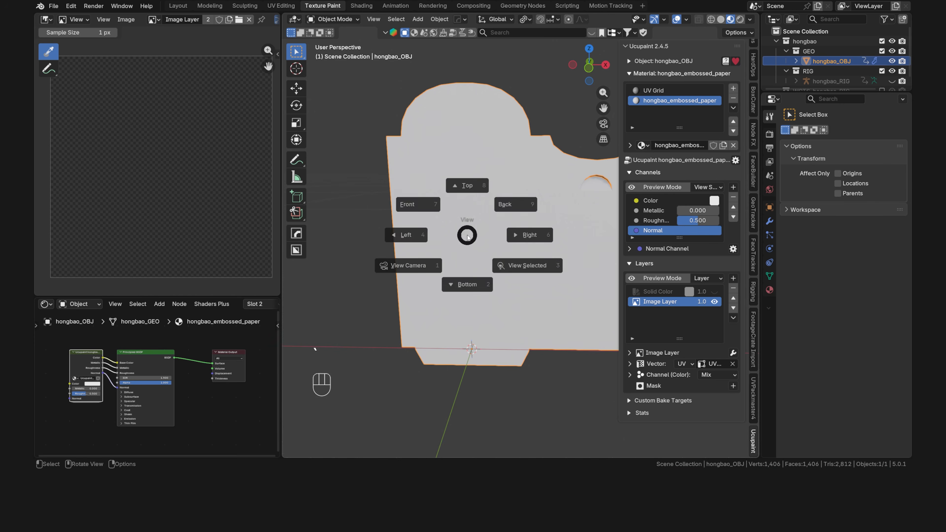
click(429, 209)
key(KP_5)
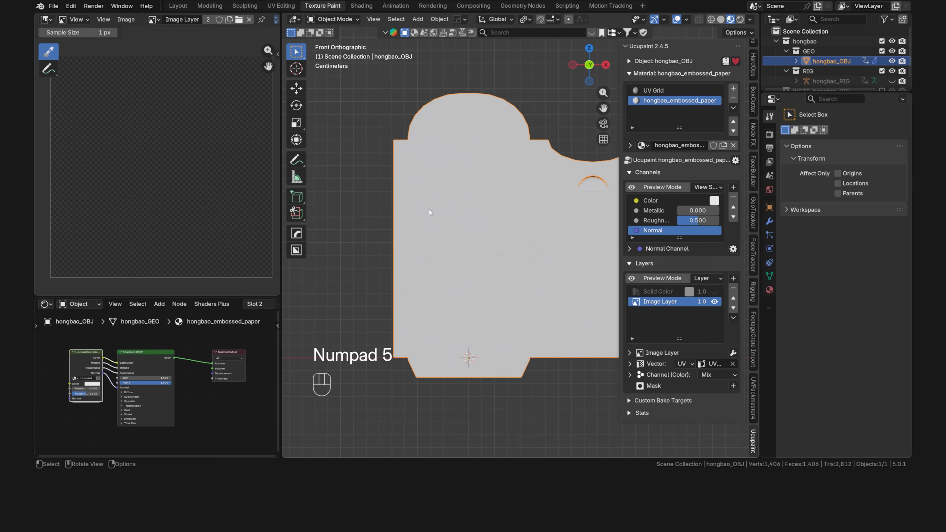
Switch the envelope object from Object Mode to Texture Paint mode.
key(Tab)
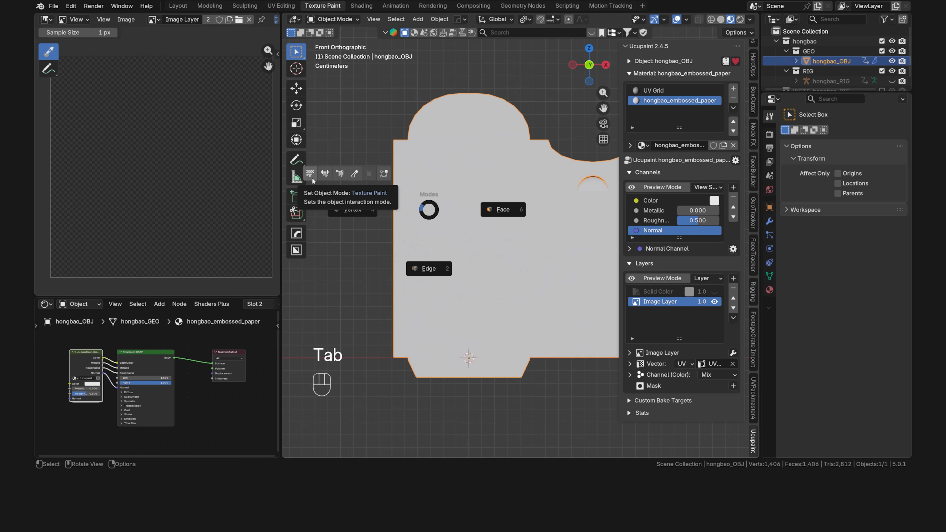
key(Escape)
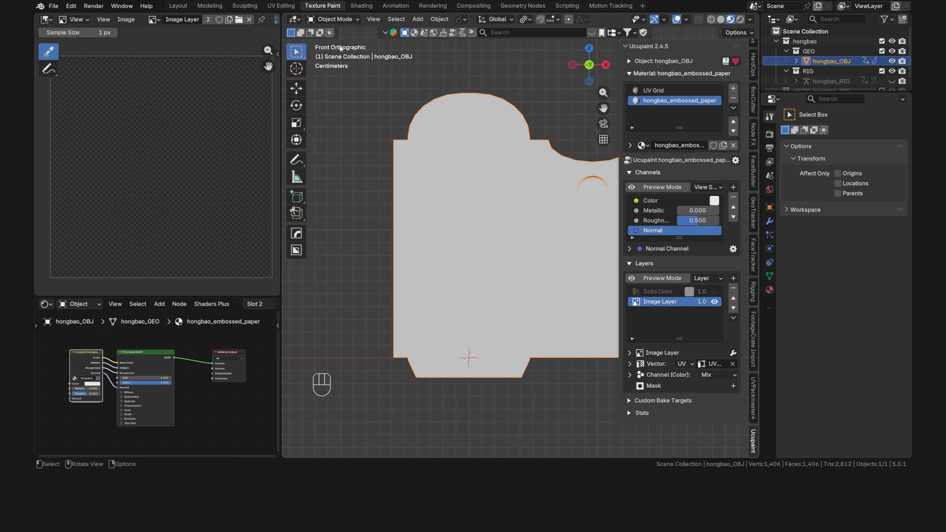
click(346, 20)
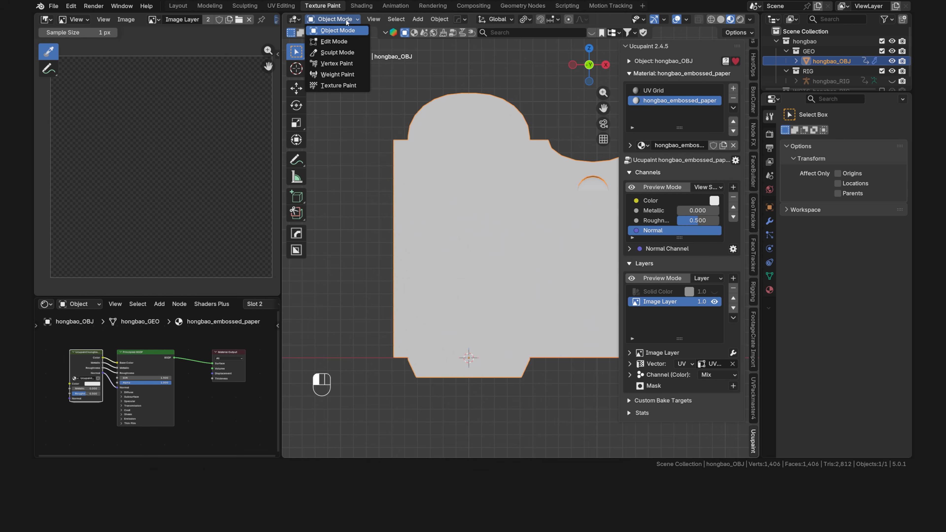
click(363, 85)
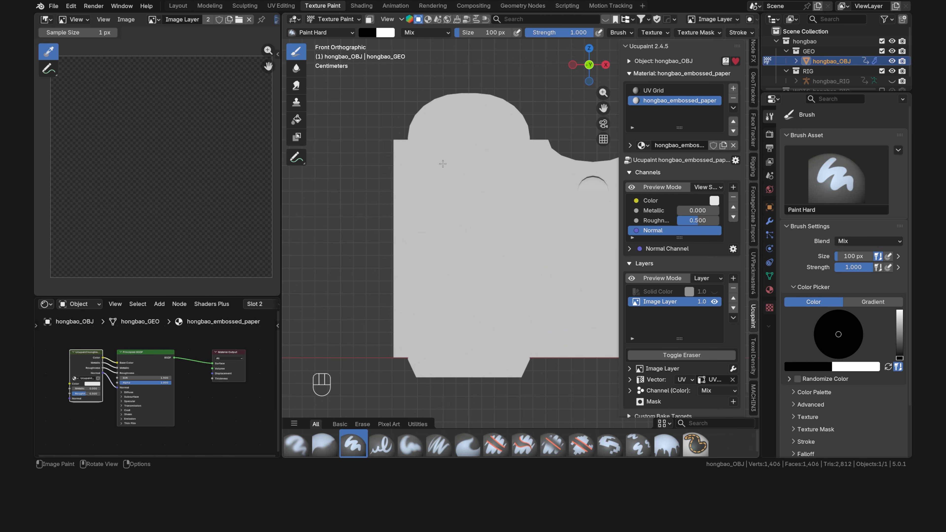
Paint a black and a white test stroke on the envelope's front panel, swapping the two brush colors.
mouse_move(442, 164)
mouse_down()
mouse_move(452, 186)
mouse_move(439, 222)
mouse_move(488, 283)
mouse_move(478, 310)
mouse_up()
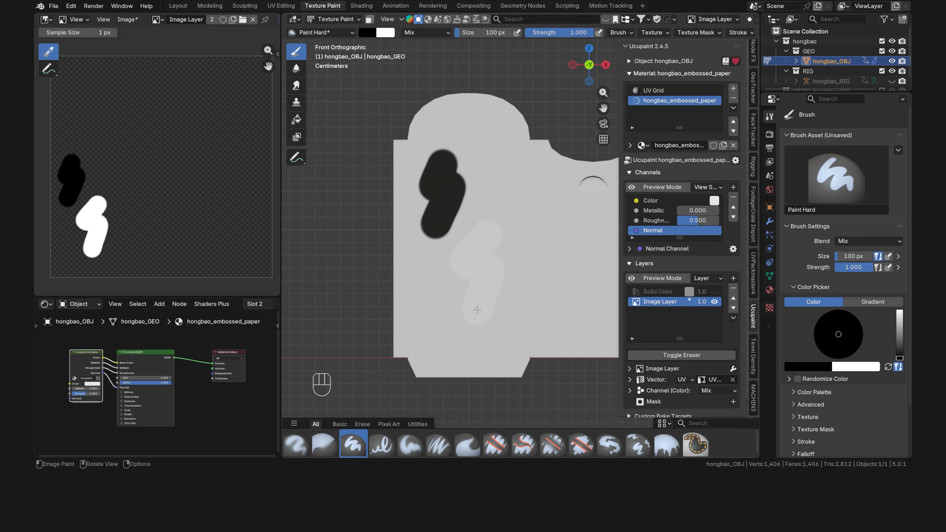
key(x)
key(x)
key(x)
key(x)
Set the brush size to 28 px and try adjusting the brush strength.
key(f)
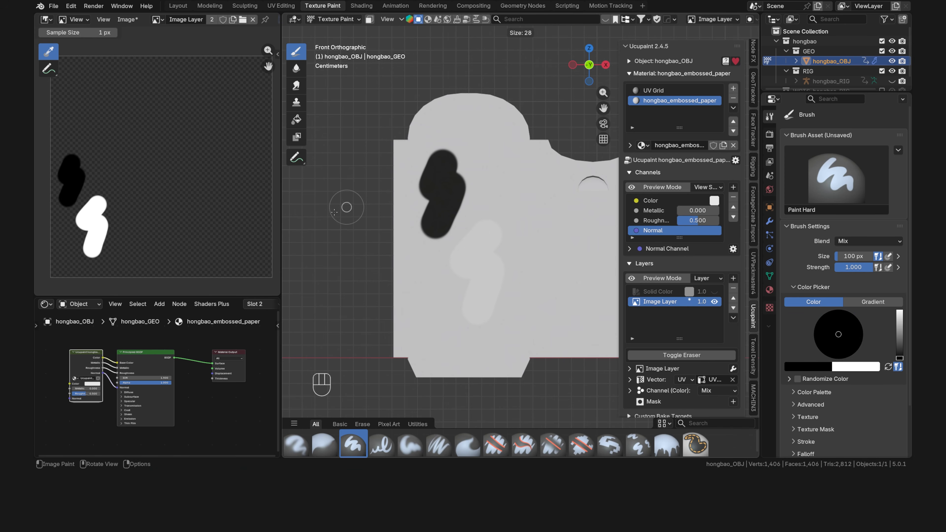
click(345, 208)
key(shift+f)
key(shift+f)
key(shift+f)
key(shift+f)
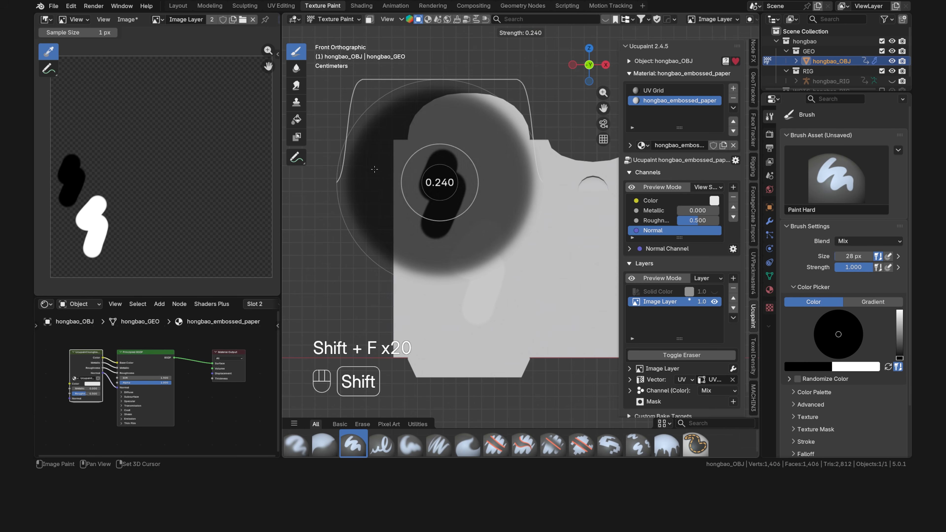
click(477, 182)
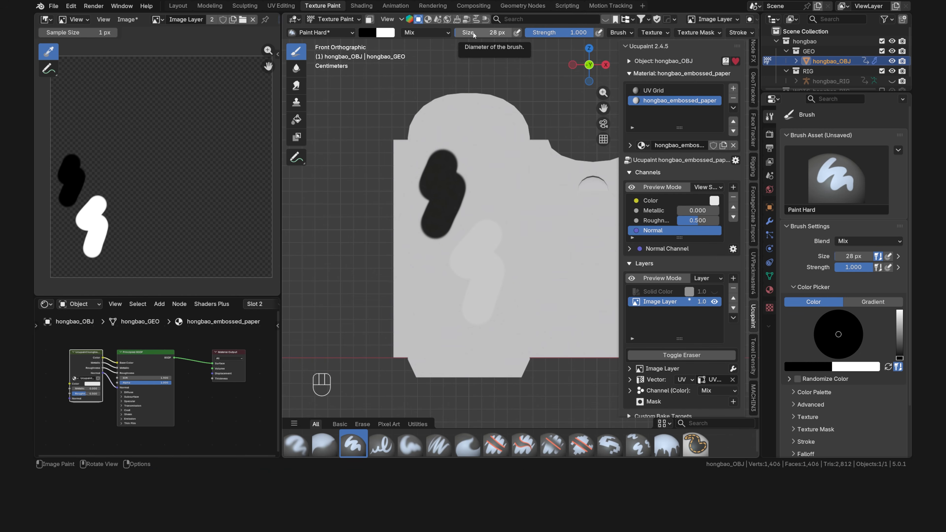
Undo the black and white test strokes on the front panel.
key(ctrl+z)
key(ctrl+z)
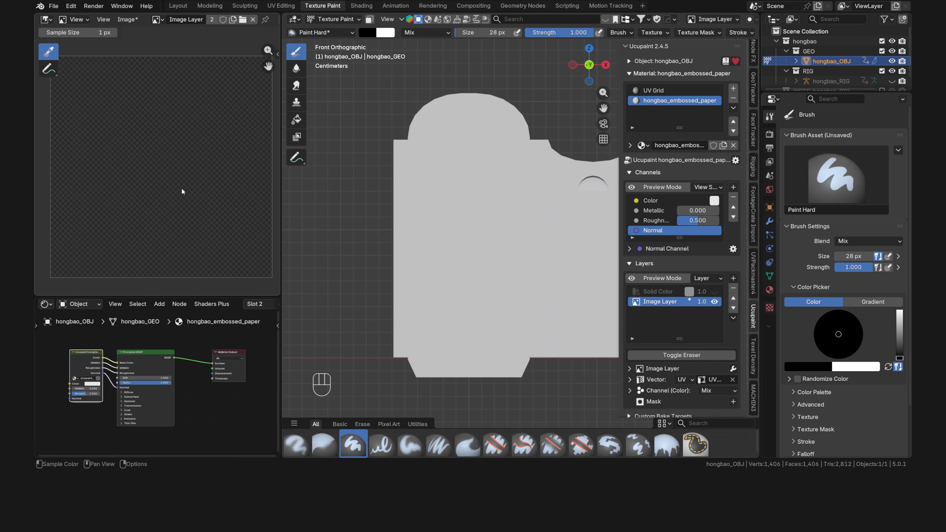
click(713, 202)
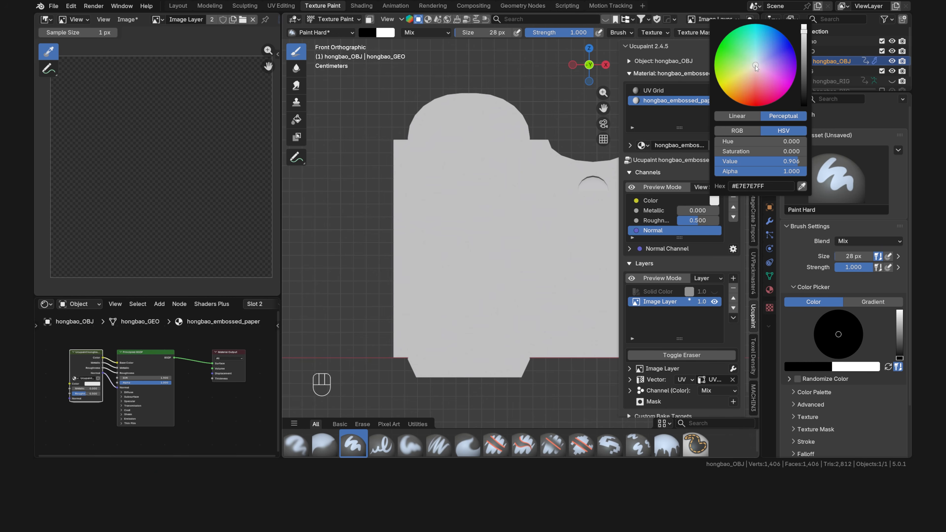
mouse_move(755, 66)
mouse_down()
mouse_move(729, 81)
mouse_move(763, 37)
mouse_move(770, 90)
mouse_move(742, 79)
mouse_up()
right_click(743, 79)
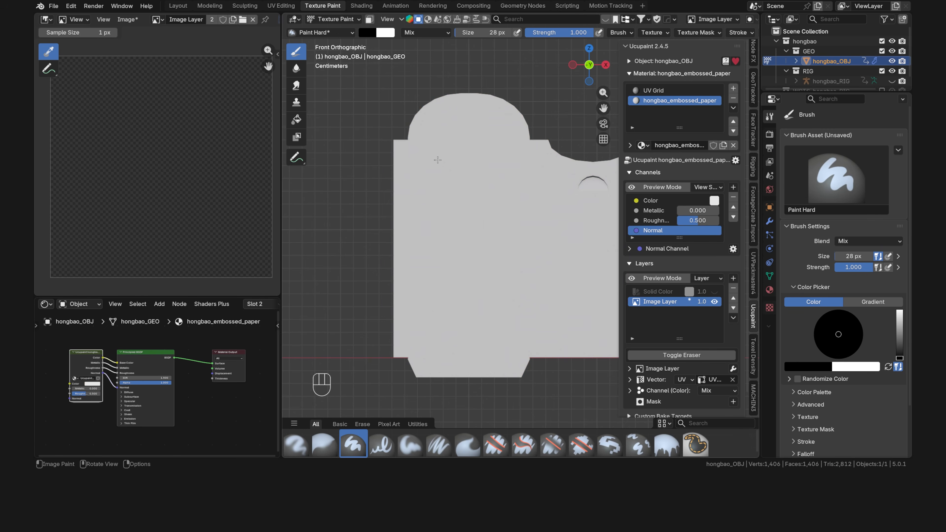
Paint a black and a white zigzag side by side on the upper front panel of the envelope, and save the file.
mouse_move(440, 159)
mouse_down()
mouse_move(429, 173)
mouse_move(432, 202)
mouse_up()
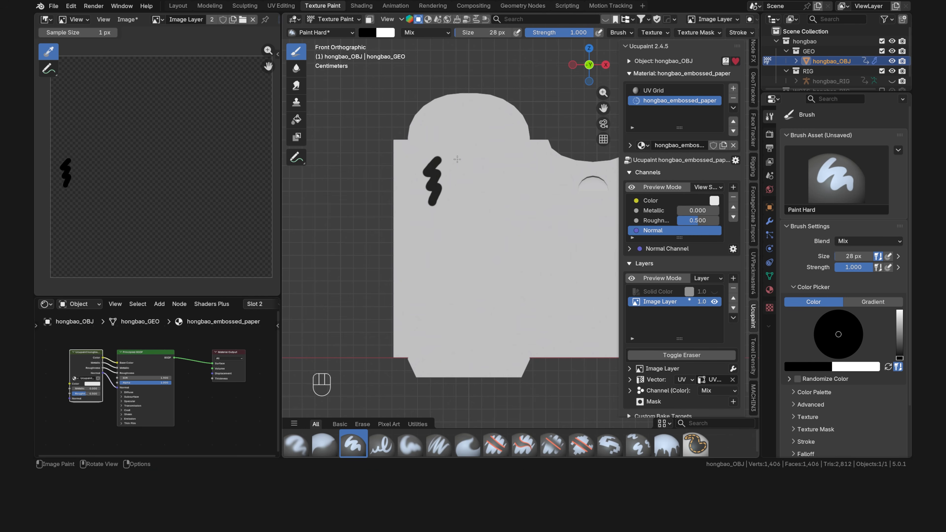
ctrl+drag(461, 156, 452, 204)
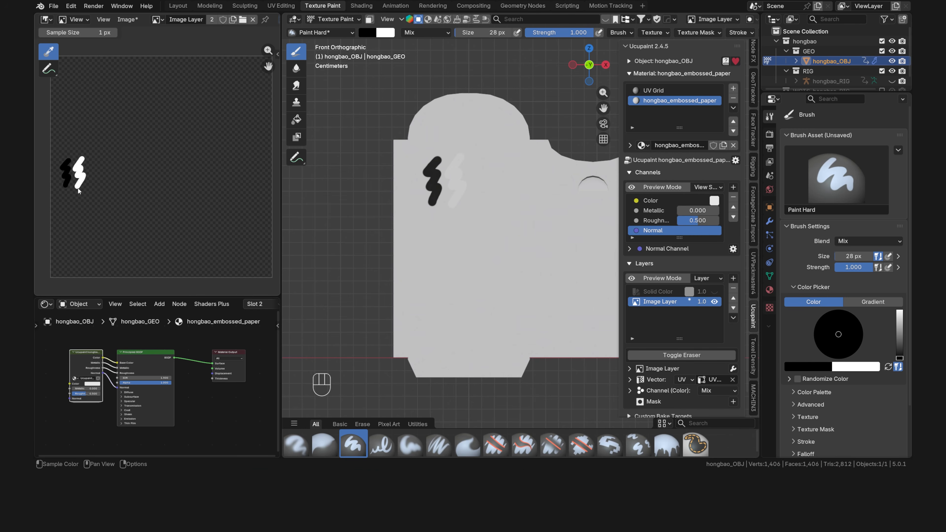
key(ctrl+s)
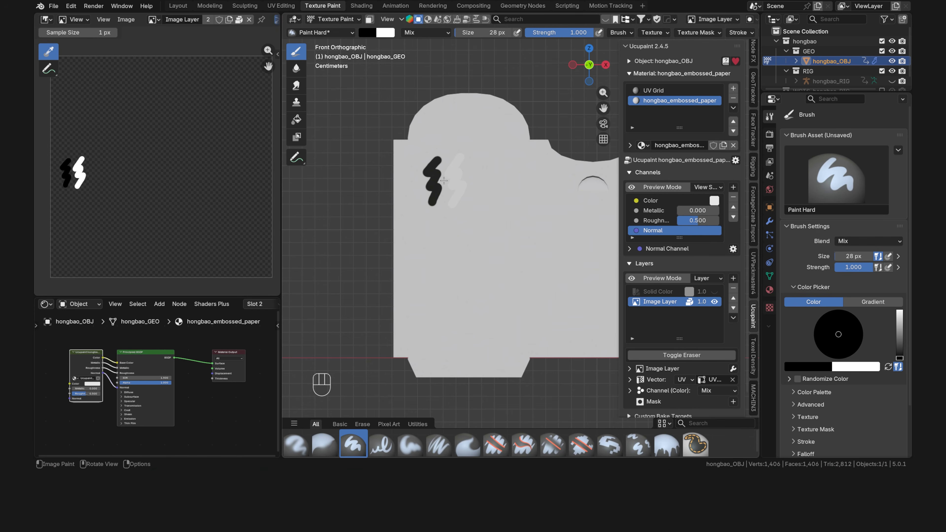
Turn the Solid Color layer's visibility on and make it the active layer.
click(715, 292)
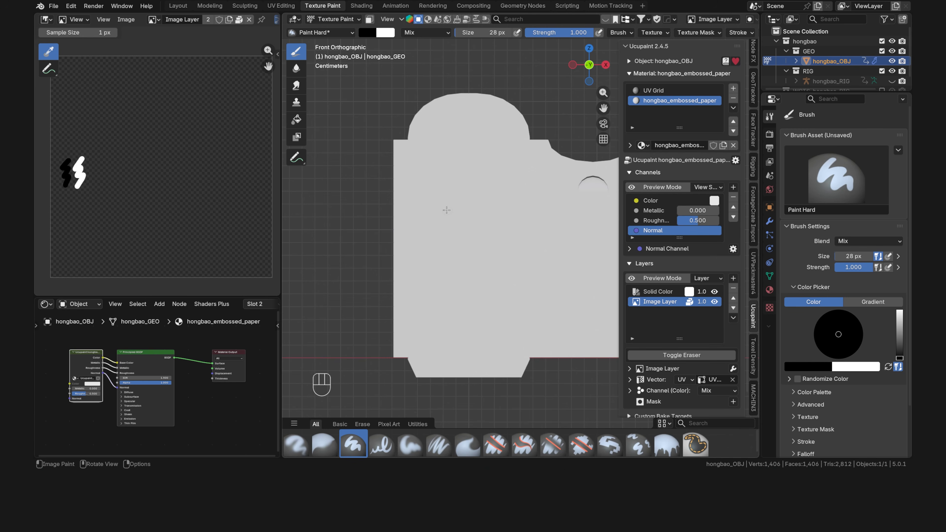
click(658, 291)
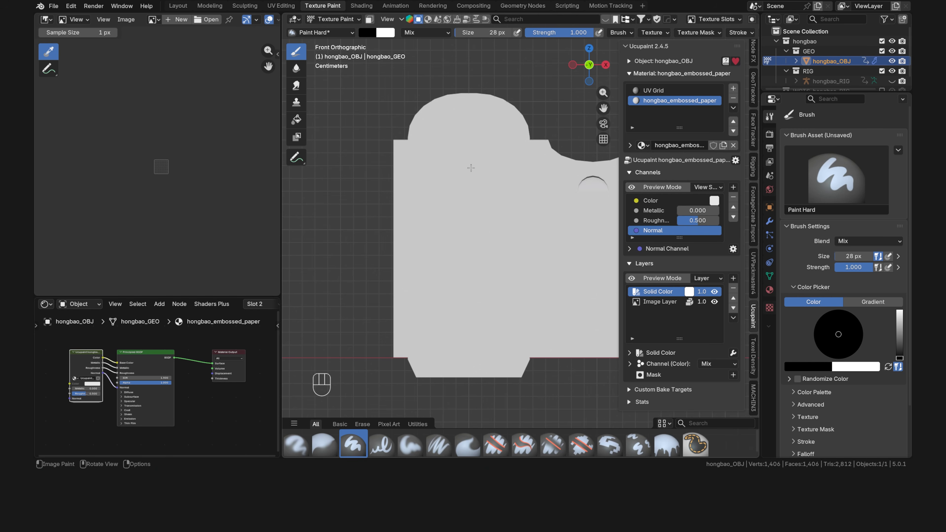
click(689, 293)
drag(735, 171, 713, 174)
key(BackSpace)
click(714, 200)
drag(757, 70, 734, 91)
key(Escape)
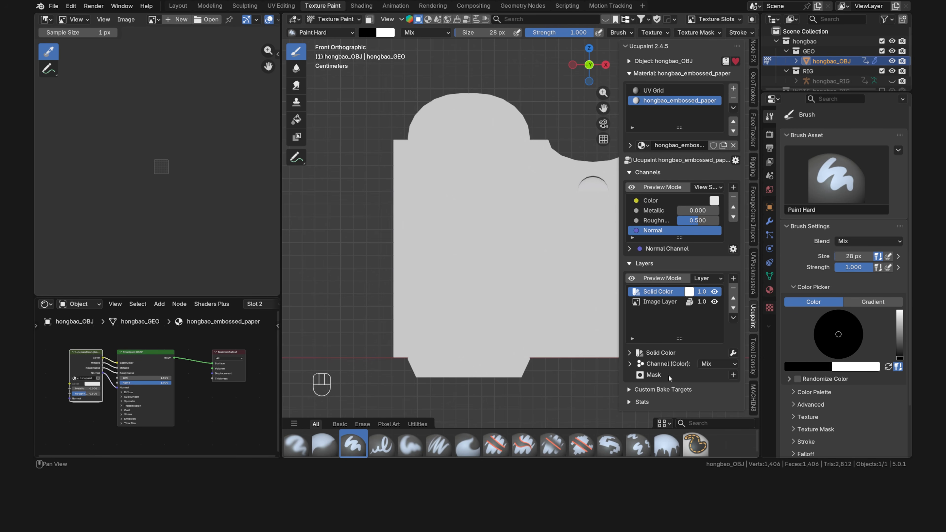
Add a new image mask to the Solid Color layer at 4096 resolution with White (Full Opacity) as its color.
click(733, 375)
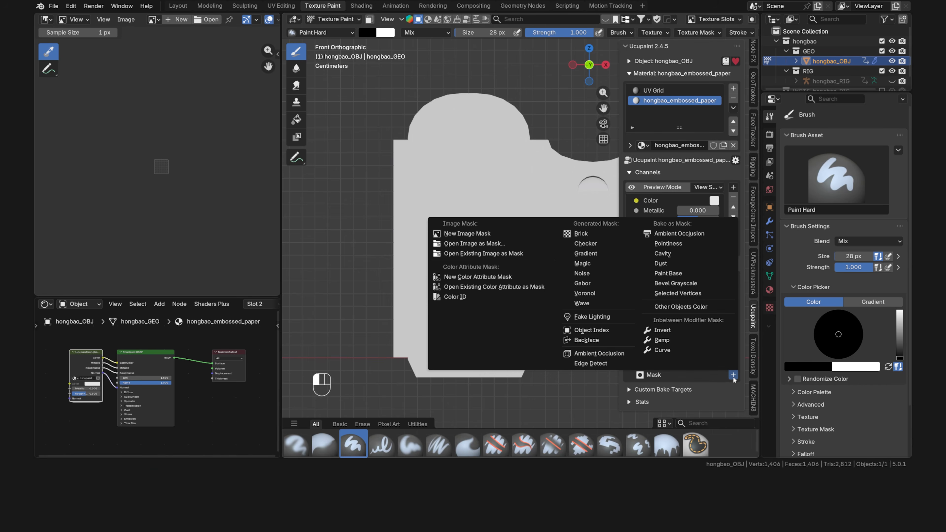
click(507, 234)
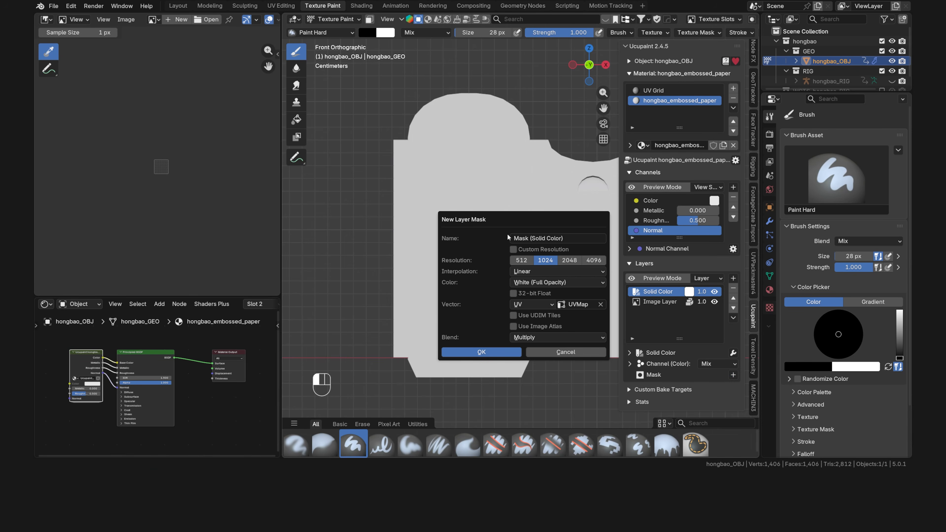
click(585, 261)
click(576, 283)
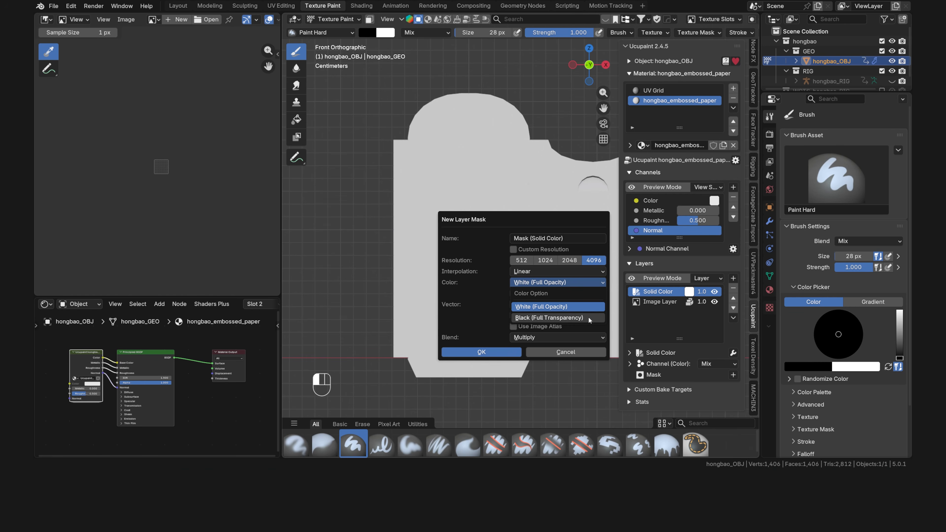
click(582, 307)
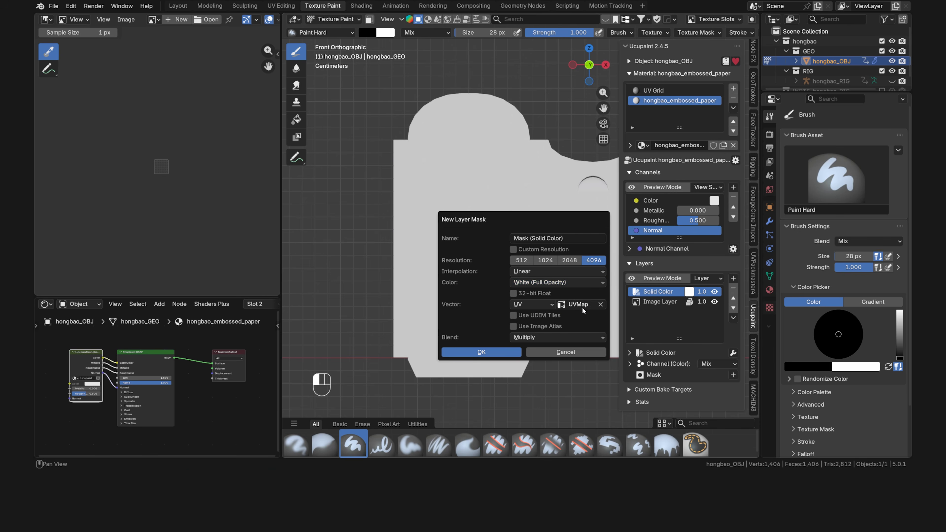
click(510, 351)
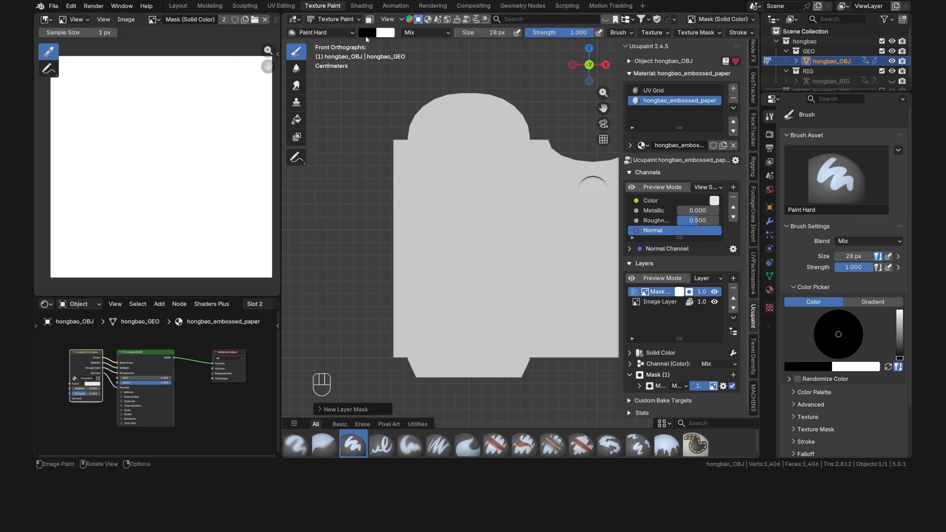
Test black and white strokes on the mask over the upper front panel, and remove the mask from the Solid Color layer.
mouse_move(424, 165)
mouse_down()
mouse_move(441, 159)
mouse_move(432, 205)
mouse_up()
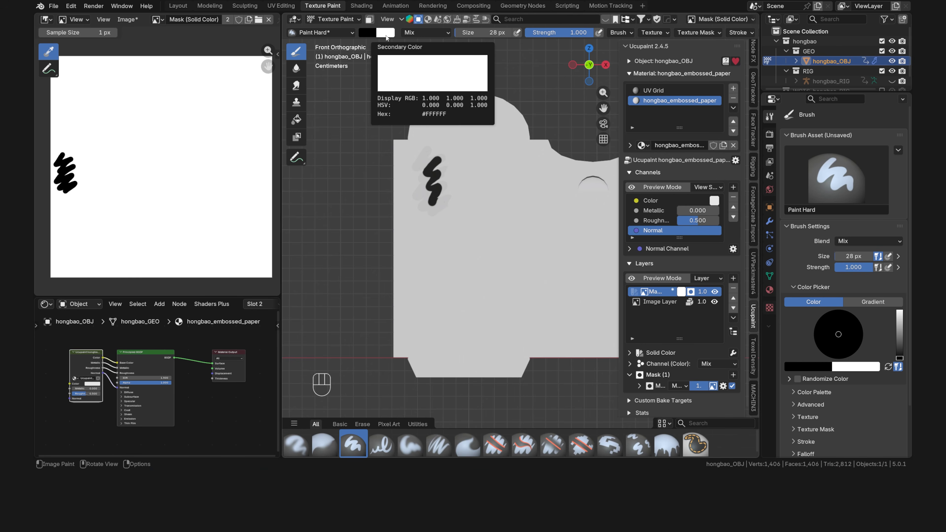
mouse_move(424, 165)
ctrl+mouse_down()
mouse_move(433, 185)
mouse_move(467, 191)
ctrl+mouse_up()
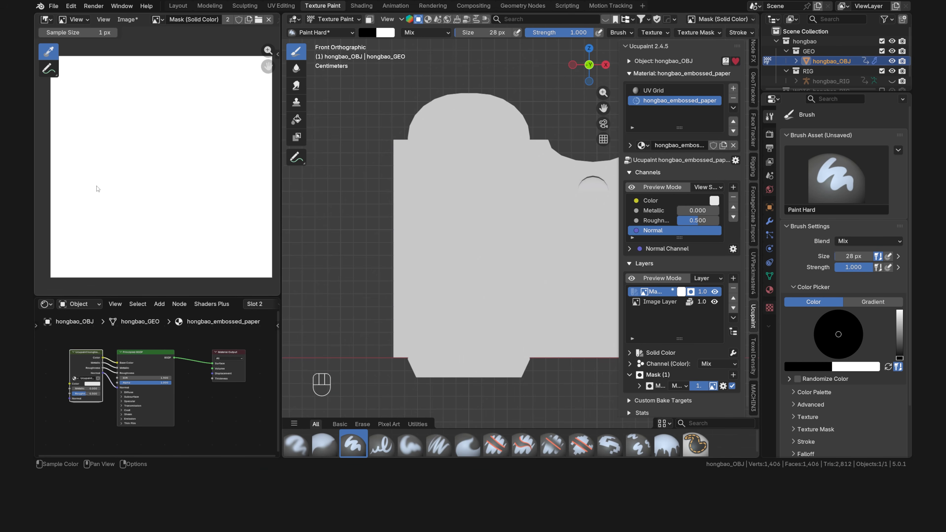
click(723, 386)
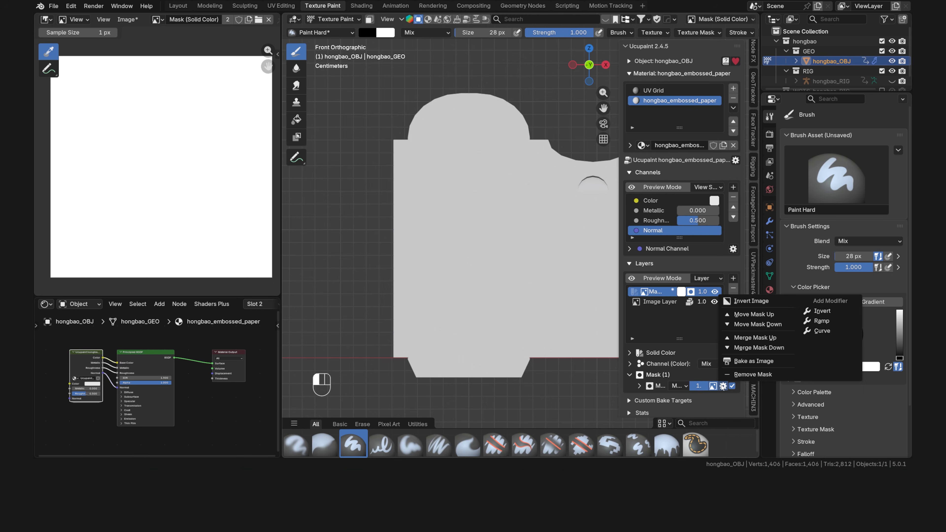
click(750, 375)
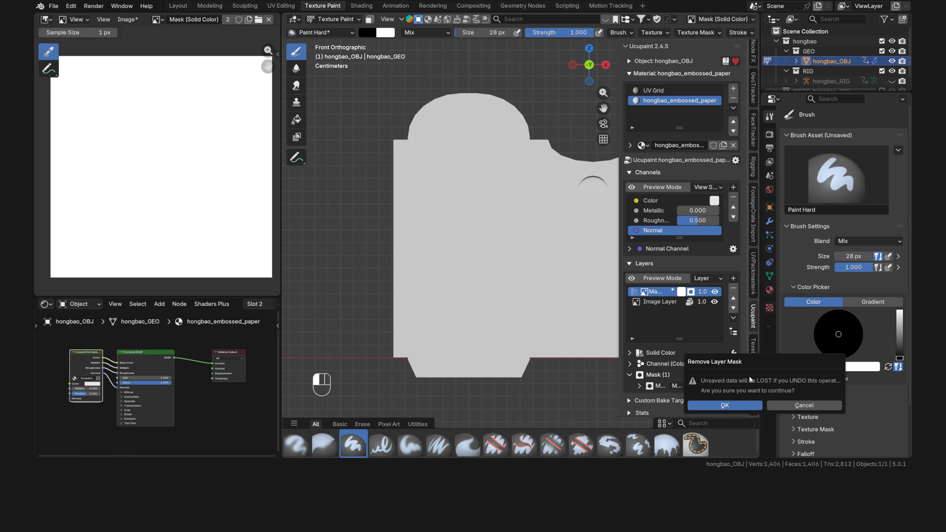
click(742, 405)
Add a new 4096 image mask to the Solid Color layer with Black (Full Transparency) as its color.
click(733, 374)
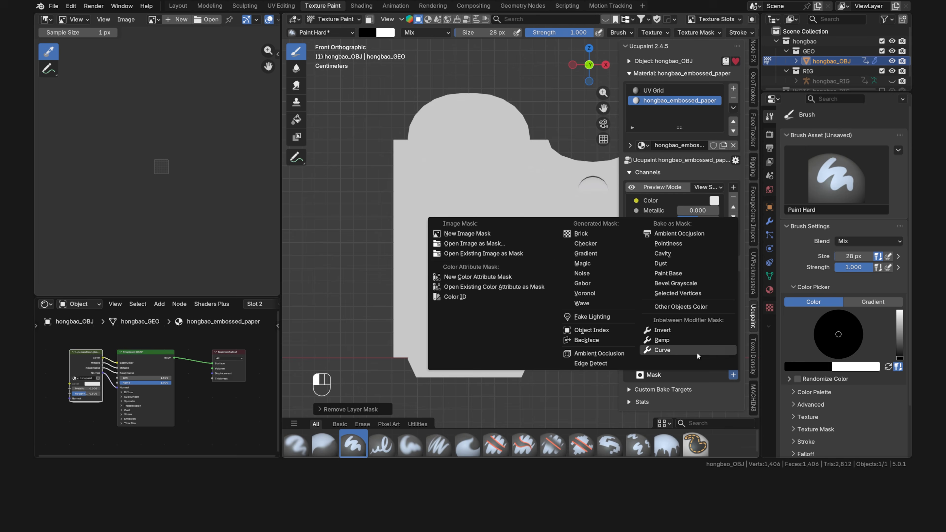
click(500, 234)
click(566, 283)
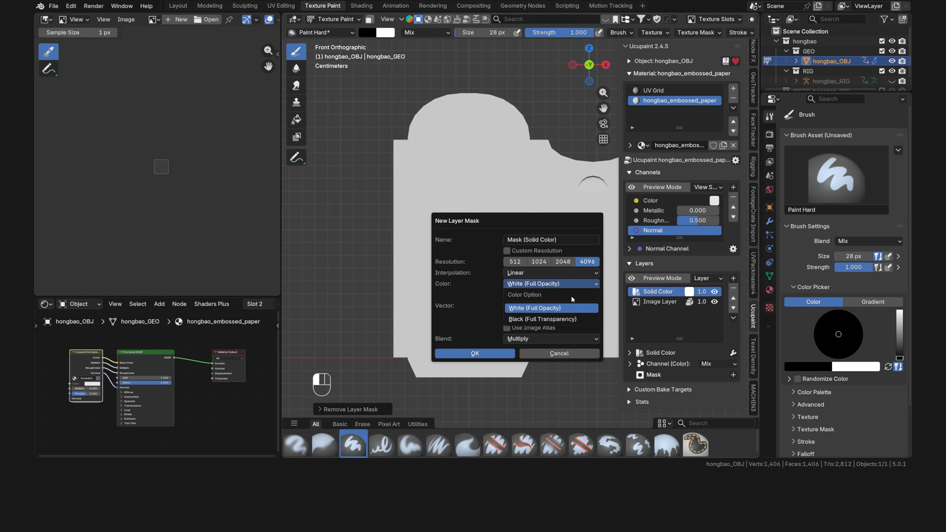
click(580, 317)
click(491, 353)
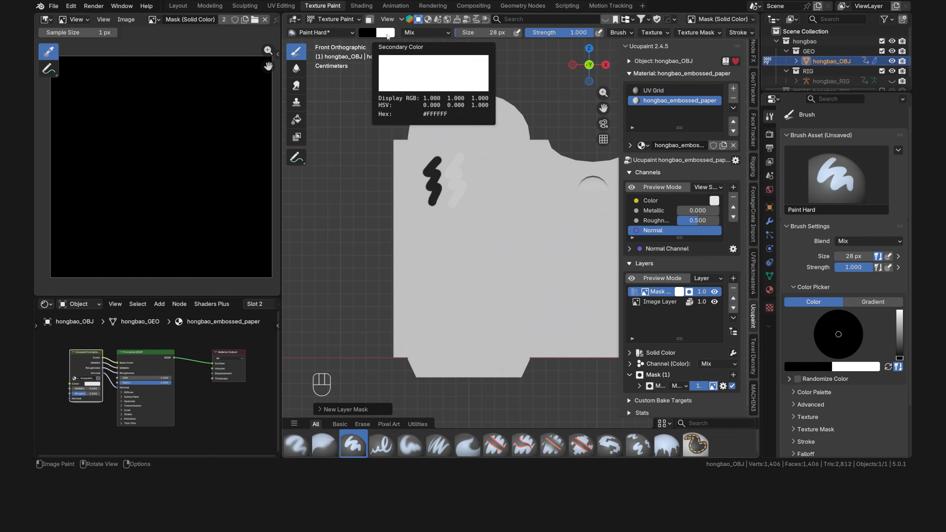
Paint a white zigzag on the mask to the right of the two existing zigzags, undoing and repainting the first attempt.
ctrl+drag(483, 155, 483, 206)
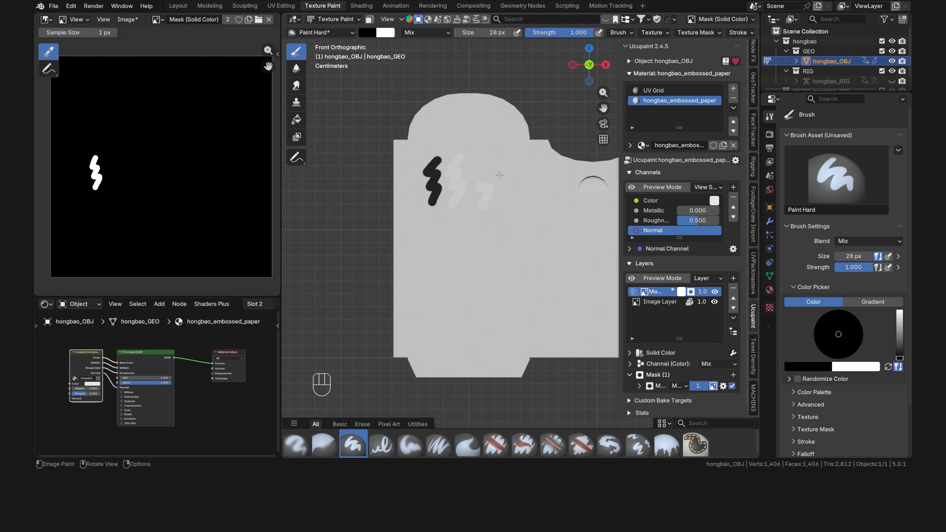
key(ctrl+z)
ctrl+drag(491, 158, 493, 204)
Make the Image Layer active, switch back to the masked Solid Color layer, and save the file.
click(652, 302)
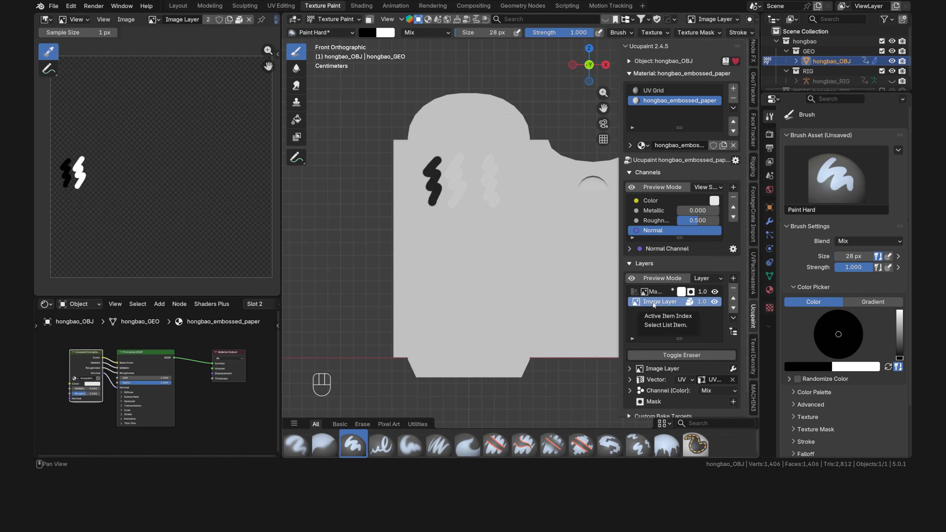
click(652, 293)
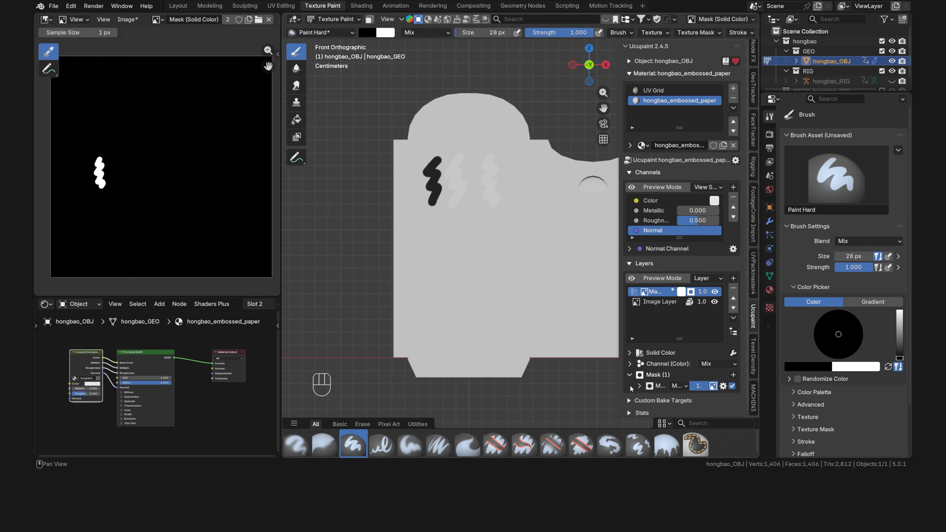
key(ctrl+s)
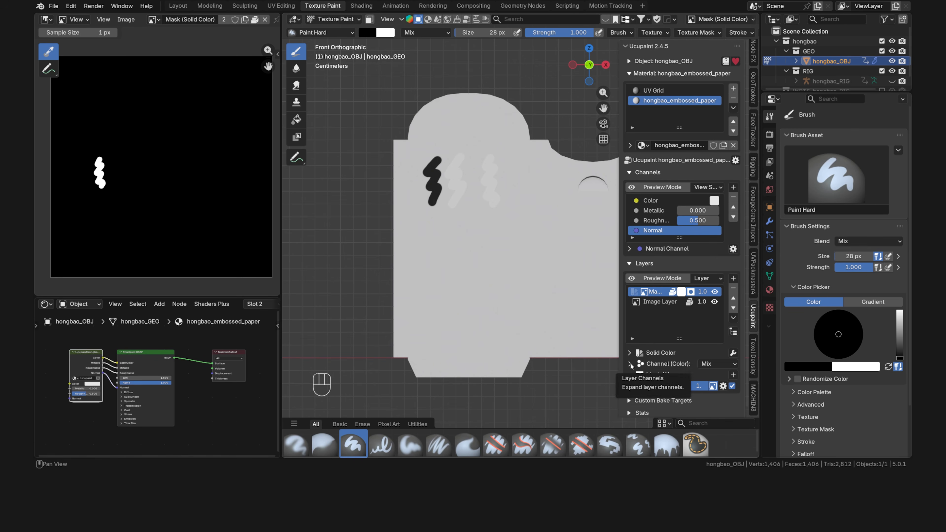
Expand the masked layer's channel list, widen the sidebar, and select Layer Color (Solid Color) as the Color channel's source.
click(630, 365)
drag(620, 380, 579, 382)
scroll(593, 384, down, 4)
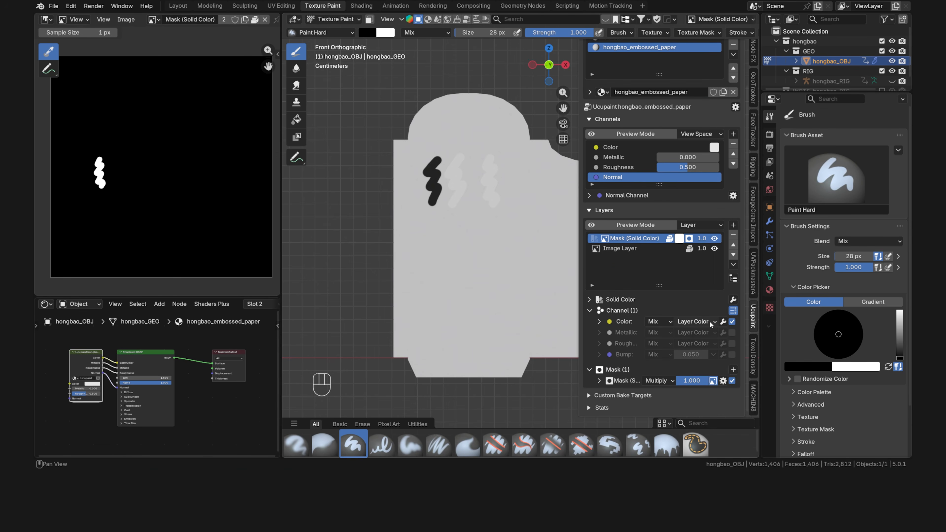
click(709, 321)
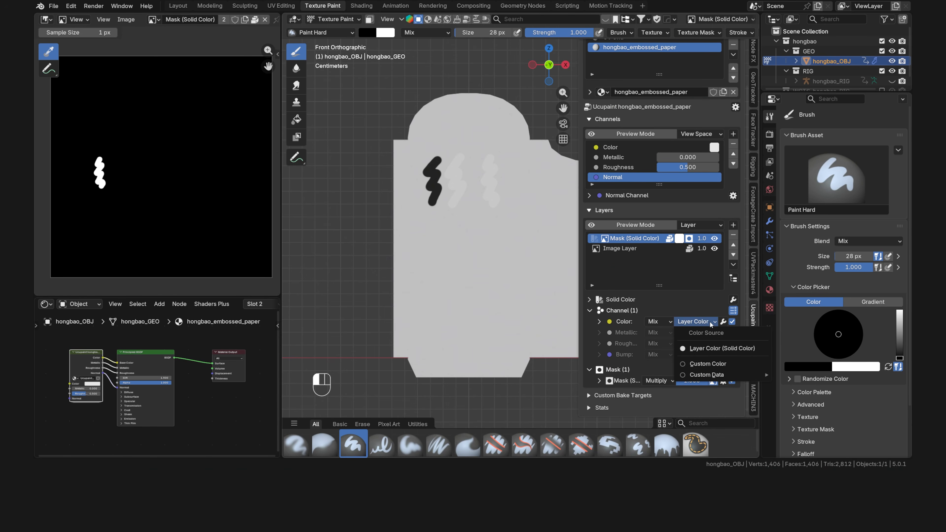
click(710, 349)
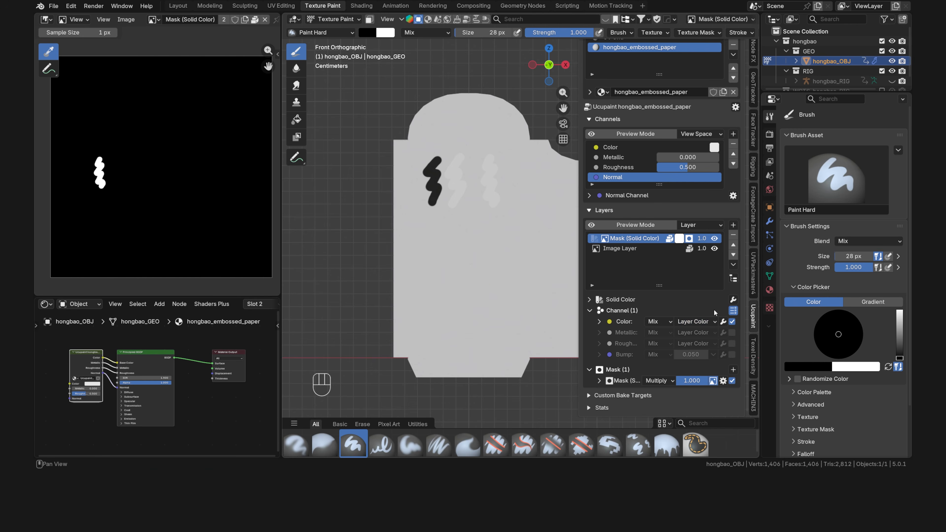
Inspect the masked layer's solid color, enable its Metallic channel, and examine the masked zigzag up close.
click(679, 239)
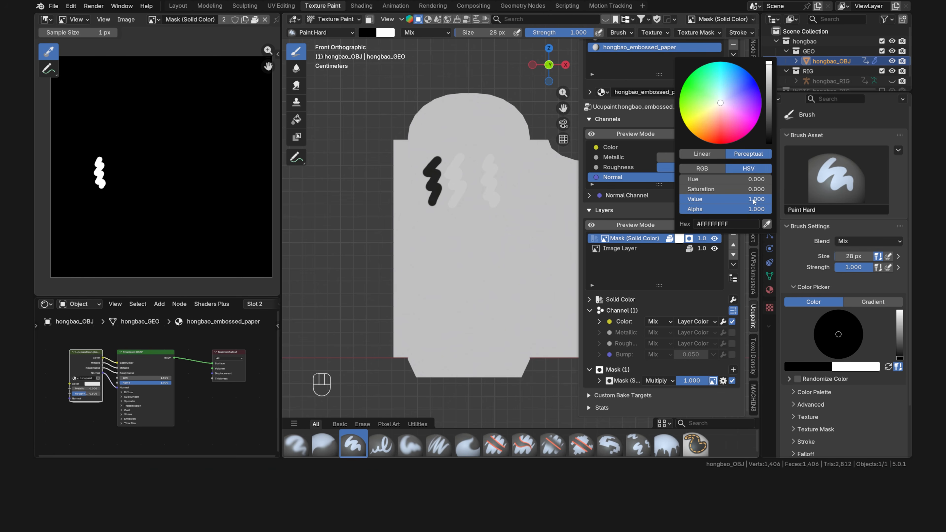
click(732, 333)
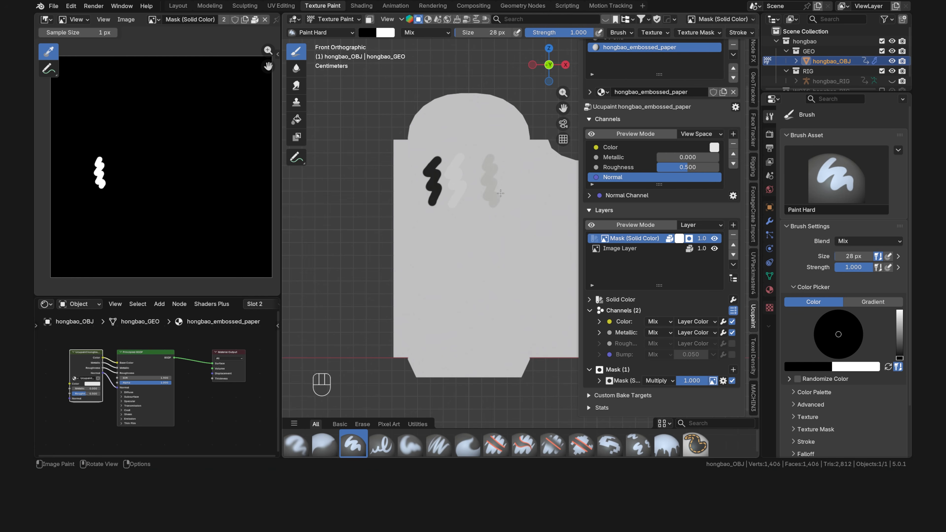
scroll(463, 158, up, 5)
mouse_move(464, 158)
shift+middle_down()
mouse_move(483, 200)
mouse_move(497, 290)
shift+middle_up()
scroll(498, 291, up, 5)
mouse_move(438, 263)
shift+middle_down()
mouse_move(466, 290)
mouse_move(471, 257)
mouse_move(480, 291)
mouse_move(441, 277)
mouse_move(474, 297)
shift+middle_up()
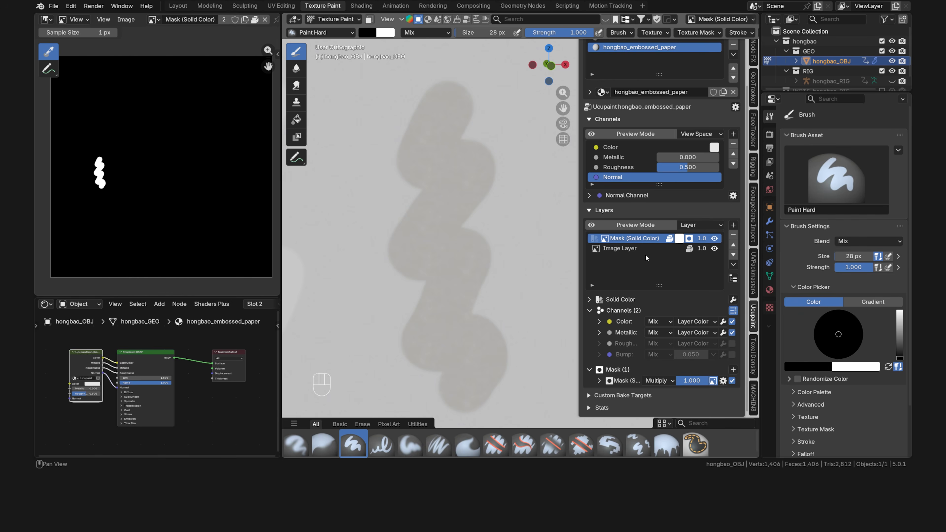
Set the masked layer's solid color to black and examine the metallic zigzag from another angle.
click(679, 238)
drag(727, 200, 708, 199)
drag(768, 85, 768, 144)
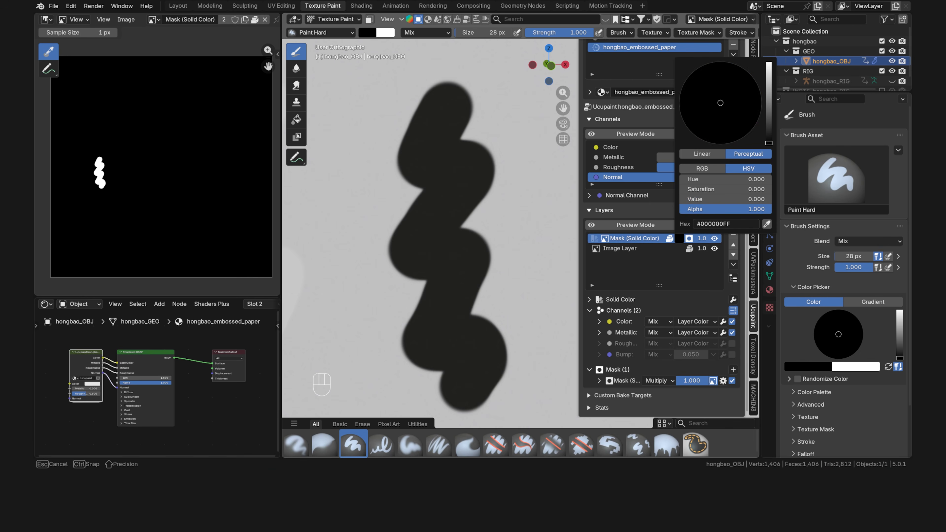
mouse_move(471, 240)
middle_down()
mouse_move(469, 267)
mouse_move(484, 245)
mouse_move(476, 222)
middle_up()
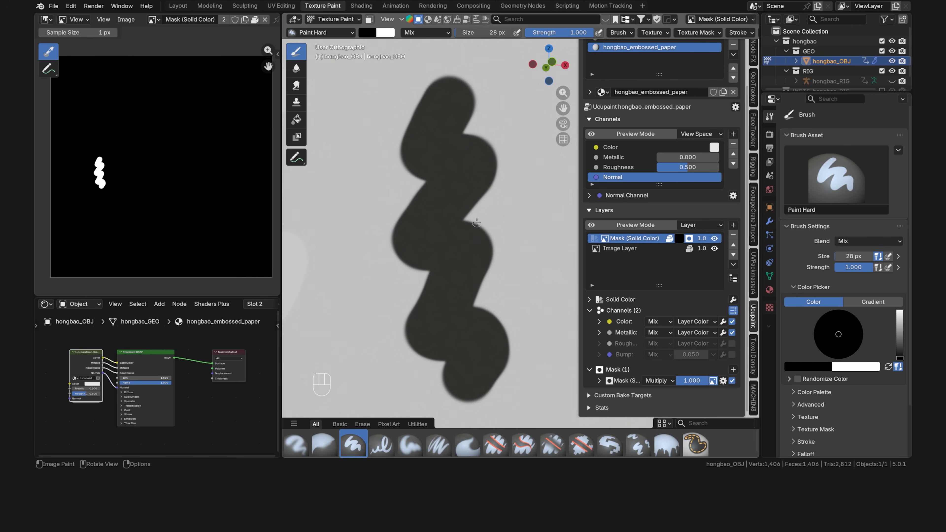
Disable Metallic and enable Roughness on the masked layer, and set its solid color to white.
click(732, 333)
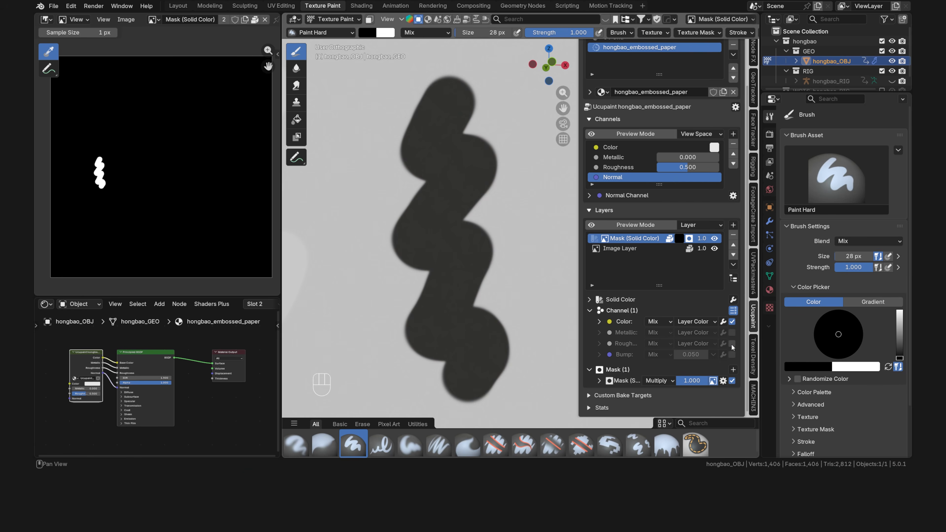
click(732, 344)
mouse_move(487, 228)
middle_down()
mouse_move(476, 245)
mouse_move(493, 225)
middle_up()
click(679, 238)
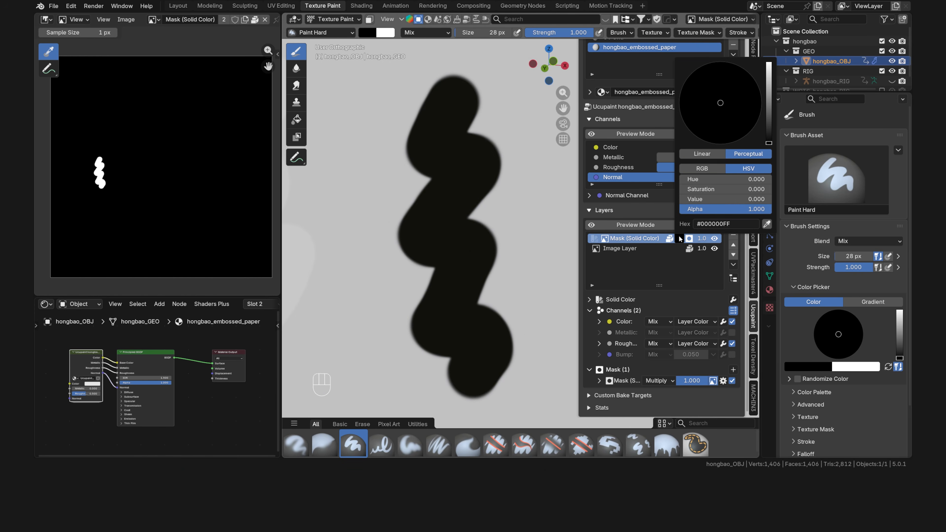
drag(767, 145, 768, 65)
middle_drag(481, 203, 479, 226)
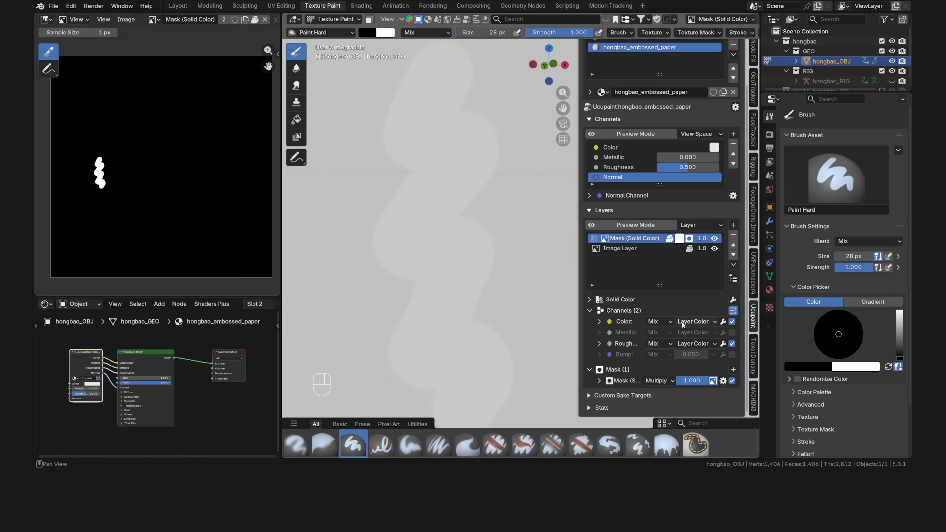
Disable the Roughness channel and enable the Bump channel on the masked Solid Color layer.
click(732, 344)
click(732, 355)
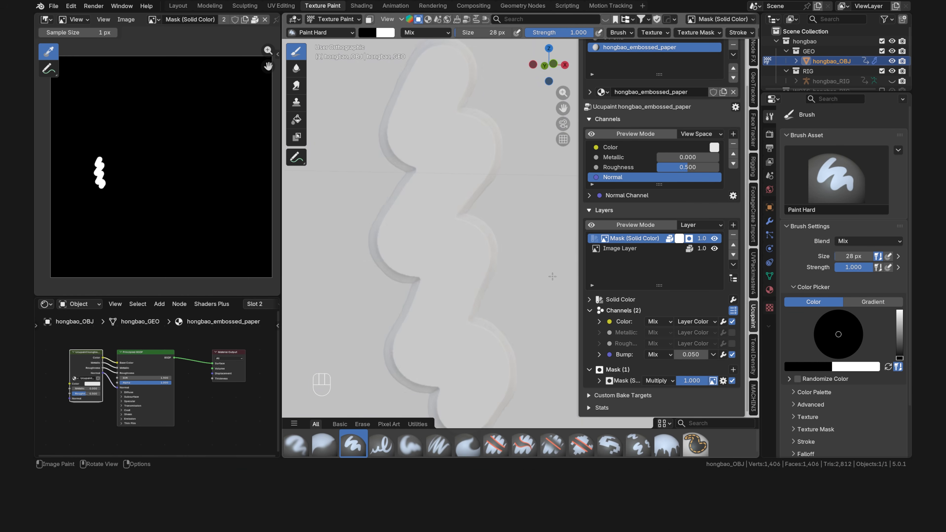
mouse_move(498, 257)
middle_down()
mouse_move(503, 244)
mouse_move(488, 233)
middle_up()
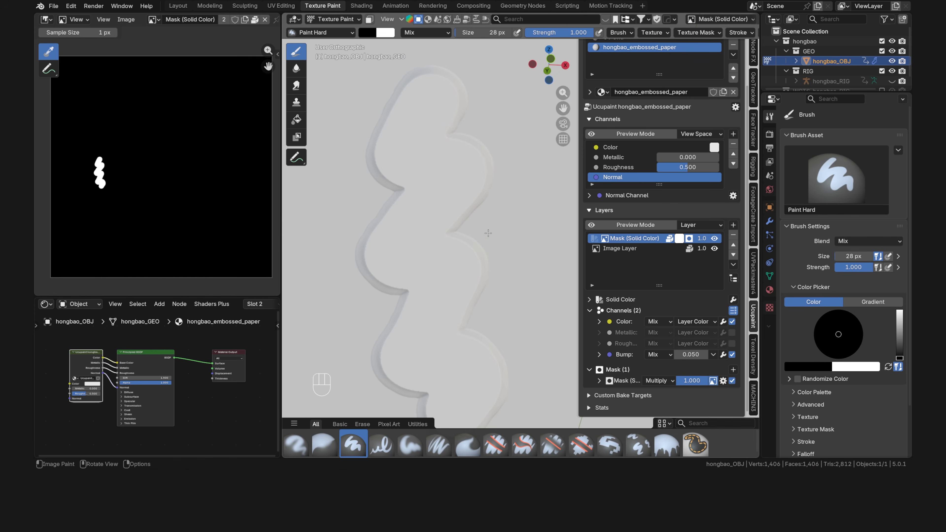
Set the masked layer's solid color to black with a value of 0 and compare the three zigzags.
click(679, 238)
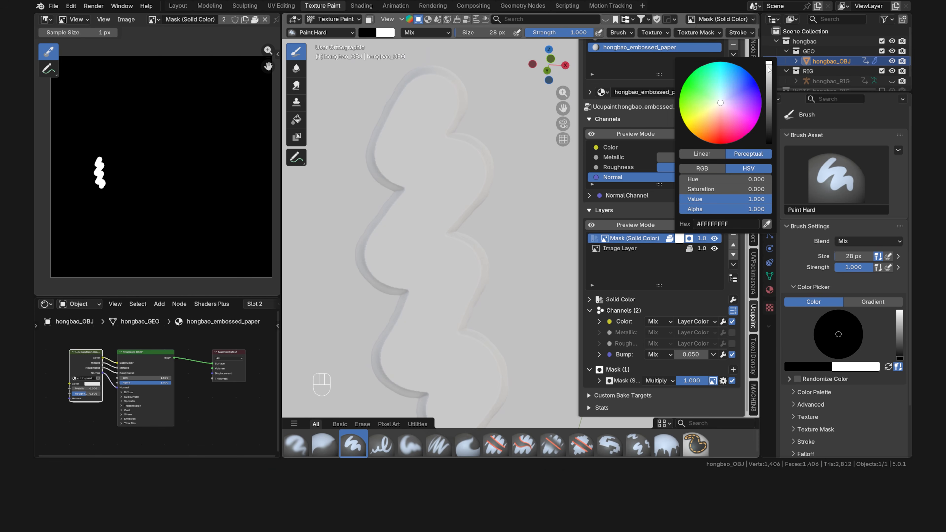
drag(741, 200, 701, 199)
drag(769, 127, 769, 144)
mouse_move(448, 285)
middle_down()
mouse_move(449, 250)
mouse_move(461, 307)
mouse_move(463, 289)
middle_up()
scroll(456, 301, down, 5)
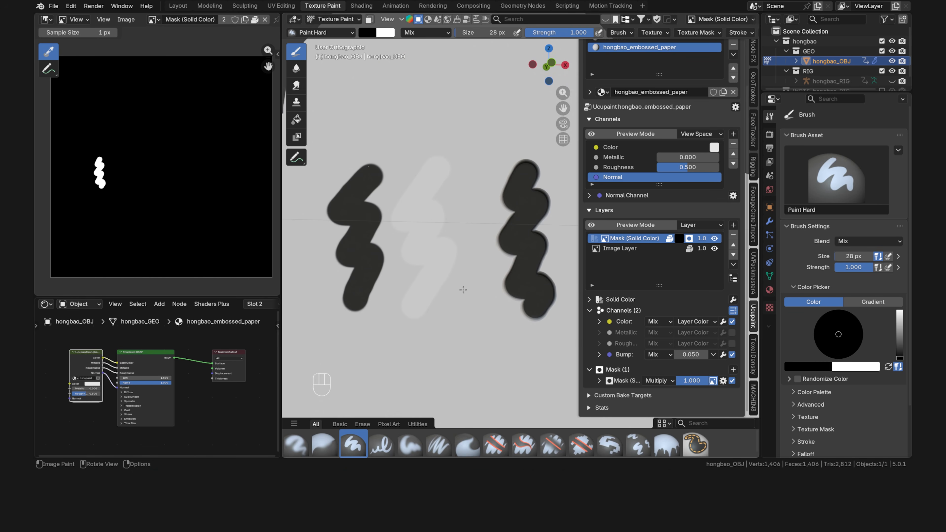
Make the Image Layer active, expand its channel list, and enable its Metallic channel to examine the painted zigzags.
click(638, 249)
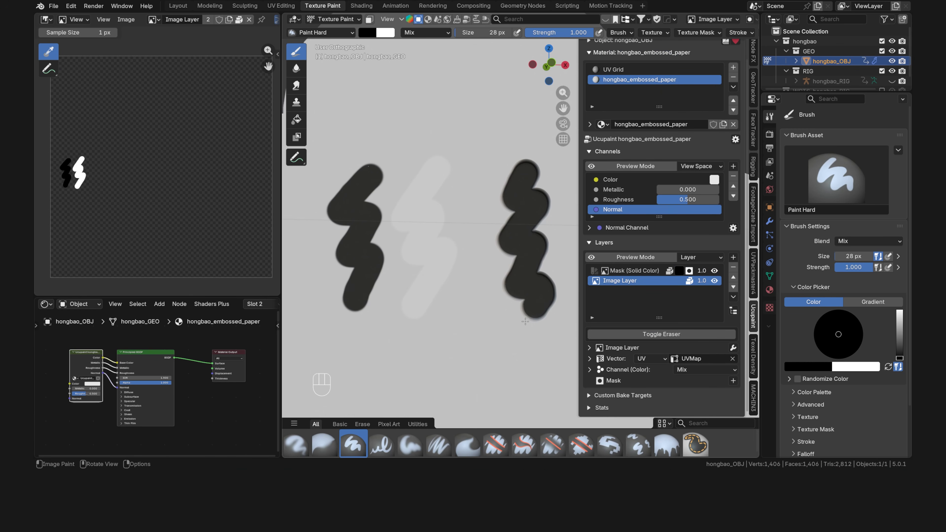
click(589, 369)
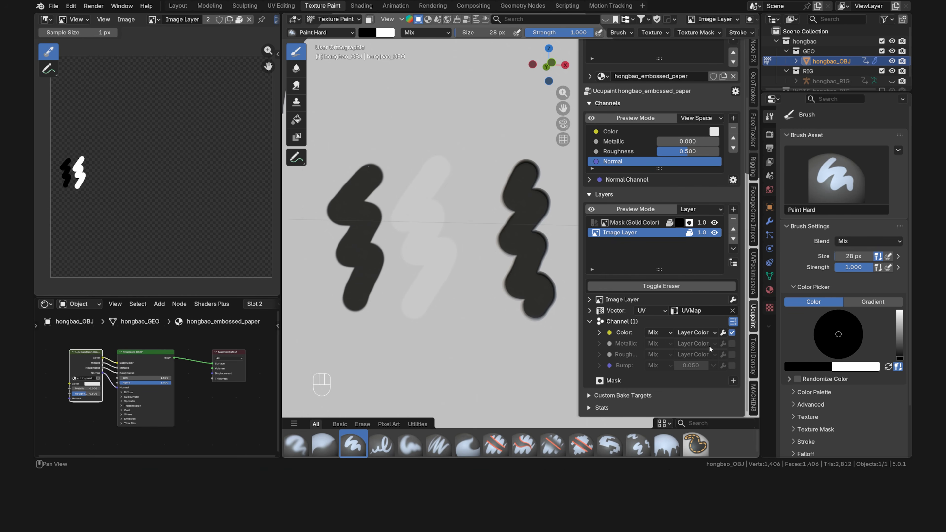
click(732, 344)
shift+middle_drag(355, 263, 456, 269)
scroll(420, 267, up, 3)
mouse_move(456, 270)
middle_down()
mouse_move(480, 252)
mouse_move(457, 272)
middle_up()
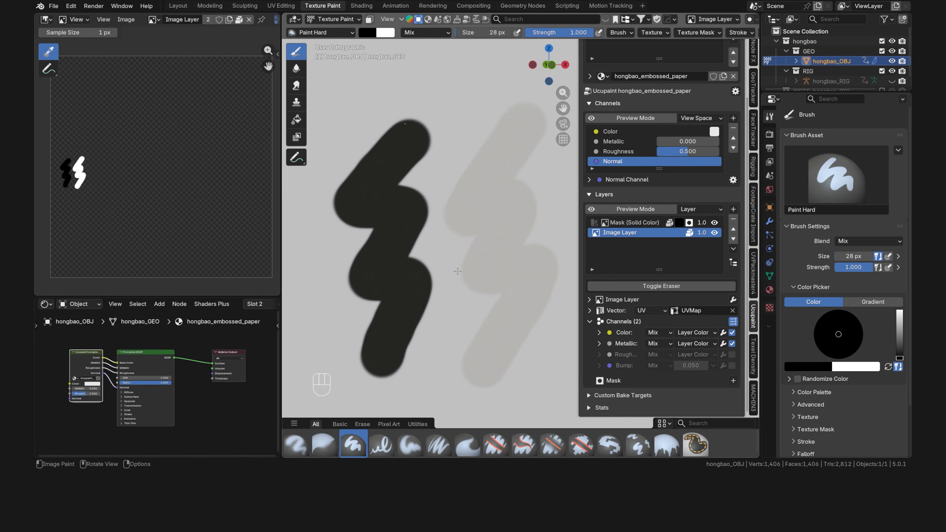
Disable the Image Layer's Metallic channel and enable its Roughness channel, examining the strokes from another angle.
click(732, 343)
click(732, 354)
mouse_move(507, 246)
middle_down()
mouse_move(517, 238)
mouse_move(520, 258)
mouse_move(560, 287)
mouse_move(513, 287)
mouse_move(510, 301)
mouse_move(516, 286)
mouse_move(450, 284)
mouse_move(480, 281)
middle_up()
Disable the Image Layer's Roughness channel and enable its Bump channel.
click(732, 354)
click(732, 365)
scroll(514, 297, down, 7)
scroll(450, 284, up, 2)
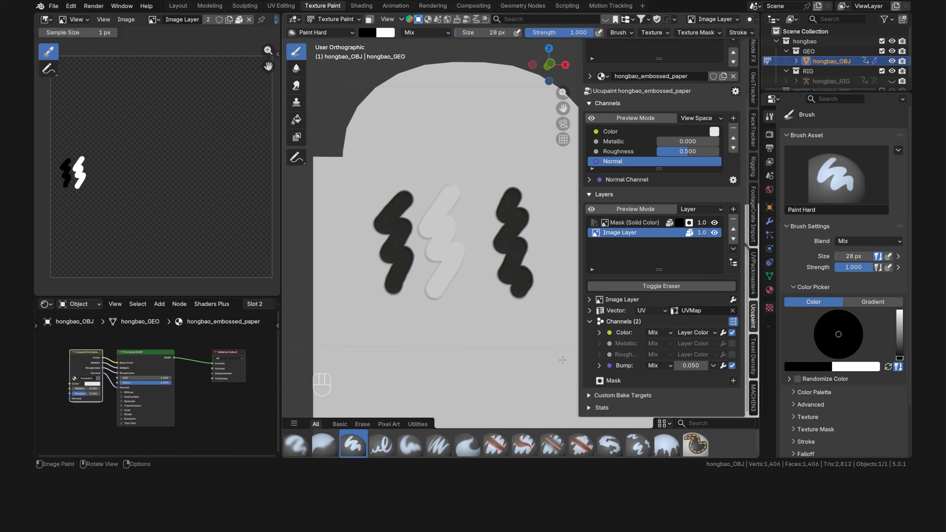
Set the brush color to bright green and the size to 96 px, and paint a stroke below the black zigzag.
click(367, 33)
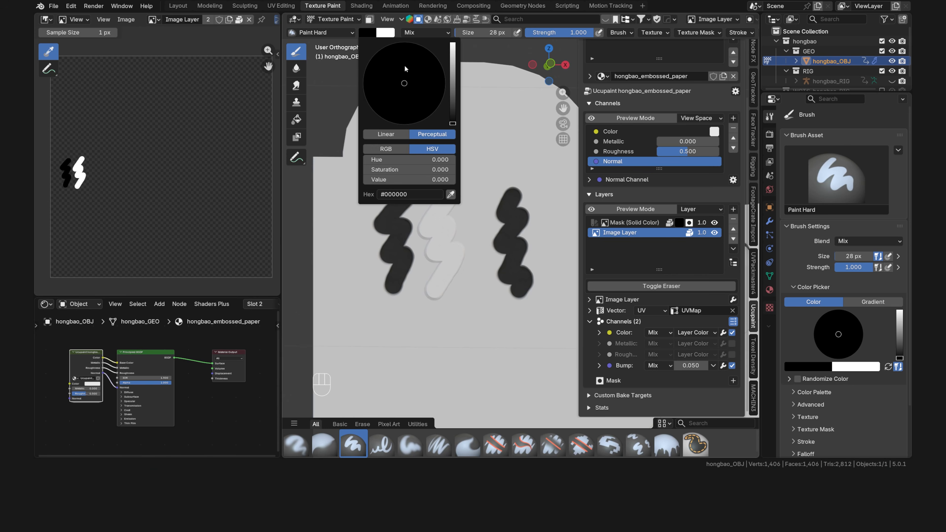
scroll(381, 71, up, 20)
click(370, 63)
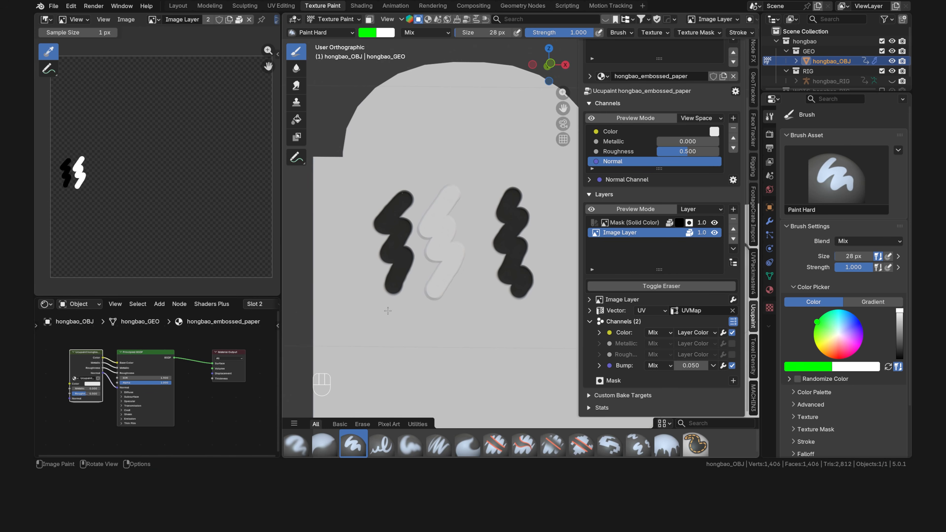
key(f)
click(390, 316)
drag(391, 316, 388, 391)
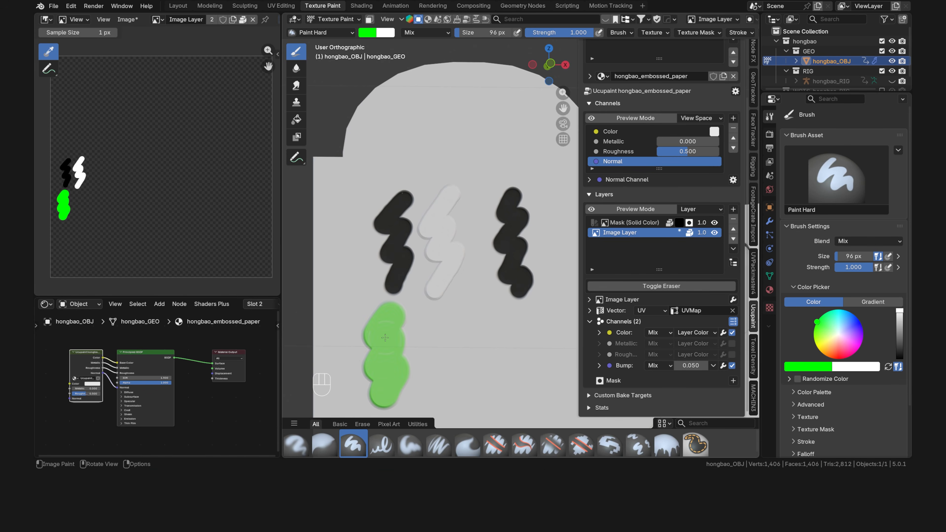
Change the brush color to blue and paint a matching stroke beside the green one.
click(370, 32)
click(452, 64)
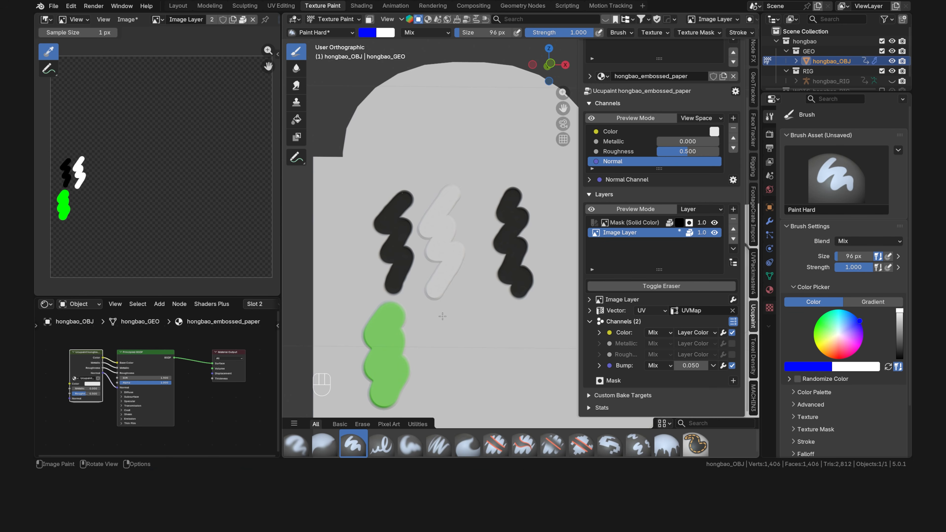
drag(443, 318, 438, 391)
shift+middle_drag(443, 329, 494, 274)
scroll(496, 280, up, 1)
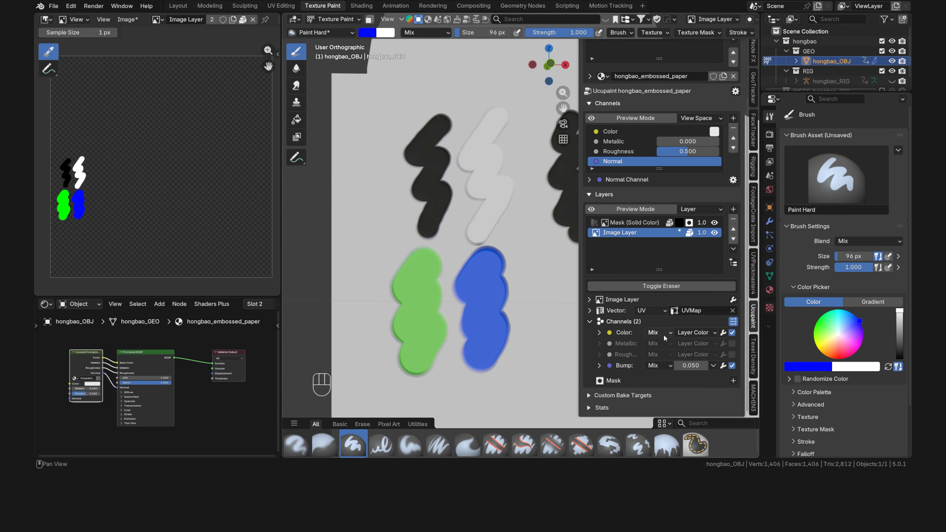
Enable the Image Layer's Metallic channel, switch its source to Custom Value, and set the value to 0, comparing the strokes.
click(731, 344)
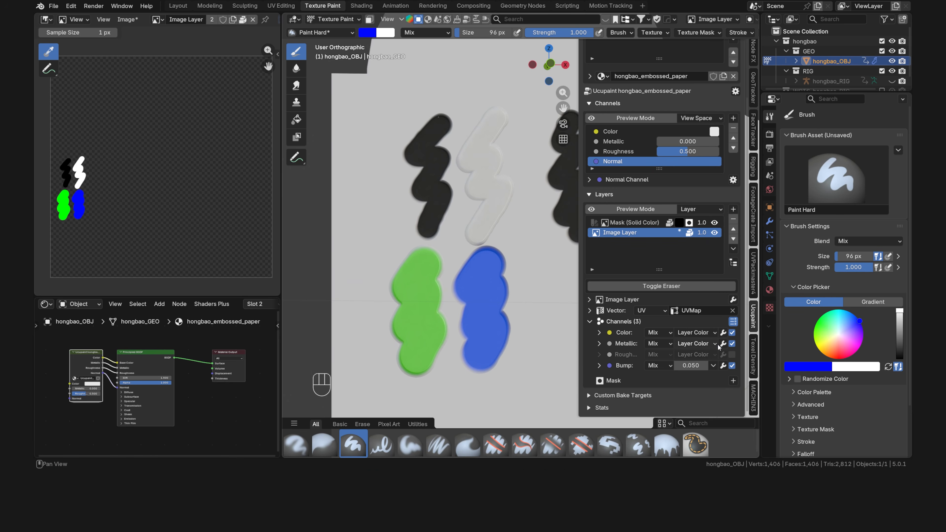
click(710, 345)
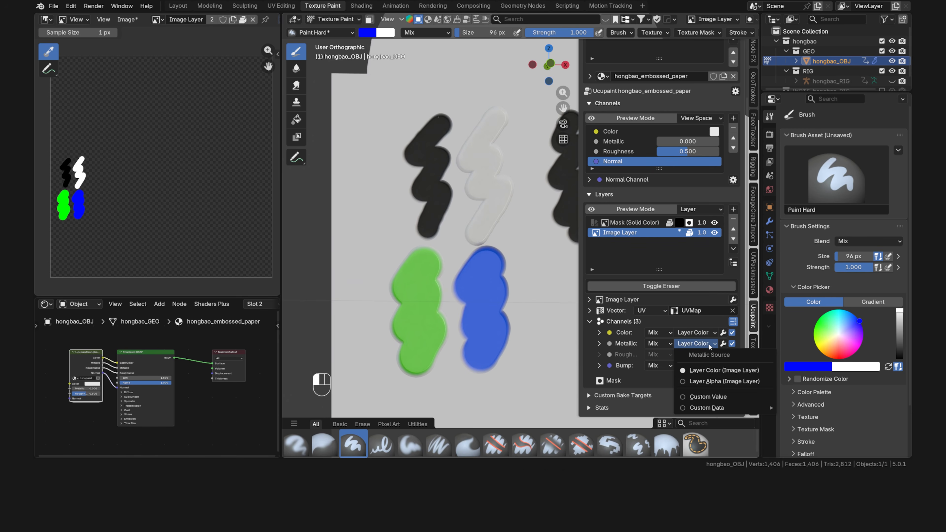
click(727, 397)
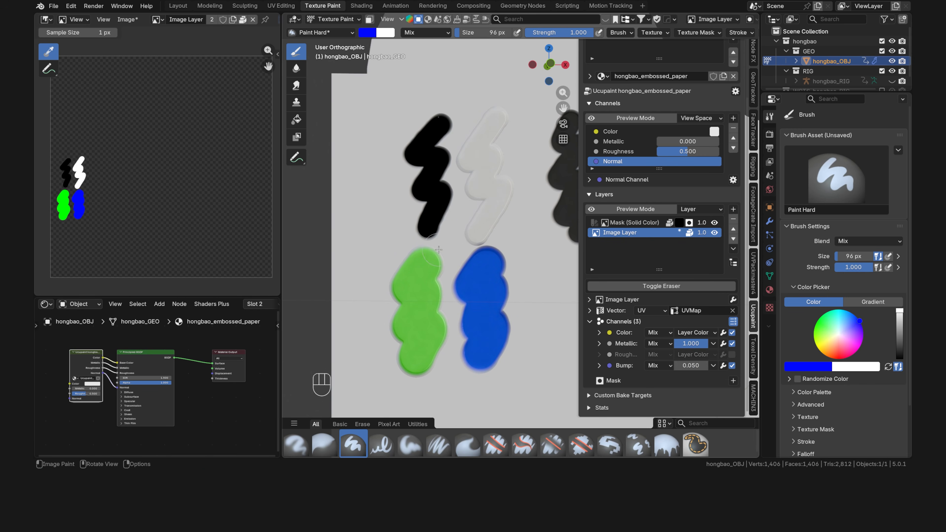
middle_drag(410, 232, 438, 249)
drag(699, 344, 659, 344)
middle_drag(451, 293, 469, 297)
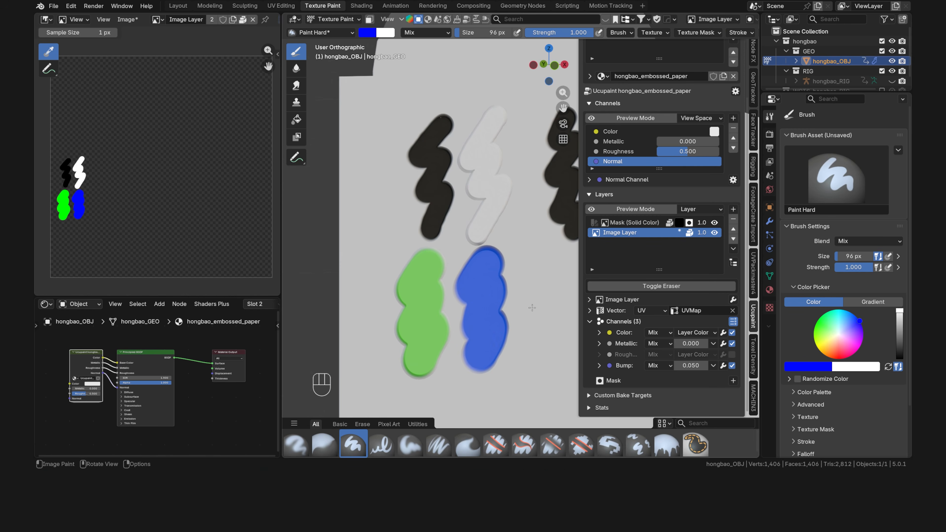
Replace the Image Layer's Metallic channel with Roughness using a Custom Value source, examine the strokes, and disable Roughness again.
click(732, 345)
click(732, 354)
click(701, 355)
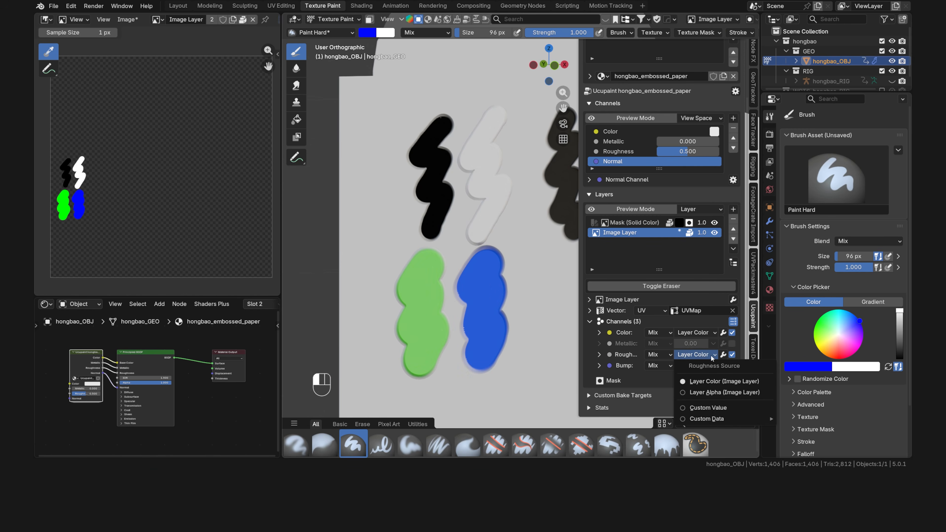
click(727, 408)
mouse_move(453, 254)
middle_down()
mouse_move(477, 255)
mouse_move(458, 254)
mouse_move(413, 214)
middle_up()
click(732, 355)
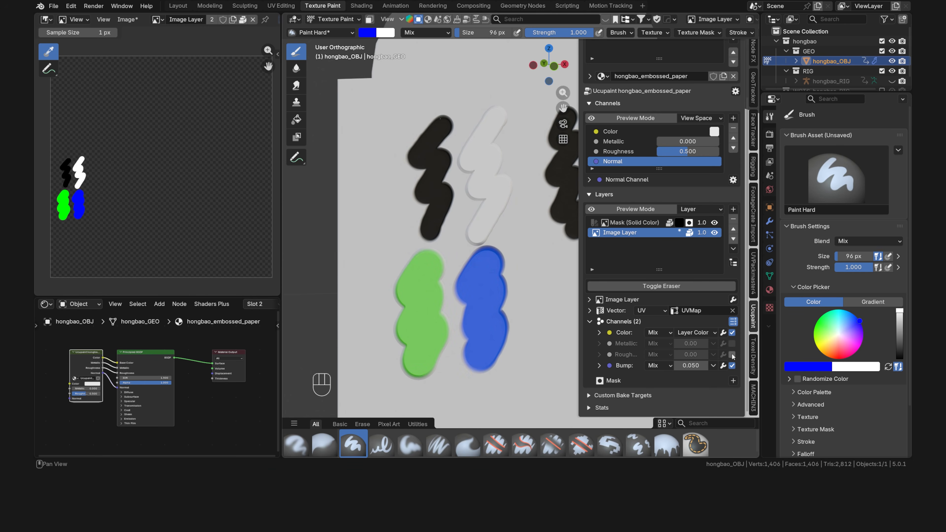
Set the Image Layer's Bump source to custom Noise data and raise the noise scale to 30.1.
click(716, 366)
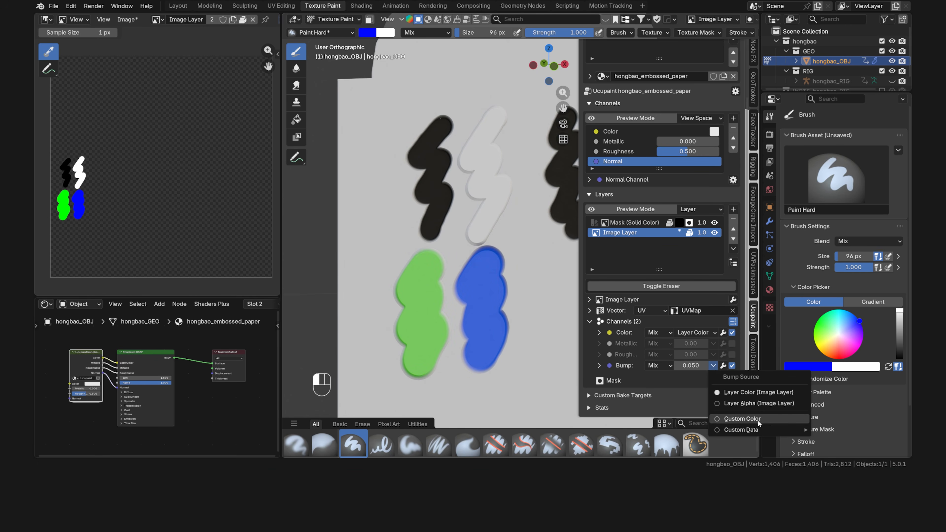
mouse_move(764, 428)
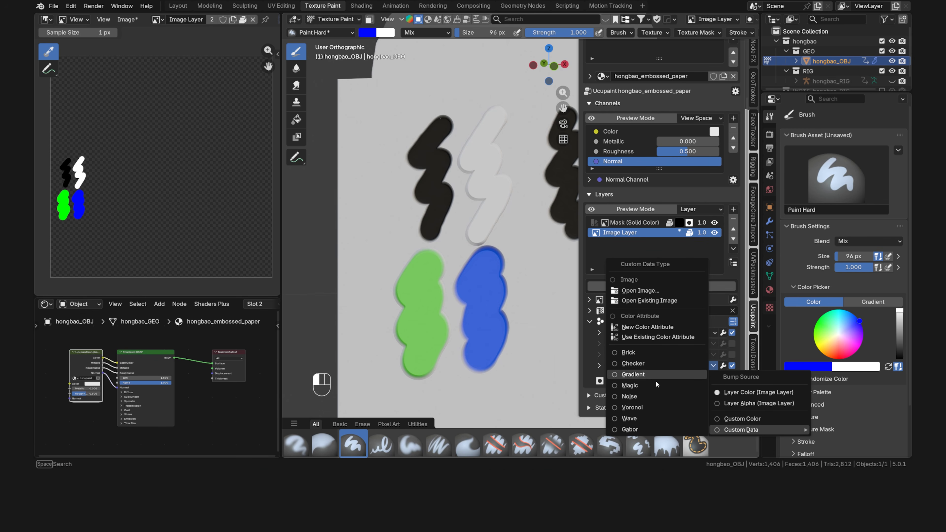
click(652, 396)
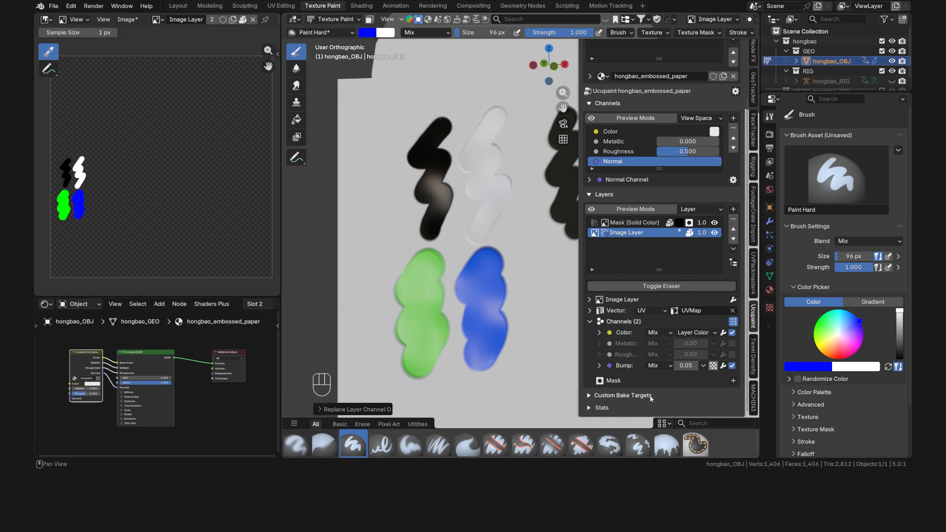
click(598, 366)
scroll(598, 367, down, 5)
drag(700, 352, 736, 352)
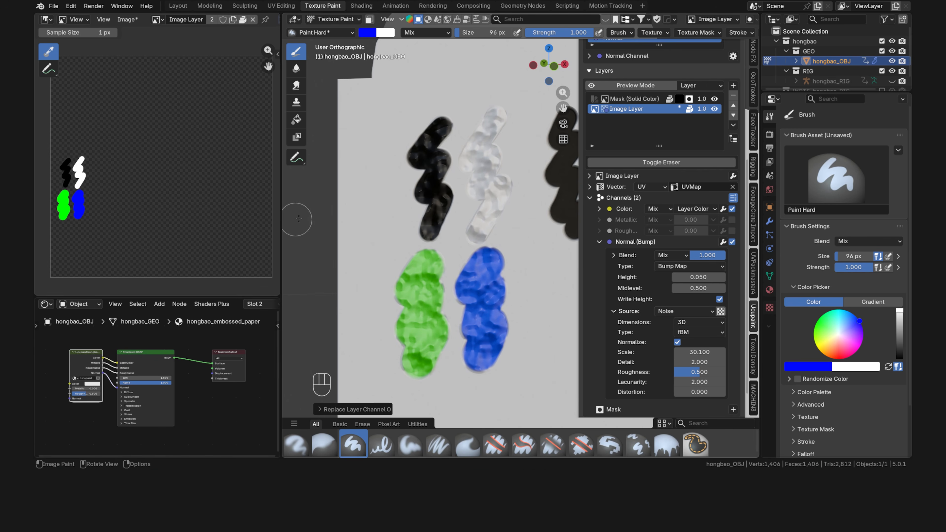
Erase the green and blue strokes from the Image Layer with the eraser, and turn the eraser off.
click(668, 164)
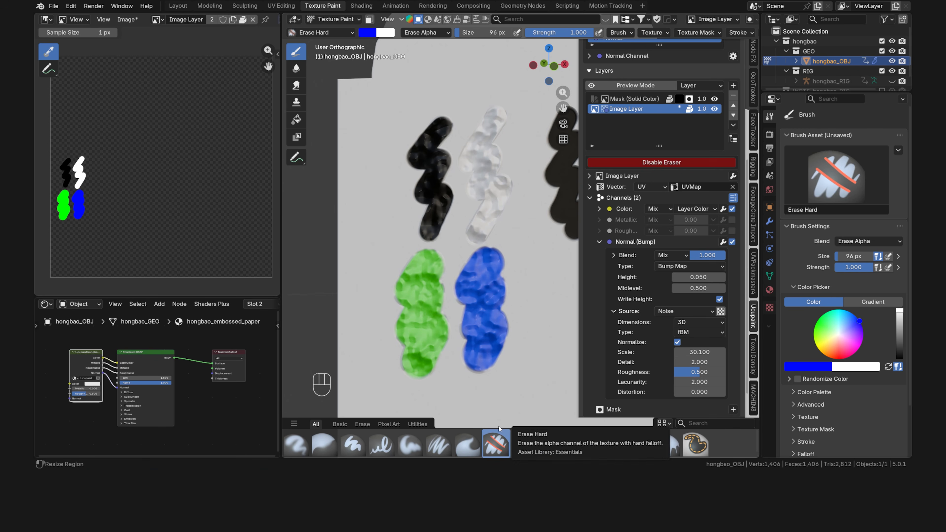
mouse_move(492, 259)
mouse_down()
mouse_move(437, 261)
mouse_move(481, 313)
mouse_move(424, 357)
mouse_move(480, 370)
mouse_up()
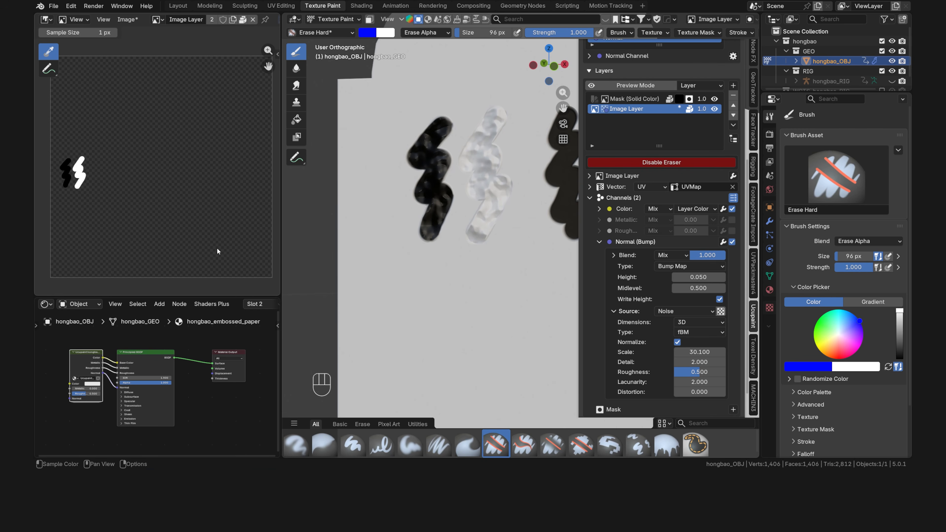
click(614, 163)
Delete both the Image Layer and the masked Solid Color layer from the material.
scroll(600, 247, up, 5)
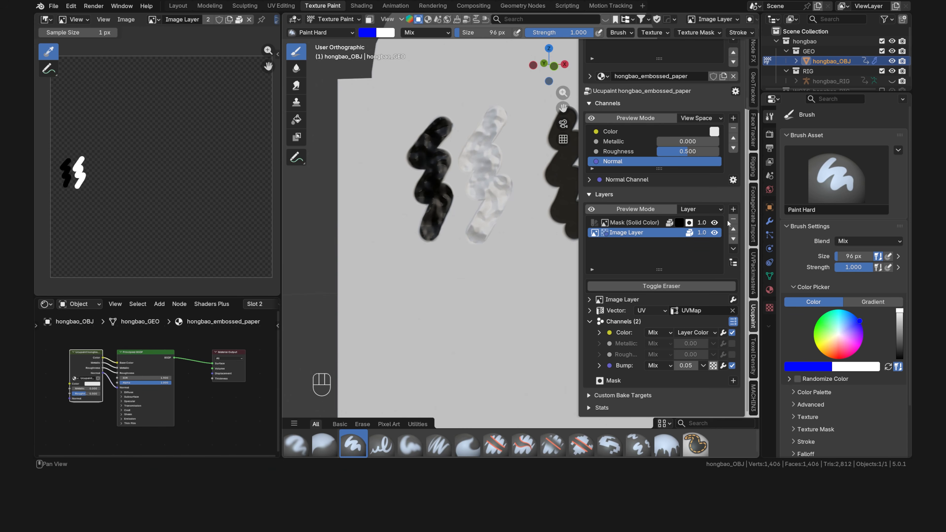
click(733, 223)
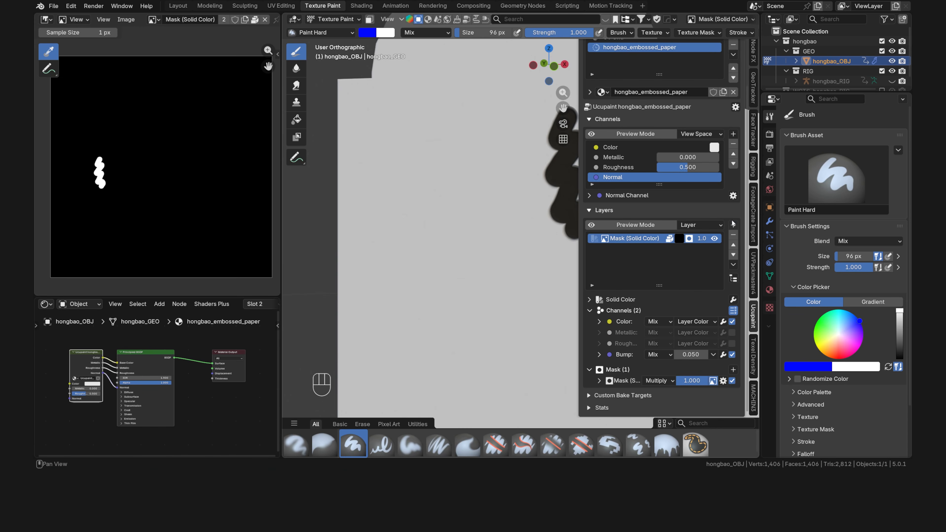
click(733, 238)
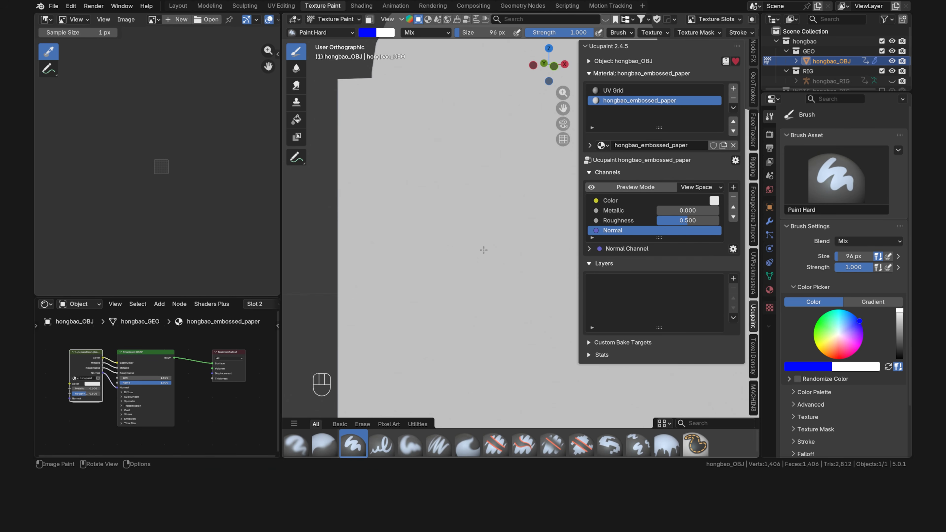
Switch hongbao_OBJ to Object Mode and enable its Subdivision modifier in the viewport.
key(Tab)
click(484, 201)
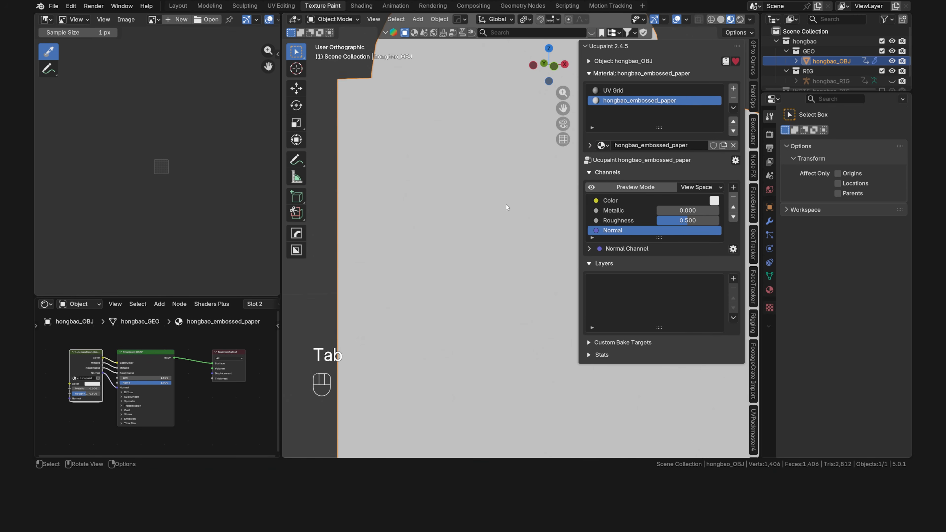
click(770, 223)
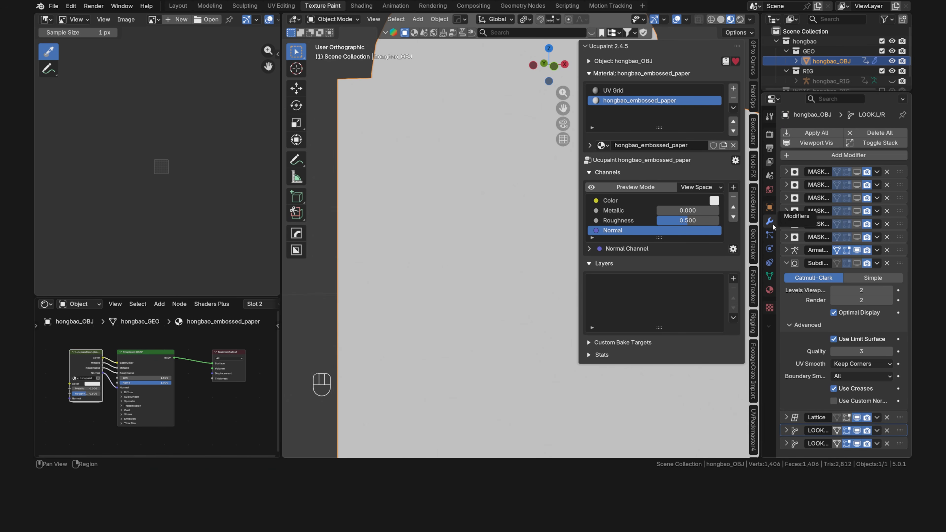
click(857, 264)
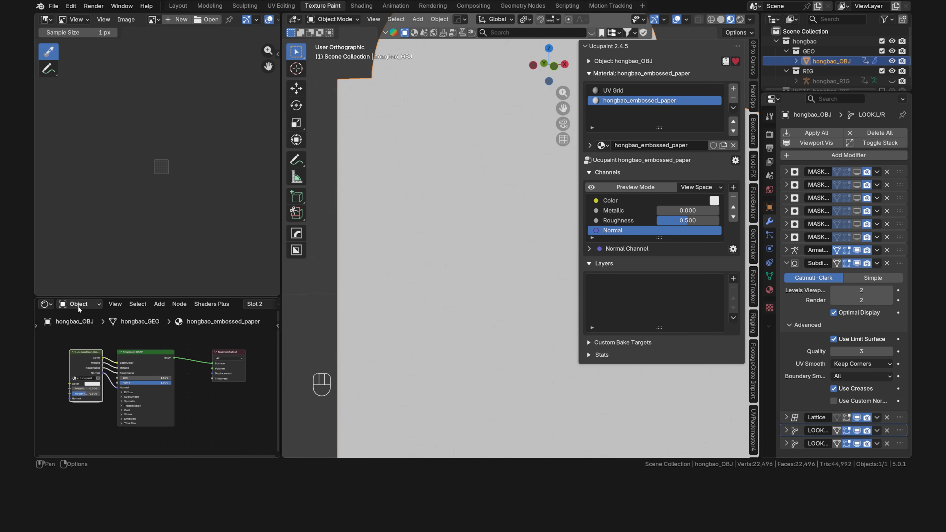
Replace the Shader Editor with a taller File Browser showing the bookmarked Textures folder as thumbnails, with its side region hidden.
click(46, 305)
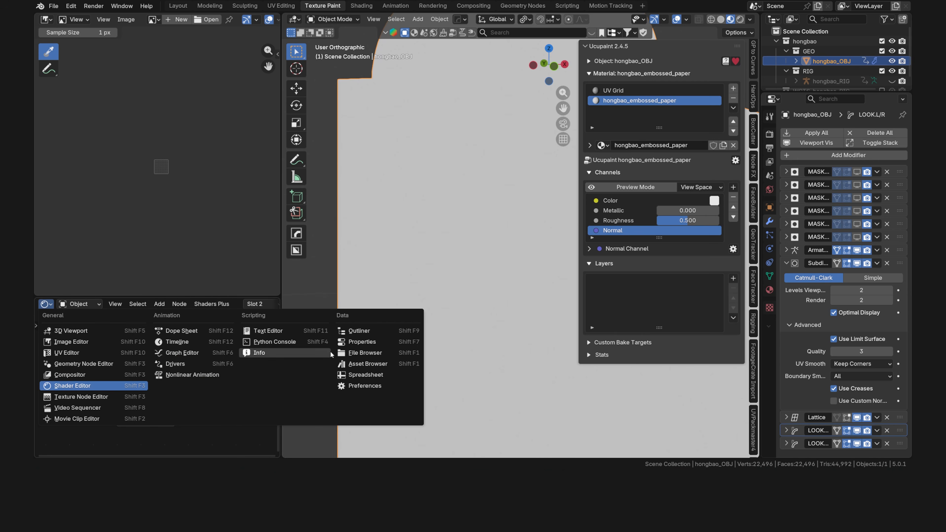
click(363, 353)
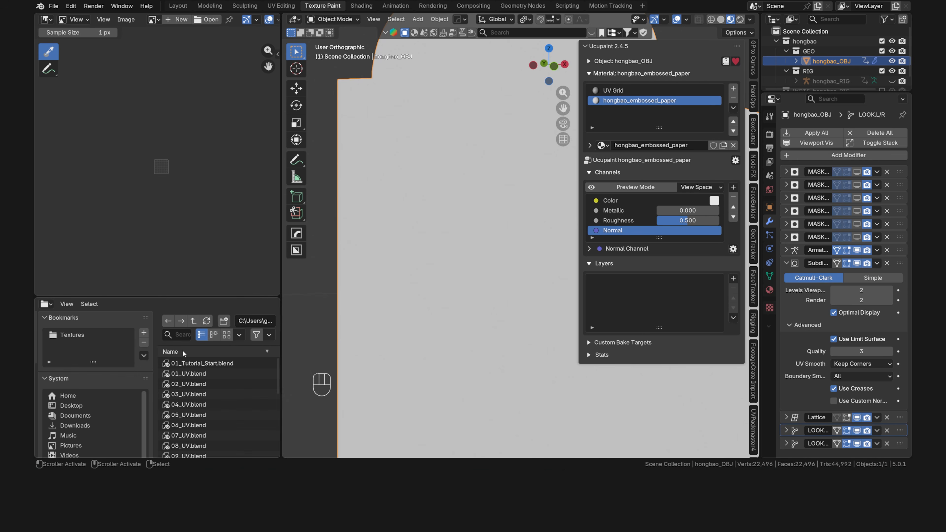
click(96, 333)
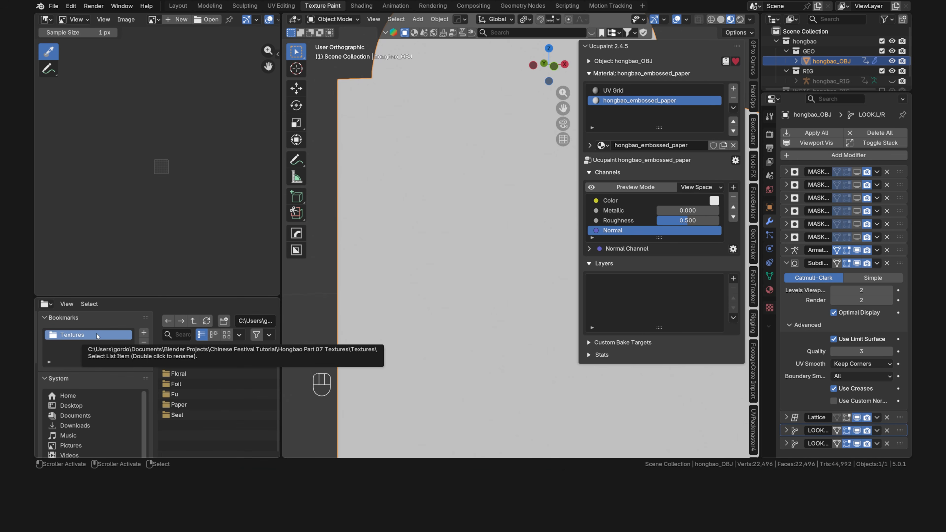
key(t)
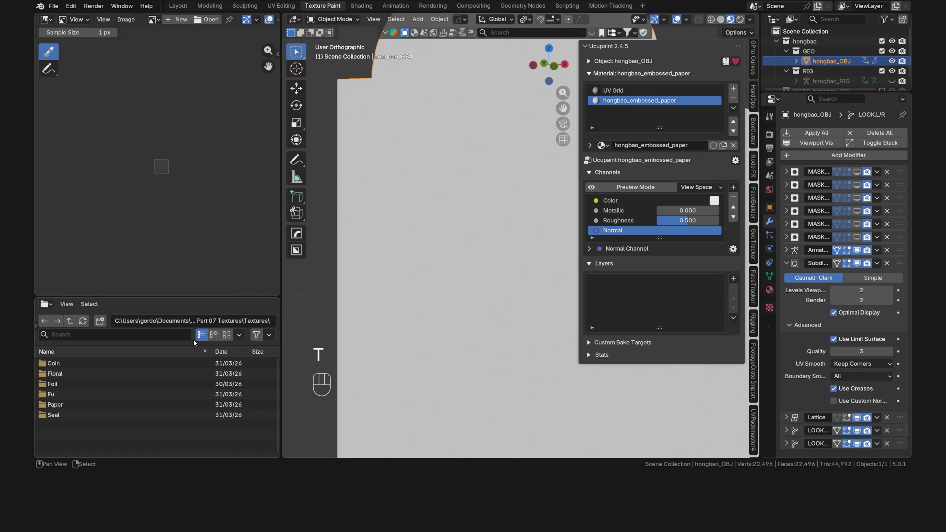
click(227, 338)
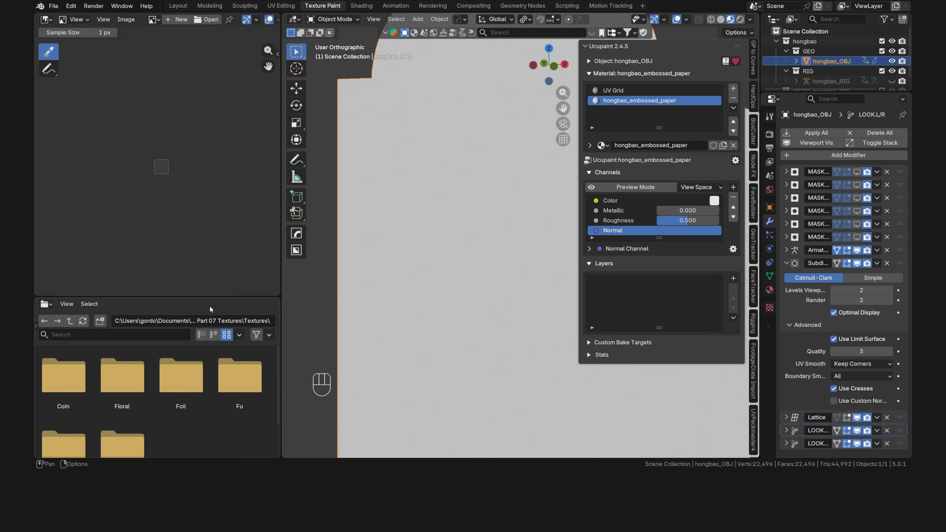
drag(208, 298, 208, 254)
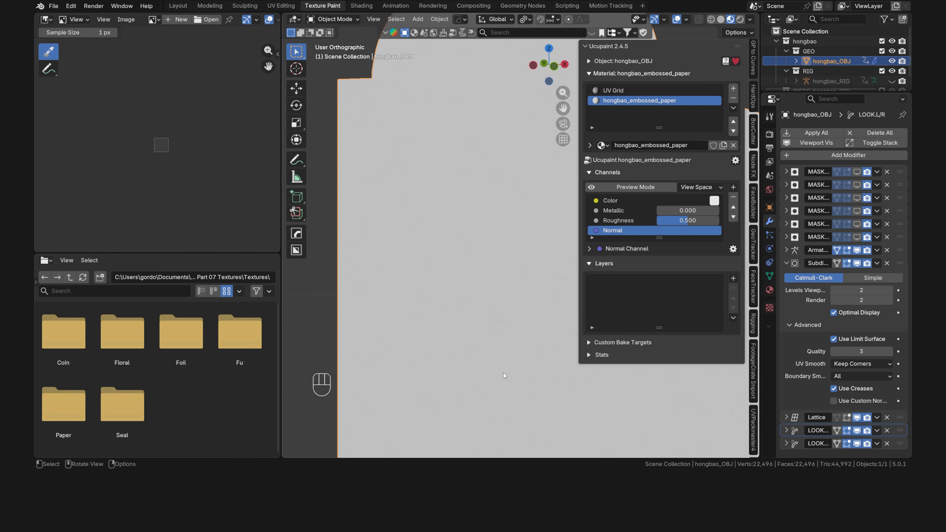
Switch to Color Palette Hex.txt in Notepad, review the red and gold hex codes, and return to Blender.
key(alt+Tab)
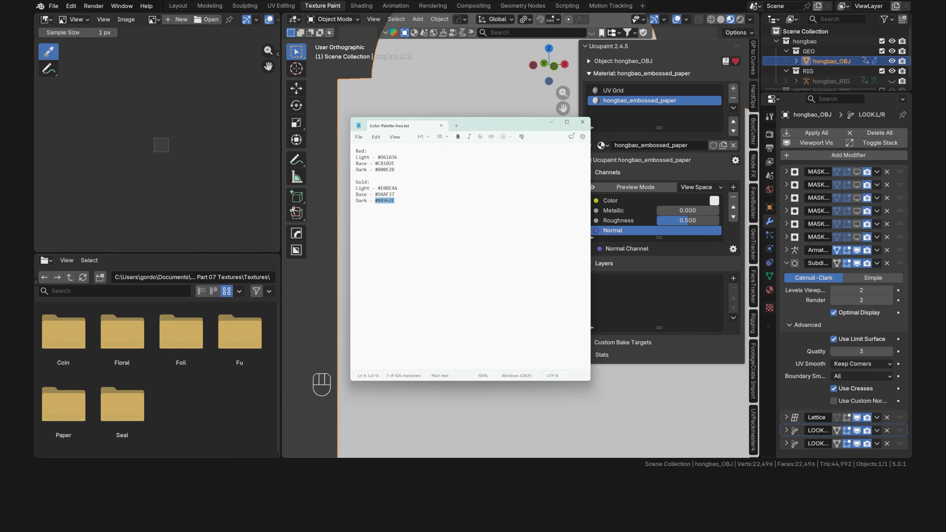
click(414, 158)
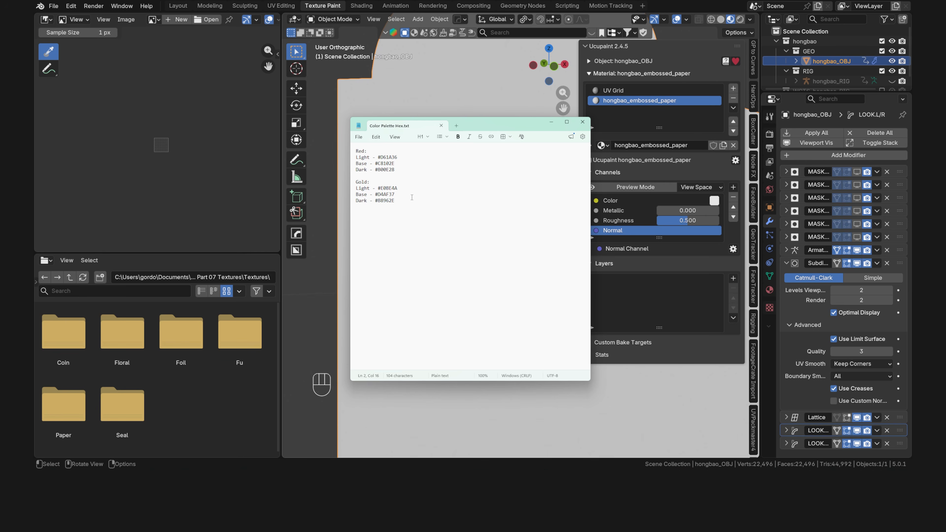
click(319, 209)
Return the hongbao to Texture Paint mode and expand the brush's Color Palette settings.
key(Tab)
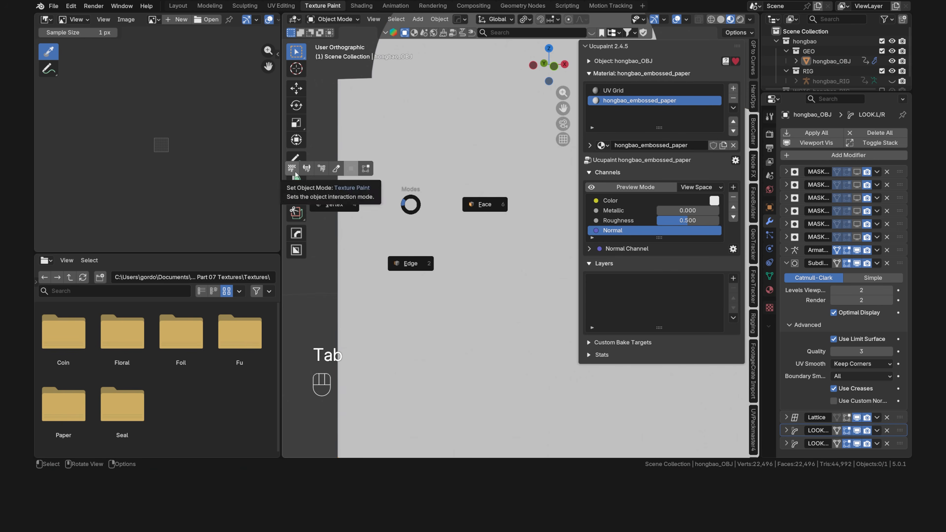
click(327, 168)
click(347, 19)
click(357, 85)
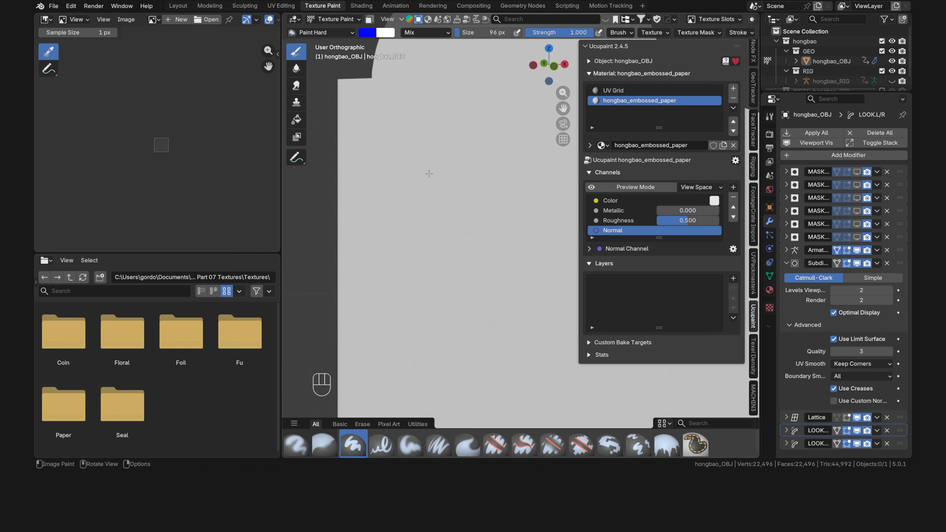
click(770, 117)
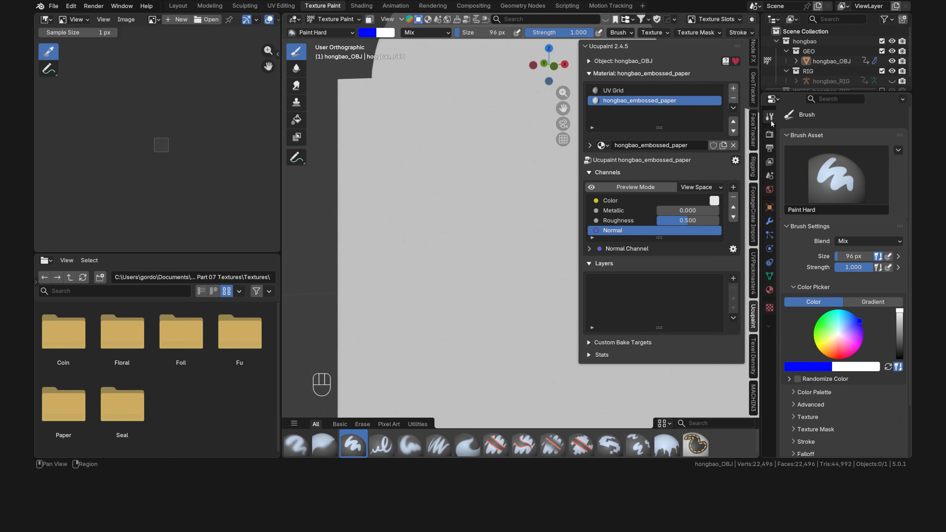
click(794, 392)
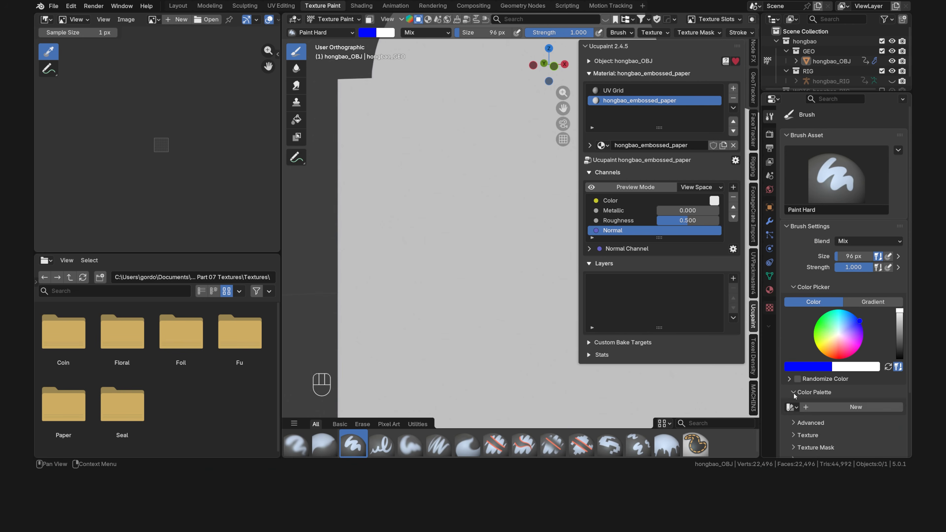
Create a new brush color palette and name it hongbao_palette.
scroll(795, 395, down, 4)
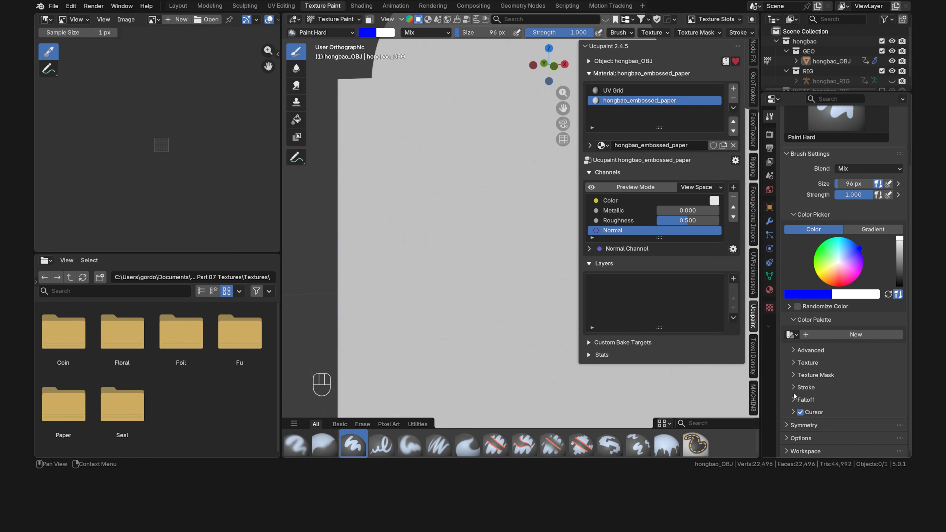
click(833, 335)
click(835, 335)
text(hongbao_)
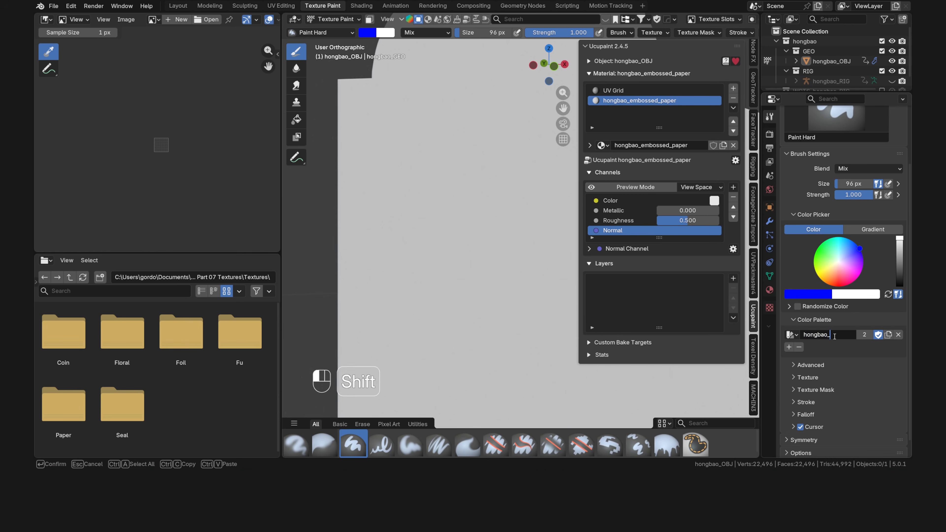
text(palette)
key(Return)
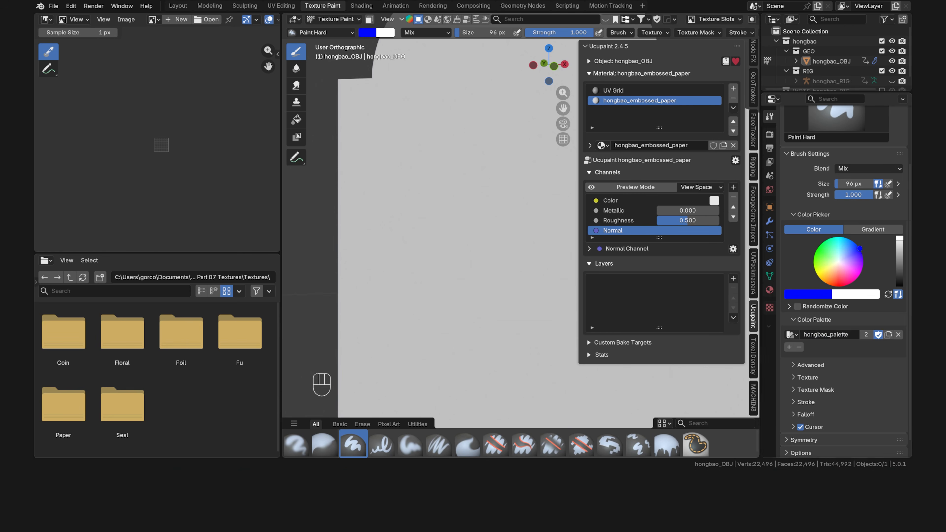
Copy the light red #D61A36 from Color Palette Hex.txt into the brush color and add it to hongbao_palette.
key(alt+Tab)
drag(417, 157, 379, 159)
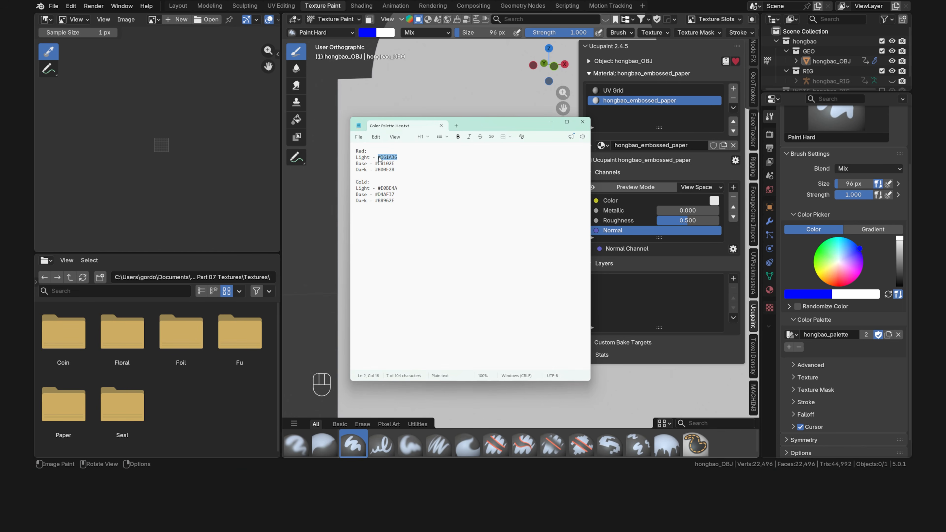
key(ctrl+c)
click(808, 294)
click(782, 279)
key(ctrl+v)
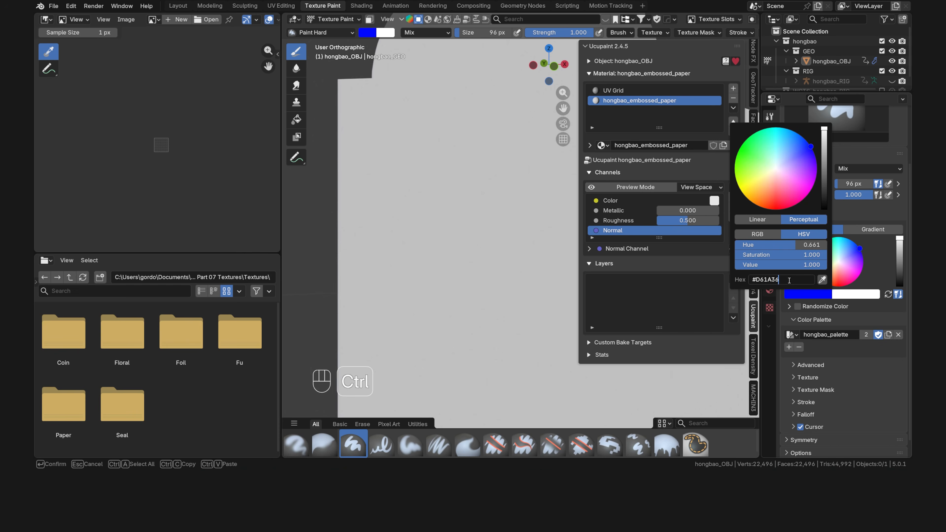
key(Return)
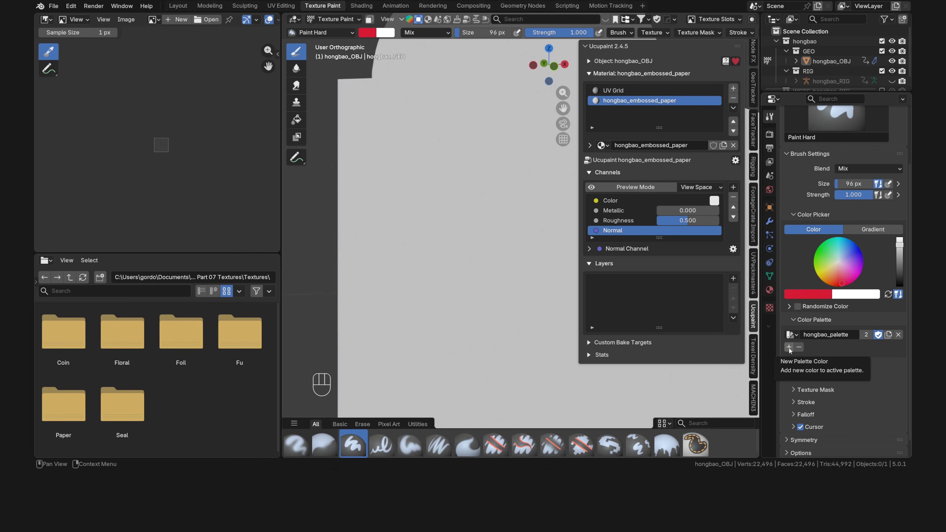
click(789, 347)
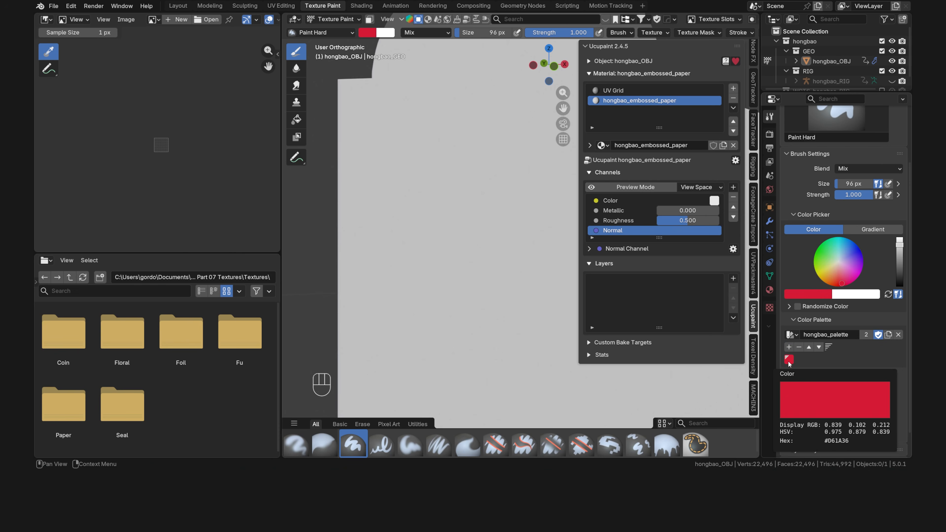
Copy the base red #C8102E from the text file into the brush color and add it to the palette.
key(alt+Tab)
double_click(385, 164)
key(ctrl+c)
click(809, 293)
key(ctrl+v)
click(789, 347)
Set the brush color to the text file's dark red #B00E28 and add it as a palette swatch.
key(alt+Tab)
double_click(385, 169)
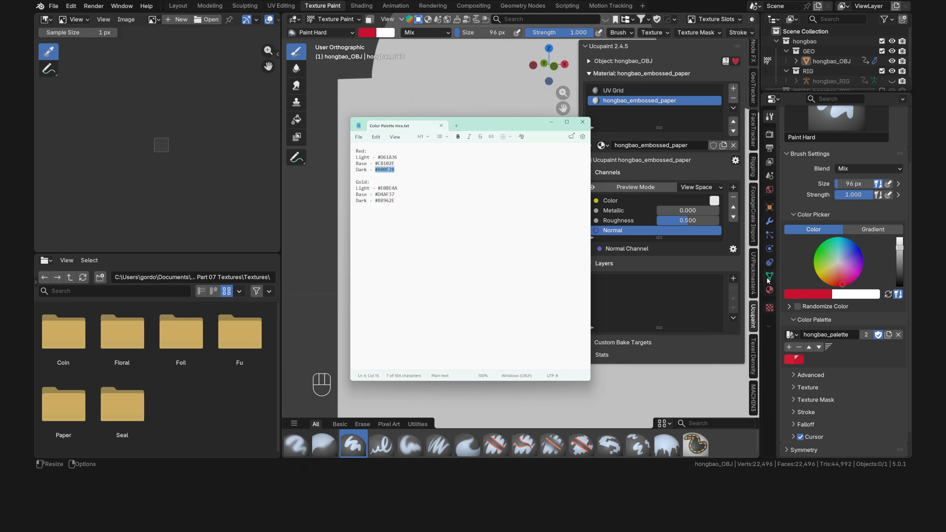
click(805, 294)
key(ctrl+v)
click(789, 347)
Copy the light gold hex code from the text file into the brush color and add it to the palette.
key(alt+Tab)
double_click(387, 188)
click(805, 295)
key(ctrl+v)
click(788, 348)
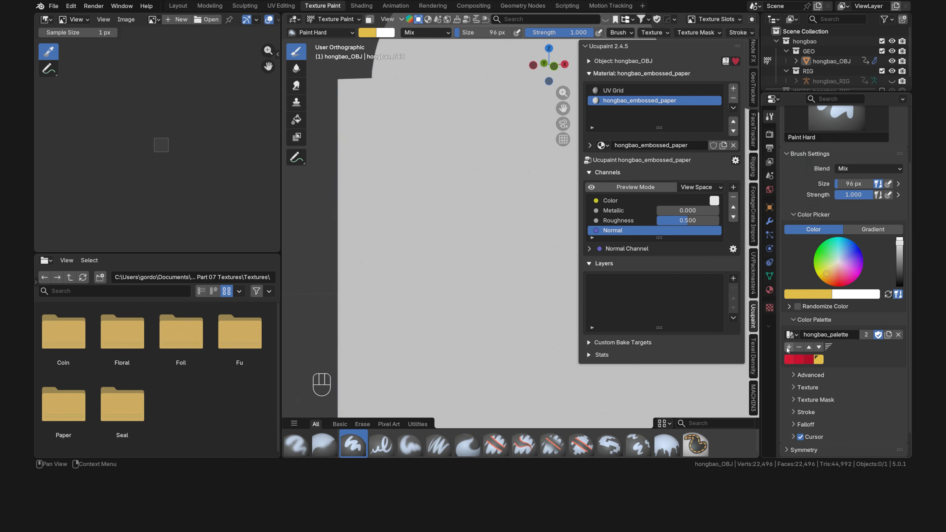
Copy the base gold #D4AF37 from the text file into the brush color and add it to the palette.
key(alt+Tab)
double_click(385, 194)
key(ctrl+c)
click(804, 295)
key(ctrl+v)
click(789, 347)
Set the brush color to the text file's dark gold #B8962E and add it as a palette swatch.
key(alt+Tab)
double_click(385, 201)
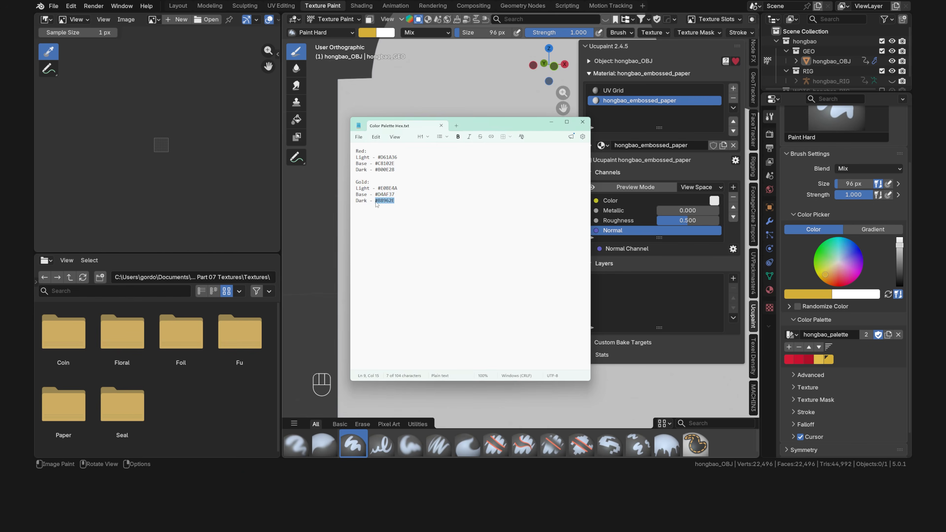
key(ctrl+c)
click(805, 295)
key(ctrl+v)
click(789, 347)
Reset the brush color to black, add black and white swatches to the palette, and leave black as the primary color.
key(BackSpace)
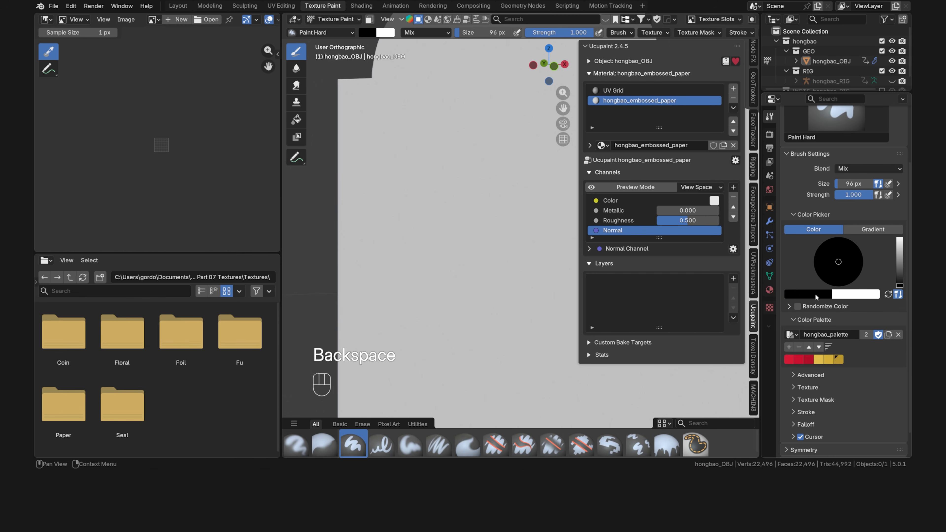
click(789, 347)
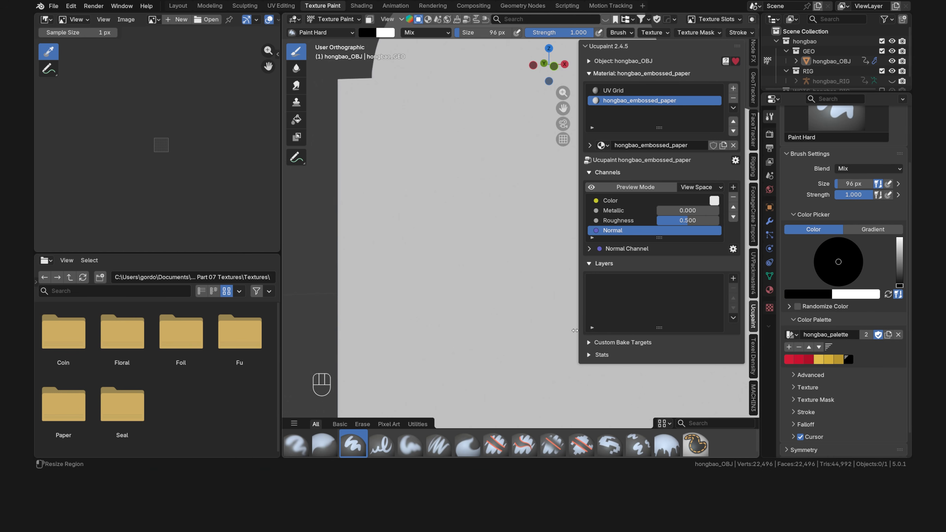
key(x)
click(789, 347)
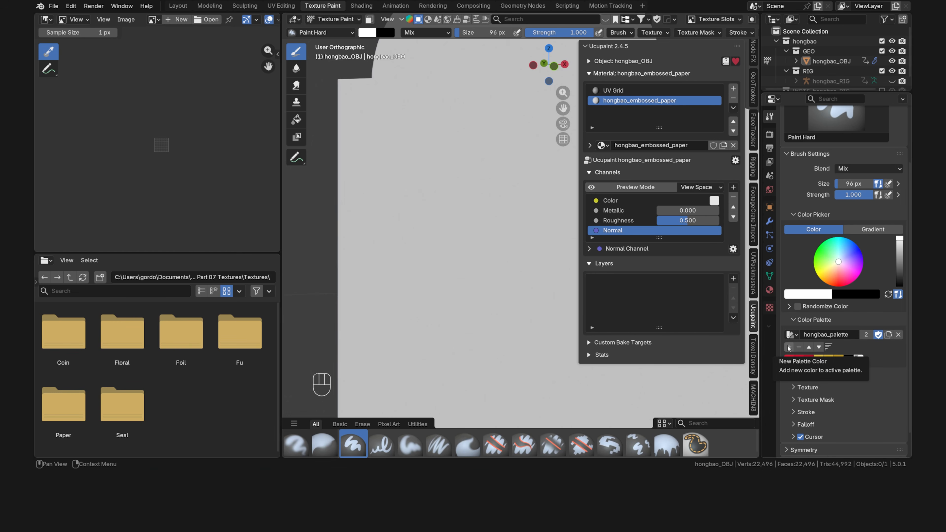
key(x)
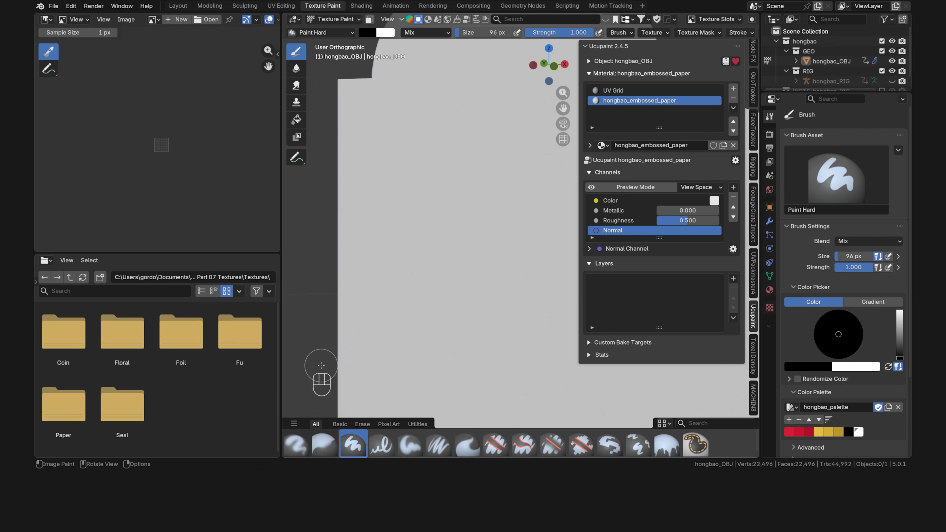
Open the Paper folder in the File Browser and look at Ucupaint's options for opening Paper006_4K-JPG_Color.jpg.jpg.
double_click(70, 398)
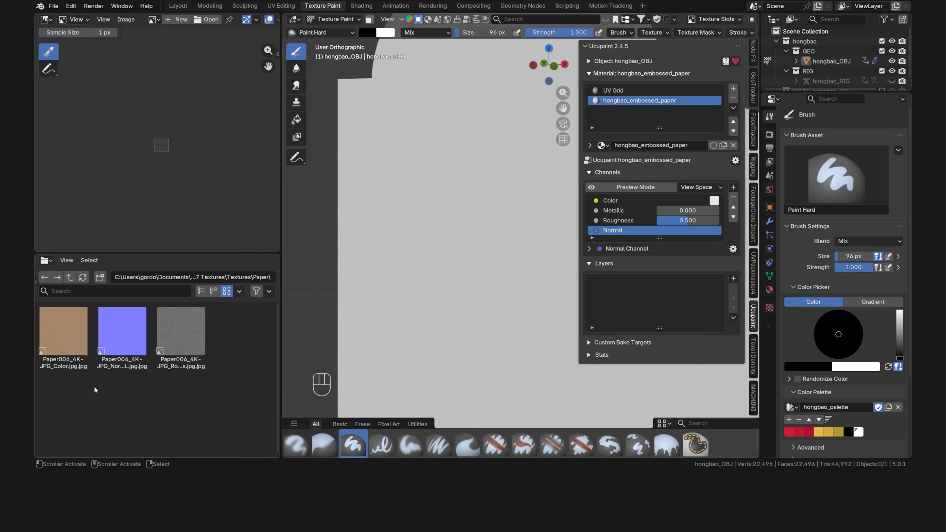
right_click(74, 351)
mouse_move(88, 460)
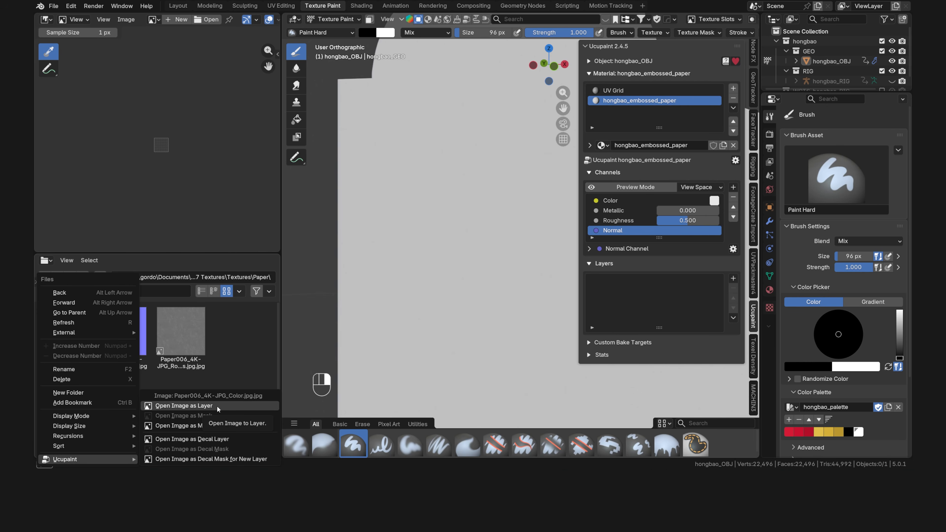
click(237, 371)
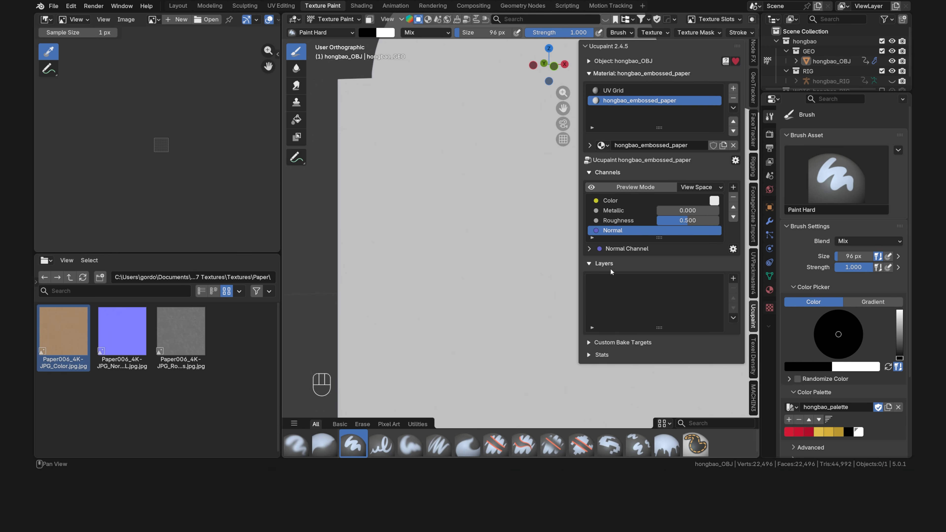
Open the Paper006 color, normal and roughness images from the Textures Paper folder as a single Ucupaint layer.
click(733, 279)
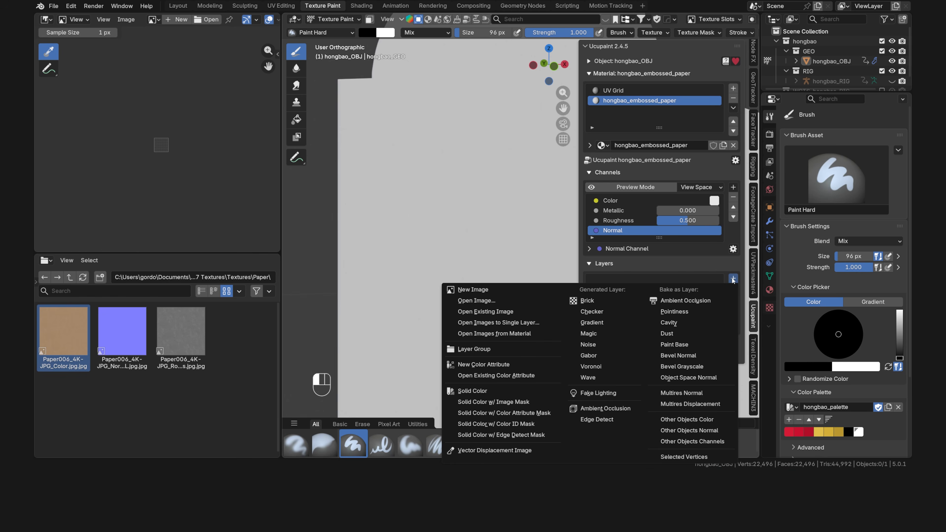
click(549, 322)
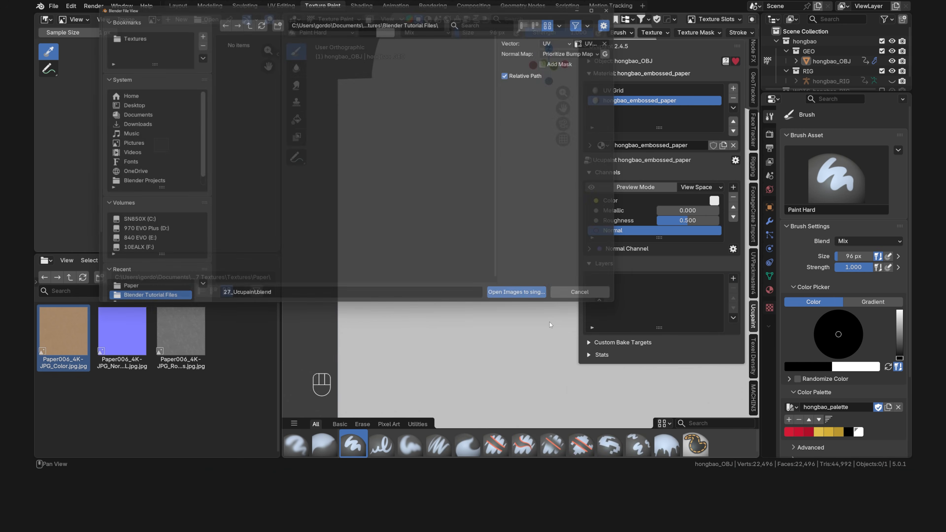
click(155, 34)
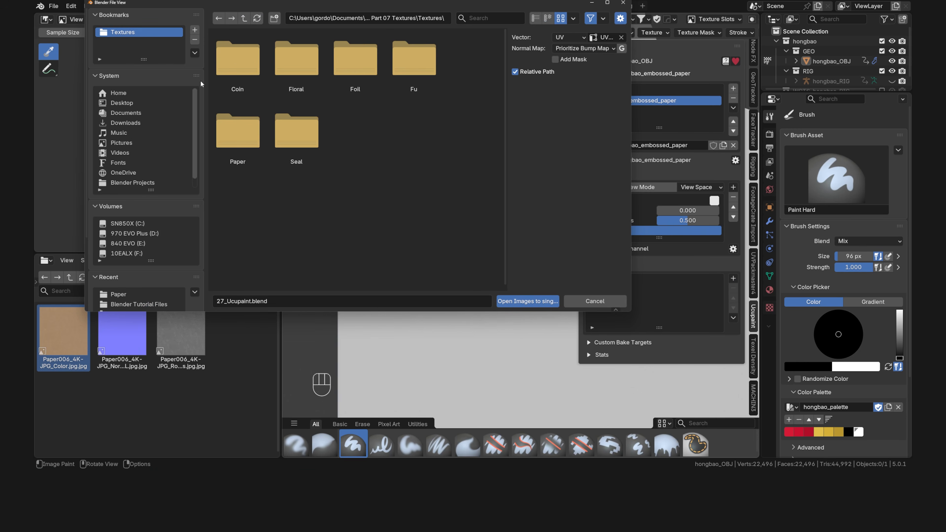
click(244, 130)
click(243, 68)
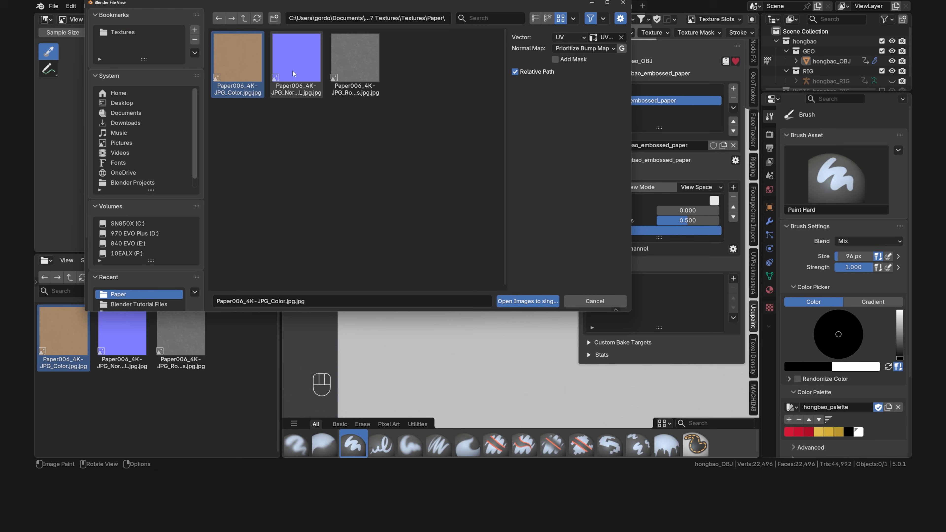
shift+click(362, 71)
click(529, 305)
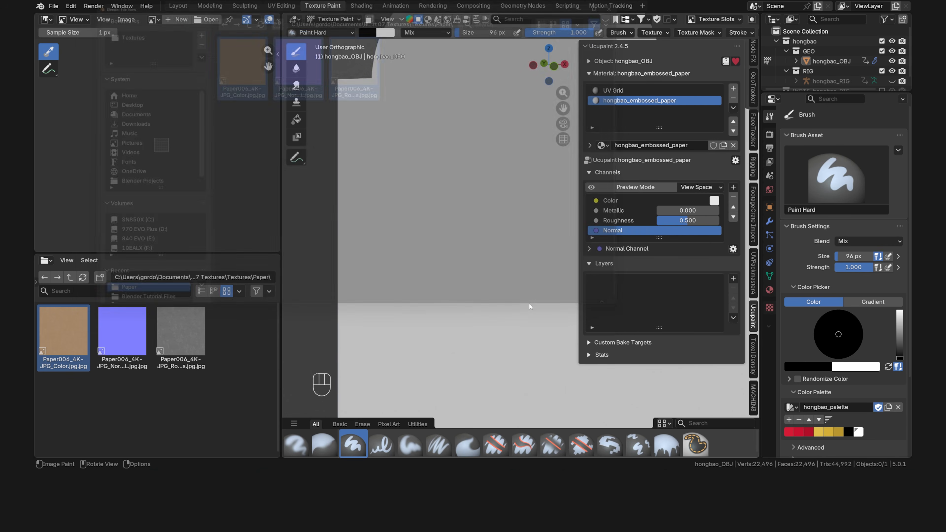
scroll(510, 232, down, 5)
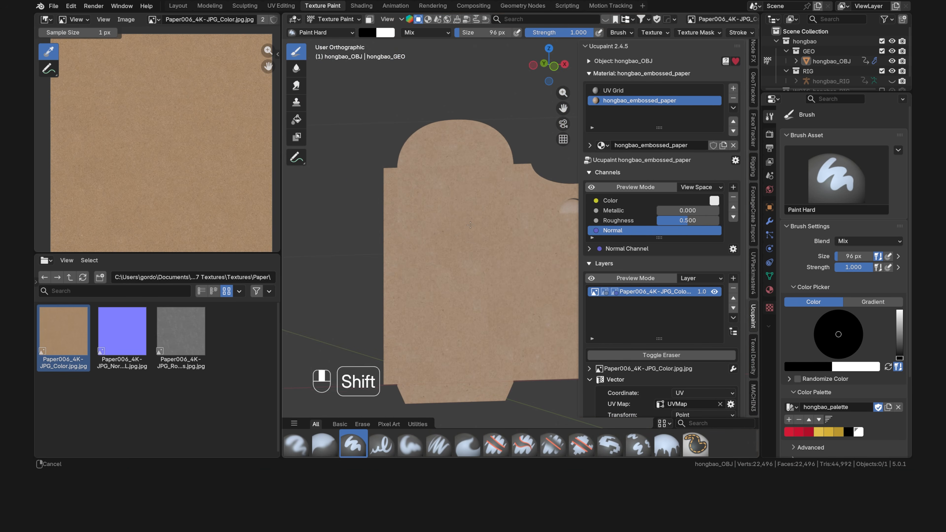
View the paper layer's roughness and normal images, and return to its color image.
click(604, 292)
click(613, 292)
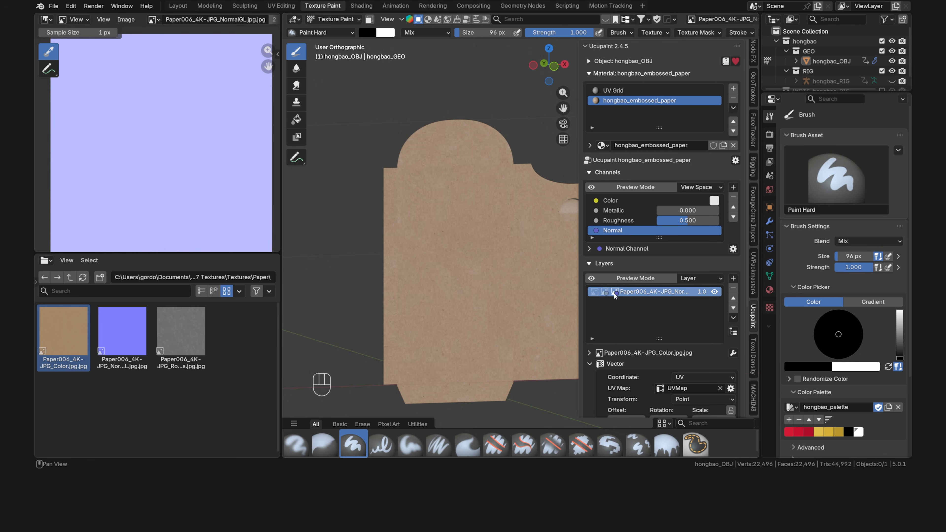
click(595, 295)
Examine the paper layer's vector transform settings and the image sources of its Color, Roughness and Normal channels.
scroll(580, 311, down, 7)
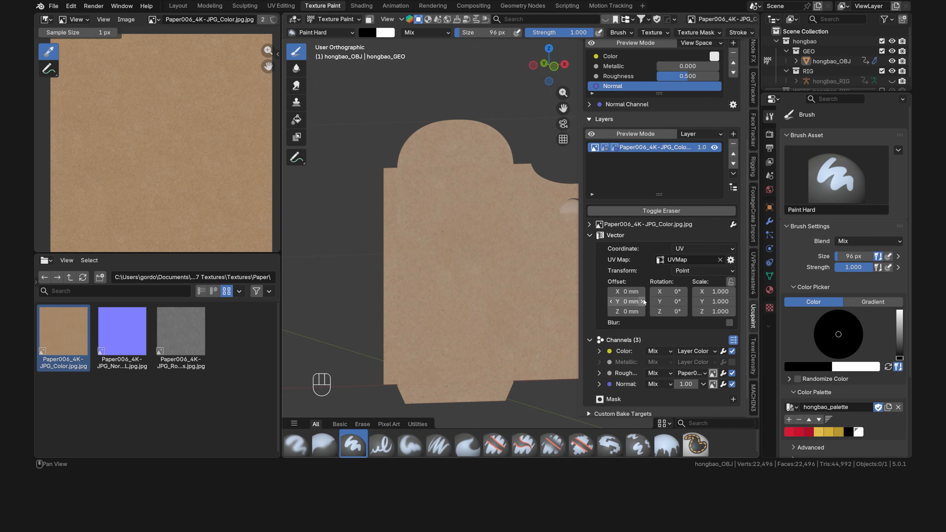
drag(668, 292, 732, 308)
key(ctrl+z)
right_click(732, 307)
scroll(588, 302, down, 2)
click(712, 333)
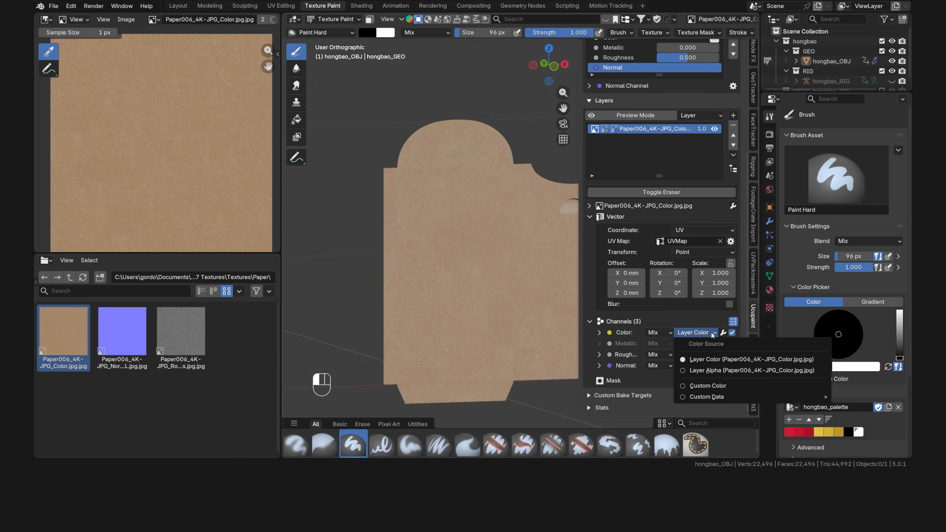
click(713, 333)
click(704, 355)
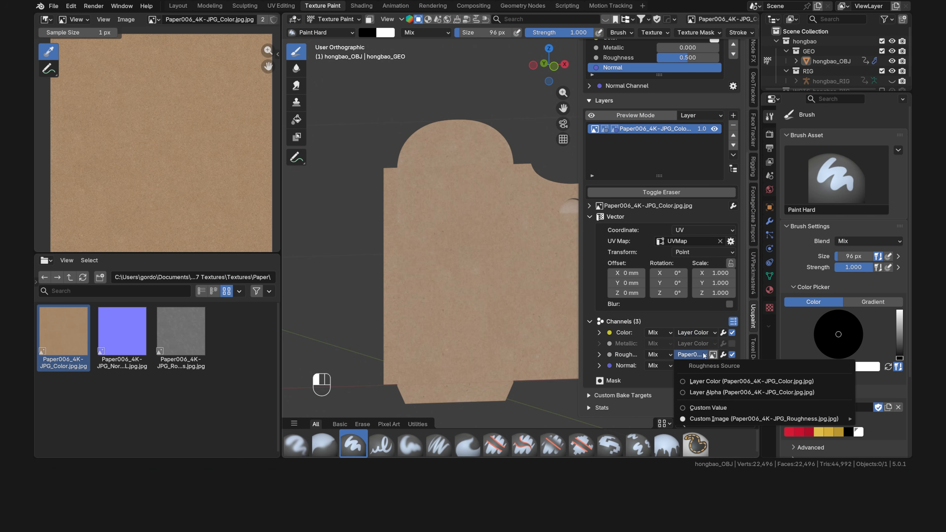
click(704, 355)
click(704, 366)
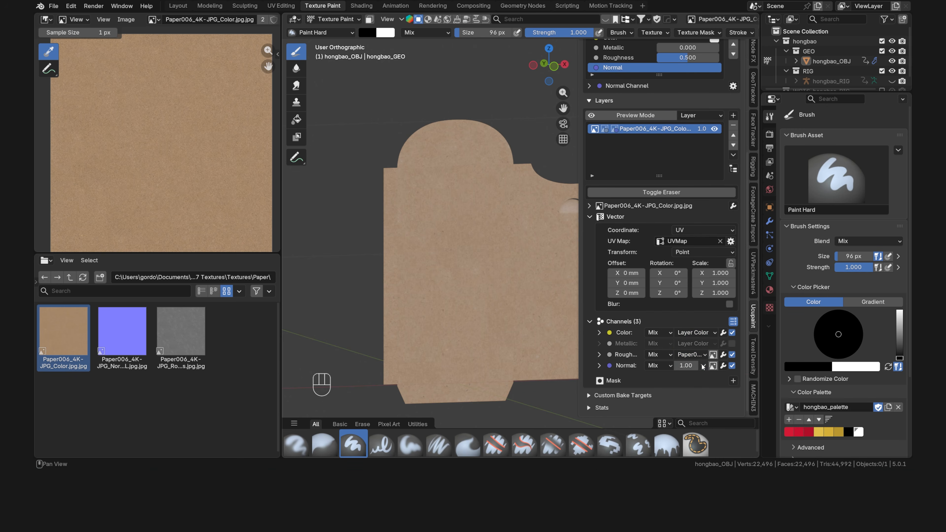
Preview the material's Color, Roughness and Normal channels one by one, and turn the channel preview off.
scroll(588, 343, up, 8)
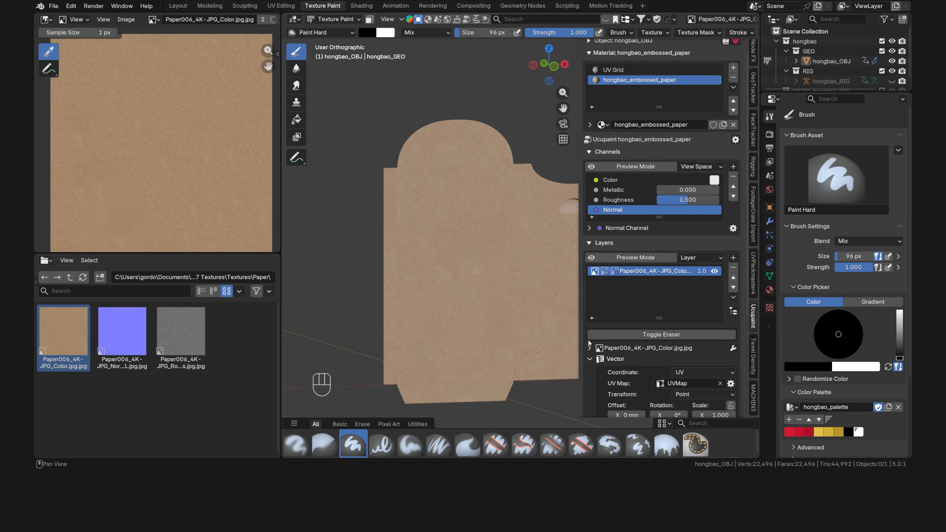
click(632, 180)
click(654, 167)
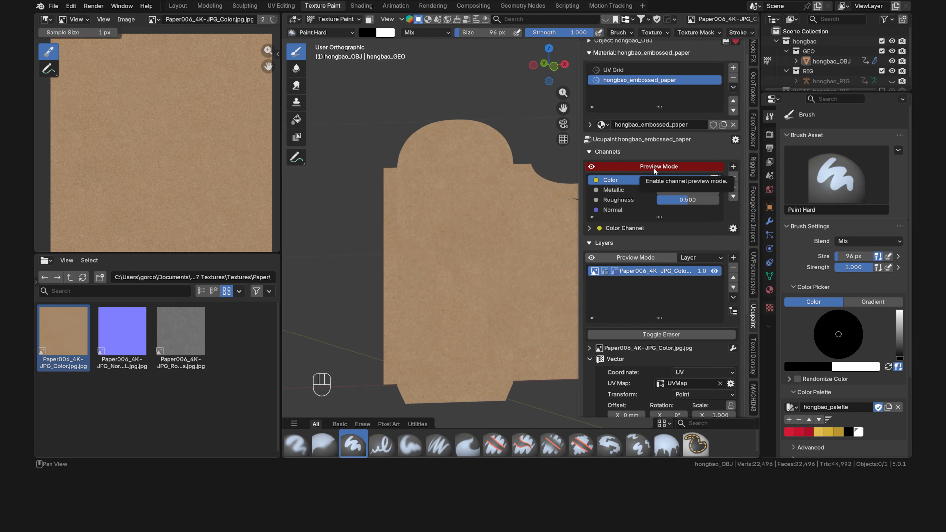
click(639, 200)
click(632, 209)
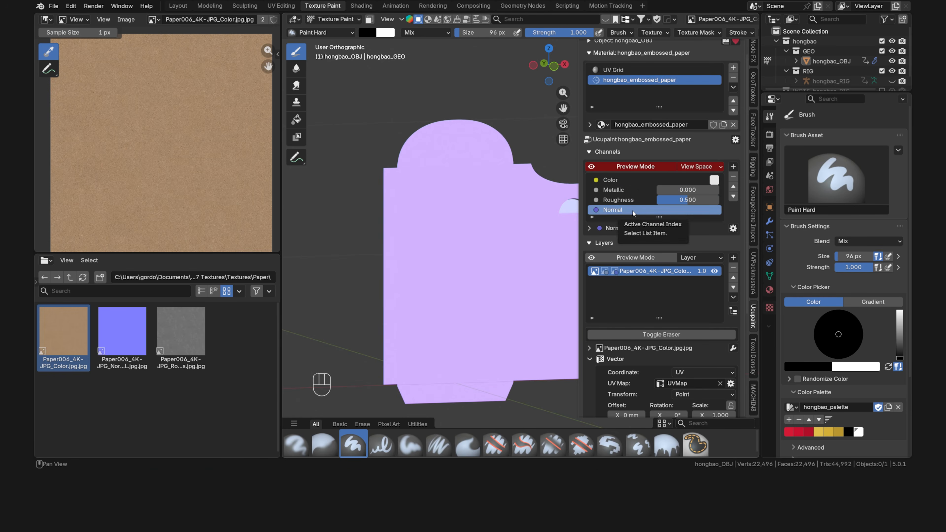
click(638, 167)
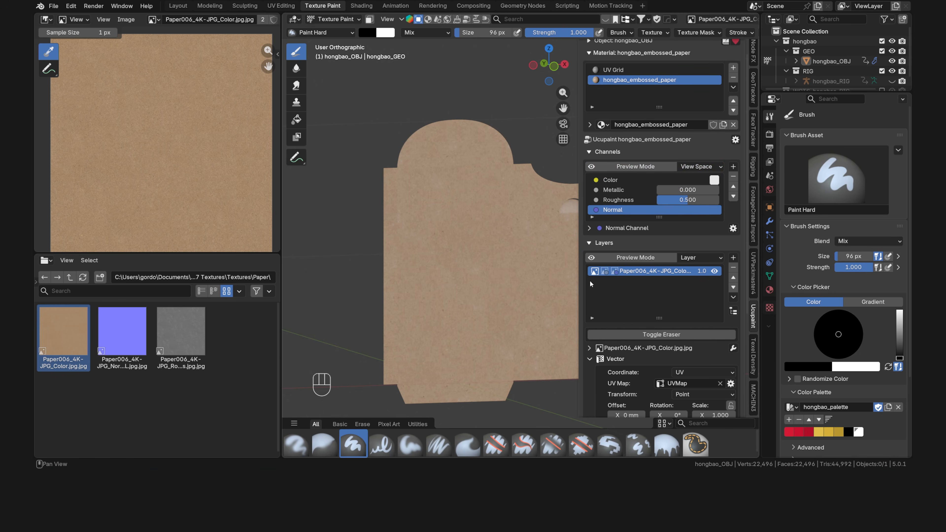
Rename the paper layer's color image to paperfiber_color and copy the name's prefix for reuse.
double_click(633, 271)
text(paperfiber_colo)
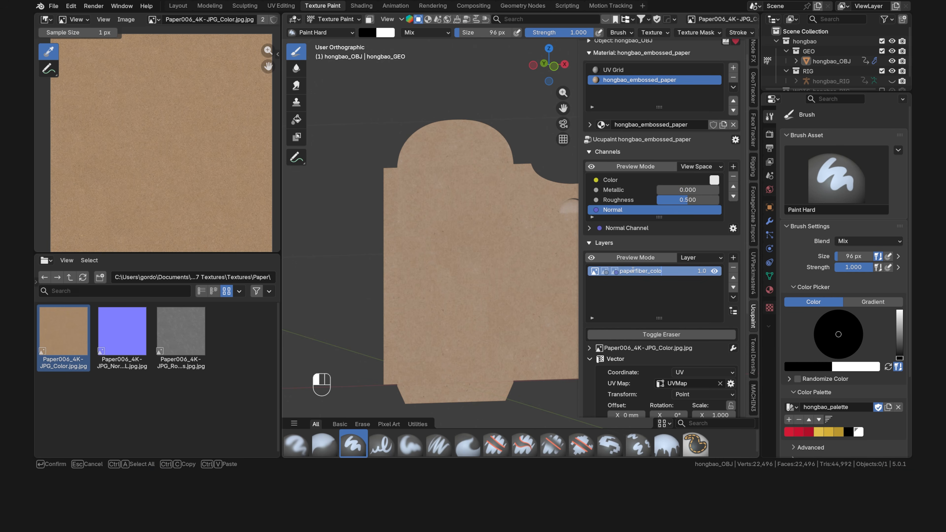
drag(649, 271, 618, 271)
key(ctrl+c)
key(Return)
Rename the paper layer's roughness image to paperfiber_roughness.
click(605, 271)
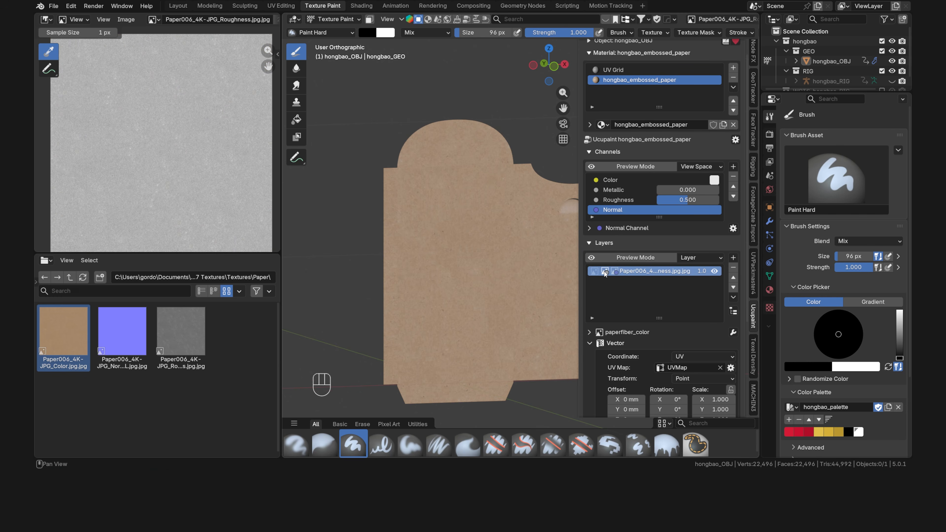
double_click(635, 271)
key(ctrl+v)
text(roughness)
key(Return)
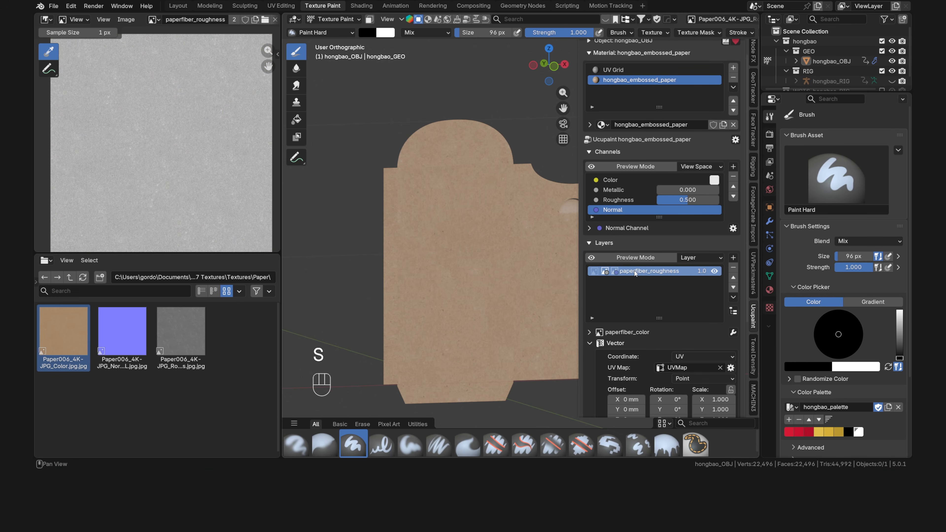
Rename the paper layer's normal image to paperfiber_normal and make its color image active again.
click(615, 271)
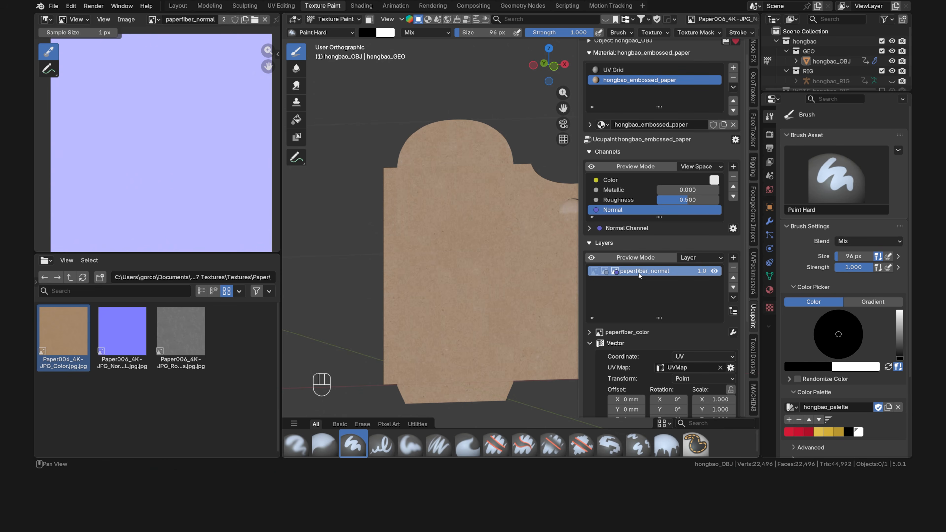
click(596, 271)
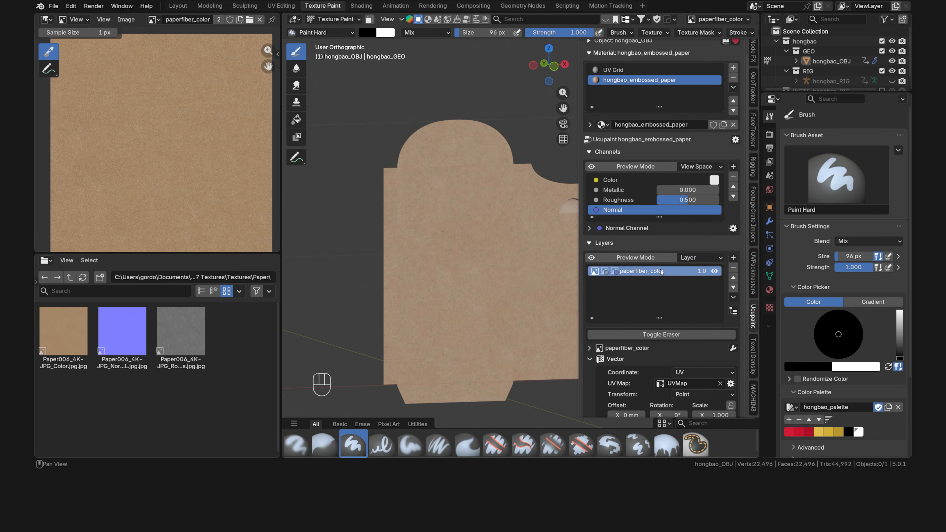
Add a solid color layer named base_red with a black image mask at 4096 resolution.
click(733, 260)
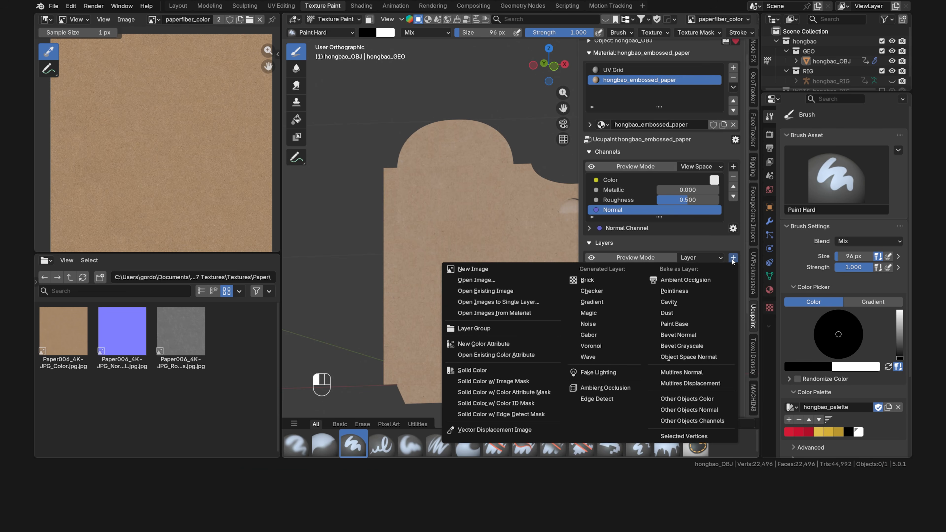
click(548, 380)
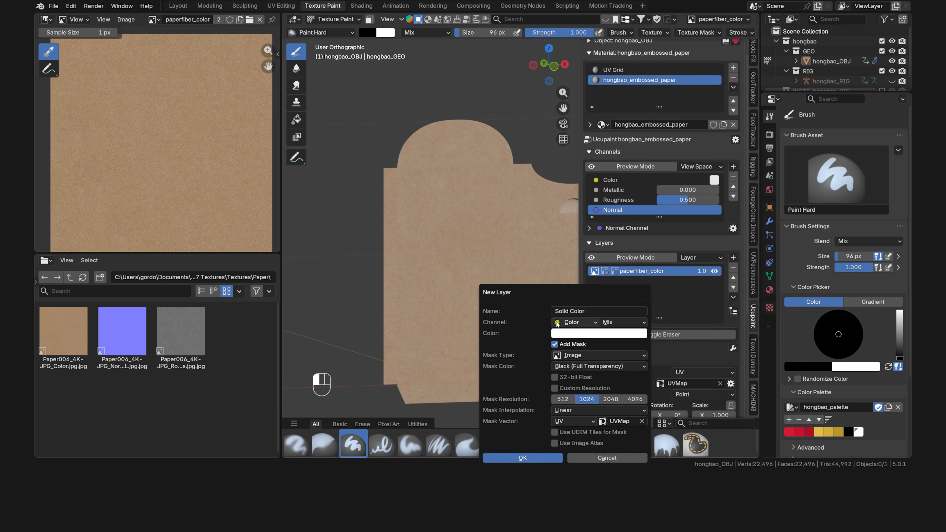
text(base_red)
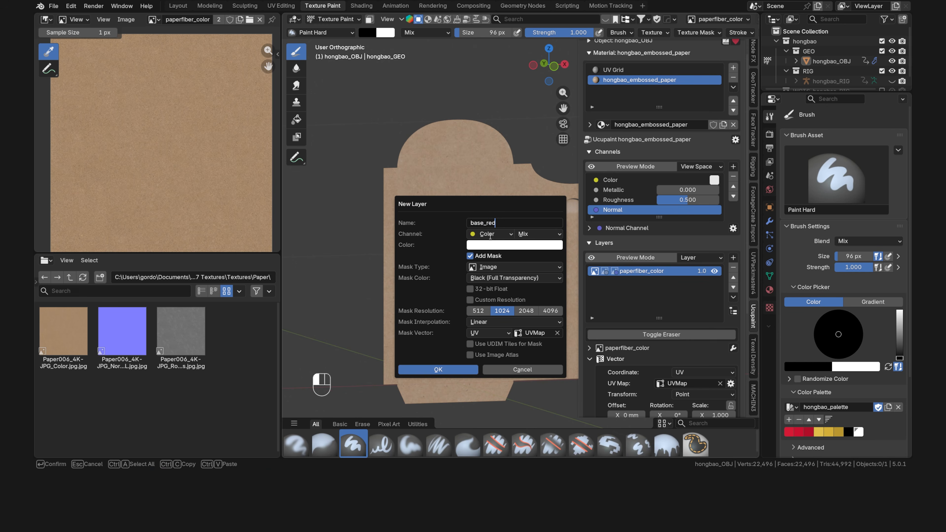
key(Return)
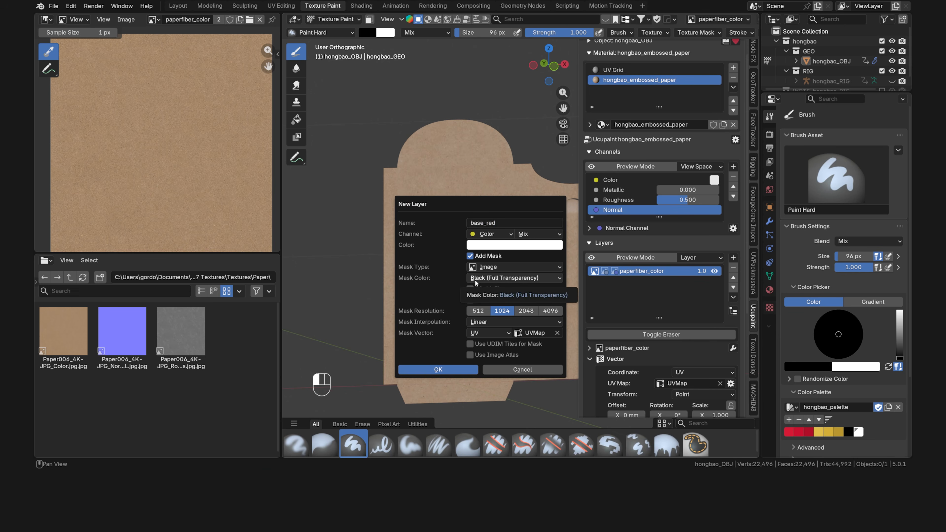
click(546, 312)
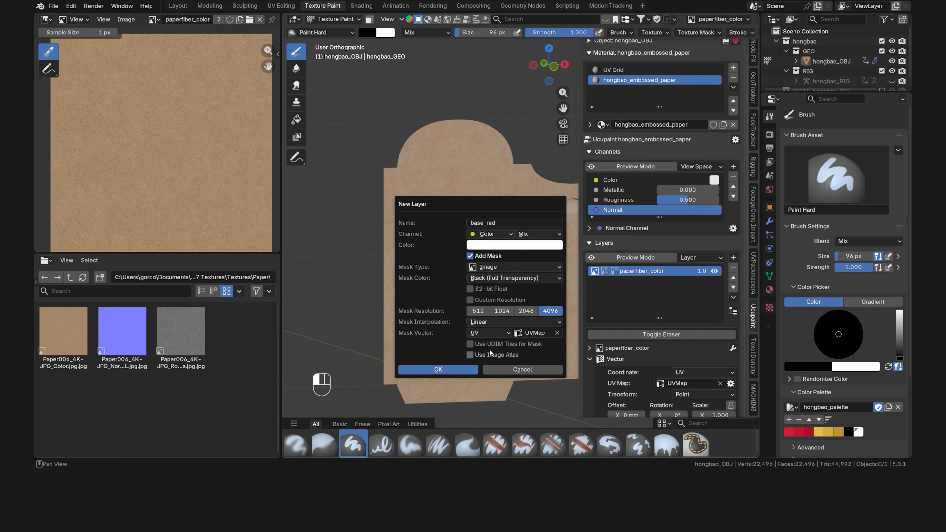
click(455, 370)
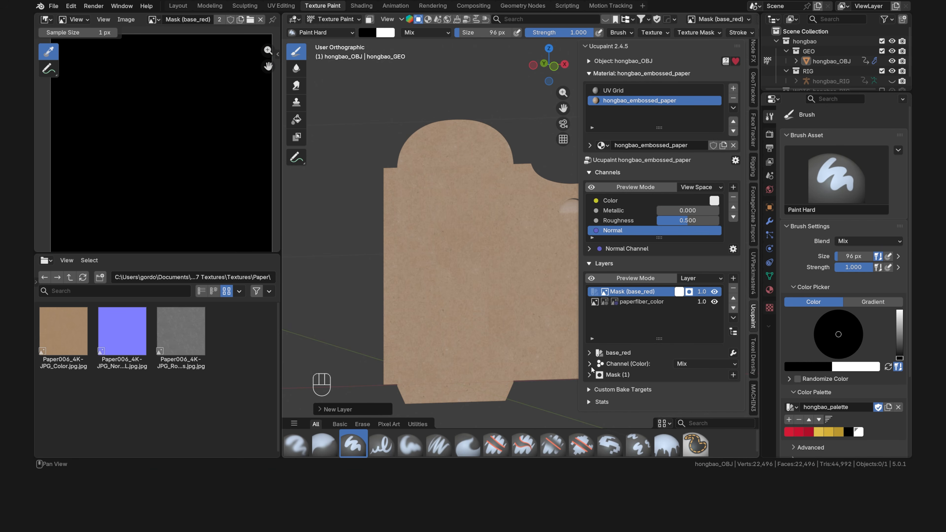
Expand base_red's mask list and copy the palette red #C8102E into the layer's color.
click(590, 375)
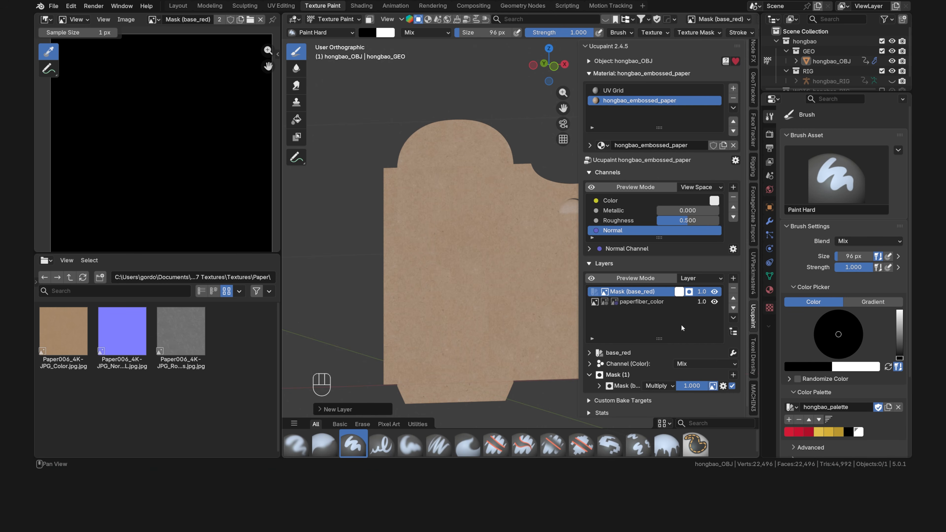
scroll(797, 332, down, 6)
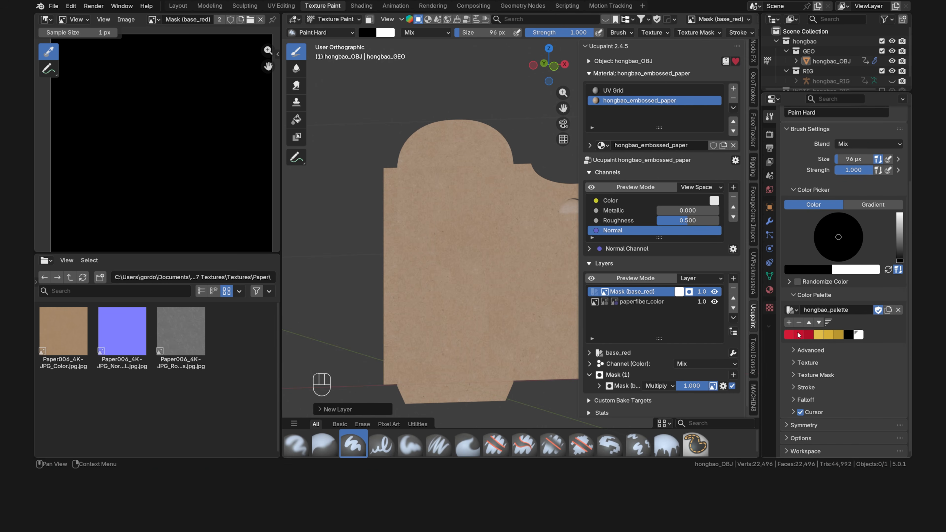
mouse_move(798, 334)
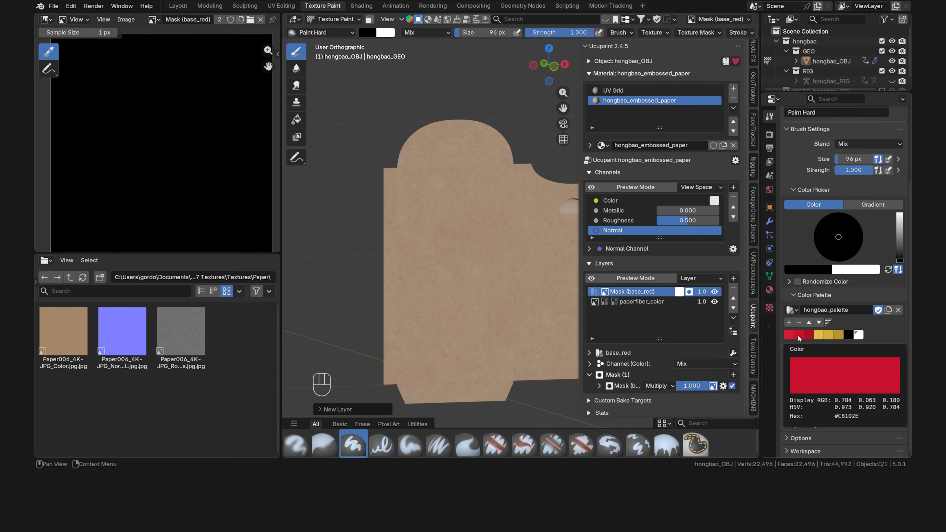
key(ctrl)
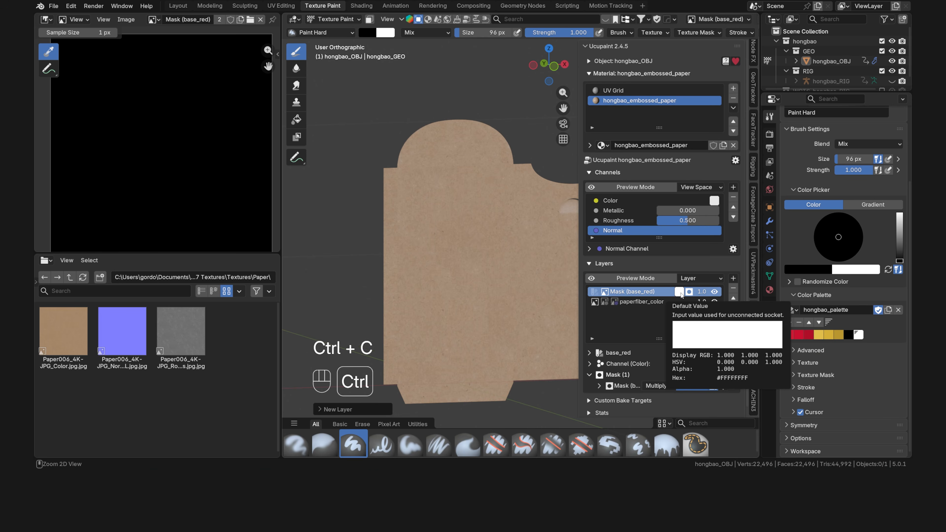
key(ctrl+v)
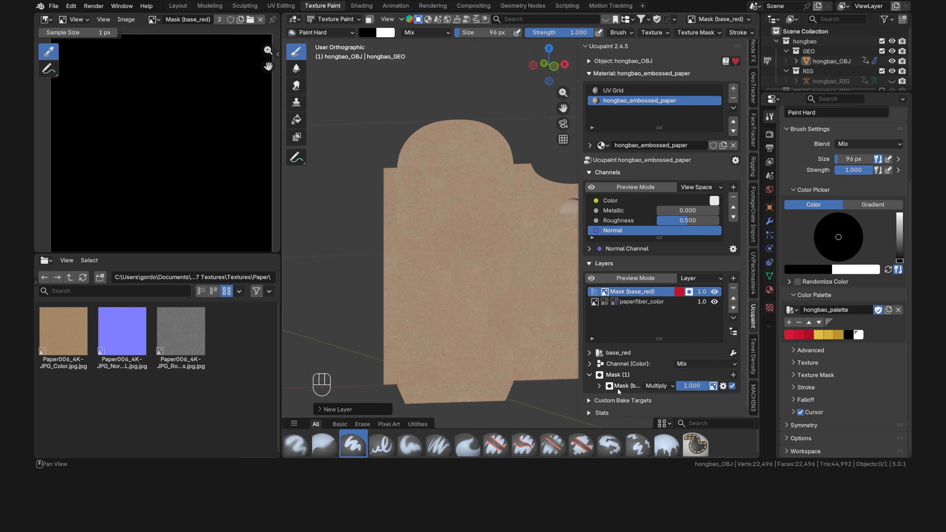
Switch base_red's mask off and on again to compare, and activate the Fill brush.
click(732, 386)
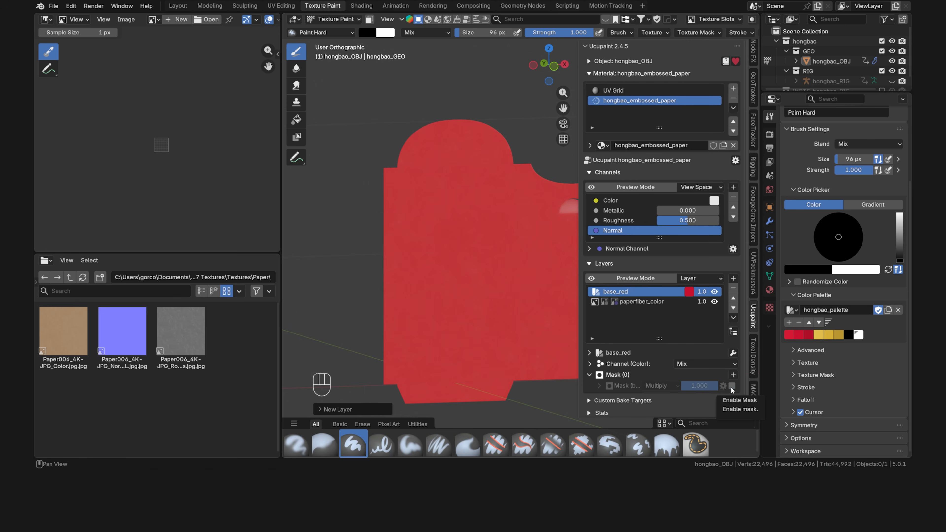
click(732, 386)
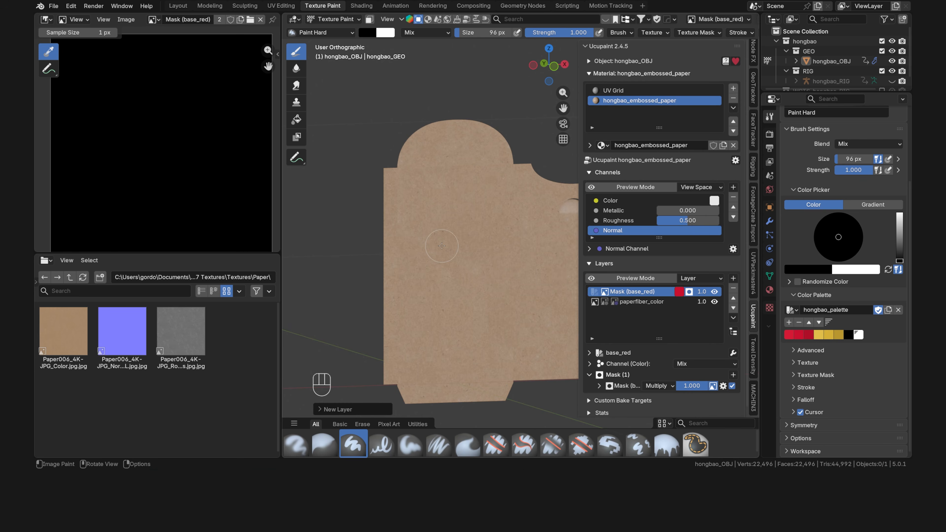
mouse_move(442, 246)
middle_down()
mouse_move(495, 267)
mouse_move(455, 252)
mouse_move(379, 248)
middle_up()
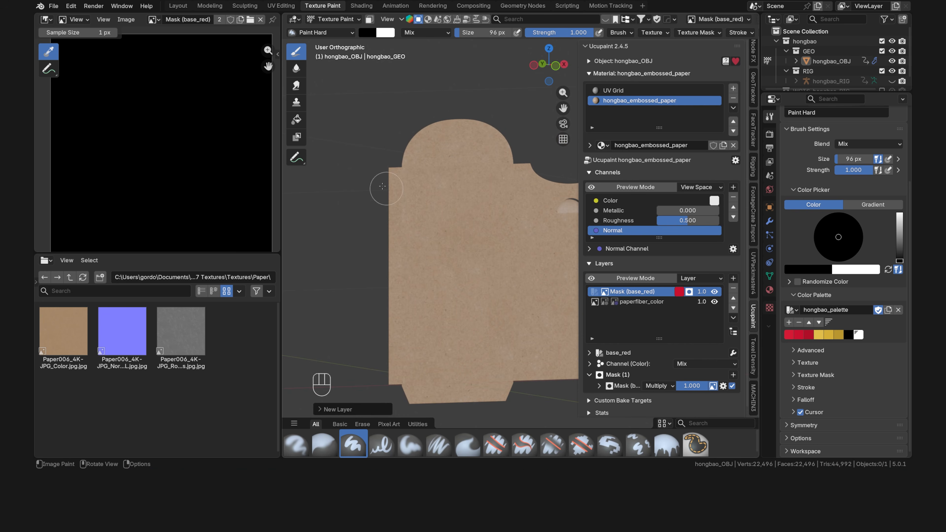
click(294, 122)
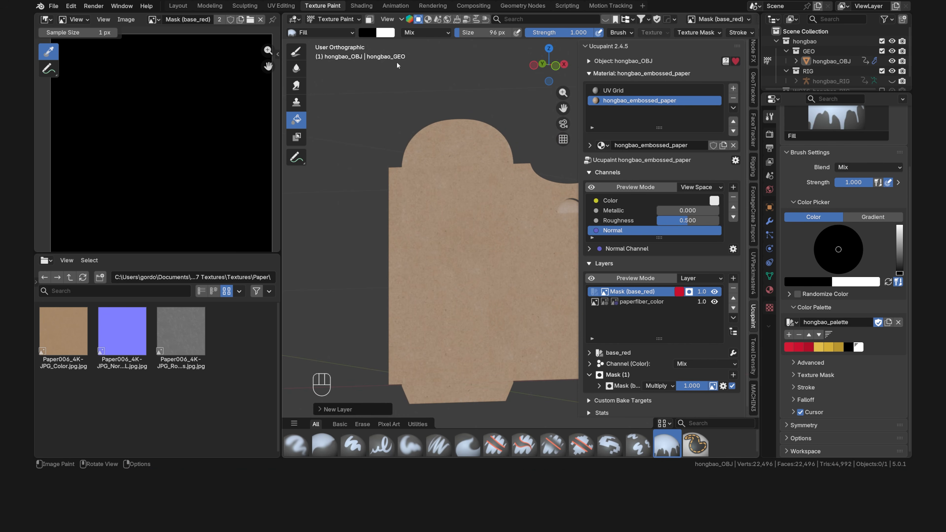
Try filling the whole base_red mask with white, inspect both sides of the envelope, and undo the fill.
ctrl+click(434, 226)
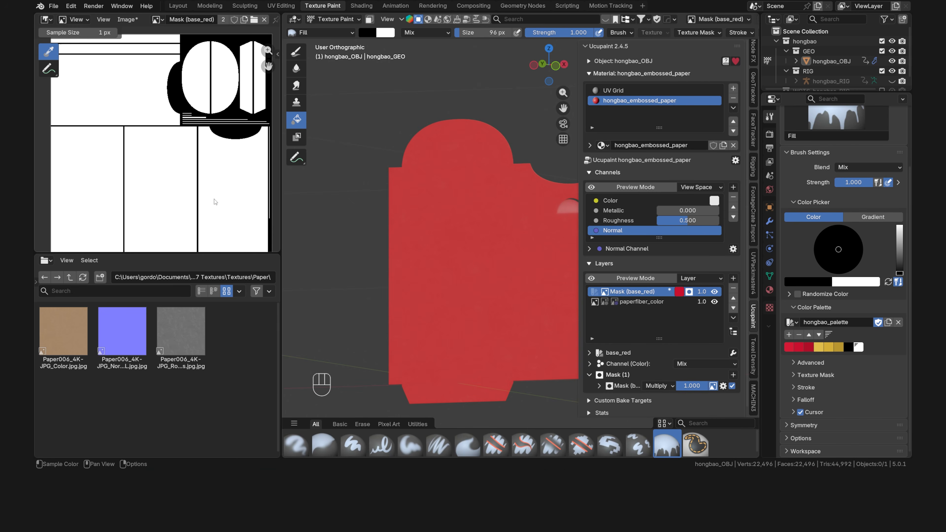
middle_drag(284, 202, 507, 211)
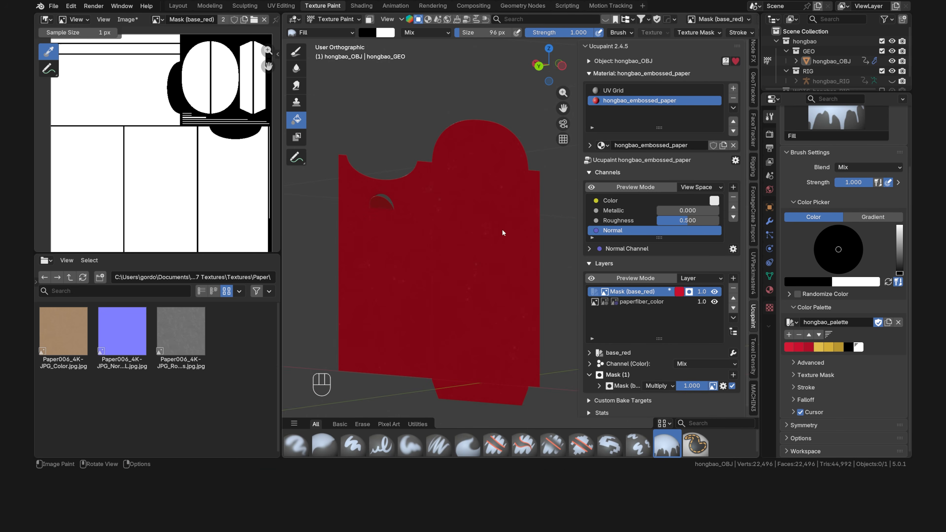
mouse_move(477, 257)
middle_down()
mouse_move(437, 255)
mouse_move(471, 247)
middle_up()
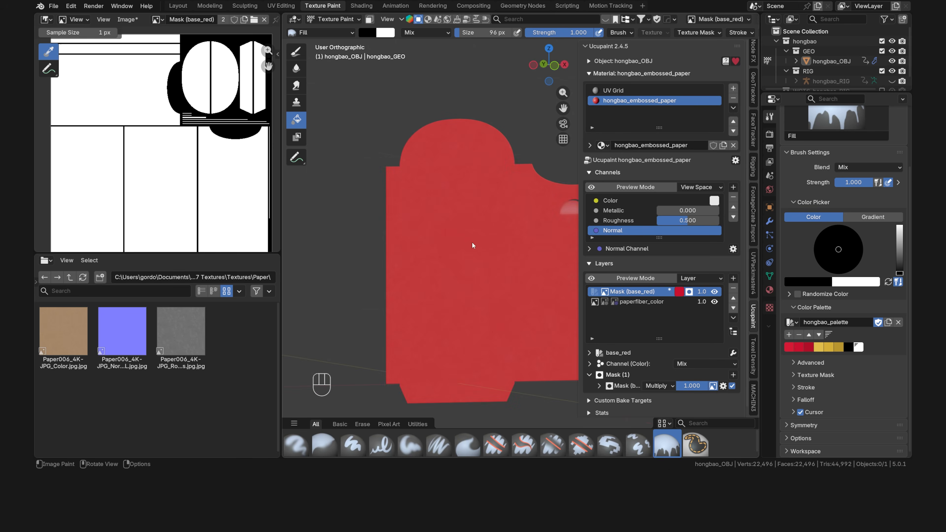
key(ctrl+z)
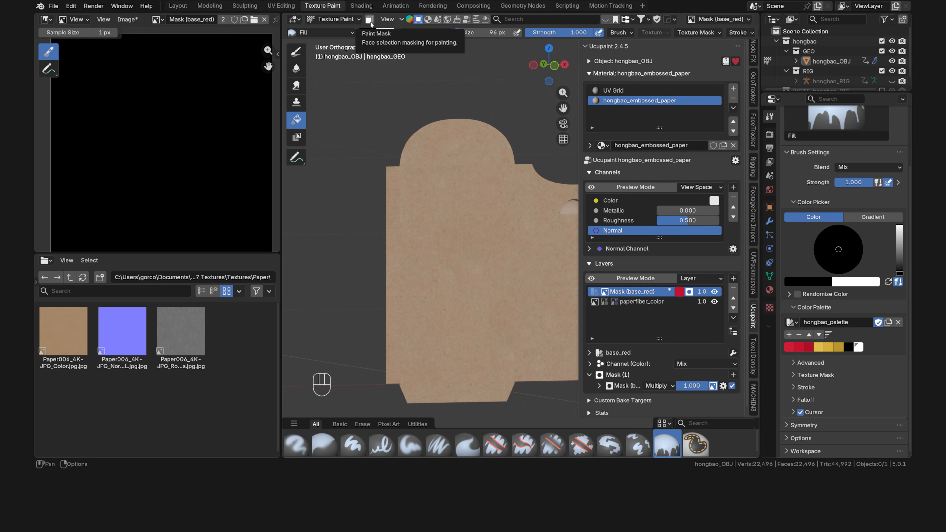
In Edit Mode, select one face on each panel and flap of the envelope's facing side and extend to linked faces delimited by Seam.
key(Tab)
click(522, 210)
shift+middle_drag(522, 213, 486, 211)
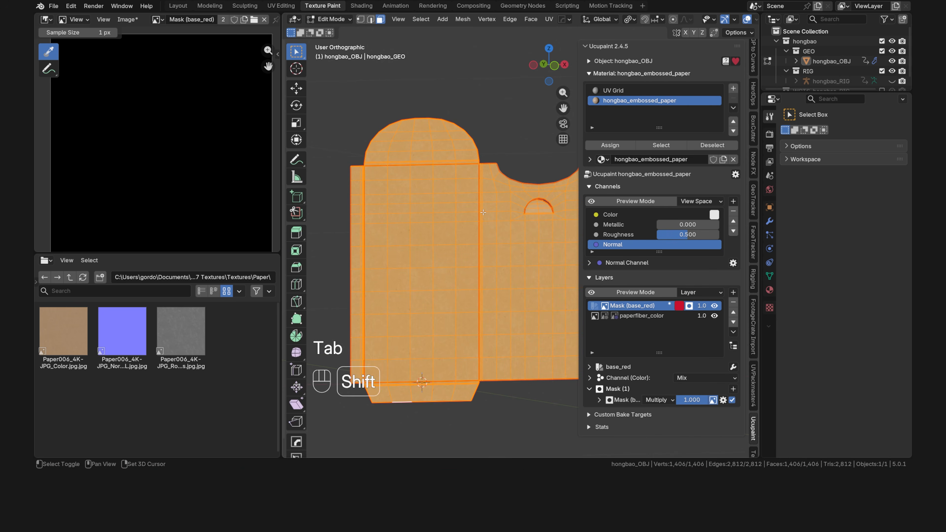
click(490, 233)
shift+click(449, 234)
shift+click(426, 155)
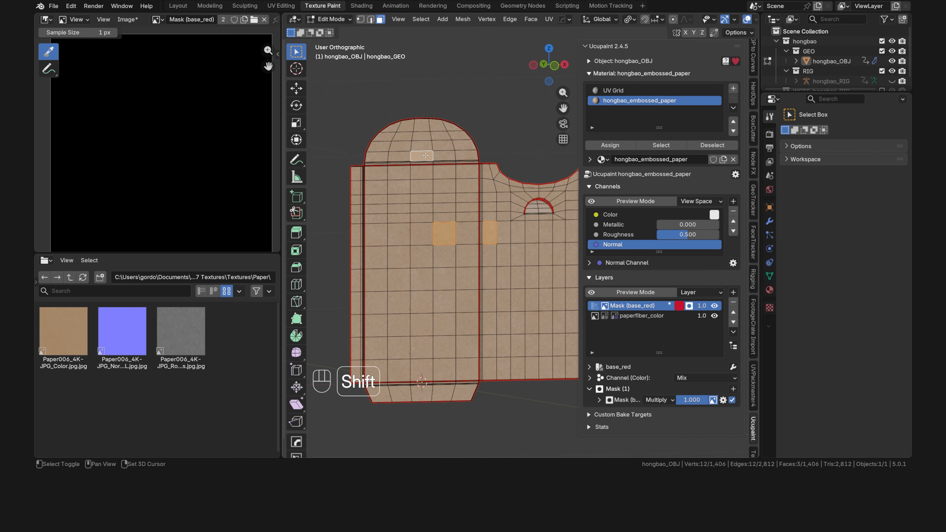
shift+click(357, 234)
shift+click(421, 393)
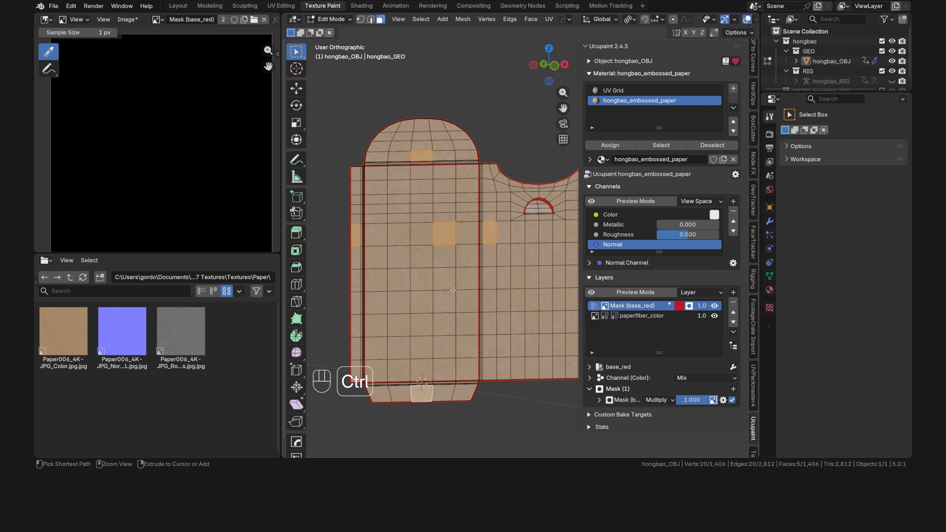
key(ctrl+l)
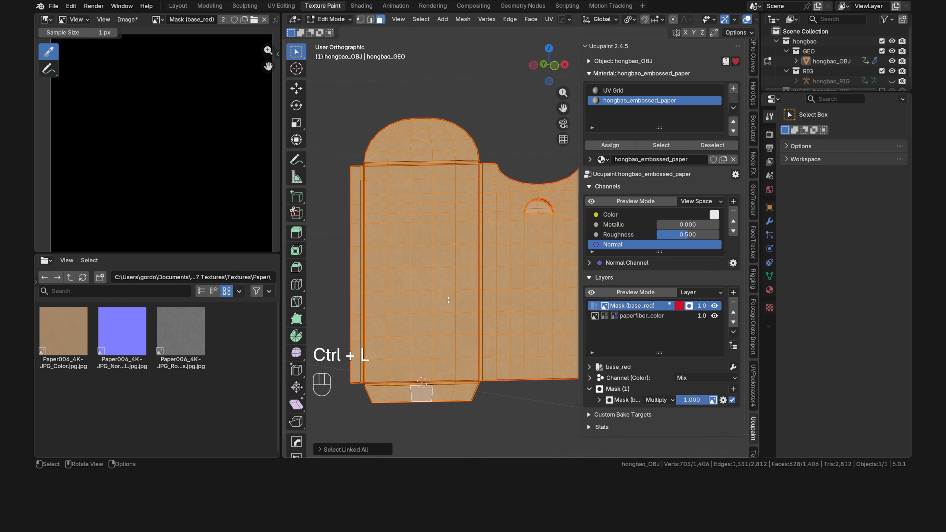
click(322, 449)
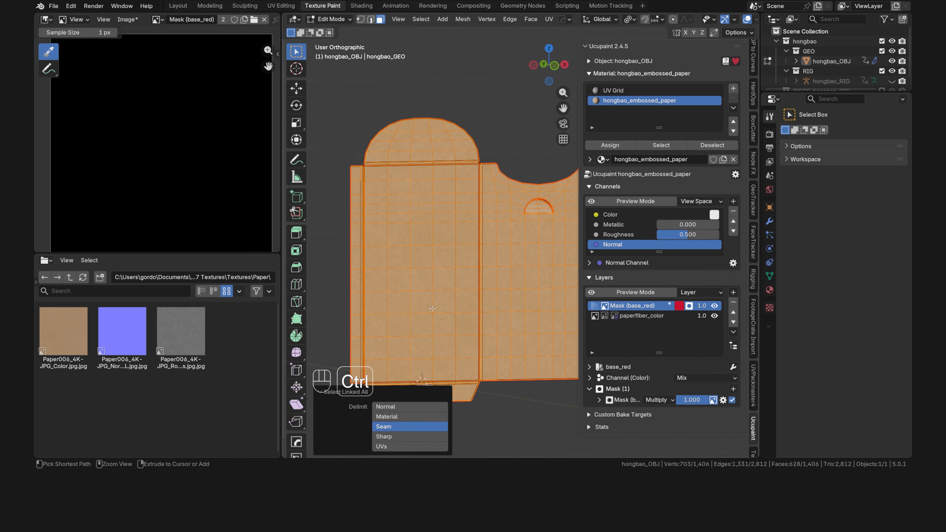
Invert the face selection to the envelope's opposite side and return to Texture Paint mode.
key(ctrl+i)
middle_drag(418, 300, 488, 286)
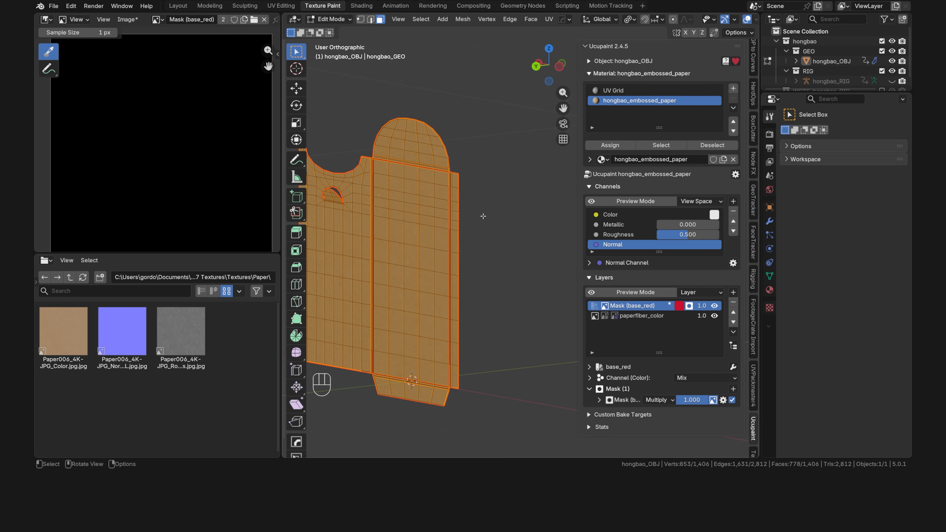
shift+middle_drag(483, 216, 531, 210)
key(Tab)
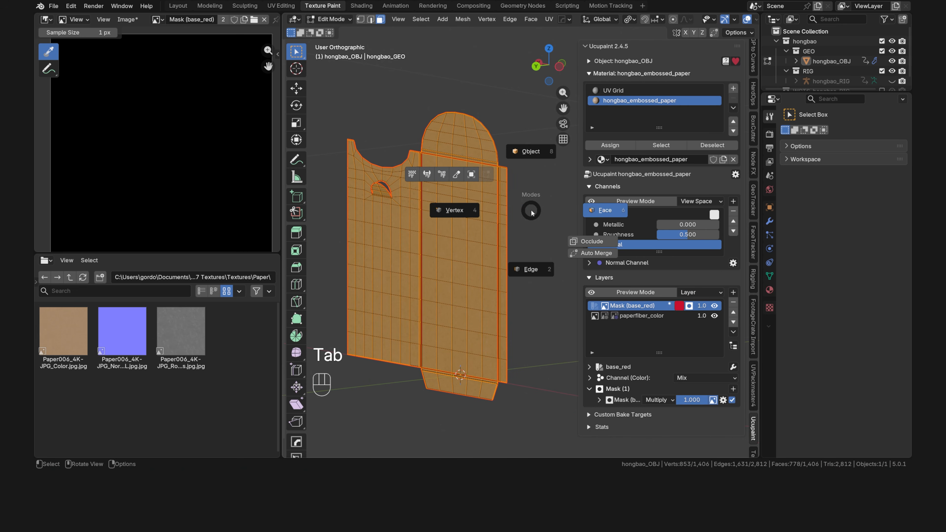
click(412, 180)
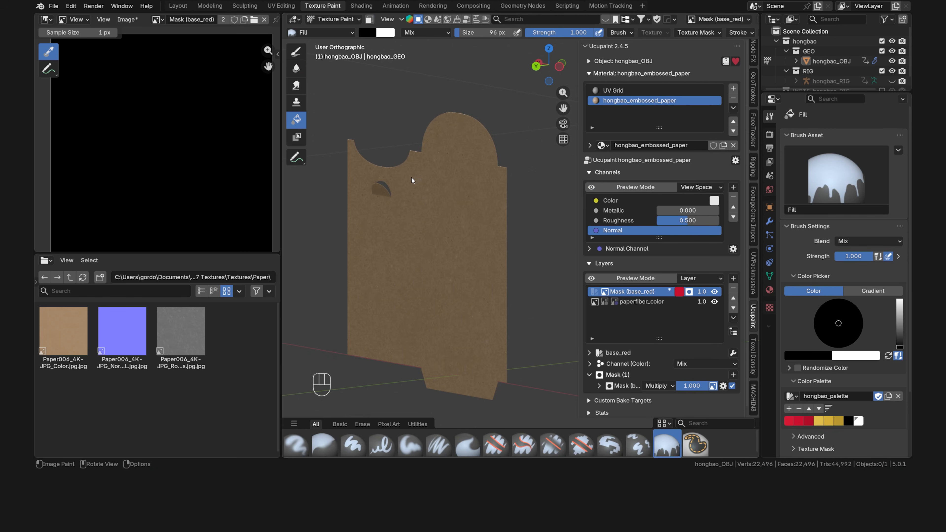
Use face selection masking to fill the base_red mask with white on the selected faces only, and turn the masking off.
click(369, 19)
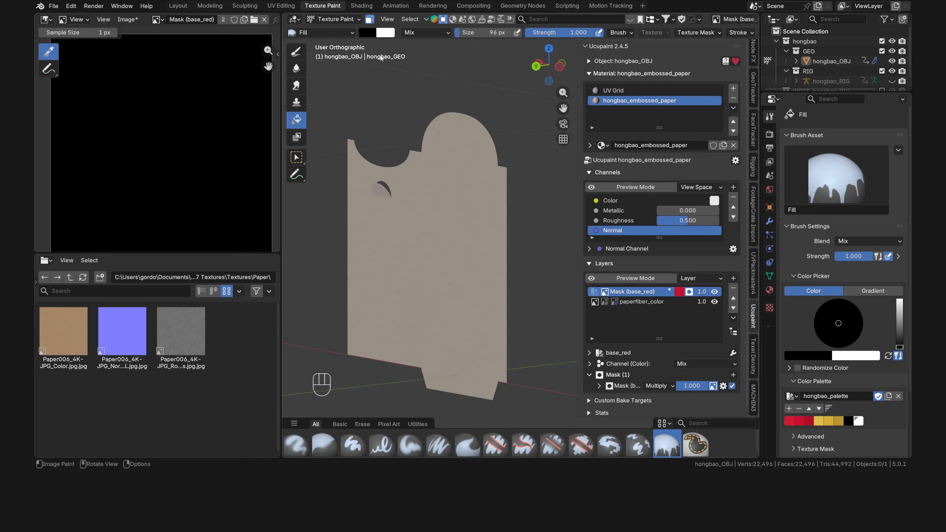
middle_drag(448, 193, 471, 193)
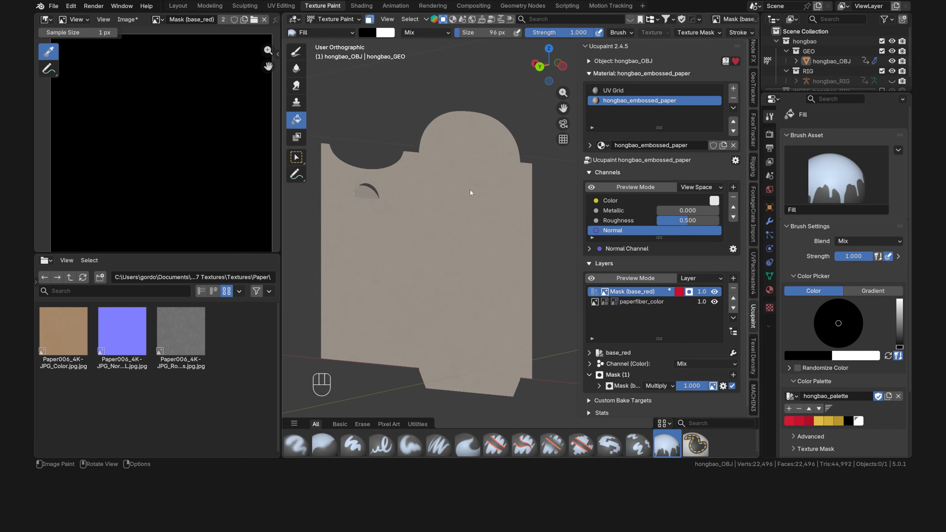
ctrl+click(453, 205)
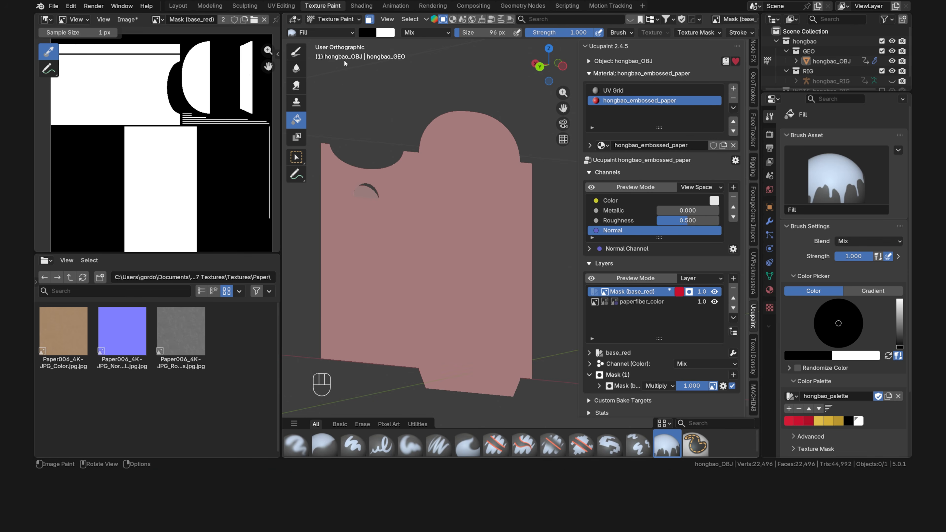
click(369, 19)
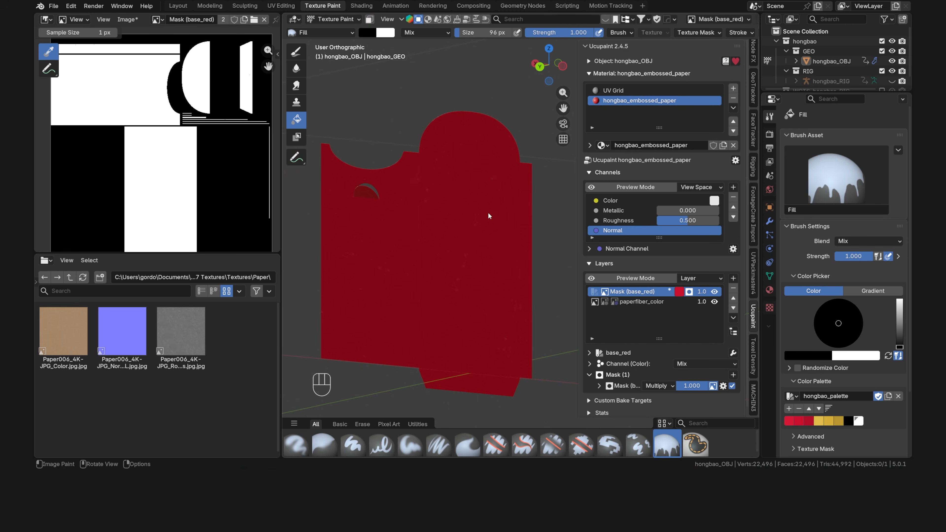
Rotate the viewport shading environment light to 180° so the red side is lit, and save the file.
mouse_move(489, 216)
middle_down()
mouse_move(358, 211)
mouse_move(503, 213)
mouse_move(341, 220)
mouse_move(490, 215)
middle_up()
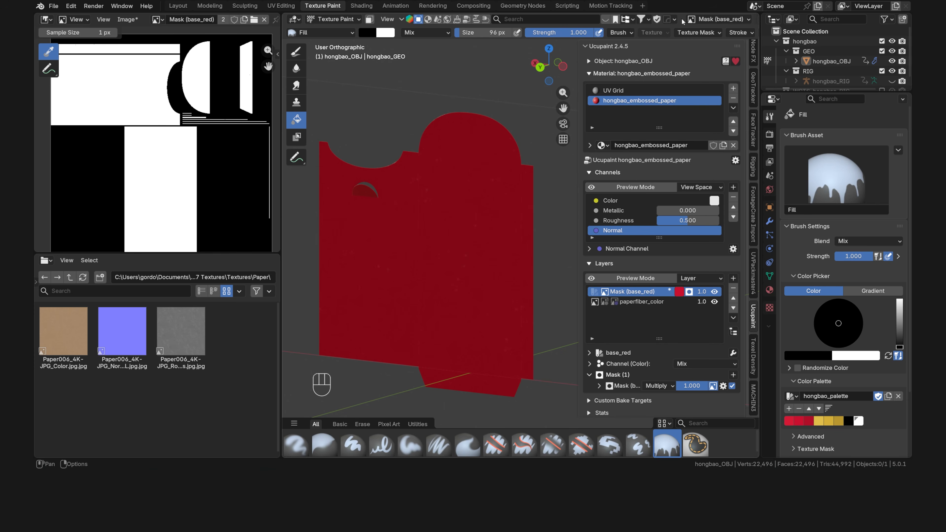
scroll(683, 21, down, 5)
click(749, 19)
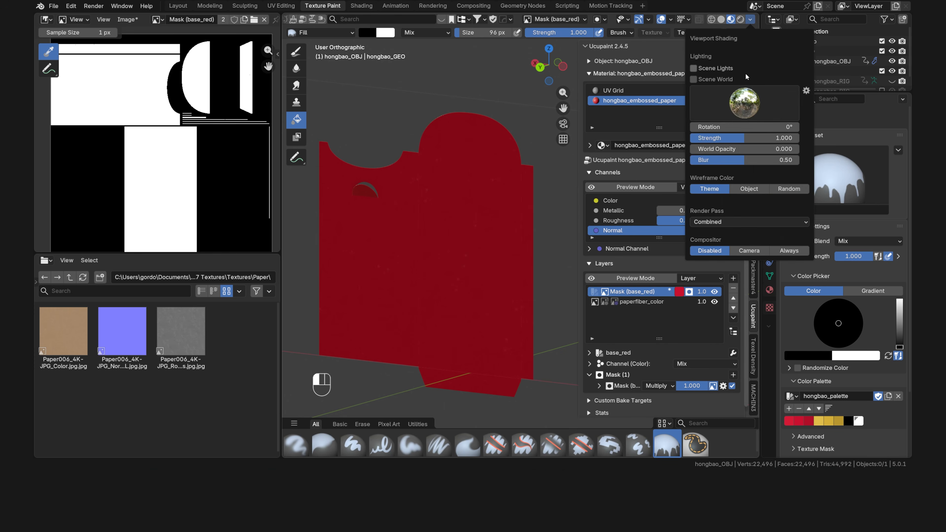
mouse_move(740, 127)
mouse_down()
mouse_move(760, 126)
mouse_move(741, 126)
mouse_up()
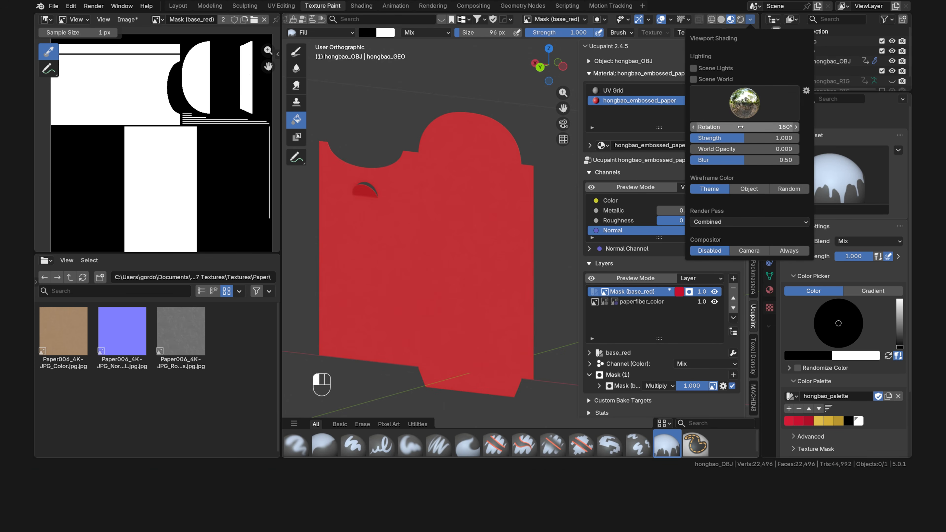
shift+middle_drag(437, 182, 451, 173)
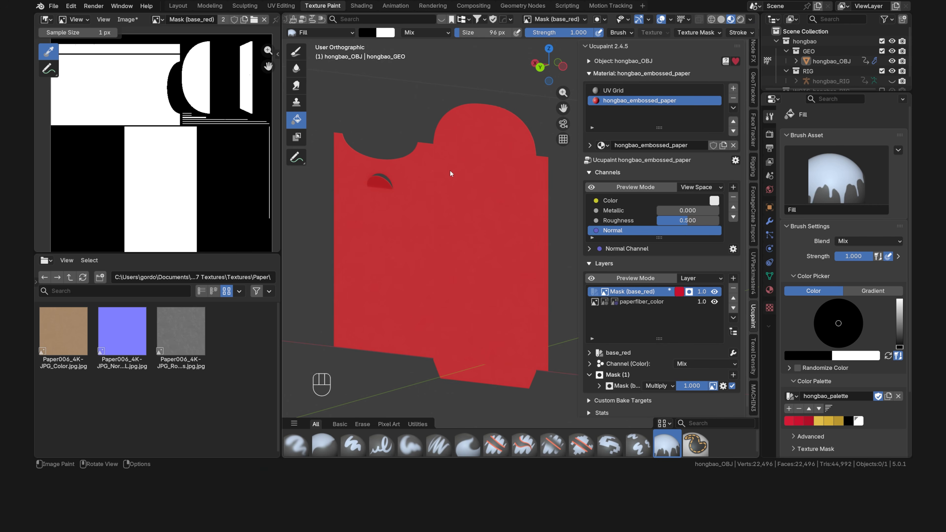
key(ctrl+s)
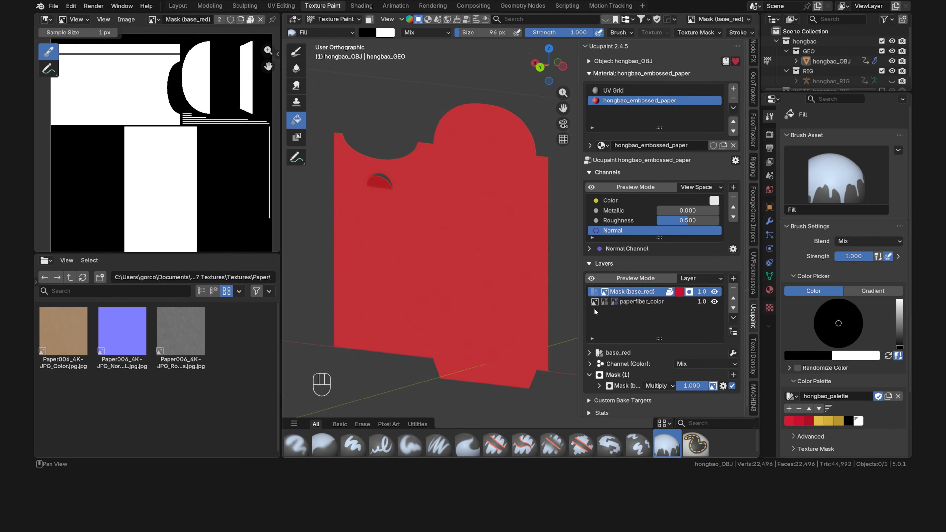
Try the Color blend mode on the base_red layer's Color channel, and return it to Mix.
mouse_move(501, 271)
middle_down()
mouse_move(517, 202)
mouse_move(544, 196)
mouse_move(562, 206)
mouse_move(506, 205)
mouse_move(503, 274)
mouse_move(516, 281)
middle_up()
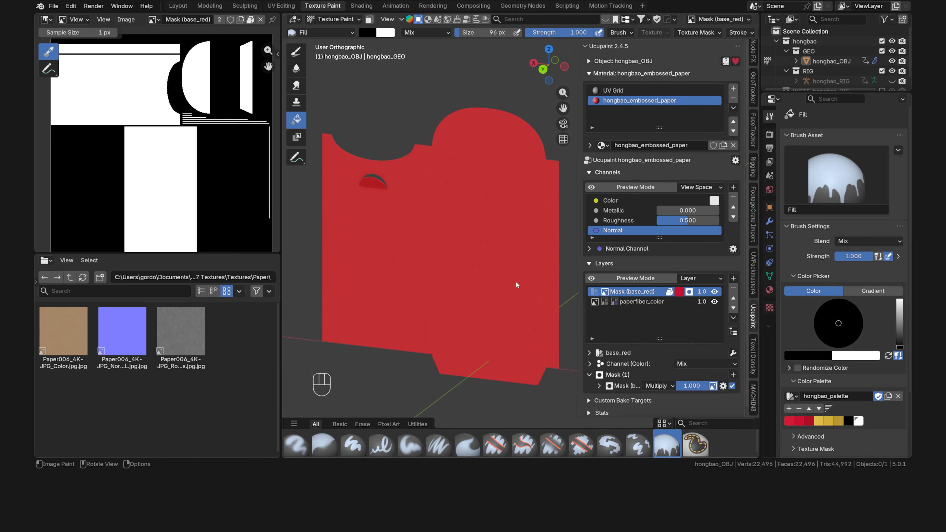
mouse_move(516, 281)
middle_down()
mouse_move(333, 270)
mouse_move(439, 243)
mouse_move(514, 242)
middle_up()
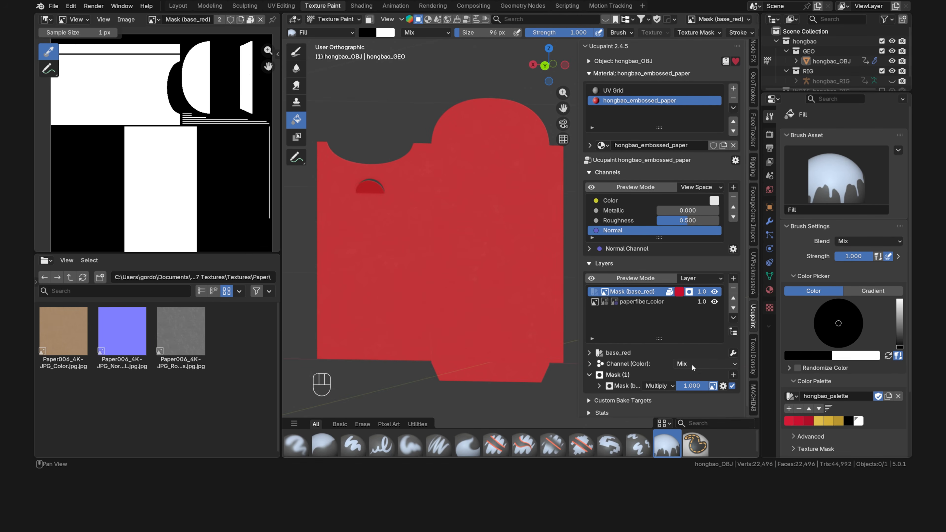
click(693, 367)
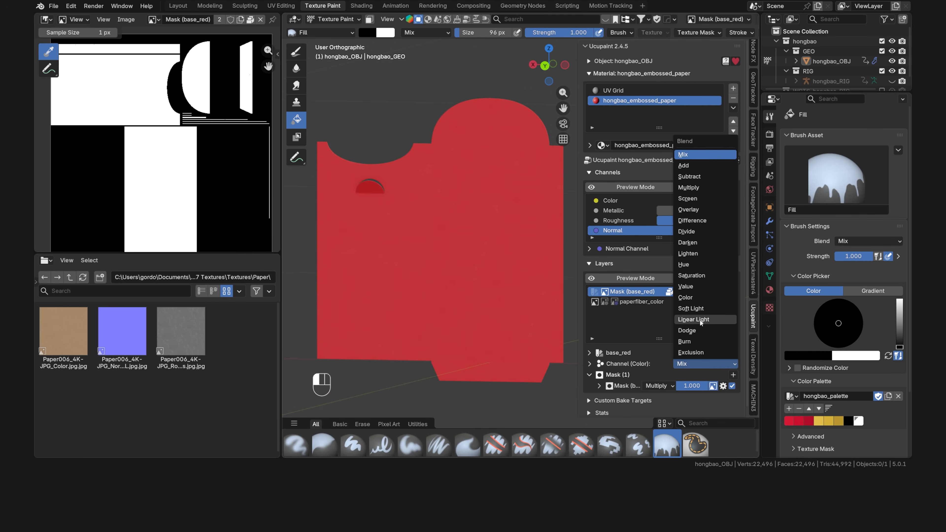
click(704, 298)
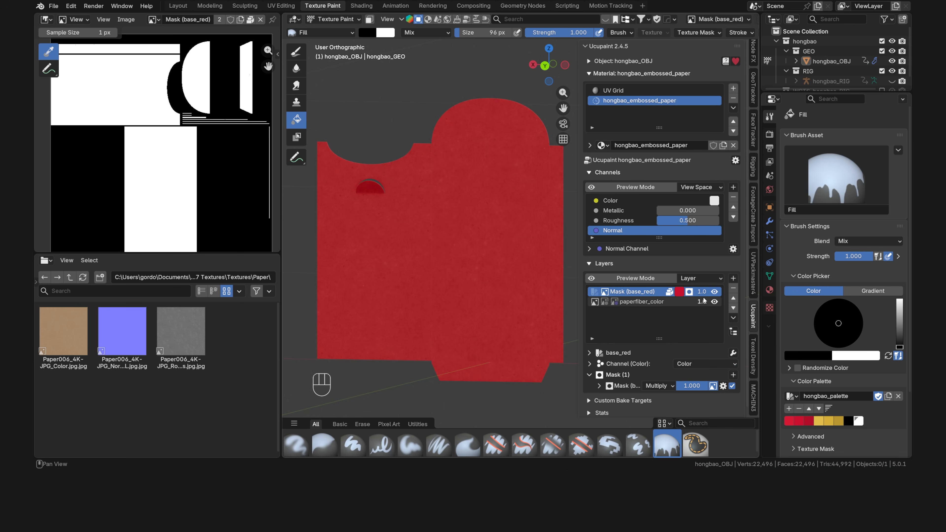
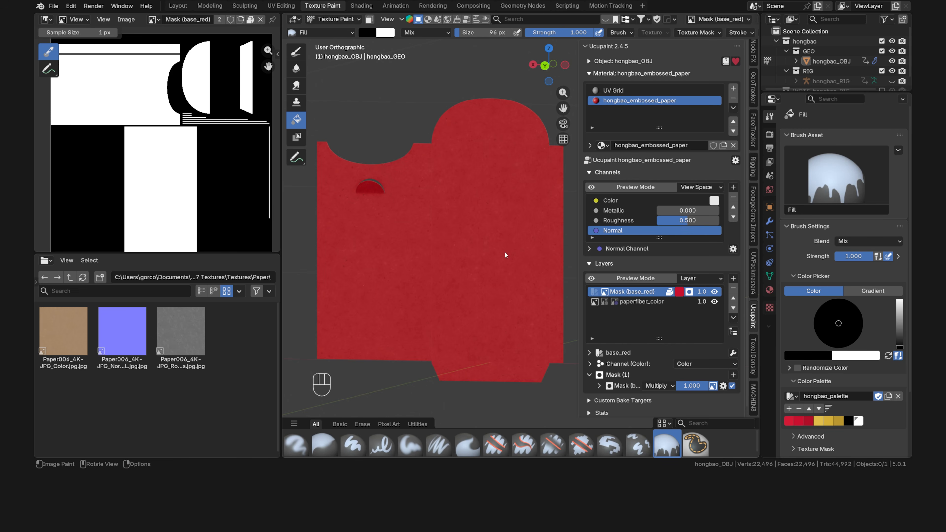
click(697, 364)
click(684, 154)
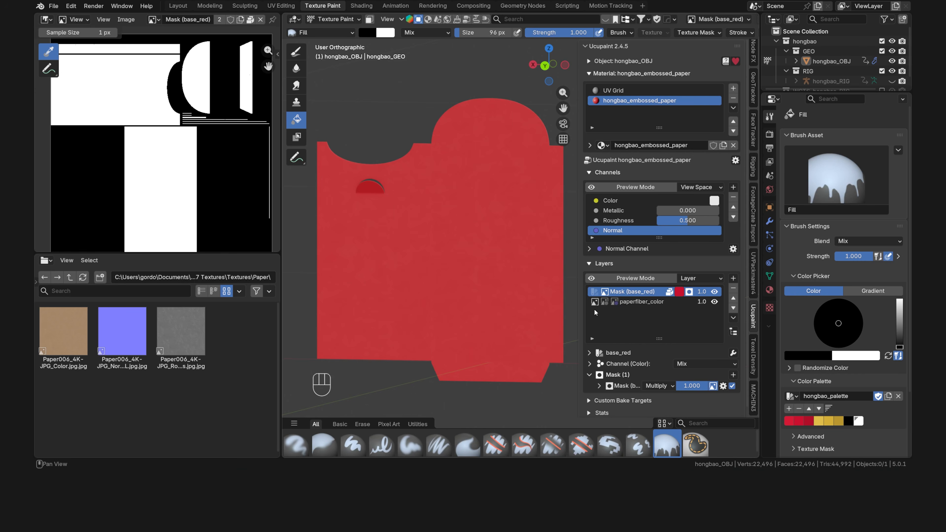
Duplicate the base_red layer together with its mask.
click(733, 319)
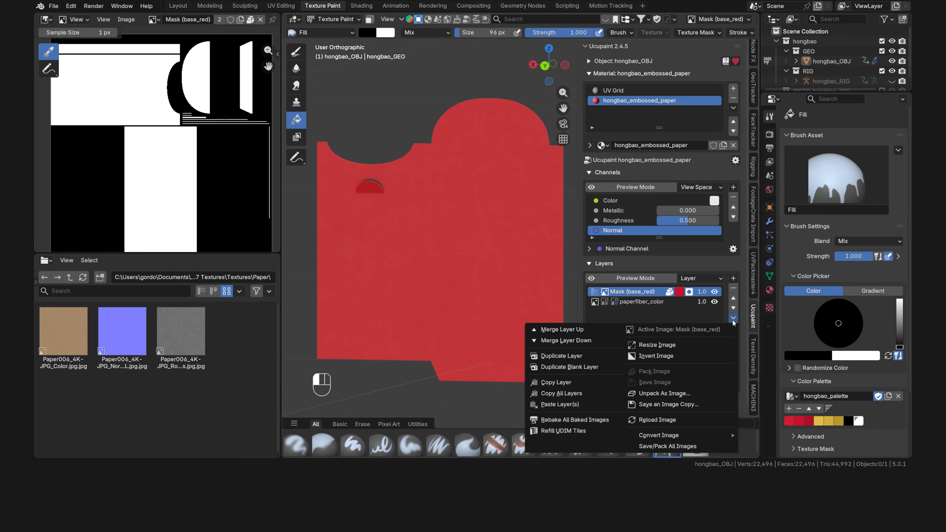
click(593, 357)
click(576, 378)
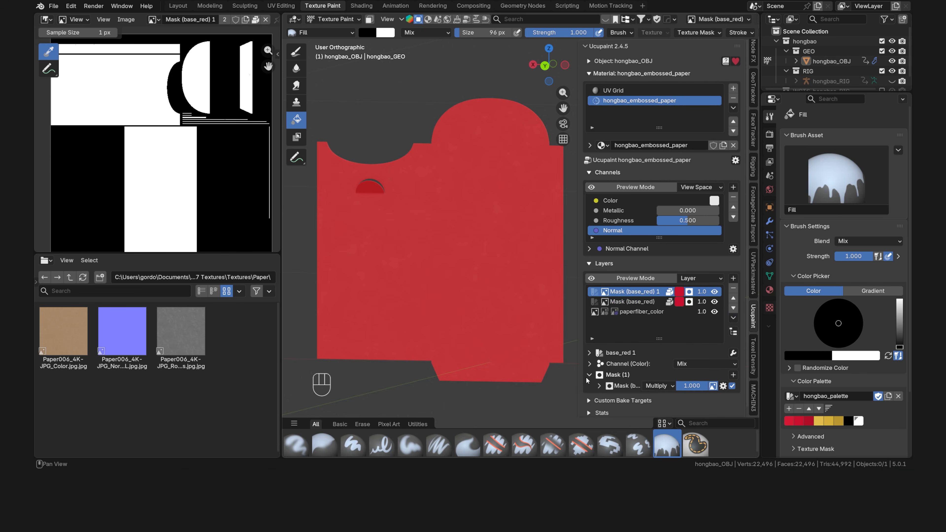
click(602, 388)
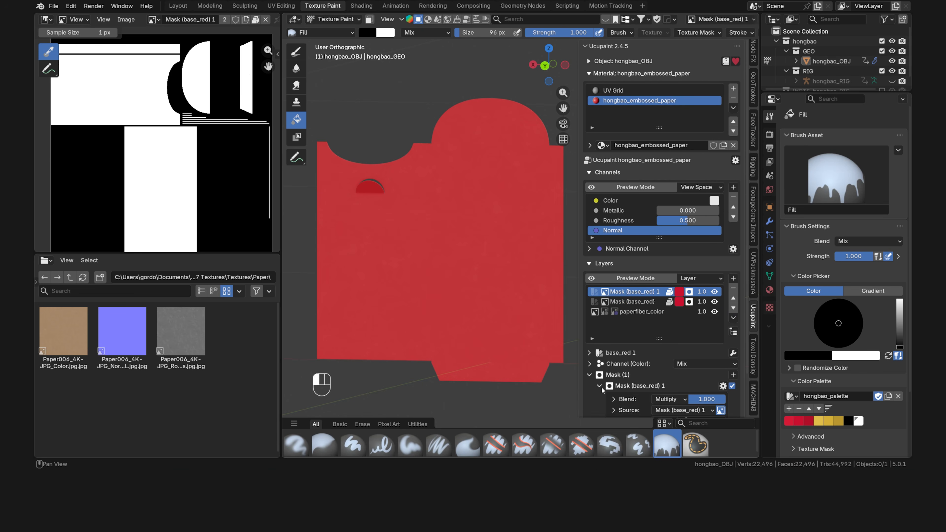
click(602, 388)
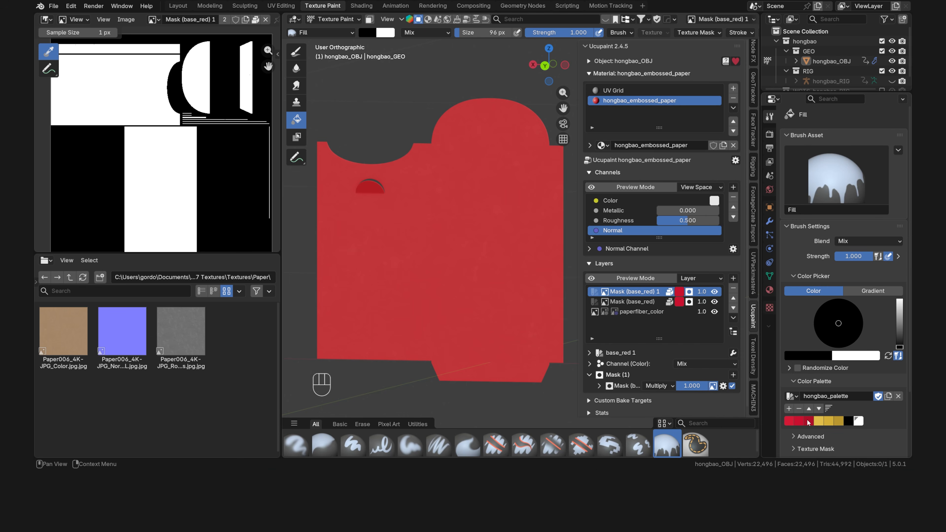
Copy the darkest red (#B00E28) from hongbao_palette to the duplicate layer's color, and rename the layer as dark_red.
key(ctrl+c)
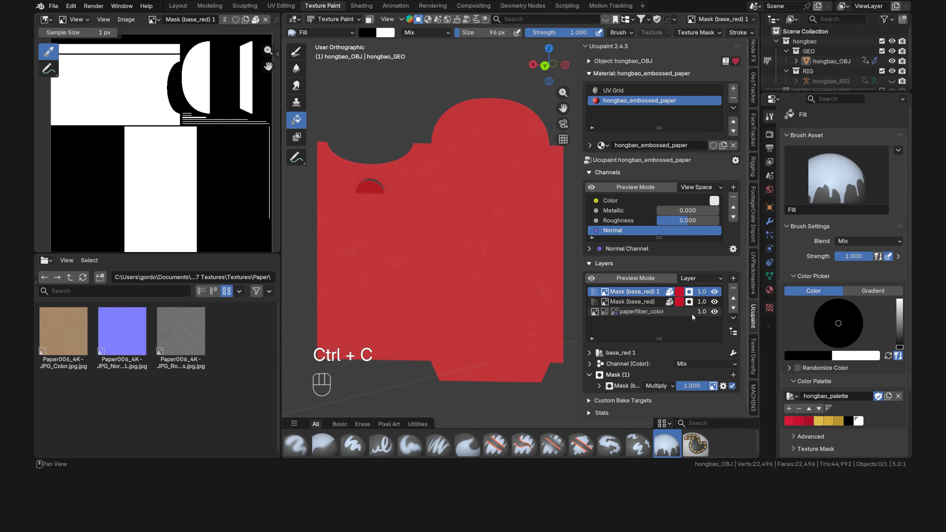
key(ctrl+v)
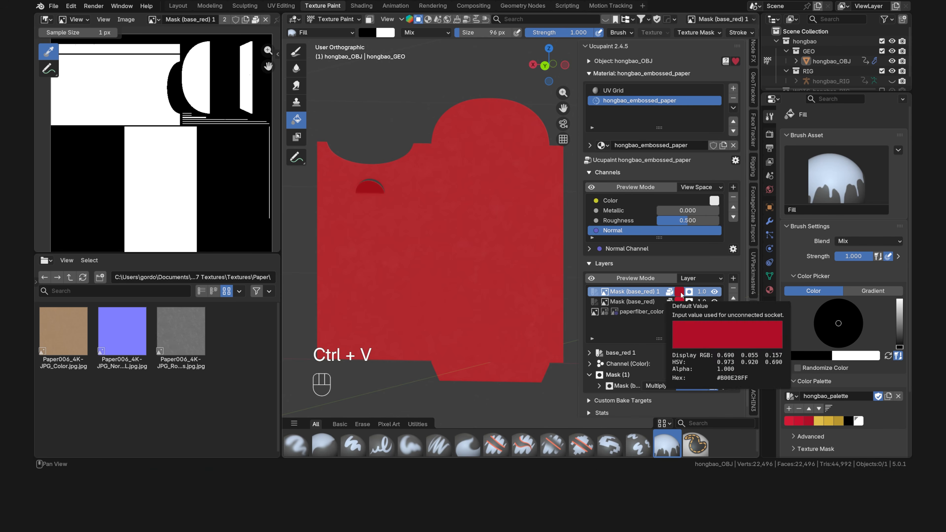
click(597, 294)
double_click(633, 292)
text(dark_red)
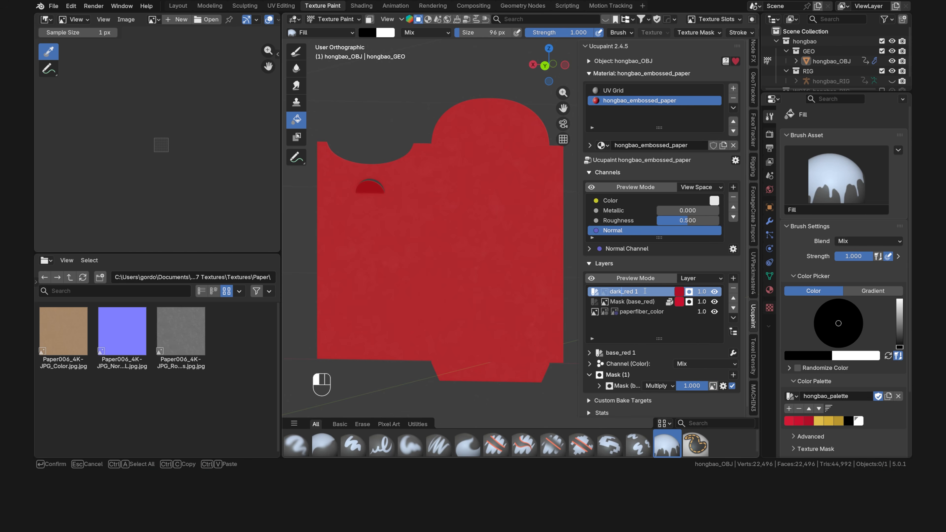
key(Return)
click(606, 292)
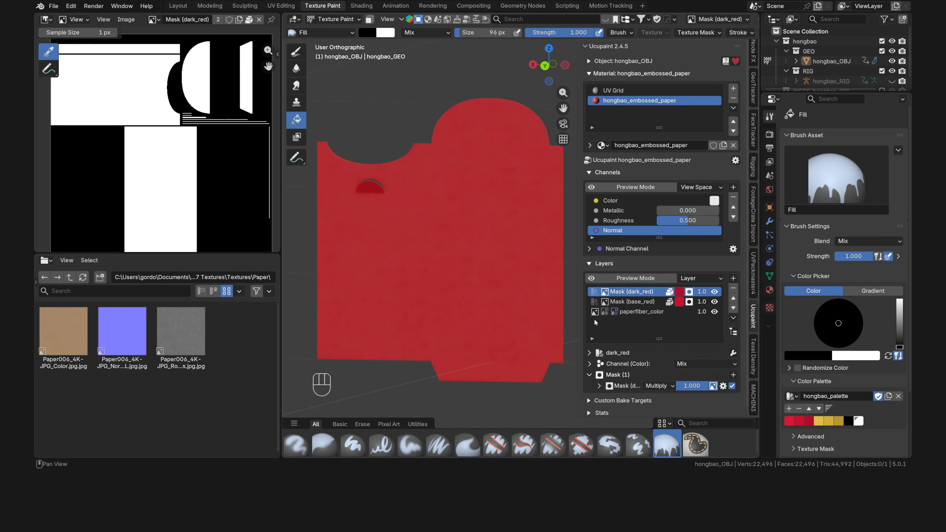
Add a generated Noise mask to the dark_red layer with UV mapping on UVMap and Multiply blending.
click(733, 377)
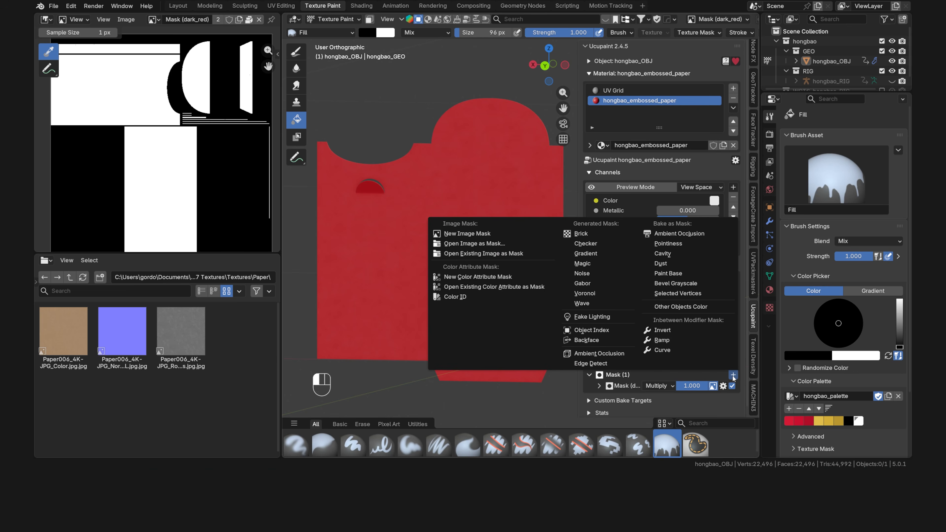
click(603, 277)
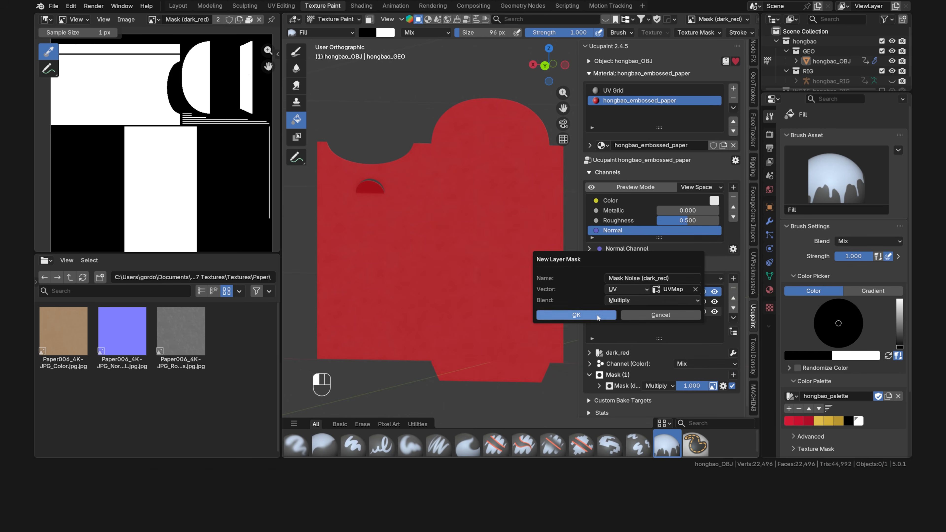
click(576, 315)
scroll(593, 388, down, 5)
scroll(591, 388, down, 4)
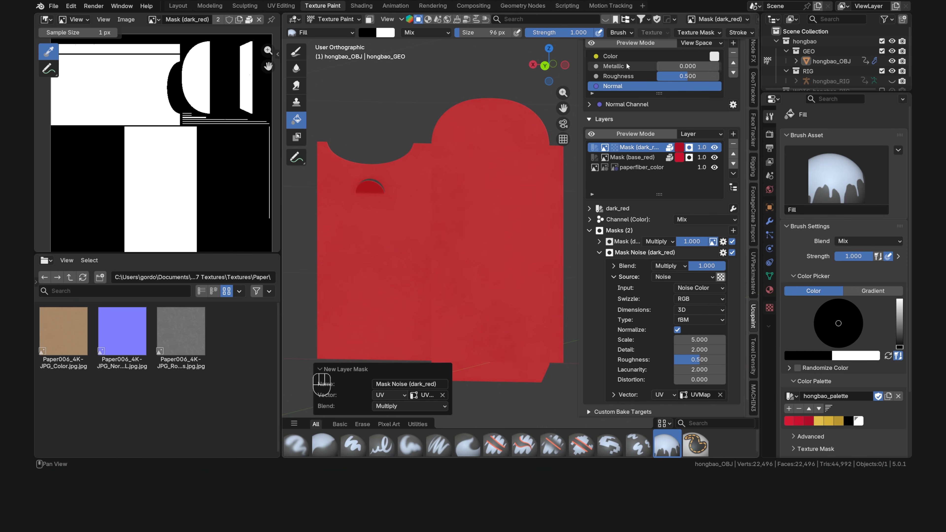
With the Color channel selected, make the dark_red noise mask active and preview it in Active Mask / Custom Data mode.
scroll(631, 122, up, 4)
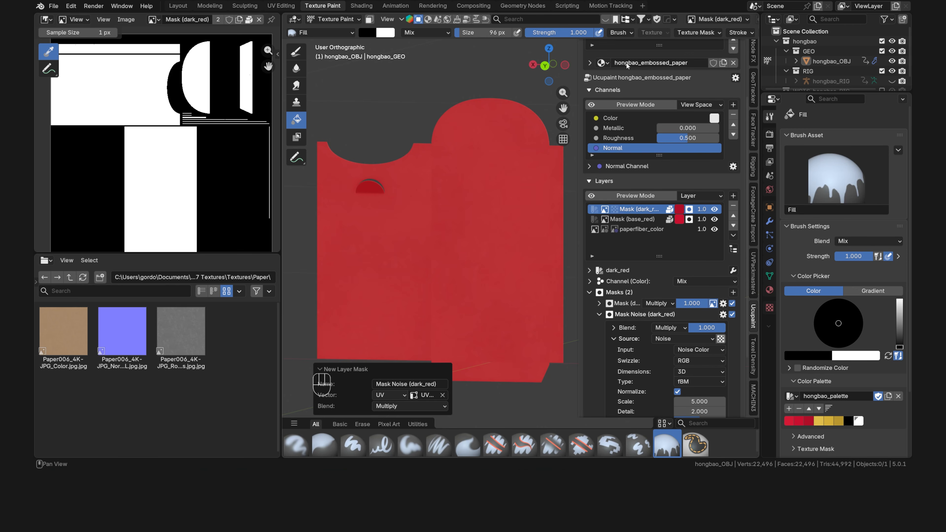
click(631, 118)
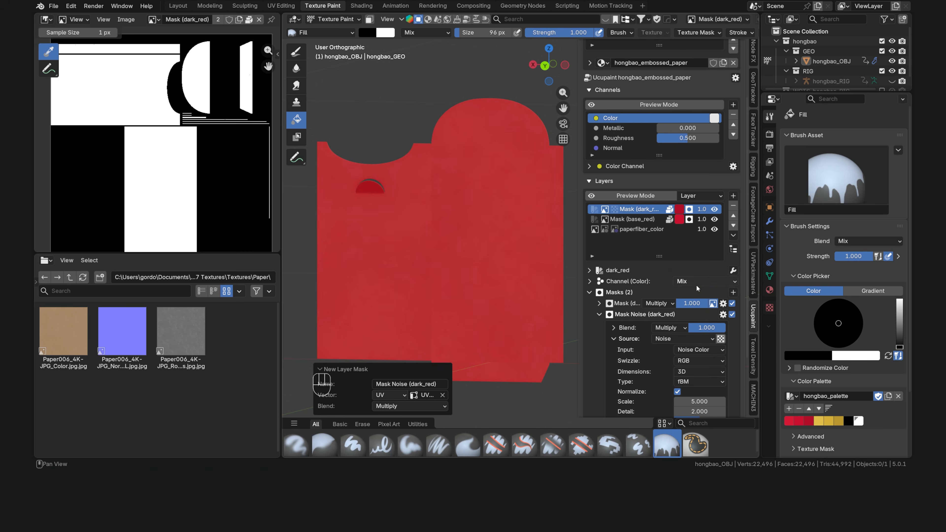
click(720, 341)
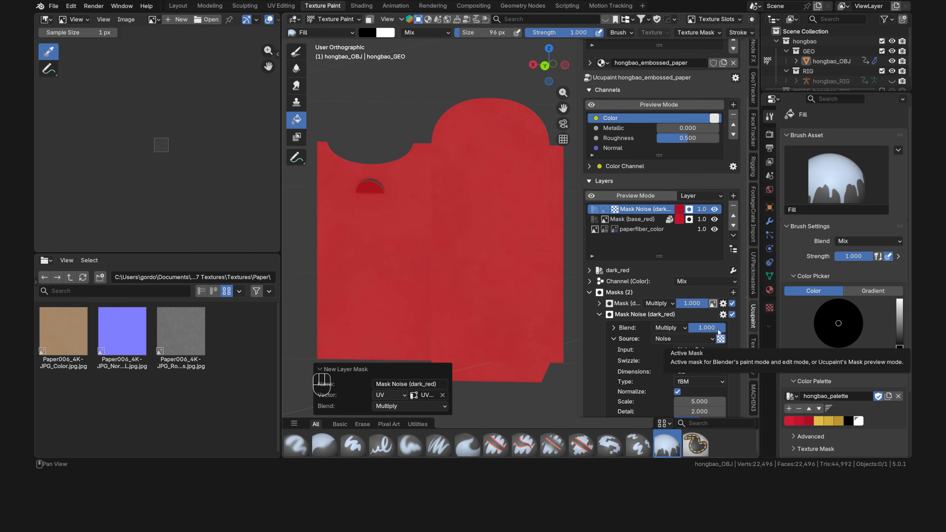
click(707, 197)
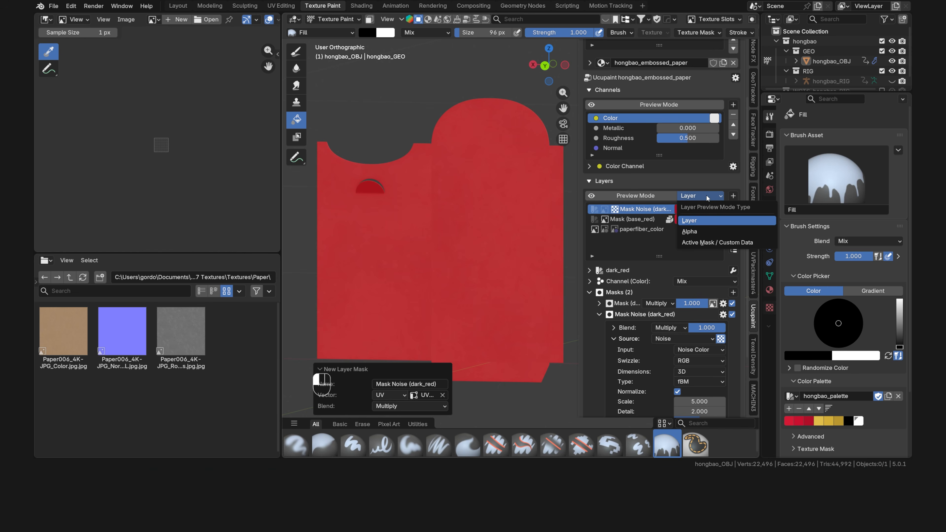
click(712, 245)
click(633, 196)
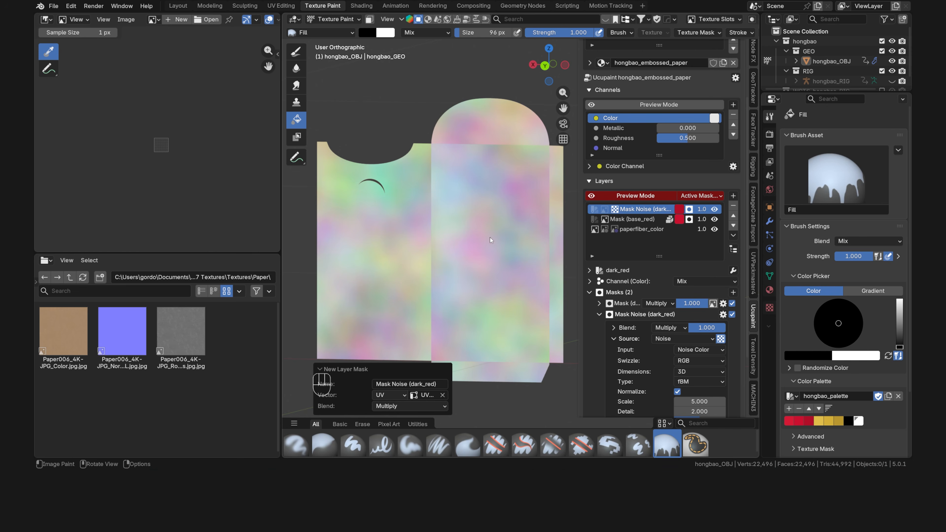
Set the noise mask's input to Noise Factor, its detail to 1 and its roughness to 0.25.
scroll(597, 330, down, 5)
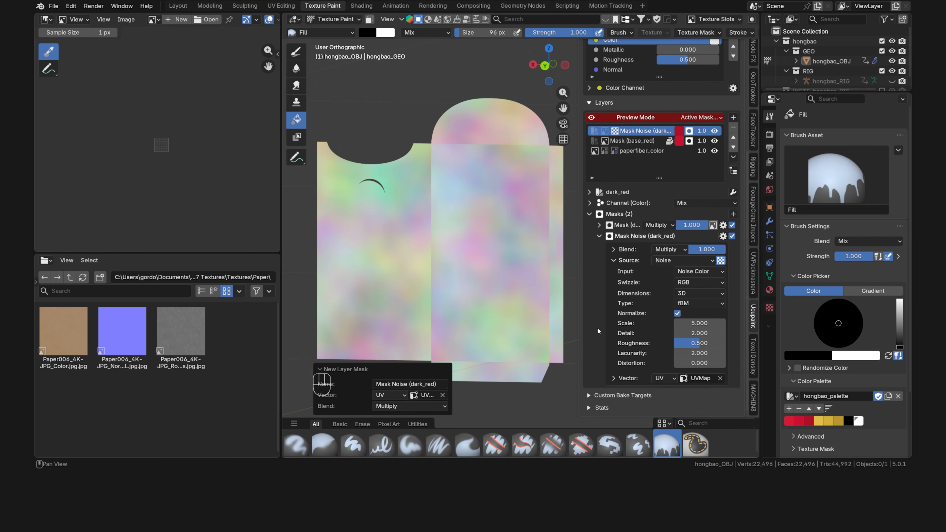
click(711, 272)
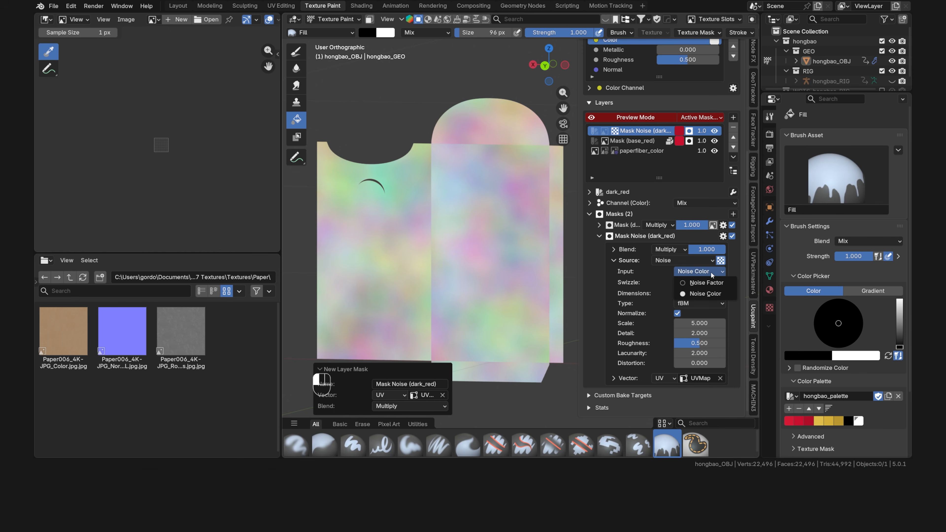
click(714, 287)
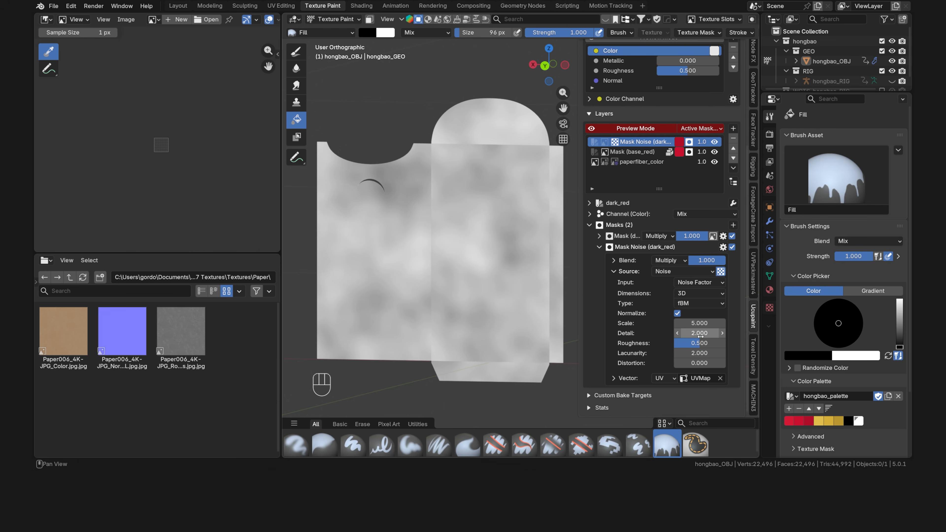
click(701, 337)
text(1)
key(Return)
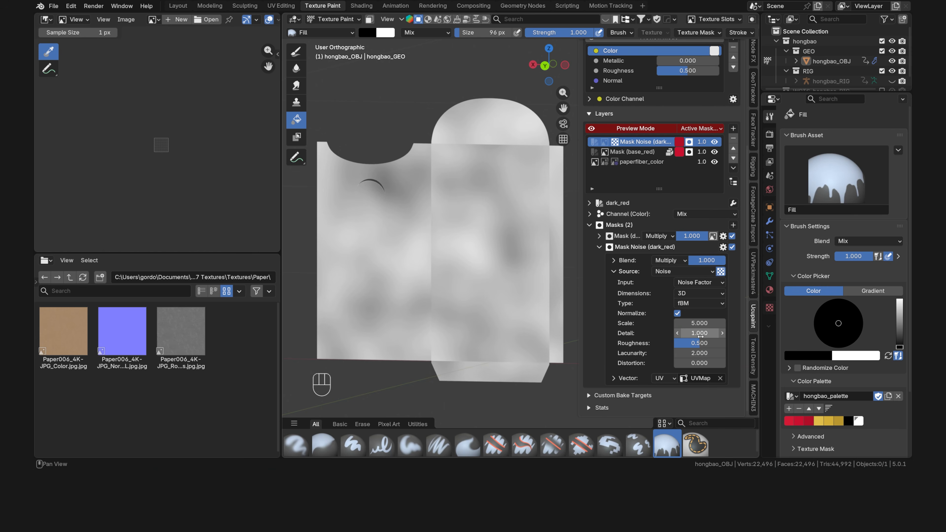
click(701, 343)
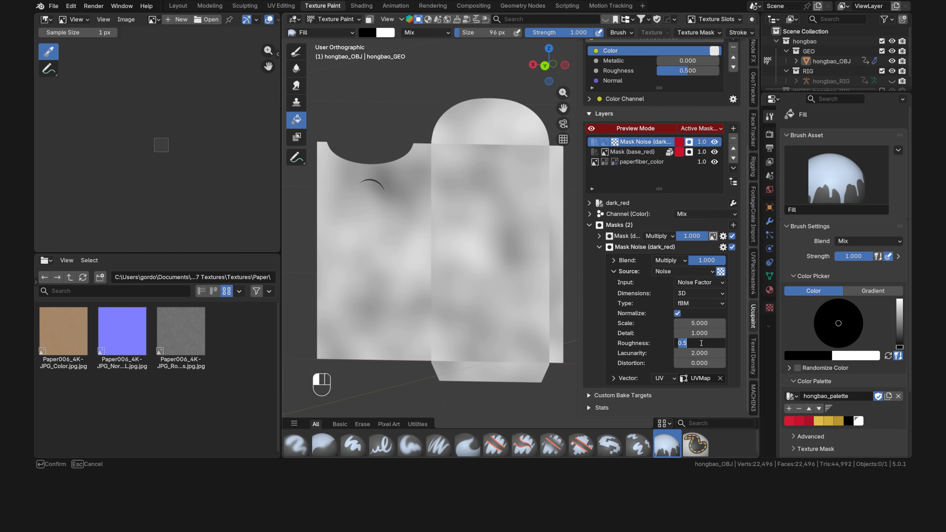
text(.25)
key(Return)
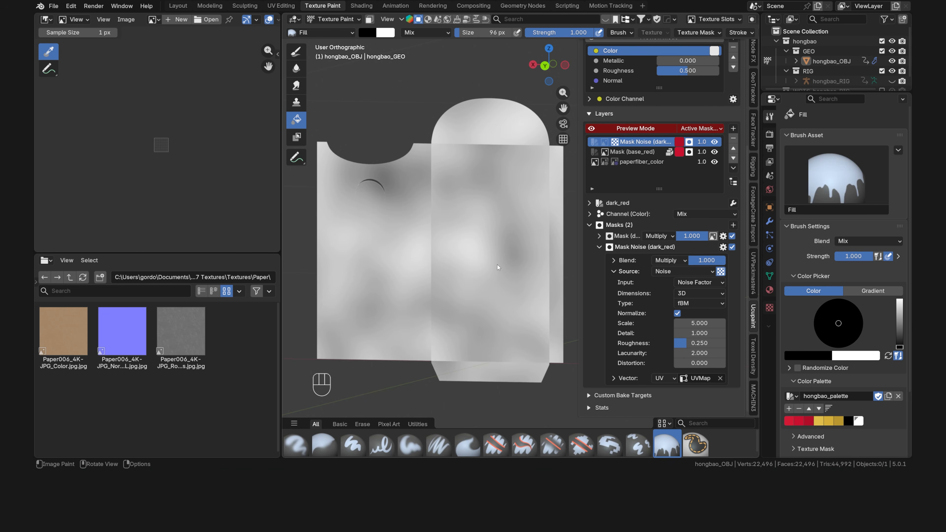
Add a Ramp modifier to the dark_red noise mask, narrow its black and white stops inward (white at 0.89), and end the mask preview.
click(722, 251)
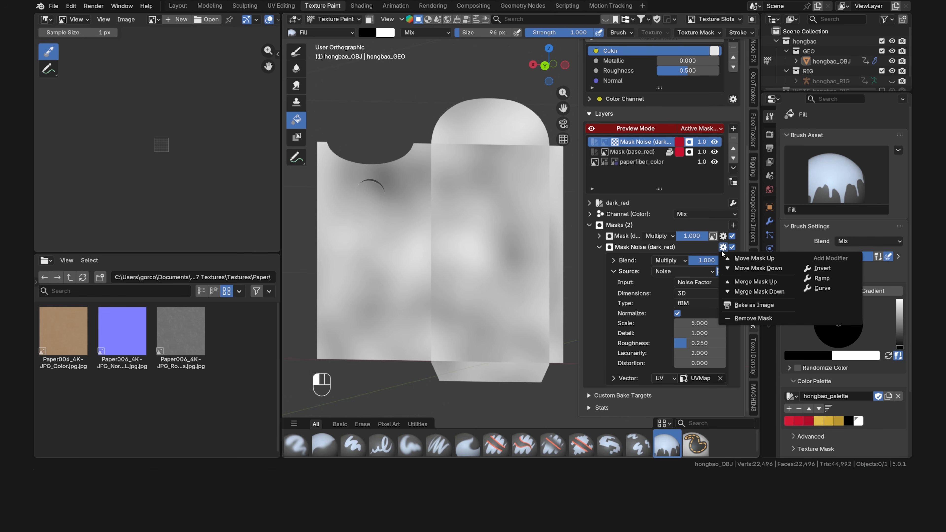
click(823, 279)
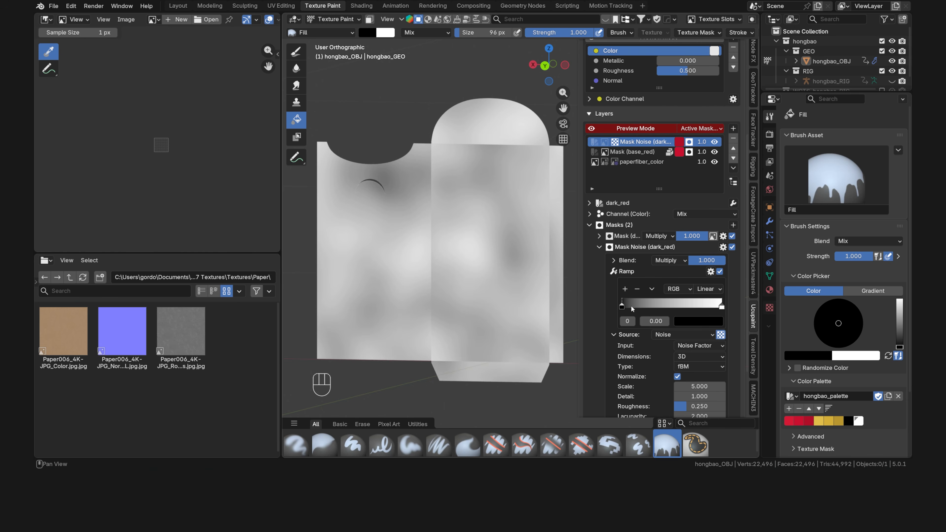
drag(622, 306, 632, 306)
drag(722, 307, 712, 309)
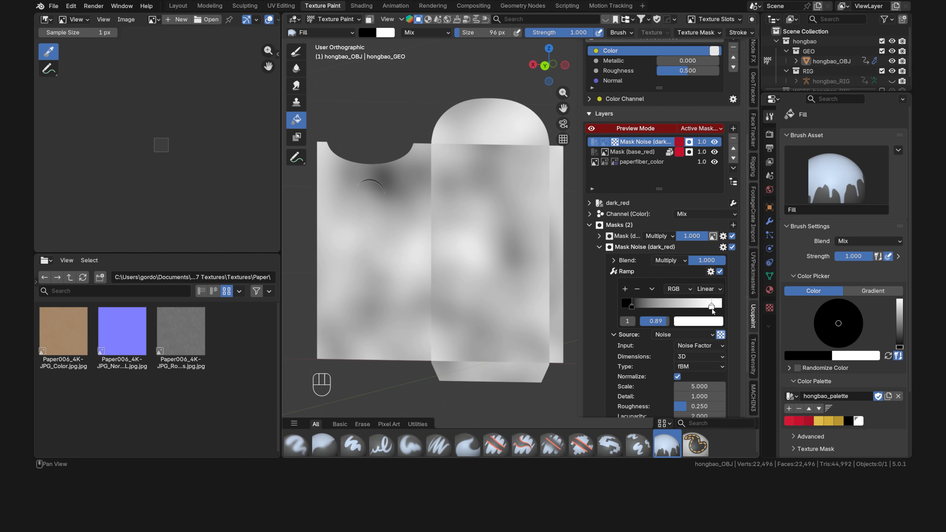
click(635, 129)
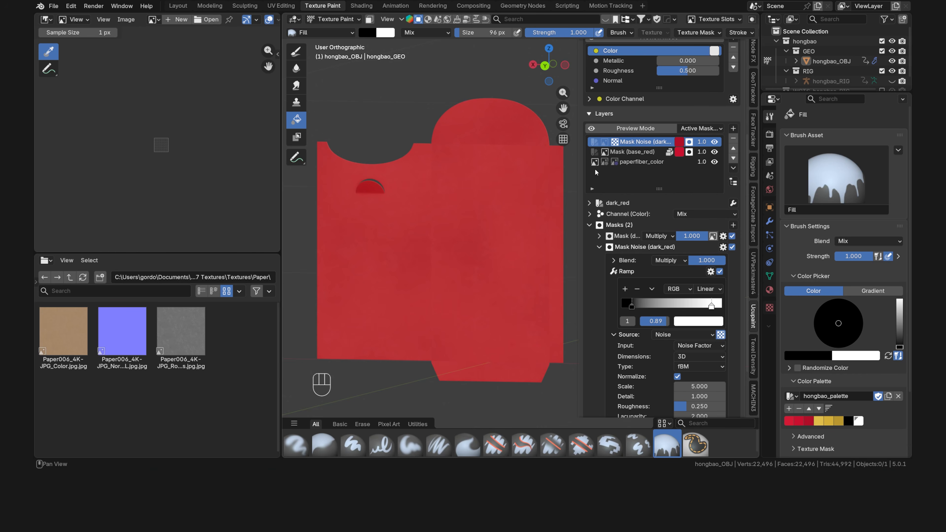
Duplicate the dark_red layer including packed images, and copy the brightest palette red (#D61A36) to the duplicate's color.
right_click(620, 168)
click(628, 206)
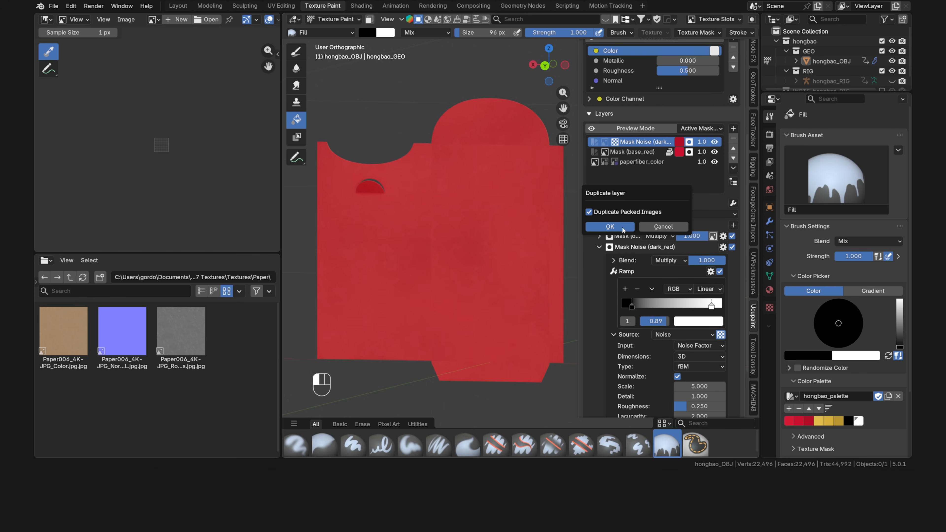
click(610, 226)
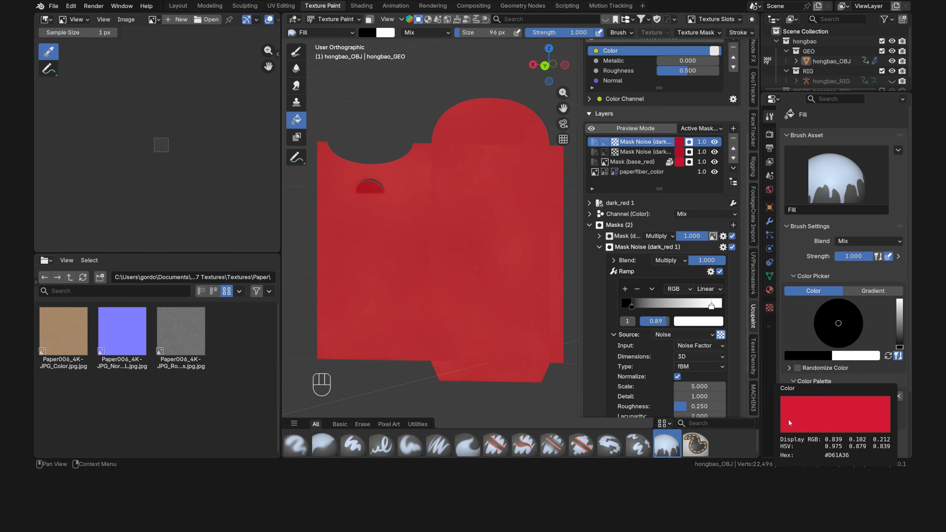
key(ctrl+c)
key(ctrl+v)
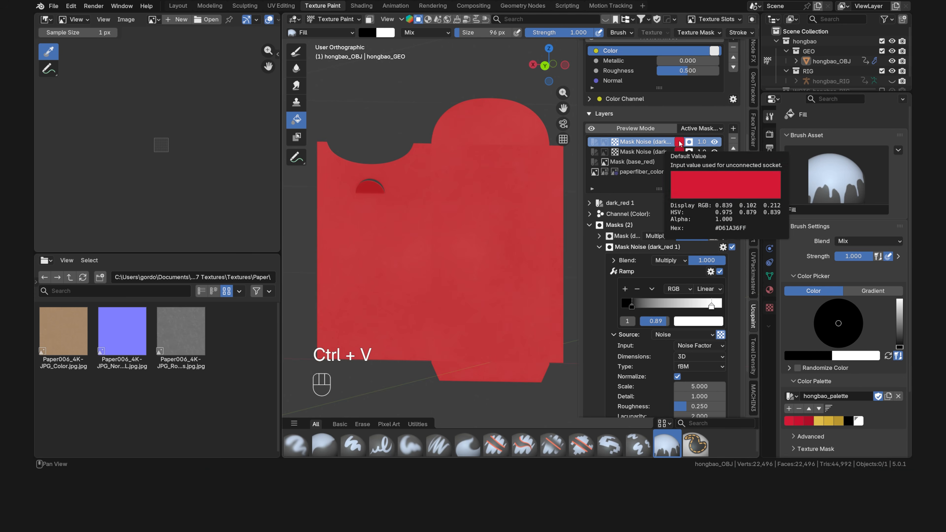
Preview the duplicate layer's noise mask, shift its vector offset to 500 in X and Y, and end the preview.
click(644, 129)
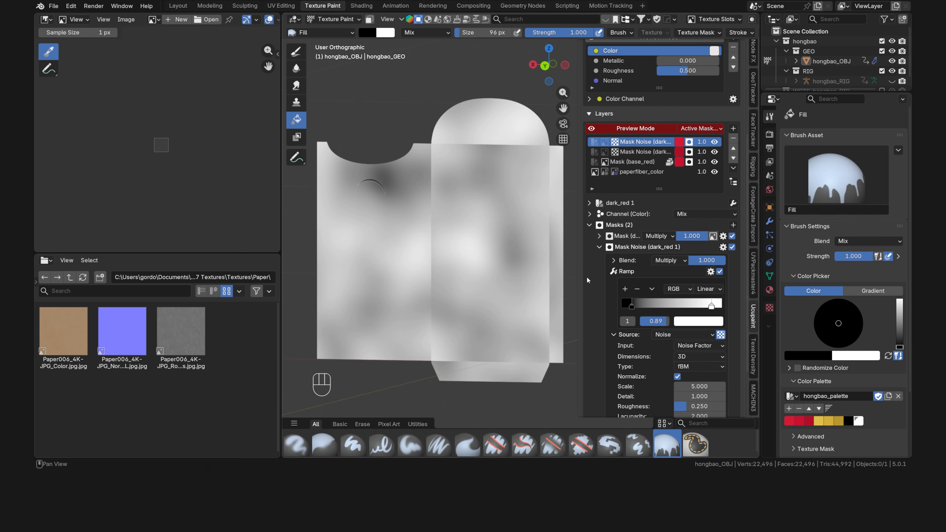
scroll(586, 276, down, 4)
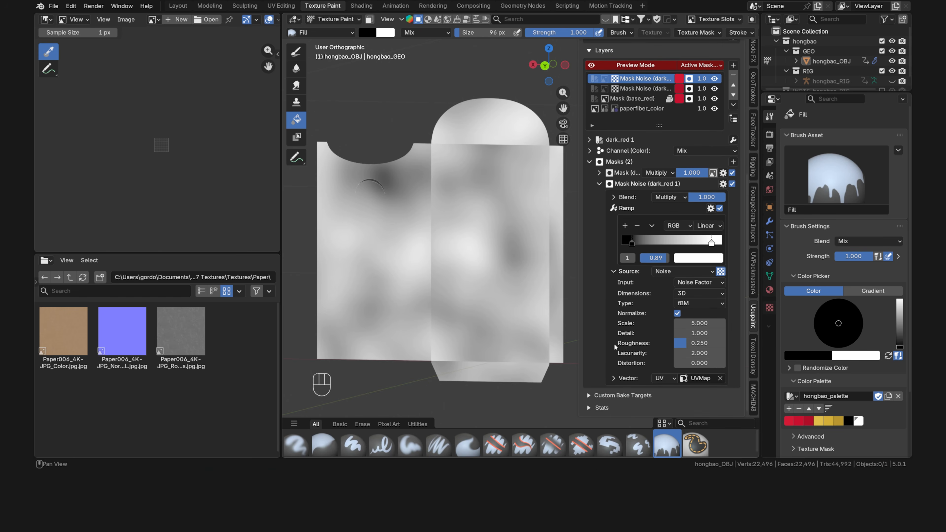
click(613, 379)
scroll(614, 378, down, 5)
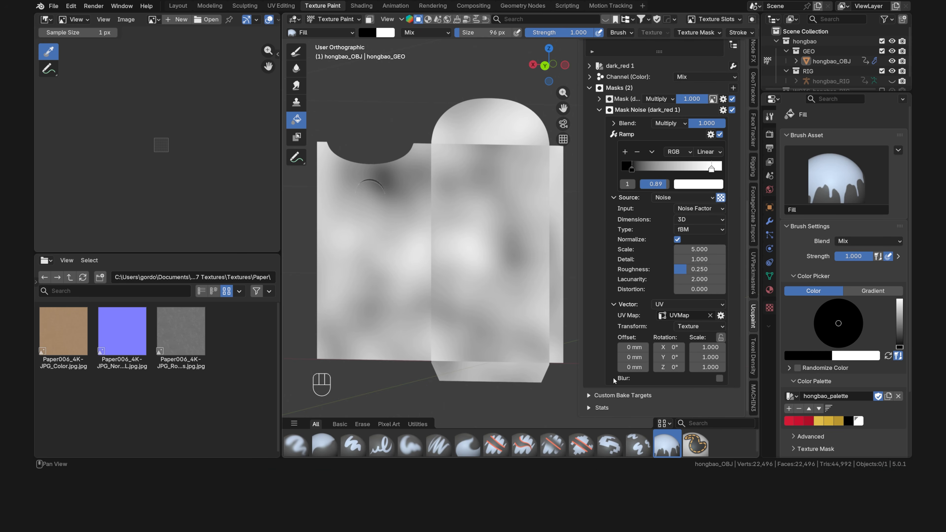
drag(635, 347, 652, 357)
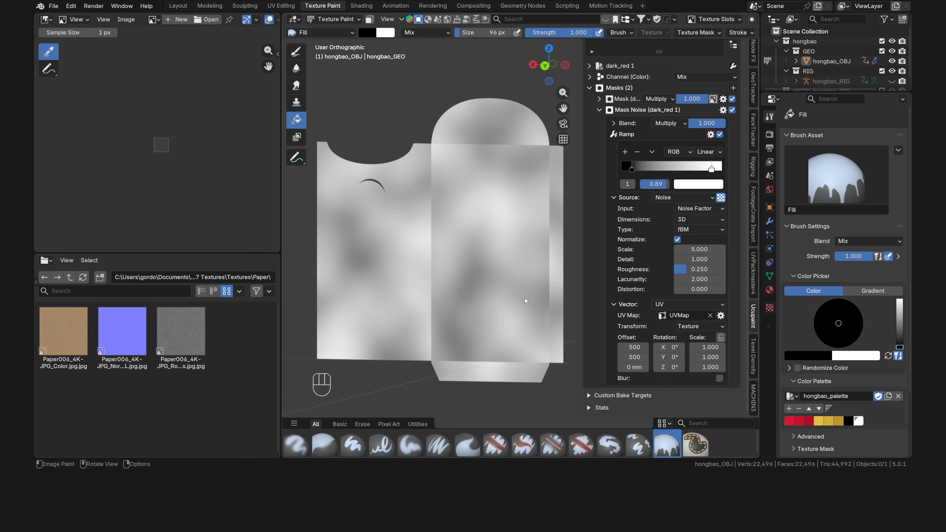
scroll(588, 392, up, 10)
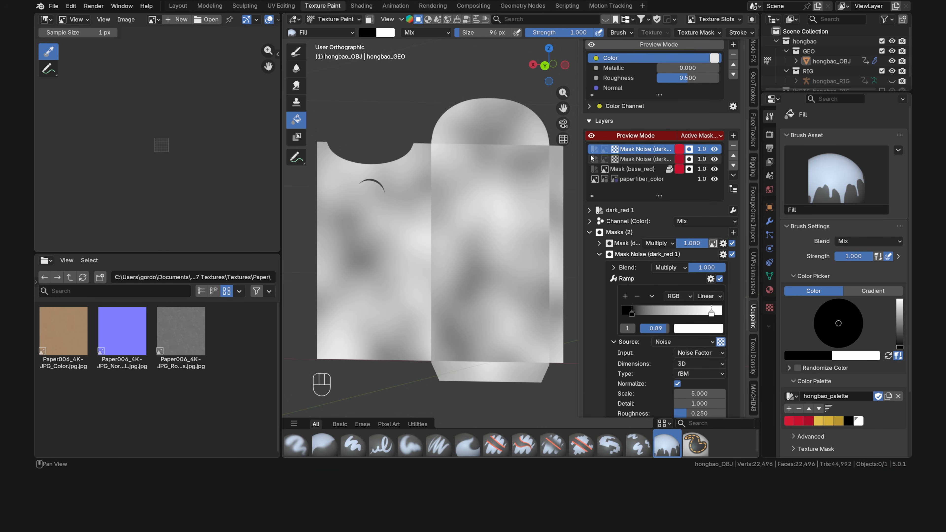
click(621, 135)
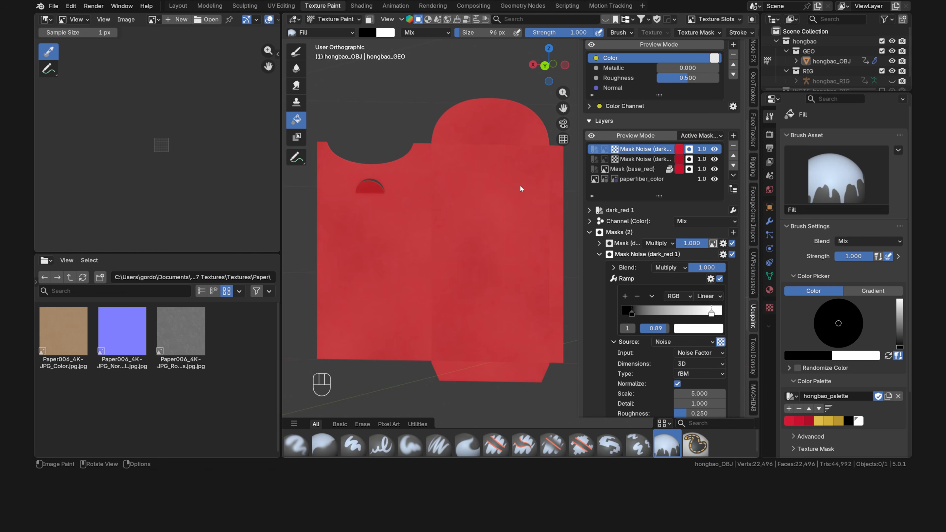
Compare the duplicate layer on and off, and darken its ramp's white stop to gray #979797, checking the mask preview.
click(714, 149)
click(714, 149)
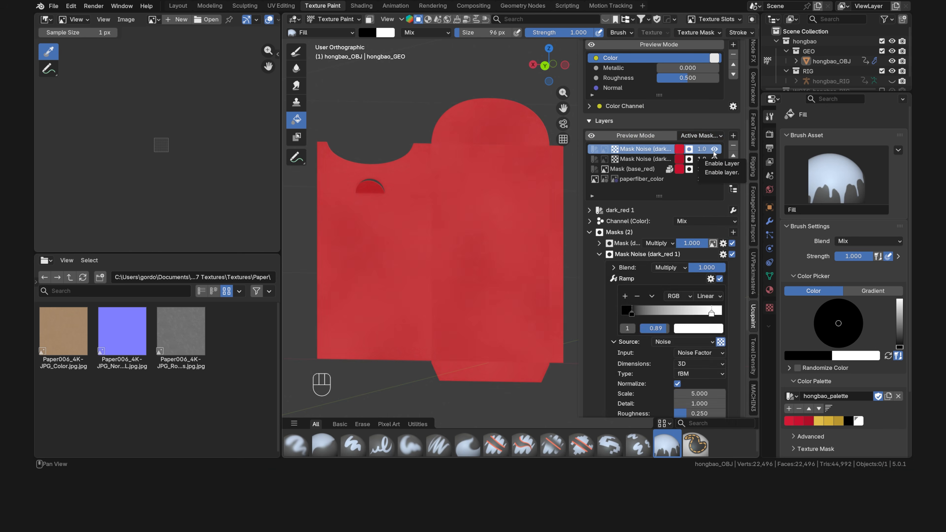
click(714, 149)
click(714, 150)
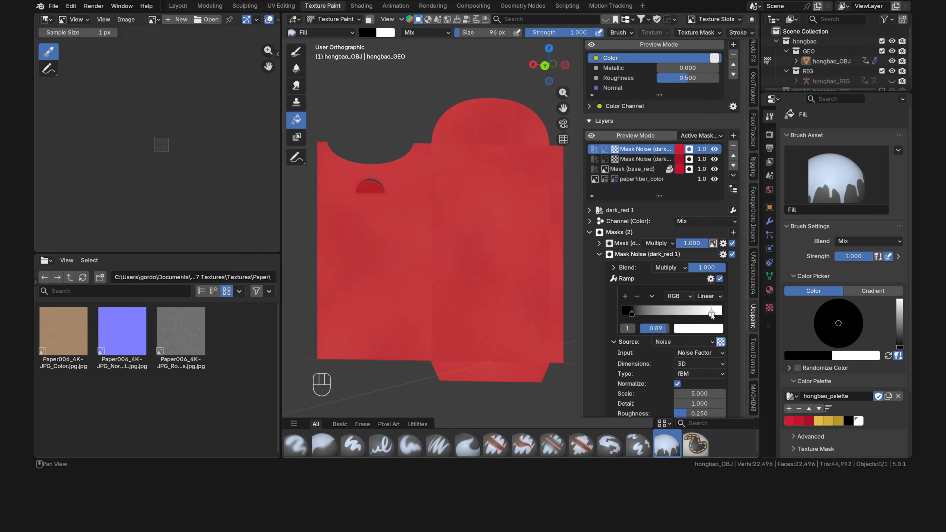
click(708, 330)
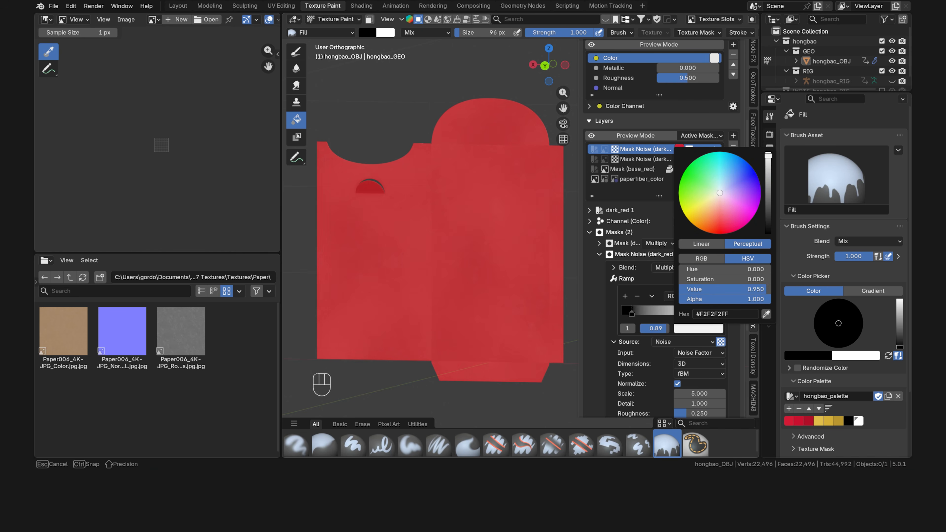
drag(768, 155, 768, 186)
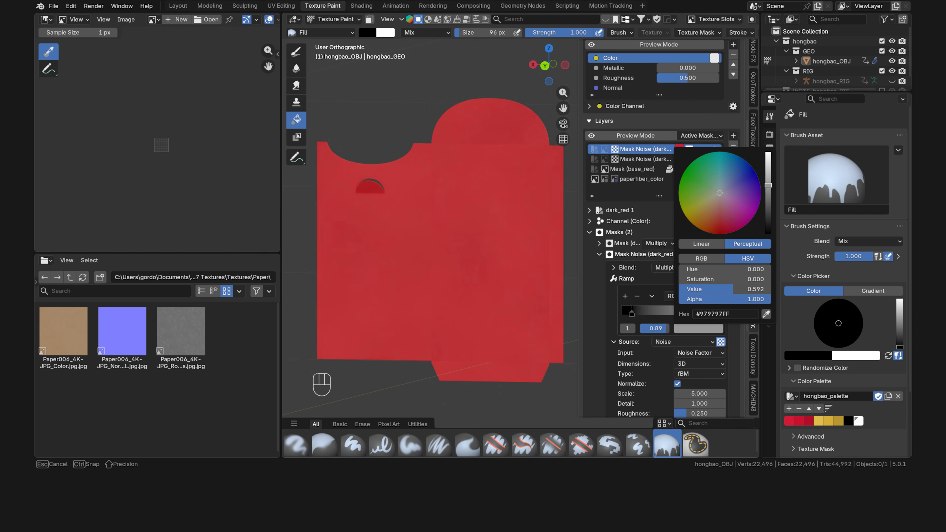
click(635, 135)
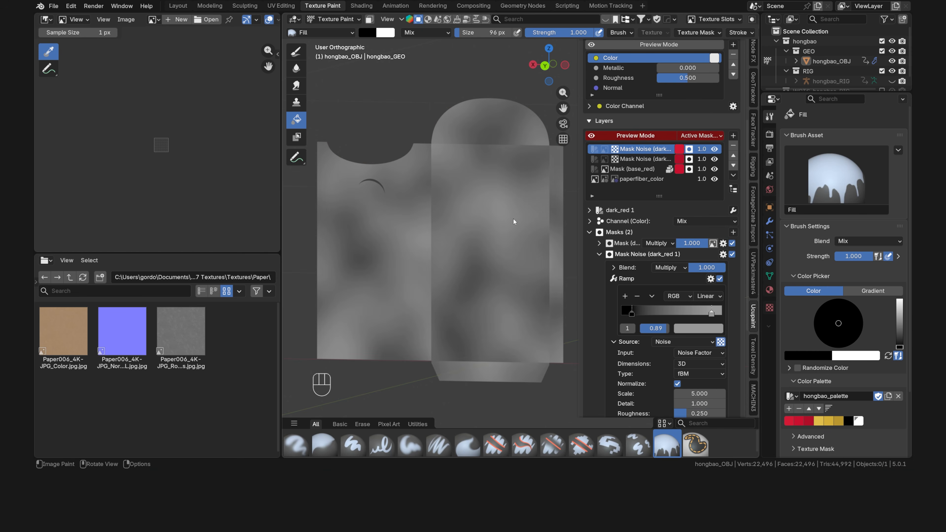
click(635, 135)
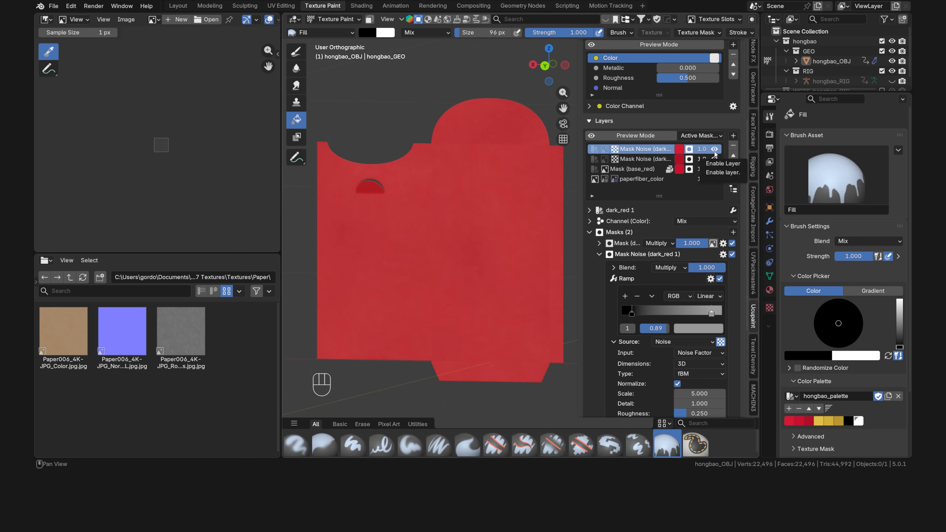
Rename the duplicate layer as light_red, and make the dark_red and base_red layer sources active instead of their masks.
click(595, 149)
double_click(633, 149)
text(light_red)
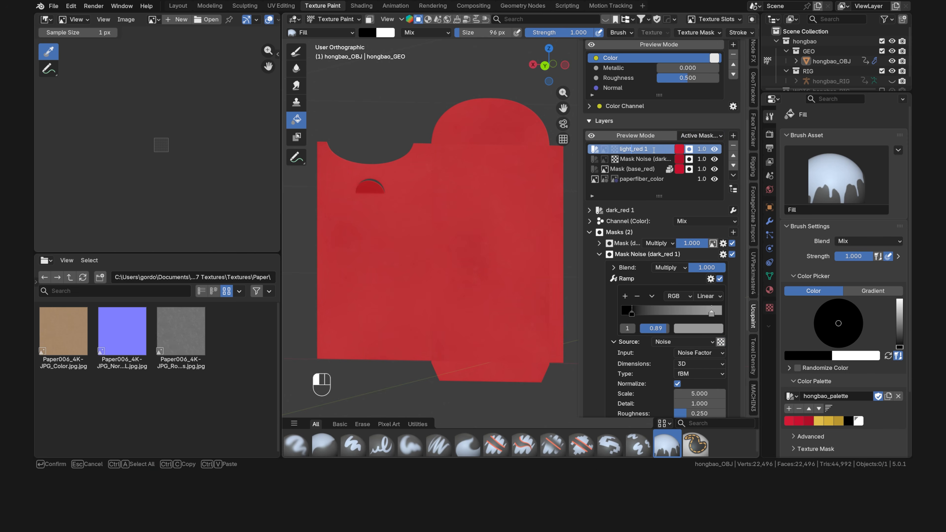
key(Return)
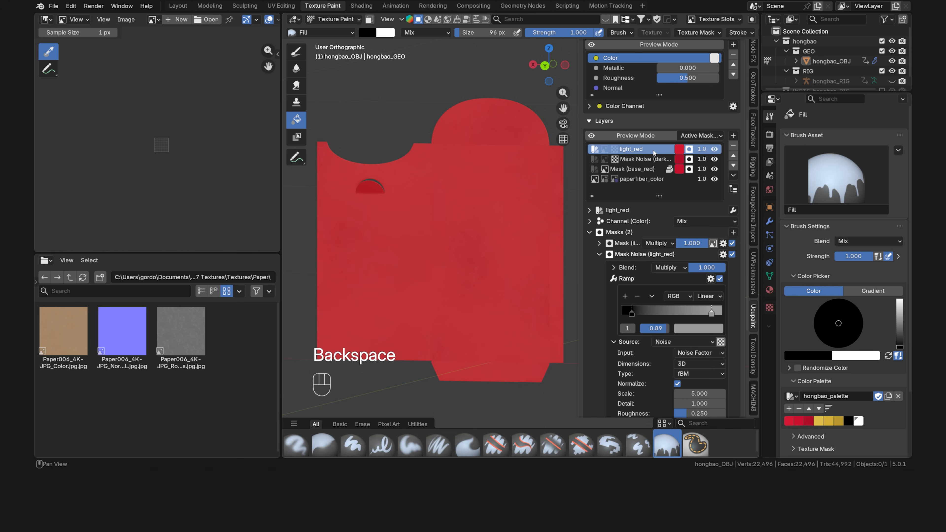
click(597, 162)
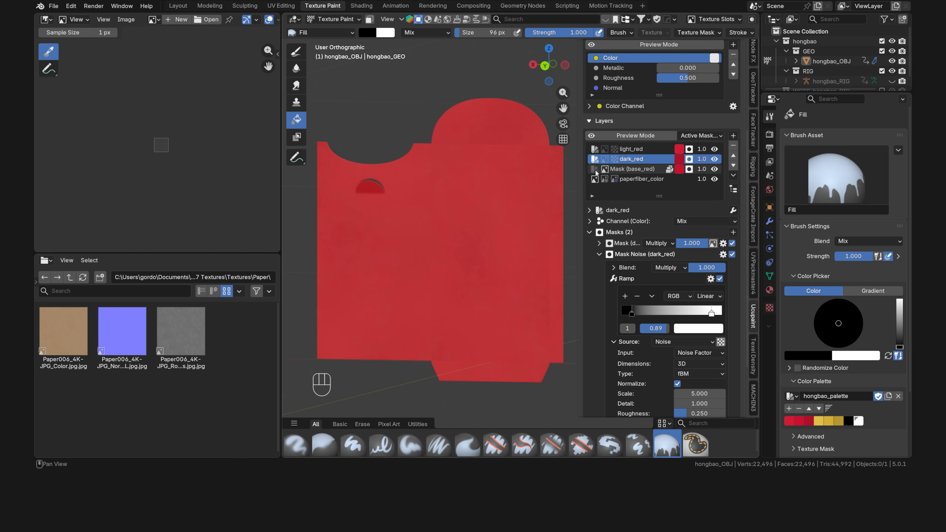
click(595, 169)
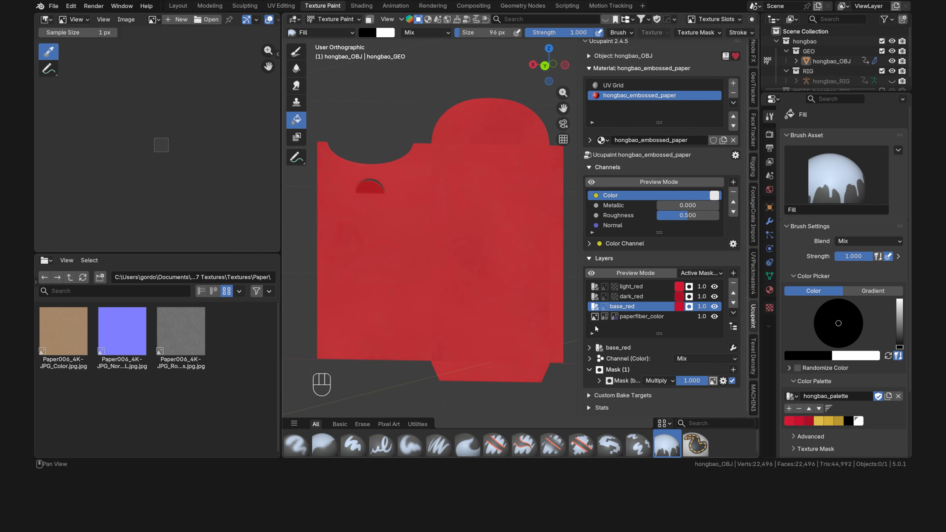
Add a new image layer on the Normal channel as a Bump Map at 4096 resolution with 32-bit float enabled.
scroll(595, 328, up, 1)
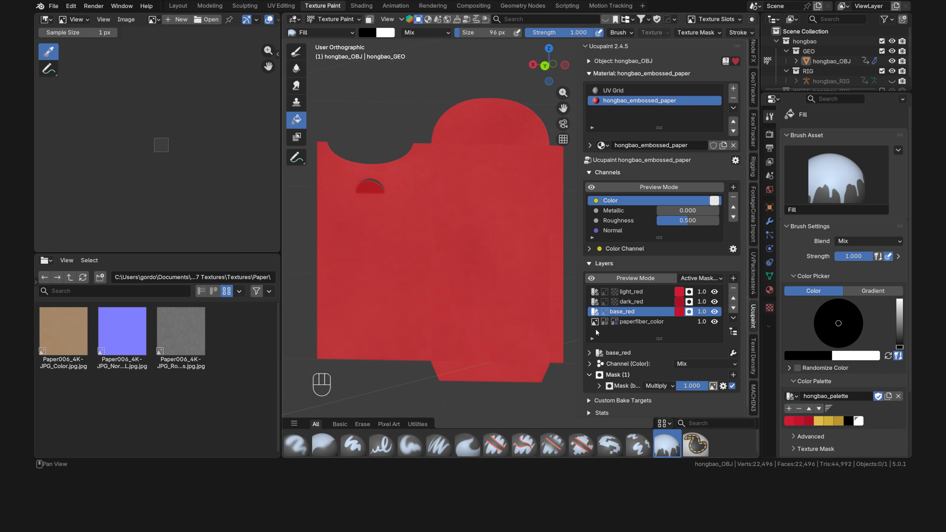
click(732, 282)
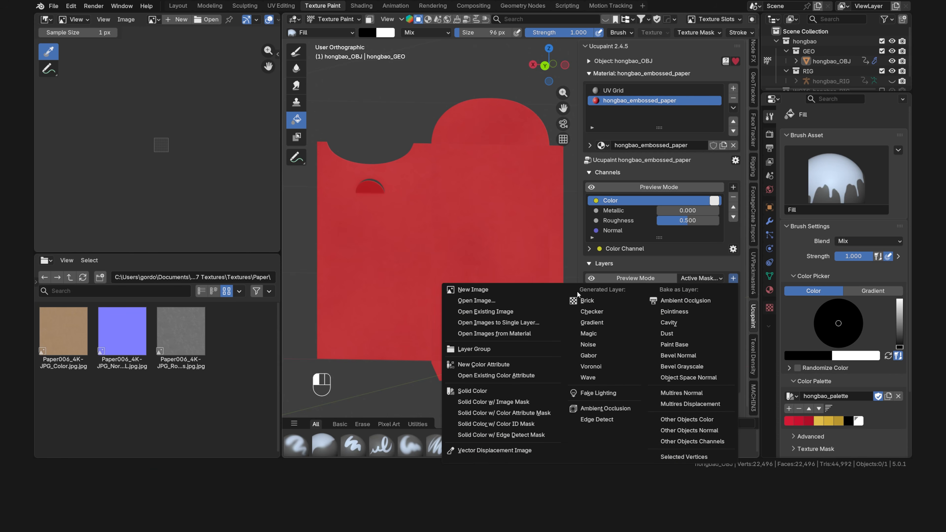
click(537, 290)
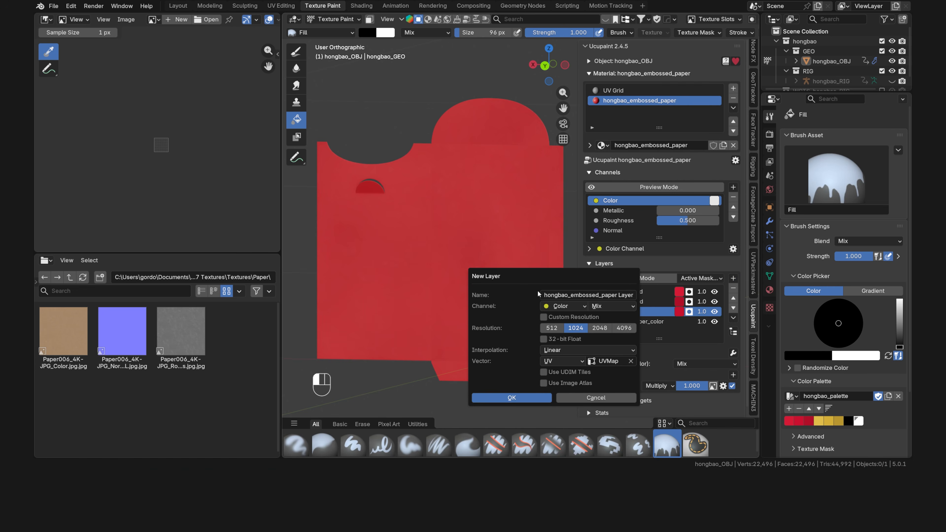
click(564, 308)
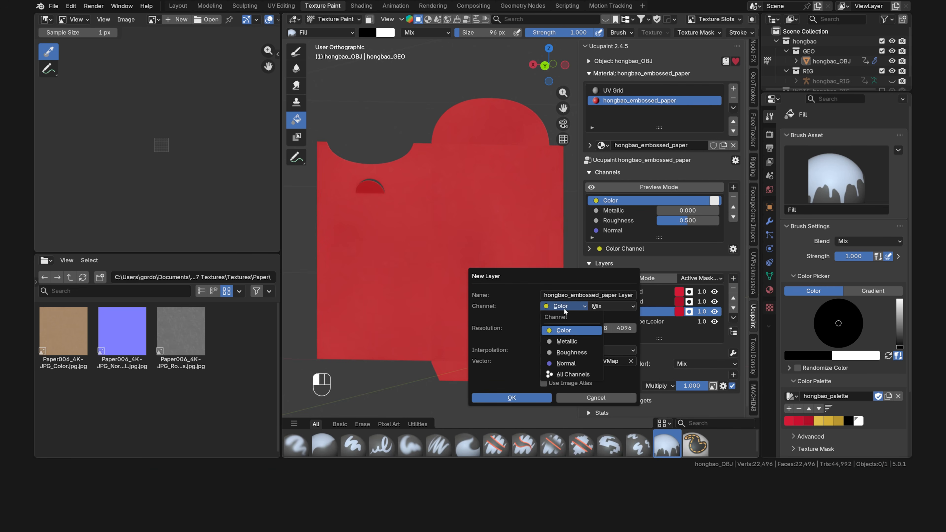
click(577, 362)
click(599, 318)
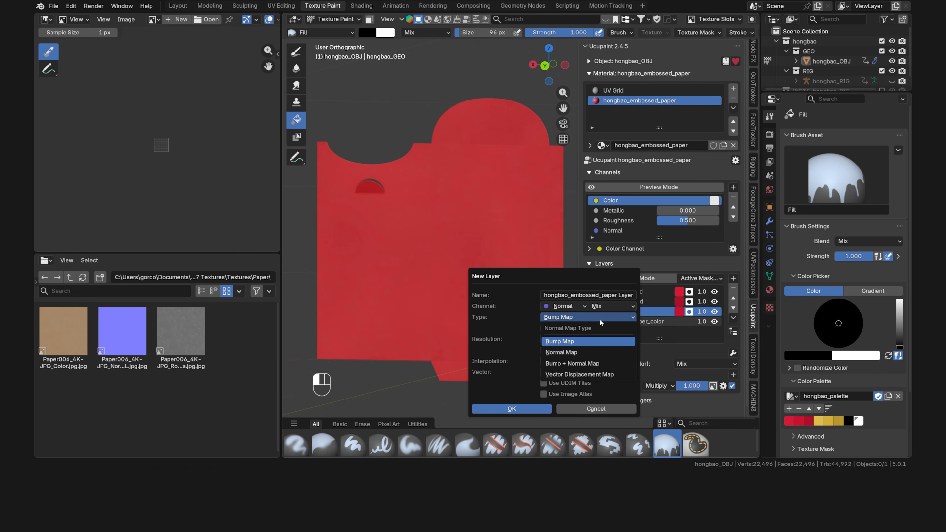
click(592, 343)
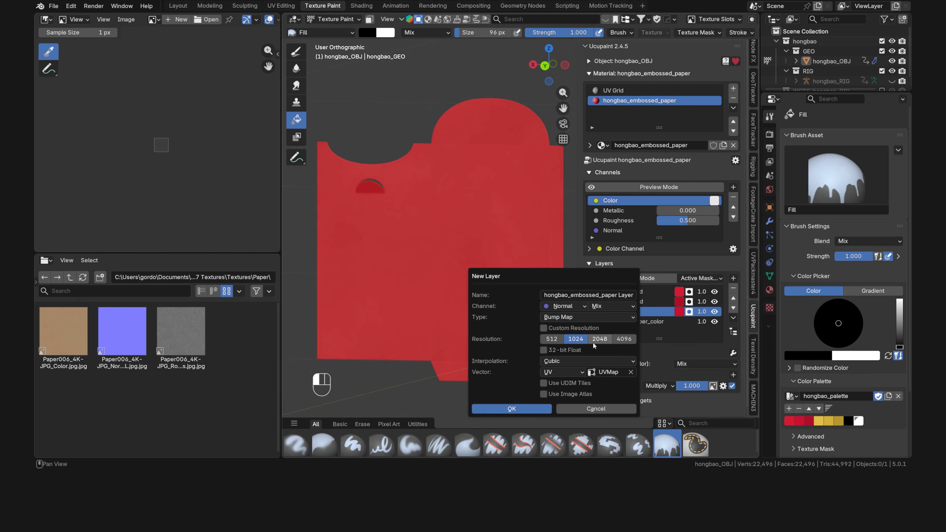
click(621, 343)
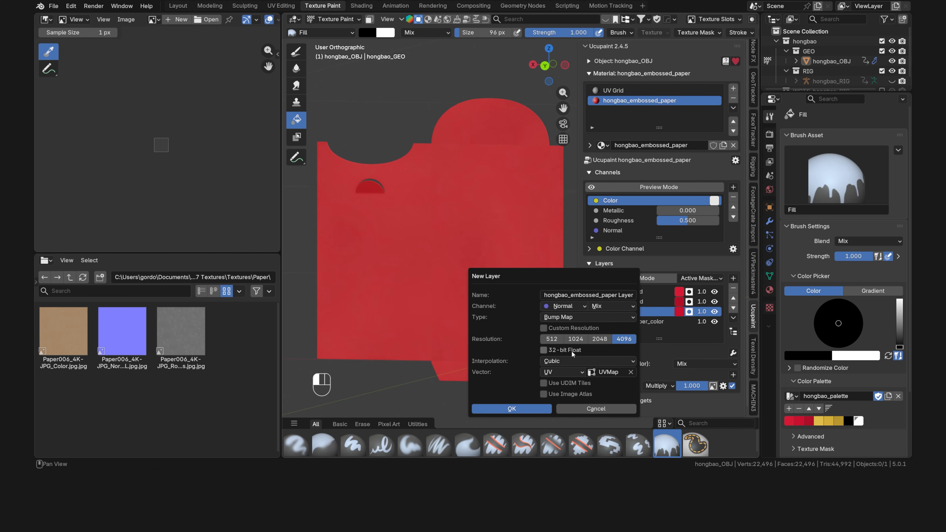
click(544, 350)
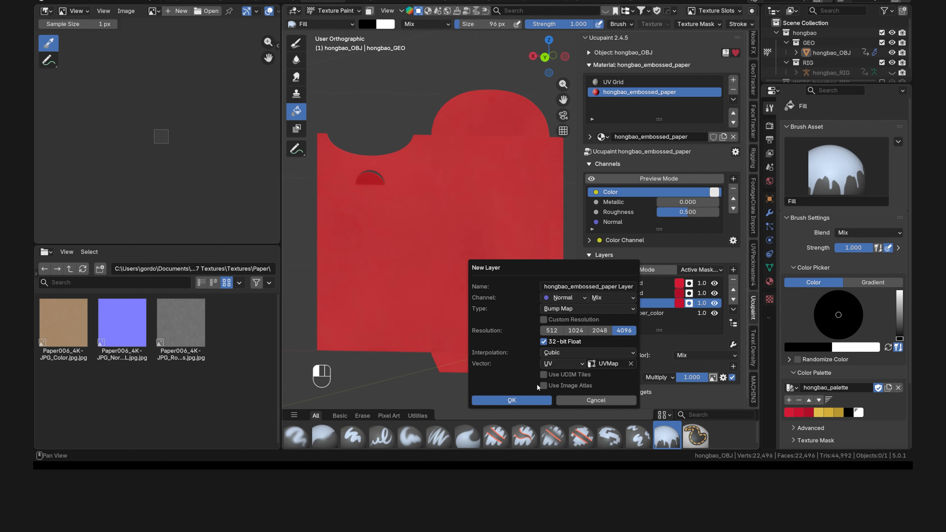
click(535, 408)
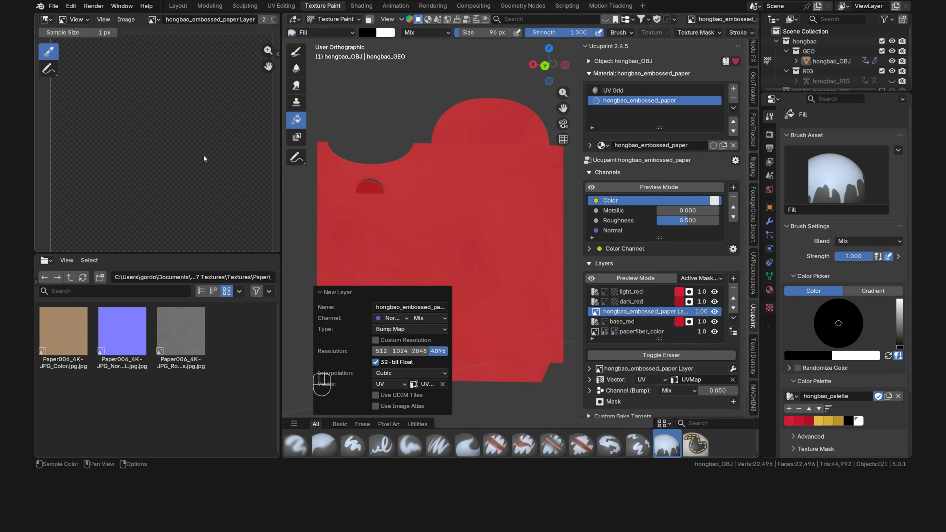
Expand the bump layer's channel settings and move the layer to the top of the stack.
click(590, 390)
scroll(591, 391, down, 5)
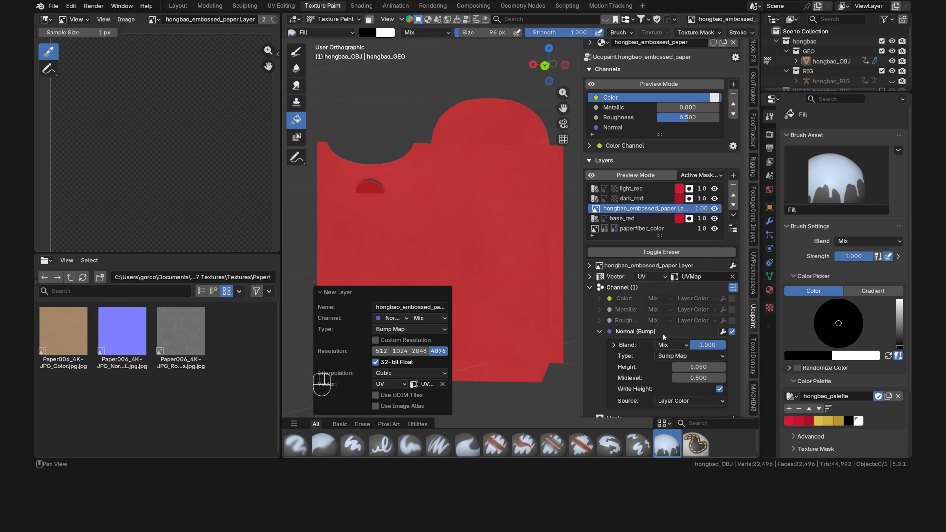
click(733, 195)
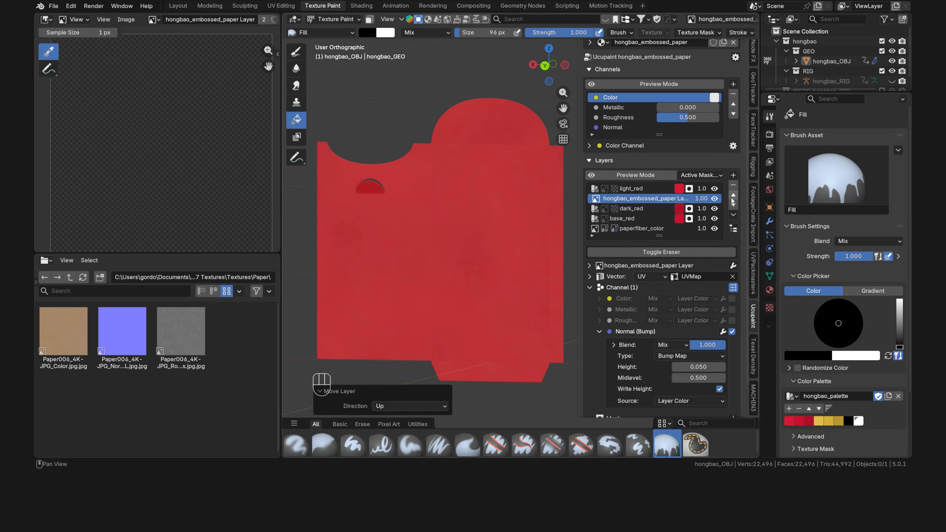
click(733, 195)
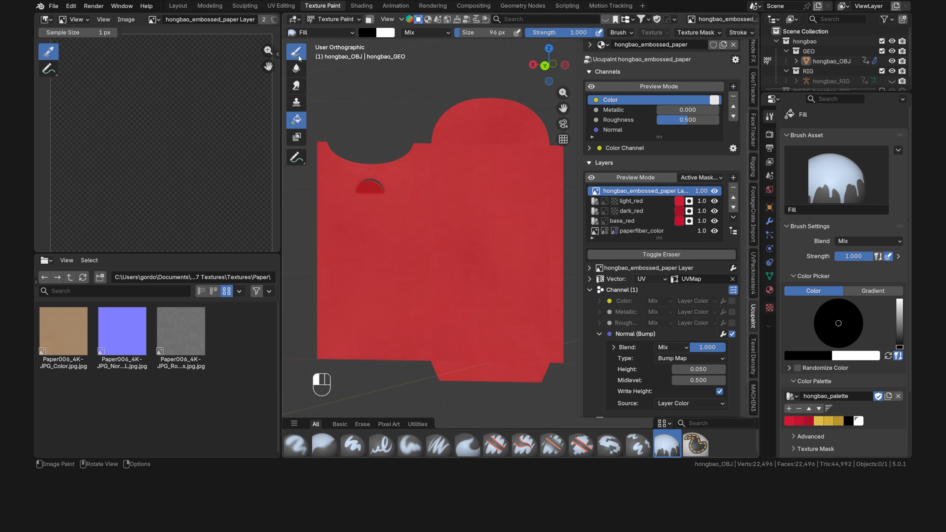
With the Paint Hard brush at 26 px, paint a white zigzag and a black zigzag side by side below the flap on the bump layer.
click(298, 55)
scroll(469, 161, up, 5)
key(grave)
click(509, 132)
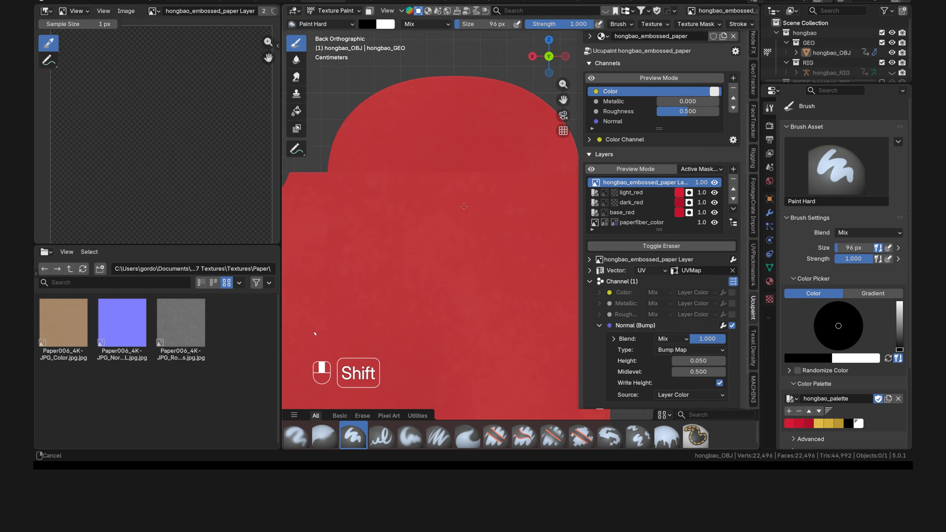
key(f)
click(439, 205)
drag(464, 232, 467, 276)
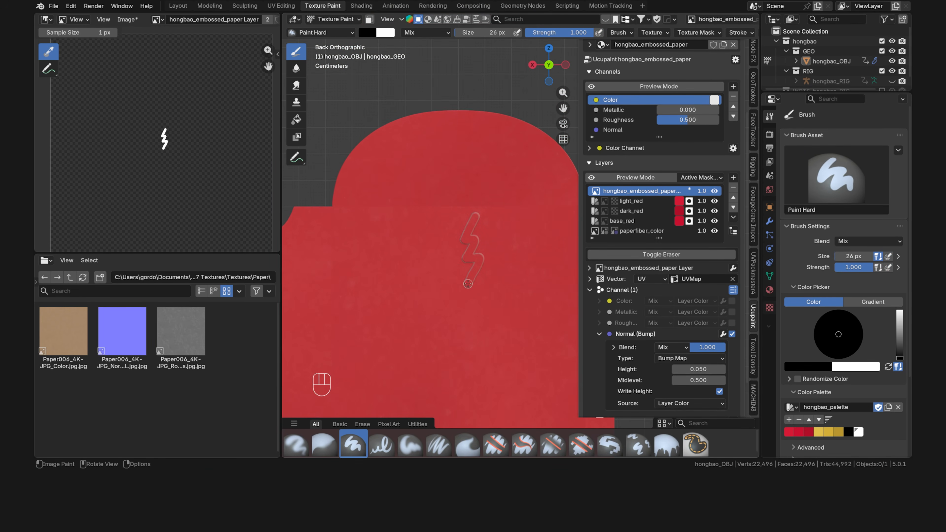
drag(509, 205, 504, 274)
Set the brush to the Line stroke method at 14 px and paint a straight horizontal line along the flap's fold.
scroll(595, 33, down, 5)
click(594, 34)
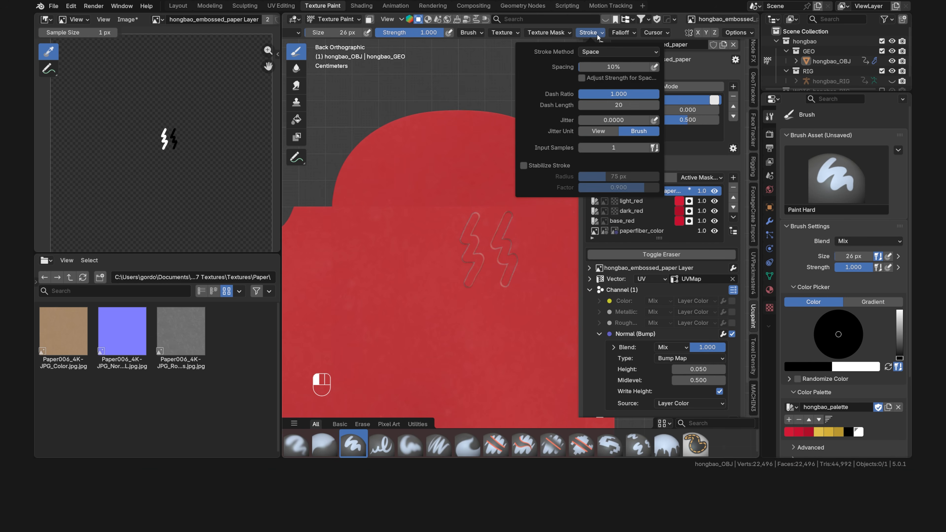
click(601, 53)
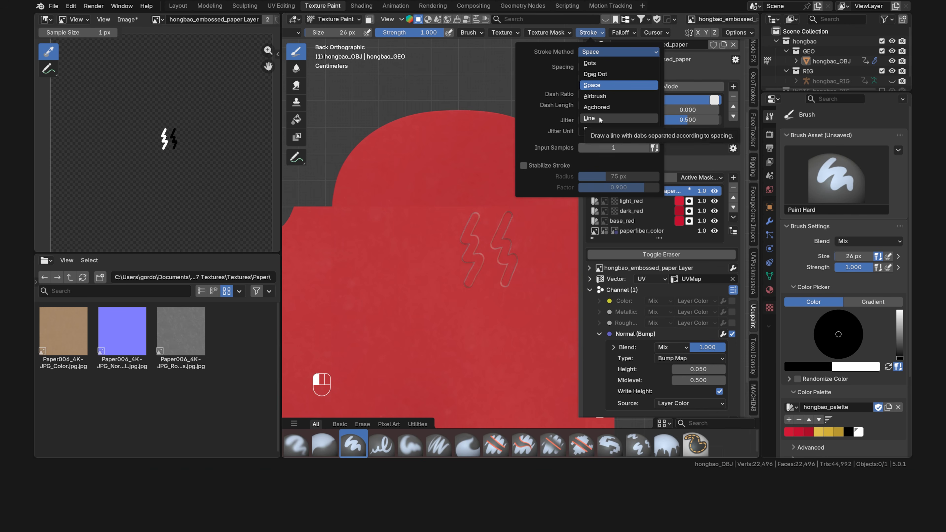
click(589, 118)
key(f)
click(338, 206)
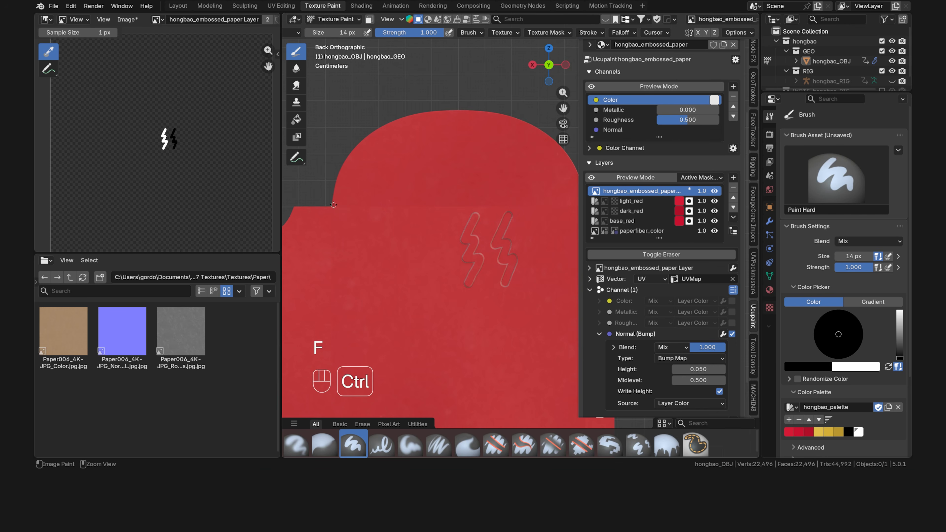
ctrl+drag(333, 205, 529, 205)
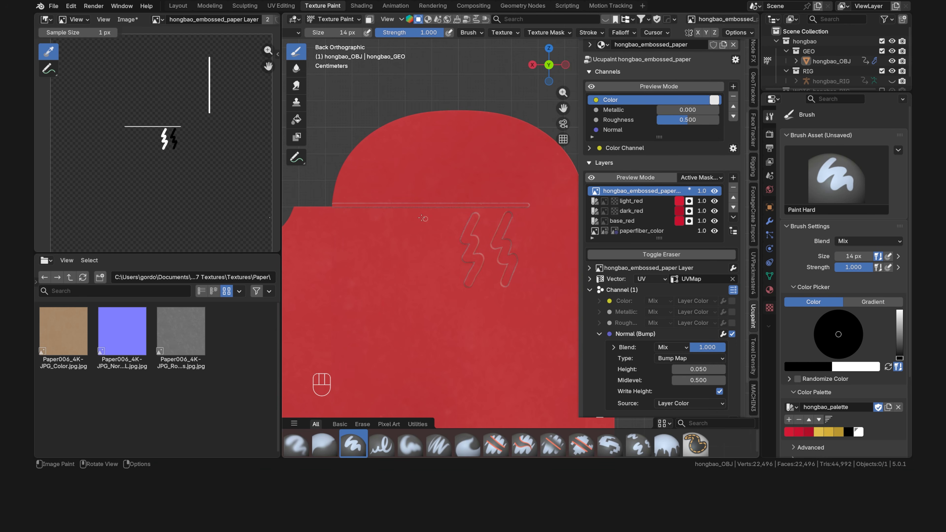
Paint two more parallel lines above the fold line, the first with Sharp falloff and the second with Smooth falloff.
click(591, 33)
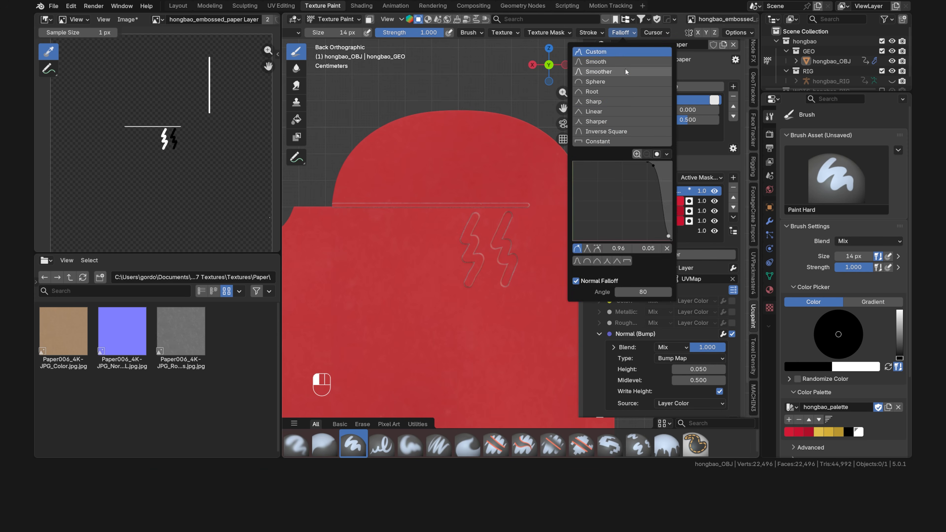
ctrl+drag(333, 197, 527, 198)
click(623, 32)
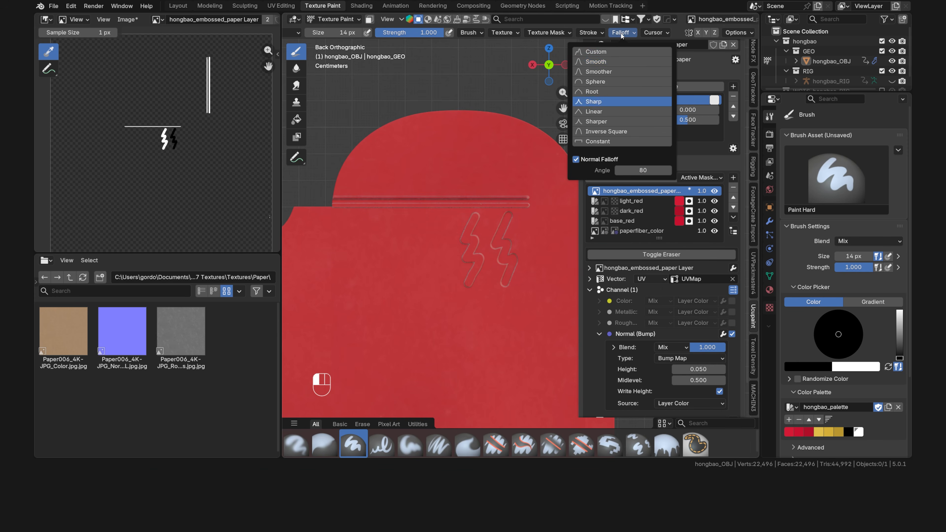
click(622, 63)
ctrl+drag(335, 191, 527, 190)
Paint a row of dots below the fold using 500% line spacing, Sphere falloff and a 36 px brush.
scroll(347, 190, up, 4)
shift+middle_drag(342, 190, 565, 198)
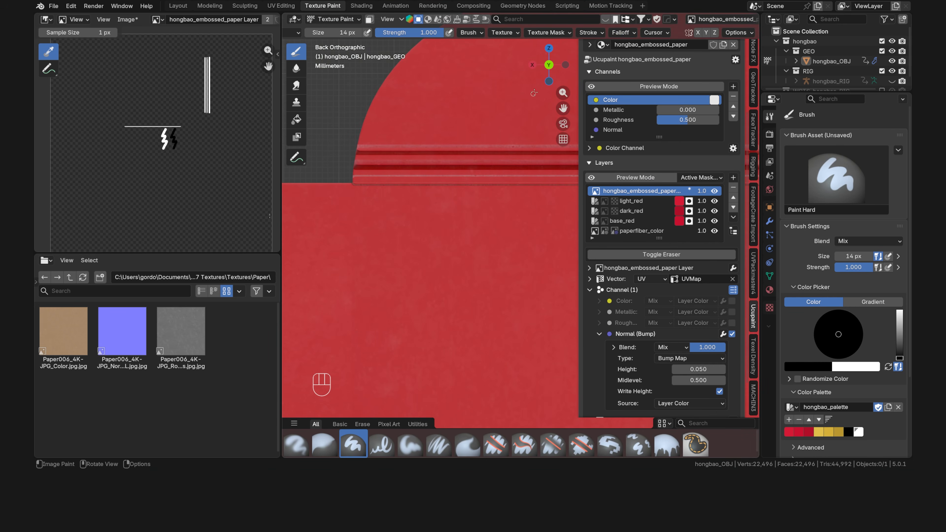
click(602, 33)
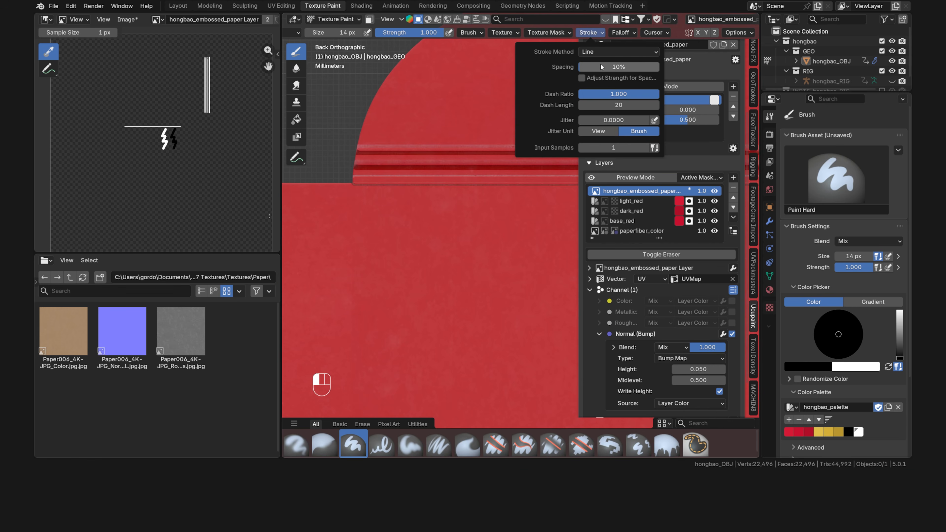
drag(600, 71, 660, 69)
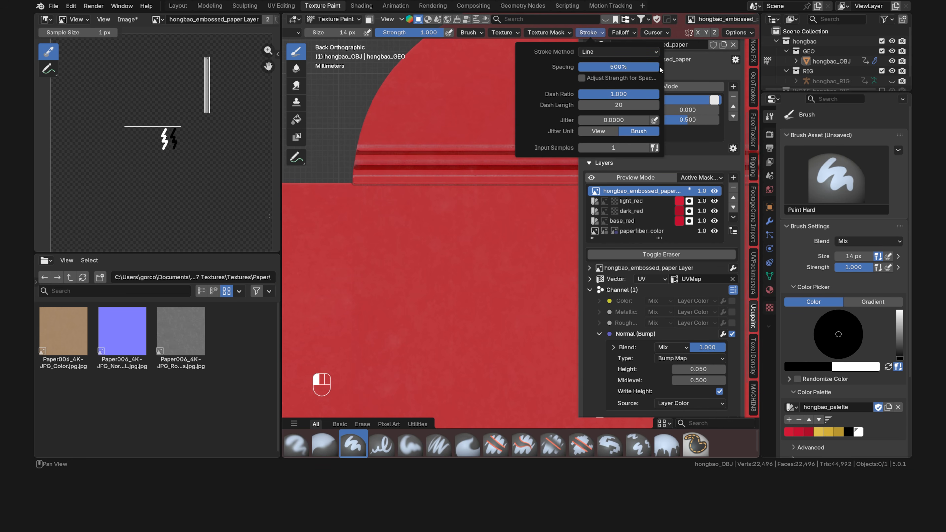
mouse_move(631, 35)
click(627, 82)
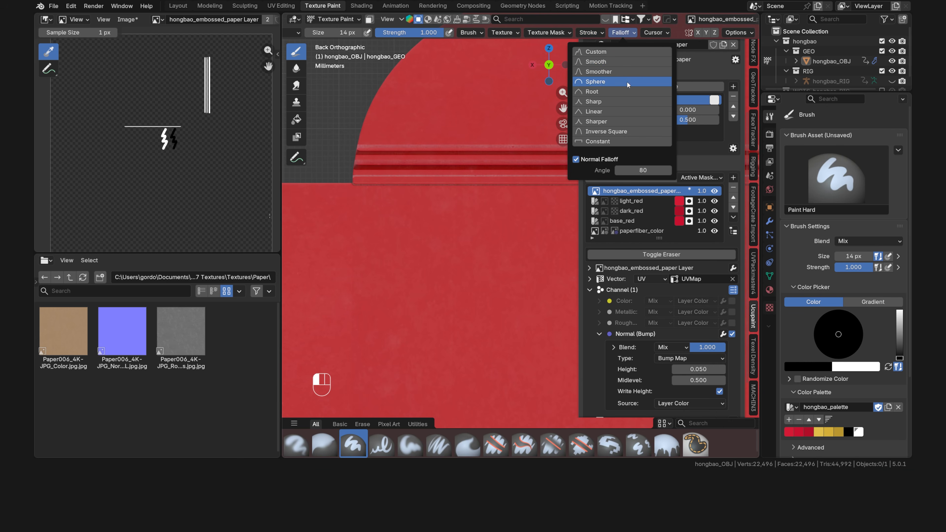
key(f)
click(357, 210)
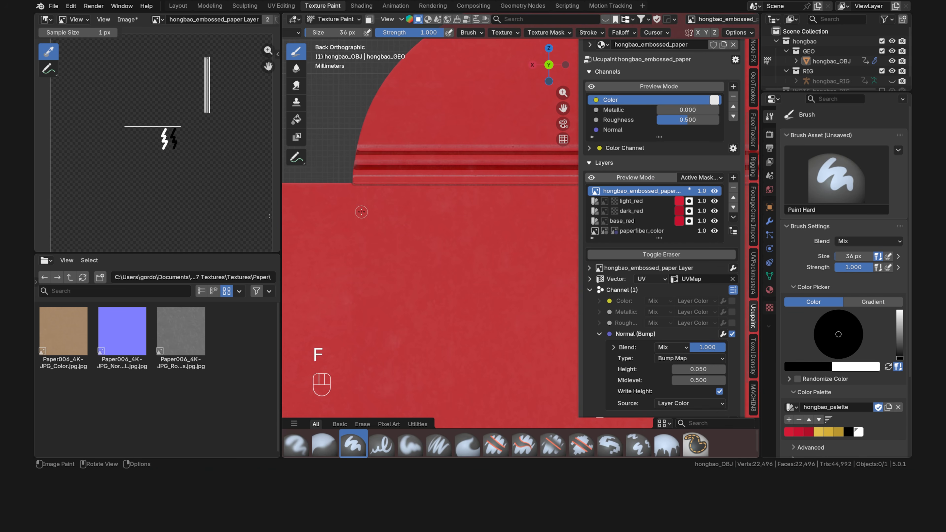
ctrl+drag(358, 208, 560, 208)
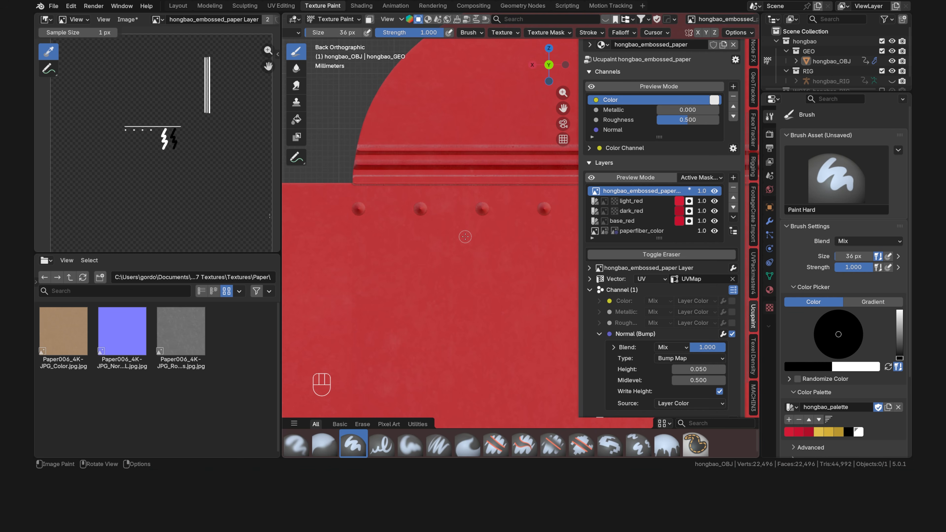
Set the bump layer's height to 0.001 and save the file.
click(703, 370)
text(0.001)
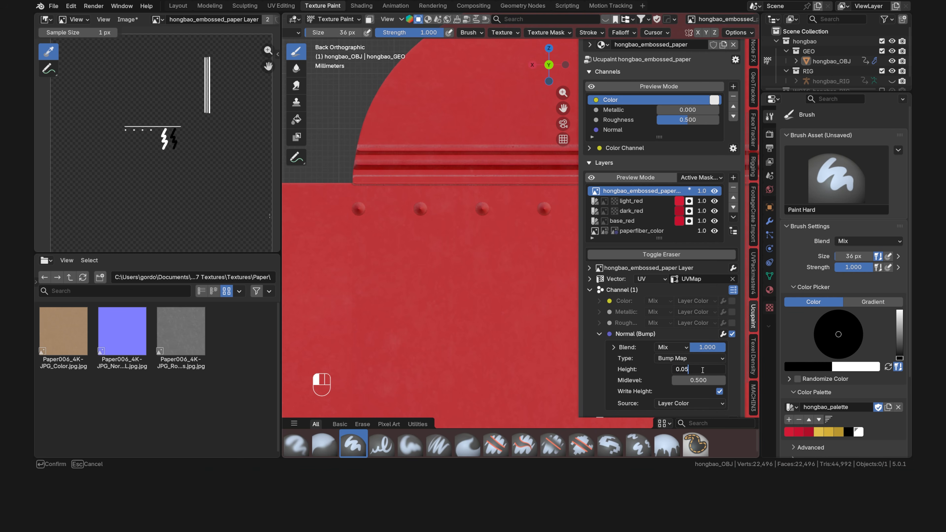
key(Return)
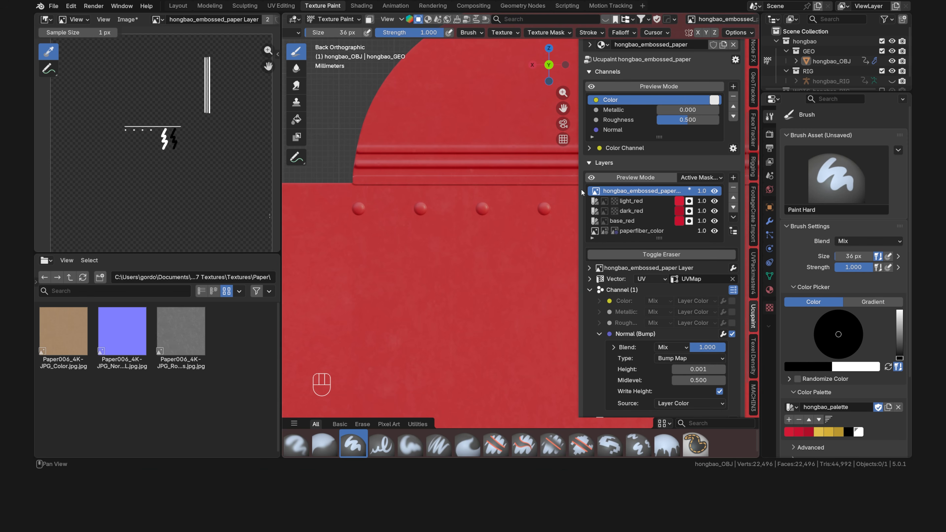
key(ctrl+s)
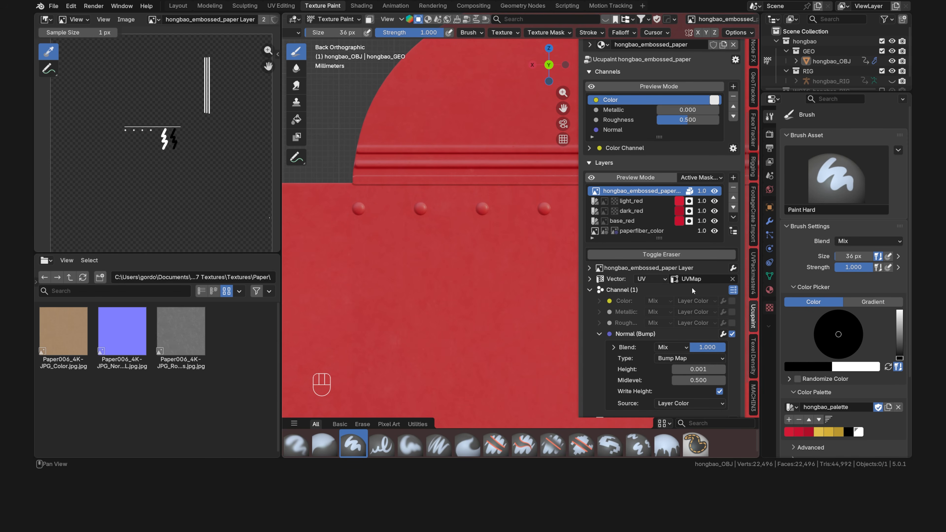
Enable the bump layer's Color channel, switch its source to a custom color and darken it to dark gray.
click(732, 301)
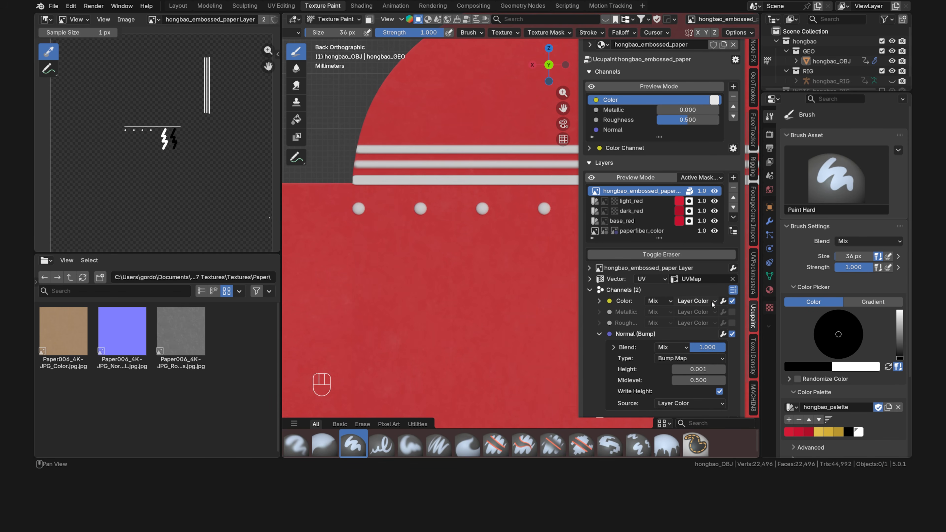
click(714, 301)
click(729, 360)
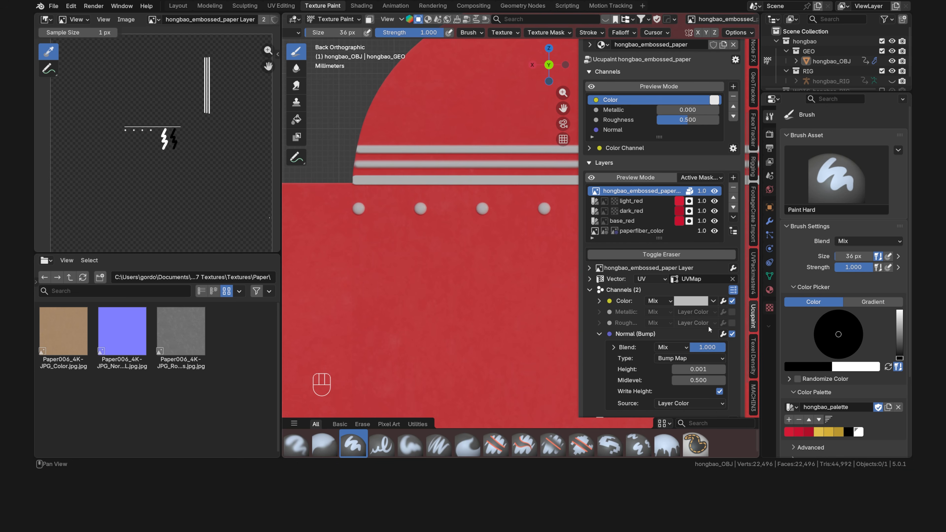
click(691, 301)
drag(768, 149, 768, 186)
Check the layer preview on a dot, and add an alpha-only Color Ramp to the Color channel with its white stop at 0.02.
scroll(492, 198, up, 6)
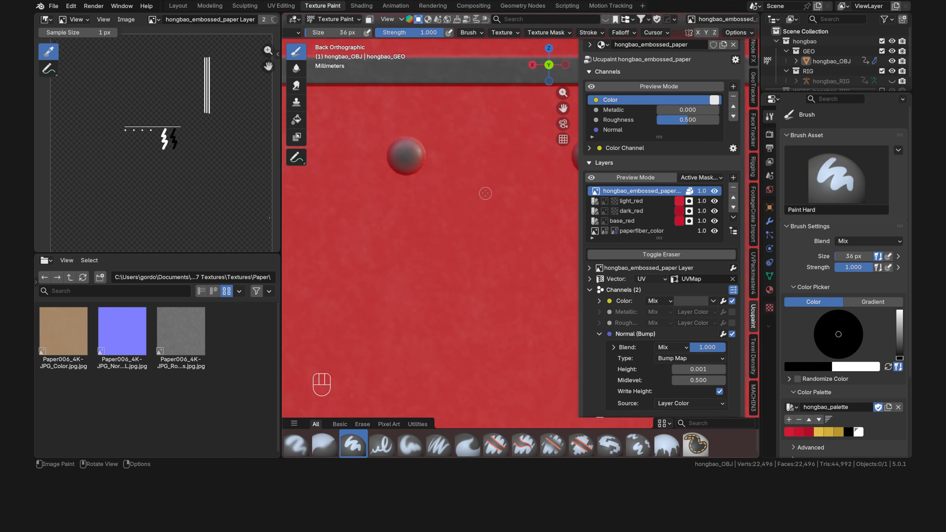
shift+middle_drag(416, 186, 505, 272)
scroll(475, 275, up, 3)
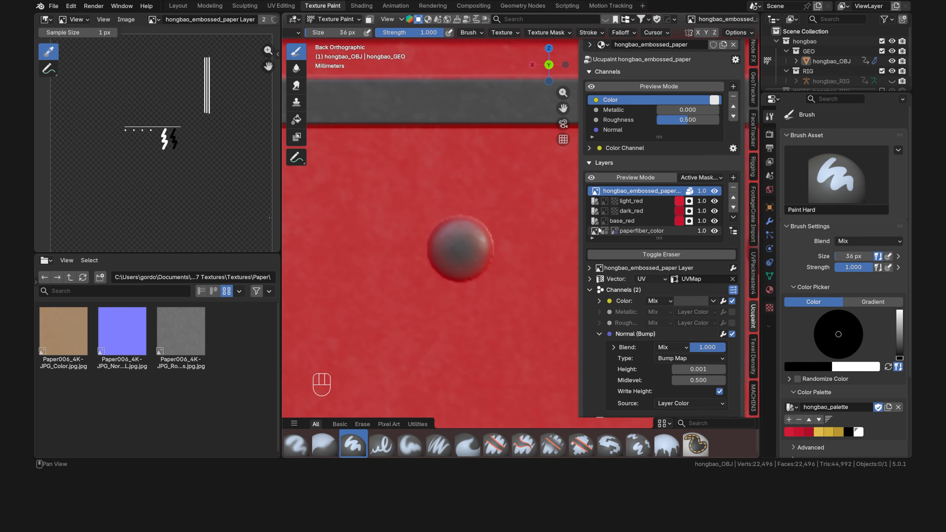
click(636, 177)
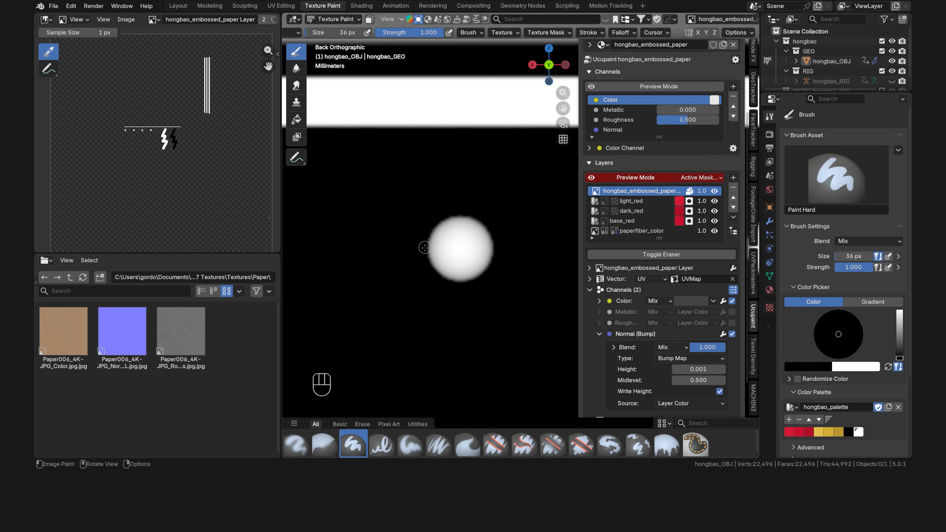
click(629, 180)
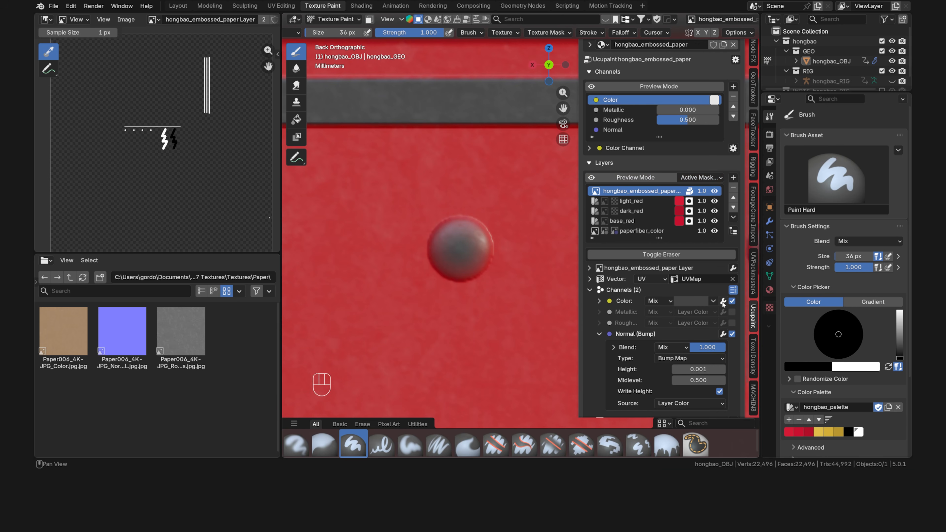
click(723, 302)
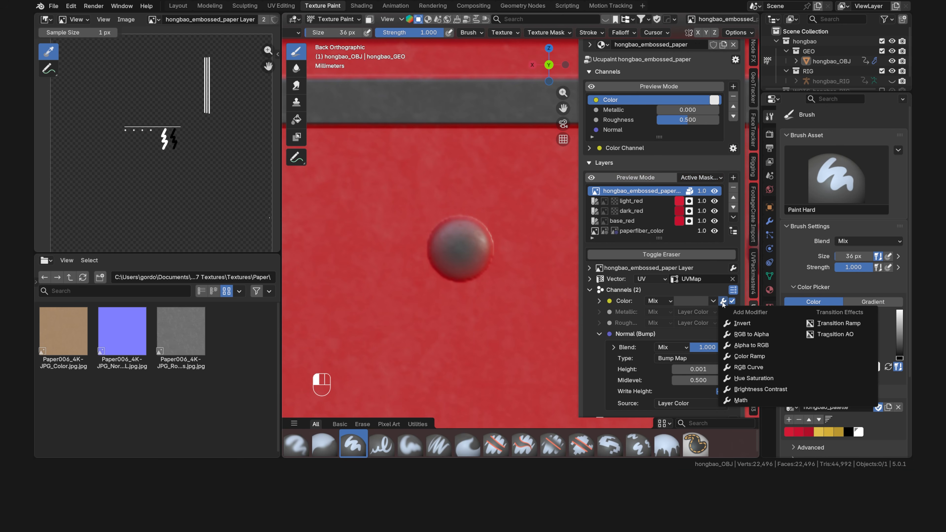
click(751, 362)
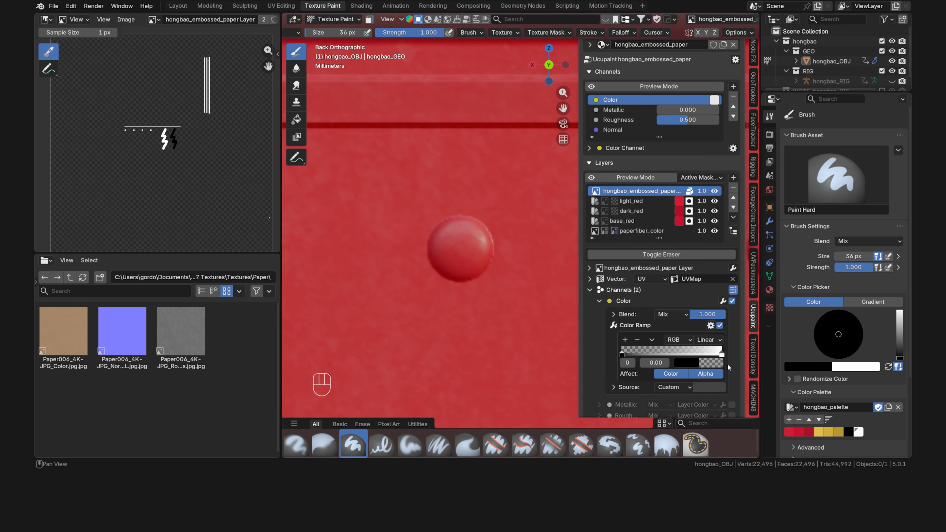
click(671, 376)
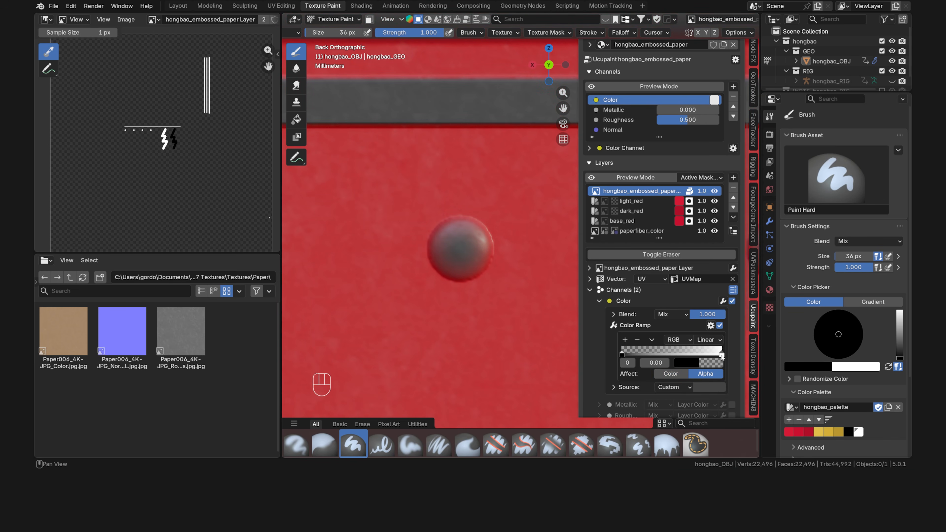
drag(722, 356, 620, 367)
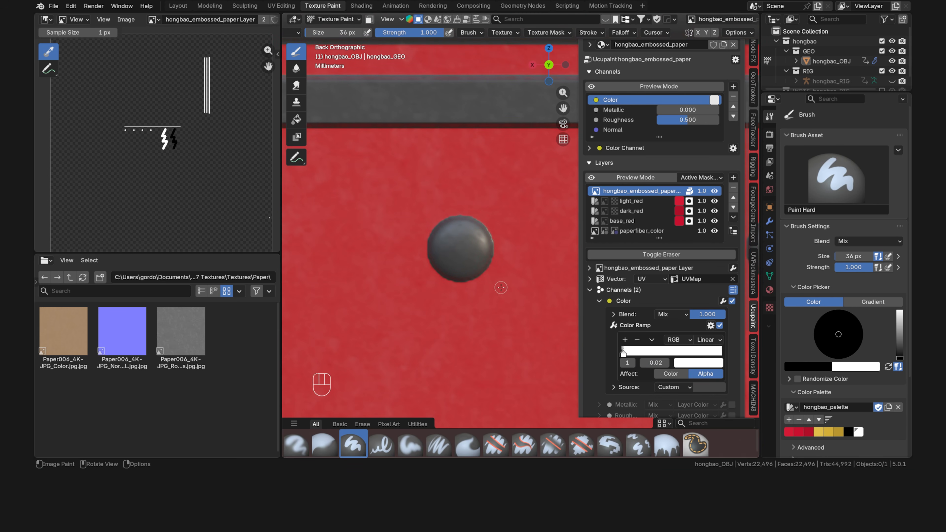
Enable the layer's Metallic and Roughness channels, giving each a custom value of 1.000.
scroll(733, 346, down, 5)
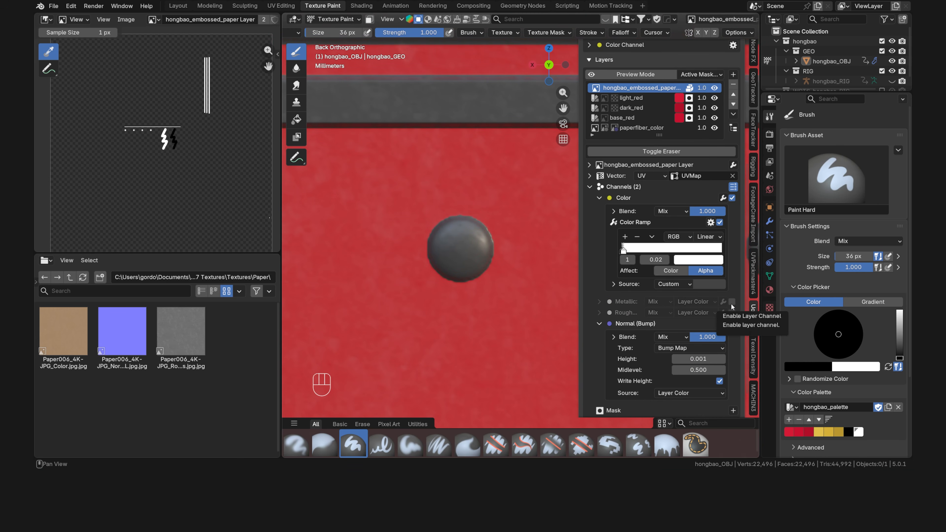
click(732, 301)
click(712, 306)
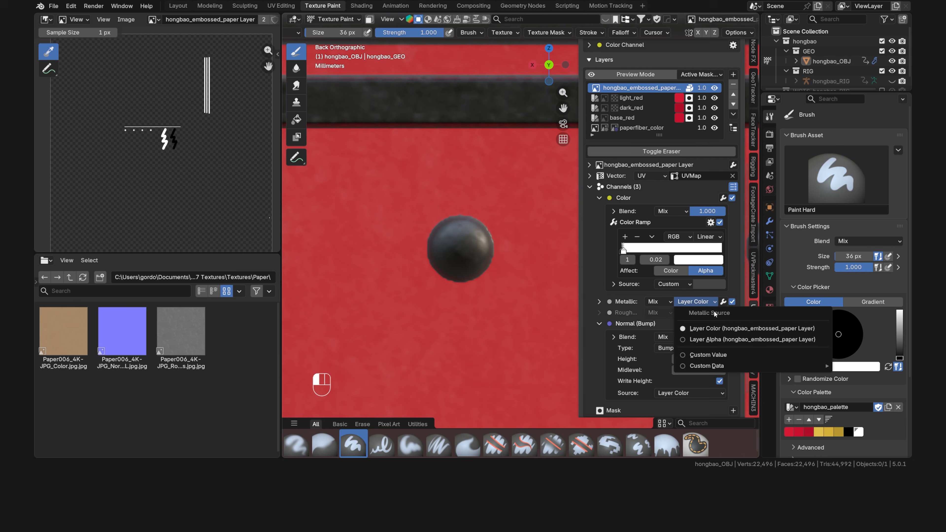
click(729, 356)
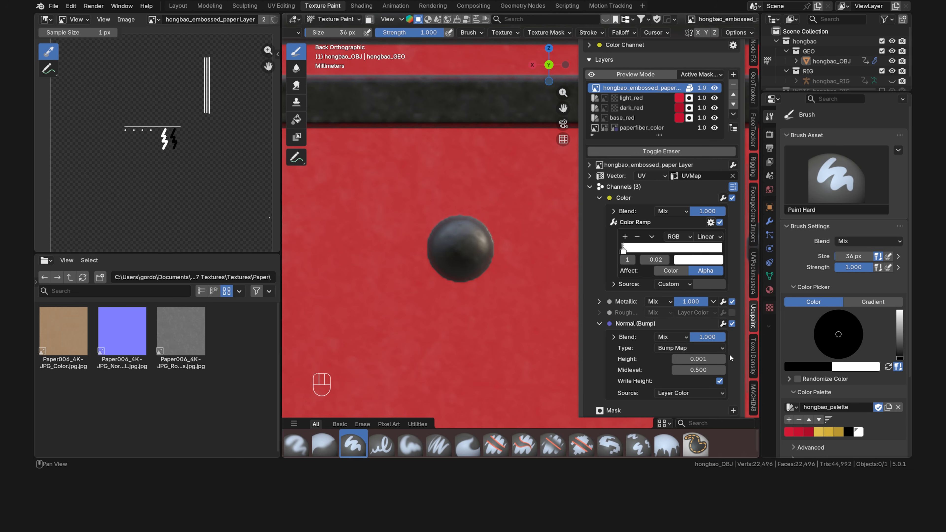
click(731, 312)
click(701, 313)
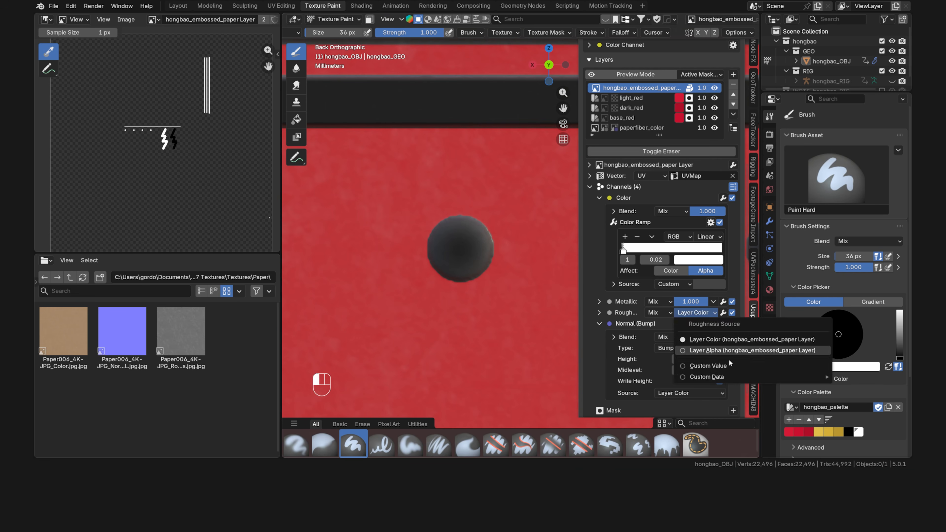
click(732, 368)
mouse_move(703, 315)
mouse_down()
mouse_move(674, 315)
mouse_move(718, 316)
mouse_up()
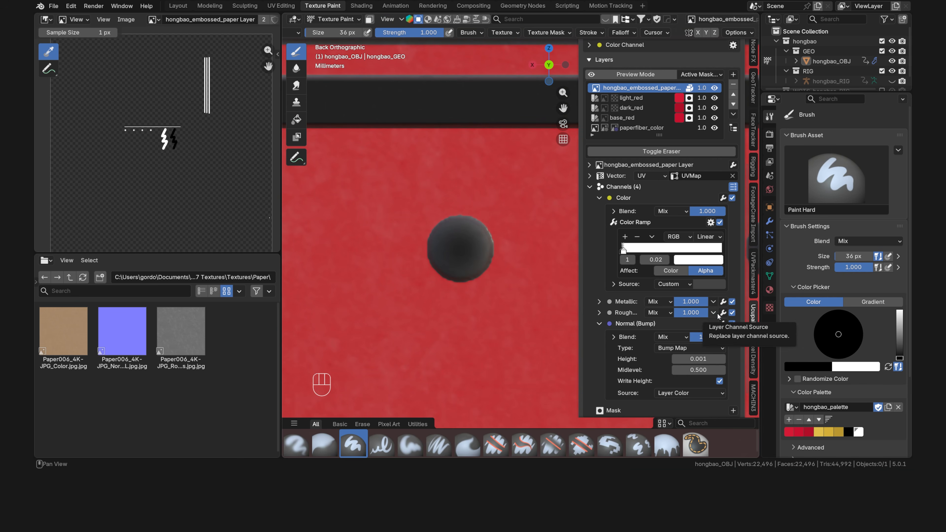
Replace the roughness source with custom Noise data and set the noise scale to 118.9.
click(719, 315)
mouse_move(739, 377)
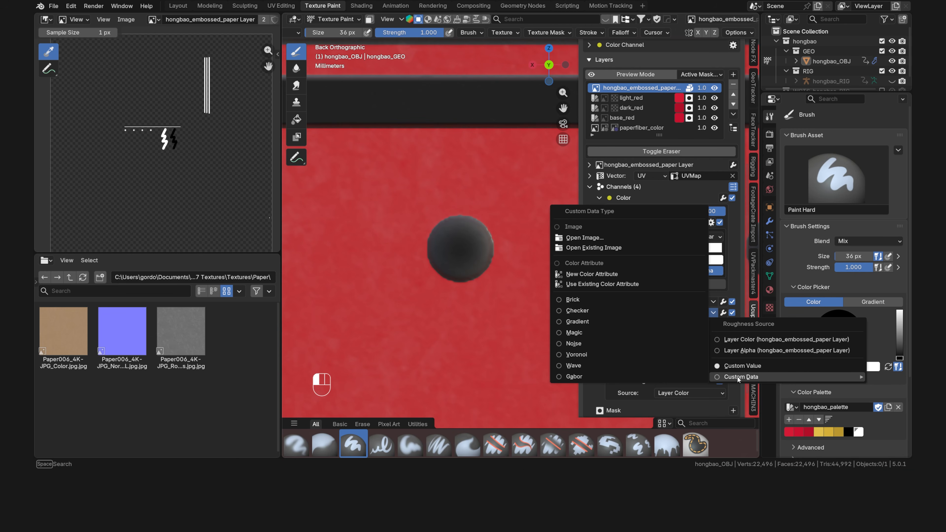
click(609, 343)
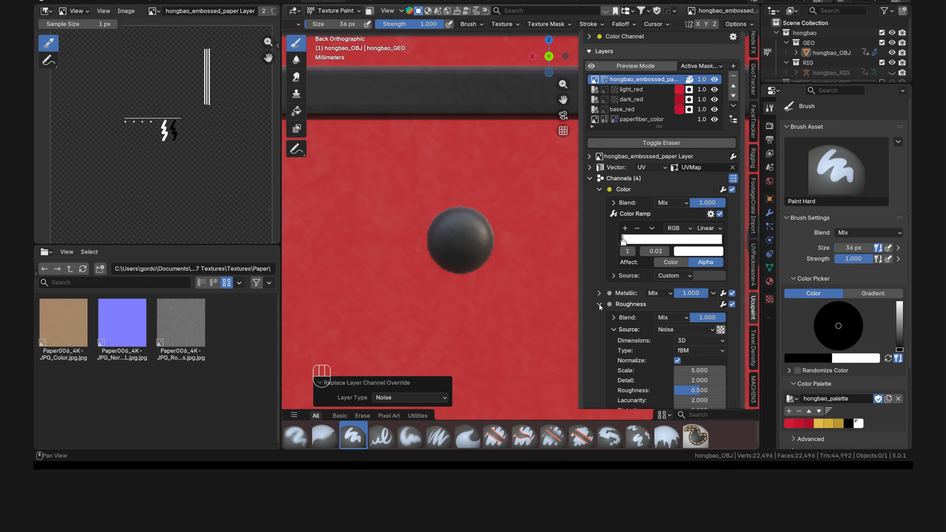
scroll(600, 306, down, 5)
drag(695, 288, 726, 288)
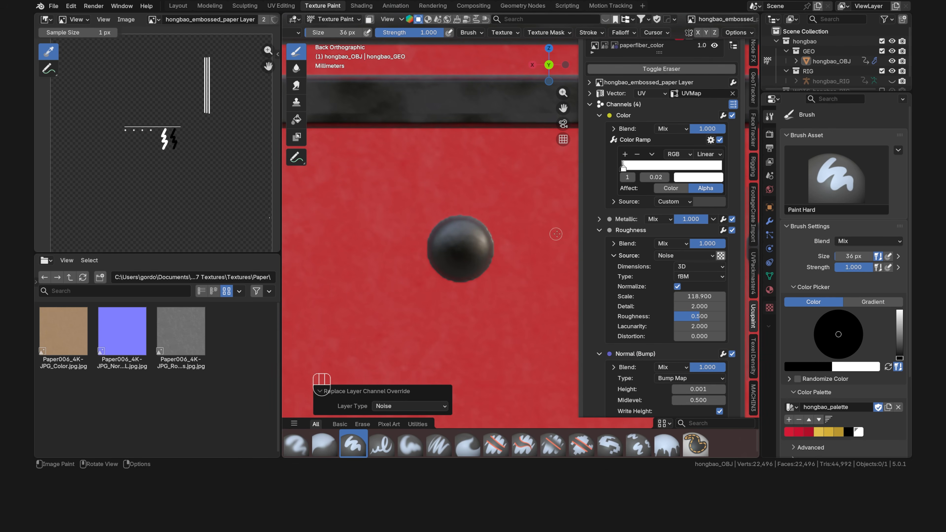
Collapse the test bump layer's channel settings and remove the hongbao_embossed_paper layer from the stack.
click(599, 230)
click(599, 168)
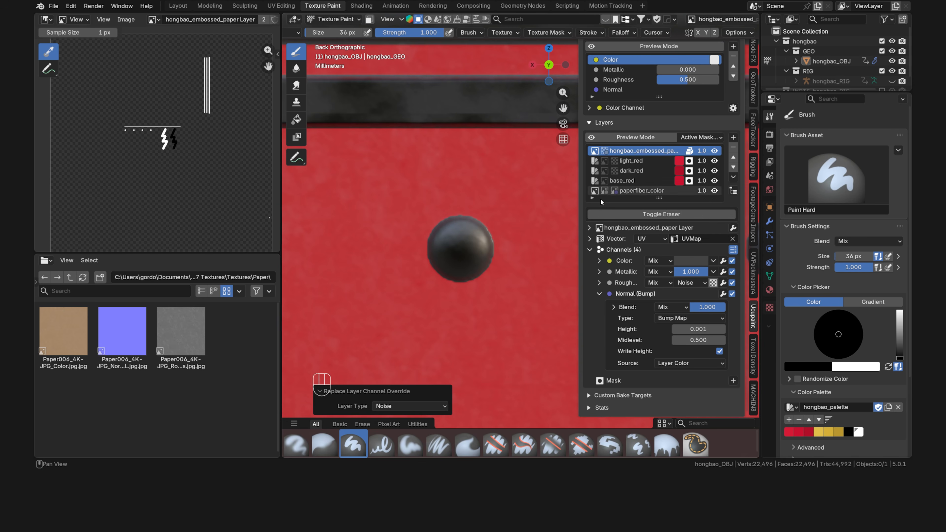
click(600, 294)
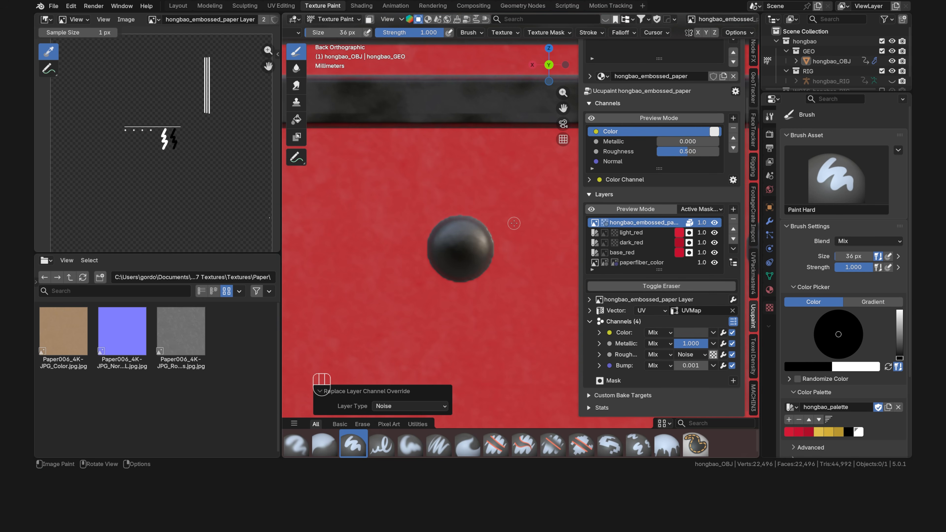
scroll(514, 223, down, 6)
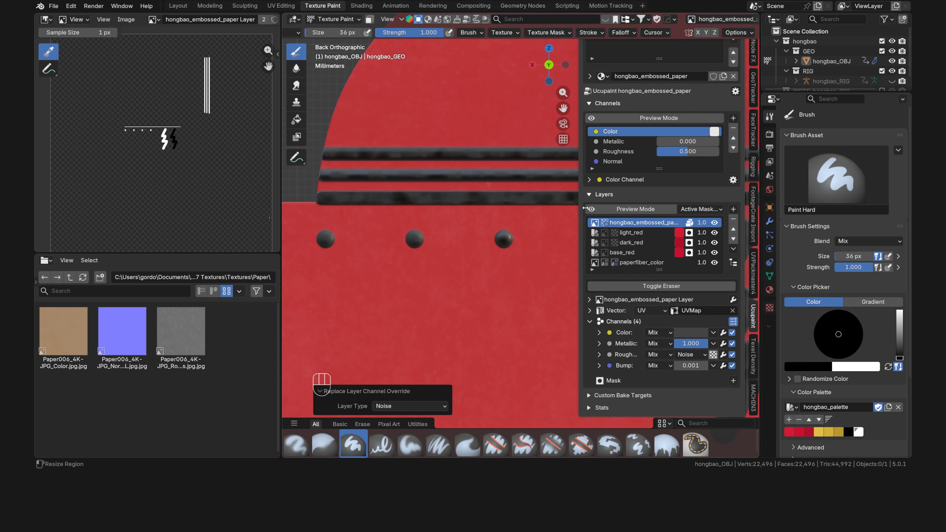
click(734, 222)
Add a masked Solid Color layer on the Normal channel as a Bump Map, with a black 32-bit float 4096 image mask.
click(733, 210)
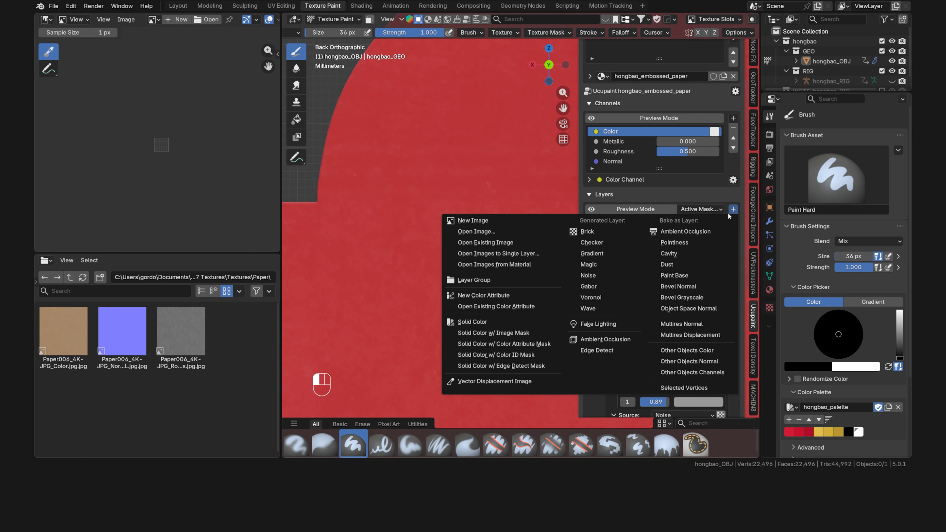
click(536, 331)
drag(550, 296, 464, 188)
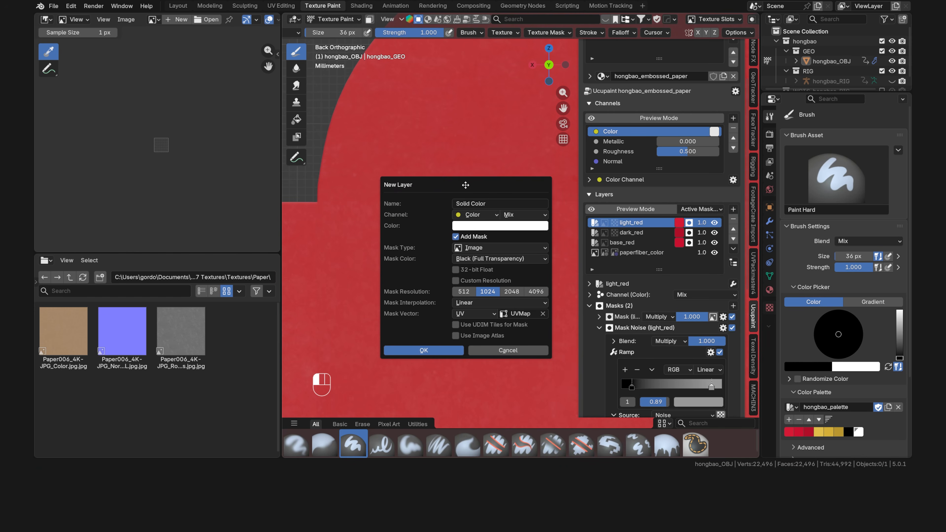
click(478, 215)
click(491, 271)
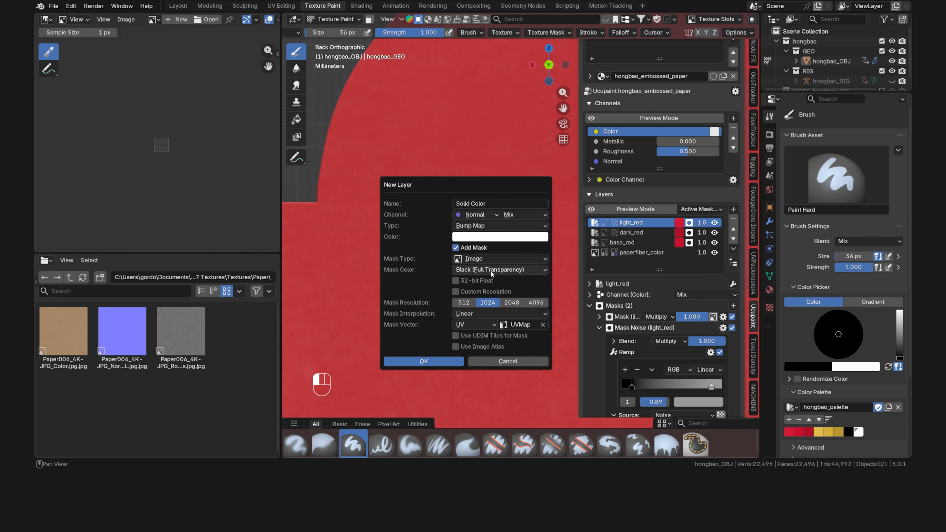
click(509, 225)
click(509, 225)
click(455, 280)
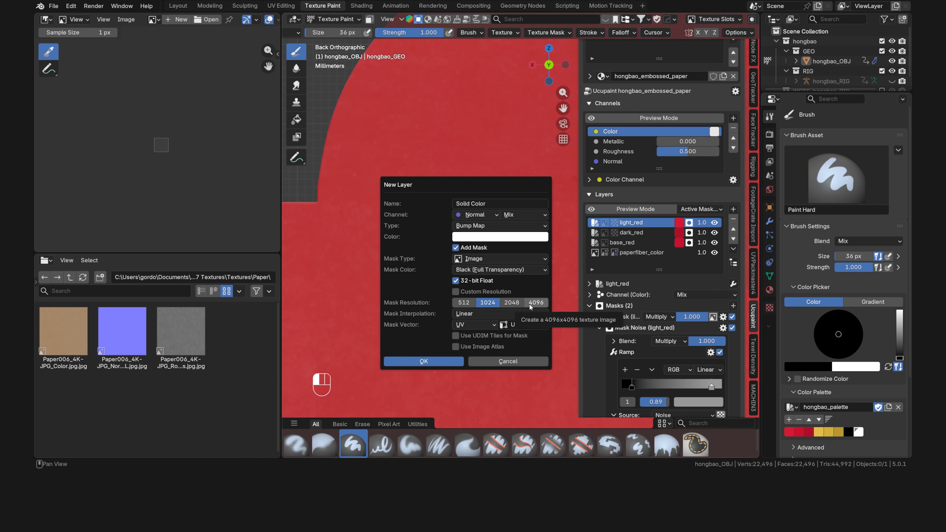
click(533, 303)
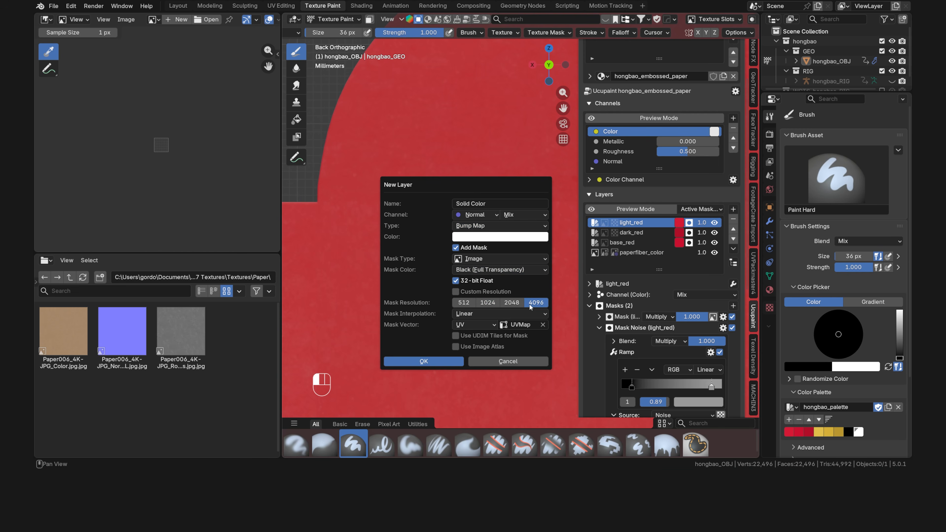
click(455, 361)
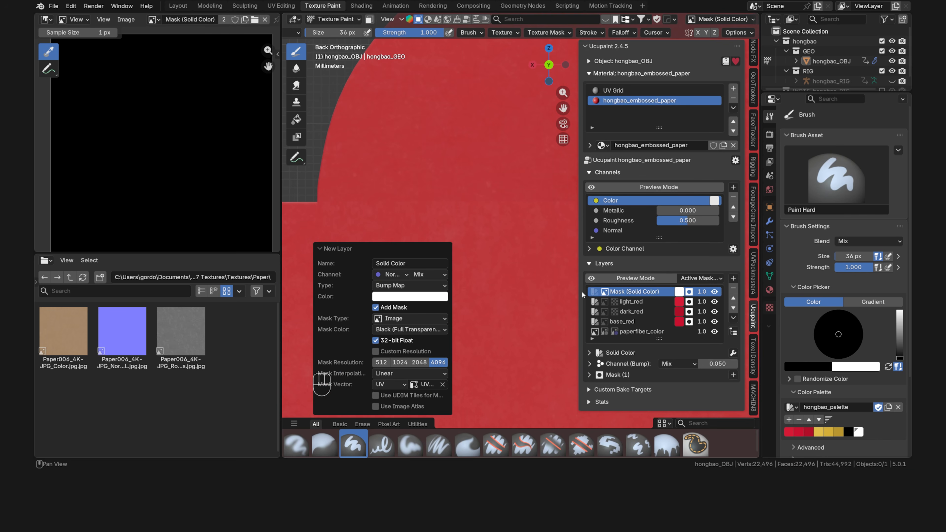
Expand the new layer's mask, test it with a short squiggle on the red paper, and undo the stroke.
click(590, 375)
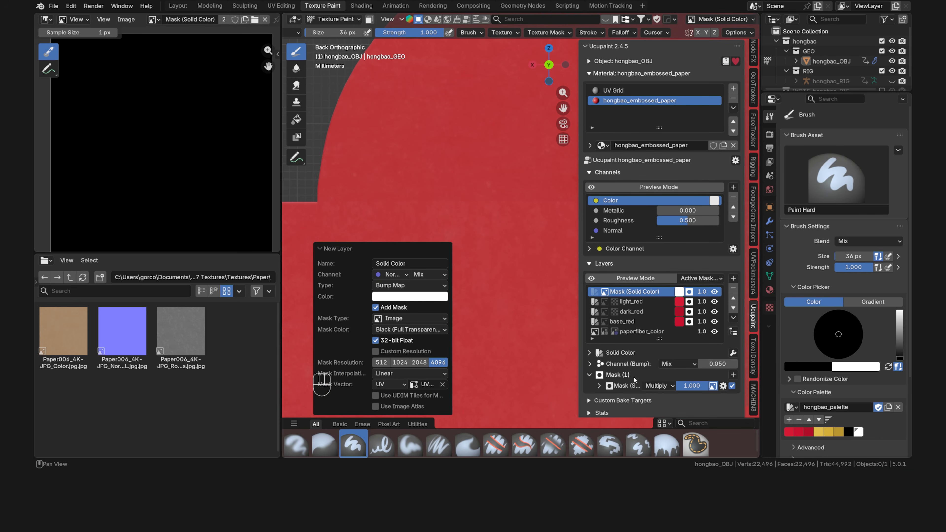
ctrl+drag(498, 231, 523, 286)
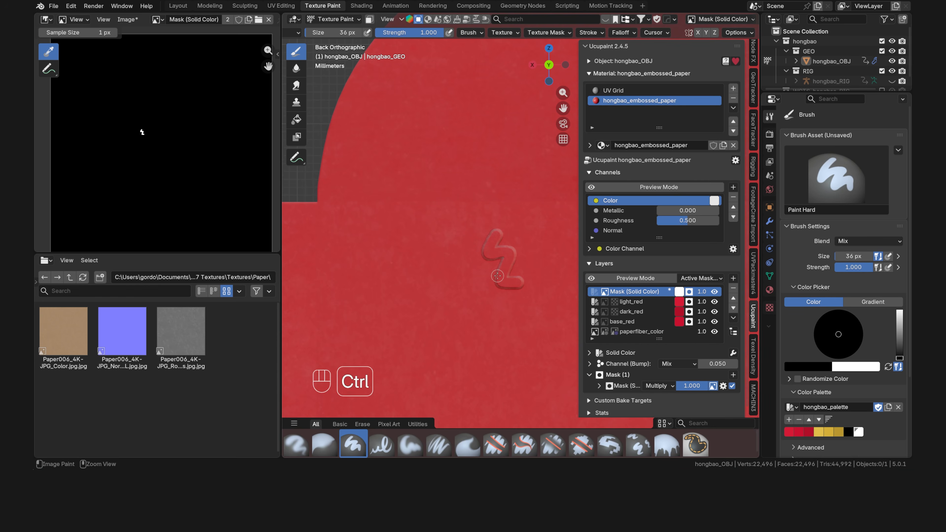
key(ctrl+z)
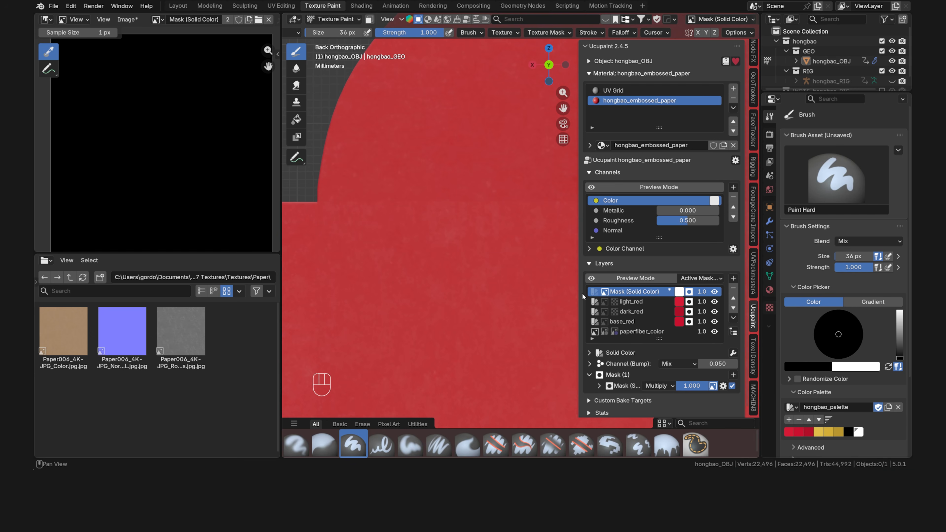
Save the file and set the paint brush to the Line stroke method, Sharp falloff and a 4 px size.
key(ctrl+s)
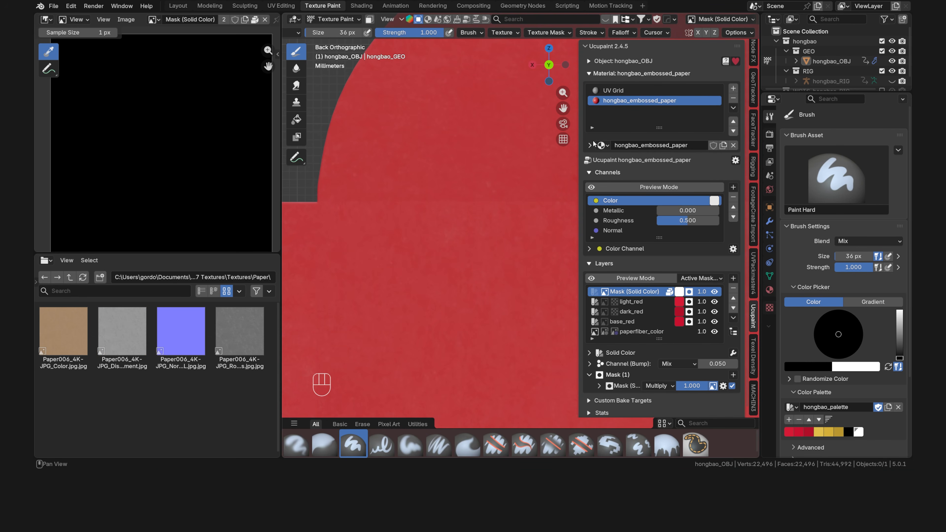
click(590, 33)
click(607, 53)
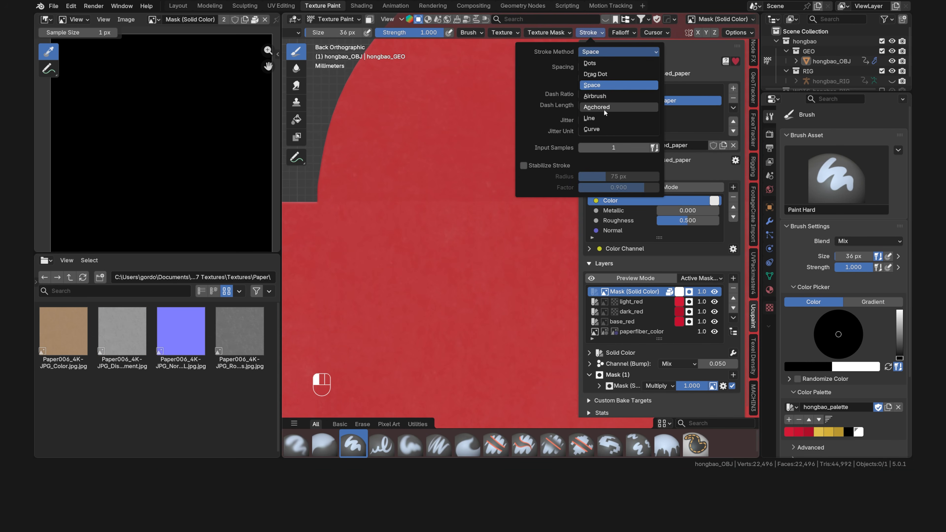
click(605, 119)
mouse_move(624, 33)
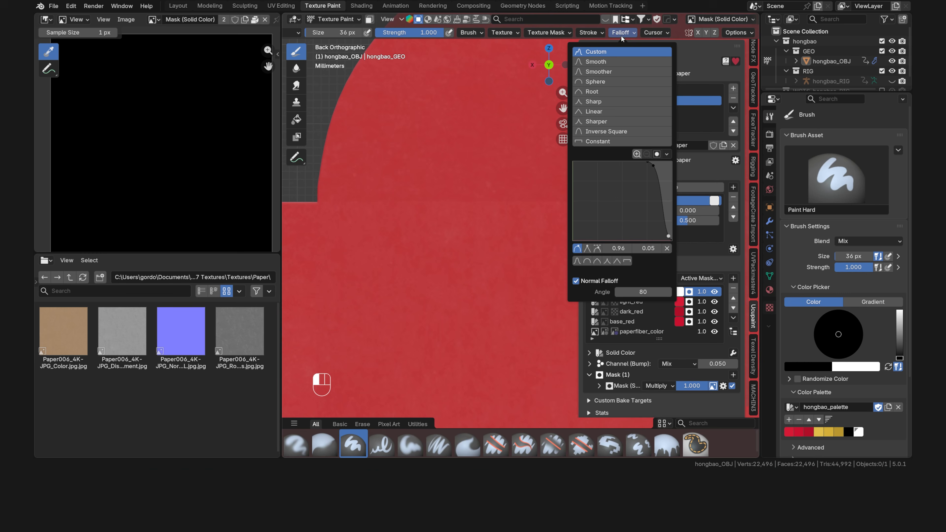
click(618, 102)
click(341, 33)
text(4)
key(Return)
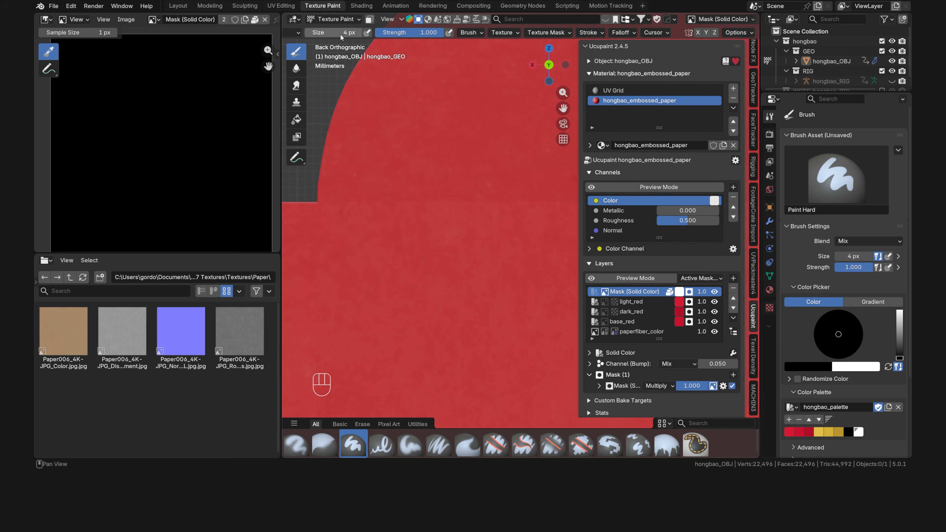
Try a straight mask line along the top flap's fold, compare the front and back views, and undo the line.
scroll(492, 197, down, 7)
shift+middle_drag(532, 285, 409, 240)
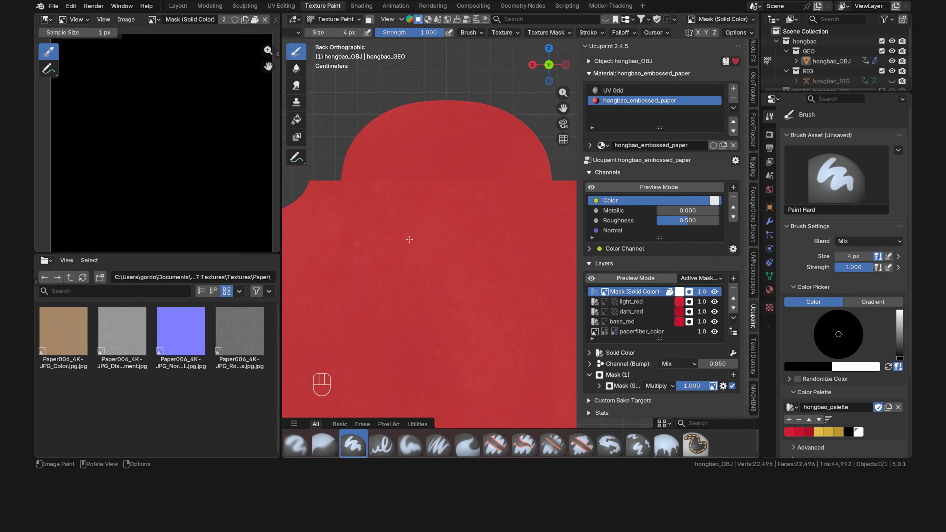
ctrl+drag(341, 180, 553, 180)
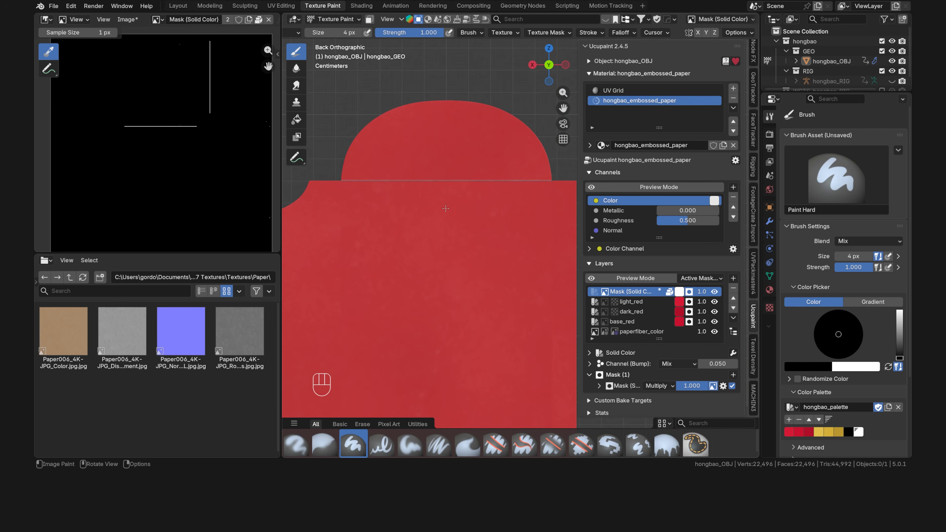
key(grave)
click(401, 181)
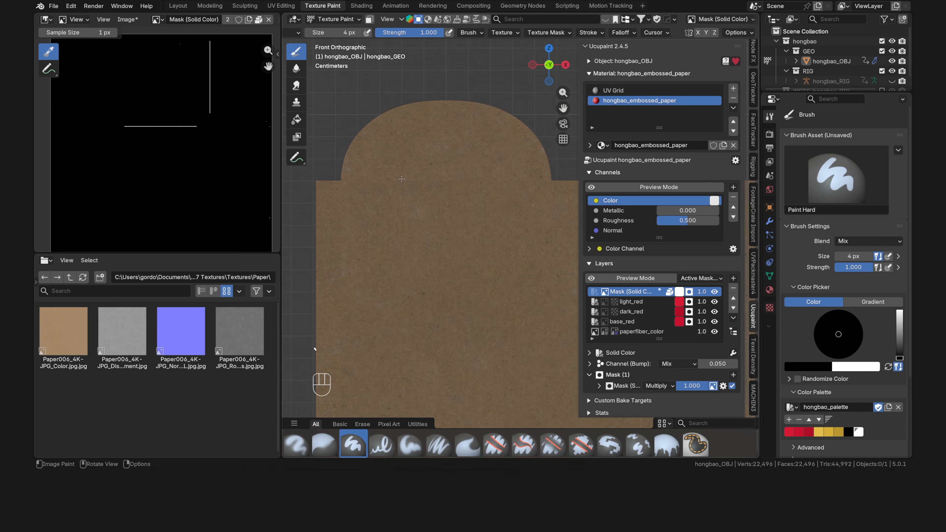
key(grave)
click(489, 164)
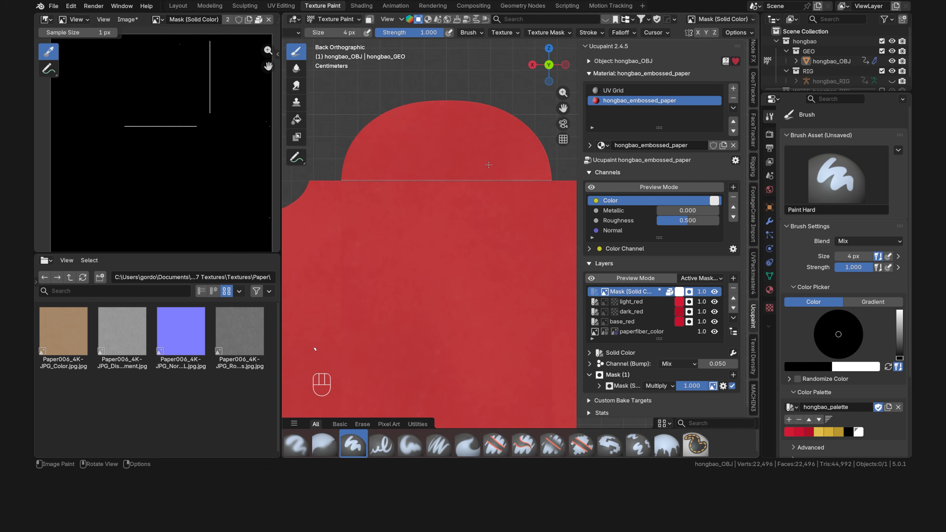
key(ctrl+z)
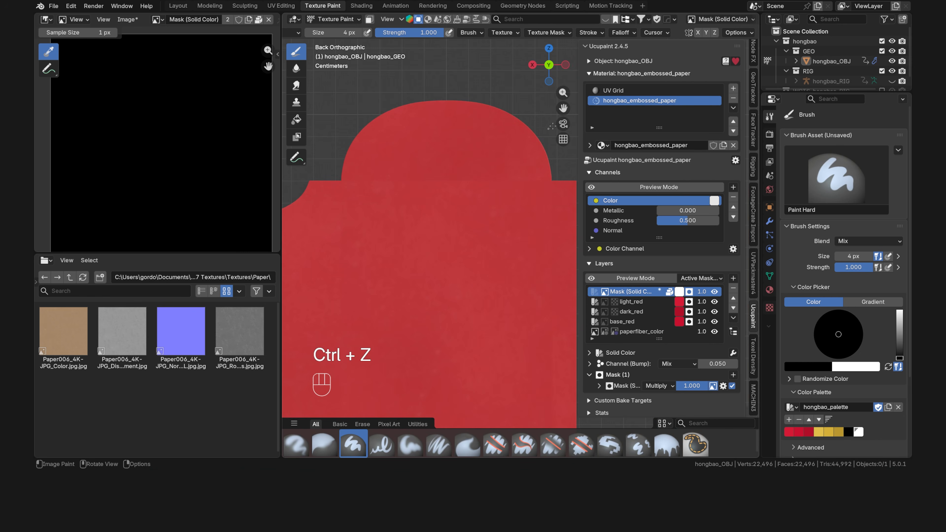
Turn off Occlude and Backface Culling in the painting options.
click(735, 33)
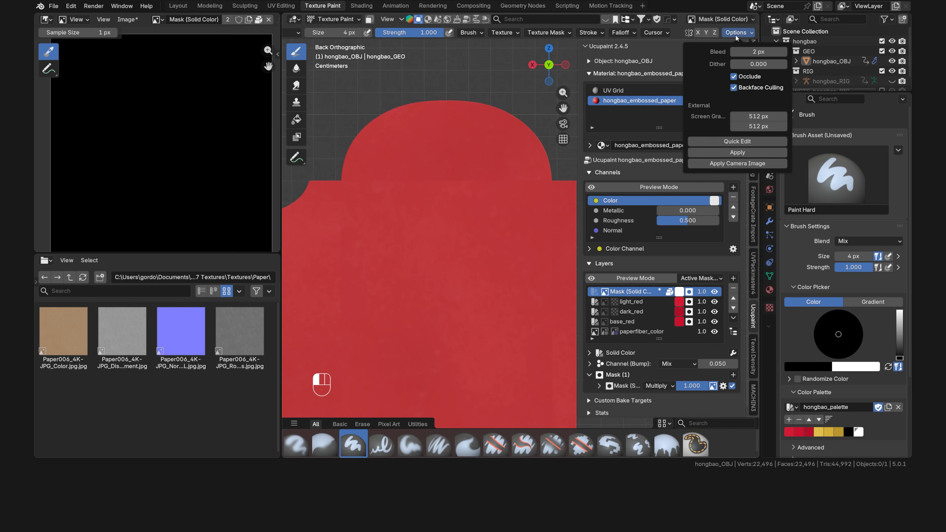
click(734, 79)
click(733, 88)
Paint a straight white mask line along the top flap's fold and check it from the front side.
ctrl+drag(340, 180, 552, 180)
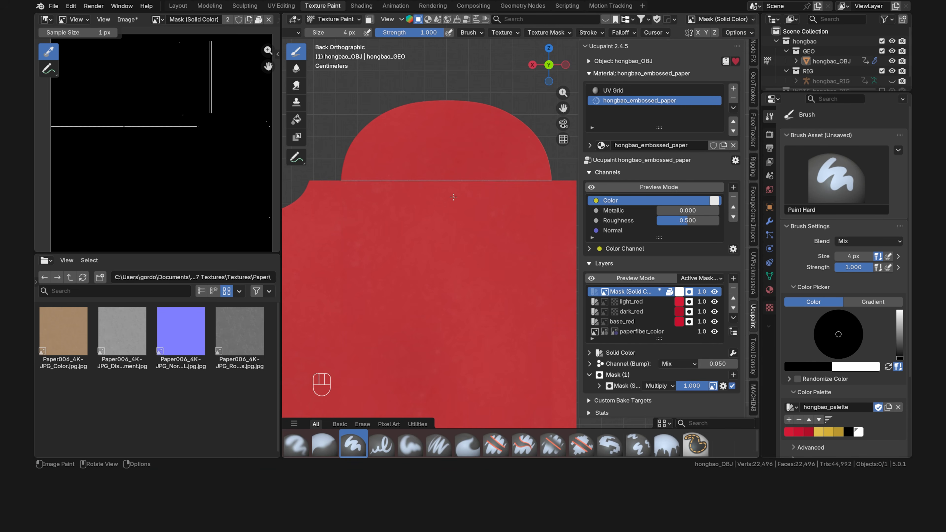
key(grave)
click(405, 166)
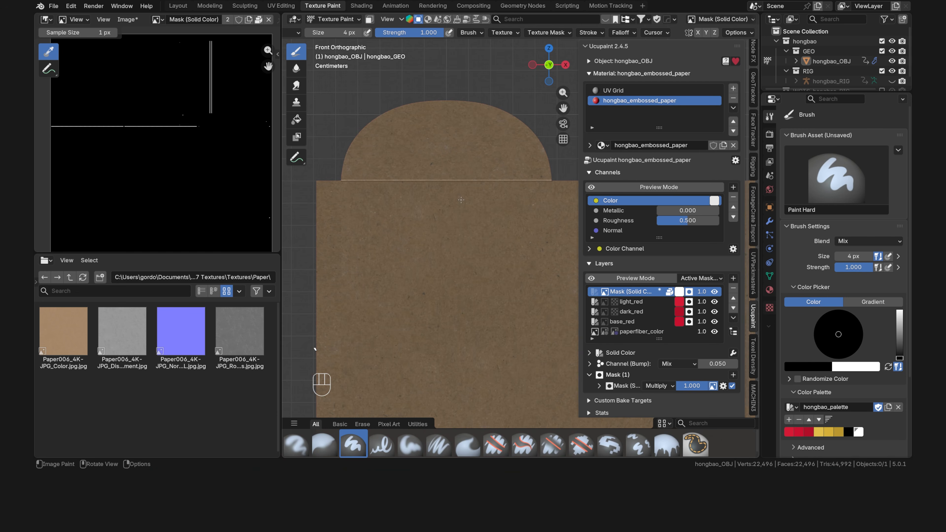
key(grave)
click(513, 164)
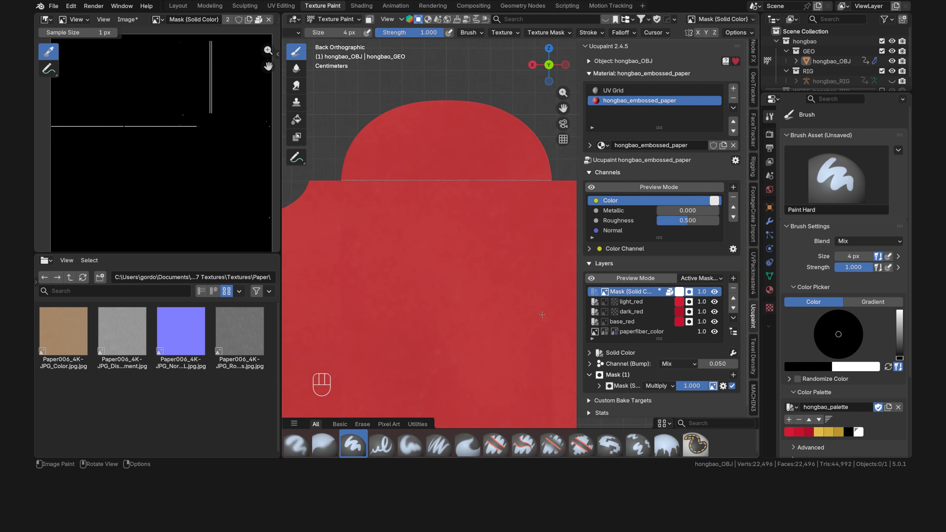
Paint straight white mask lines along the center panel's right fold, bottom flap fold and left fold.
shift+middle_drag(542, 315, 520, 47)
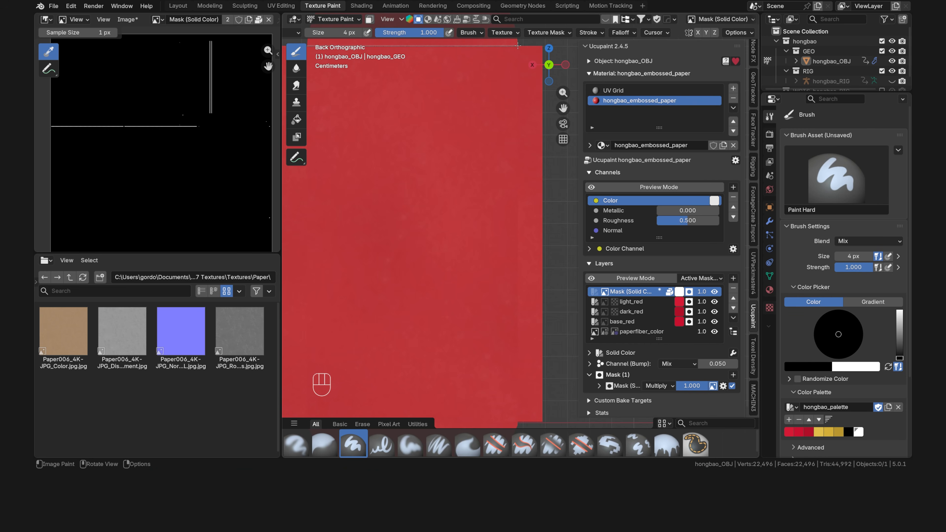
ctrl+drag(517, 46, 518, 422)
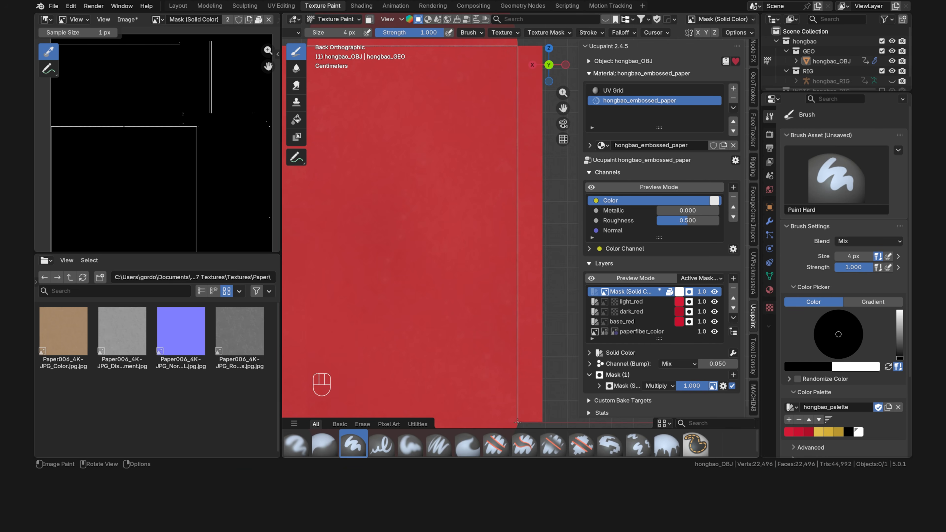
shift+middle_drag(518, 422, 546, 237)
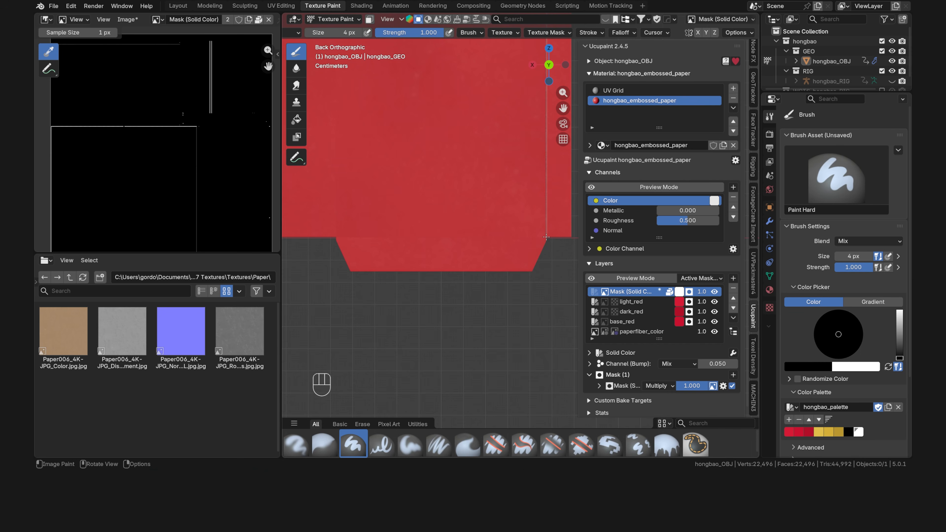
ctrl+drag(546, 237, 335, 237)
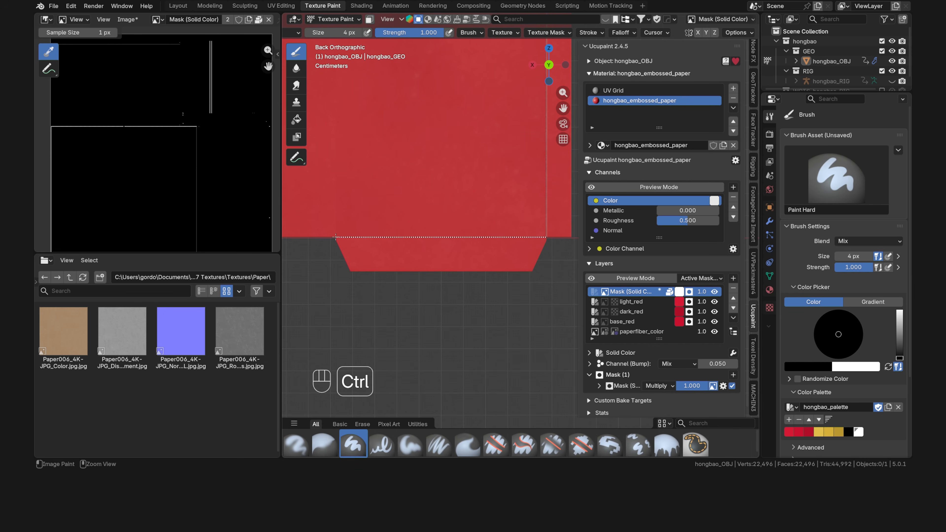
shift+middle_drag(358, 199, 469, 345)
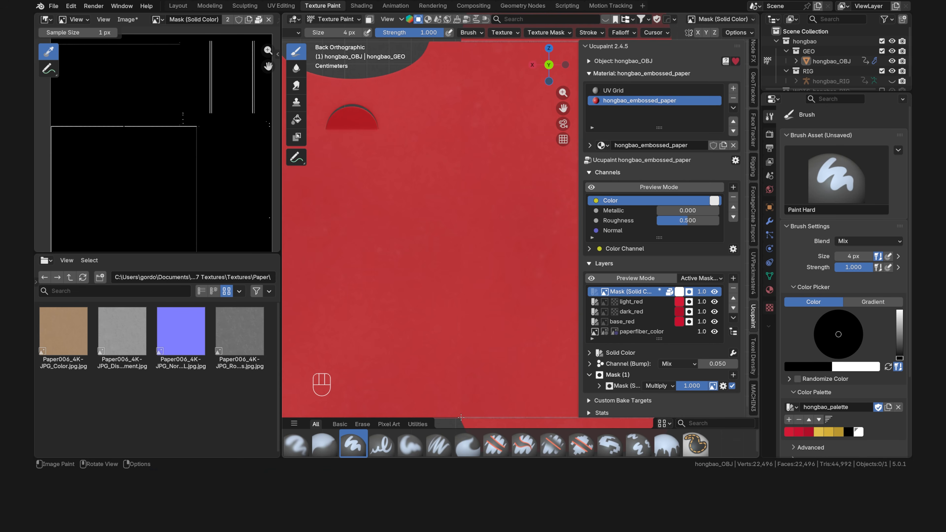
ctrl+drag(461, 417, 461, 40)
Examine the painted fold lines up close at the panel corners and along the flap.
scroll(519, 246, up, 13)
mouse_move(468, 54)
shift+middle_down()
mouse_move(519, 246)
mouse_move(298, 220)
mouse_move(428, 231)
shift+middle_up()
scroll(519, 246, down, 10)
scroll(428, 231, up, 5)
shift+middle_drag(429, 231, 491, 56)
scroll(493, 242, down, 5)
scroll(510, 224, up, 4)
scroll(510, 224, down, 4)
shift+middle_drag(298, 221, 497, 234)
scroll(497, 233, up, 5)
scroll(497, 234, down, 8)
shift+middle_drag(497, 149, 480, 335)
scroll(481, 216, up, 3)
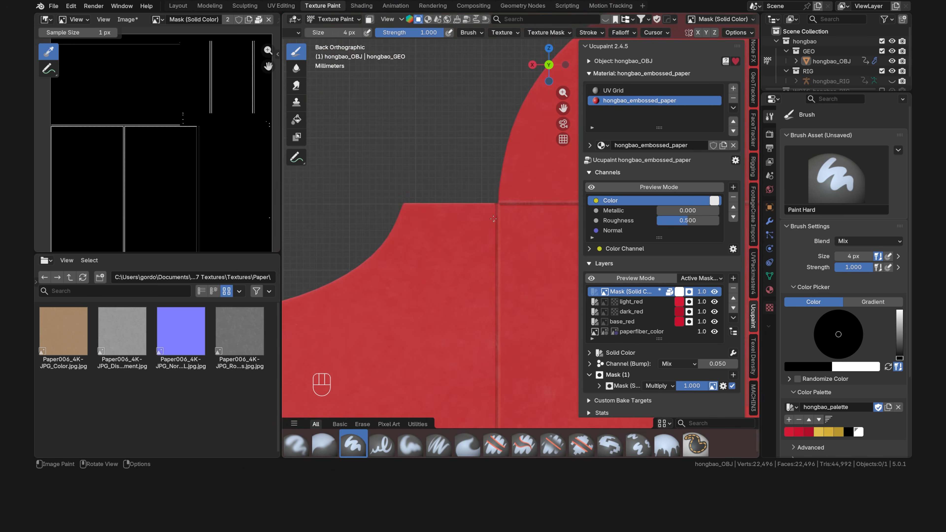
shift+middle_drag(481, 209, 481, 236)
scroll(481, 236, up, 5)
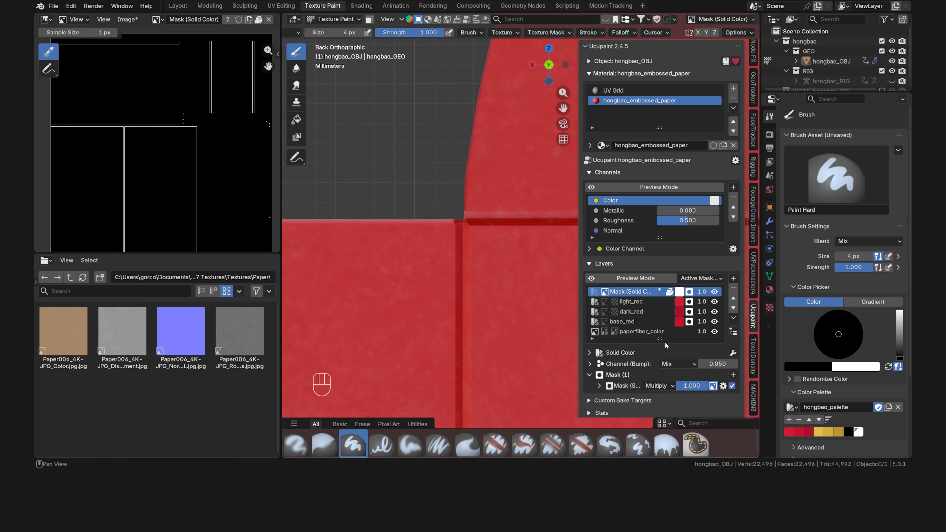
Set the Solid Color layer's bump height to 0.001.
click(712, 364)
text(0.001)
key(Return)
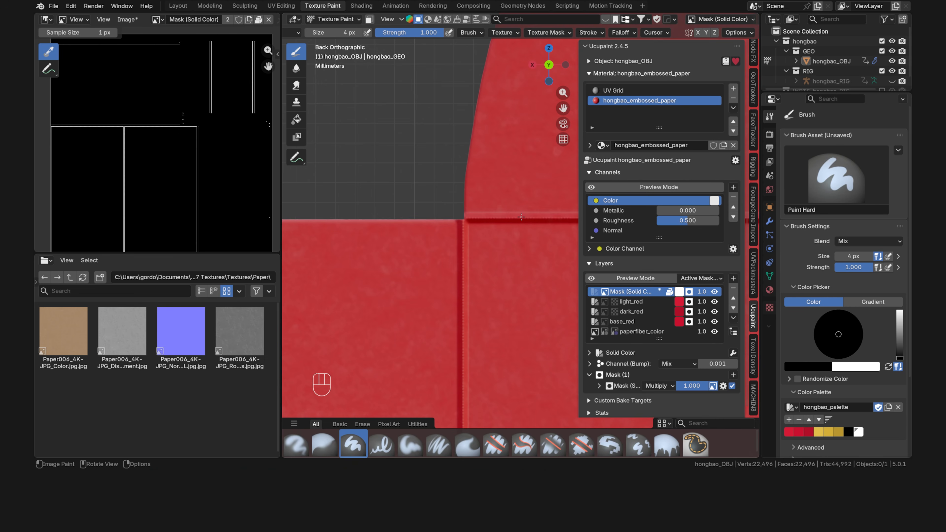
Switch to the Blur brush and set its stroke method to Line.
click(298, 70)
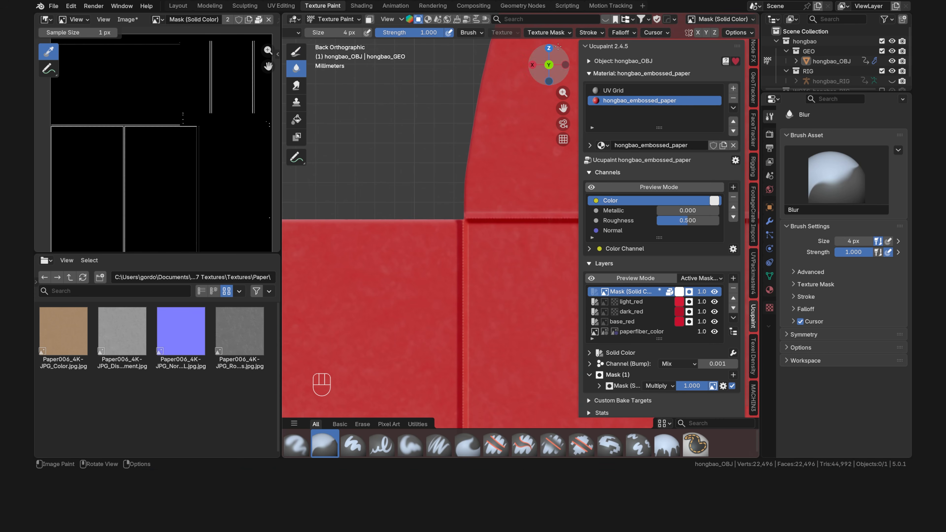
click(589, 32)
click(619, 51)
click(604, 119)
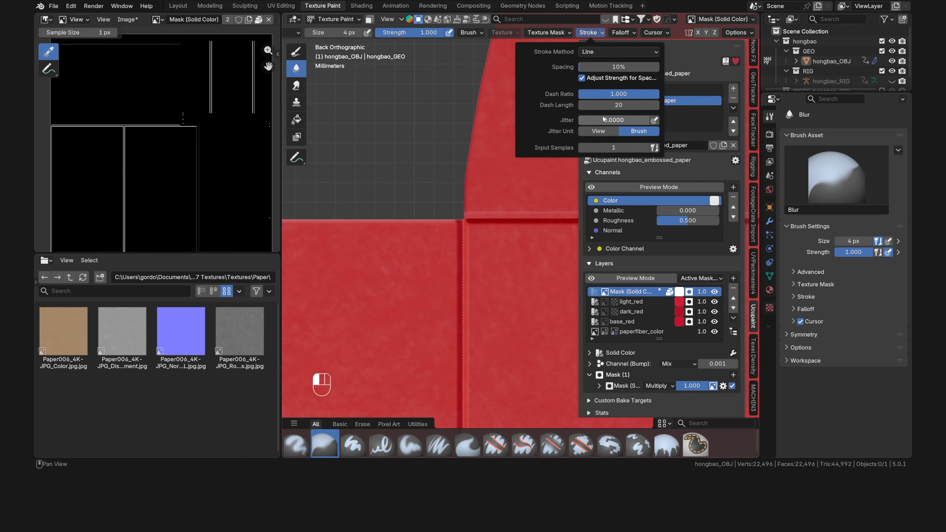
Set the Blur brush's strength to 0.5 and its size to 18 px.
click(428, 32)
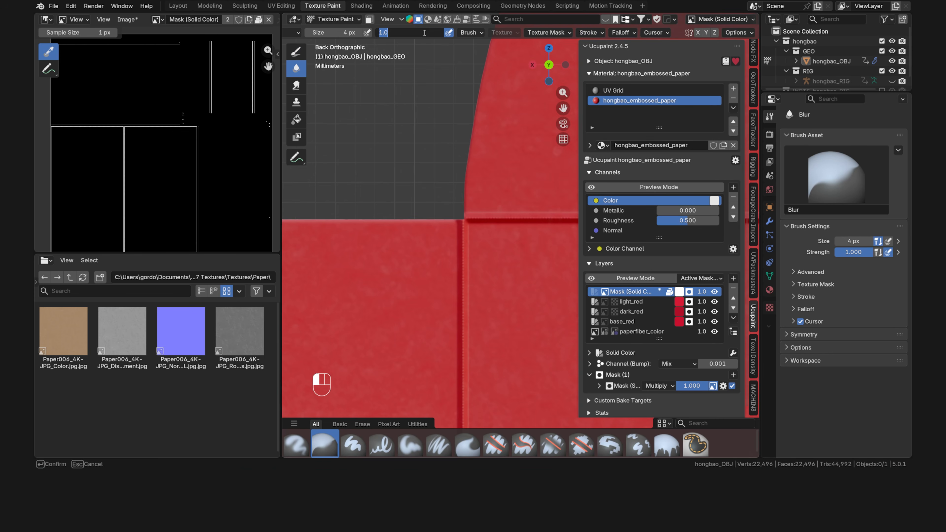
text(.5)
key(Return)
scroll(498, 231, down, 8)
scroll(498, 231, down, 3)
key(f)
click(553, 294)
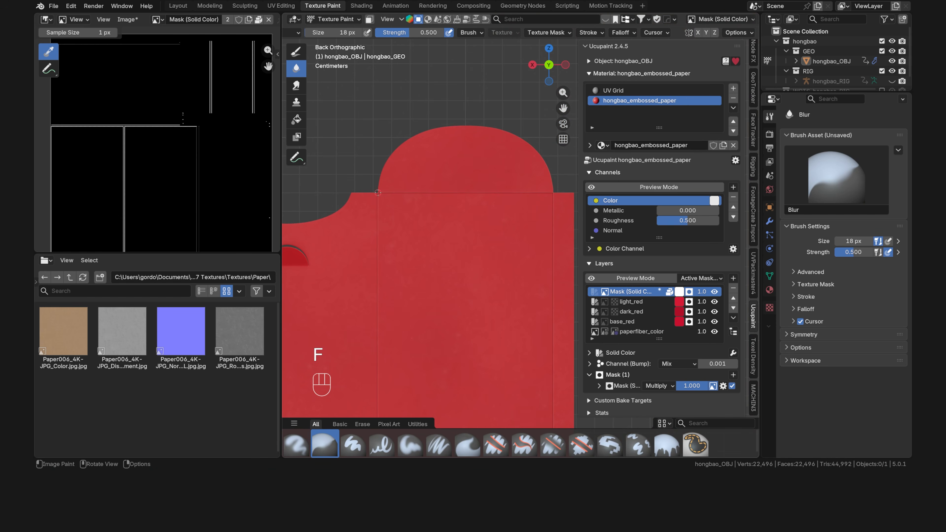
Blur the mask lines along the center panel's right fold, bottom flap fold and left fold with straight strokes.
shift+middle_drag(554, 294, 512, 172)
drag(511, 70, 512, 385)
shift+middle_drag(511, 385, 552, 307)
drag(552, 306, 374, 306)
shift+middle_drag(374, 306, 465, 377)
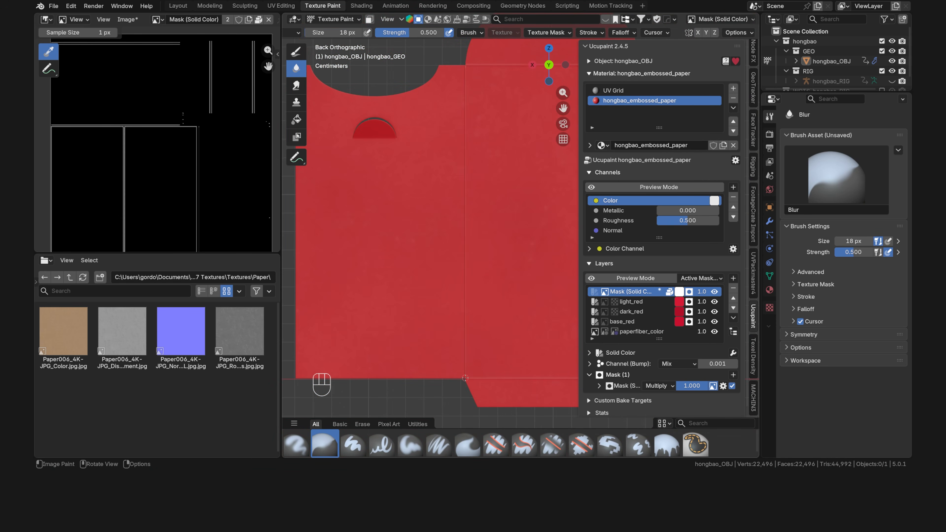
drag(465, 378, 466, 66)
Examine the blurred folds, the stray marks in the mask image and the paper edge at the top flap's corner up close.
scroll(498, 244, up, 2)
mouse_move(467, 69)
shift+middle_down()
mouse_move(498, 242)
mouse_move(402, 135)
shift+middle_up()
scroll(510, 226, up, 2)
scroll(510, 226, down, 12)
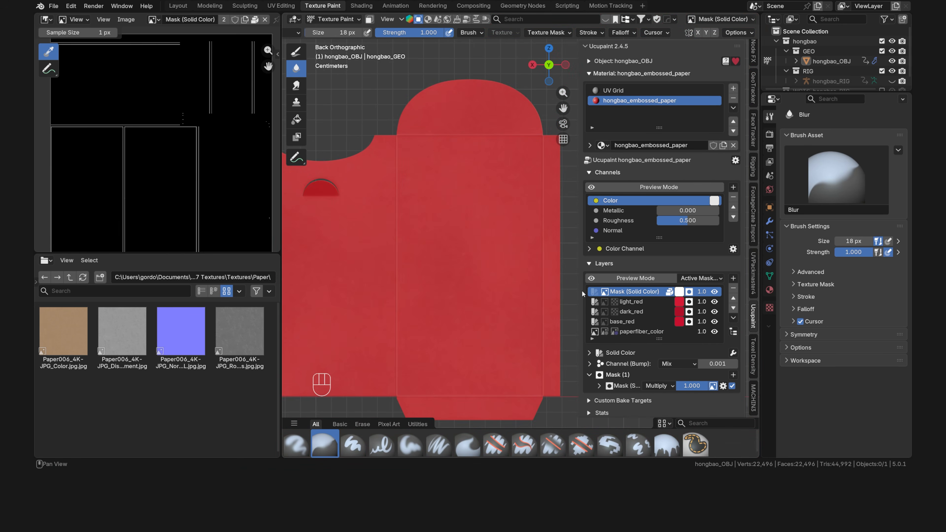
scroll(186, 123, up, 6)
middle_drag(182, 119, 173, 186)
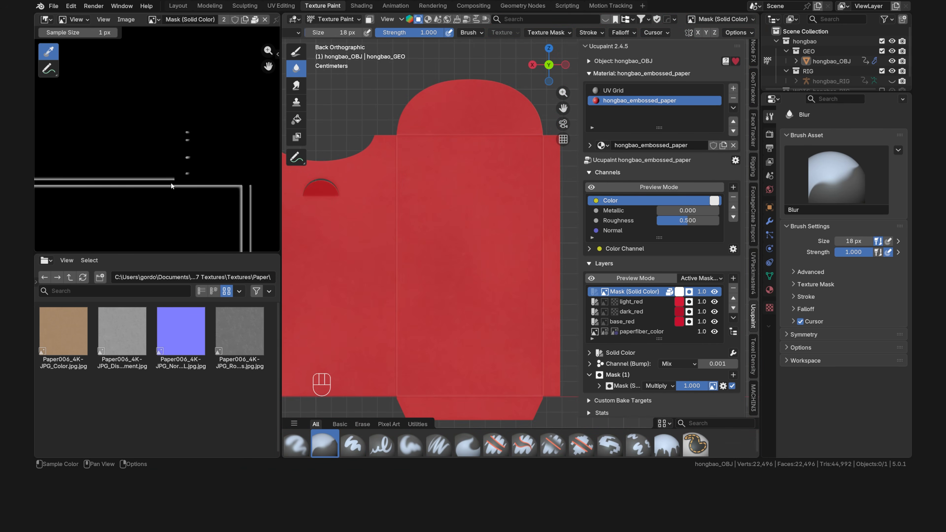
scroll(181, 160, up, 5)
mouse_move(182, 153)
middle_down()
mouse_move(227, 158)
mouse_move(181, 147)
middle_up()
middle_drag(516, 177, 459, 214)
scroll(458, 214, up, 6)
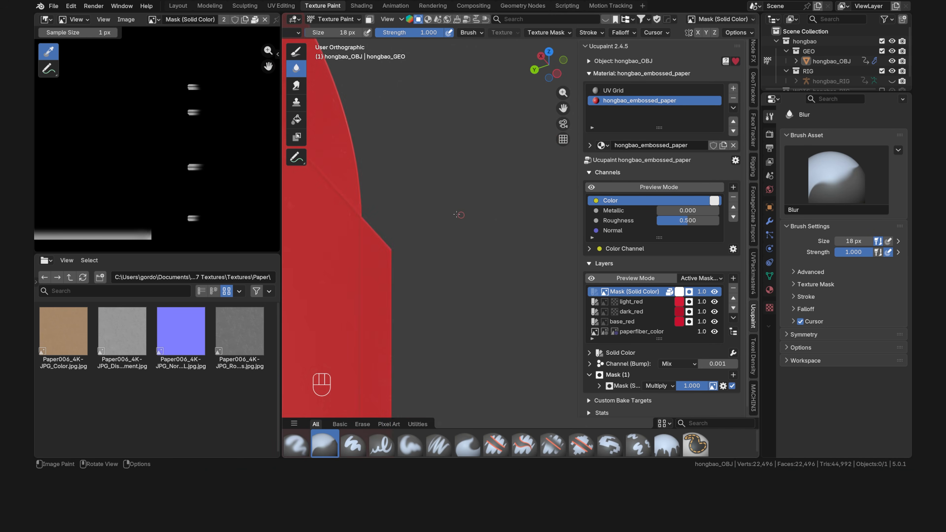
shift+middle_drag(367, 222, 486, 238)
scroll(486, 238, up, 7)
scroll(442, 261, up, 6)
shift+middle_drag(418, 229, 483, 260)
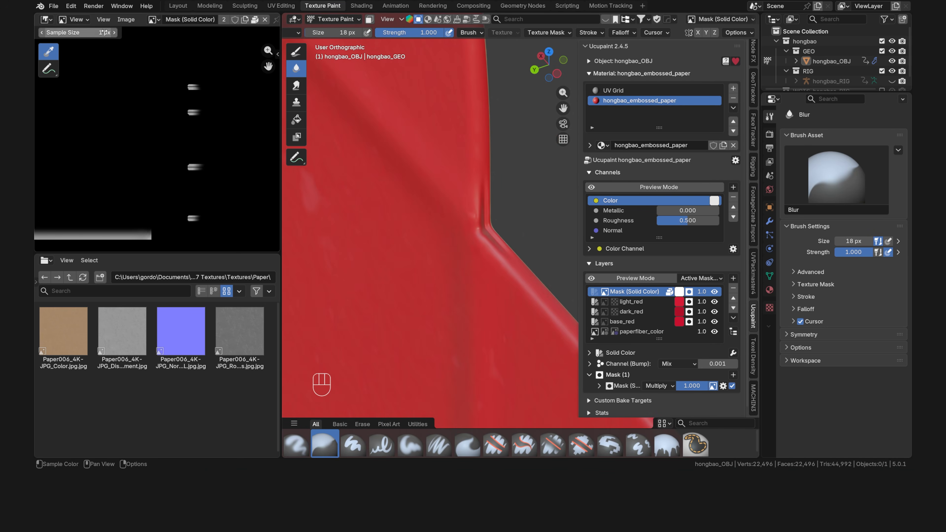
Paint out the stray marks on the thin edge strips of the mask image with a black 51 px Paint Hard brush.
click(83, 20)
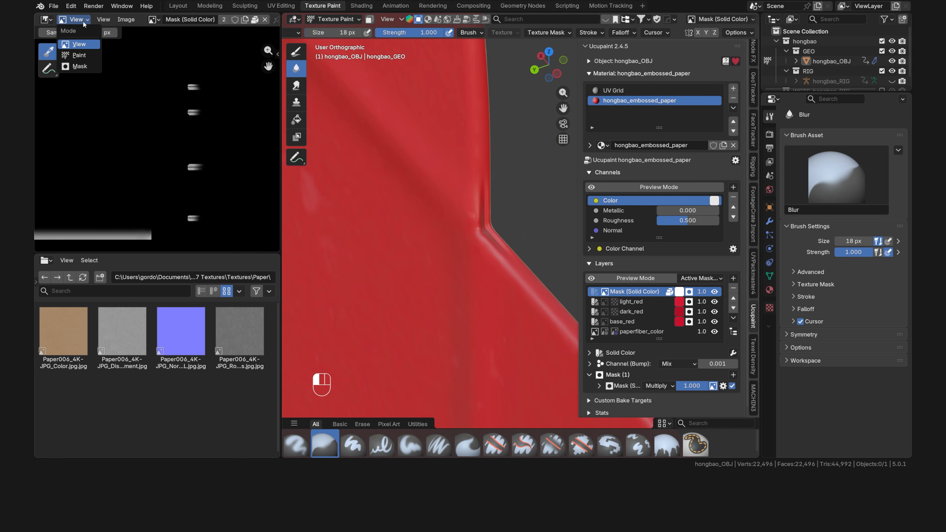
click(90, 56)
click(55, 56)
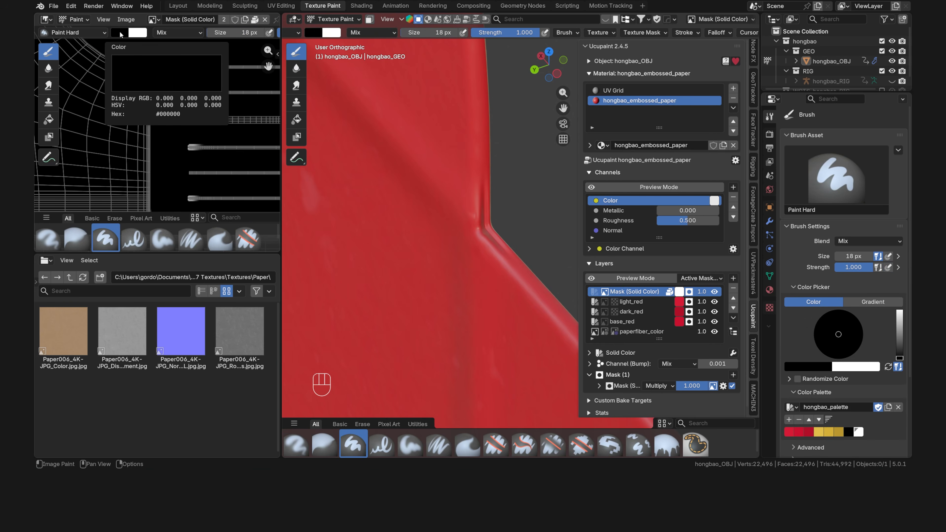
key(f)
click(211, 86)
drag(192, 67, 193, 208)
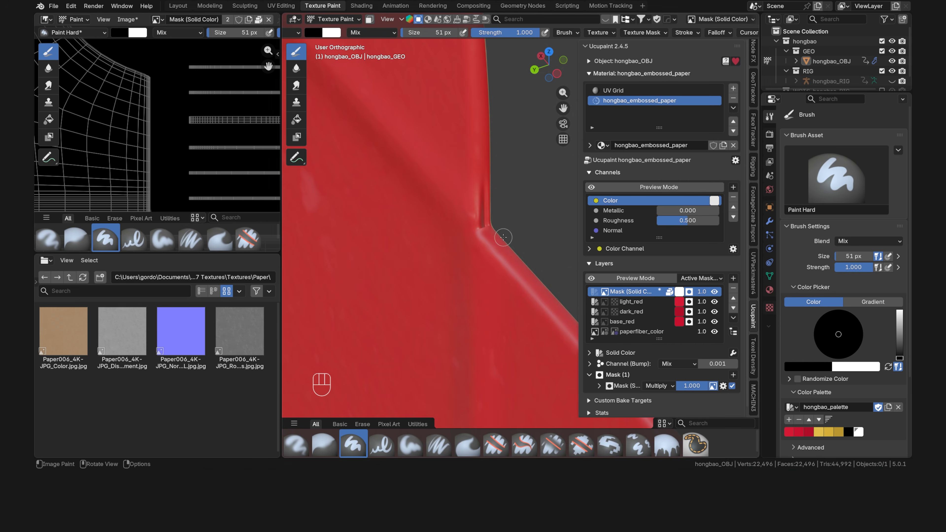
Paint black over the small vertical edge strip beyond the long strips in the mask image, and return the image editor to View mode.
scroll(257, 151, down, 3)
middle_drag(272, 151, 107, 142)
shift+middle_drag(253, 142, 97, 146)
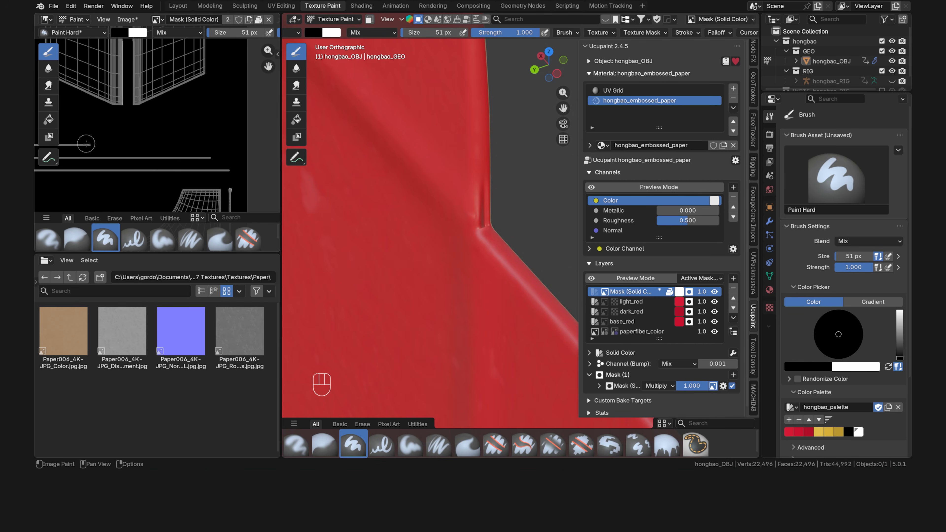
click(233, 194)
scroll(177, 144, down, 3)
shift+middle_drag(177, 179, 179, 46)
scroll(198, 119, up, 4)
shift+middle_drag(198, 125, 153, 130)
scroll(184, 132, down, 5)
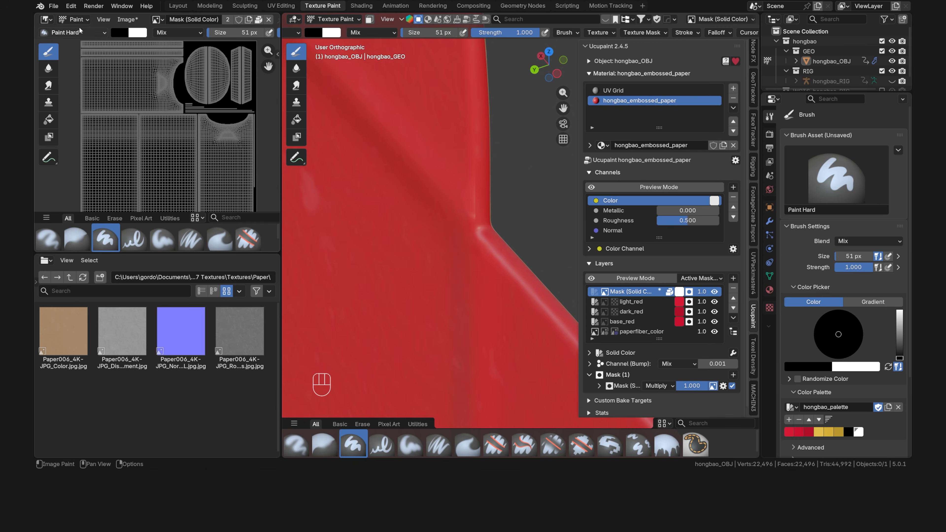
click(76, 20)
click(87, 44)
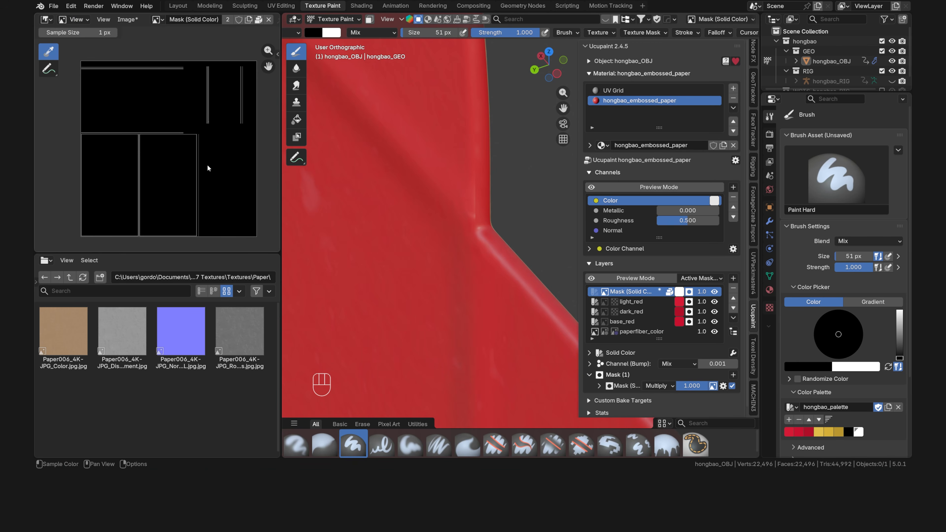
Add Paper006_4K-JPG_Displacement.jpg as an image mask on the active solid colour crease layer.
middle_drag(500, 202, 573, 190)
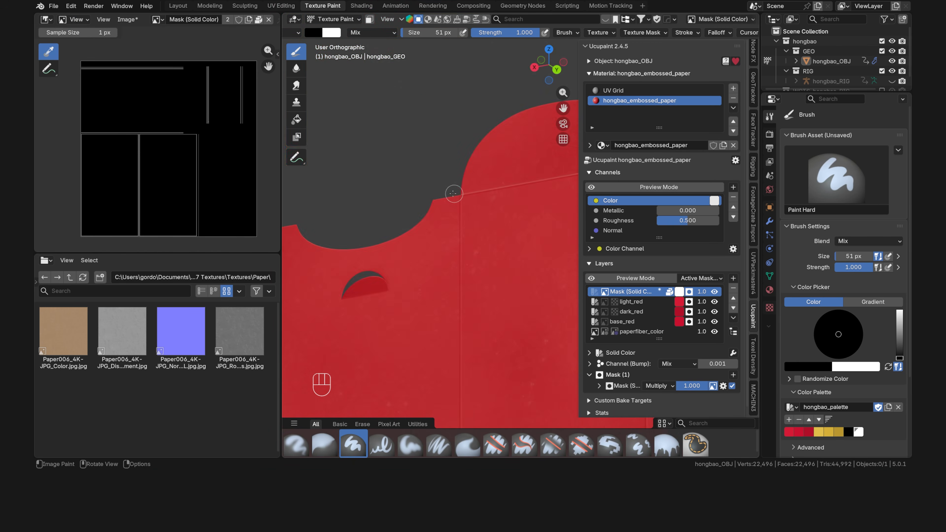
scroll(447, 190, up, 3)
shift+middle_drag(431, 189, 486, 238)
scroll(487, 231, down, 5)
scroll(418, 195, up, 4)
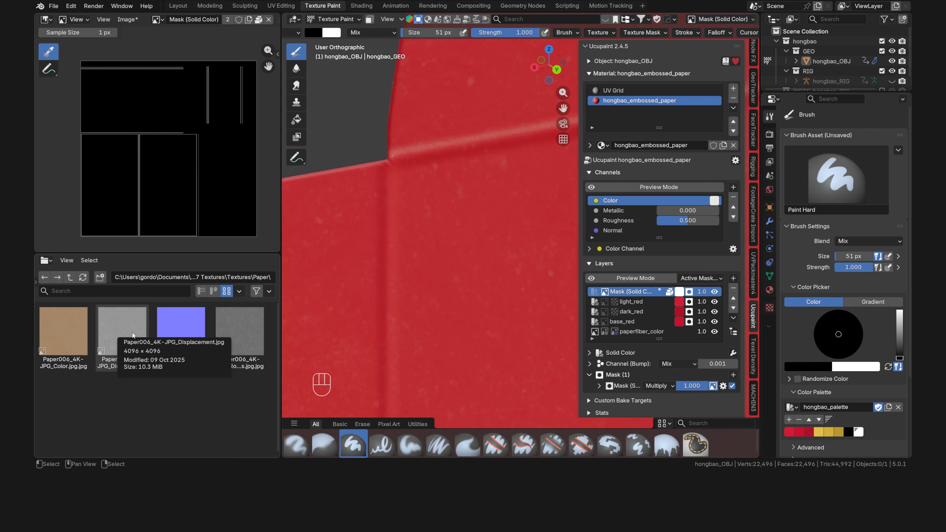
click(732, 377)
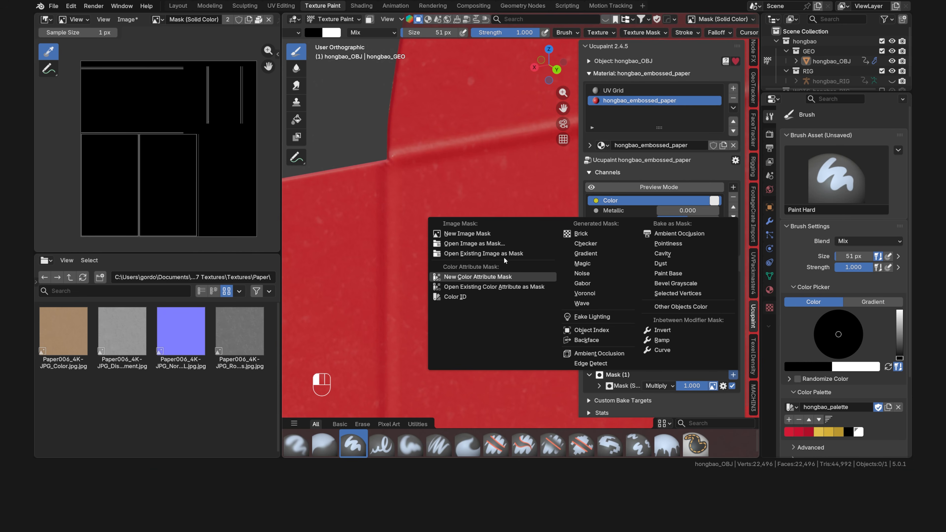
click(503, 243)
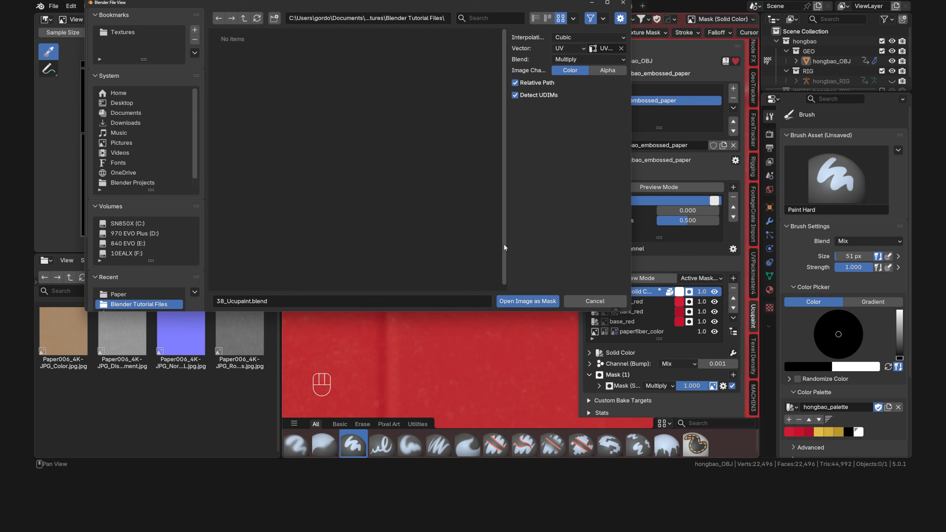
click(290, 69)
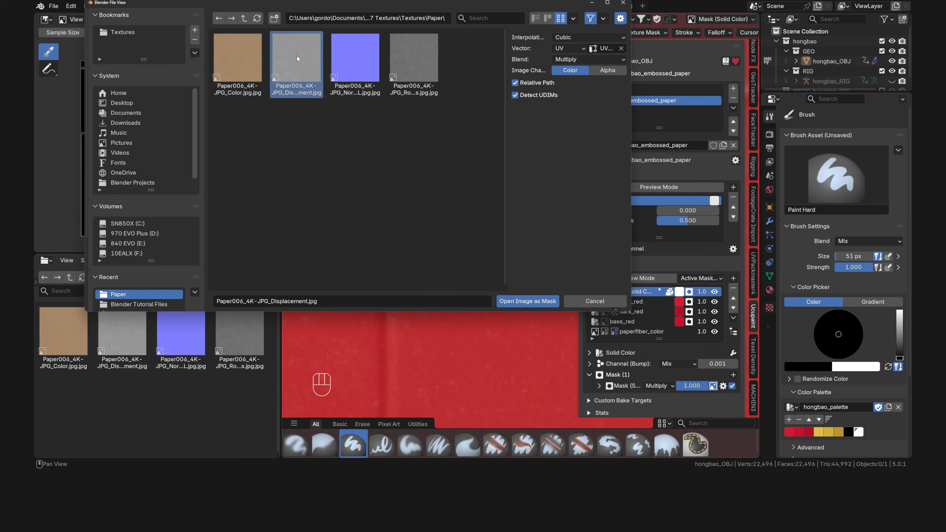
click(525, 301)
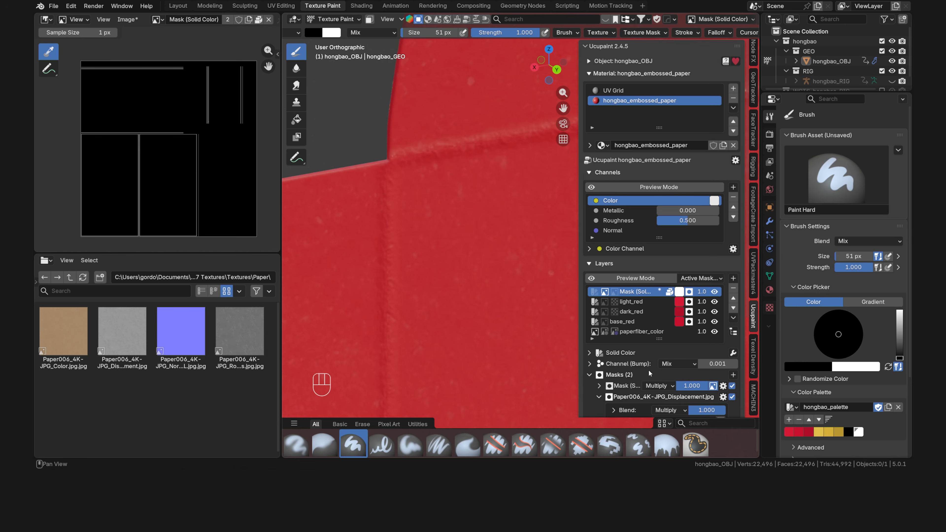
Check the blend options of both masks and compare the crease mask image with the paper displacement image.
scroll(649, 369, down, 6)
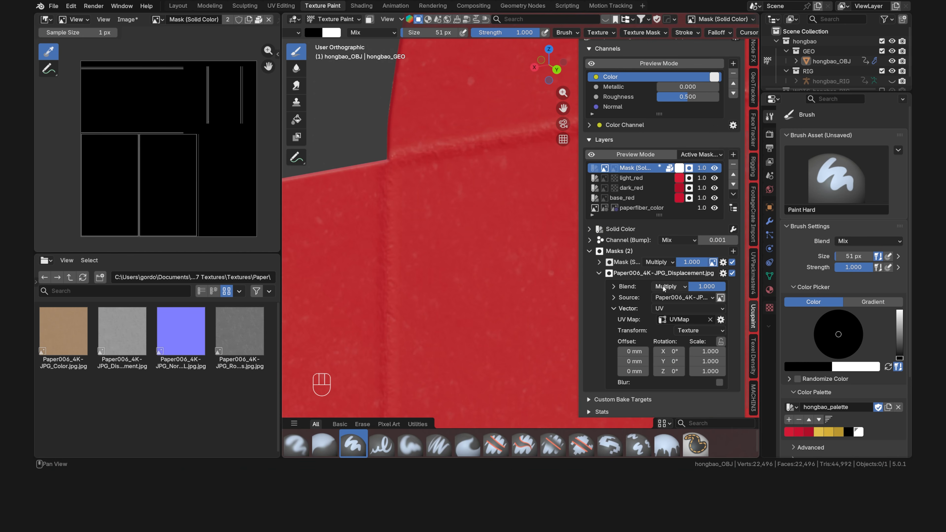
click(667, 262)
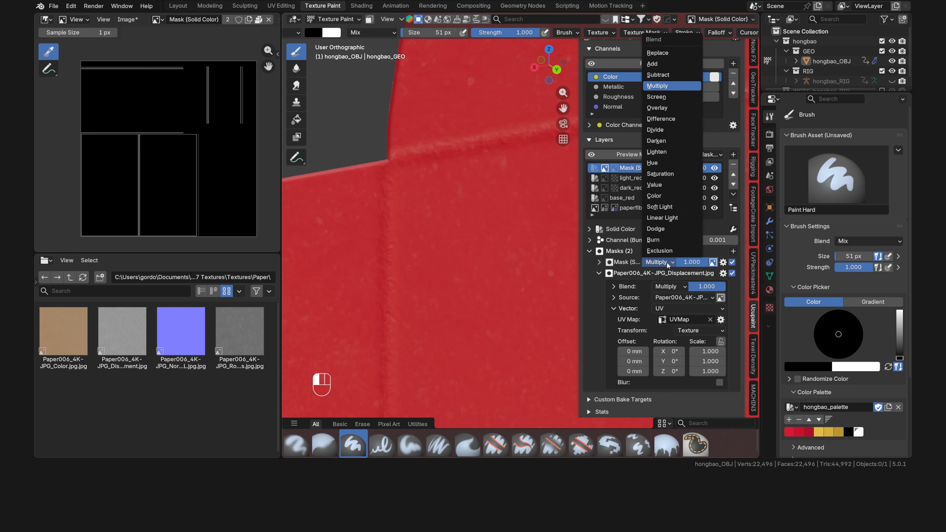
click(671, 287)
click(671, 287)
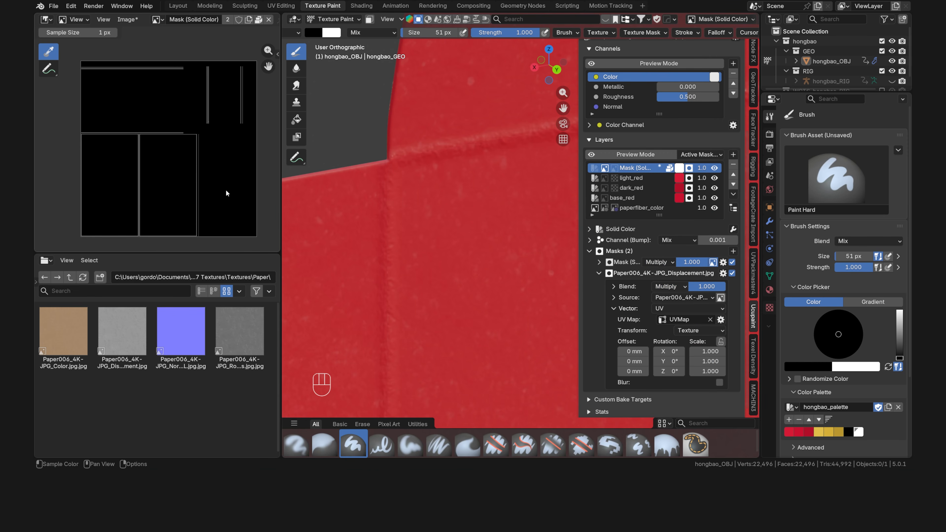
click(721, 297)
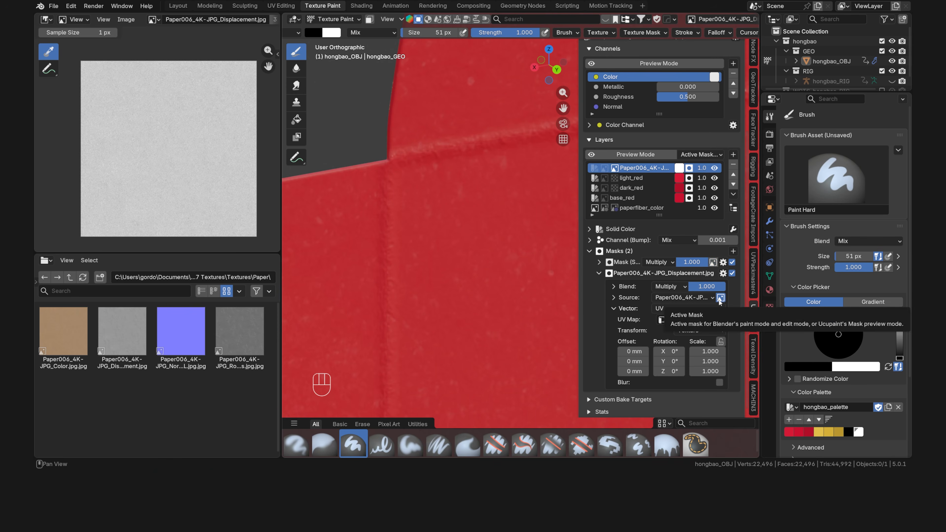
click(713, 263)
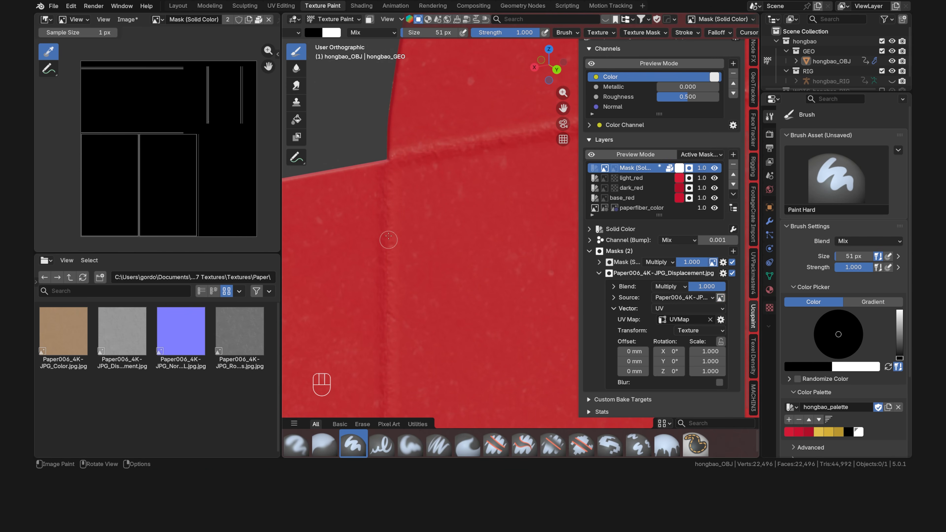
click(721, 297)
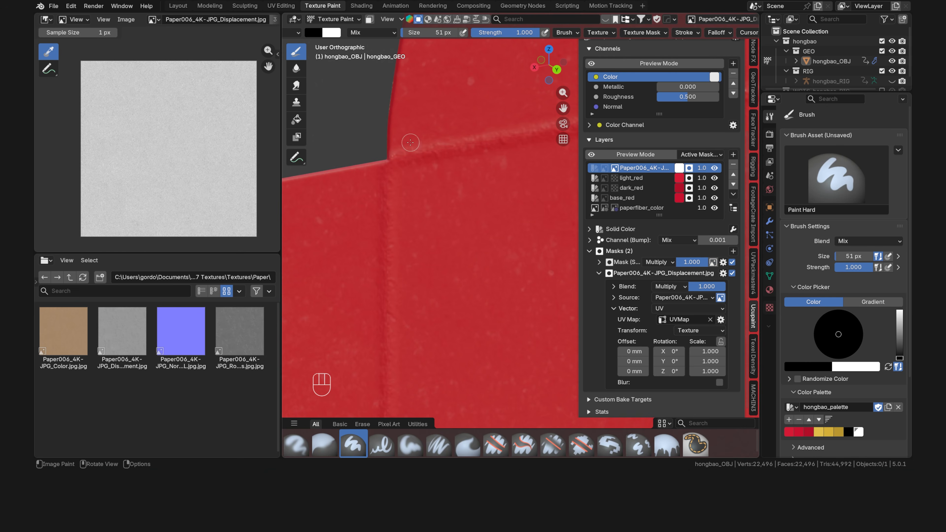
Map the paper displacement mask with Object coordinates, set its scale to 0.300 on all axes, and collapse its settings.
middle_drag(412, 144, 455, 270)
scroll(456, 269, up, 7)
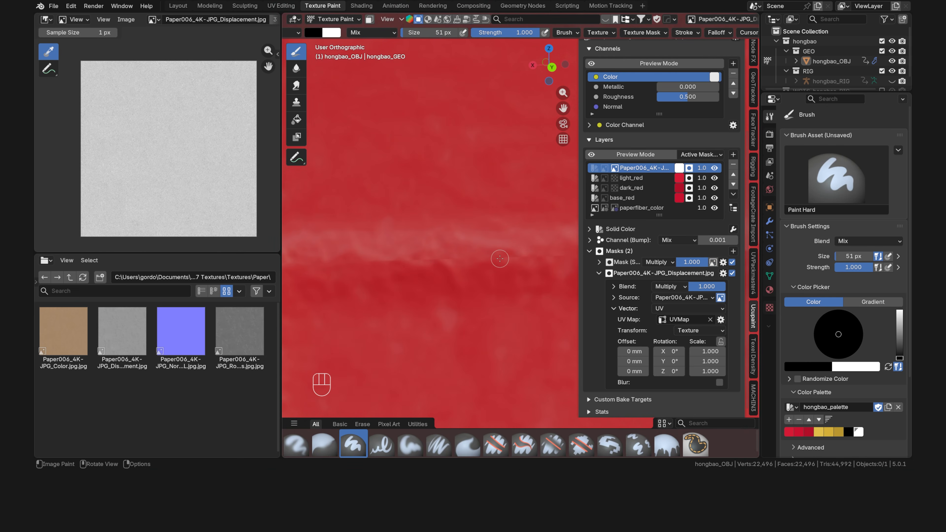
click(687, 307)
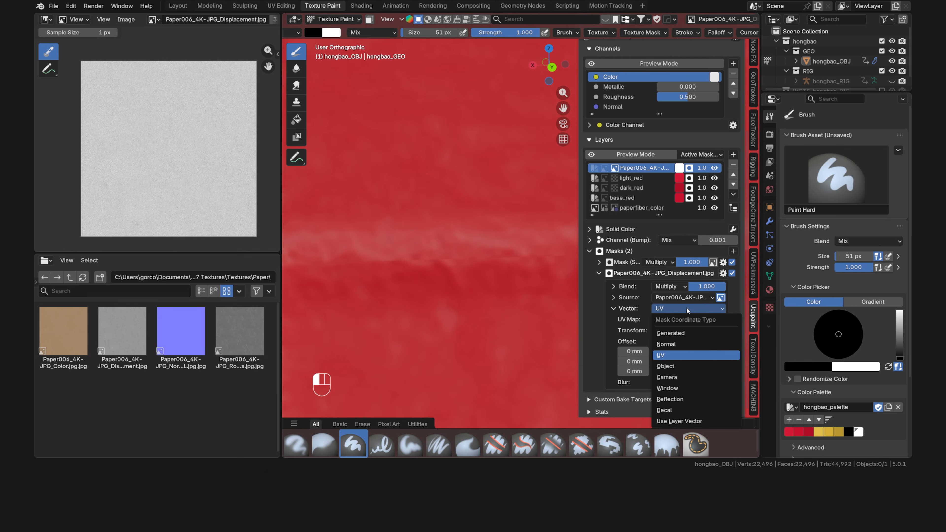
click(685, 366)
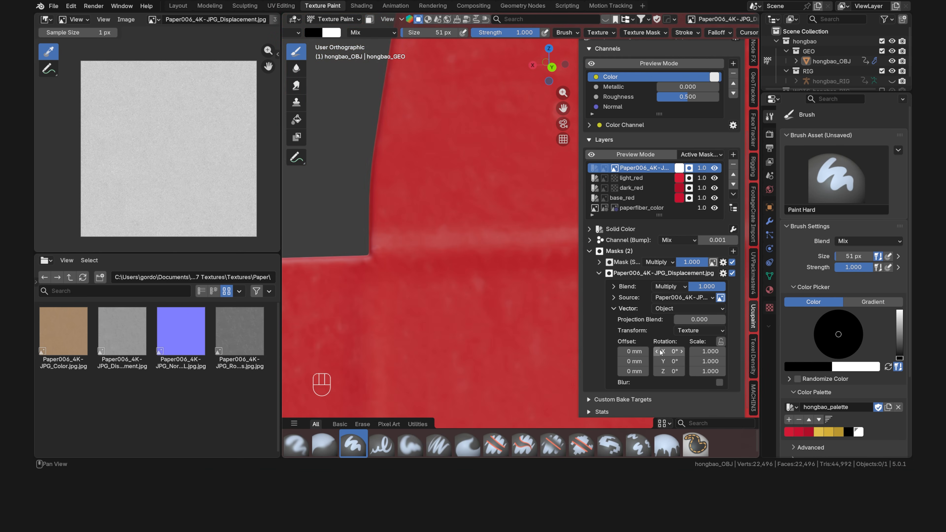
drag(707, 351, 697, 351)
scroll(474, 302, down, 7)
middle_drag(474, 303, 439, 182)
scroll(532, 297, down, 3)
scroll(447, 188, down, 1)
shift+middle_drag(501, 234, 472, 218)
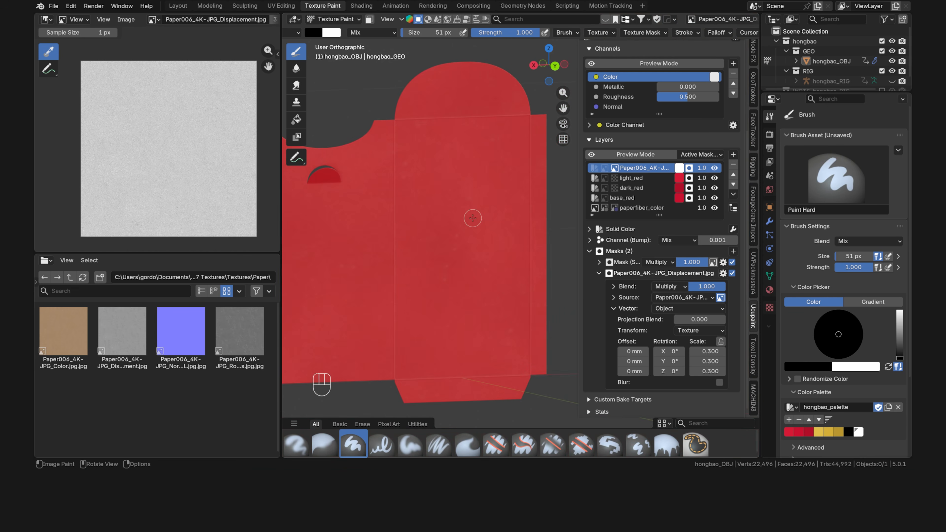
click(599, 273)
scroll(587, 358, up, 6)
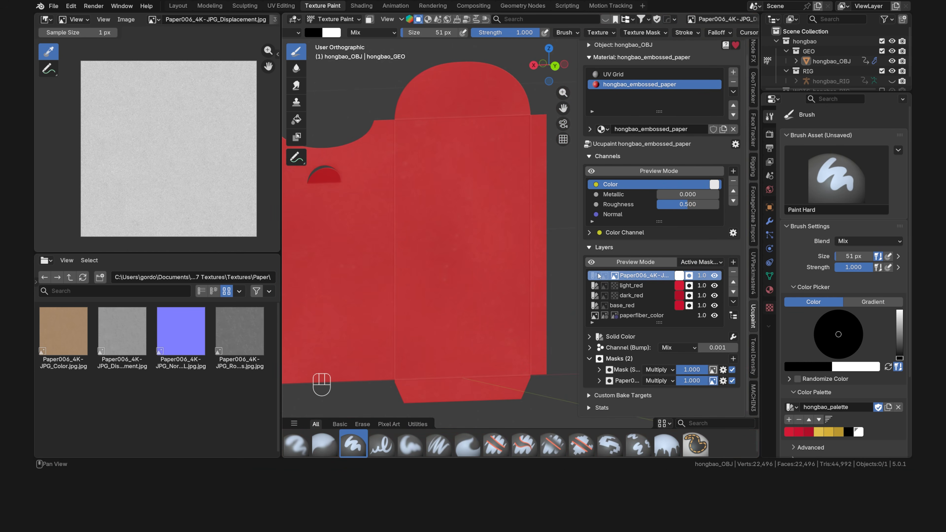
middle_drag(587, 359, 582, 374)
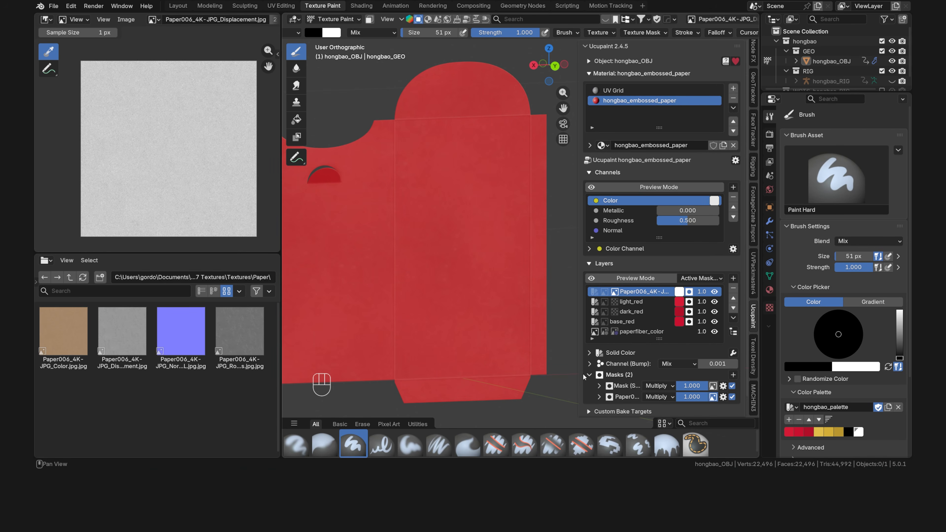
Switch to the front view and duplicate the masked solid colour layer with Duplicate Packed Images enabled.
key(grave)
click(410, 216)
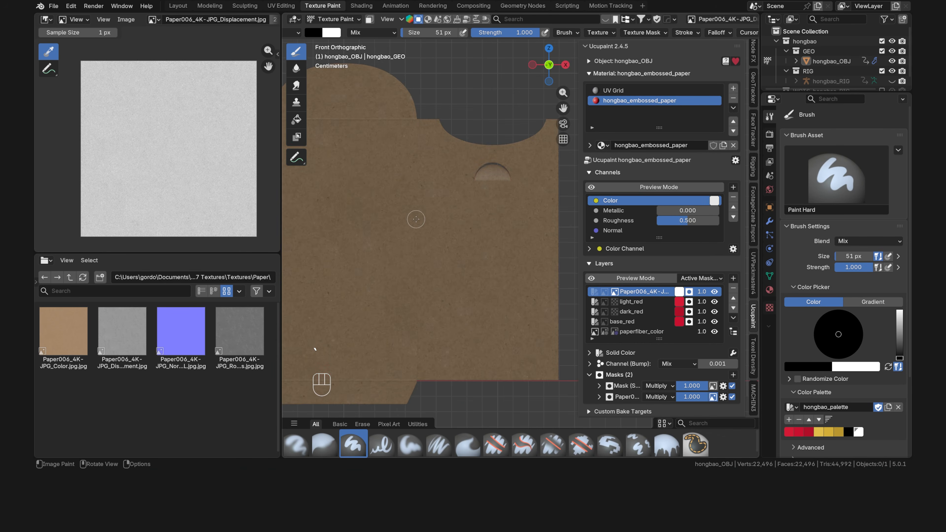
shift+middle_drag(352, 187, 470, 285)
scroll(461, 237, up, 4)
scroll(470, 286, up, 2)
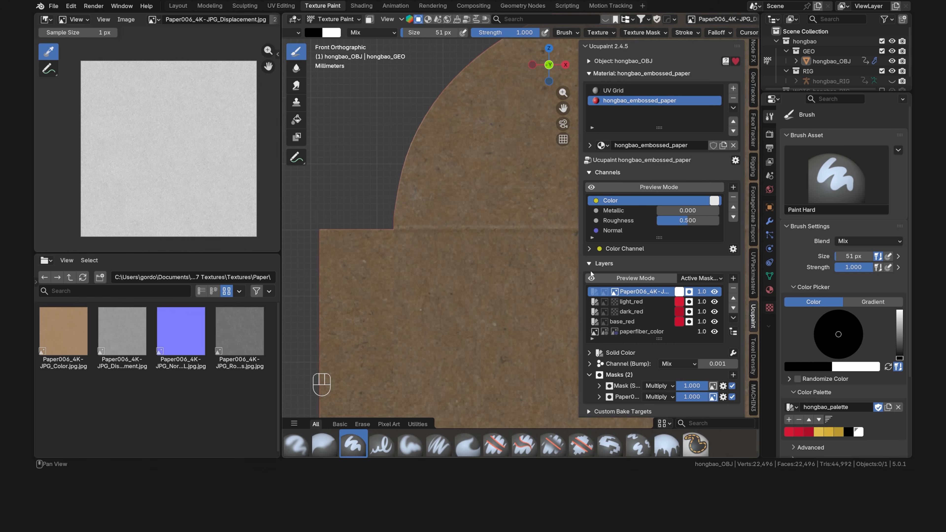
click(733, 318)
click(506, 356)
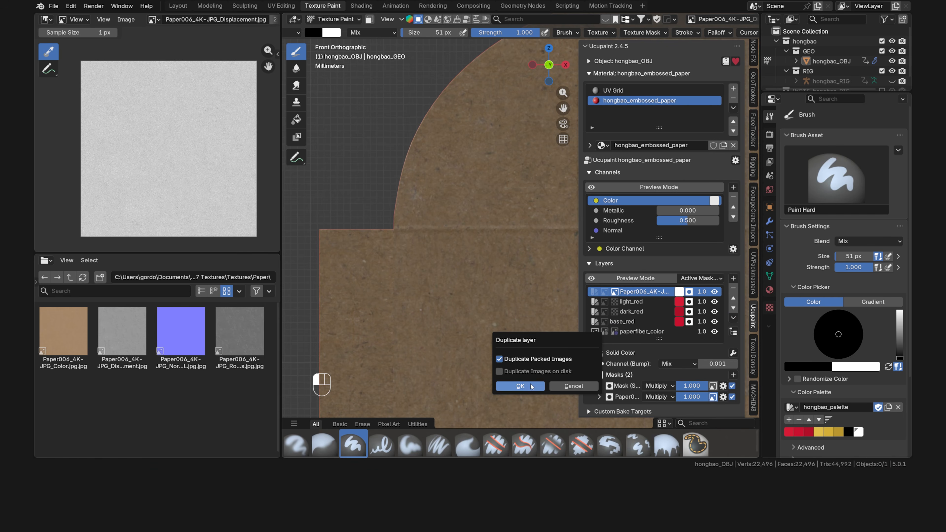
click(521, 387)
Set the duplicated solid colour layer's bump value to -0.001.
click(712, 364)
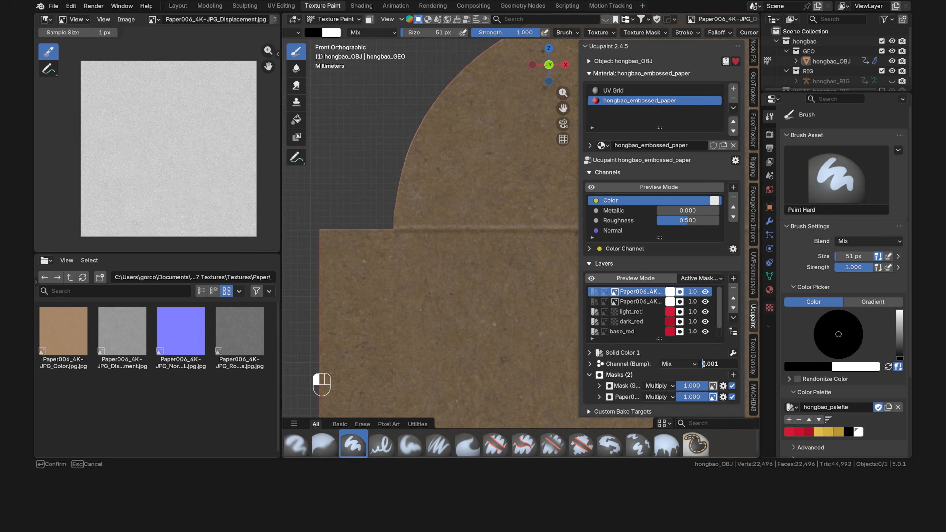
text(-)
key(Return)
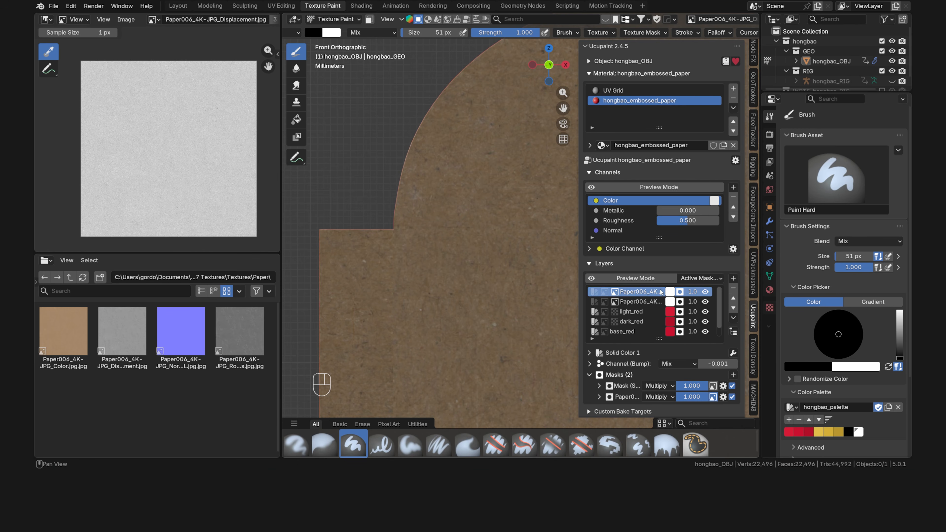
Toggle the original solid colour layer off and on to compare the crease bump on the paper's brown side.
click(704, 304)
click(704, 305)
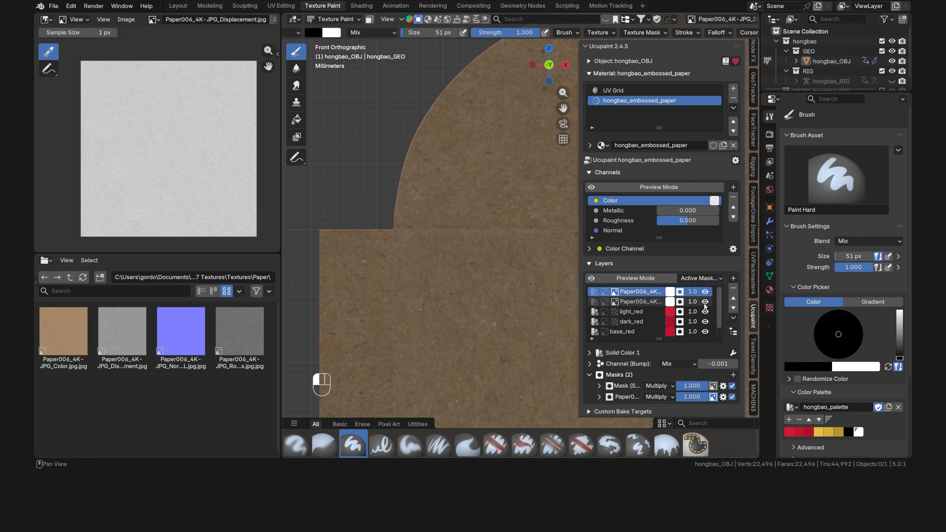
click(704, 304)
click(705, 304)
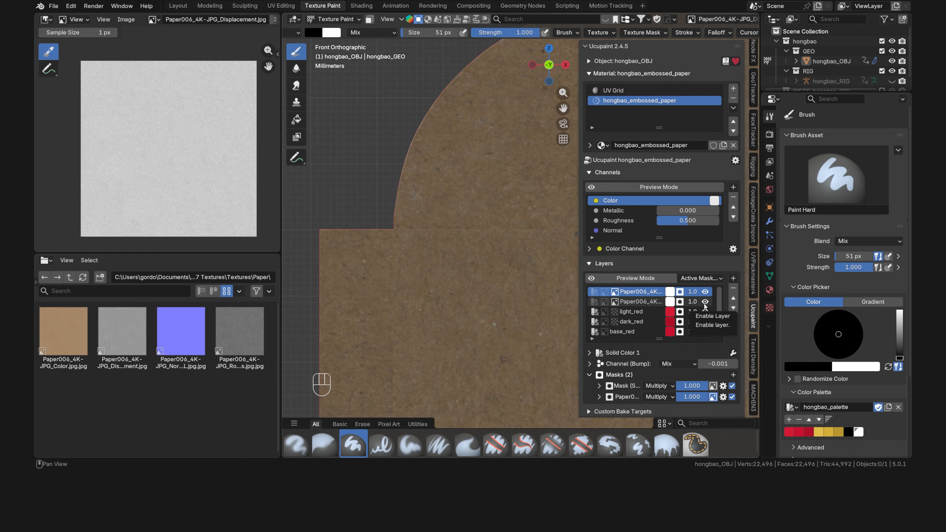
Make the original solid colour layer's crease mask active and choose the Fill tool.
click(640, 302)
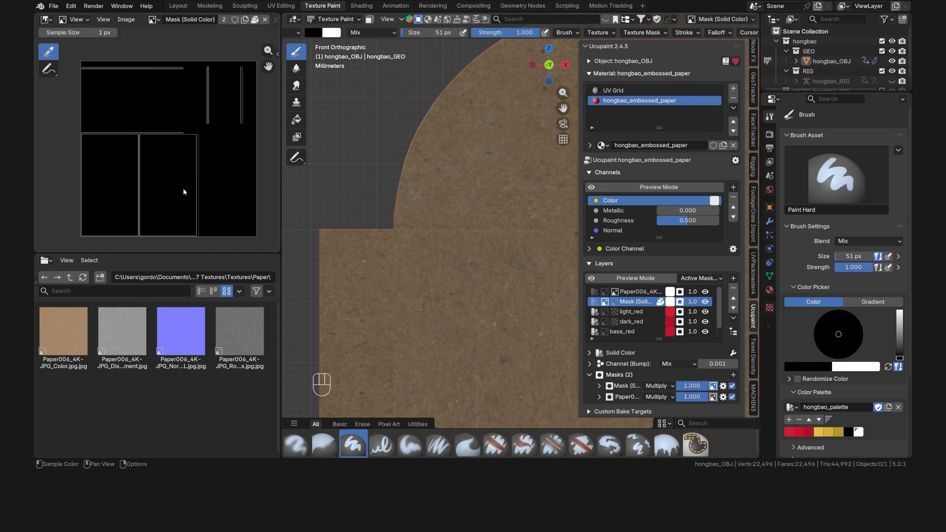
scroll(485, 248, down, 3)
shift+middle_drag(485, 248, 431, 214)
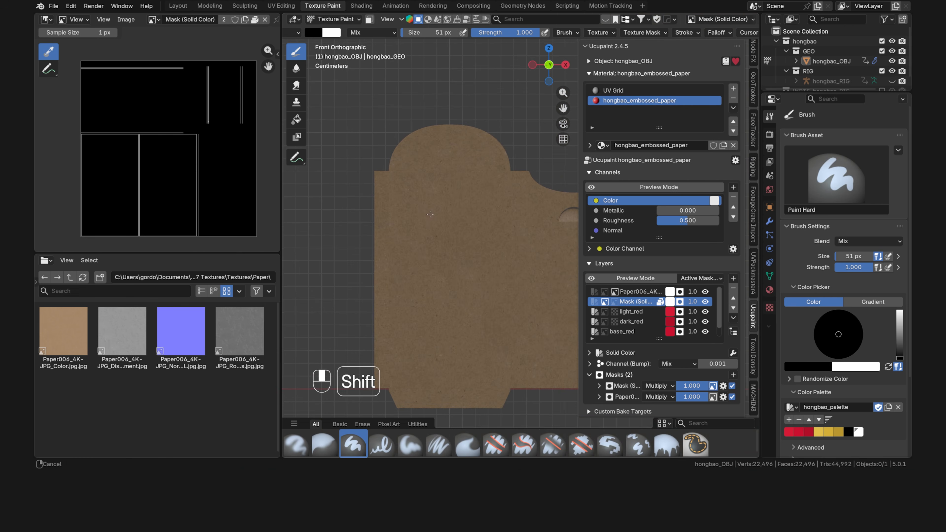
click(296, 119)
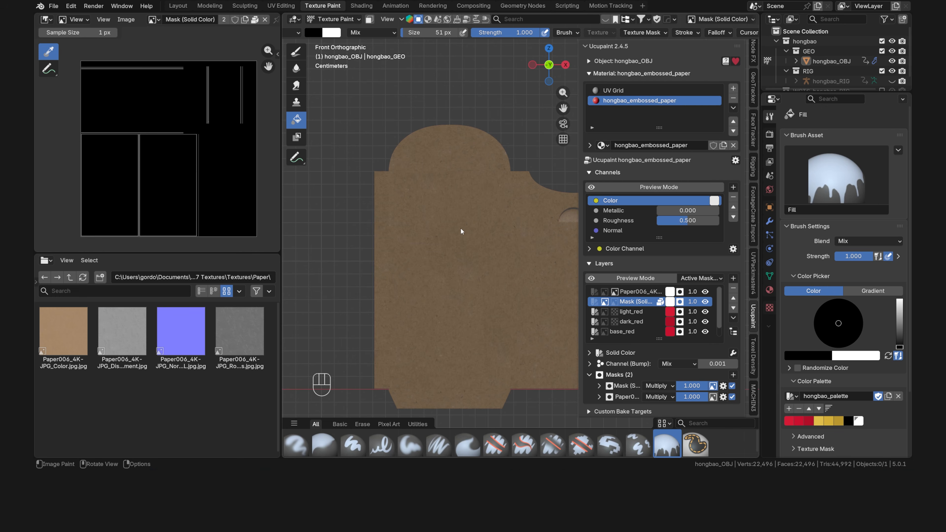
In Edit Mode, pick one face on each visible panel and flap of the brown side, and extend the selection to linked faces.
key(Tab)
click(383, 240)
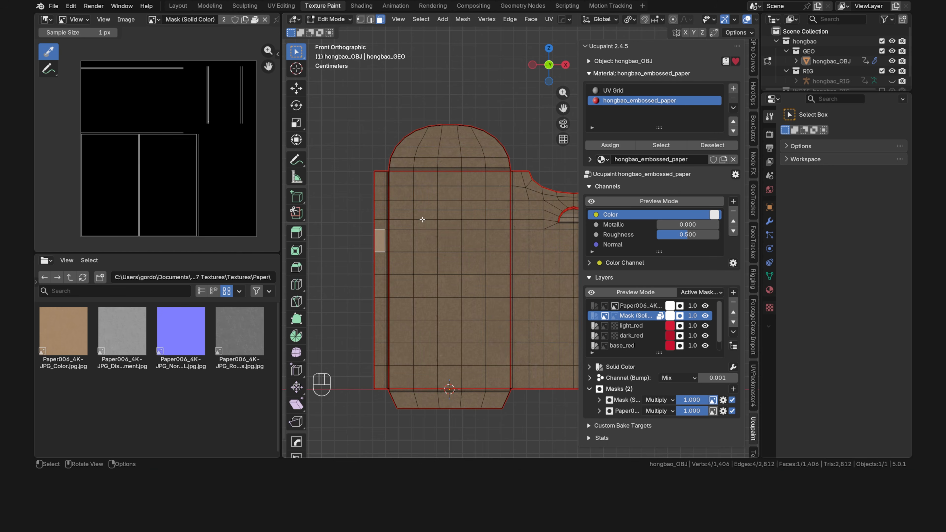
shift+click(425, 215)
shift+click(449, 163)
shift+click(521, 241)
shift+click(473, 401)
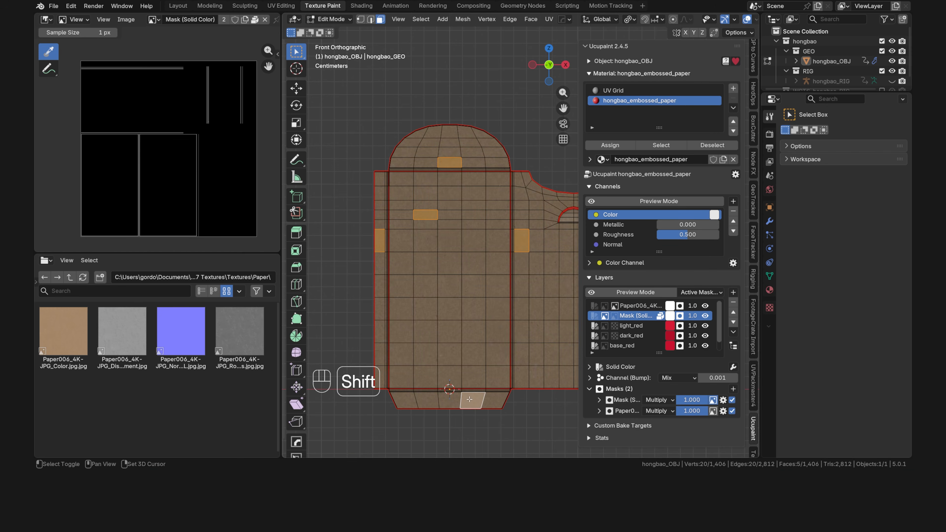
key(ctrl+l)
Return to texture painting, turn on face selection masking, and enable Backface Culling in the paint options.
key(Tab)
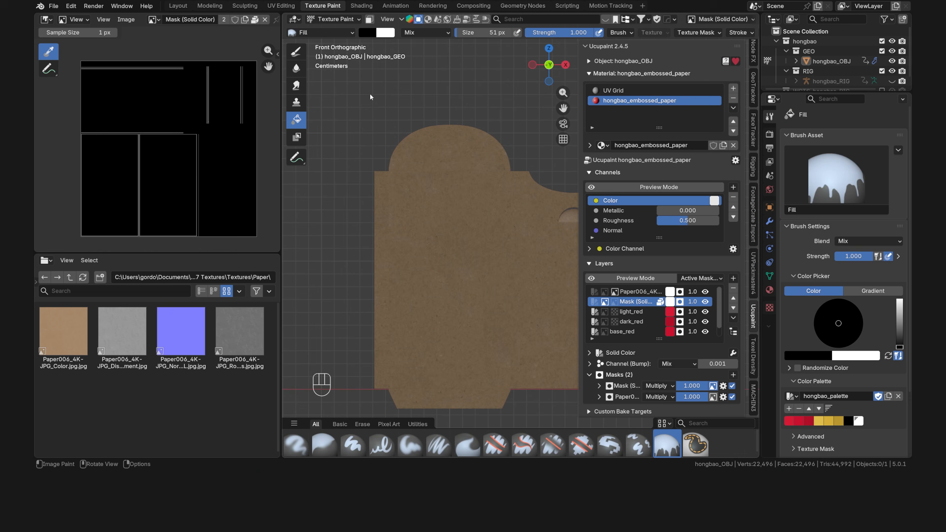
click(370, 19)
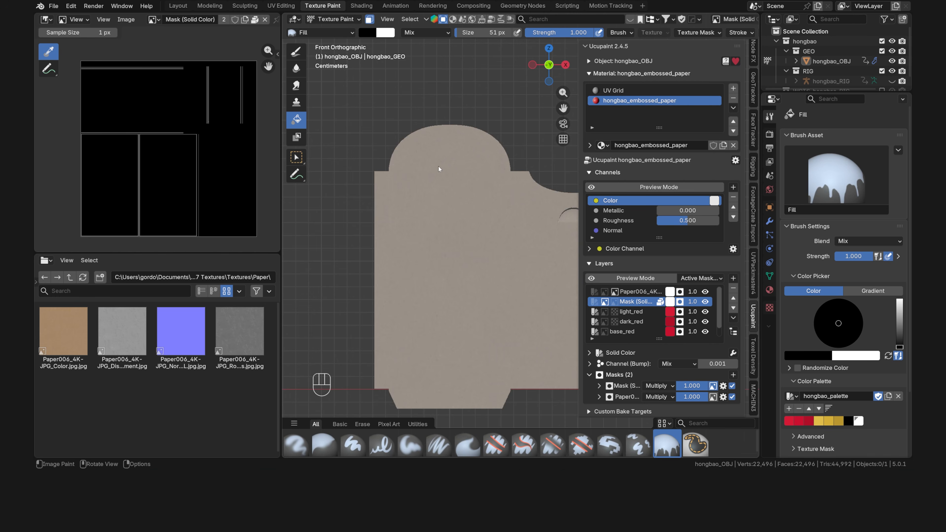
middle_drag(650, 34, 500, 35)
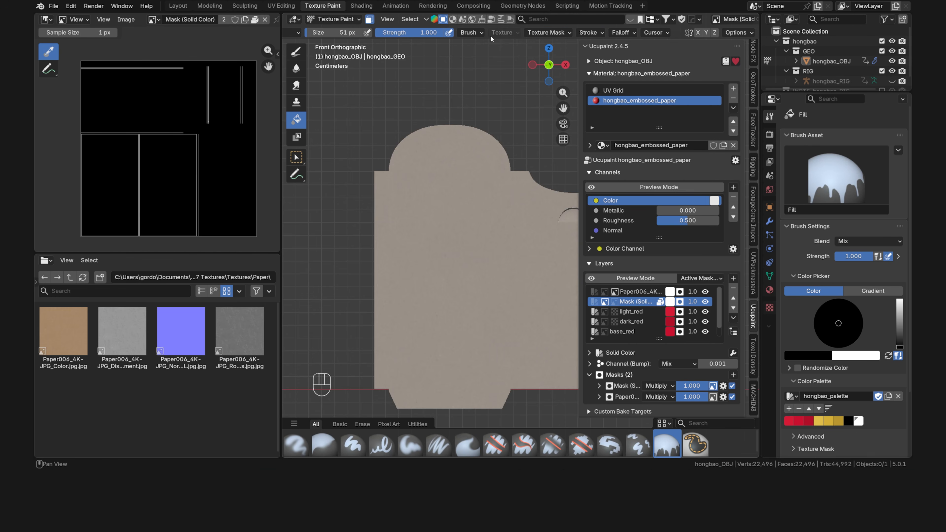
click(737, 33)
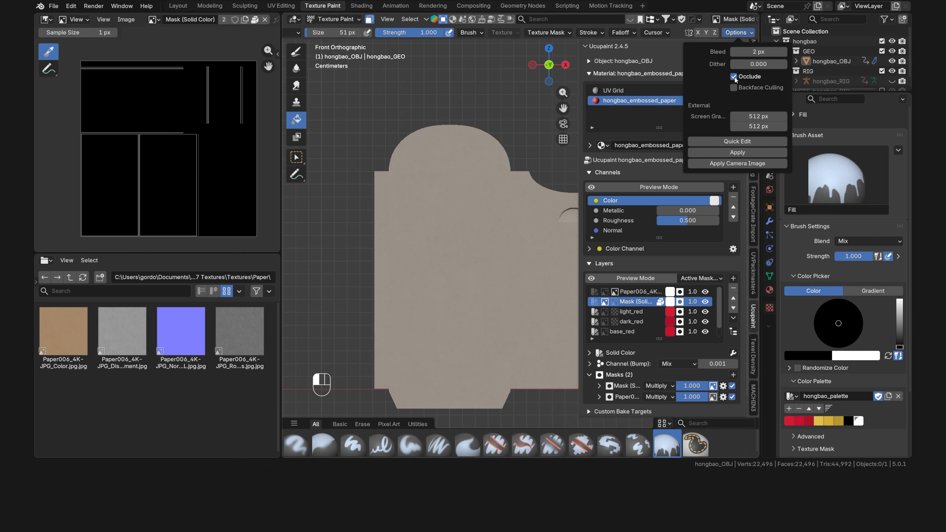
click(734, 87)
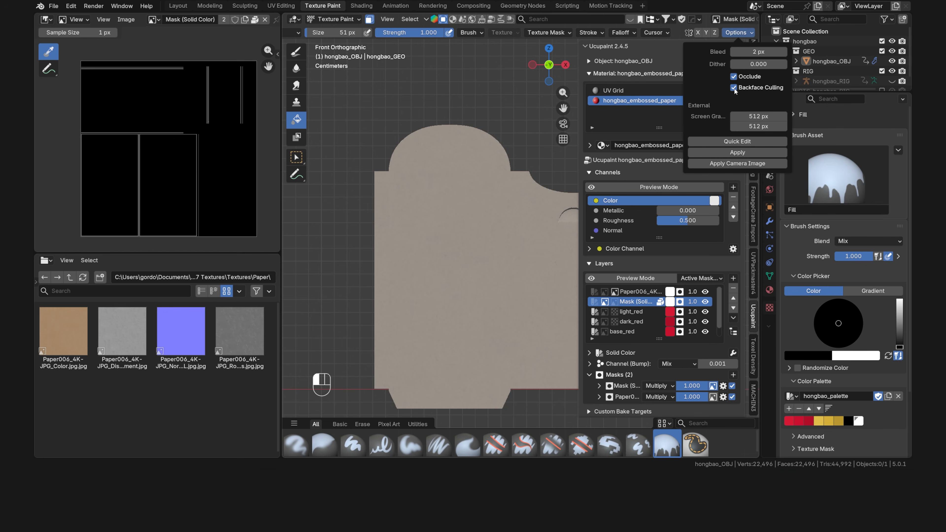
Fill the selected brown-side faces with black in the original solid colour layer's crease mask and turn off face selection masking.
click(472, 228)
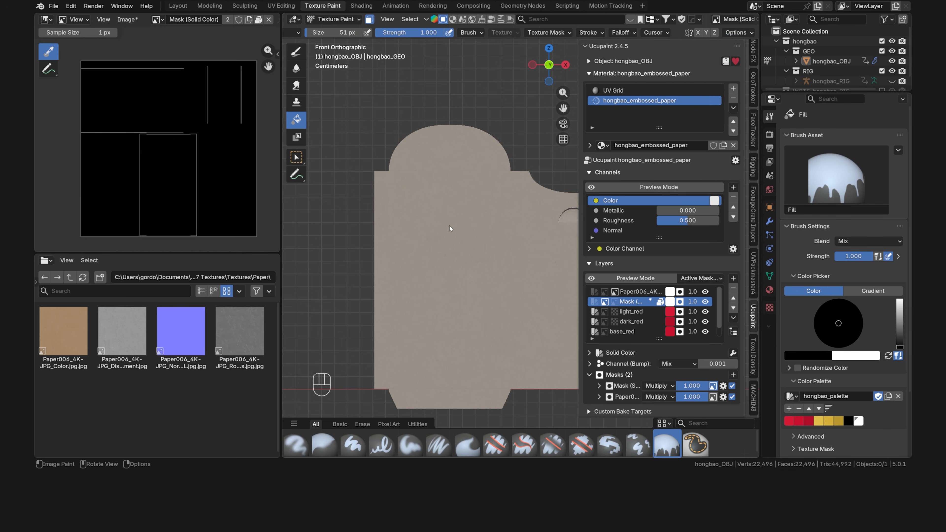
scroll(361, 177, up, 3)
mouse_move(361, 177)
shift+middle_down()
mouse_move(543, 274)
mouse_move(456, 251)
shift+middle_up()
scroll(378, 182, up, 6)
click(370, 19)
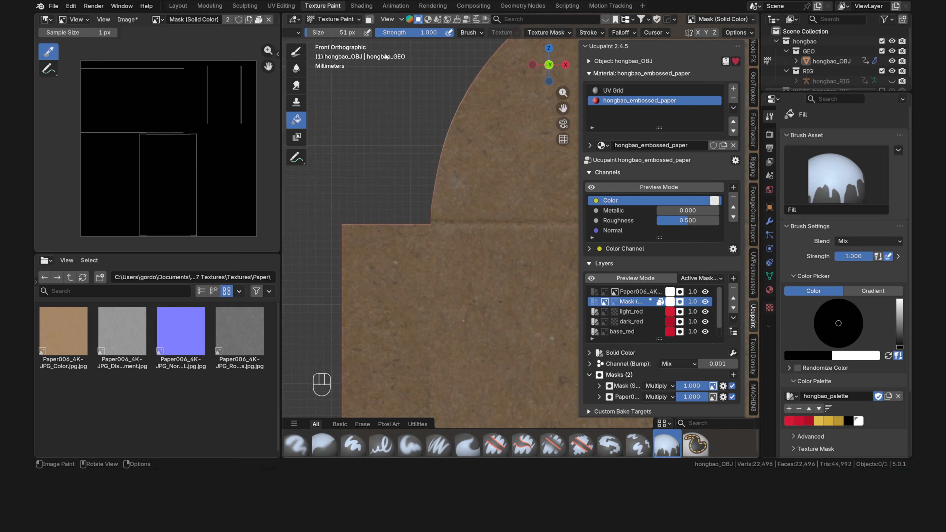
Toggle the original crease layer on the brown side and the inverted one on the red side to compare their bump.
click(705, 302)
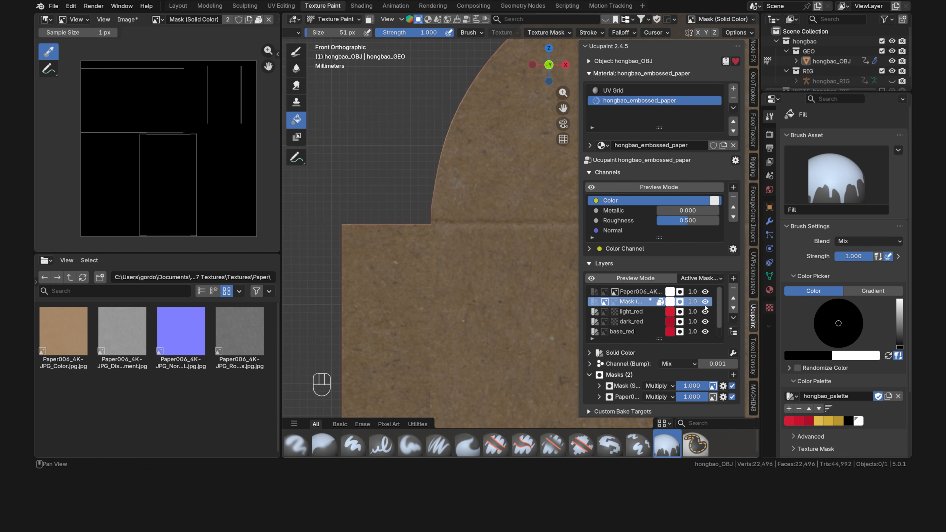
click(705, 303)
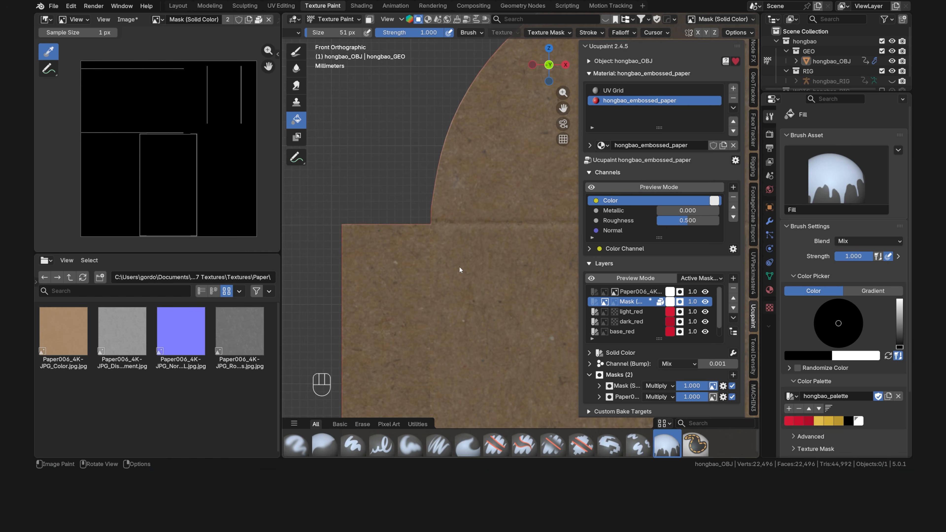
key(grave)
click(501, 235)
scroll(513, 275, down, 4)
shift+middle_drag(545, 264, 327, 264)
scroll(477, 247, up, 6)
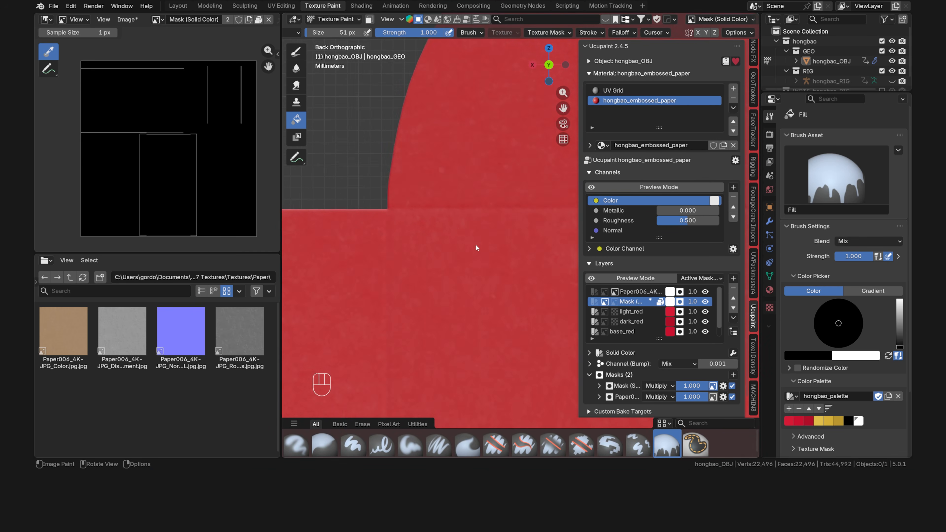
shift+middle_drag(477, 248, 502, 266)
click(705, 291)
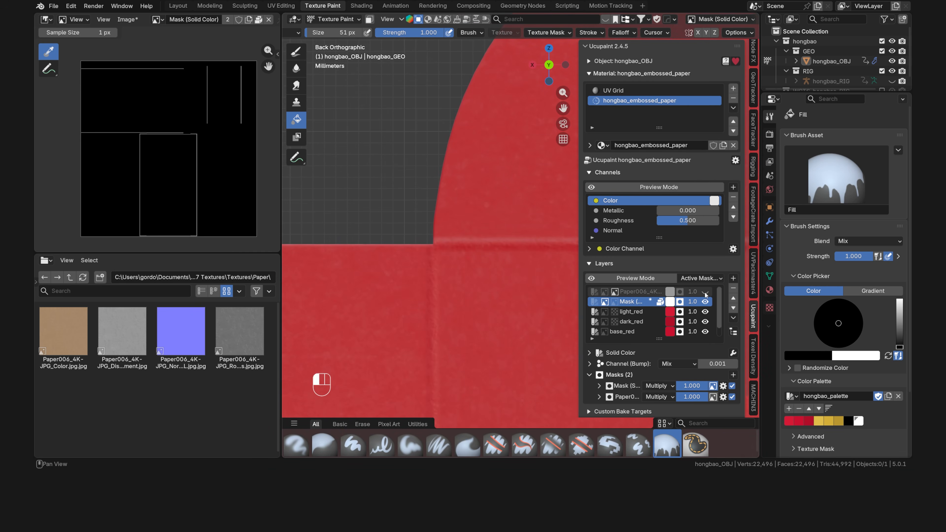
click(704, 293)
Make the inverted crease layer's mask active and invert the mesh's face selection in Edit Mode.
click(605, 292)
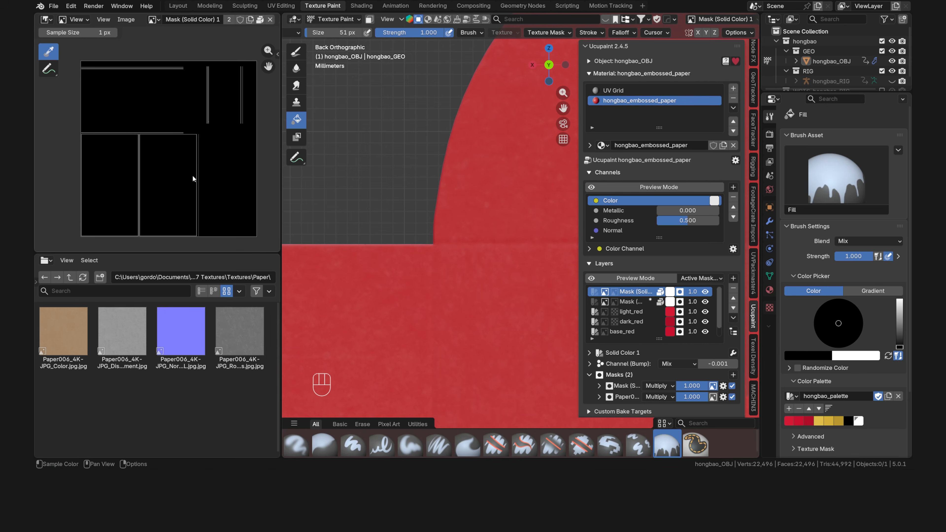
scroll(505, 257, down, 4)
shift+middle_drag(507, 258, 408, 207)
key(Tab)
click(475, 213)
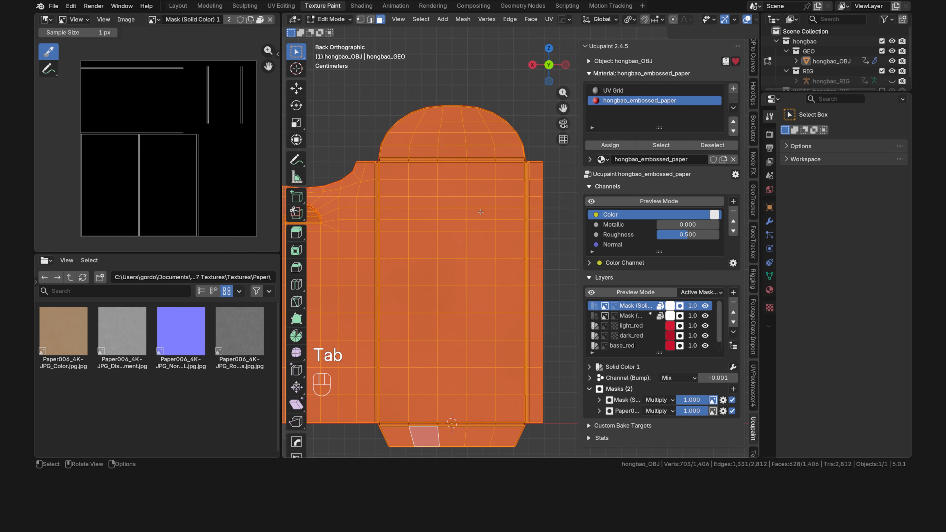
key(ctrl+i)
Return to texture painting and fill the selected red-side faces with black in the inverted layer's mask, enabling face selection masking only for the fill.
key(Tab)
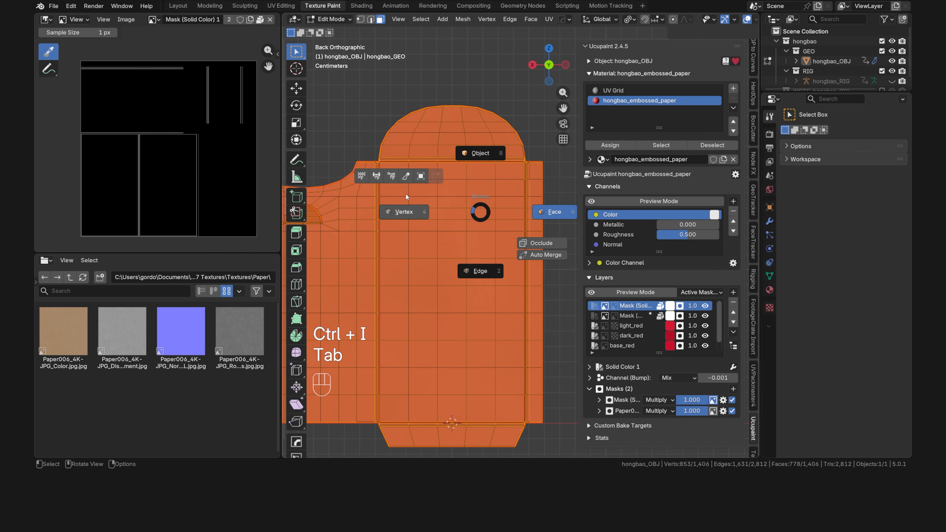
click(362, 176)
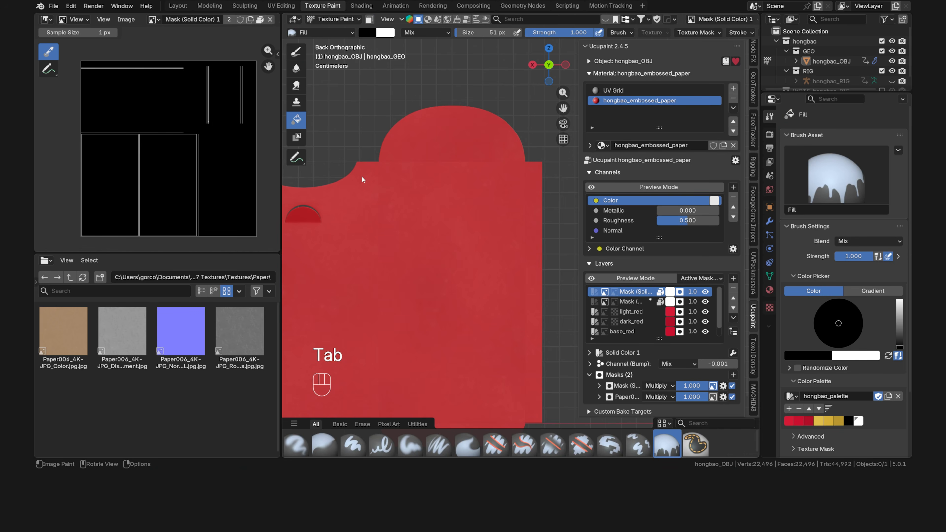
click(369, 19)
click(433, 225)
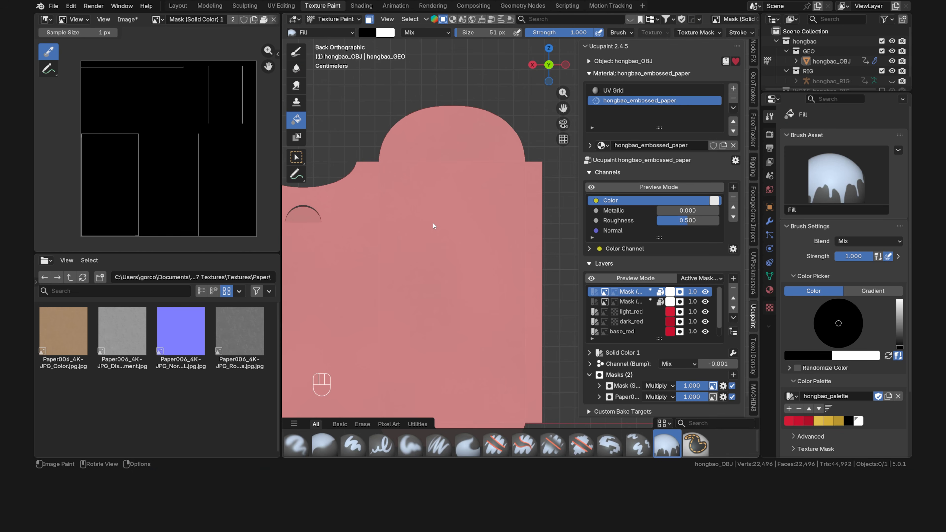
scroll(510, 257, up, 3)
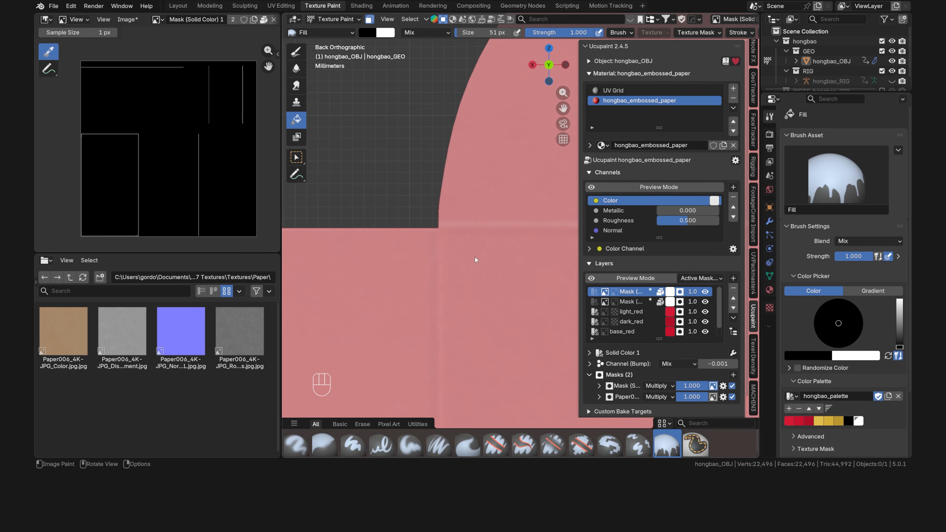
click(369, 19)
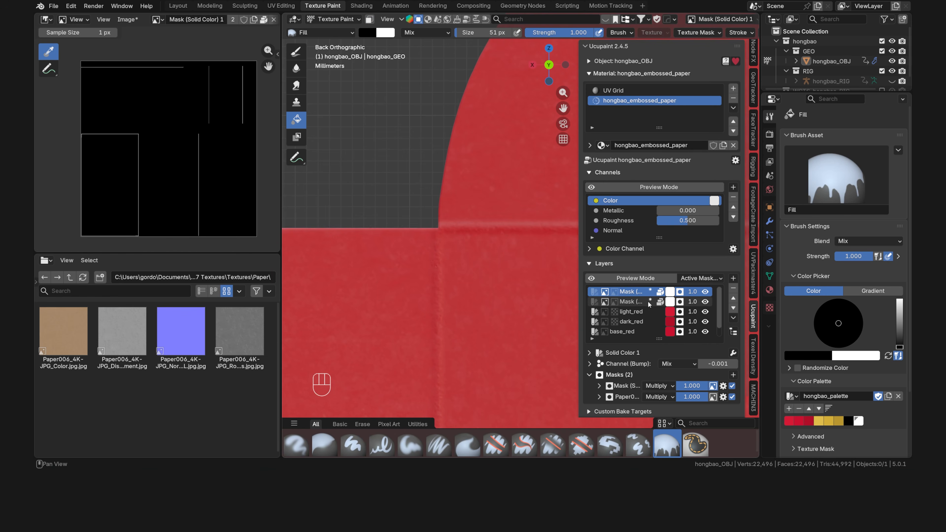
Rename the original solid colour crease layer as crease_outer.
click(633, 302)
double_click(633, 301)
text(crease_outer)
key(Return)
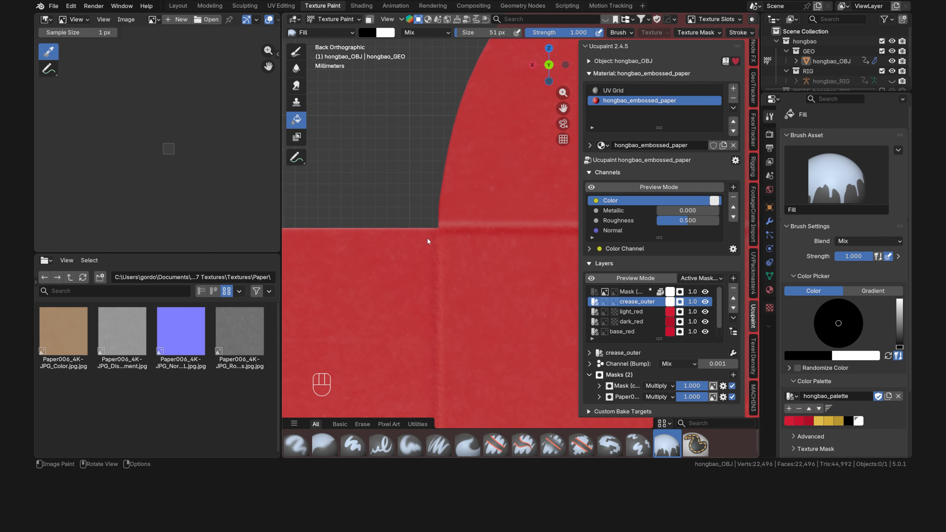
View the brown side's flap crease from the front and rename the inverted crease layer as crease_inner.
key(grave)
click(409, 230)
scroll(386, 238, down, 7)
scroll(373, 237, up, 8)
shift+middle_drag(373, 237, 494, 234)
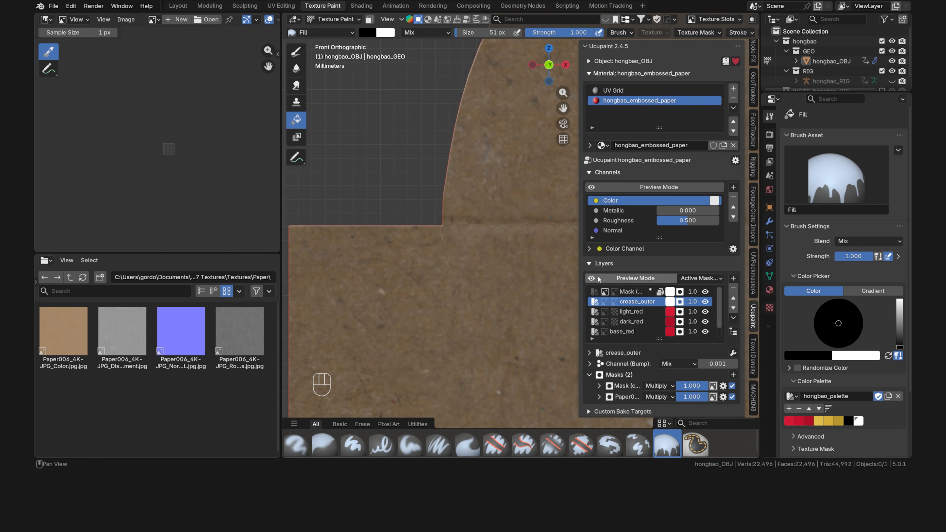
click(637, 291)
double_click(641, 291)
text(crease_inner)
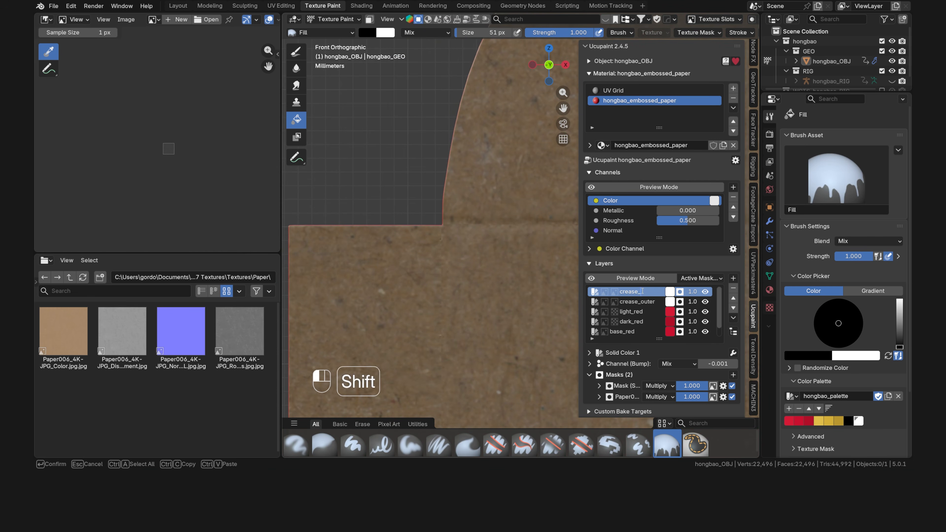
key(Return)
Paint out the stray mark on the red side's vertical crease in the crease_inner mask, using the black Paint Hard brush at 152 px.
scroll(492, 294, down, 7)
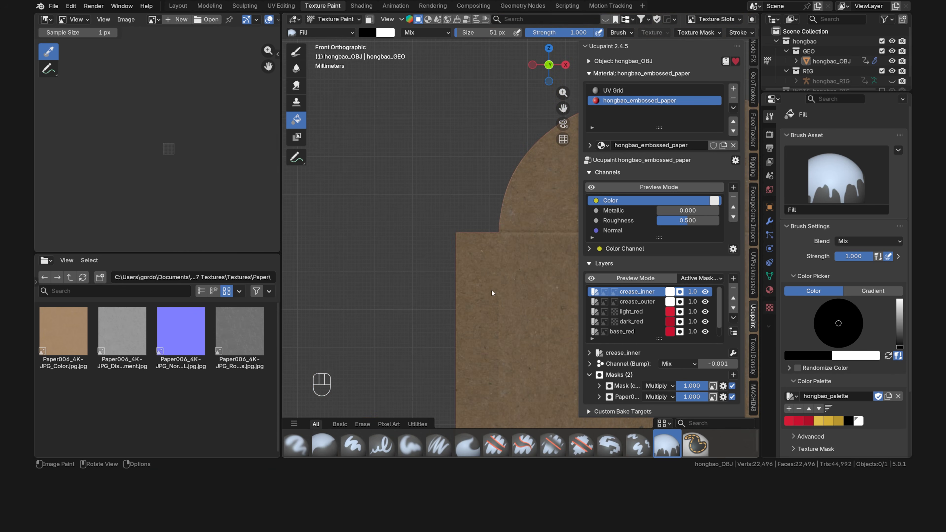
key(grave)
click(532, 259)
scroll(545, 314, down, 4)
shift+middle_drag(545, 316, 360, 276)
scroll(483, 332, up, 5)
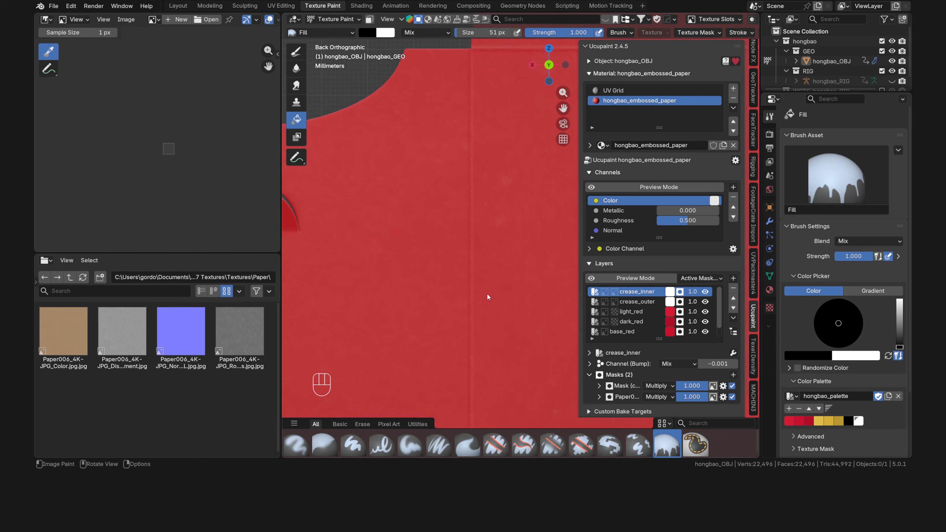
scroll(526, 309, up, 5)
shift+middle_drag(488, 297, 518, 342)
scroll(516, 335, up, 3)
shift+middle_drag(487, 227, 520, 279)
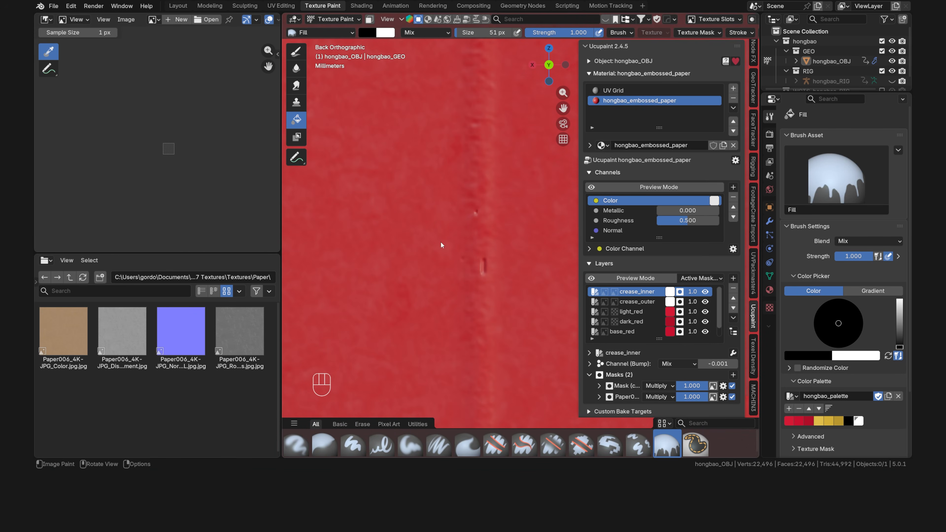
click(604, 292)
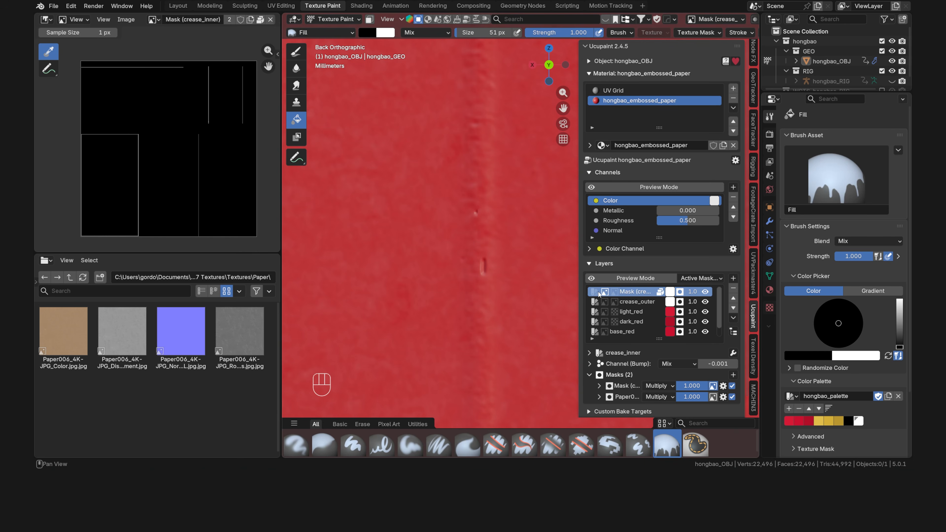
click(297, 53)
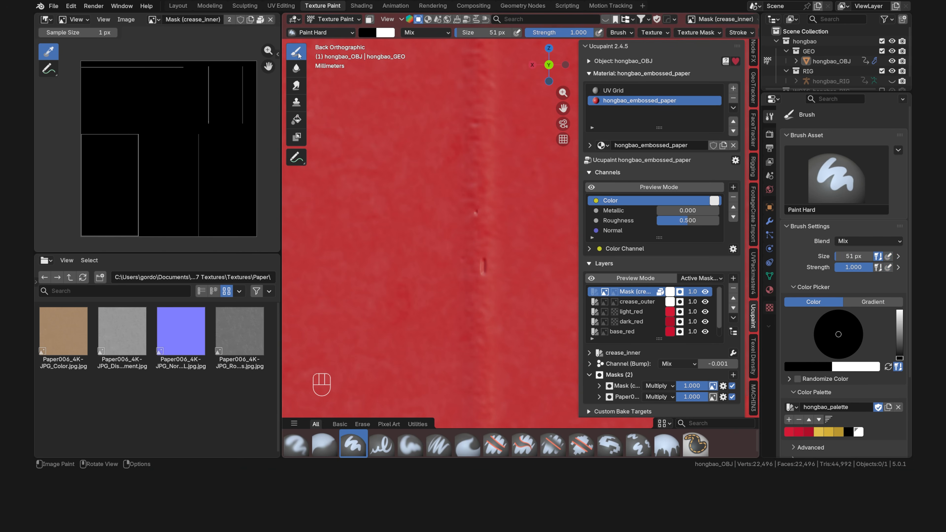
key(f)
click(484, 211)
click(483, 290)
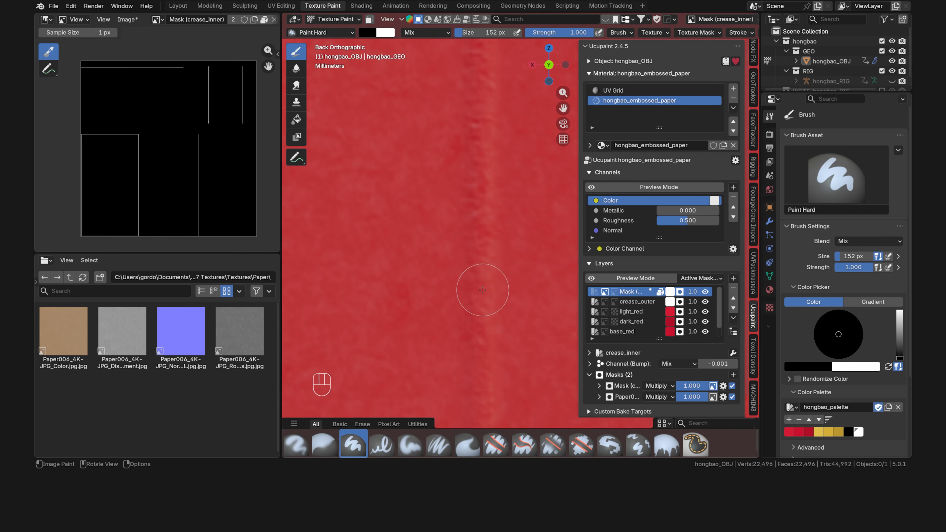
Switch the Image Editor to Paint mode and hide the UV overlay over the crease_inner mask.
click(76, 20)
click(91, 55)
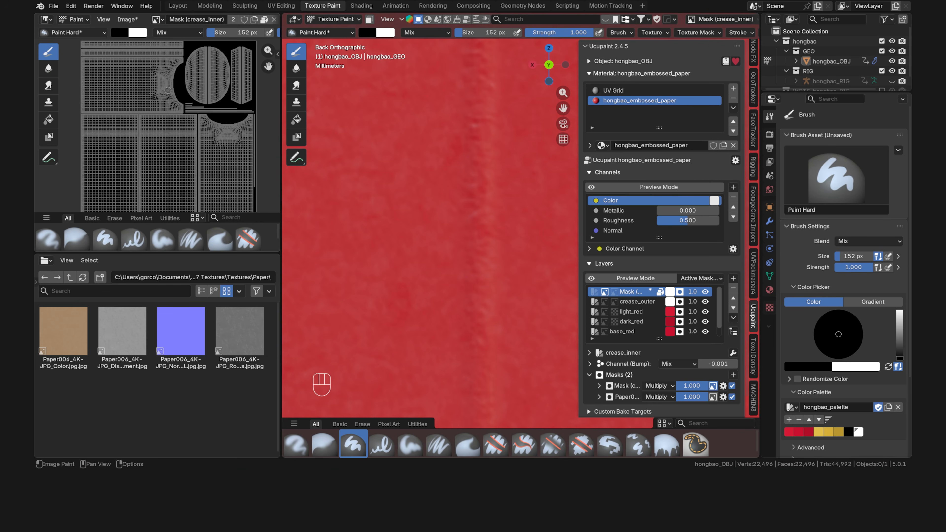
middle_drag(197, 22, 110, 21)
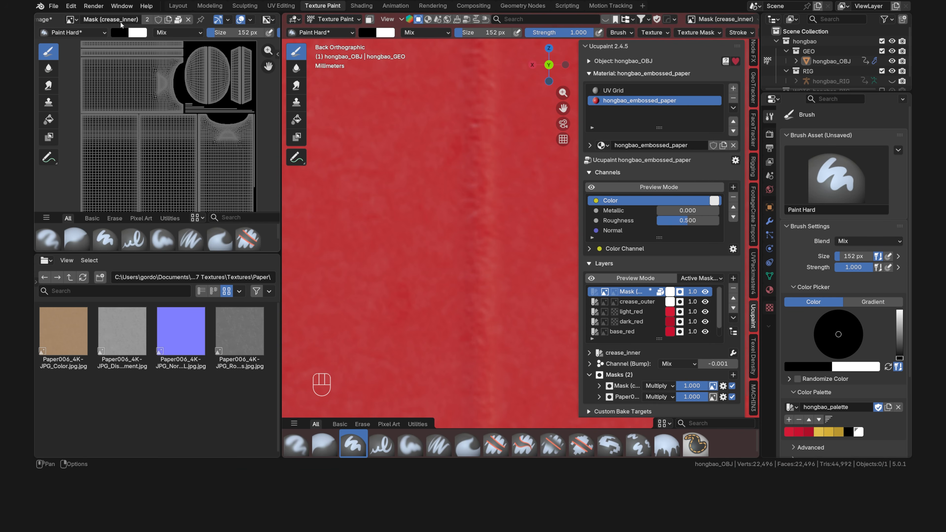
click(239, 22)
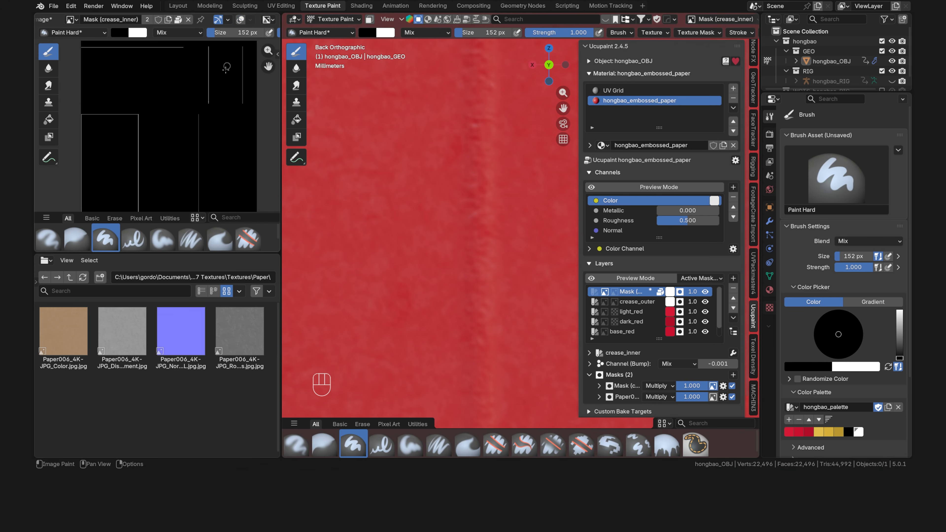
Frame the outlined panel of the crease_inner mask in the Image Editor and set the brush size to 57 px.
scroll(213, 158, up, 2)
shift+middle_drag(99, 98, 243, 152)
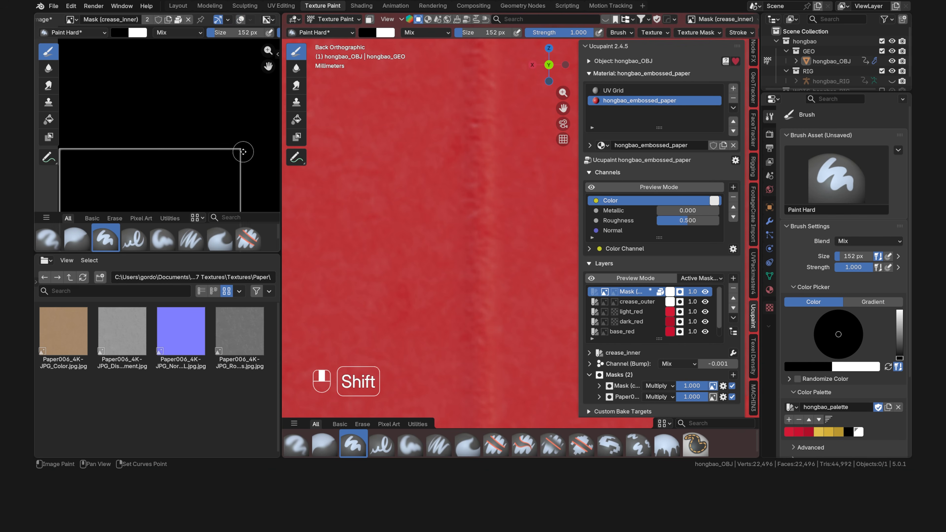
shift+middle_drag(120, 124, 193, 146)
shift+middle_drag(216, 58, 192, 150)
scroll(192, 150, up, 2)
key(f)
click(176, 152)
Examine the crease lines of the crease_inner mask image up close for stray marks.
mouse_move(115, 152)
shift+middle_down()
mouse_move(189, 151)
mouse_move(80, 146)
shift+middle_up()
shift+middle_drag(224, 148, 188, 136)
shift+middle_drag(142, 179, 142, 99)
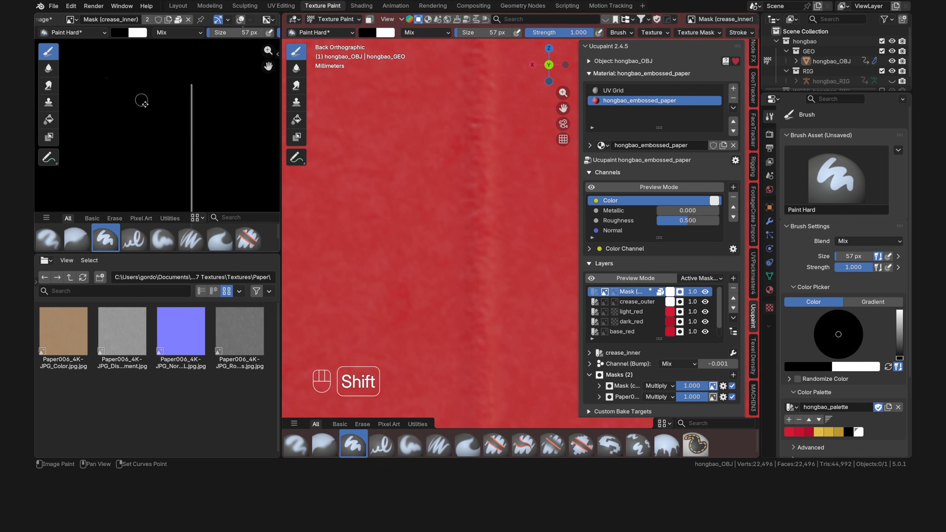
mouse_move(182, 179)
shift+middle_down()
mouse_move(217, 139)
mouse_move(205, 85)
shift+middle_up()
shift+middle_drag(236, 160, 235, 84)
shift+middle_drag(244, 117, 120, 147)
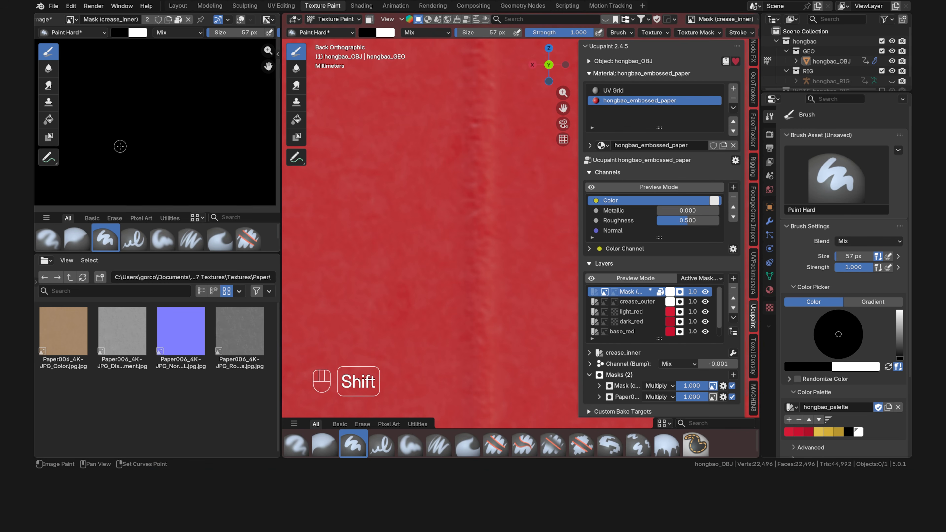
mouse_move(235, 77)
shift+middle_down()
mouse_move(242, 157)
mouse_move(205, 213)
shift+middle_up()
mouse_move(181, 90)
shift+middle_down()
mouse_move(205, 148)
mouse_move(213, 133)
mouse_move(201, 144)
mouse_move(208, 102)
shift+middle_up()
scroll(200, 144, down, 9)
Inspect the full length of the red side's vertical creases on the model for leftover blemishes.
scroll(484, 244, down, 5)
mouse_move(486, 255)
shift+middle_down()
mouse_move(494, 138)
mouse_move(522, 153)
shift+middle_up()
mouse_move(534, 259)
shift+middle_down()
mouse_move(482, 209)
mouse_move(486, 120)
mouse_move(484, 238)
shift+middle_up()
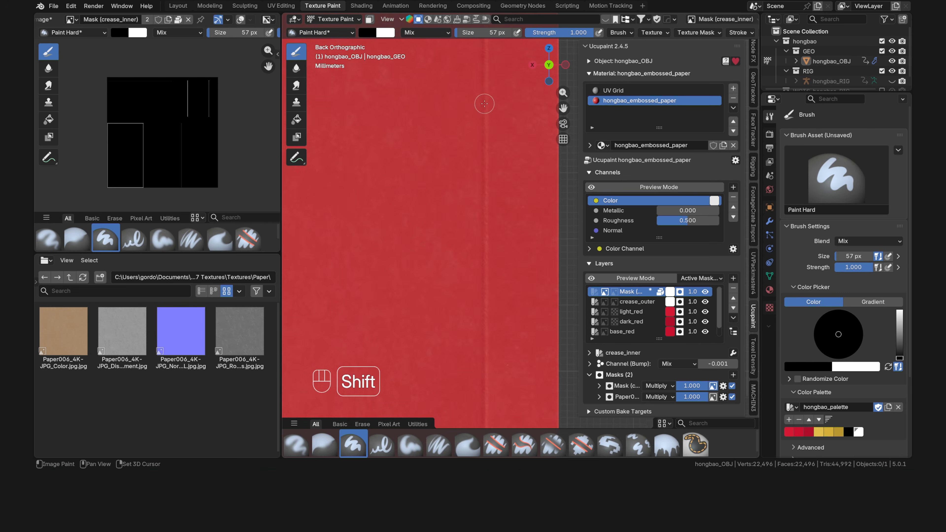
shift+middle_drag(483, 101, 480, 220)
shift+middle_drag(477, 138, 485, 228)
shift+middle_drag(319, 228, 689, 197)
shift+middle_drag(490, 274, 496, 148)
shift+middle_drag(488, 231, 463, 226)
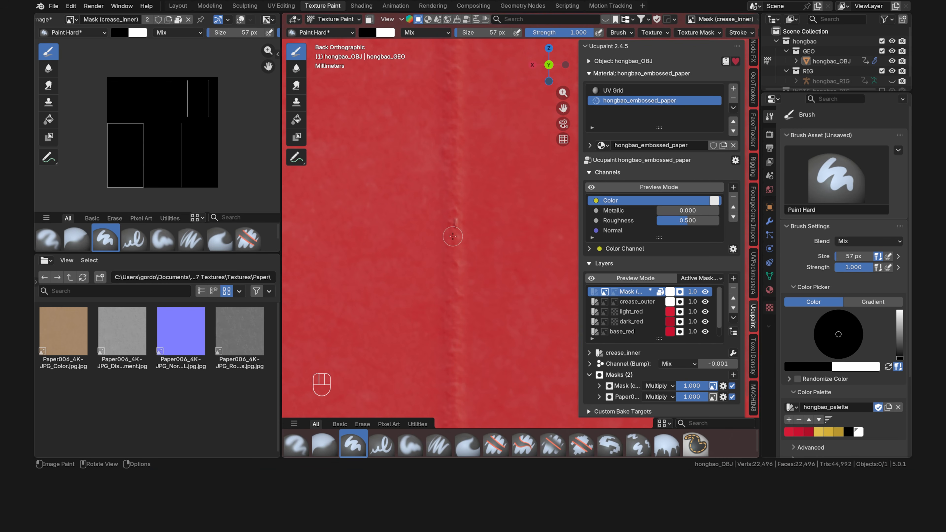
Make the crease_outer mask active and smear the blemish along the red side's vertical crease with the Smear tool at 57 px and 0.600 strength.
click(608, 302)
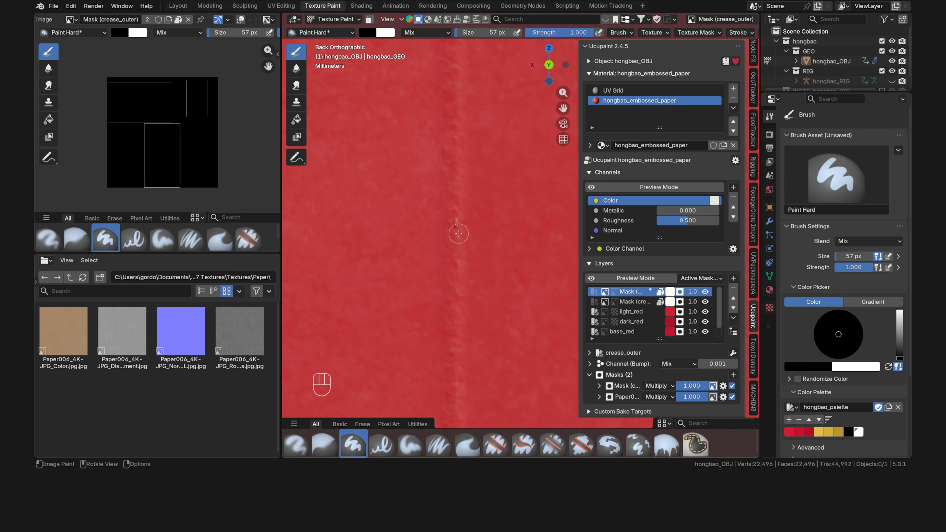
click(296, 85)
drag(456, 206, 456, 261)
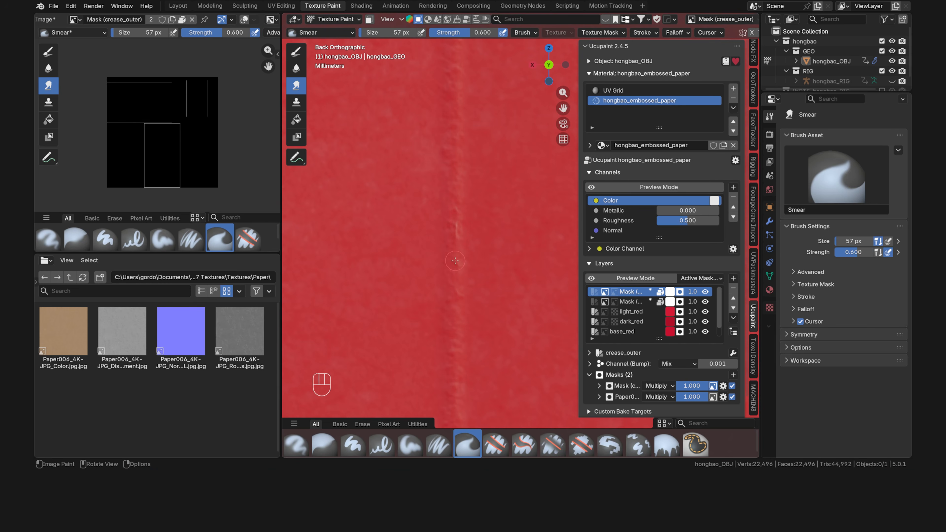
Show the envelope's brown side in front view and reset the rotation of the viewport preview lighting to 0.
scroll(457, 246, down, 8)
shift+middle_drag(529, 209, 420, 248)
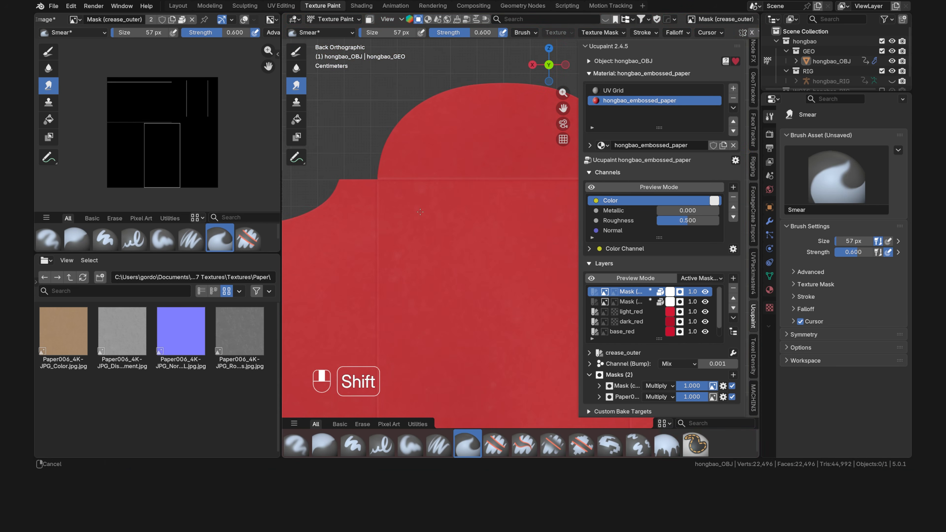
key(grave)
shift+middle_drag(381, 182, 424, 212)
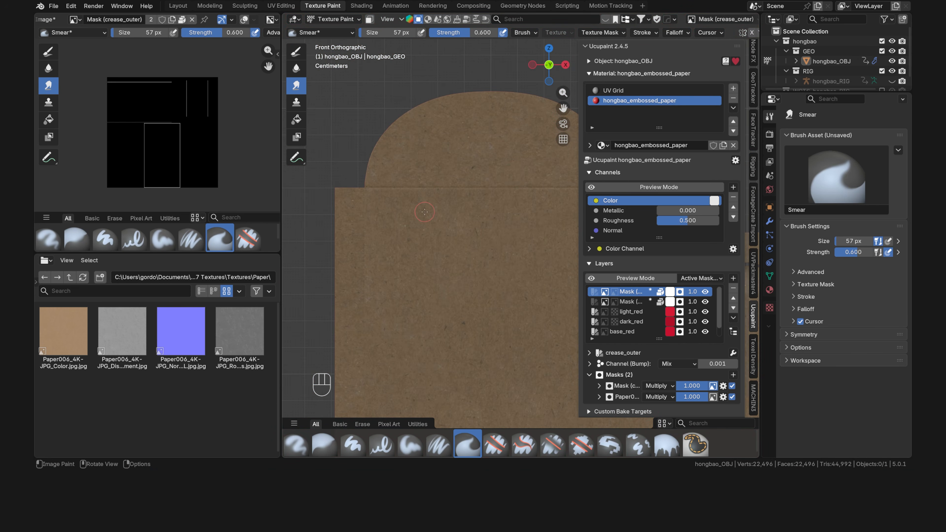
scroll(707, 19, right, 5)
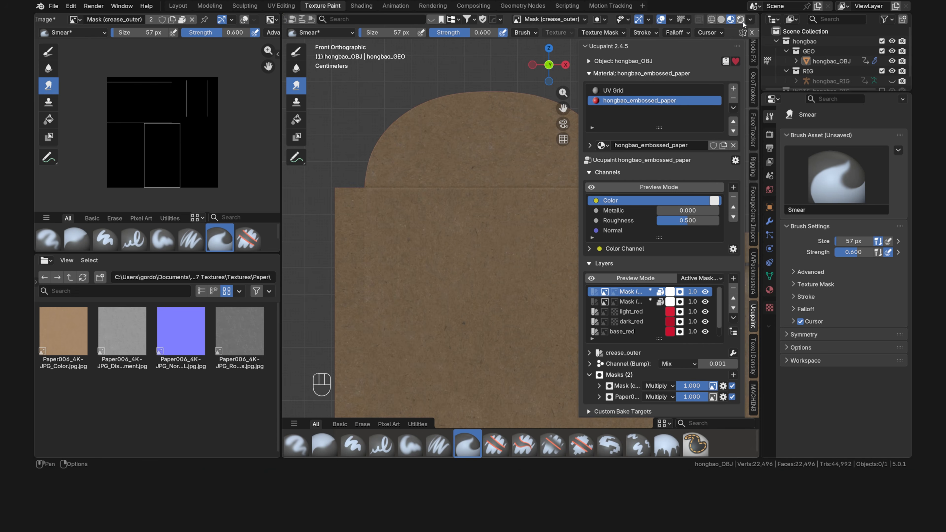
click(751, 20)
click(746, 128)
text(0)
key(Return)
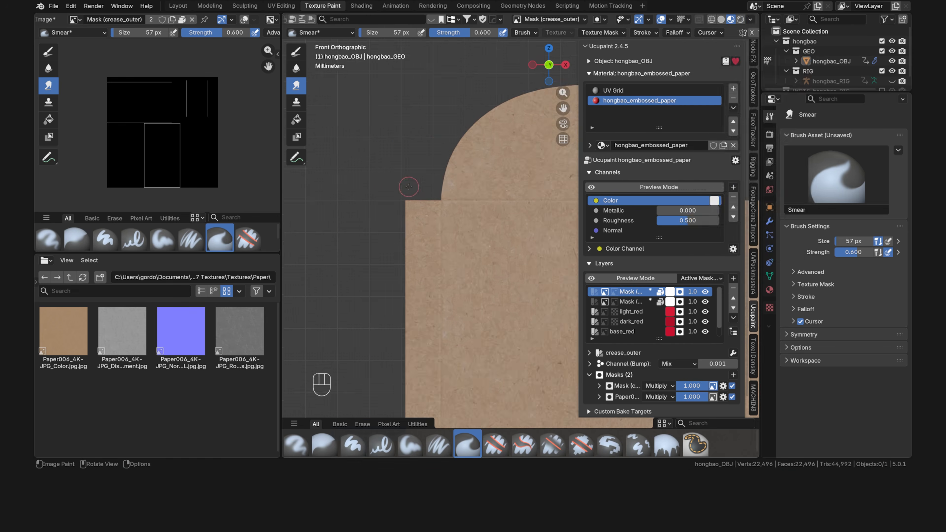
Make the crease_outer layer's mask active and examine its image and the brown side's crease corner beside the flap for stray marks.
scroll(436, 207, up, 7)
click(631, 302)
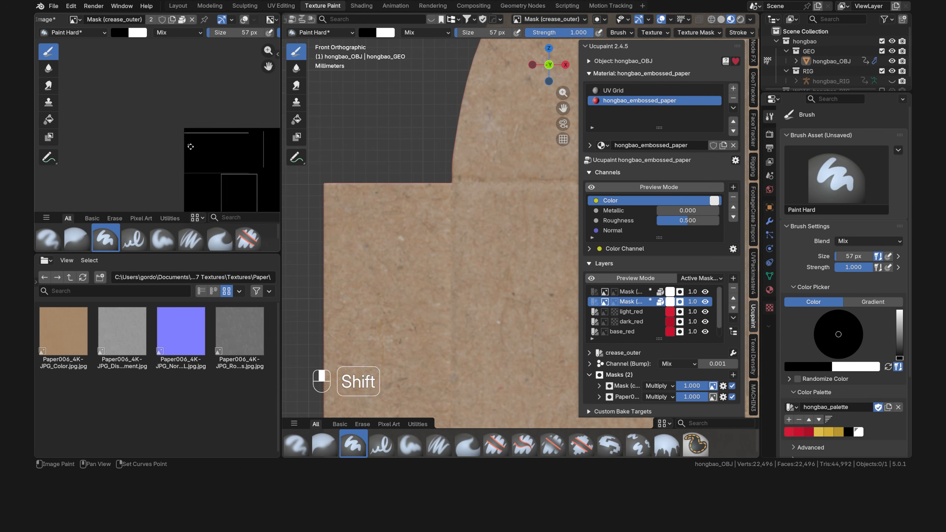
shift+middle_drag(225, 194, 161, 137)
shift+middle_drag(257, 139, 123, 130)
scroll(238, 137, down, 4)
shift+middle_drag(224, 201, 211, 114)
scroll(213, 149, up, 3)
shift+middle_drag(213, 156, 177, 160)
scroll(201, 116, down, 2)
shift+middle_drag(227, 116, 203, 168)
key(shift+Home)
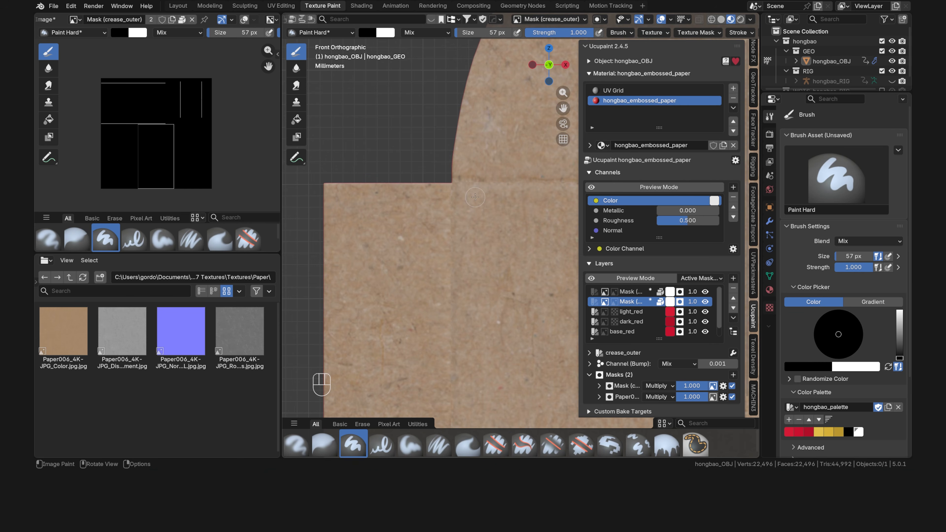
scroll(475, 197, up, 6)
shift+middle_drag(484, 118, 470, 215)
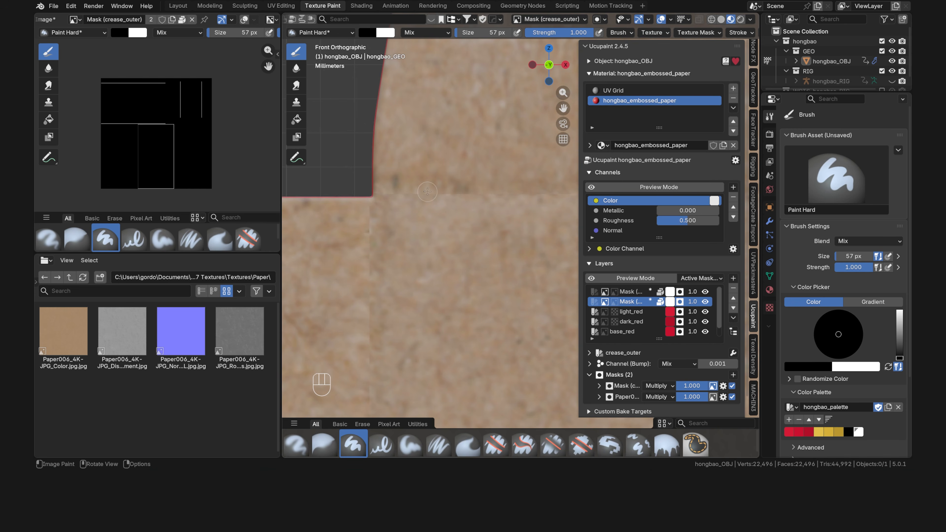
scroll(634, 304, down, 1)
Map the paperfiber_color layer with Object coordinates and set its scale to 3 on all three axes.
click(638, 331)
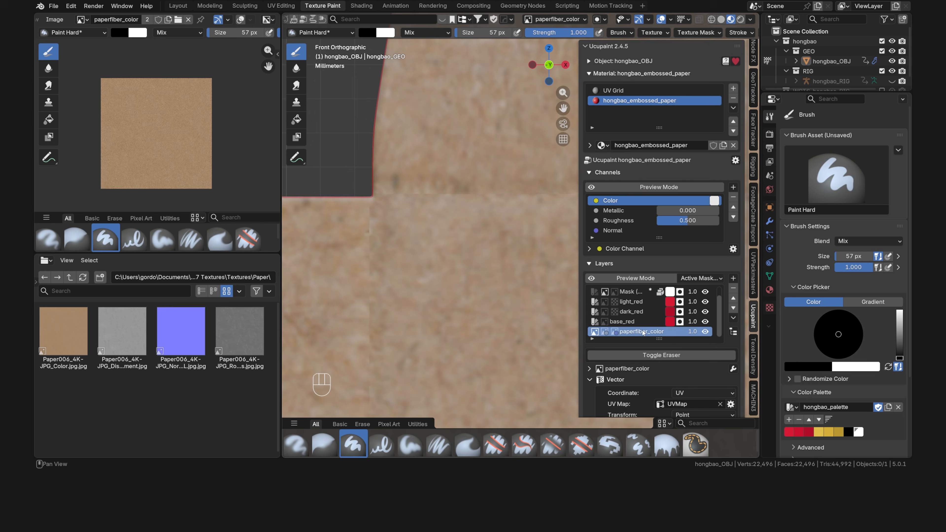
scroll(645, 351, down, 6)
scroll(507, 157, down, 4)
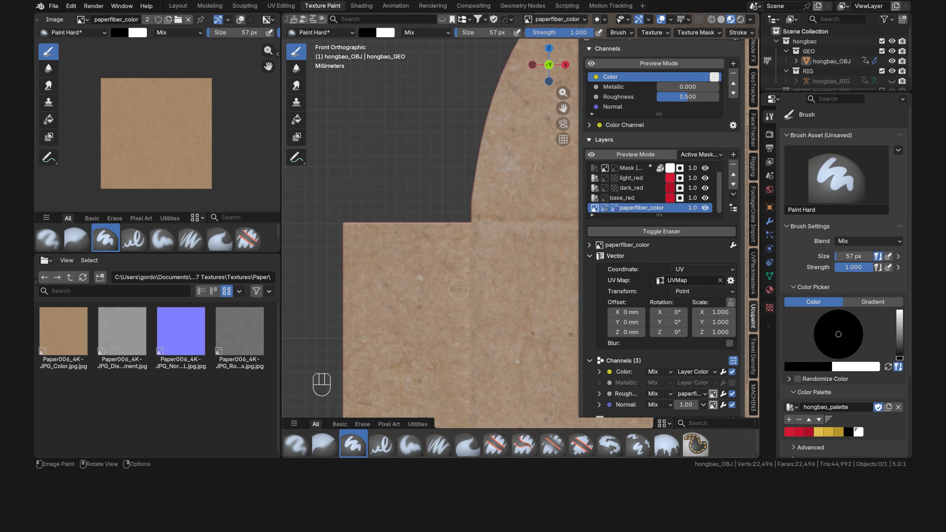
click(695, 269)
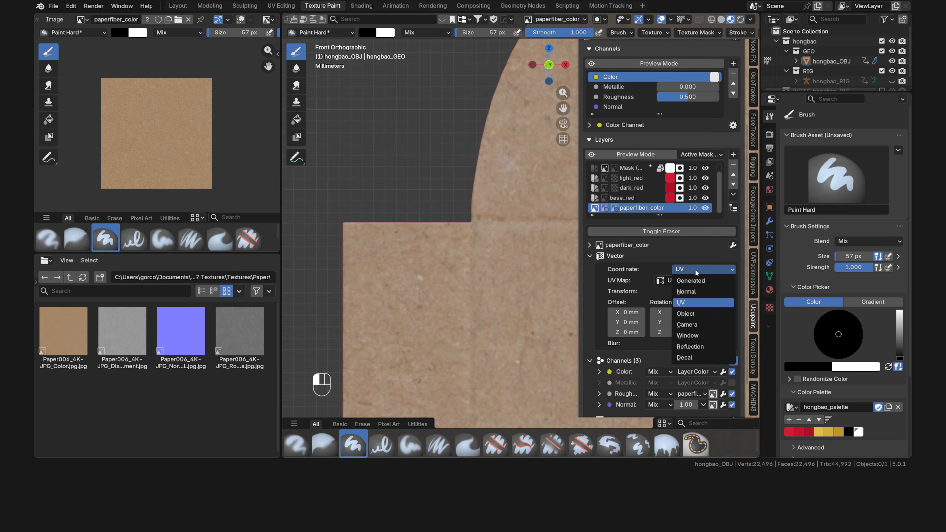
click(697, 317)
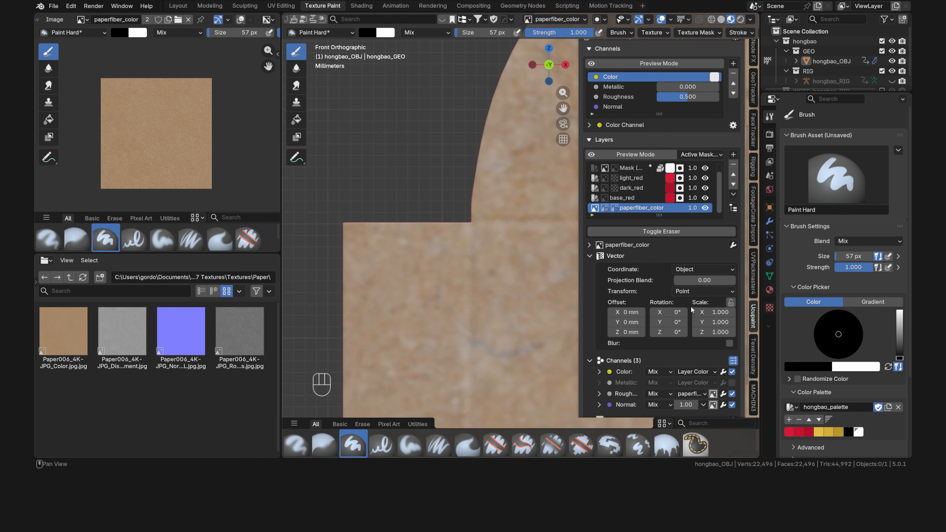
mouse_move(714, 312)
mouse_down()
mouse_move(714, 332)
mouse_move(713, 314)
mouse_up()
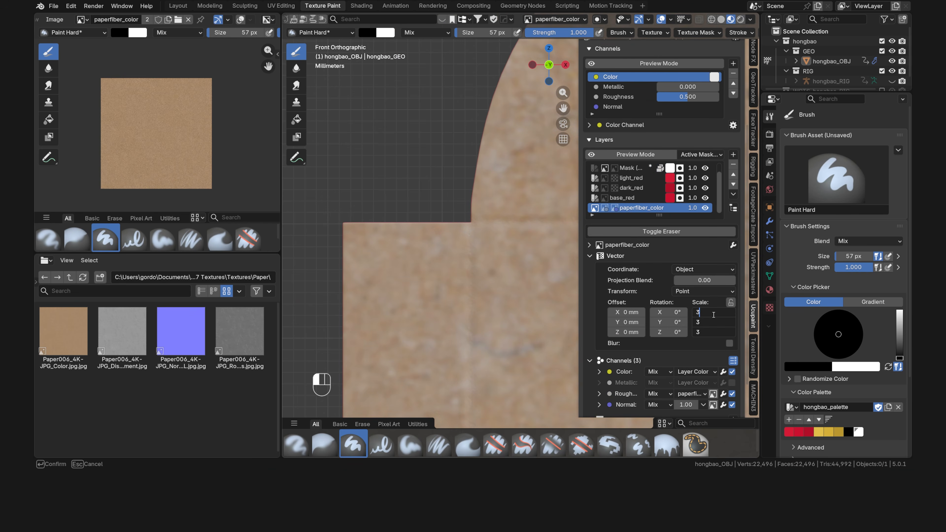
key(Return)
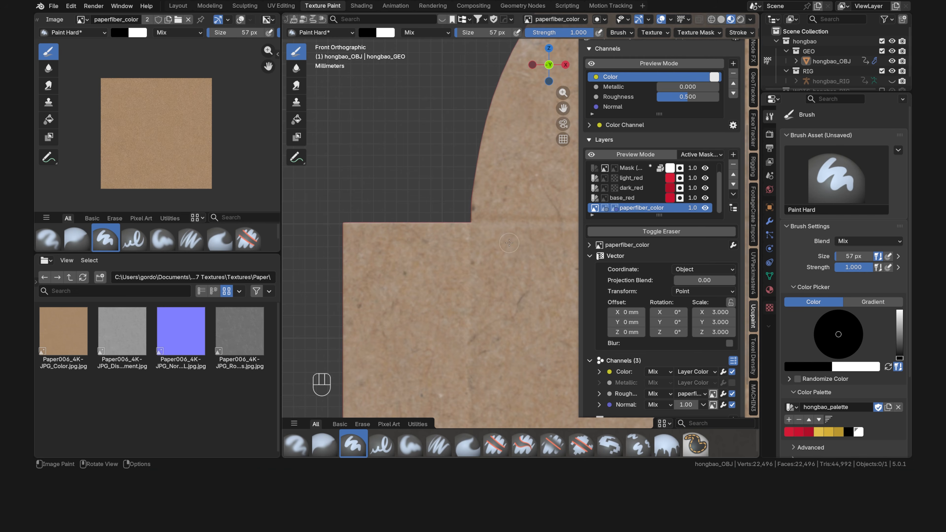
scroll(509, 255, up, 4)
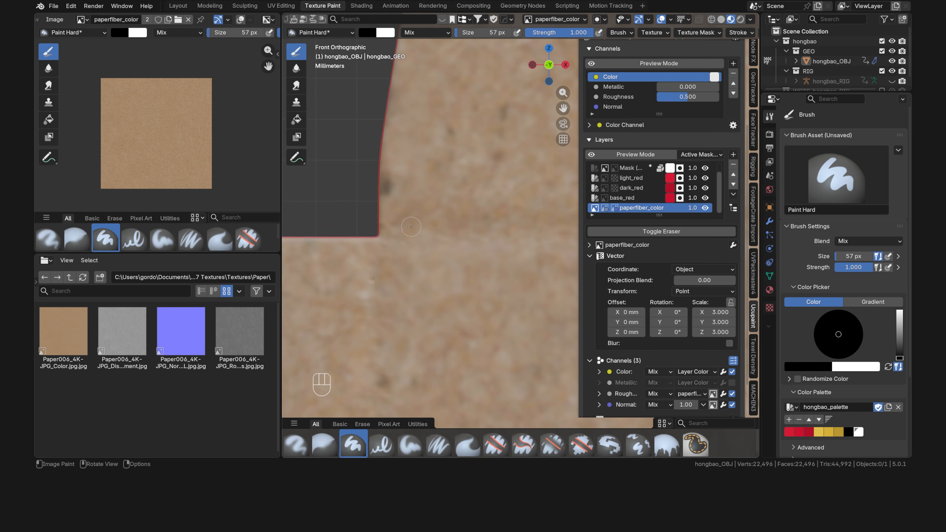
scroll(535, 233, down, 6)
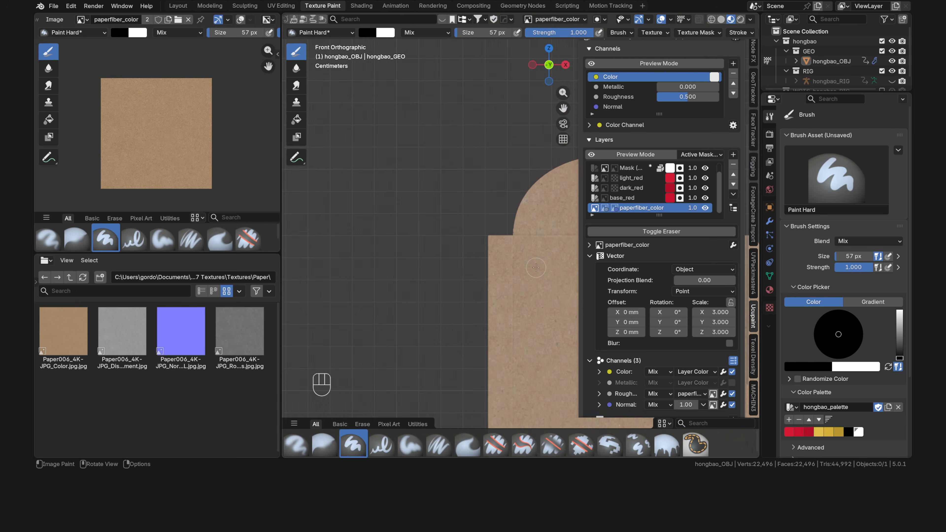
shift+middle_drag(553, 312, 471, 241)
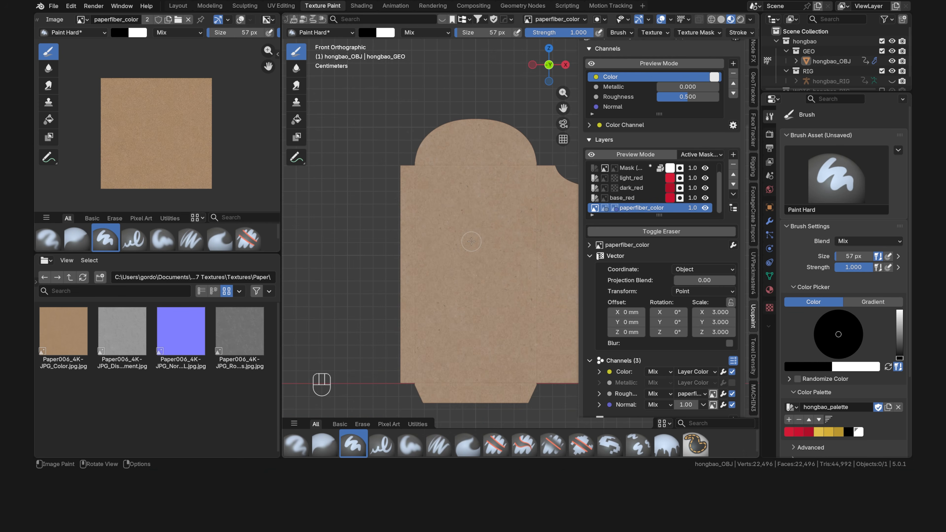
Switch the crease_inner and crease_outer layers from mask editing back to their layer sources.
scroll(633, 187, up, 1)
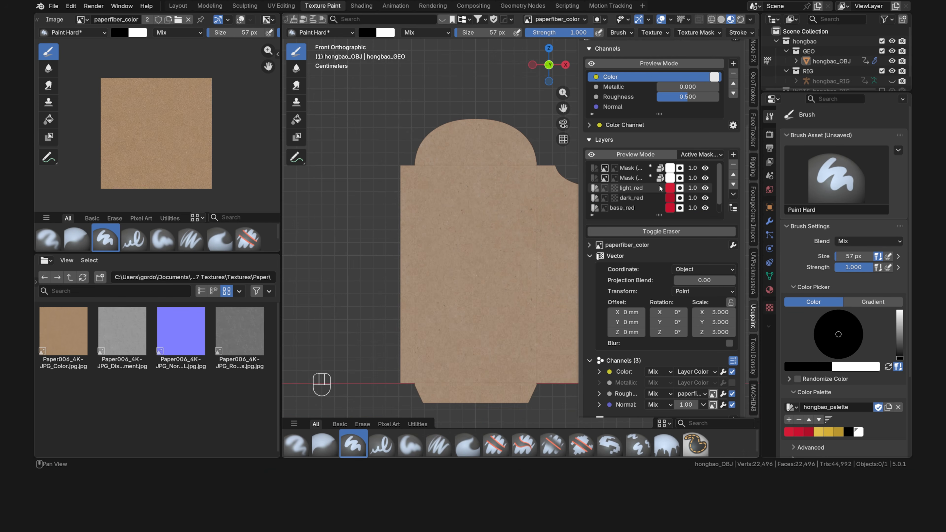
click(635, 170)
click(596, 277)
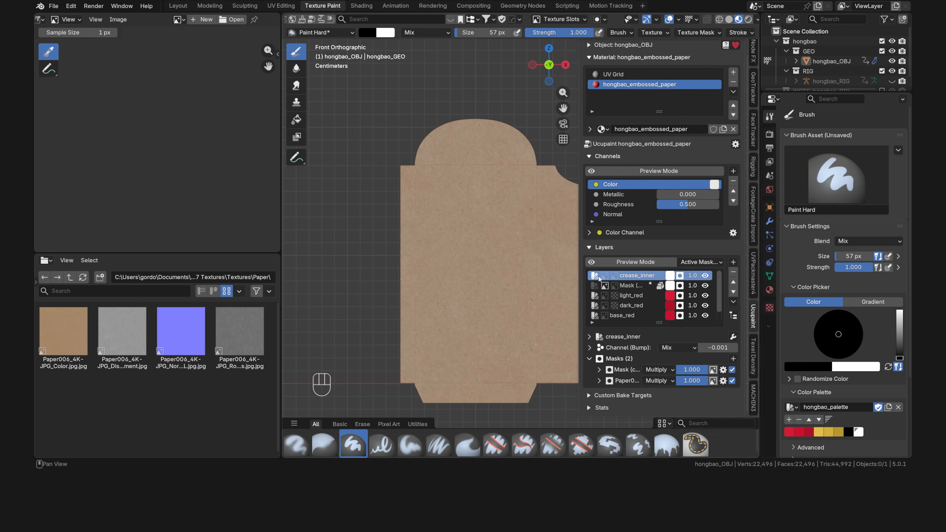
click(596, 287)
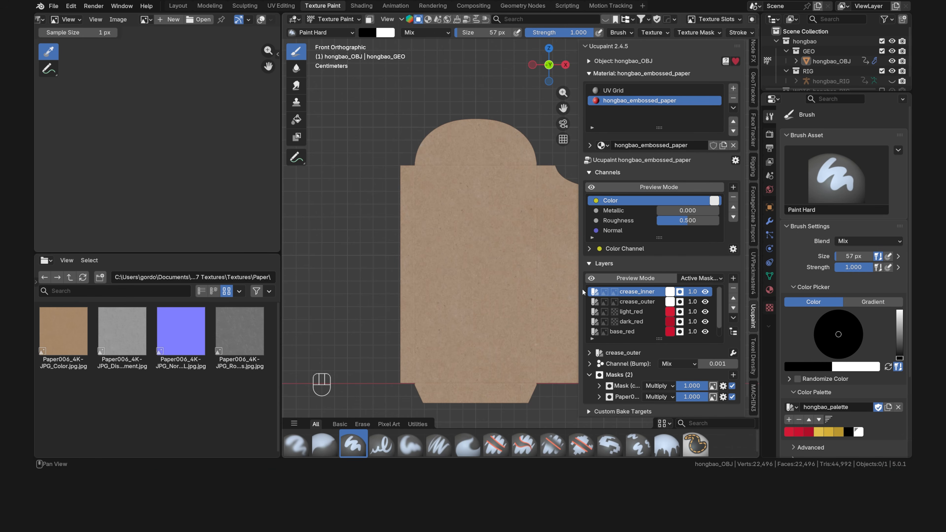
Expand the crease_inner layer's Normal (Bump) channel settings and test how the brightness of its solid colour affects the creases.
click(638, 292)
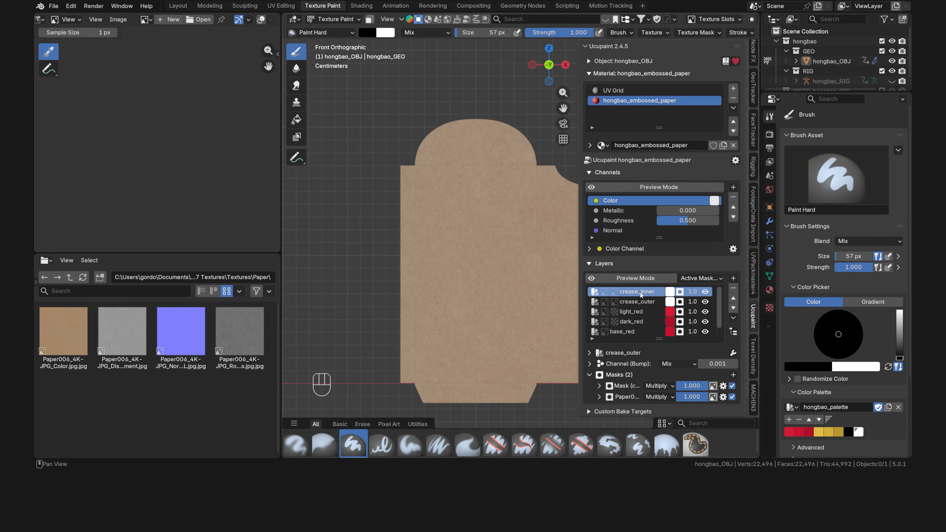
click(590, 363)
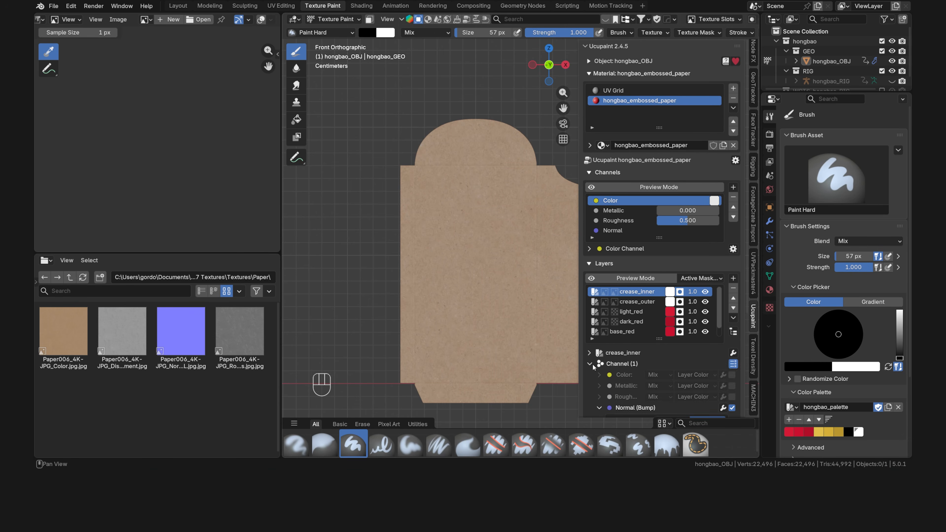
scroll(592, 363, down, 5)
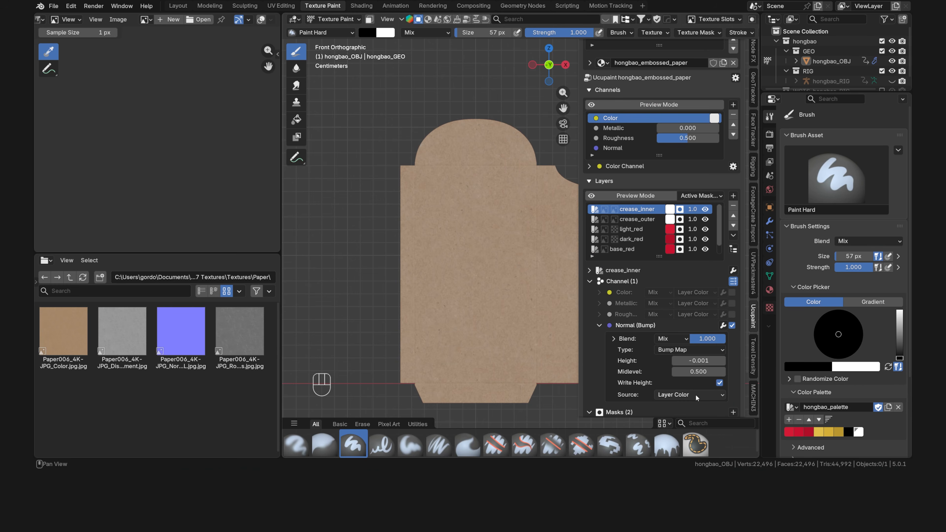
scroll(474, 334, up, 3)
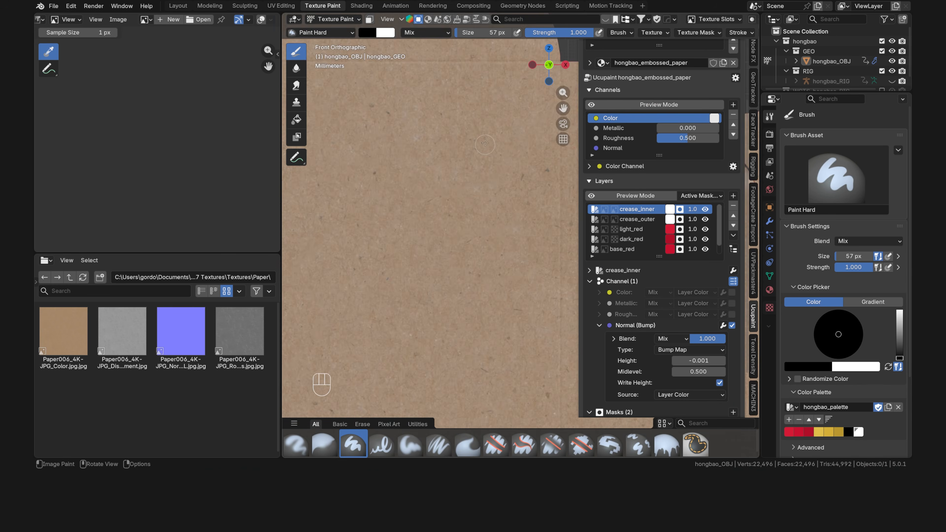
click(670, 209)
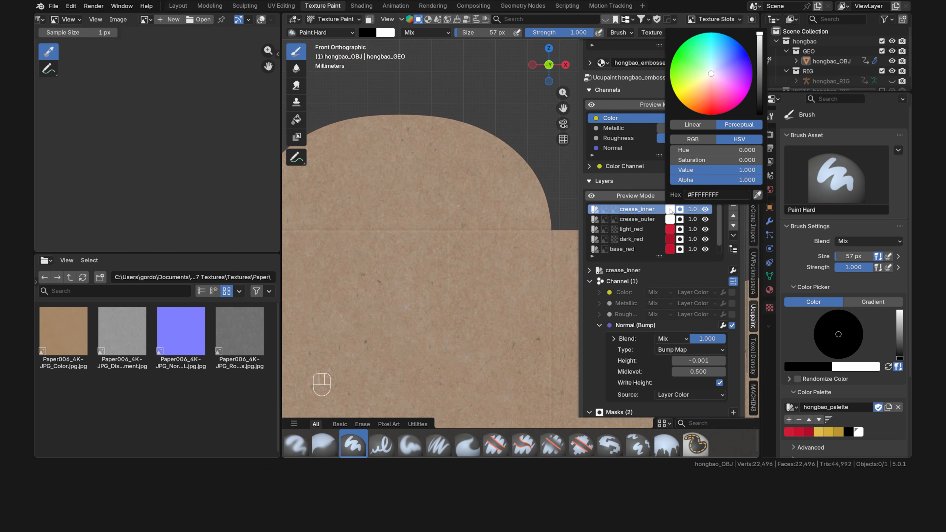
mouse_move(760, 36)
mouse_down()
mouse_move(760, 113)
mouse_move(759, 35)
mouse_up()
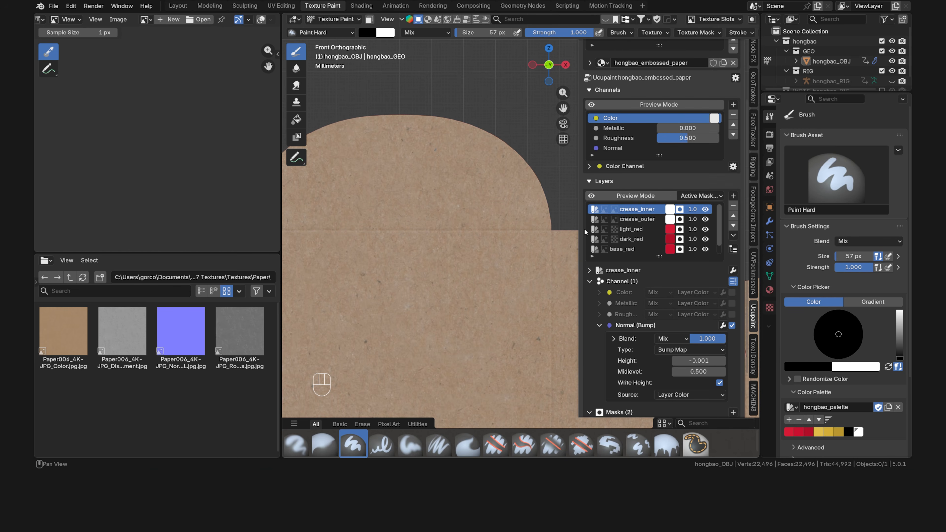
scroll(685, 384, down, 3)
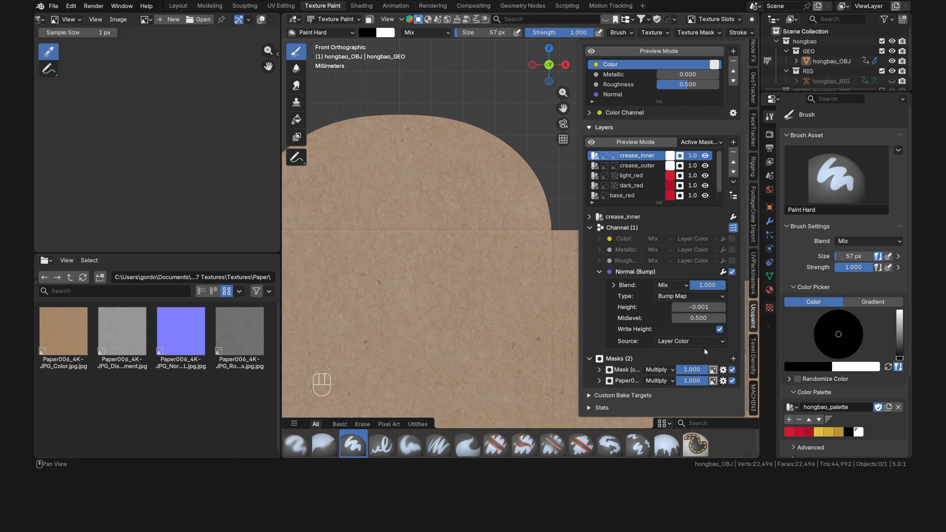
Set the crease_inner layer's bump source to Custom Color, testing its brightness and that of the layer colour and leaving both white.
click(709, 341)
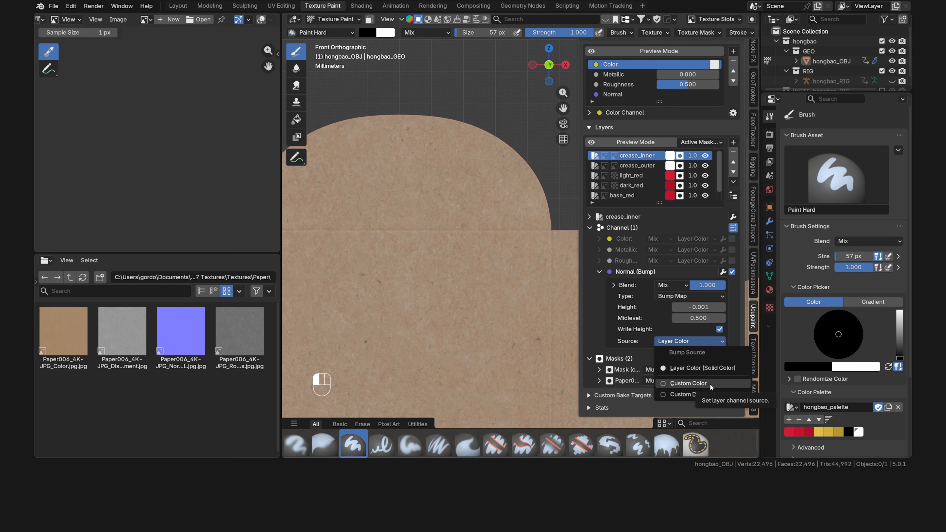
click(710, 384)
click(712, 342)
drag(787, 189, 787, 167)
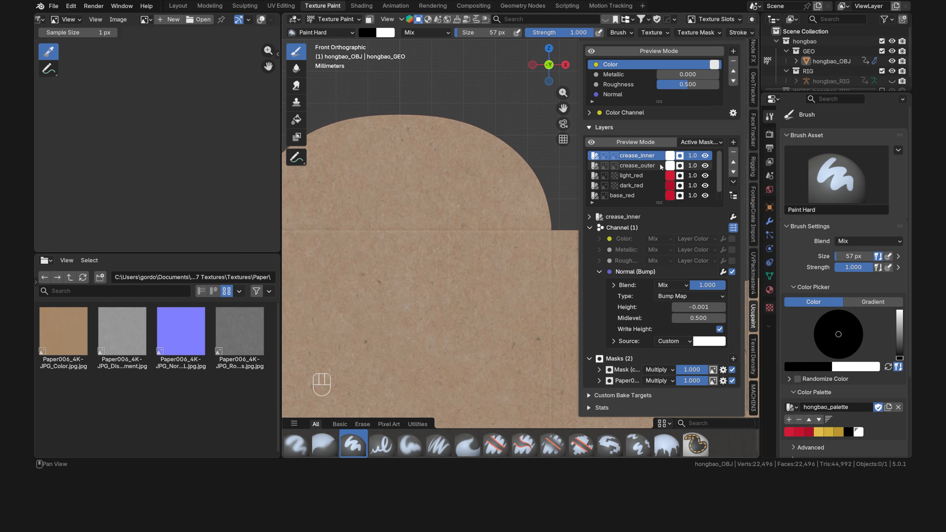
click(670, 155)
mouse_move(759, 169)
mouse_down()
mouse_move(759, 244)
mouse_move(759, 167)
mouse_up()
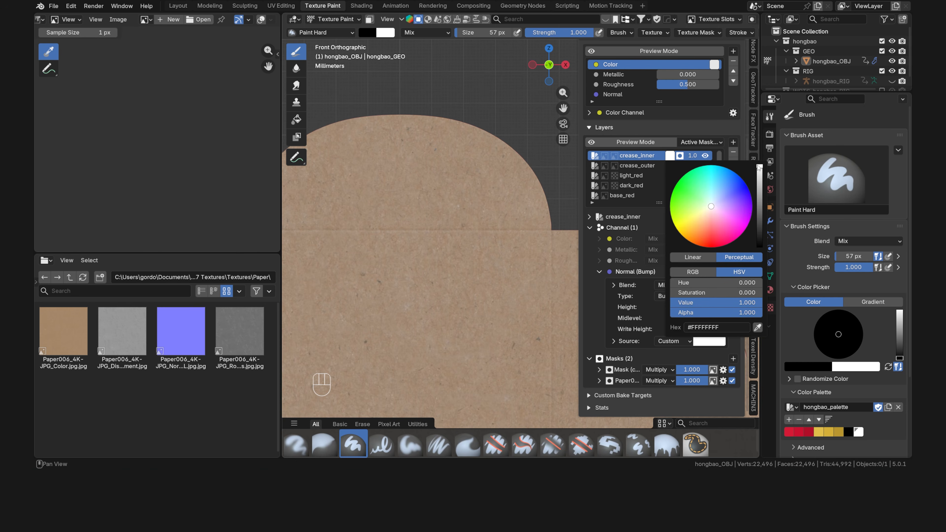
Set the crease_outer layer's bump source to Custom Color and test the brightness of the custom and layer colours.
click(637, 166)
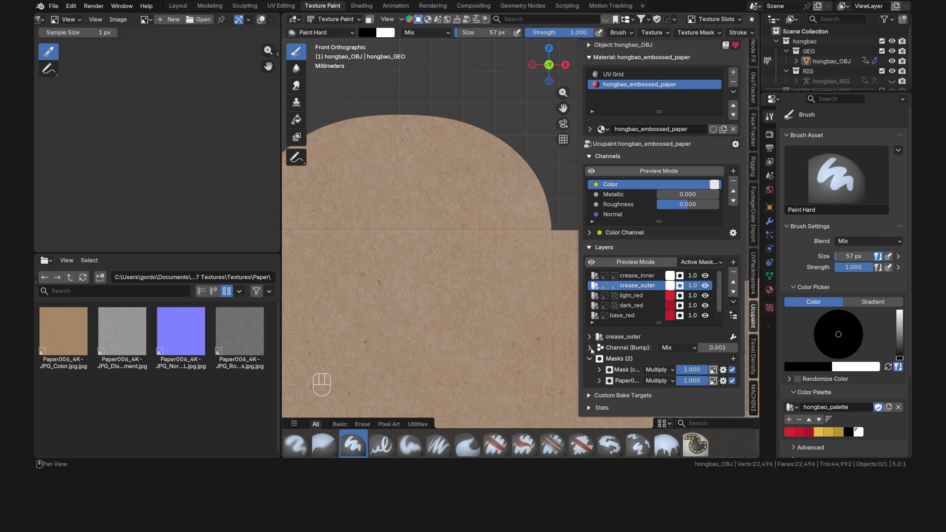
click(690, 341)
click(710, 387)
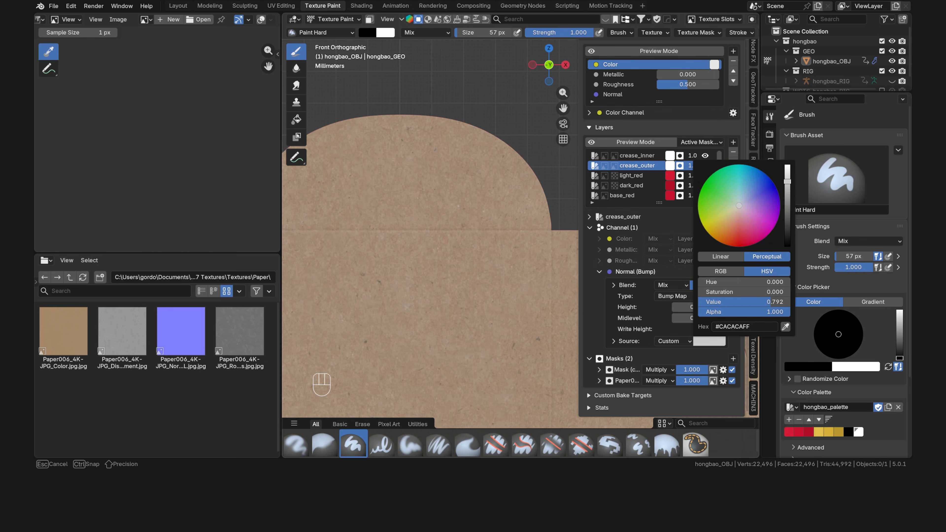
mouse_move(760, 179)
mouse_down()
mouse_move(760, 258)
mouse_move(760, 173)
mouse_up()
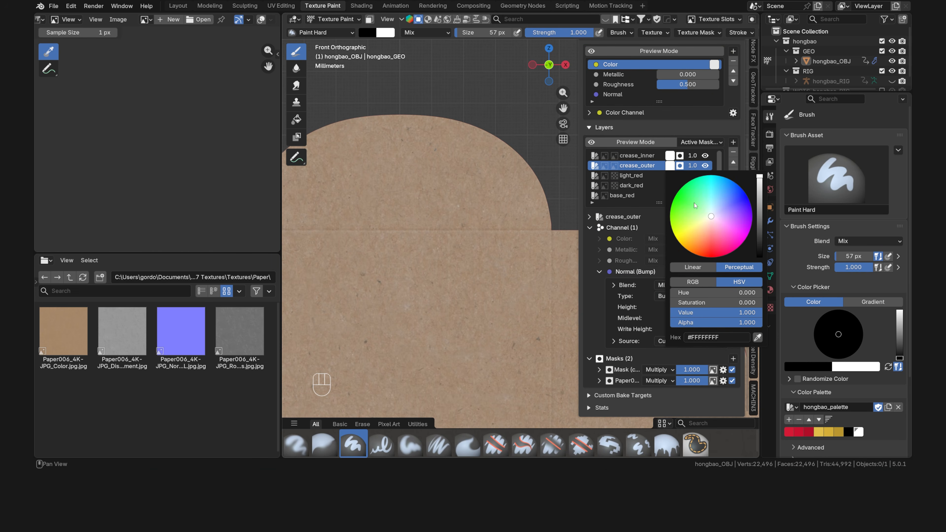
Make the crease_inner layer's mask active for painting and frame the half-round thumb cutout on the brown side.
click(626, 156)
scroll(583, 158, up, 2)
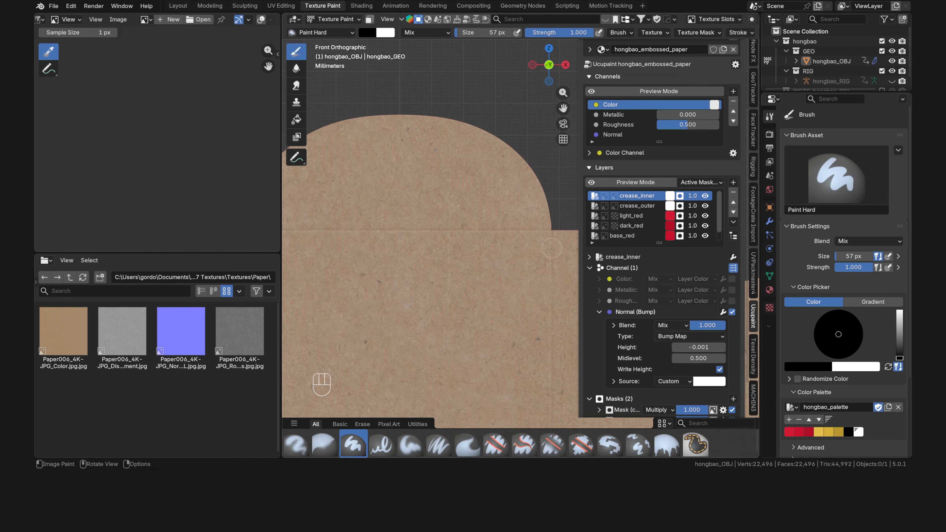
shift+middle_drag(544, 268, 471, 263)
scroll(453, 240, up, 6)
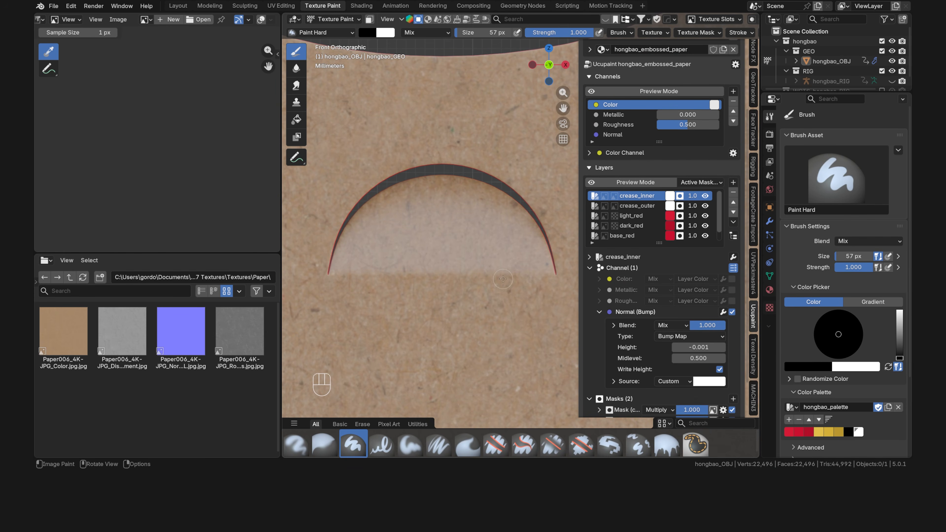
click(605, 195)
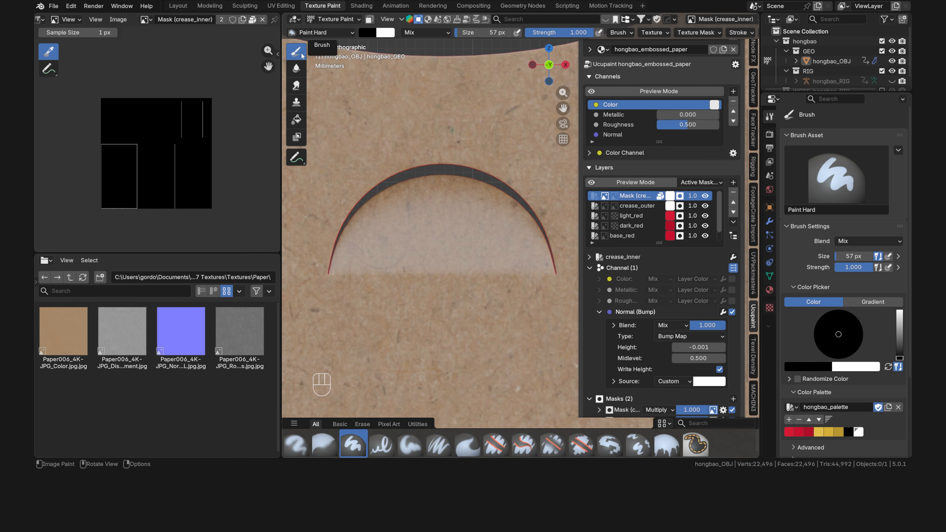
Paint a straight white crease along the thumb cutout's base using the Line stroke method and a 14 px brush.
scroll(414, 32, down, 5)
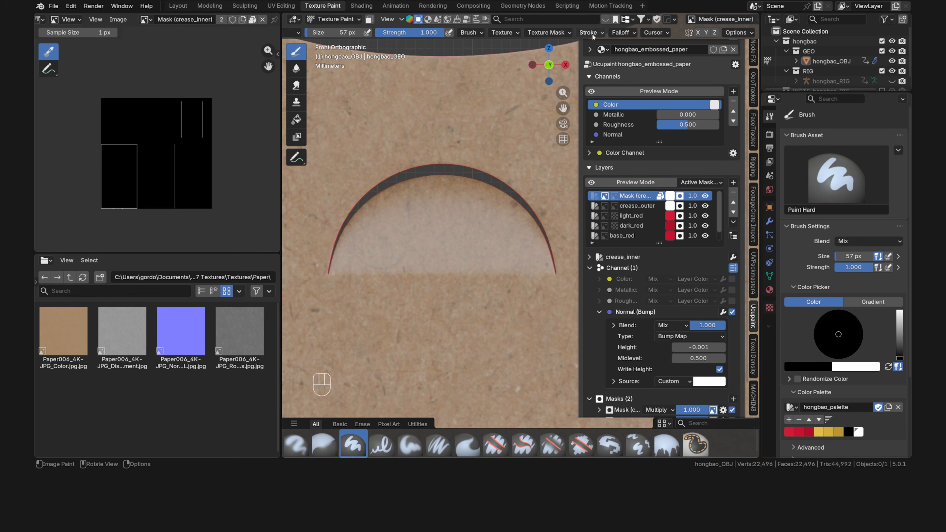
click(592, 34)
click(607, 51)
click(611, 119)
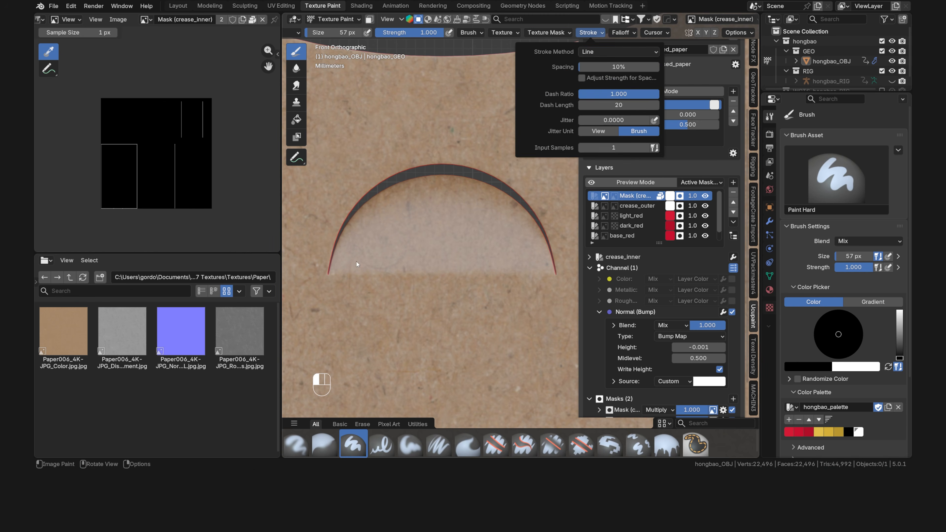
key(f)
click(322, 272)
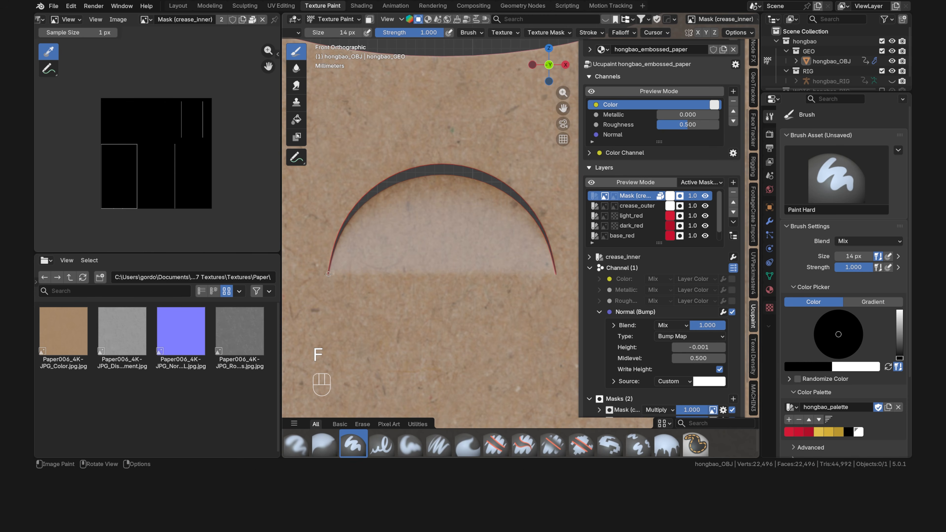
key(ctrl)
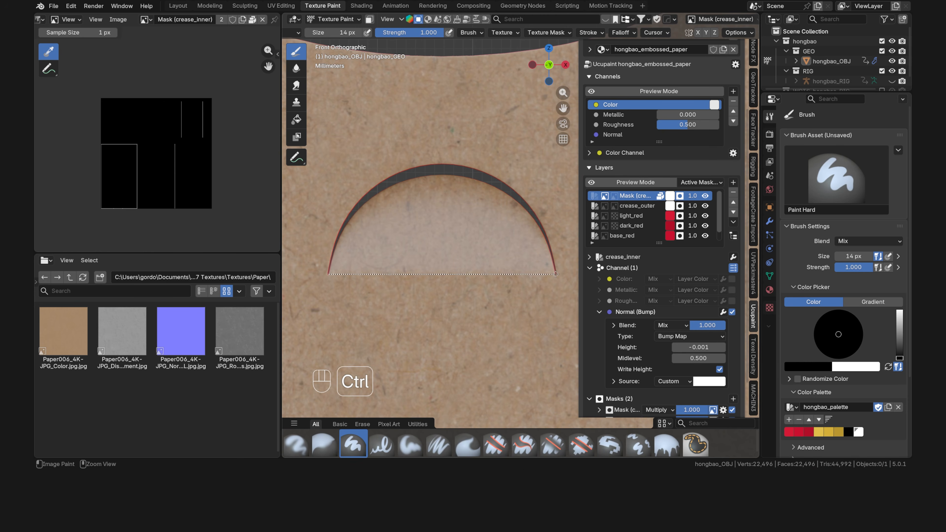
ctrl+drag(556, 274, 555, 274)
Switch the image editor to Paint mode and cover the mask's stray marks with a straight black 50 px stroke.
scroll(354, 277, up, 3)
shift+middle_drag(336, 287, 484, 298)
scroll(471, 306, up, 9)
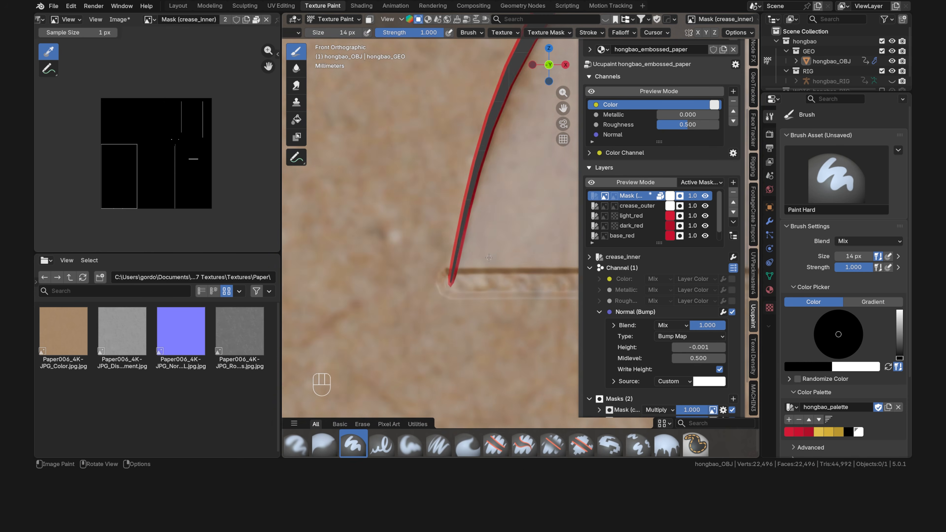
scroll(177, 138, up, 11)
shift+middle_drag(177, 139, 206, 158)
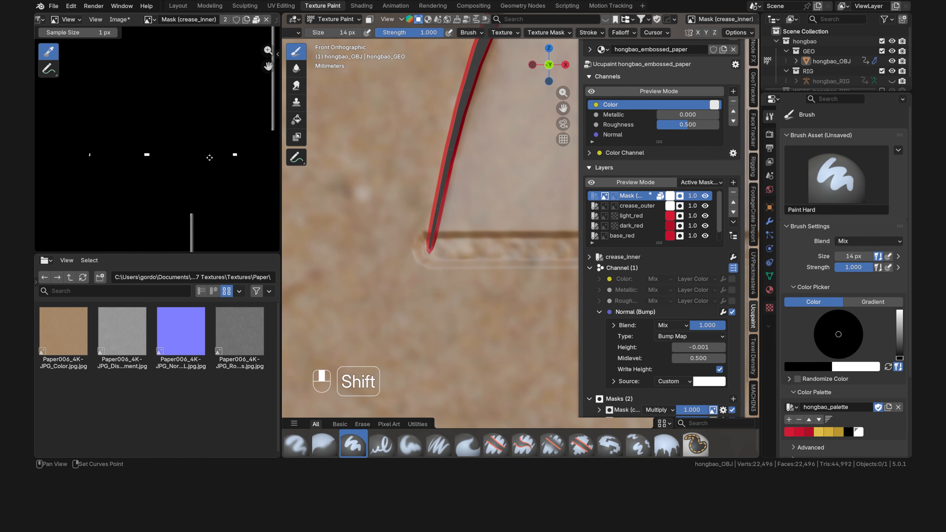
click(67, 20)
click(71, 55)
key(f)
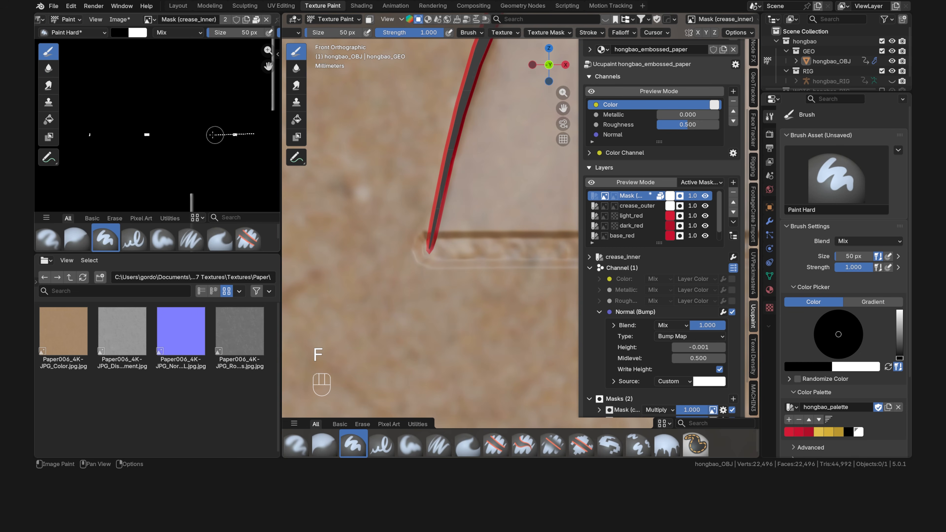
click(84, 136)
middle_drag(268, 138, 173, 138)
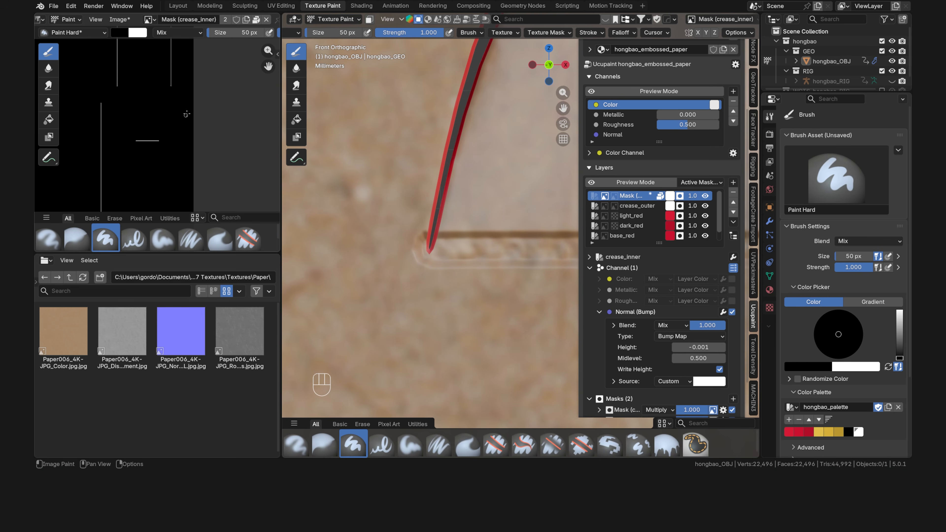
Show the UV layout over the mask and trim the crease's rounded end in black with a 2 px brush and the Space stroke method.
scroll(133, 19, down, 5)
click(240, 20)
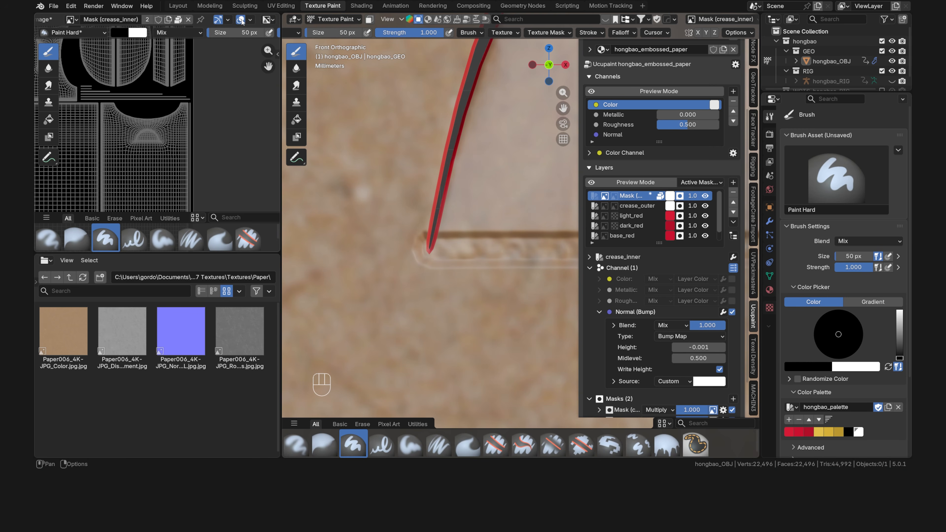
scroll(181, 119, down, 5)
middle_drag(182, 119, 176, 137)
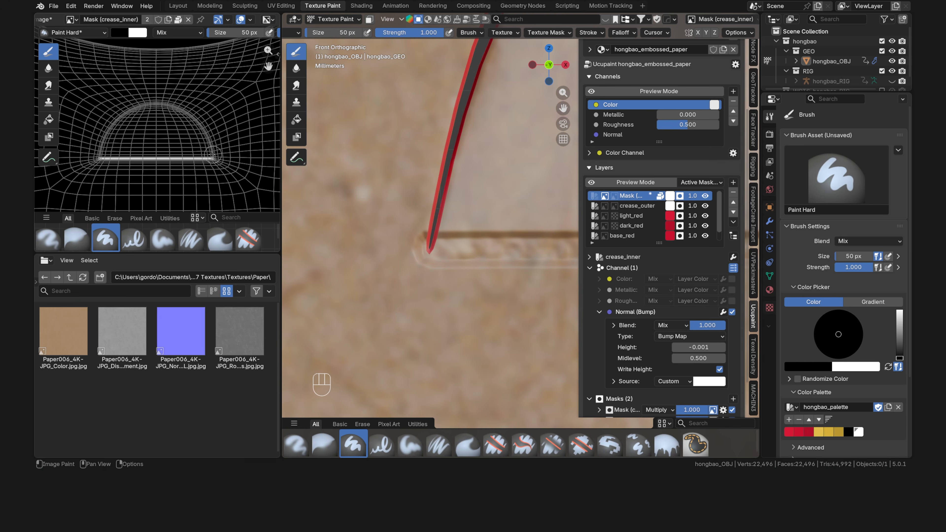
scroll(210, 155, up, 6)
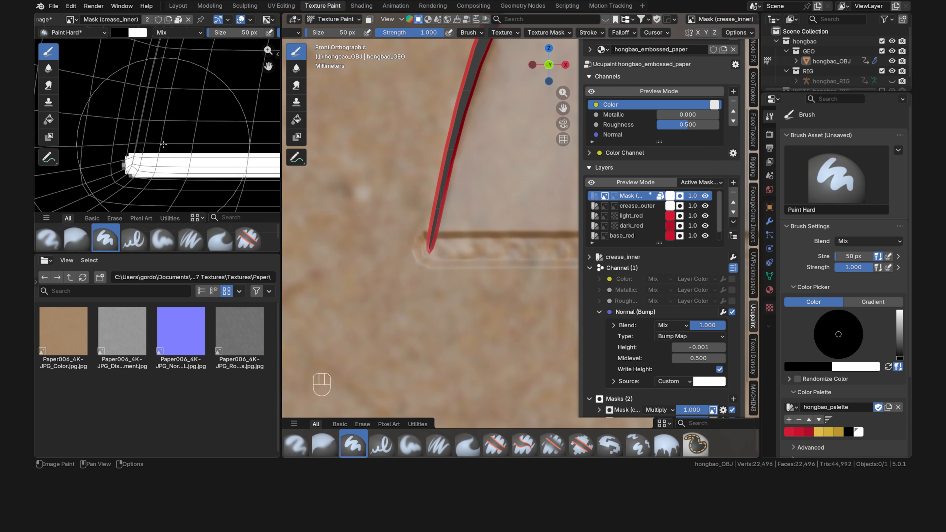
key(f)
key(f)
click(113, 141)
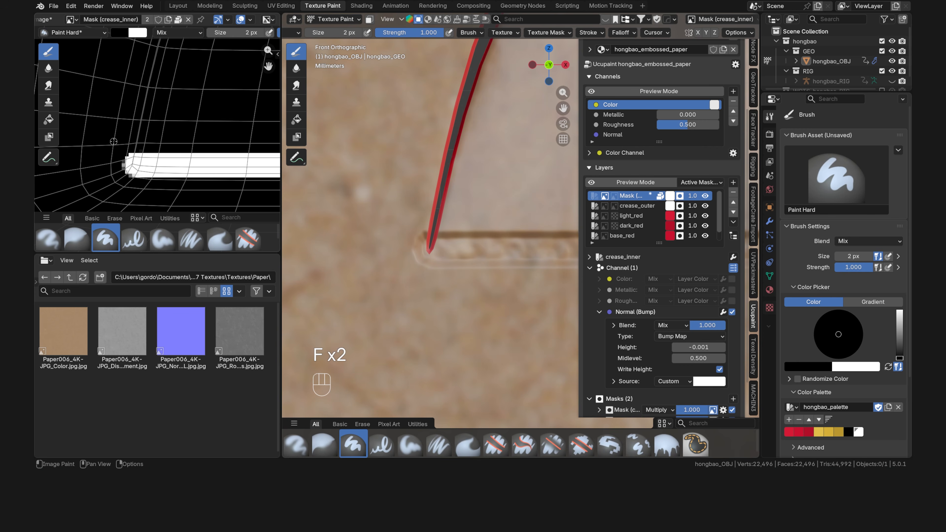
click(593, 34)
click(598, 51)
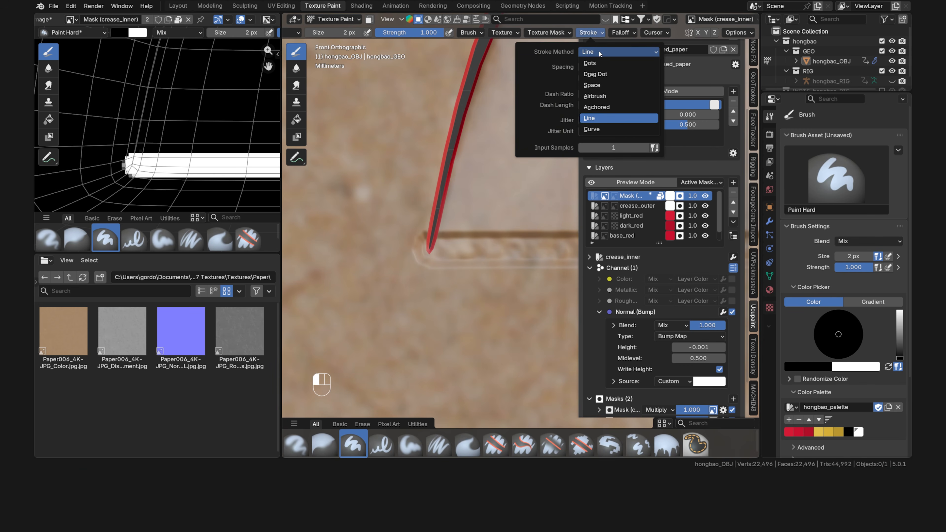
click(604, 84)
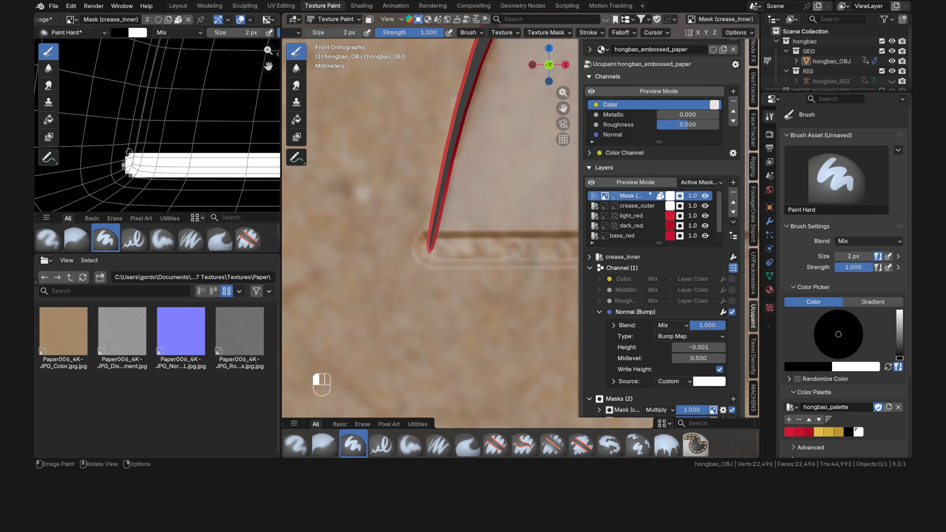
drag(132, 147, 125, 176)
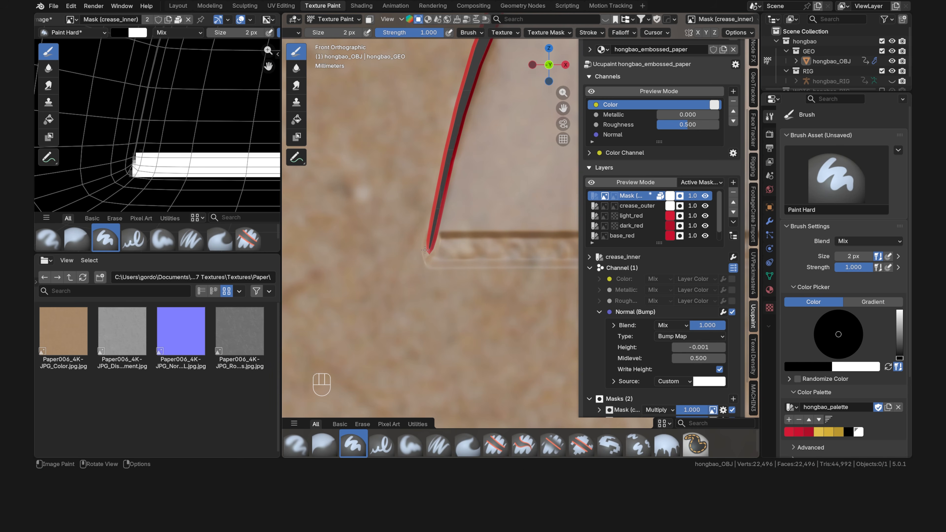
Paint a white 2 px crease up the curved side of the cutout from the trimmed end, following the UV edges.
scroll(428, 257, down, 5)
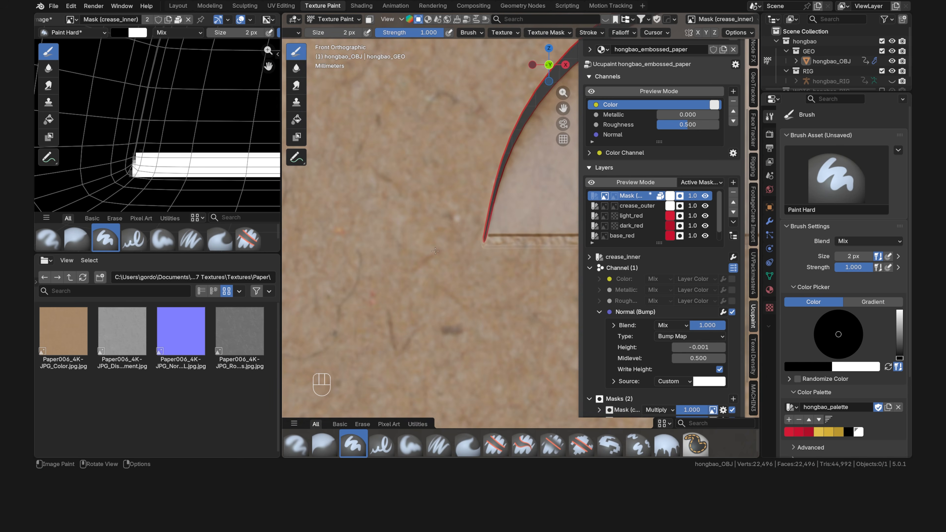
shift+middle_drag(496, 189, 433, 248)
scroll(164, 125, down, 3)
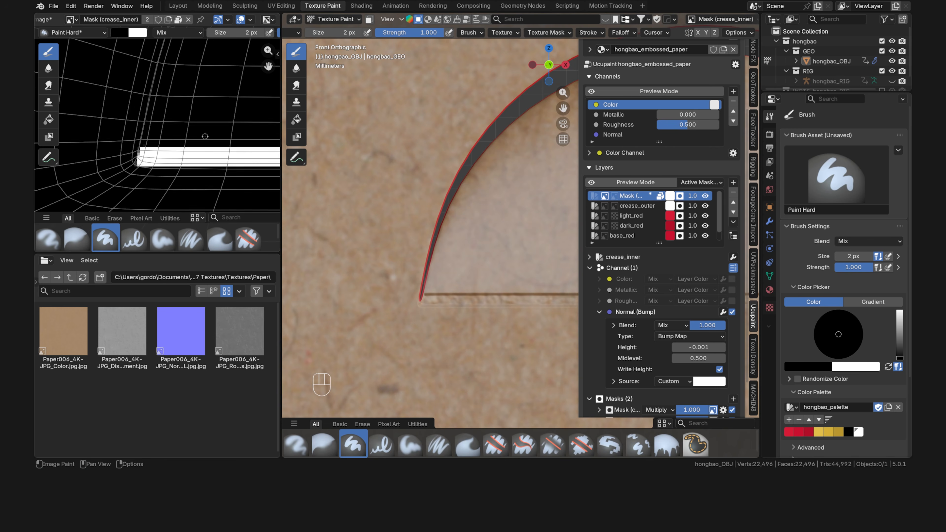
shift+middle_drag(185, 107, 152, 158)
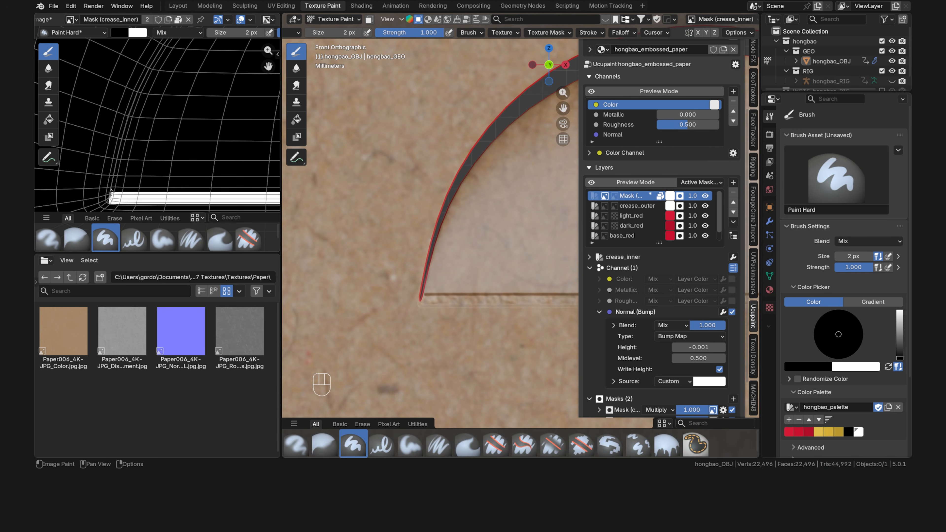
key(ctrl)
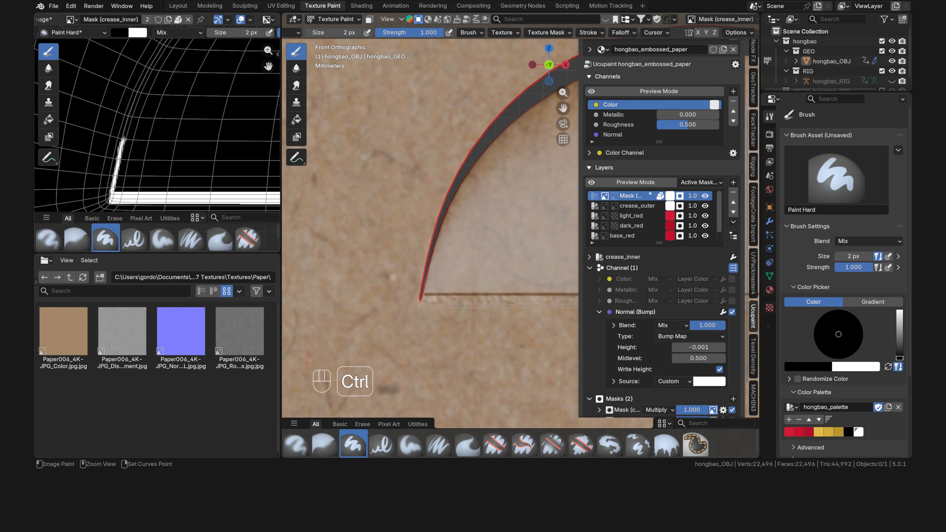
ctrl+drag(139, 100, 141, 98)
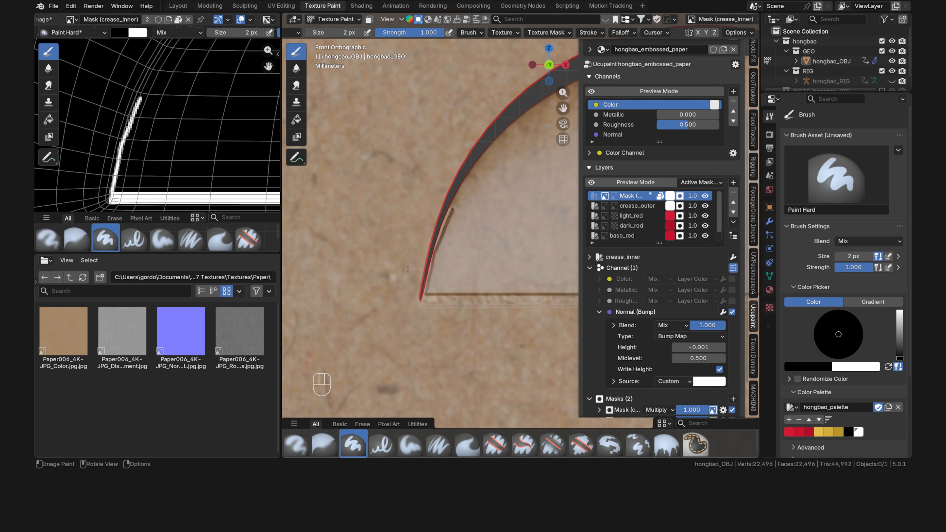
Enlarge the brush to 5 px and thicken the white curved crease, adding a short stroke across its upper end.
key(f)
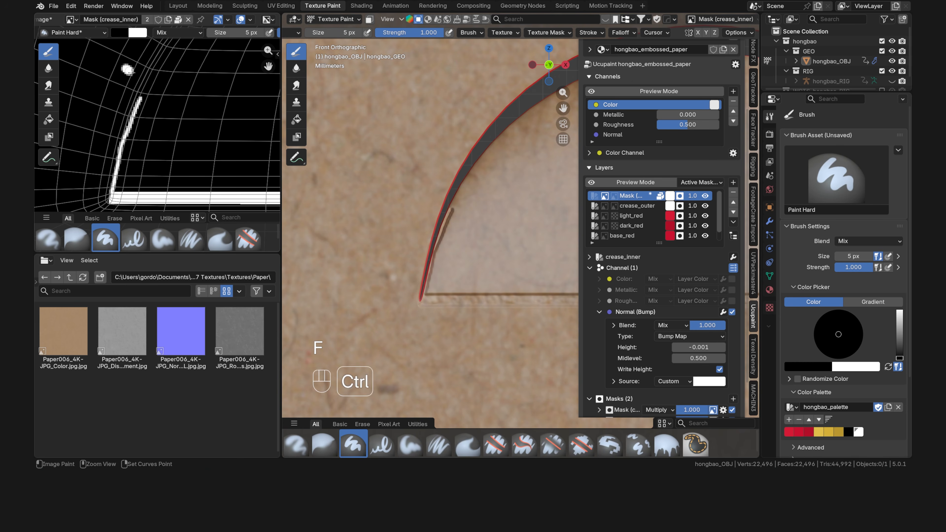
mouse_move(125, 69)
ctrl+mouse_down()
mouse_move(154, 88)
mouse_move(110, 190)
ctrl+mouse_up()
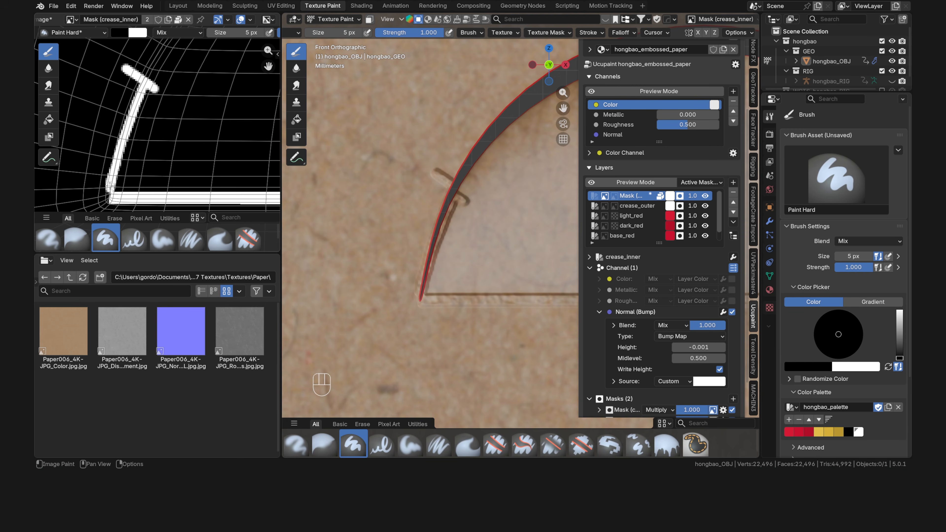
scroll(447, 243, down, 5)
shift+middle_drag(443, 240, 449, 246)
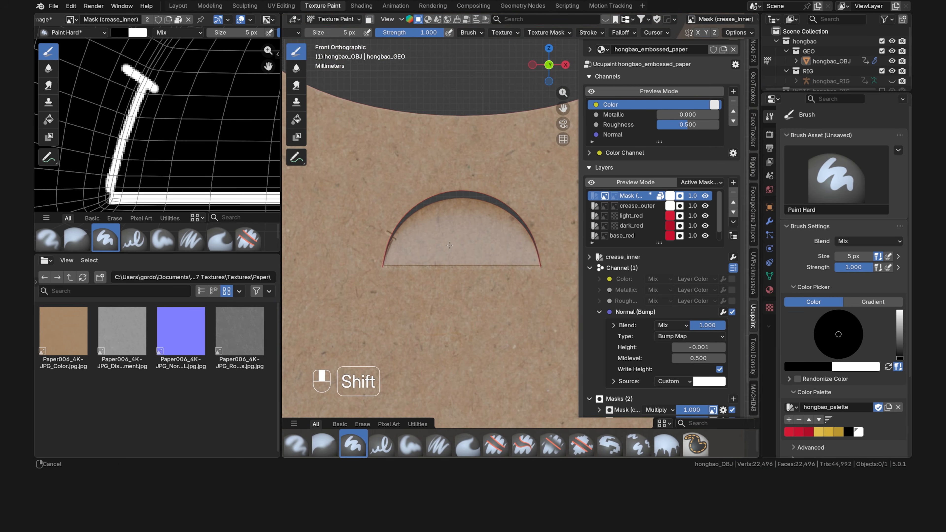
Undo all the paint strokes made around the thumb cutout in the crease_inner mask.
key(ctrl+z)
key(ctrl+z)
key(ctrl+z)
key(ctrl+z)
key(ctrl+z)
key(ctrl+z)
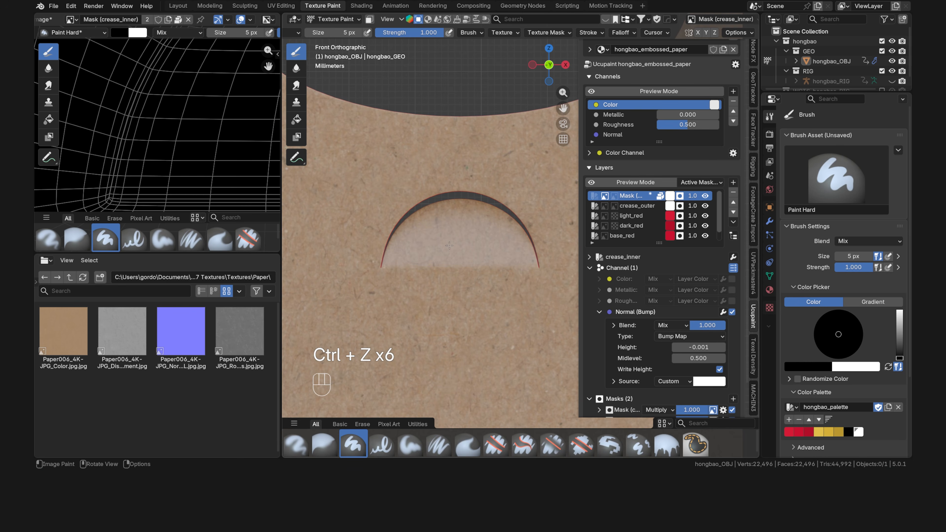
Switch to the UV Editing workspace, select all of the envelope's UVs and pin them.
click(281, 5)
key(a)
key(a)
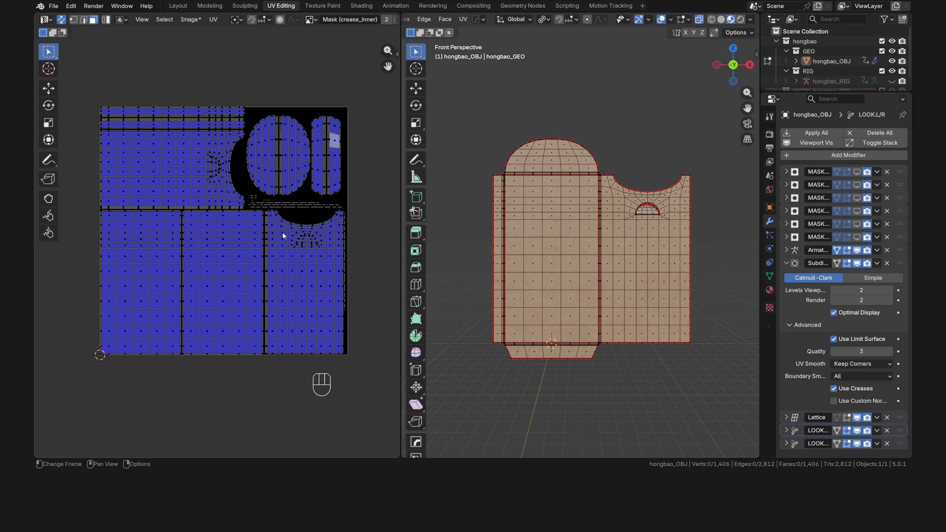
key(a)
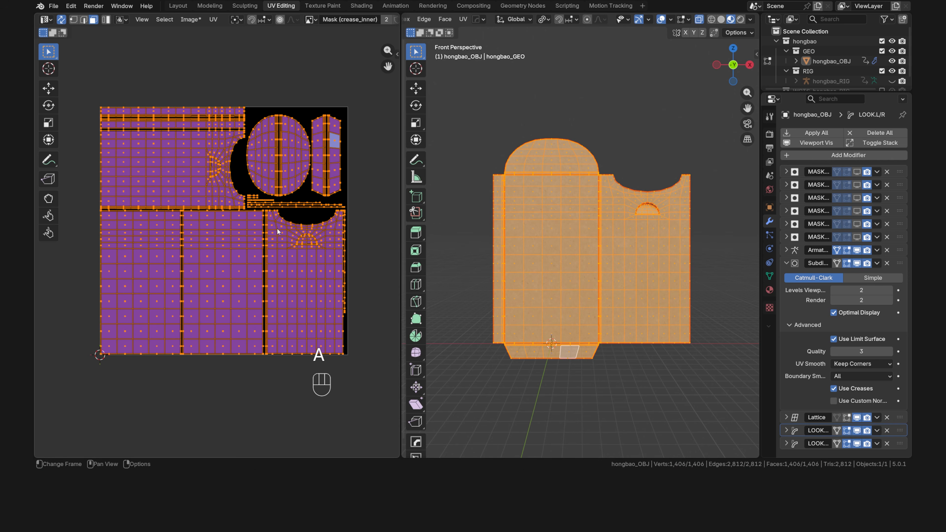
key(p)
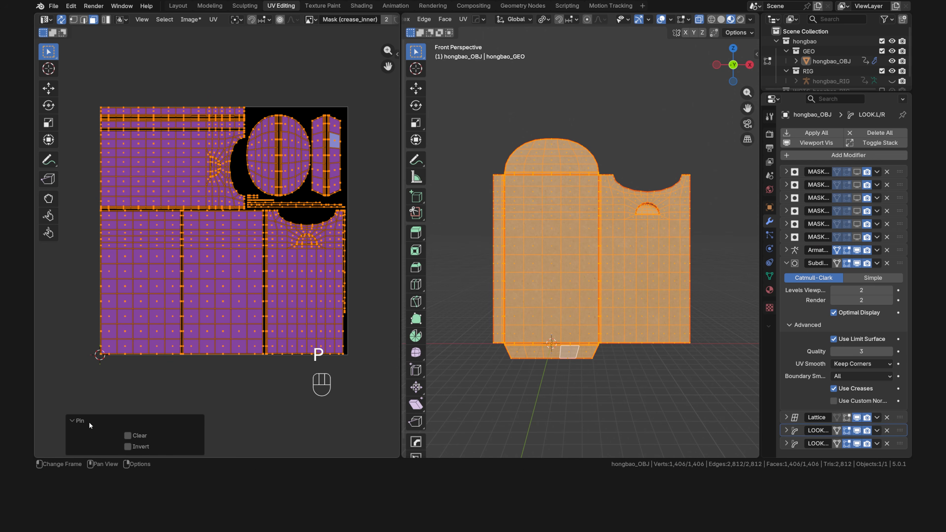
In edge select mode, select the straight edge path along the cutout's base in the lower UV island.
scroll(306, 253, up, 10)
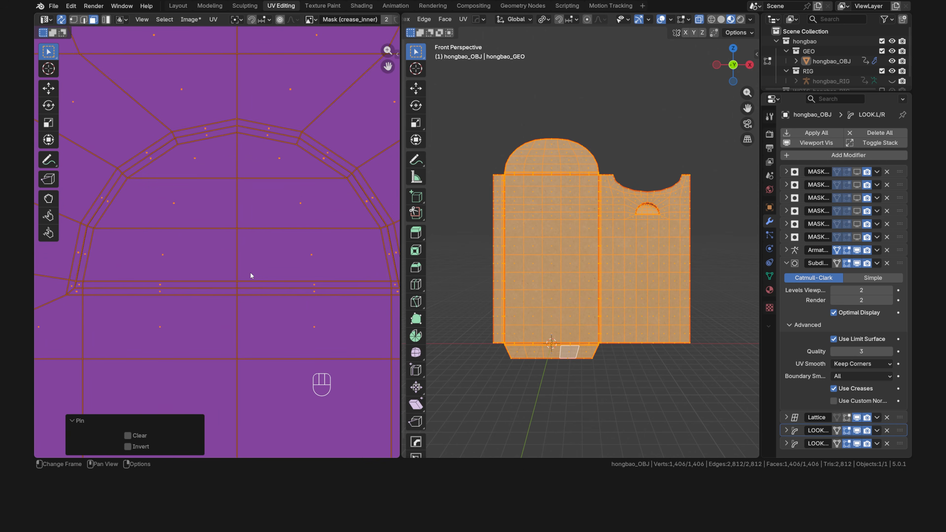
scroll(251, 273, down, 2)
key(2)
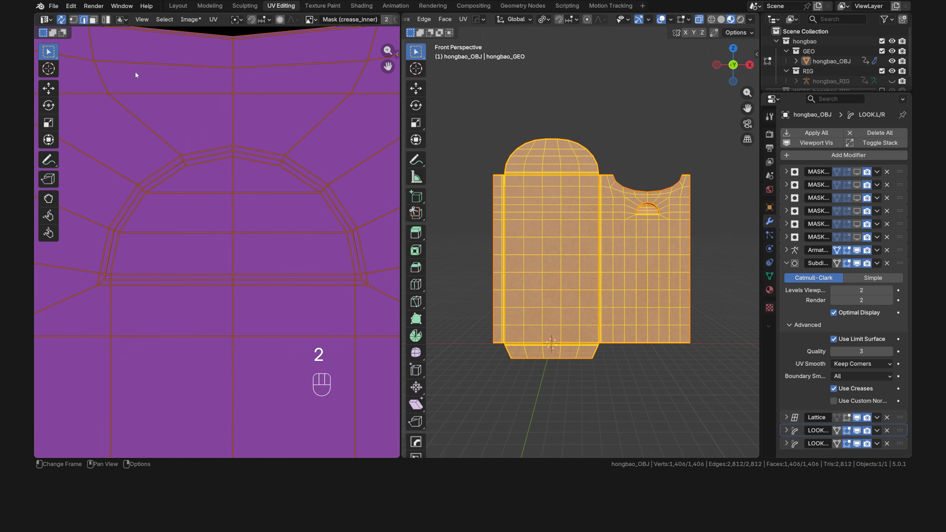
click(357, 279)
ctrl+click(108, 279)
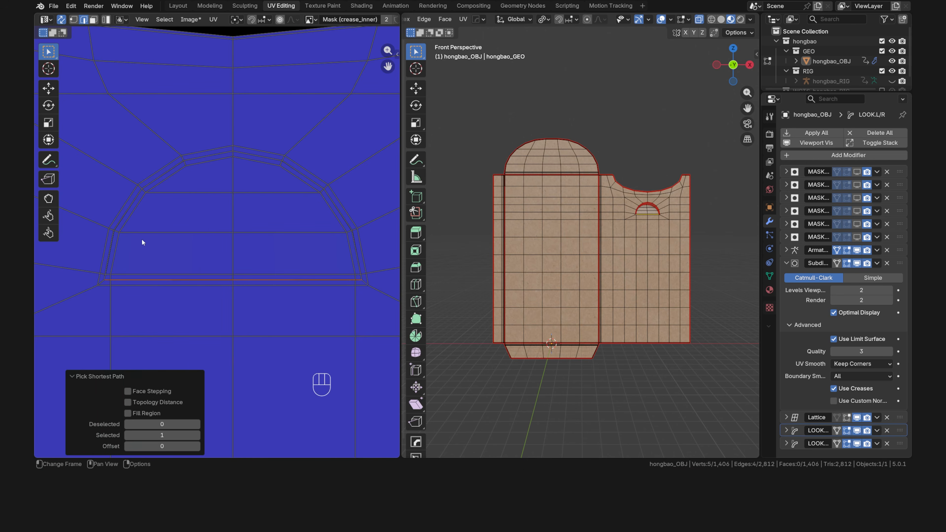
Add the matching straight edge path at the base of the sideways cutout in the upper UV island to the selection.
scroll(141, 242, down, 6)
shift+middle_drag(110, 152, 238, 238)
scroll(237, 238, up, 5)
shift+middle_drag(211, 126, 215, 216)
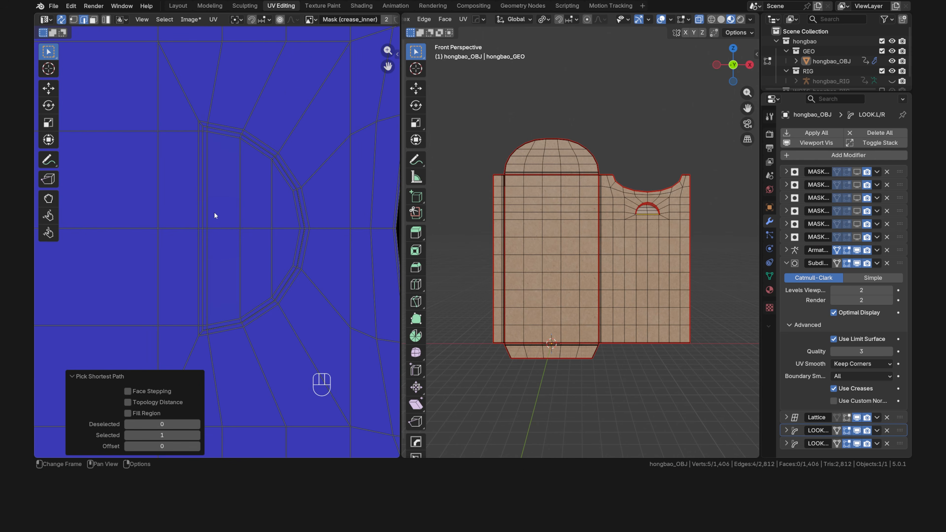
shift+click(202, 129)
ctrl+click(203, 331)
Mark the selected base edges of the thumb cutout as seams on both sides of the paper.
scroll(651, 220, up, 5)
shift+middle_drag(728, 195, 572, 258)
scroll(599, 244, up, 5)
scroll(572, 258, up, 2)
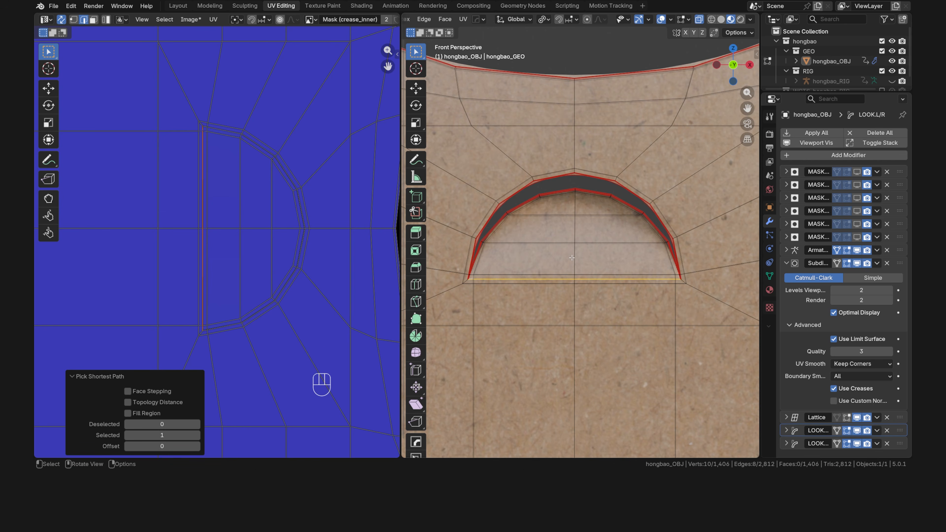
key(u)
click(558, 383)
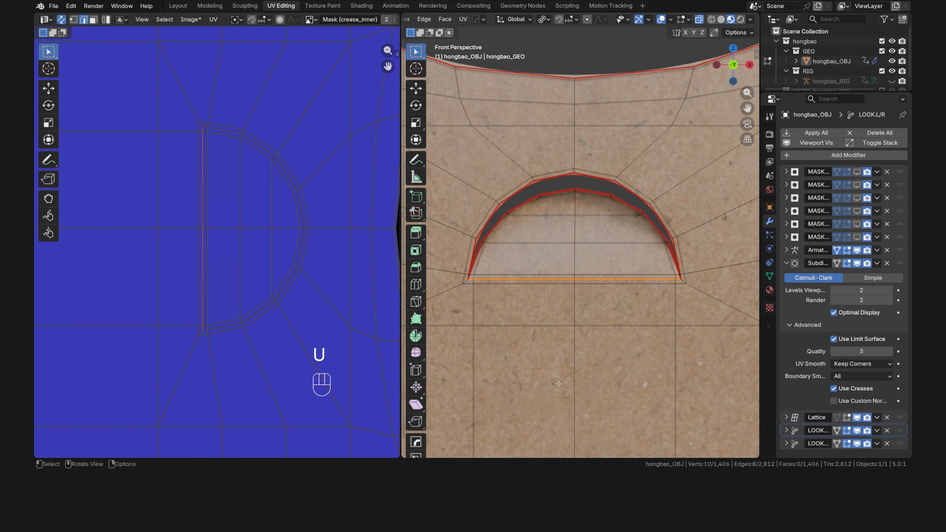
scroll(355, 296, down, 6)
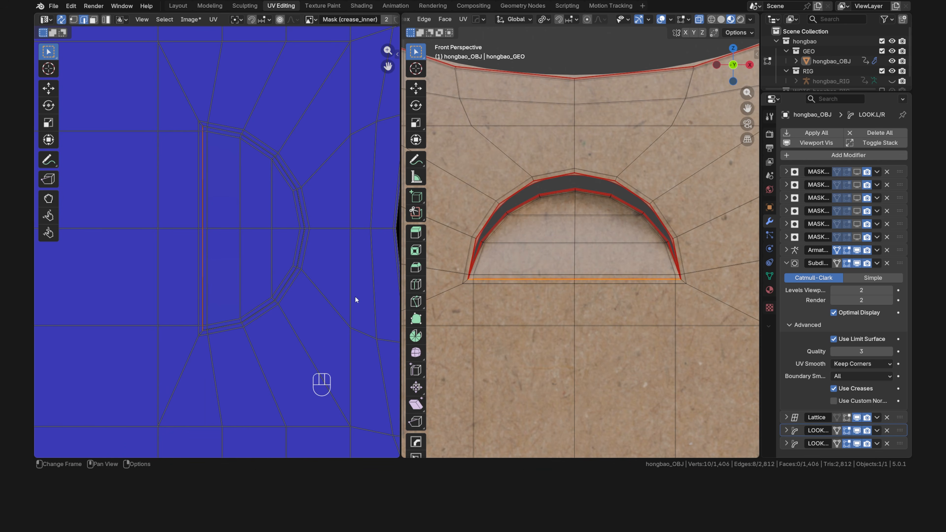
shift+middle_drag(357, 302, 289, 225)
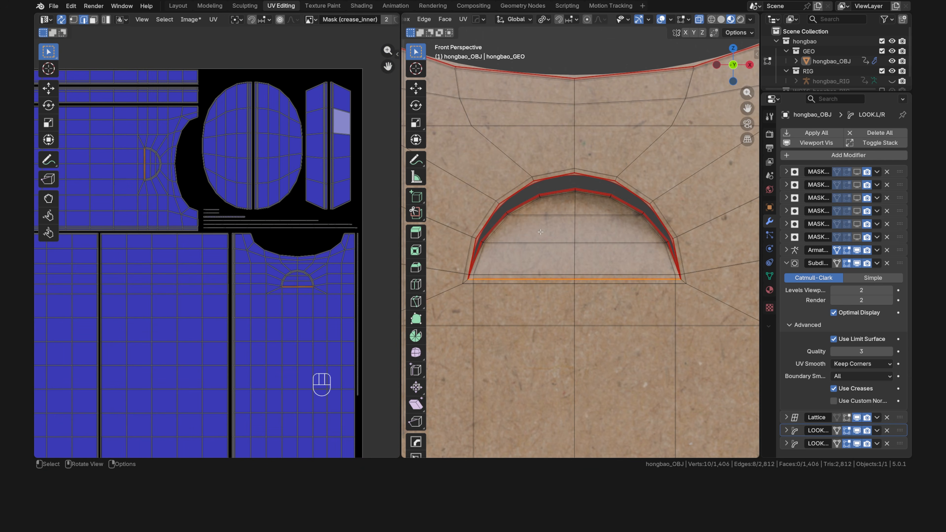
Switch to face selection and select the inner paper's thumb flap faces, linked up to the seams.
key(3)
key(alt+z)
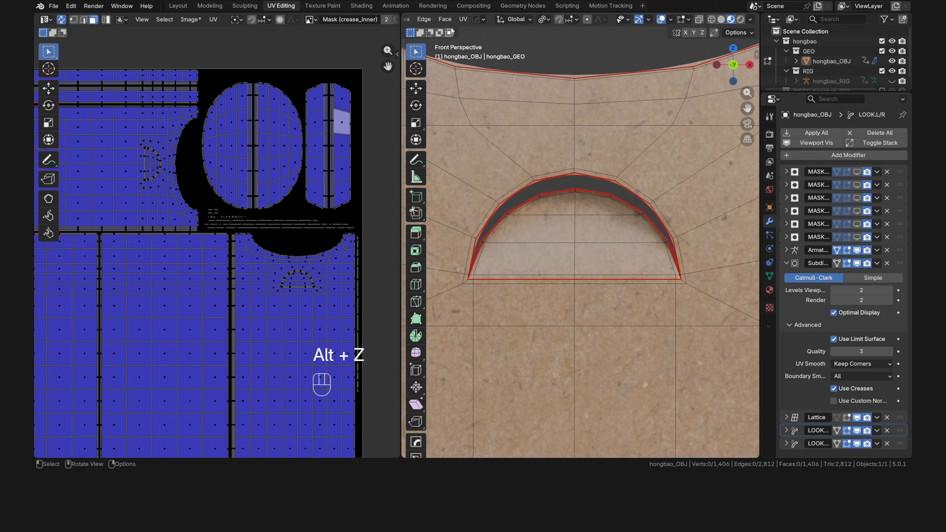
scroll(484, 19, left, 5)
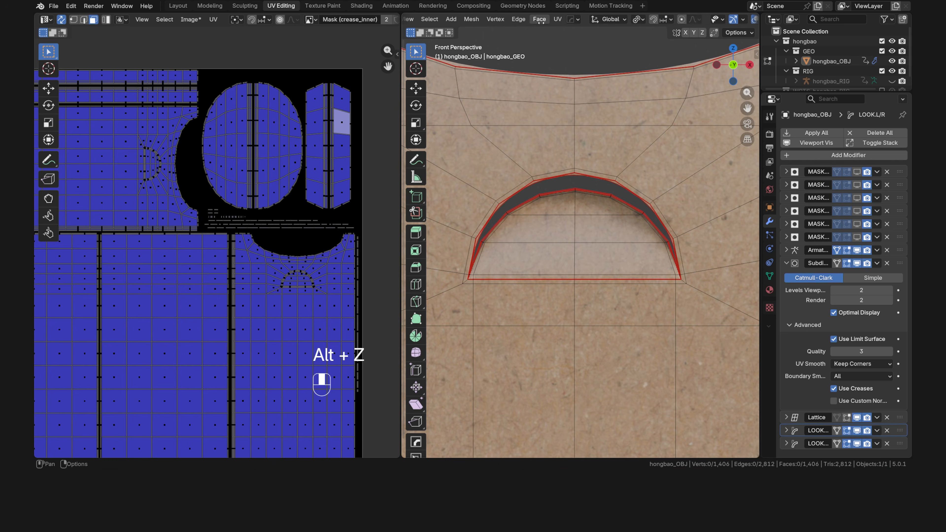
click(550, 236)
key(ctrl+l)
scroll(356, 280, up, 3)
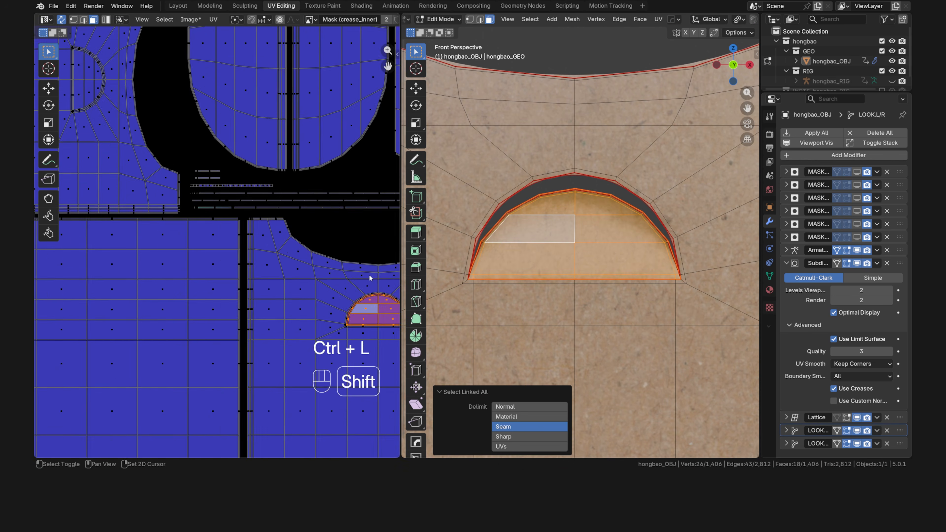
shift+middle_drag(380, 295, 261, 253)
key(g)
key(y)
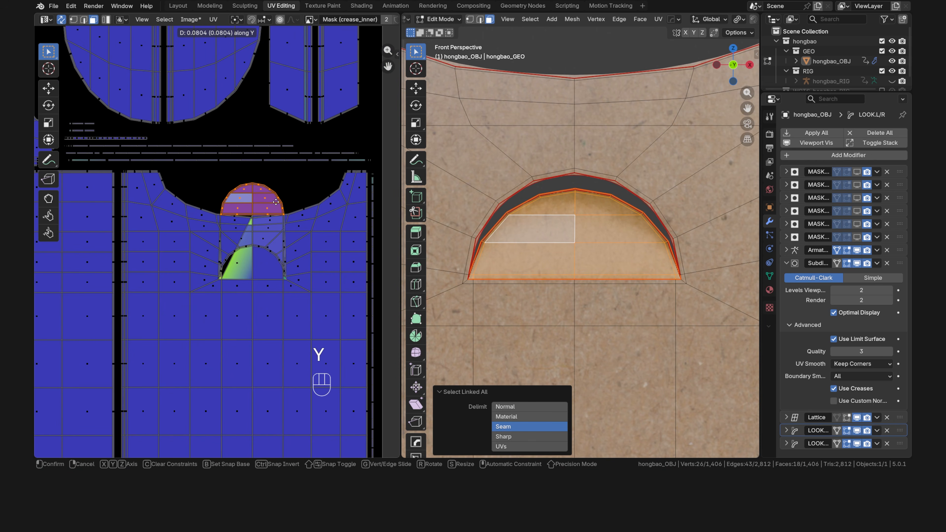
right_click(276, 202)
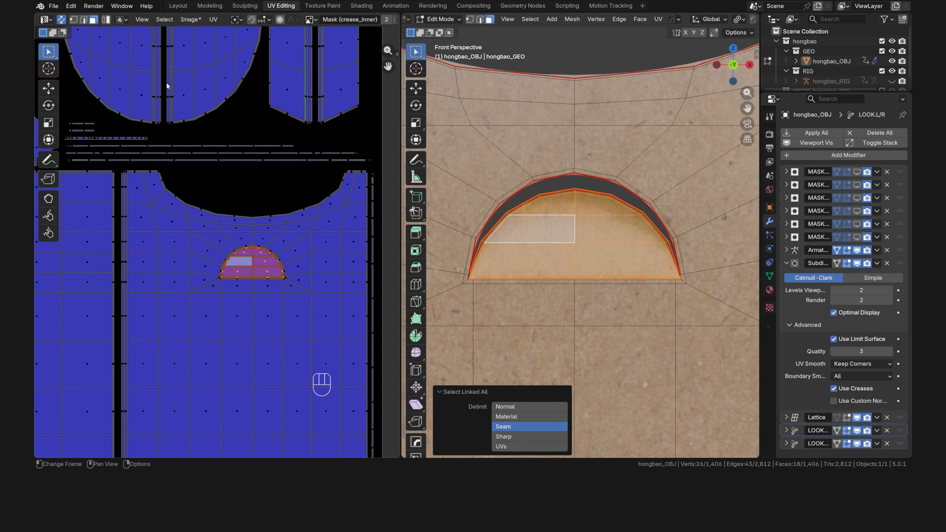
Disable sticky selection for UVs and move the inner flap's UV island about 96 mm along positive Y, out of the paper island.
click(123, 21)
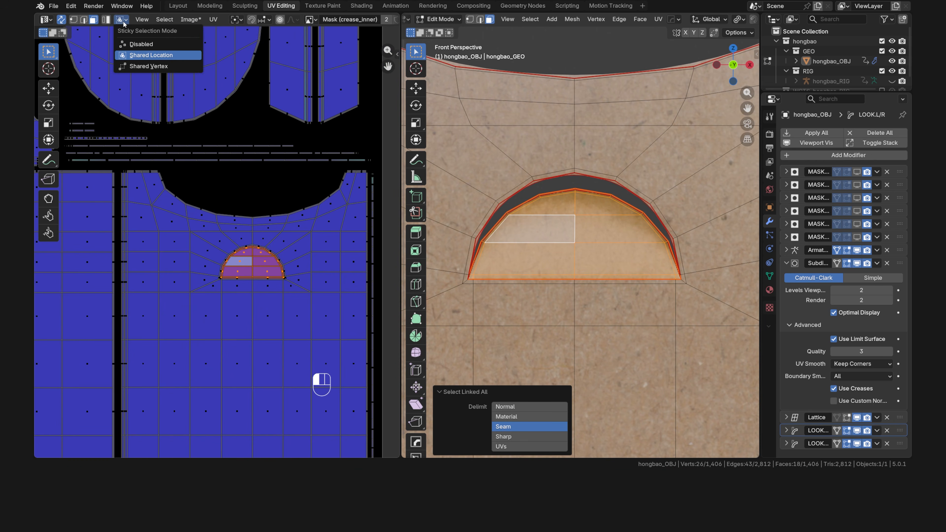
click(159, 44)
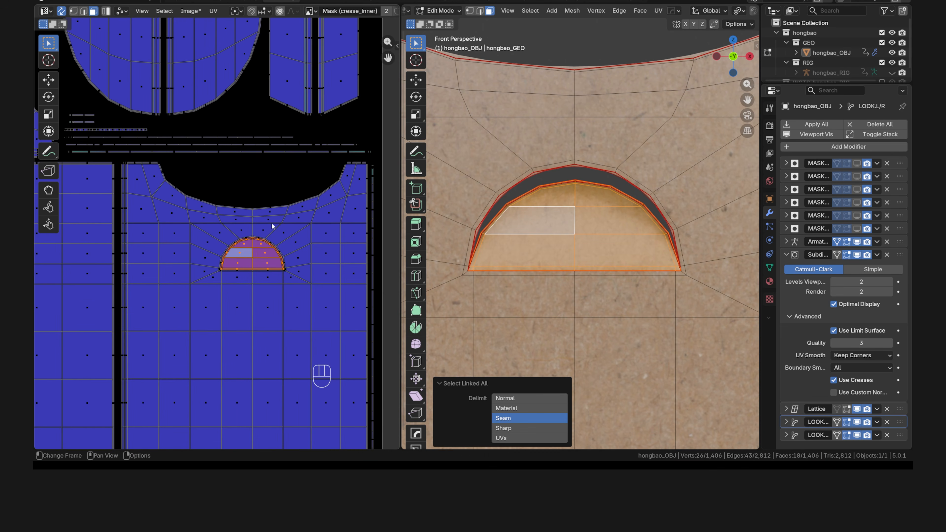
key(g)
key(y)
click(261, 156)
scroll(247, 194, down, 5)
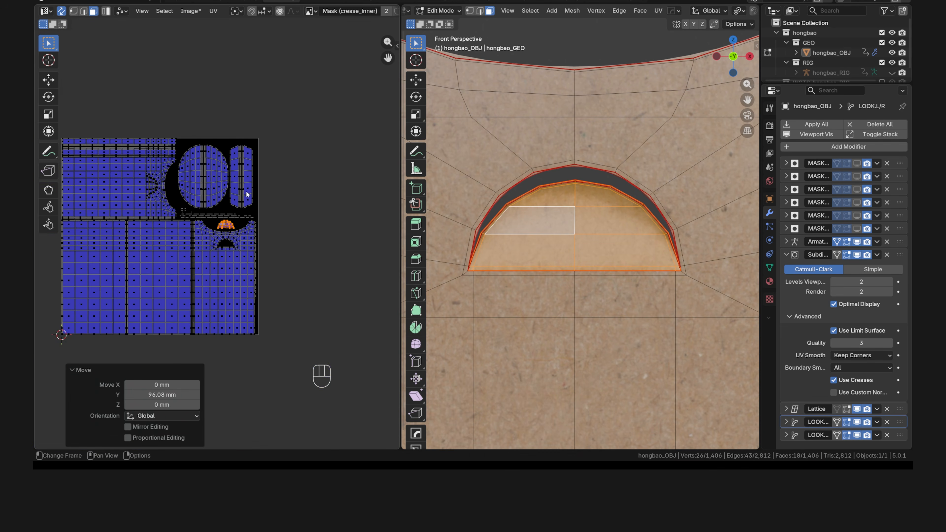
From the back view, select the outer thumb flap's seam-bounded faces and move their UV island about 97 mm along positive X.
middle_drag(150, 187, 200, 220)
scroll(199, 220, up, 8)
key(grave)
click(581, 203)
scroll(481, 218, down, 6)
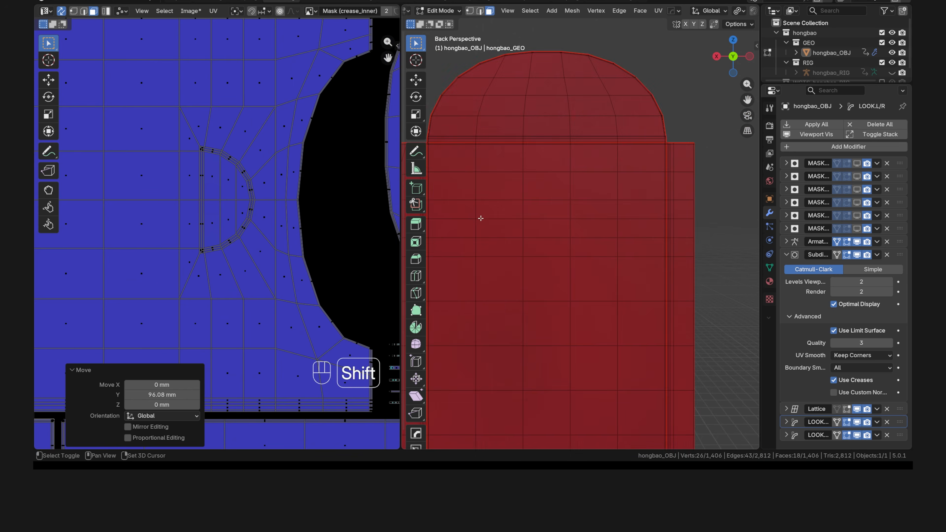
shift+scroll(481, 218, up, 5)
click(570, 224)
key(ctrl+l)
key(g)
key(x)
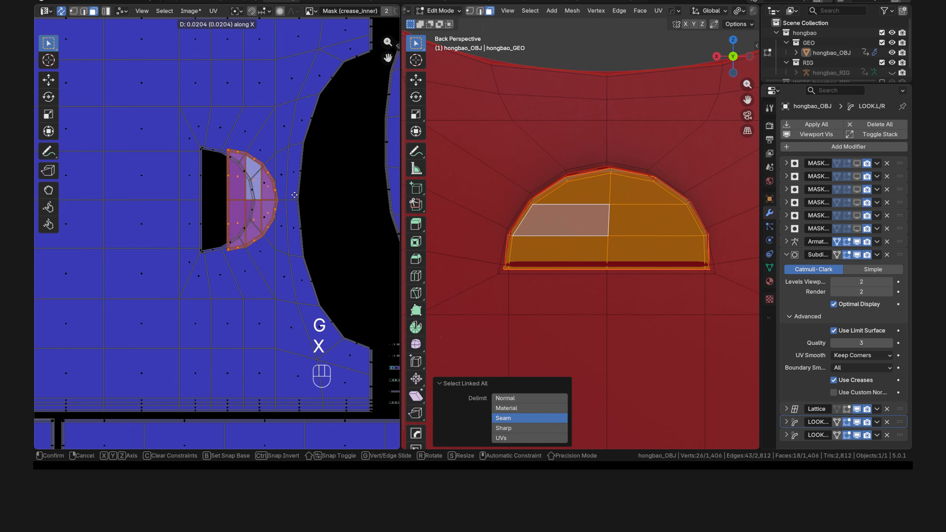
click(381, 194)
scroll(327, 232, down, 7)
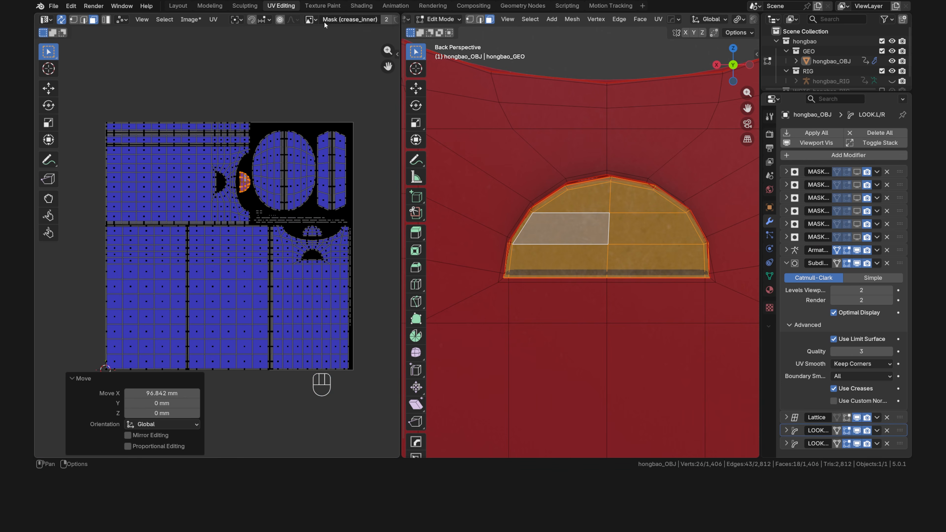
Return to the Texture Paint workspace, frame the thumb cutout from the back and save the file.
click(327, 6)
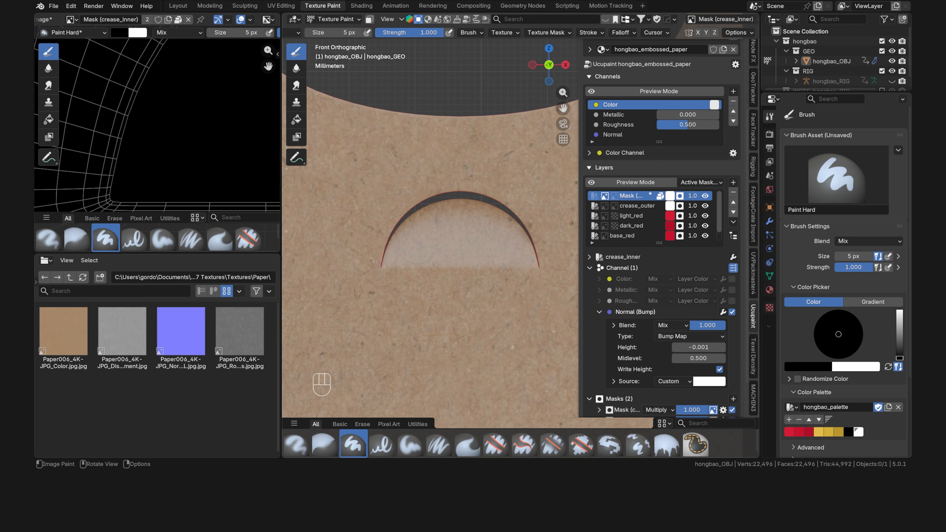
key(grave)
click(554, 233)
scroll(521, 239, down, 8)
scroll(488, 248, up, 10)
shift+middle_drag(350, 239, 460, 242)
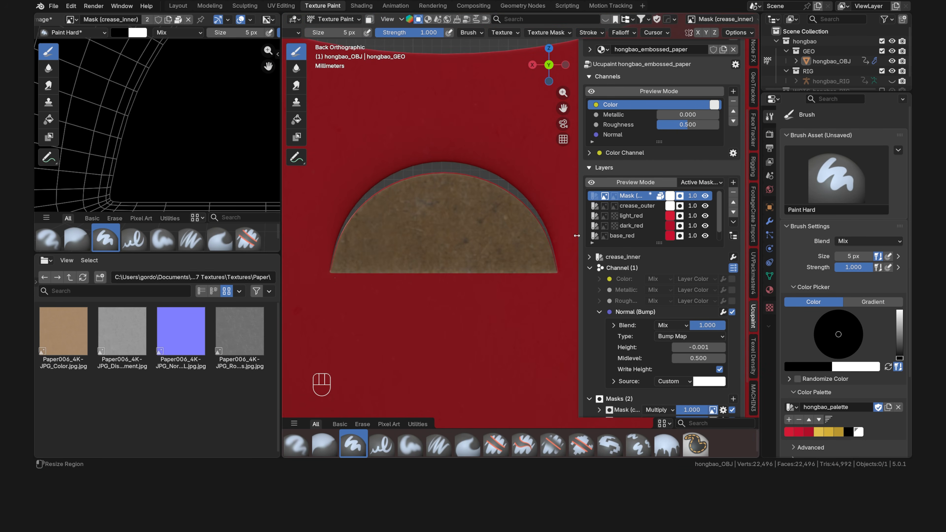
key(ctrl+s)
Make the base_red layer's image mask active for painting and choose the Fill tool.
click(605, 235)
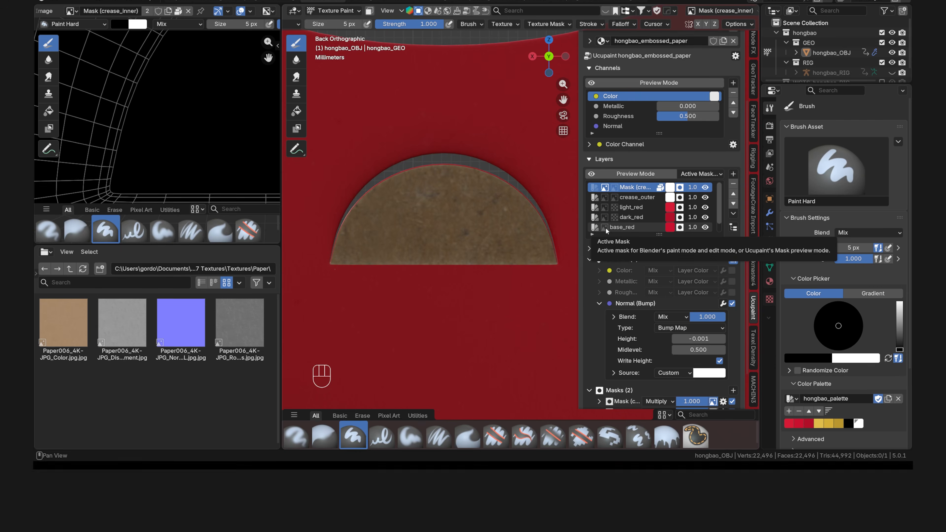
scroll(588, 43, up, 5)
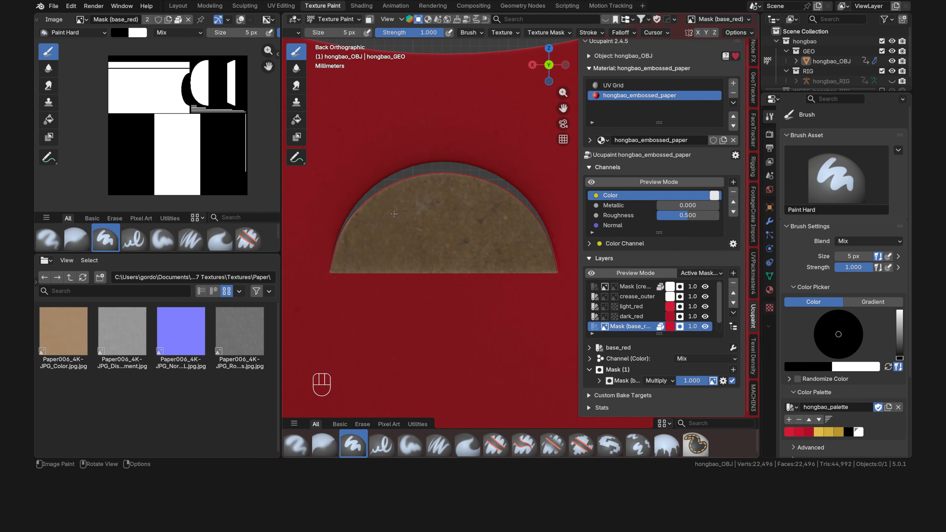
click(299, 118)
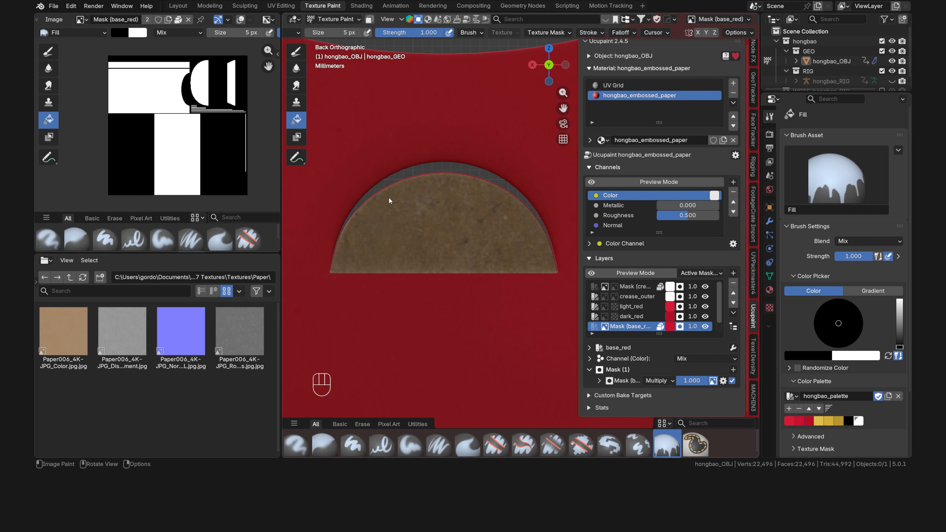
Select the outer flap's linked faces, restrict painting to them and fill the base_red mask with white there.
key(Tab)
click(466, 218)
key(ctrl+l)
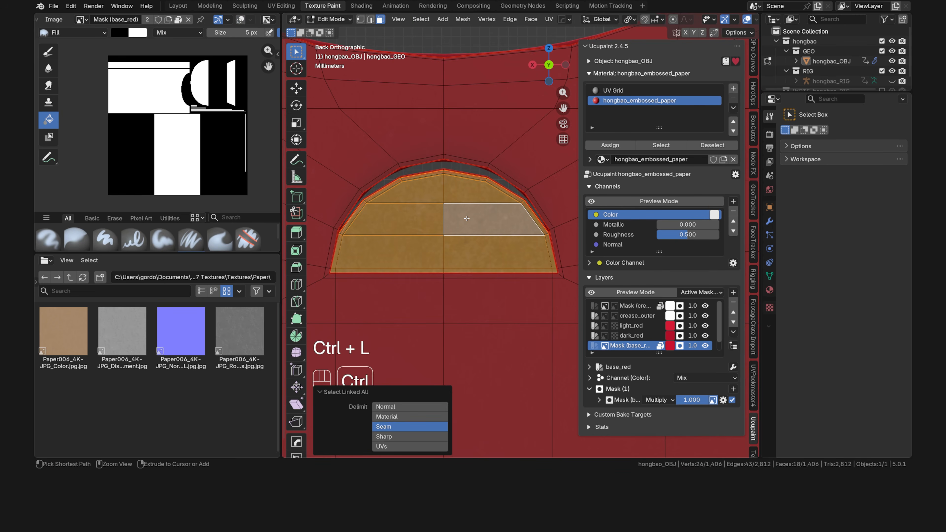
key(Tab)
click(346, 186)
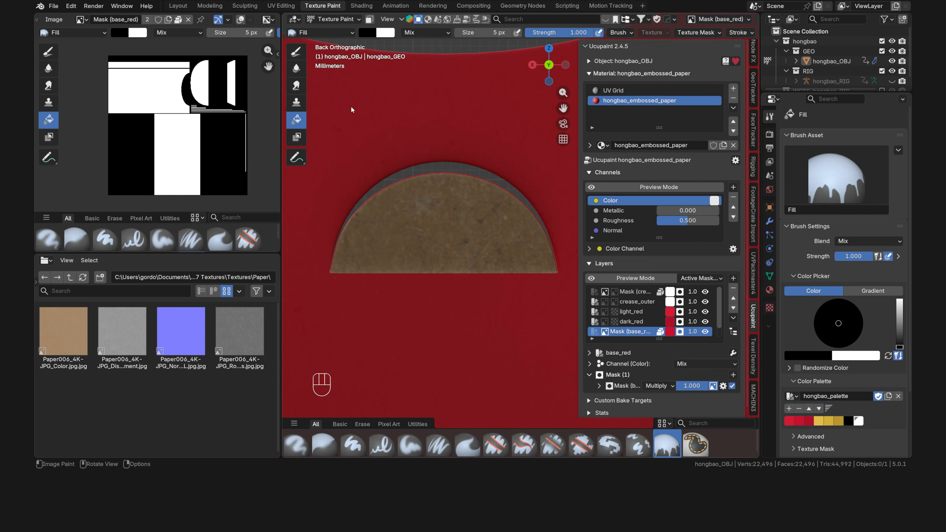
click(369, 19)
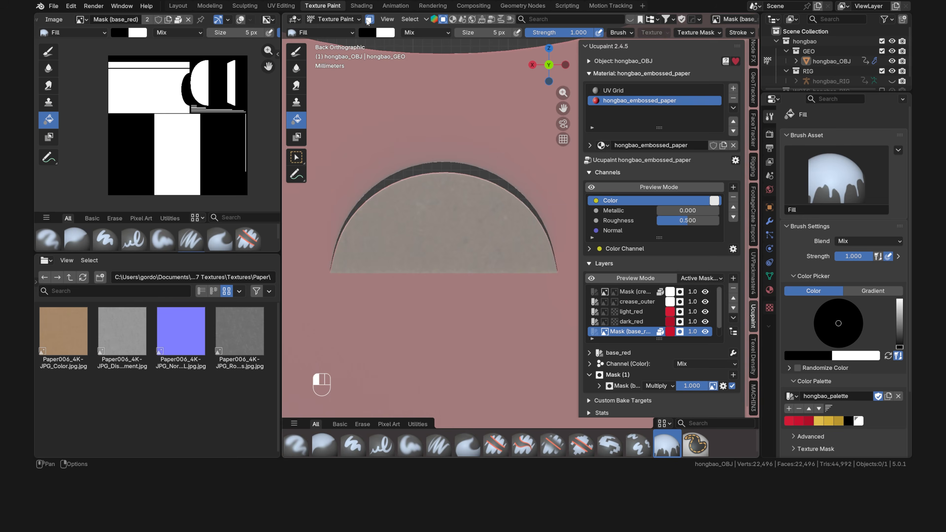
ctrl+click(448, 215)
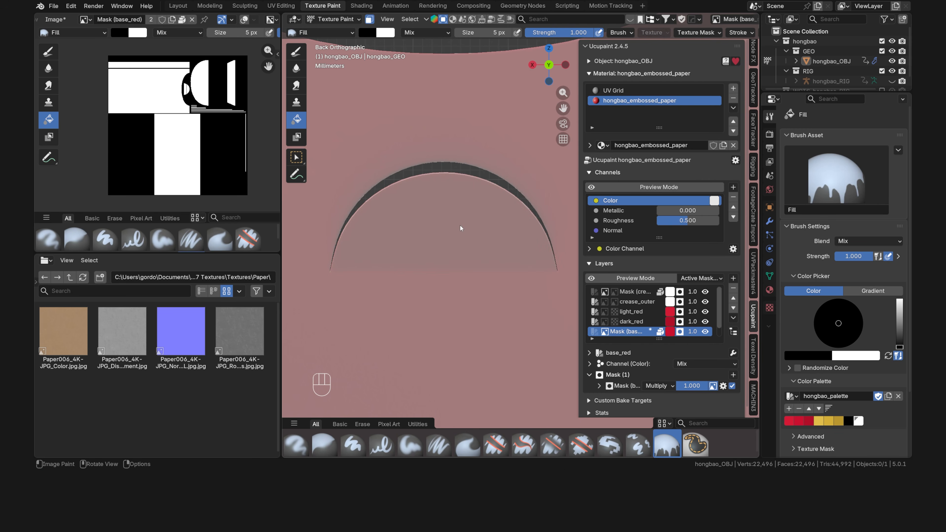
Fill the flap with white in the dark_red and light_red image masks, and turn off the face paint mask.
click(604, 323)
ctrl+click(459, 230)
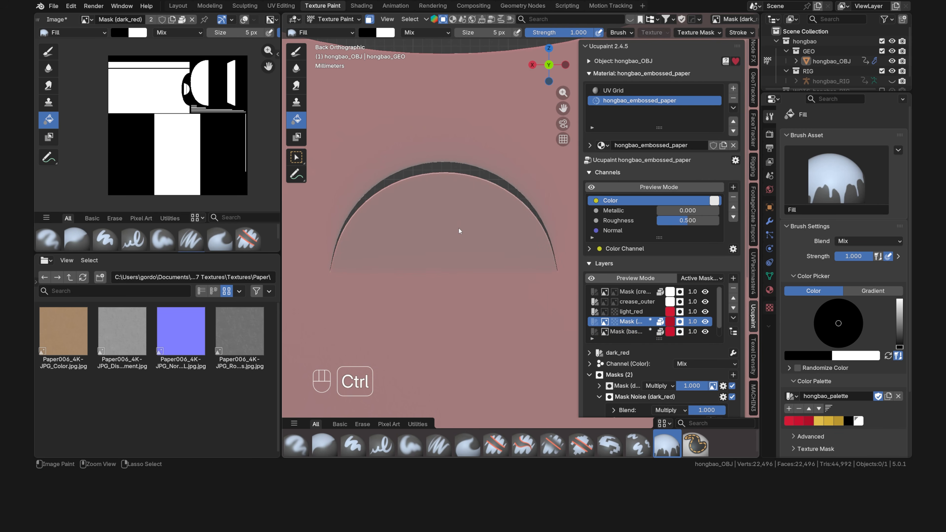
click(629, 312)
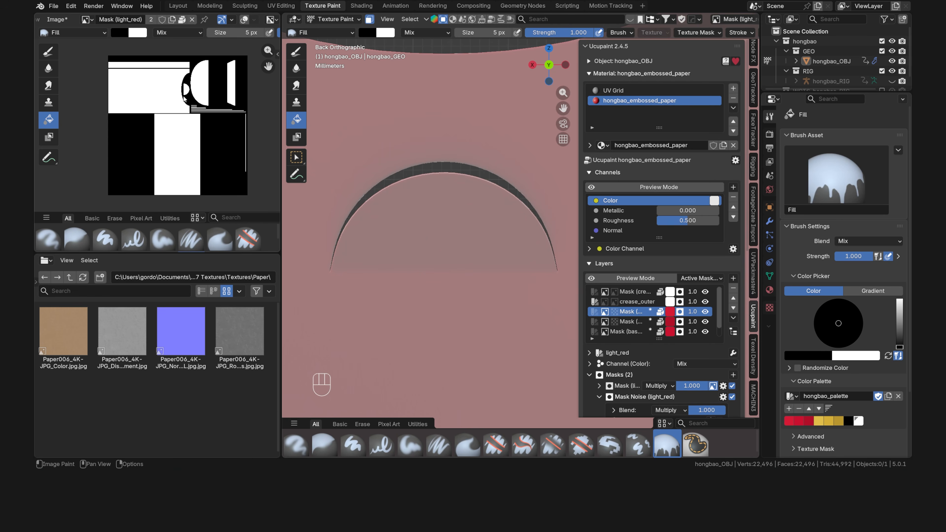
click(374, 52)
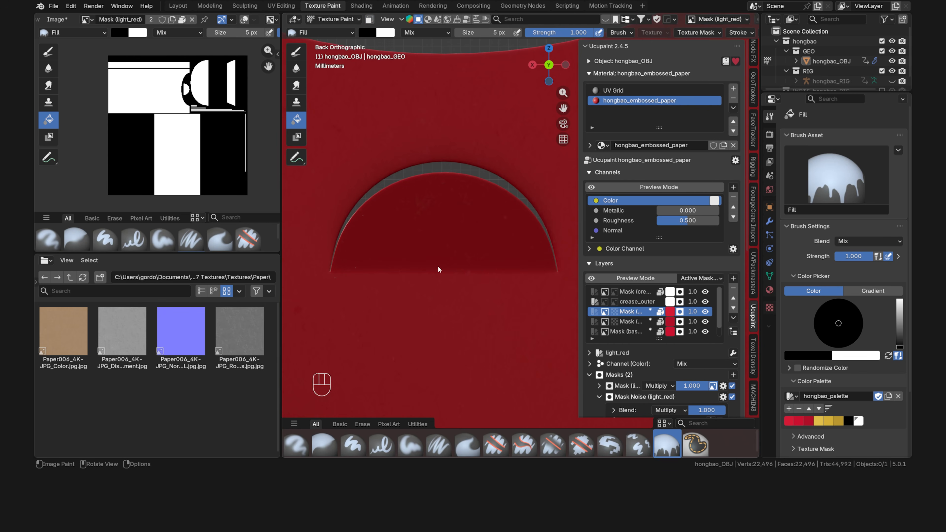
Rotate the viewport's environment lighting to 180°.
middle_drag(719, 20, 557, 20)
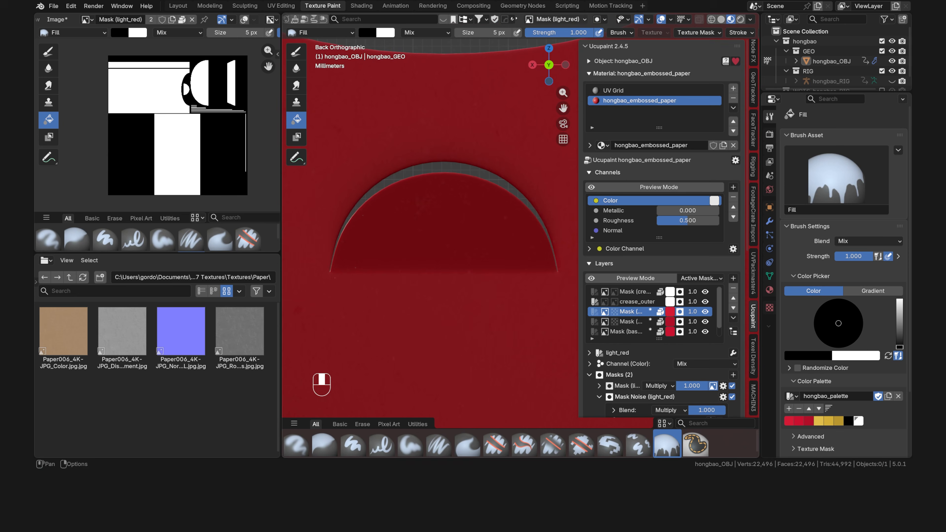
click(750, 20)
mouse_move(744, 127)
mouse_down()
mouse_move(767, 127)
mouse_move(636, 171)
mouse_up()
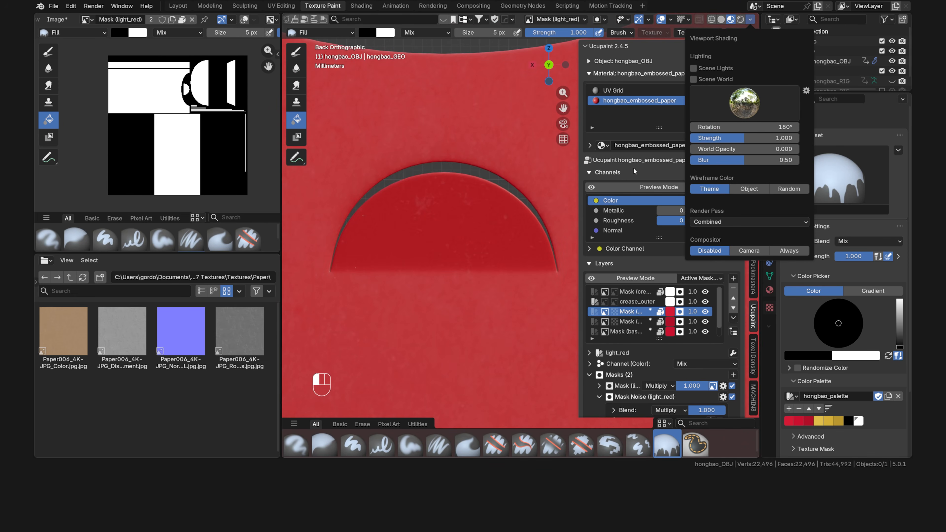
Examine the flap's base and the fold creases across the back of the envelope under the rotated lighting.
scroll(447, 269, up, 6)
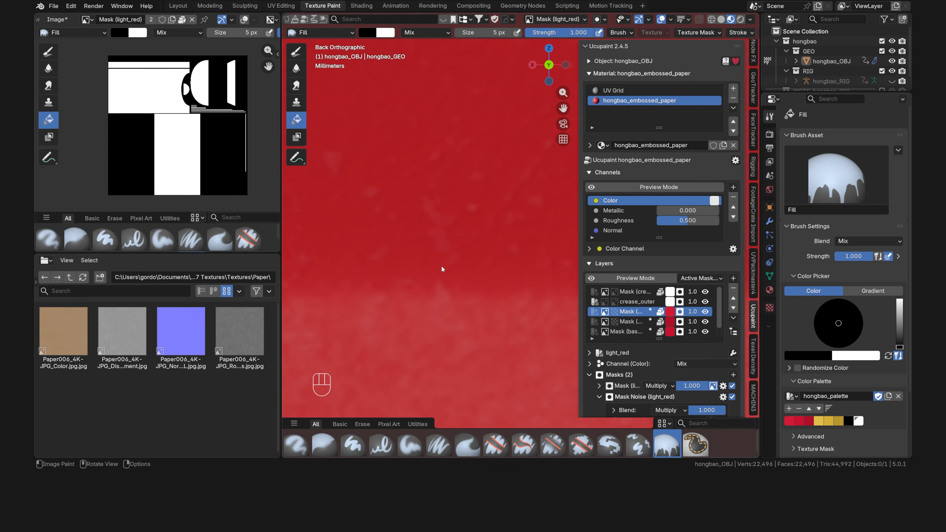
scroll(442, 269, down, 8)
scroll(477, 268, up, 4)
shift+middle_drag(477, 268, 425, 56)
scroll(450, 296, up, 2)
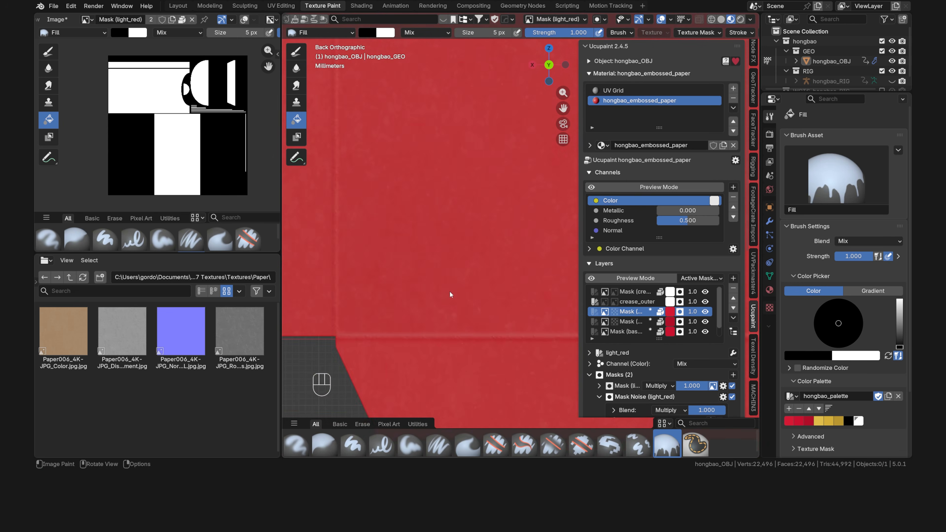
scroll(387, 273, up, 4)
shift+middle_drag(450, 296, 476, 247)
scroll(475, 247, up, 2)
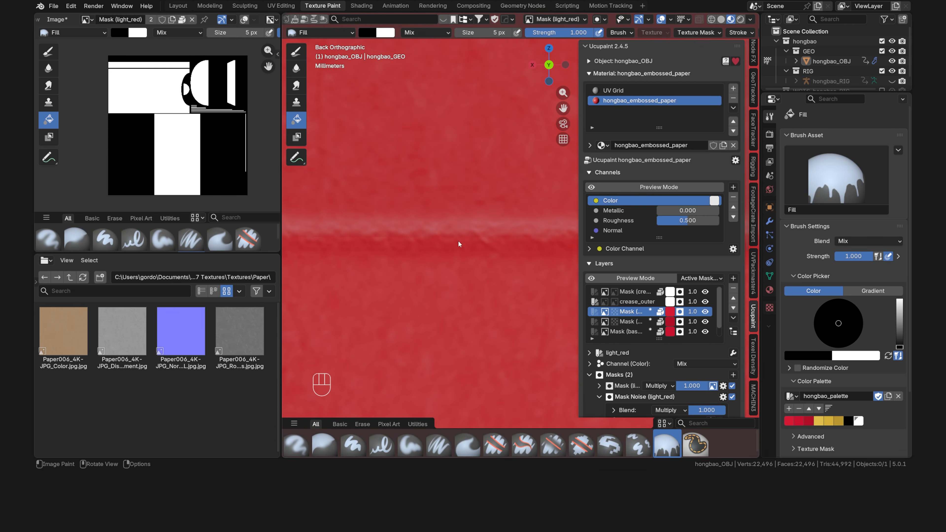
scroll(485, 243, down, 10)
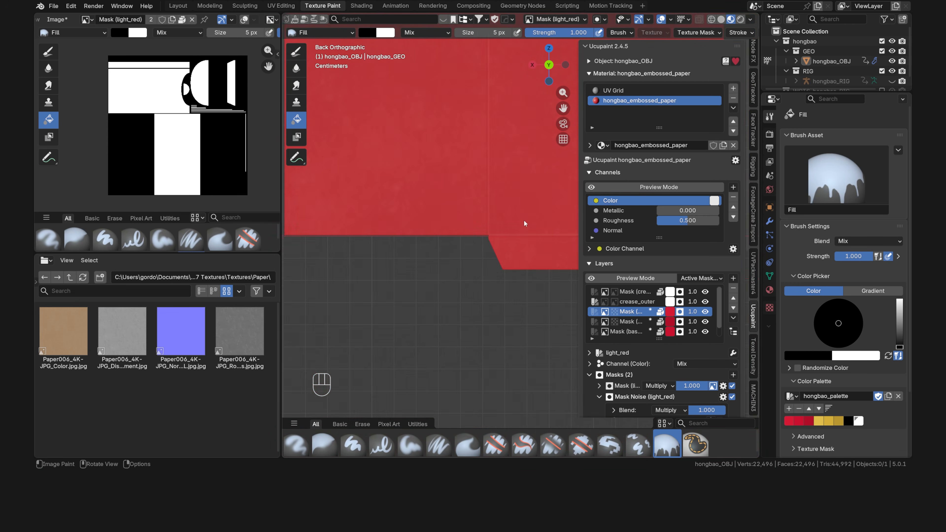
shift+middle_drag(532, 164, 358, 292)
scroll(415, 249, down, 5)
shift+middle_drag(430, 207, 446, 237)
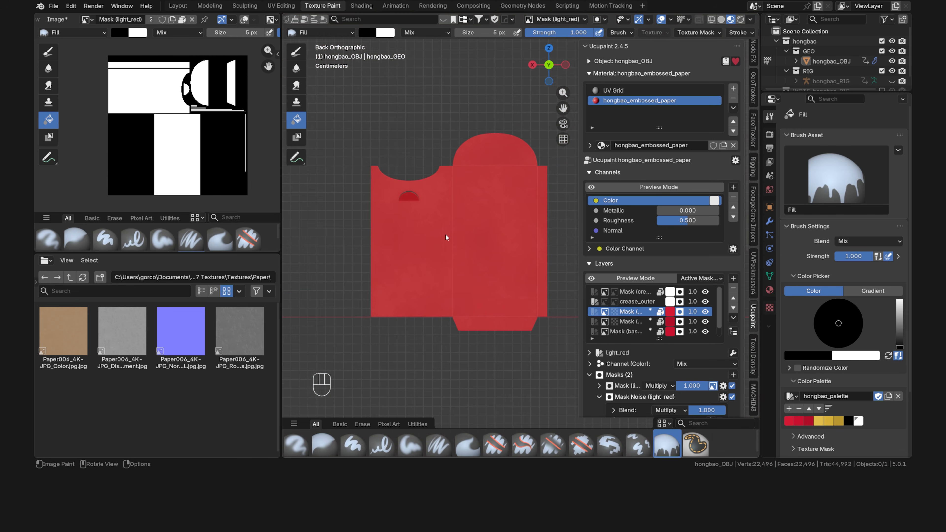
scroll(446, 236, up, 1)
Preview the dark_red layer's noise mask on its own and set its vector coordinates to Object.
click(629, 321)
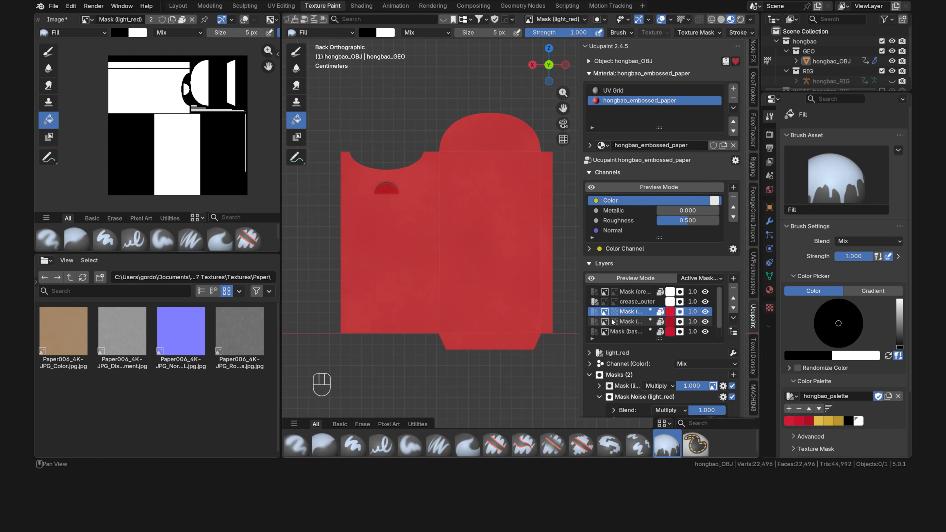
scroll(620, 360, down, 10)
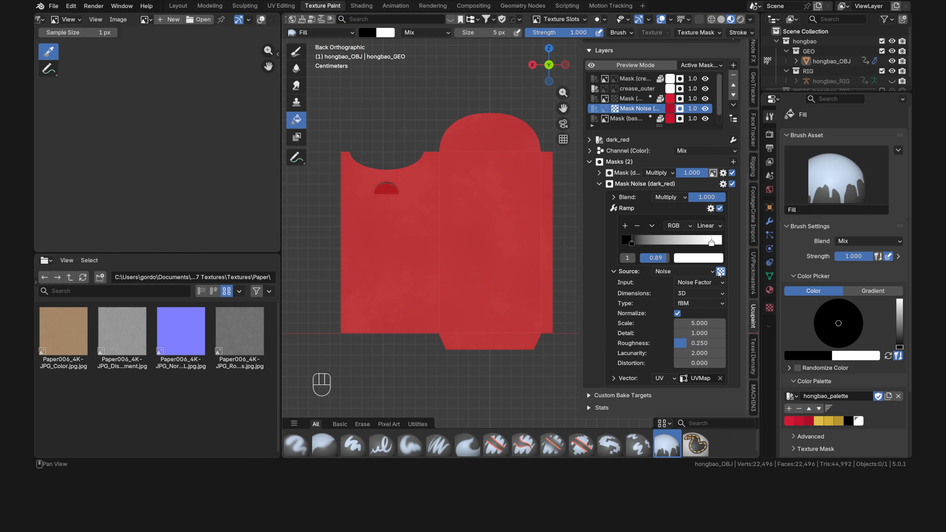
click(638, 67)
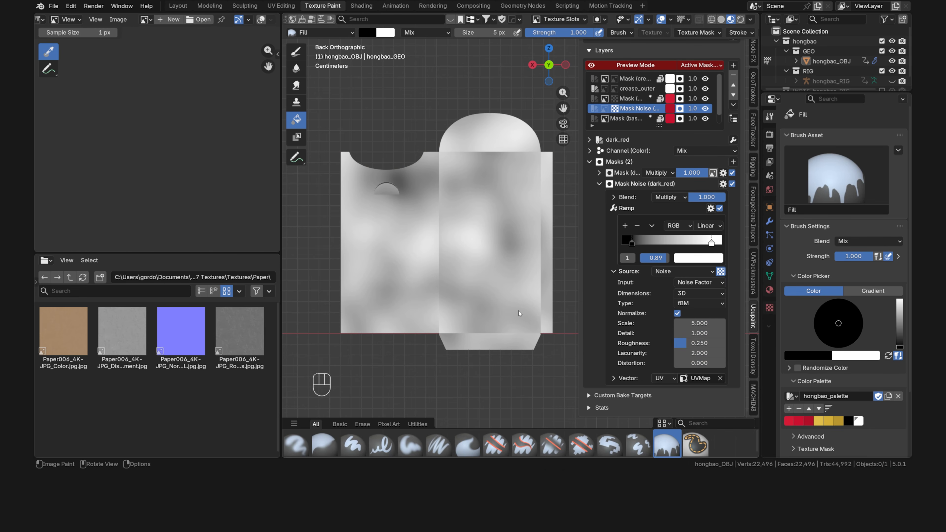
click(660, 378)
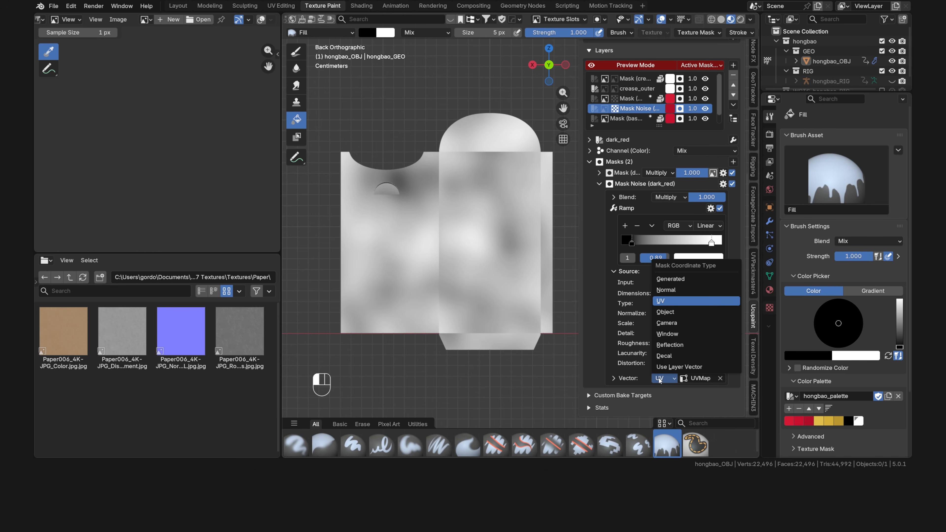
click(683, 312)
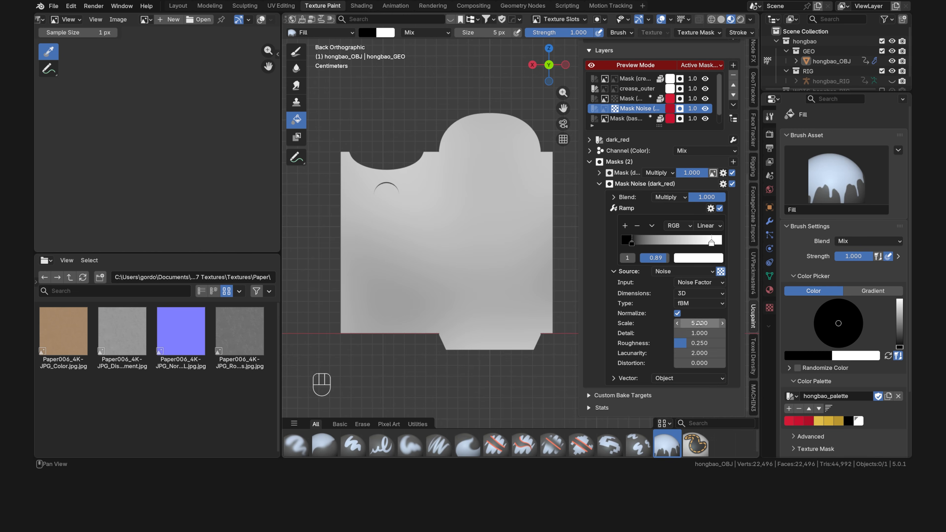
Set the scale of the dark_red layer's noise mask to 20.
click(700, 323)
text(20)
key(Return)
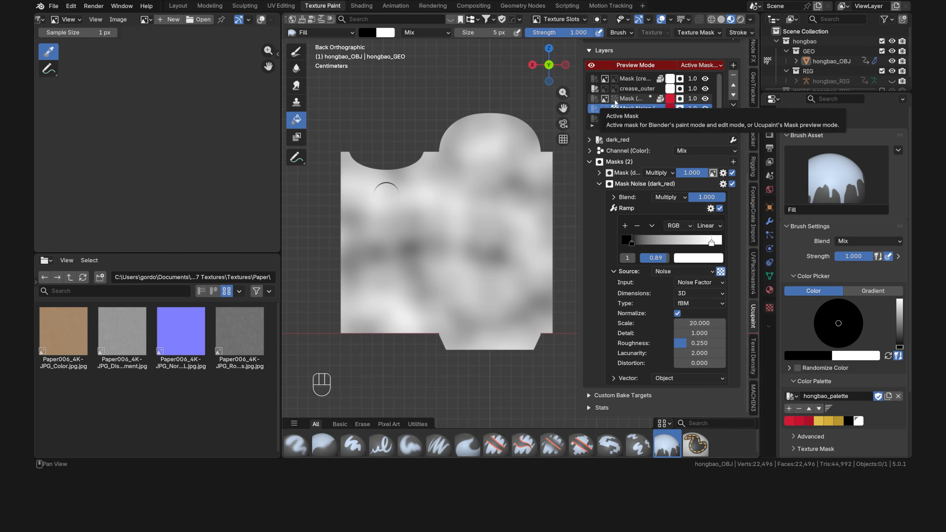
Set the light_red layer's noise mask to Object coordinates with a scale of 20, and turn off the mask preview.
click(633, 98)
scroll(652, 339, down, 4)
click(674, 316)
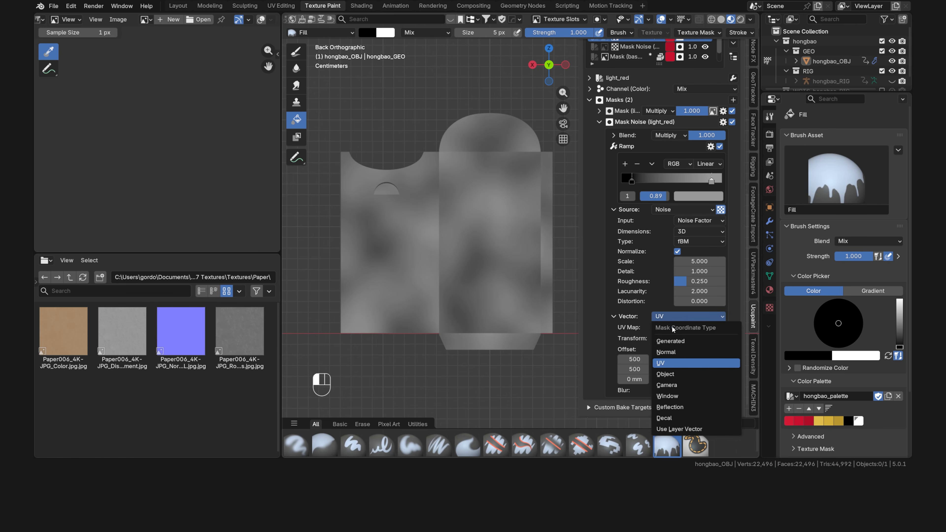
click(697, 375)
click(699, 260)
text(20)
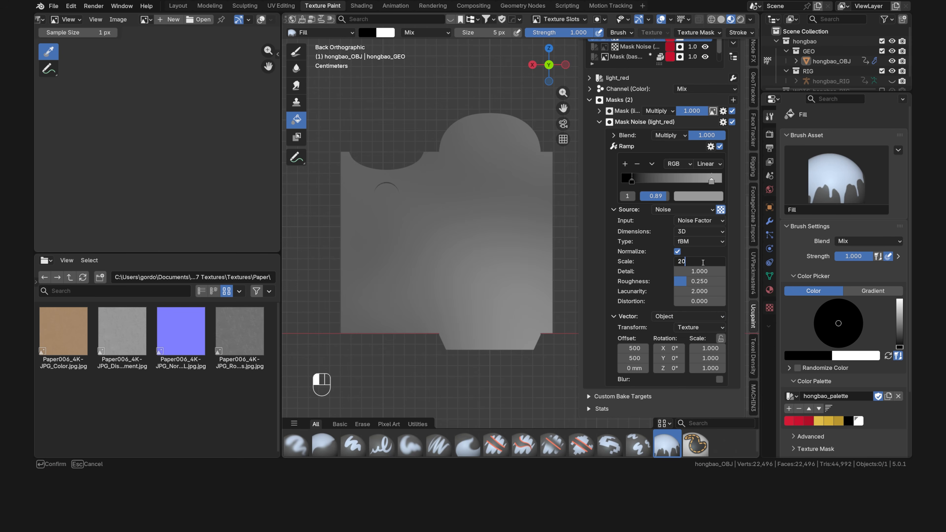
key(Return)
scroll(599, 250, up, 8)
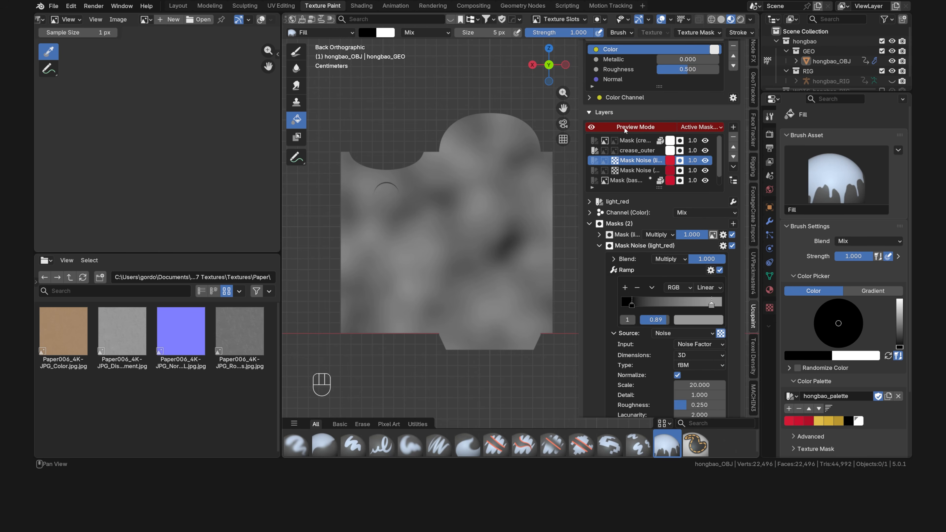
click(636, 126)
Examine the red paper around the bottom flap's crease and the thumb flap on the back of the envelope.
shift+middle_drag(444, 282, 463, 209)
scroll(471, 253, up, 5)
shift+middle_drag(471, 253, 393, 227)
scroll(385, 239, up, 11)
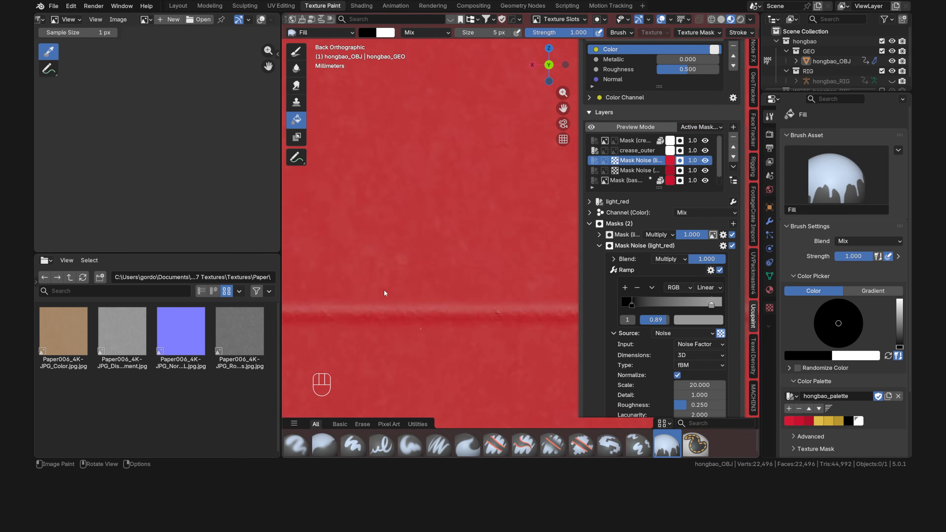
mouse_move(387, 335)
shift+middle_down()
mouse_move(395, 246)
mouse_move(495, 246)
shift+middle_up()
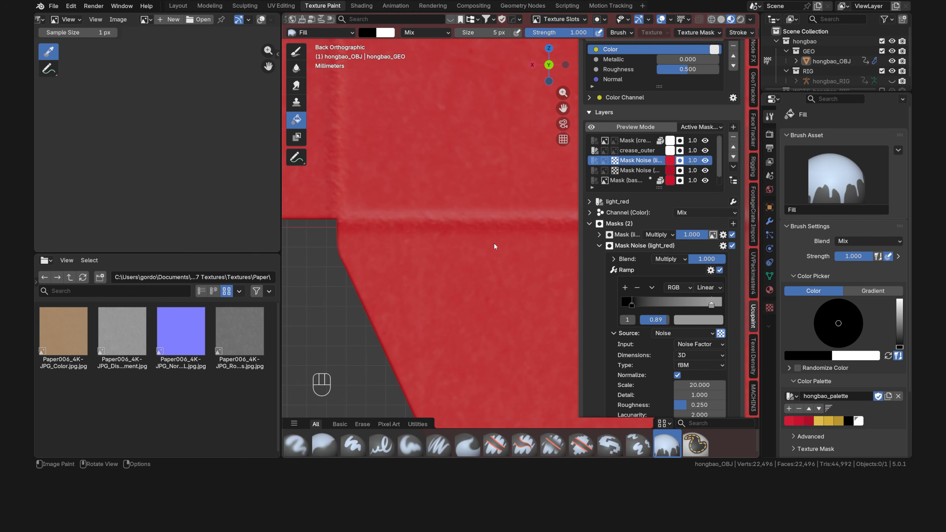
scroll(494, 247, down, 14)
shift+middle_drag(454, 93, 490, 260)
scroll(420, 189, up, 6)
shift+middle_drag(386, 160, 473, 233)
scroll(459, 235, up, 4)
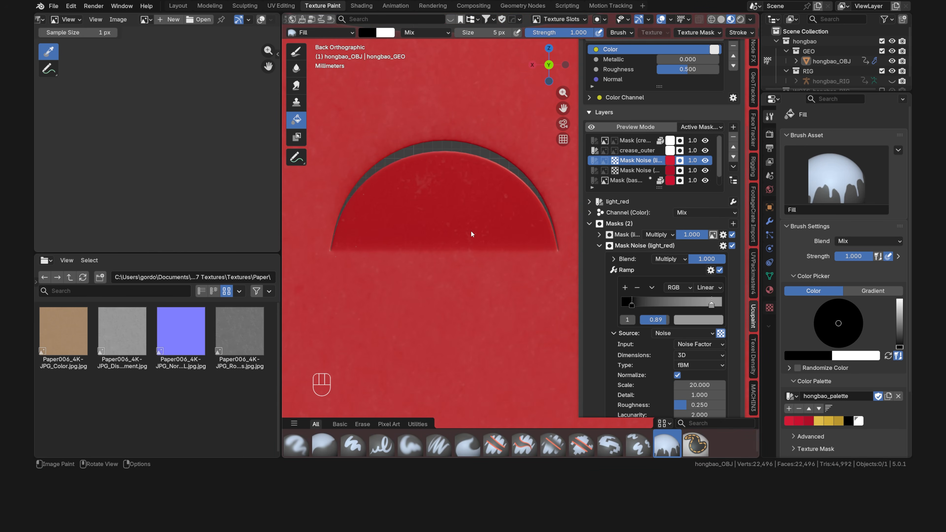
Set up the Paint Hard brush with the Line stroke method and a 14 px size for the crease_outer mask.
click(619, 151)
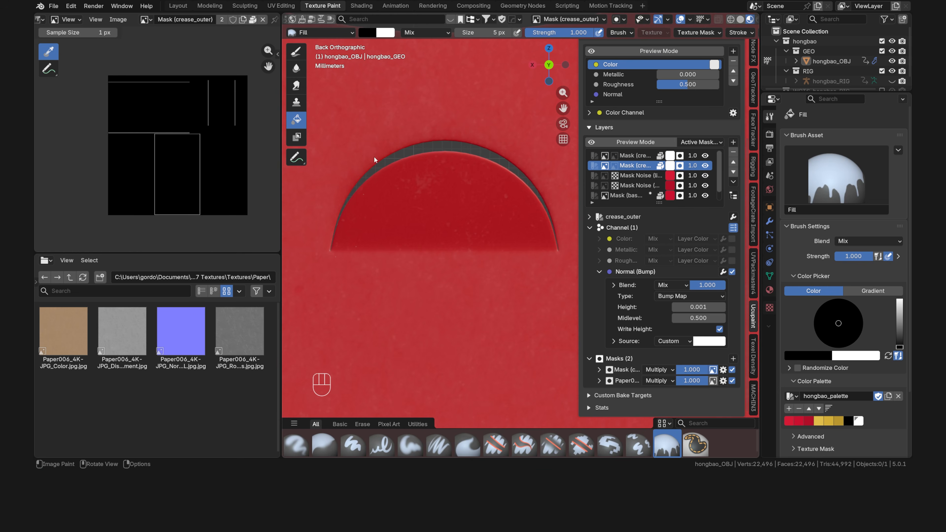
click(296, 51)
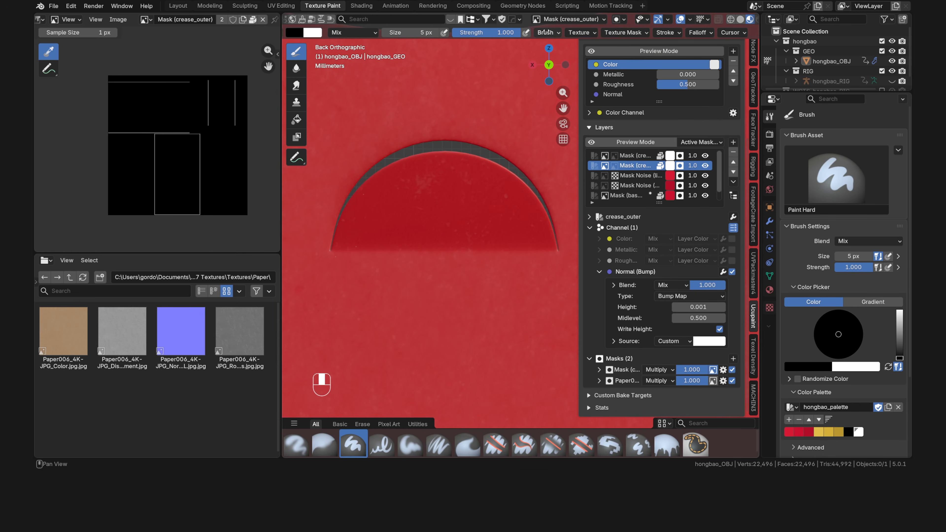
click(650, 33)
click(660, 51)
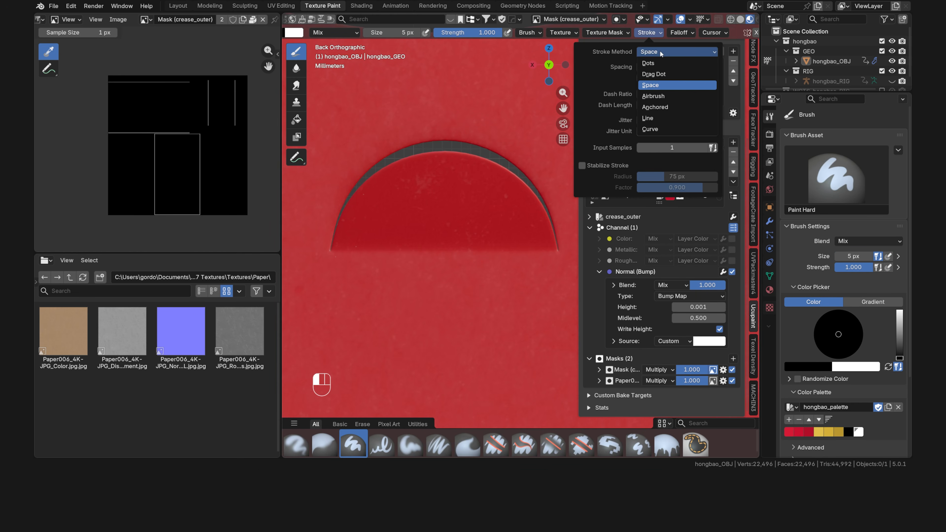
click(668, 119)
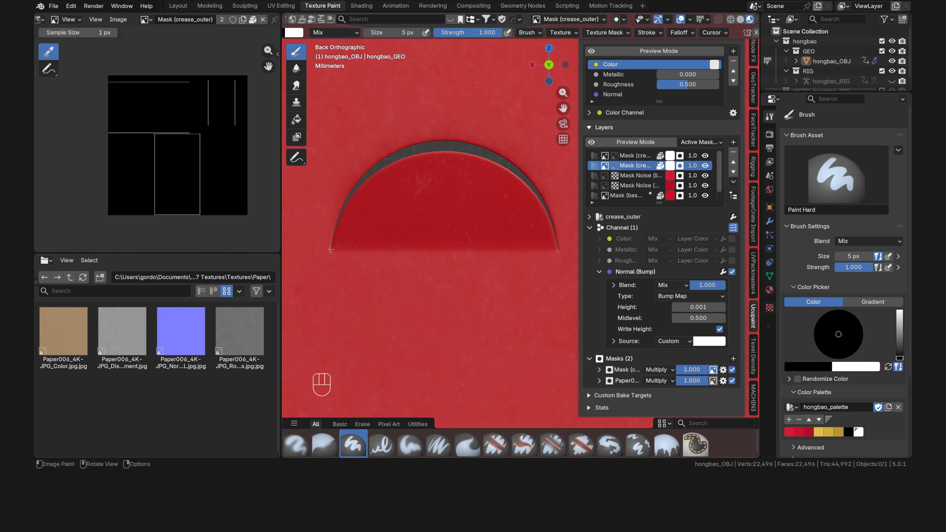
key(f)
middle_drag(333, 20, 488, 20)
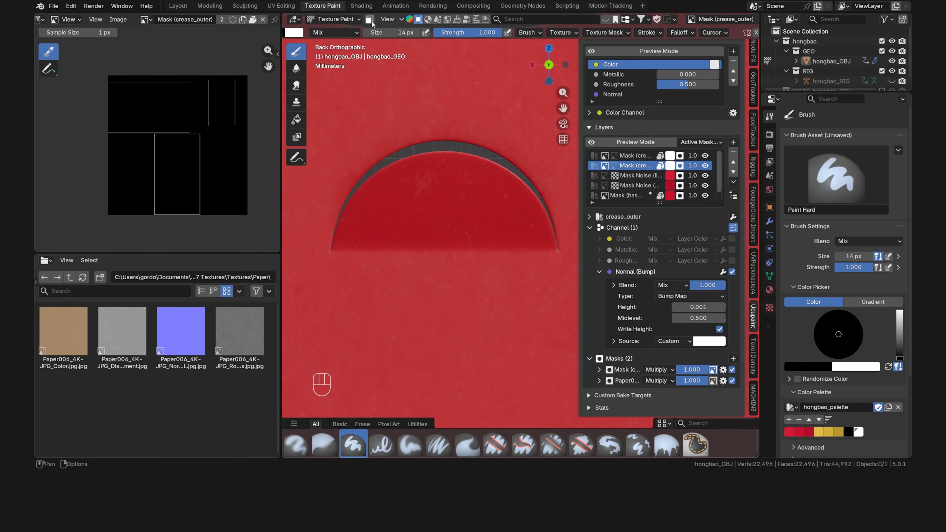
Select the thumb flap's linked faces plus the strip of faces along its base, and limit painting to them with the face paint mask.
key(Tab)
click(489, 217)
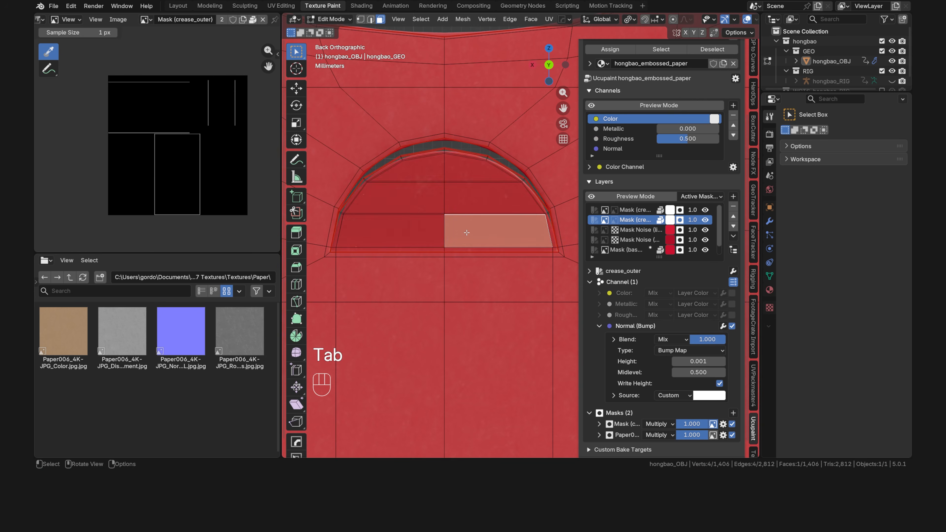
key(ctrl+l)
shift+click(332, 255)
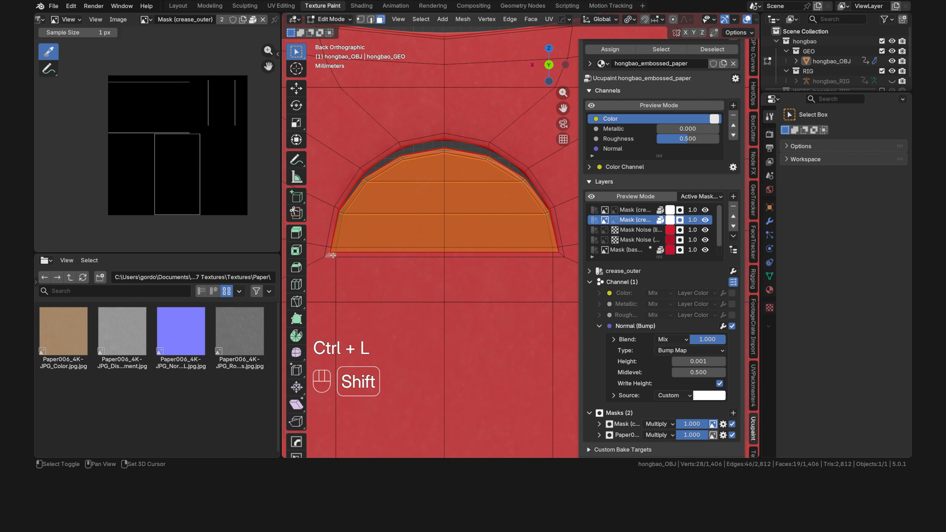
ctrl+click(559, 255)
key(Tab)
click(301, 193)
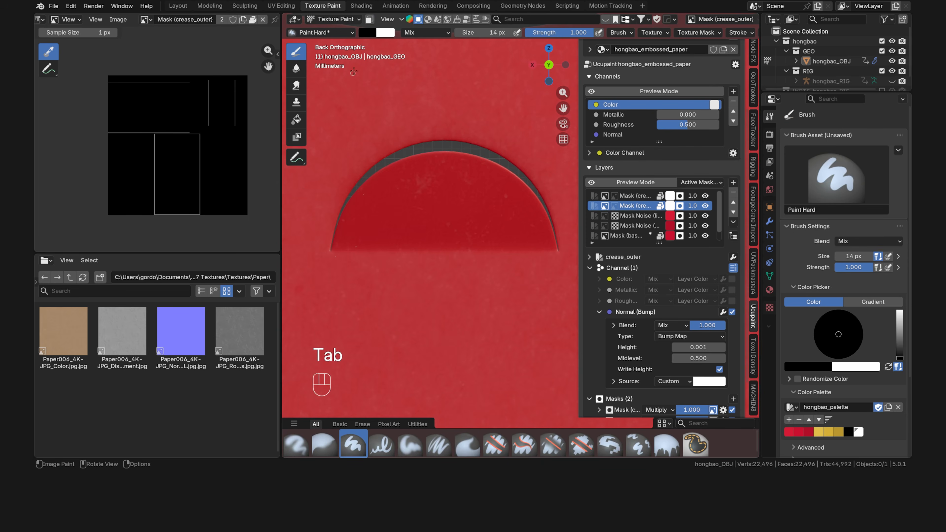
click(369, 19)
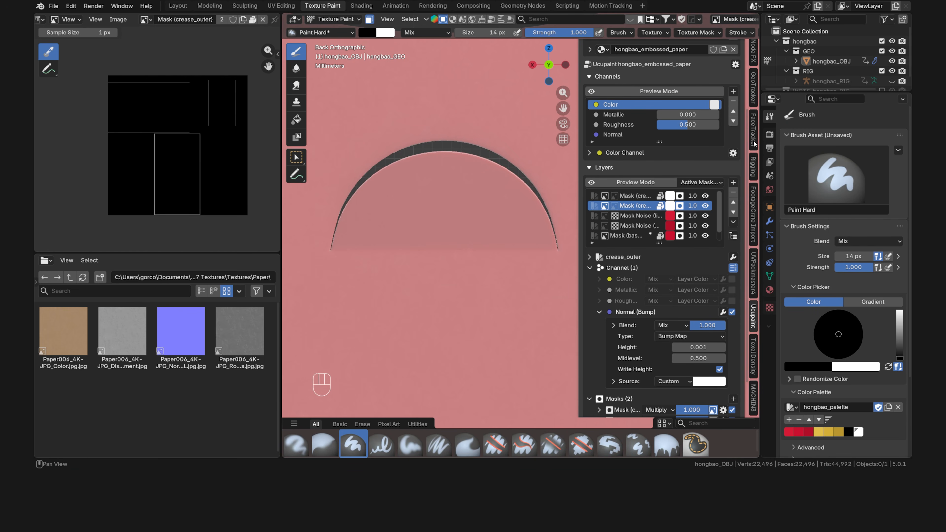
Set the viewport's clip end distance to 1000 mm and return to the Ucupaint layers.
scroll(753, 143, up, 10)
click(753, 98)
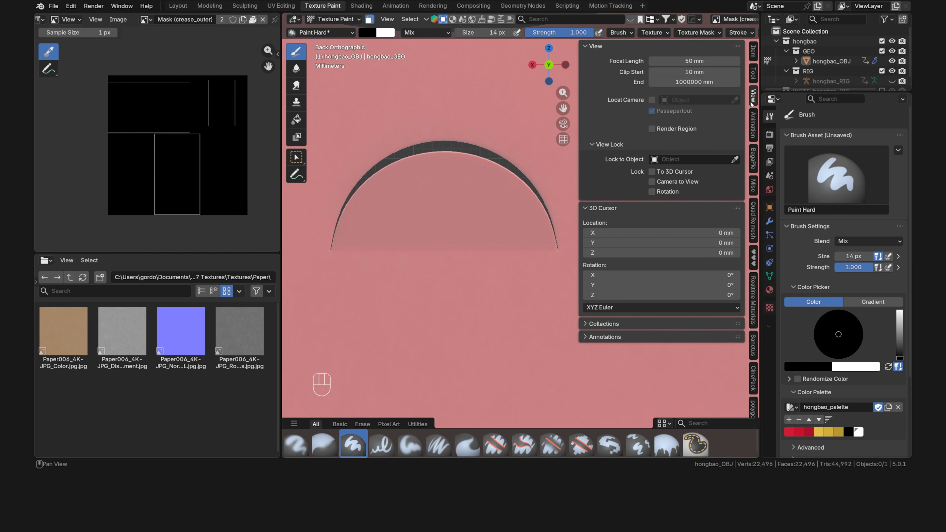
double_click(691, 83)
text(1000)
key(Return)
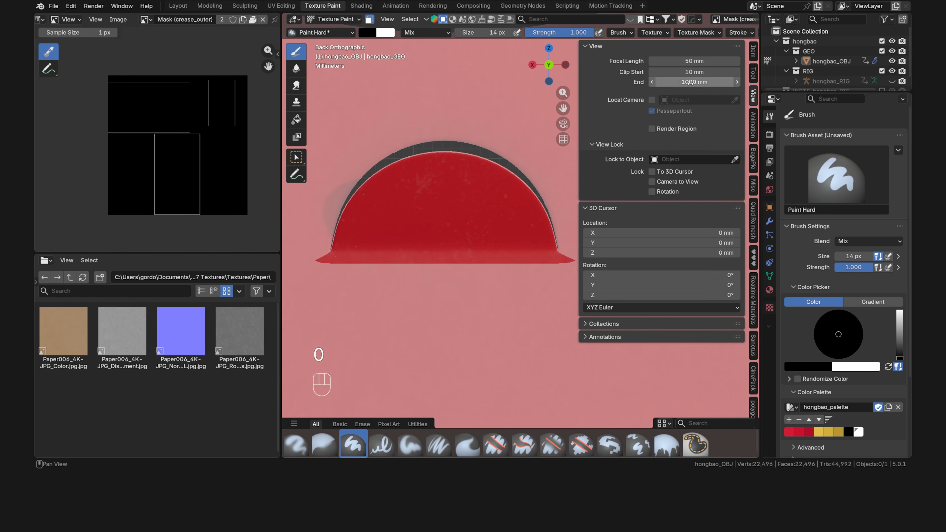
scroll(754, 314, down, 10)
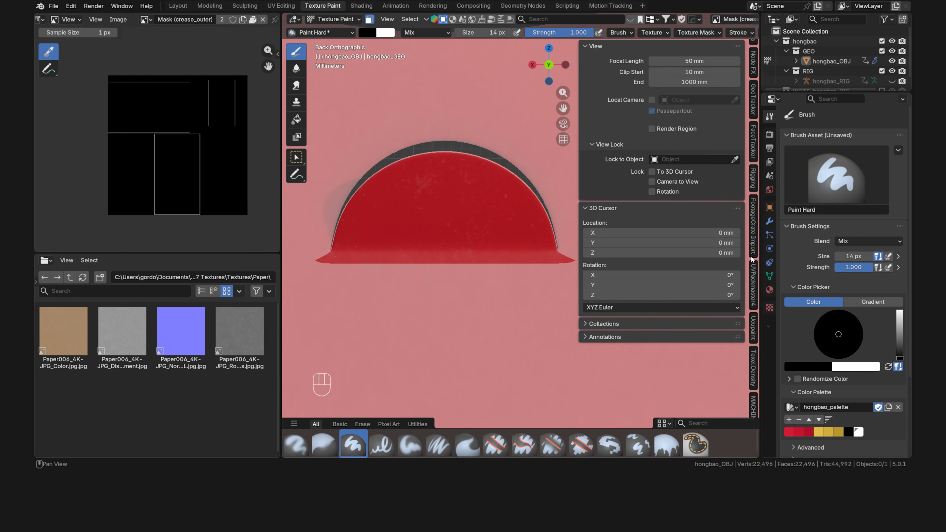
click(753, 315)
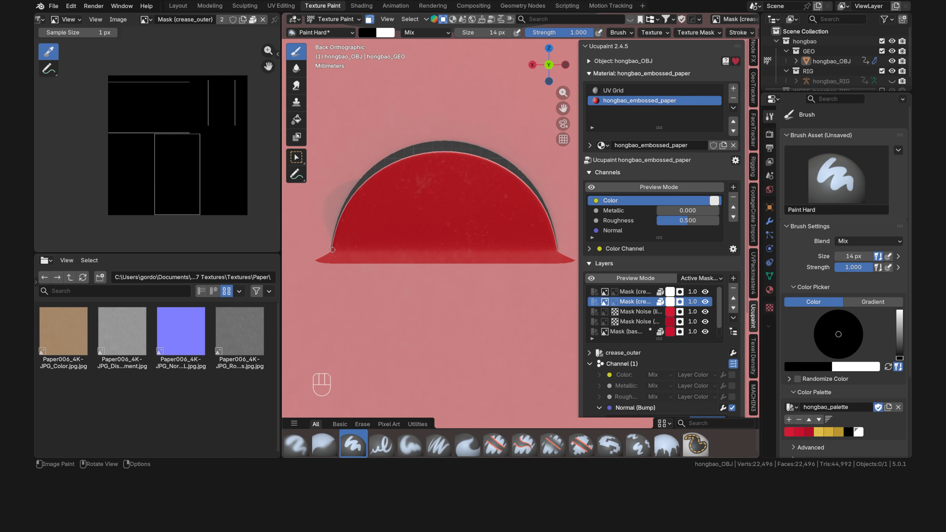
Paint a straight white crease along the thumb flap's base in the crease_outer mask, turn off the face paint mask and check both ends.
ctrl+drag(331, 250, 557, 249)
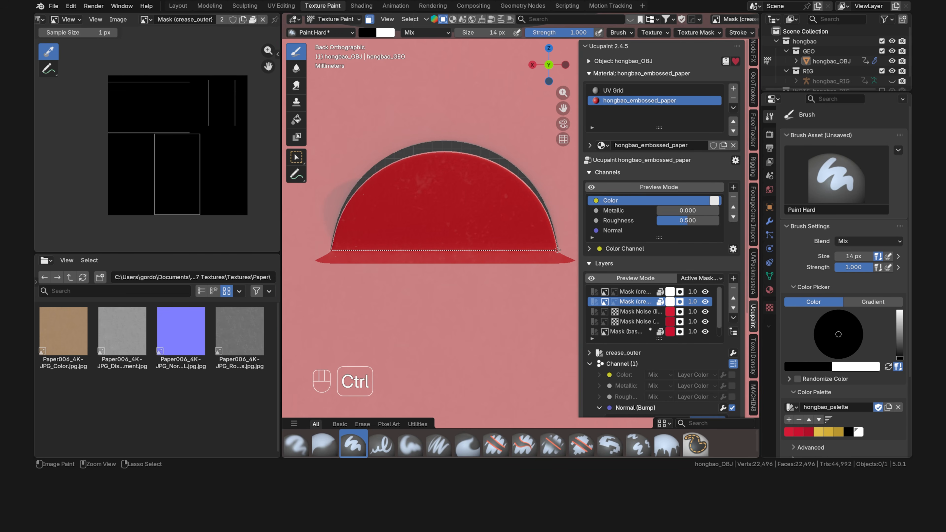
ctrl+drag(557, 250, 558, 250)
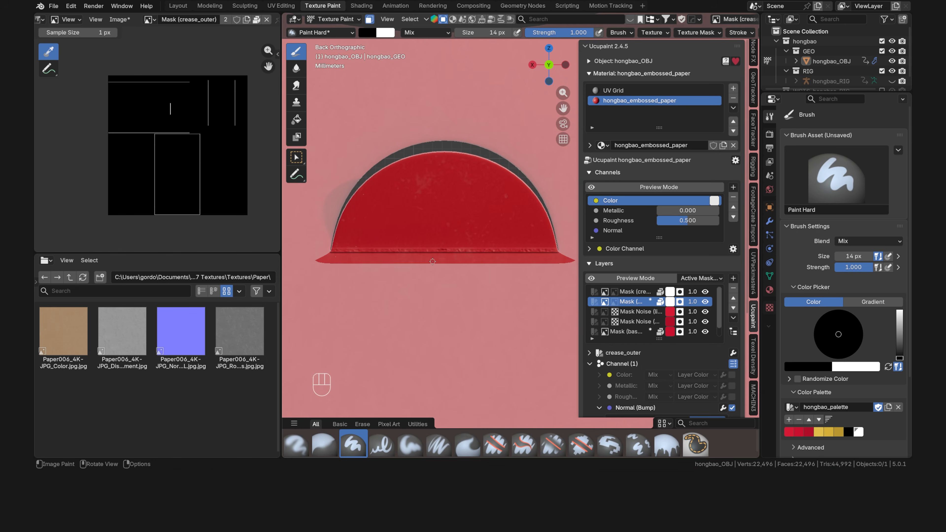
key(m)
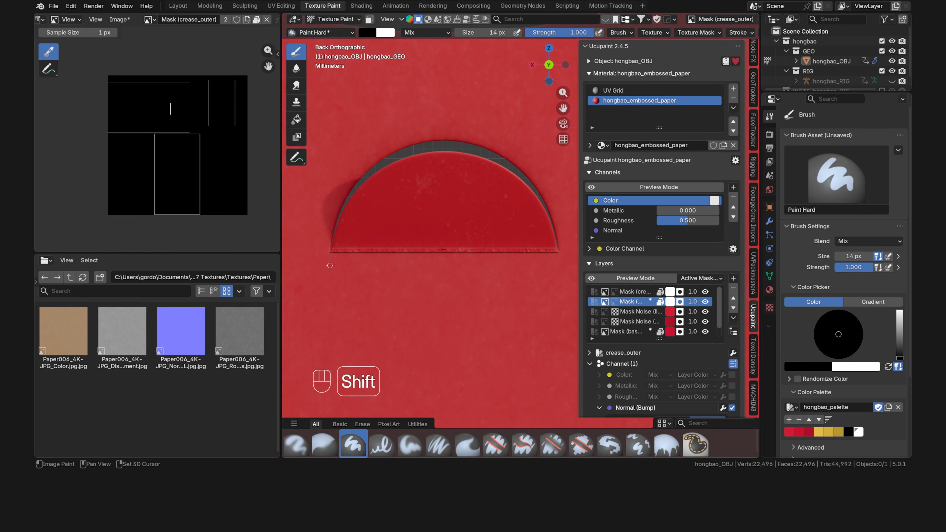
shift+middle_drag(340, 261, 475, 238)
scroll(470, 238, up, 6)
shift+middle_drag(360, 228, 475, 265)
scroll(474, 264, up, 3)
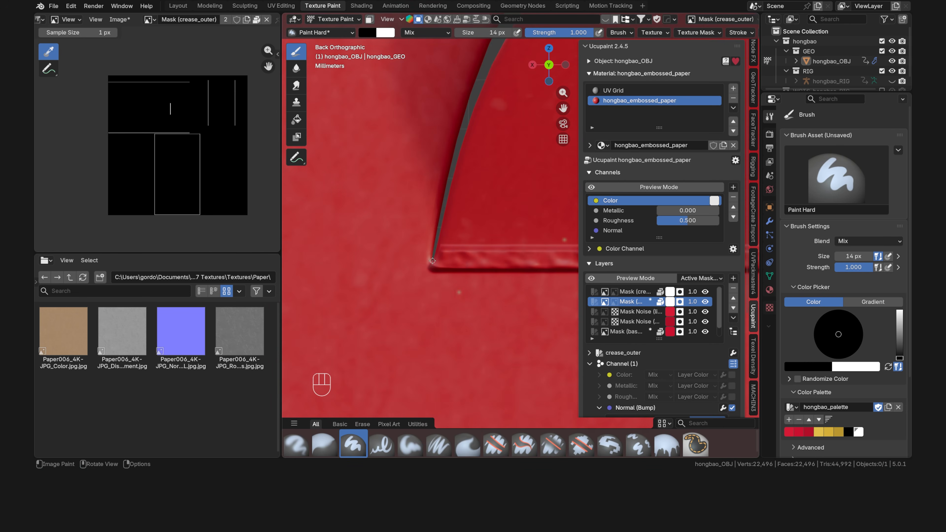
scroll(427, 272, down, 11)
shift+middle_drag(559, 246, 454, 256)
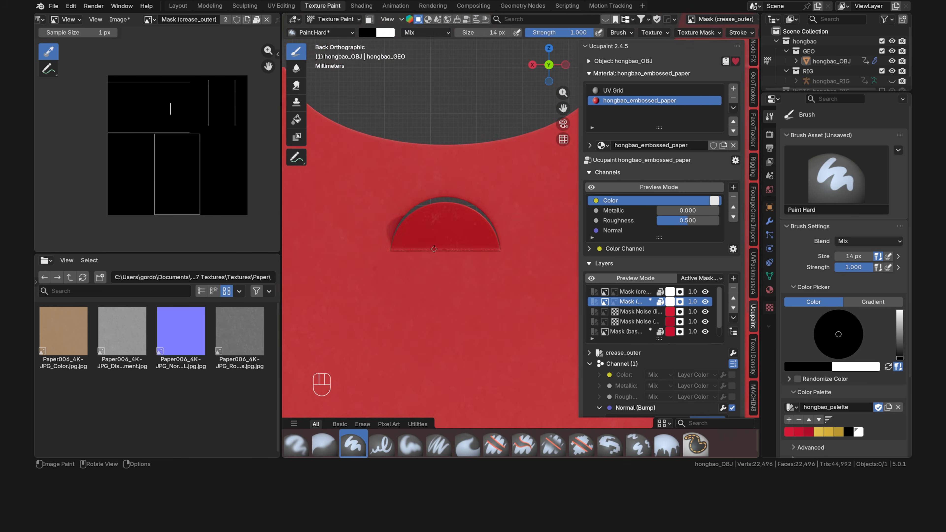
For the crease_inner mask, select the thumb flap and its base strip from the front and limit painting to those faces.
key(KP_1)
scroll(465, 258, up, 4)
click(633, 292)
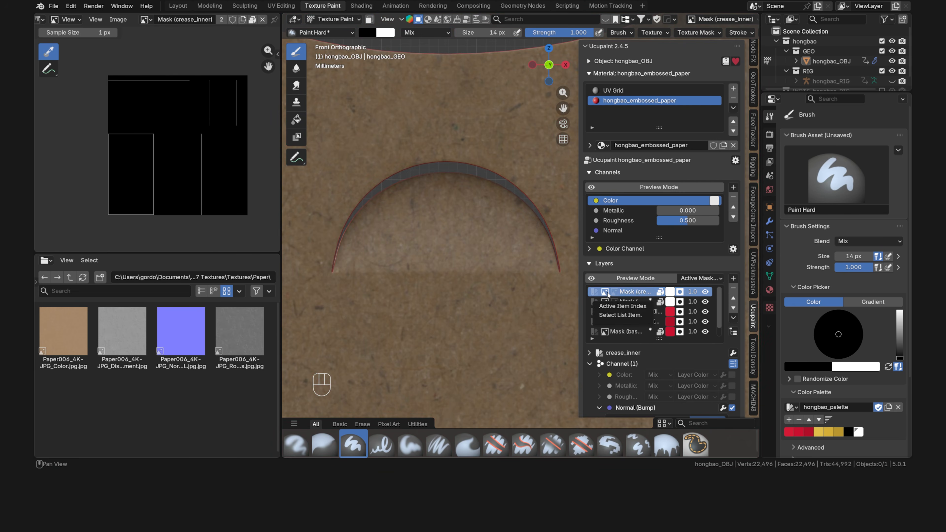
key(Tab)
click(423, 229)
key(ctrl+l)
shift+click(334, 275)
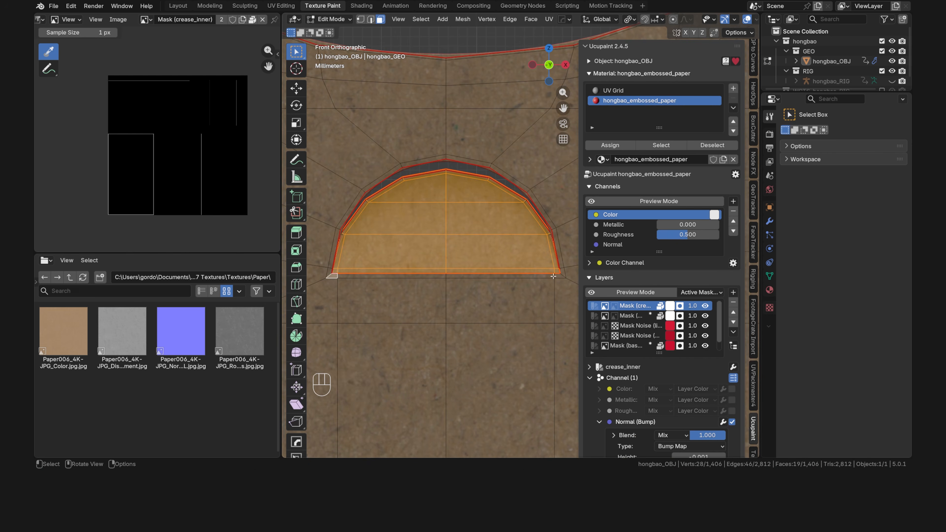
ctrl+click(558, 276)
key(Tab)
click(369, 19)
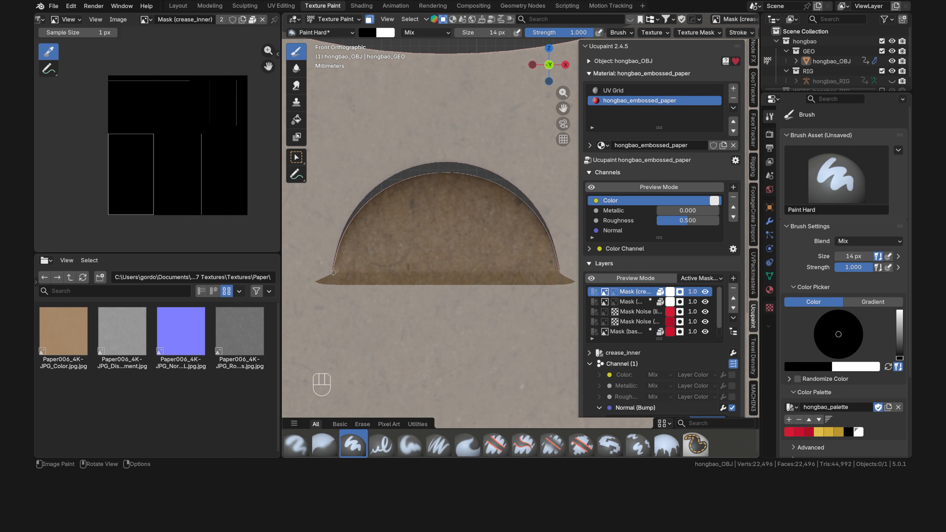
Paint a straight white crease along the flap's base in the crease_inner mask, and turn off the face paint mask.
key(ctrl)
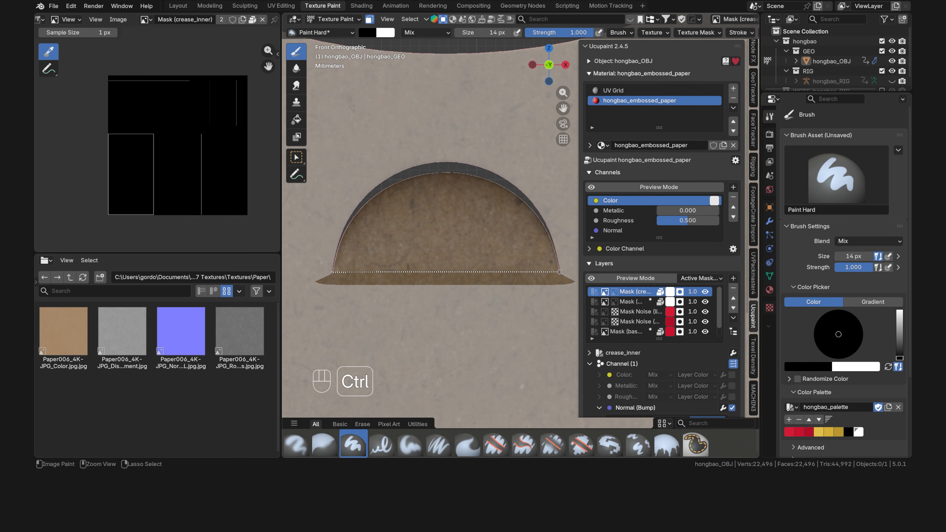
ctrl+drag(560, 272, 560, 272)
click(369, 20)
shift+middle_drag(425, 245, 561, 222)
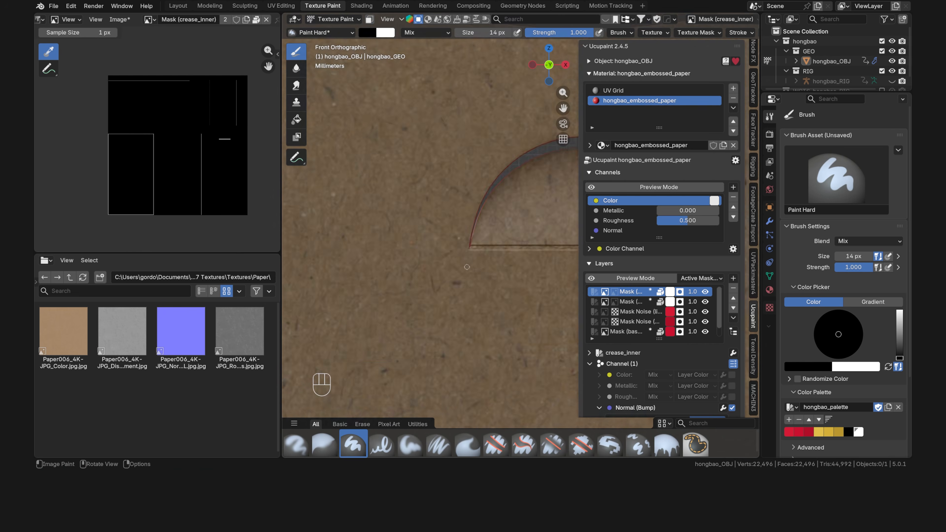
scroll(484, 250, up, 6)
scroll(453, 263, down, 6)
Soften the inner crease along the flap's base using the Blur brush at 48 px with the Line stroke method.
click(300, 72)
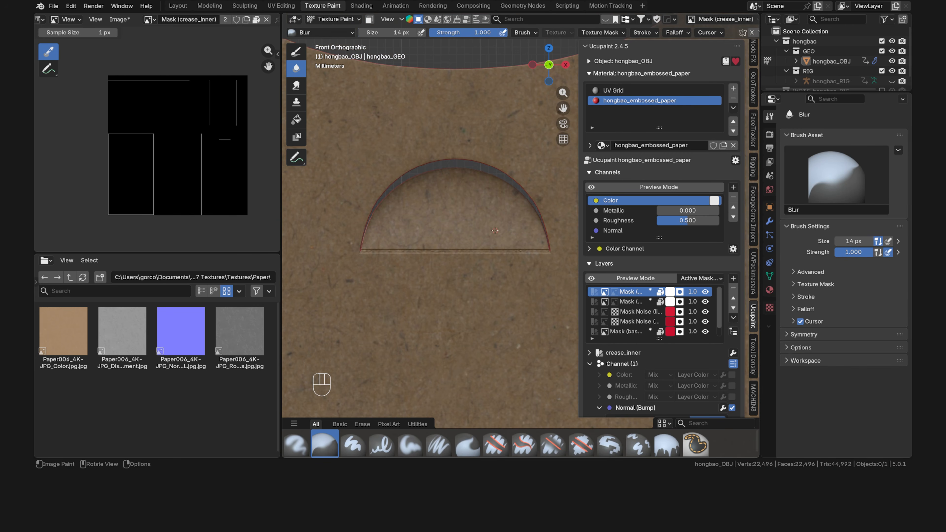
key(f)
click(447, 168)
click(645, 32)
click(655, 52)
click(661, 118)
drag(555, 253, 357, 251)
Blur the crease along the thumb flap's base in the crease_outer mask from the back of the envelope.
key(ctrl+KP_1)
click(603, 303)
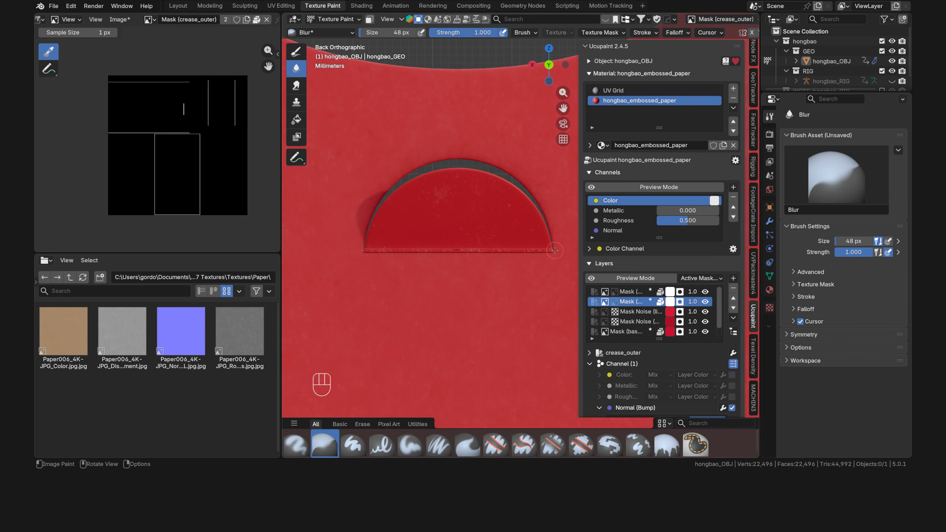
drag(555, 251, 358, 251)
mouse_move(558, 250)
mouse_down()
mouse_move(356, 251)
mouse_move(555, 250)
mouse_up()
Return to the front of the envelope and blur the flap's base crease in the crease_inner mask again.
key(grave)
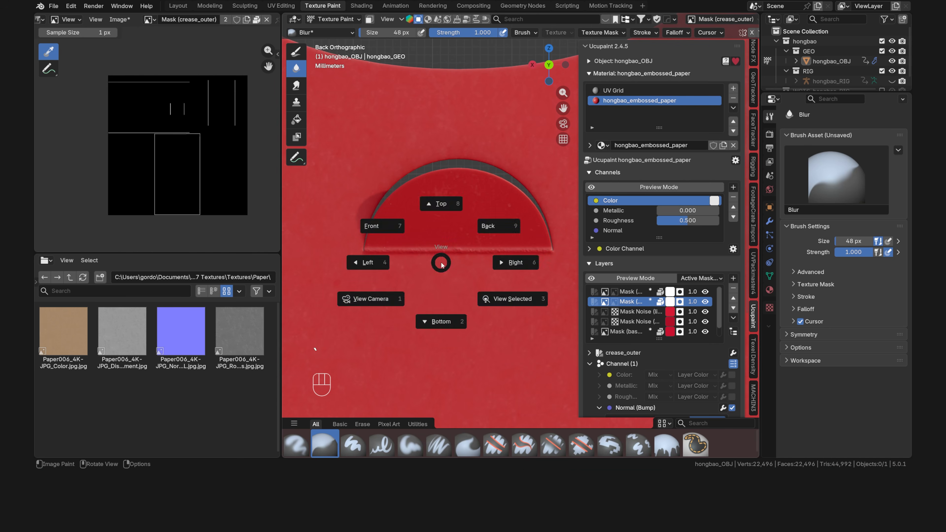
click(380, 224)
click(626, 291)
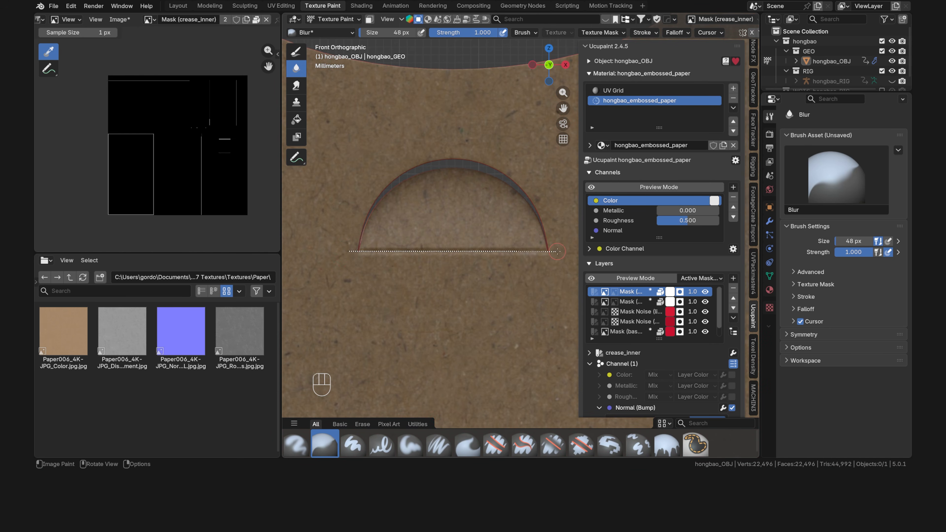
Paint out the row of stray specks in the crease_inner mask image in black with a 75 px Paint Hard brush.
scroll(193, 186, up, 5)
click(68, 19)
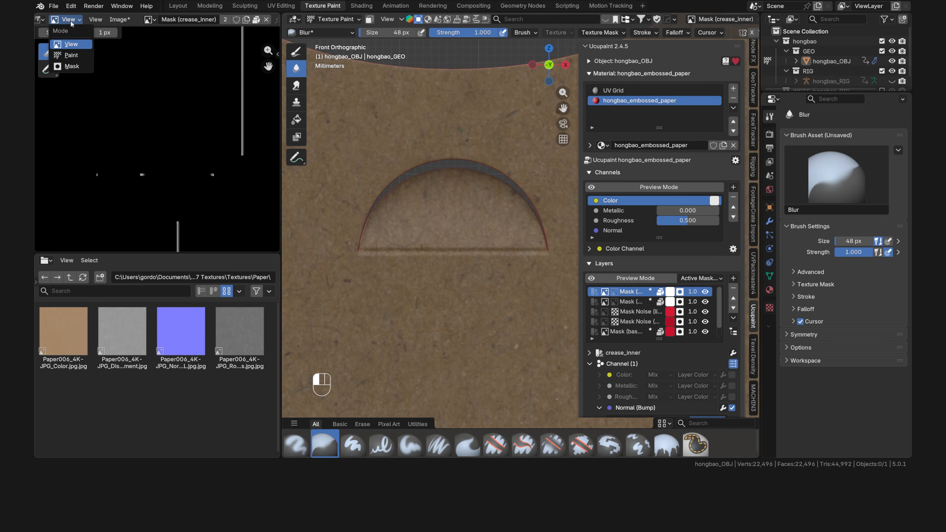
click(64, 54)
click(48, 51)
key(f)
click(195, 151)
drag(224, 155, 93, 155)
Check the crease_outer mask image and view the whole unfolded envelope from the back.
click(632, 302)
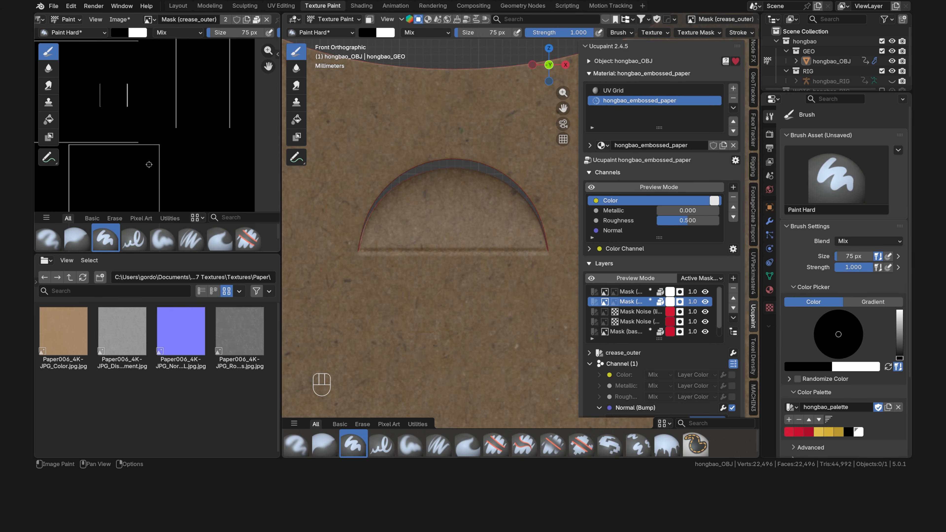
scroll(149, 164, down, 2)
scroll(386, 196, down, 3)
key(ctrl+KP_1)
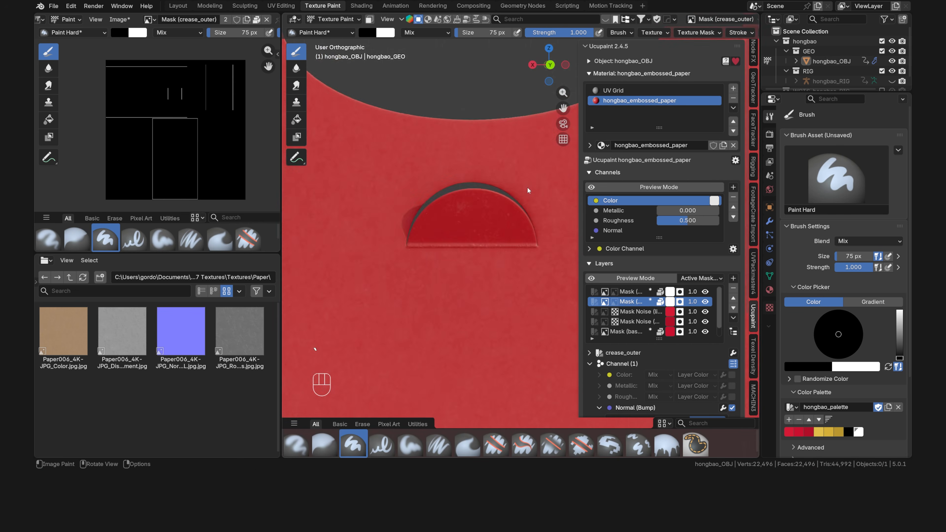
scroll(484, 224, down, 6)
shift+middle_drag(552, 255, 463, 227)
scroll(454, 247, up, 2)
scroll(468, 225, down, 1)
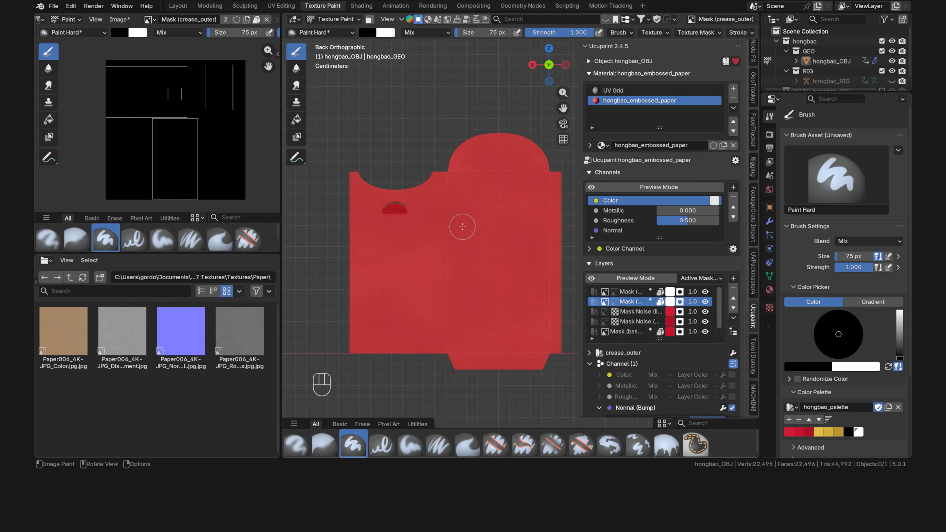
Make the layers active instead of their masks for the creases and all three red layers, ending on crease_inner.
click(594, 293)
click(594, 301)
click(594, 311)
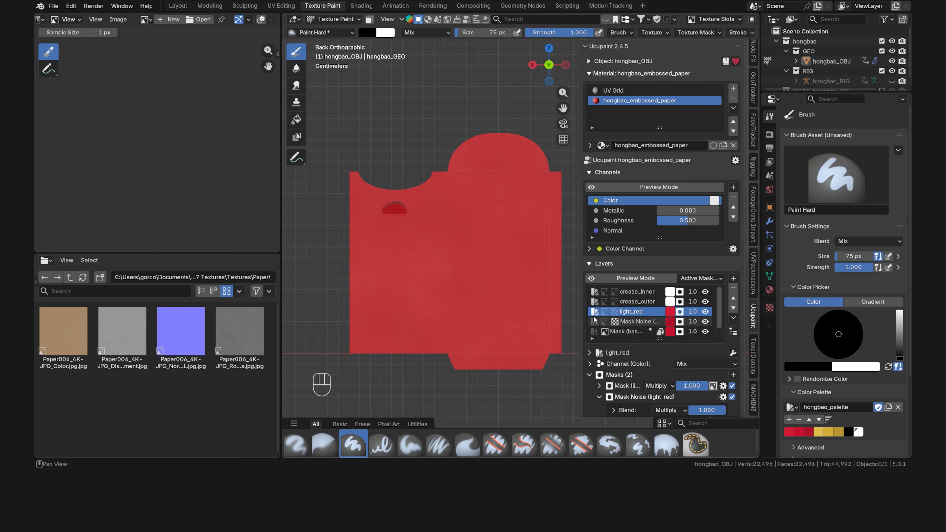
click(595, 322)
click(596, 331)
scroll(597, 324, down, 1)
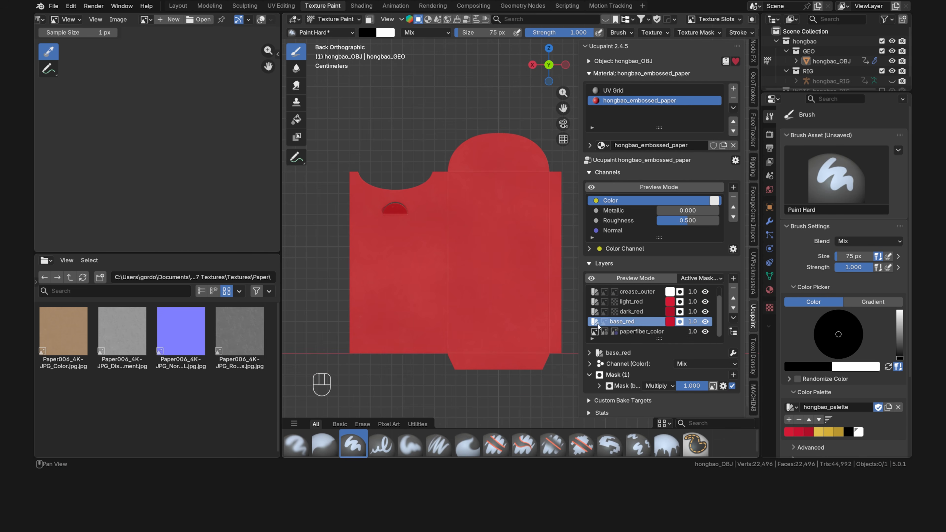
scroll(604, 313, up, 1)
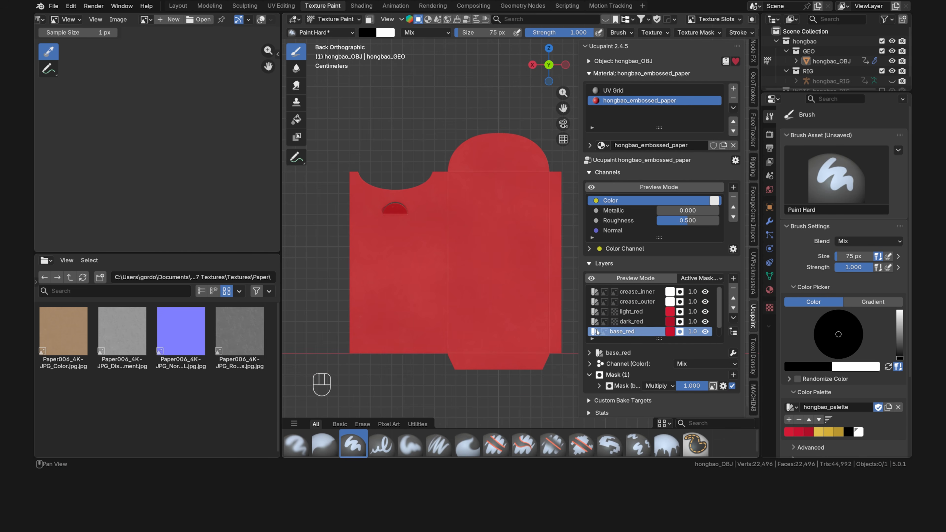
click(625, 291)
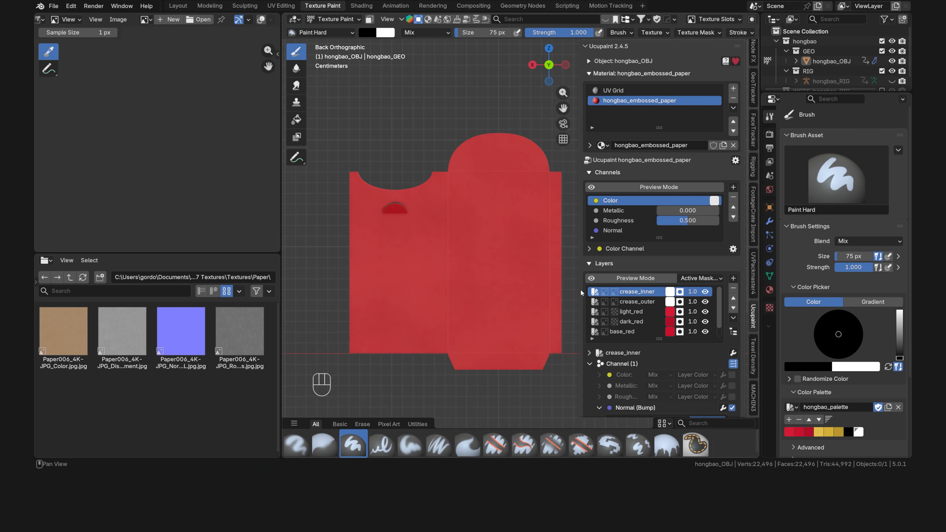
Show the Floral texture folder, and add a solid colour bump layer on the Normal channel with a black 4096 px, 32-bit float image mask.
click(70, 278)
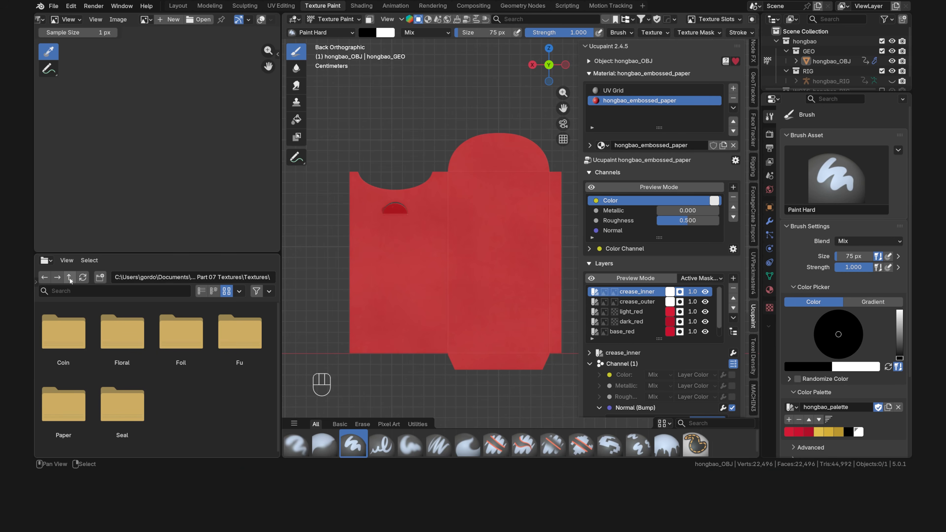
double_click(121, 339)
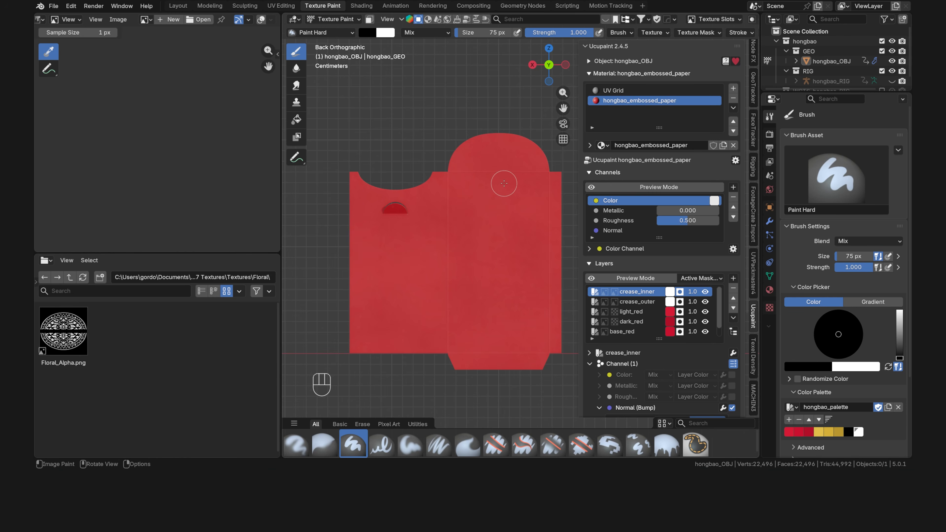
click(733, 278)
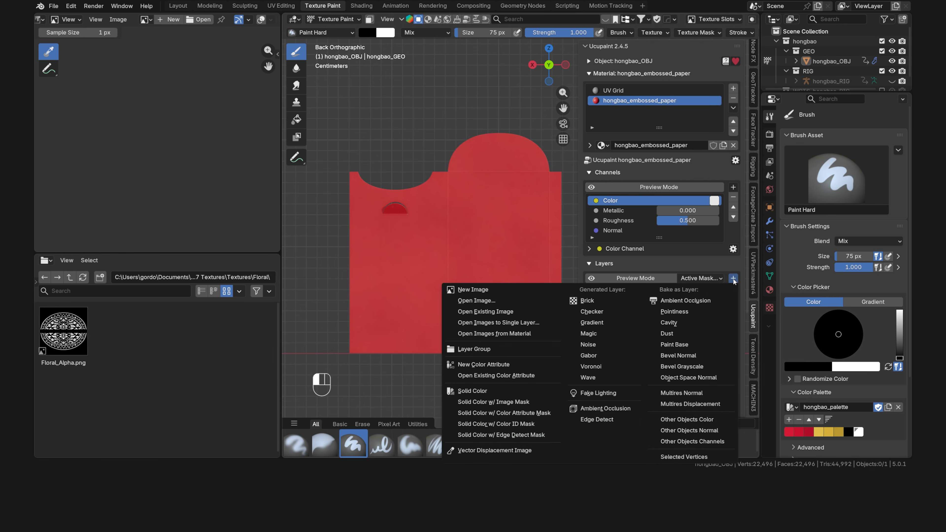
click(540, 401)
drag(556, 294, 479, 173)
click(492, 203)
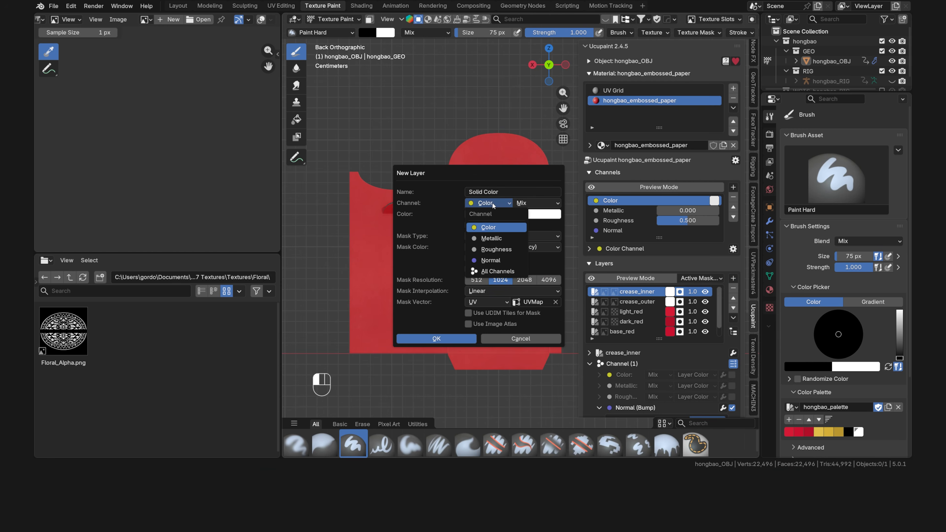
click(504, 259)
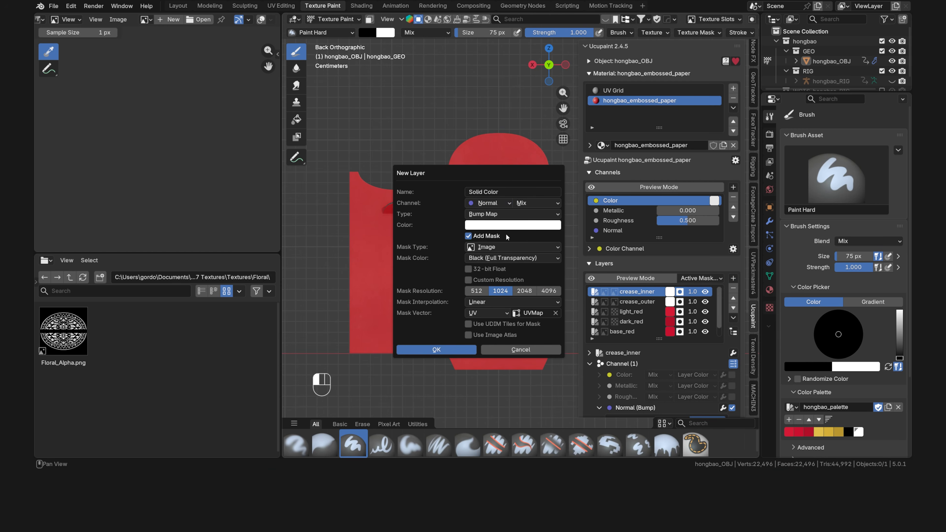
click(507, 214)
click(508, 214)
click(544, 293)
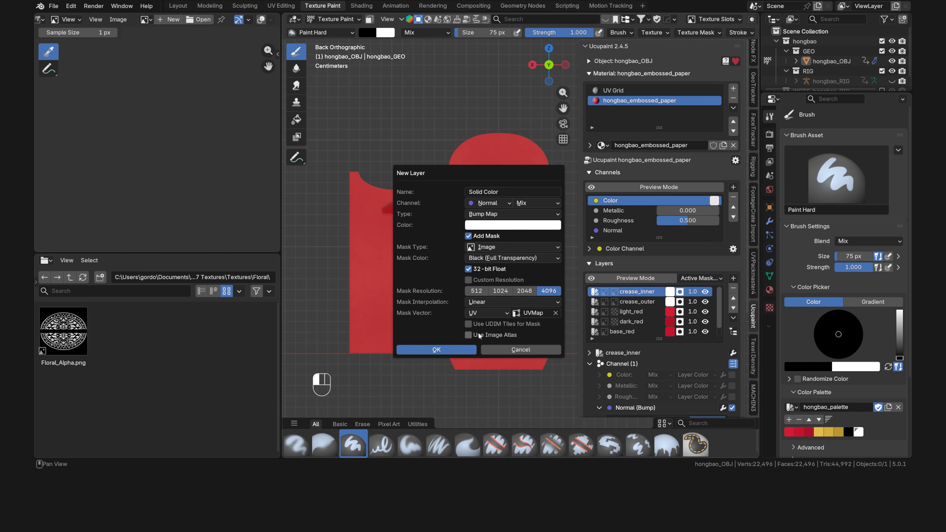
click(449, 352)
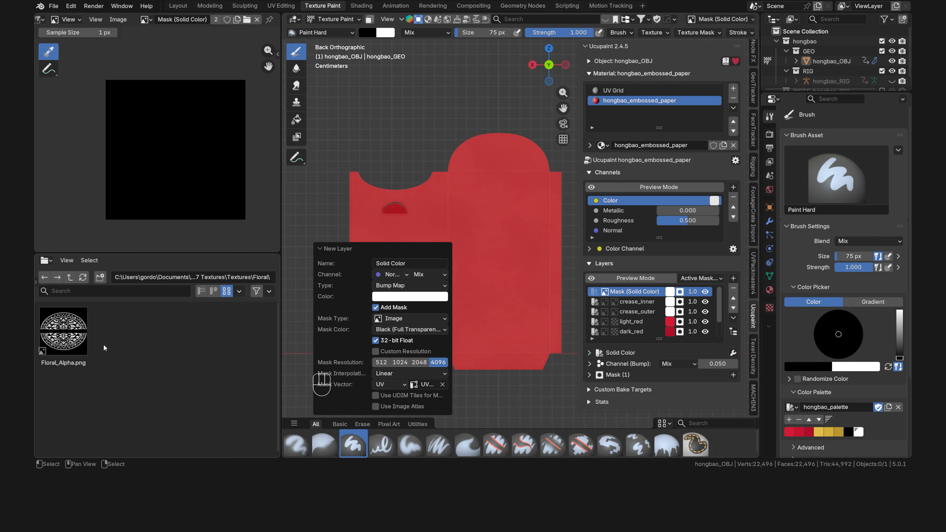
Create a brush mask texture from Floral_Alpha.png and expand the brush's Texture Mask settings.
click(769, 307)
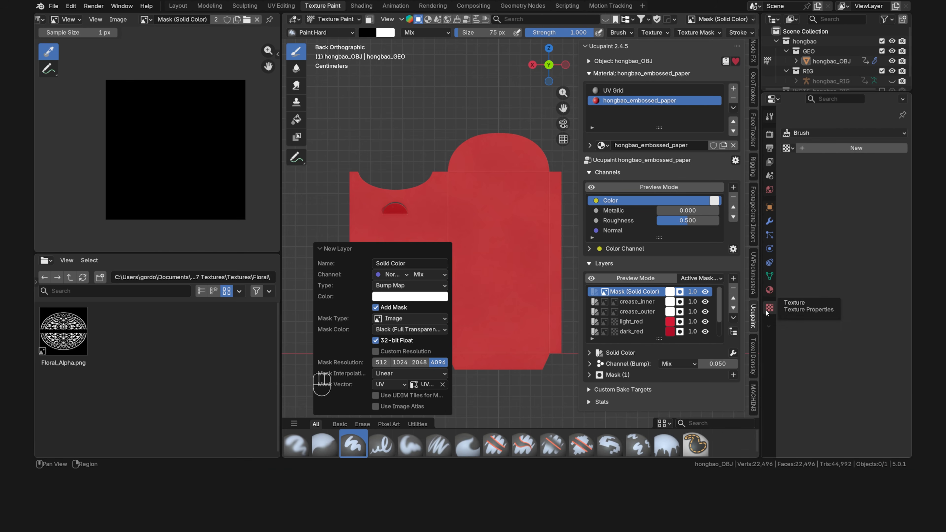
click(847, 134)
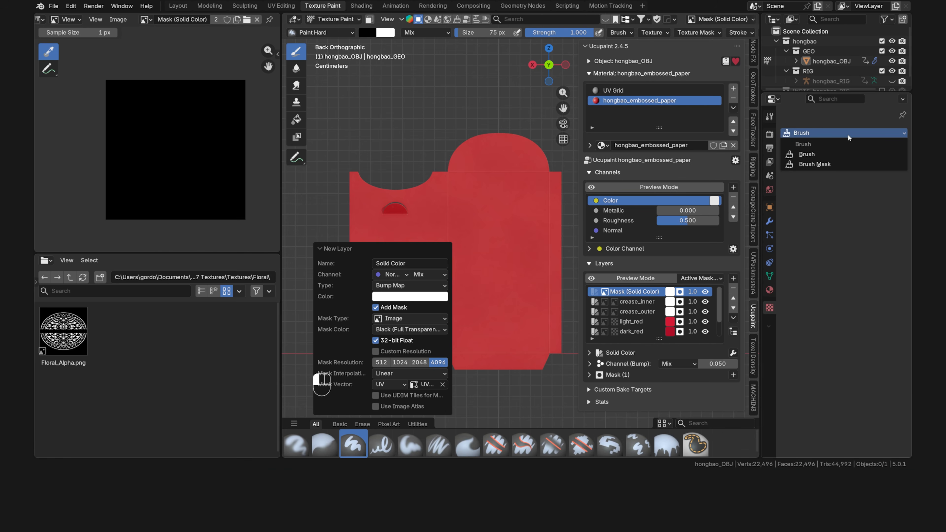
click(847, 164)
click(855, 150)
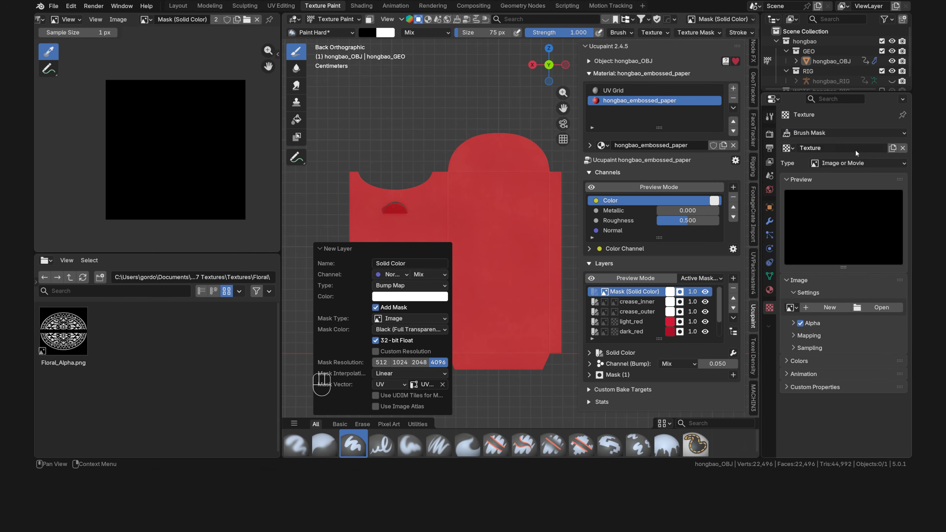
click(882, 308)
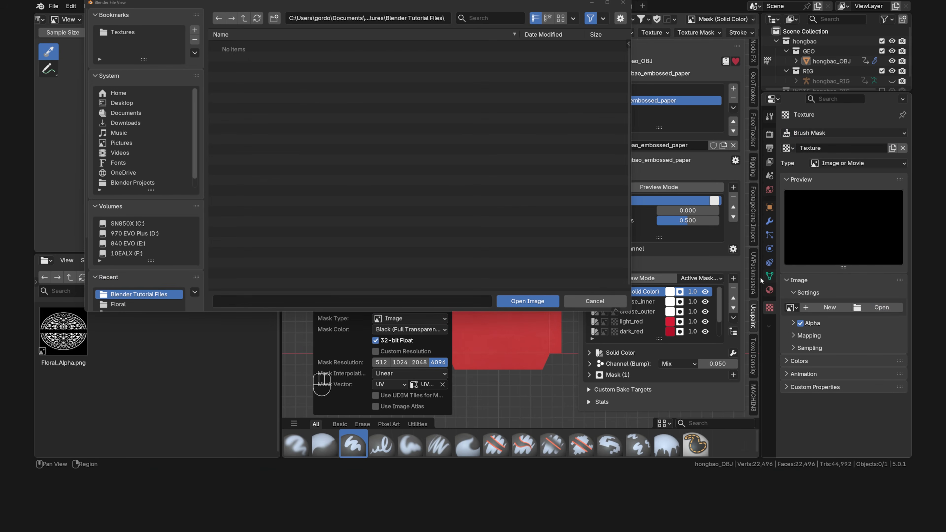
click(163, 32)
double_click(248, 57)
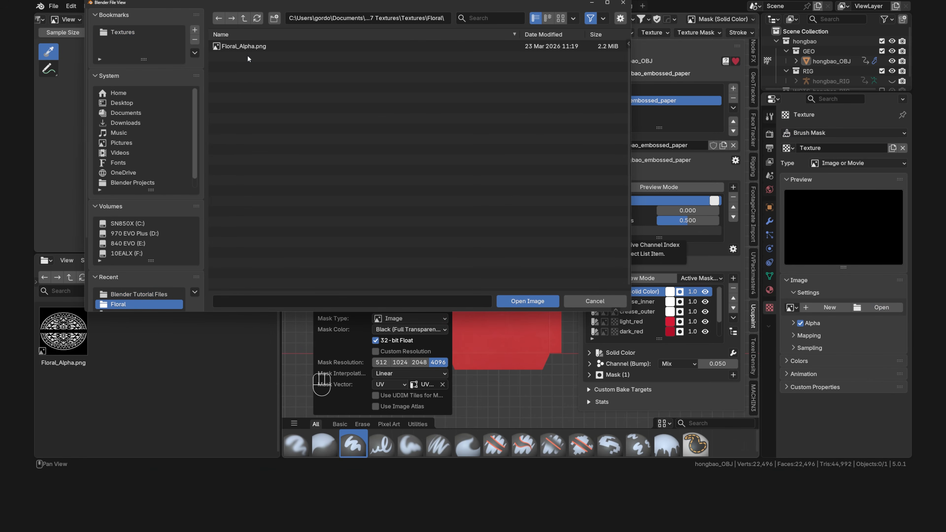
click(271, 45)
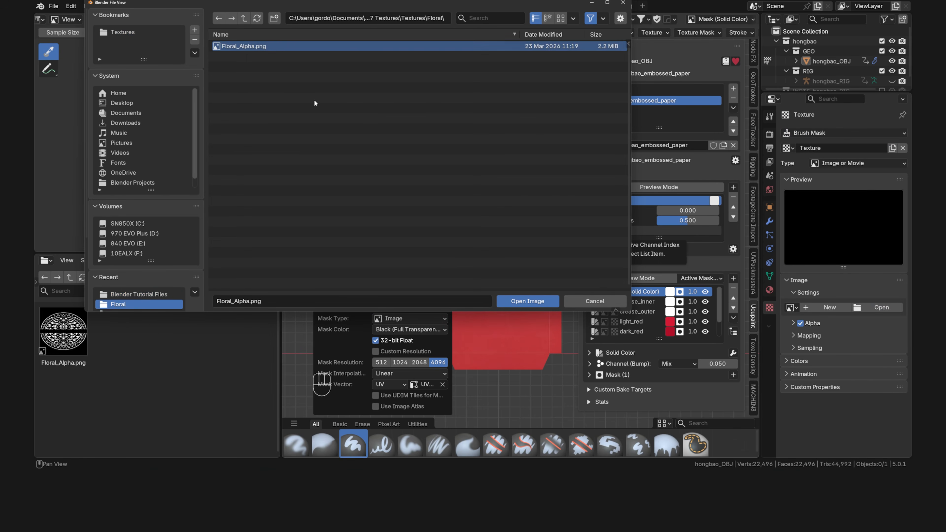
click(532, 302)
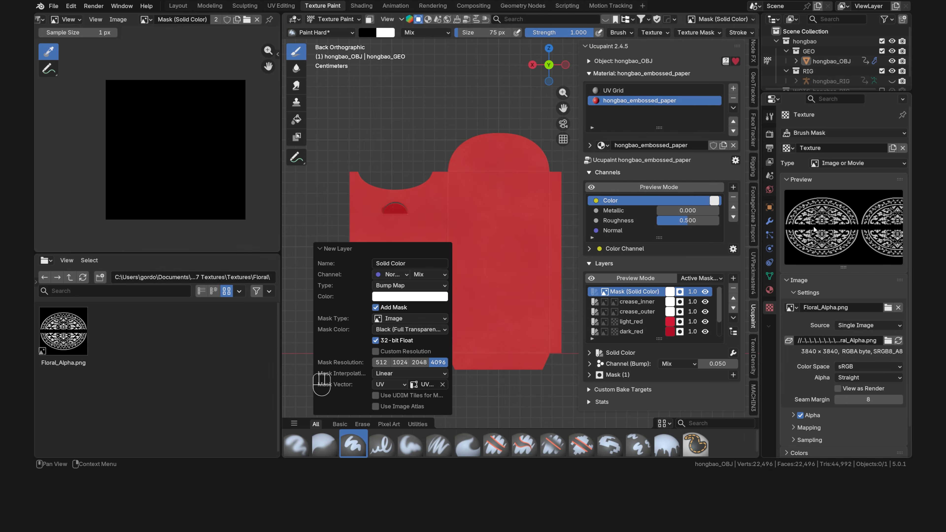
click(771, 117)
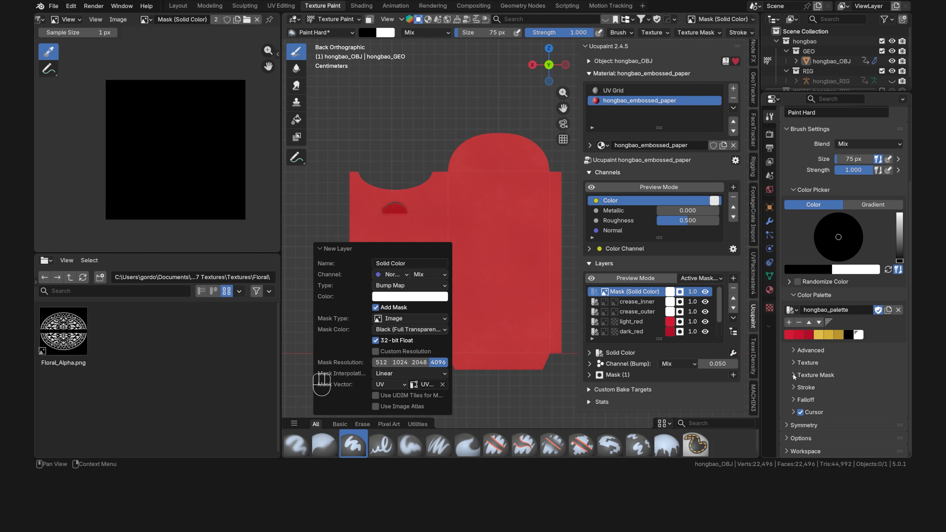
click(794, 375)
scroll(792, 375, down, 8)
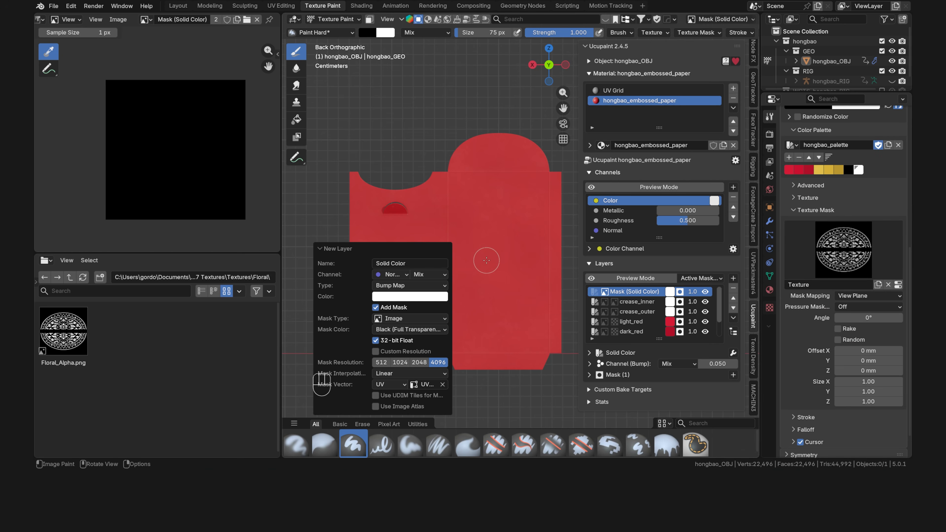
Try stamping the floral pattern below the flap fold with a 202 px brush, and undo the stamp.
scroll(487, 253, up, 4)
shift+middle_drag(487, 247, 486, 304)
scroll(485, 191, up, 2)
shift+middle_drag(486, 190, 485, 213)
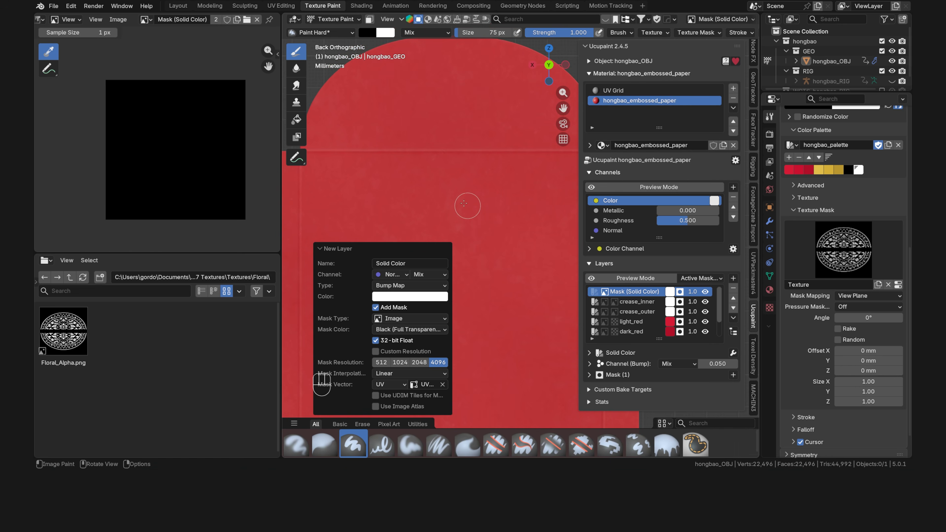
key(f)
click(474, 205)
ctrl+click(459, 200)
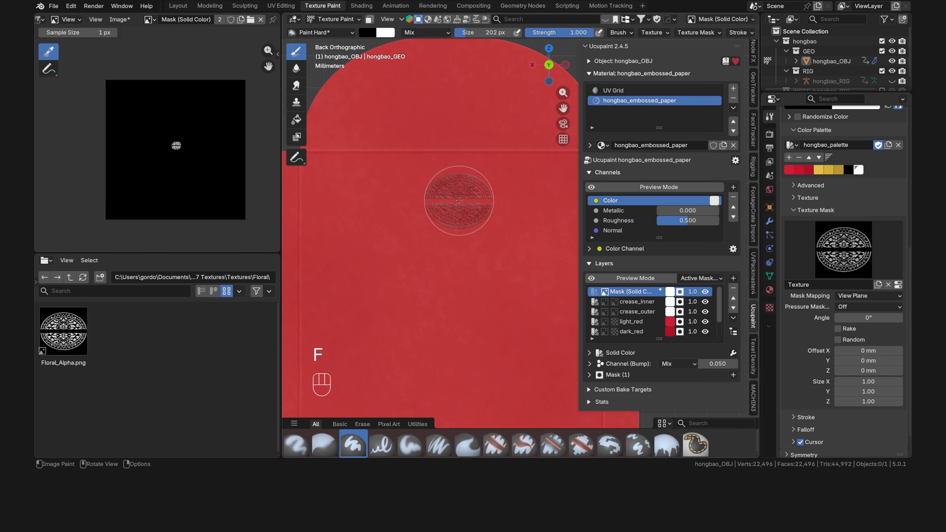
key(ctrl+z)
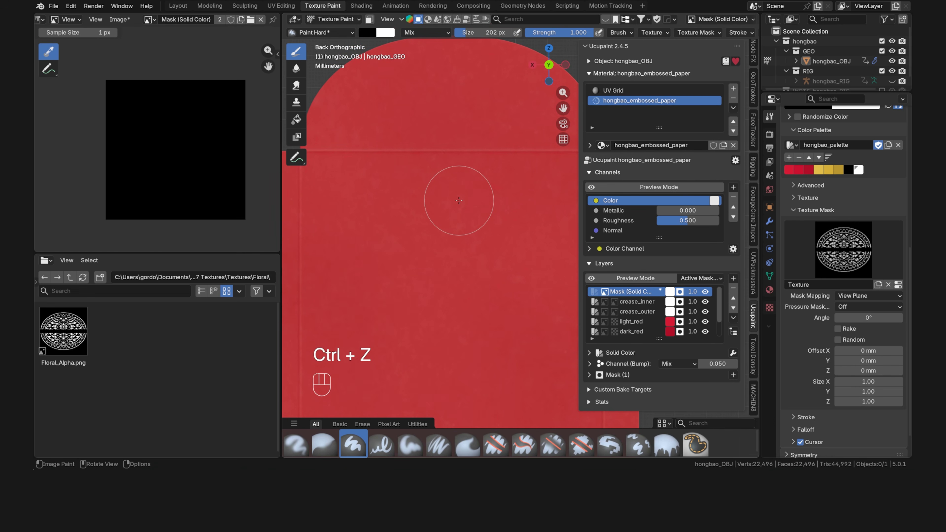
Set the brush's mask mapping to Stencil.
click(874, 298)
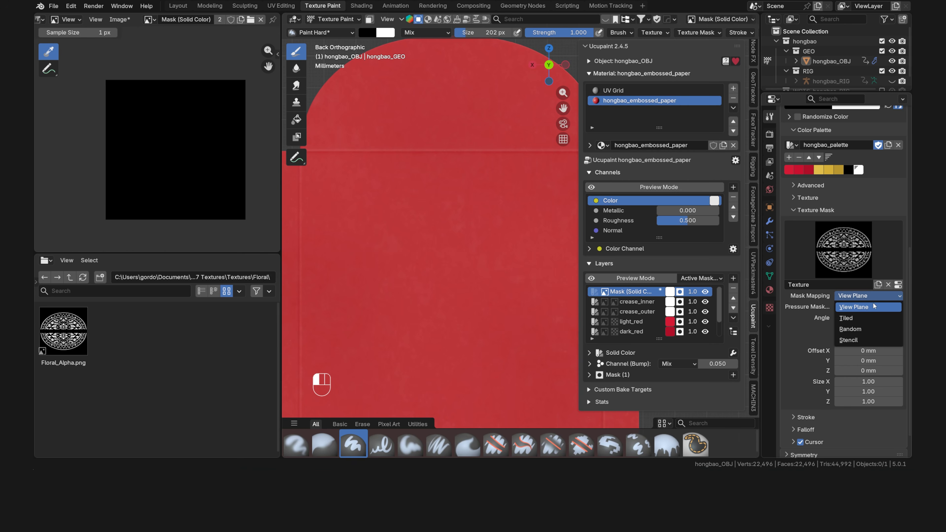
click(866, 340)
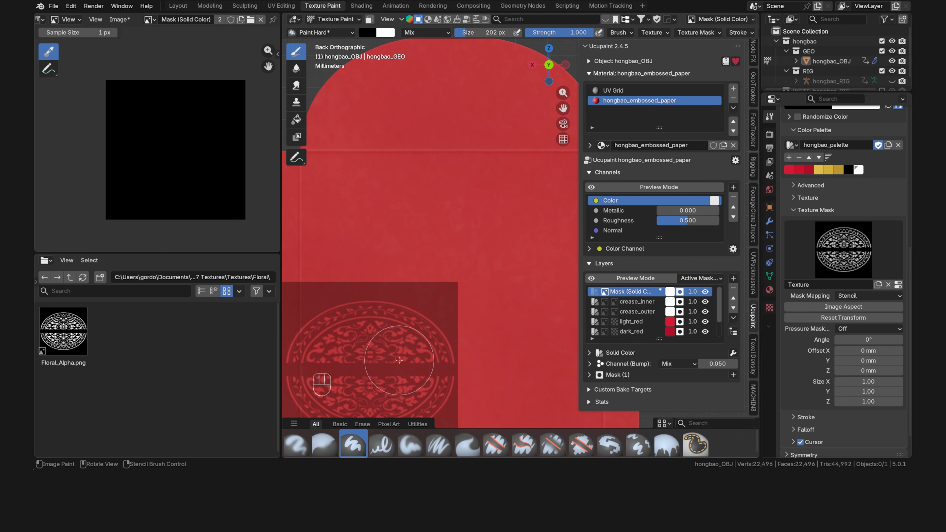
scroll(466, 238, down, 3)
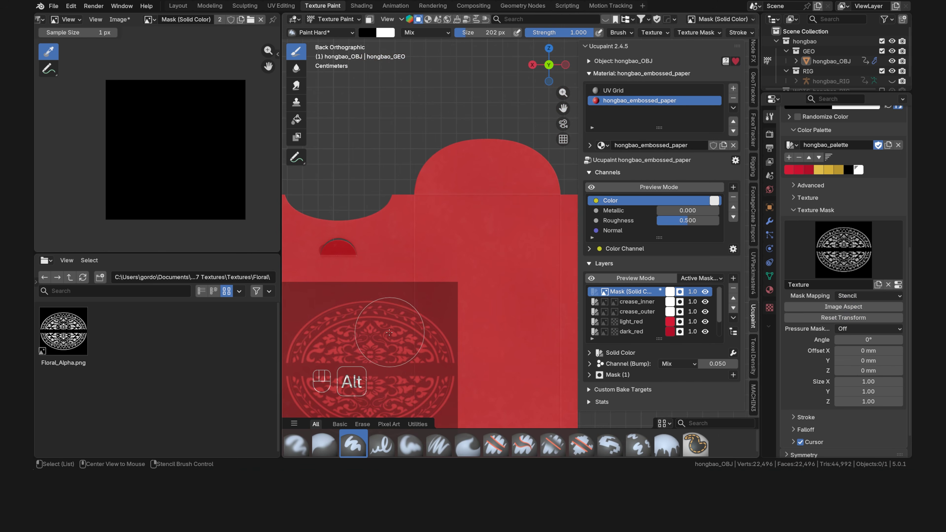
Try moving and rotating the floral stencil over the envelope, and reset its transform.
mouse_move(388, 333)
alt+right_down()
mouse_move(492, 209)
mouse_move(449, 225)
mouse_move(508, 236)
mouse_move(499, 216)
mouse_move(496, 224)
mouse_move(500, 187)
mouse_move(462, 226)
mouse_move(479, 211)
mouse_move(446, 228)
mouse_move(398, 138)
mouse_move(436, 134)
mouse_move(466, 147)
mouse_move(458, 146)
alt+right_up()
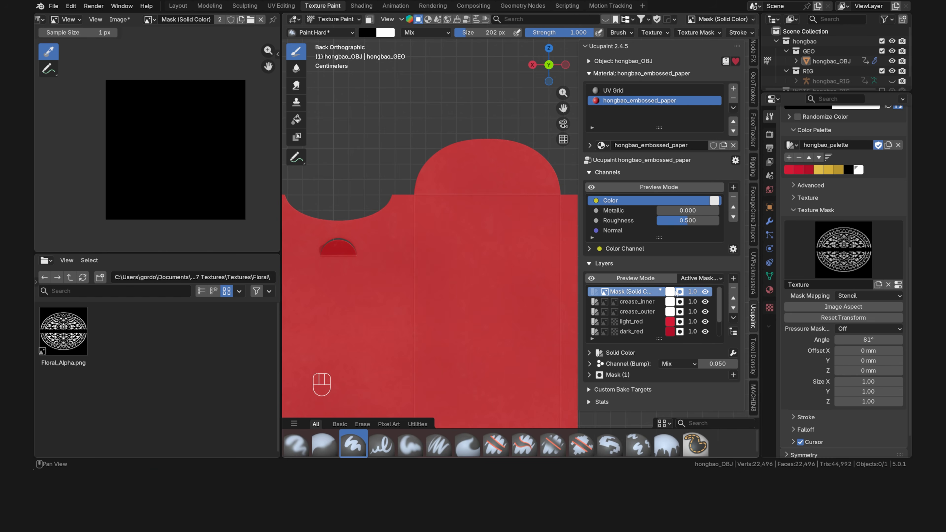
click(852, 319)
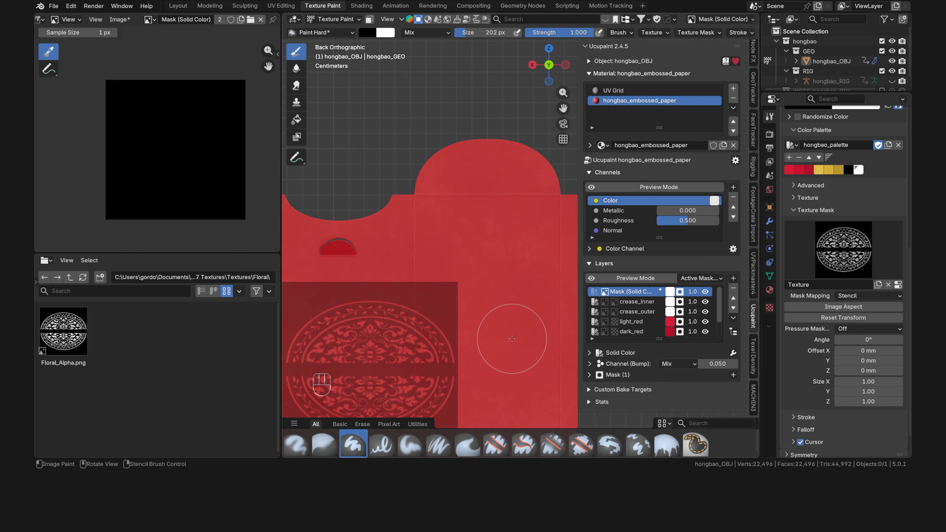
alt+right_drag(354, 333, 464, 234)
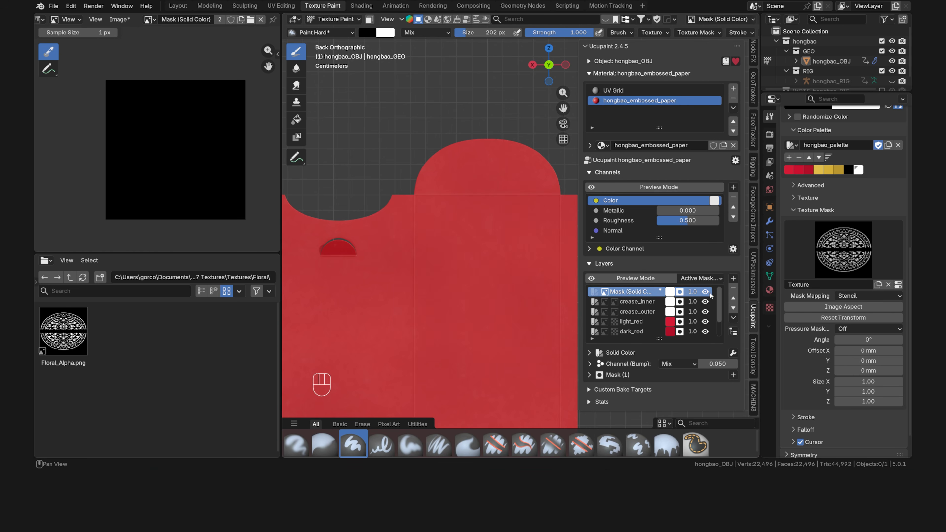
click(834, 311)
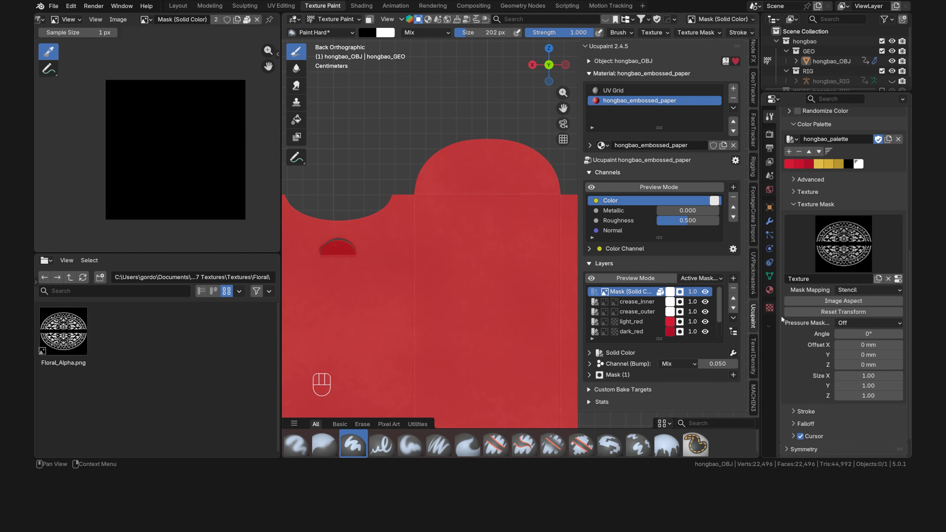
click(829, 312)
Position the floral stencil over the panel directly below the large rounded flap, spanning the panel's width between the side creases.
shift+middle_drag(489, 311, 469, 305)
scroll(468, 287, up, 1)
alt+right_drag(384, 333, 464, 222)
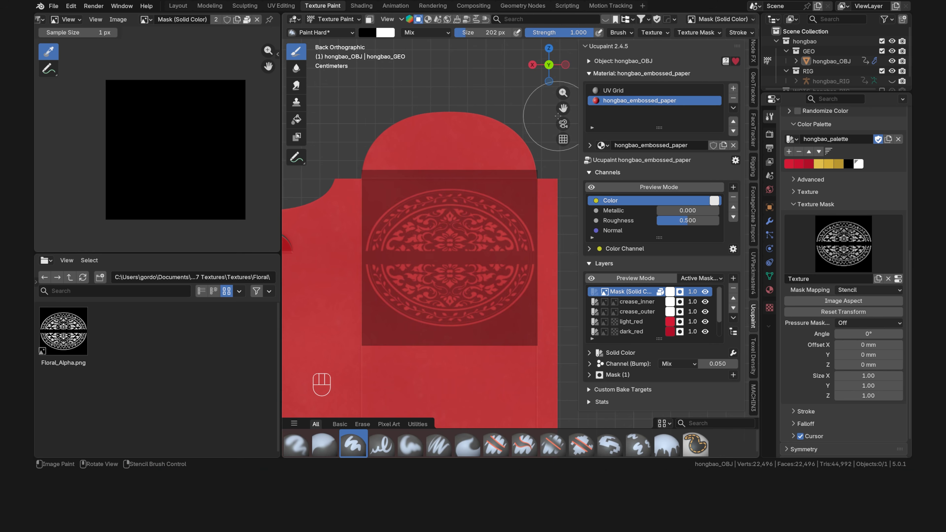
Turn off the Occlude and Backface Culling paint options so strokes reach both sides of the envelope.
scroll(719, 34, down, 6)
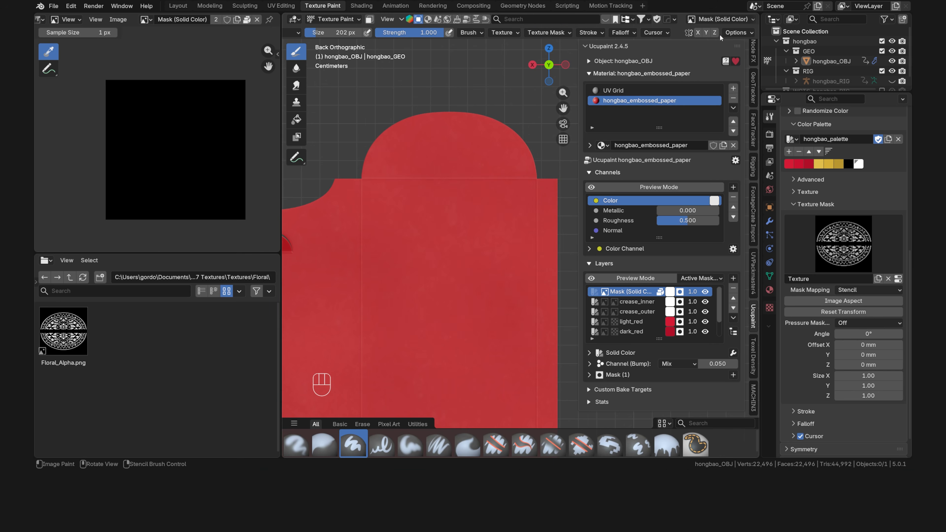
click(735, 34)
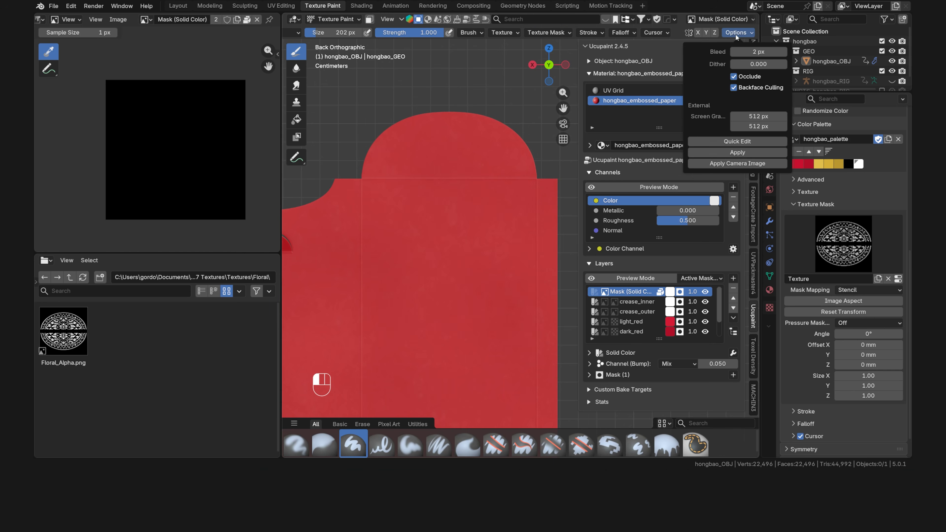
click(734, 77)
click(733, 87)
In Edit Mode, select the central panel's faces on both the red outside and brown inside, using linked selection delimited by seams.
key(Tab)
click(454, 213)
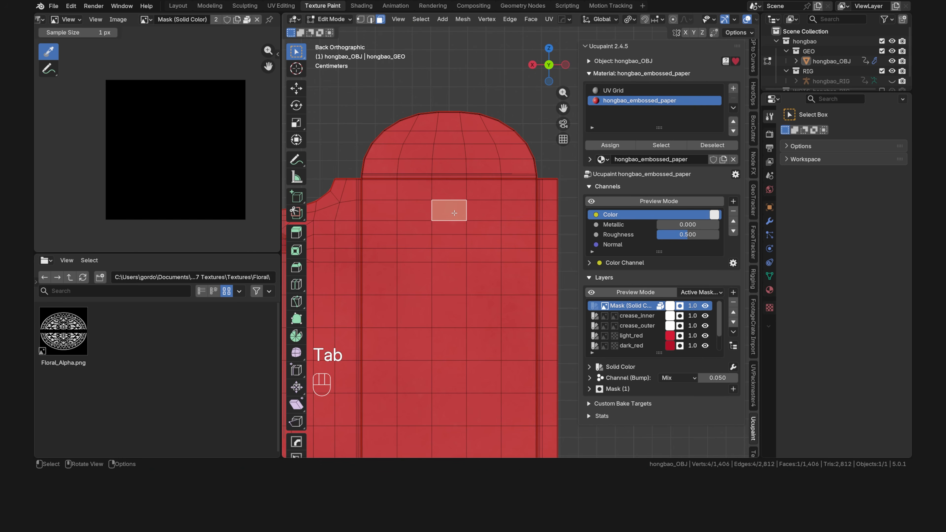
key(grave)
click(447, 210)
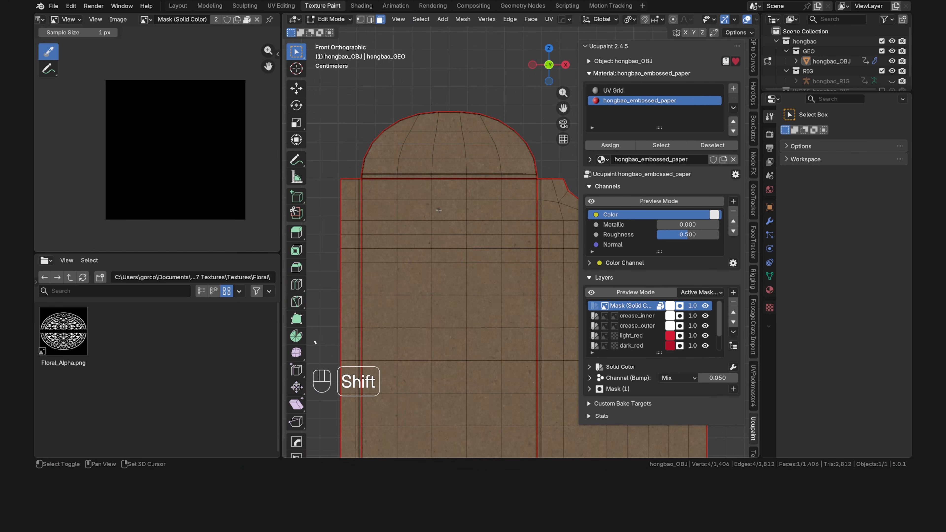
shift+click(439, 210)
key(grave)
click(480, 187)
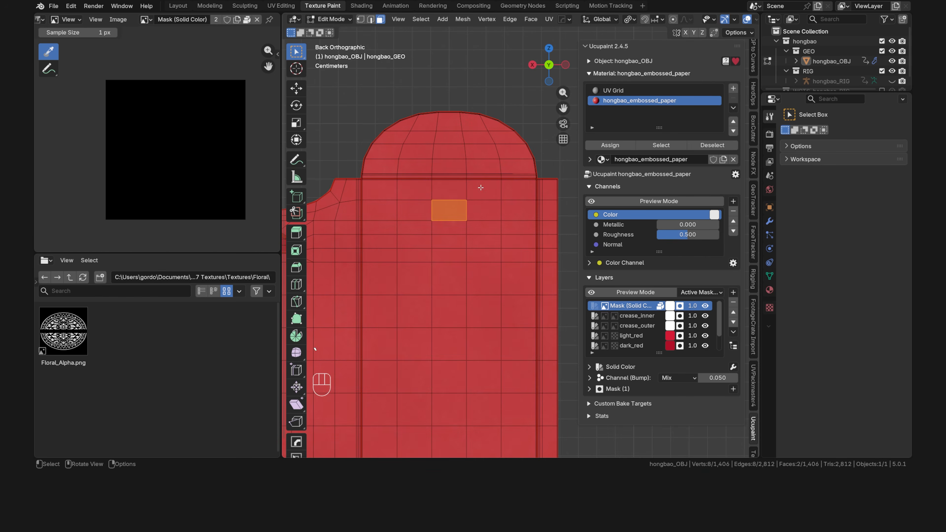
key(ctrl+l)
Shrink the central panel's face selection by one step with Face Step enabled.
scroll(480, 188, up, 7)
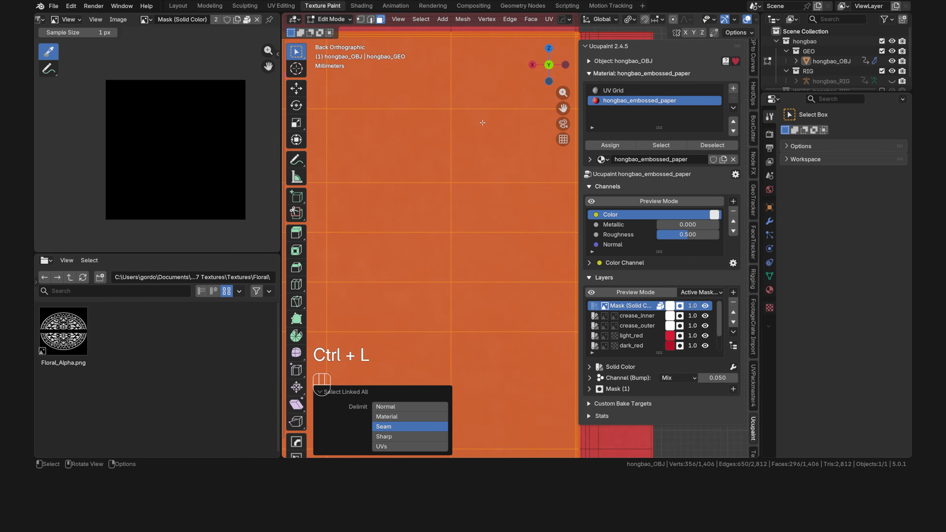
shift+middle_drag(482, 105, 469, 301)
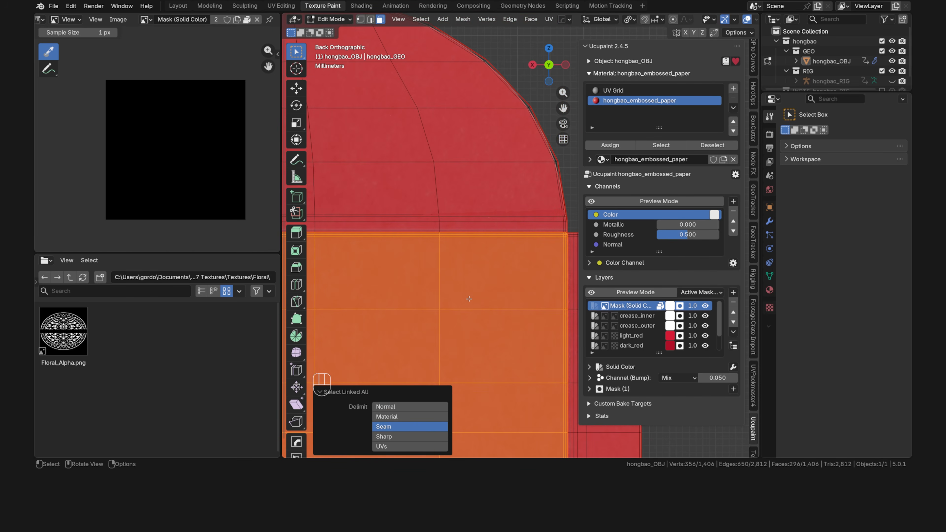
key(ctrl+KP_Subtract)
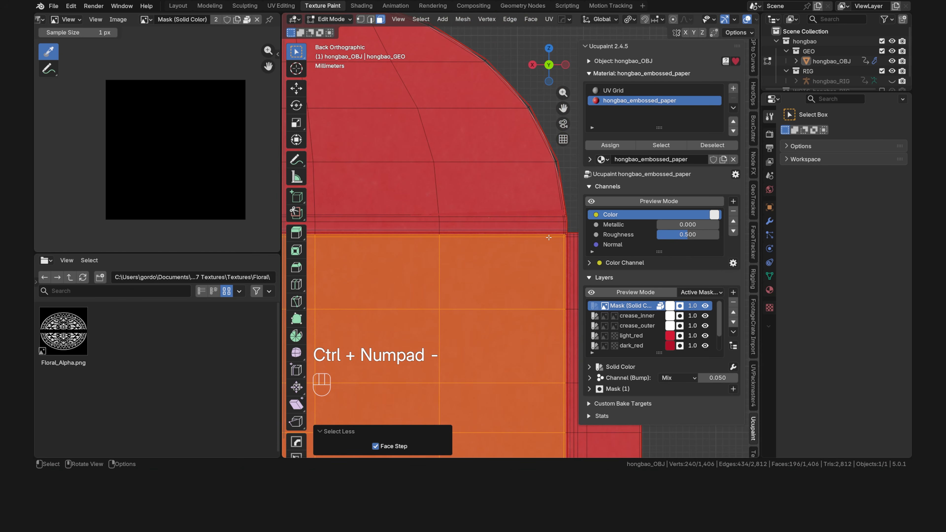
scroll(540, 236, down, 4)
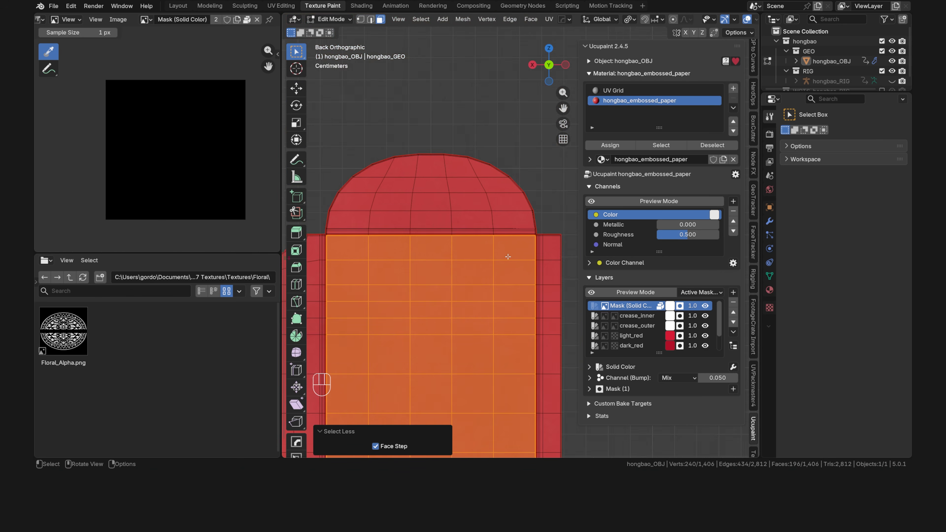
shift+middle_drag(437, 333, 455, 317)
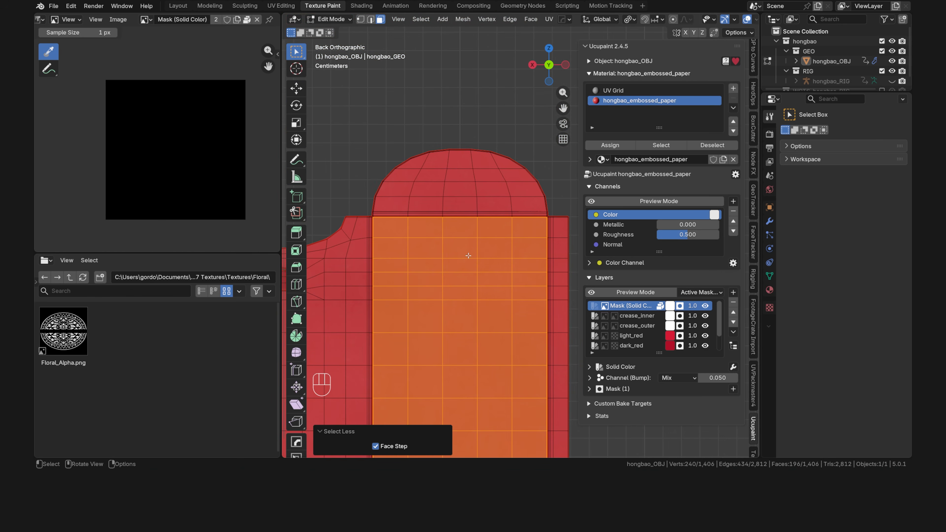
Return to Texture Paint mode and enable face selection masking to restrict painting to the central panel.
key(Tab)
click(361, 205)
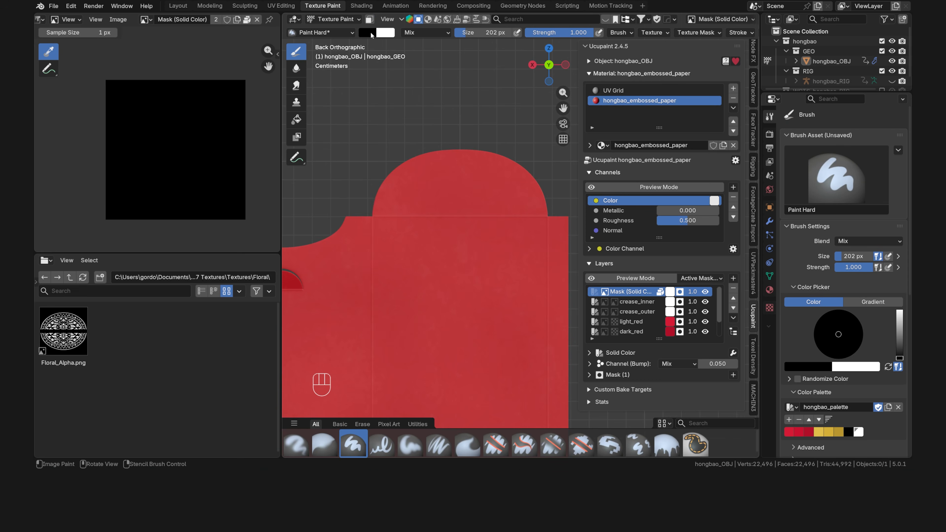
click(370, 19)
Center the floral stencil on the rounded flap's fold and paint its lower half in white onto the panel with a 308 px brush.
mouse_move(473, 325)
alt+right_down()
mouse_move(490, 284)
mouse_move(483, 278)
mouse_move(533, 282)
mouse_move(515, 283)
alt+right_up()
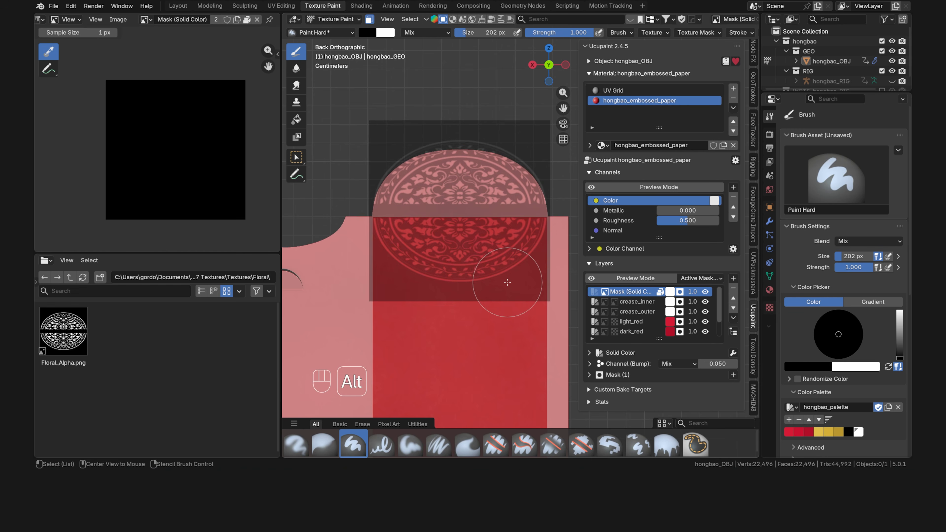
key(f)
click(556, 249)
ctrl+drag(551, 248, 402, 242)
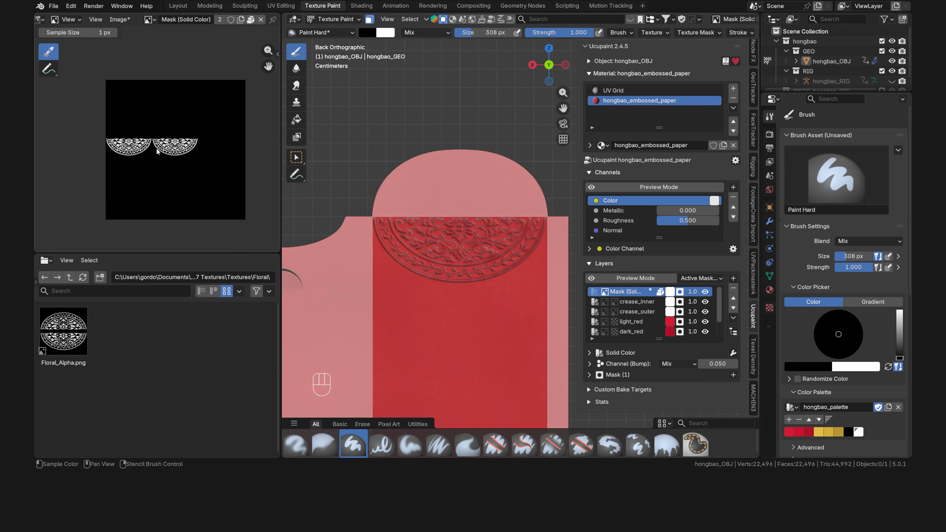
Align the panel's bottom fold with the stencil's center and paint the upper half of the floral pattern in white.
shift+middle_drag(508, 328, 488, 89)
shift+middle_drag(487, 309, 487, 251)
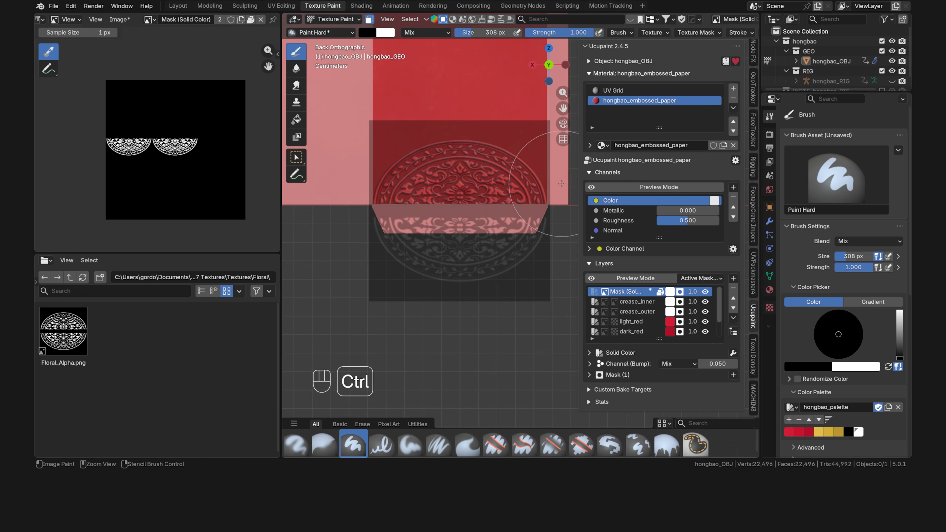
mouse_move(531, 166)
ctrl+mouse_down()
mouse_move(389, 166)
mouse_move(500, 179)
ctrl+mouse_up()
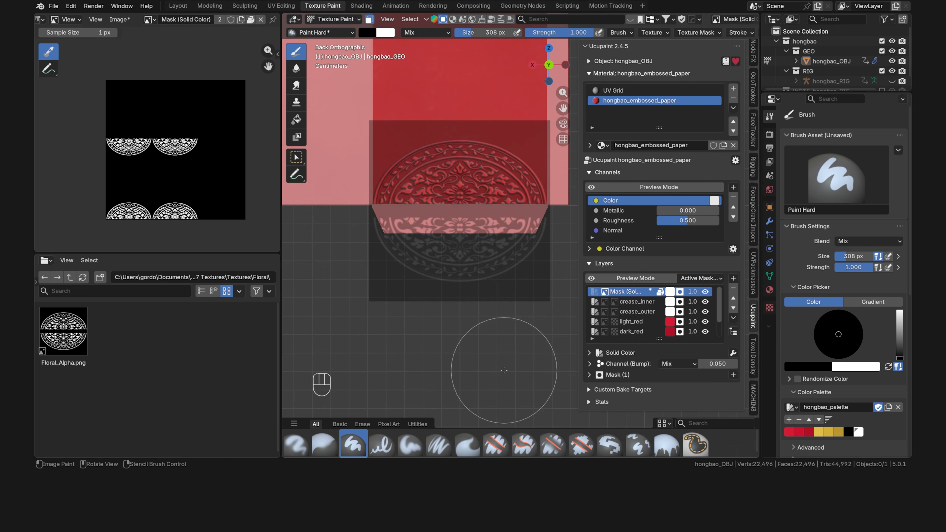
Remove the floral texture from the brush's texture mask and turn off face selection masking.
scroll(812, 299, down, 10)
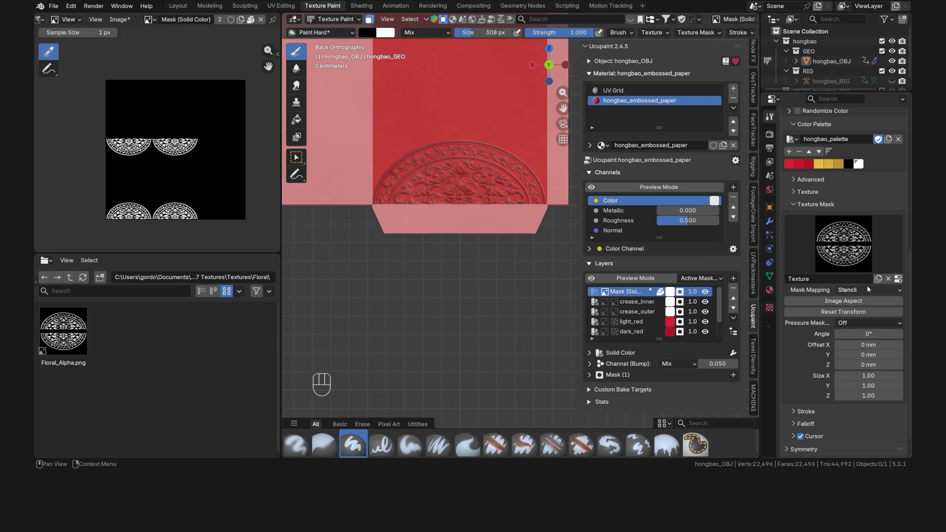
click(888, 279)
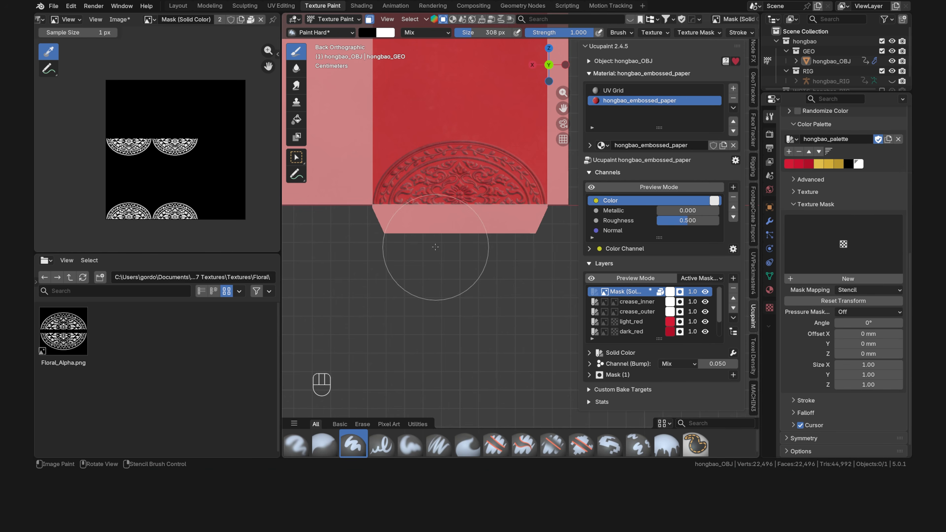
shift+scroll(417, 126, up, 5)
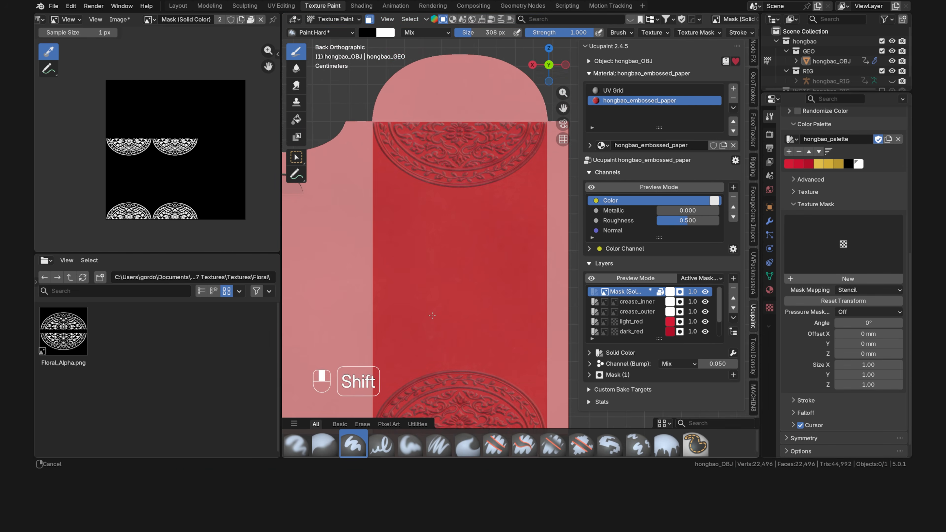
click(369, 20)
Set the floral layer's bump height to -0.001.
scroll(488, 291, up, 10)
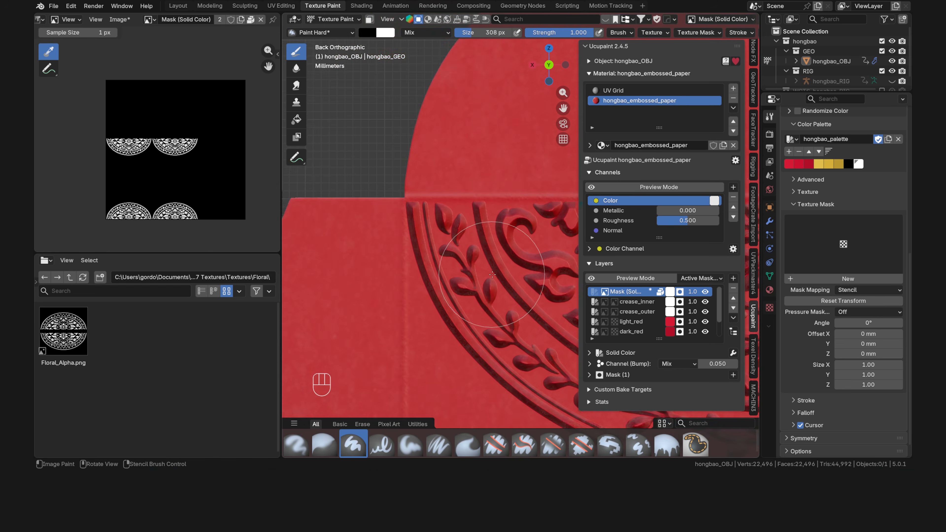
scroll(492, 274, down, 6)
scroll(428, 203, up, 6)
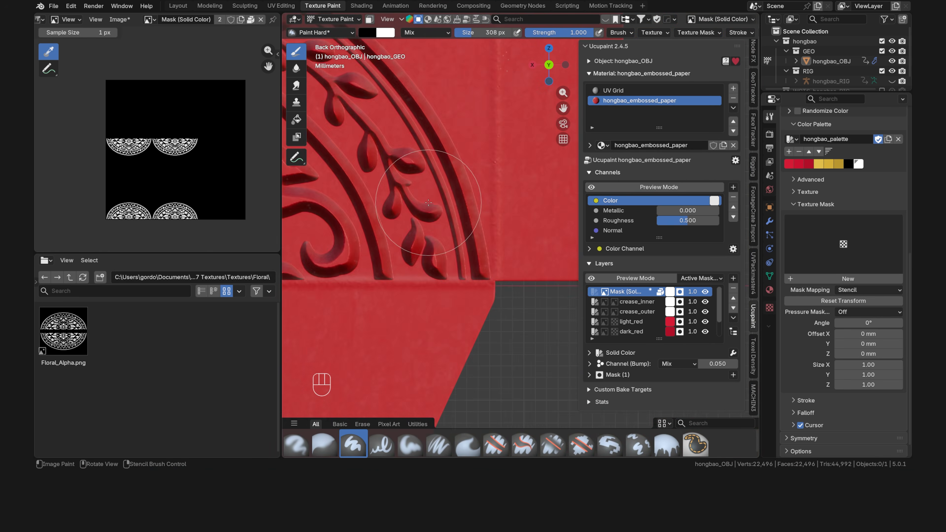
scroll(428, 202, down, 5)
shift+middle_drag(429, 202, 411, 265)
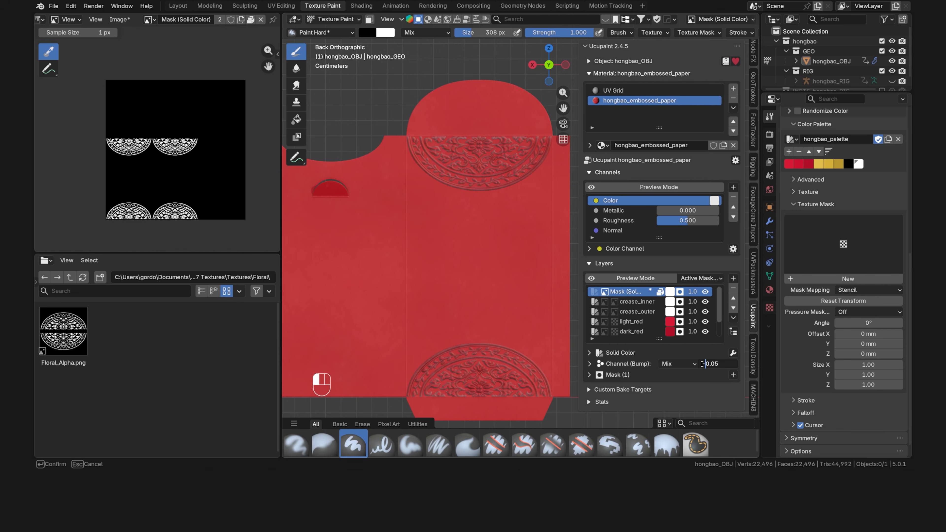
key(Return)
click(728, 364)
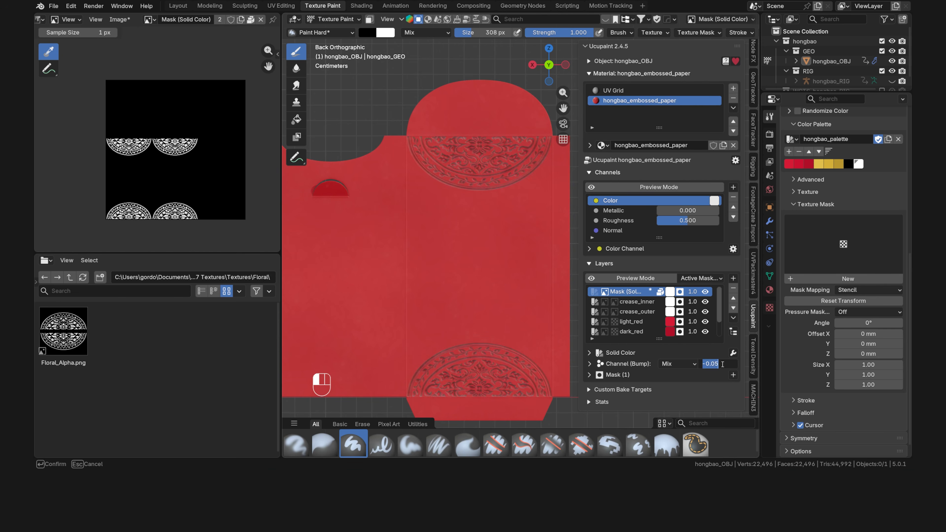
key(Return)
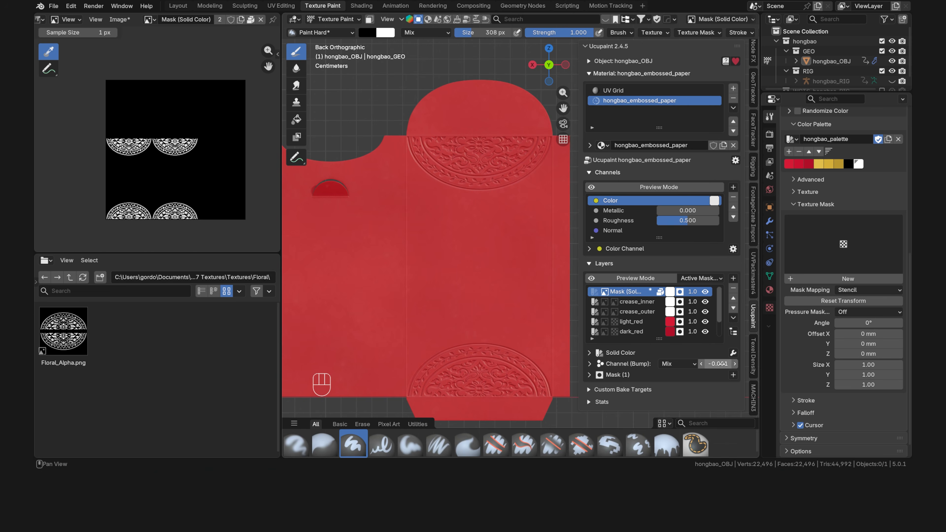
Examine the embossed floral pattern up close near both folds and on the envelope's brown inner side.
shift+middle_drag(462, 121, 498, 182)
scroll(498, 183, up, 5)
scroll(510, 212, down, 5)
shift+middle_drag(473, 354, 365, 156)
scroll(354, 209, up, 7)
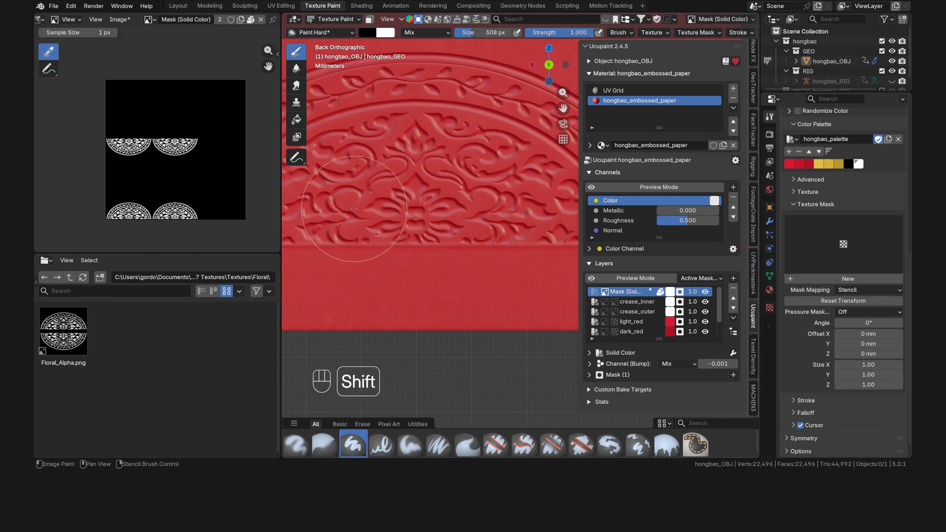
shift+middle_drag(354, 209, 437, 379)
scroll(522, 198, down, 6)
key(grave)
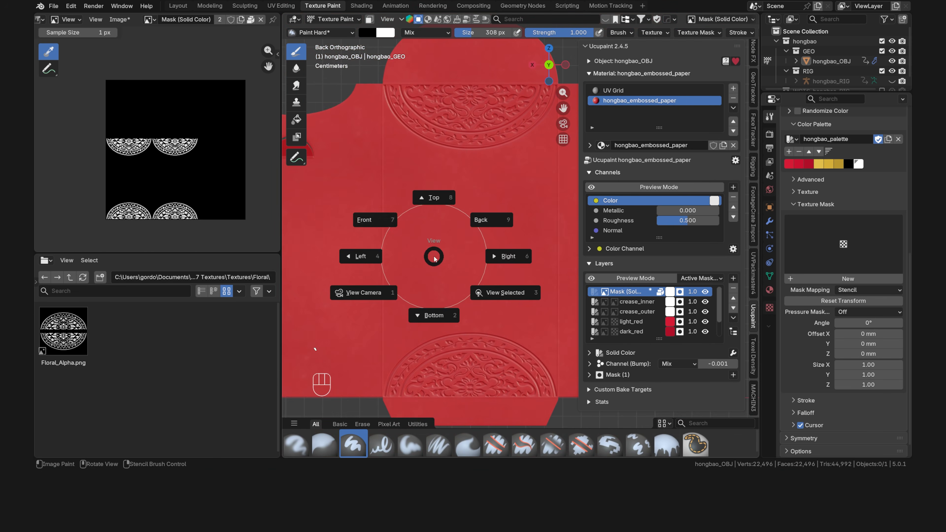
click(382, 219)
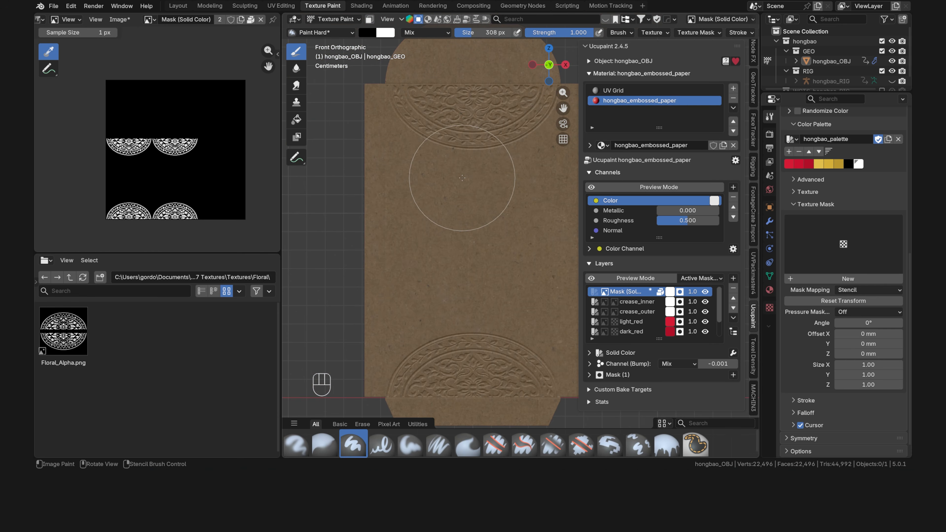
Duplicate the floral layer including its packed images, and set the duplicate's bump height to 0.001.
right_click(628, 297)
click(570, 357)
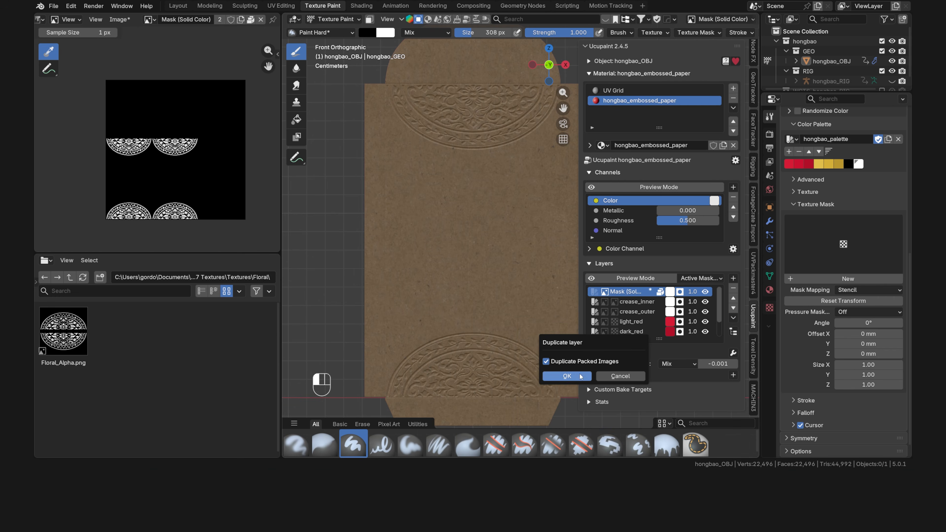
click(567, 376)
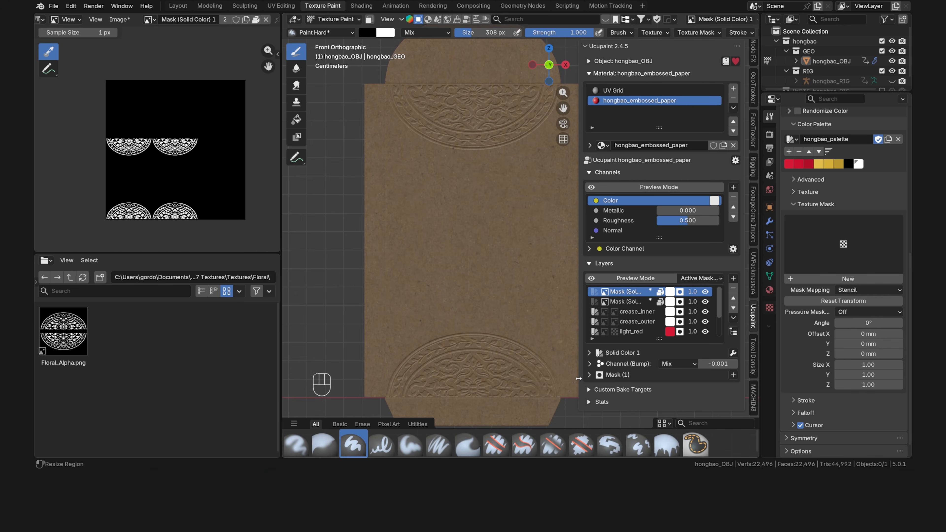
key(Return)
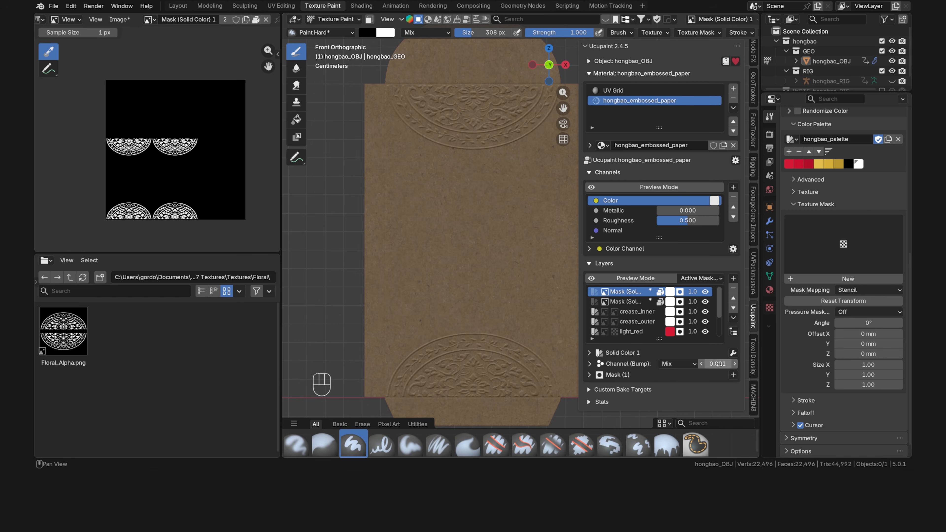
Select the original floral layer, try erasing the upper floral pattern from its mask, and undo the stroke.
click(626, 301)
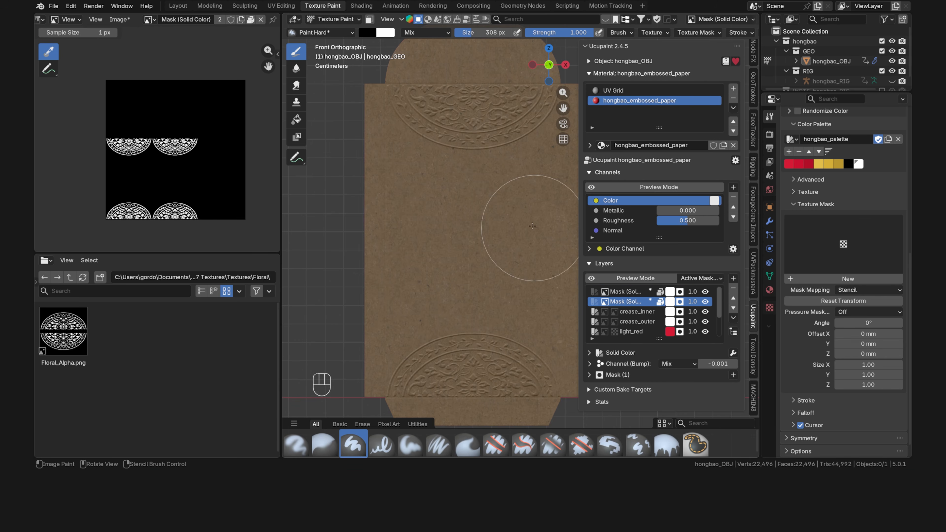
scroll(507, 190, down, 2)
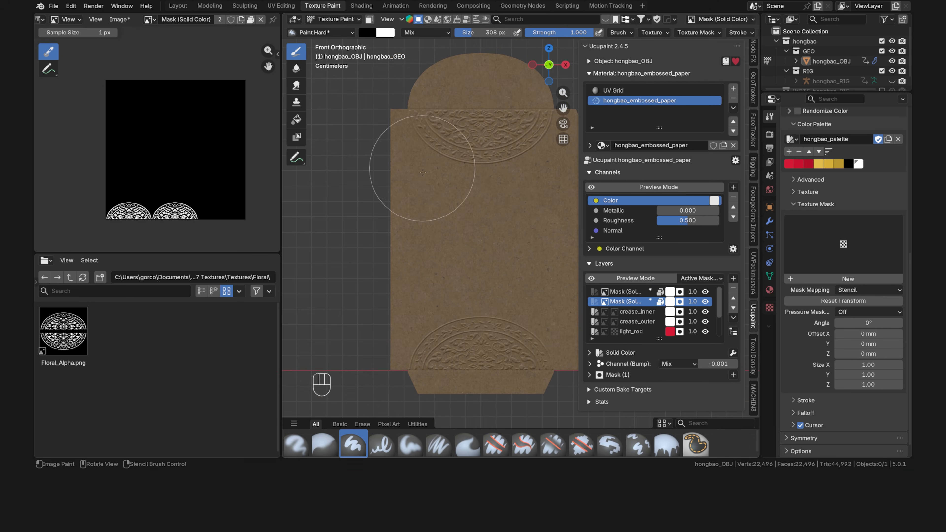
key(ctrl+z)
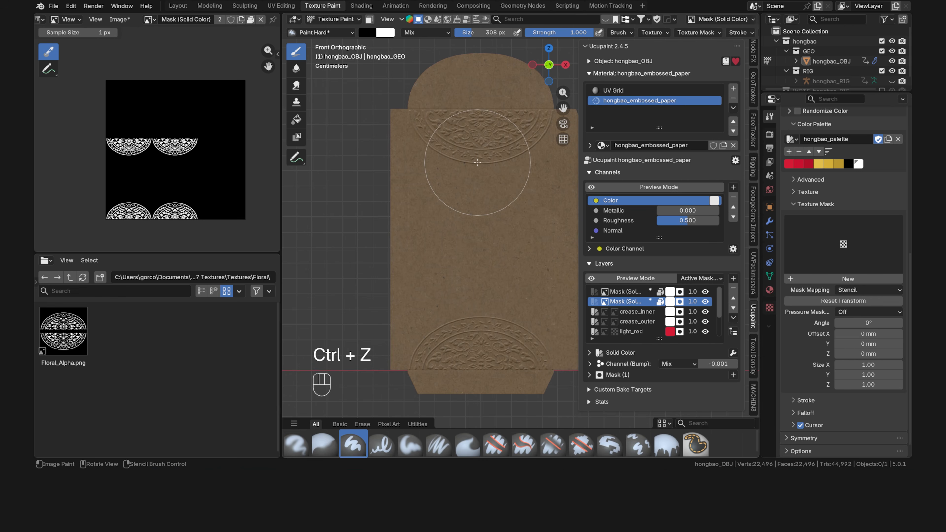
Enable Backface Culling and paint out the upper floral pattern in black on the brown inner side of the original layer's mask.
scroll(678, 32, down, 5)
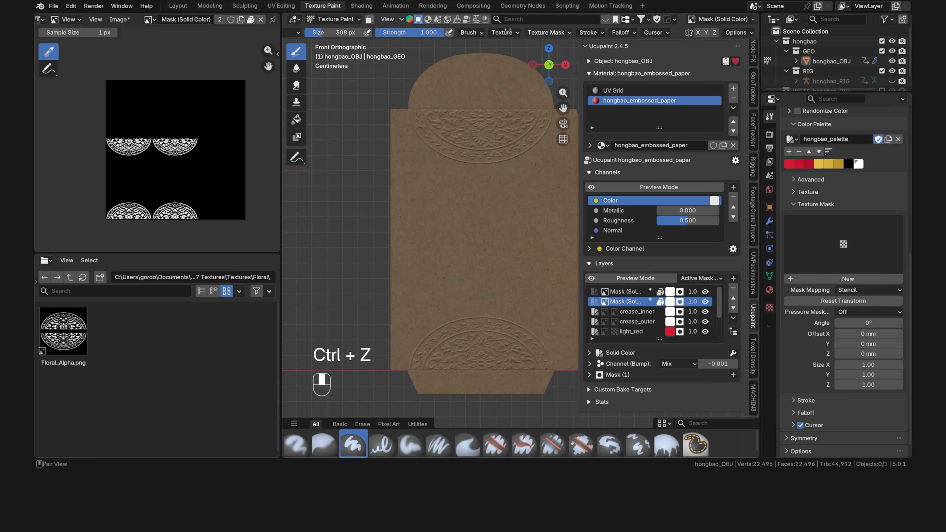
click(737, 33)
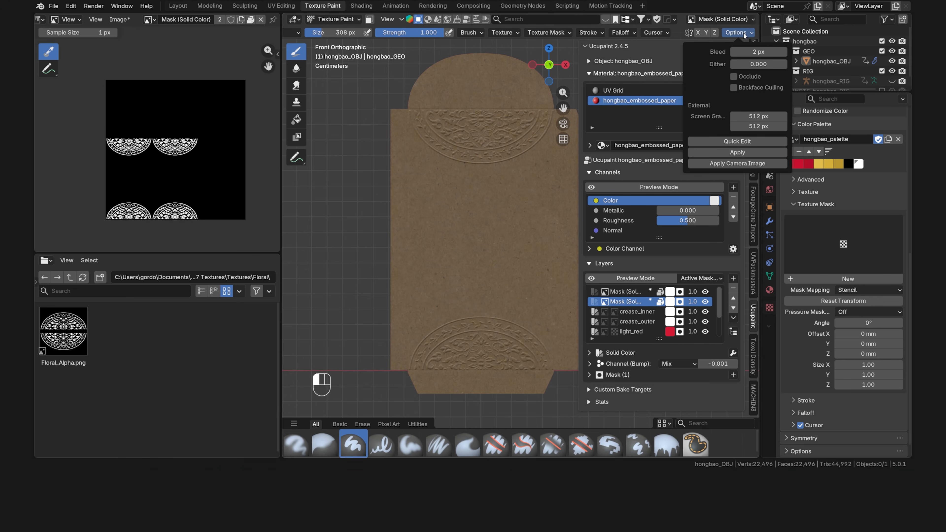
click(734, 88)
drag(415, 134, 551, 127)
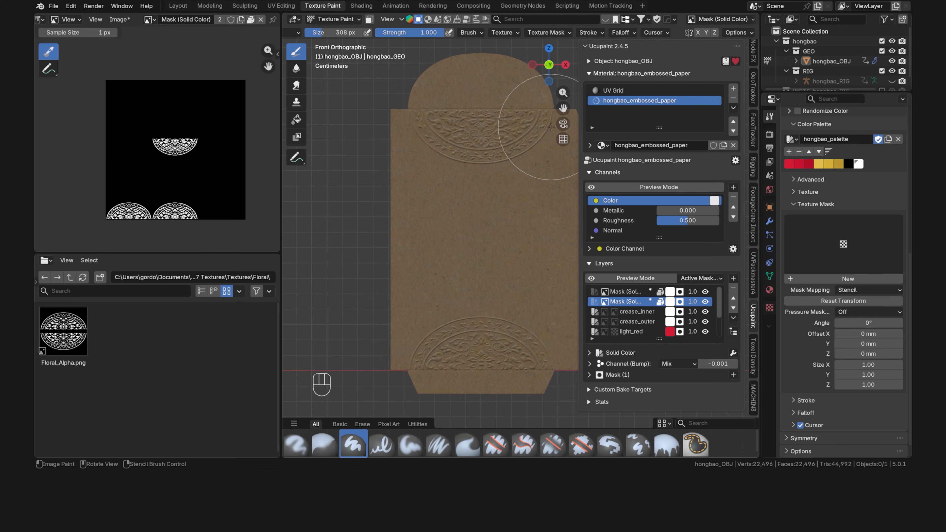
Paint out the lower floral pattern on the brown side of the original layer's mask and both patterns on the red side of the duplicate's mask.
drag(533, 345, 387, 349)
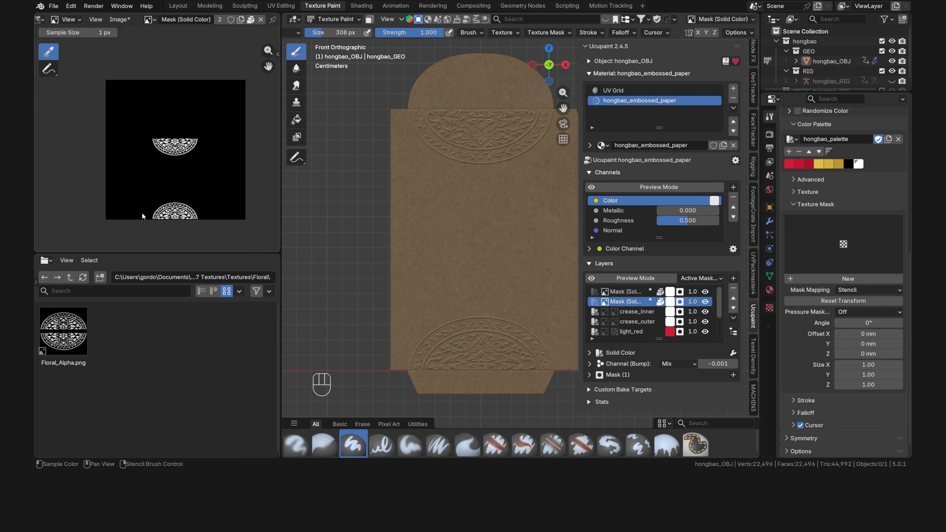
key(grave)
click(537, 183)
click(629, 292)
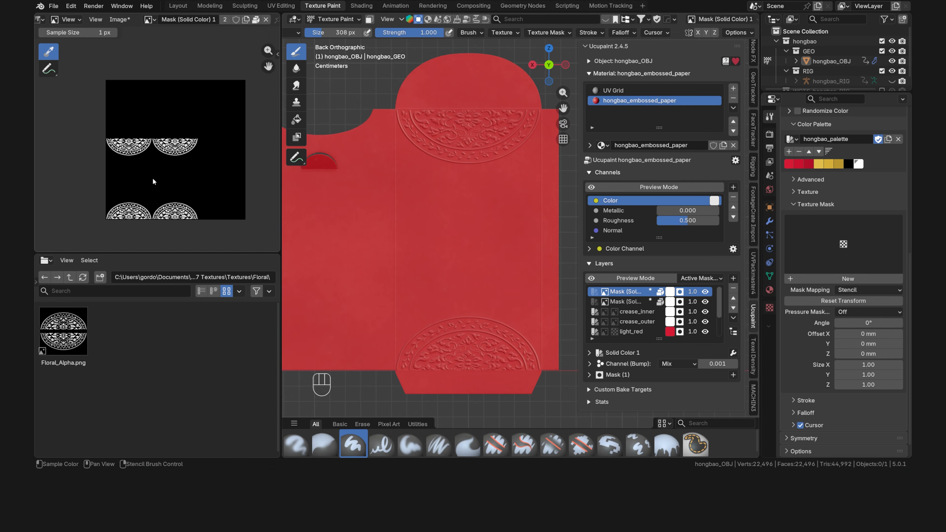
mouse_move(521, 126)
mouse_down()
mouse_move(444, 128)
mouse_move(532, 130)
mouse_up()
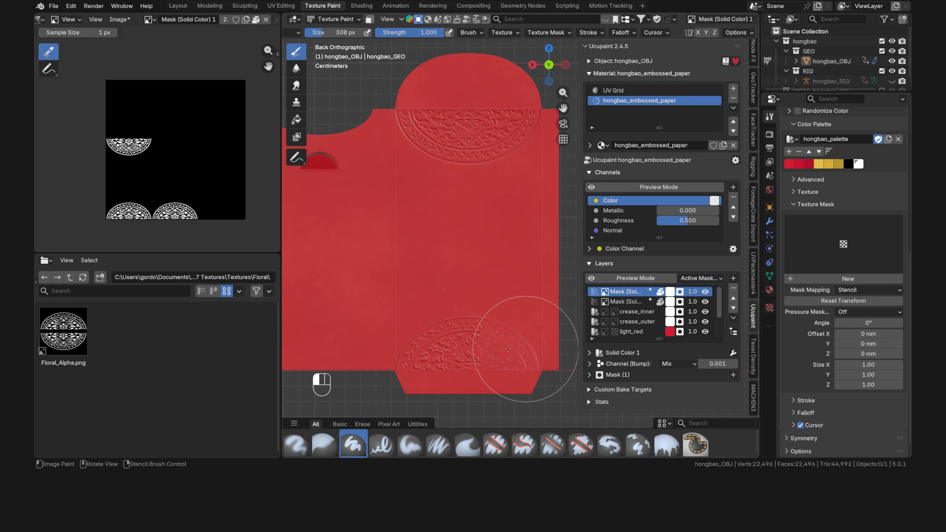
drag(525, 350, 470, 349)
Rename the original floral layer as floral_outer and its duplicate as floral_inner.
click(630, 301)
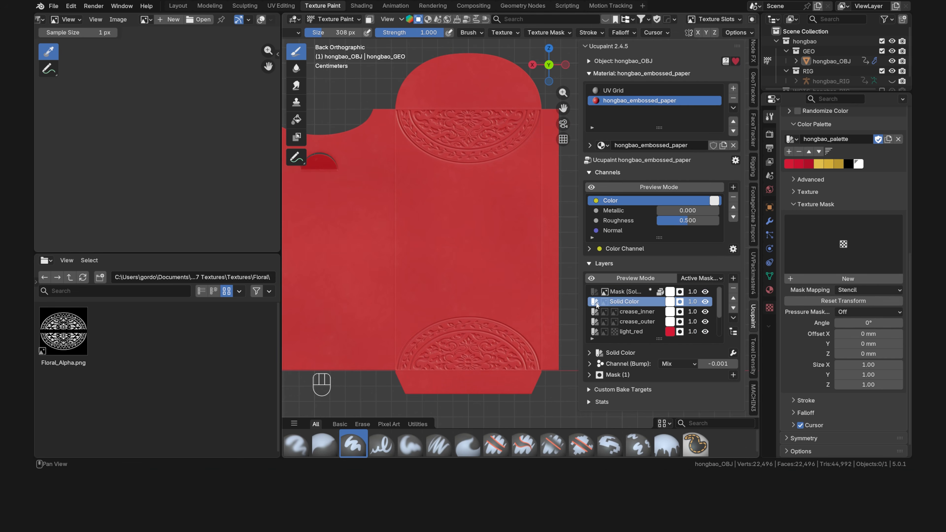
double_click(633, 302)
text(floral_outer)
key(Return)
click(630, 291)
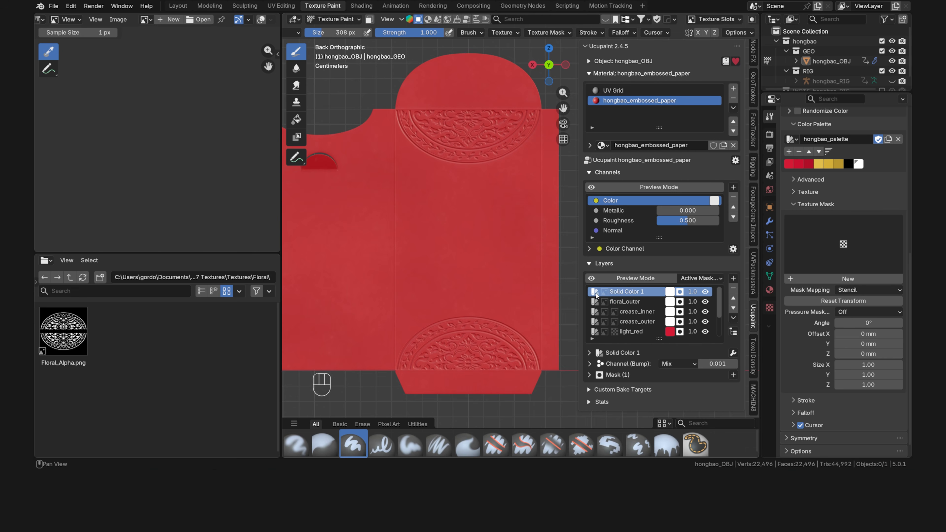
double_click(630, 291)
text(floral_inner)
key(Return)
Enable the Color channel on floral_outer and give it a custom color copied from the palette's dark red, #B00E28.
click(630, 302)
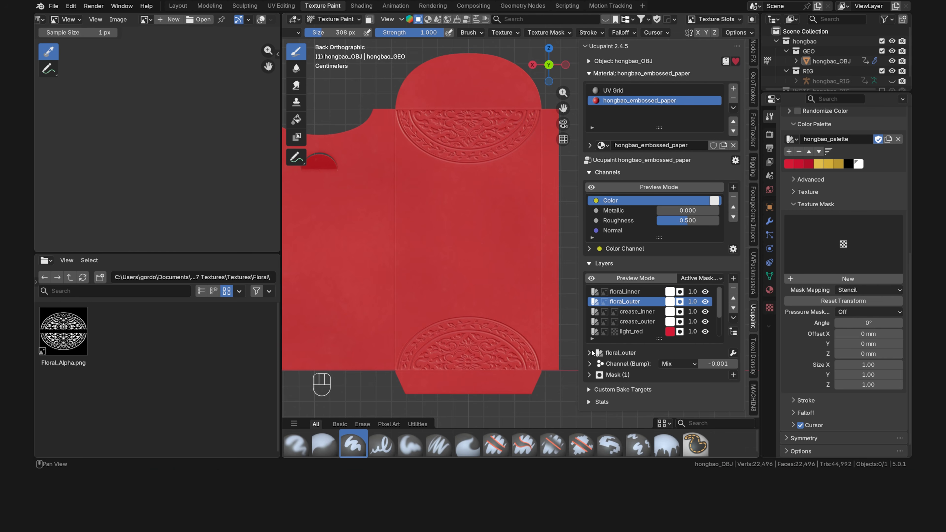
click(590, 364)
scroll(596, 373, down, 5)
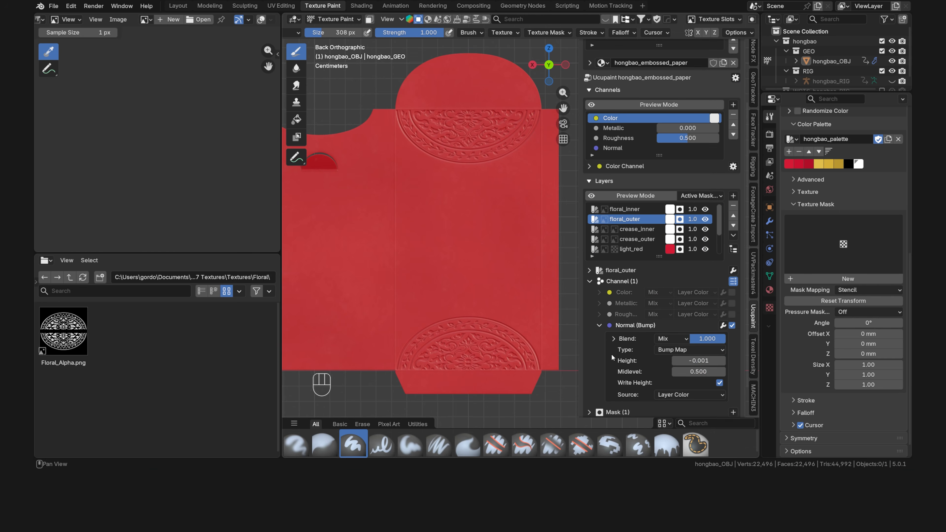
click(731, 293)
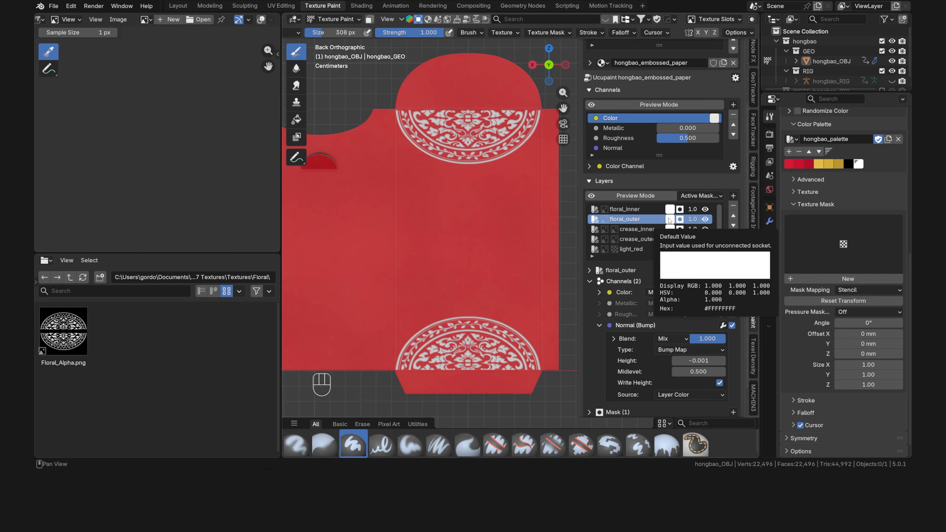
click(700, 292)
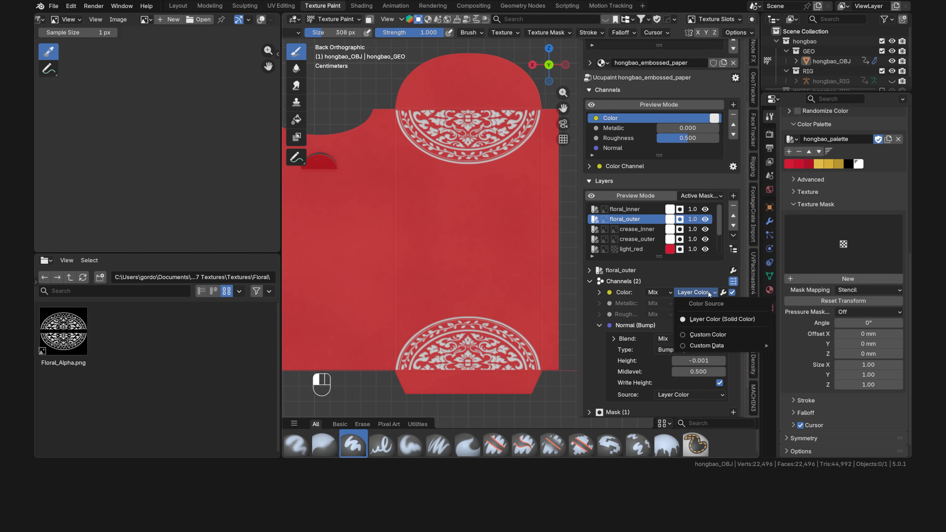
click(723, 335)
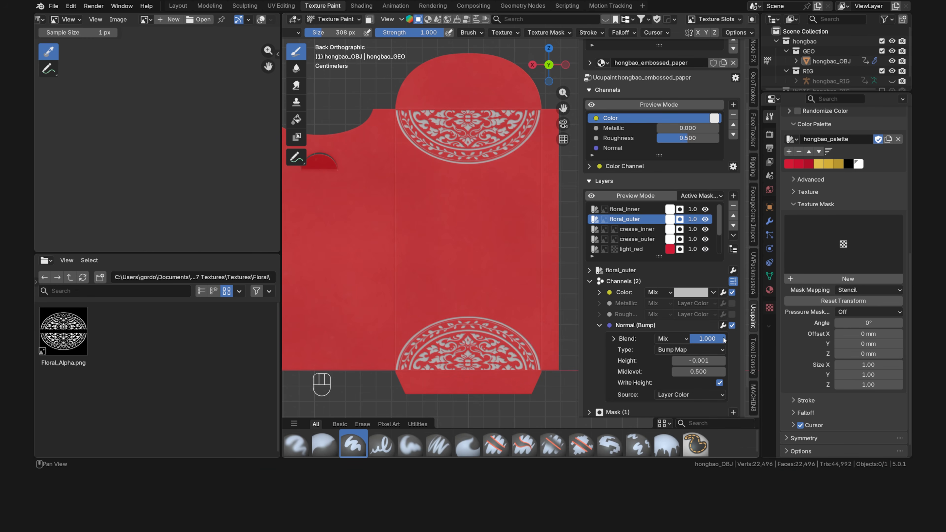
key(ctrl+c)
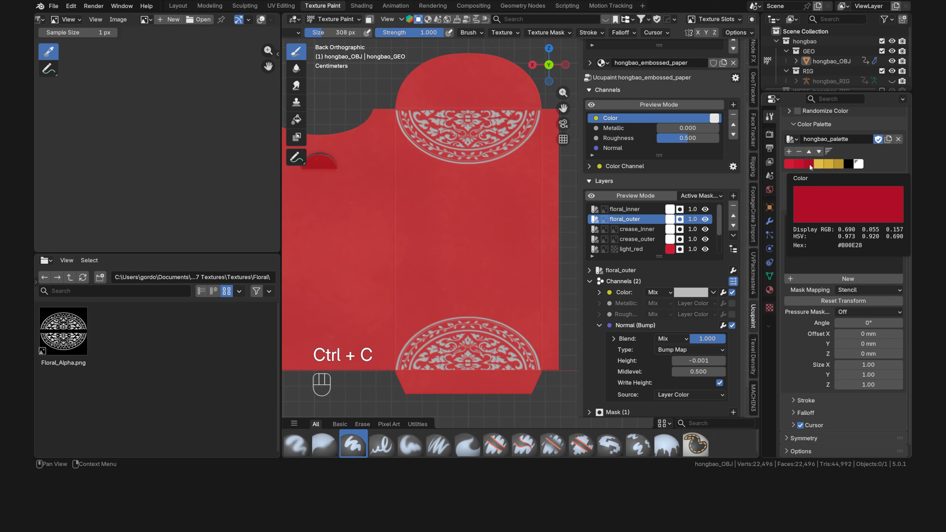
key(ctrl+v)
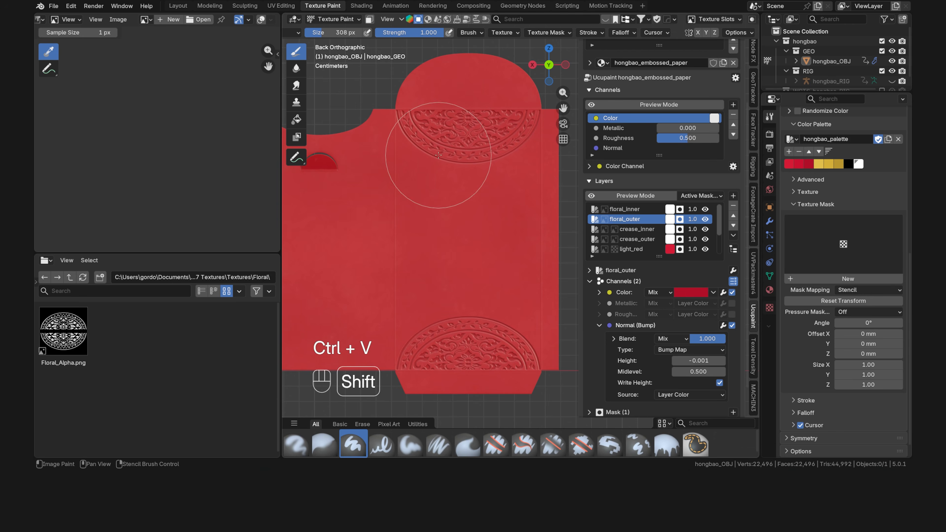
Examine the floral embossing on the red outer side, then up close near both folds on the brown inner side with floral_inner selected.
scroll(464, 237, up, 1)
shift+middle_drag(419, 149, 440, 246)
scroll(463, 238, up, 4)
scroll(461, 236, down, 6)
key(grave)
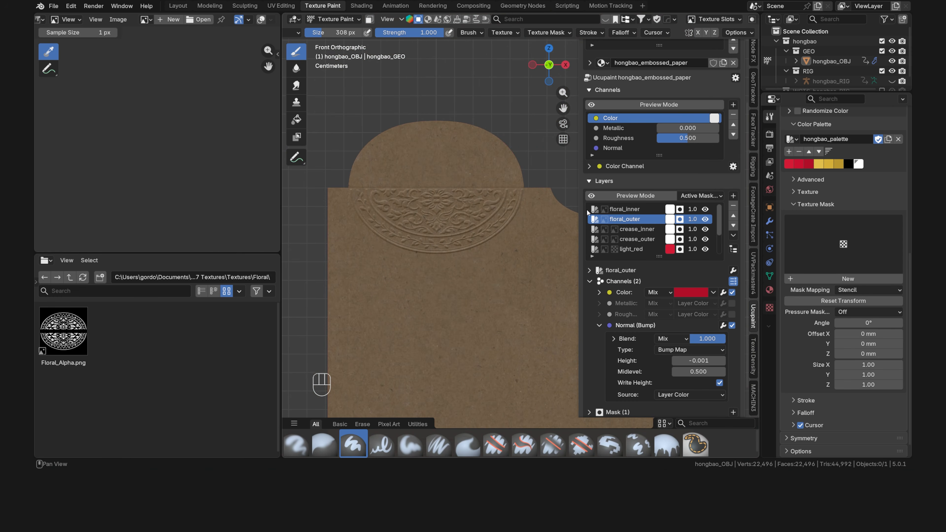
click(625, 210)
scroll(625, 211, up, 5)
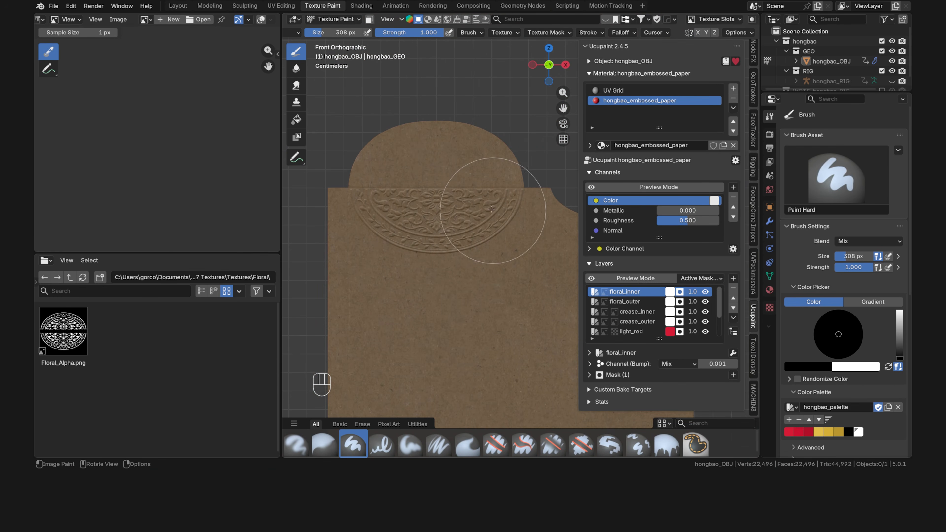
scroll(466, 190, up, 7)
shift+middle_drag(454, 136, 483, 300)
scroll(483, 299, up, 4)
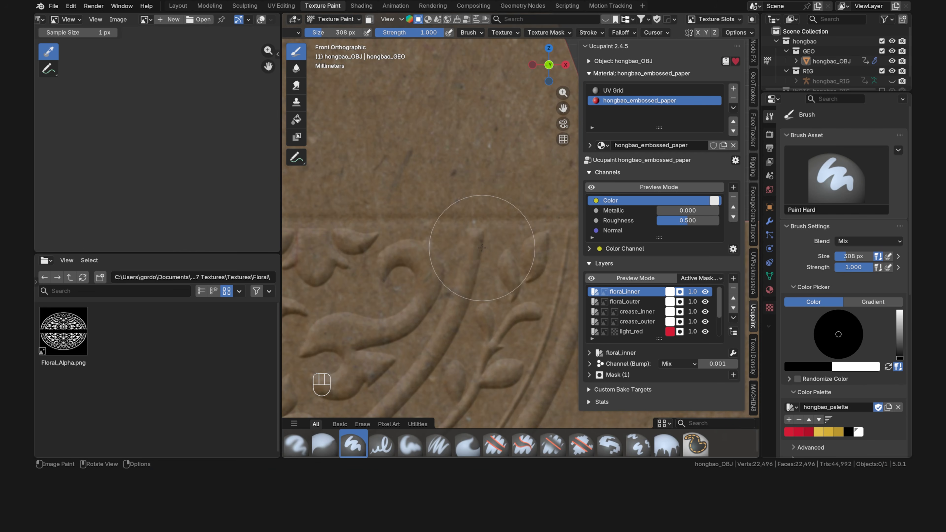
scroll(517, 224, down, 4)
scroll(517, 224, down, 7)
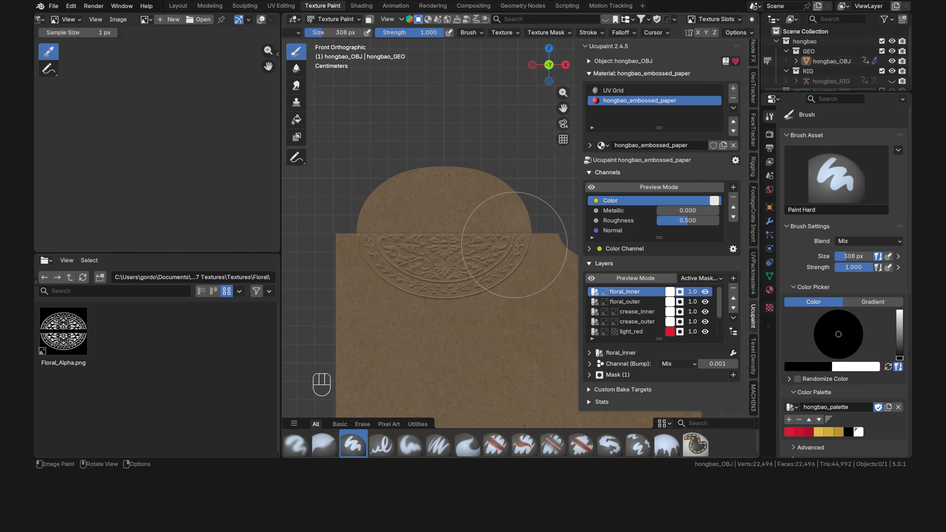
shift+middle_drag(501, 336, 494, 165)
shift+middle_drag(503, 307, 503, 213)
scroll(494, 285, up, 6)
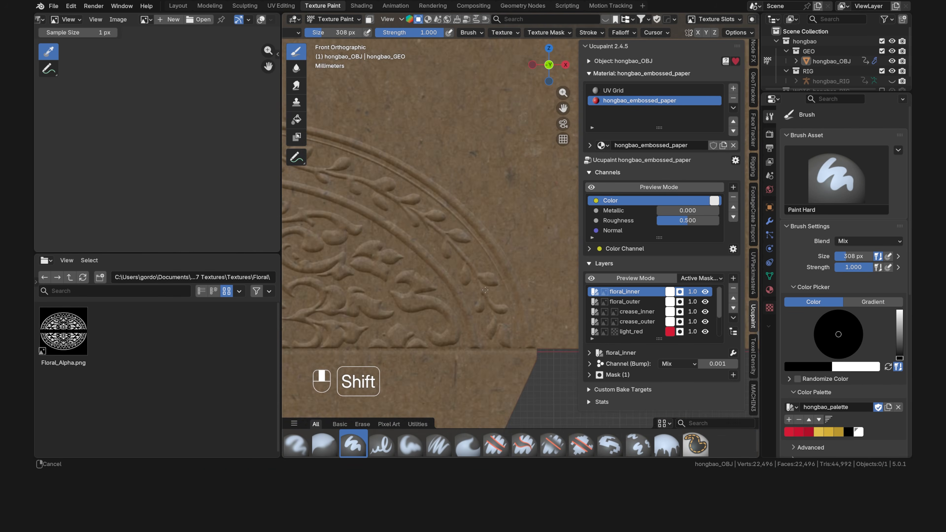
scroll(481, 289, down, 6)
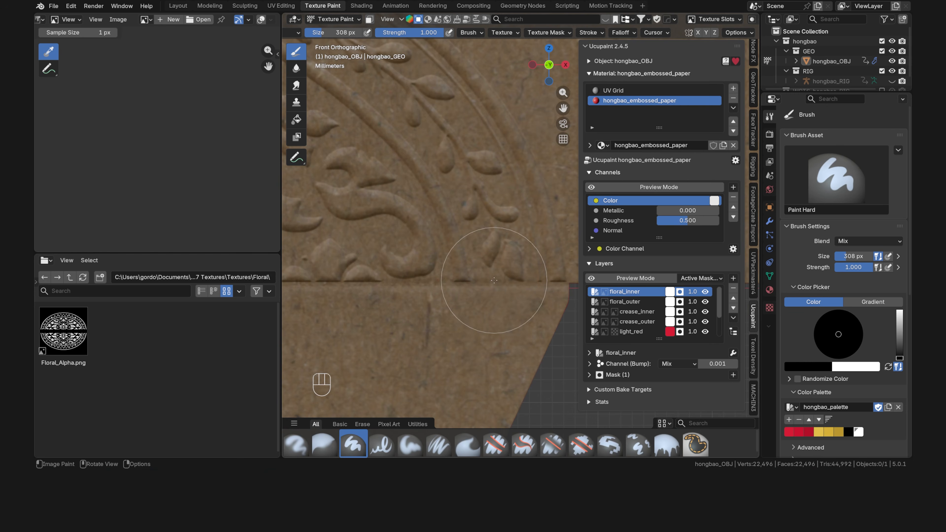
mouse_move(492, 274)
shift+middle_down()
mouse_move(458, 125)
mouse_move(455, 246)
shift+middle_up()
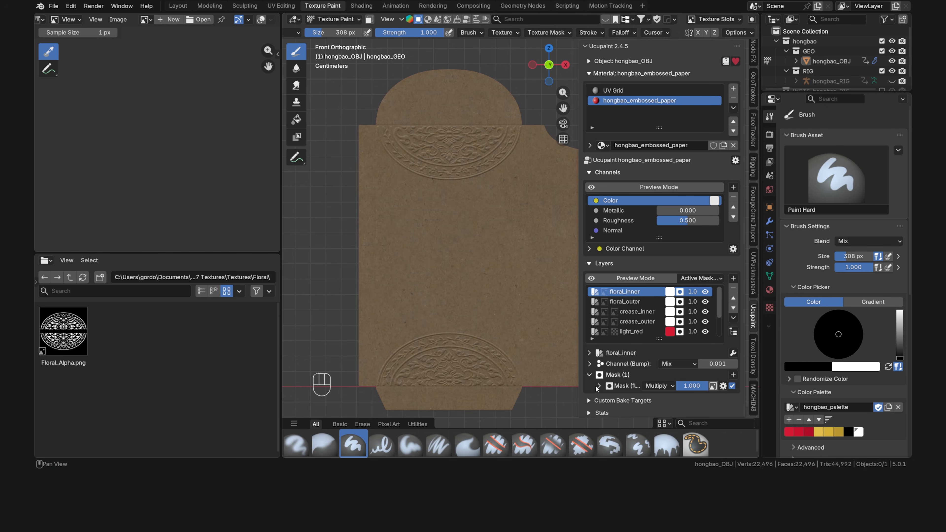
Set the Y offset of the floral_inner layer's mask to 1 mm in its vector settings.
click(589, 375)
scroll(597, 388, down, 3)
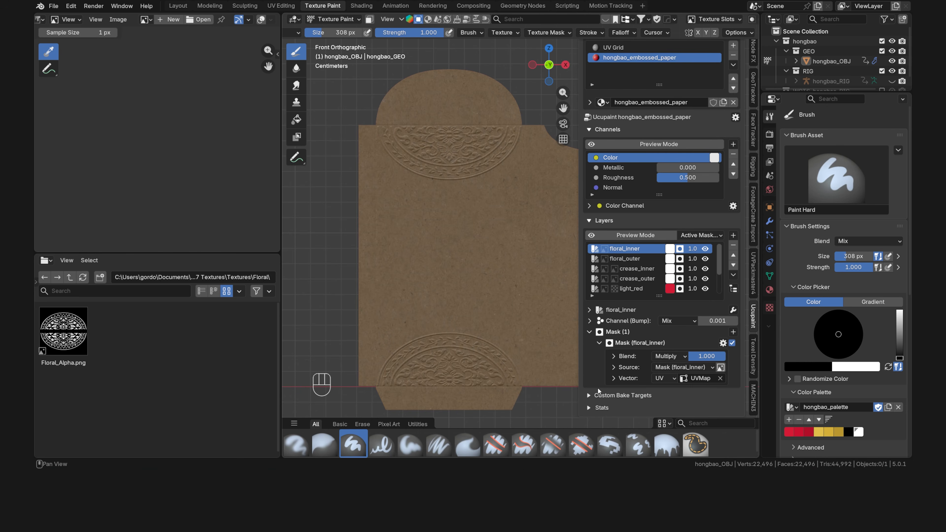
click(613, 379)
scroll(613, 380, down, 5)
click(631, 361)
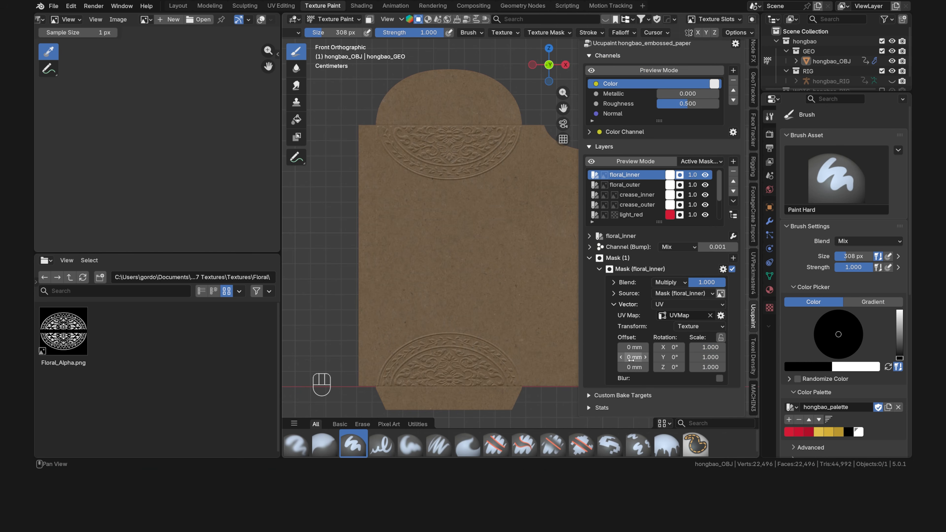
text(1)
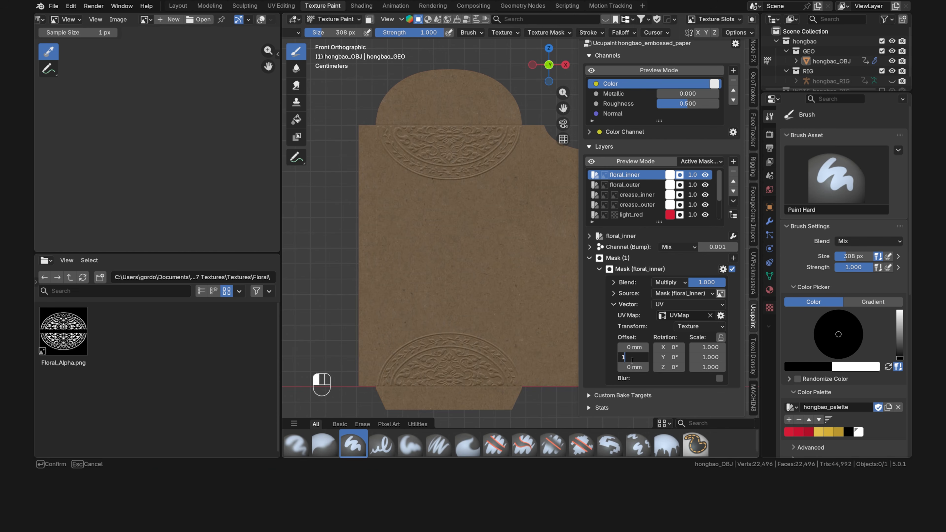
key(Return)
Examine the position of the inner floral embossing up close at the lower and upper folds.
scroll(478, 326, up, 2)
scroll(478, 326, up, 6)
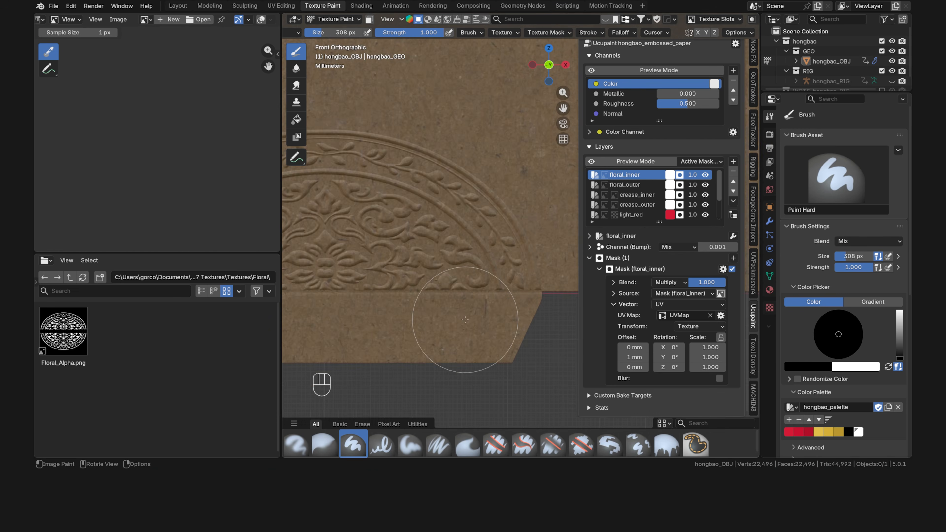
scroll(488, 361, down, 6)
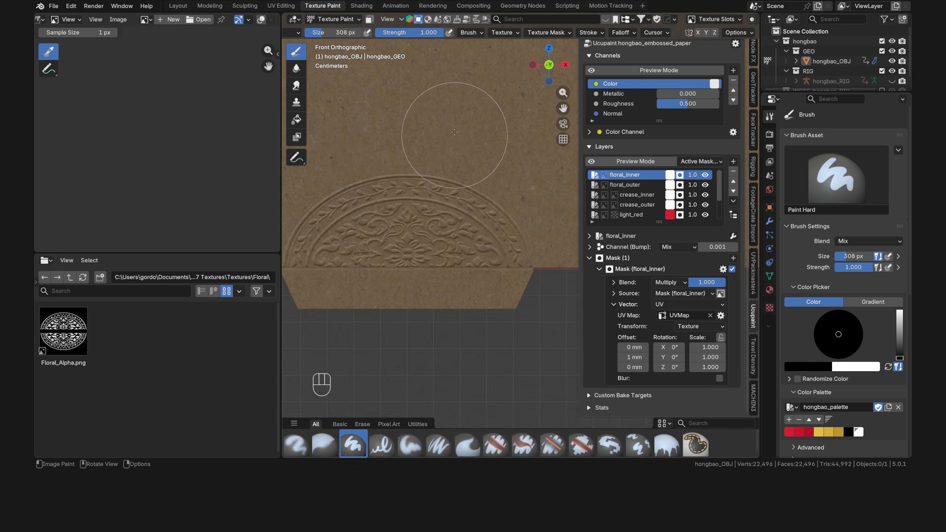
shift+middle_drag(463, 79, 454, 348)
shift+middle_drag(464, 140, 459, 281)
scroll(475, 235, up, 5)
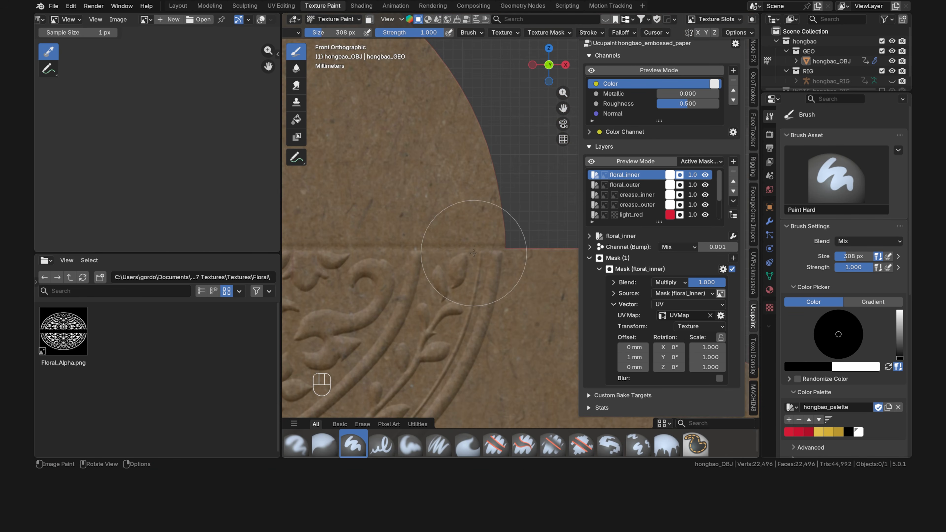
scroll(473, 255, down, 9)
shift+middle_drag(455, 301, 480, 171)
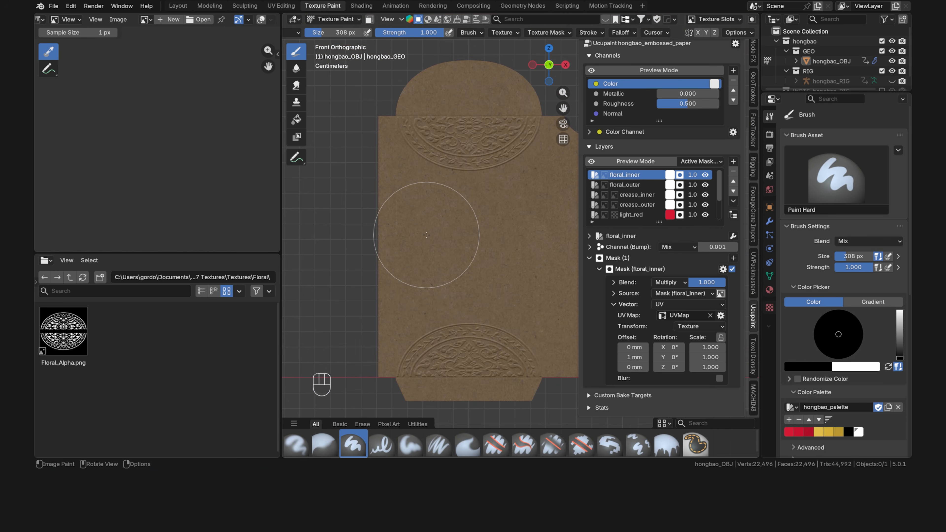
Set the Y offset of the floral_outer layer's mask to 1 mm and view the brown inner side.
key(ctrl+KP_1)
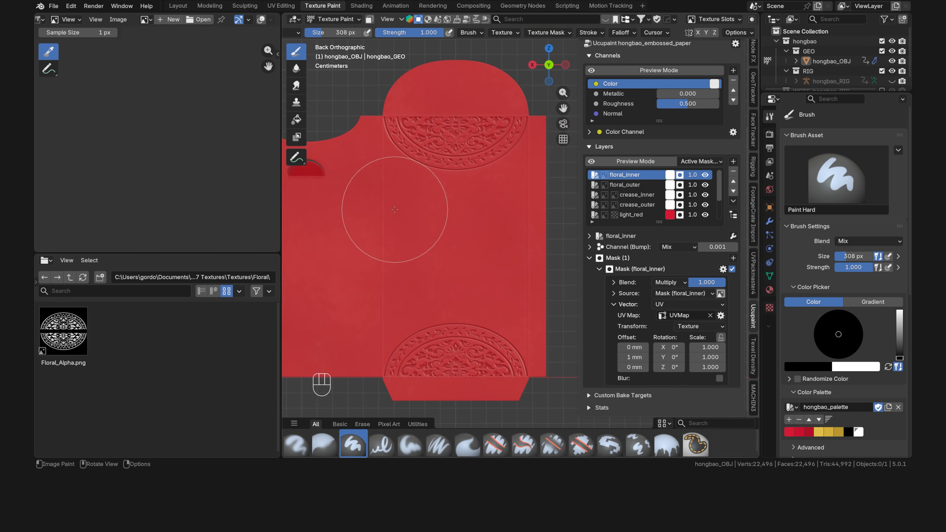
click(626, 185)
click(589, 380)
scroll(619, 380, down, 7)
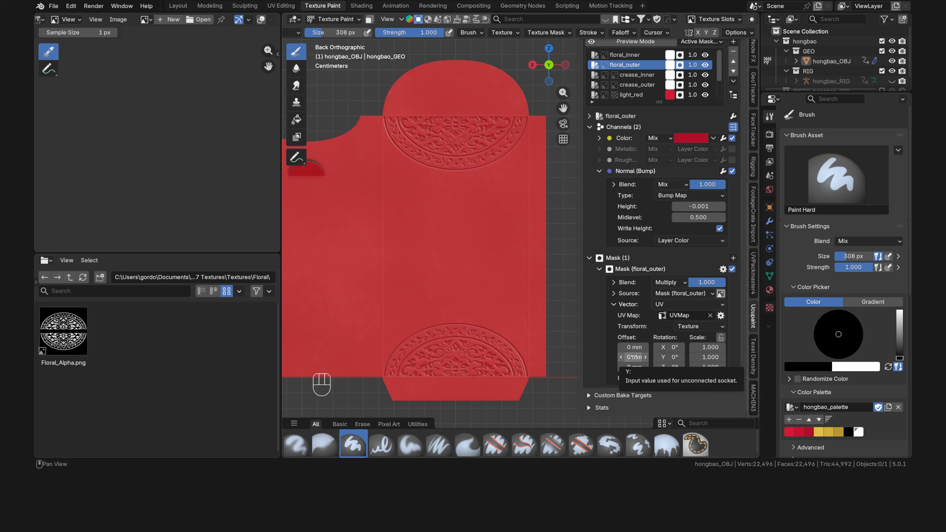
key(grave)
click(398, 198)
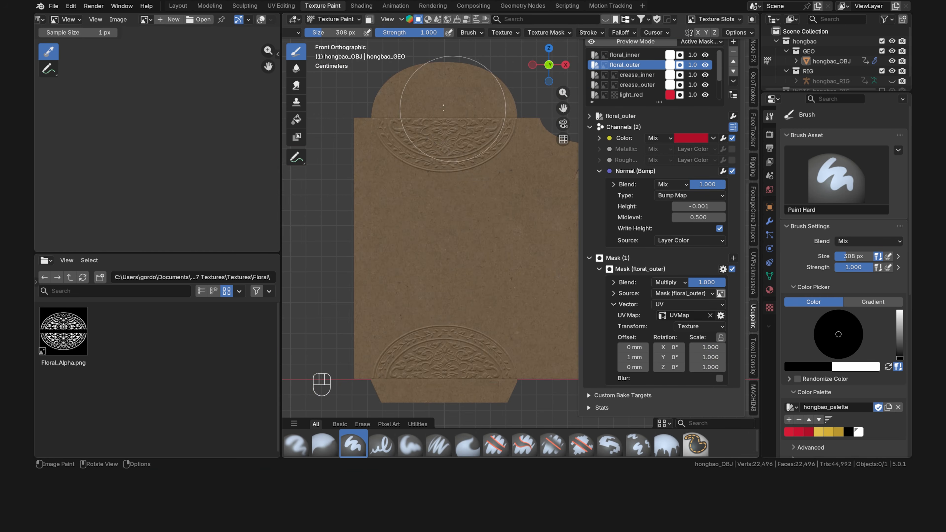
Make the floral_inner mask active, put the image editor in Paint mode and choose the Blur brush.
click(604, 56)
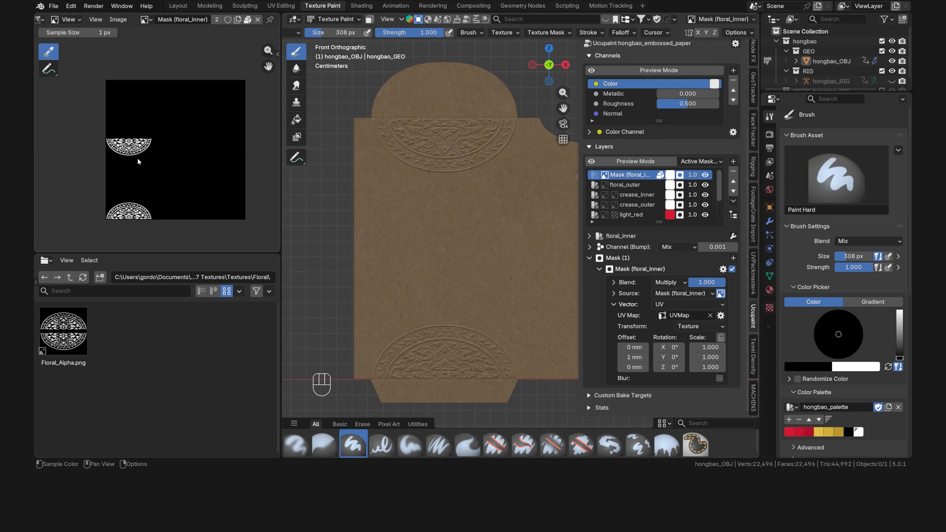
scroll(138, 161, up, 6)
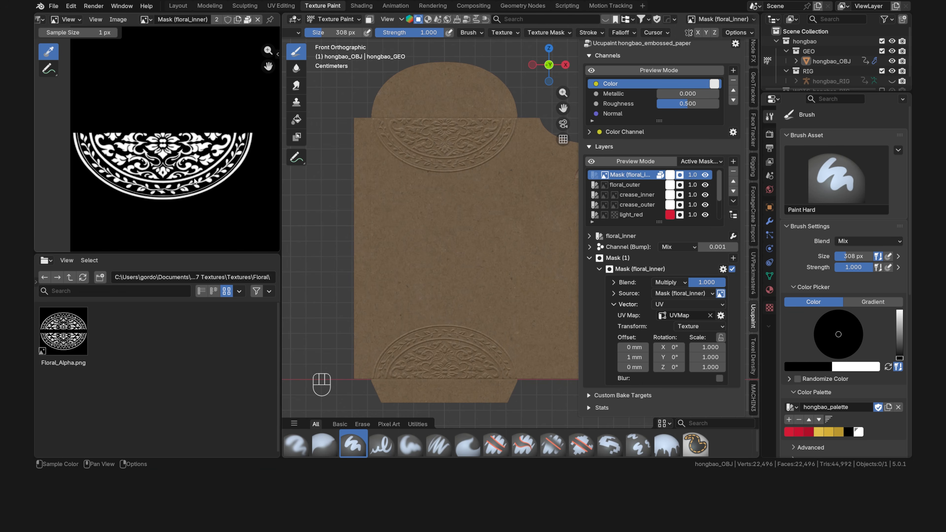
click(68, 19)
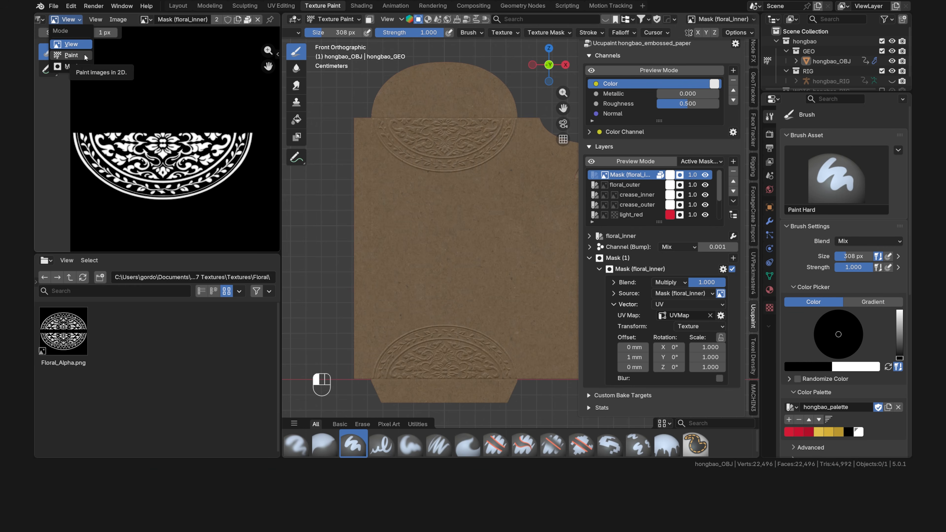
click(84, 55)
click(48, 68)
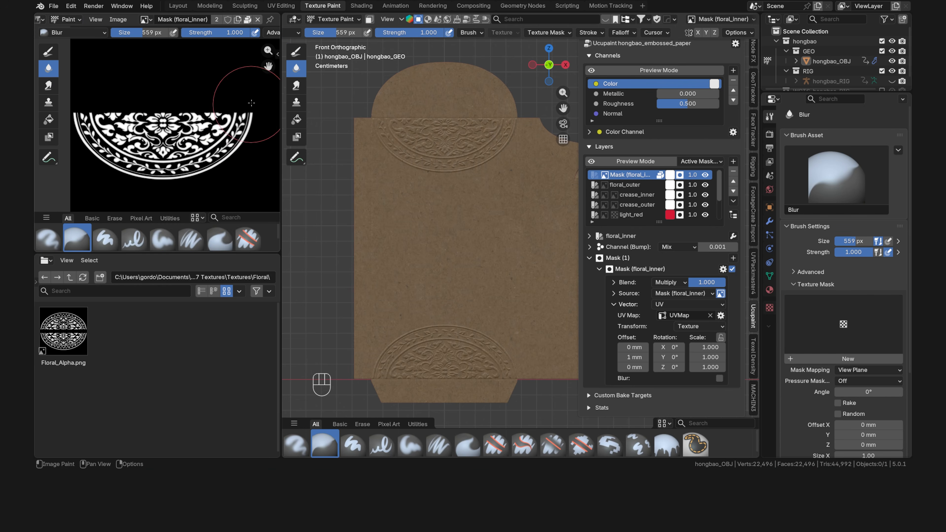
Blur the upper and lower floral patterns in the floral_inner mask image.
mouse_move(207, 175)
mouse_down()
mouse_move(177, 147)
mouse_move(108, 127)
mouse_move(122, 171)
mouse_up()
drag(177, 106, 239, 149)
scroll(473, 194, up, 4)
shift+middle_drag(473, 194, 484, 239)
scroll(477, 257, down, 4)
key(grave)
scroll(230, 156, down, 1)
shift+middle_drag(227, 201, 220, 74)
mouse_move(210, 145)
mouse_down()
mouse_move(232, 140)
mouse_move(169, 136)
mouse_move(114, 189)
mouse_up()
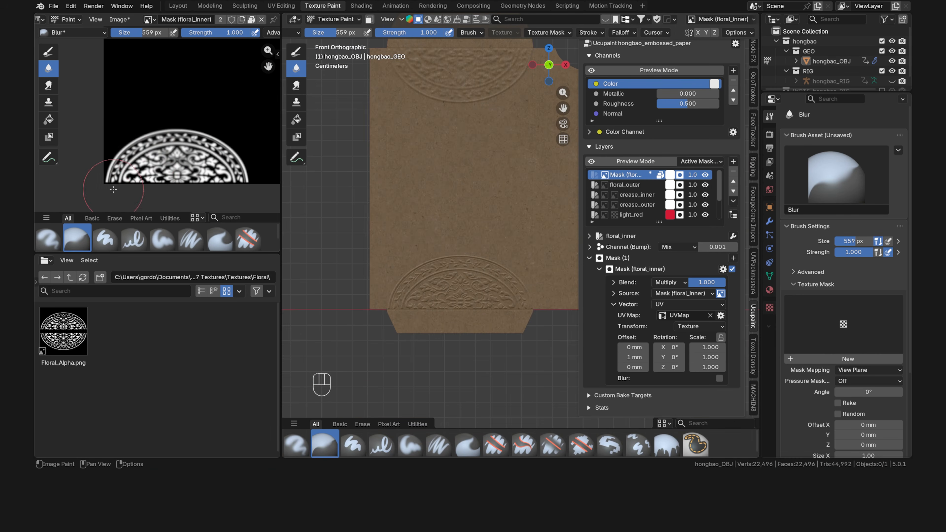
Set the viewport brush size to 98 px and make the floral_inner layer active instead of its mask.
mouse_move(484, 239)
middle_down()
mouse_move(513, 232)
mouse_move(529, 254)
mouse_move(509, 251)
middle_up()
key(f)
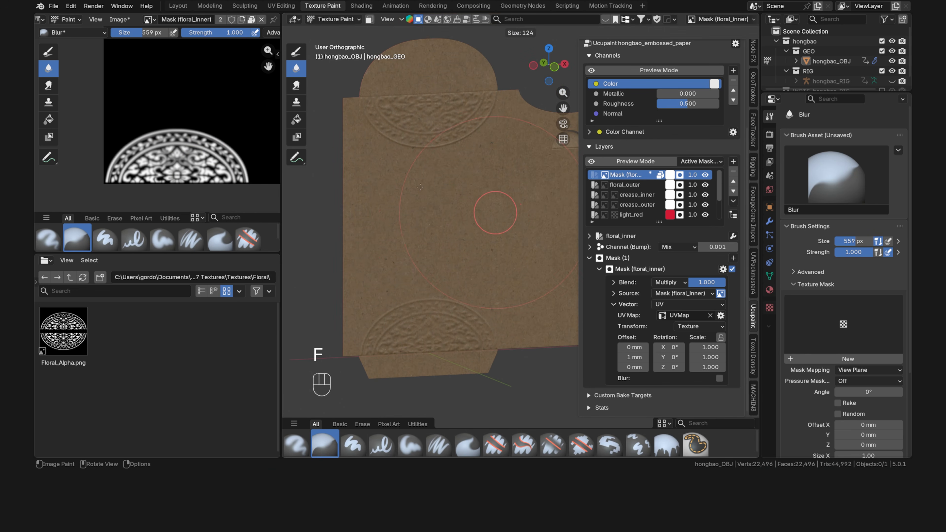
click(503, 220)
click(596, 177)
scroll(583, 218, up, 3)
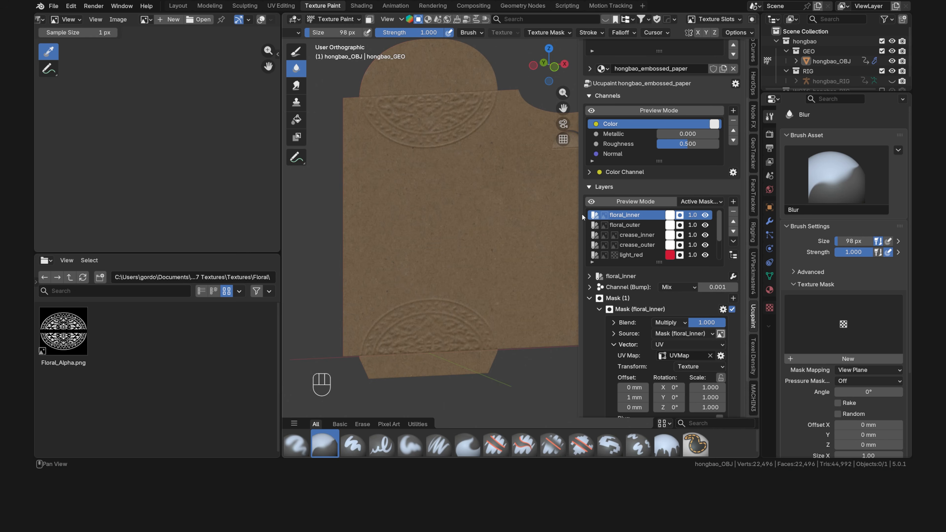
Open the Seal texture folder in the file browser and view the envelope straight from the back.
click(71, 280)
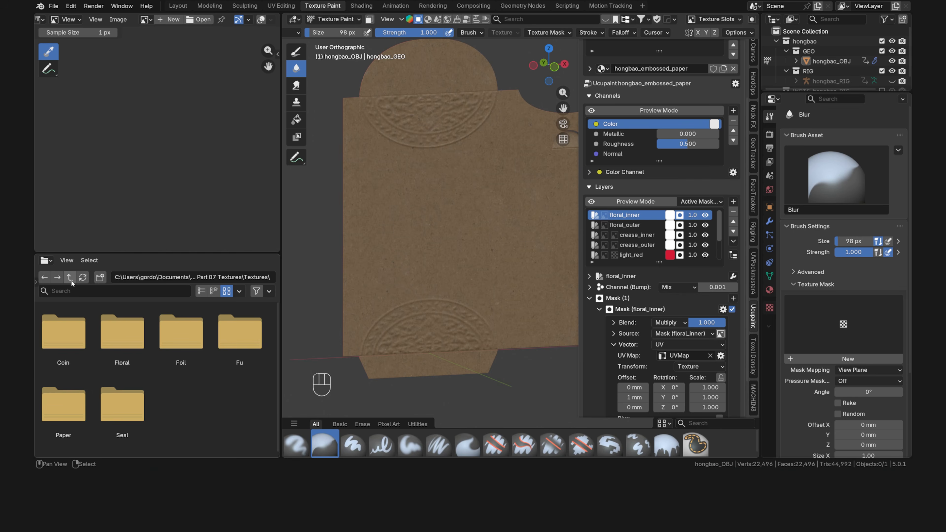
double_click(121, 403)
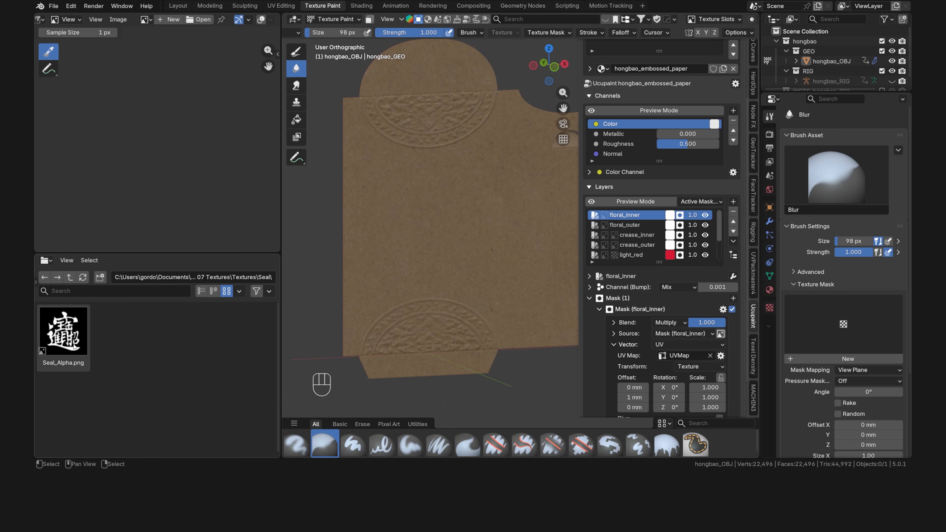
key(ctrl+KP_1)
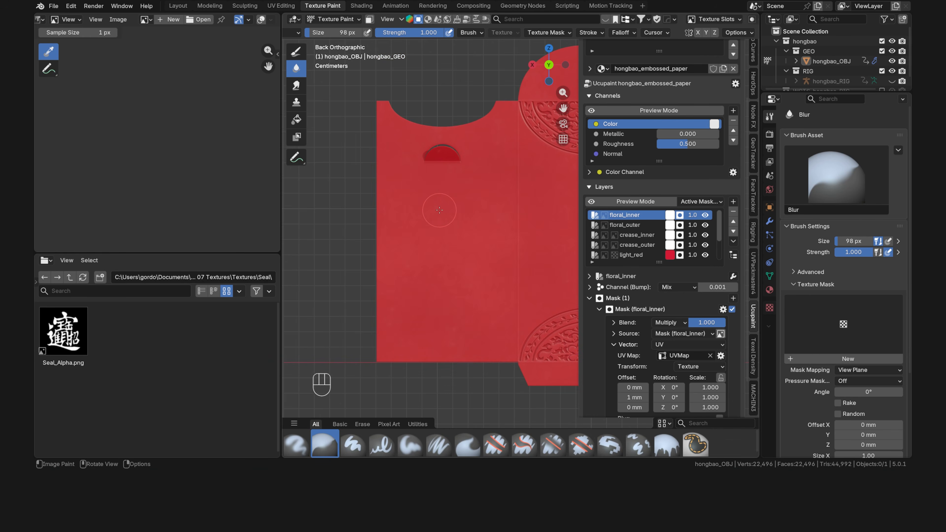
Open Seal_Alpha.png through Ucupaint as a decal layer on the Normal channel, with Mix blending and the Bump Map type.
right_click(63, 335)
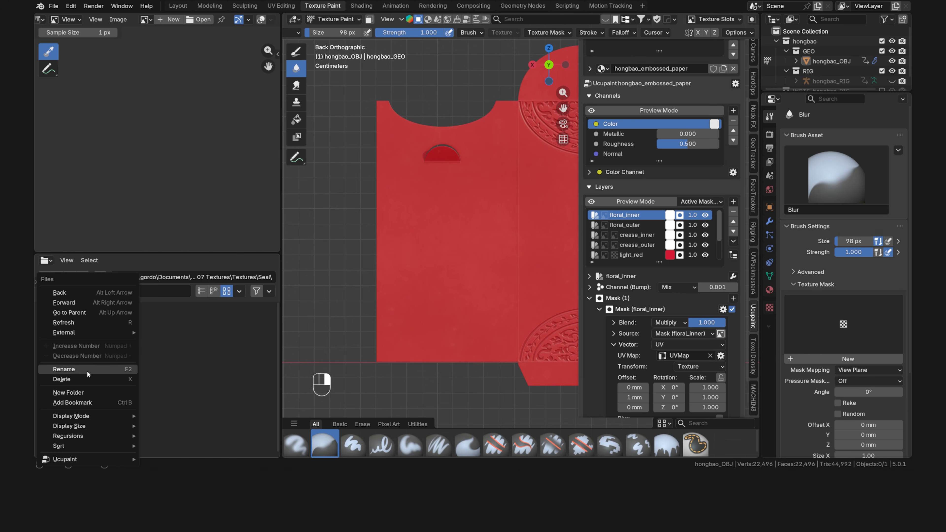
mouse_move(109, 460)
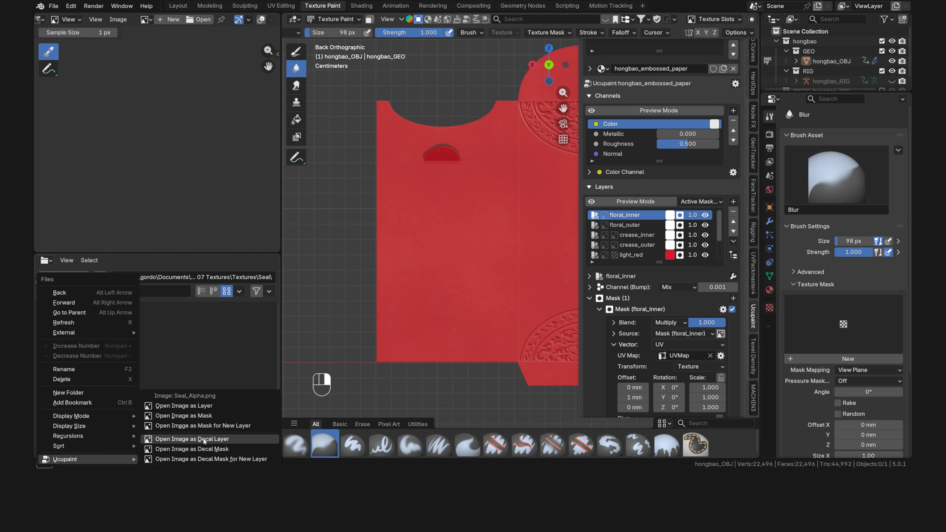
click(253, 439)
drag(276, 366, 416, 198)
click(421, 252)
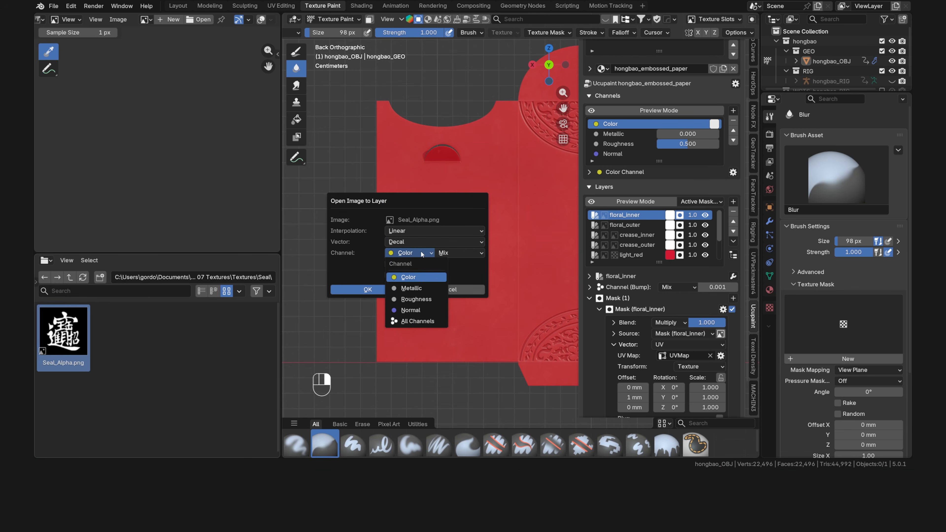
click(428, 309)
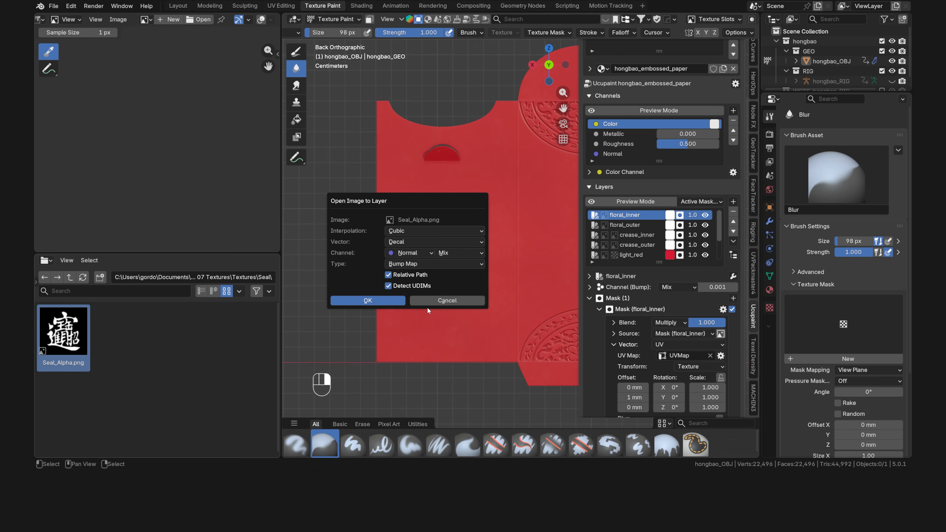
click(394, 300)
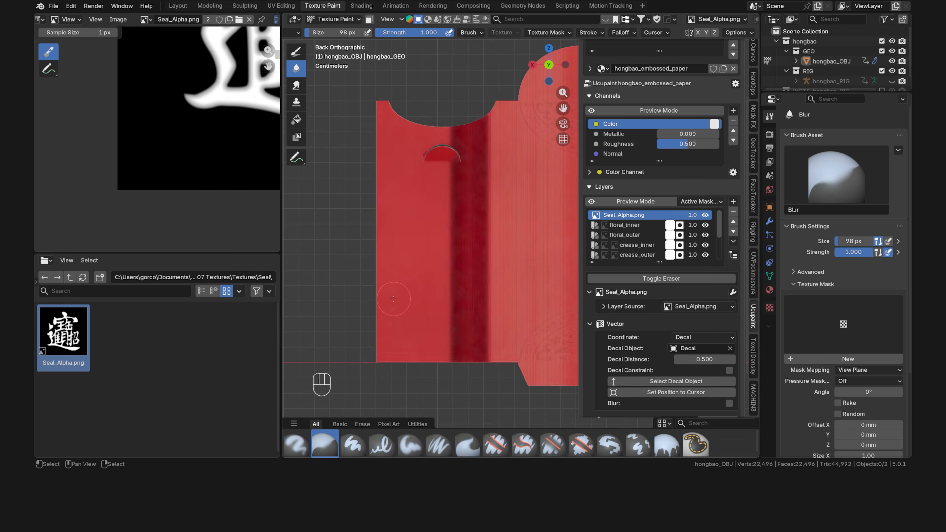
Expand hongbao_OBJ in the outliner down to its child Decal object.
shift+middle_drag(510, 232, 378, 246)
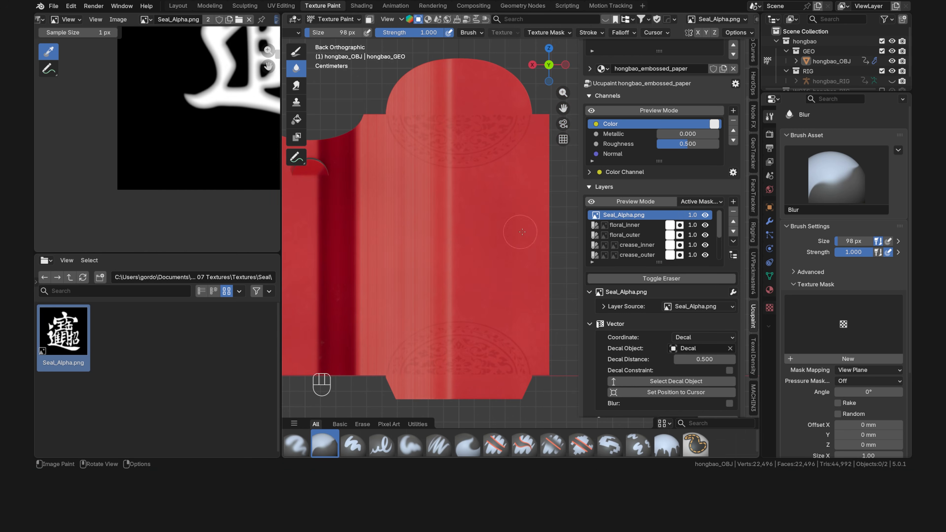
click(796, 62)
scroll(808, 73, down, 2)
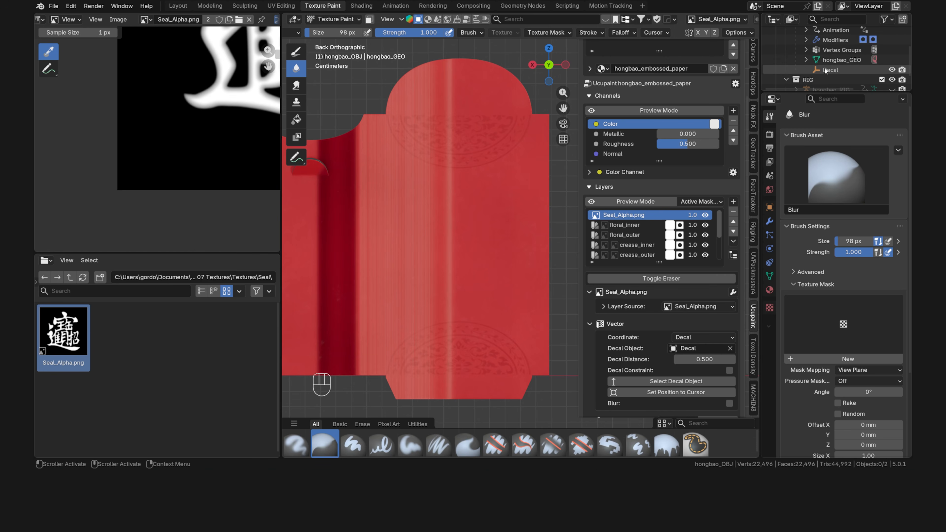
Switch to Object Mode with the decal object of the Seal_Alpha.png layer selected.
scroll(457, 201, down, 3)
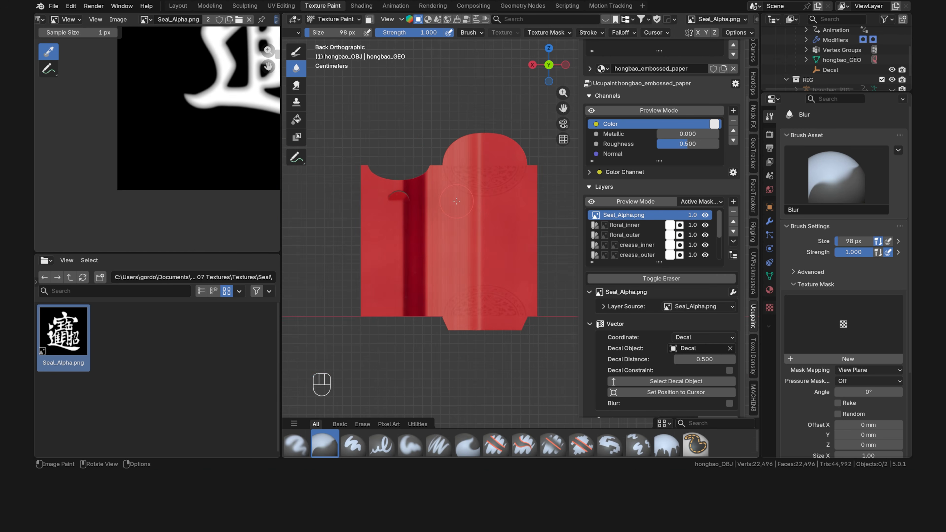
key(Tab)
click(456, 148)
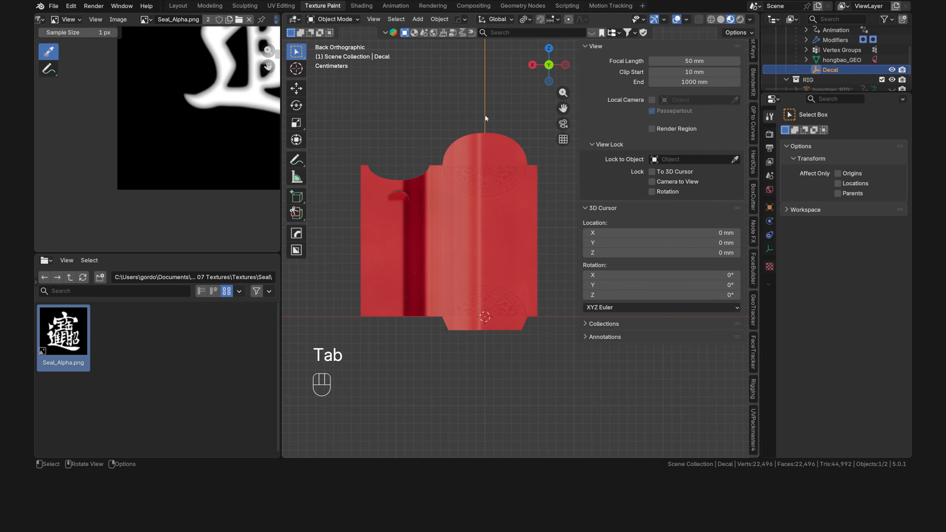
click(446, 195)
key(Tab)
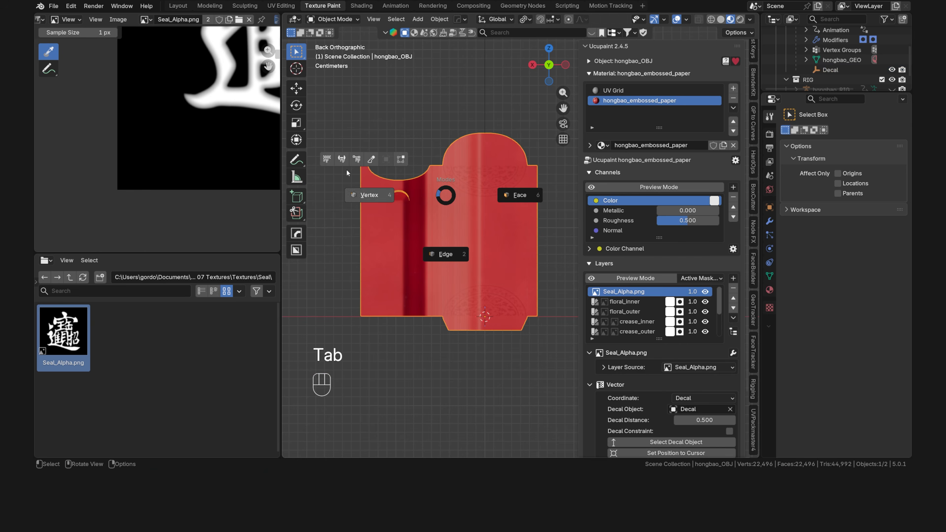
click(345, 168)
scroll(606, 376, down, 5)
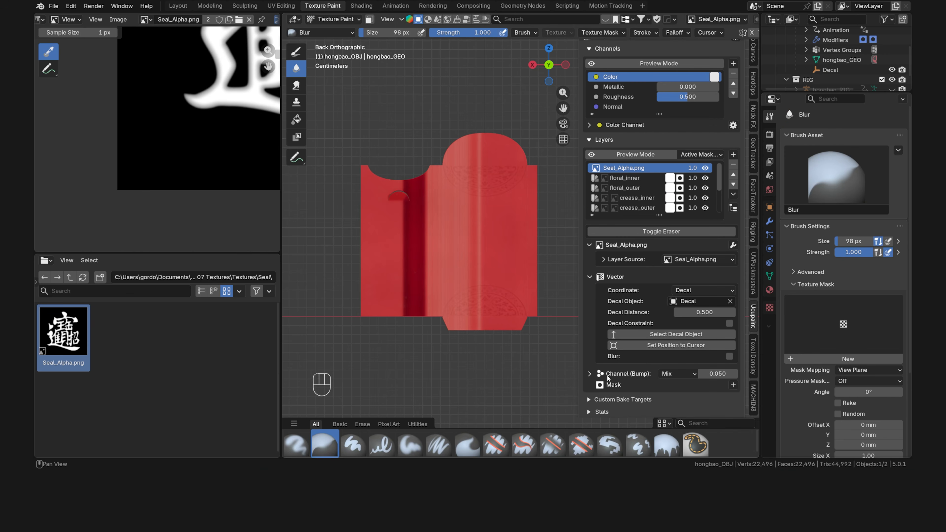
click(679, 338)
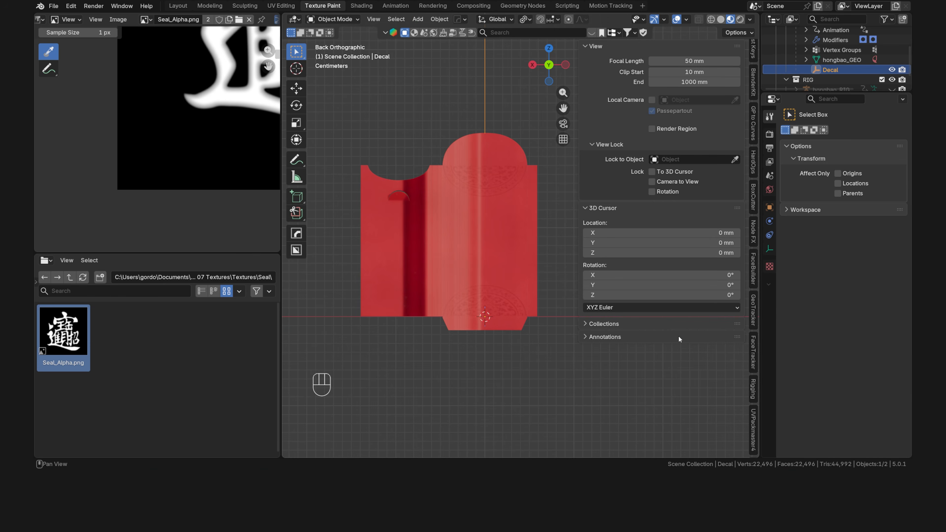
Rotate the decal empty -90° about the X axis, raise it about 87.6 mm along Z, and scale it down to about 0.053.
middle_drag(482, 242, 526, 234)
text(rx)
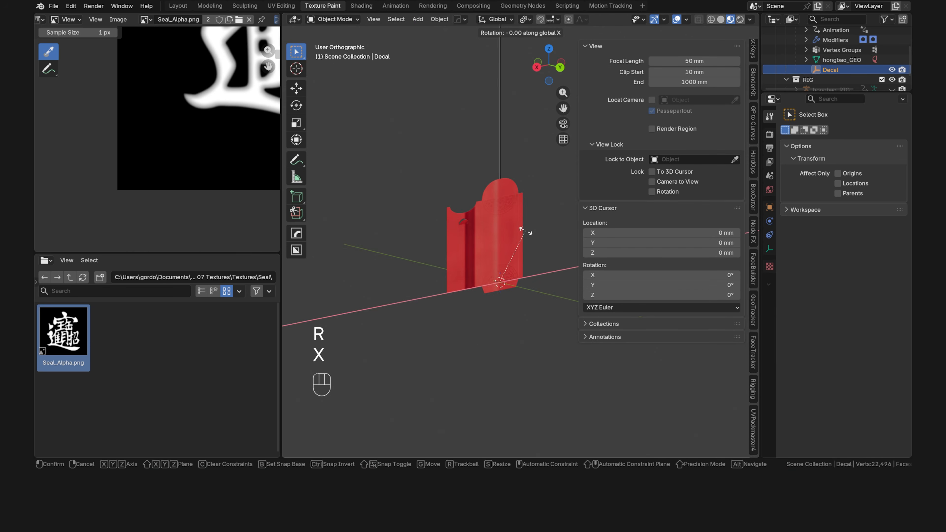
text(-90gz)
click(572, 367)
key(s)
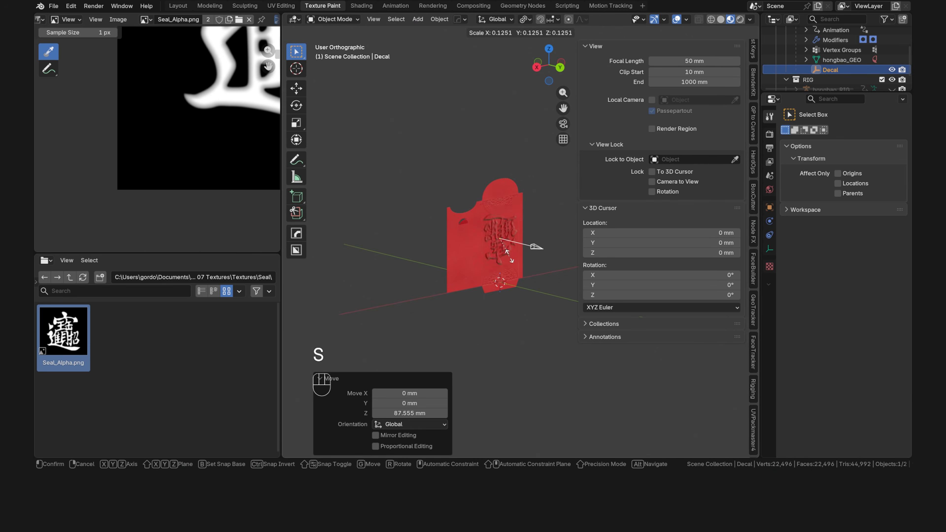
click(505, 244)
Rotate the decal empty 180° in the back view to turn the seal upright on the envelope.
key(grave)
scroll(506, 258, up, 5)
text(r180)
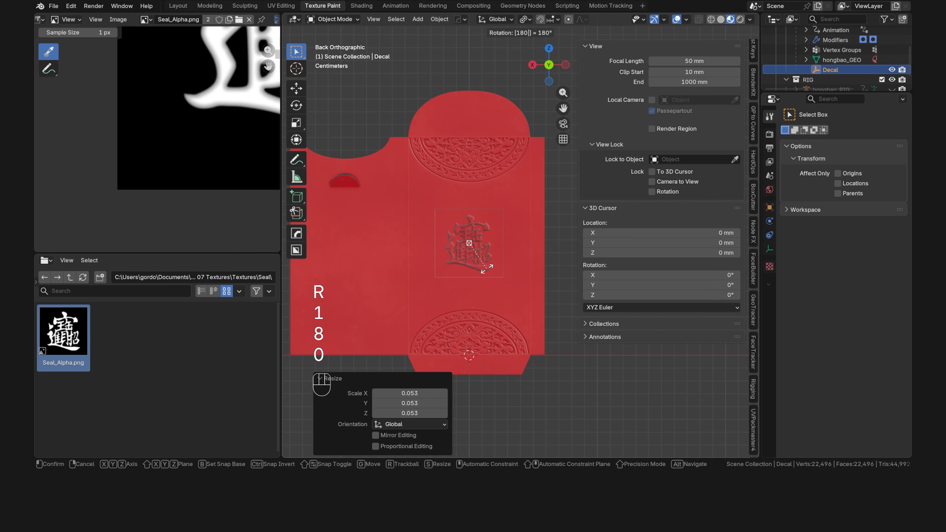
click(484, 268)
shift+middle_drag(484, 268, 499, 265)
click(485, 241)
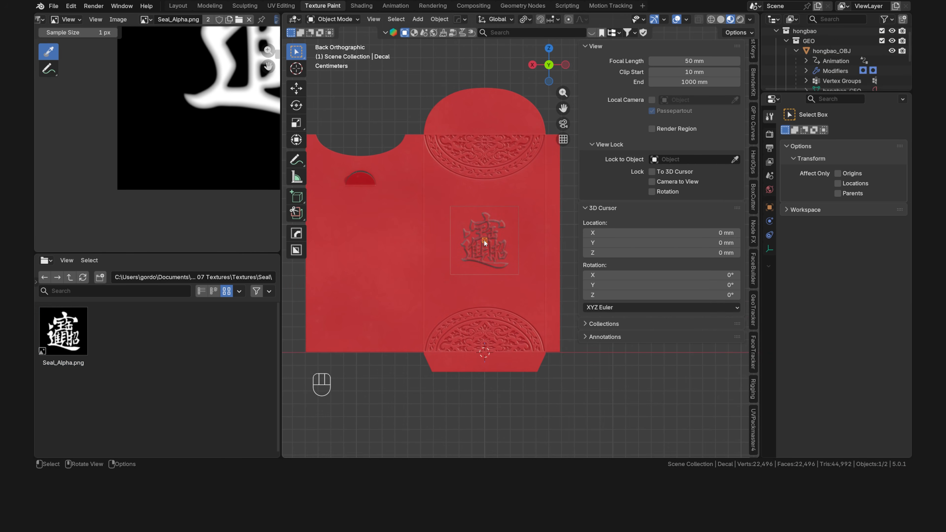
Select the envelope and set the bump midlevel of the Seal_Alpha.png layer to 0.
click(464, 210)
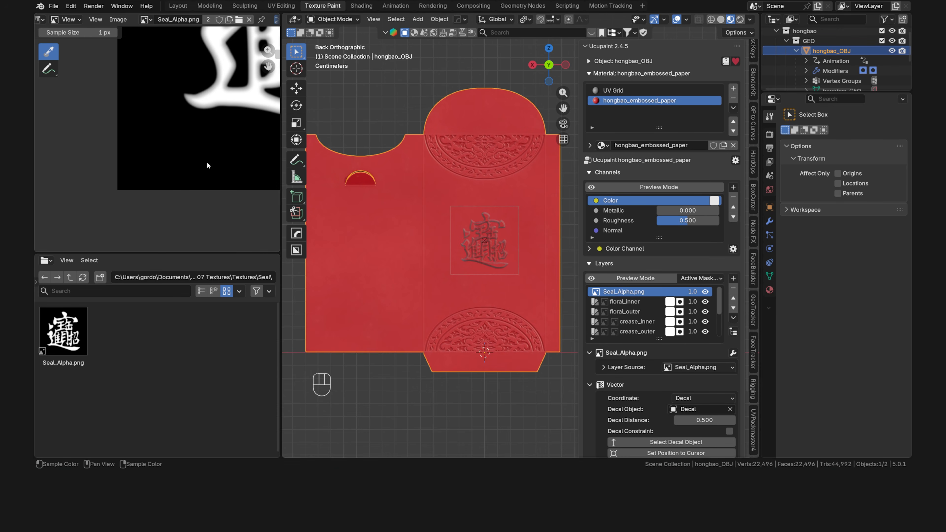
scroll(185, 149, down, 4)
shift+middle_drag(210, 125, 186, 169)
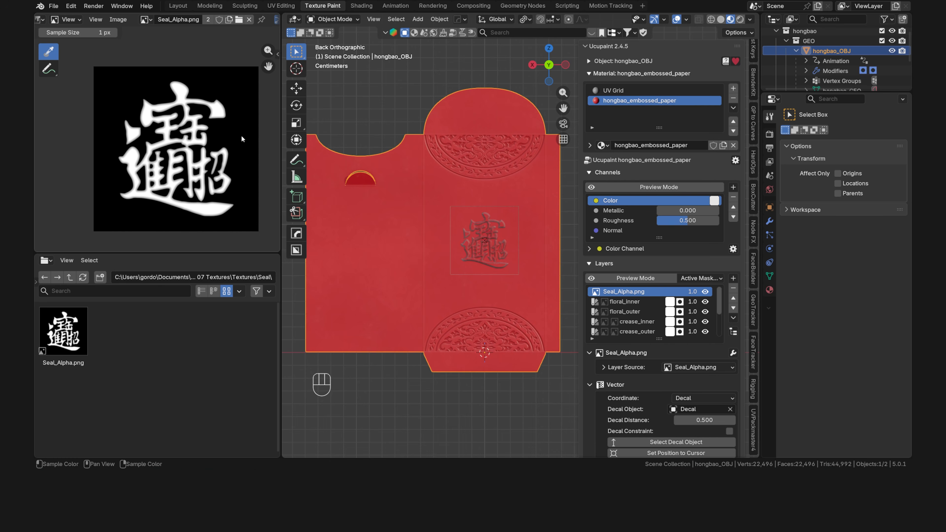
scroll(450, 238, up, 5)
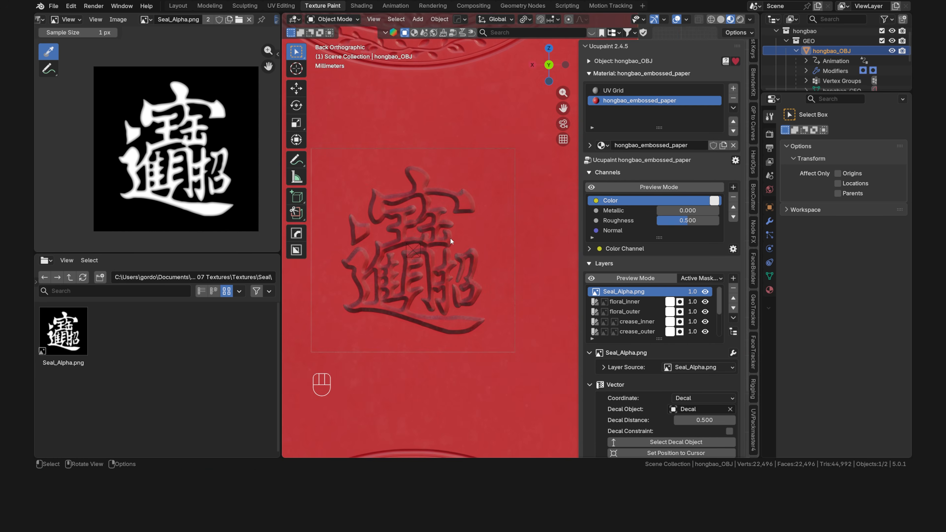
shift+middle_drag(450, 238, 431, 251)
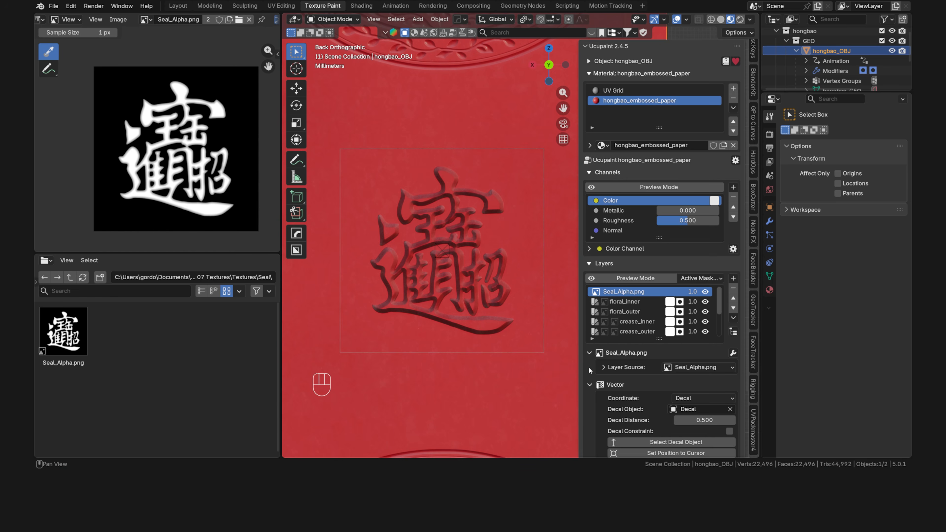
scroll(589, 367, down, 5)
scroll(590, 409, down, 3)
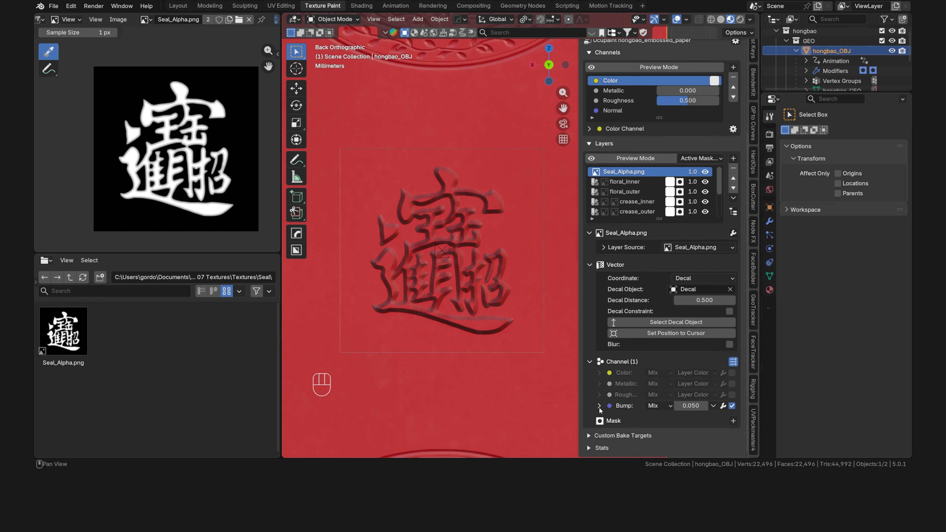
click(599, 406)
scroll(599, 407, down, 5)
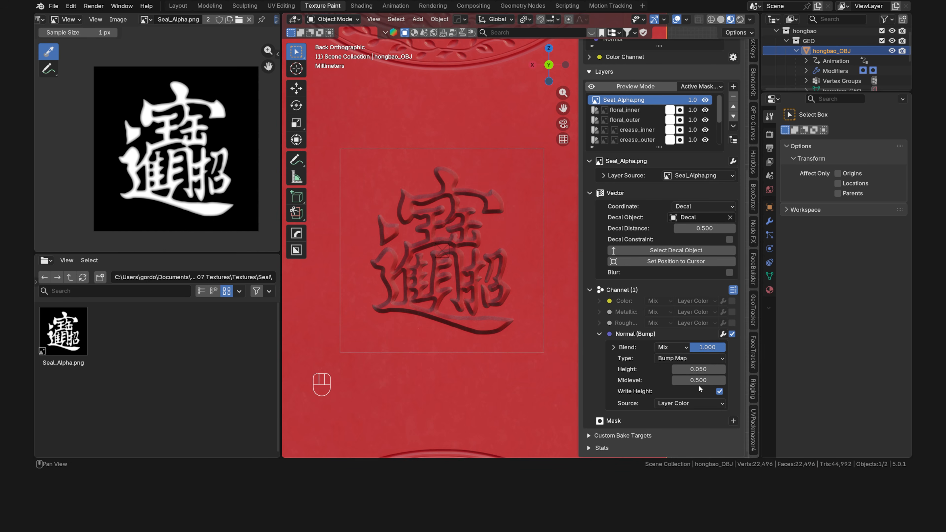
mouse_move(698, 384)
mouse_down()
mouse_move(682, 383)
mouse_move(699, 380)
mouse_up()
Try a custom light grey colour in the seal layer's Color channel, and disable that channel again.
click(732, 301)
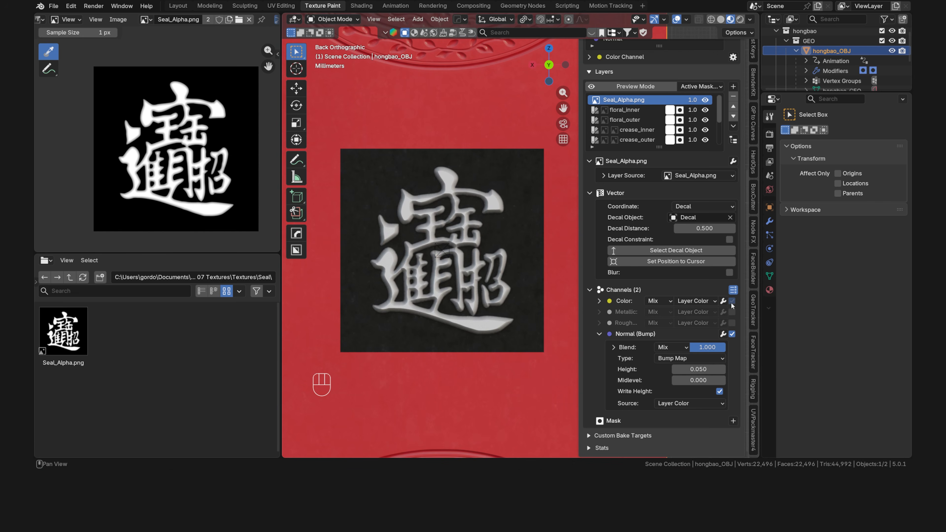
click(695, 301)
click(709, 359)
click(691, 301)
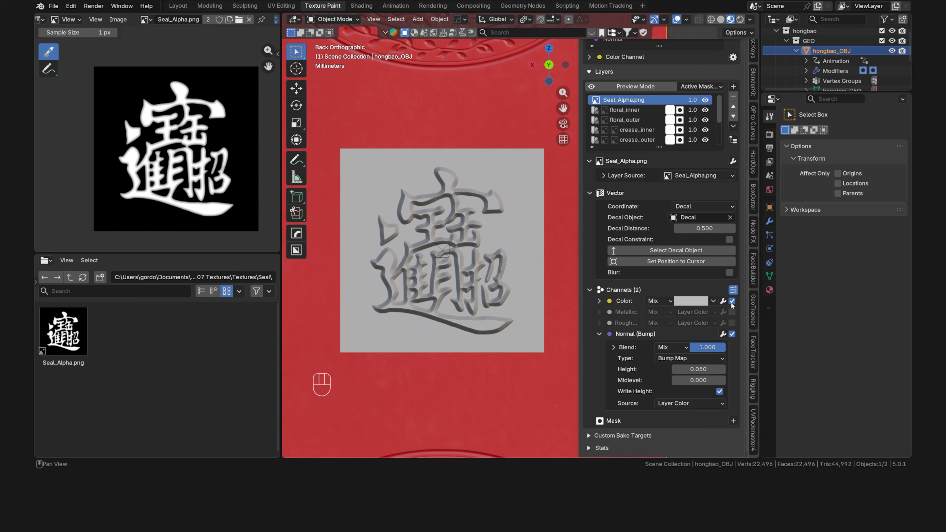
click(733, 301)
Try a custom Metallic value of 1.000 on the seal layer, and disable the Metallic channel again.
click(732, 312)
click(695, 312)
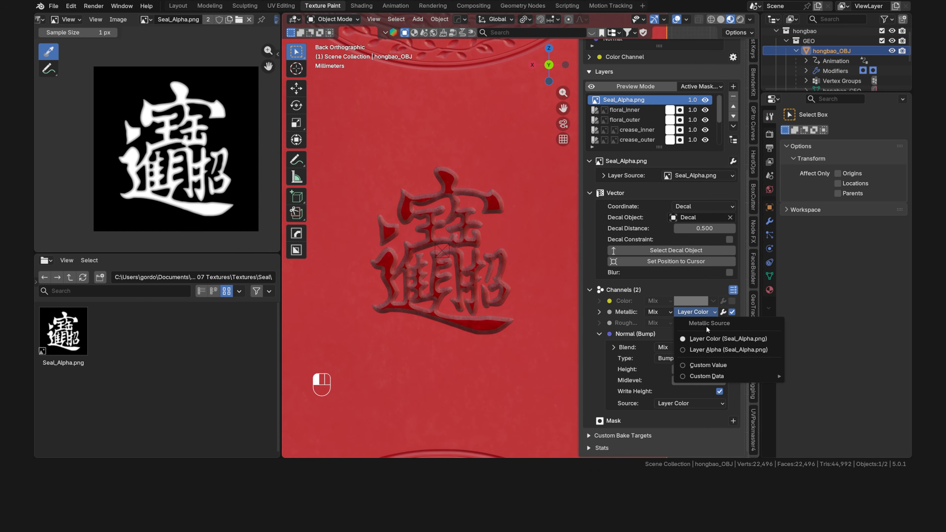
click(707, 365)
mouse_move(691, 312)
mouse_down()
mouse_move(680, 312)
mouse_move(693, 312)
mouse_up()
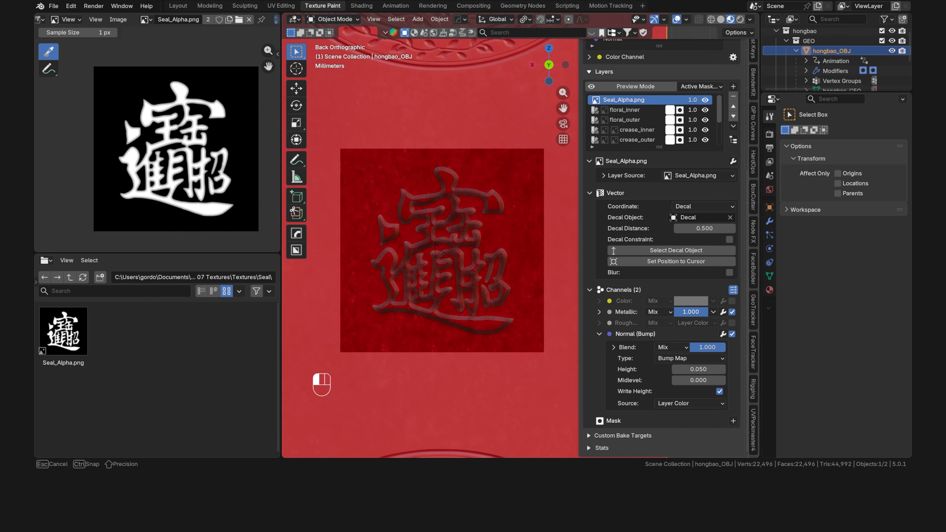
click(732, 312)
Try a custom Roughness value on the seal layer, and disable the Roughness channel again.
click(732, 322)
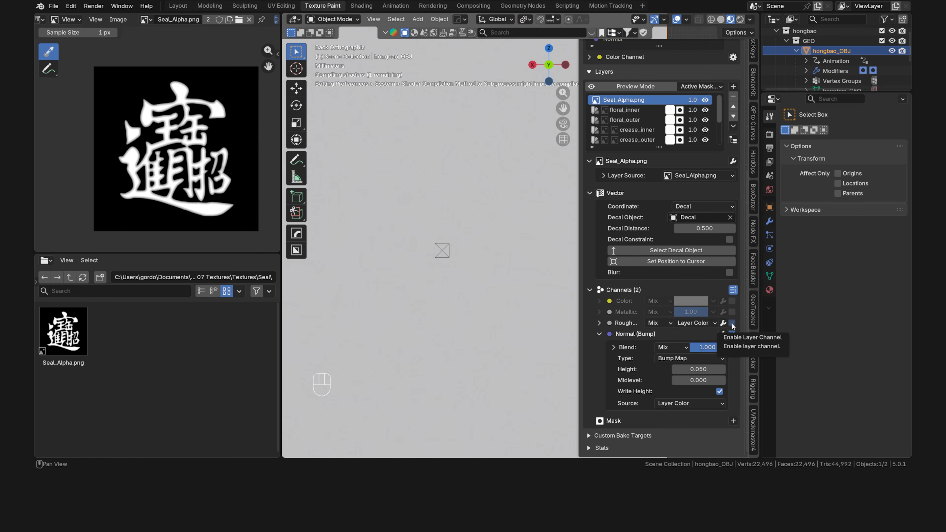
click(695, 322)
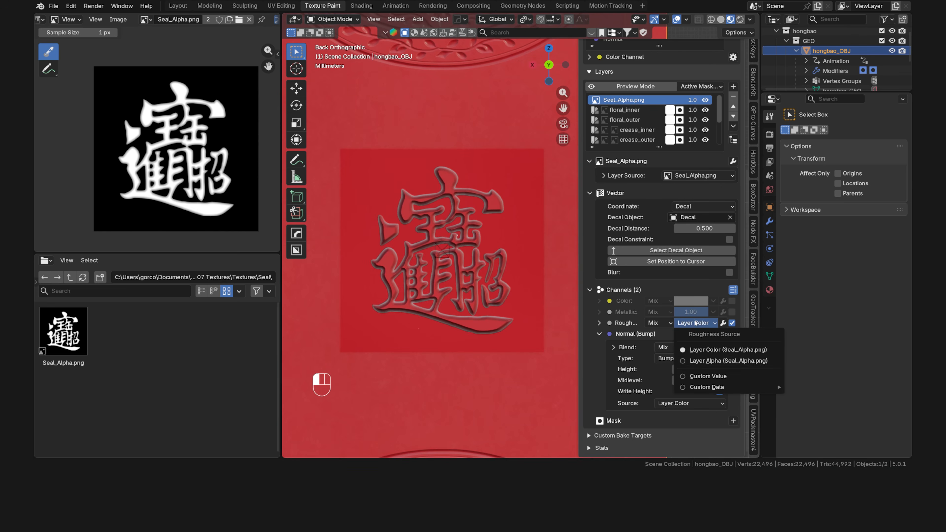
click(700, 377)
drag(694, 323, 676, 323)
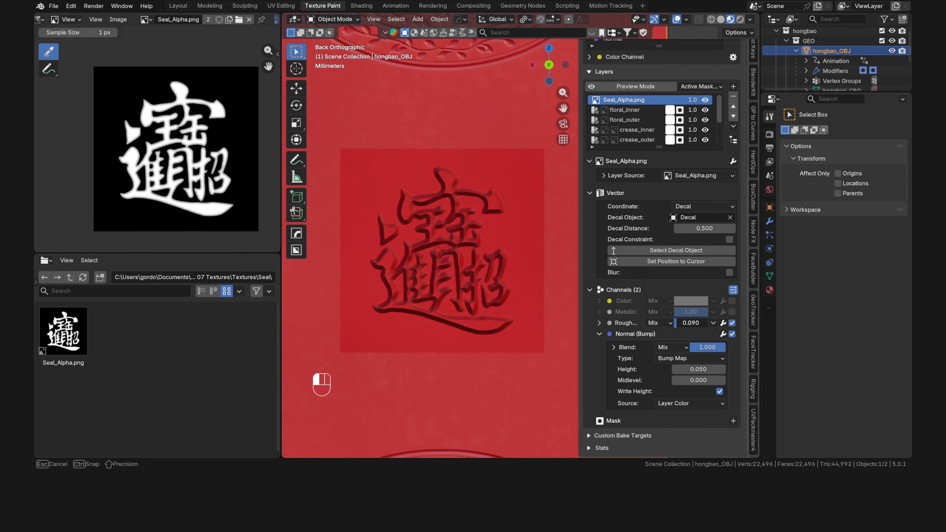
click(732, 323)
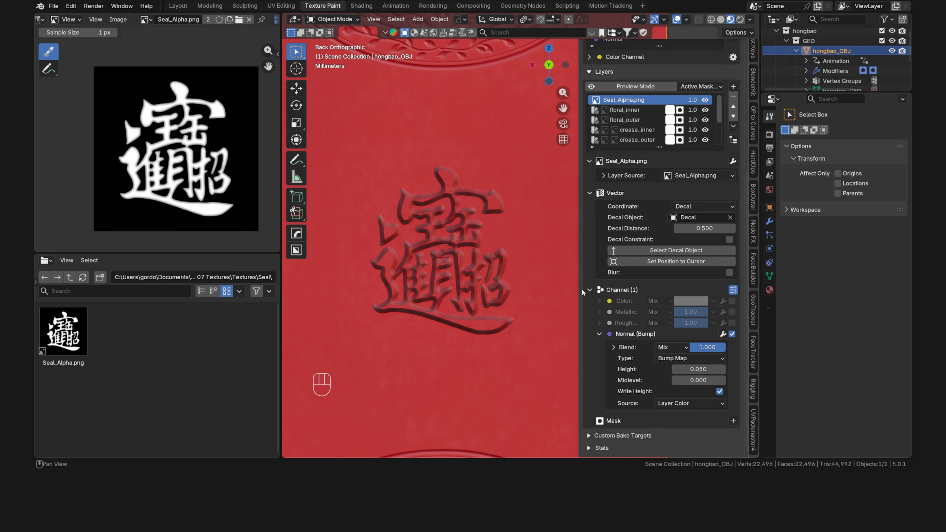
Replace the seal layer's image source with a solid colour and set that colour to white.
click(689, 175)
click(694, 267)
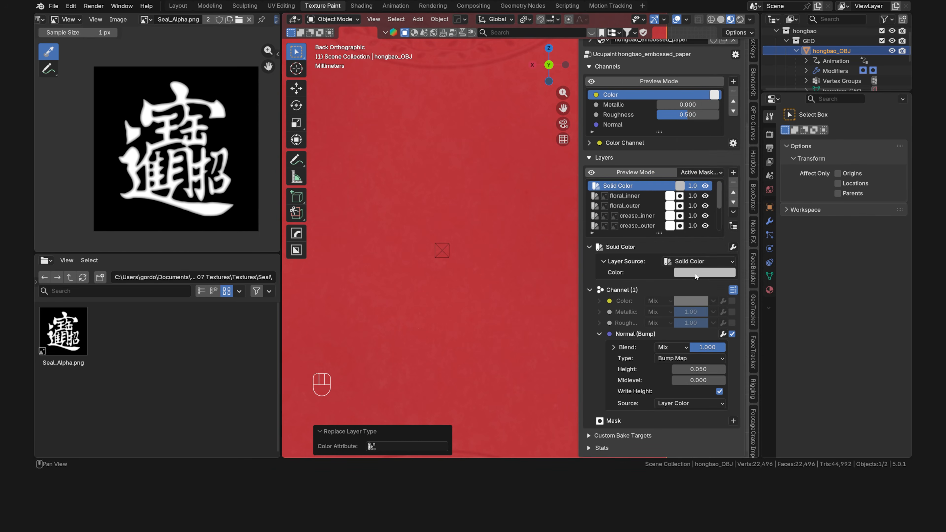
click(695, 272)
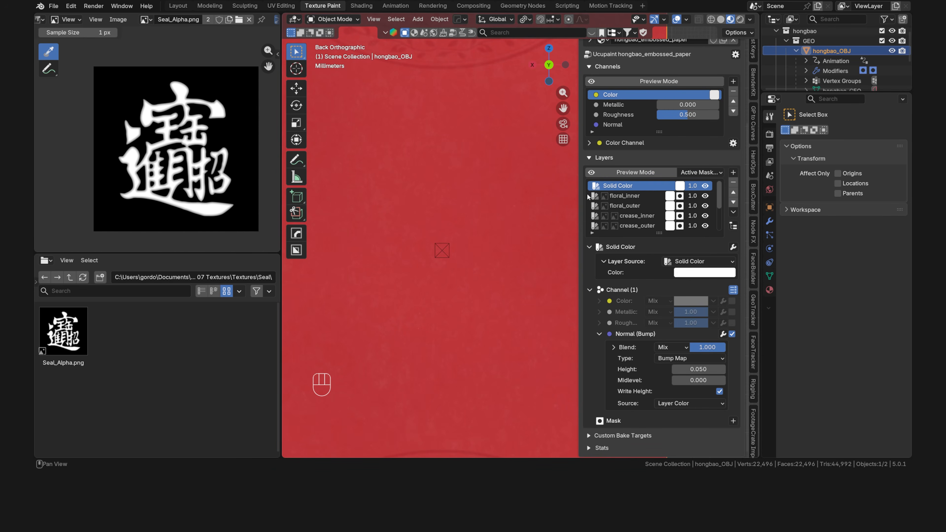
Add Seal_Alpha.png as a decal mask on the Solid Color layer, with Cubic interpolation and the Color image channel.
click(653, 196)
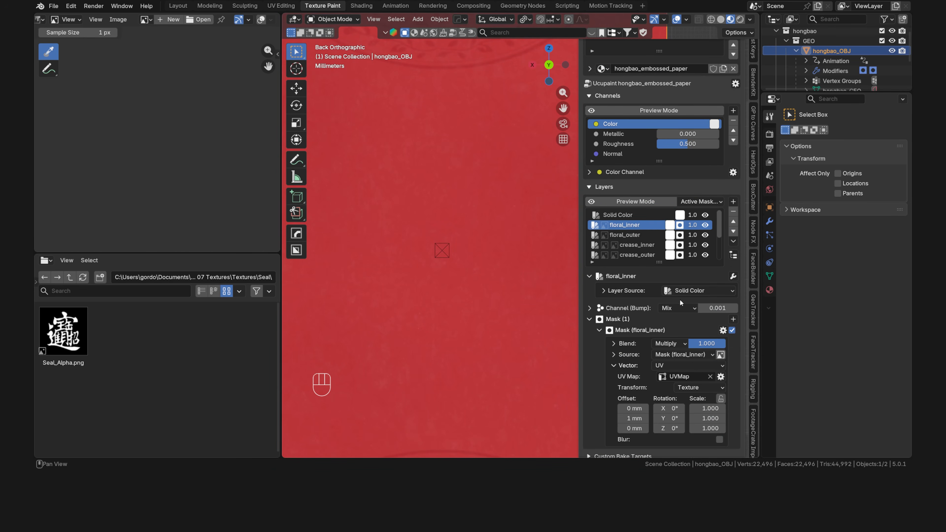
click(629, 236)
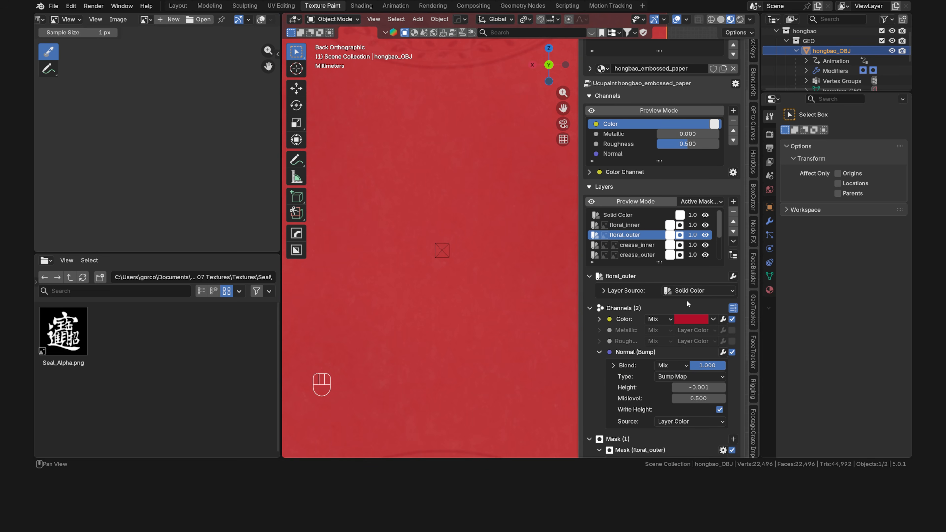
click(633, 215)
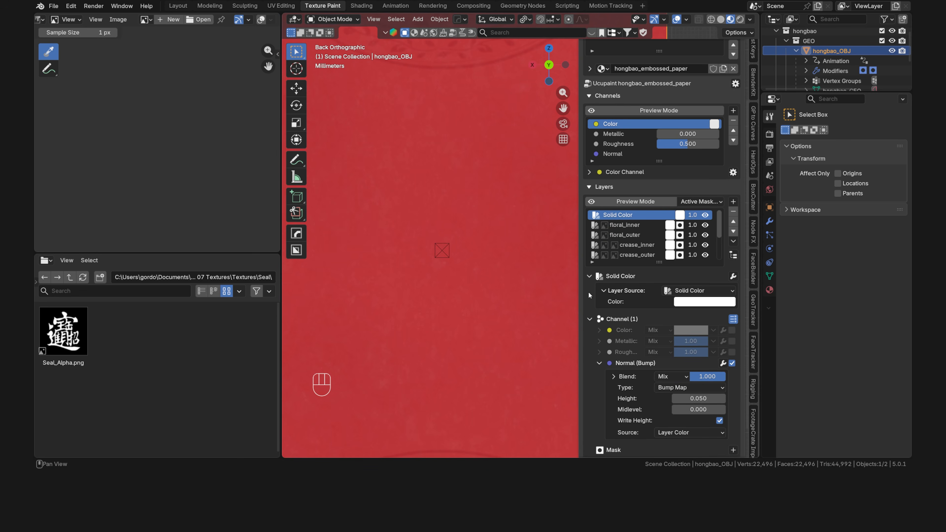
right_click(63, 328)
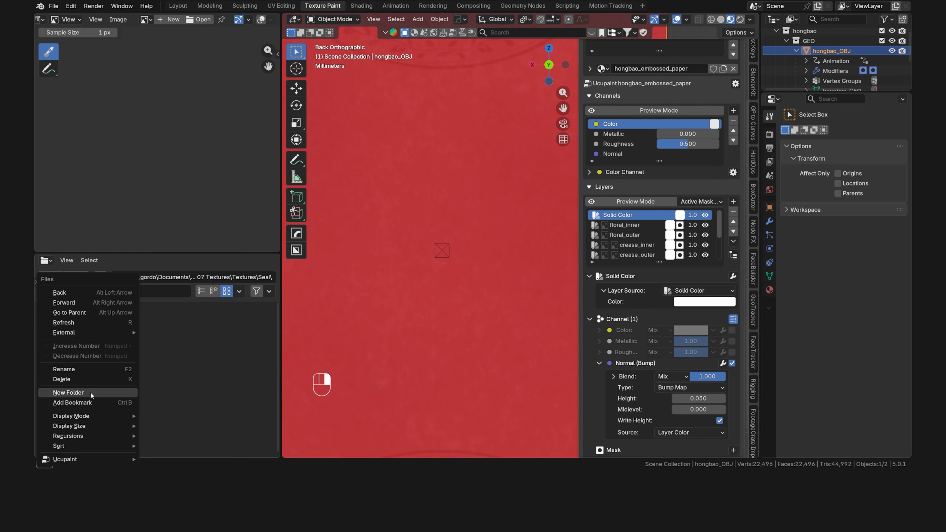
mouse_move(105, 458)
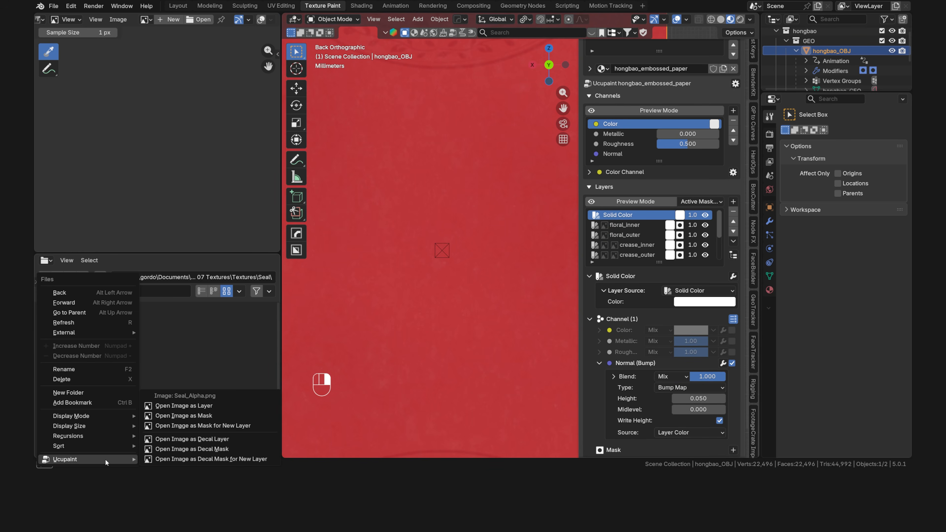
click(237, 448)
drag(233, 398, 360, 278)
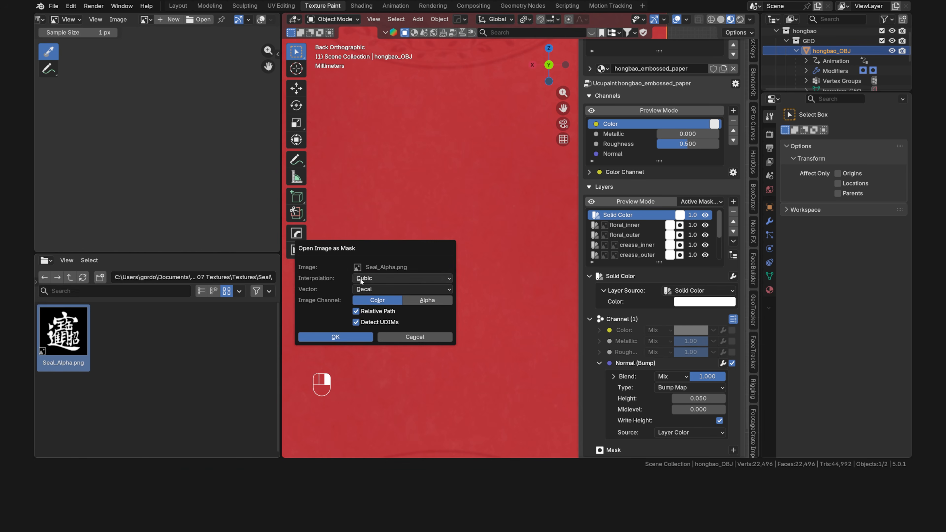
click(332, 336)
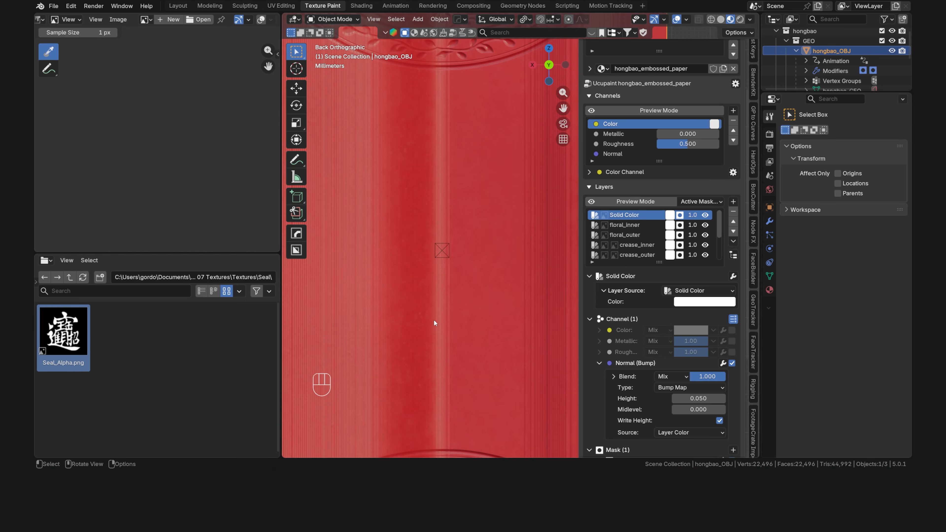
Reassign the Solid Color layer's Seal_Alpha.png mask to the existing Decal object instead of Decal 1.
scroll(466, 320, down, 5)
scroll(590, 326, down, 5)
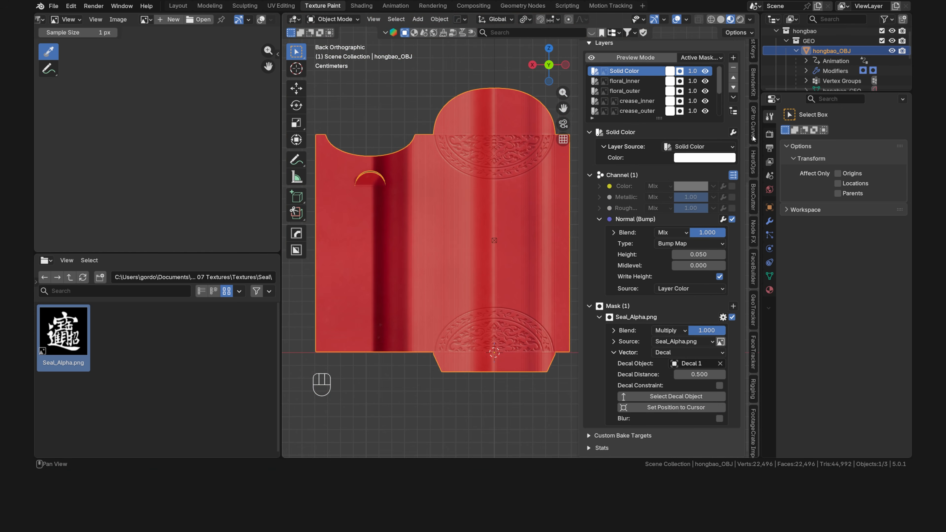
scroll(798, 66, down, 4)
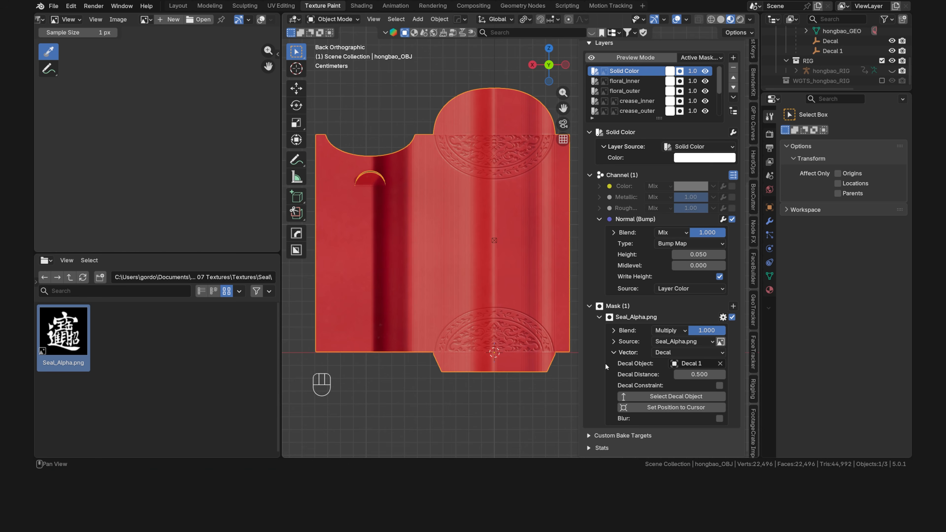
click(720, 364)
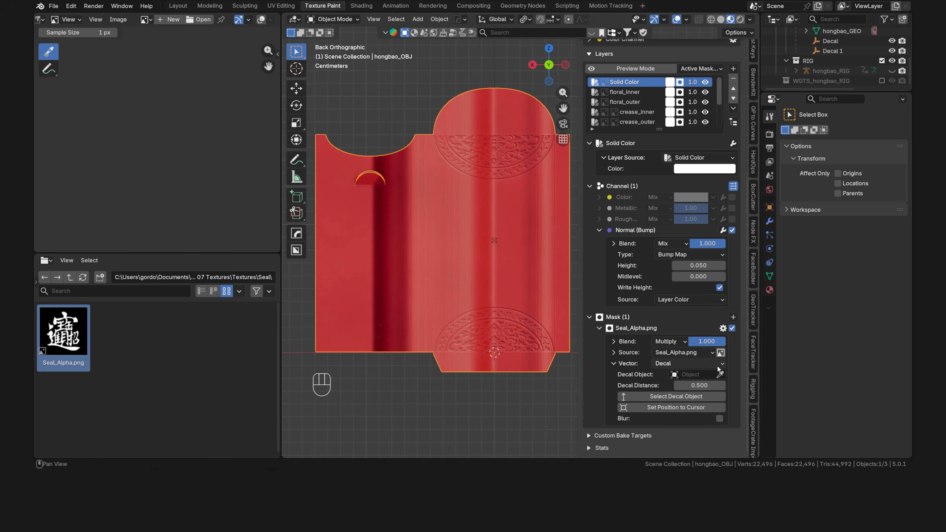
click(700, 375)
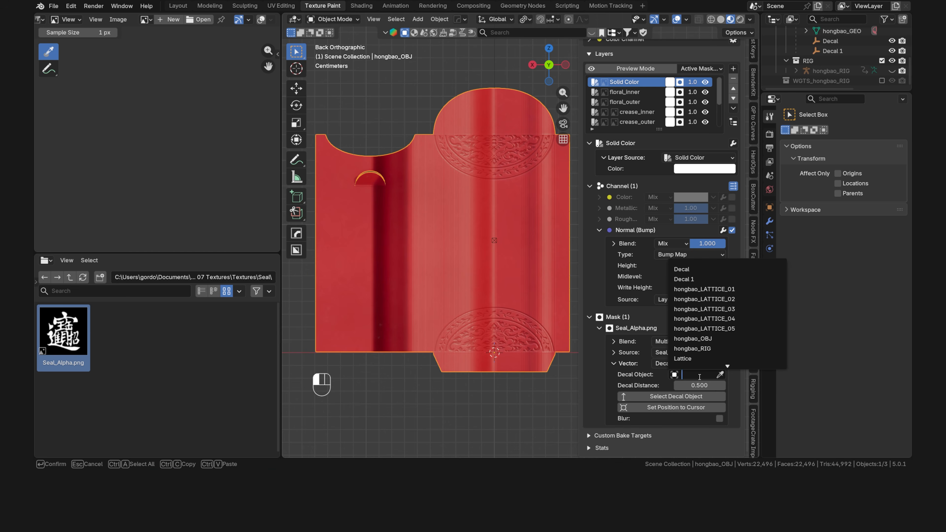
click(707, 270)
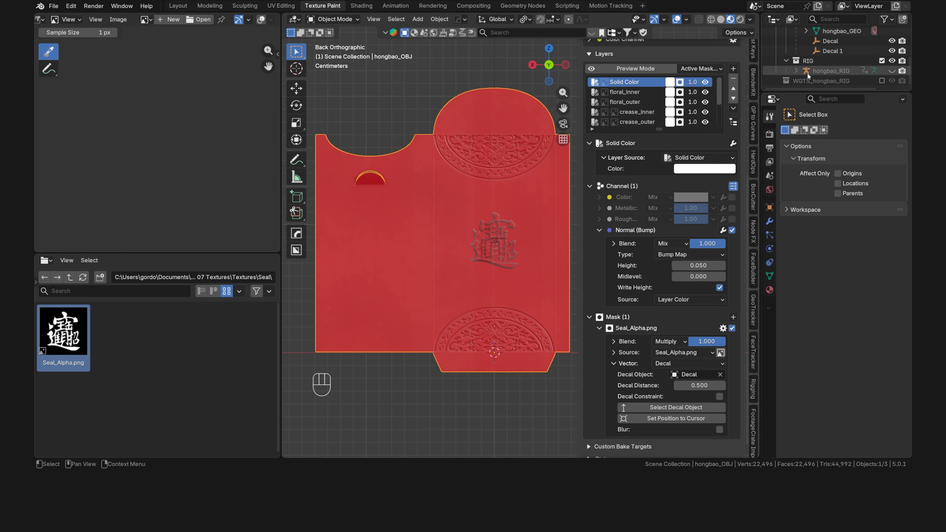
Delete the unused Decal 1 empty and reselect the envelope object.
click(832, 50)
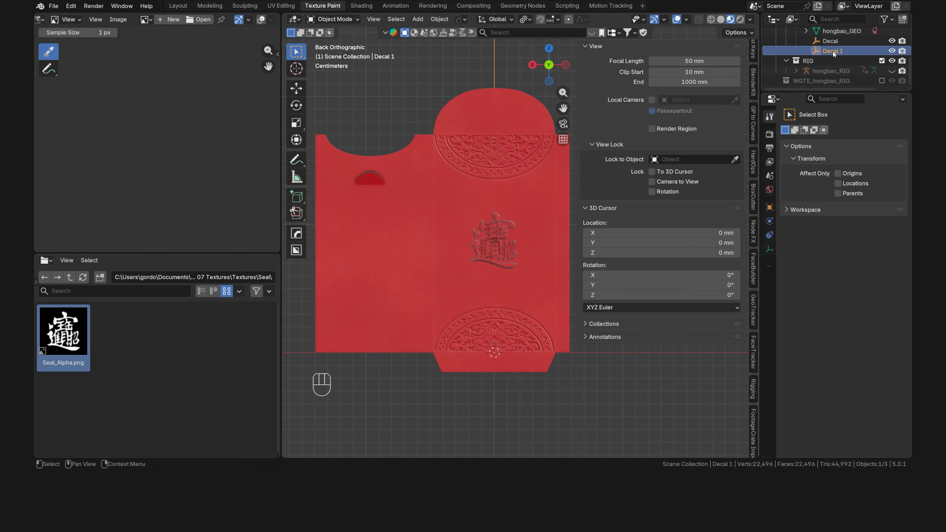
key(Delete)
click(523, 232)
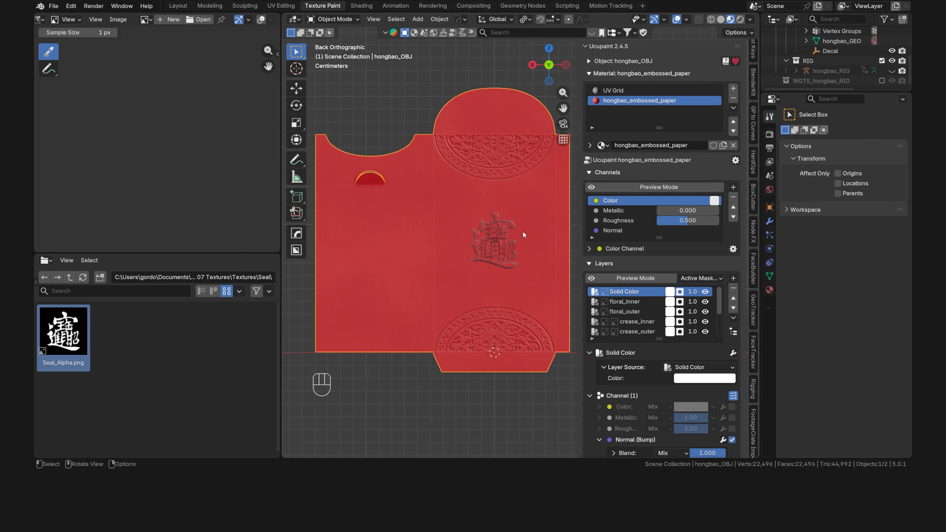
Activate the Seal_Alpha.png mask image, and try the Color channel on the seal layer before disabling it again.
scroll(587, 372, down, 10)
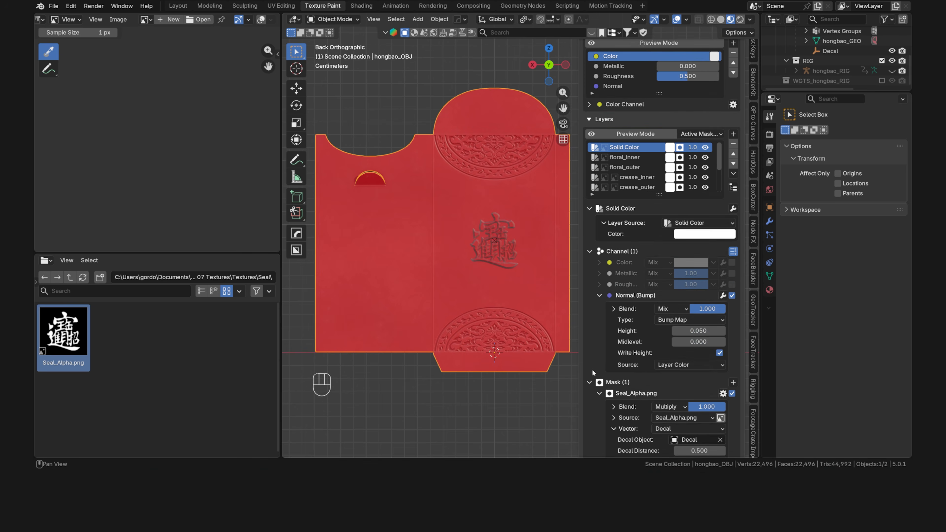
click(720, 341)
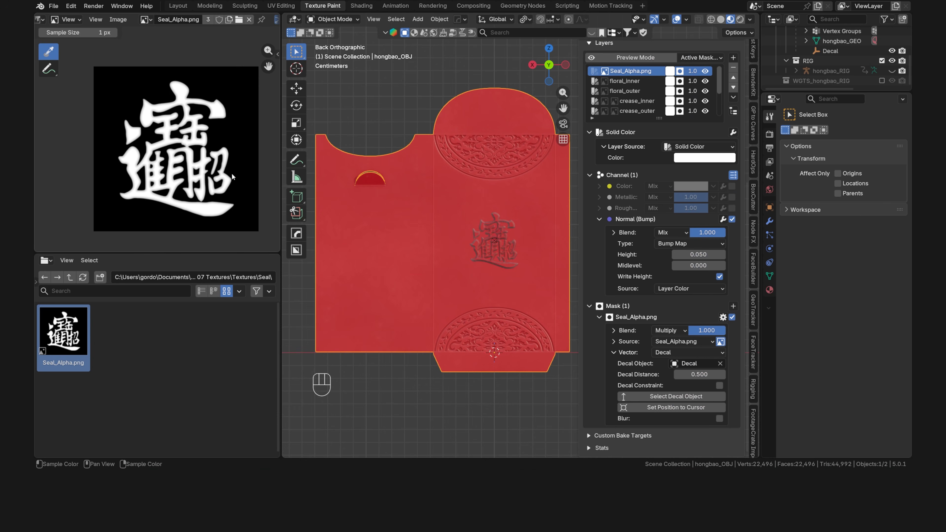
click(732, 187)
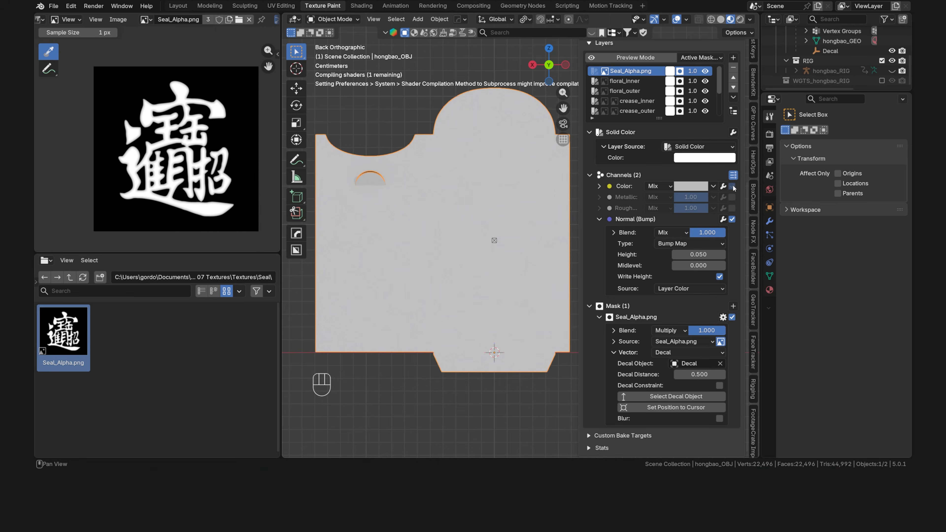
scroll(519, 251, up, 5)
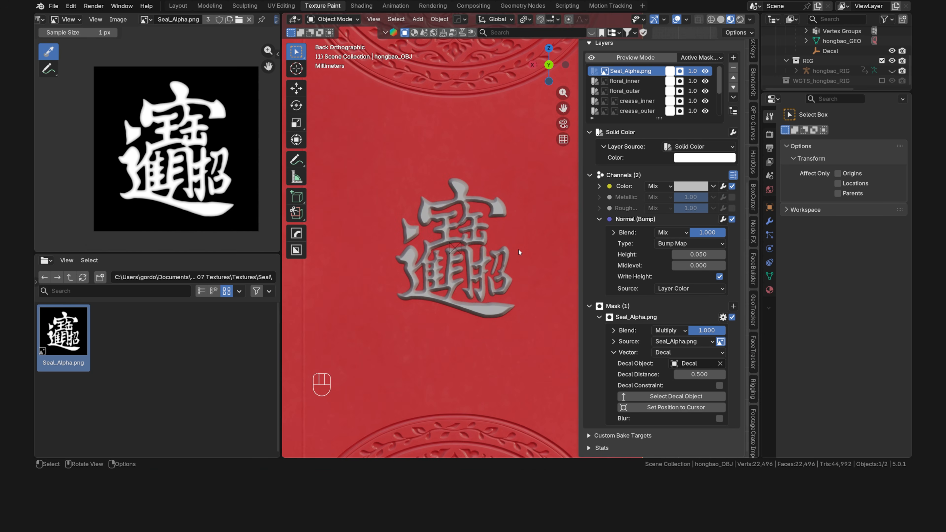
click(694, 185)
mouse_move(729, 47)
mouse_down()
mouse_move(738, 38)
mouse_move(689, 22)
mouse_move(736, 62)
mouse_up()
key(Escape)
click(732, 186)
Try the Metallic and Roughness channels on the seal layer, disabling each again.
click(732, 197)
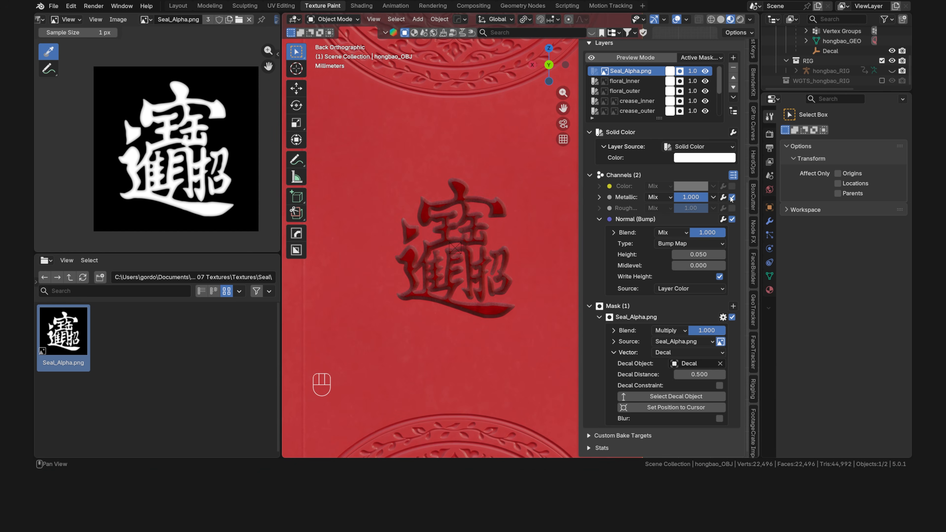
click(732, 197)
click(732, 208)
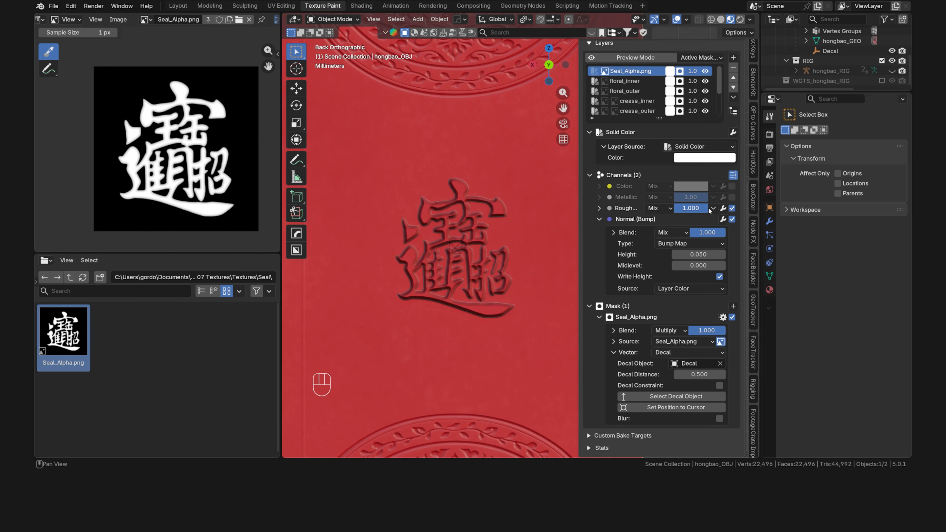
click(733, 208)
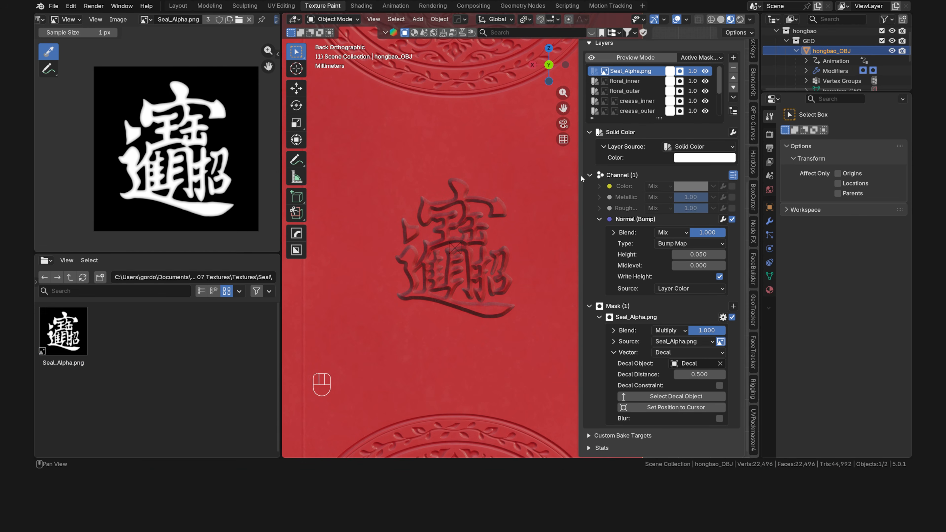
Open Seal_Alpha.png as a decal mask for a new Solid Color layer on the Normal channel, using Bump Map type.
right_click(77, 336)
mouse_move(76, 337)
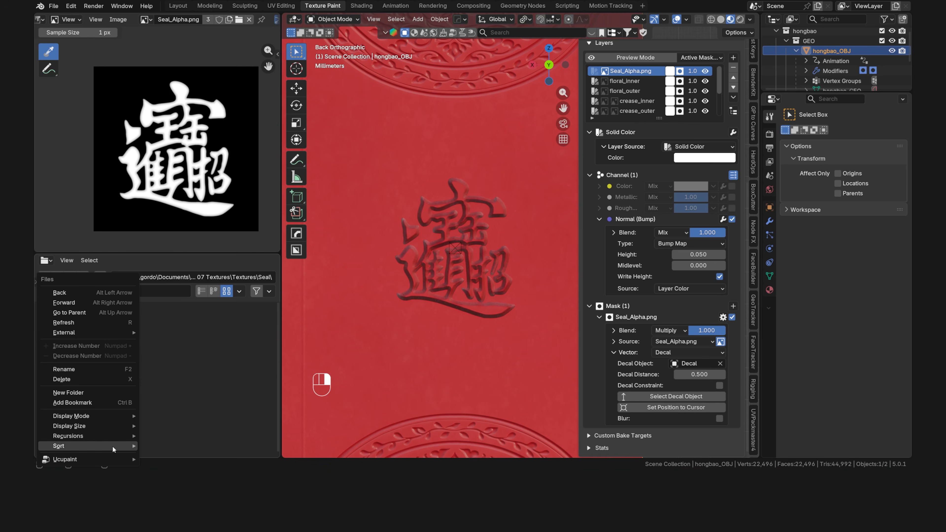
mouse_move(116, 457)
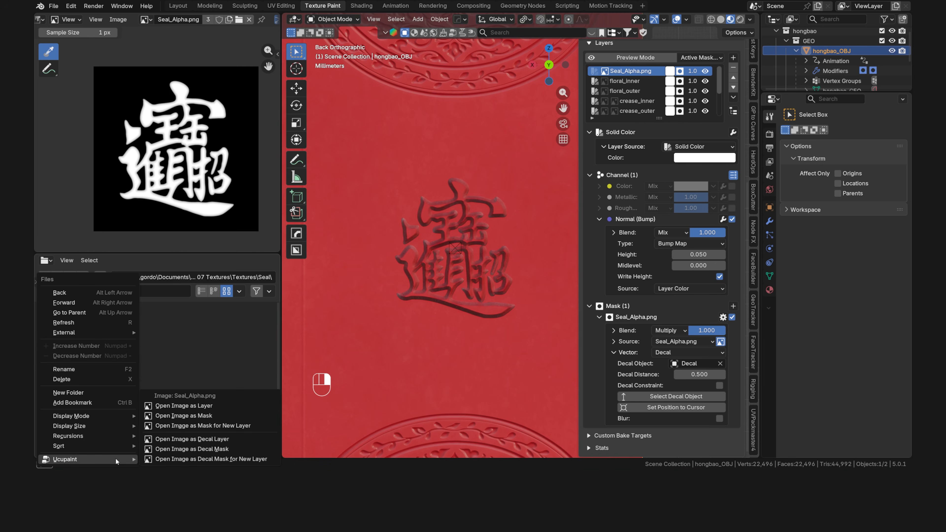
click(271, 460)
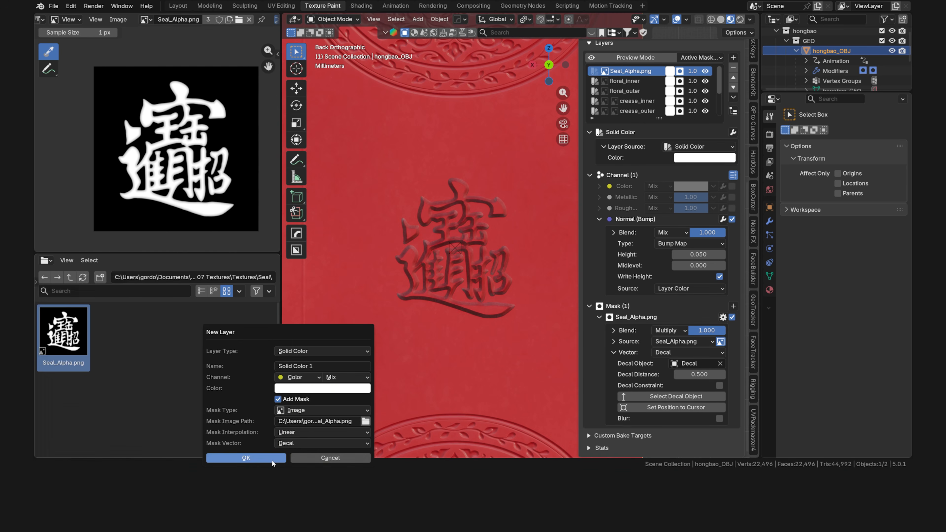
drag(319, 332, 428, 188)
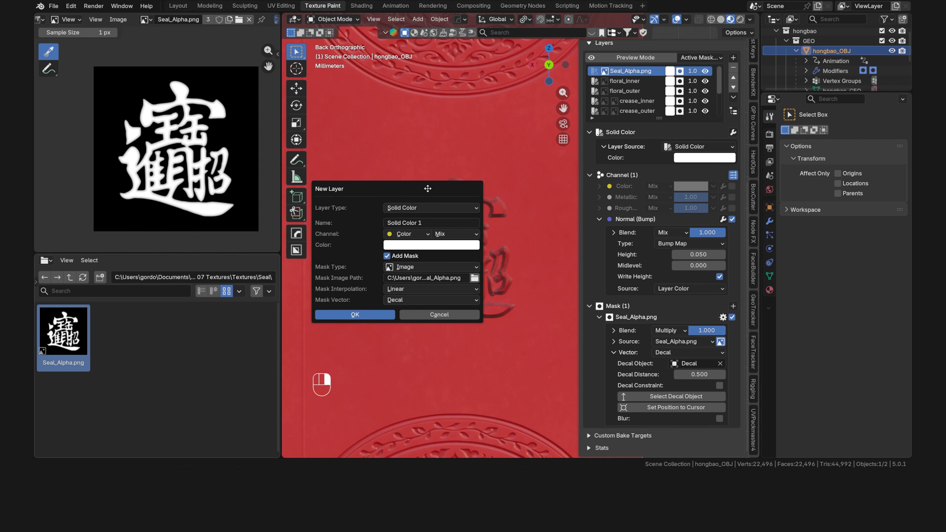
click(408, 233)
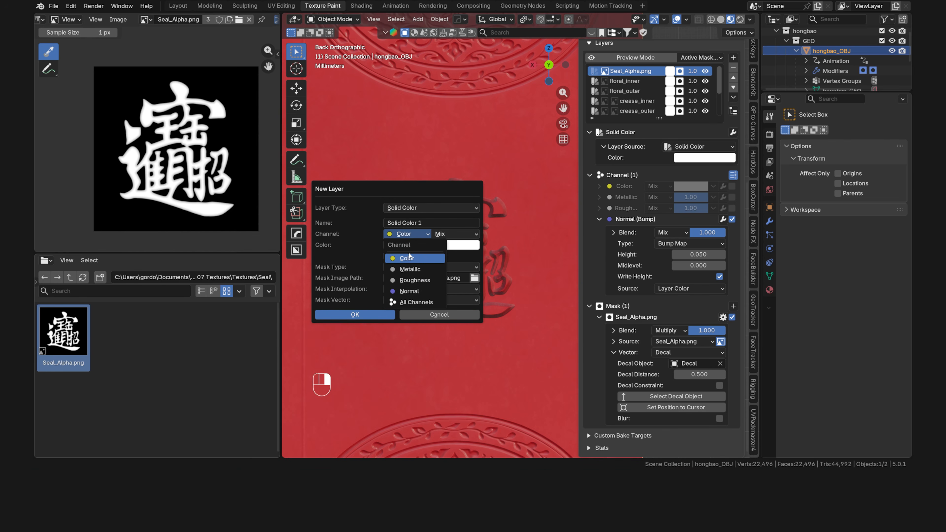
click(414, 294)
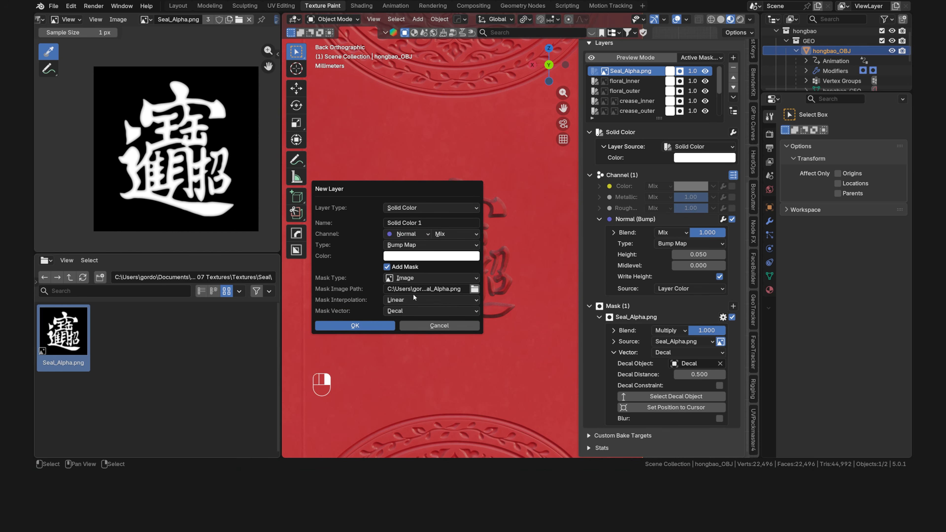
click(386, 328)
Set the new seal mask's decal object to Decal, and delete the leftover Decal 1 empty.
scroll(489, 280, down, 4)
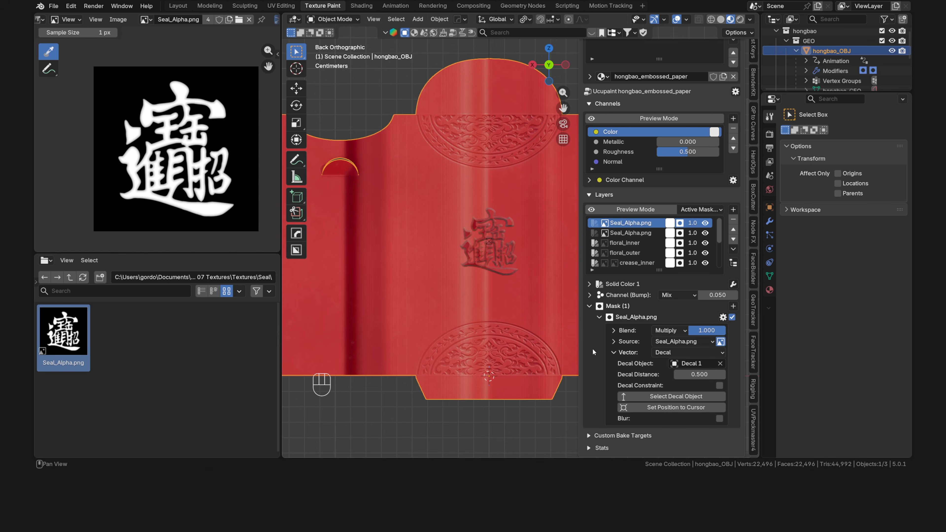
scroll(839, 63, down, 4)
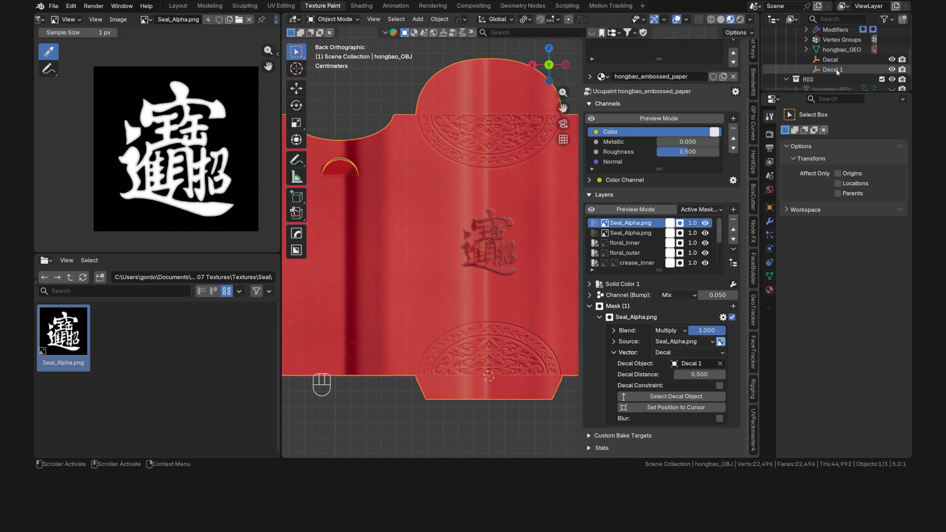
click(721, 364)
click(702, 374)
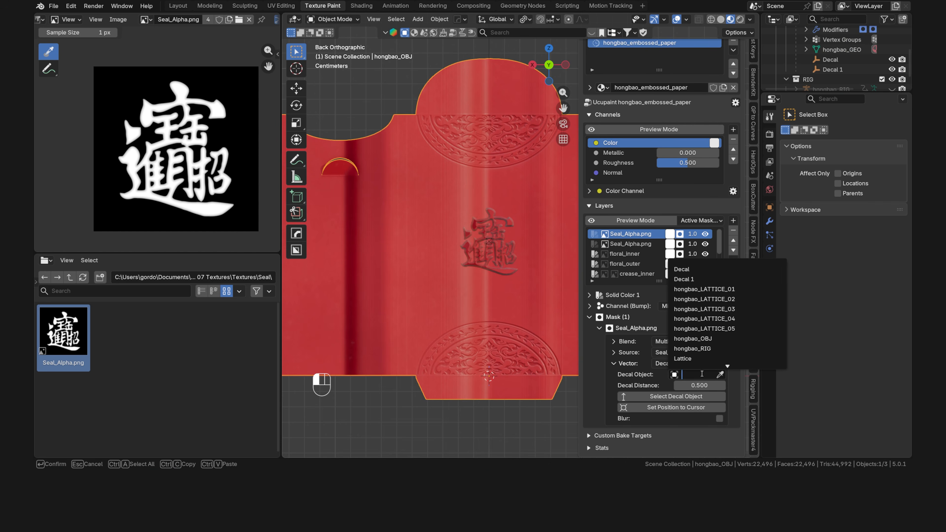
click(711, 270)
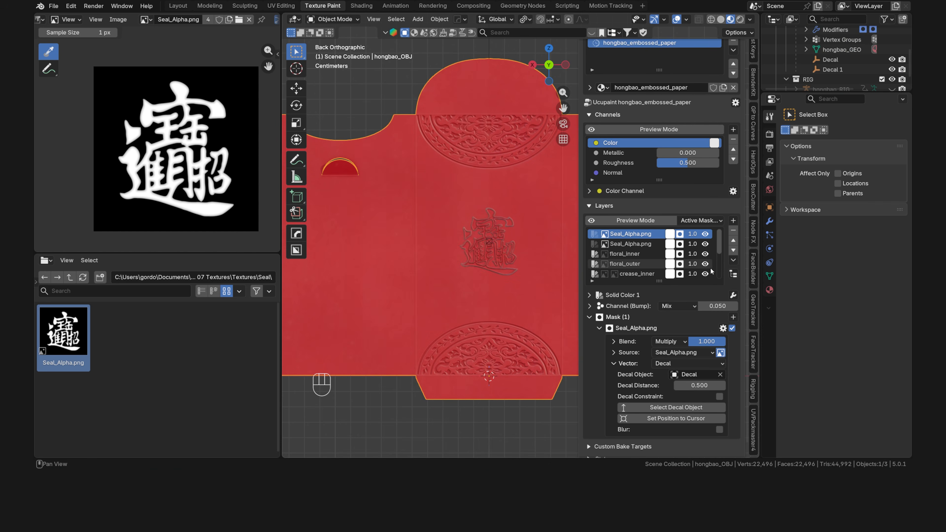
key(x)
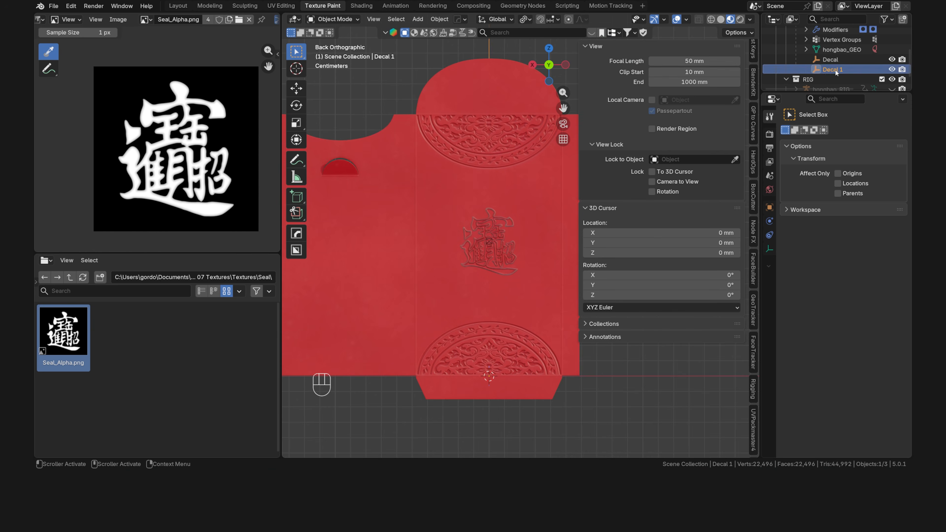
click(532, 225)
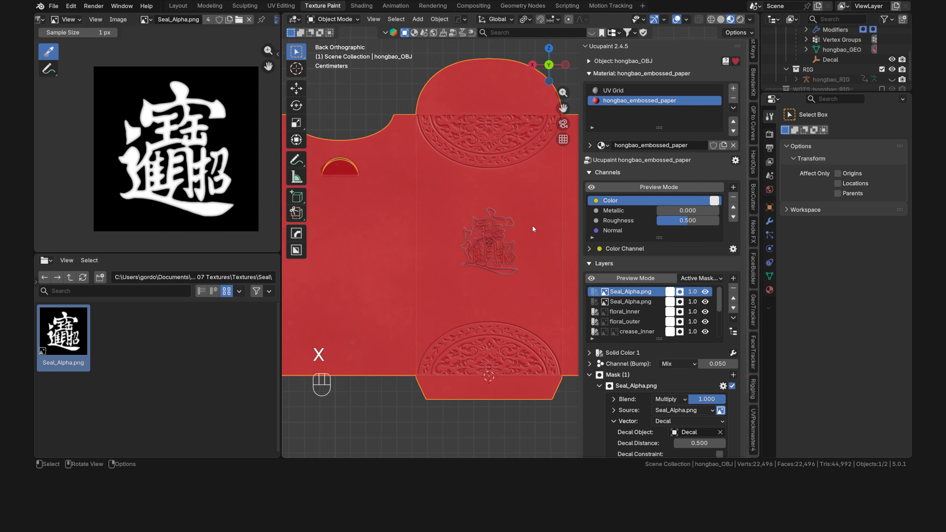
Remove the older seal layer above floral_inner, and select the remaining Seal_Alpha.png layer.
click(640, 302)
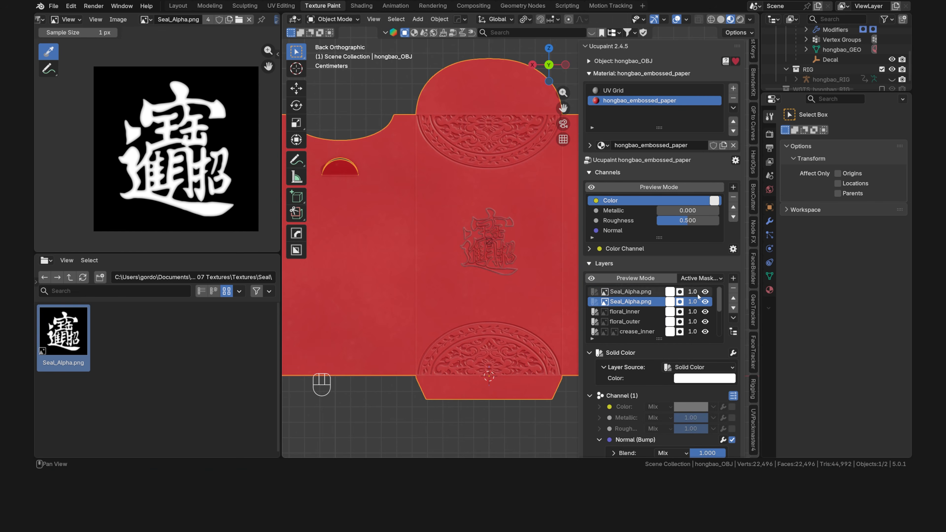
click(734, 289)
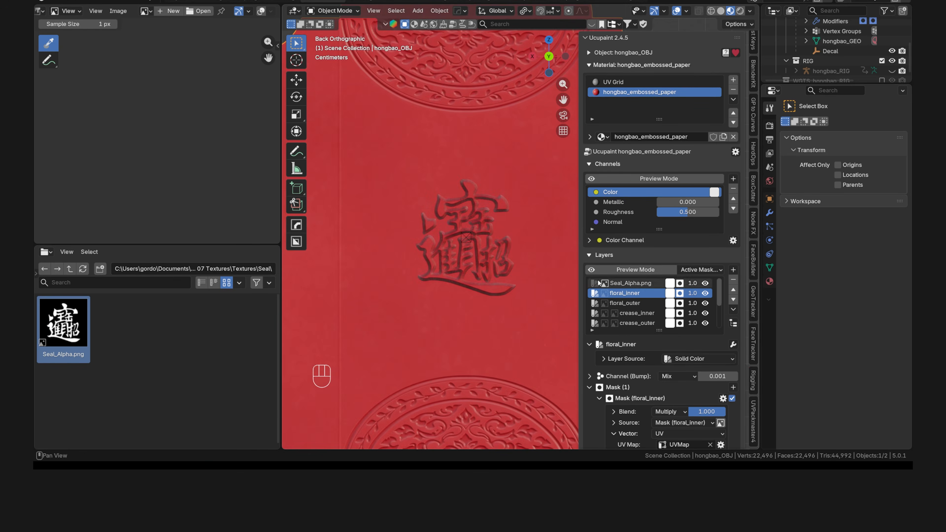
click(629, 291)
scroll(588, 377, down, 4)
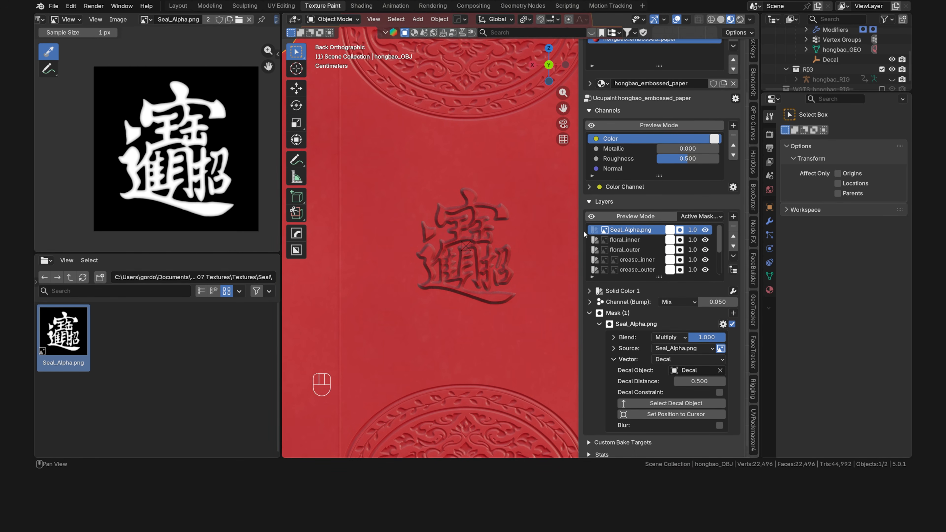
Try moving the Decal empty onto the envelope panel with the half-round thumb notch, and reselect the envelope.
key(Home)
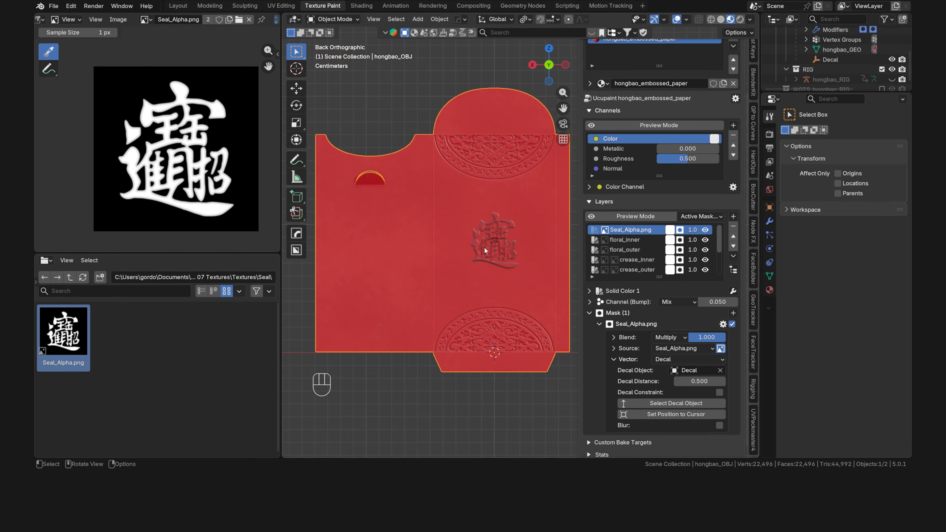
click(493, 239)
key(g)
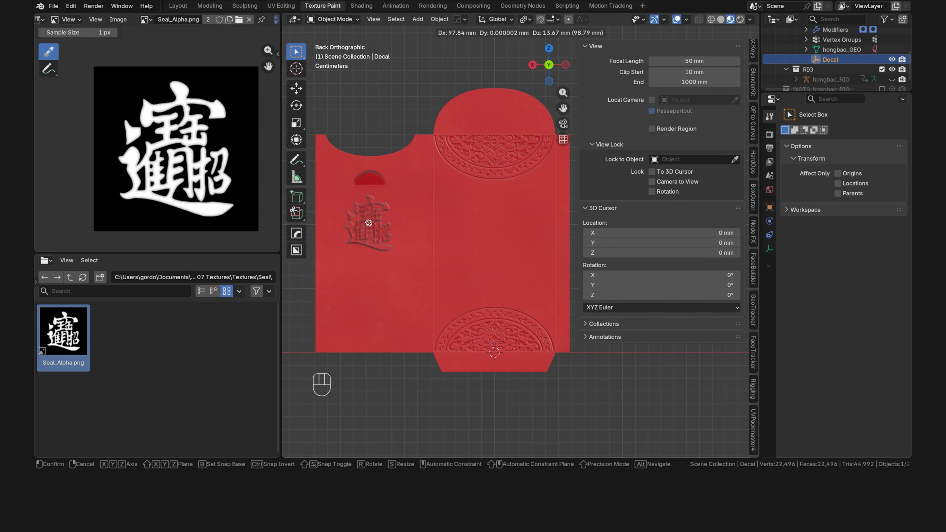
right_click(368, 223)
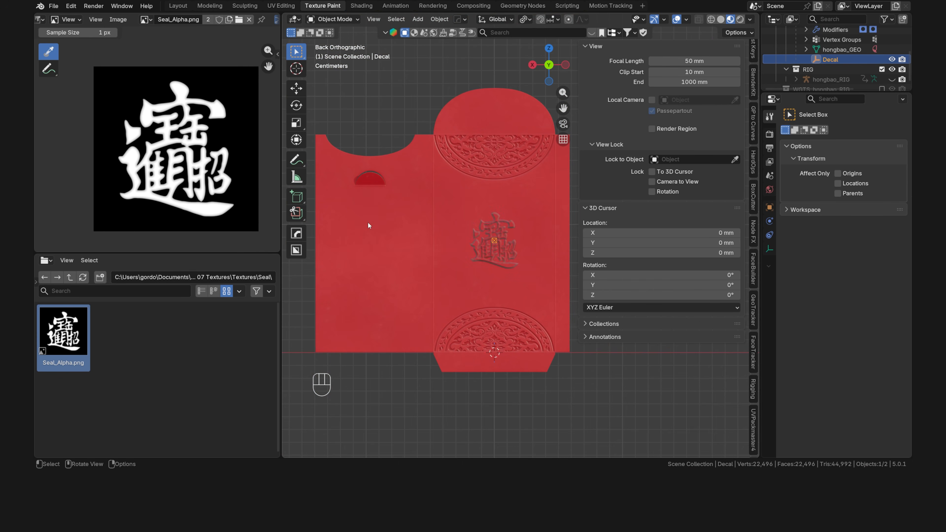
click(368, 225)
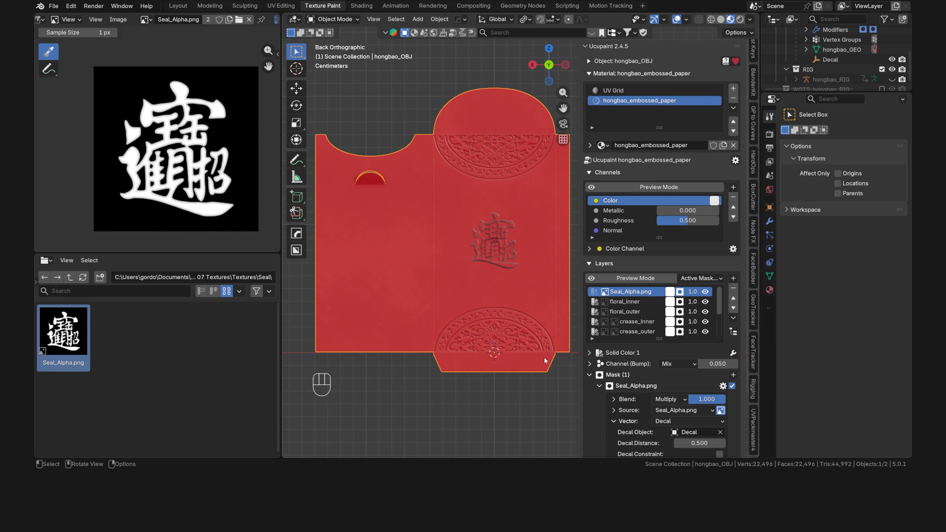
Select the mesh vertex centred below the half-round slot on the notched envelope panel and try snapping the 3D cursor to it.
scroll(591, 387, down, 5)
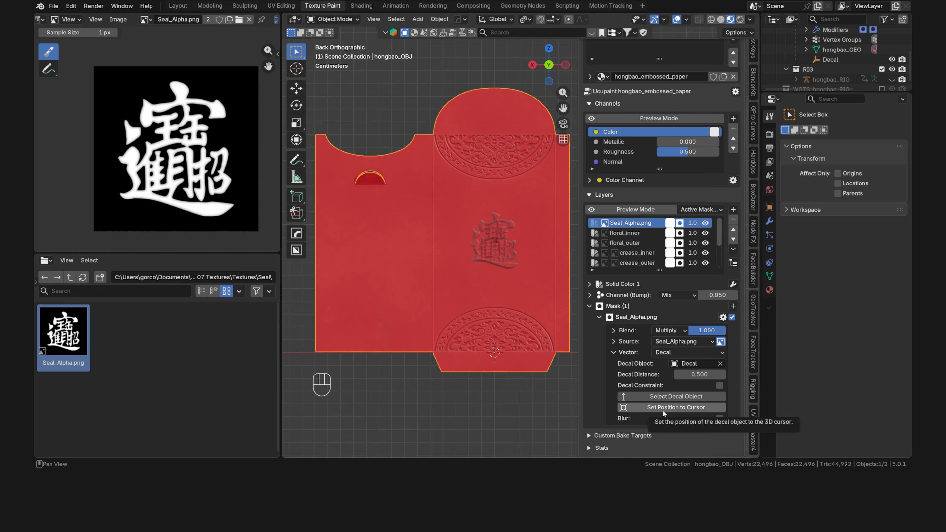
key(Tab)
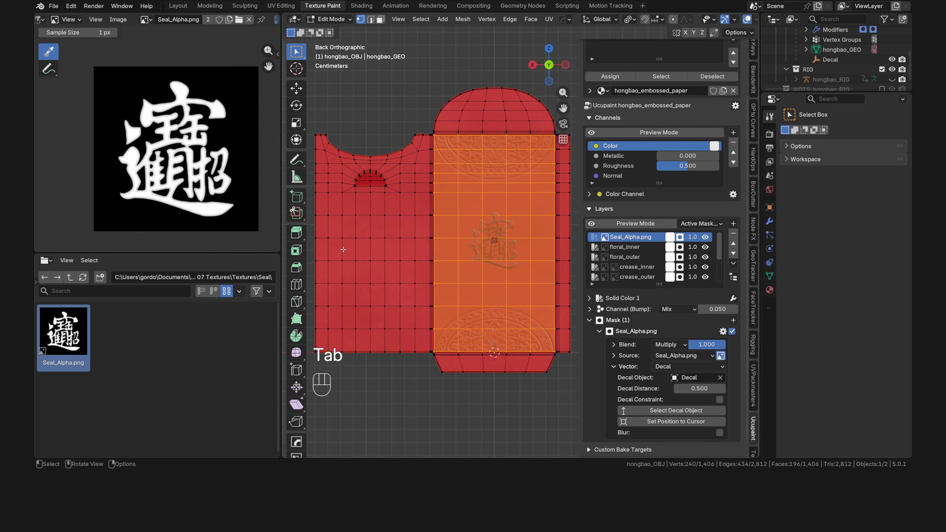
click(370, 216)
key(shift+s)
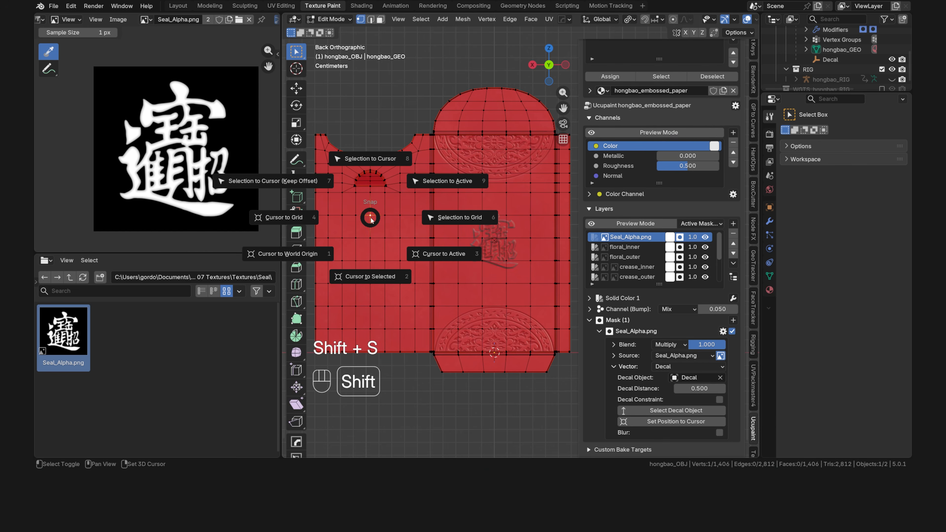
click(374, 281)
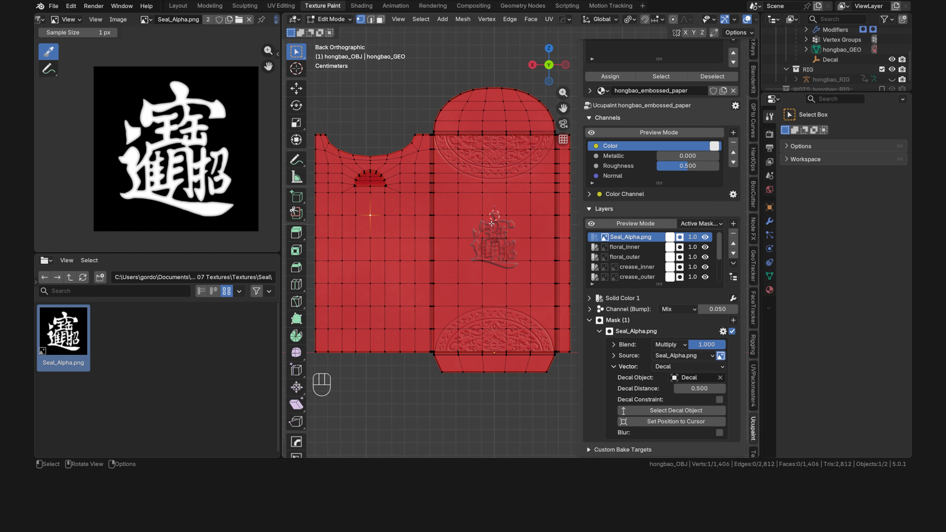
key(Tab)
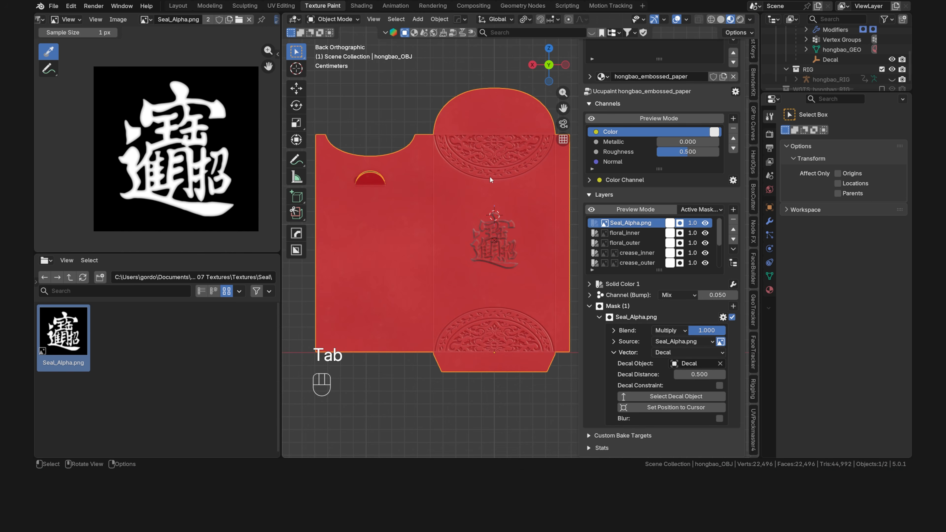
Apply the Armature modifier temporarily to snap the 3D cursor to the selected vertex below the half-round slot, and undo the modifier application.
click(770, 222)
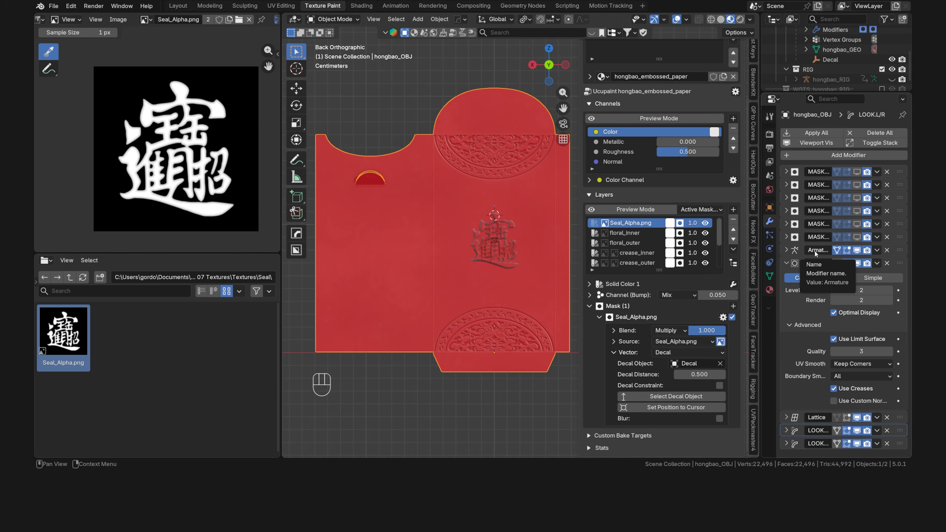
key(ctrl+a)
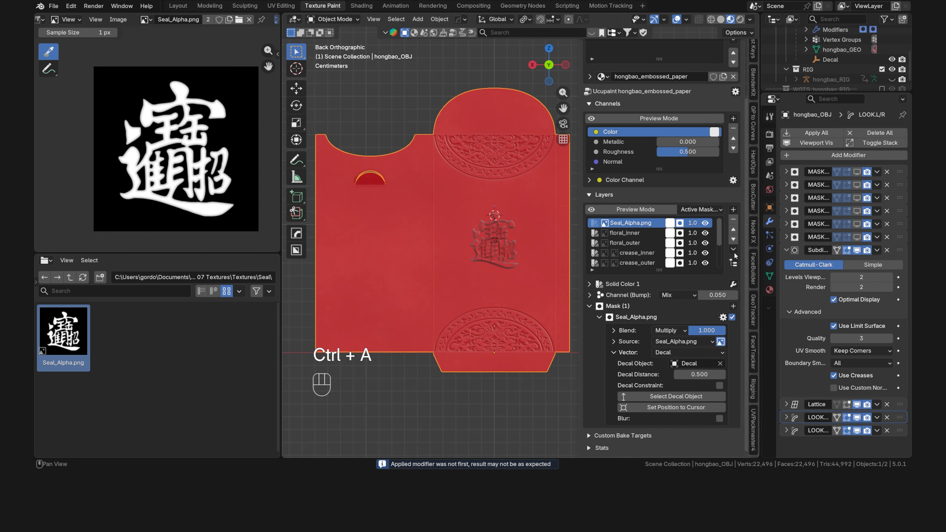
key(Tab)
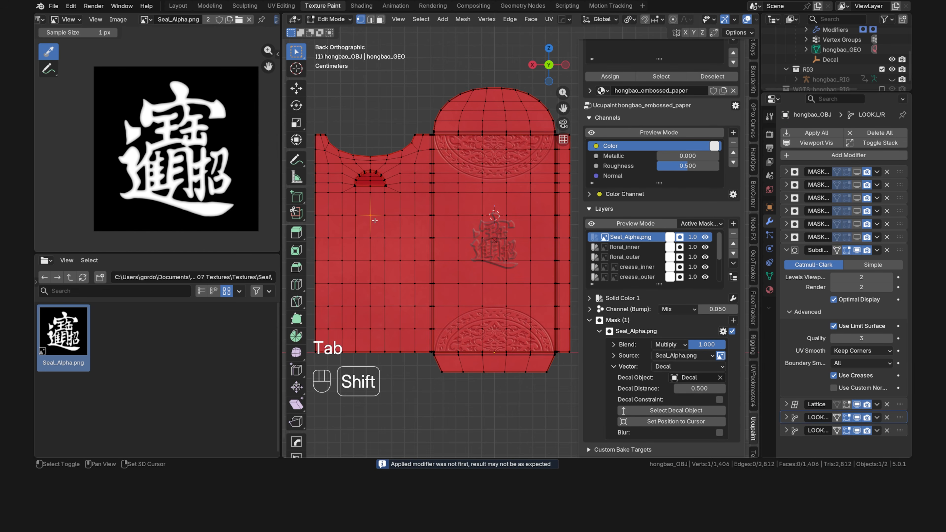
key(shift+s)
click(372, 276)
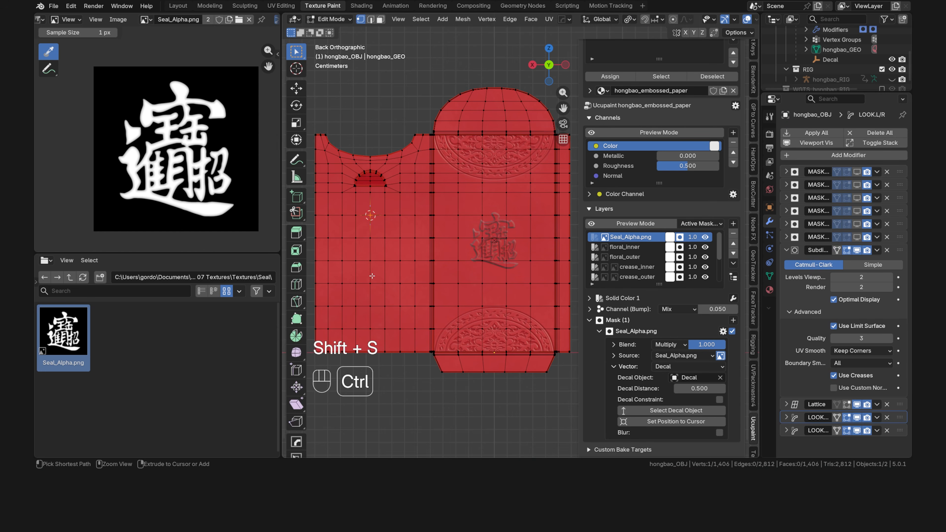
key(ctrl+z)
key(ctrl+z)
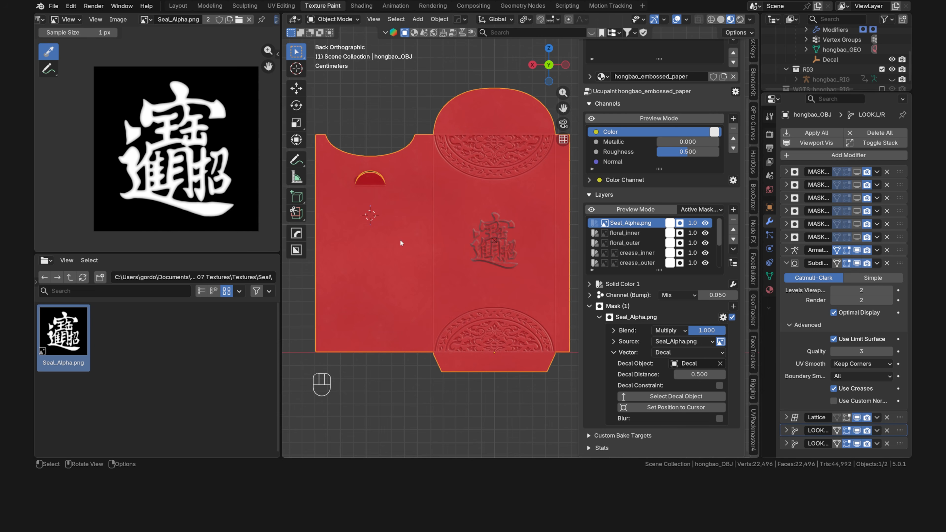
Set the snap target to Vertex and snap the Decal empty onto the 3D cursor's point below the half-round slot.
click(643, 408)
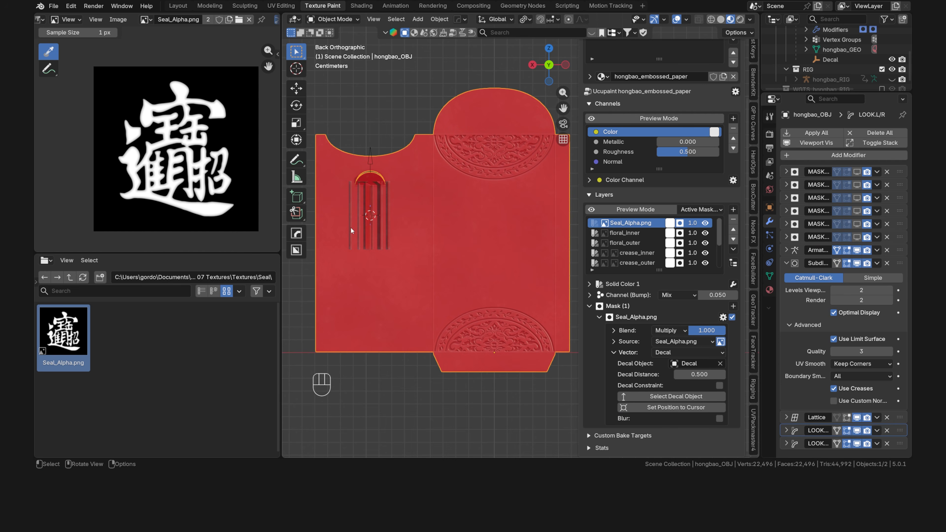
key(ctrl+z)
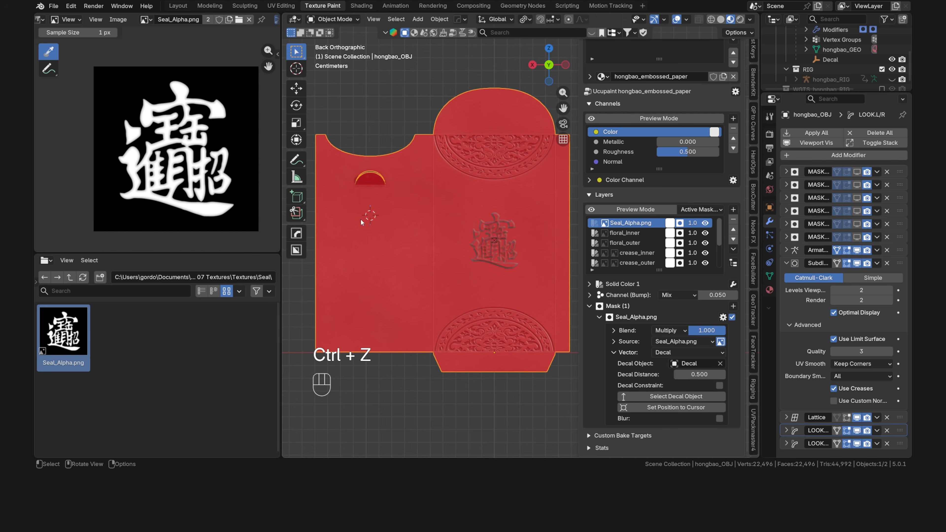
click(558, 19)
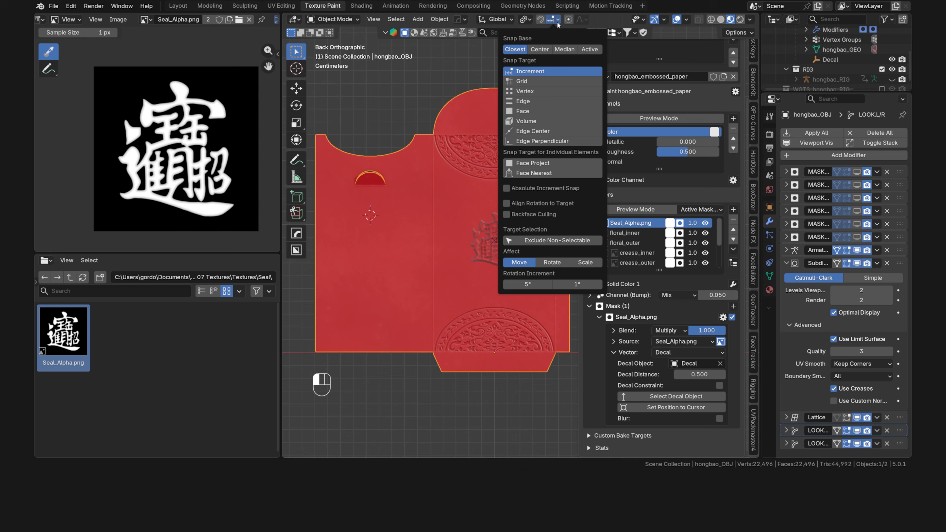
click(555, 91)
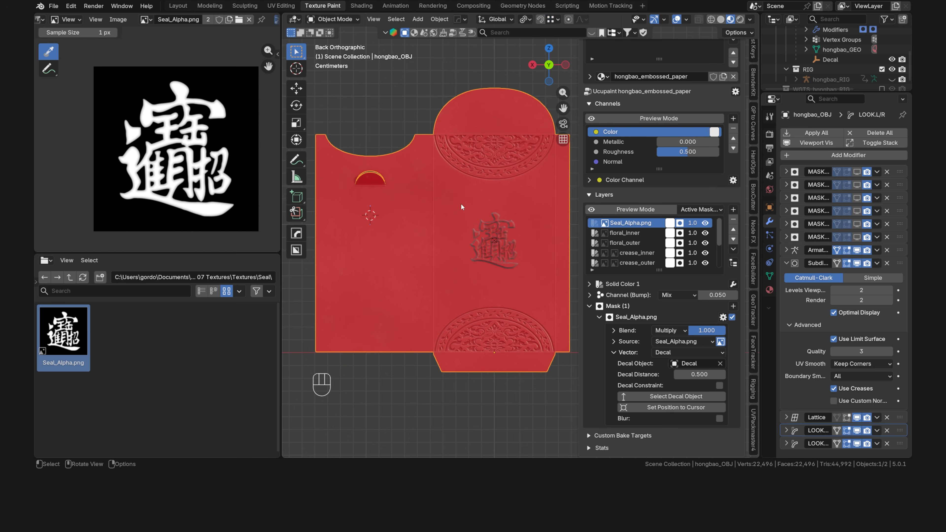
click(494, 242)
key(g)
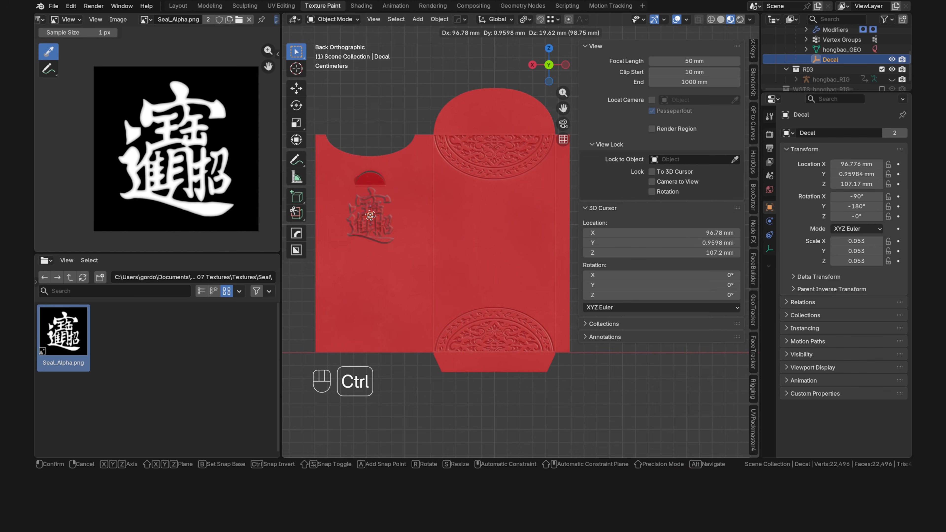
ctrl+click(370, 218)
Scale the Decal empty down uniformly to about 0.035 so the seal roughly matches the width of the half-round slot.
scroll(368, 224, up, 1)
shift+middle_drag(360, 235, 471, 230)
scroll(471, 230, up, 3)
shift+middle_drag(421, 203, 460, 251)
key(s)
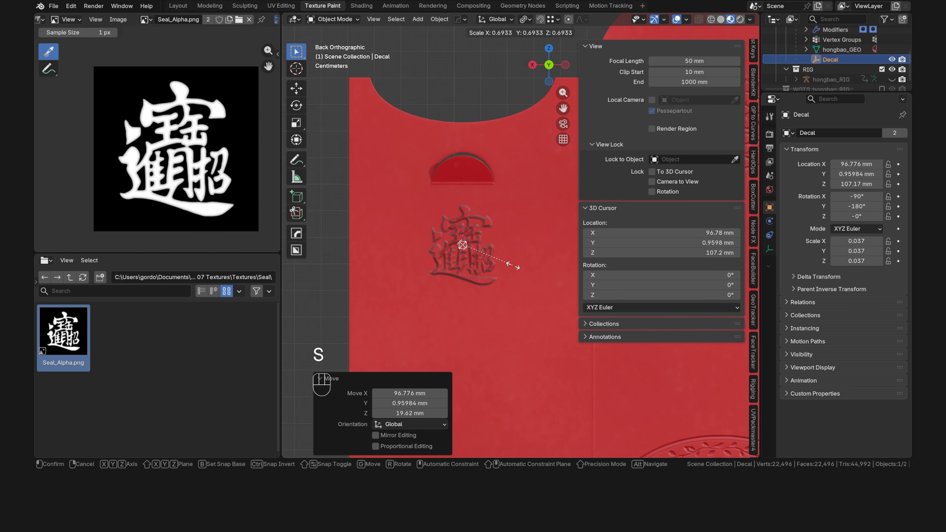
click(510, 264)
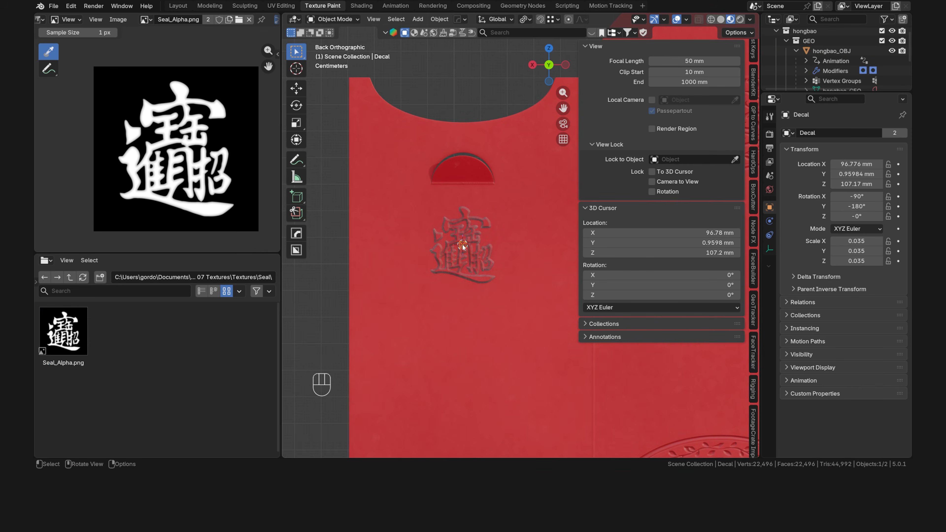
Reselect the envelope and set the Seal_Alpha.png layer's Normal bump height to -0.001.
click(458, 225)
scroll(582, 301, down, 5)
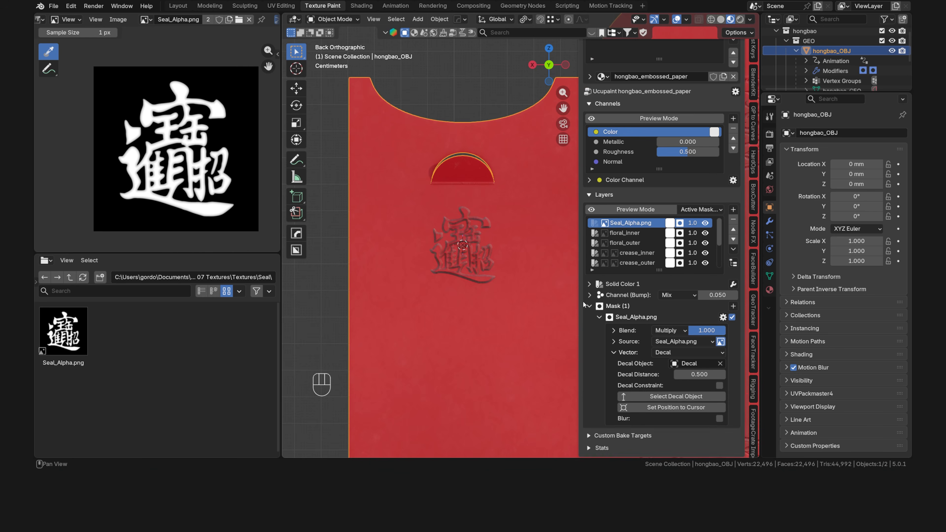
click(693, 375)
text(-0.05)
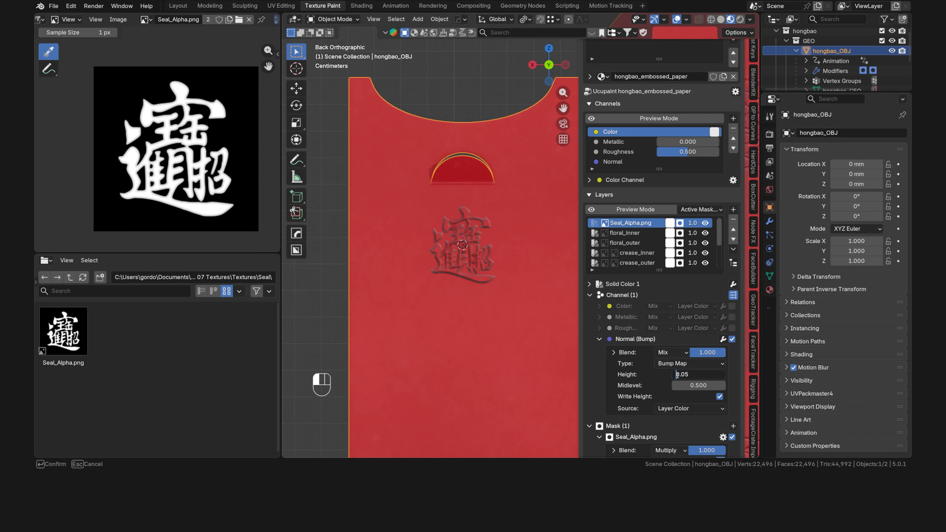
key(BackSpace)
text(01)
key(Return)
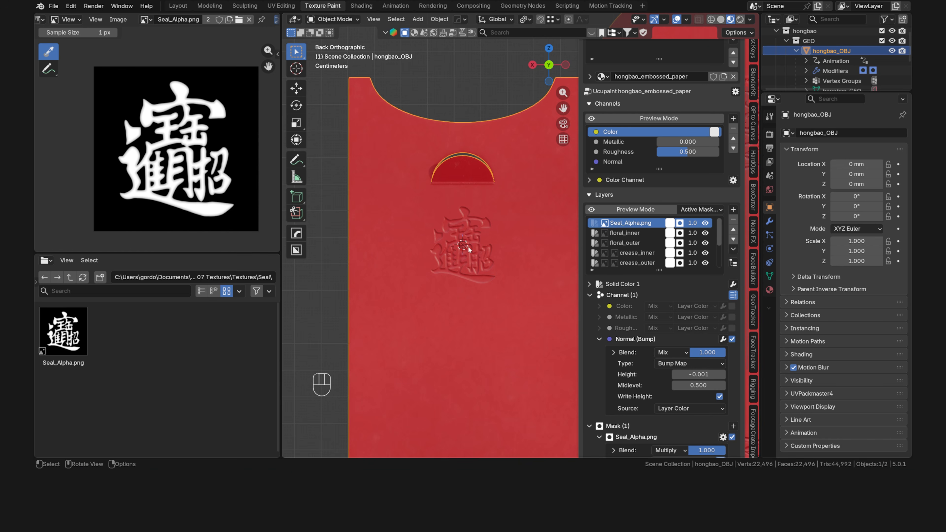
Examine the seal relief on both the red outer side and the brown inner side of the envelope panel.
click(333, 253)
middle_drag(334, 254, 462, 259)
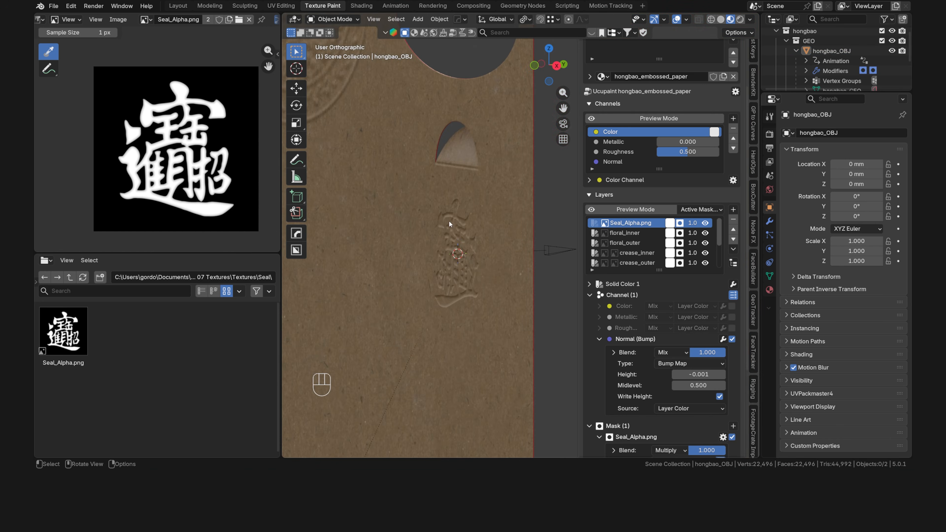
middle_drag(516, 243, 428, 248)
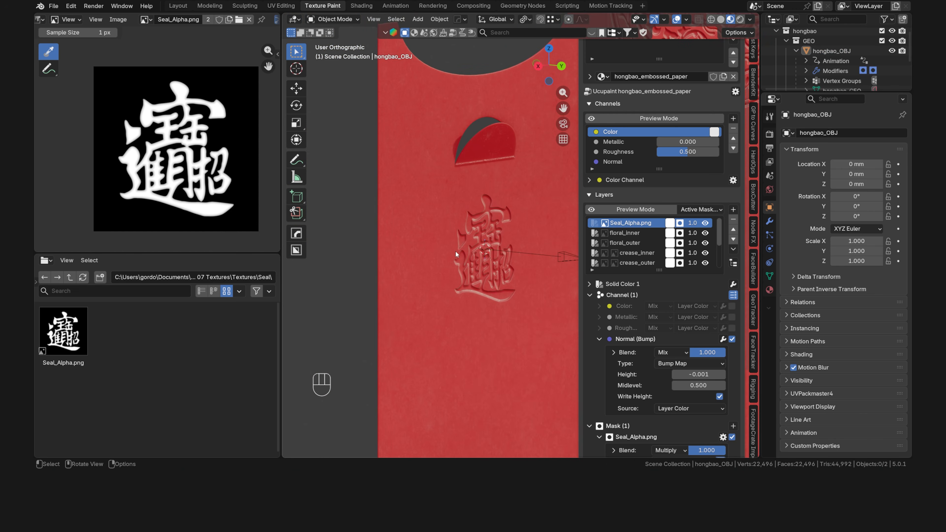
scroll(466, 250, down, 2)
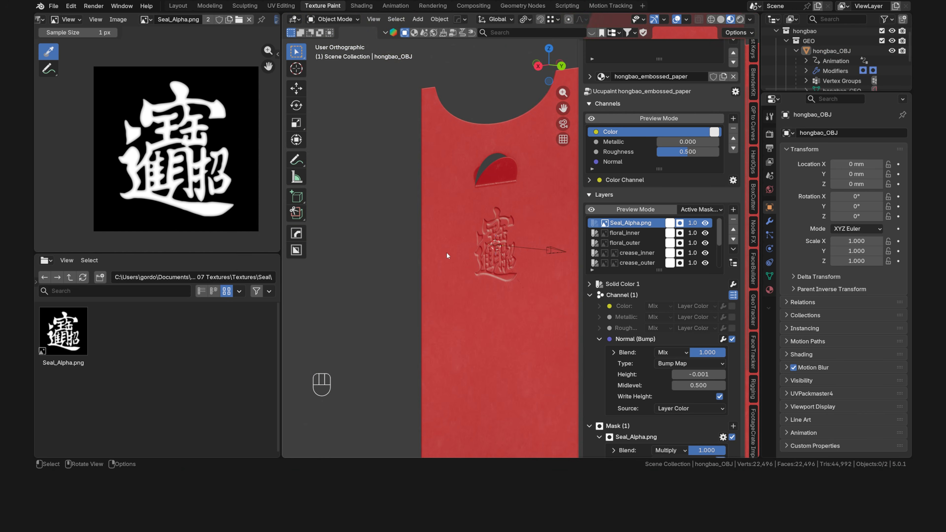
middle_drag(446, 251, 546, 250)
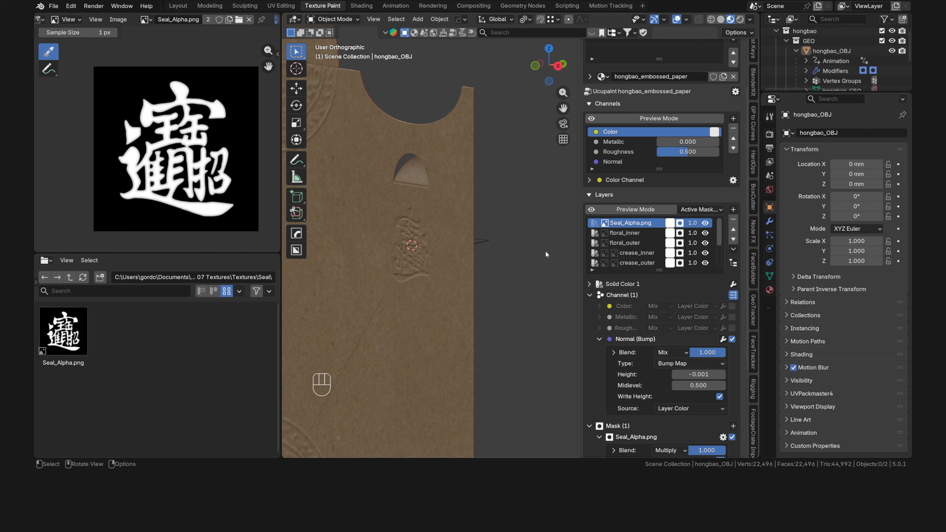
middle_drag(545, 251, 455, 250)
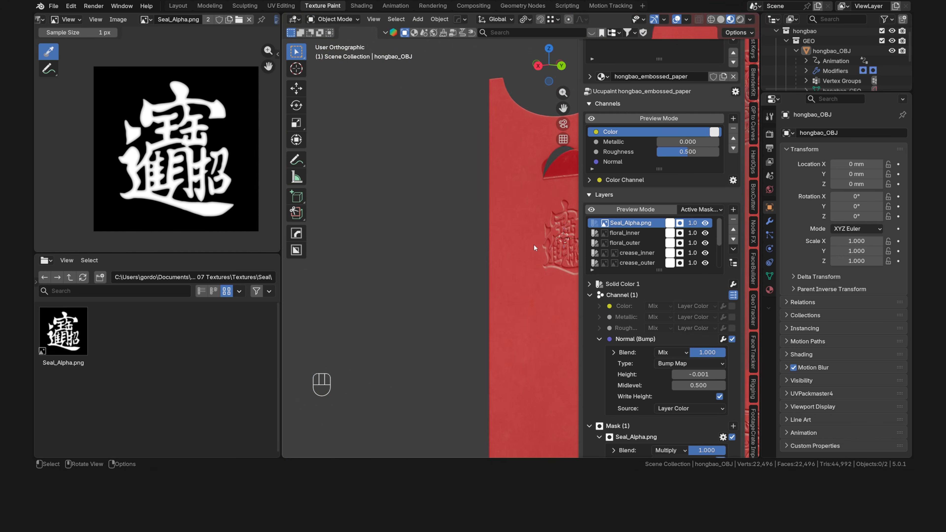
shift+middle_drag(534, 245, 439, 251)
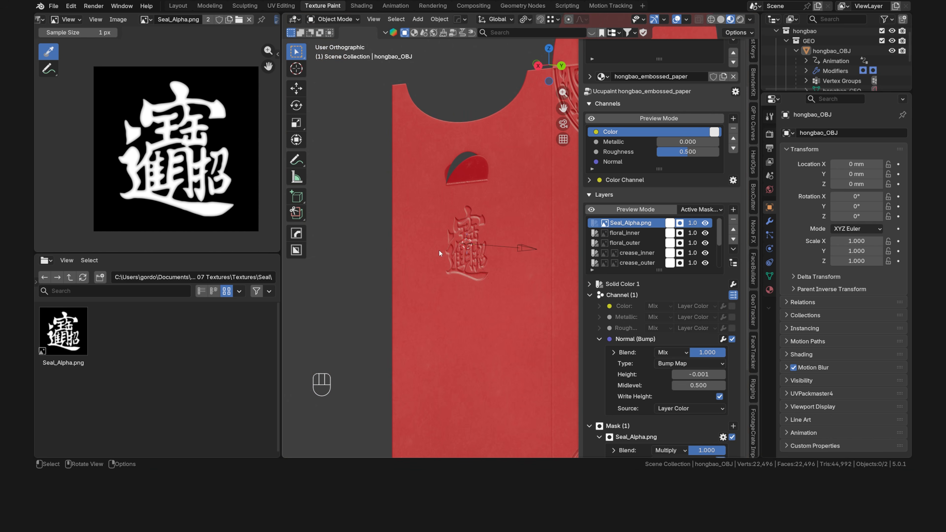
Set the Seal_Alpha.png mask's decal distance to 0.001 and check the seal on the panel.
scroll(592, 341, down, 6)
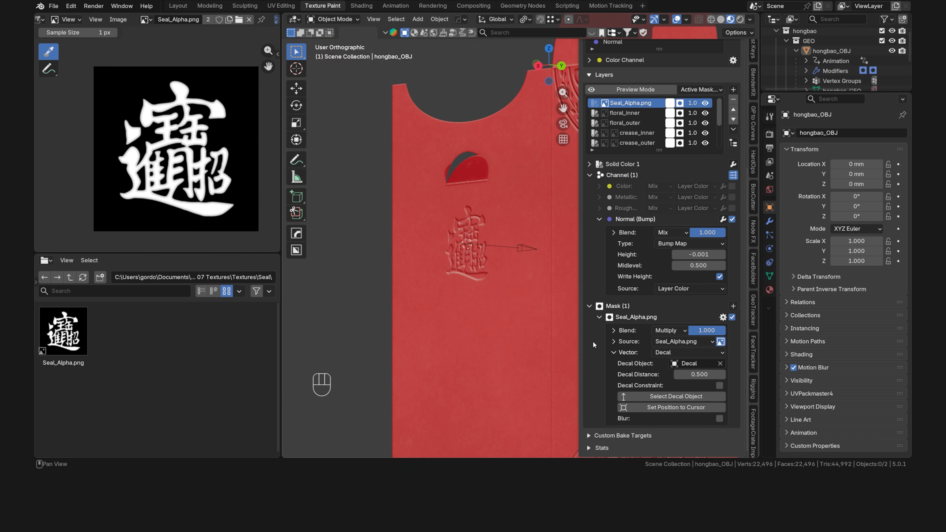
click(695, 374)
text(0.001)
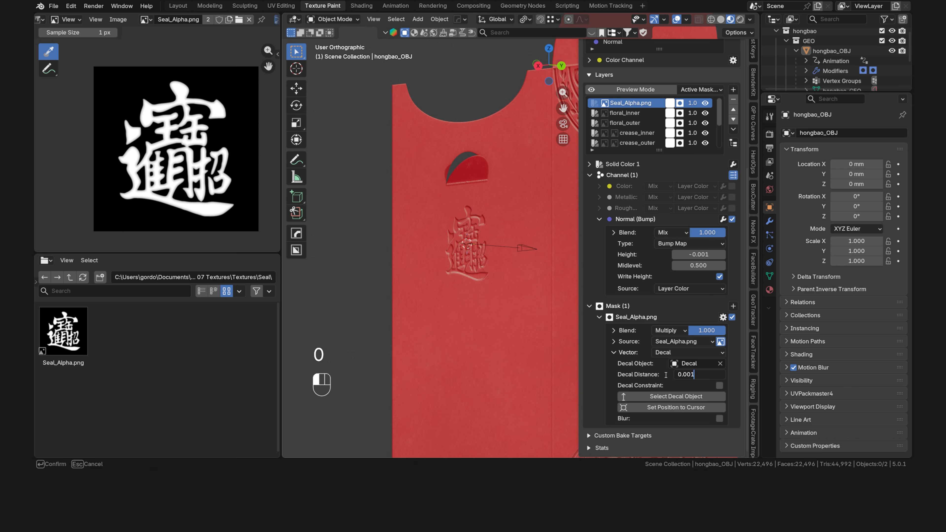
key(Return)
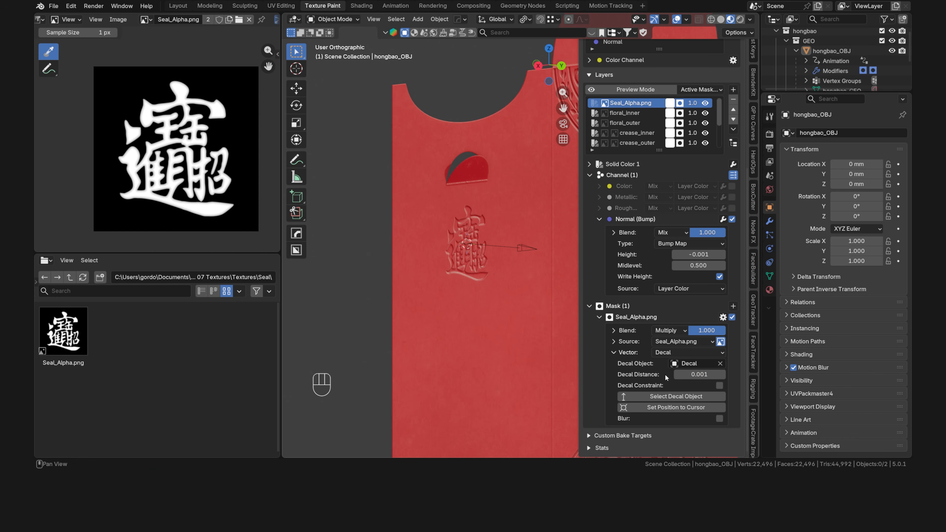
middle_drag(387, 251, 510, 224)
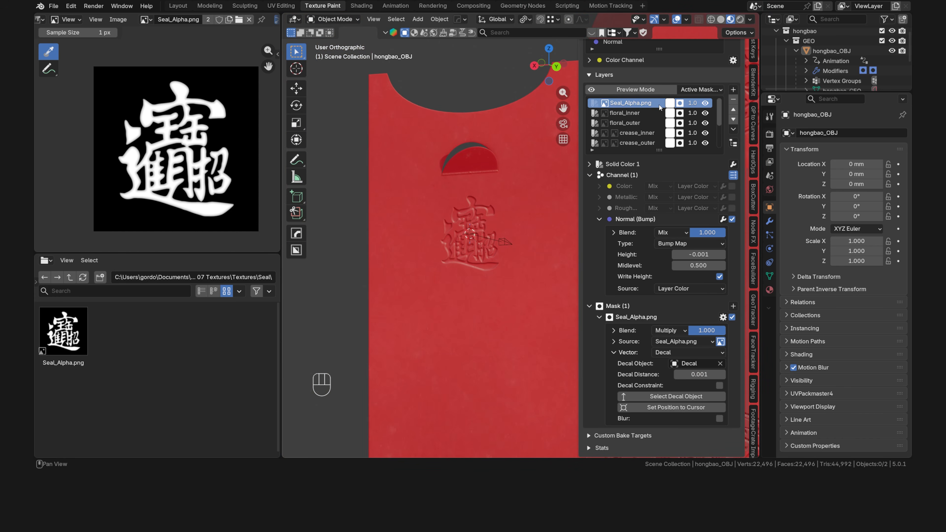
Duplicate the Seal_Alpha.png layer and set the copy's Normal bump height to 0.001.
click(732, 129)
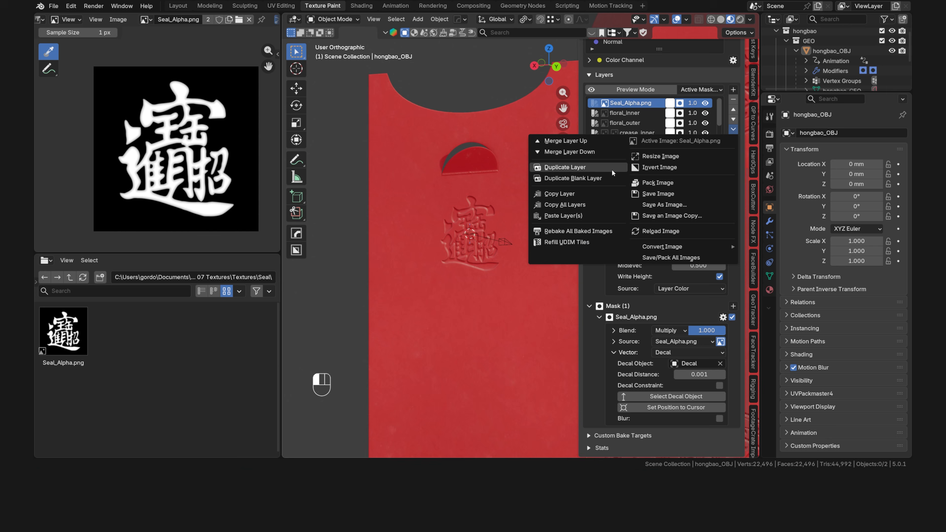
click(596, 169)
click(590, 201)
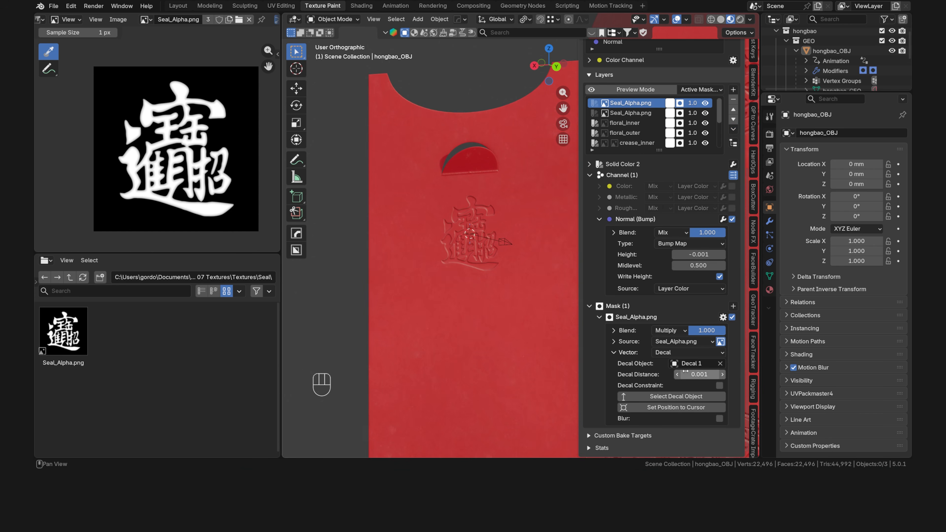
click(680, 255)
text(0.001)
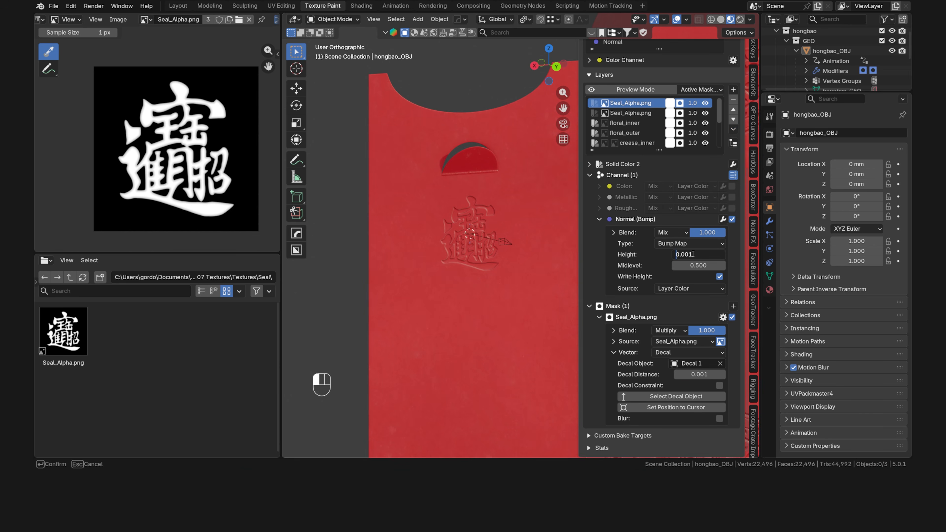
key(Return)
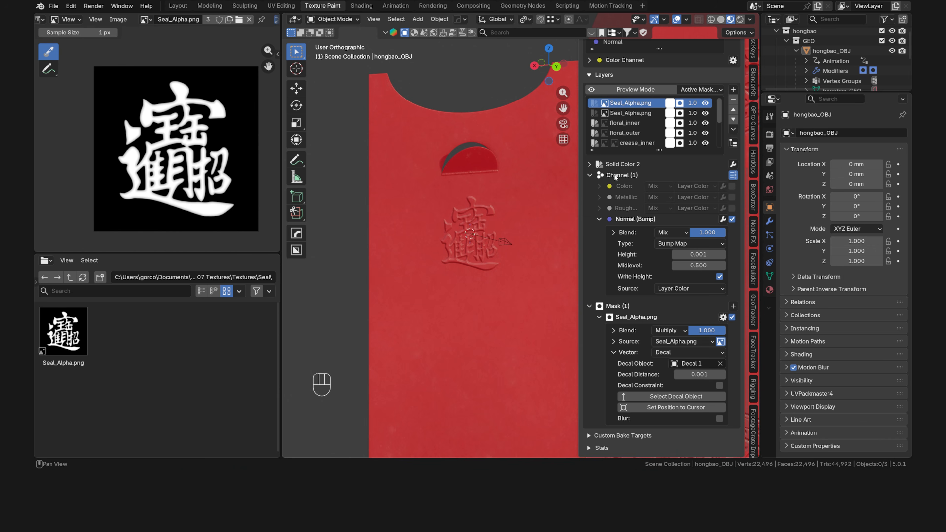
Rotate the Decal 1 empty 180° about the global Z axis and move it about -0.3 mm along Y.
scroll(842, 56, down, 3)
click(843, 55)
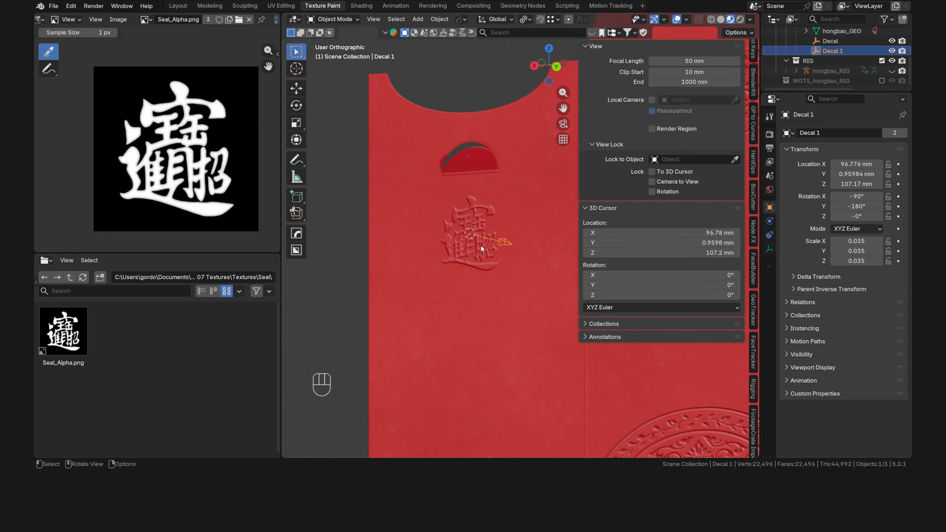
mouse_move(481, 247)
middle_down()
mouse_move(579, 255)
mouse_move(482, 239)
middle_up()
text(rz)
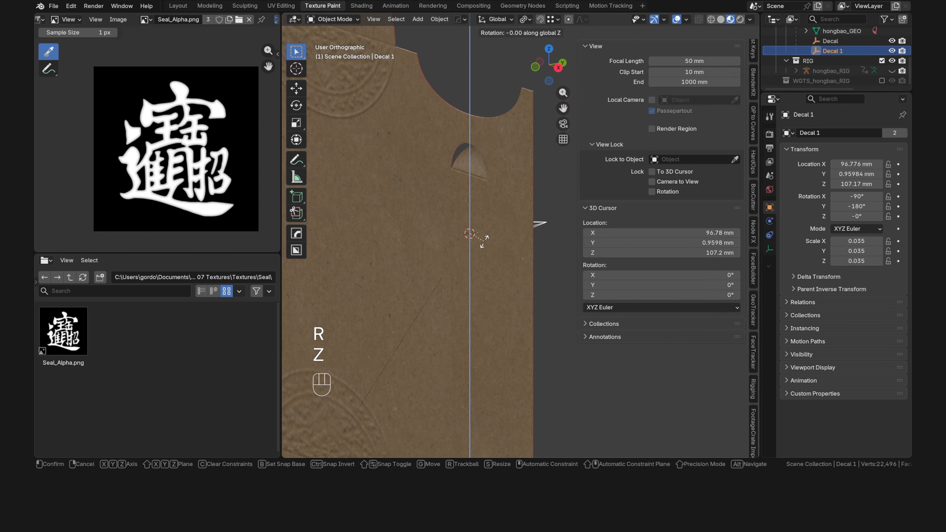
text(180)
key(Return)
key(g)
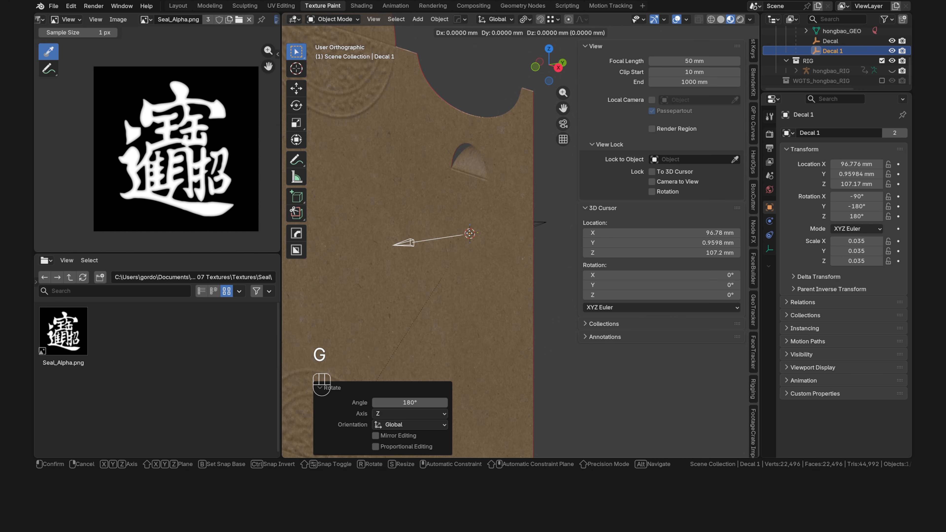
key(ctrl)
middle_drag(466, 235, 383, 227)
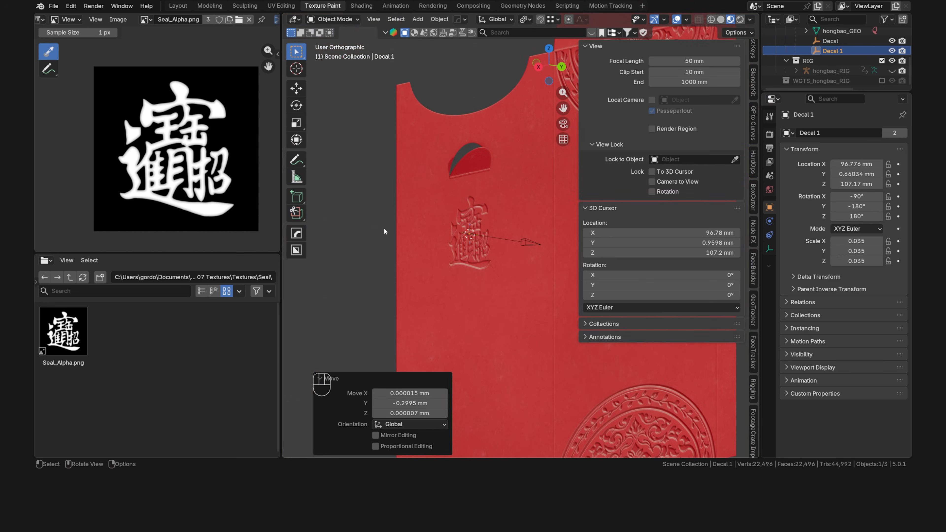
Parent the Decal 1 empty to the Decal empty with its transform kept, and expand Decal's hierarchy.
shift+click(521, 240)
middle_drag(450, 242, 483, 244)
key(ctrl+p)
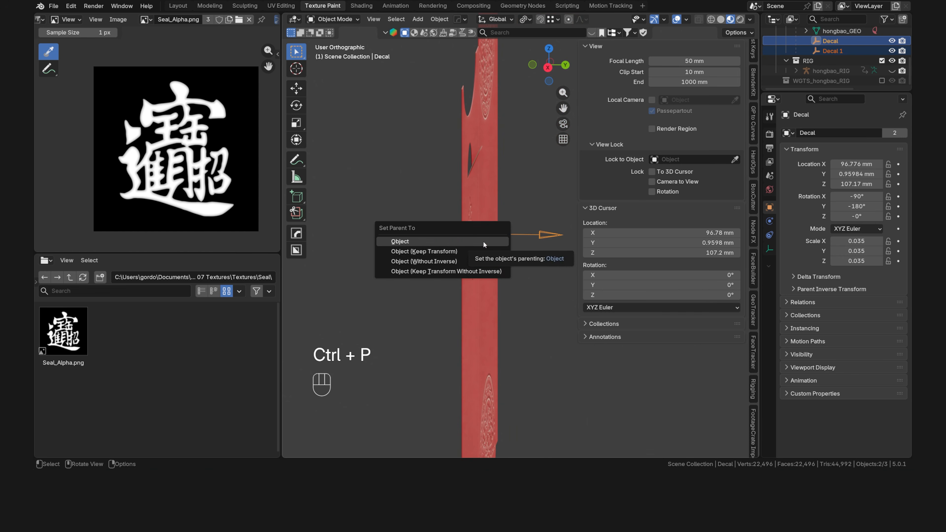
click(481, 250)
click(806, 51)
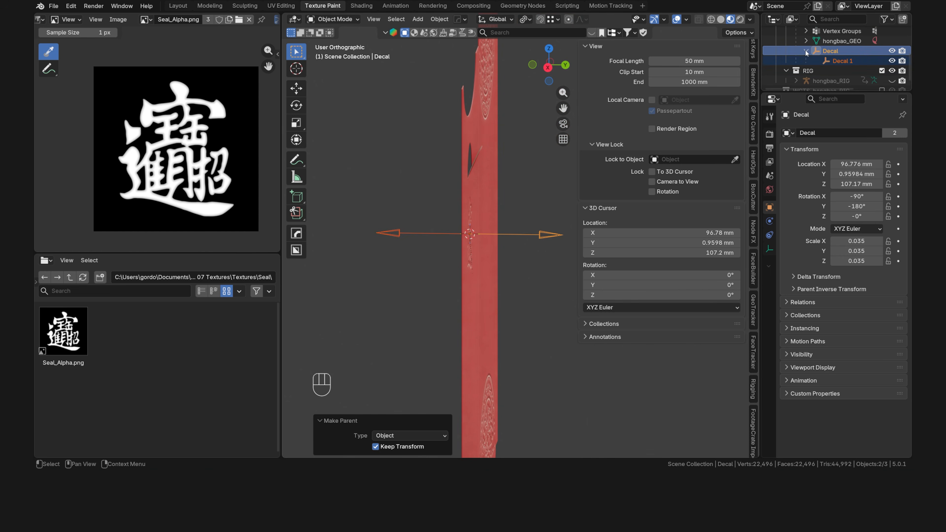
Try moving the parent Decal empty in the back and front views to check that both seal reliefs follow, cancelling each move.
click(545, 233)
middle_drag(542, 234, 559, 233)
key(g)
right_click(516, 189)
key(grave)
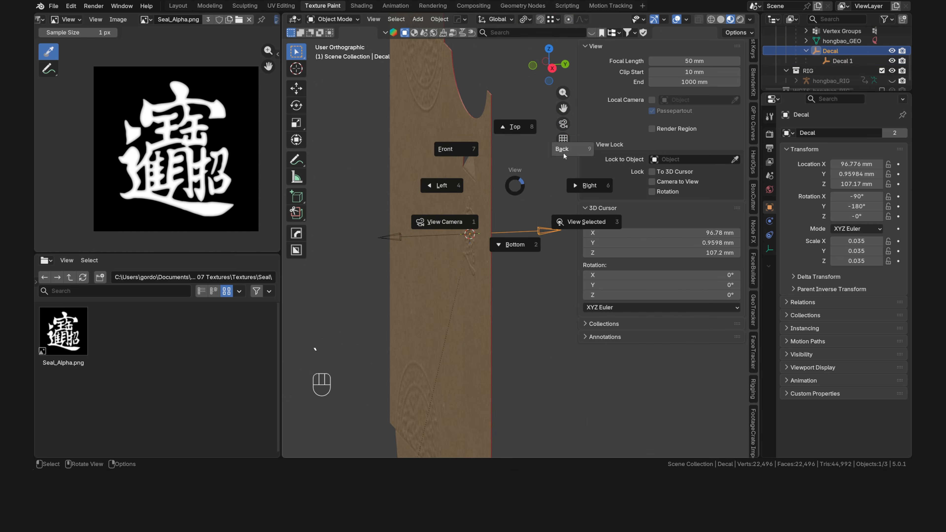
click(563, 153)
key(g)
right_click(470, 245)
key(grave)
click(459, 237)
key(g)
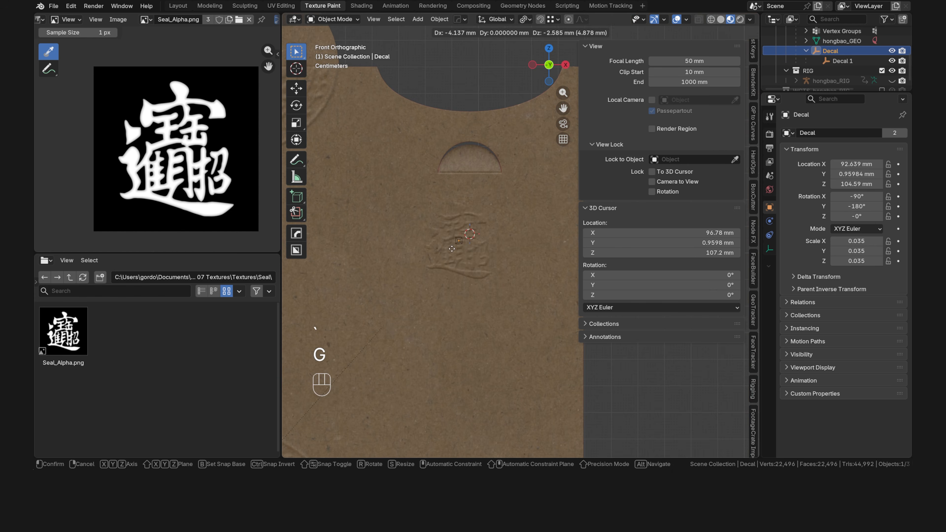
right_click(469, 236)
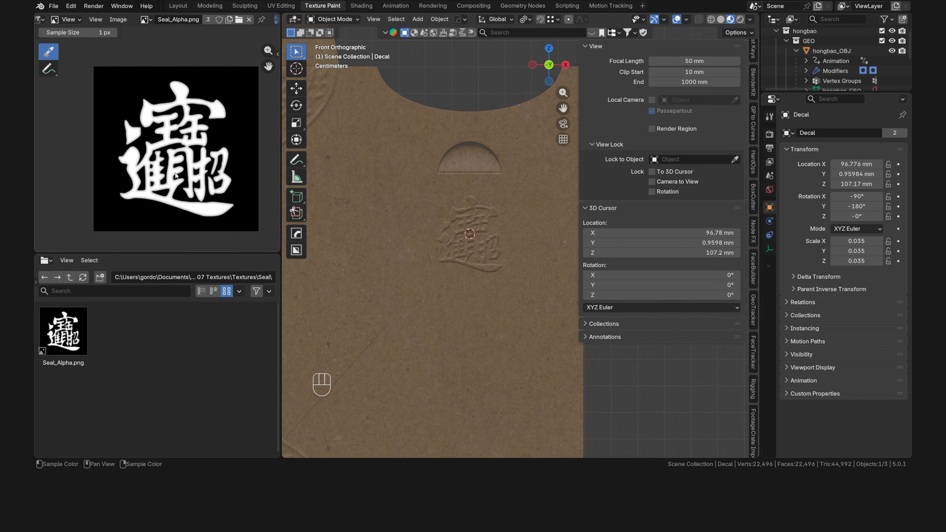
Reselect the envelope and soften the Seal_Alpha.png image in paint mode with the Blur brush at 1000 px.
click(438, 232)
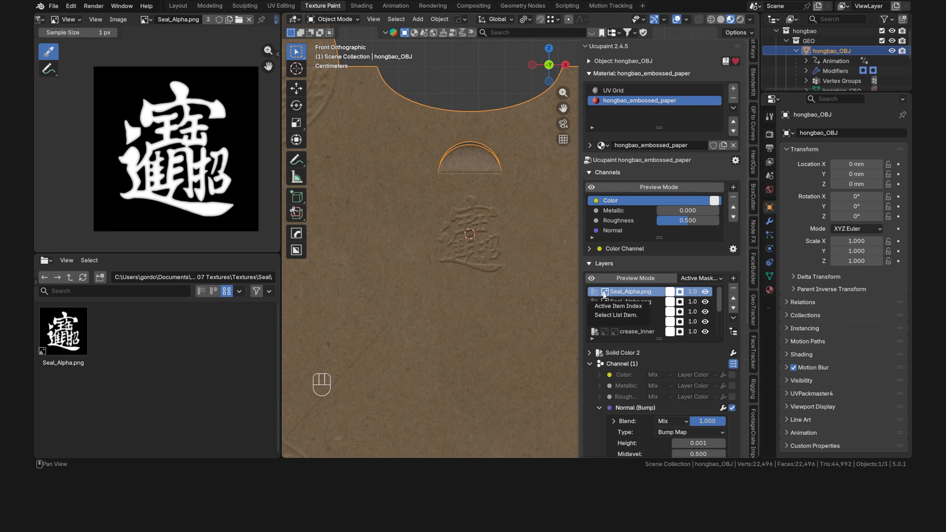
scroll(466, 252, up, 5)
click(77, 21)
click(72, 52)
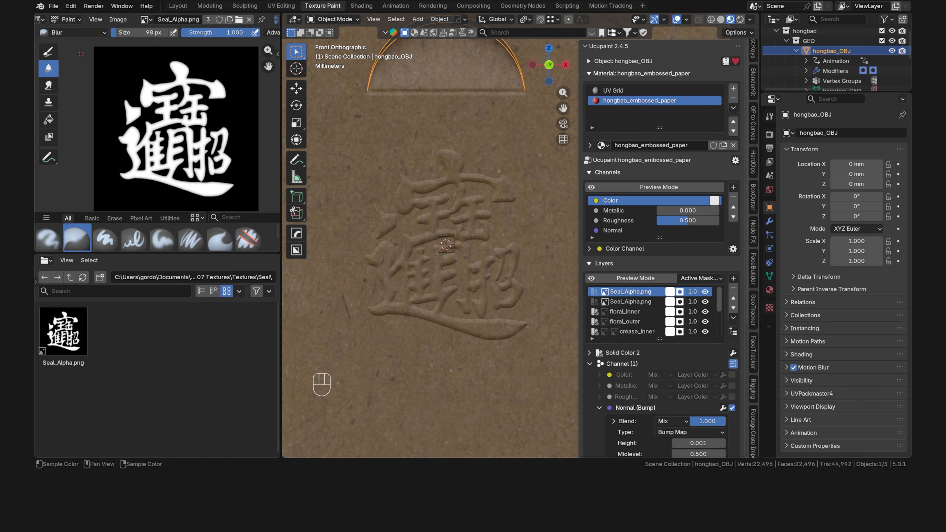
key(f)
click(179, 93)
mouse_move(174, 90)
mouse_down()
mouse_move(208, 84)
mouse_move(199, 80)
mouse_up()
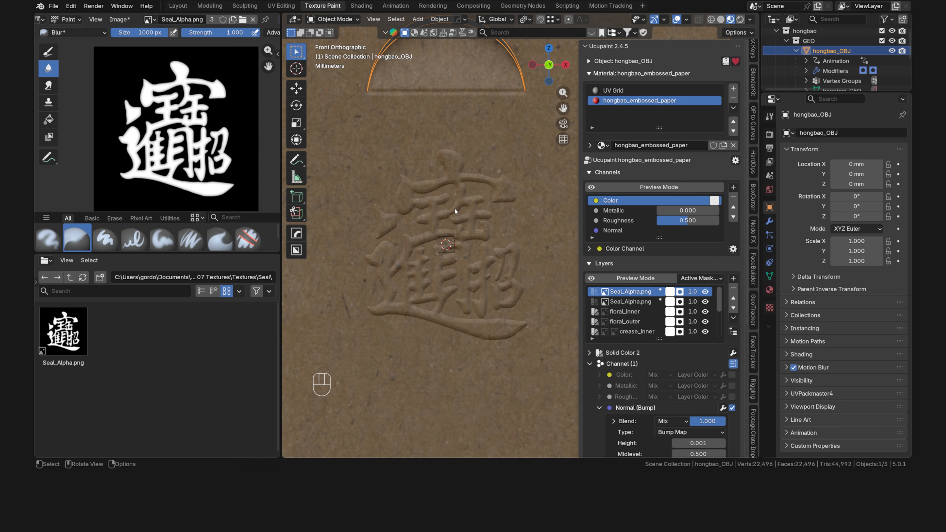
Try the Blur option on the Seal_Alpha.png mask and compare the seal with and without it in rendered shading.
scroll(593, 379, down, 10)
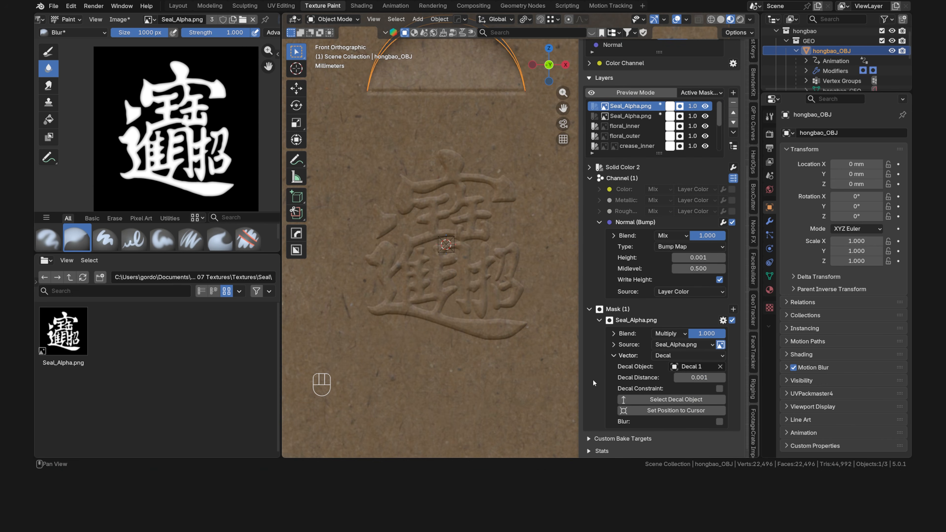
click(719, 421)
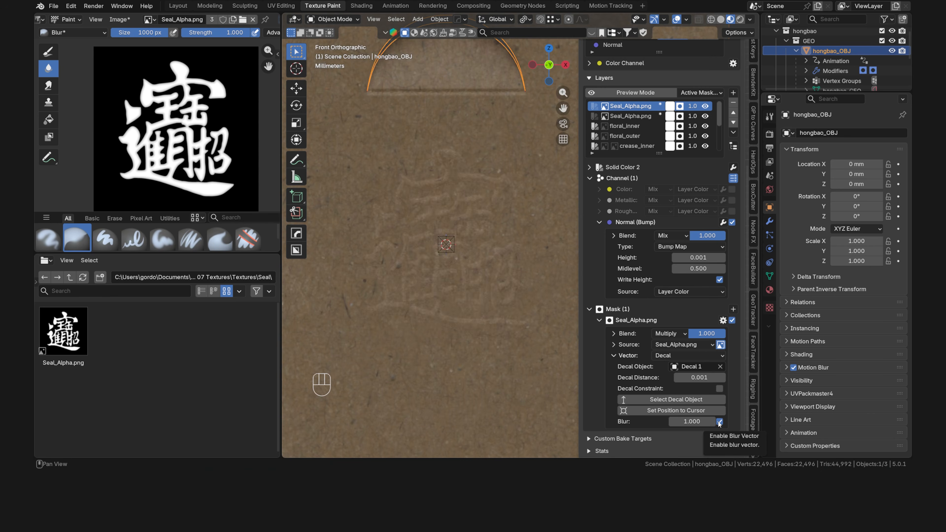
scroll(486, 252, up, 10)
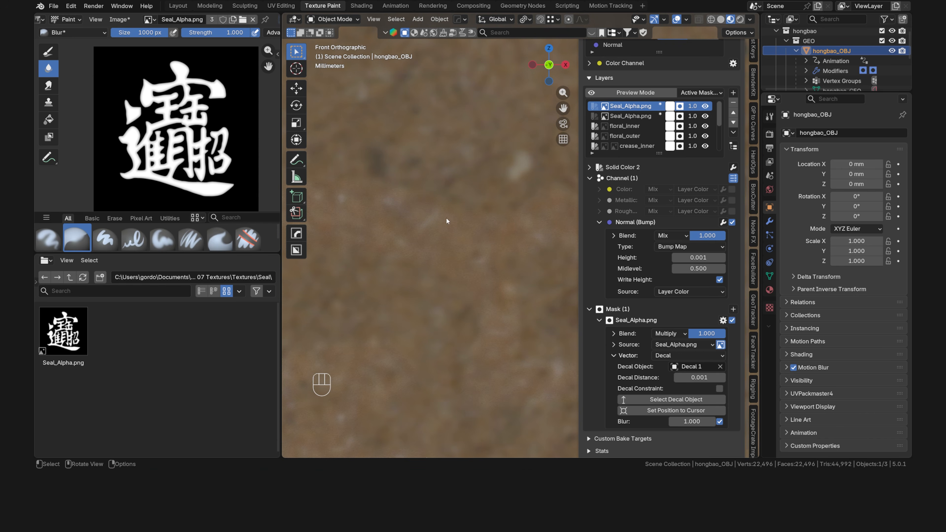
scroll(479, 240, down, 8)
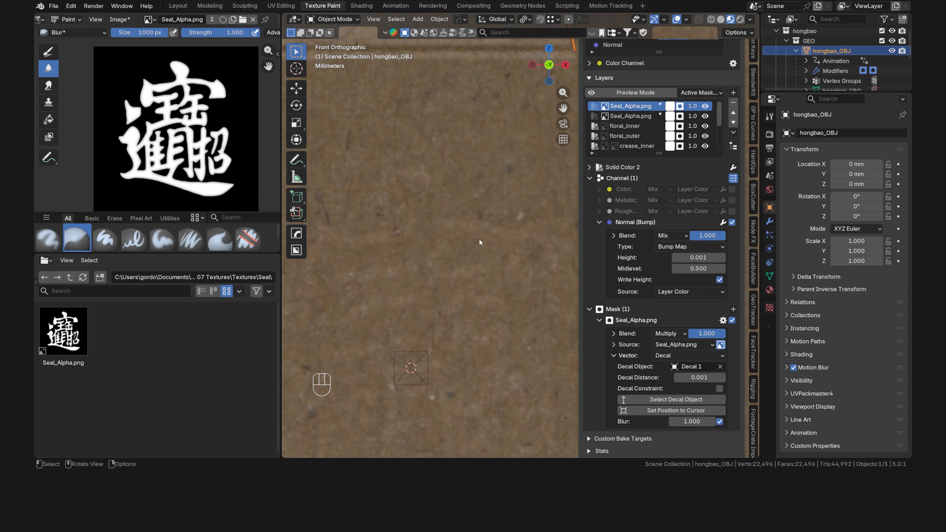
click(741, 19)
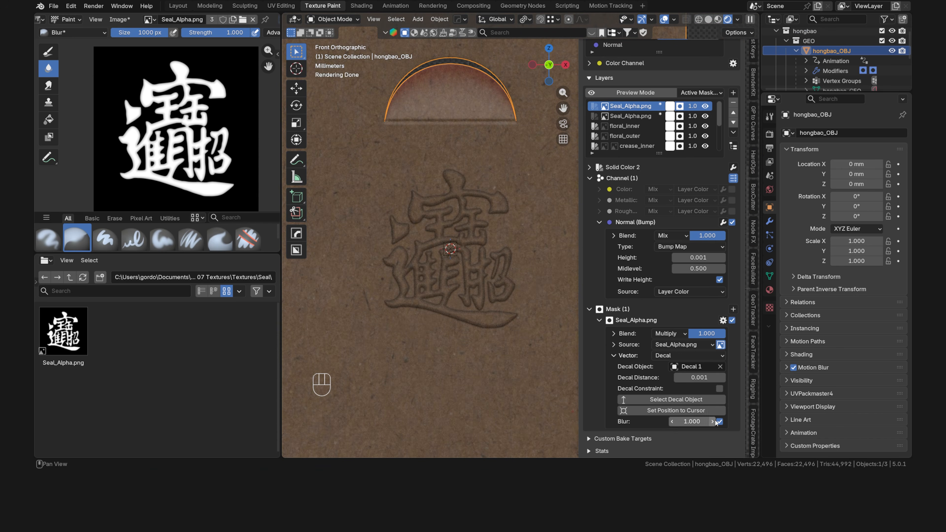
click(719, 421)
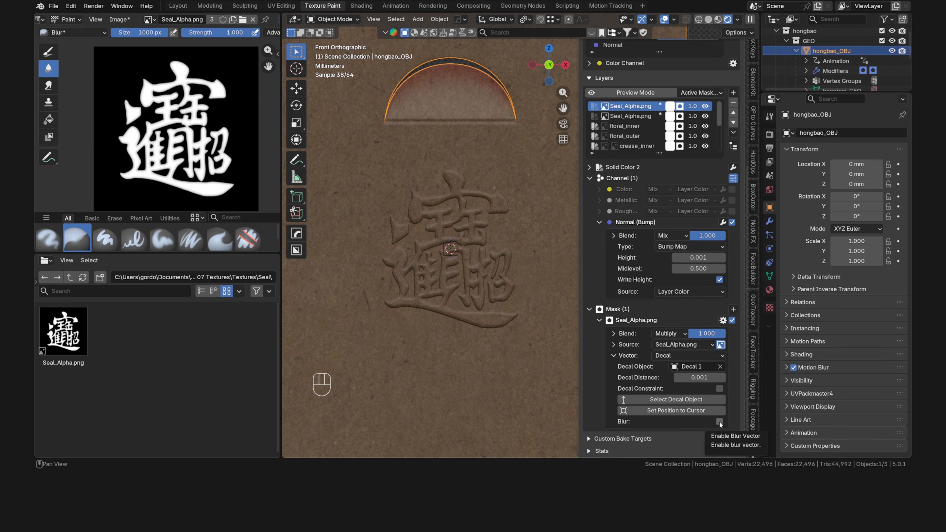
click(719, 19)
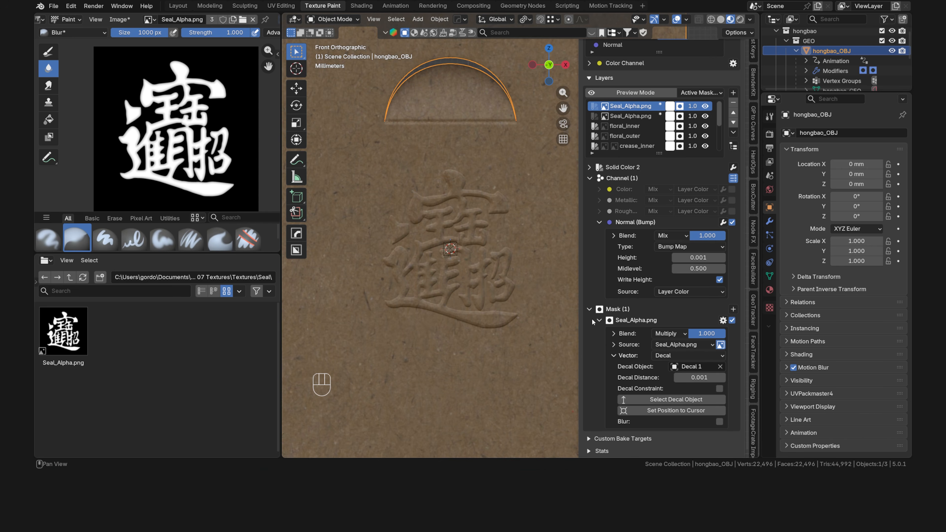
Save the changes and remove the Seal_Alpha.png mask from the topmost bump layer, Solid Color 2.
key(ctrl+s)
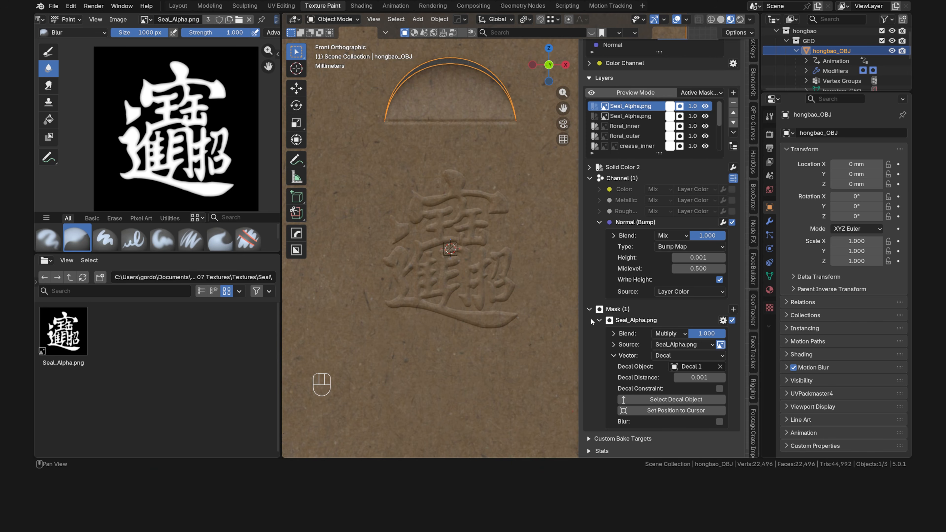
click(723, 320)
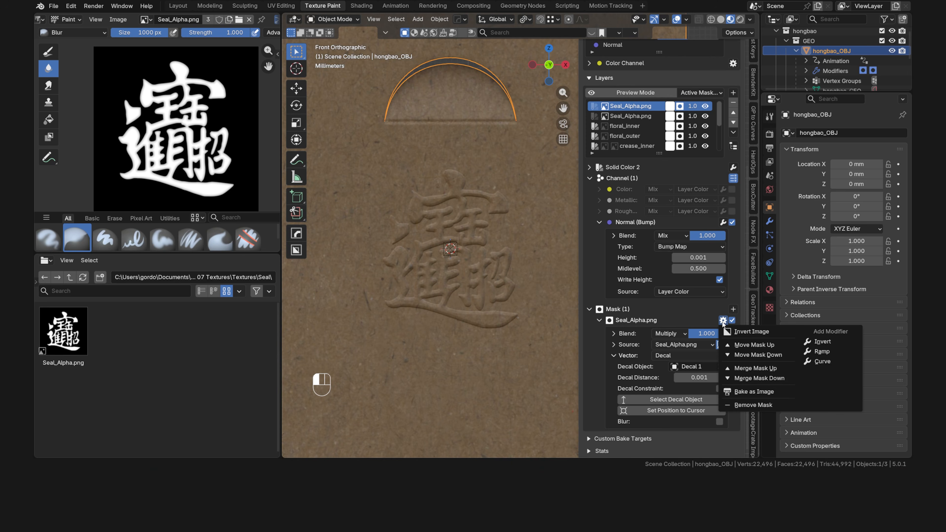
click(753, 407)
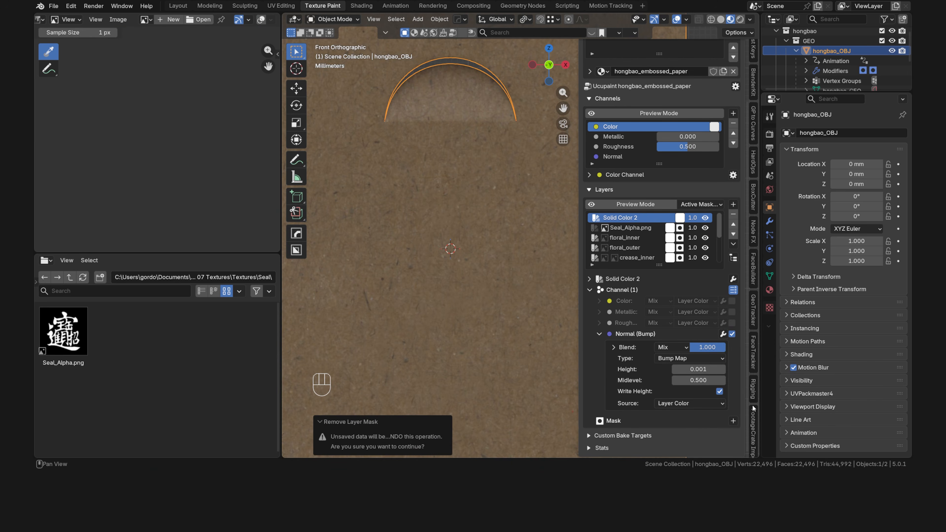
Add an image mask to the Solid Color 2 layer at 4096 resolution, black full transparency, with 32-bit float.
click(733, 421)
click(484, 279)
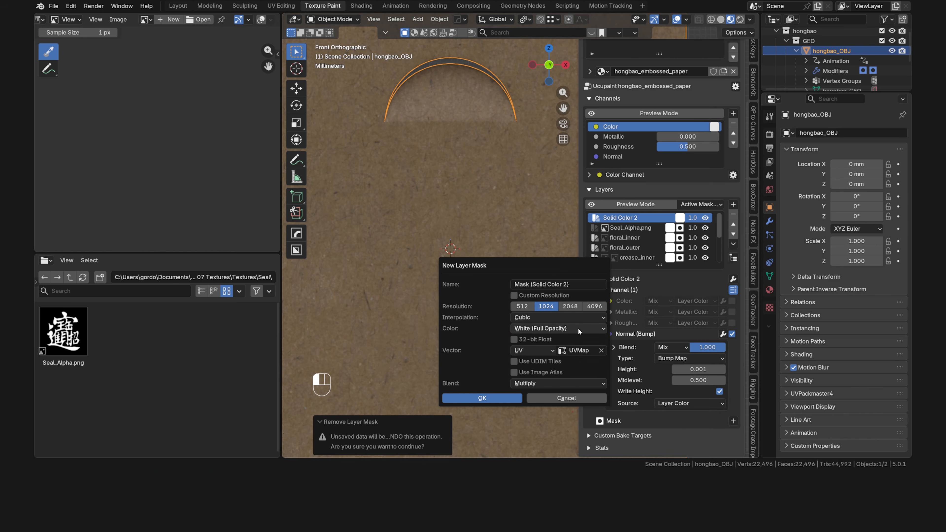
click(558, 328)
click(548, 361)
click(594, 306)
click(514, 339)
click(482, 397)
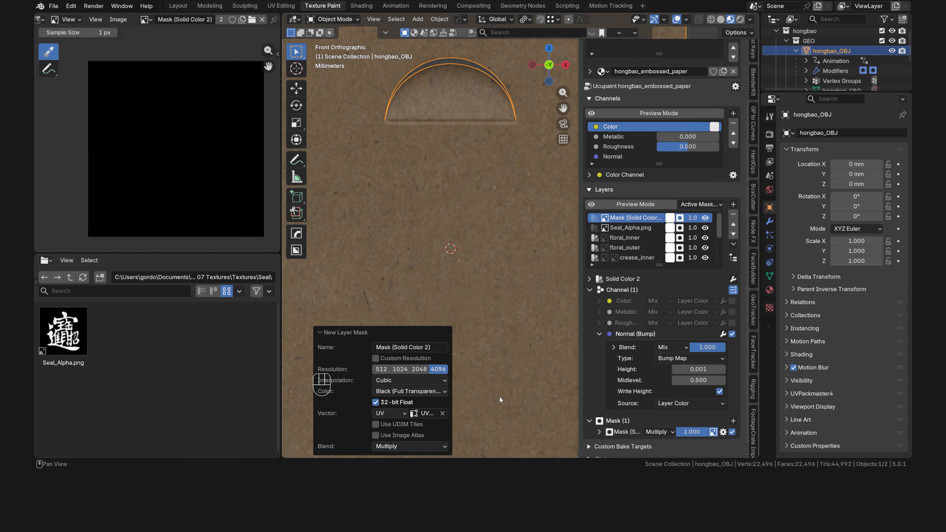
Switch the envelope to Texture Paint mode and choose the Paint Hard brush.
key(Tab)
click(355, 217)
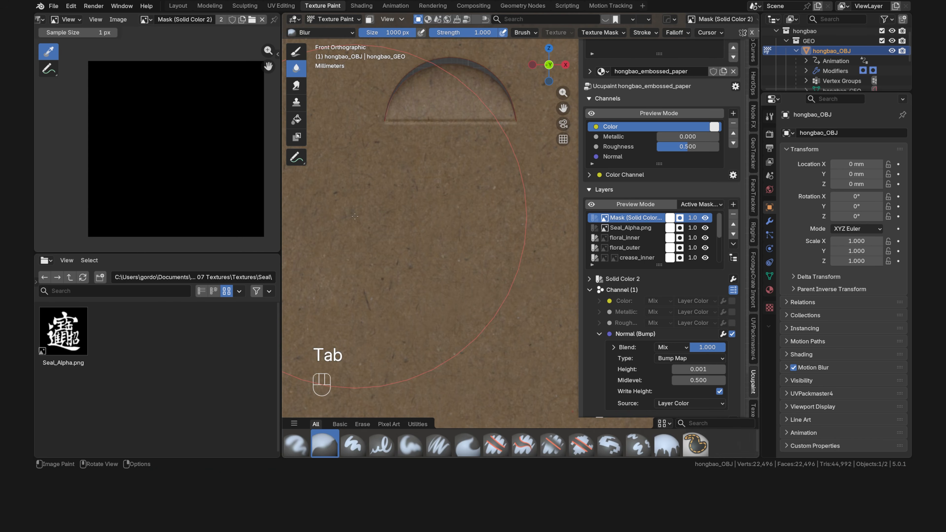
click(353, 444)
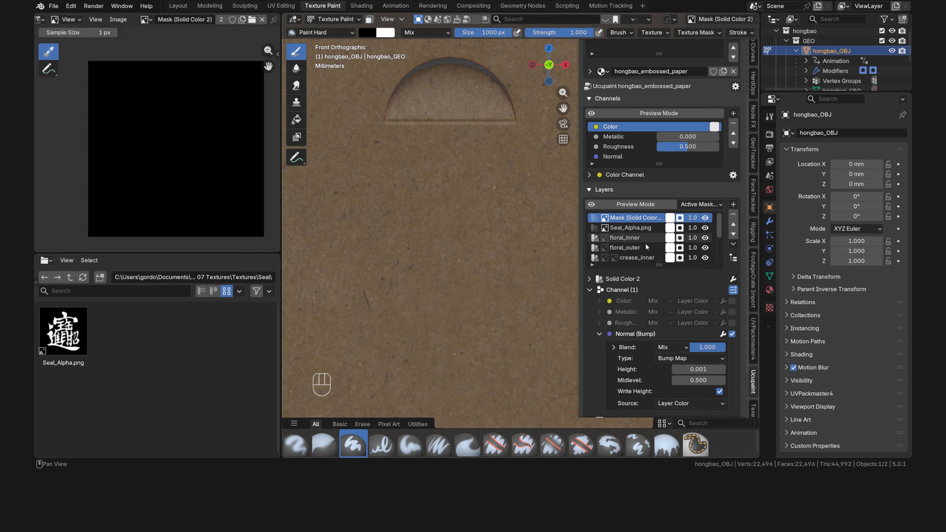
Create a new Brush Mask texture and load Seal_Alpha.png from the Seal folder as its image.
click(769, 308)
click(818, 133)
click(817, 167)
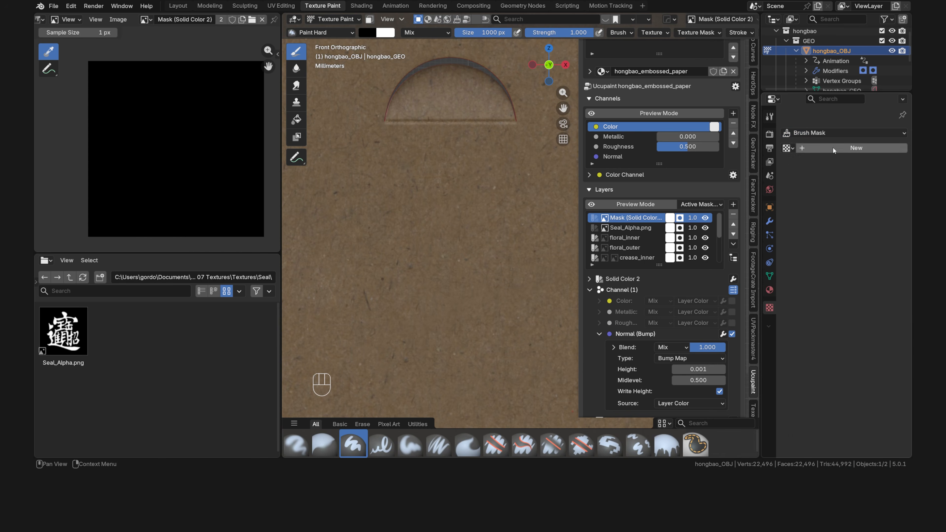
click(833, 148)
click(868, 307)
click(138, 32)
click(243, 98)
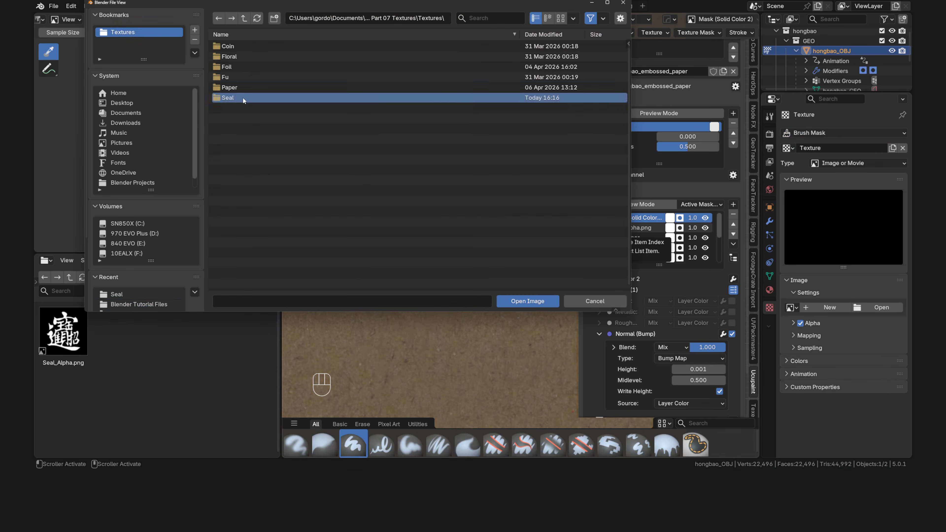
double_click(243, 97)
click(260, 46)
click(528, 301)
Set the brush size to 298 px, change the texture mask mapping to Stencil and reposition the seal stencil.
key(f)
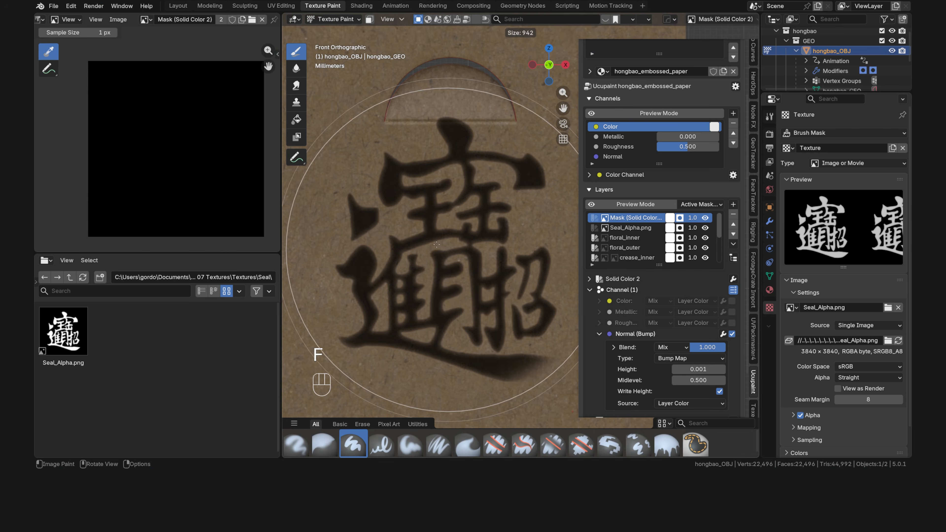
click(318, 212)
scroll(802, 278, down, 10)
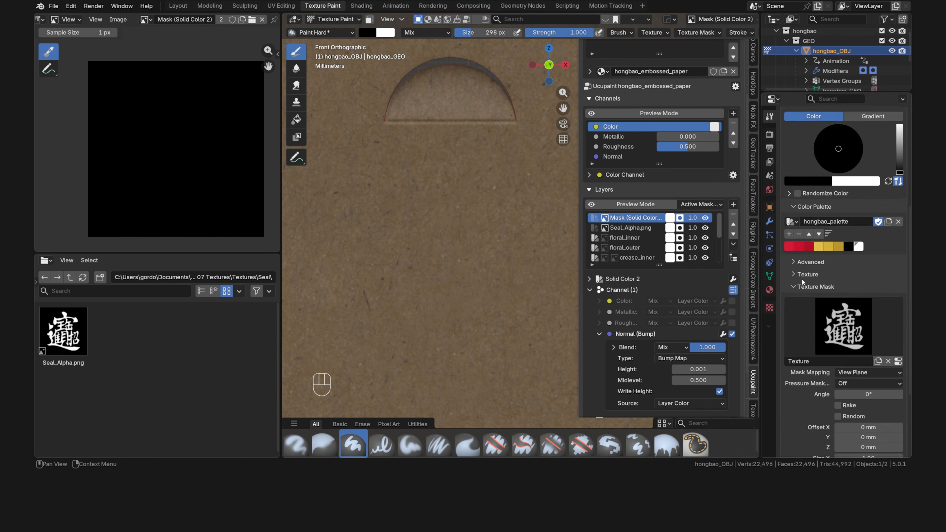
click(868, 265)
click(861, 312)
alt+right_drag(390, 303, 466, 159)
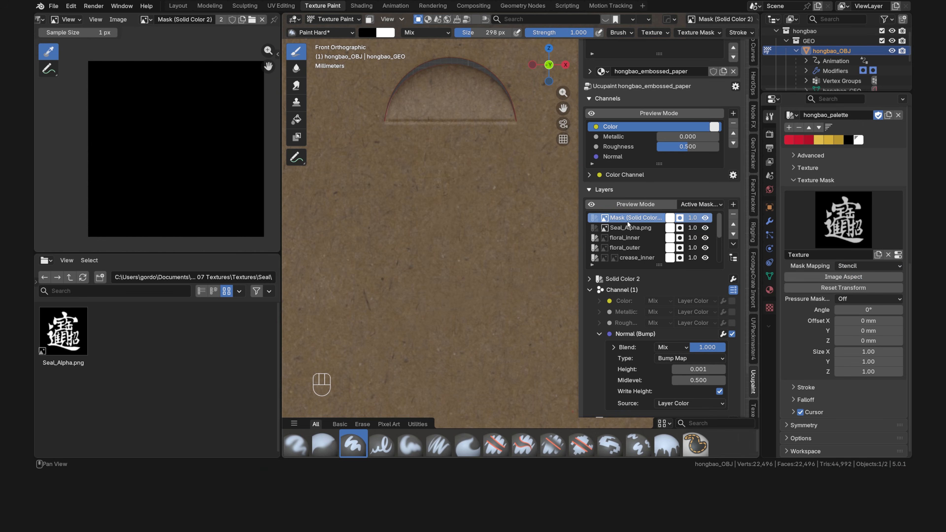
Set the decal distance of the remaining Seal_Alpha.png layer's mask to 0.010 as a reference for the stencil.
click(633, 228)
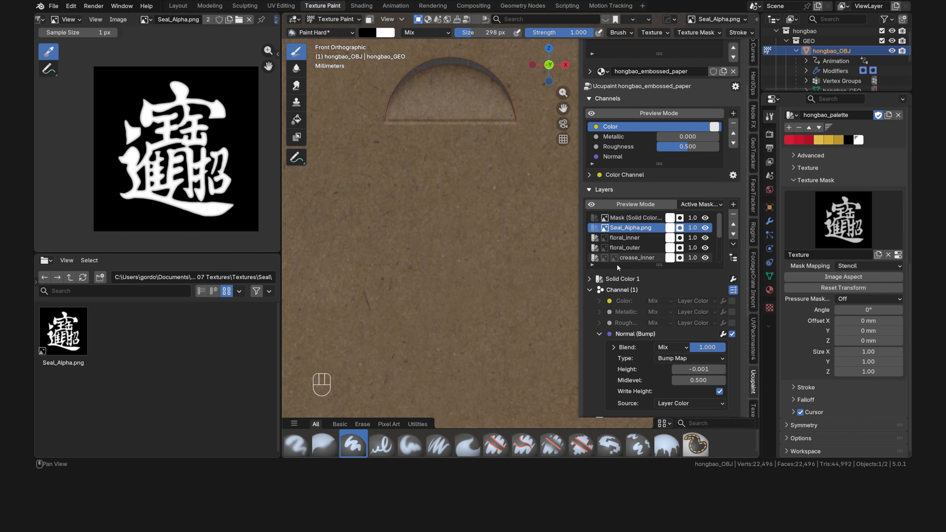
scroll(588, 312, down, 5)
scroll(588, 311, down, 3)
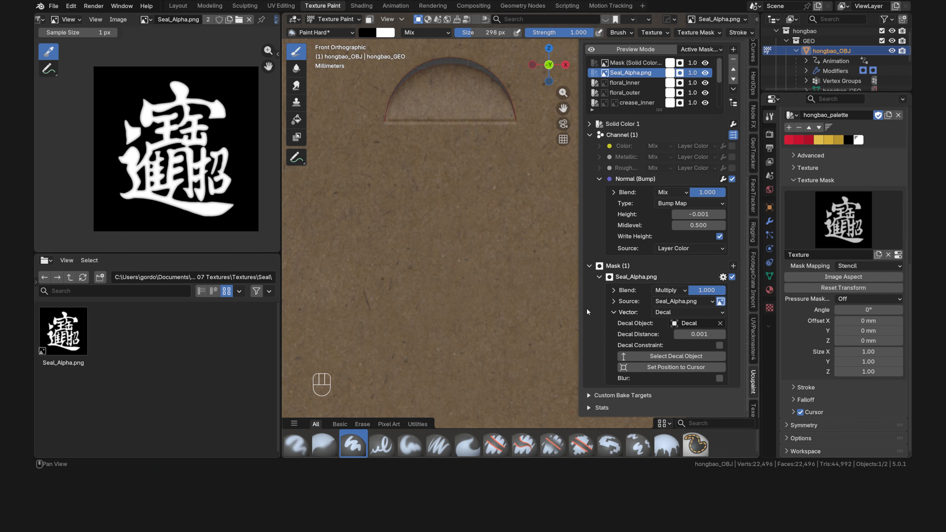
click(698, 334)
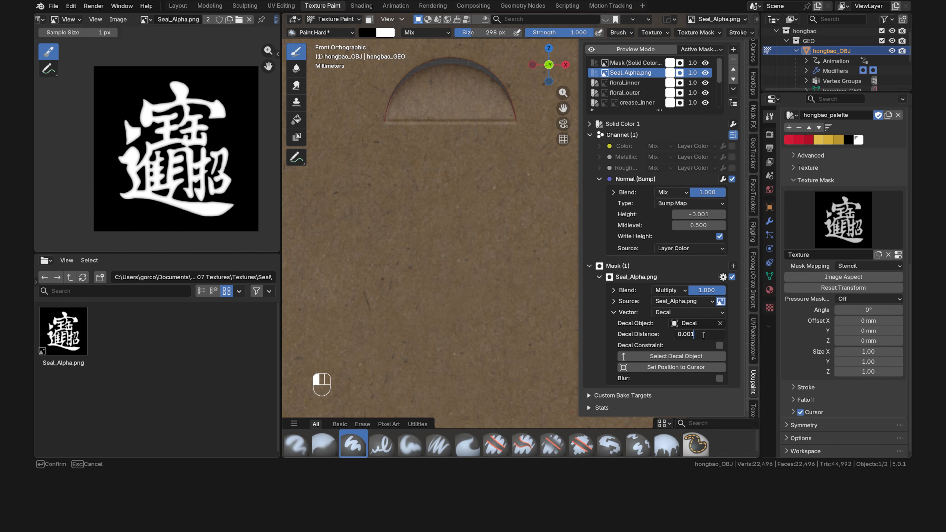
key(BackSpace)
key(BackSpace)
key(Return)
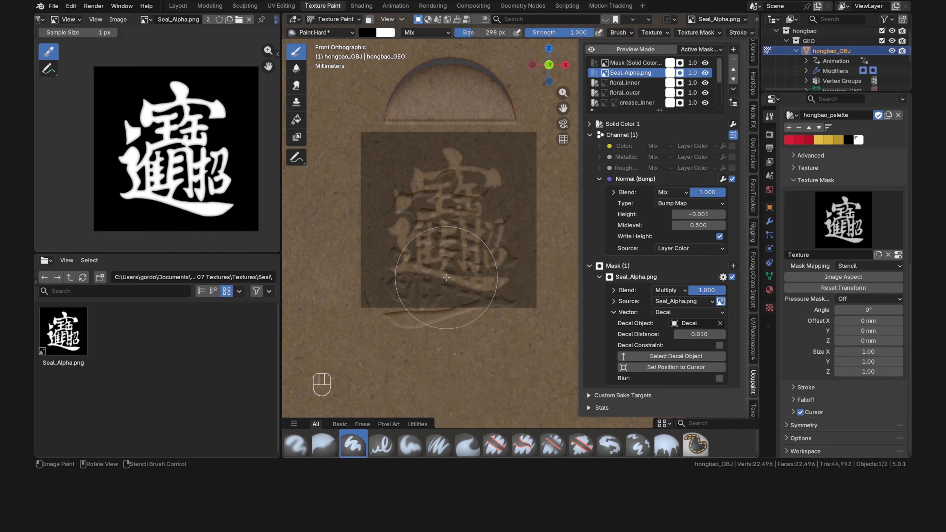
Mirror the seal stencil by setting its texture mask Size X to -1.00, and align it over the decal seal on the envelope.
scroll(446, 277, down, 1)
shift+middle_drag(460, 298, 463, 275)
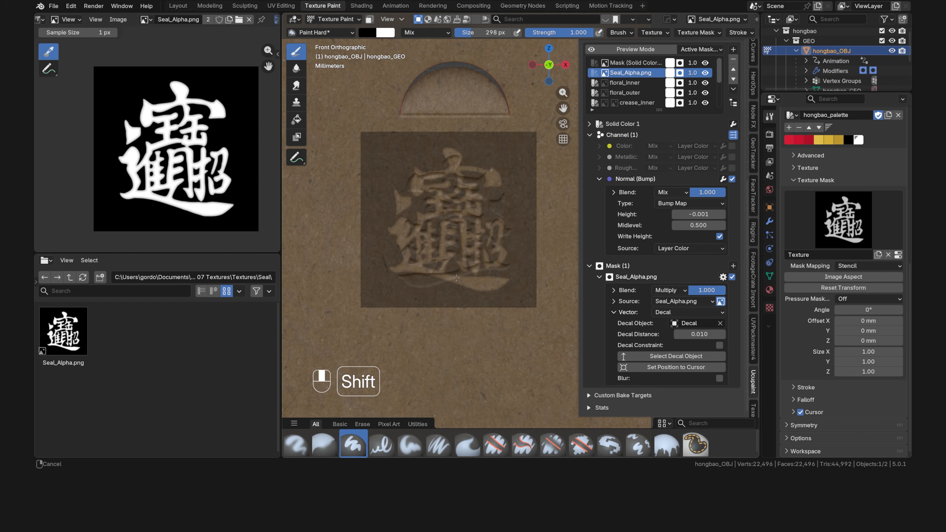
alt+right_drag(462, 275, 388, 260)
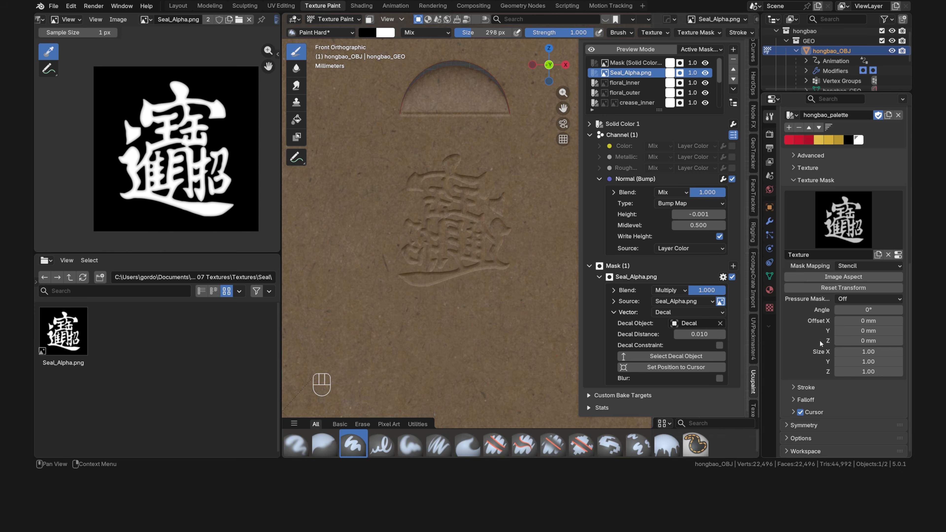
click(857, 351)
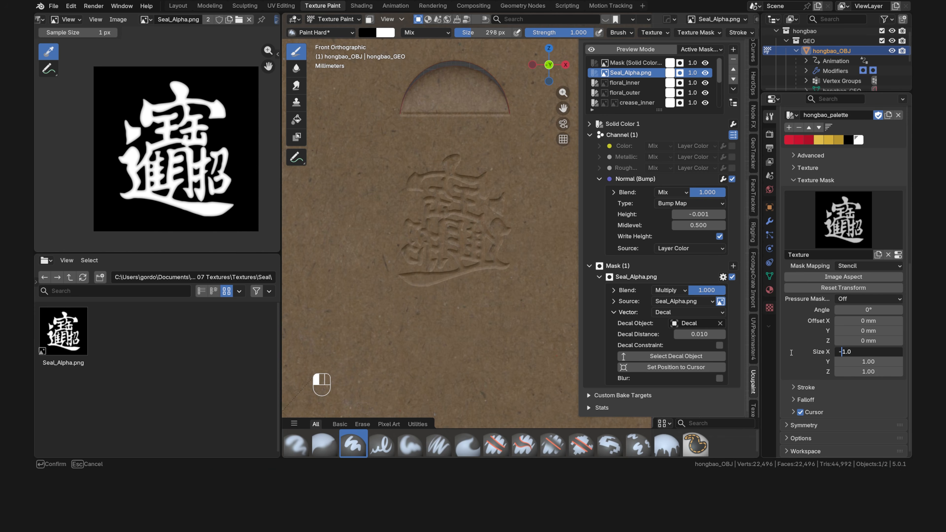
click(791, 353)
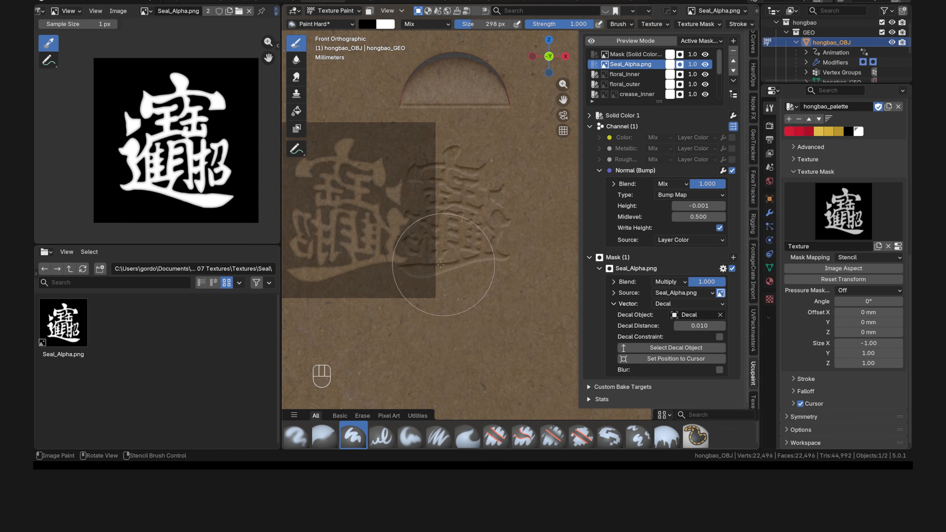
alt+right_drag(397, 253, 517, 256)
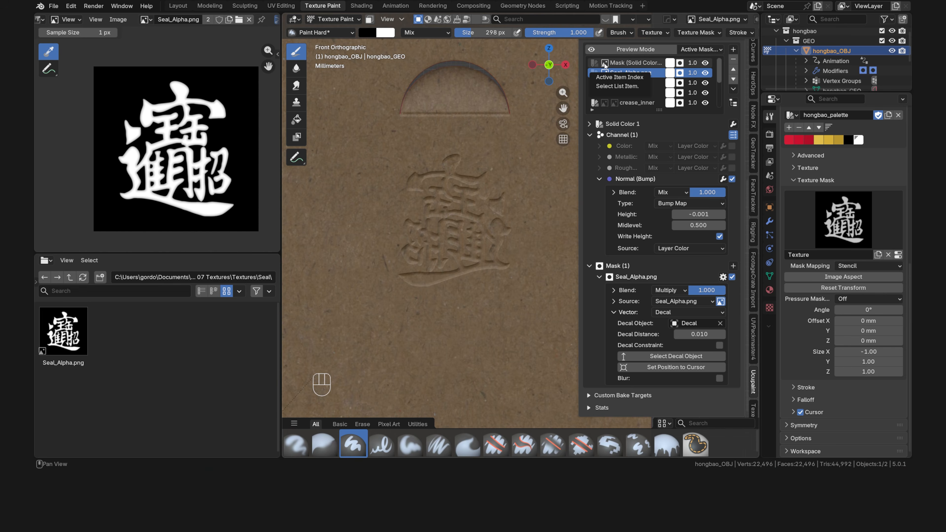
Select the Mask (Solid Color 2) layer and paint the seal through the stencil onto its mask, covering the whole symbol.
click(605, 64)
scroll(606, 66, up, 5)
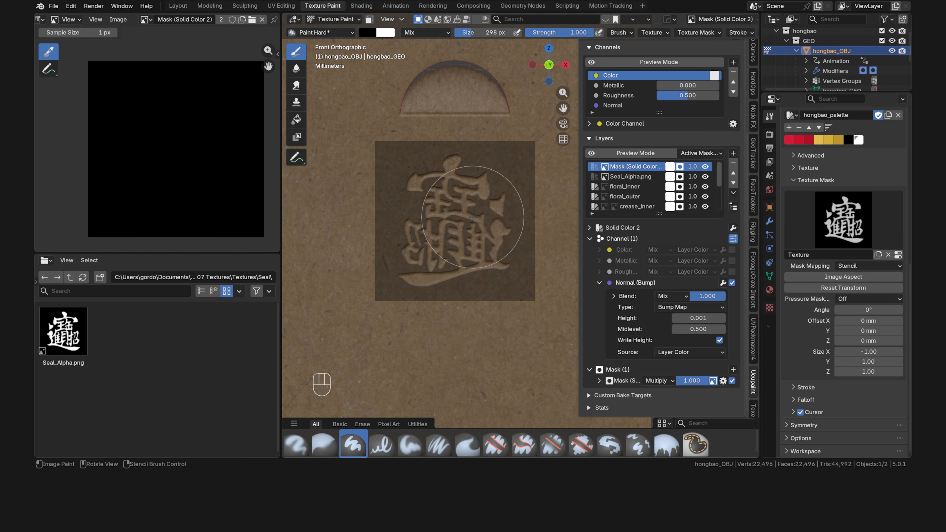
mouse_move(477, 265)
ctrl+mouse_down()
mouse_move(415, 257)
mouse_move(454, 180)
mouse_move(473, 255)
ctrl+mouse_up()
scroll(238, 189, up, 5)
scroll(238, 189, down, 5)
scroll(225, 192, up, 2)
shift+middle_drag(226, 192, 241, 162)
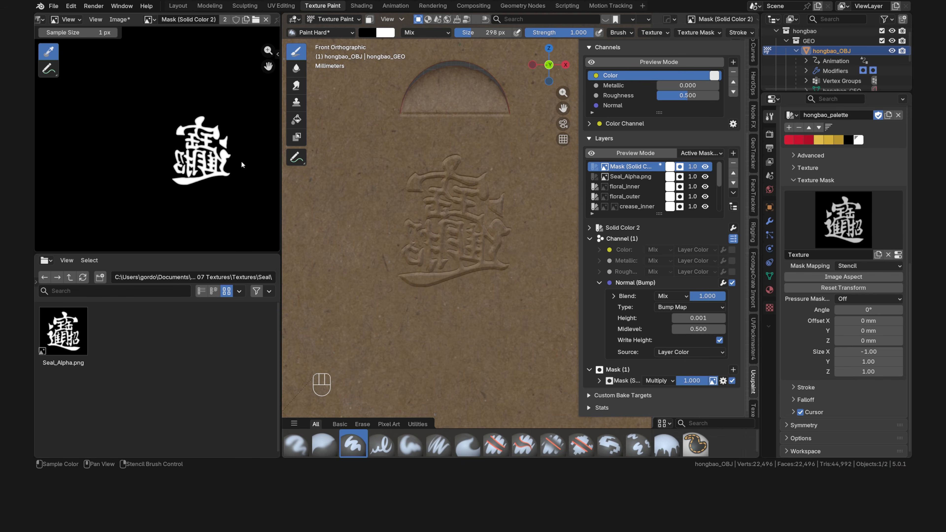
Set the decal distance of the Seal_Alpha.png layer's mask to 0.001.
click(645, 181)
scroll(670, 298, down, 5)
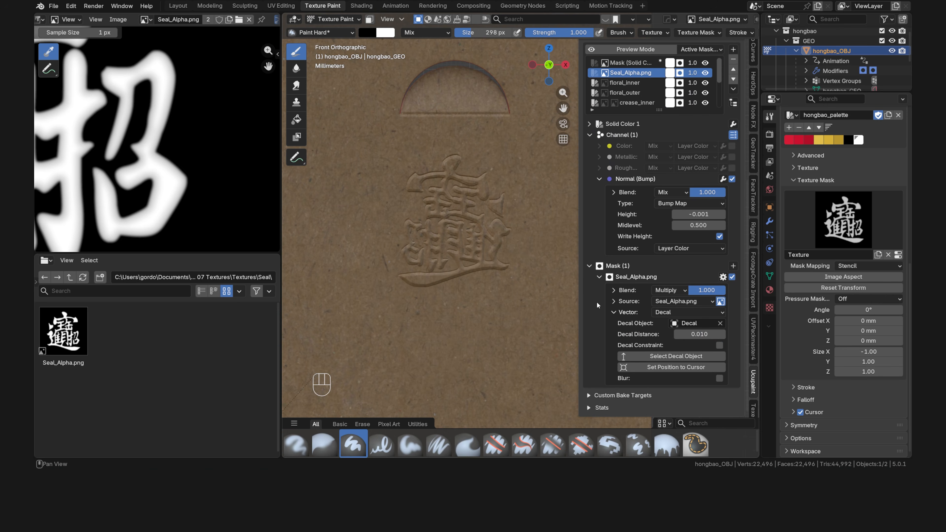
click(699, 333)
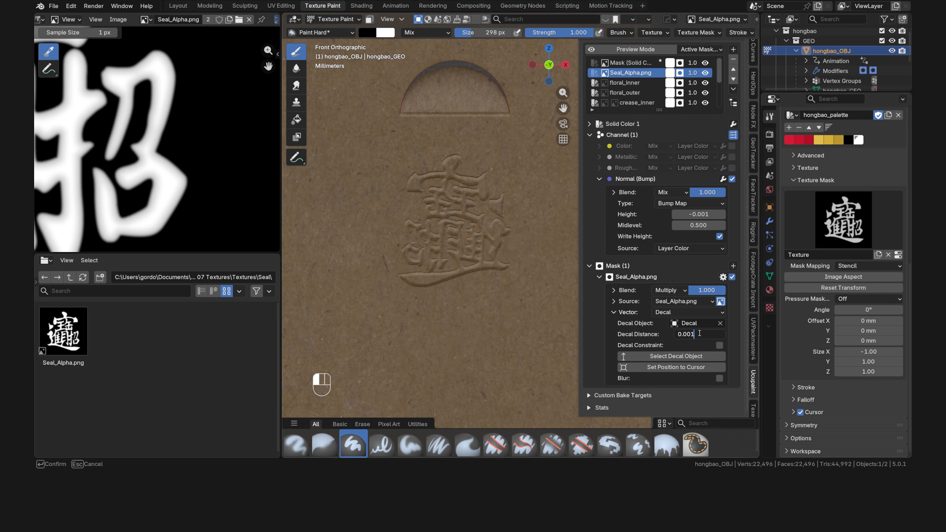
text(0.001)
key(Return)
Open the Mask (Solid Color 2) image for painting in the image editor and choose the Blur tool.
click(630, 62)
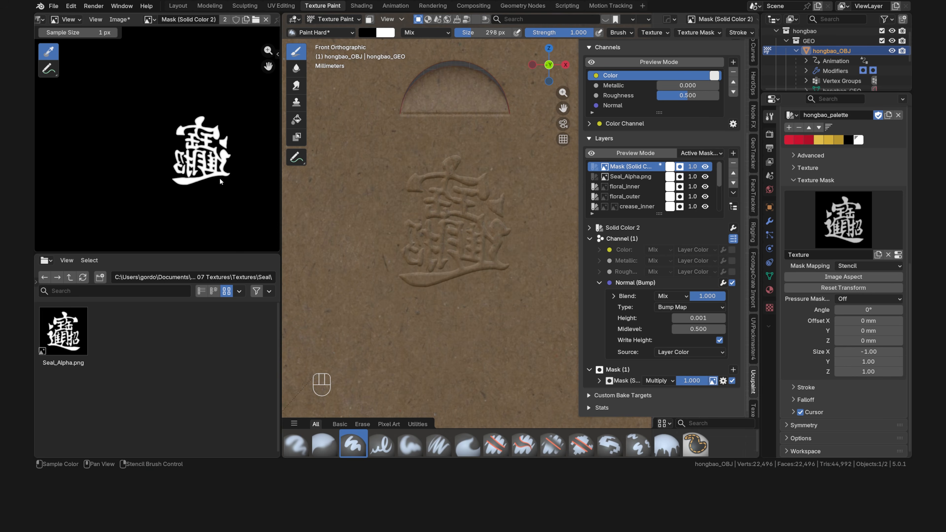
click(71, 19)
click(69, 57)
click(48, 68)
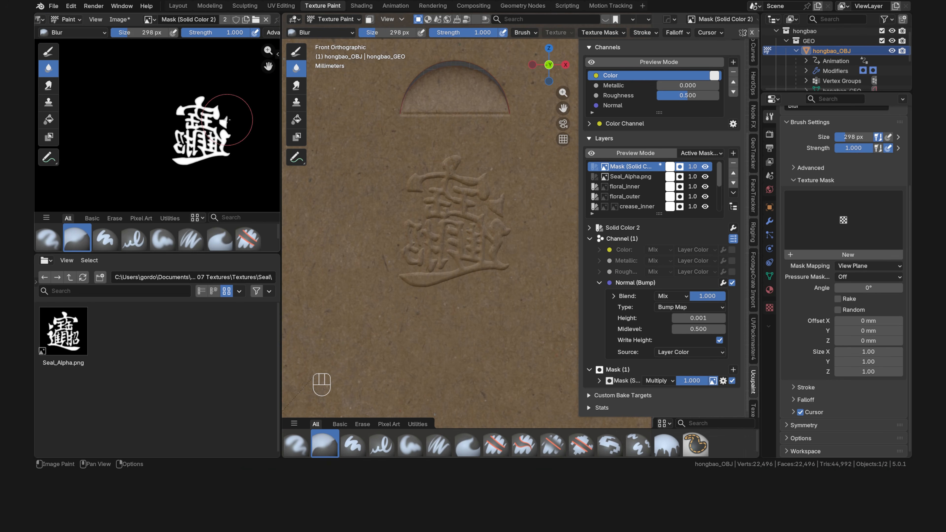
Set the blur brush size to 158 px and soften the edges of the painted seal in the mask image.
scroll(227, 120, up, 2)
middle_drag(230, 119, 175, 111)
key(f)
click(170, 112)
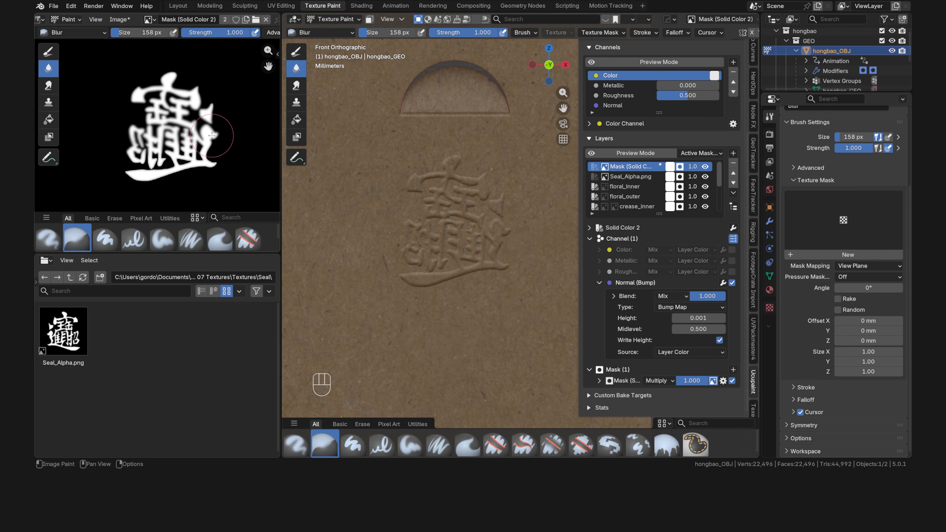
mouse_move(212, 136)
mouse_down()
mouse_move(175, 156)
mouse_move(201, 119)
mouse_move(148, 80)
mouse_up()
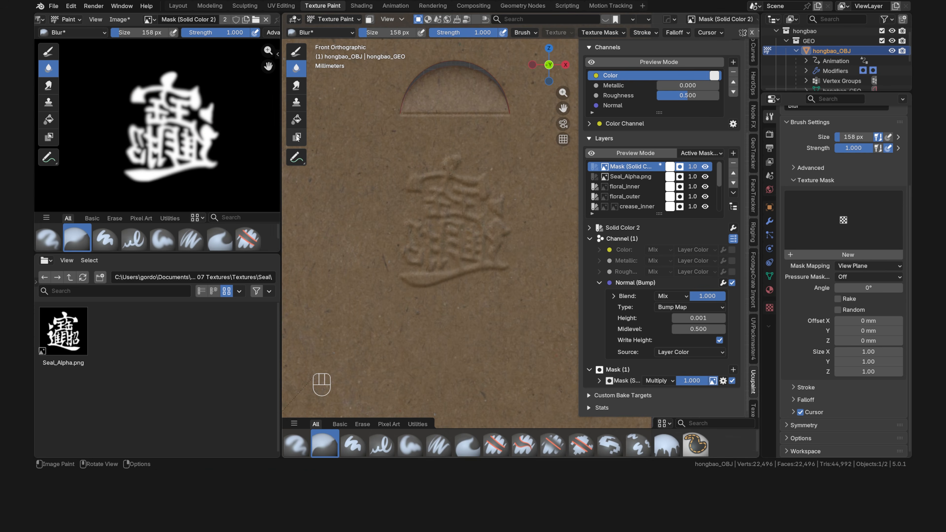
mouse_move(205, 159)
mouse_down()
mouse_move(146, 148)
mouse_move(119, 119)
mouse_move(227, 63)
mouse_up()
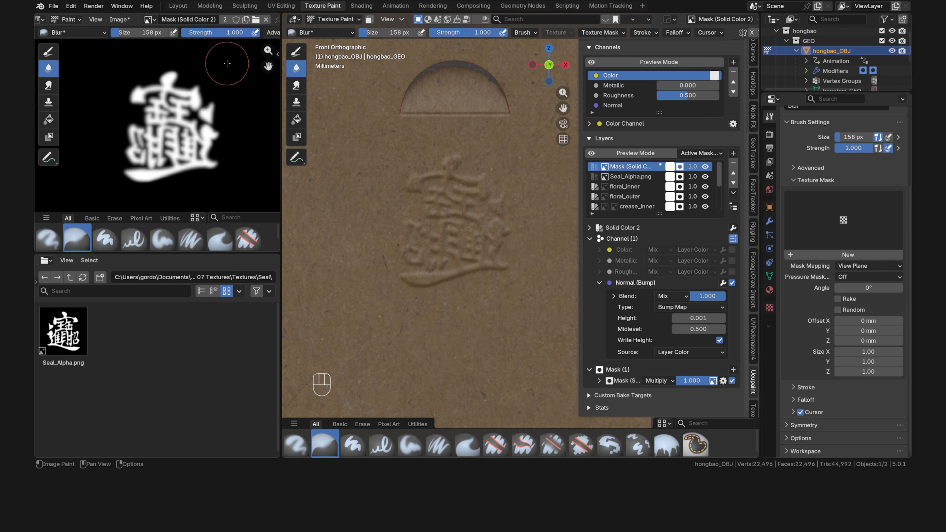
In Object Mode, try moving the seal's decal object across the envelope with the Y axis locked.
scroll(450, 226, down, 6)
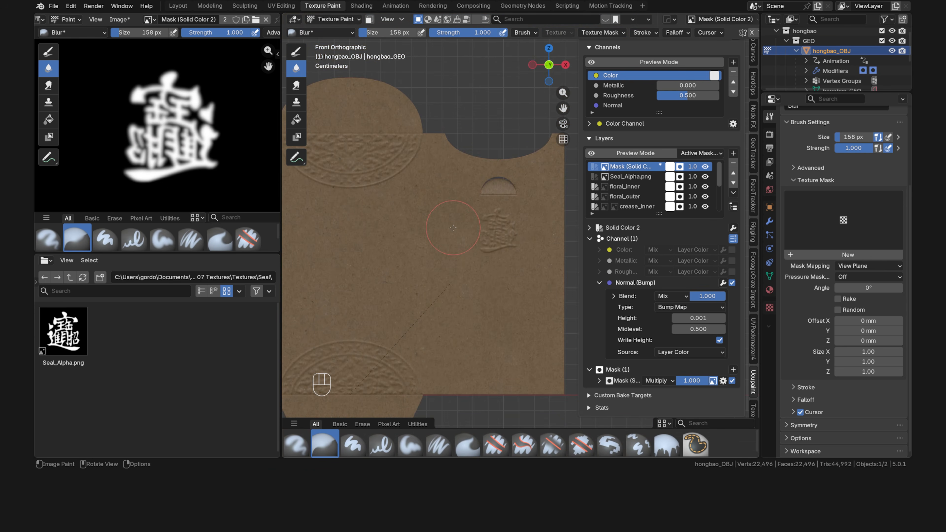
scroll(522, 245, up, 3)
middle_drag(521, 245, 316, 248)
key(Tab)
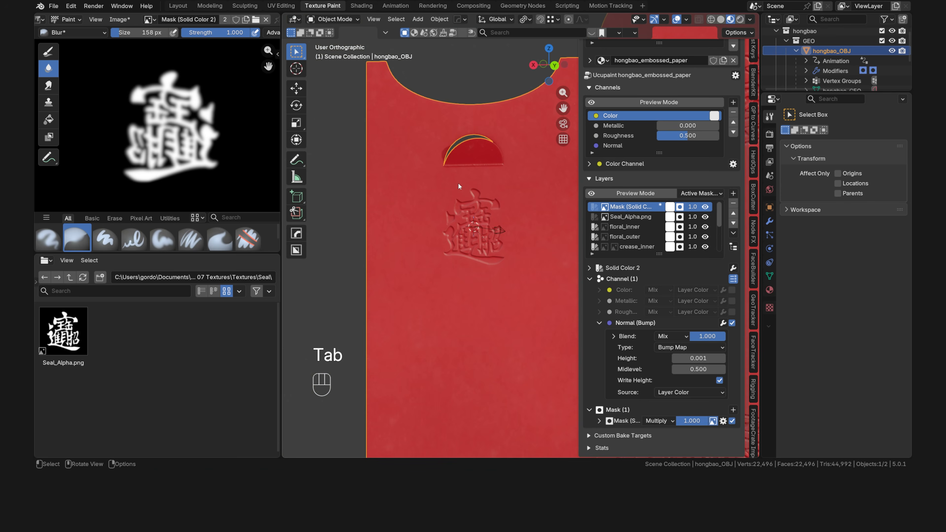
click(500, 232)
key(g)
right_click(498, 222)
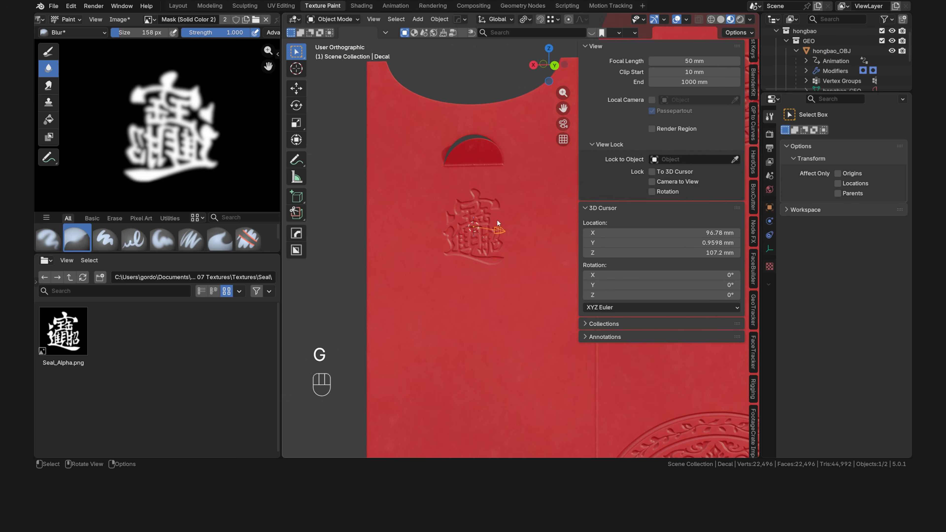
key(g)
key(shift+x)
key(shift+y)
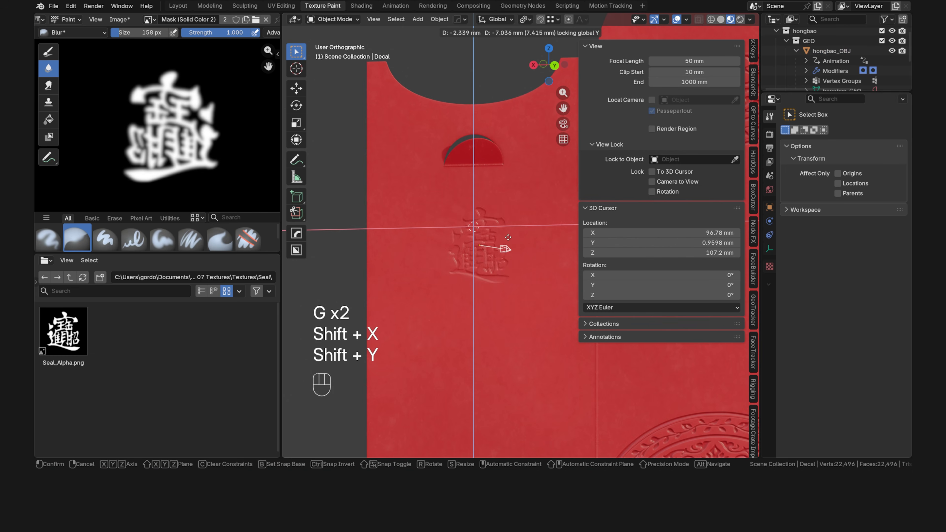
click(492, 208)
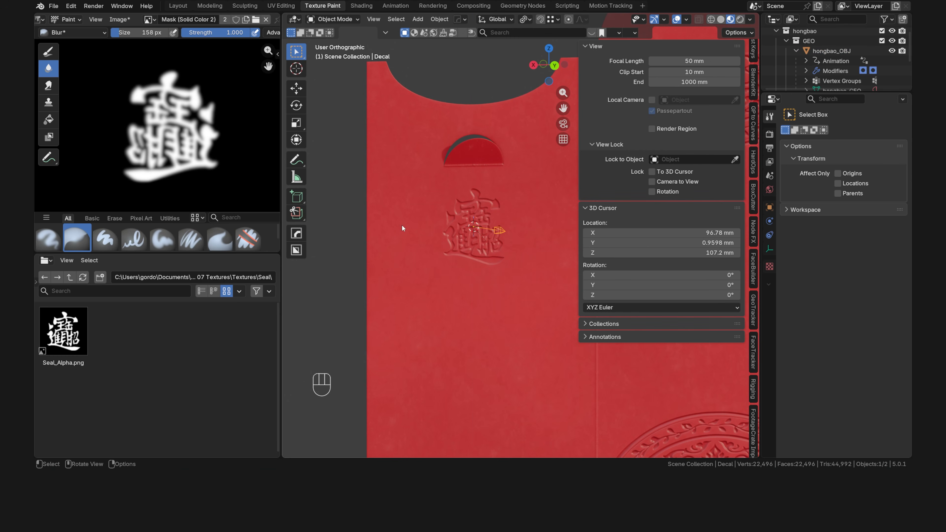
Enable the Color channel on the envelope's Seal_Alpha.png layer and switch its source from the layer color to a custom color.
middle_drag(401, 224, 492, 216)
click(518, 226)
click(633, 302)
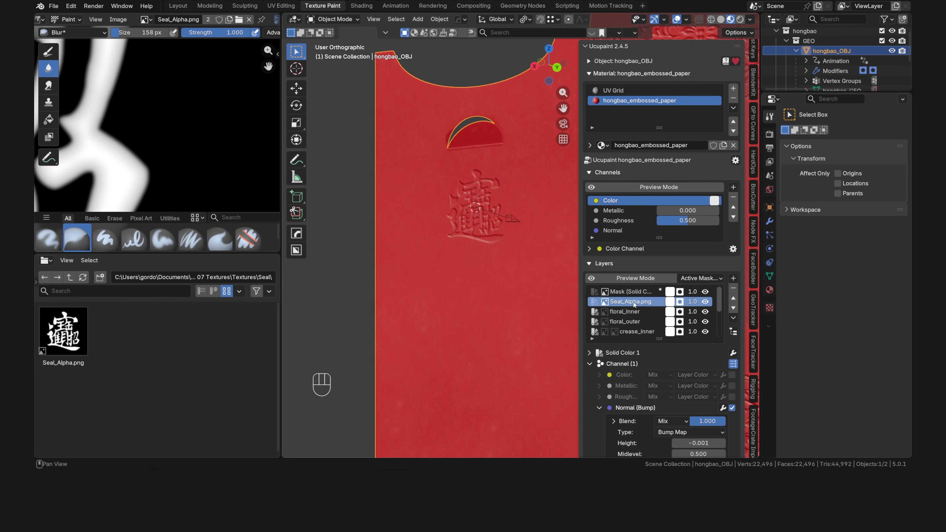
scroll(592, 376, down, 3)
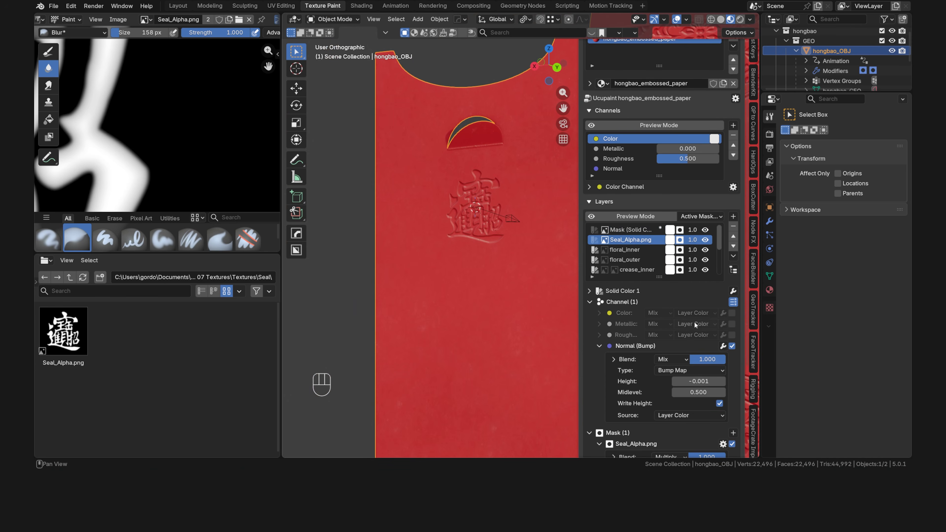
click(732, 312)
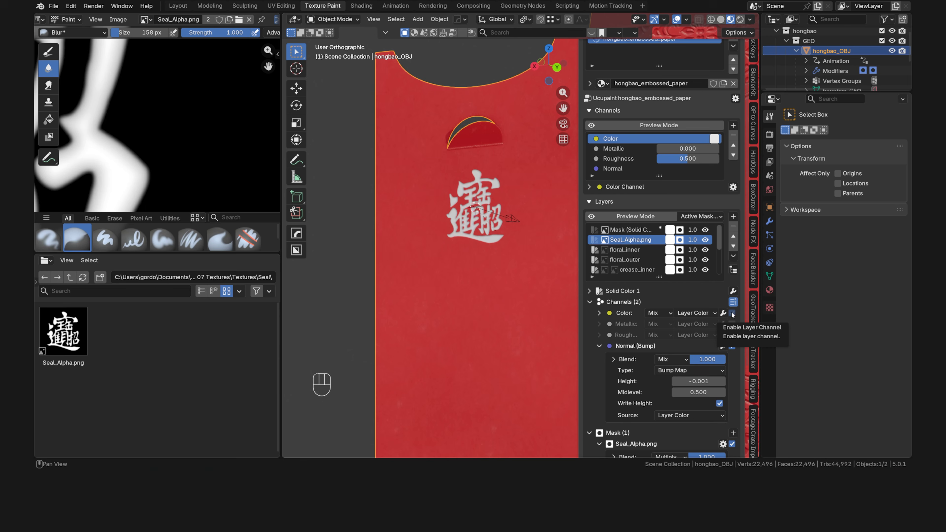
click(710, 317)
click(719, 360)
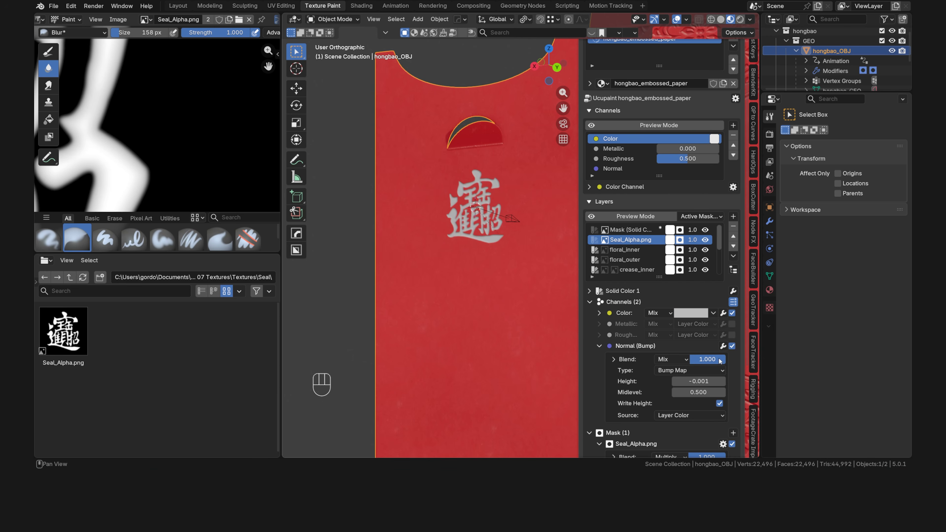
Return to Texture Paint with the Paint Hard brush and copy palette color #B00E28 into the Seal_Alpha.png layer's Color channel.
key(Tab)
click(377, 185)
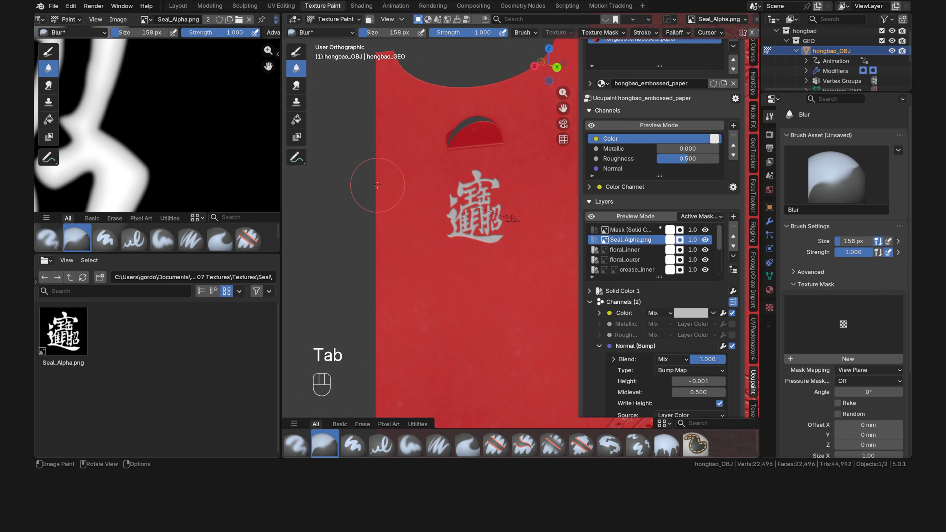
click(296, 52)
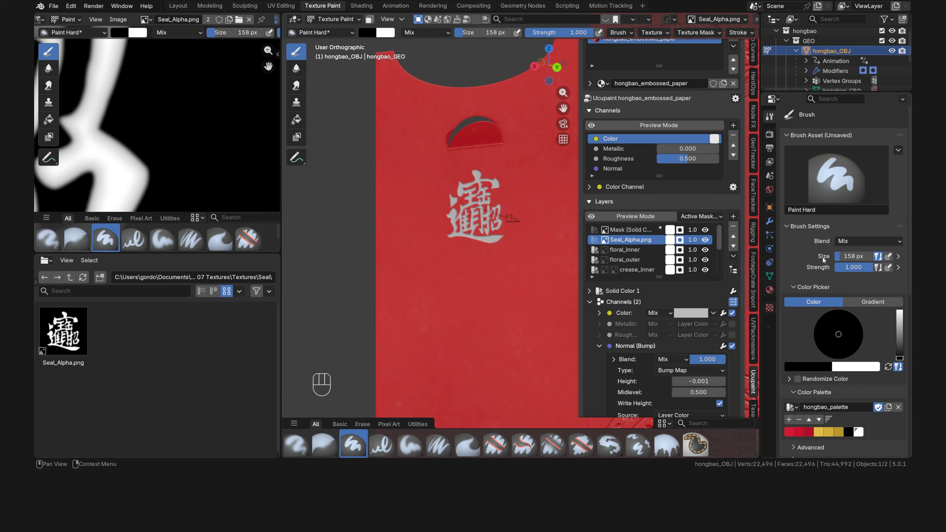
scroll(825, 259, down, 11)
click(888, 322)
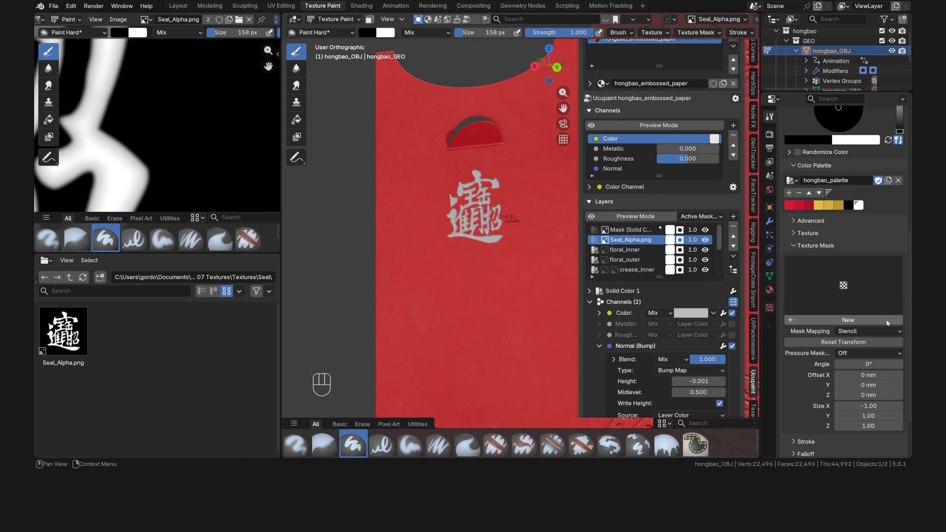
key(ctrl+c)
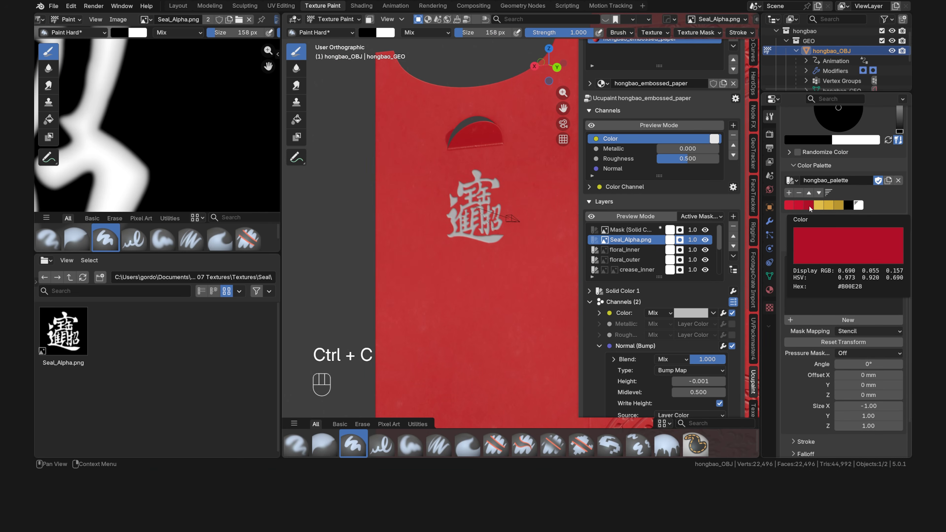
key(ctrl+v)
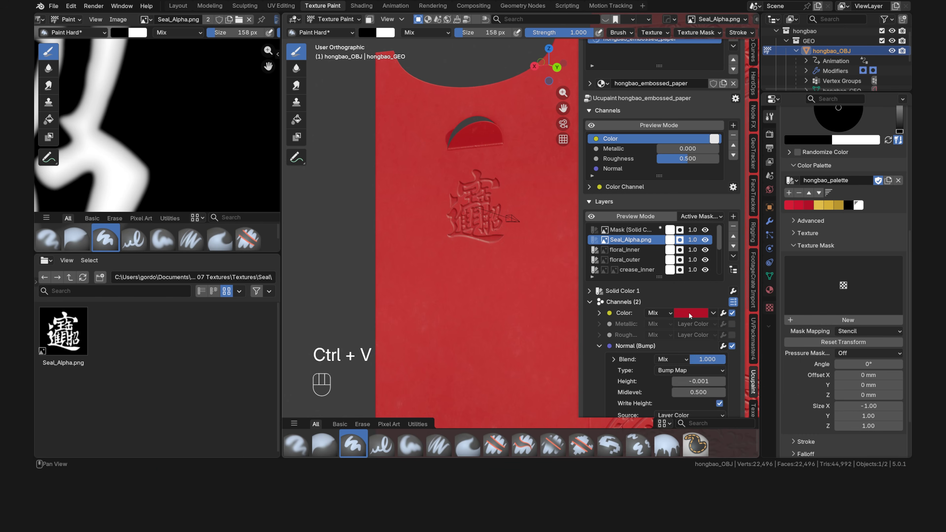
Rename the Seal_Alpha.png layer as seal_outer and the painted-mask layer above it as seal_inner.
scroll(505, 223, up, 3)
double_click(632, 240)
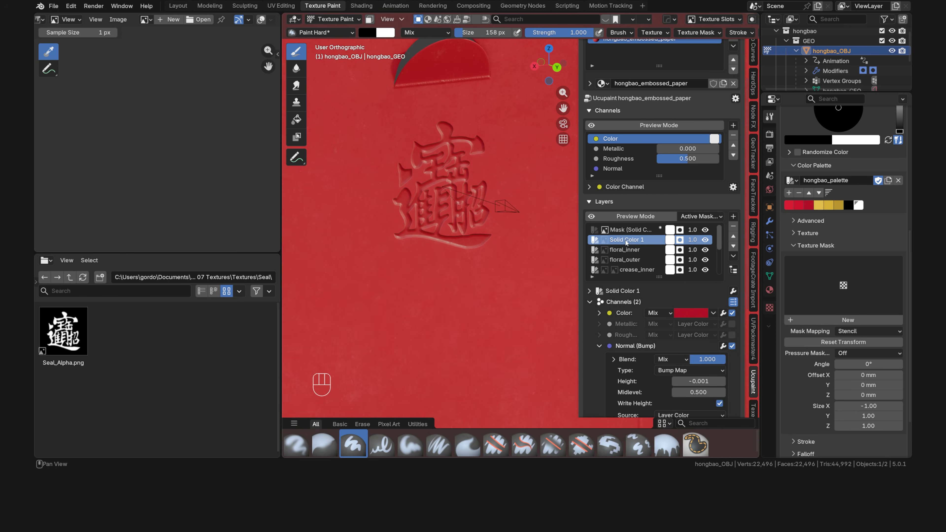
text(seal_outer)
key(Return)
click(595, 230)
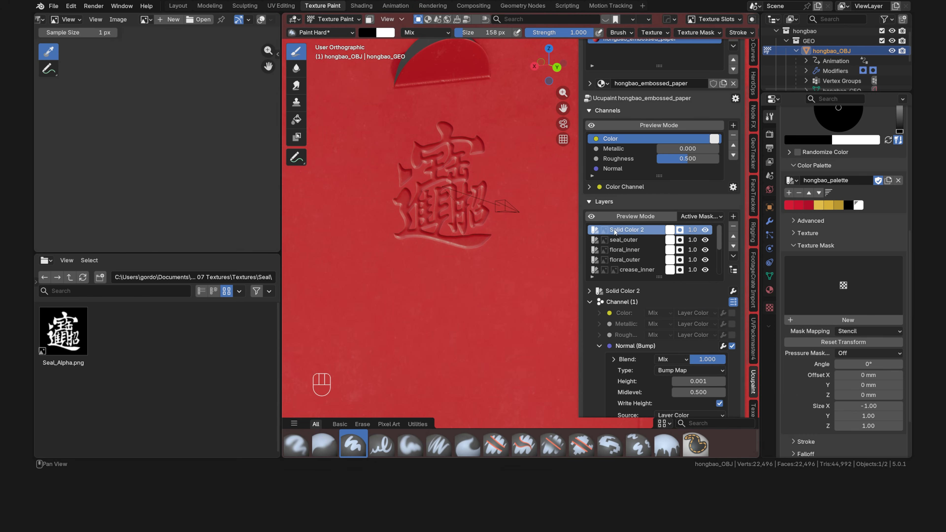
double_click(627, 230)
text(seal_inner)
key(Return)
Examine the embossed seal and its placement below the half-round slot in the back orthographic view.
scroll(466, 221, down, 4)
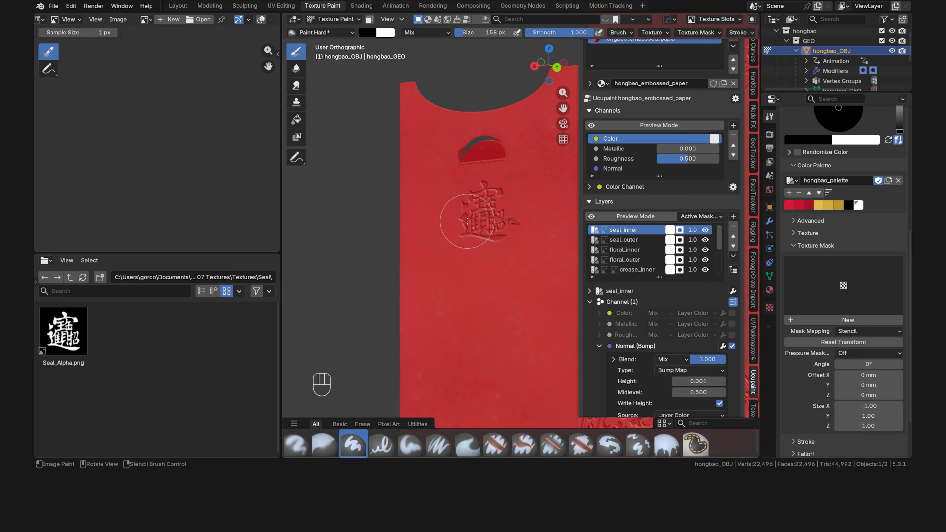
key(grave)
click(519, 188)
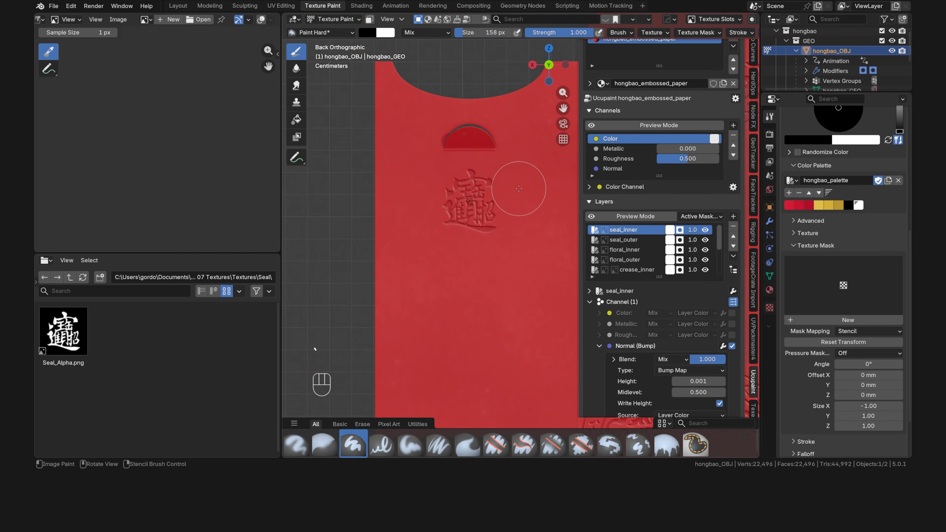
scroll(500, 184, up, 2)
shift+middle_drag(492, 175, 436, 250)
scroll(491, 259, down, 3)
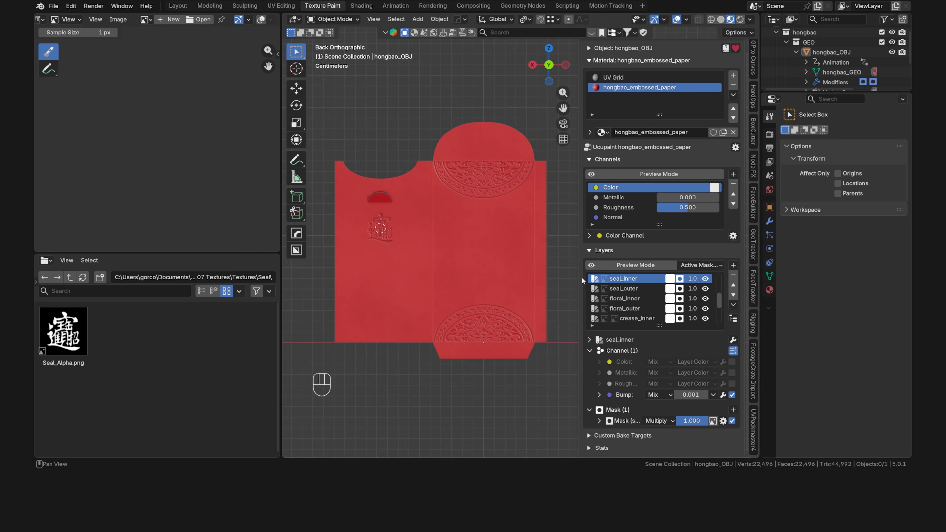
shift+middle_drag(417, 253, 509, 258)
scroll(442, 268, up, 6)
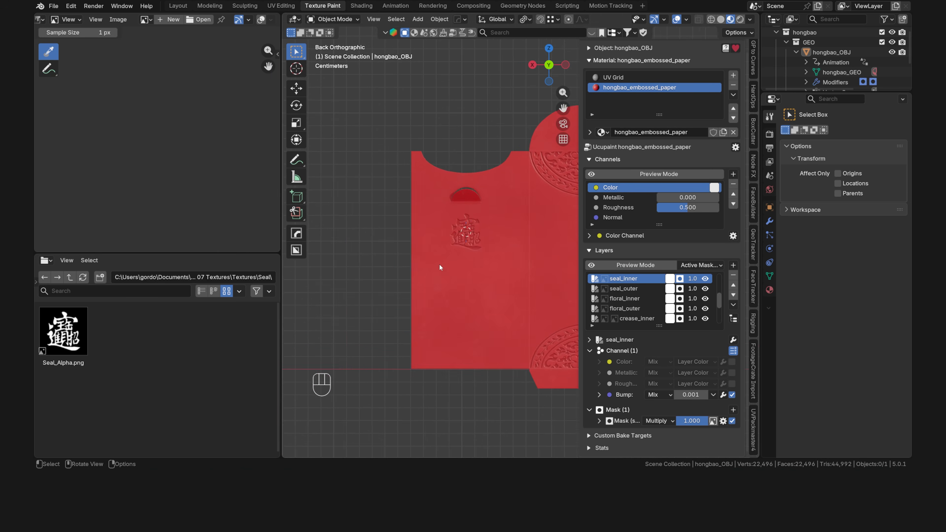
shift+middle_drag(438, 264, 518, 280)
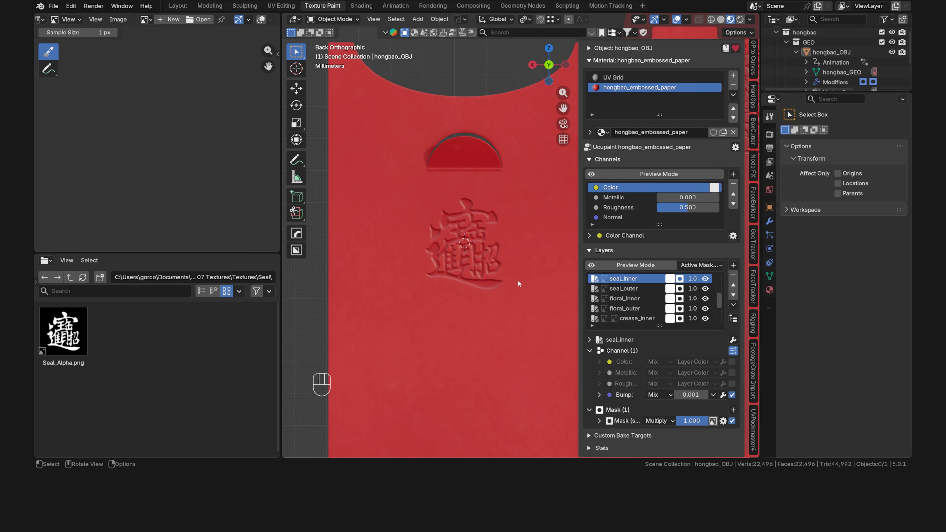
Display the seal_outer layer's mask and open the Coin textures folder in the file browser.
click(605, 289)
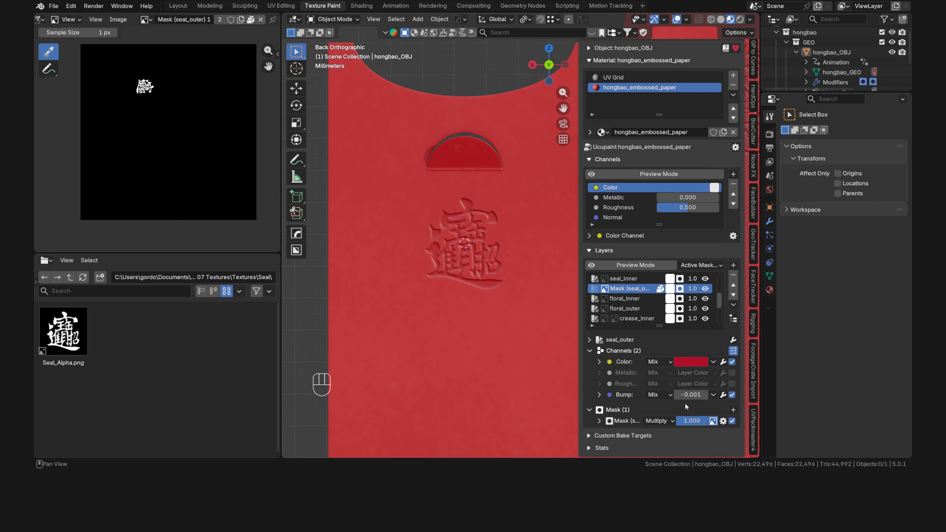
click(70, 278)
click(164, 334)
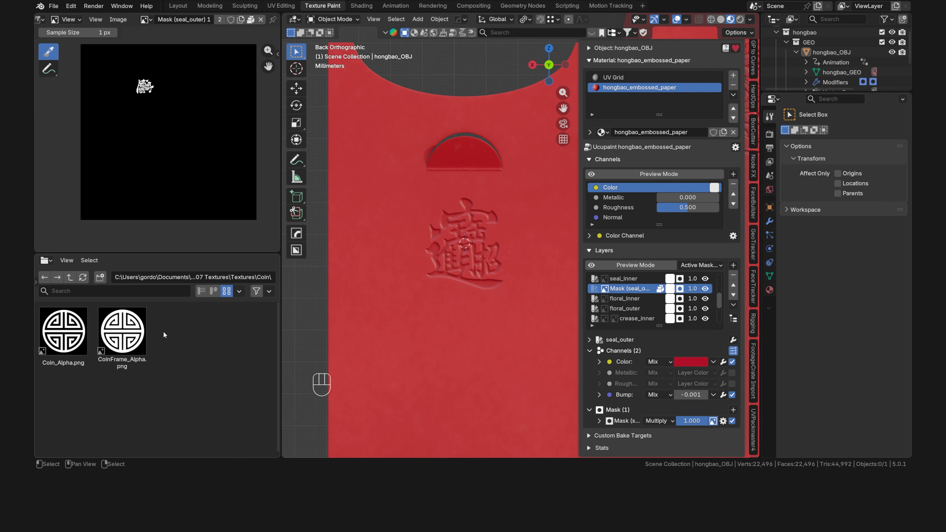
Show the coin_outer_indent layer on the envelope panel below the seal and display its mask.
shift+middle_drag(507, 395, 429, 234)
scroll(635, 293, up, 3)
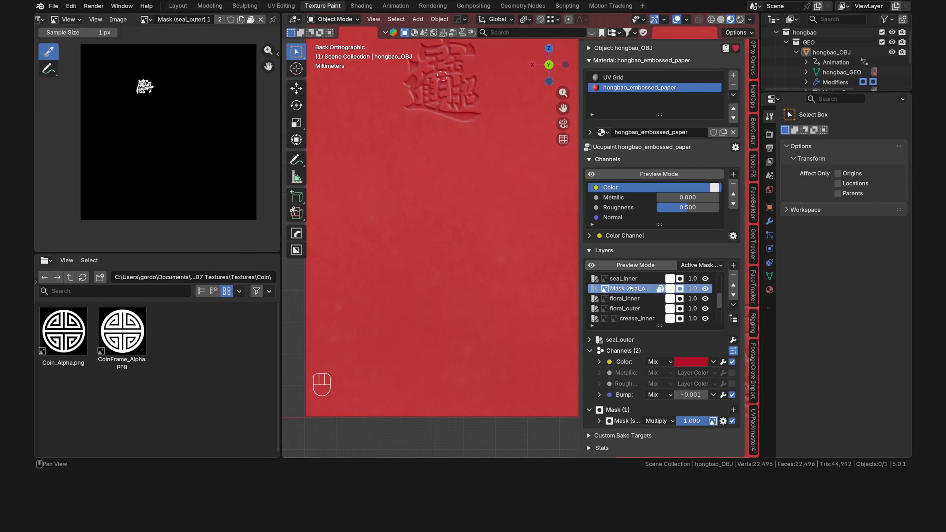
click(659, 300)
click(660, 290)
click(660, 281)
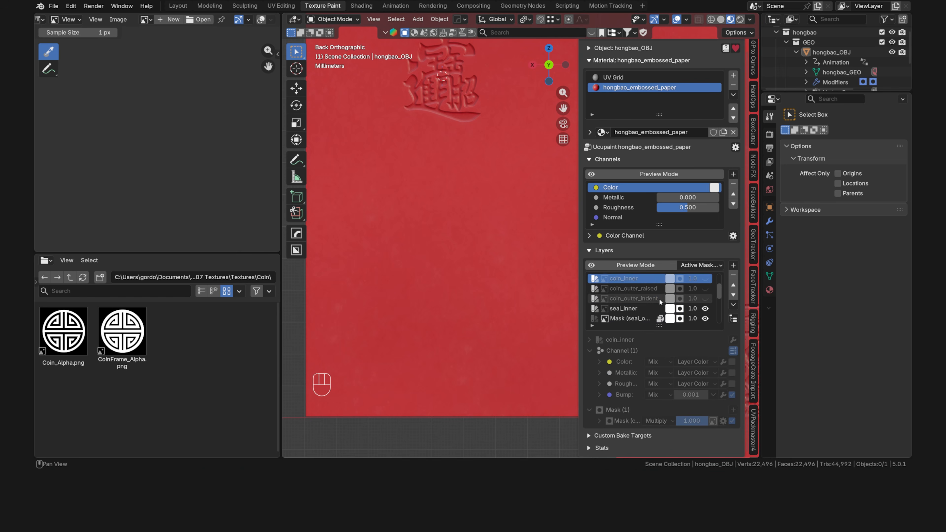
click(660, 299)
click(705, 298)
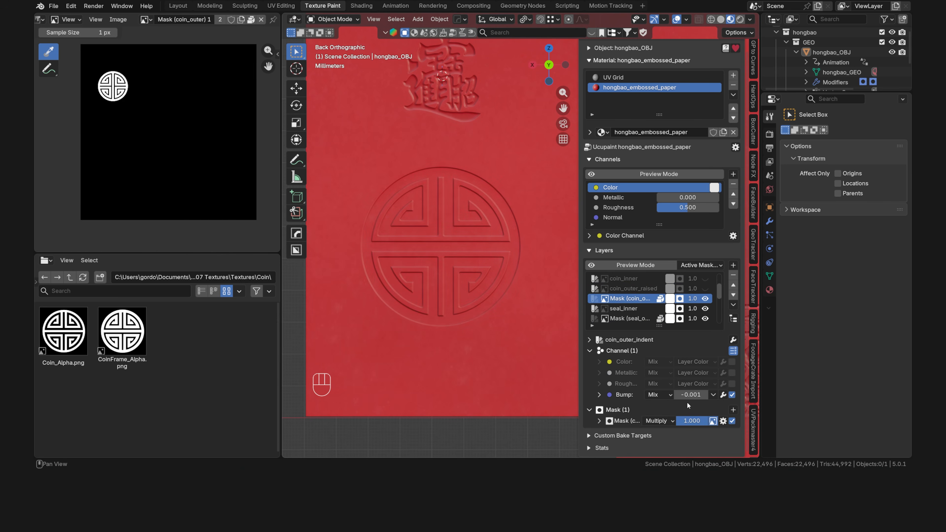
Show the coin_outer_raised and coin_inner layers and display their masks, viewing the envelope's paper inside for coin_inner.
click(634, 288)
click(704, 289)
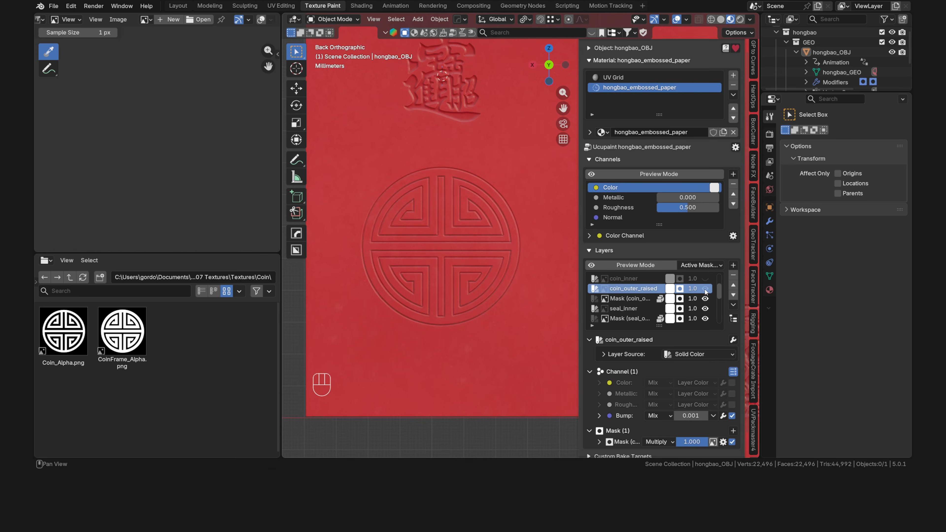
click(605, 289)
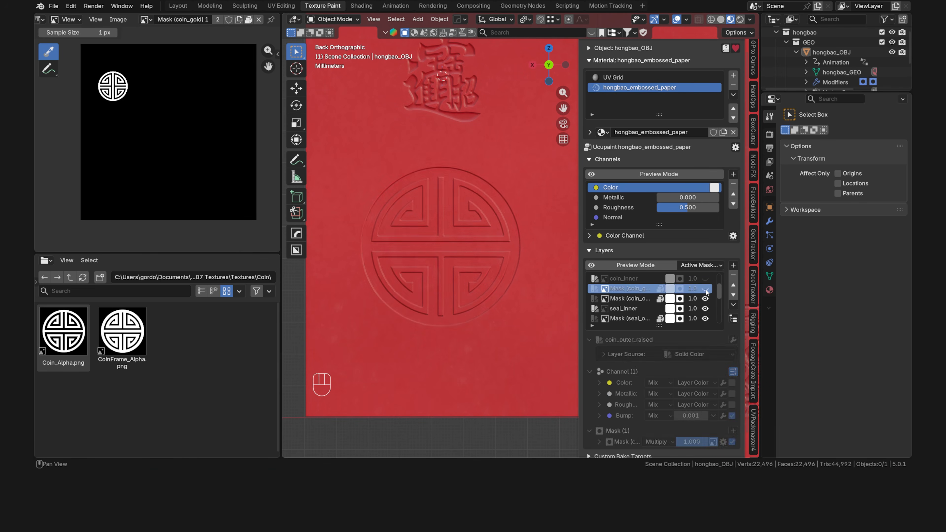
click(630, 280)
key(KP_1)
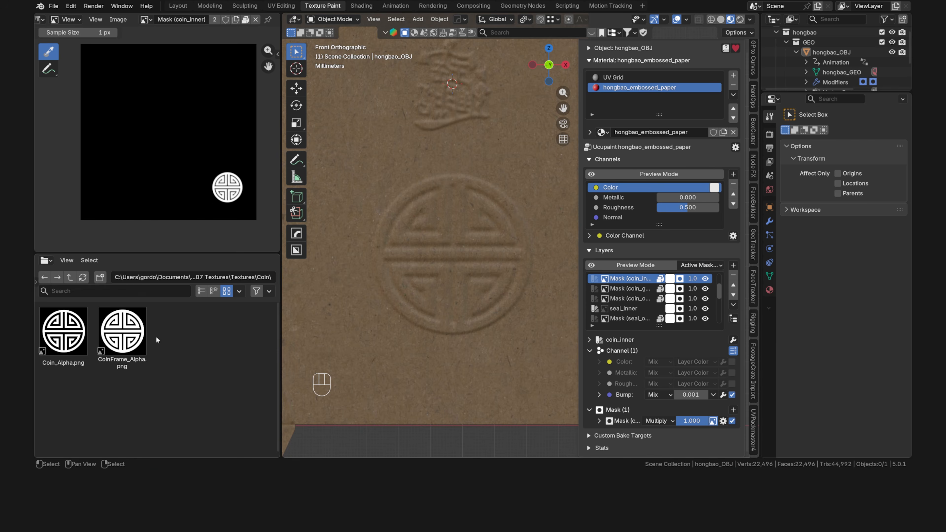
Open the Fu textures folder and frame the panel between the floral patterns in the back orthographic view.
click(70, 277)
double_click(181, 331)
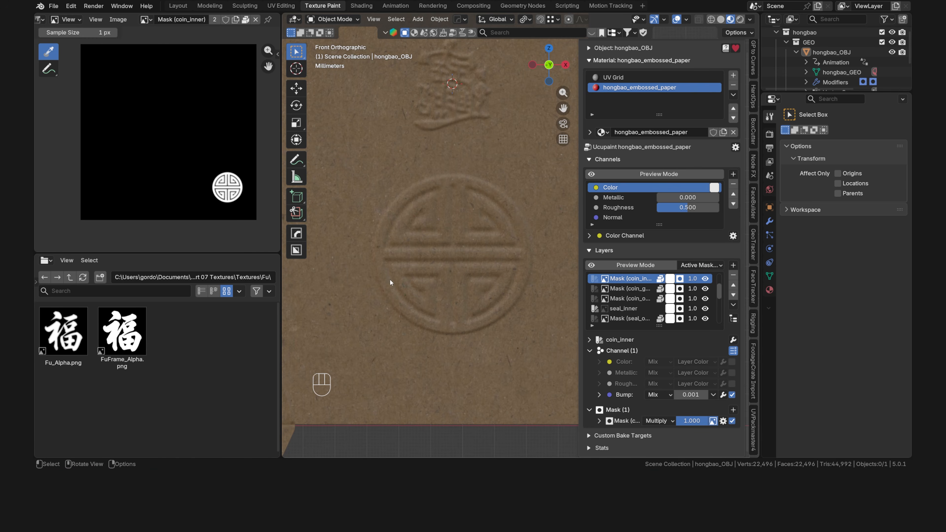
key(grave)
click(448, 247)
scroll(543, 229, down, 4)
shift+middle_drag(543, 228, 298, 286)
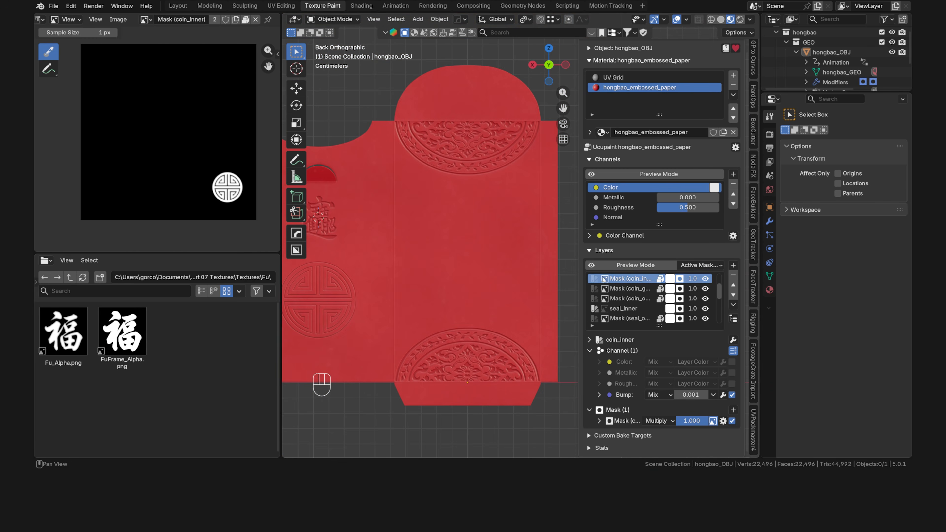
scroll(620, 285, up, 3)
Show the fu_outer_indent layer on the panel between the floral patterns and display its mask.
click(634, 300)
click(634, 289)
click(634, 280)
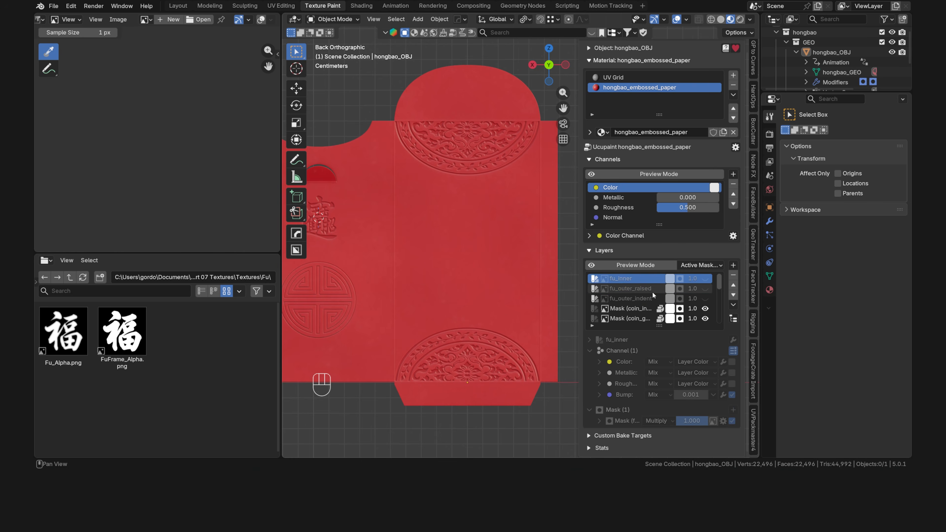
click(650, 299)
click(705, 299)
click(606, 300)
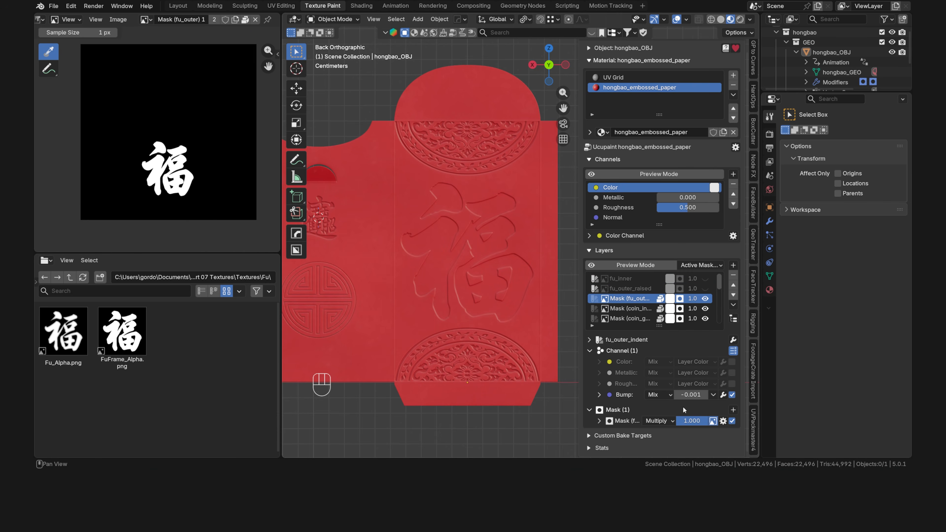
Show the fu_outer_raised layer and display its mask.
click(651, 289)
click(706, 288)
click(606, 289)
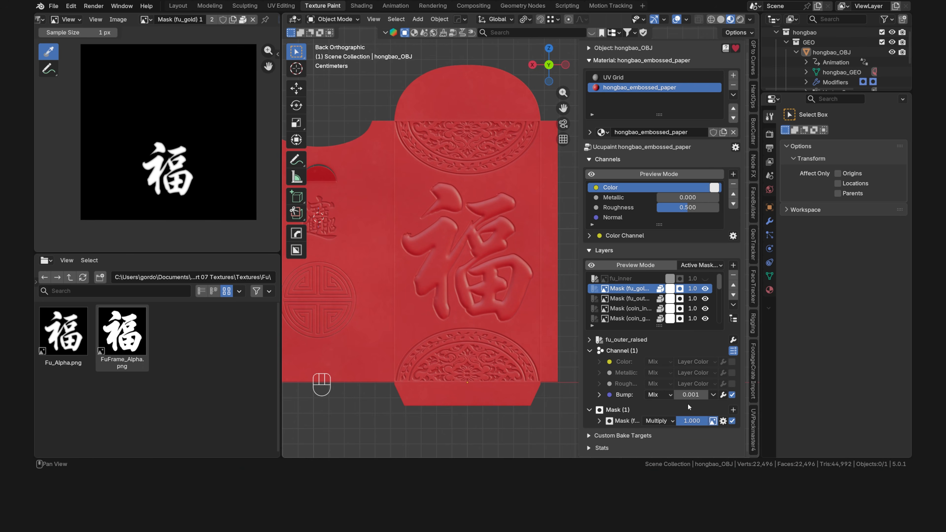
Show the fu_inner layer on the envelope's paper inside in the front view and display its mask.
click(625, 279)
key(KP_1)
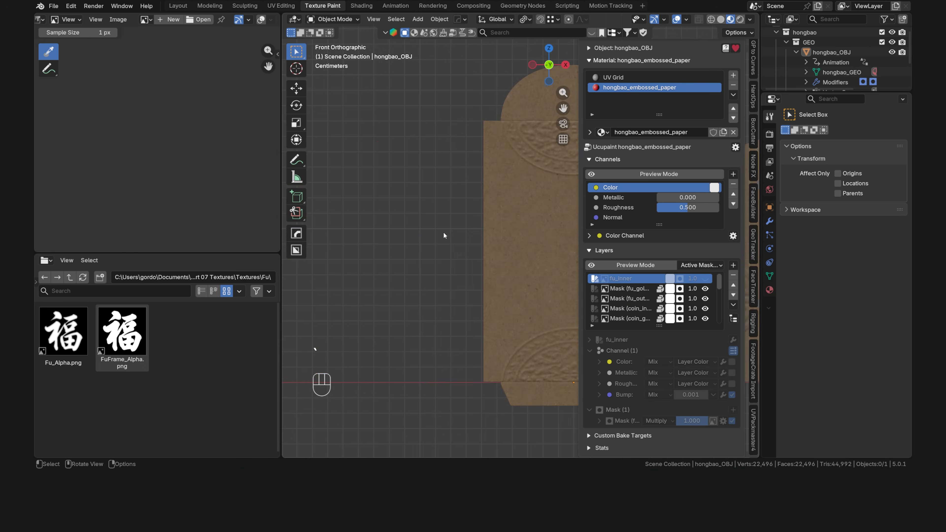
shift+middle_drag(548, 250, 422, 253)
click(705, 278)
click(606, 280)
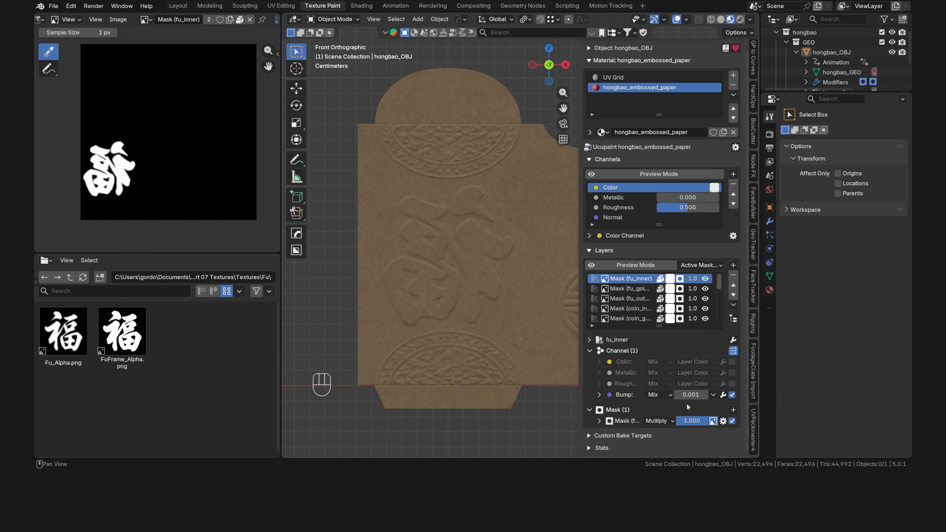
Return to the back view and switch the fu, coin and seal_outer entries from their masks to the layers themselves.
key(grave)
click(538, 258)
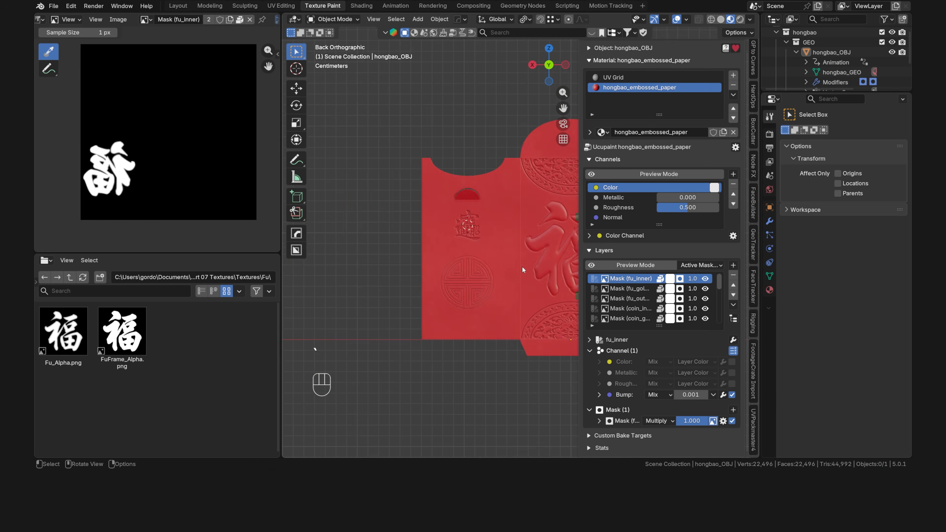
shift+middle_drag(493, 280, 455, 261)
click(595, 279)
click(595, 289)
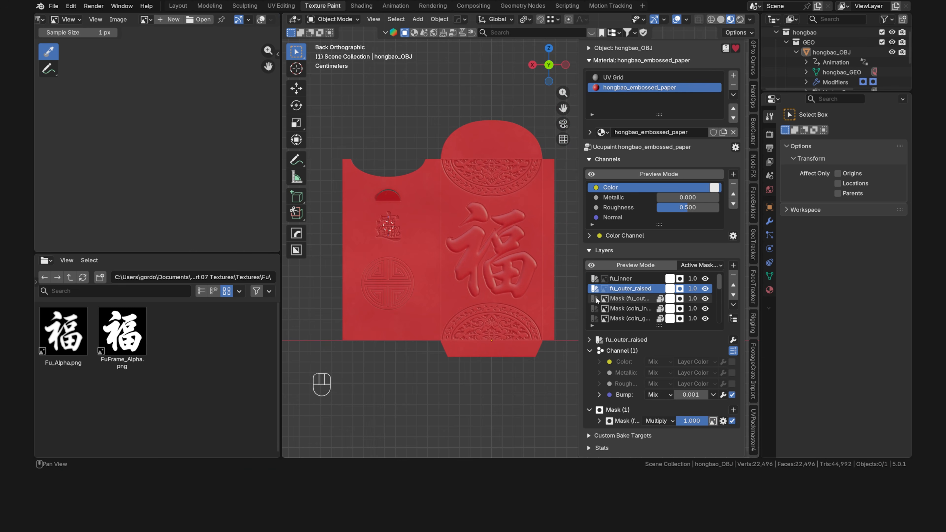
click(596, 299)
click(595, 309)
click(595, 309)
click(595, 309)
click(596, 309)
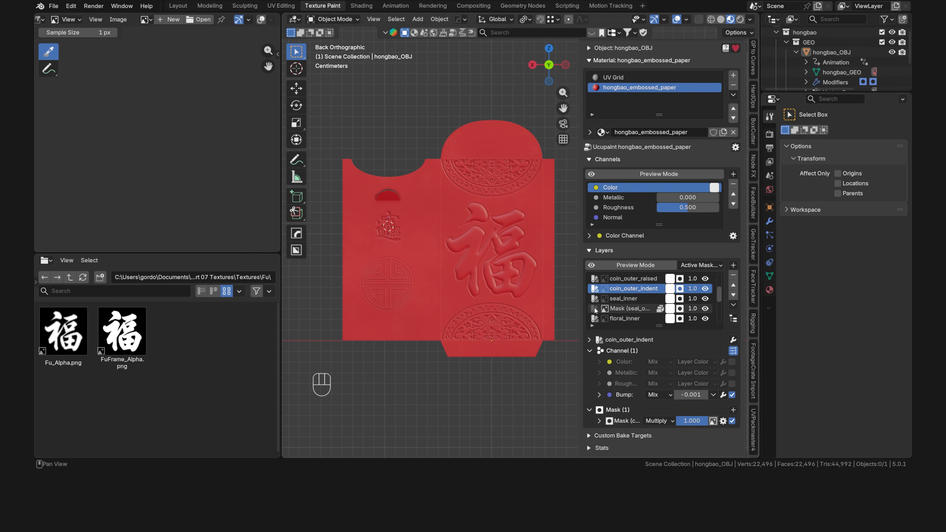
click(595, 309)
Select the fu_inner layer with its Color channel enabled and inspect the embossed fu character up close.
scroll(595, 311, up, 4)
click(623, 279)
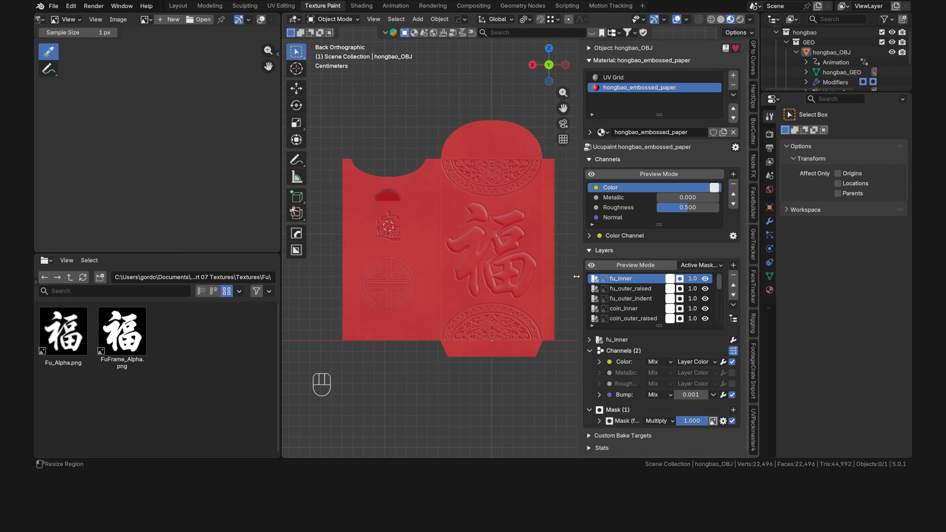
scroll(523, 270, up, 4)
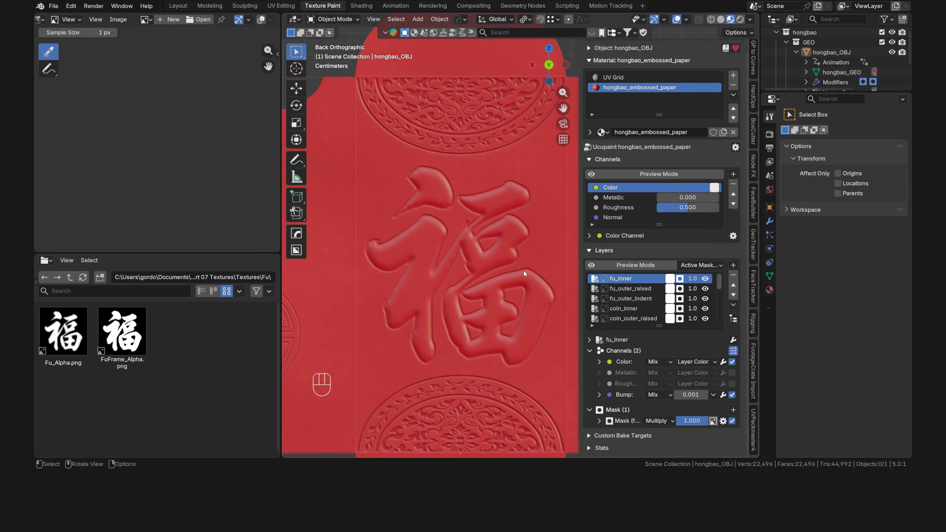
Enable the Color channel on the fu_outer_raised layer and switch its source to a custom color.
click(630, 288)
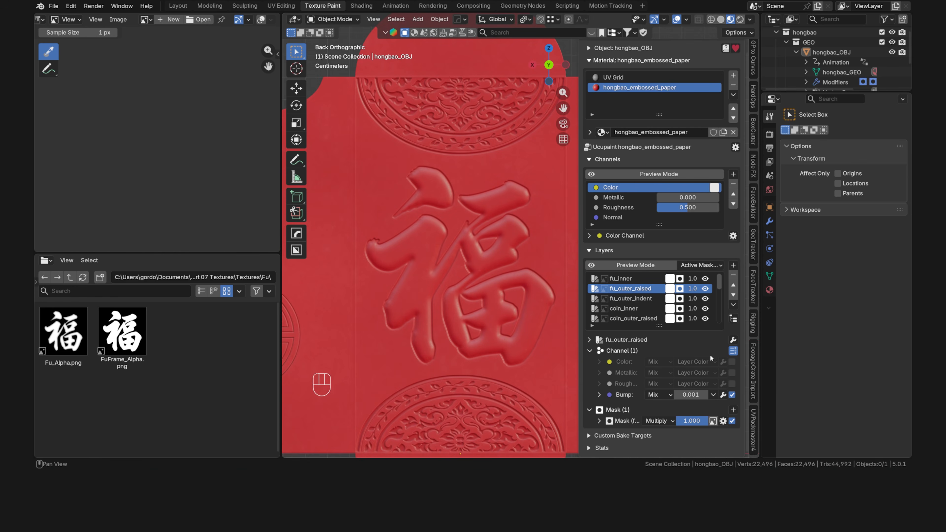
click(732, 362)
click(704, 362)
click(707, 403)
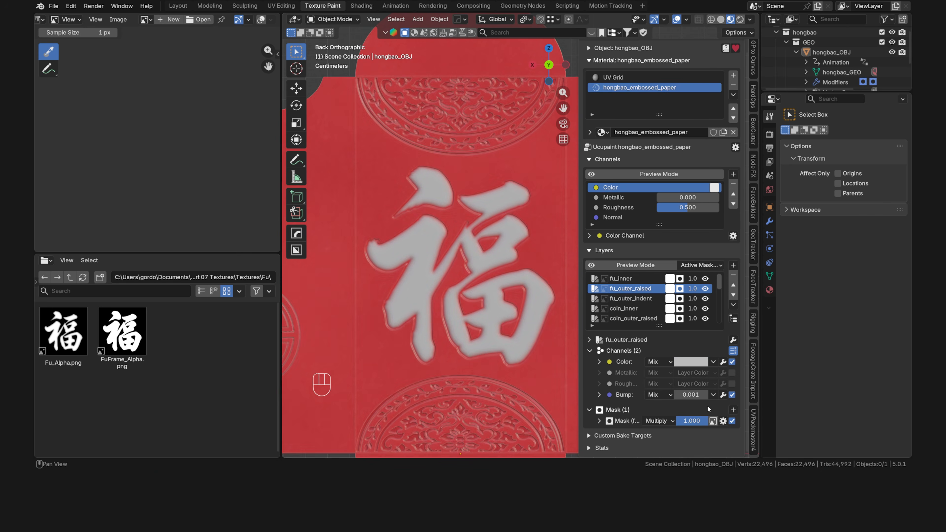
Enter Texture Paint mode and copy a gold color from hongbao_palette into the fu_outer_raised layer's Color channel.
key(Tab)
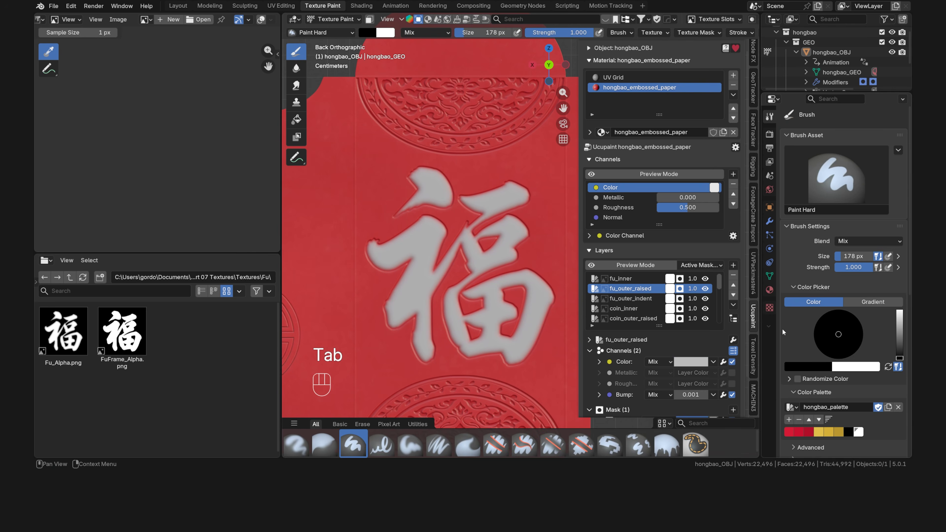
click(791, 328)
key(ctrl+c)
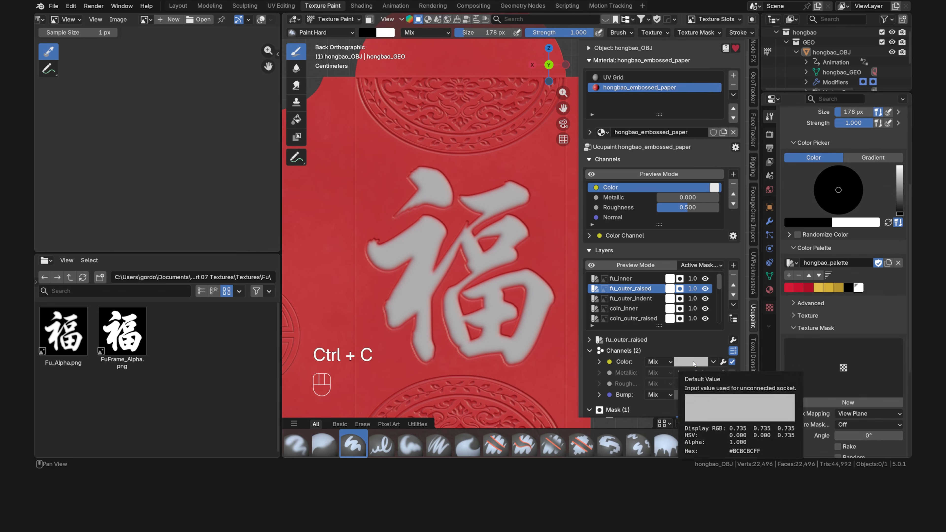
key(ctrl+v)
Try a Color Ramp modifier on the fu_outer_raised layer's Color channel to tighten the gold edges, adjusting its stops.
scroll(458, 292, up, 8)
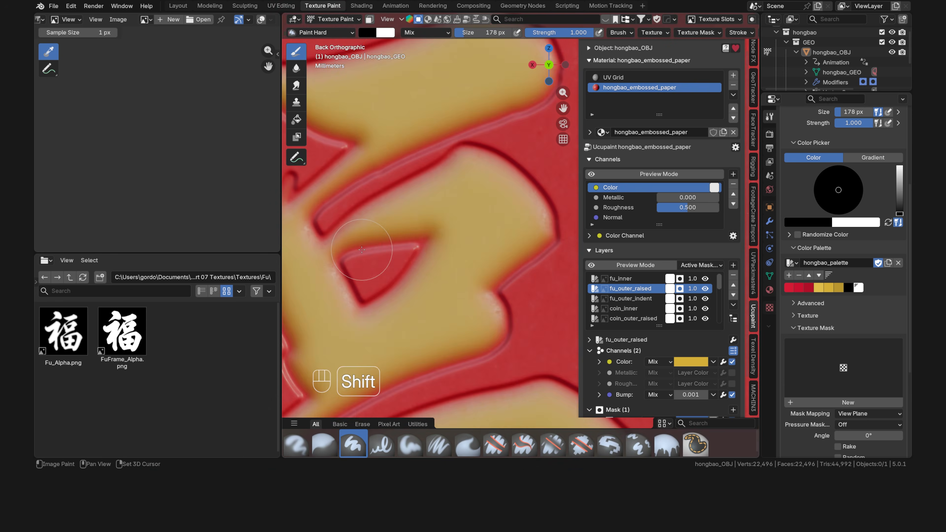
shift+middle_drag(386, 257, 533, 294)
scroll(468, 286, up, 4)
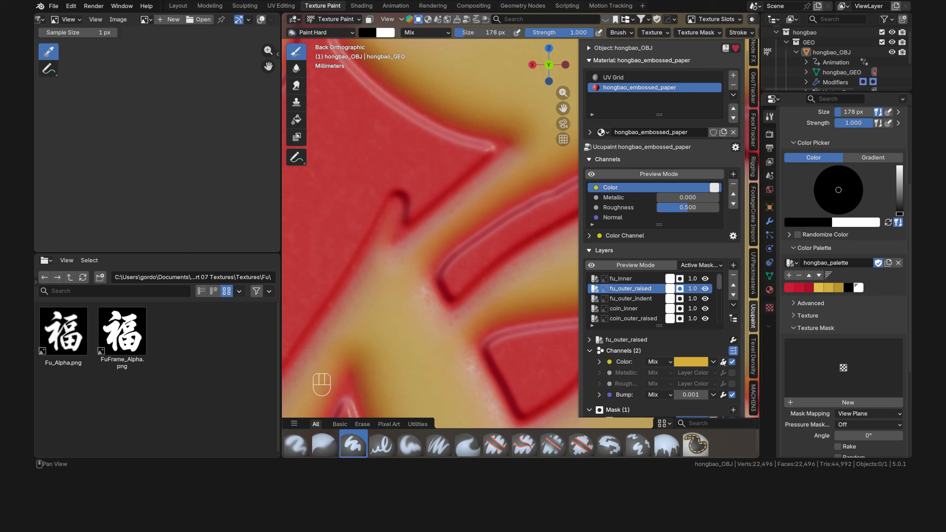
click(723, 362)
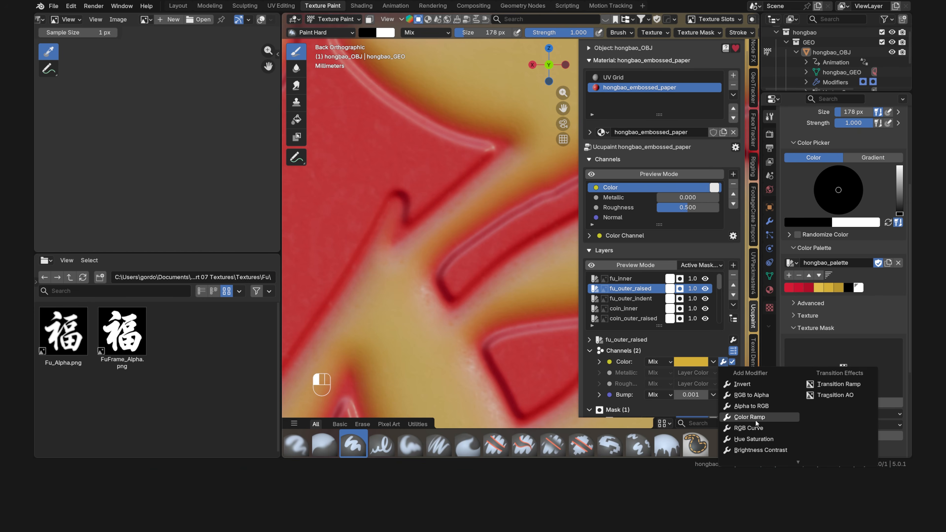
click(749, 417)
scroll(598, 383, down, 5)
mouse_move(622, 304)
mouse_down()
mouse_move(640, 304)
mouse_move(619, 304)
mouse_up()
mouse_move(720, 304)
mouse_down()
mouse_move(632, 303)
mouse_move(736, 304)
mouse_up()
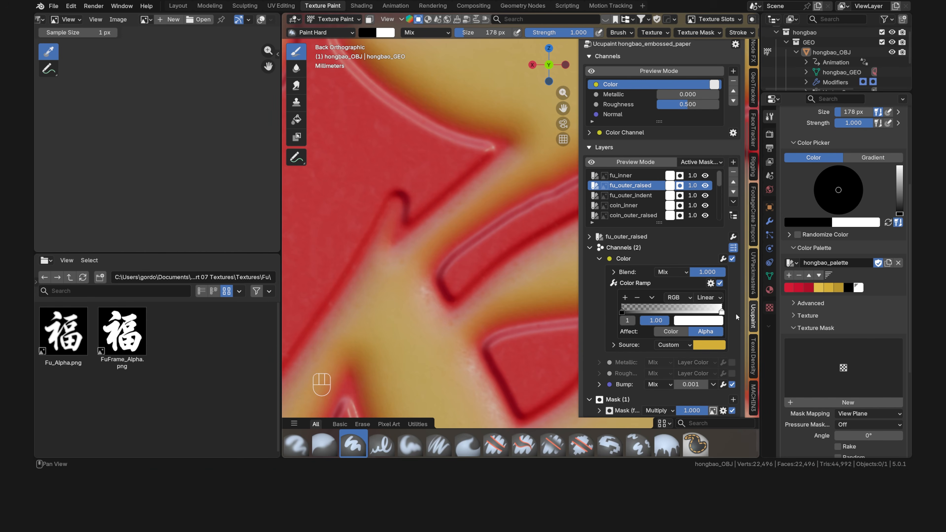
Try a Ramp modifier on the fu_outer_raised layer's mask with its white stop at 0.32.
scroll(587, 309, down, 2)
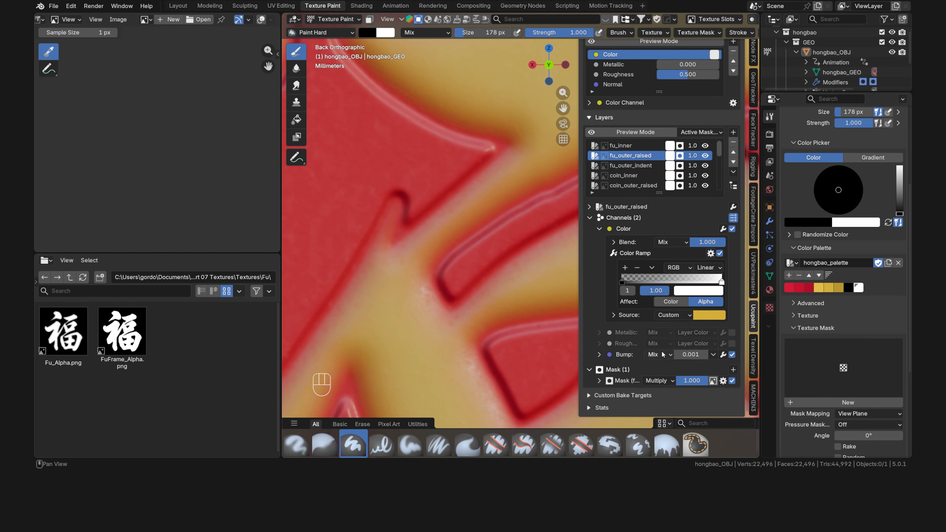
click(713, 381)
scroll(186, 200, up, 6)
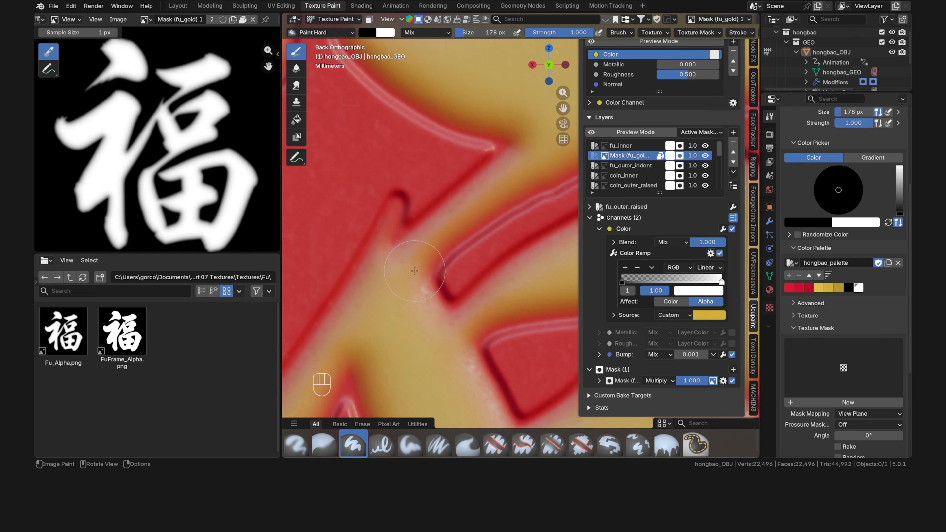
click(723, 381)
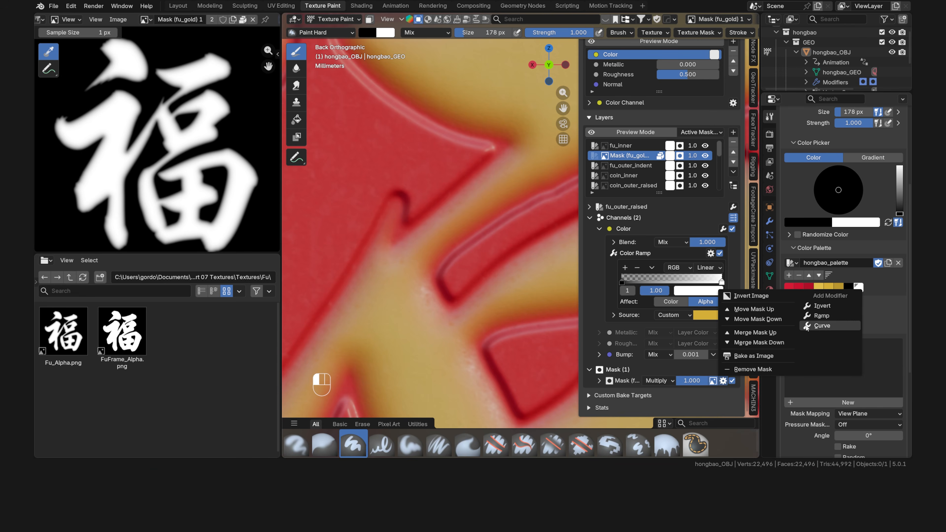
click(823, 316)
scroll(602, 388, down, 5)
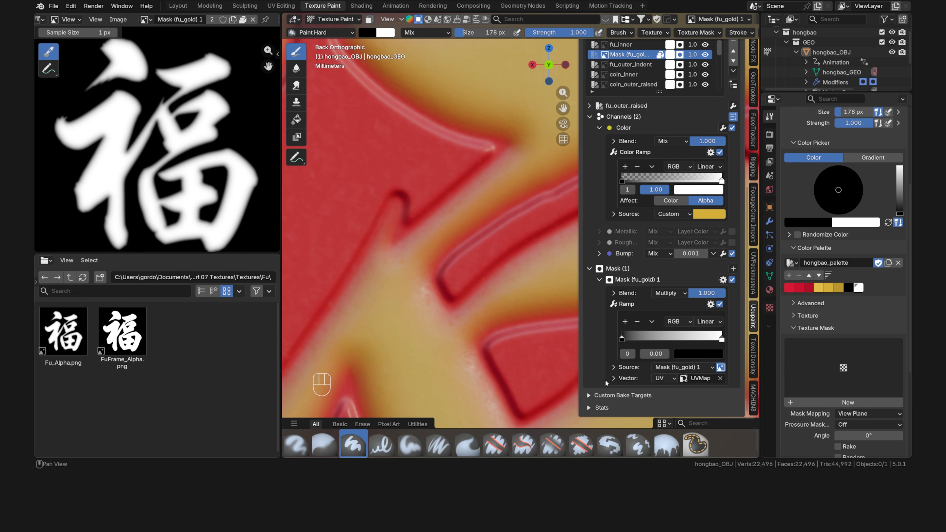
mouse_move(623, 341)
mouse_down()
mouse_move(650, 342)
mouse_move(622, 343)
mouse_up()
drag(718, 342, 653, 347)
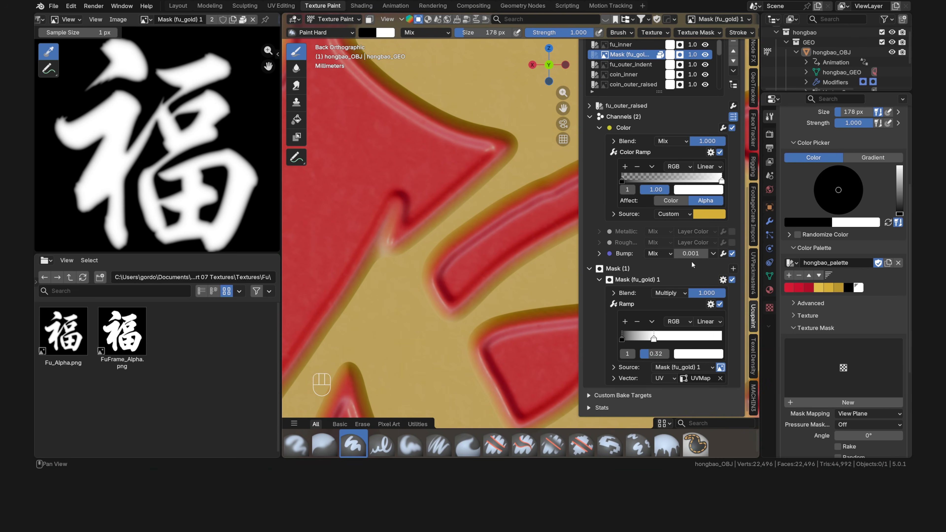
Remove the Ramp modifier from the fu_outer_raised mask and the Color Ramp modifier from its Color channel.
click(711, 304)
click(728, 343)
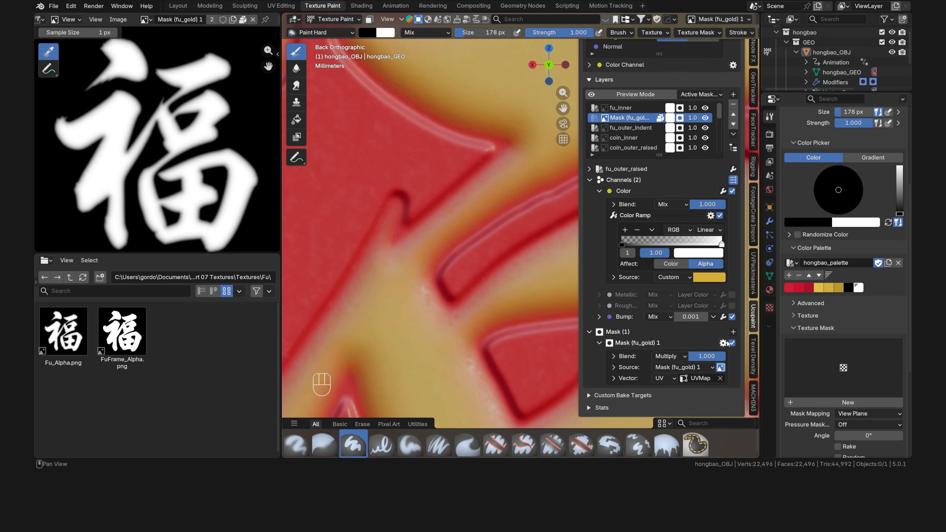
click(711, 215)
click(729, 254)
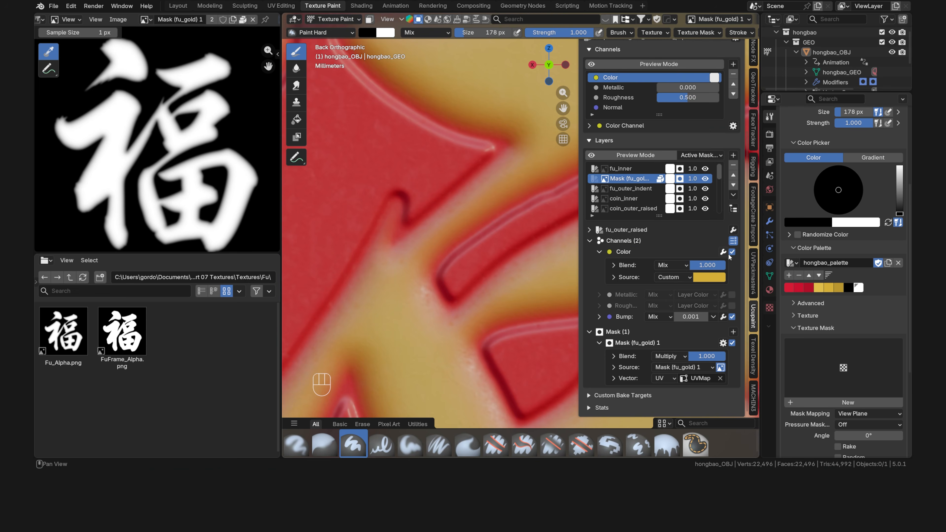
Disable the Color channel of the fu_outer_raised layer so it only contributes bump.
click(732, 252)
scroll(502, 263, down, 5)
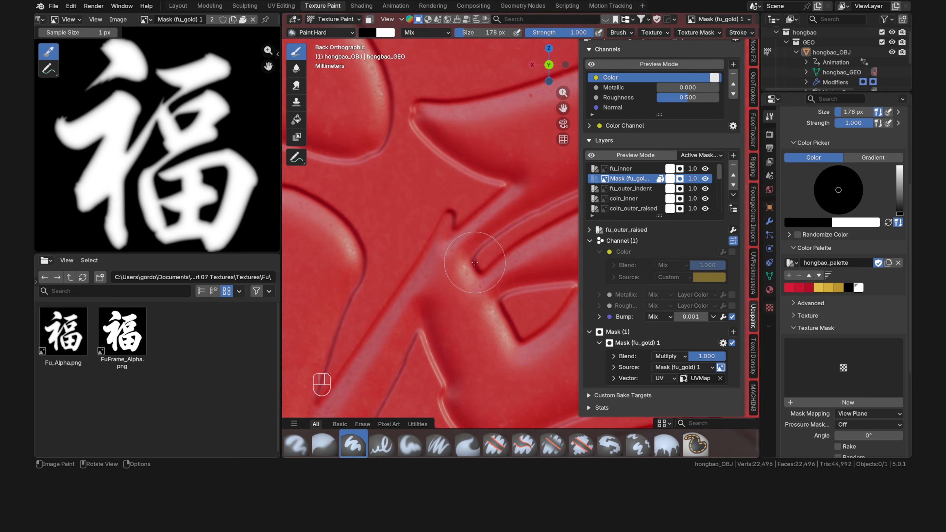
shift+middle_drag(502, 263, 461, 264)
Duplicate the fu_outer_raised layer and rename the copy fu_gold.
click(733, 194)
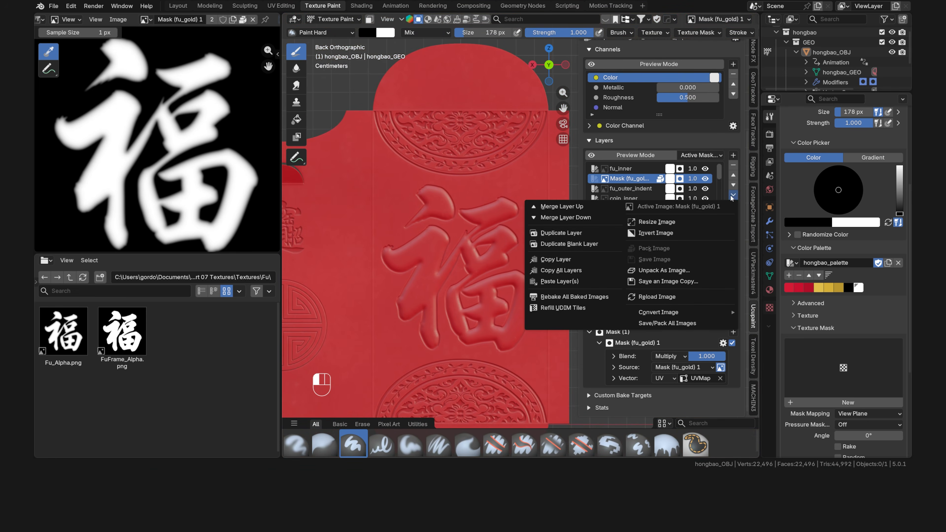
click(585, 233)
click(577, 253)
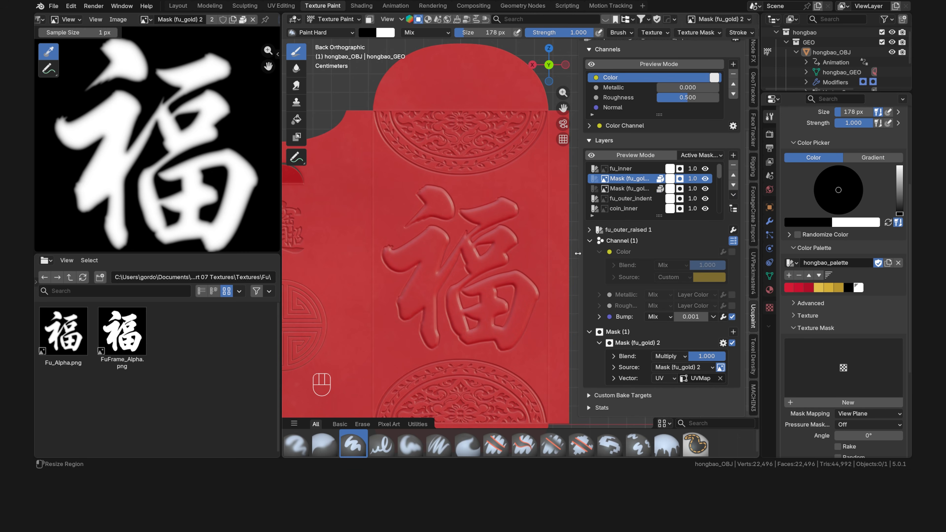
click(596, 180)
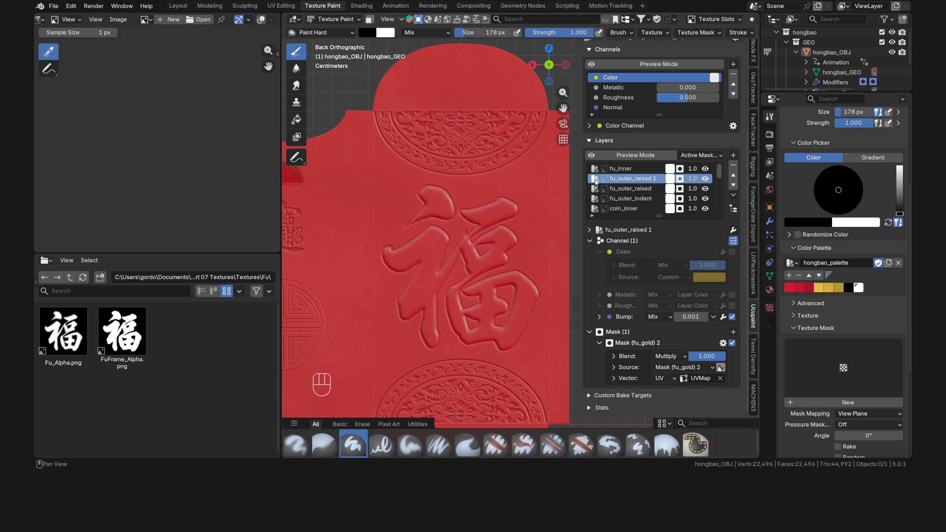
double_click(639, 180)
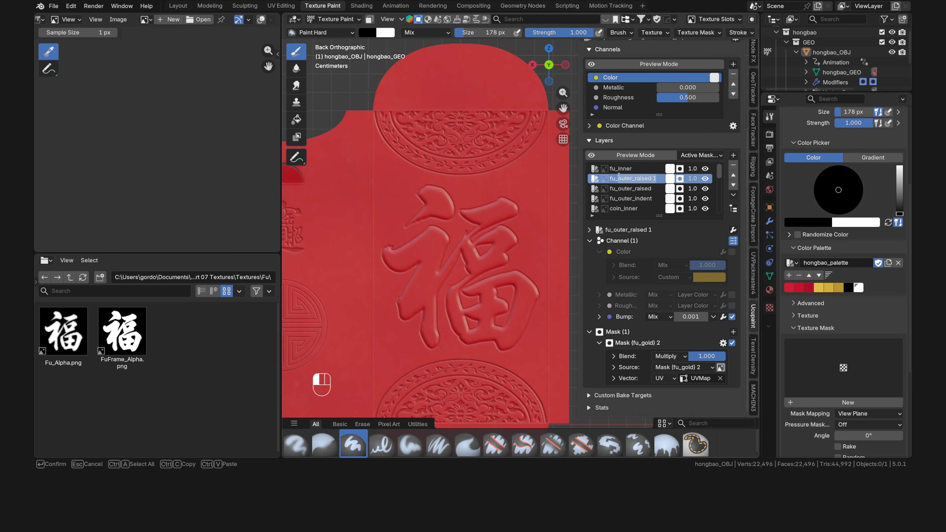
text(fu_gold)
key(Return)
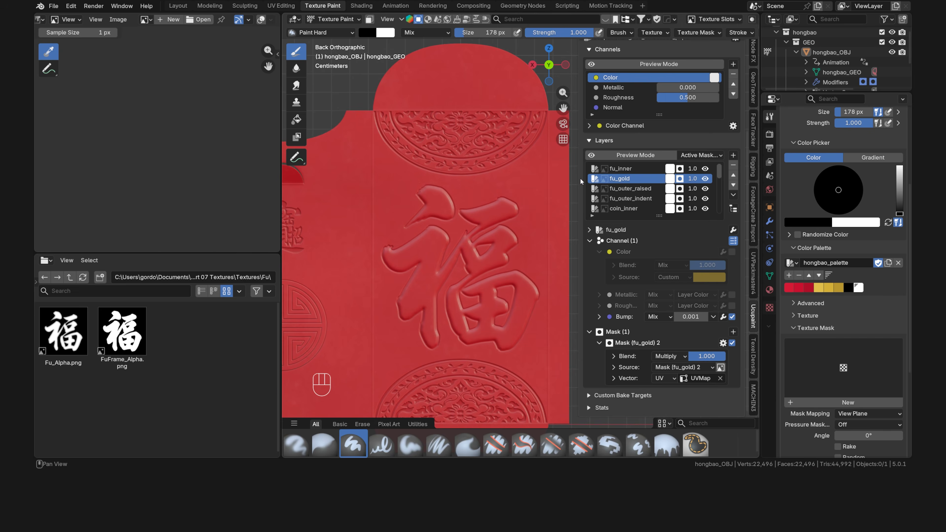
Enable the Color channel and disable the Bump channel on the fu_gold layer.
middle_drag(581, 182, 581, 220)
click(732, 292)
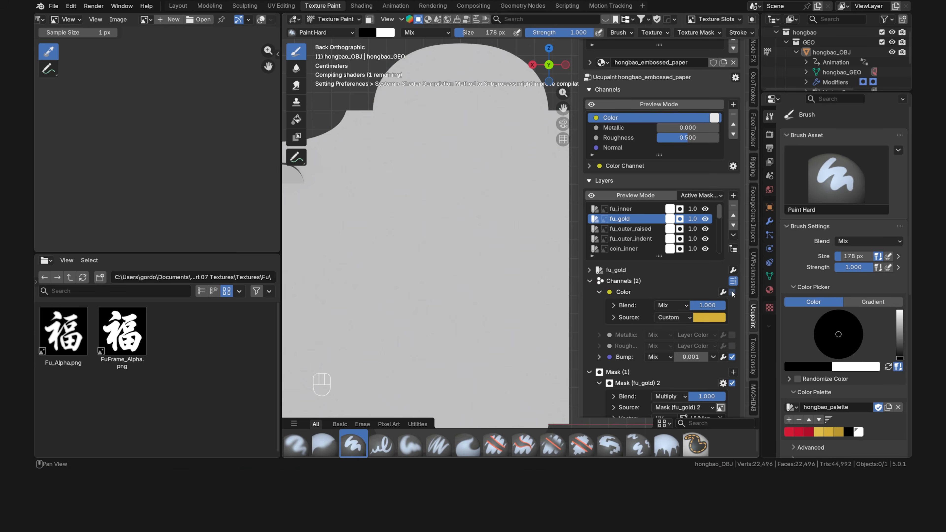
click(732, 356)
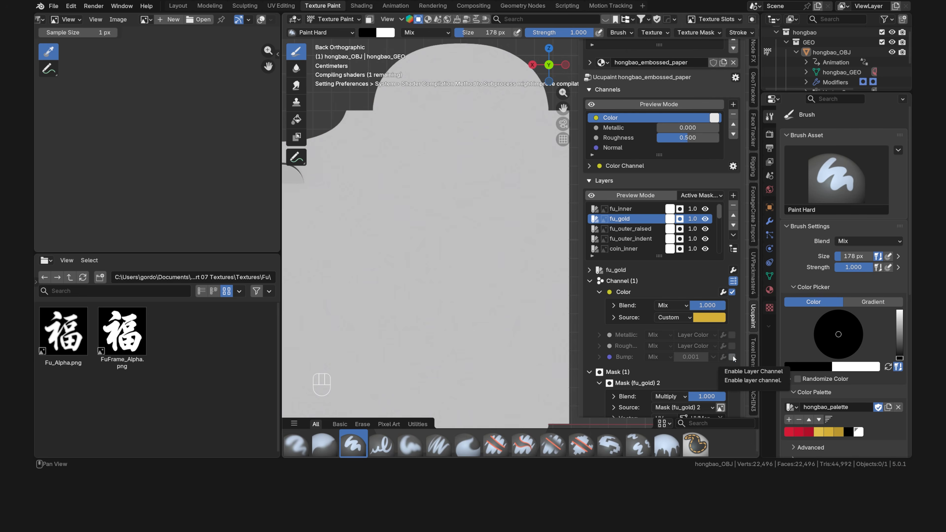
scroll(703, 369, down, 2)
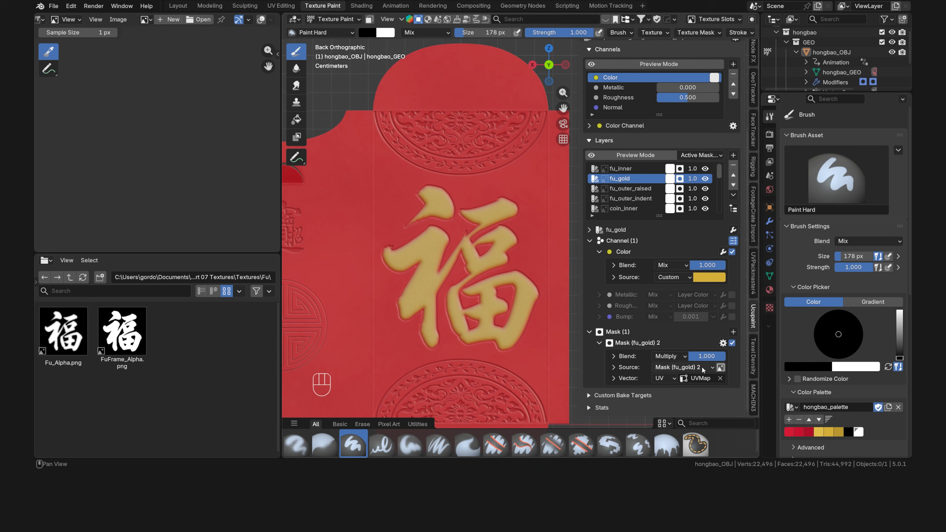
Add a Ramp modifier to the fu_gold layer's mask and move its white stop to 0.01.
click(733, 357)
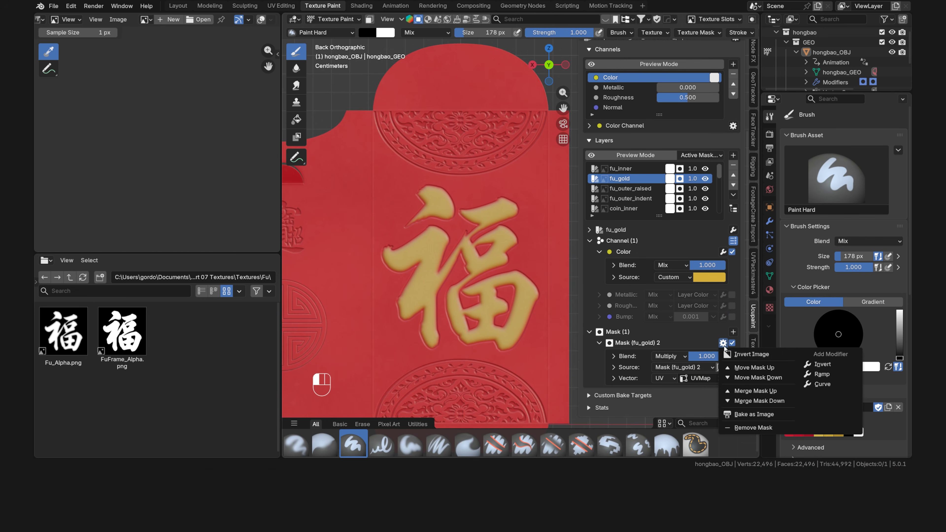
click(831, 379)
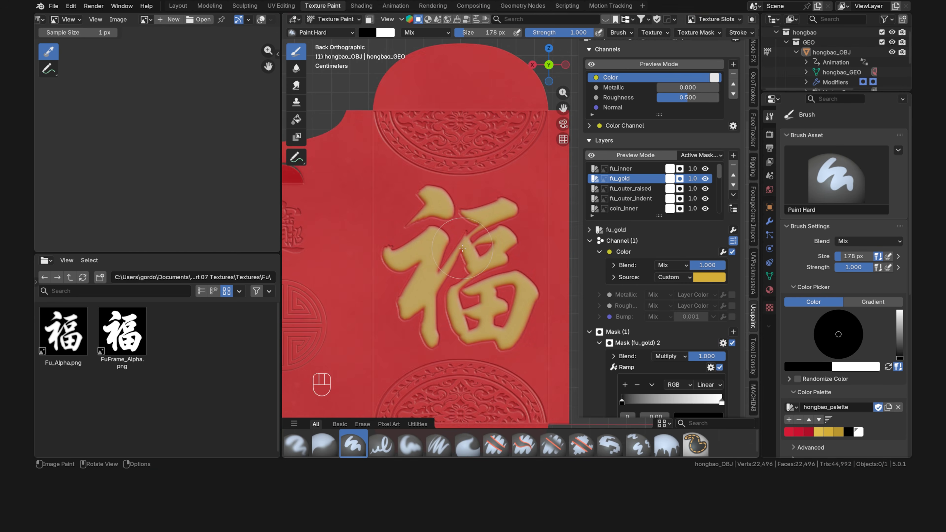
scroll(367, 236, up, 6)
shift+middle_drag(367, 236, 501, 237)
scroll(670, 335, down, 3)
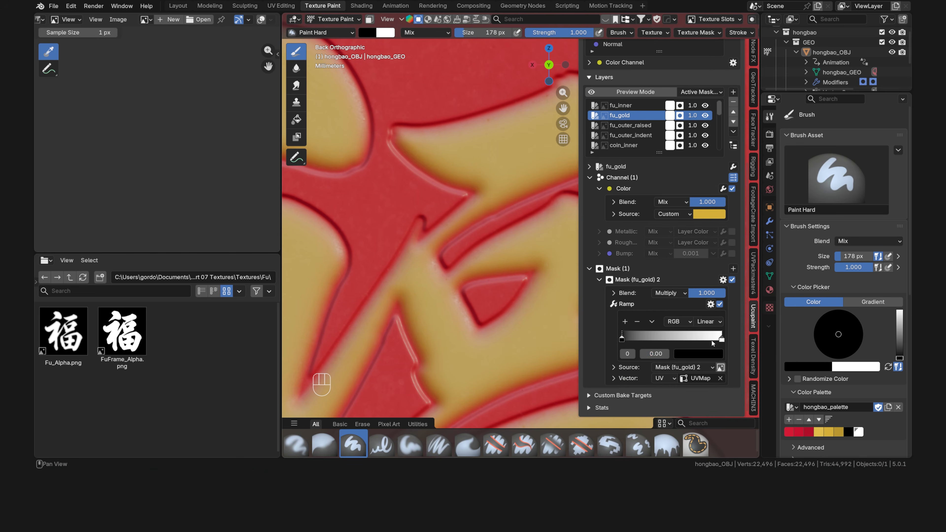
drag(722, 339, 619, 351)
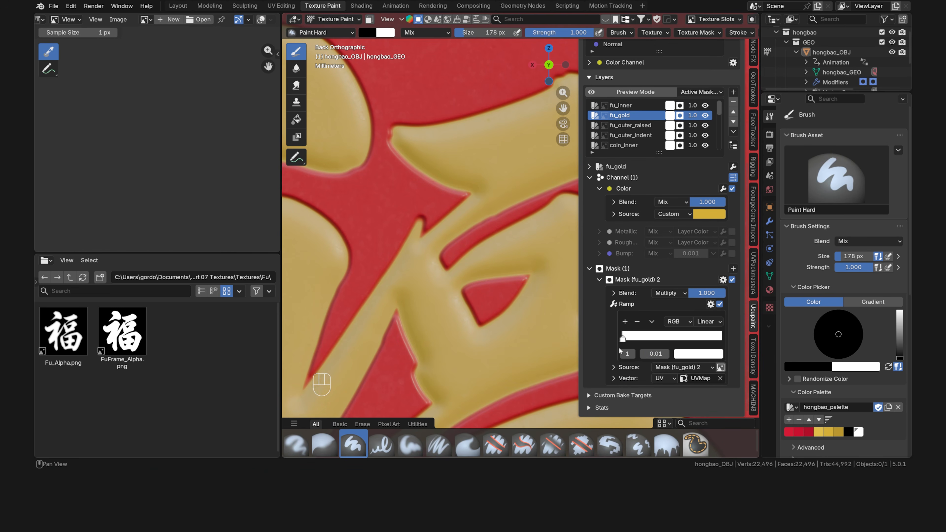
scroll(489, 323, down, 6)
shift+middle_drag(490, 323, 474, 301)
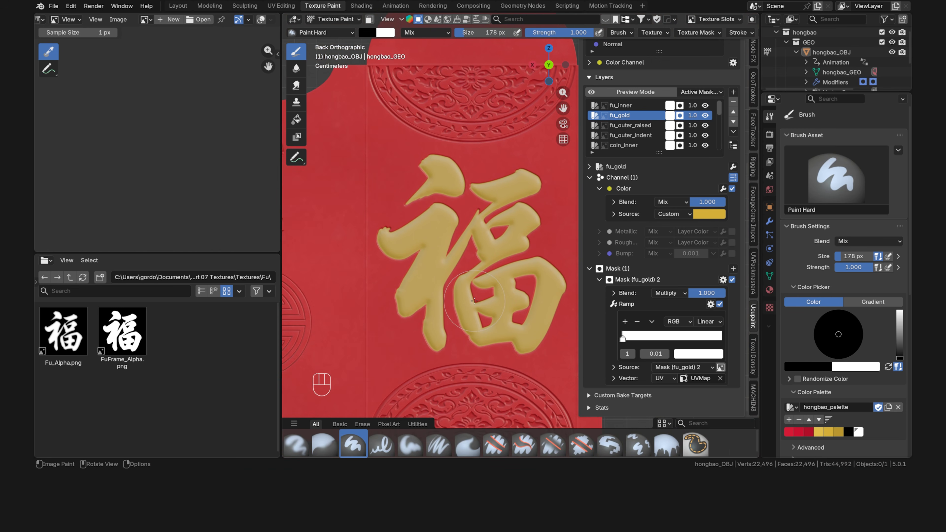
Enable the fu_gold layer's Metallic channel and give it a custom value of 1.000.
click(732, 232)
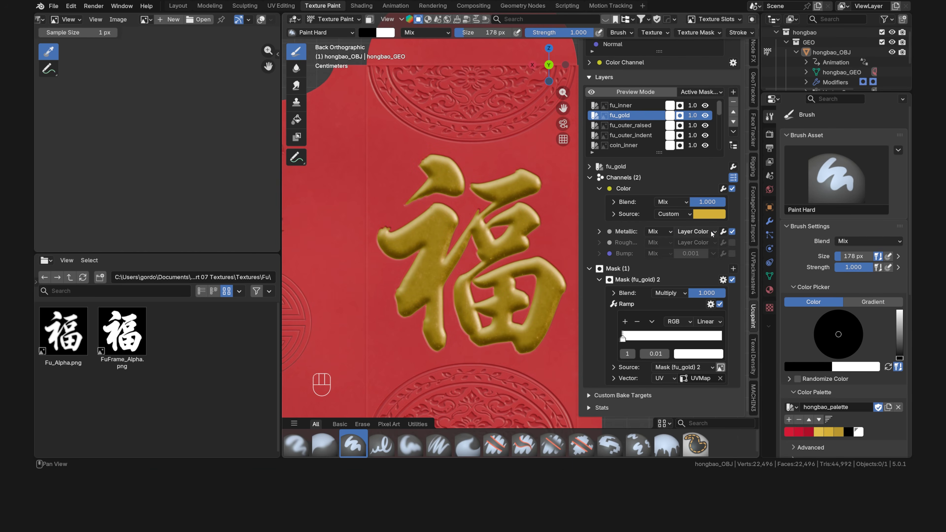
click(695, 232)
click(715, 274)
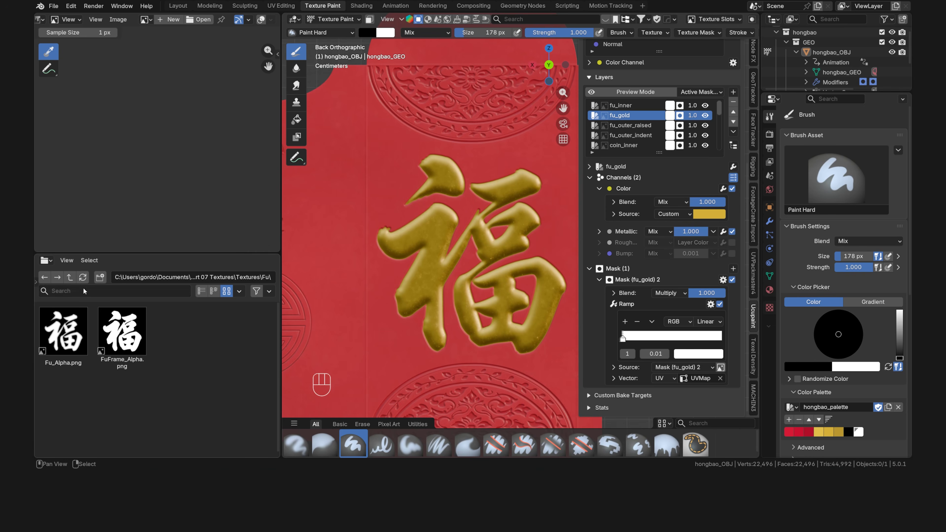
Enable the fu_gold layer's Roughness channel and load Foil002_4K-JPG_Roughness.jpg.jpg from the Foil folder as its custom source.
click(70, 278)
click(157, 327)
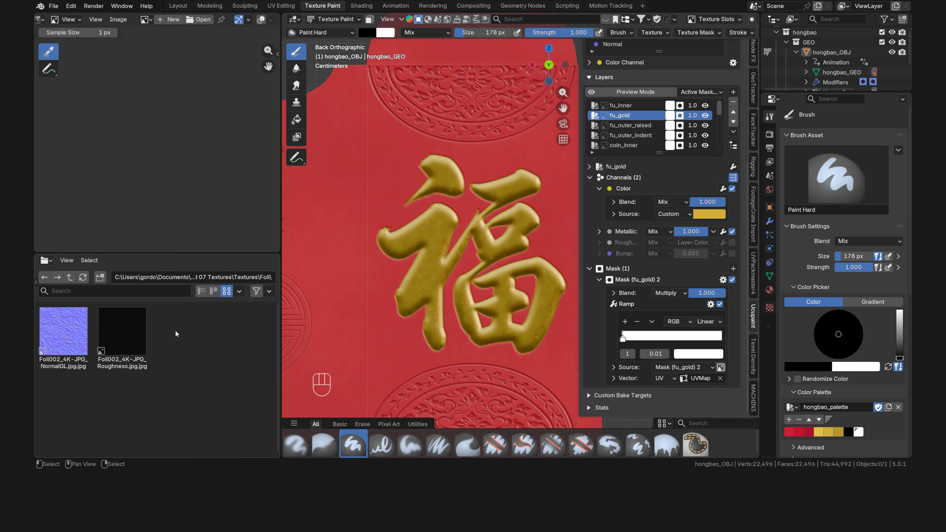
click(732, 243)
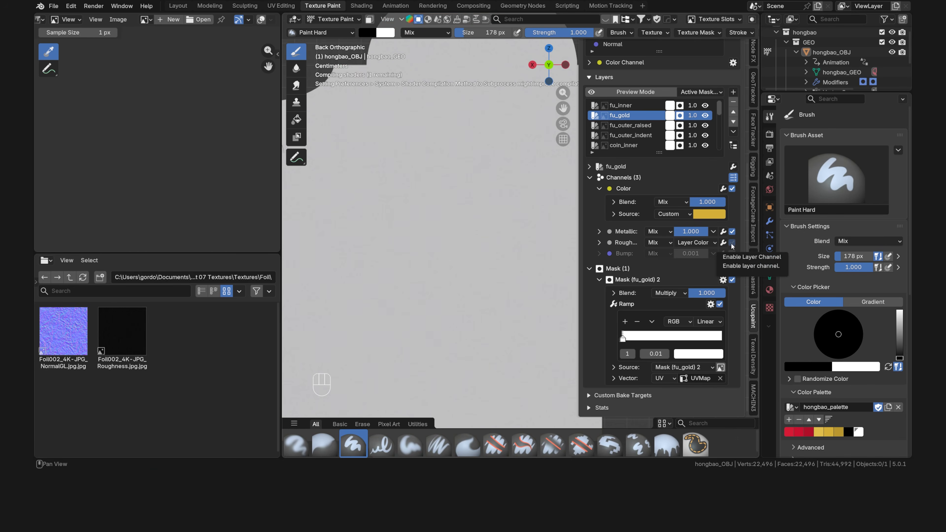
click(706, 243)
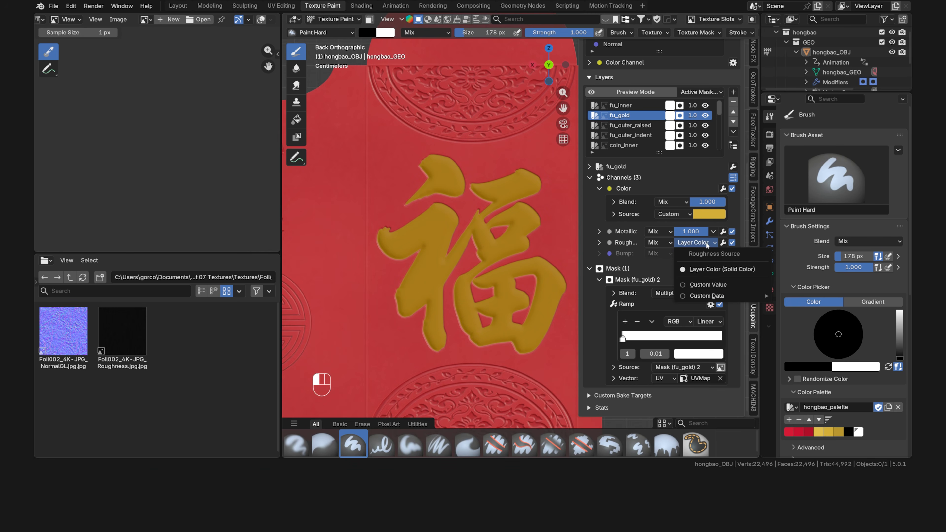
mouse_move(712, 297)
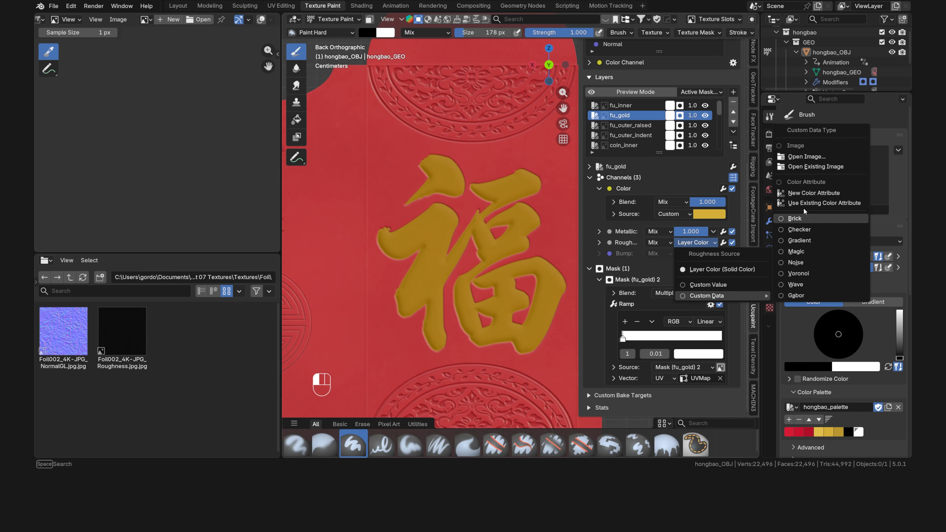
click(825, 157)
click(156, 36)
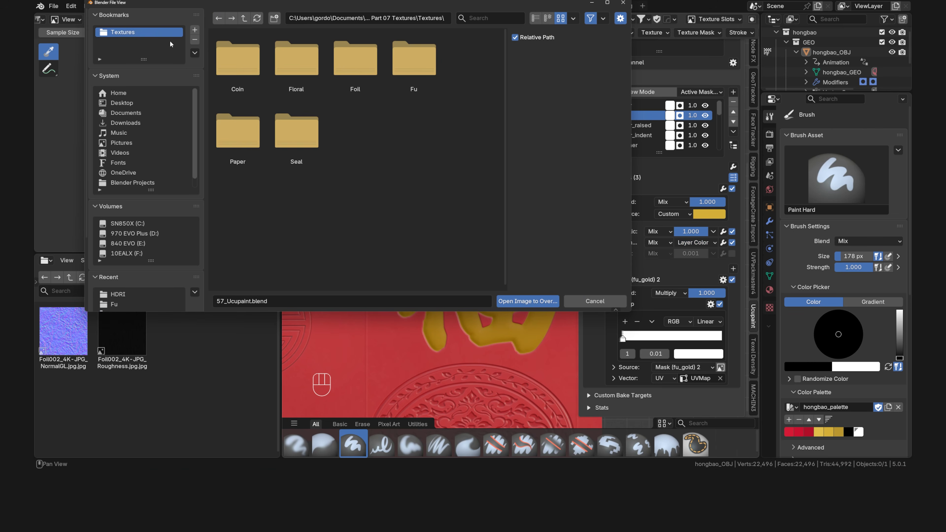
double_click(366, 63)
click(305, 65)
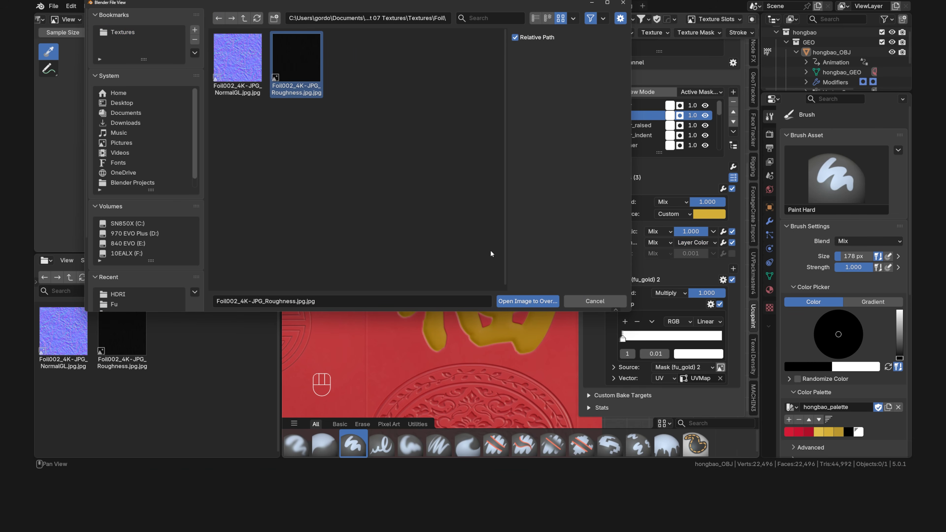
click(527, 302)
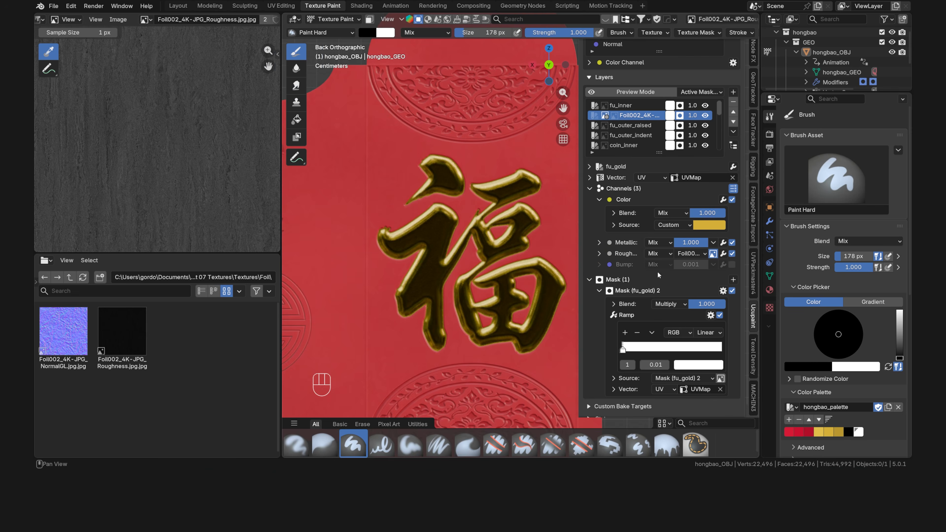
Enable the fu_gold layer's Bump channel and load Foil002_4K-JPG_NormalGL.jpg.jpg as its custom source.
click(732, 264)
click(714, 264)
mouse_move(756, 319)
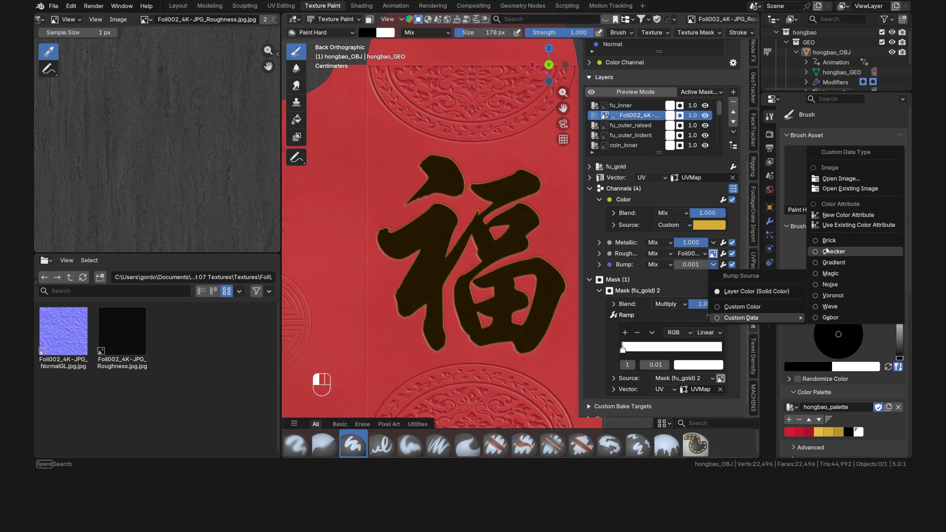
click(853, 189)
click(238, 58)
click(527, 301)
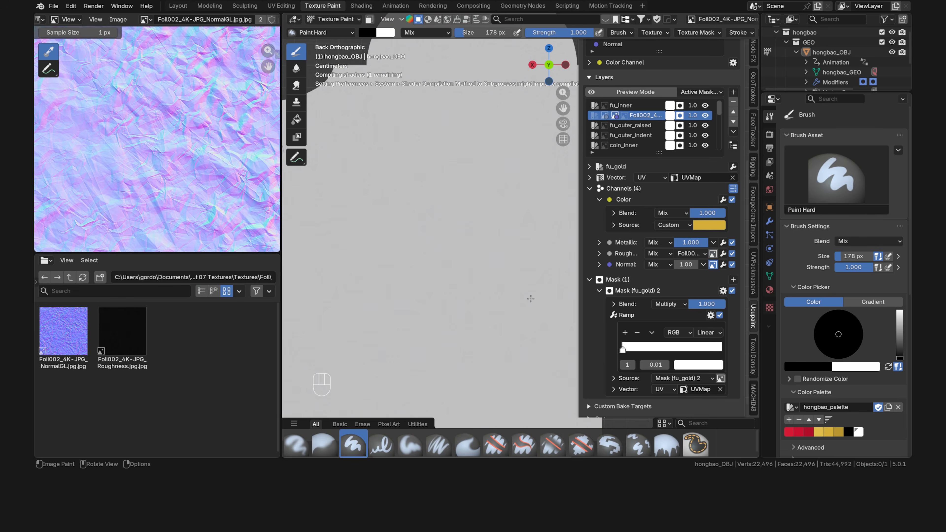
Set the fu_gold layer's vector Scale to 20 on X, Y and Z to tile the foil texture.
click(590, 178)
drag(713, 235, 713, 253)
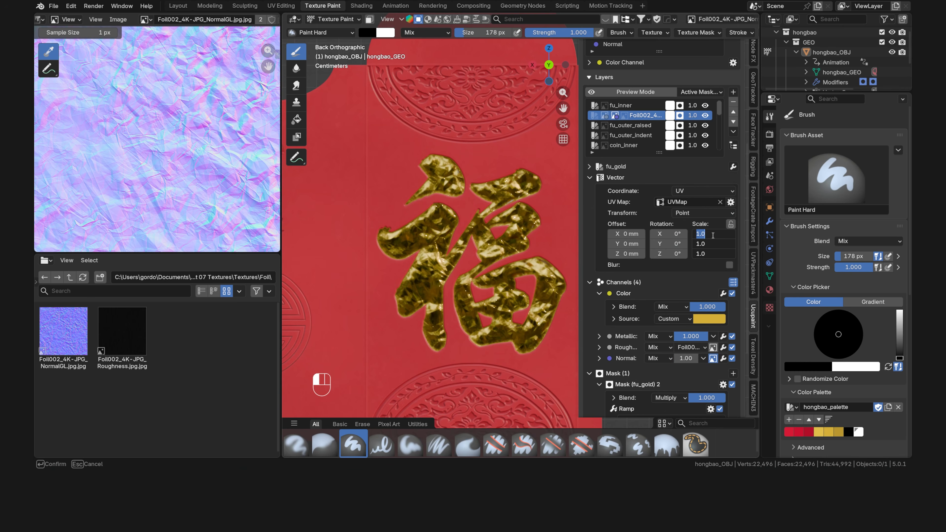
text(20)
key(Return)
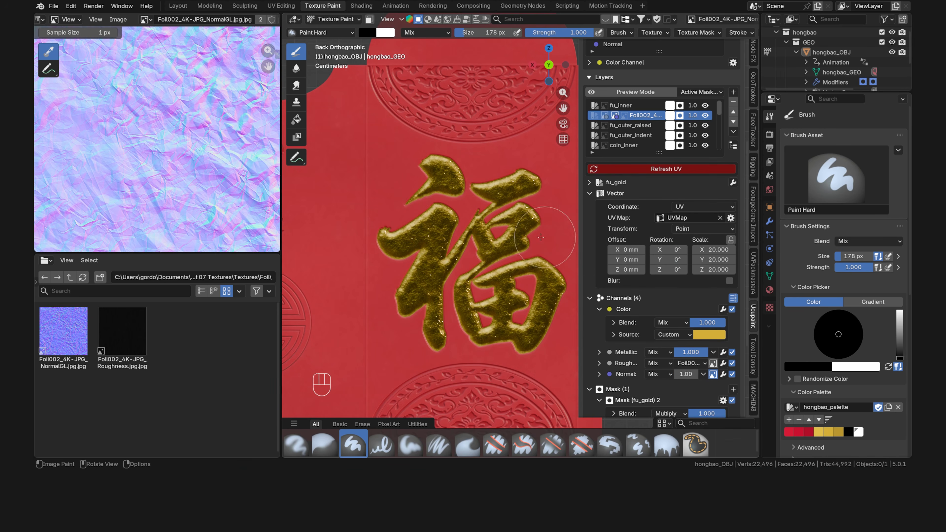
scroll(489, 236, up, 3)
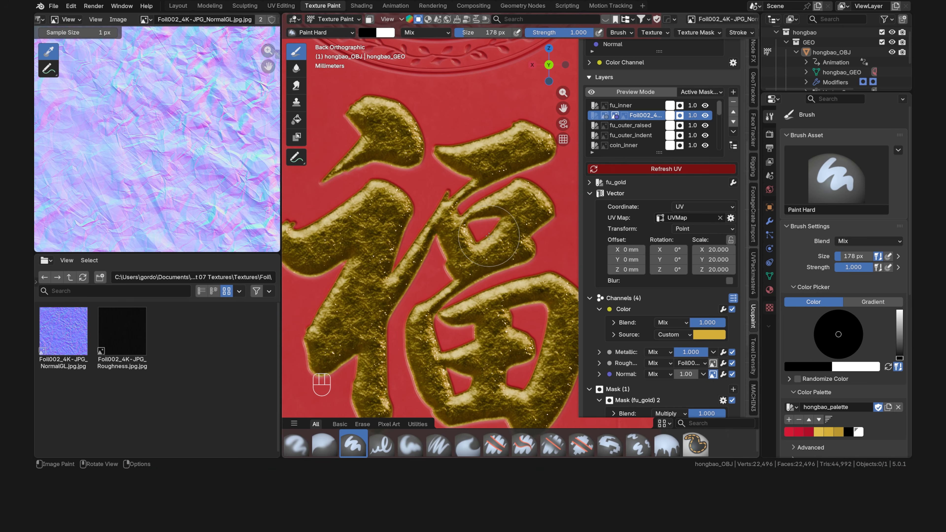
scroll(489, 235, down, 2)
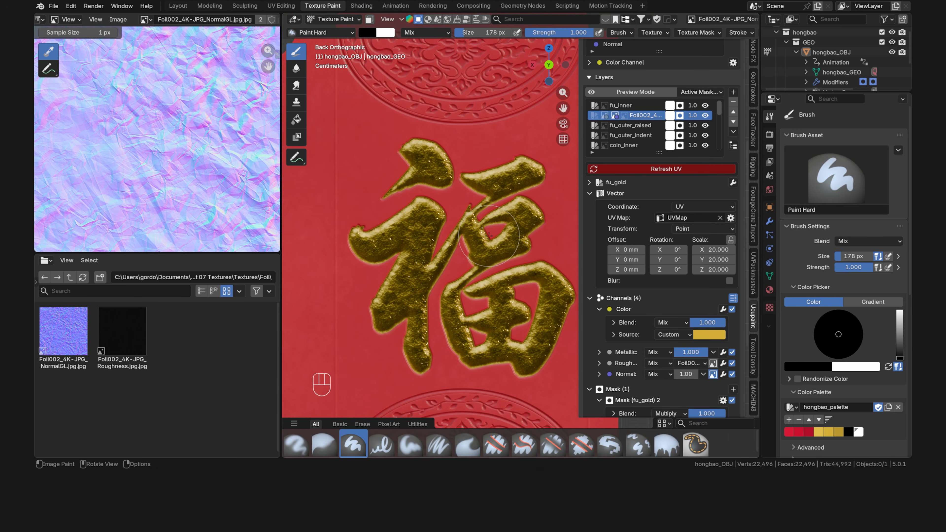
Set the strength of the fu_gold layer's Normal channel to 0.05.
scroll(594, 315, down, 6)
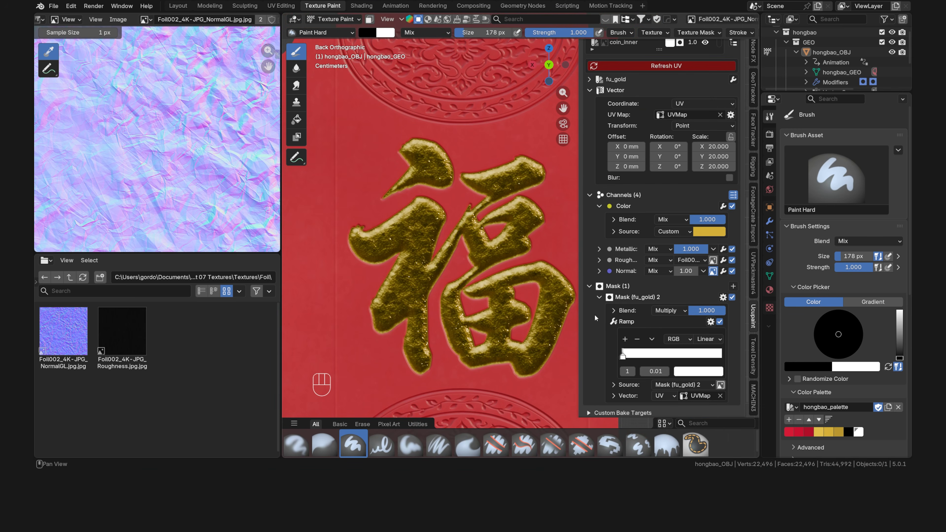
click(687, 271)
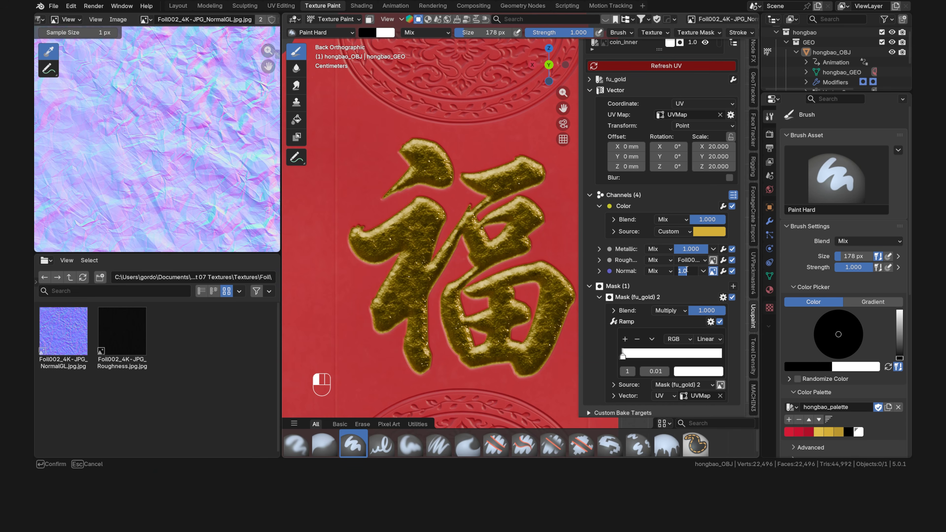
text(.05)
key(Return)
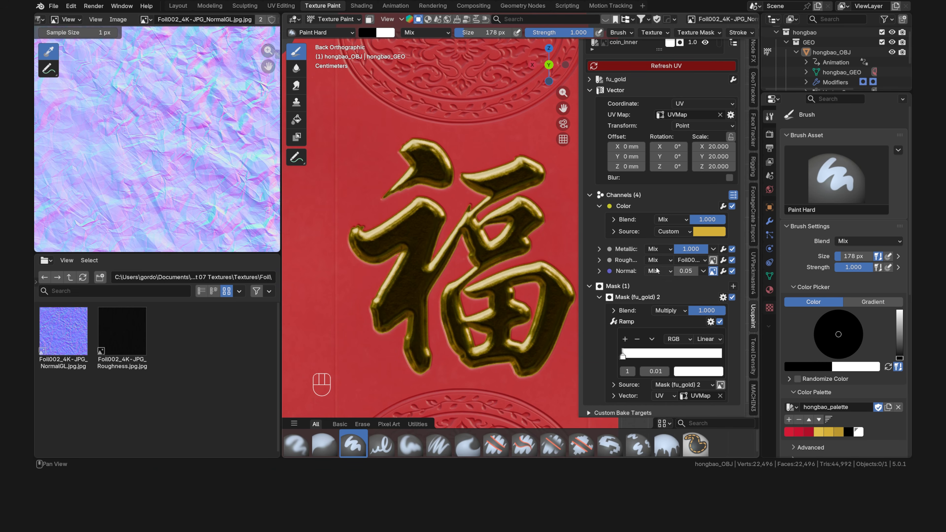
scroll(507, 255, up, 10)
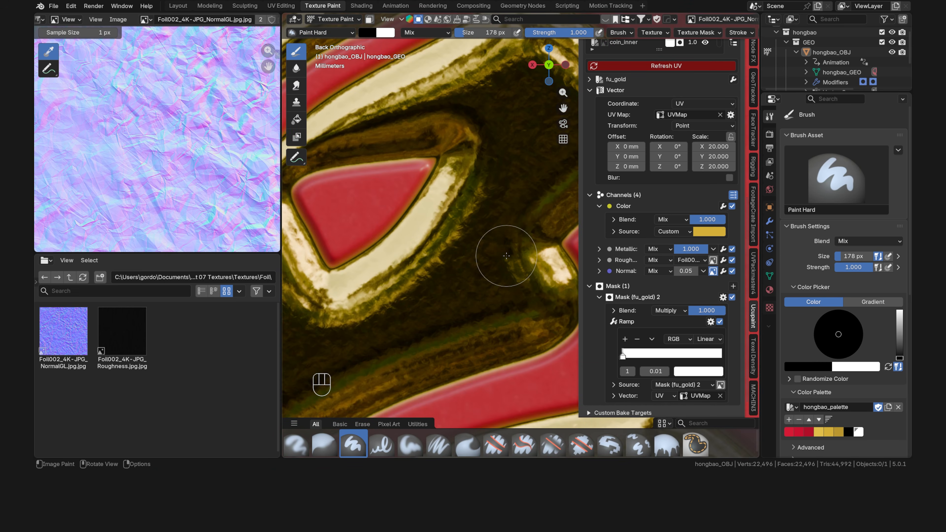
scroll(506, 255, down, 10)
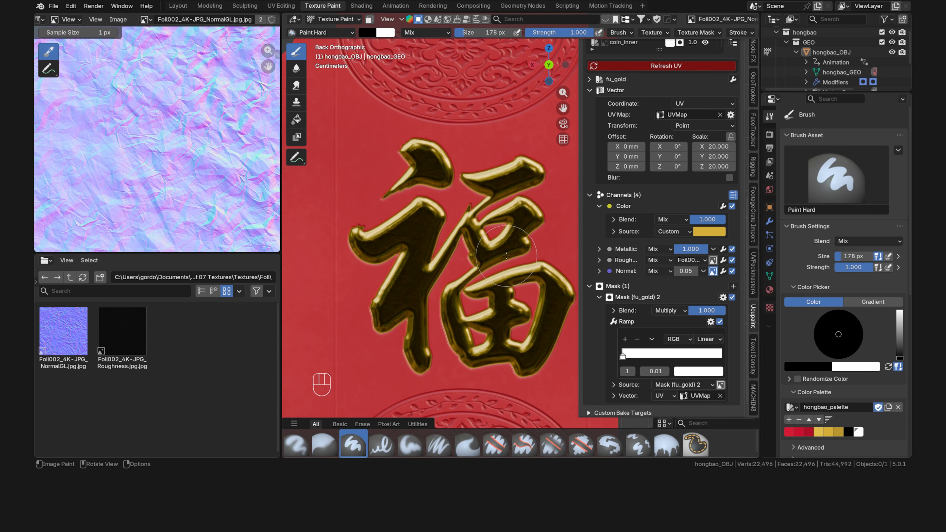
Add a Color Ramp modifier to the fu_gold layer's Roughness channel and set its black stop's alpha to 1.
click(600, 260)
click(722, 260)
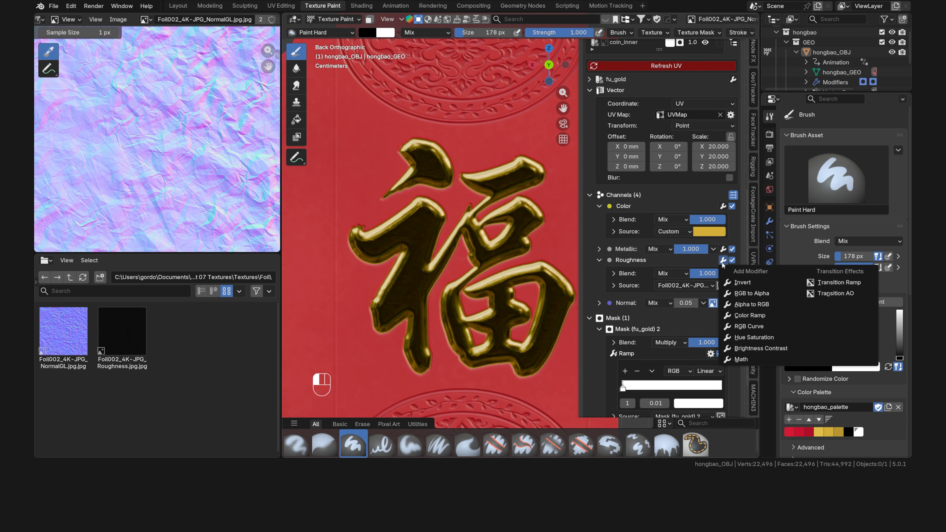
click(751, 316)
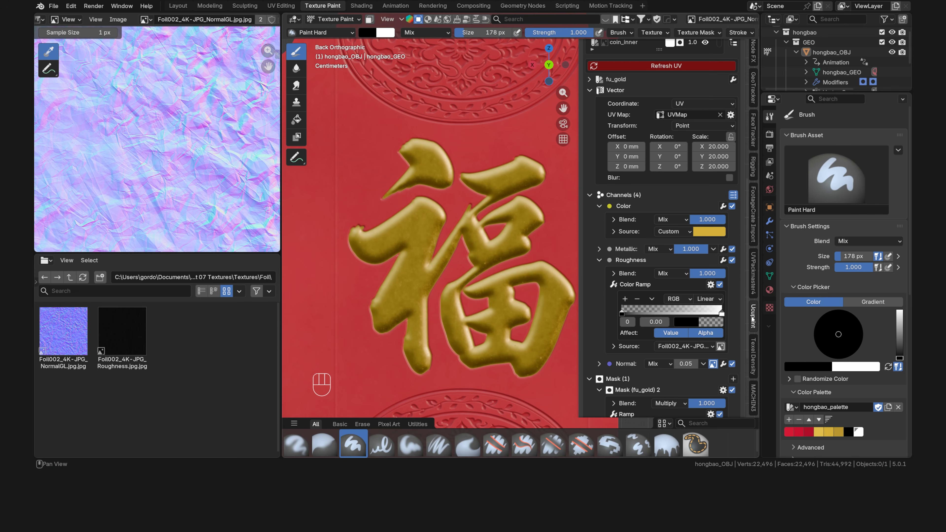
click(688, 321)
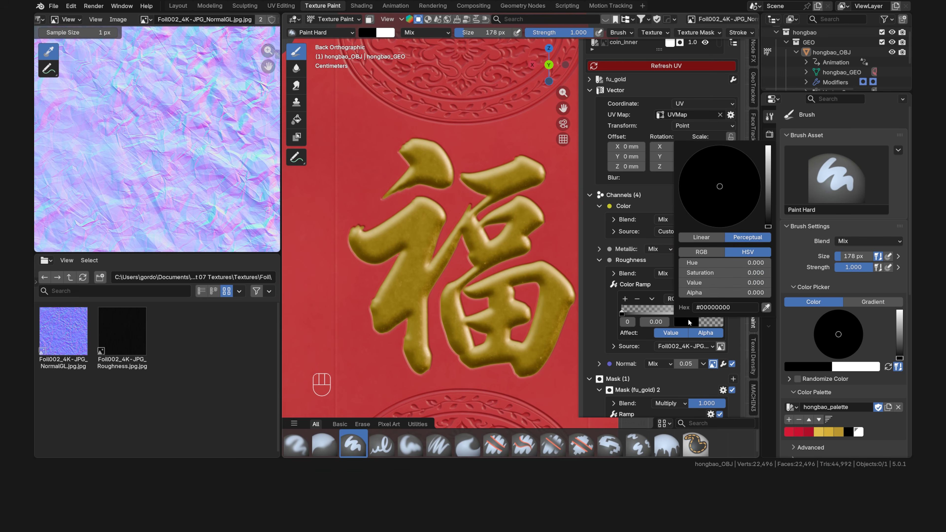
drag(692, 293, 770, 294)
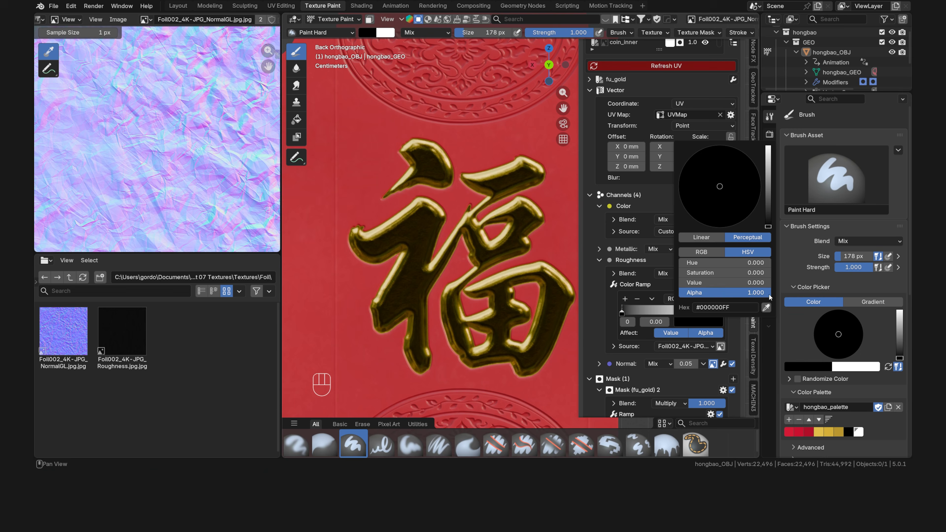
Display the foil roughness image and set the Value of the Roughness ramp's black stop to 0.35.
click(720, 346)
scroll(182, 198, down, 5)
shift+middle_drag(206, 125, 202, 154)
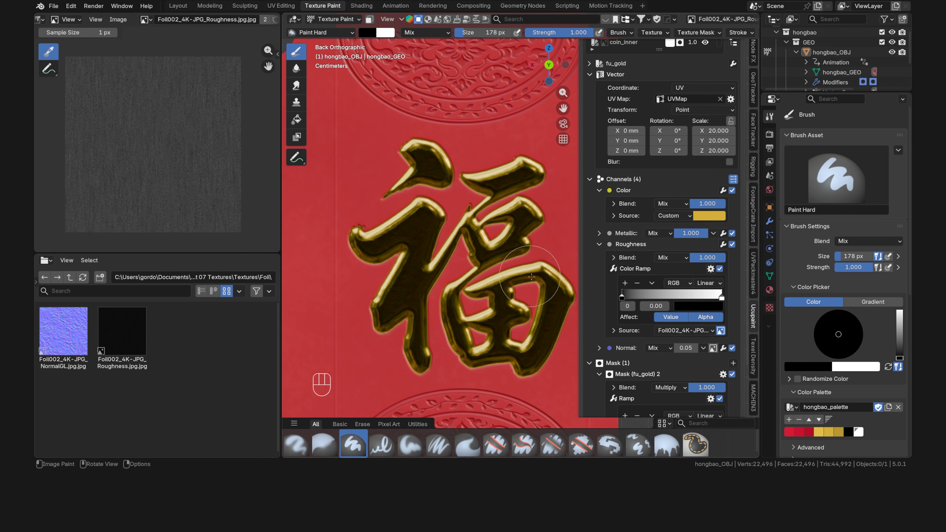
click(686, 305)
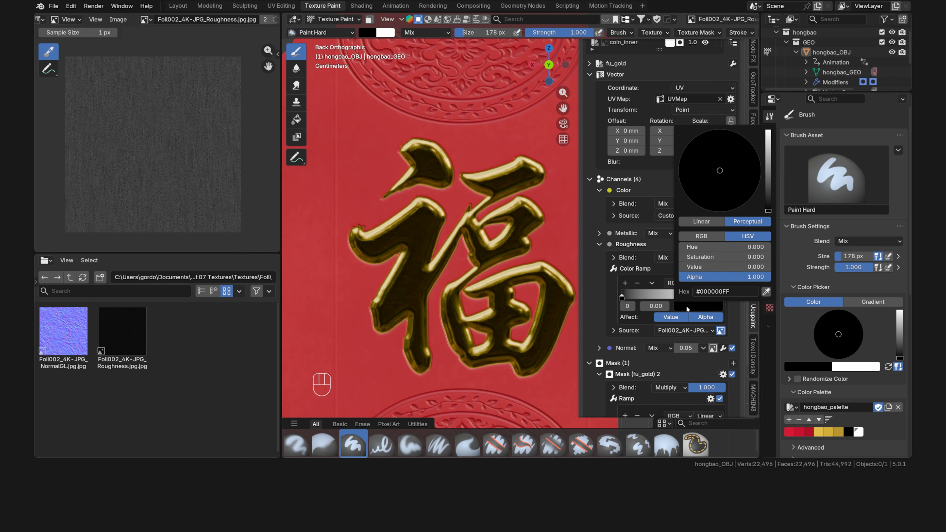
drag(704, 267, 741, 267)
click(717, 266)
text(.35)
key(Return)
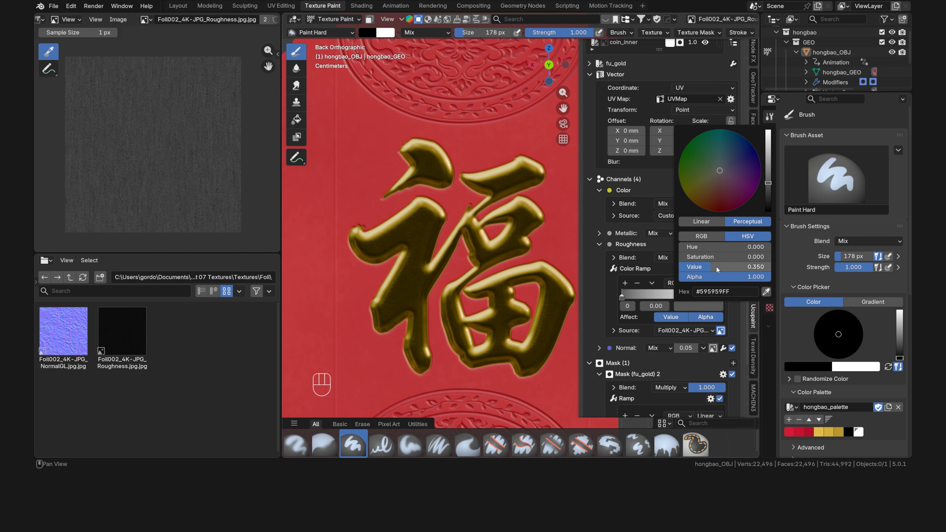
Move the Roughness ramp's white stop to about a quarter of the ramp and set the dark stop's position to 0.03.
drag(722, 297, 624, 298)
scroll(514, 241, up, 9)
click(660, 307)
text(.)
key(Escape)
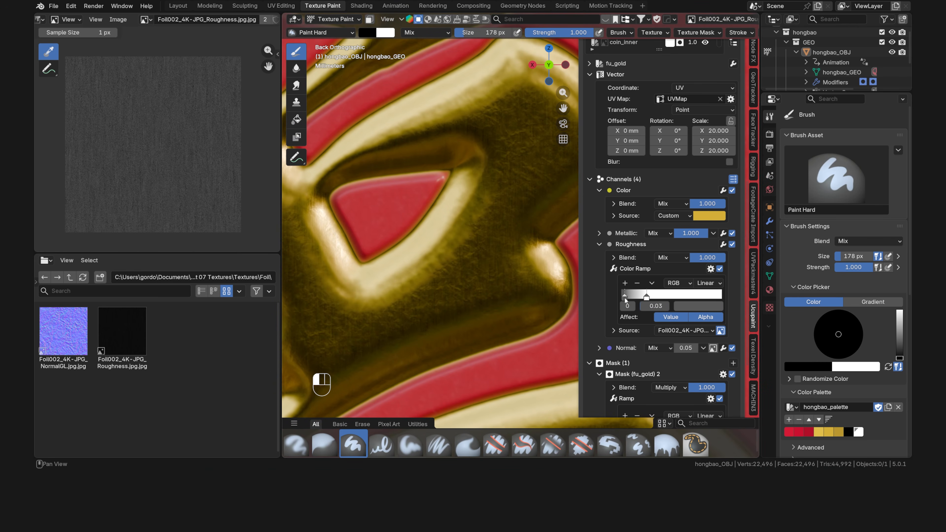
click(655, 306)
text(.03)
key(Return)
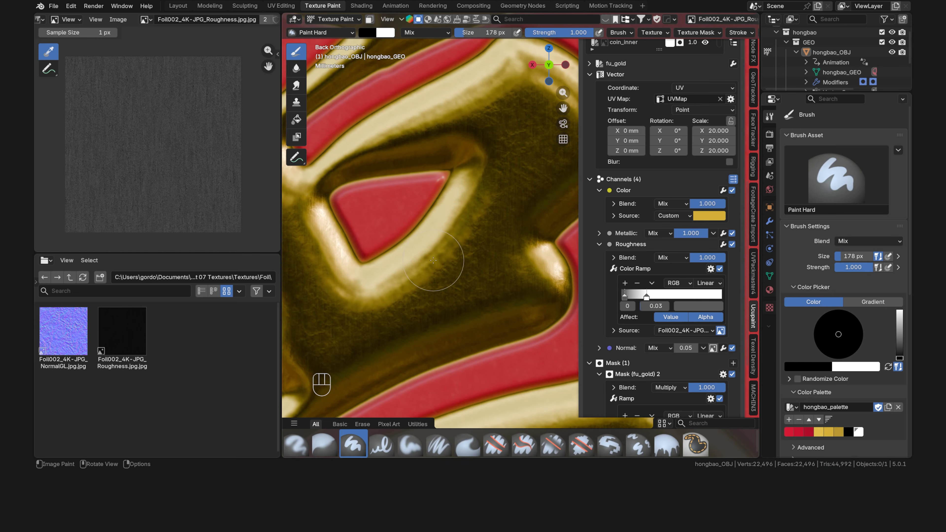
scroll(436, 262, down, 8)
shift+middle_drag(453, 281, 456, 254)
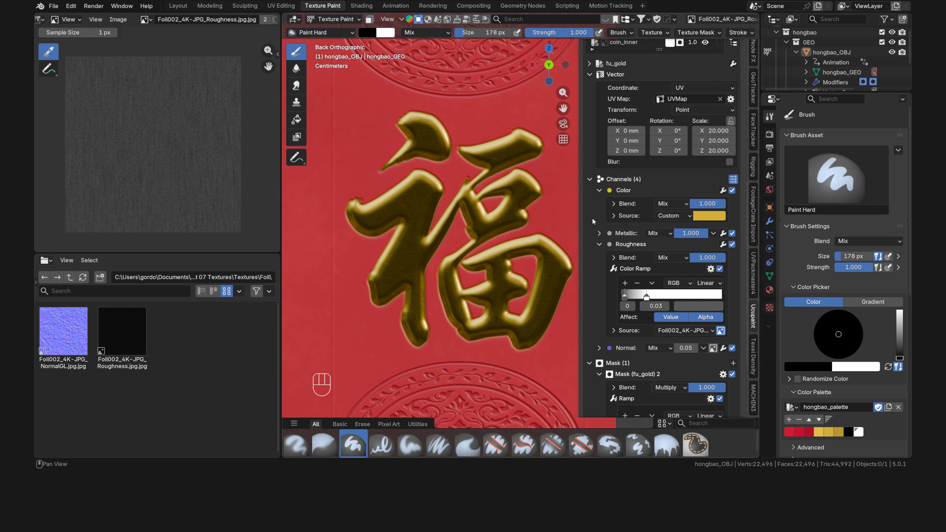
Duplicate the fu_gold layer with its packed images and rename the copy as coin_gold.
scroll(588, 195, up, 8)
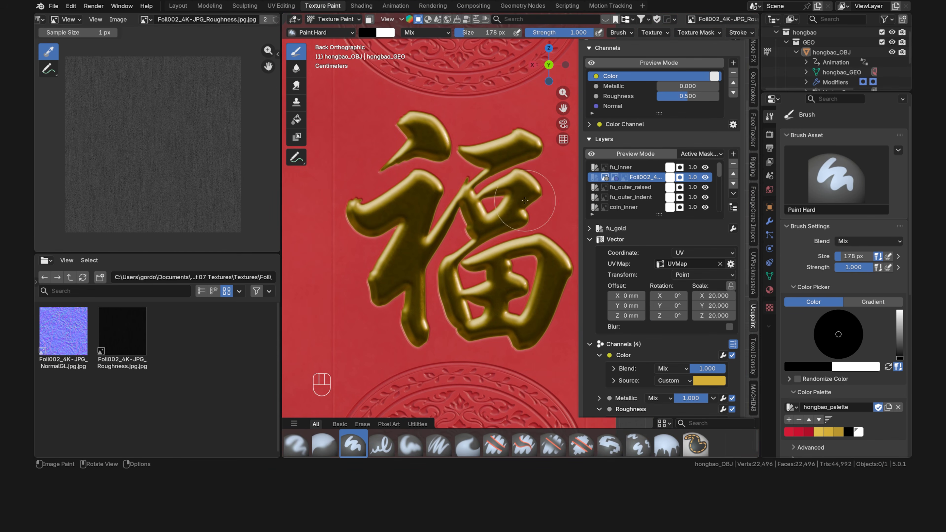
scroll(526, 209, down, 4)
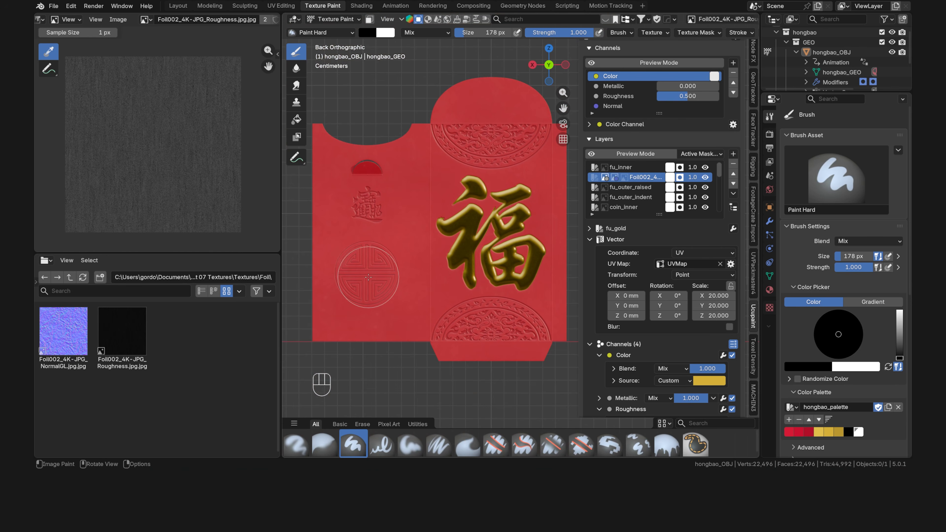
scroll(650, 181, down, 3)
click(648, 186)
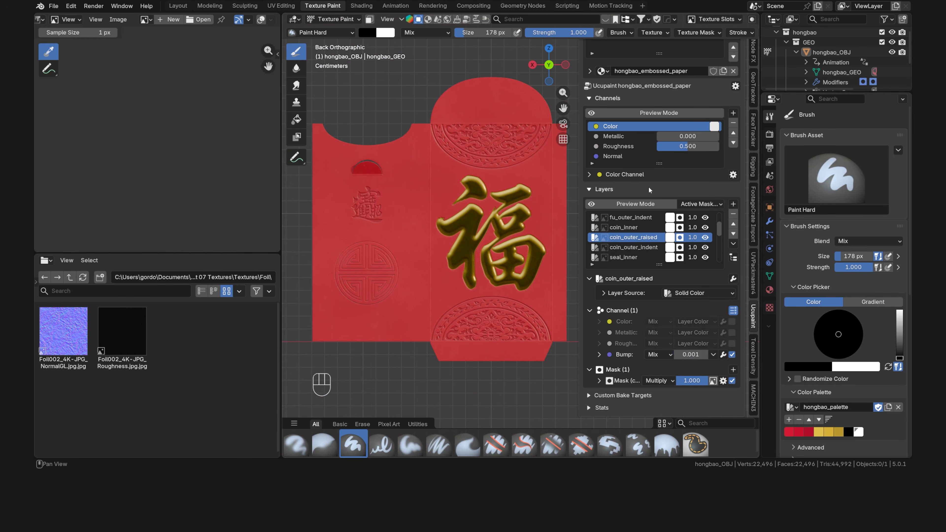
click(735, 244)
click(646, 227)
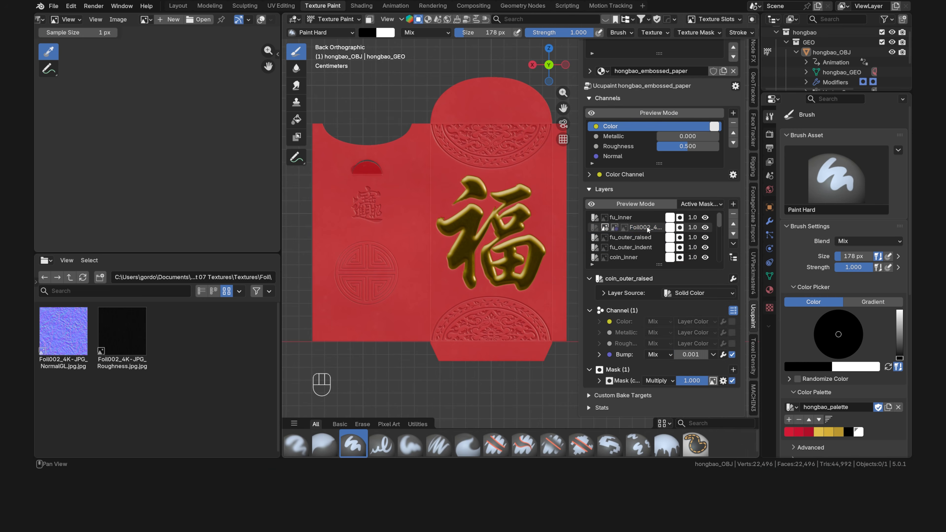
right_click(647, 227)
click(522, 282)
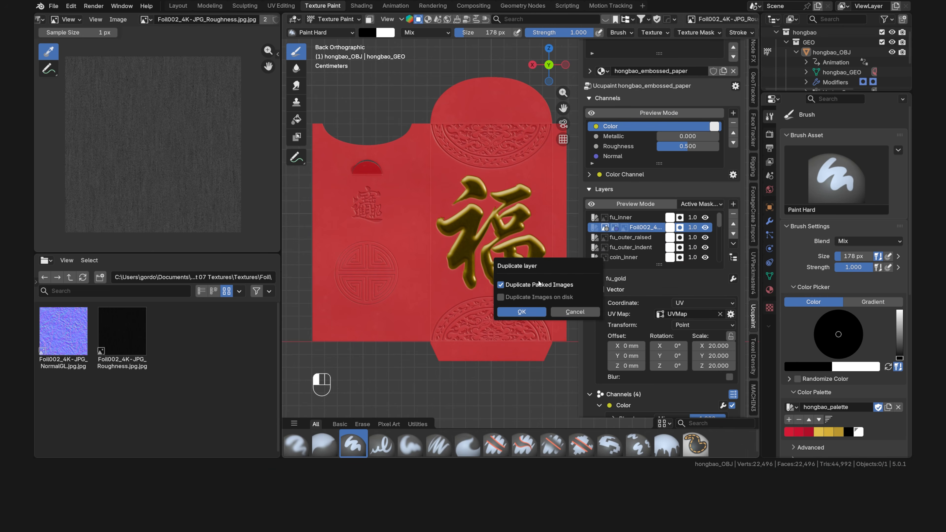
click(522, 312)
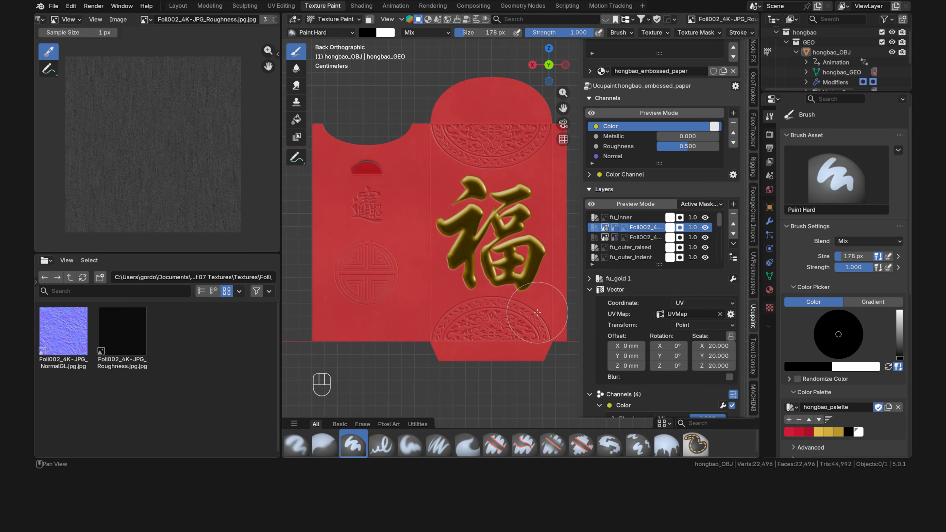
double_click(645, 227)
text(coin_gold)
key(Return)
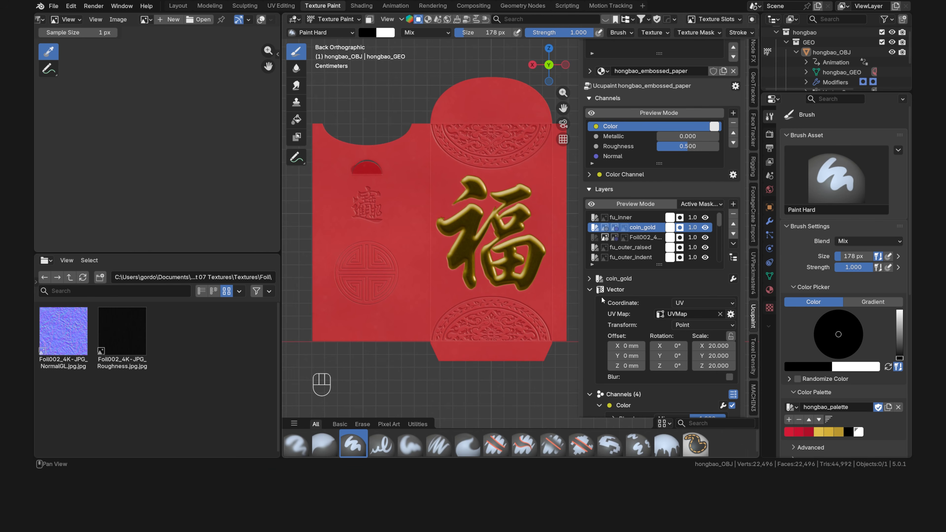
Add the existing image Mask (coin_gold) 1 as a mask on the coin_gold layer.
scroll(596, 302, down, 8)
scroll(595, 302, down, 8)
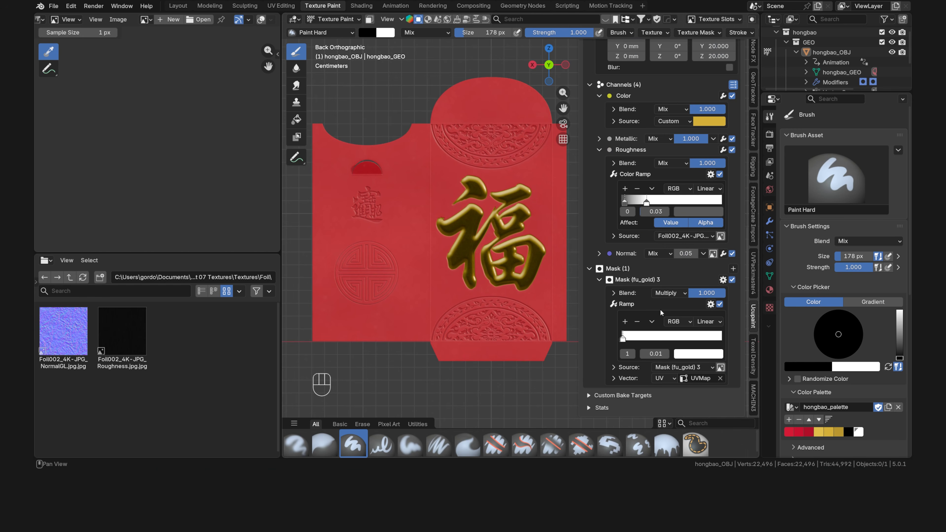
click(720, 368)
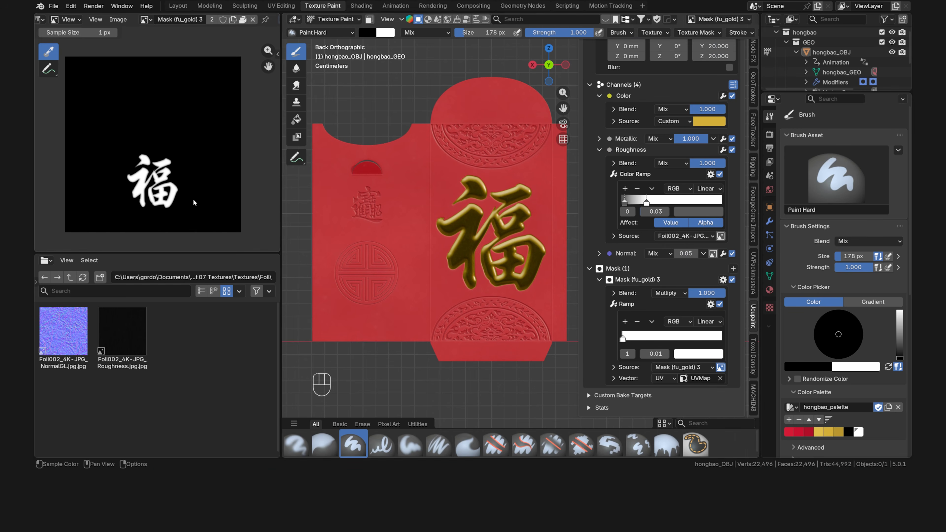
click(733, 268)
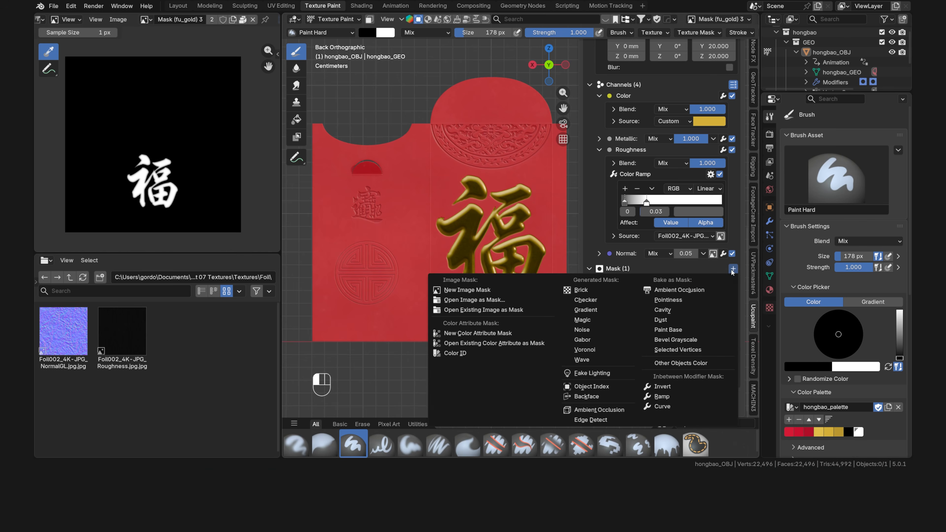
click(506, 313)
click(505, 318)
text(coin)
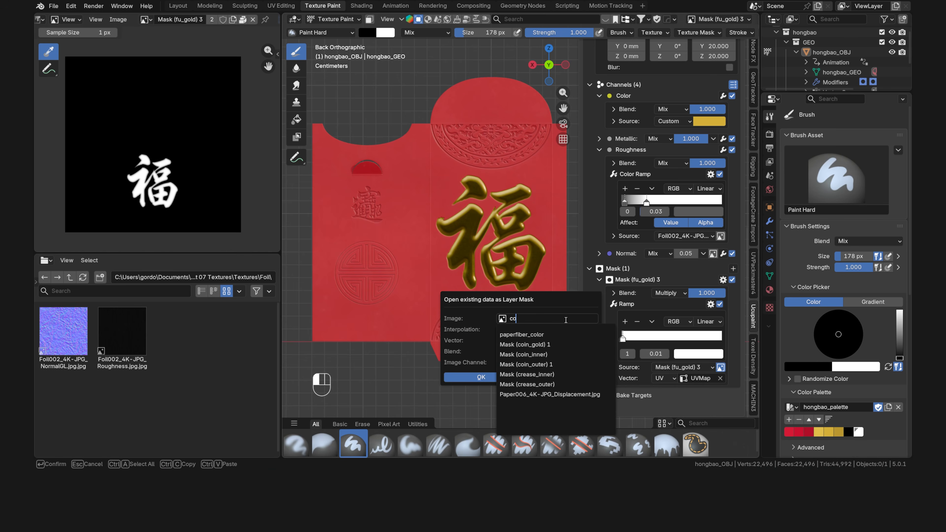
click(551, 345)
click(481, 378)
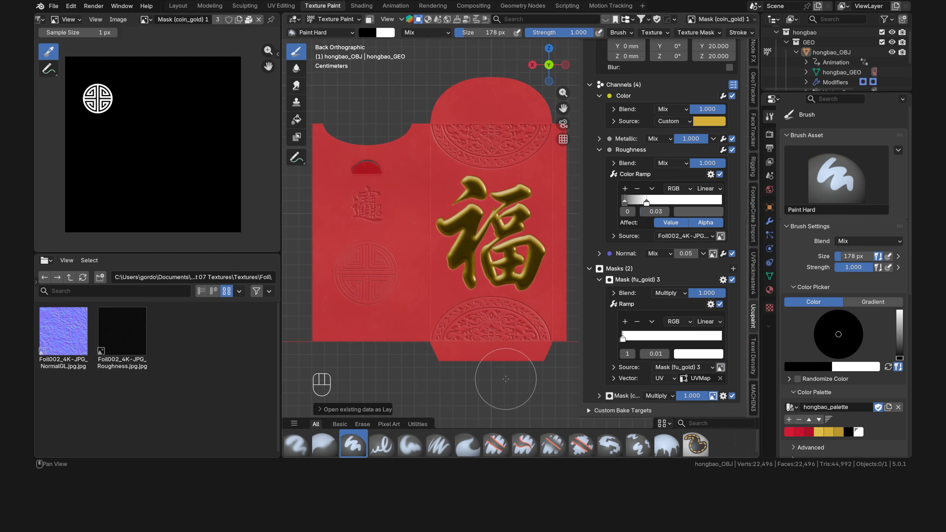
Remove the duplicated Mask (fu_gold) 3 from the coin_gold layer.
scroll(593, 335, down, 1)
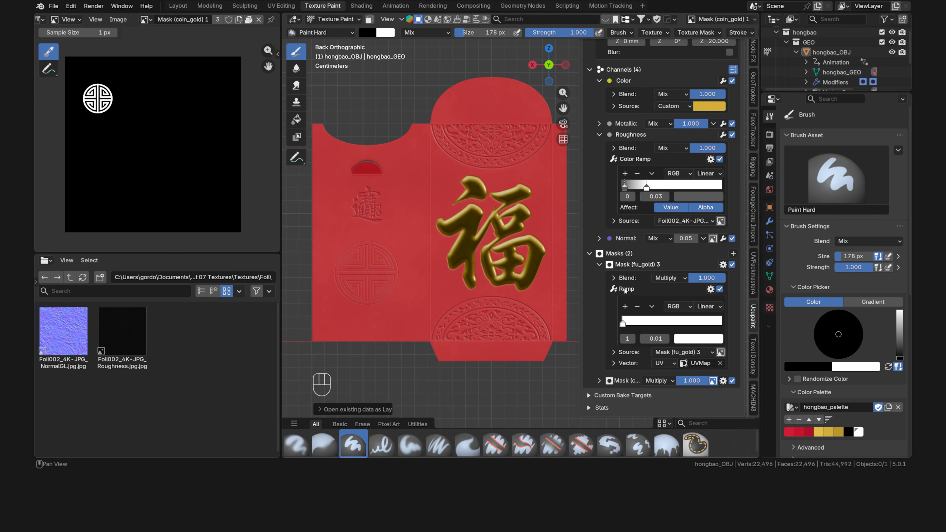
click(710, 293)
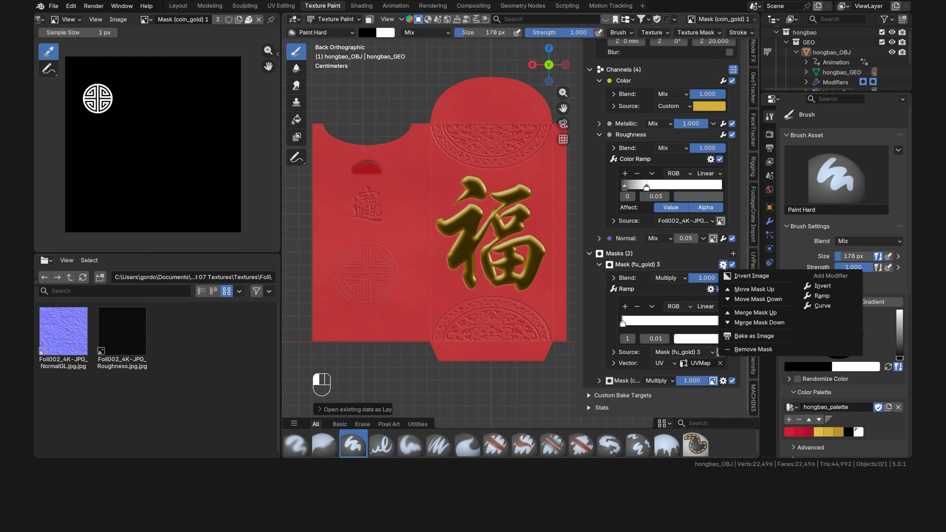
click(745, 351)
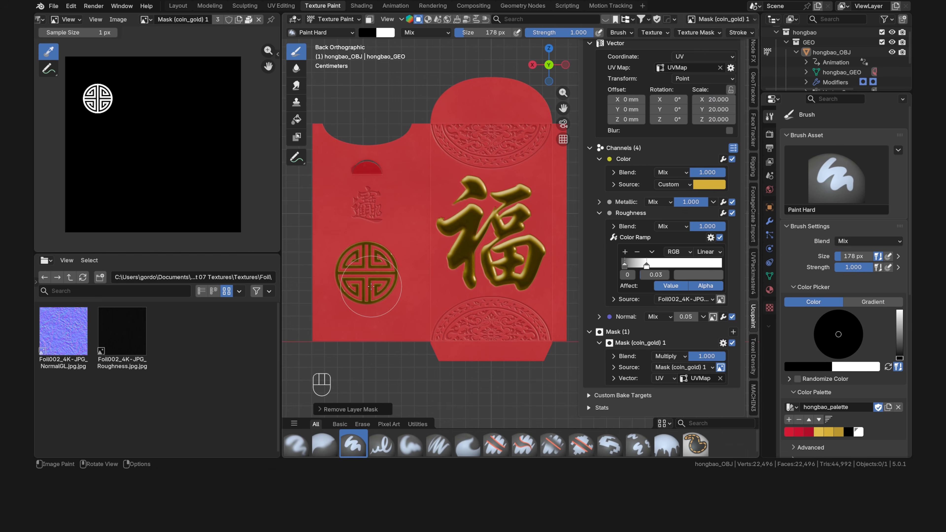
Add a Ramp modifier to Mask (coin_gold) 1 and move its white stop down to 0.02.
scroll(371, 286, up, 3)
shift+middle_drag(350, 290, 551, 258)
scroll(488, 287, up, 3)
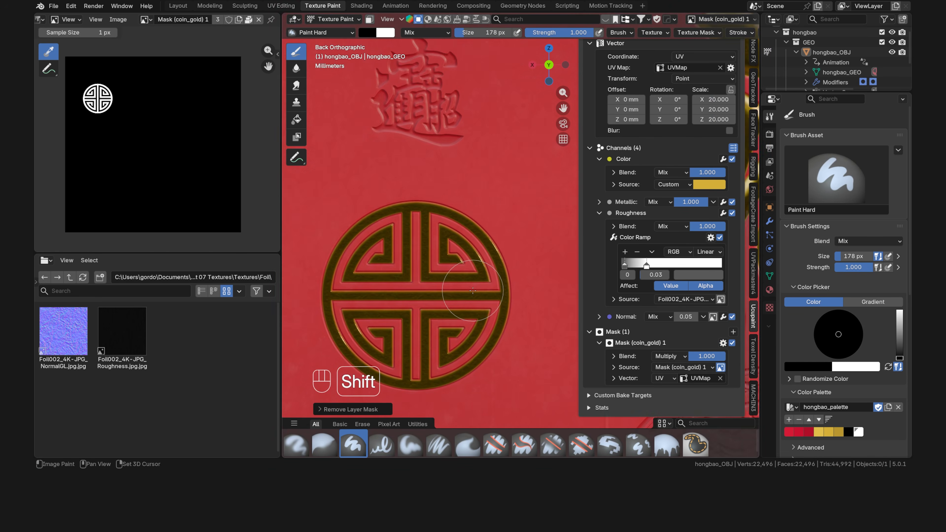
shift+middle_drag(473, 290, 506, 250)
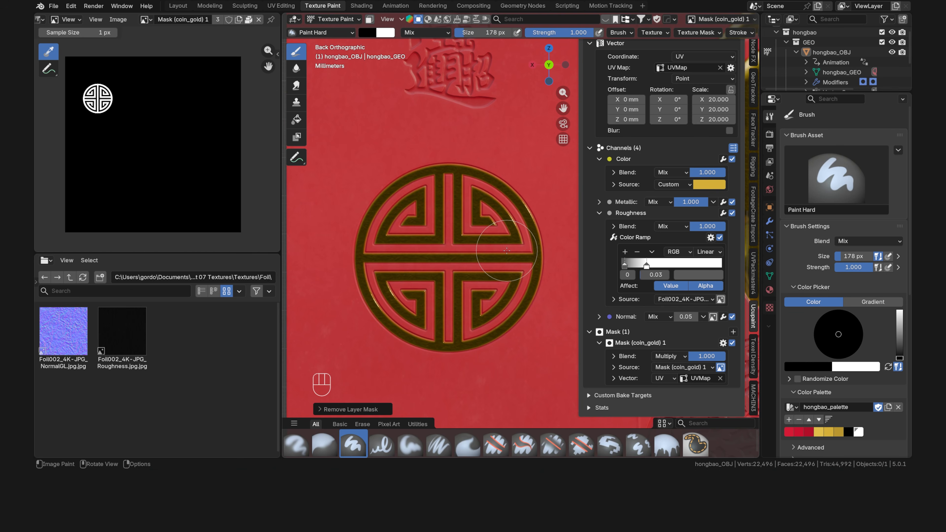
click(723, 342)
mouse_move(782, 378)
click(830, 379)
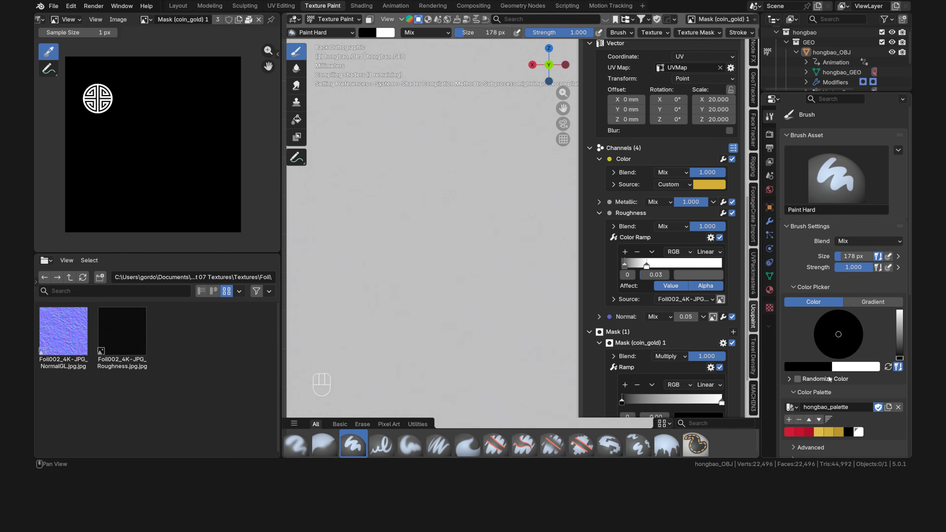
scroll(480, 233, up, 4)
scroll(712, 396, down, 3)
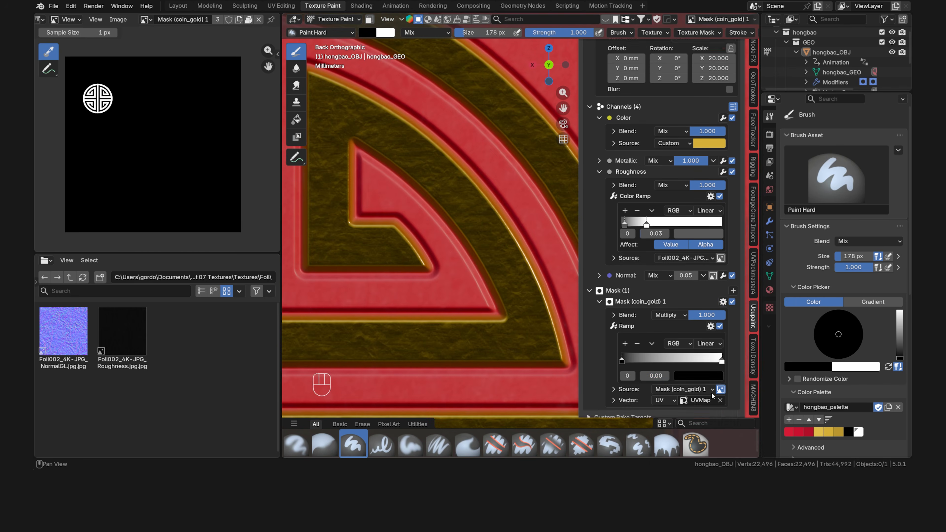
scroll(713, 395, down, 2)
drag(722, 339, 624, 339)
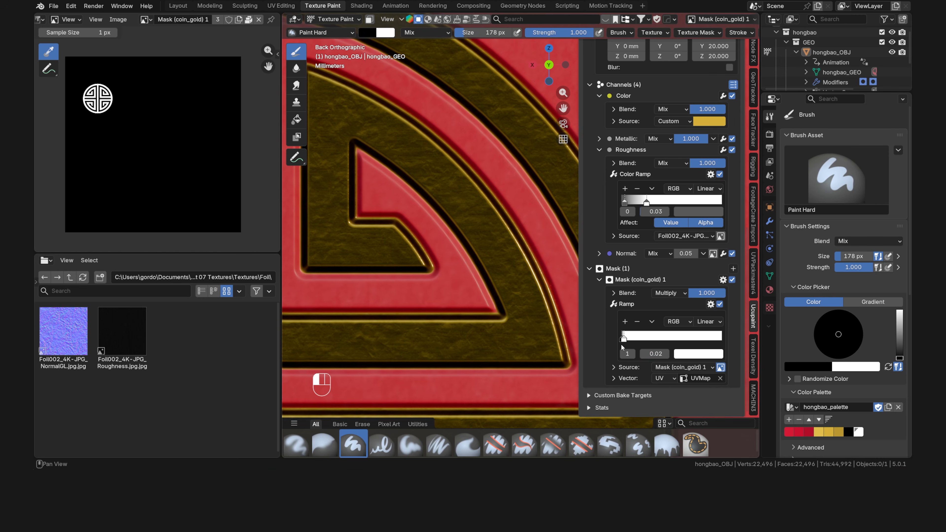
Move the coin_gold layer down the layer stack to sit between coin_inner and coin_outer_raised.
scroll(481, 271, down, 14)
shift+middle_drag(510, 244, 399, 295)
scroll(498, 256, down, 1)
shift+middle_drag(499, 256, 479, 272)
scroll(590, 159, up, 10)
click(642, 124)
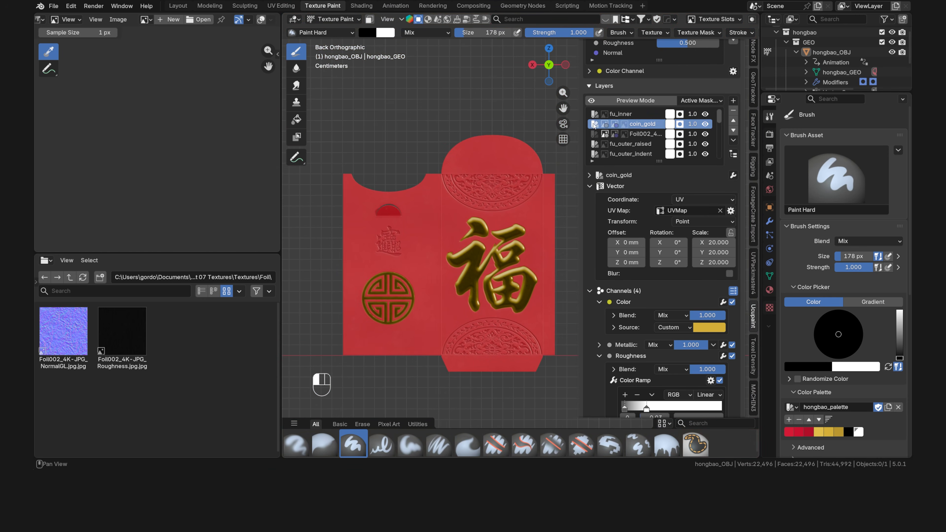
click(733, 130)
click(732, 130)
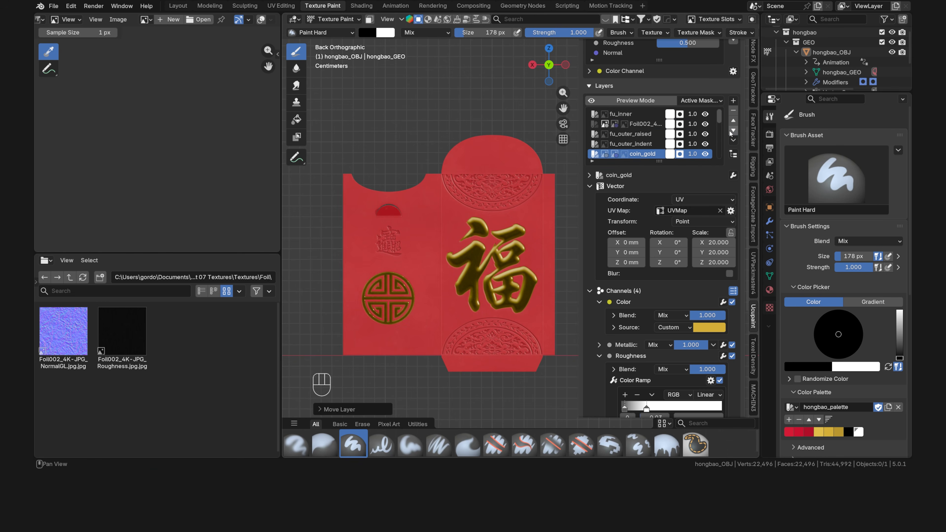
click(732, 130)
click(733, 131)
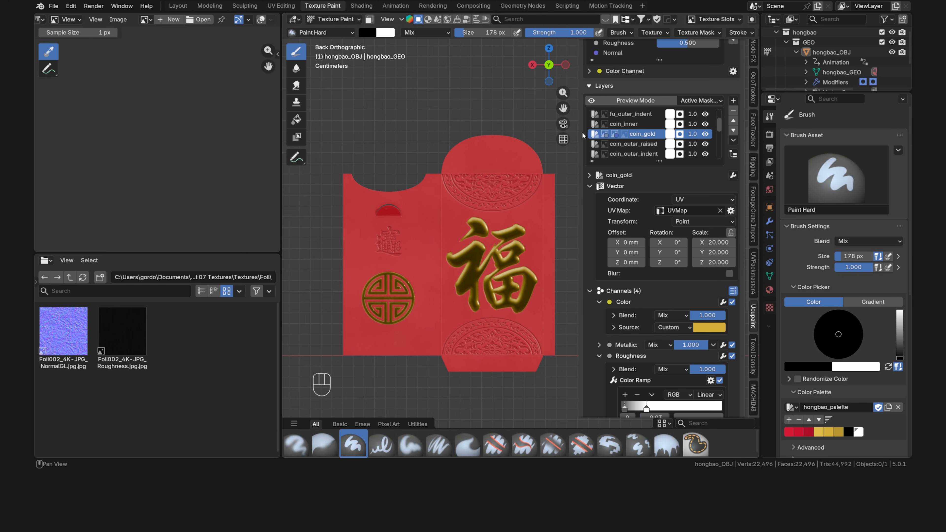
Try a custom value in the Roughness channel of the dark_red layer and disable the channel again.
scroll(621, 136, down, 5)
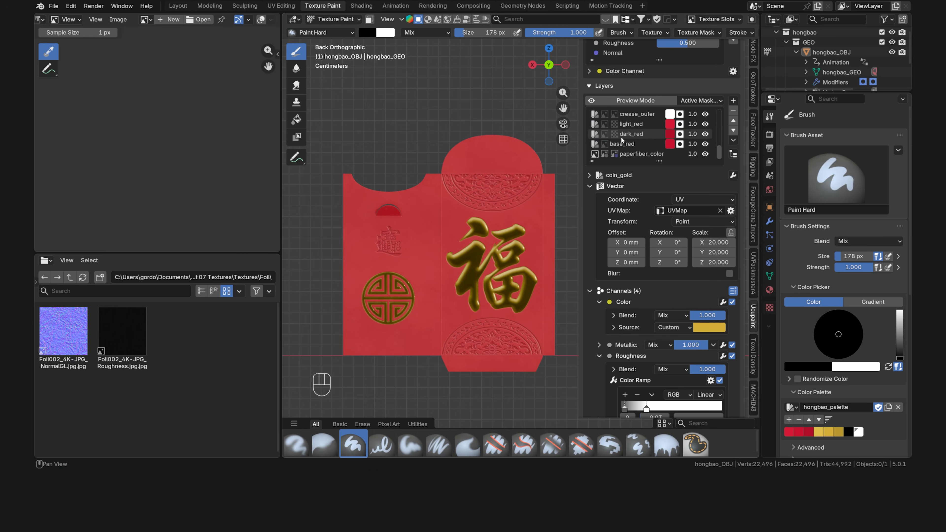
click(649, 135)
mouse_move(469, 246)
middle_down()
mouse_move(444, 254)
mouse_move(463, 248)
middle_up()
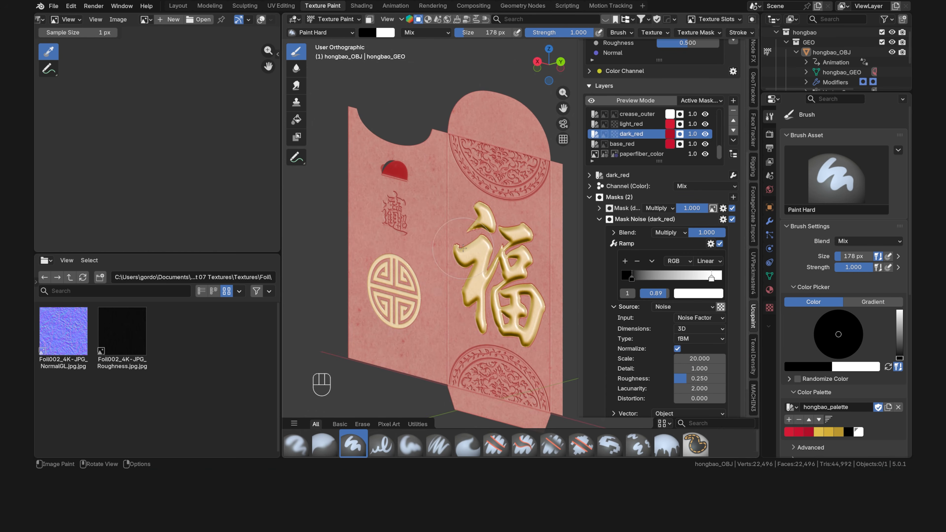
click(589, 186)
click(732, 219)
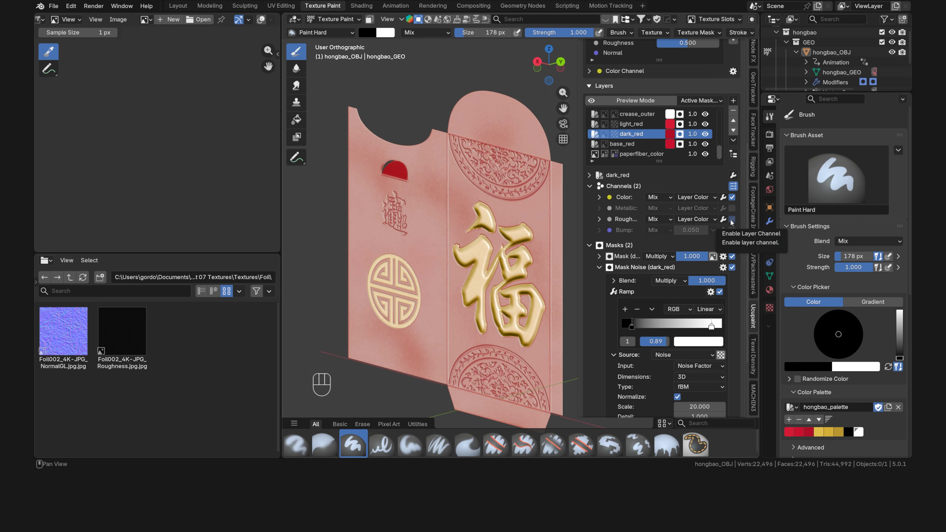
click(696, 219)
click(708, 261)
drag(690, 219, 733, 223)
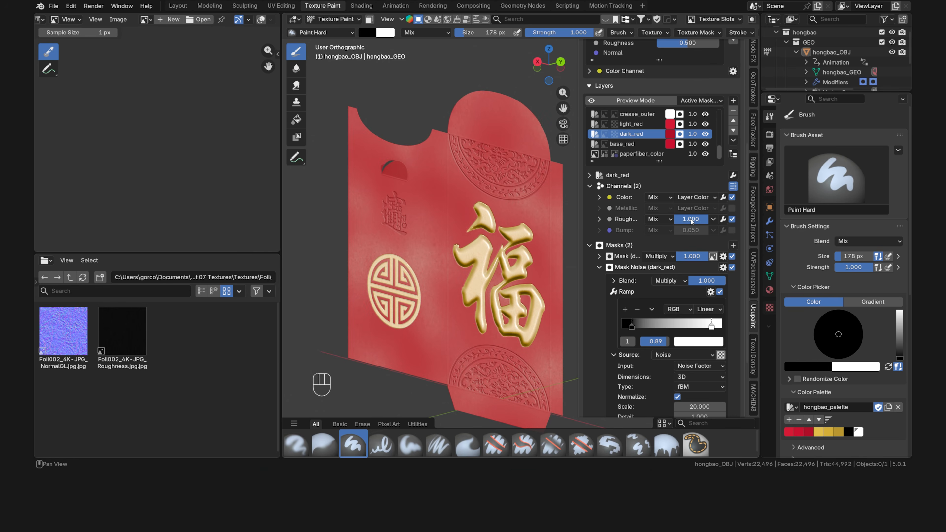
click(732, 219)
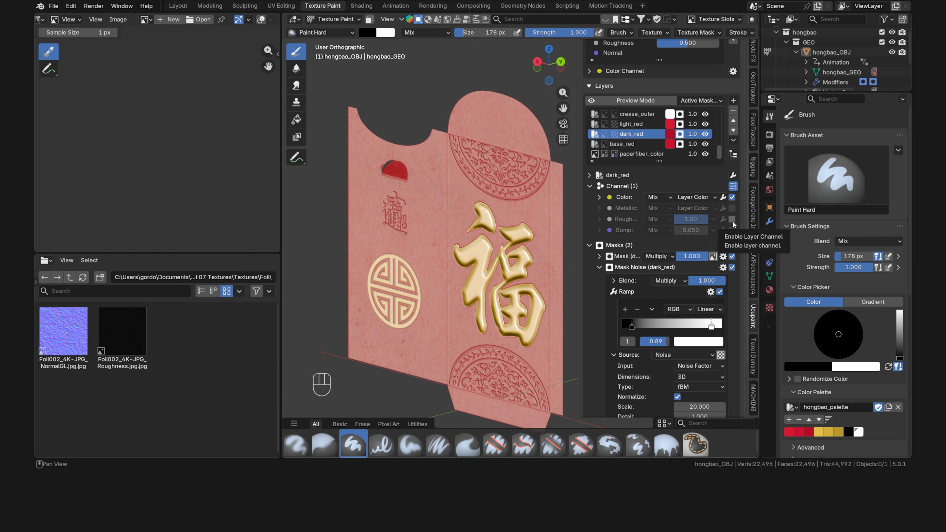
Replace the custom colour in the coin_gold layer's Color channel with a Noise source.
scroll(648, 137, up, 5)
scroll(649, 137, up, 2)
click(648, 136)
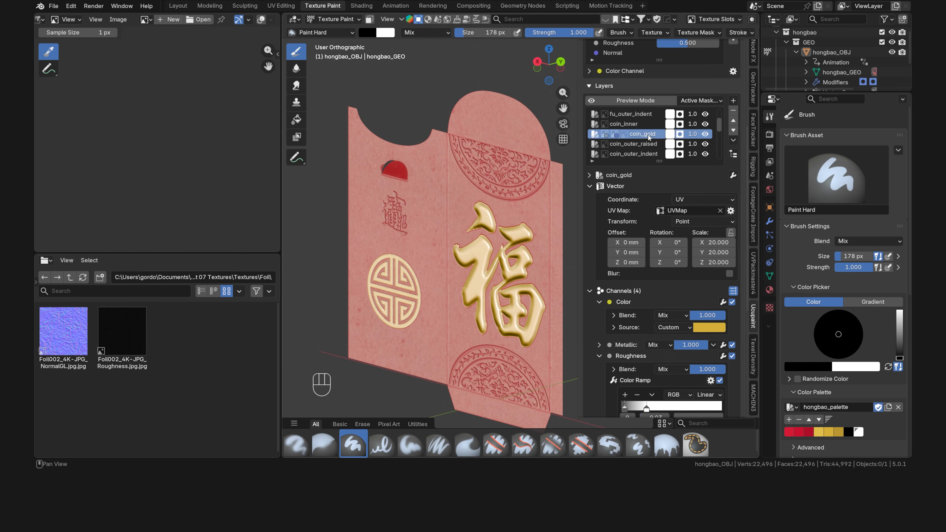
middle_drag(389, 307, 404, 296)
shift+middle_drag(404, 297, 486, 208)
scroll(482, 249, up, 6)
middle_drag(483, 250, 542, 205)
shift+middle_drag(542, 205, 509, 250)
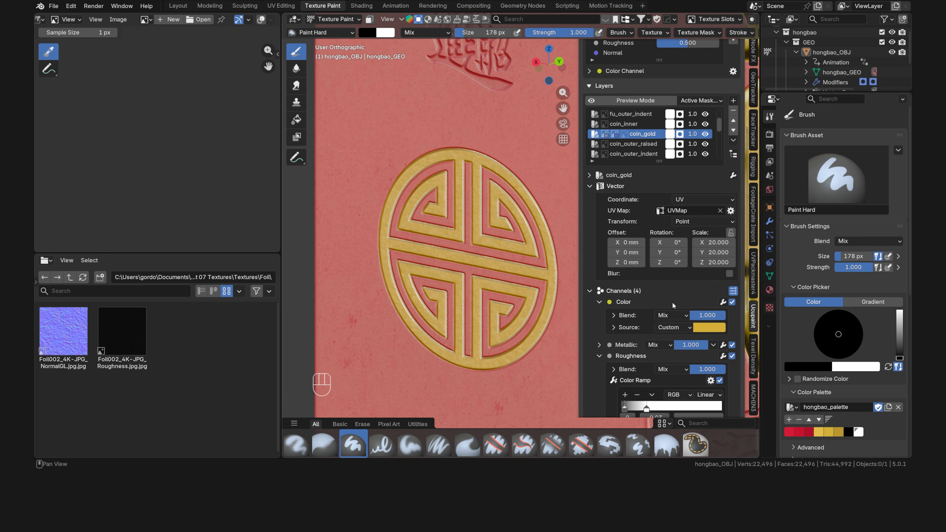
click(682, 328)
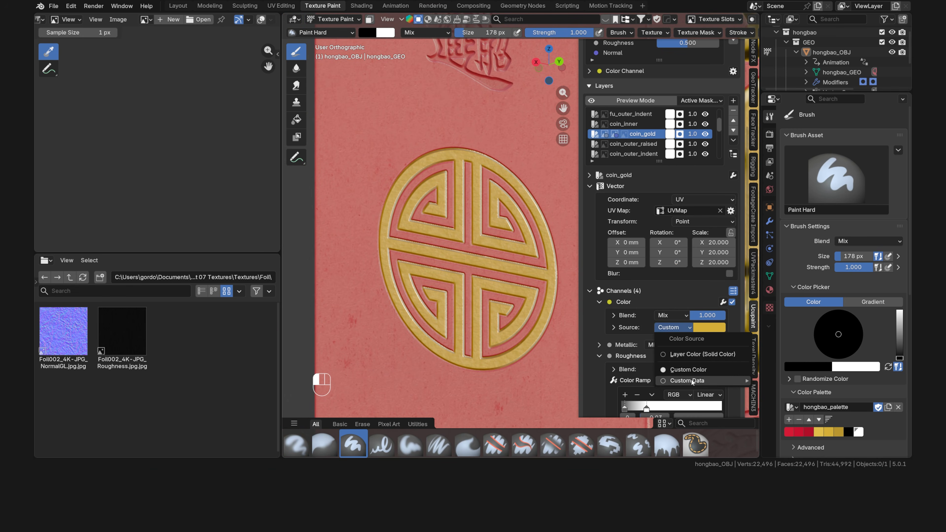
mouse_move(699, 381)
click(787, 346)
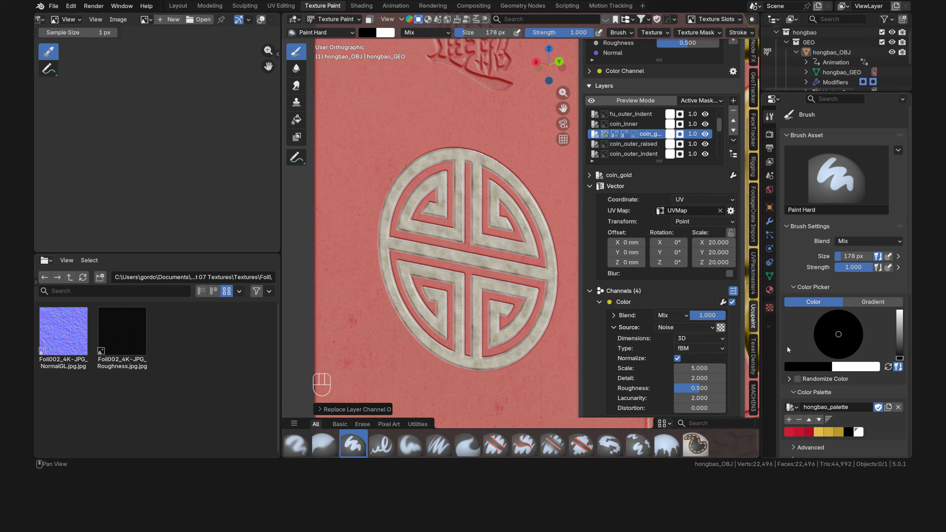
Add a Color Ramp modifier to the coin_gold layer's Color channel and insert a middle stop at 0.50.
click(721, 304)
click(749, 360)
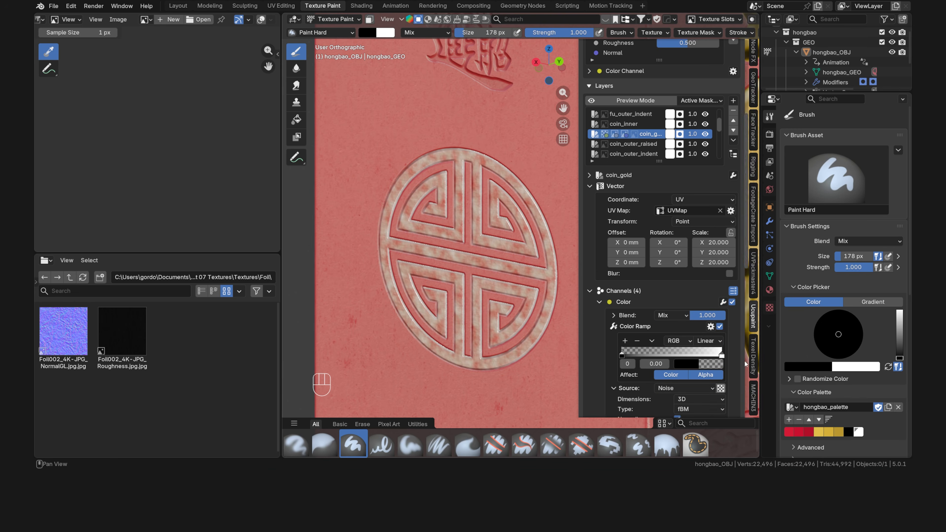
click(625, 341)
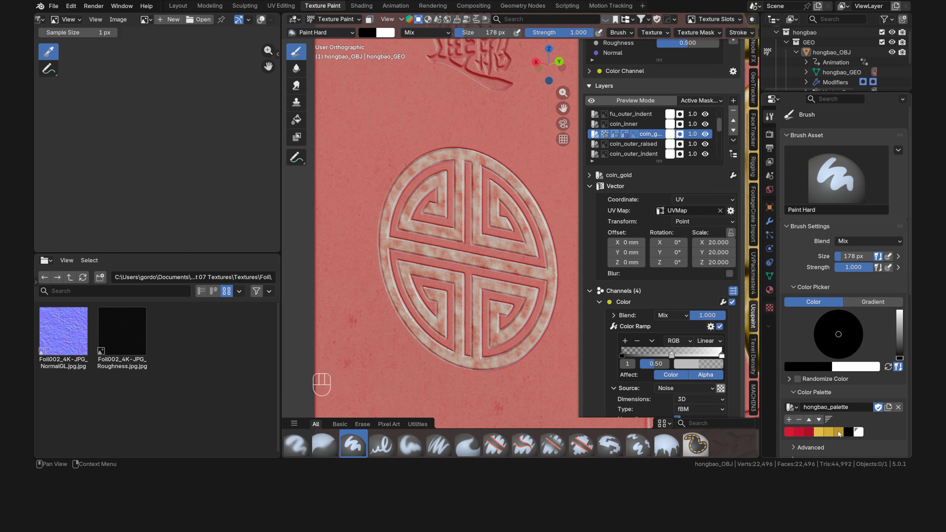
Colour the coin_gold ramp's three stops with the dark, medium and light golds from hongbao_palette, running dark to light.
key(ctrl+c)
click(622, 355)
key(ctrl+v)
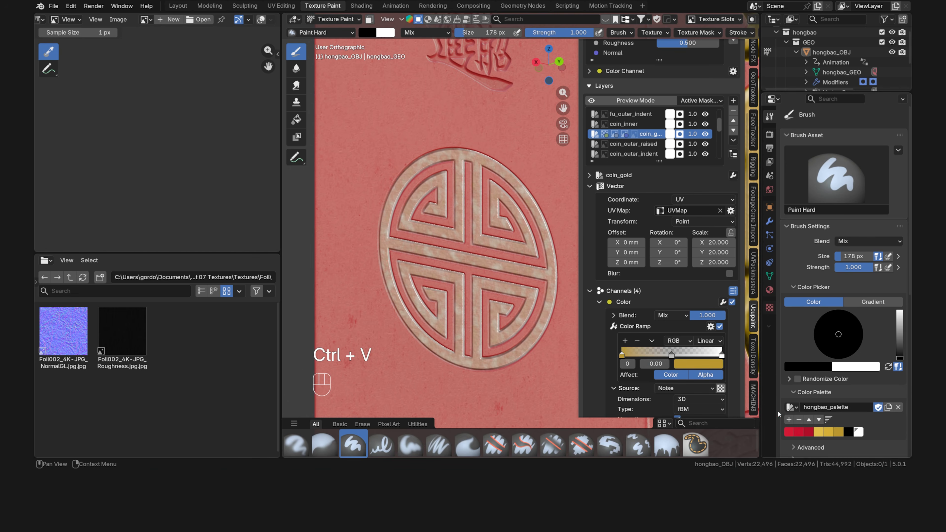
key(ctrl+c)
click(672, 354)
key(ctrl+v)
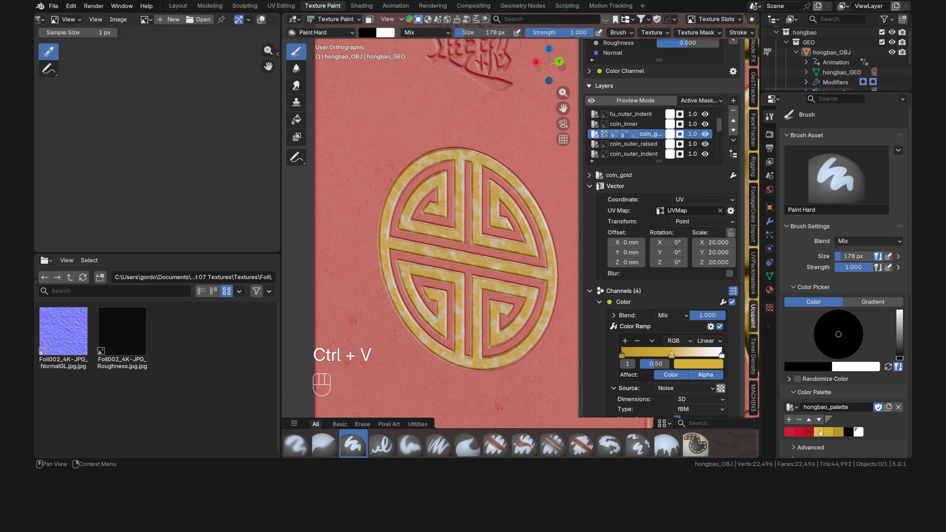
key(ctrl+c)
click(721, 355)
key(ctrl+v)
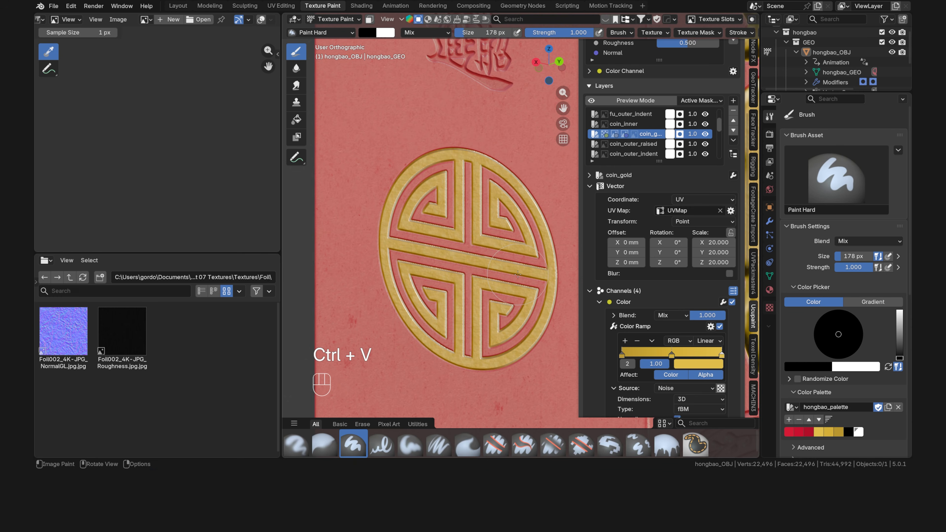
mouse_move(622, 355)
mouse_down()
mouse_move(670, 358)
mouse_move(622, 356)
mouse_up()
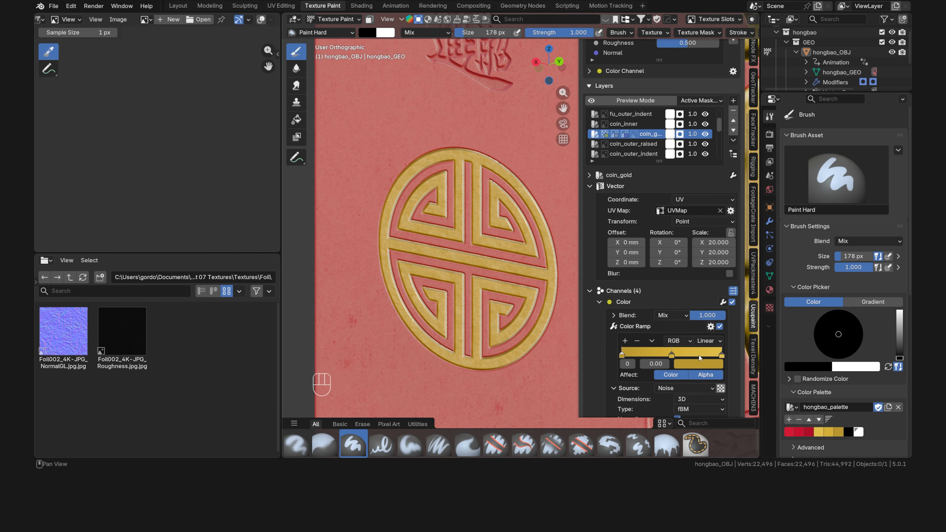
mouse_move(720, 356)
mouse_down()
mouse_move(689, 357)
mouse_move(730, 356)
mouse_up()
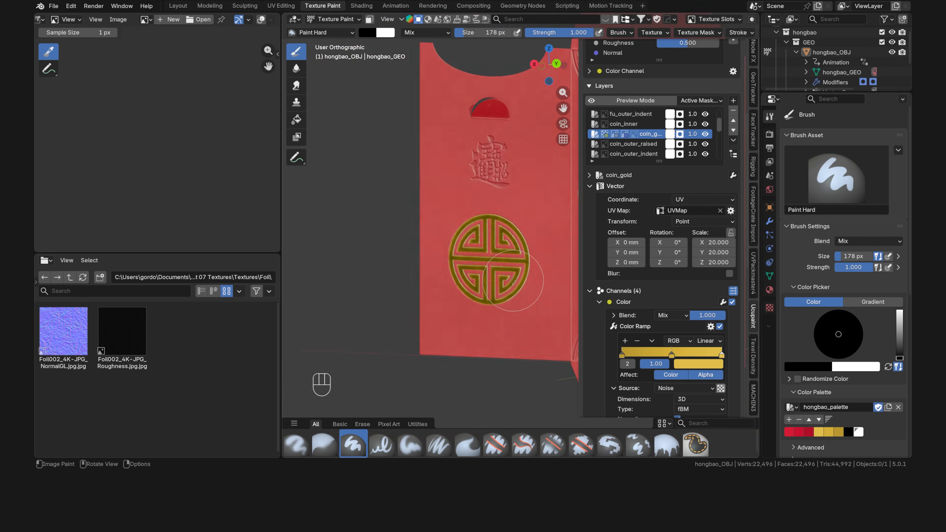
Switch the fu_gold layer's Color source to Noise and add a Color Ramp modifier to that channel.
scroll(485, 224, up, 5)
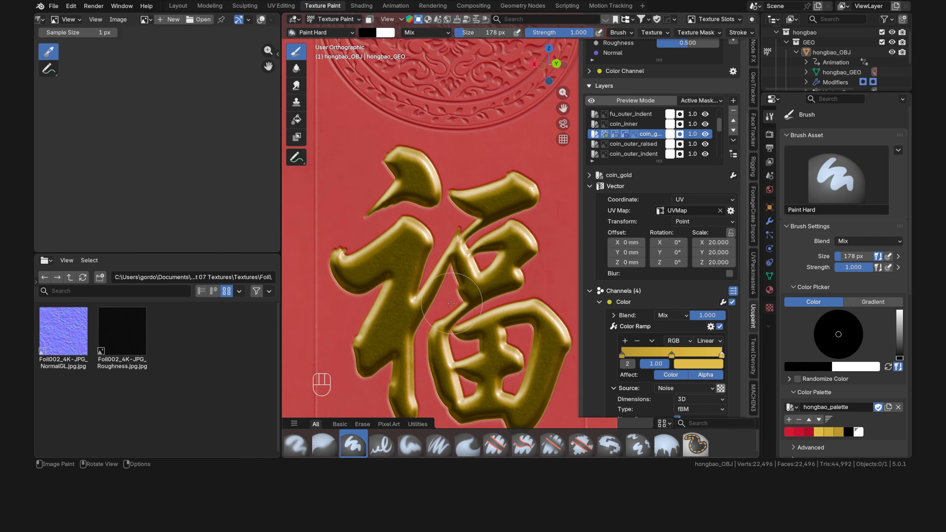
click(653, 126)
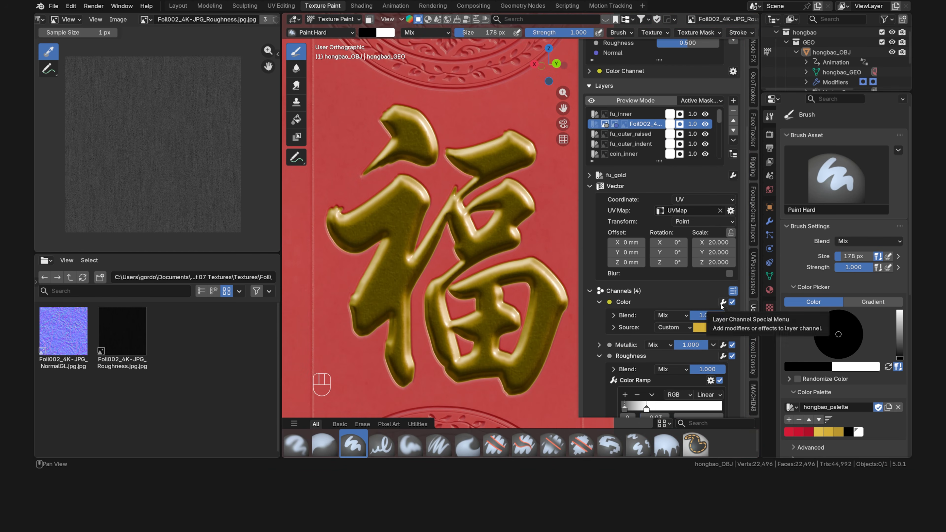
click(672, 327)
mouse_move(701, 380)
click(790, 348)
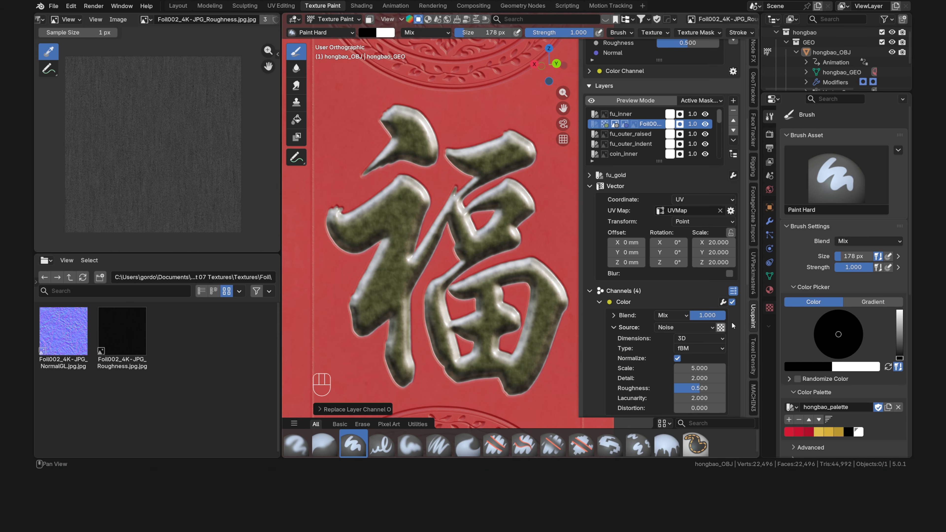
click(723, 302)
click(749, 315)
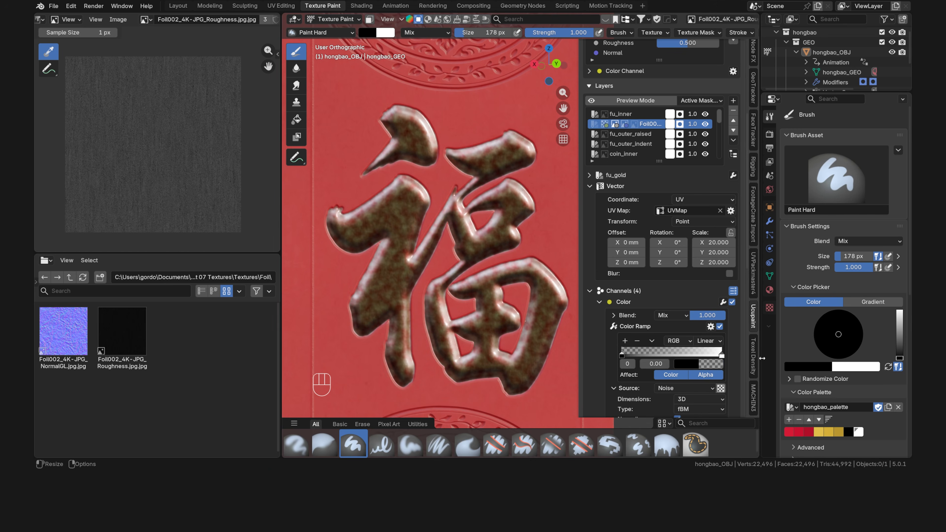
Give the fu_gold colour ramp stops at 0.00, 0.50 and 1.00 the dark, medium and light golds from hongbao_palette.
key(ctrl+c)
click(621, 354)
key(ctrl+v)
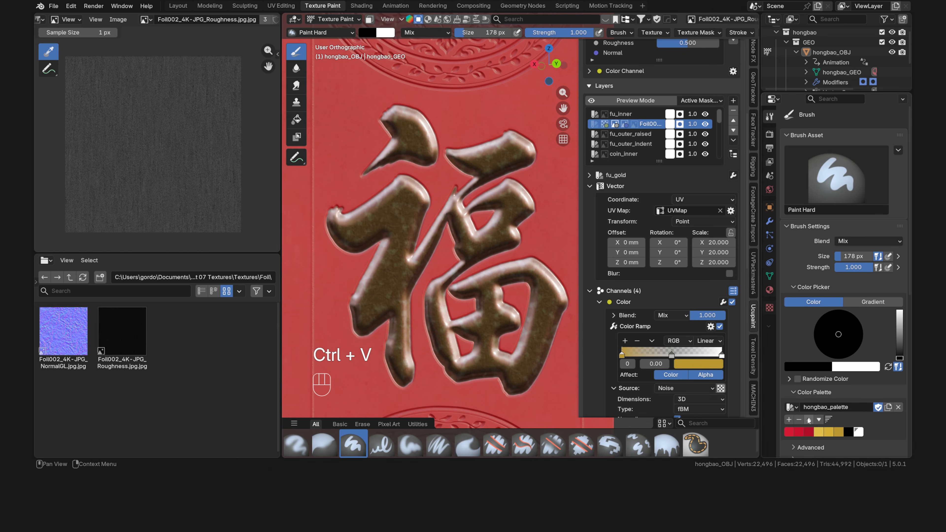
key(ctrl+c)
click(671, 356)
key(ctrl+v)
key(ctrl+c)
click(721, 355)
key(ctrl+v)
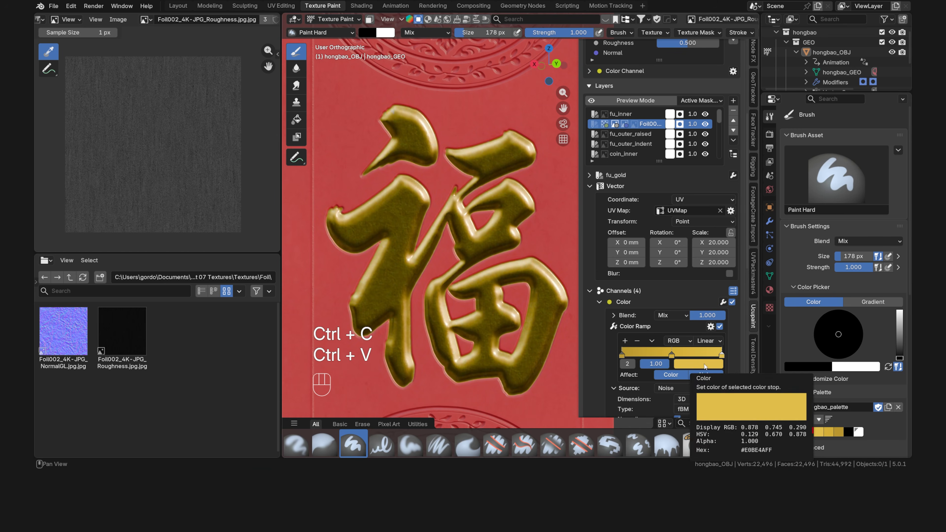
Examine the fu character's gold surface up close, the fu_gold channel settings and the paperfiber layer's normal map.
middle_drag(507, 289, 492, 305)
scroll(505, 281, down, 5)
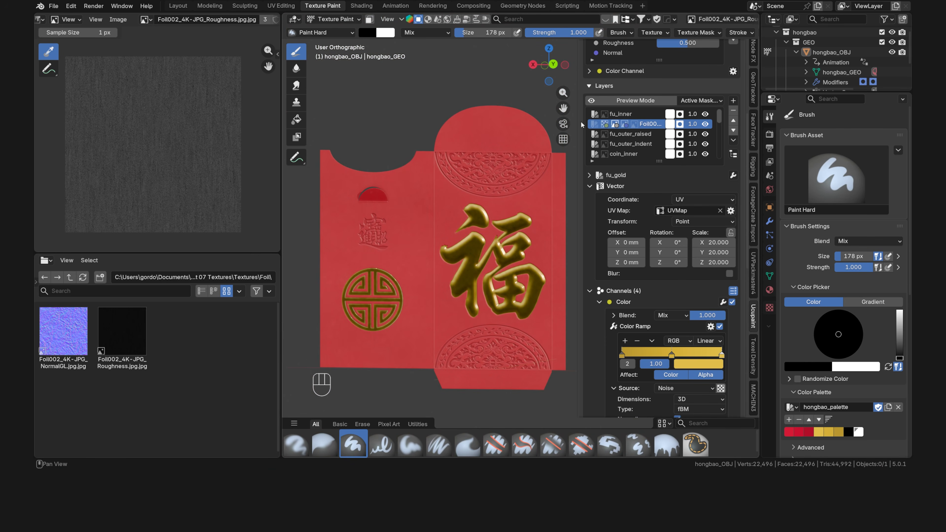
scroll(594, 336, down, 12)
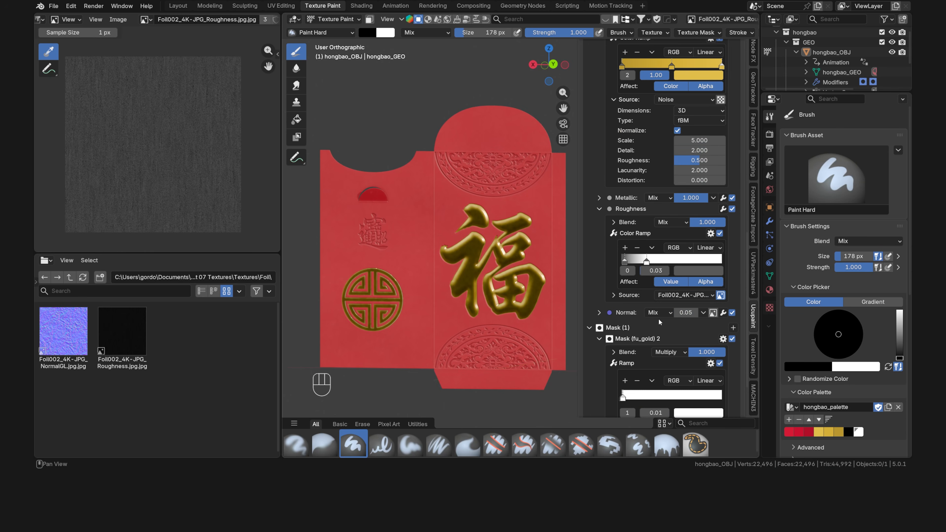
scroll(527, 267, up, 8)
shift+middle_drag(445, 186, 466, 240)
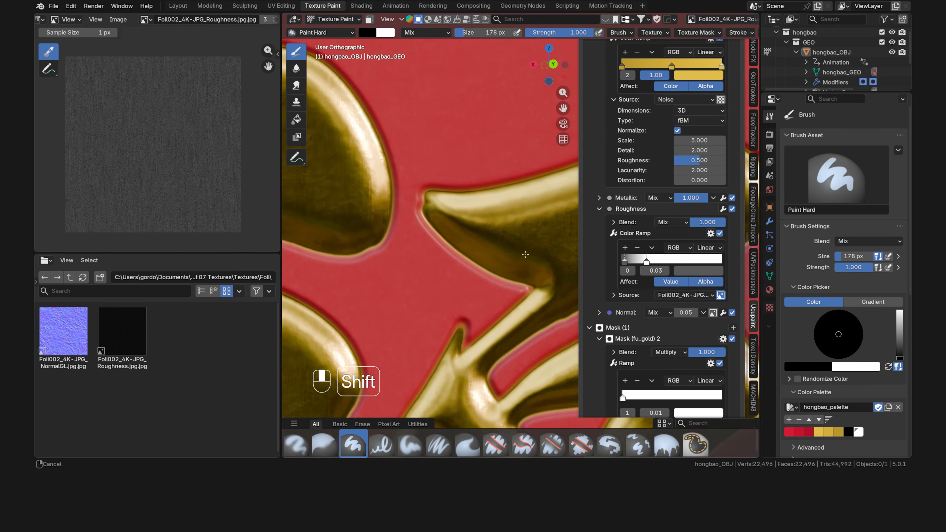
scroll(465, 240, up, 3)
scroll(590, 159, up, 12)
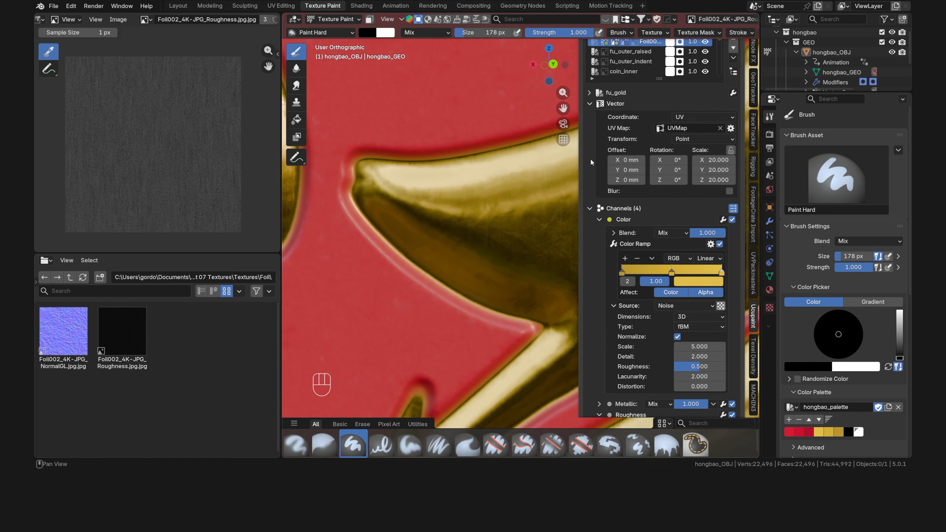
click(641, 153)
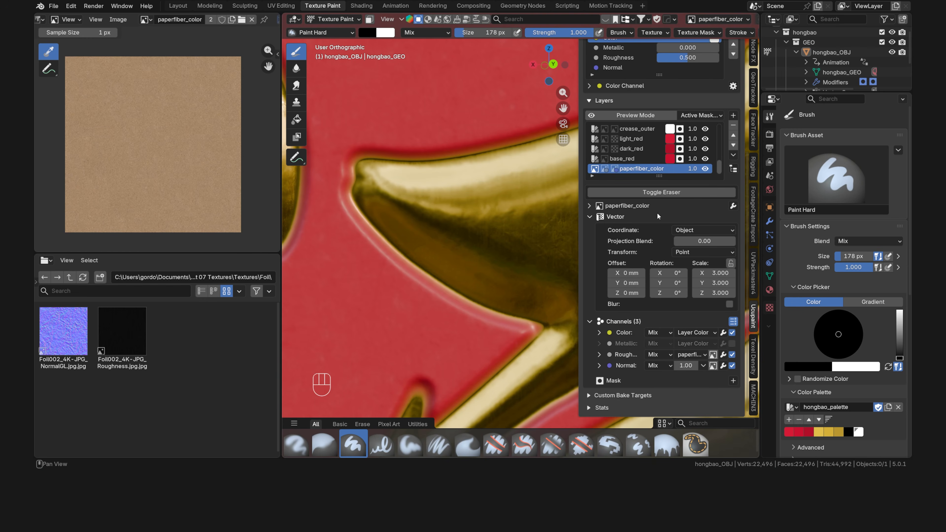
click(713, 366)
scroll(167, 156, up, 2)
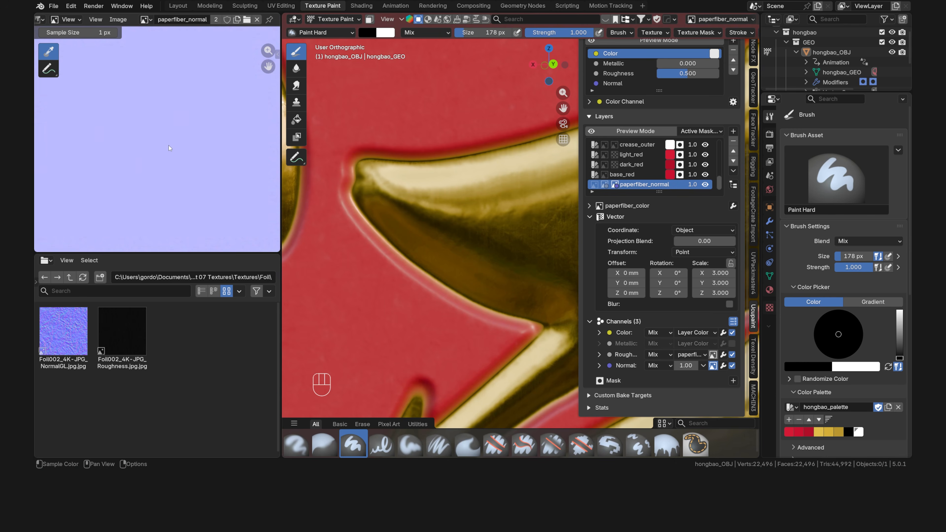
scroll(169, 148, down, 3)
scroll(169, 148, up, 1)
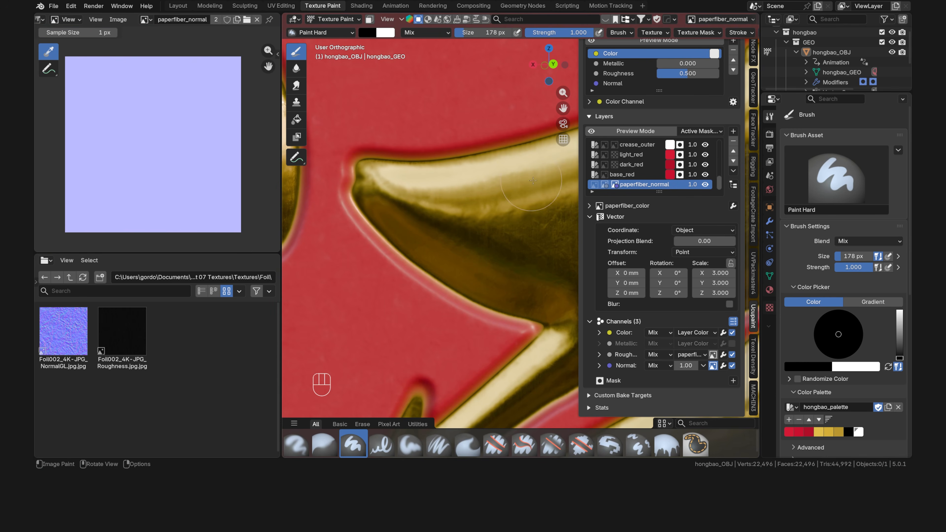
scroll(624, 185, up, 5)
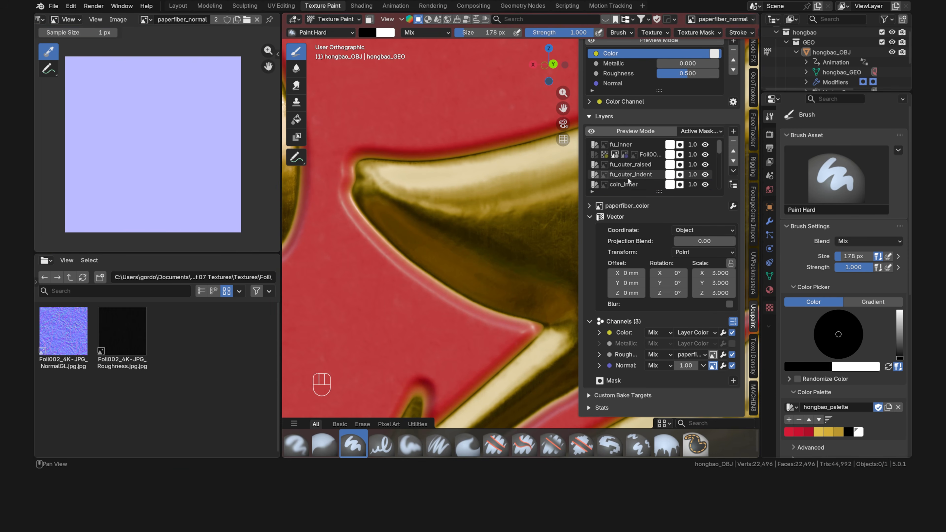
Try the Add blend type on the fu_gold layer's Normal channel and return it to Mix.
click(640, 155)
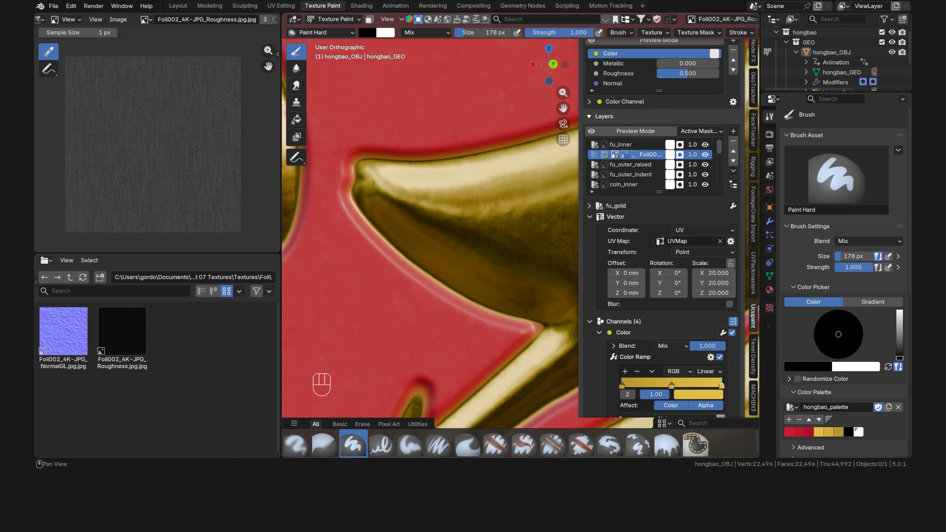
scroll(591, 338, down, 10)
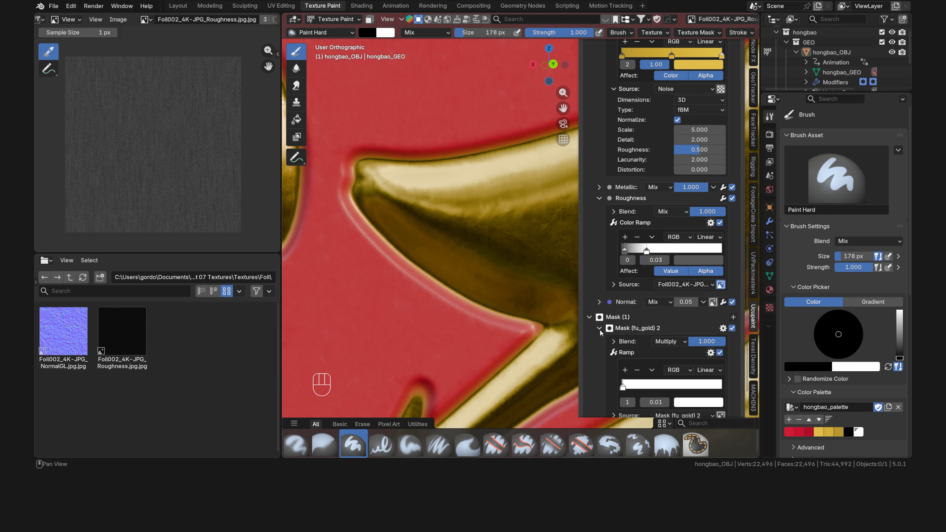
click(662, 304)
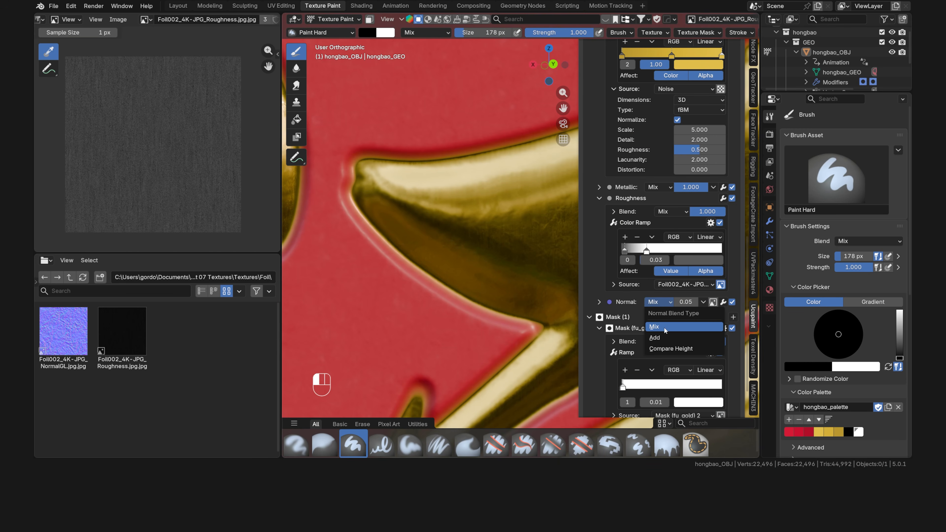
click(665, 341)
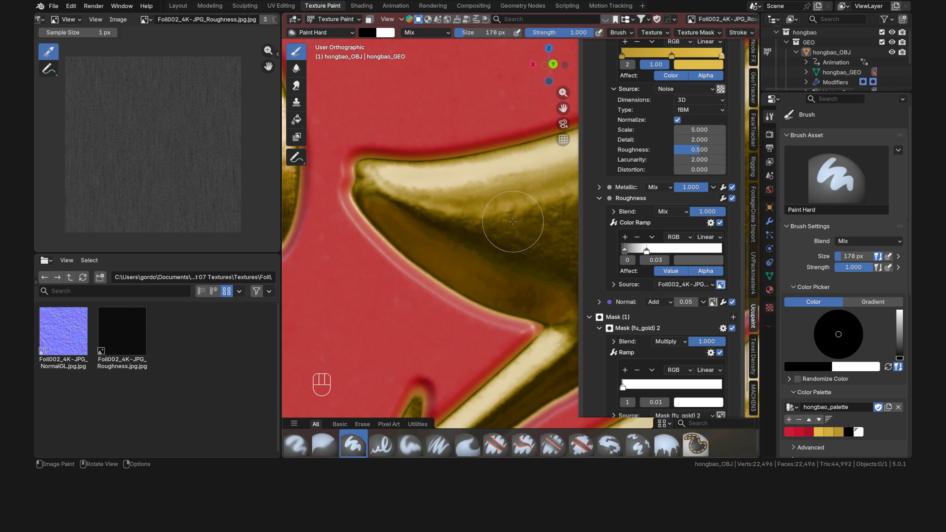
click(662, 303)
click(665, 327)
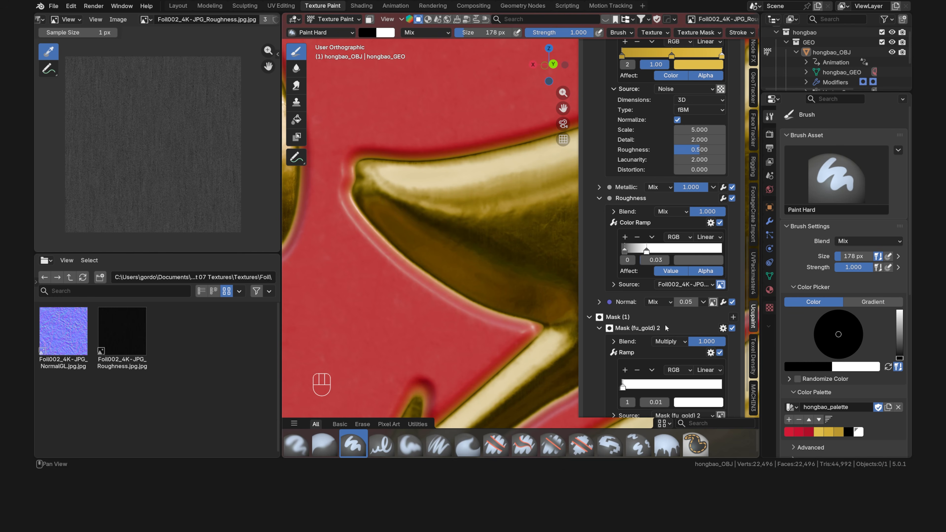
Set the blend type of the fu_gold layer's Normal channel to Add and bring the coin motif into close view.
click(659, 301)
click(664, 337)
scroll(484, 245, down, 10)
shift+middle_drag(406, 257, 494, 253)
scroll(500, 157, up, 5)
scroll(494, 253, up, 4)
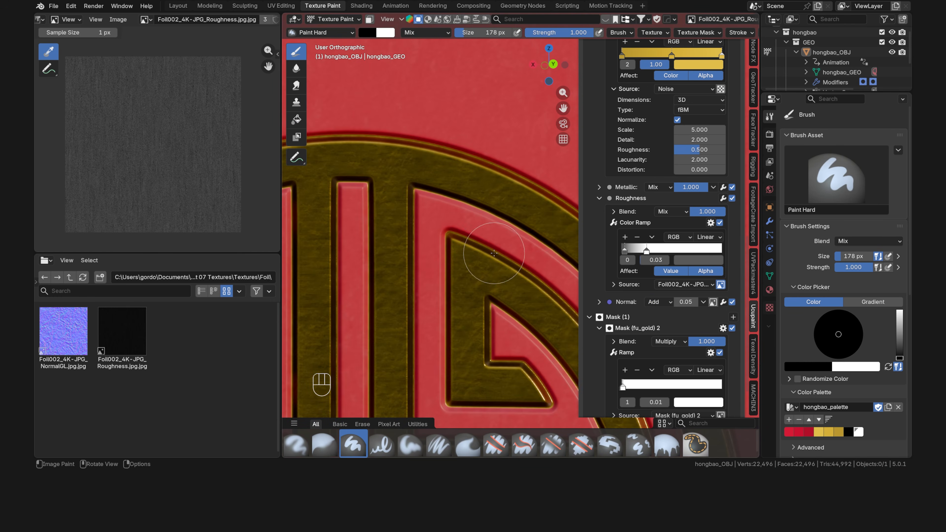
Check the coin_gold layer's channel settings, including the blend type of its Normal channel.
scroll(595, 224, up, 14)
scroll(650, 115, down, 5)
click(650, 115)
scroll(594, 251, down, 7)
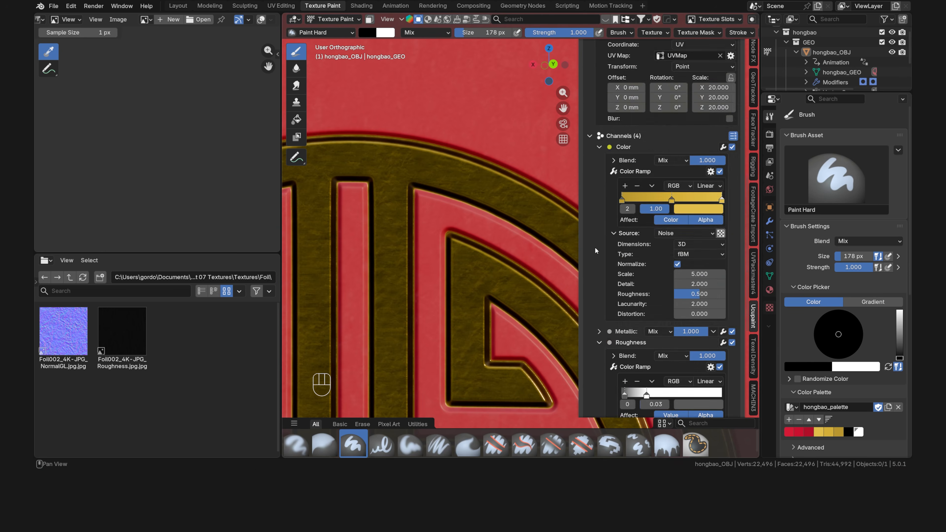
scroll(595, 248, down, 8)
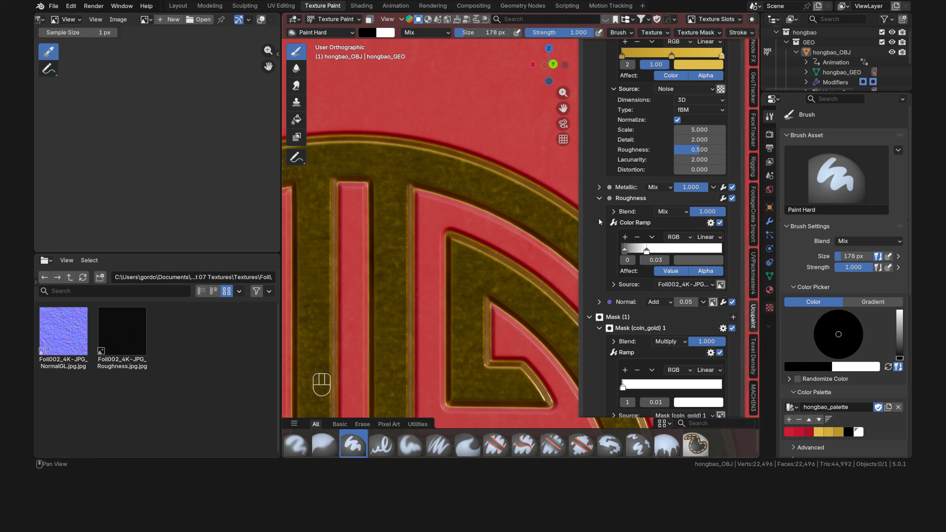
scroll(599, 220, up, 15)
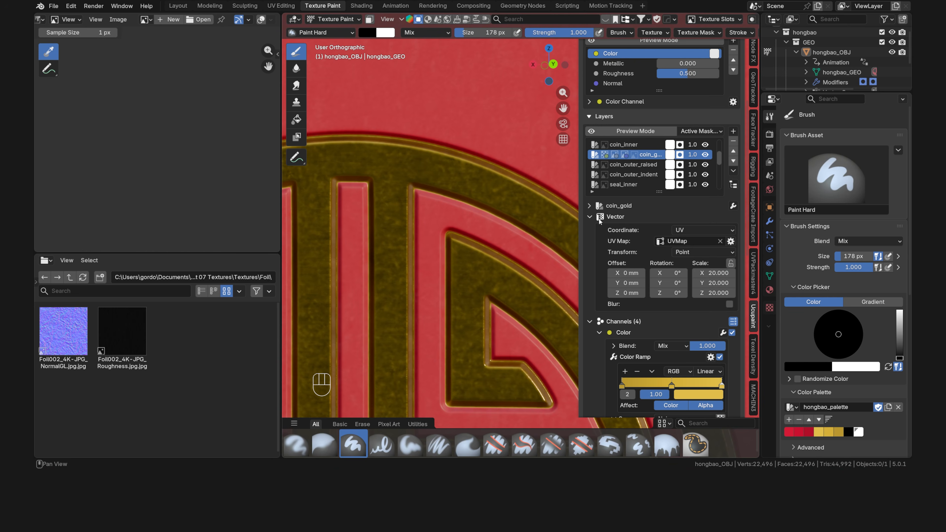
Add the existing image Mask (coin_gold) 1 as a mask on the paperfiber layer, using the UVMap coordinates.
scroll(636, 173, down, 6)
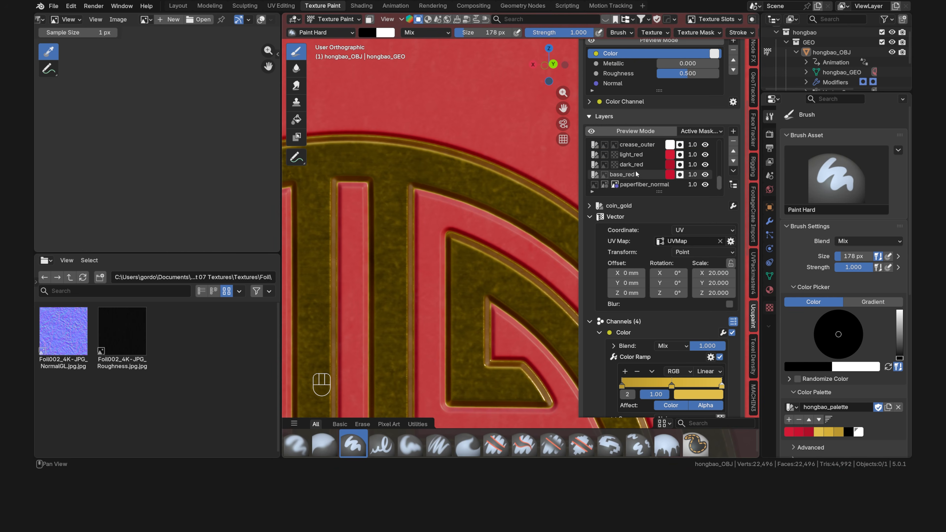
click(638, 184)
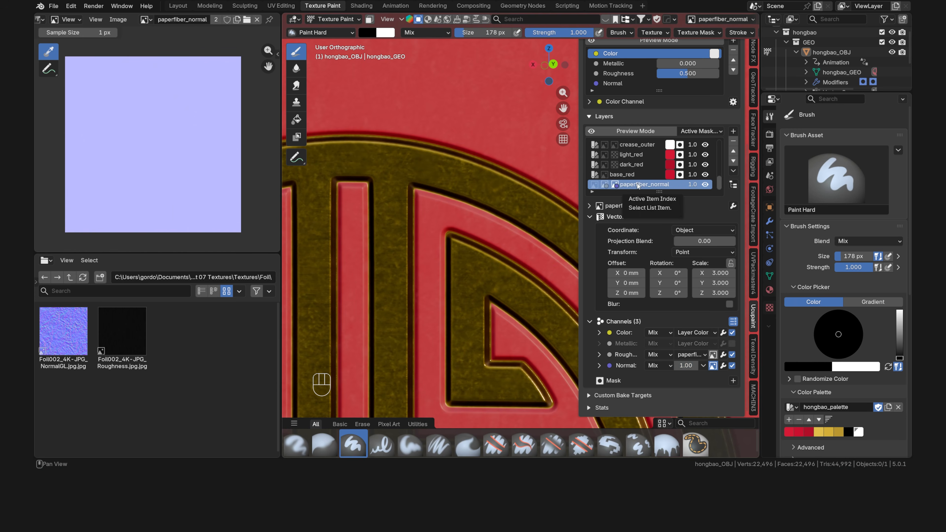
click(733, 381)
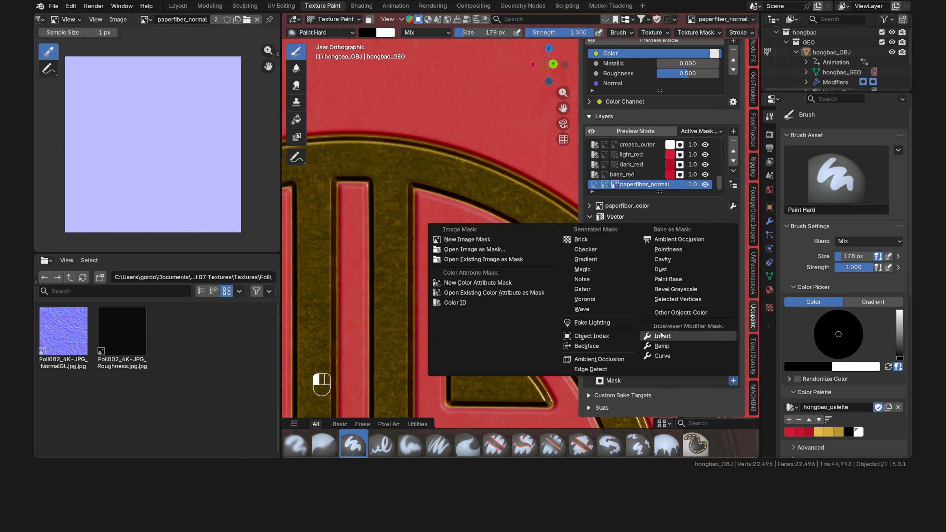
click(532, 261)
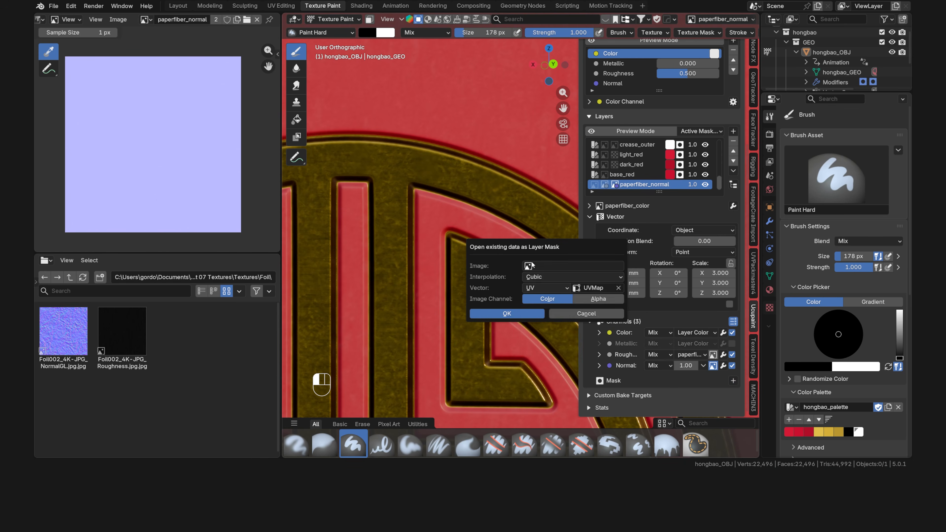
click(554, 265)
text(coin)
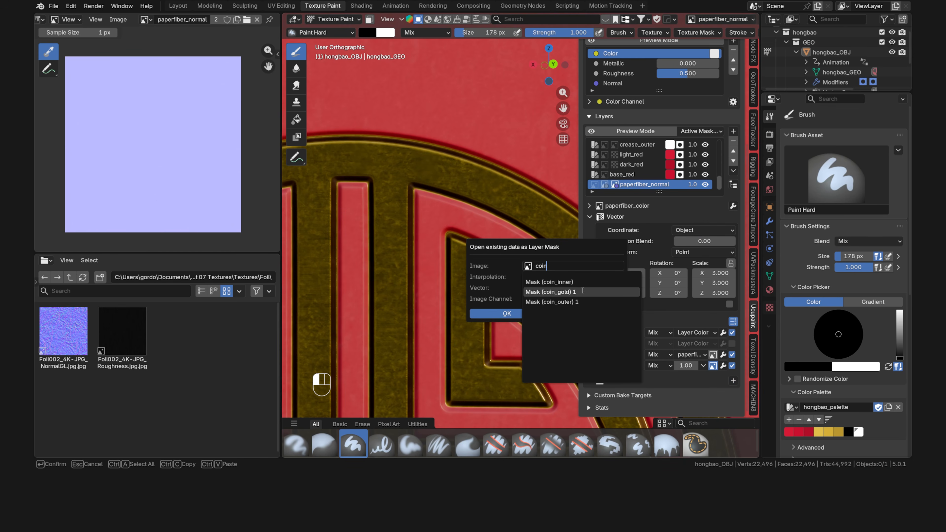
click(551, 291)
click(507, 314)
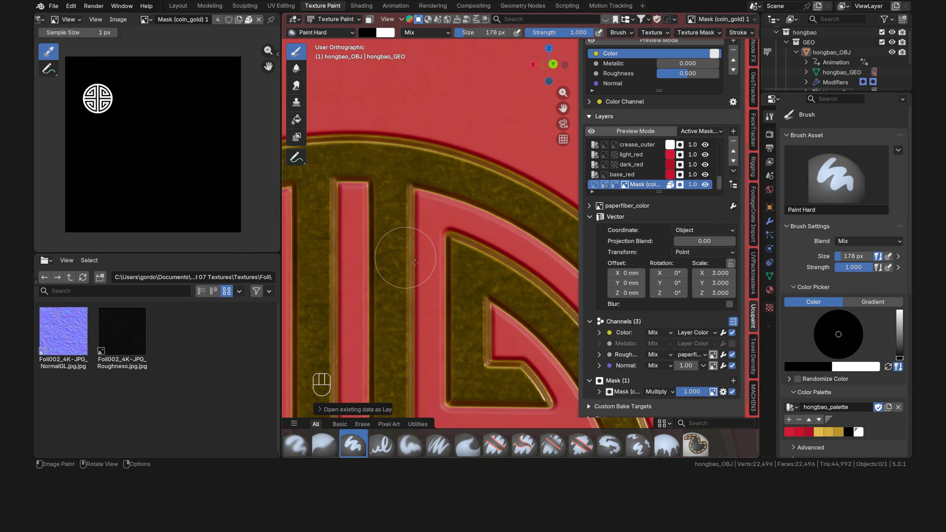
Add an Invert modifier to the paperfiber layer's coin_gold mask and set the mask's opacity to 0.5.
click(723, 391)
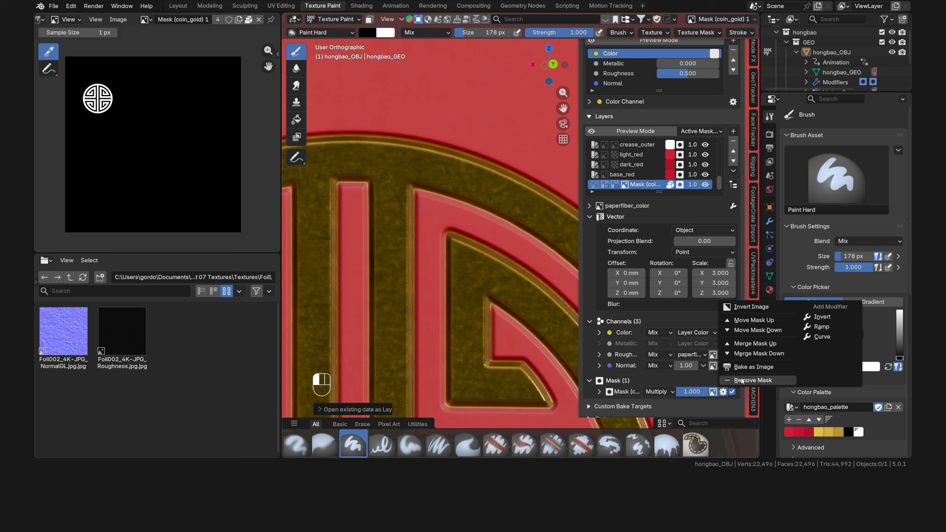
click(831, 318)
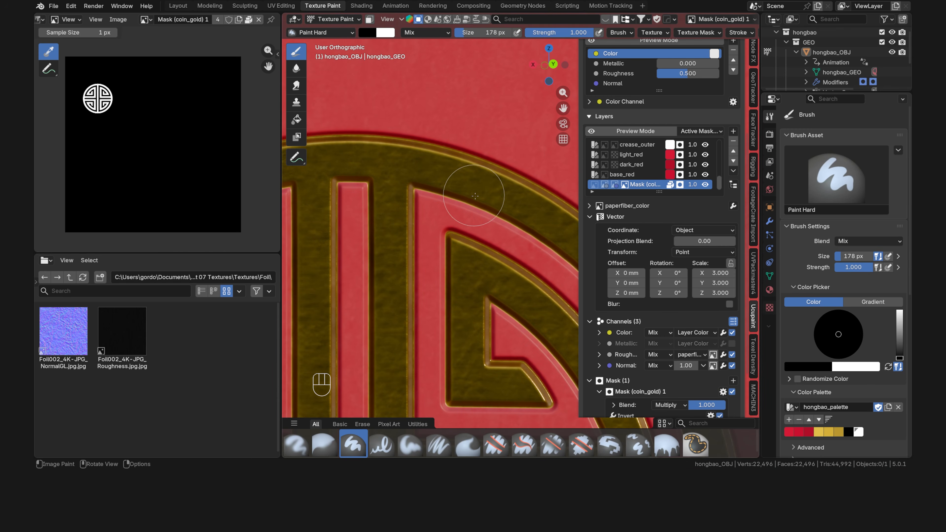
scroll(698, 386, down, 3)
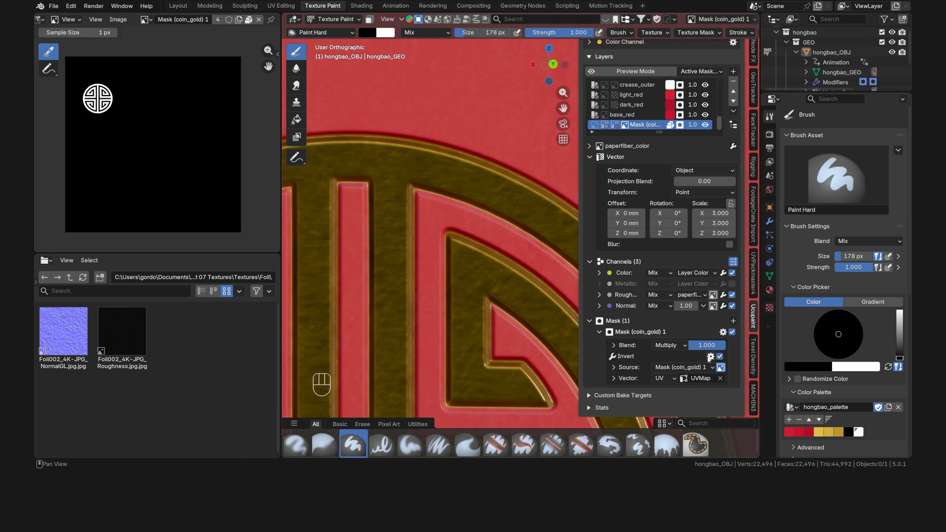
click(712, 346)
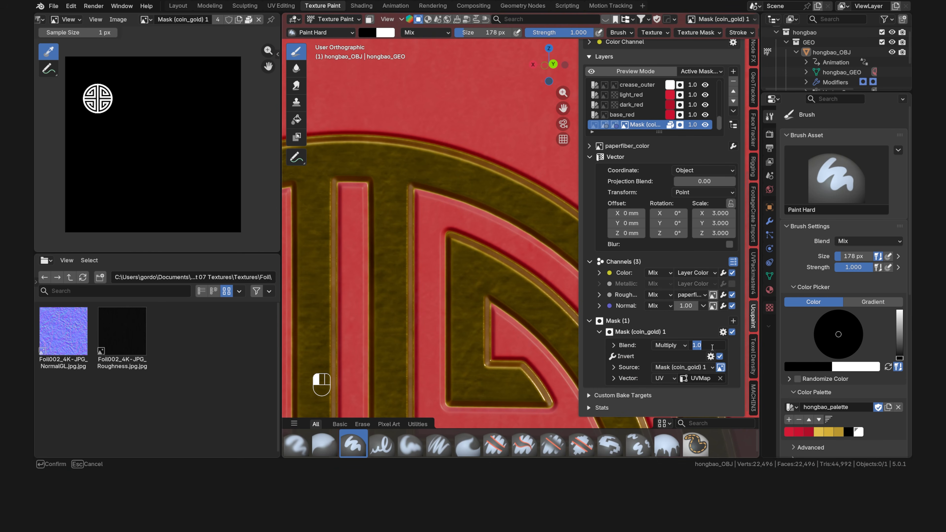
text(.5)
key(Return)
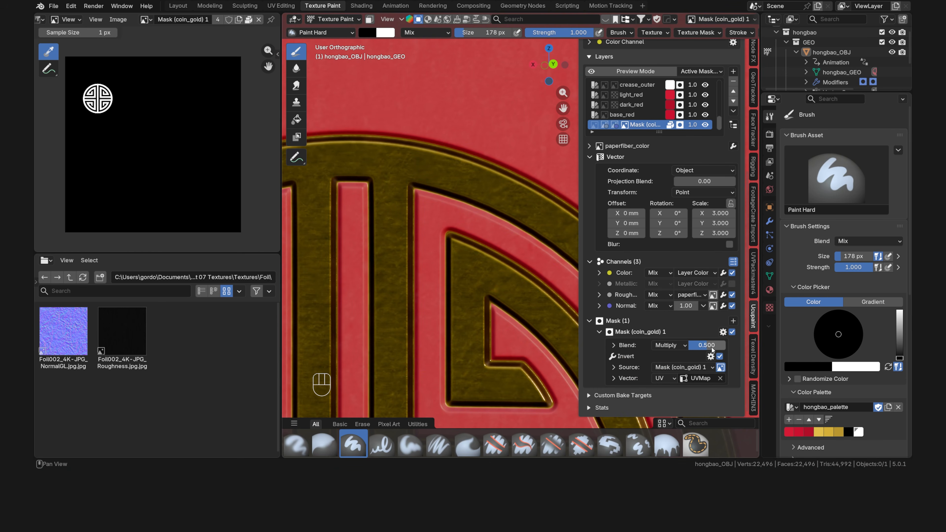
Compare the coin's surface with the paperfiber layer's coin_gold mask disabled and enabled.
click(733, 334)
click(732, 348)
click(732, 334)
click(732, 349)
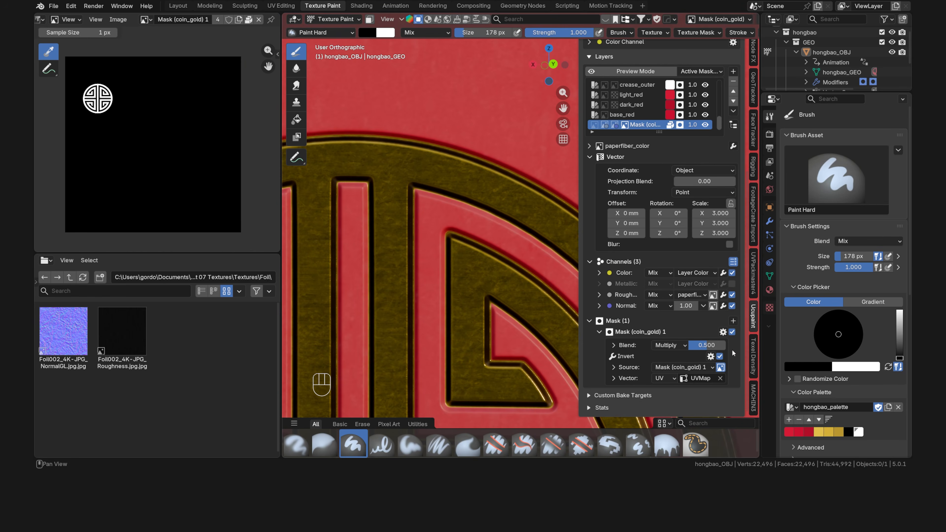
Open the existing-image choices for a second mask on the paperfiber layer.
click(733, 320)
click(481, 197)
click(570, 205)
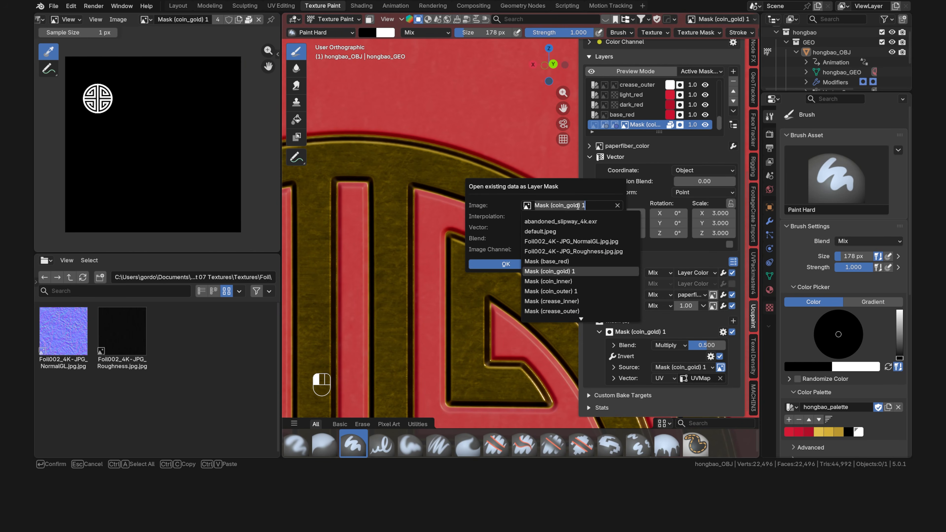
Add the existing image Mask (fu_gold) 2 as a mask on the paperfiber_color layer.
text(fu)
click(547, 241)
click(506, 264)
scroll(442, 266, down, 3)
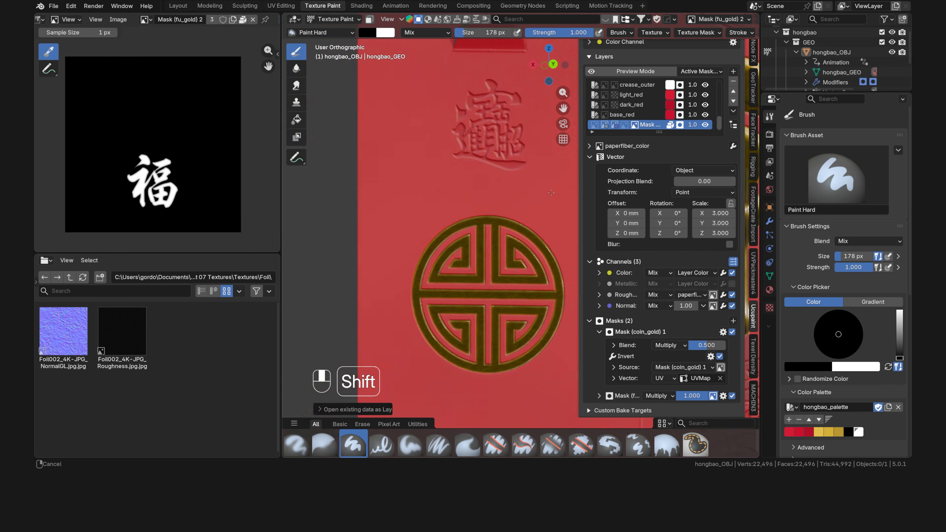
Add an Invert modifier to the fu_gold mask and set its blend strength to 0.5.
scroll(442, 267, up, 6)
scroll(442, 266, up, 2)
shift+middle_drag(442, 266, 458, 224)
click(723, 396)
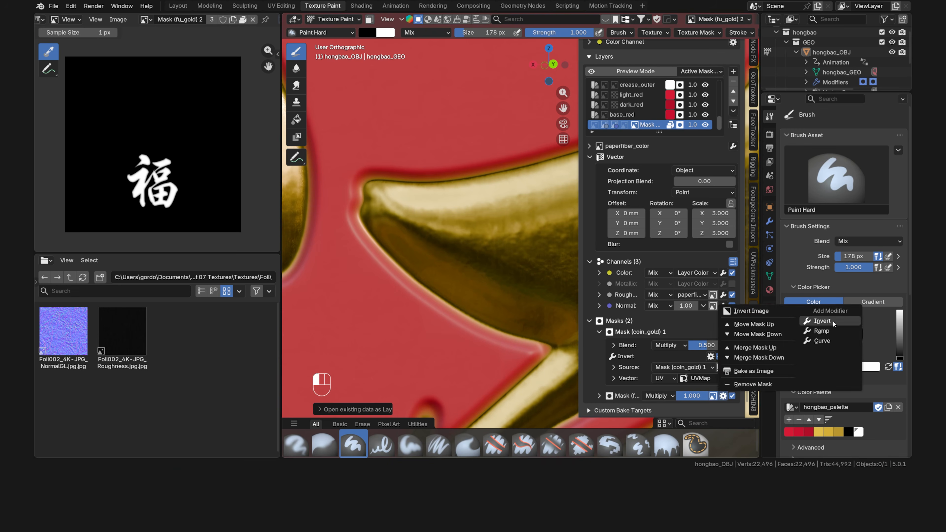
click(832, 322)
scroll(708, 345, down, 3)
double_click(707, 345)
text(.5)
key(Return)
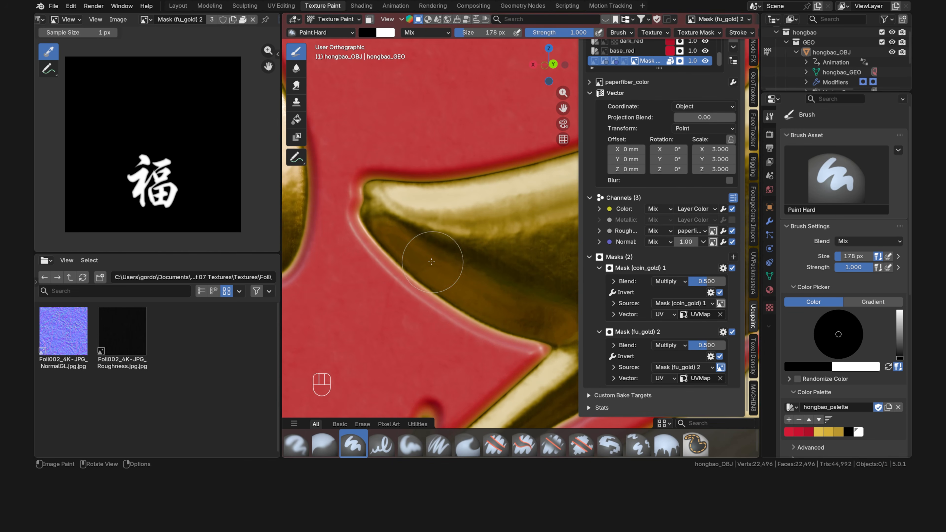
Add the existing image Mask (floral_outer) as another mask on the paperfiber_color layer.
scroll(433, 262, down, 7)
shift+middle_drag(428, 142, 428, 343)
scroll(484, 256, up, 8)
click(733, 257)
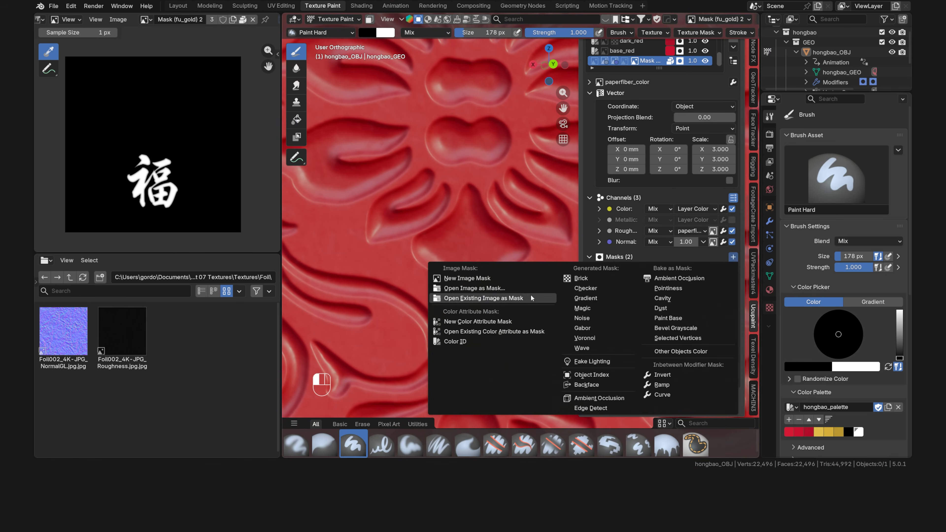
click(531, 297)
click(579, 300)
text(floral)
click(581, 325)
key(Return)
Add an Invert modifier to the floral_outer mask and set its blend strength to 0.5.
click(723, 396)
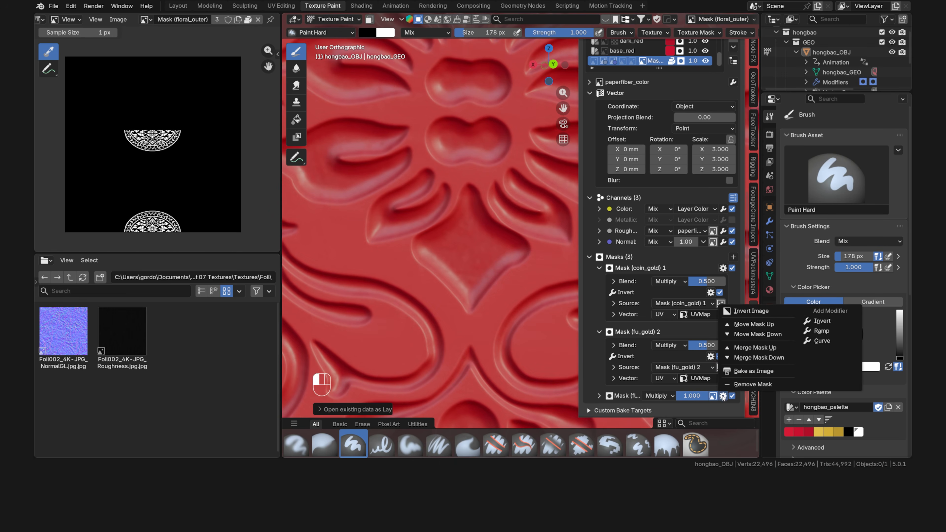
click(833, 322)
scroll(697, 401, down, 3)
double_click(707, 345)
text(.5)
key(Return)
Toggle the floral_outer mask off and on to compare its effect on the embossed floral pattern.
click(732, 332)
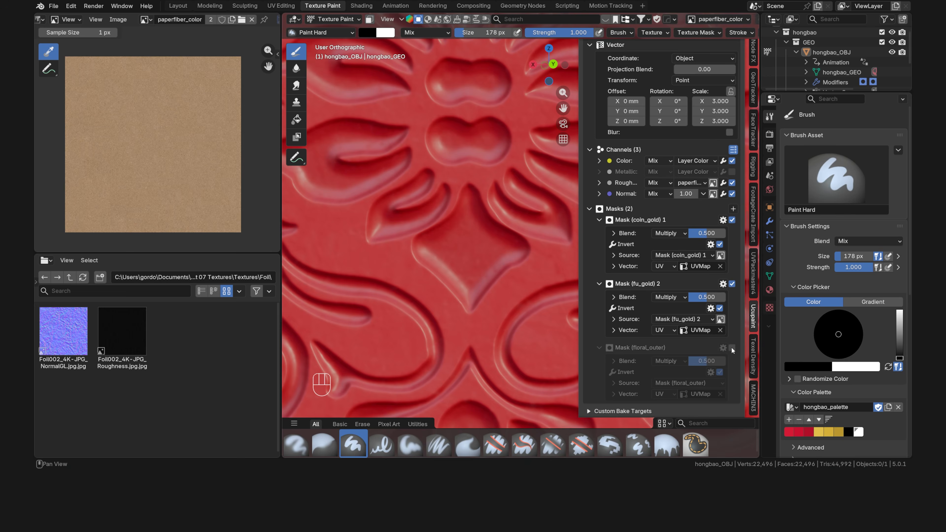
click(732, 347)
click(733, 333)
click(732, 347)
Add the existing image Mask (seal_outer) 1 as another mask on the paperfiber_color layer.
scroll(481, 257, down, 10)
shift+middle_drag(481, 335, 432, 179)
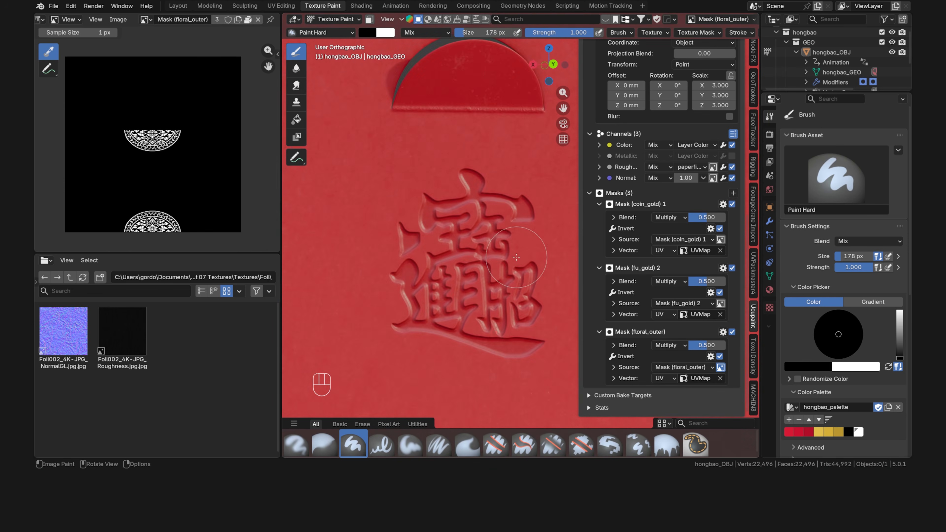
scroll(454, 258, up, 8)
scroll(641, 127, up, 5)
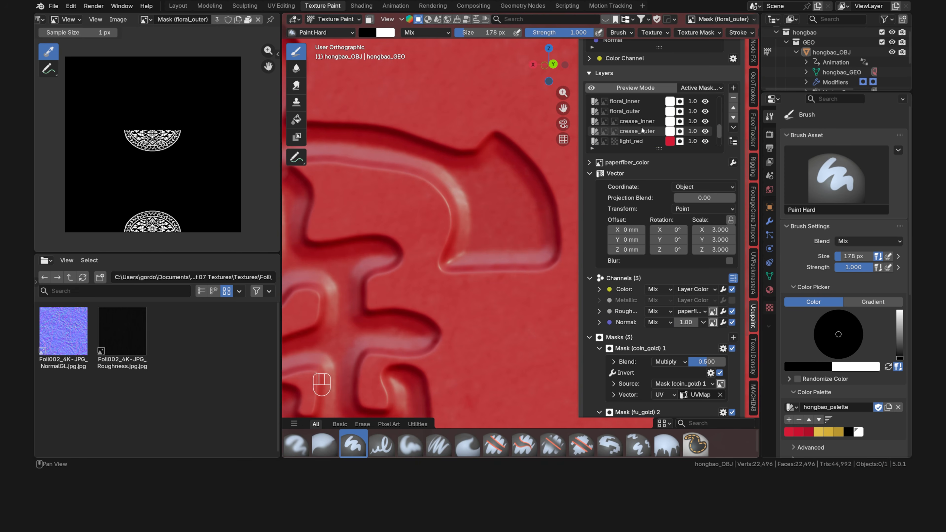
scroll(654, 318, down, 5)
click(733, 193)
click(485, 235)
click(585, 238)
text(seal)
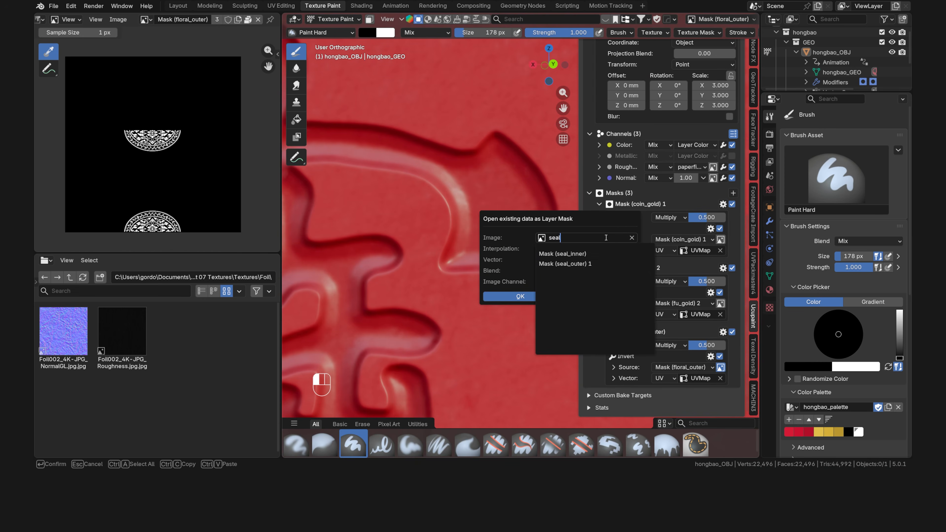
click(604, 266)
click(543, 295)
Add an Invert modifier to the seal_outer mask and set its blend strength to 0.5.
click(723, 396)
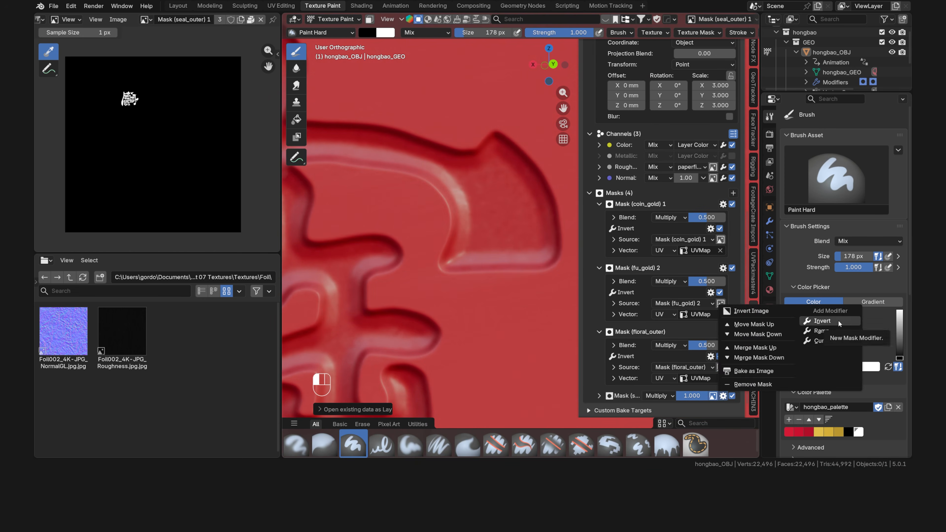
click(839, 323)
scroll(710, 394, down, 4)
click(707, 346)
text(.5)
key(Return)
Add a white Solid Color layer to the top of the stack, above fu_inner.
scroll(450, 290, down, 15)
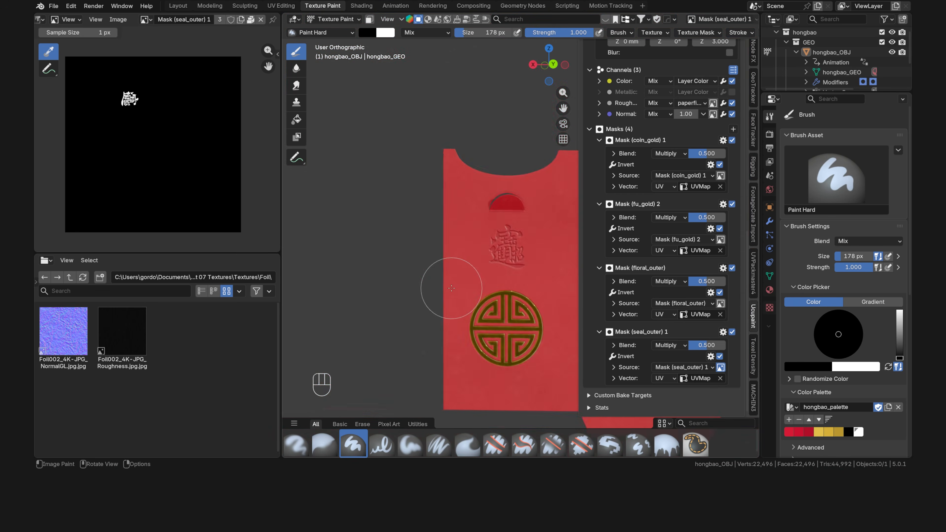
shift+middle_drag(555, 263, 471, 259)
scroll(656, 223, up, 10)
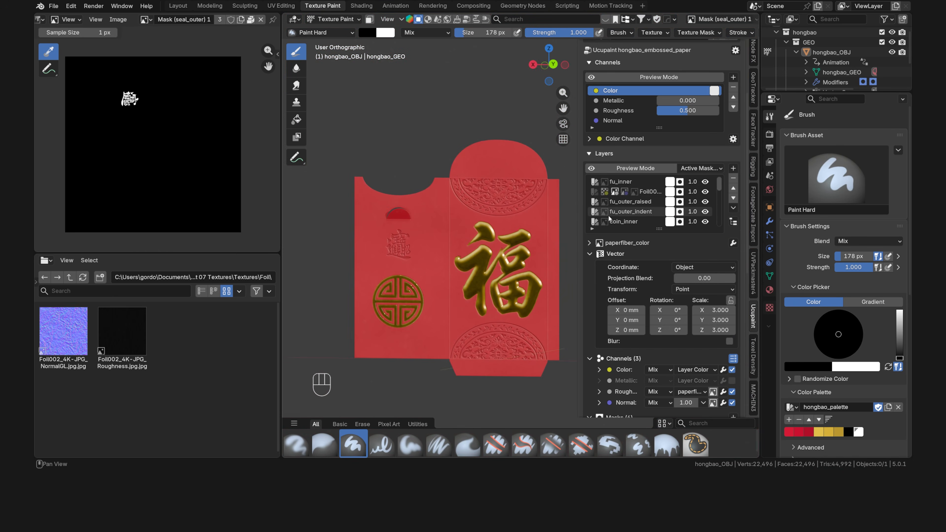
click(644, 193)
click(644, 201)
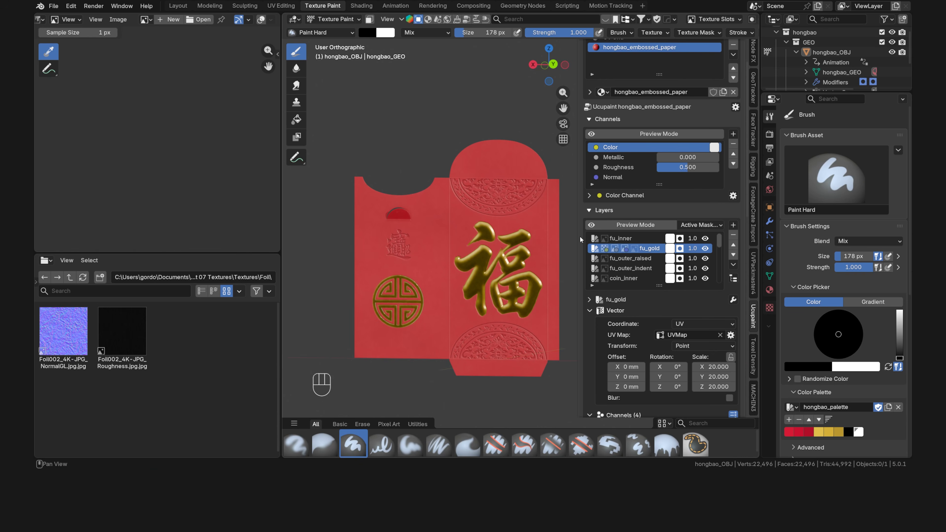
click(632, 239)
click(733, 225)
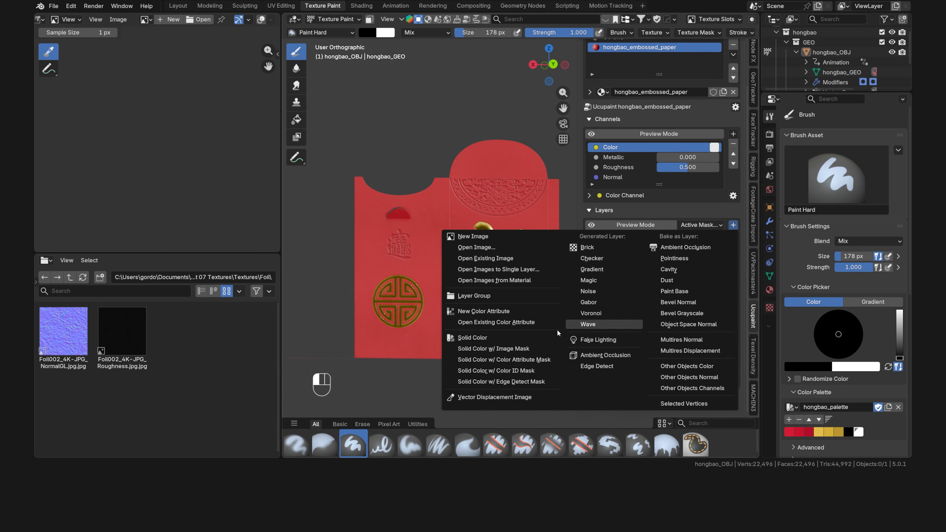
click(540, 336)
click(530, 387)
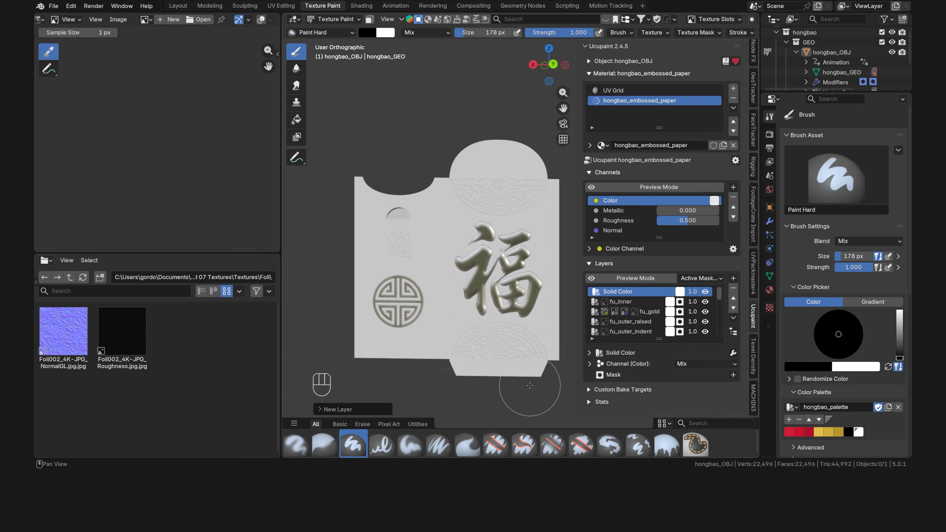
Add a generated Noise mask to the Solid Color layer.
click(733, 375)
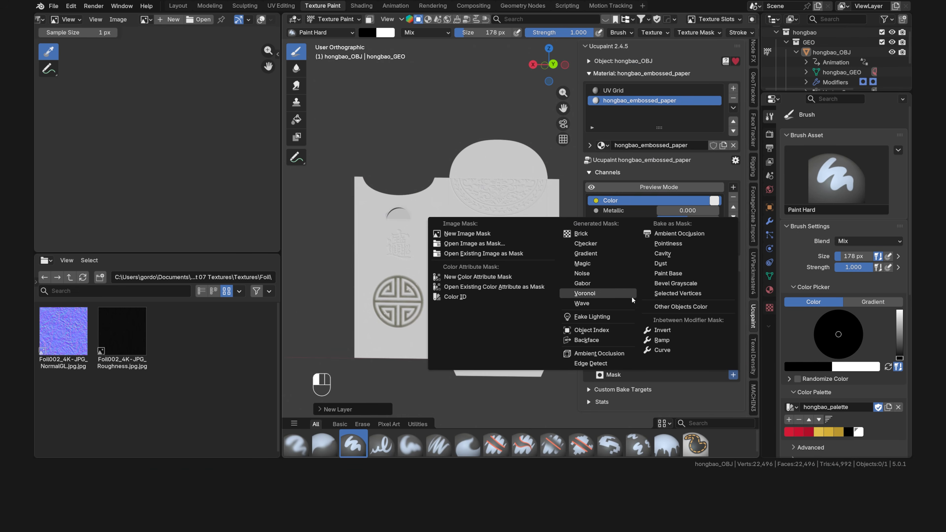
click(613, 276)
click(613, 317)
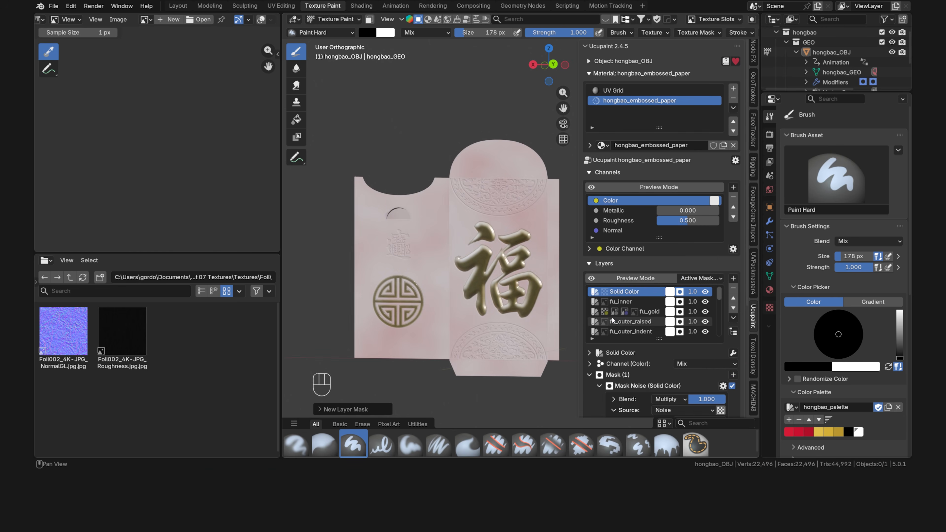
Change the noise mask's vector to Object coordinates and set its scale to 150.
scroll(590, 384, down, 5)
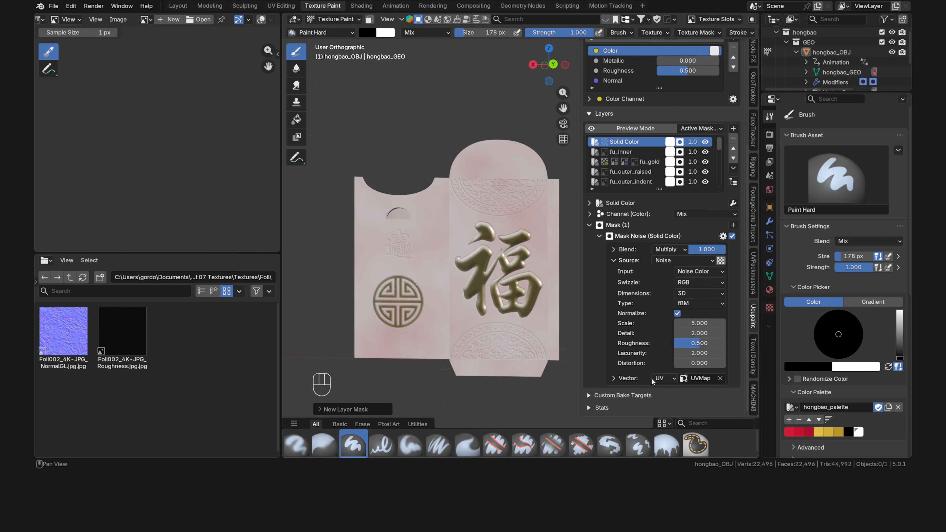
click(663, 378)
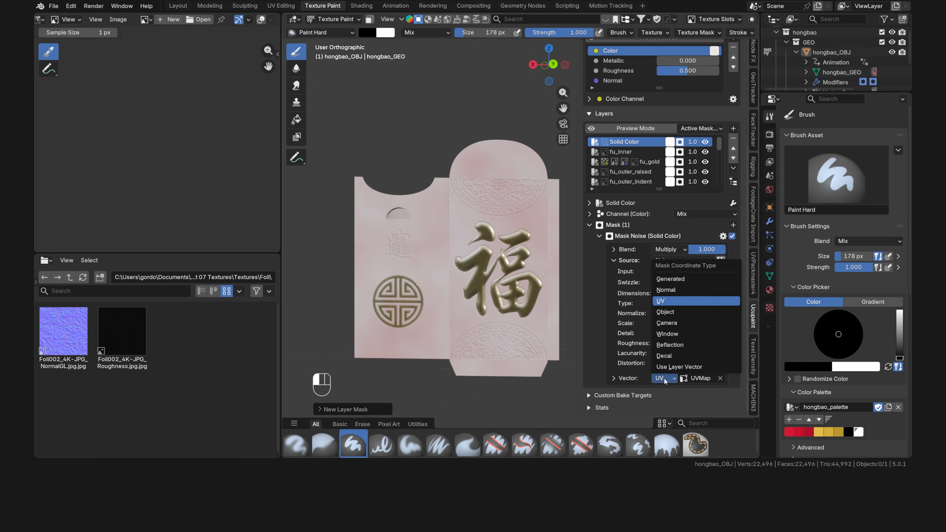
click(685, 312)
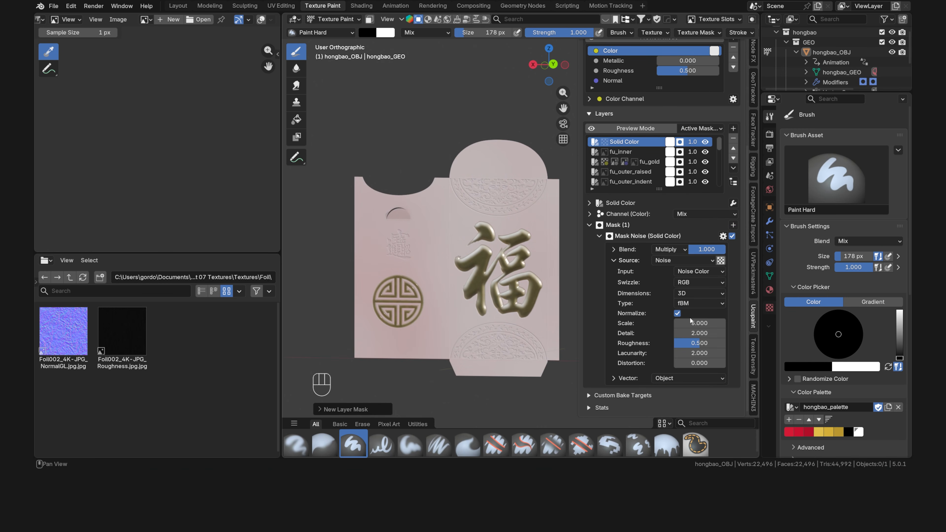
double_click(696, 323)
text(150)
key(Return)
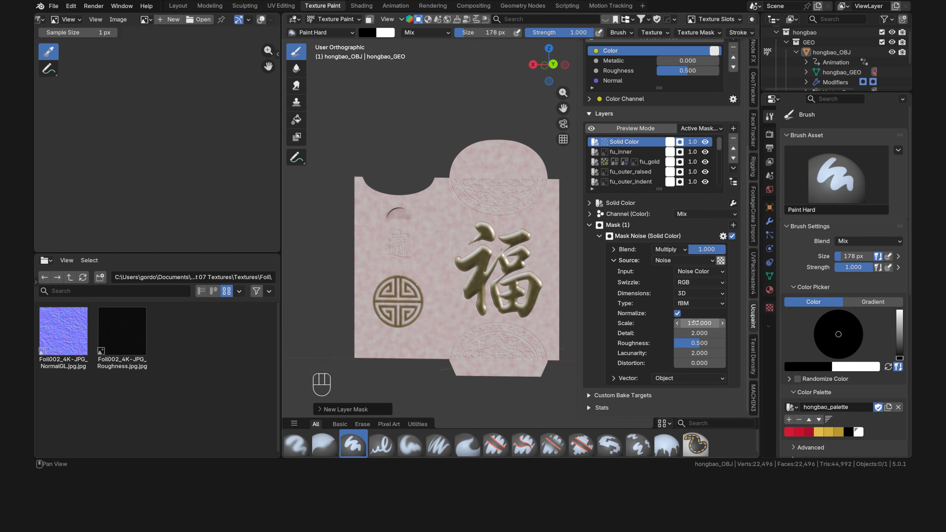
Give the noise mask a Ramp with the black stop at 0.48 and the white stop moved inward; set Detail to 7.9 and Roughness to 0.711.
click(723, 237)
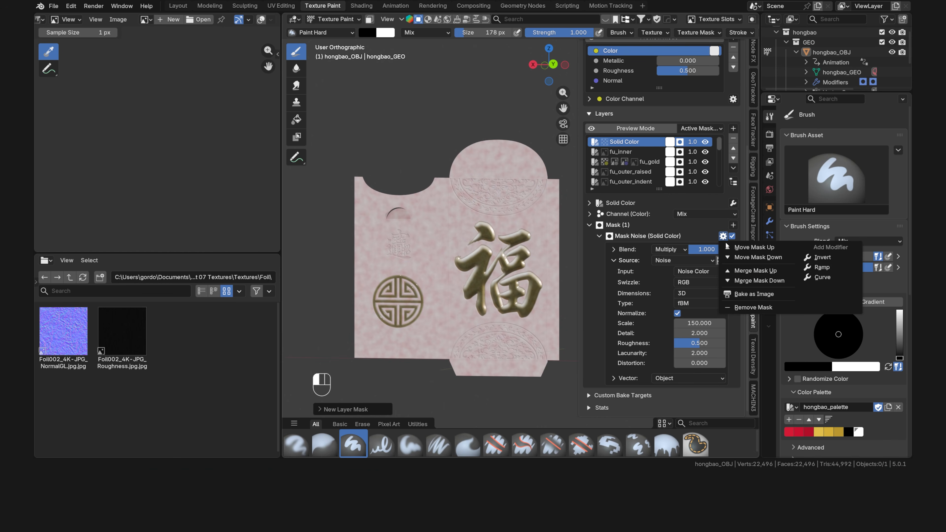
click(803, 276)
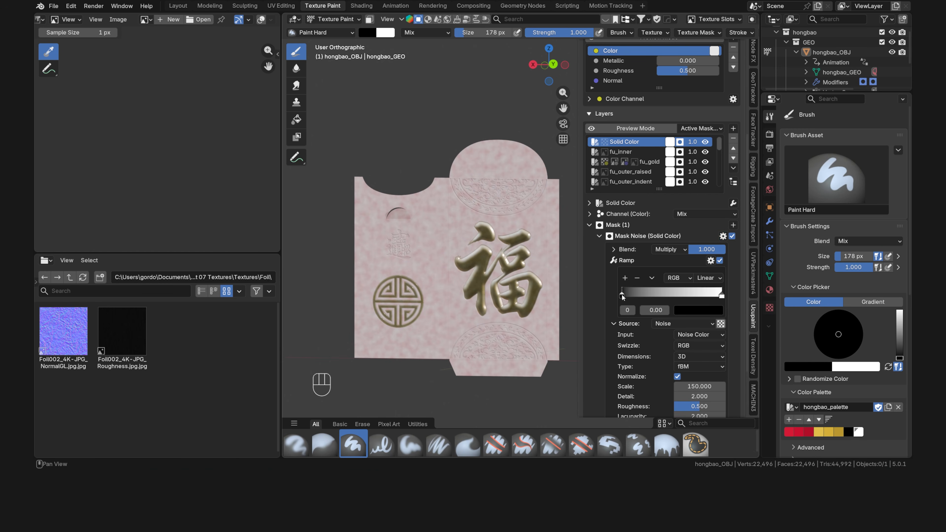
drag(622, 295, 670, 295)
click(722, 295)
scroll(670, 298, down, 4)
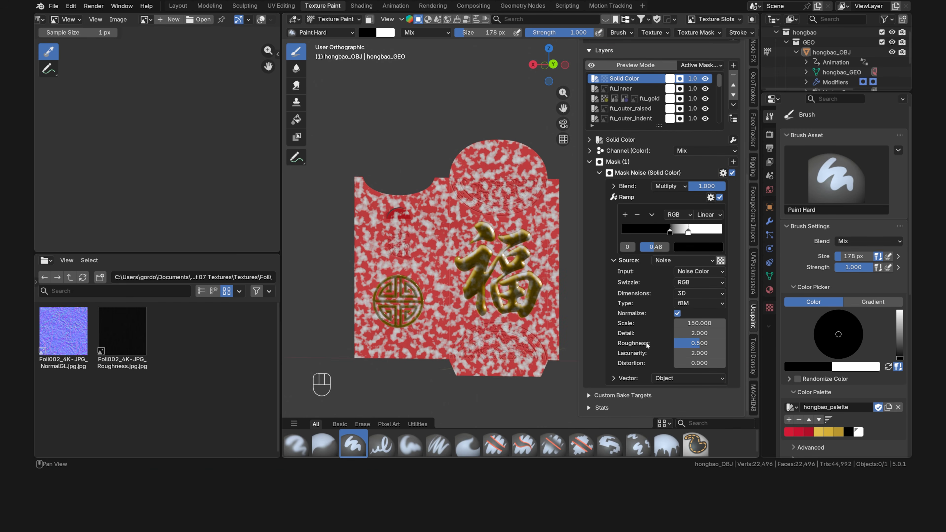
mouse_move(700, 333)
mouse_down()
mouse_move(712, 333)
mouse_move(702, 343)
mouse_move(711, 343)
mouse_up()
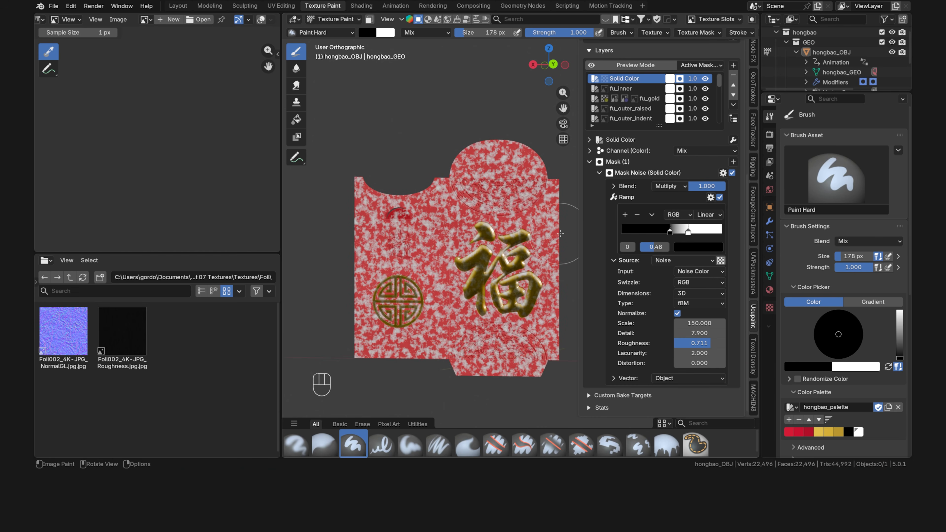
Add an Edge Detect mask with a 0.05 radius and Multiply blending to the Solid Color layer.
click(733, 162)
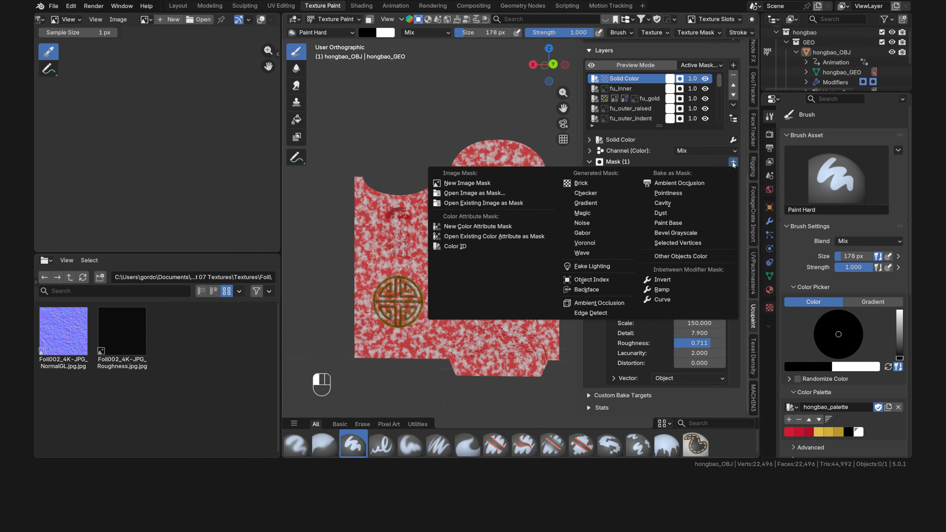
click(611, 313)
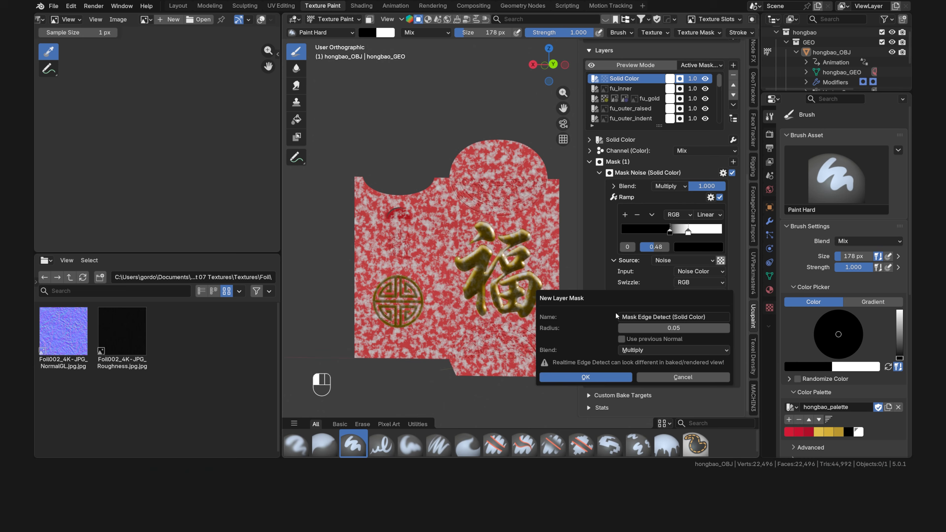
click(604, 377)
scroll(604, 374, down, 5)
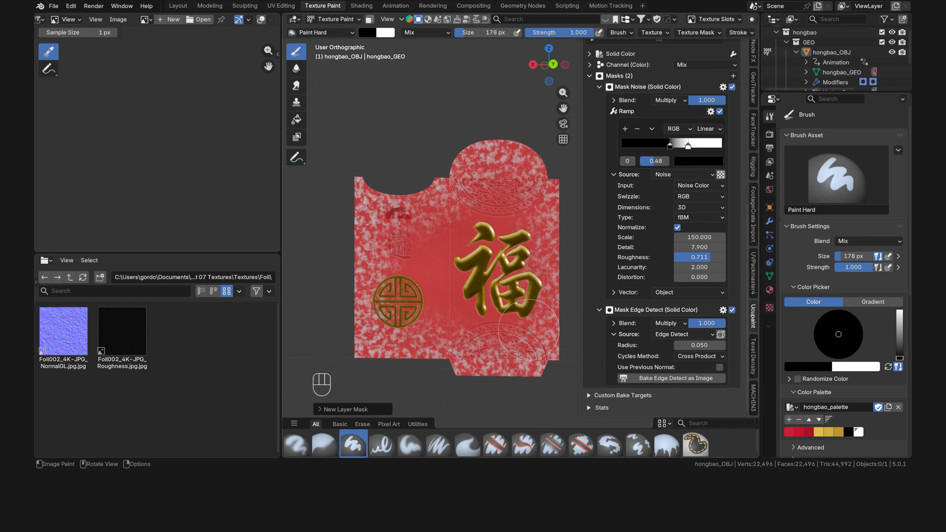
Disable the noise mask and set the Edge Detect mask's radius to 0.001.
click(732, 87)
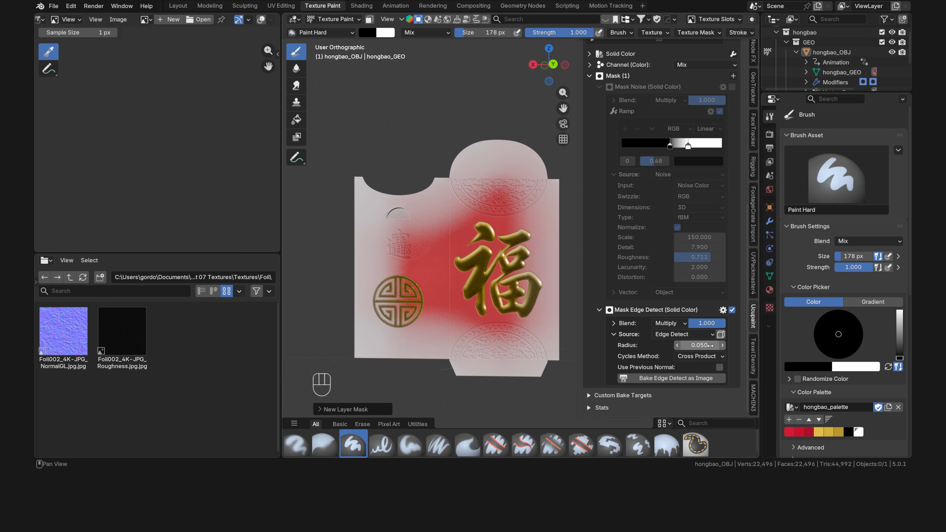
click(709, 347)
text(0)
key(Return)
Reduce the Edge Detect mask's radius to 0.0005 for a thinner line along the envelope's cut edges.
scroll(331, 226, up, 5)
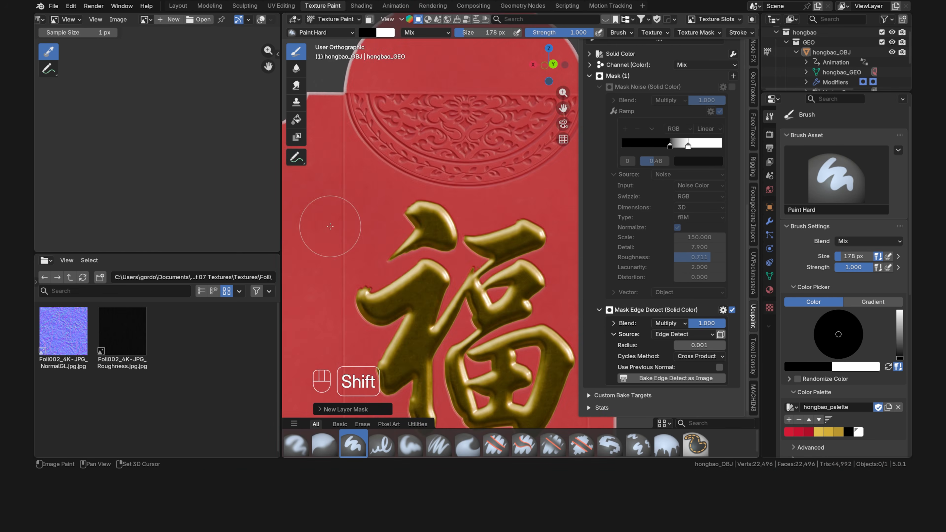
shift+middle_drag(332, 226, 481, 242)
scroll(410, 224, up, 4)
shift+middle_drag(316, 201, 506, 256)
click(703, 345)
text(0.0005)
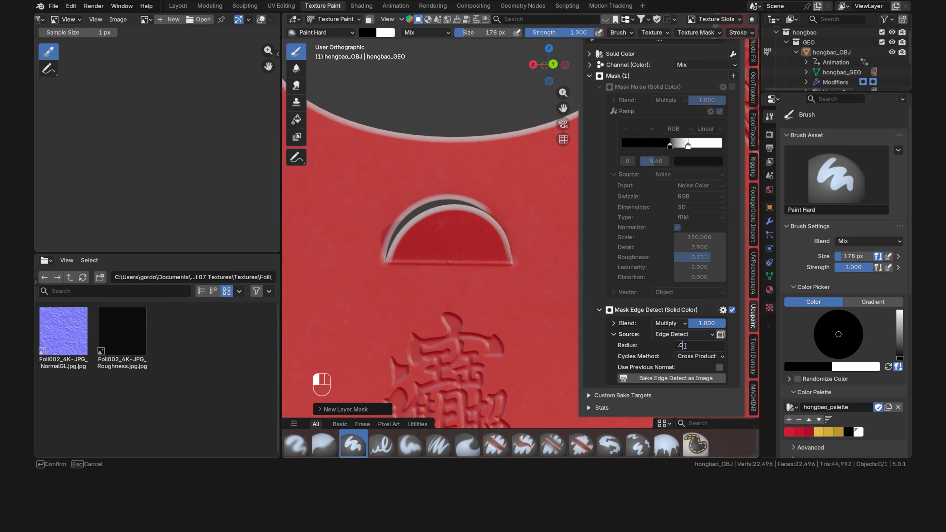
key(Return)
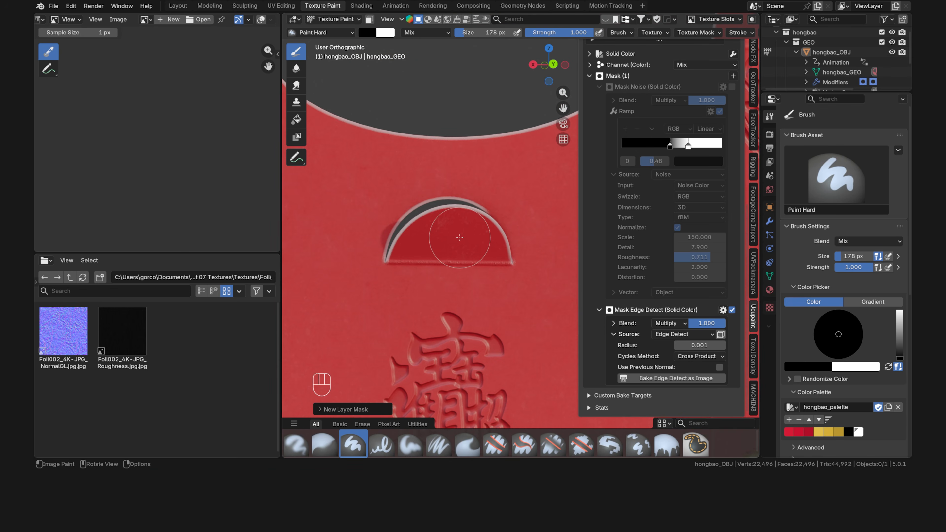
Examine the edge lines around the thumb cutout, the flap and the whole unfolded envelope.
scroll(459, 237, down, 4)
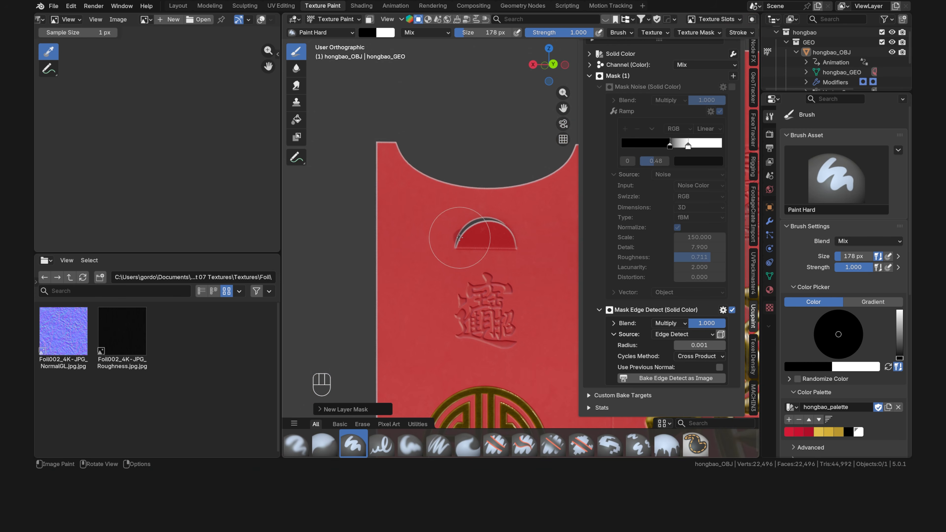
shift+middle_drag(498, 298, 432, 216)
shift+middle_drag(540, 175, 340, 233)
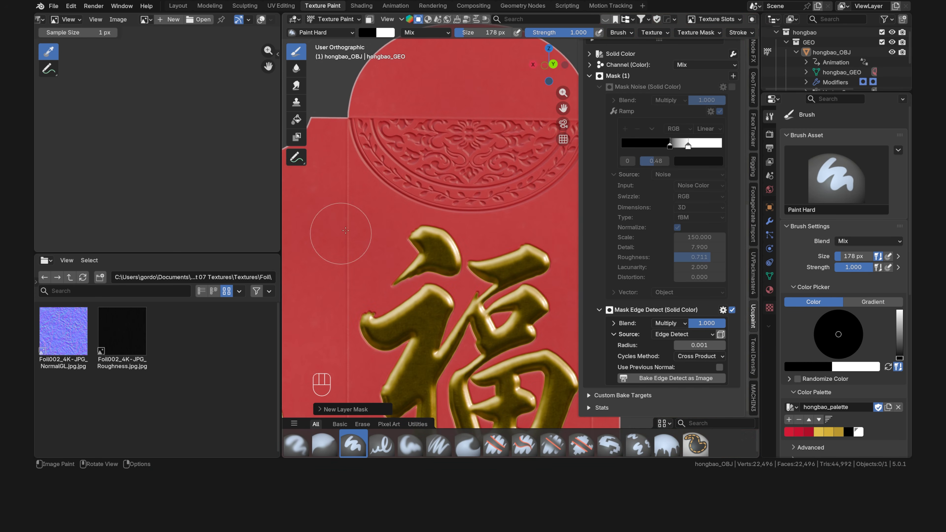
scroll(431, 225, down, 5)
shift+middle_drag(445, 258, 421, 217)
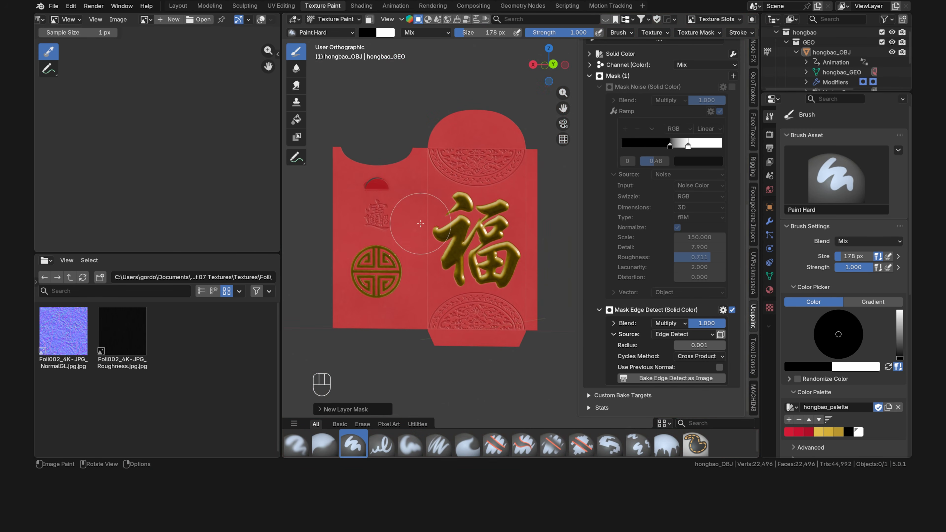
Make the Solid Color layer's Edge Detect mask use the previous normal and re-enable the noise mask.
click(719, 368)
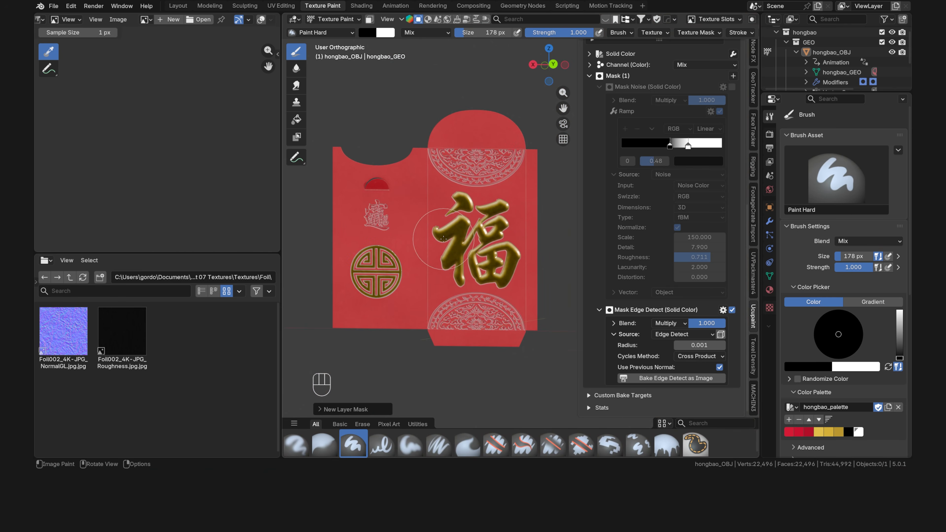
scroll(432, 239, up, 2)
shift+middle_drag(442, 238, 468, 260)
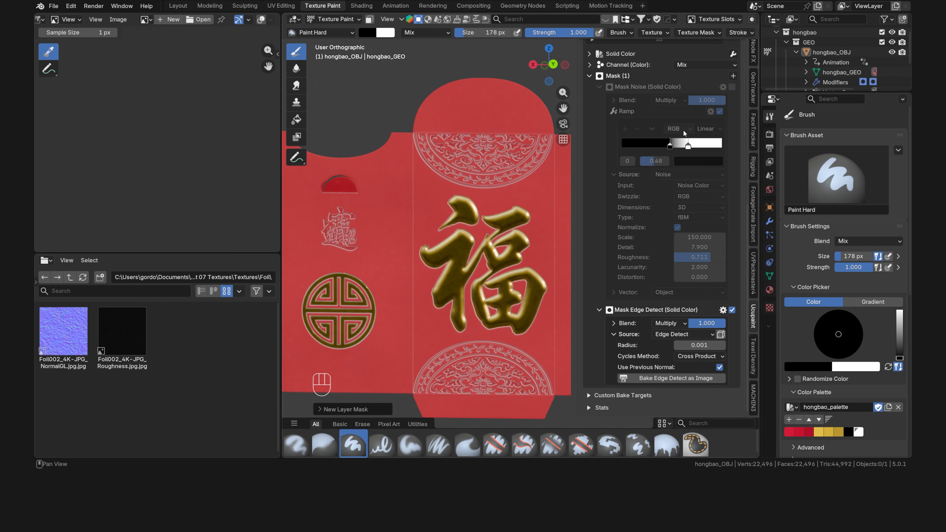
click(732, 88)
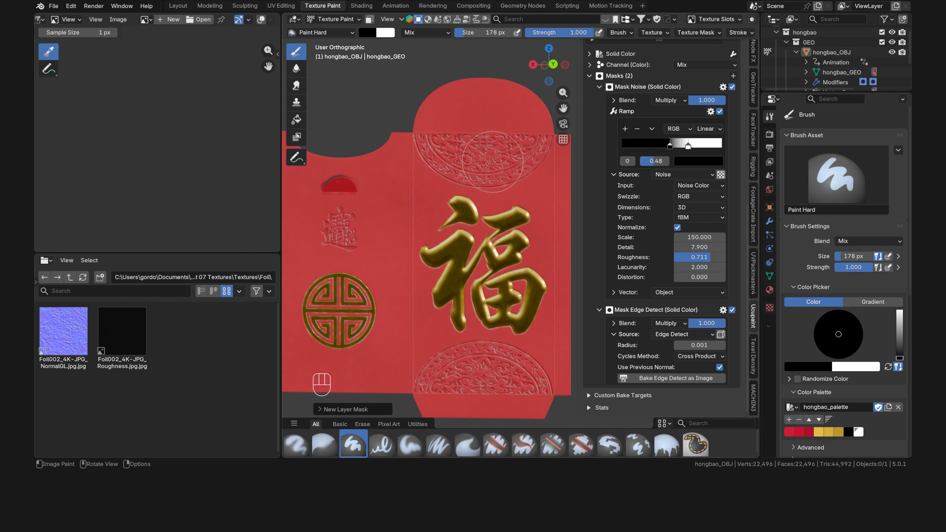
Examine the broken-up edge wear around the floral emboss, the flap and the left panel of the envelope.
scroll(493, 162, up, 6)
shift+middle_drag(493, 162, 500, 275)
scroll(500, 275, down, 8)
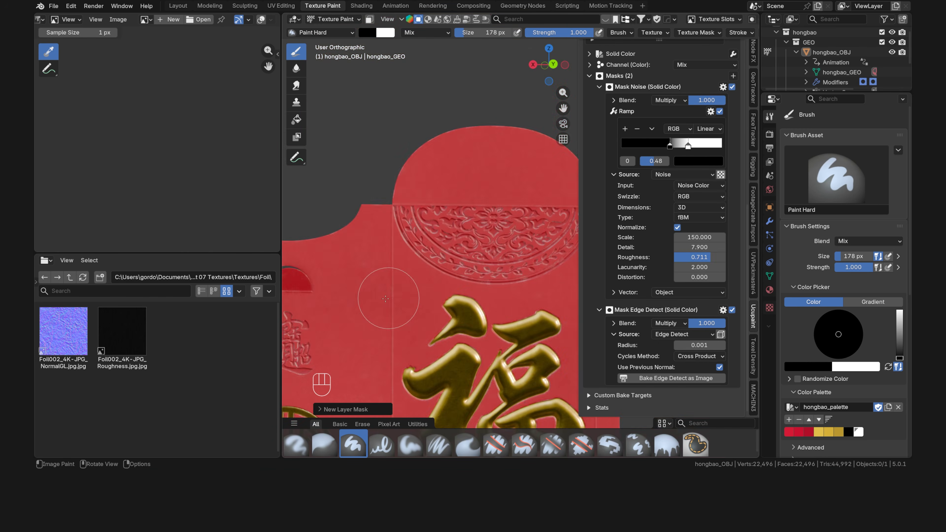
shift+middle_drag(393, 307, 541, 207)
scroll(424, 261, up, 5)
scroll(424, 261, down, 8)
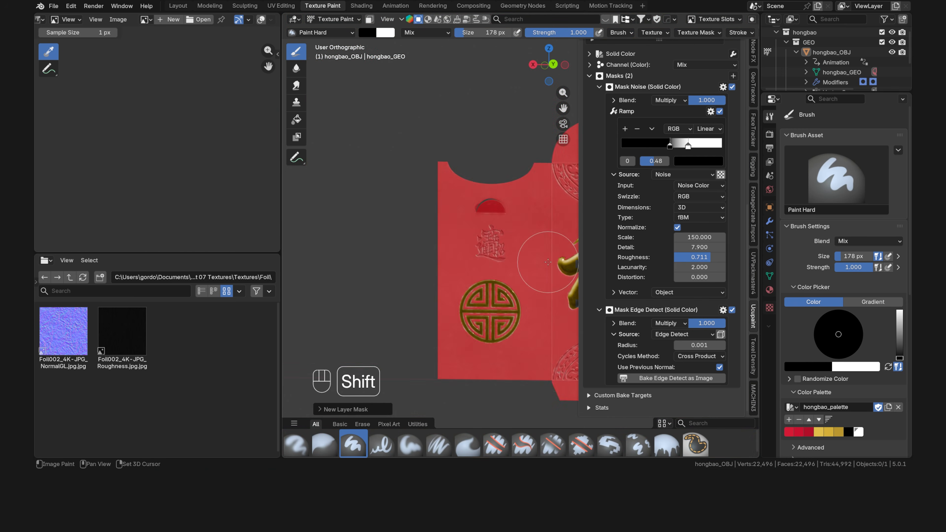
shift+middle_drag(546, 265, 433, 248)
scroll(589, 91, up, 6)
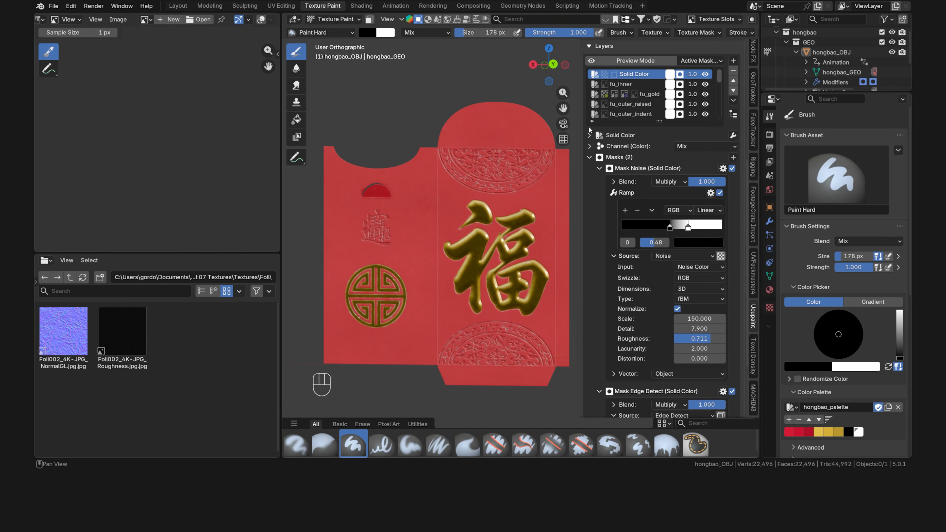
Override the Solid Color layer's Color channel with the existing image paperfiber_color.
click(591, 168)
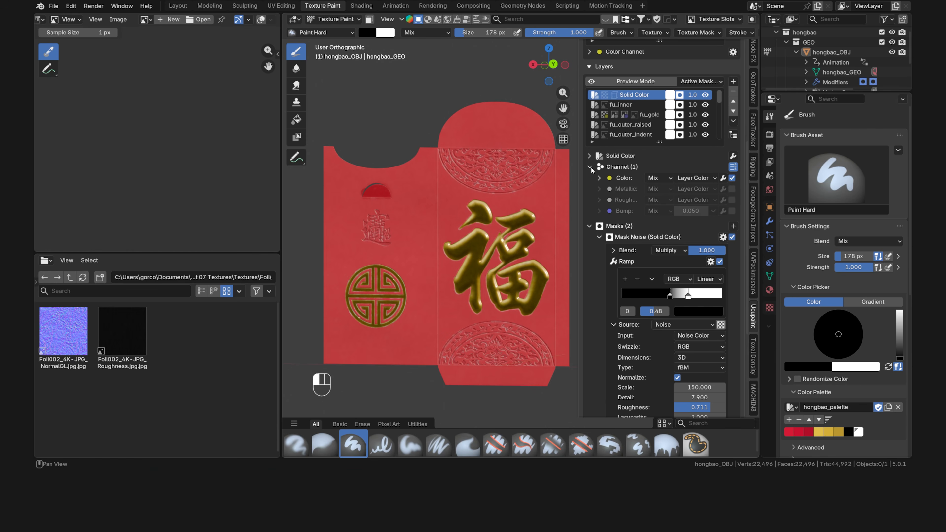
click(697, 179)
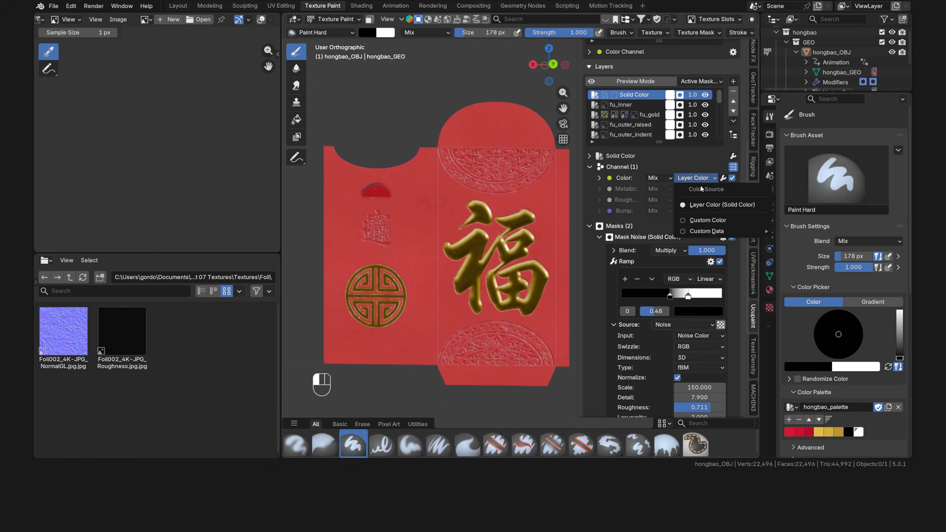
mouse_move(705, 231)
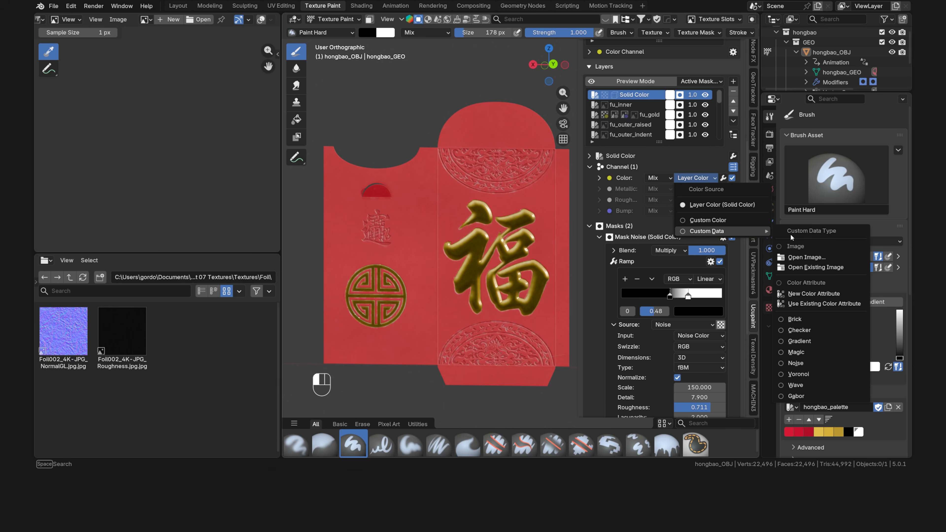
click(804, 267)
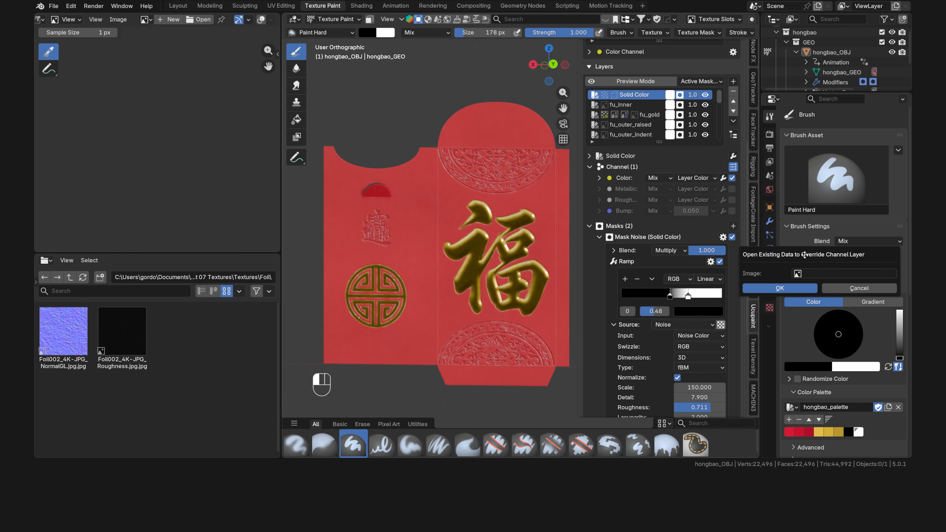
click(570, 249)
text(paper)
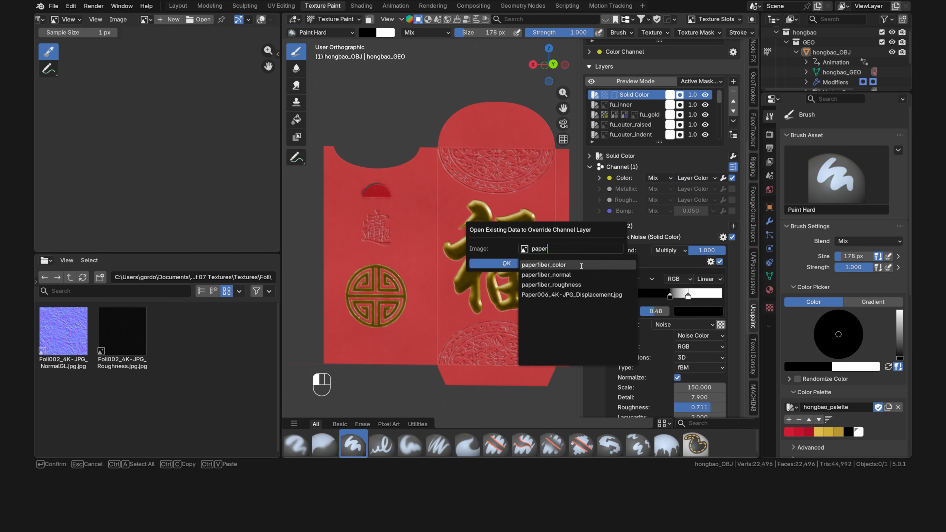
click(543, 265)
click(522, 263)
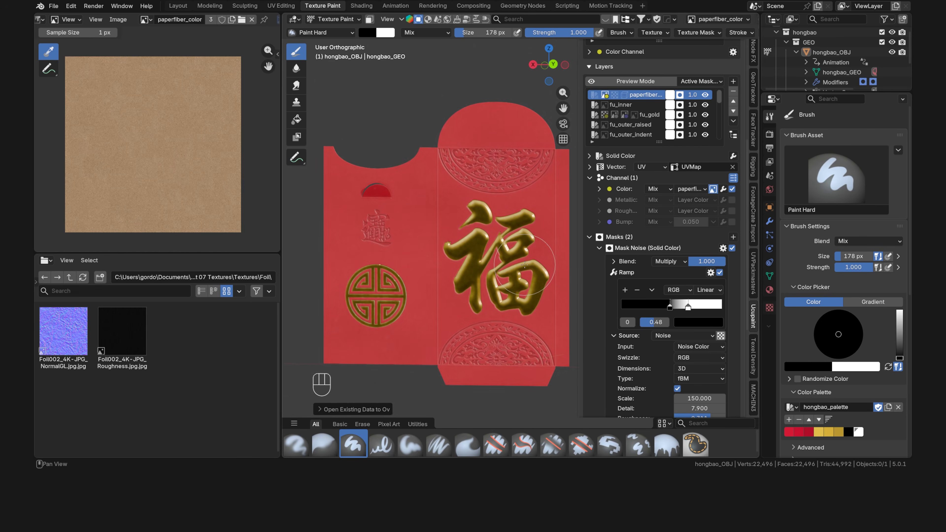
Try moving the white stop of the noise mask's ramp toward the black stop while viewing the thumb cutout.
shift+middle_drag(374, 227, 494, 252)
scroll(499, 242, up, 8)
shift+middle_drag(501, 156, 514, 227)
scroll(492, 261, up, 7)
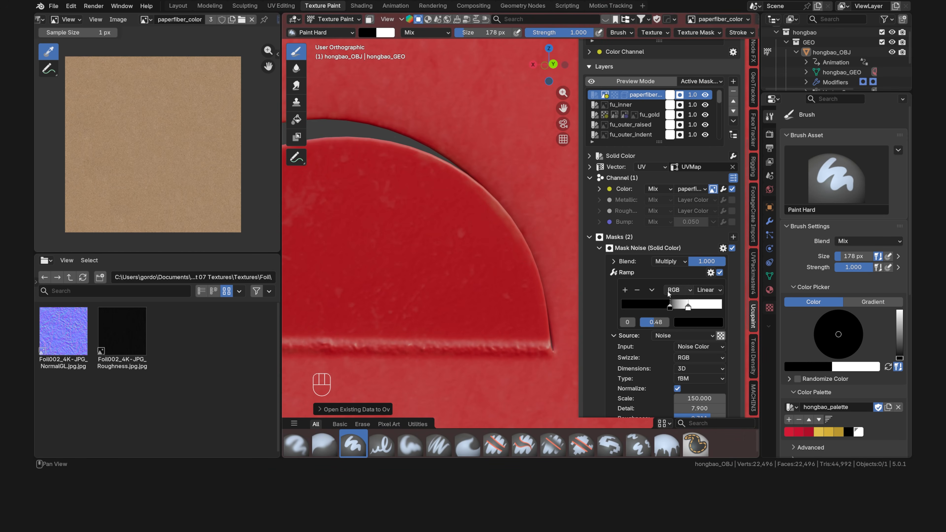
click(687, 307)
drag(687, 306, 672, 307)
key(ctrl+z)
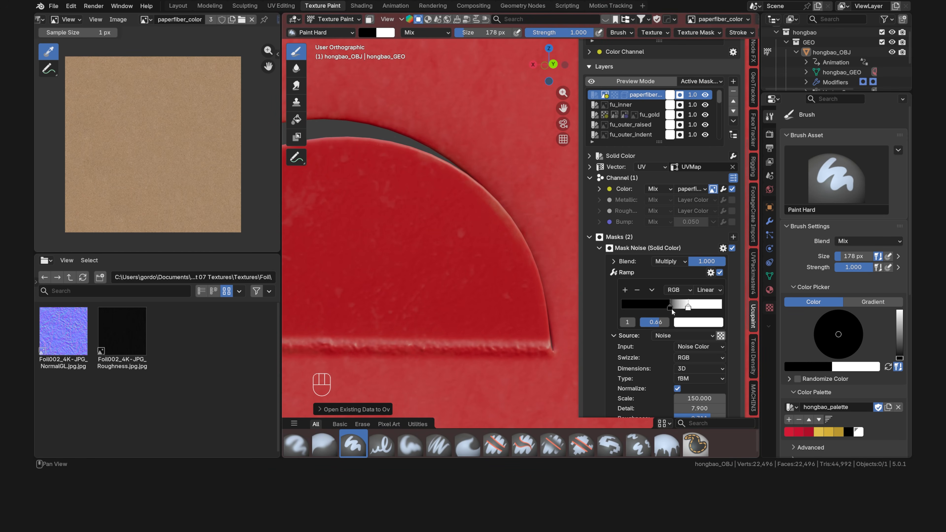
Map the edge-wear layer with Object coordinates and scale it to 3 on all axes, matching the bottom paper fiber layer.
click(655, 168)
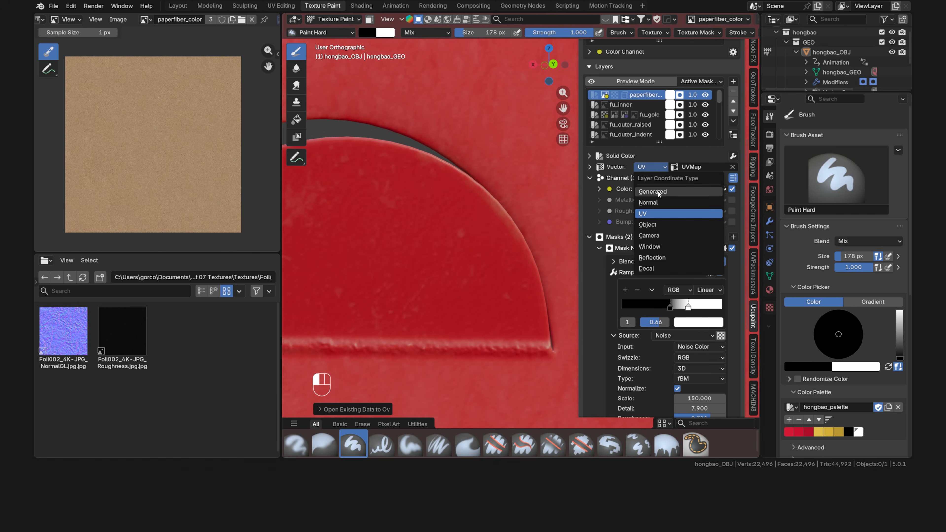
click(662, 224)
scroll(653, 130, down, 5)
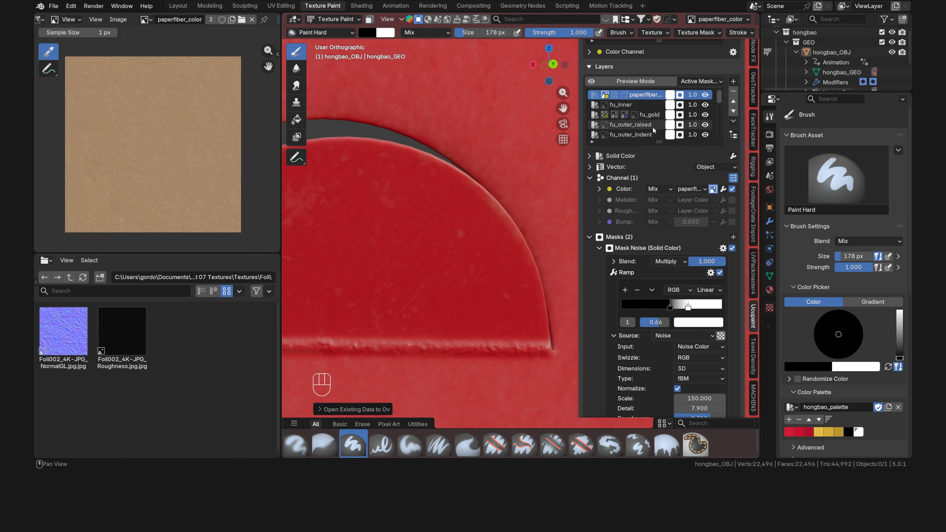
click(658, 135)
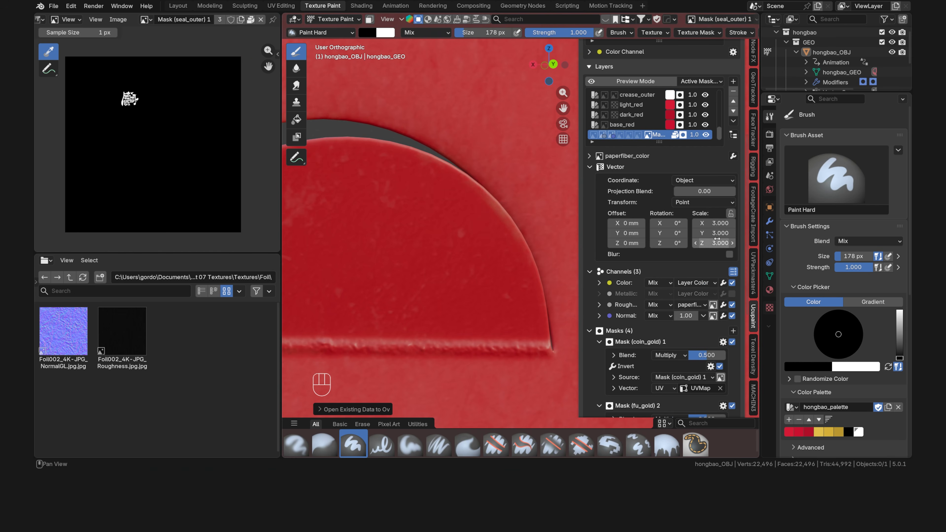
scroll(646, 115, up, 5)
click(644, 96)
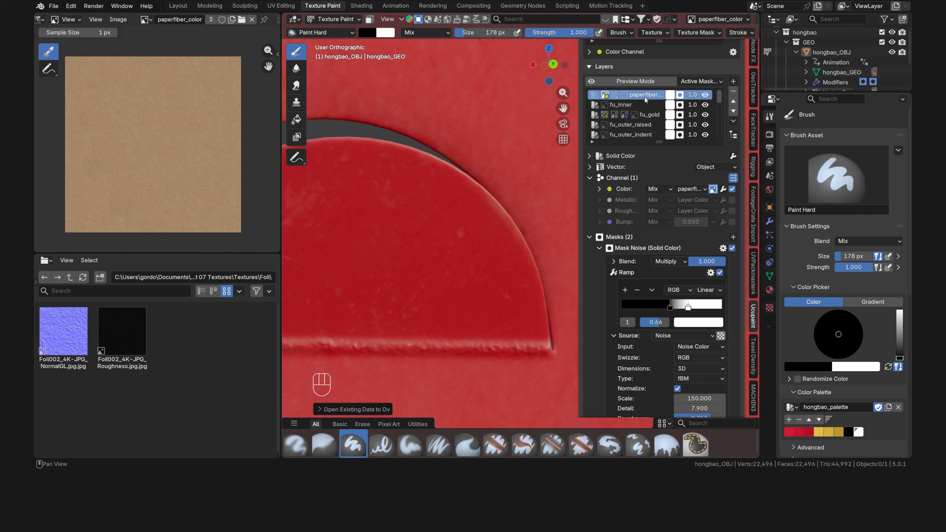
click(593, 167)
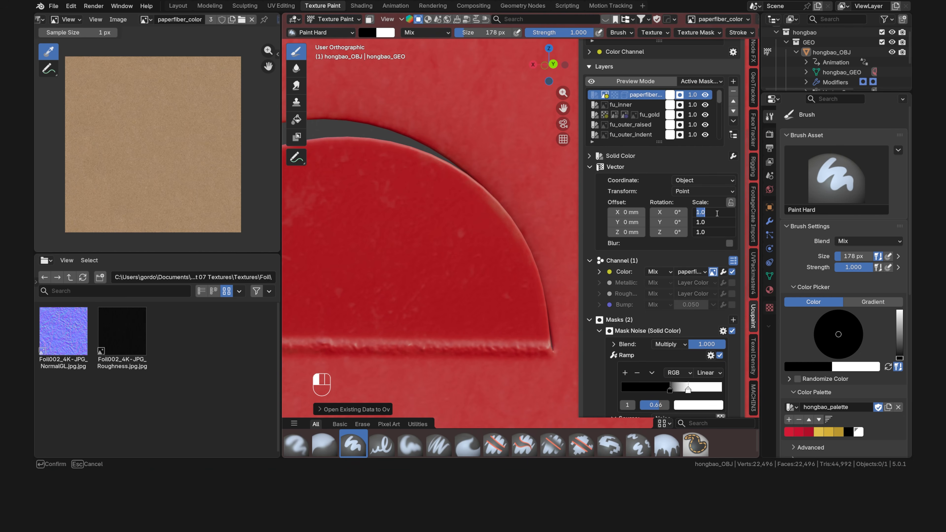
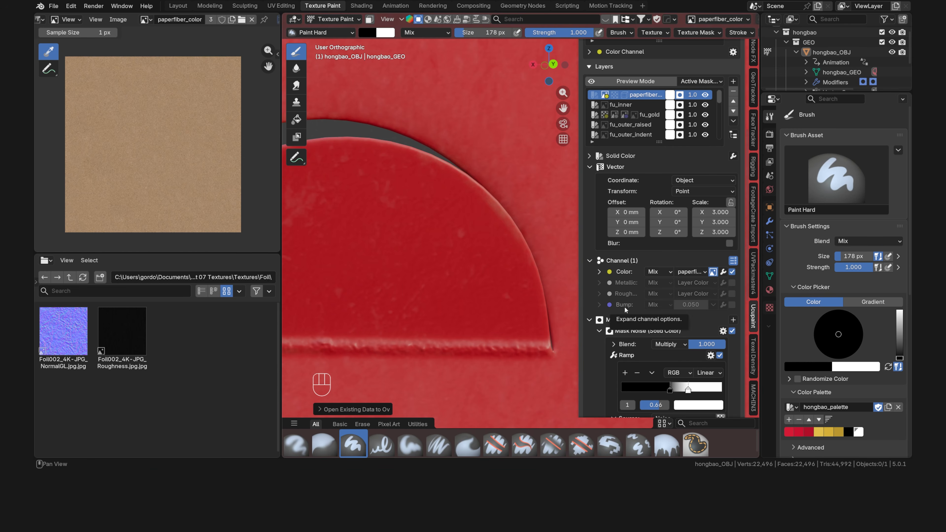
Enable the edge-wear layer's Bump channel, show the viewport in Rendered shading and set the bump height to -0.001.
click(732, 305)
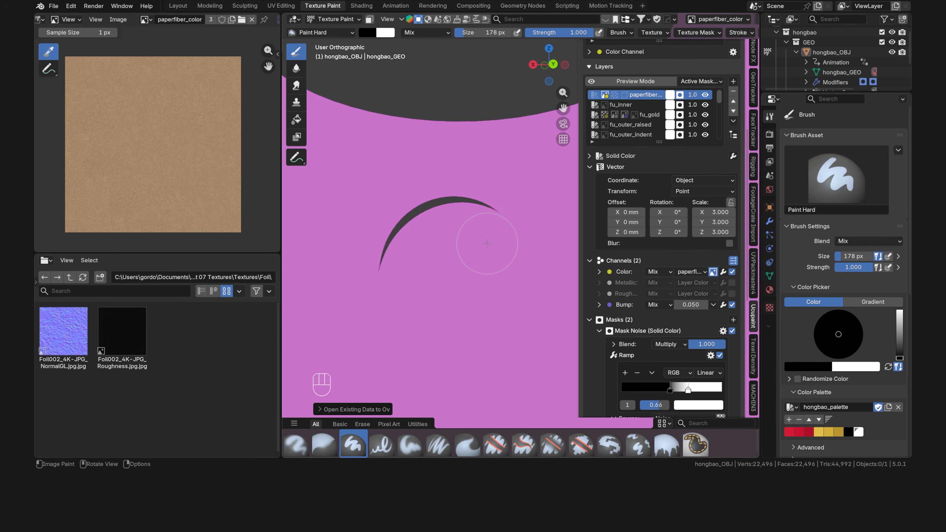
scroll(637, 106, down, 6)
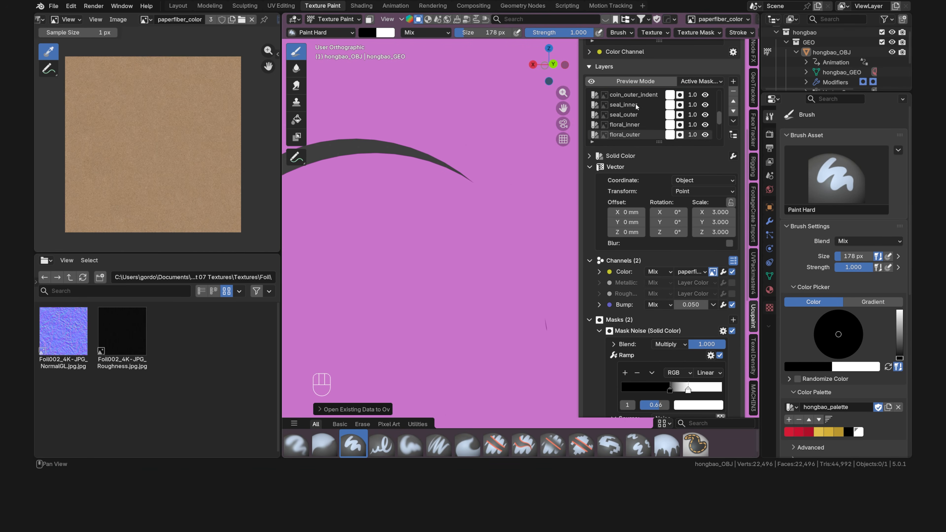
scroll(637, 107, up, 6)
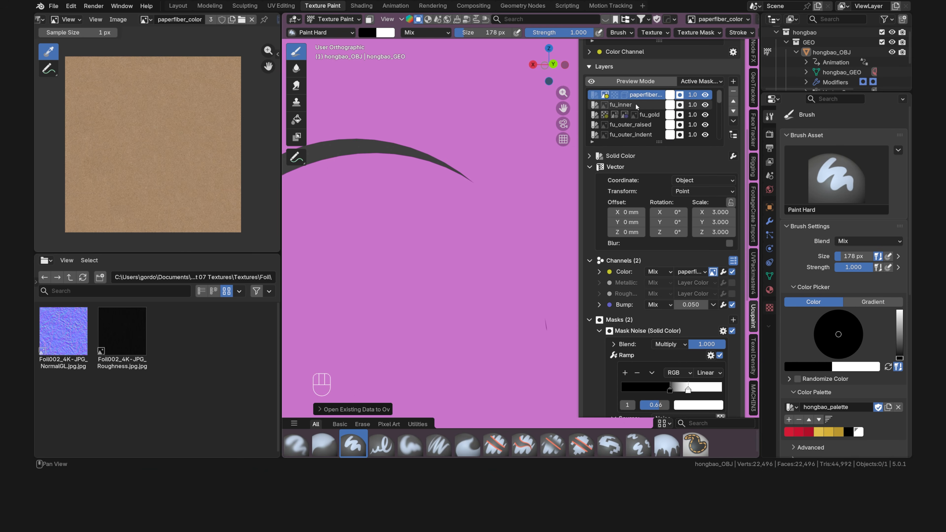
scroll(521, 19, right, 3)
scroll(522, 19, right, 8)
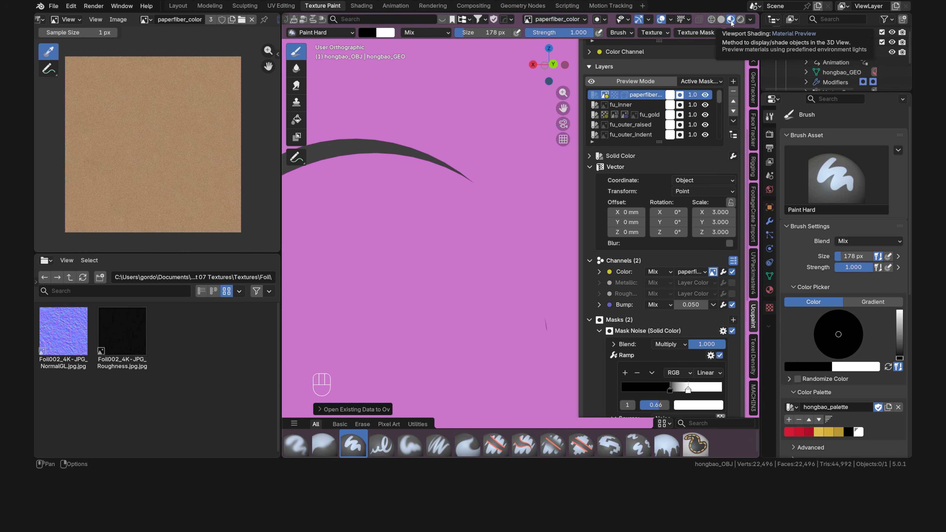
click(740, 20)
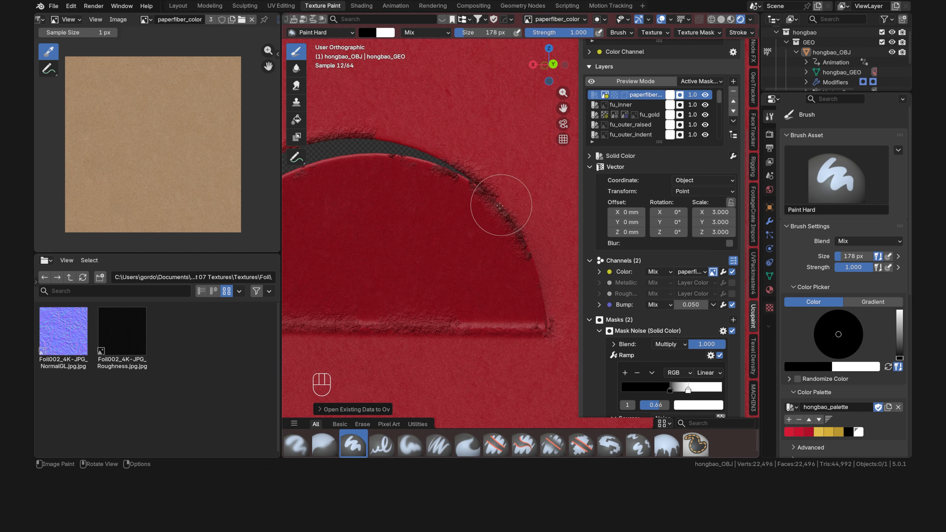
click(692, 304)
text(-0.001)
key(Return)
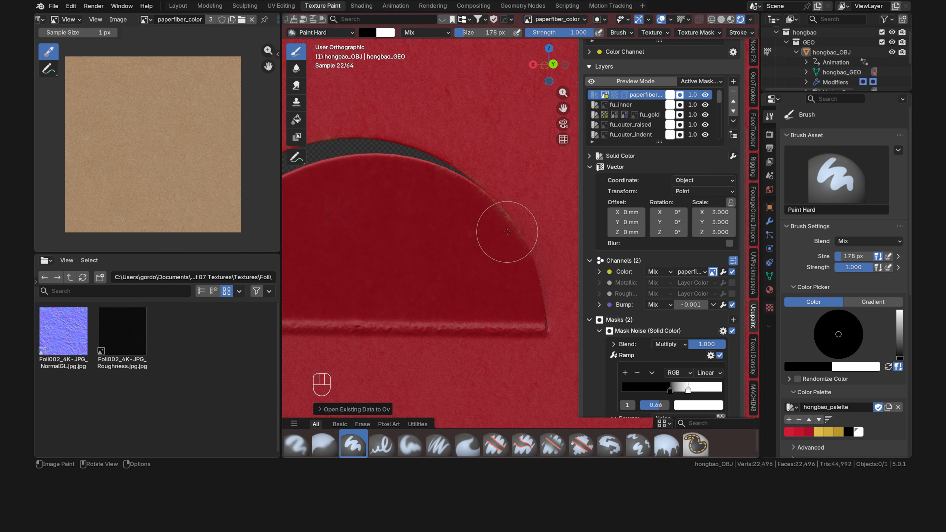
Enable the edge-wear layer's Roughness channel with a custom value of 0.8.
click(732, 294)
click(695, 293)
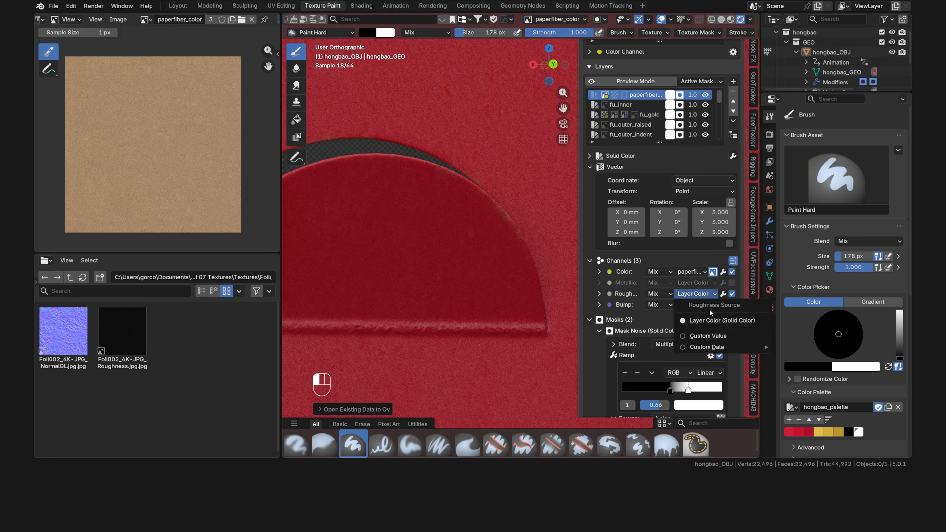
click(715, 338)
double_click(699, 295)
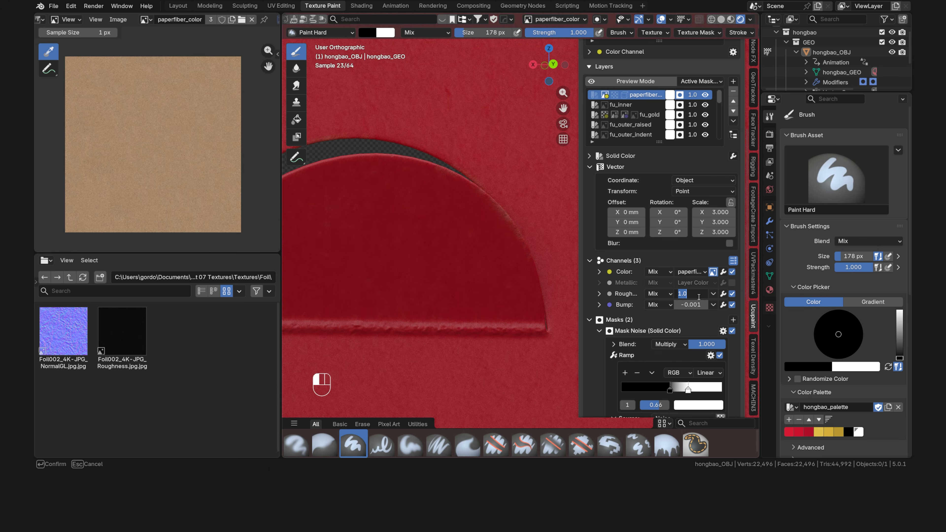
key(Return)
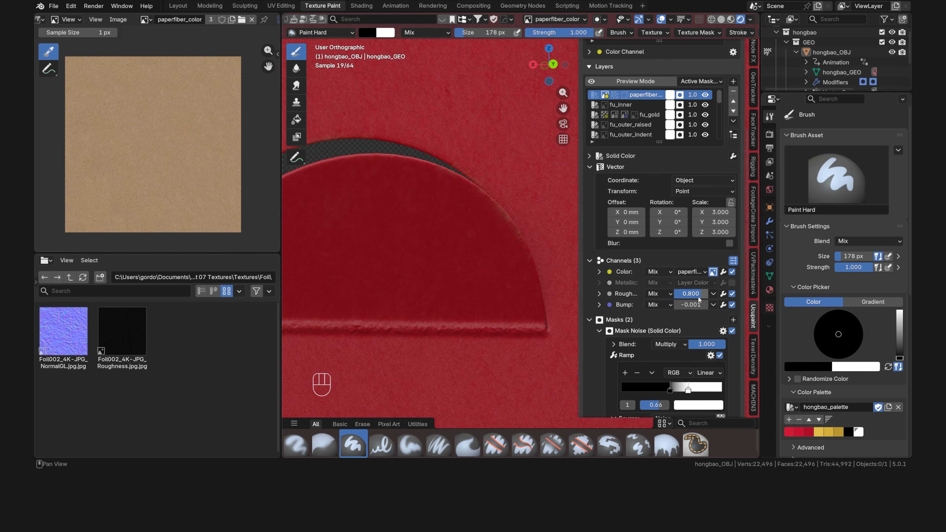
Return the viewport to Material Preview shading and delete the light_red and dark_red layers.
click(730, 20)
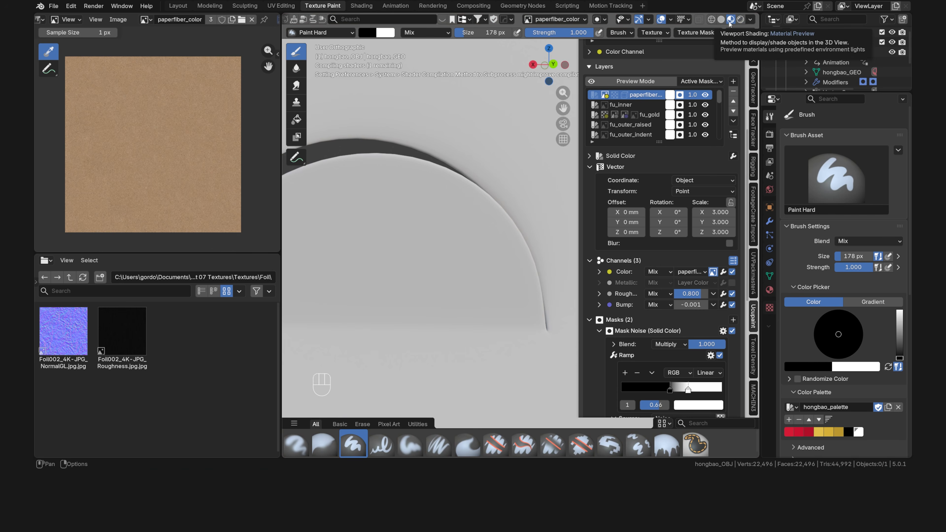
scroll(496, 265, down, 8)
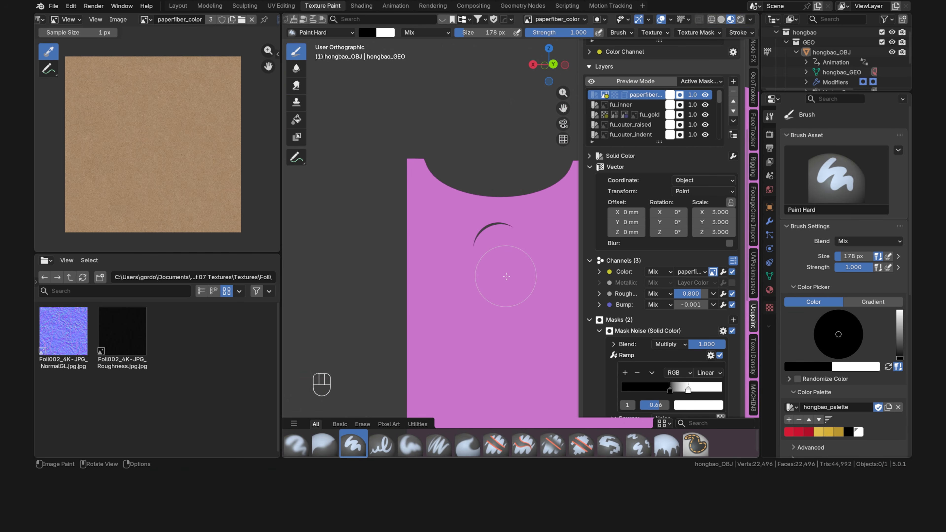
shift+middle_drag(508, 277, 415, 253)
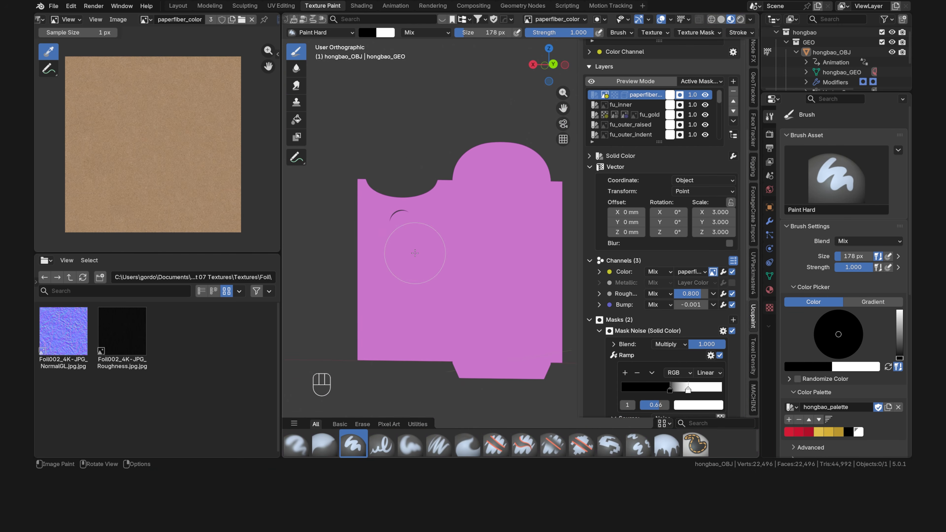
scroll(641, 126, down, 12)
click(643, 106)
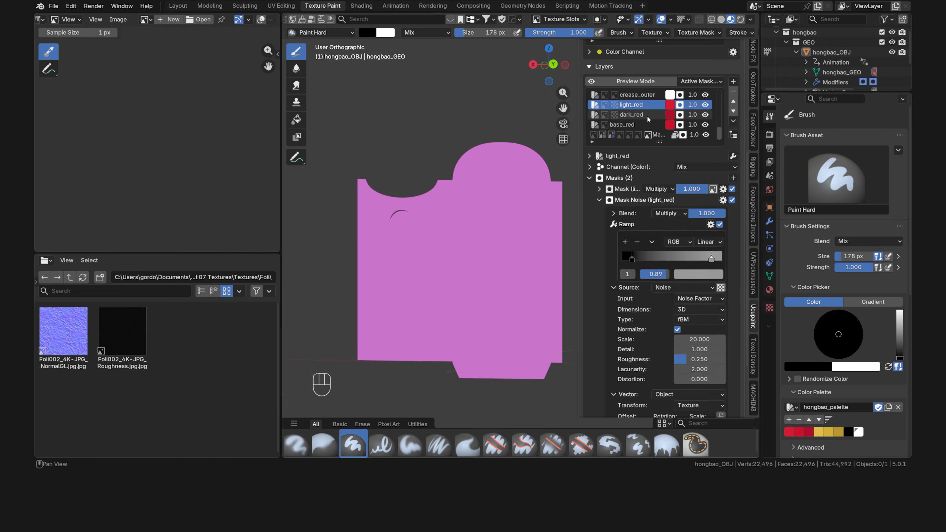
click(644, 114)
click(733, 90)
click(734, 285)
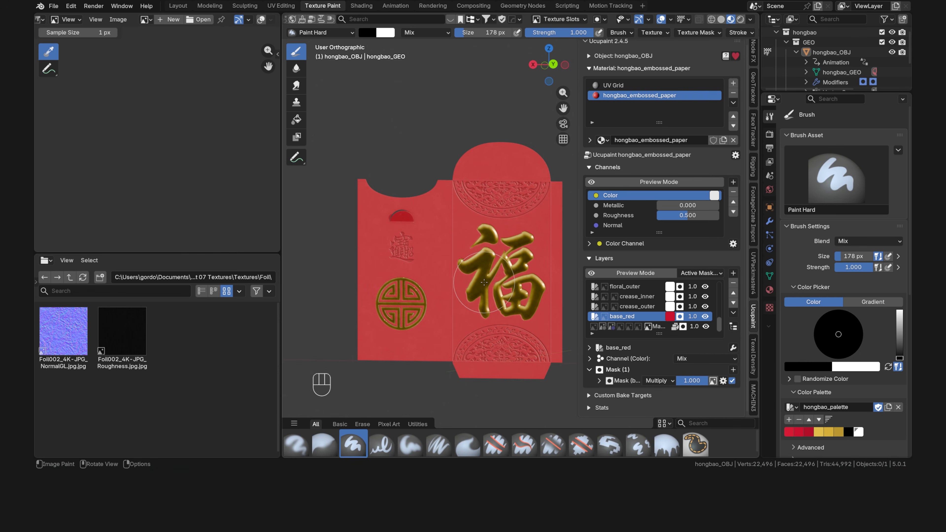
Replace the base_red layer's color source with custom Noise data and map the layer with Object coordinates.
click(589, 359)
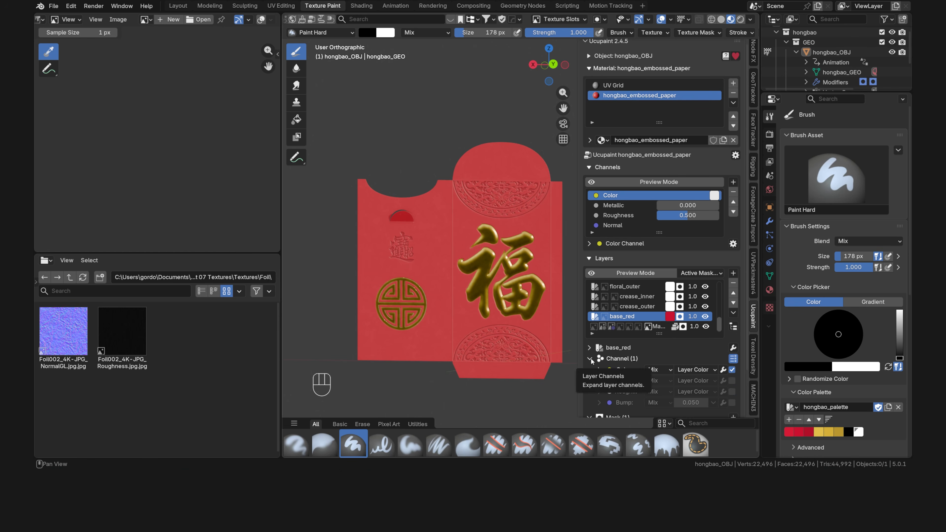
click(699, 371)
mouse_move(713, 424)
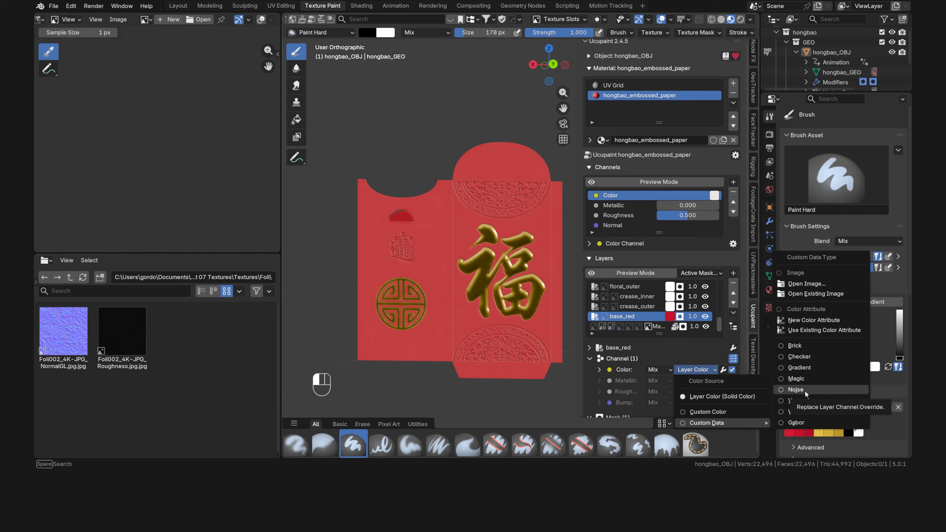
click(795, 390)
click(599, 372)
scroll(604, 328, down, 8)
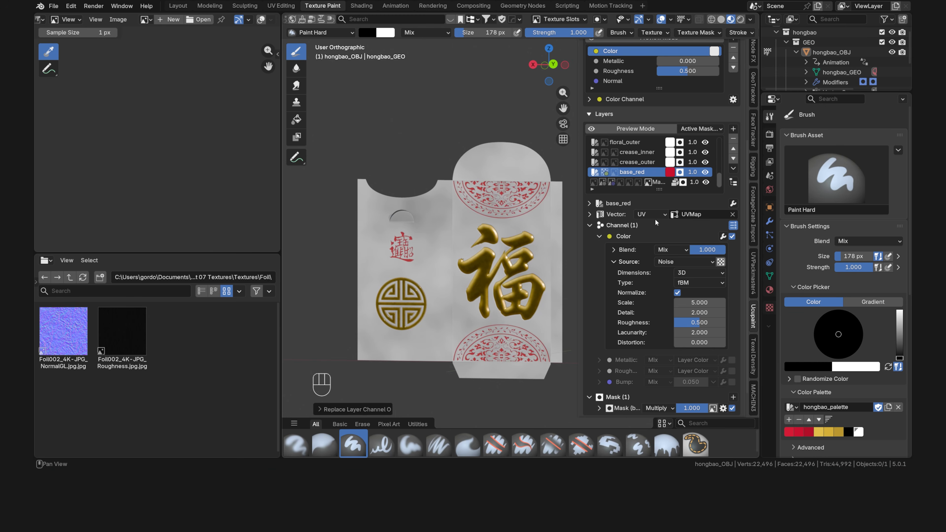
click(656, 215)
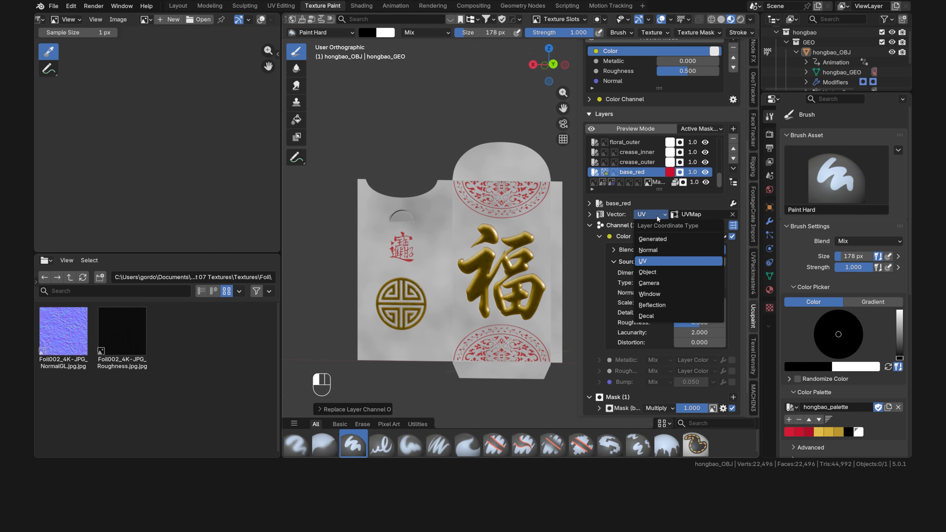
click(665, 271)
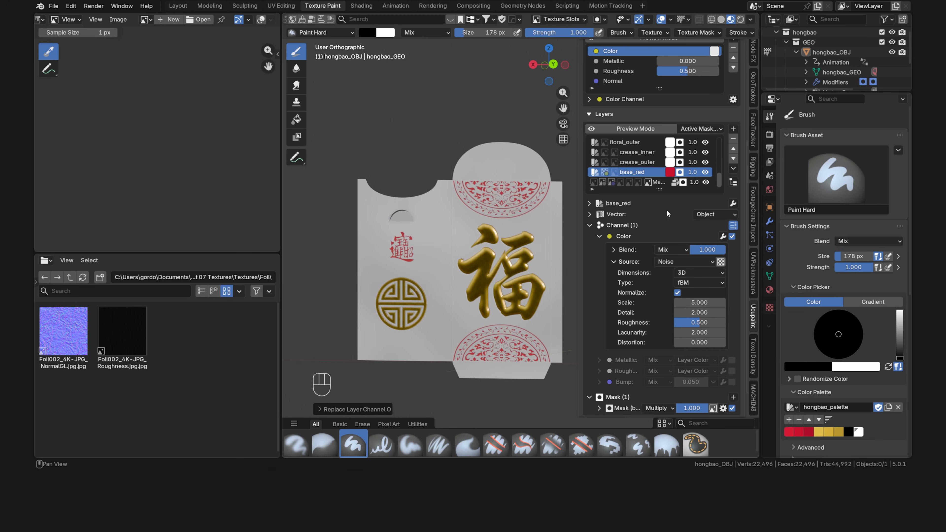
Hide the topmost paper-fiber layer and set the scale of base_red's noise color source to 30.
scroll(669, 175, up, 6)
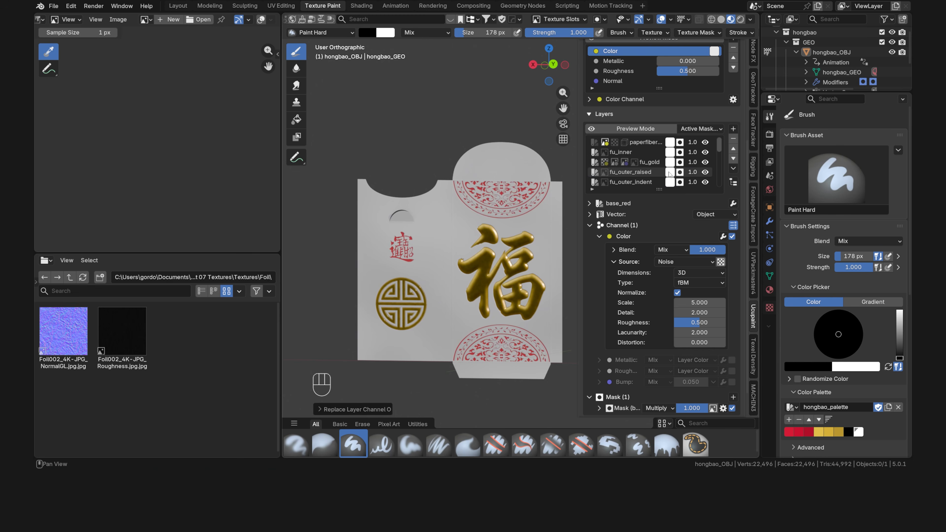
click(705, 143)
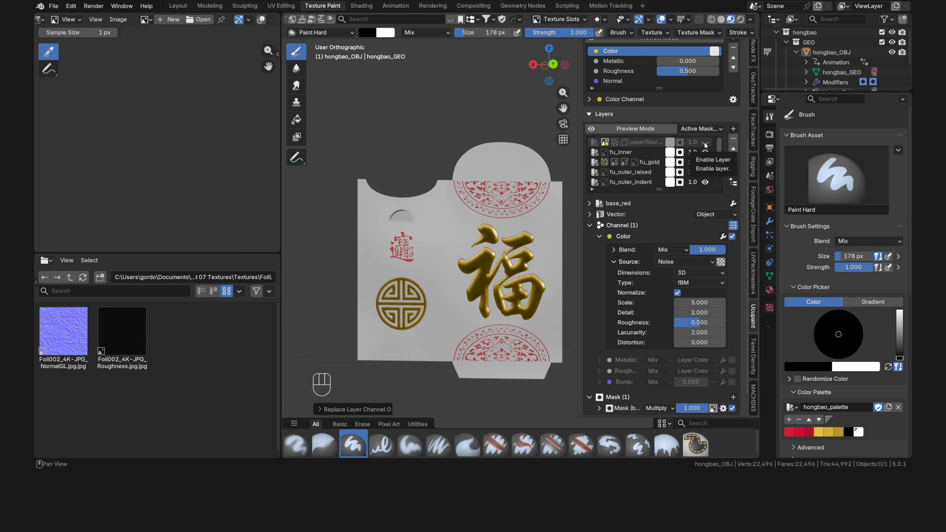
scroll(648, 160, down, 5)
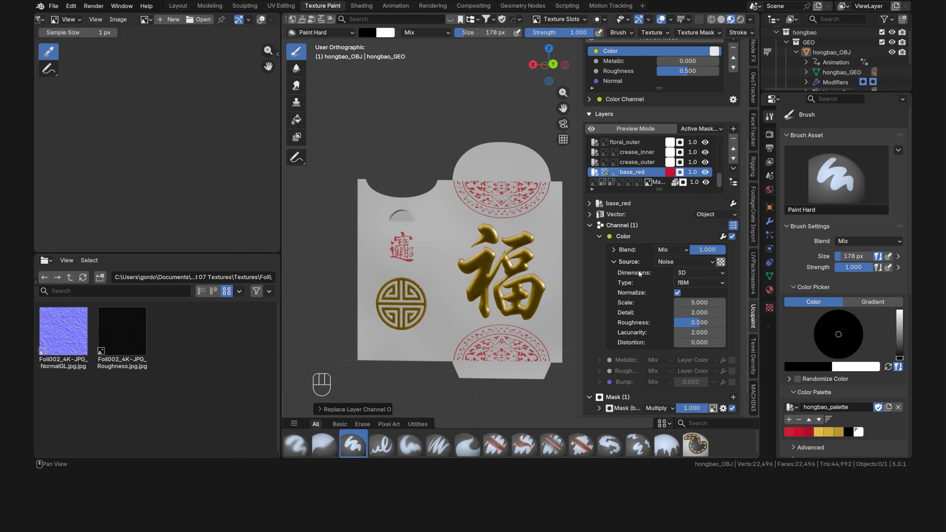
click(699, 302)
text(10)
key(Return)
click(698, 303)
text(20)
key(Return)
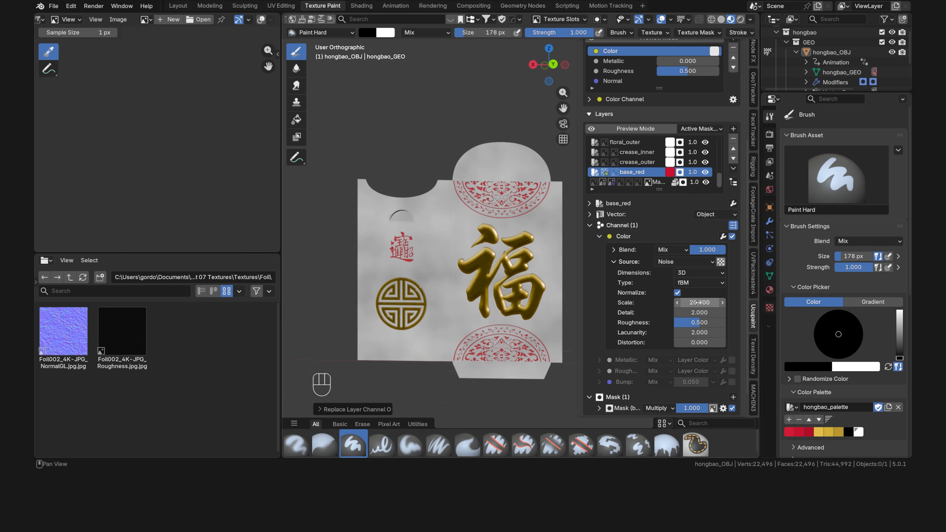
click(698, 302)
text(30)
key(Return)
Add a Color Ramp to base_red's color with a middle stop at 0.50, coloring its stops with the palette's three reds, the last #D61A36.
click(723, 238)
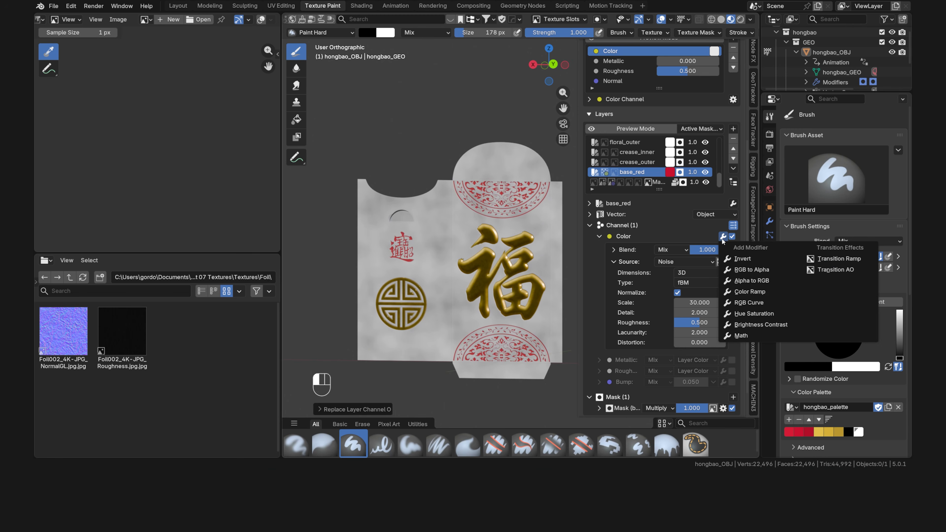
click(753, 292)
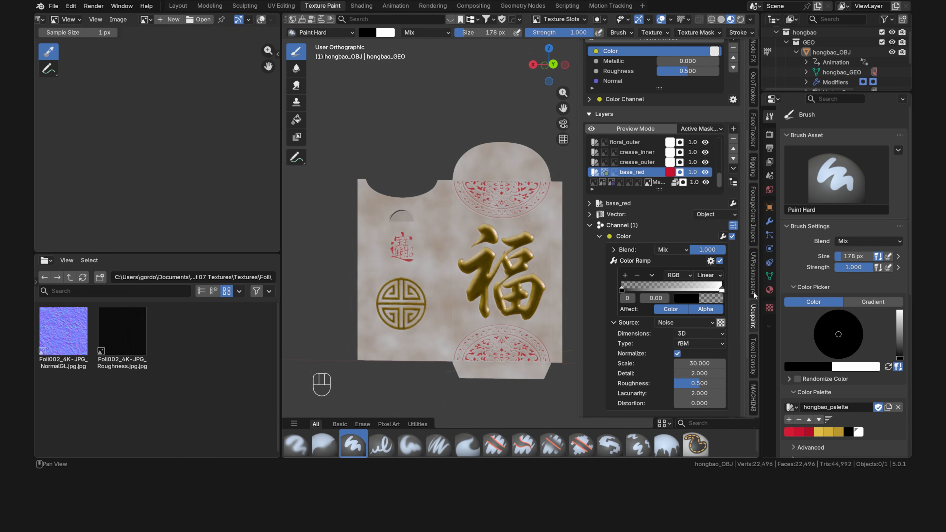
click(625, 275)
scroll(797, 337, down, 5)
key(ctrl+c)
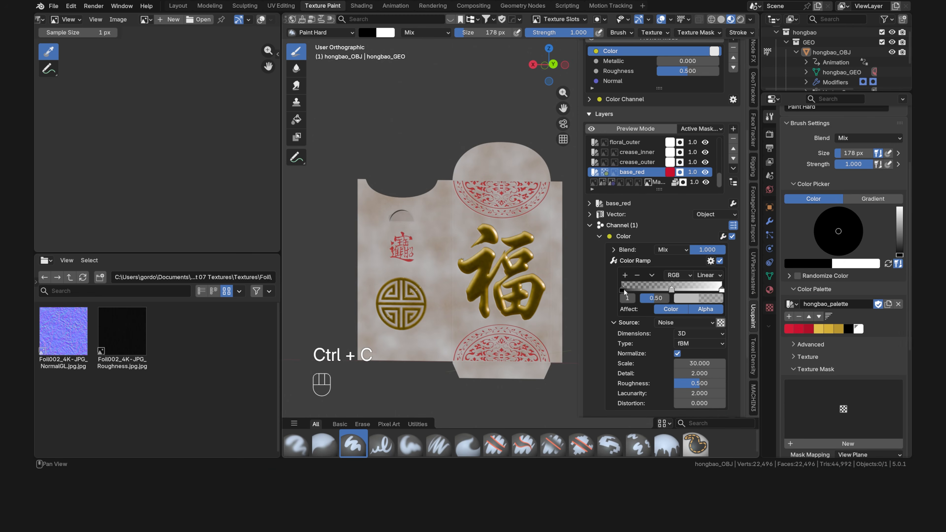
key(ctrl+v)
key(ctrl+c)
key(ctrl+v)
click(722, 290)
key(ctrl+c)
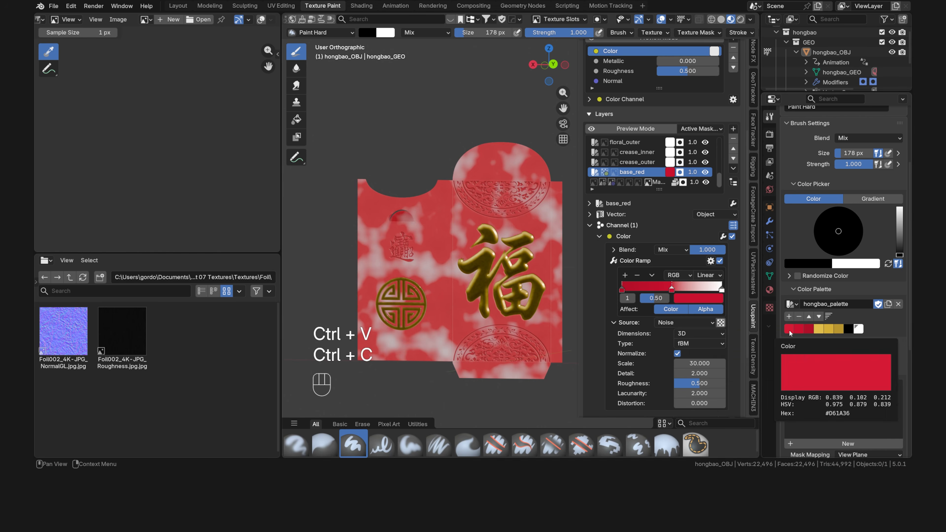
key(ctrl+v)
Move the ramp's outer stops inward, the last to 0.91, and set the noise detail to 3.1 and roughness to 0.559.
drag(623, 291, 645, 293)
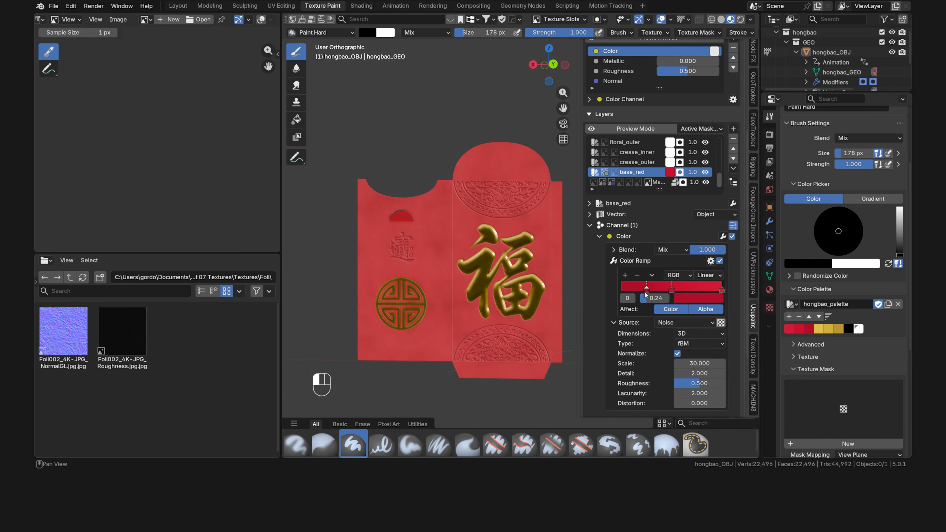
mouse_move(722, 290)
mouse_down()
mouse_move(696, 293)
mouse_move(708, 295)
mouse_up()
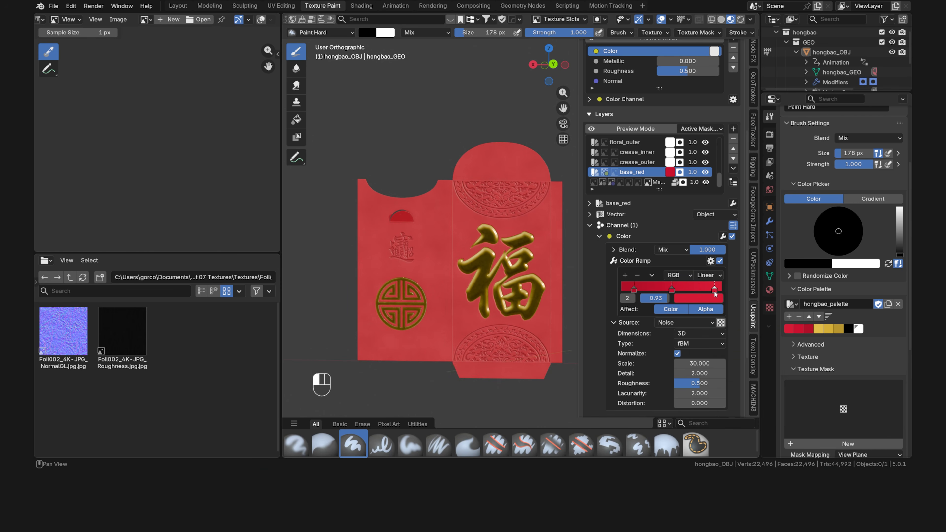
drag(699, 374, 713, 373)
drag(700, 383, 703, 383)
Switch the topmost paper-fiber layer's visibility to compare the envelope with and without the worn edges.
scroll(701, 161, up, 5)
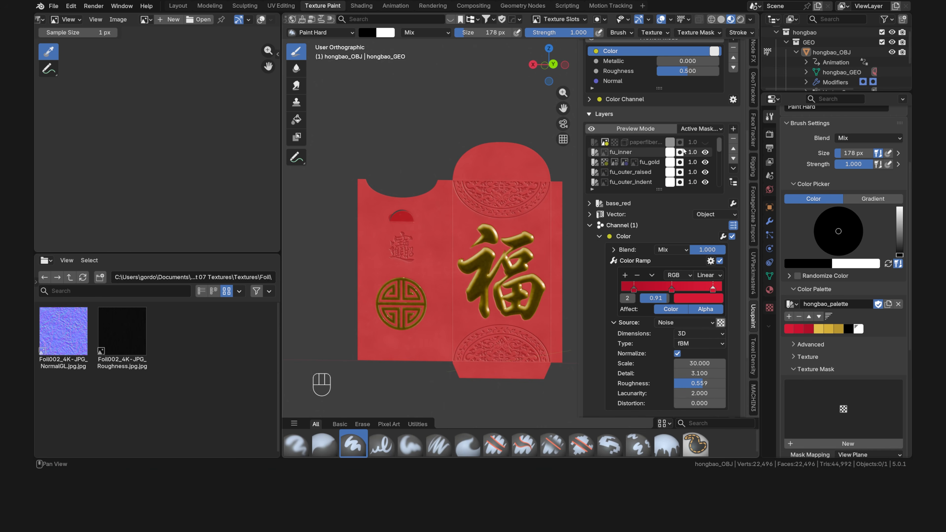
click(704, 141)
click(704, 143)
Examine the edge wear up close around the semicircular tab and the gold fu character.
shift+middle_drag(396, 234, 479, 248)
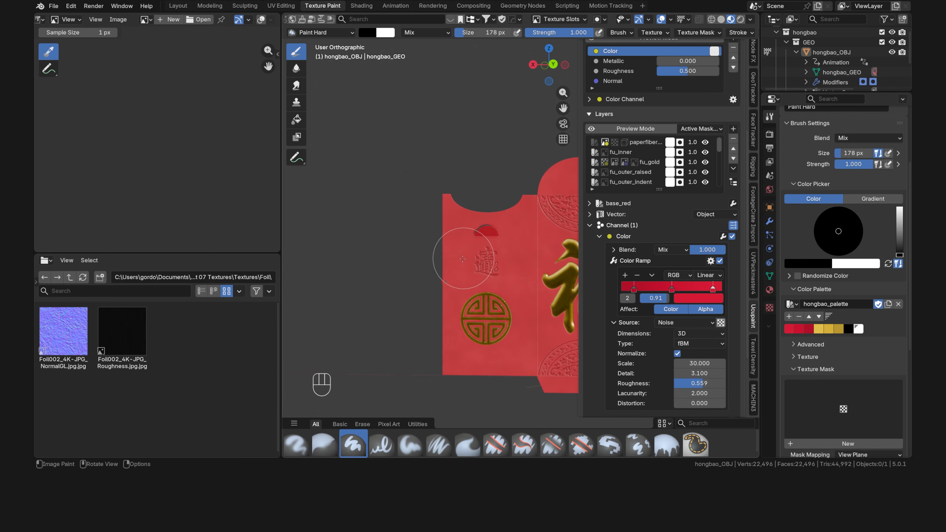
scroll(469, 253, up, 8)
shift+middle_drag(404, 260, 497, 239)
scroll(497, 239, up, 7)
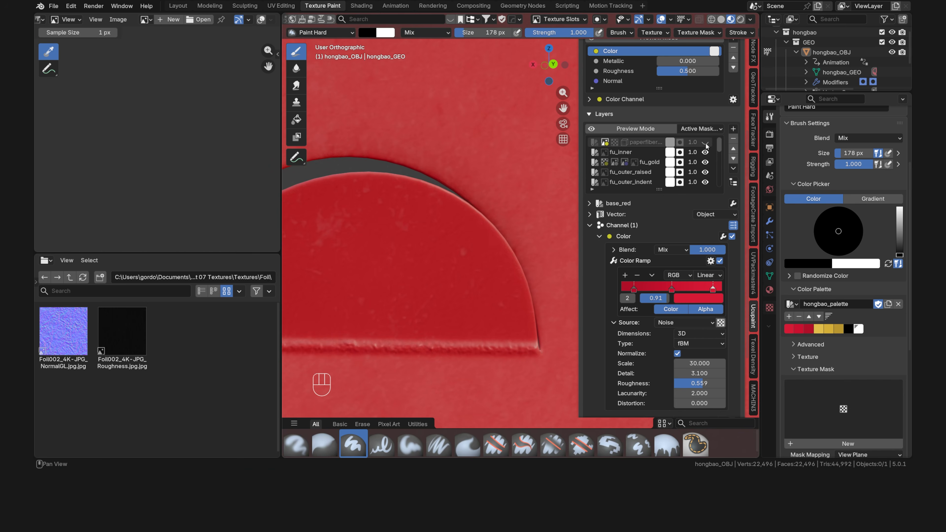
scroll(527, 276, down, 10)
shift+middle_drag(540, 301, 327, 220)
scroll(477, 264, up, 6)
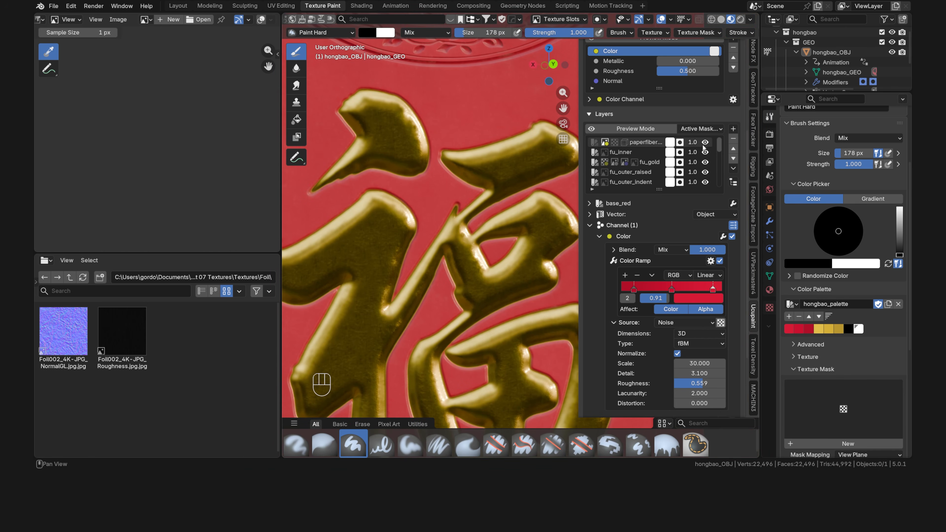
scroll(398, 242, down, 6)
shift+middle_drag(398, 242, 378, 260)
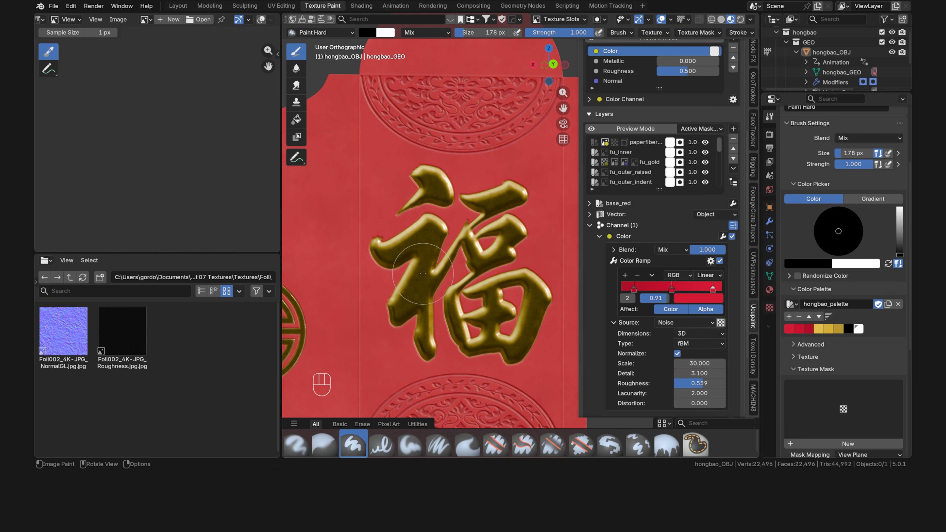
Add the existing image Mask (fu_gold) 2 as a mask on the topmost paper-fiber layer and set its blend to Subtract.
scroll(596, 279, down, 5)
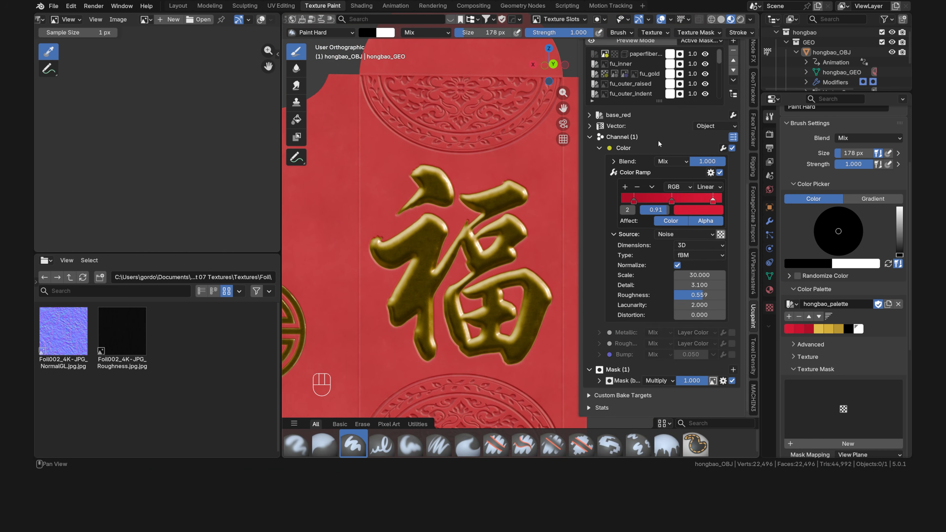
click(647, 54)
click(599, 290)
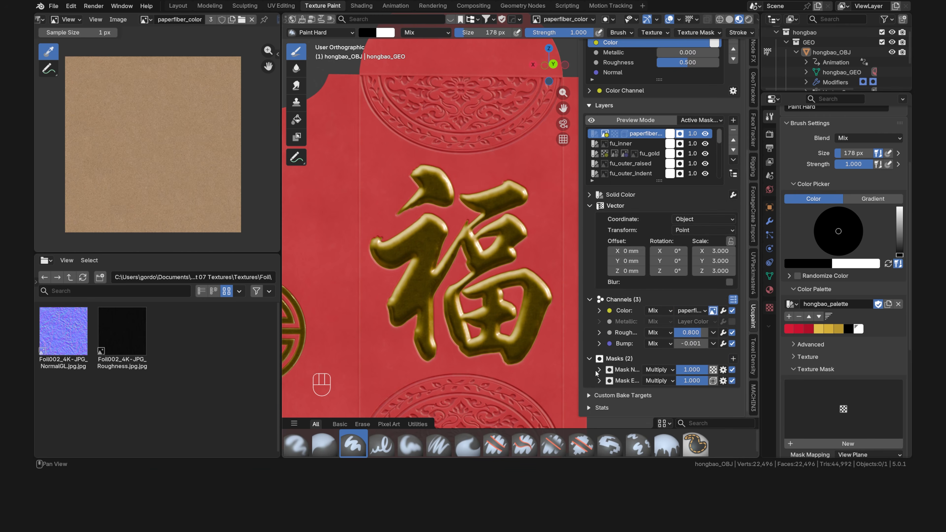
click(733, 359)
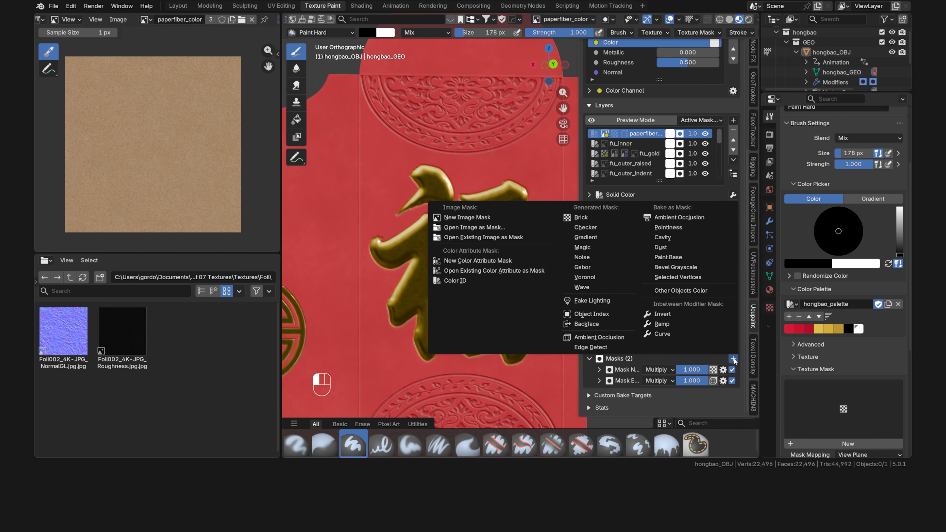
click(537, 238)
click(562, 239)
text(fu)
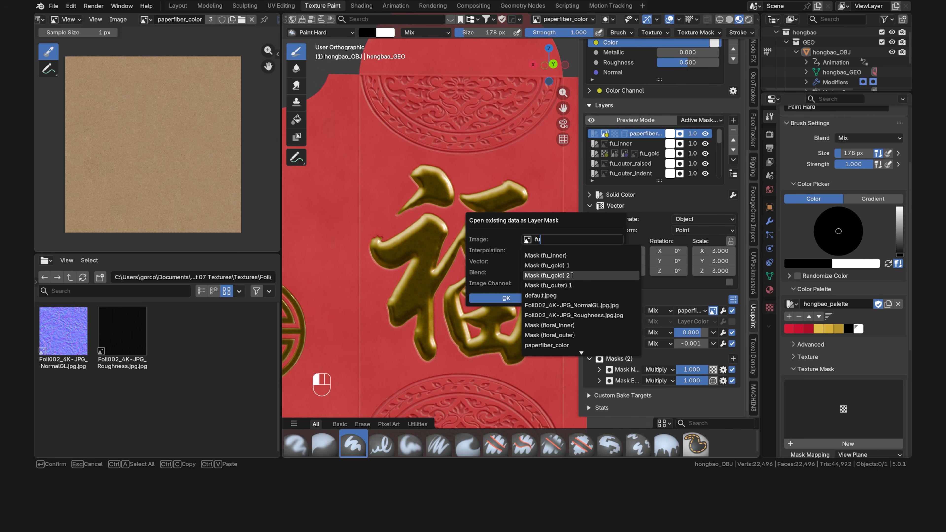
click(560, 276)
click(526, 298)
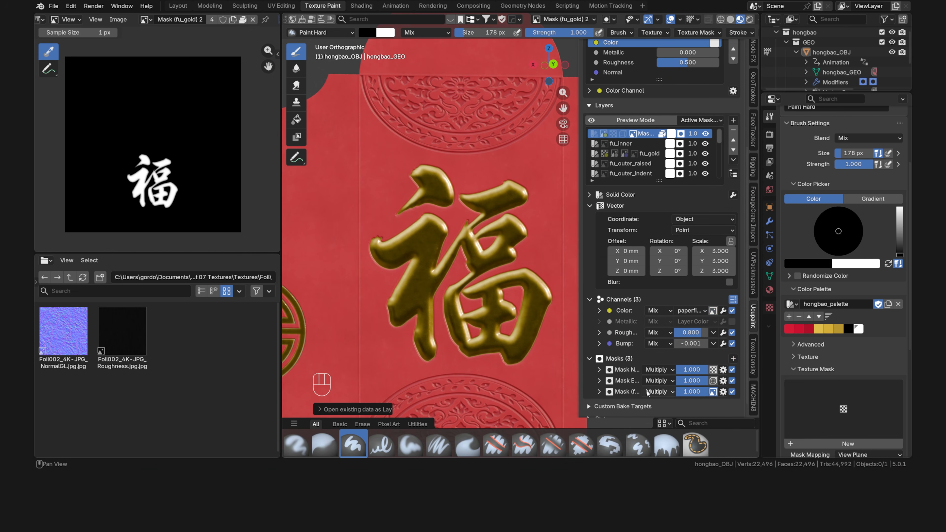
click(657, 392)
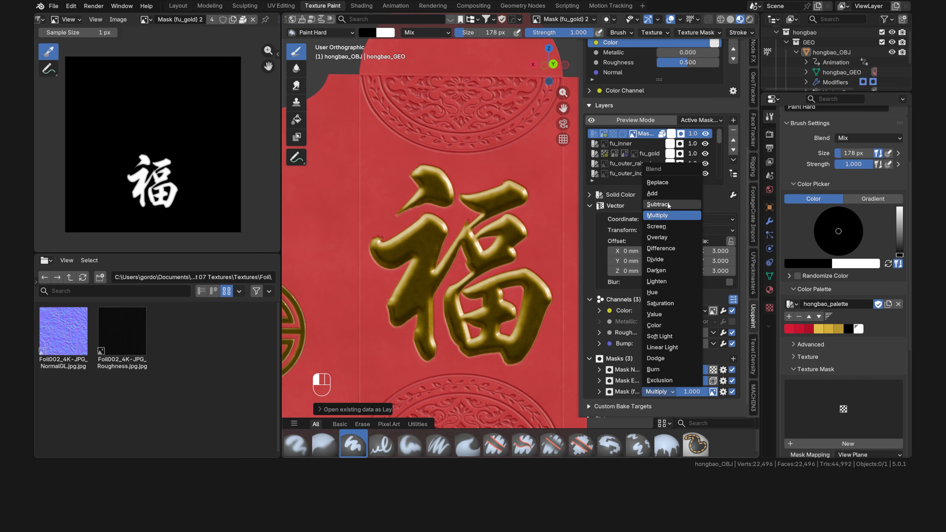
click(658, 204)
Add the existing image Mask (coin_gold) 1 as another mask on the paper-fiber layer and set its blend to Subtract.
scroll(466, 272, up, 5)
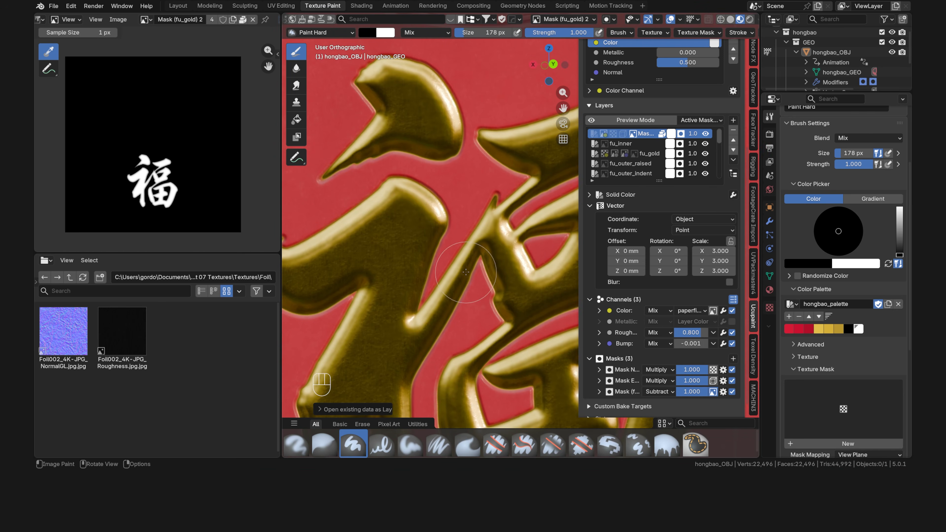
shift+middle_drag(466, 272, 474, 380)
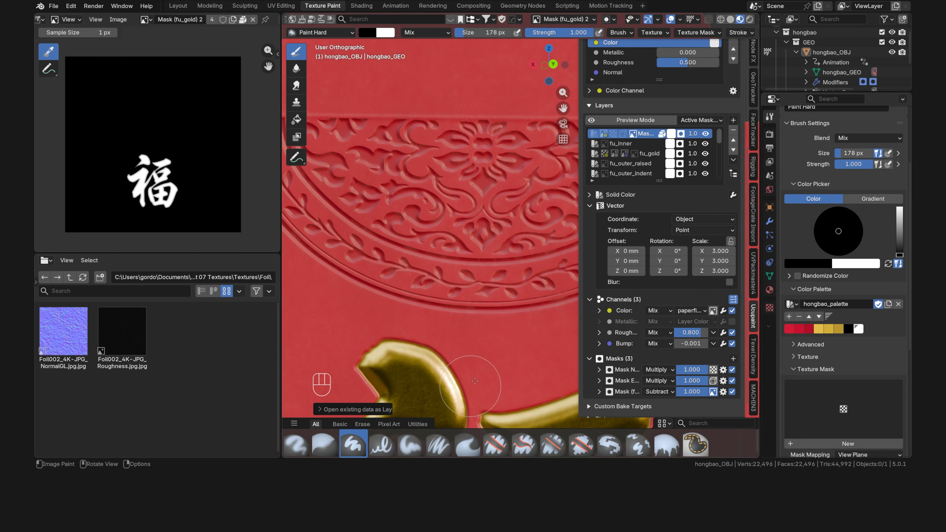
scroll(482, 279, down, 2)
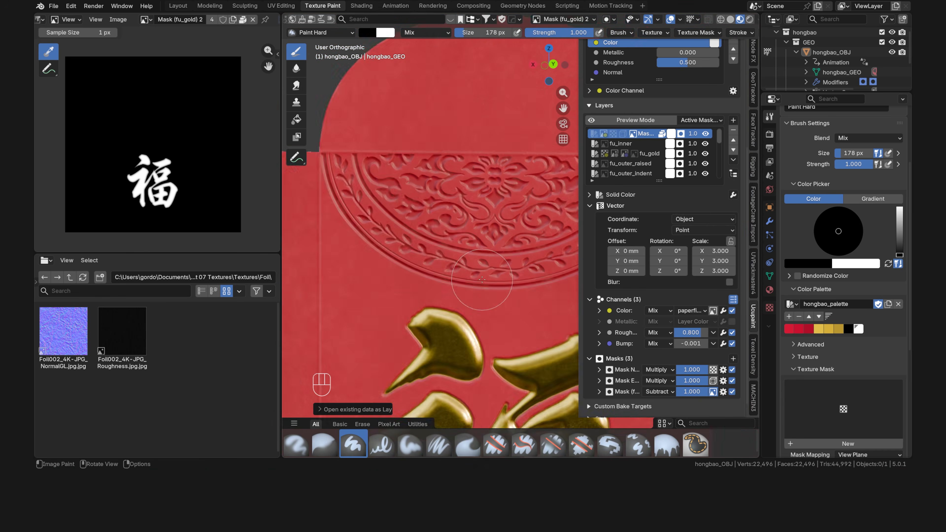
scroll(482, 279, down, 6)
shift+middle_drag(387, 388, 482, 258)
scroll(482, 257, up, 5)
click(733, 359)
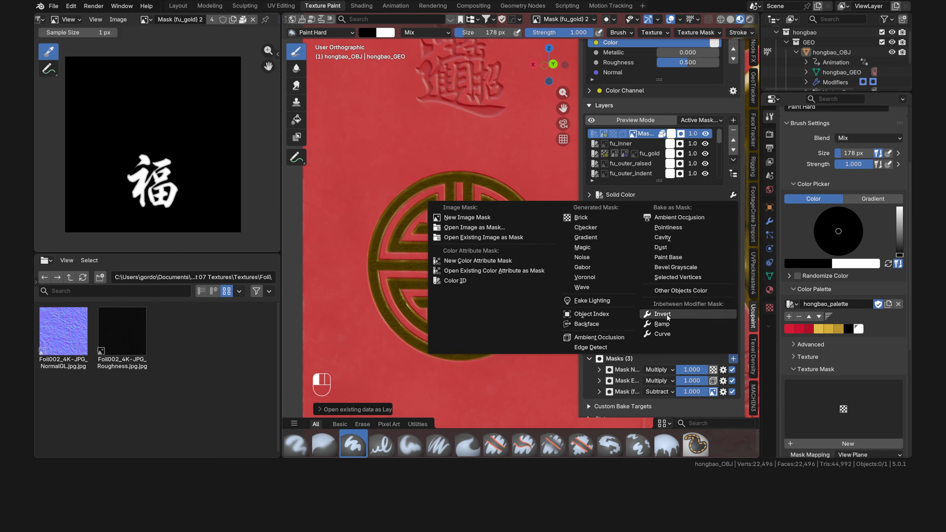
click(537, 238)
click(555, 243)
text(coin)
click(551, 269)
click(529, 302)
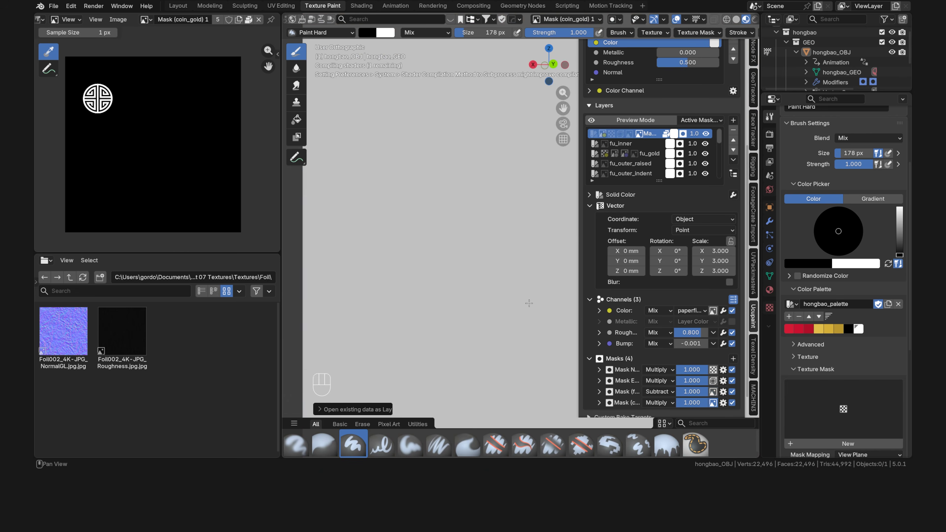
click(657, 402)
click(670, 216)
Examine the gold coin emblem and nearby embossing up close, comparing them with the paper-fiber layer switched off and on.
scroll(487, 227, up, 5)
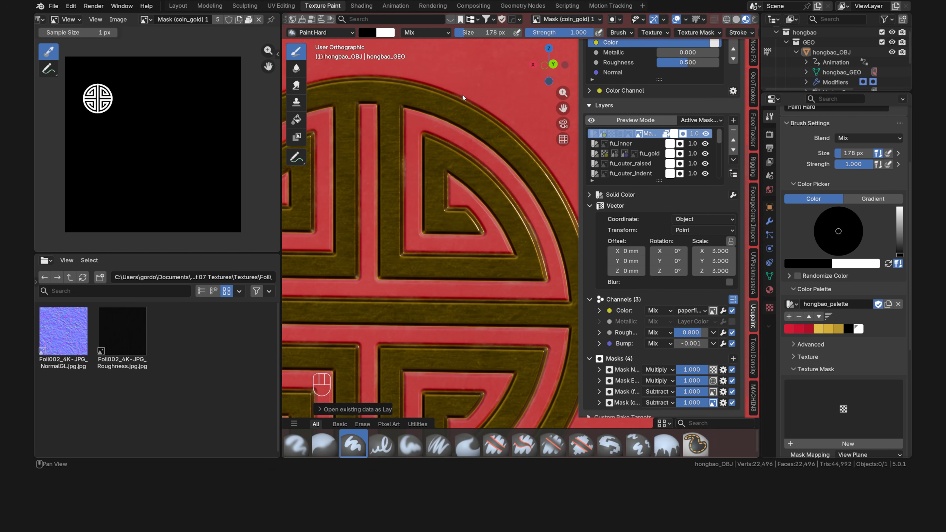
scroll(462, 87, down, 4)
shift+middle_drag(461, 88, 459, 227)
scroll(529, 220, up, 5)
click(706, 134)
scroll(573, 249, down, 5)
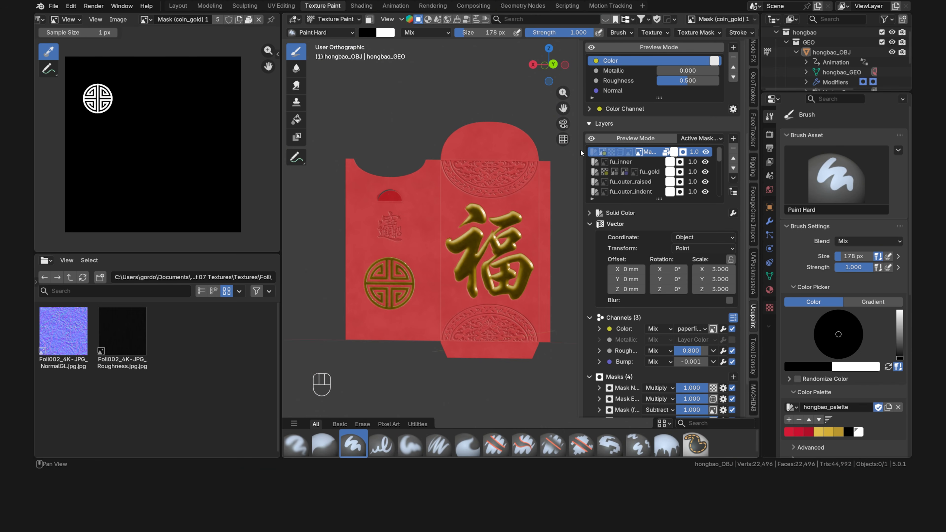
Hide the paper-fiber layer and add a solid color layer with a black 32-bit float image mask at 4096 resolution.
click(707, 153)
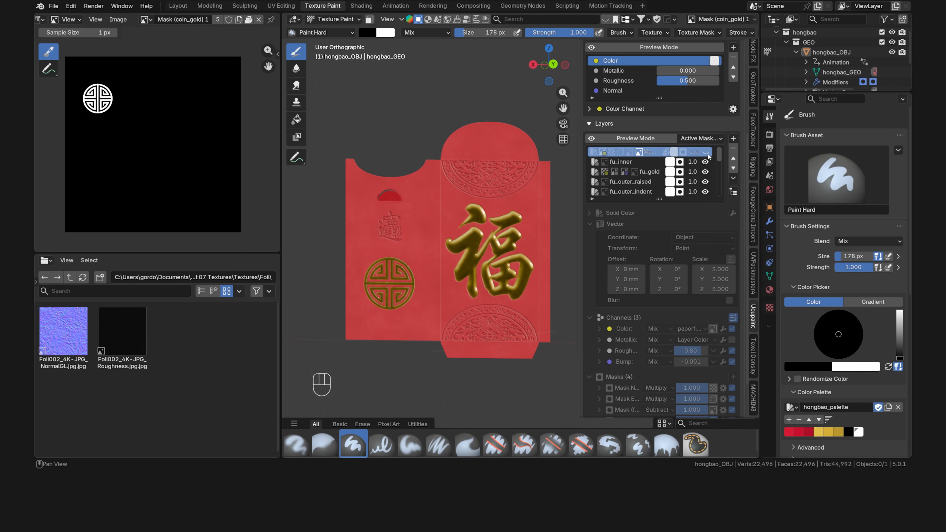
click(733, 138)
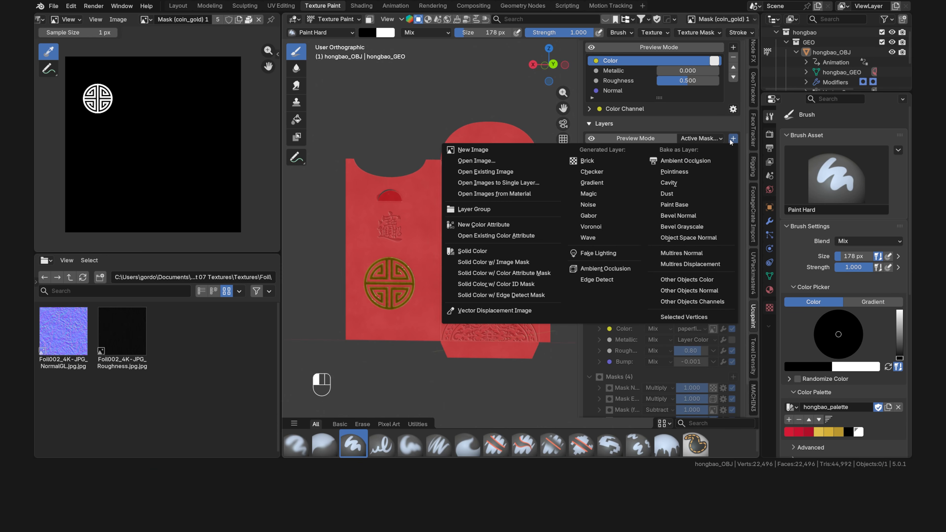
click(536, 262)
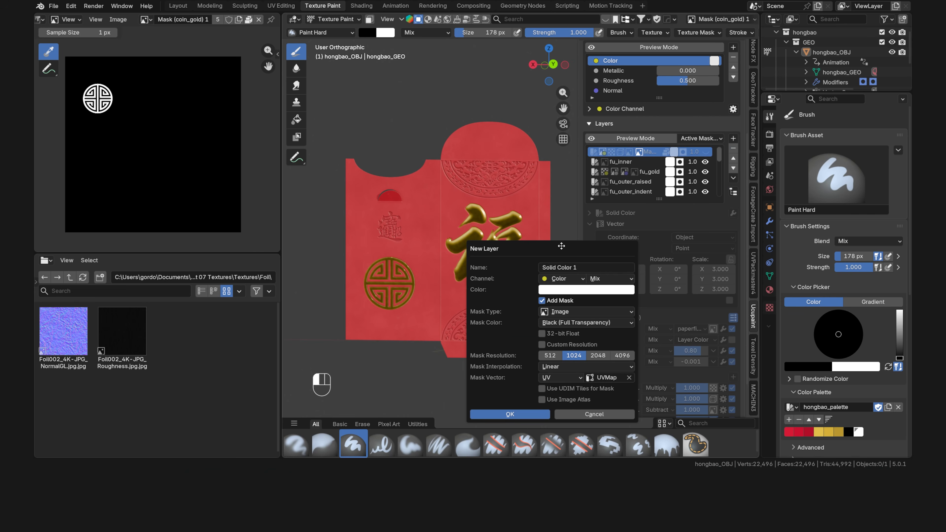
drag(561, 242, 499, 186)
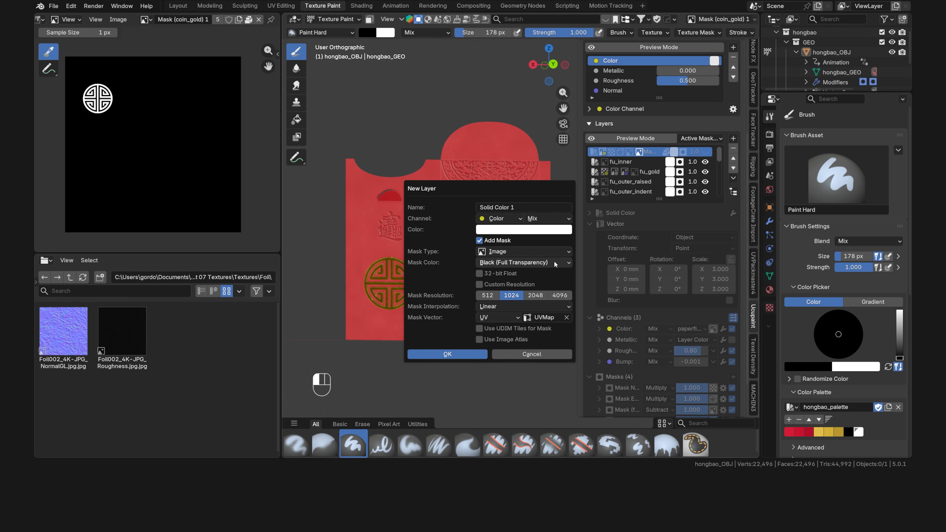
click(560, 295)
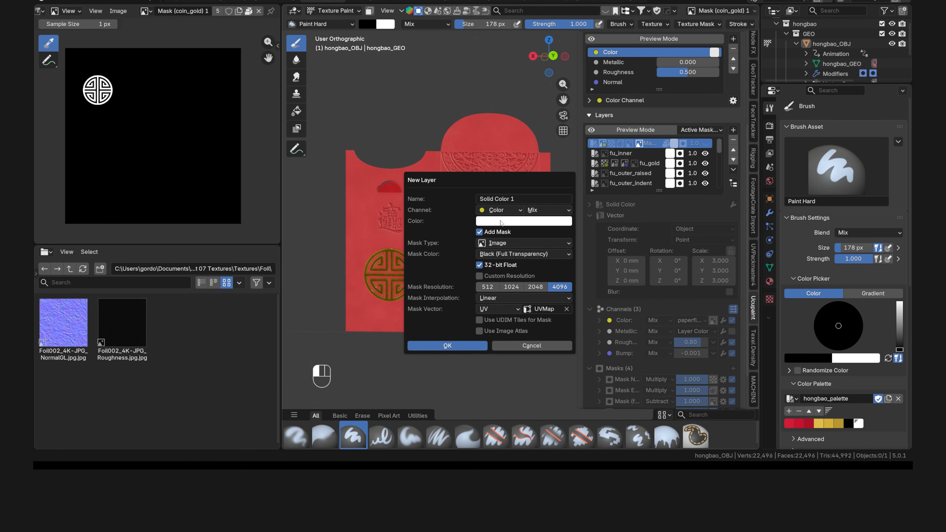
click(500, 219)
click(499, 234)
click(464, 346)
Paint white into the solid color mask along the semicircular tab's curved edge with Paint Soft at 24 px, and set the strength to 0.5.
scroll(481, 235, up, 5)
scroll(481, 245, up, 7)
shift+middle_drag(475, 247, 493, 268)
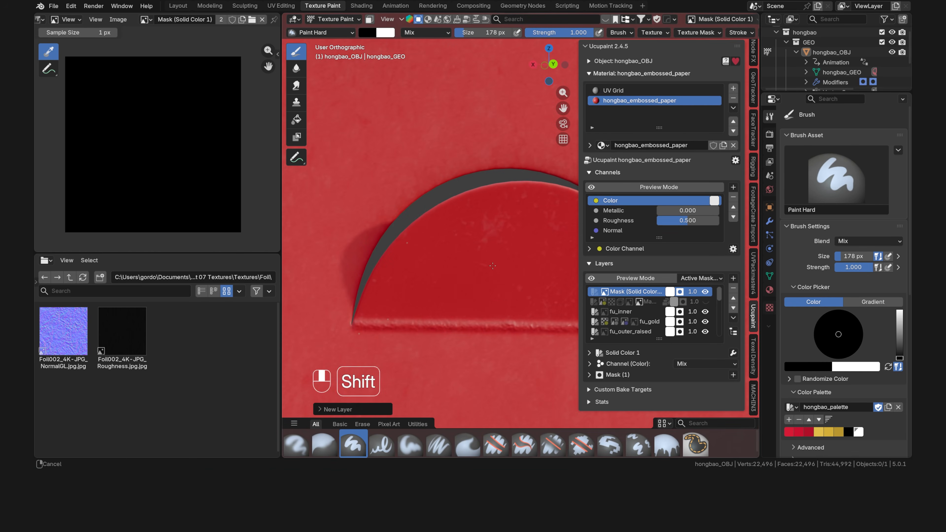
click(413, 441)
key(f)
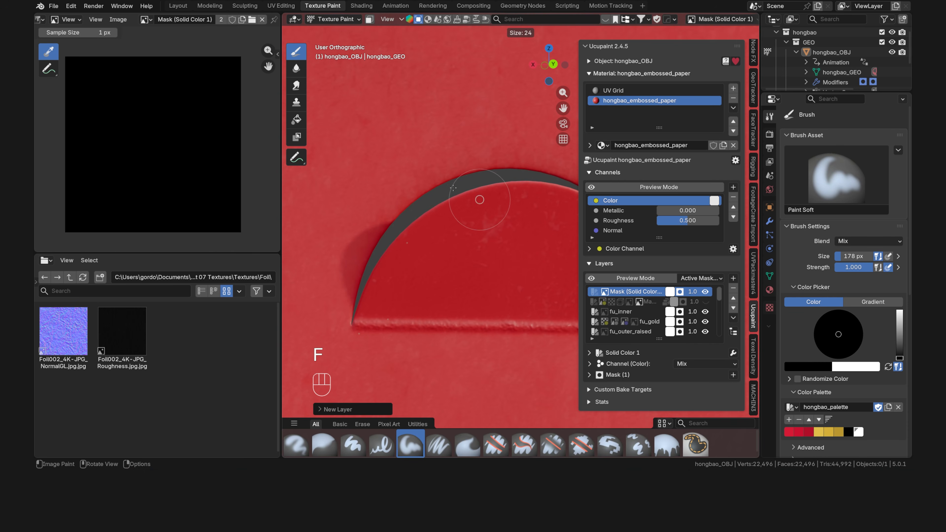
click(479, 198)
mouse_move(484, 188)
ctrl+mouse_down()
mouse_move(437, 202)
mouse_move(374, 272)
ctrl+mouse_up()
click(565, 33)
text(0.5)
key(Return)
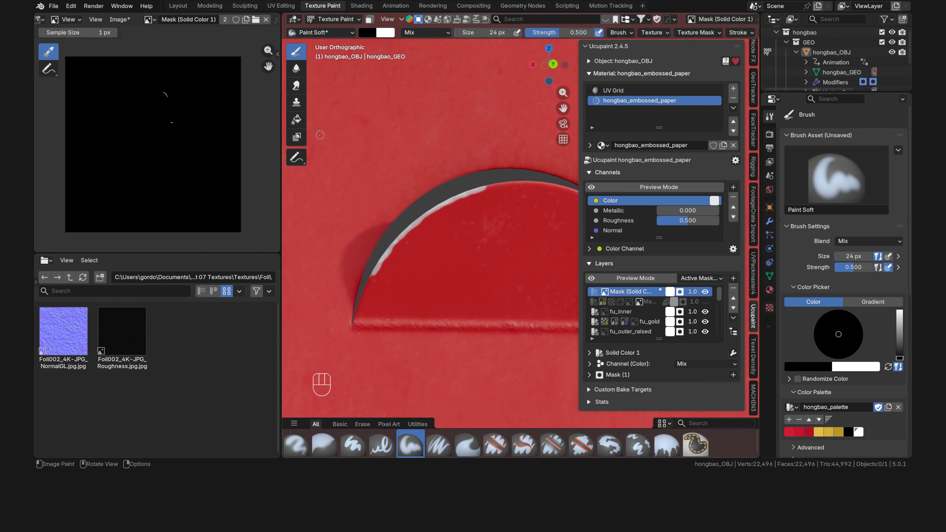
Smear the painted mask inward along the tab's curved edge with a 36 px Smear brush.
click(297, 86)
key(f)
click(479, 187)
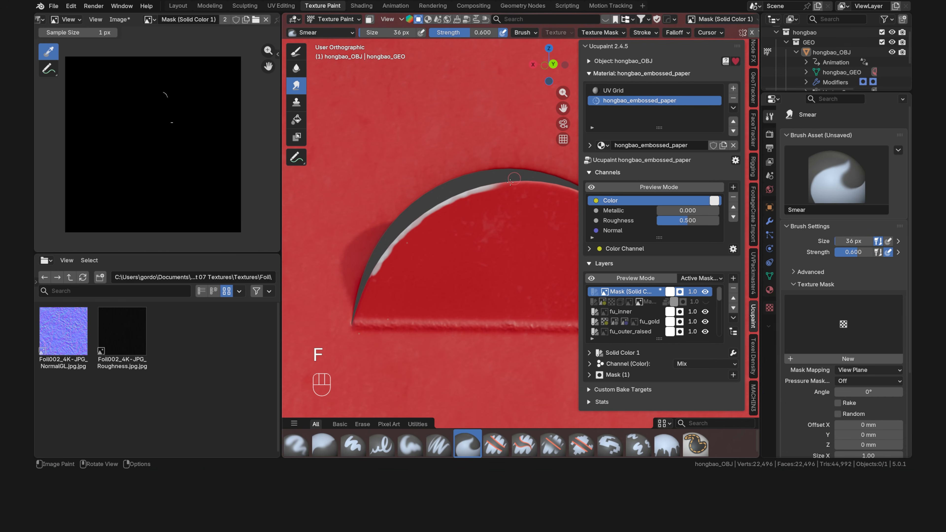
drag(398, 243, 438, 209)
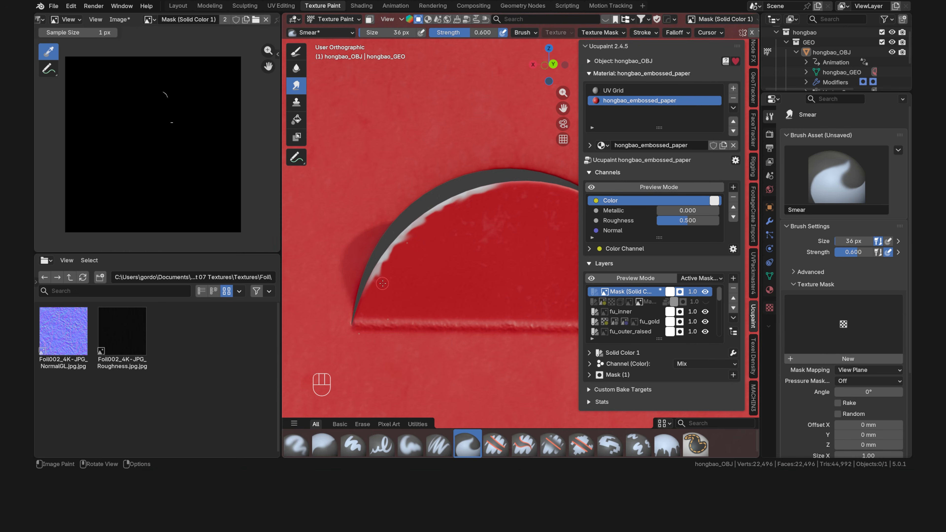
Switch the solid color layer's Color channel to a custom color and make it tan (#BC9E70).
click(590, 364)
scroll(611, 357, down, 3)
click(690, 333)
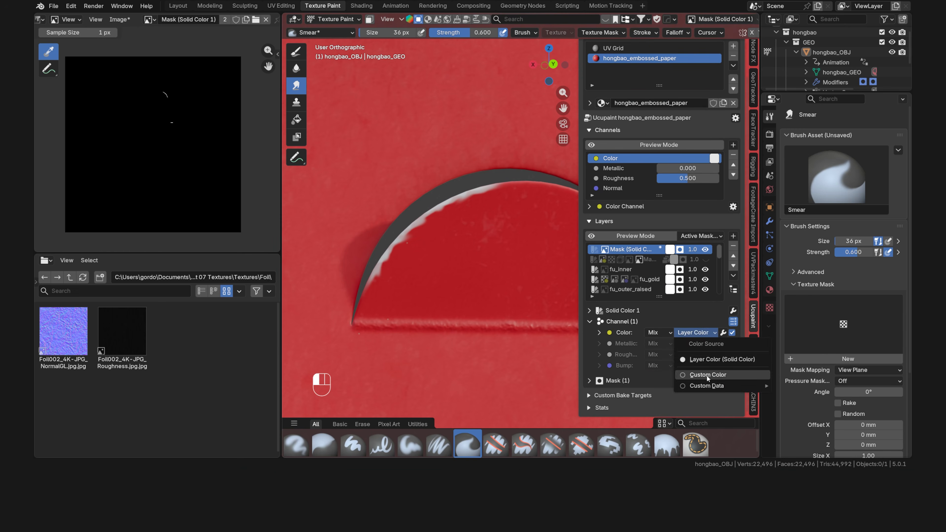
click(708, 374)
click(691, 332)
drag(717, 202, 710, 211)
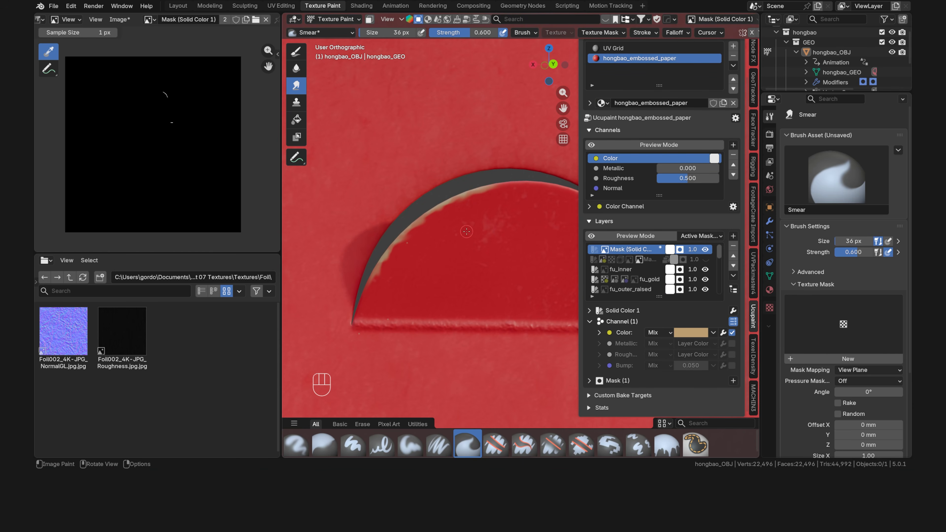
Return to the Paint Soft brush and give it a new texture of type Clouds.
click(296, 53)
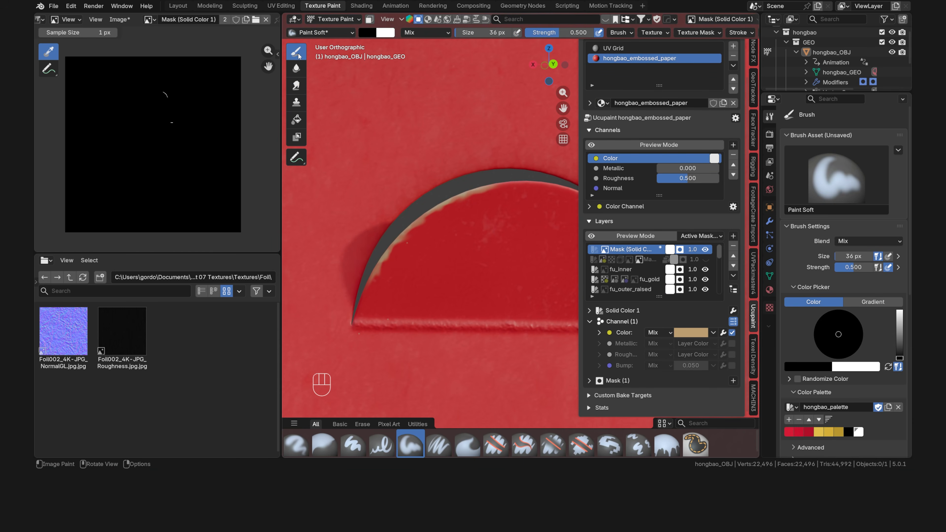
click(769, 307)
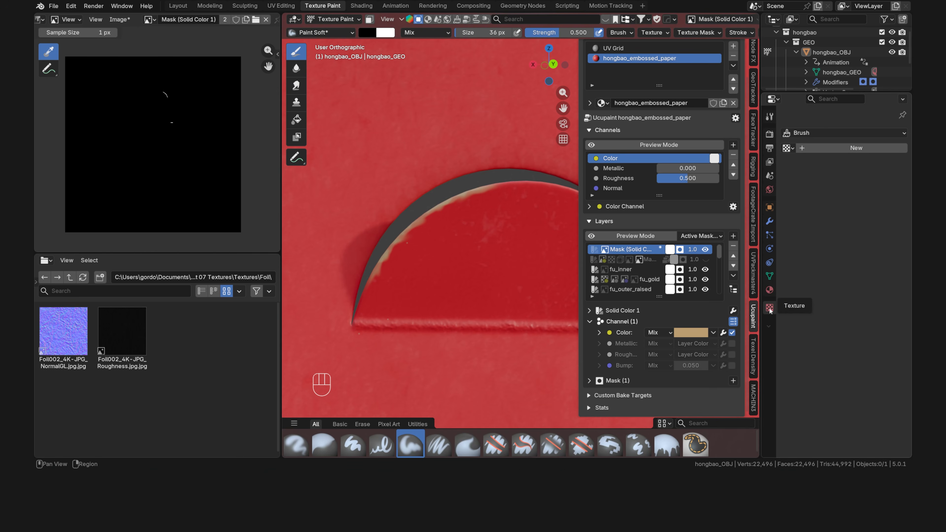
click(837, 151)
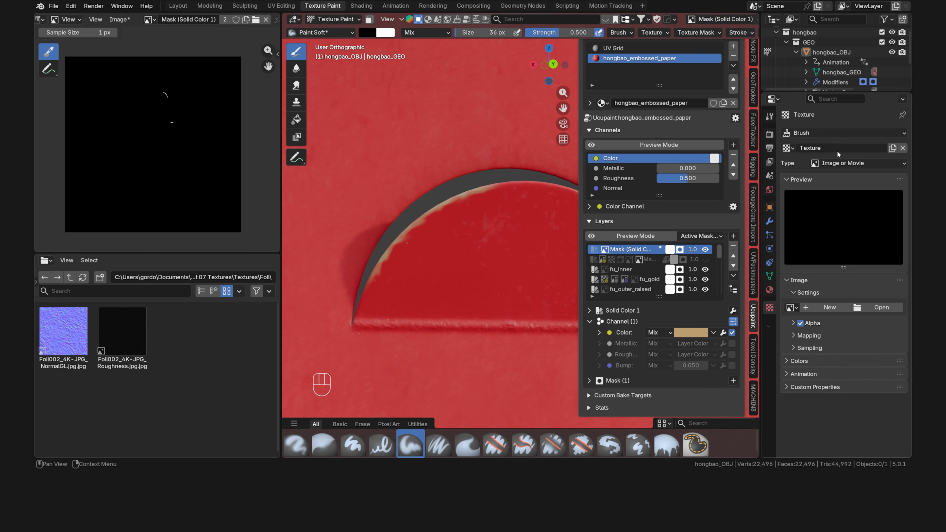
click(870, 164)
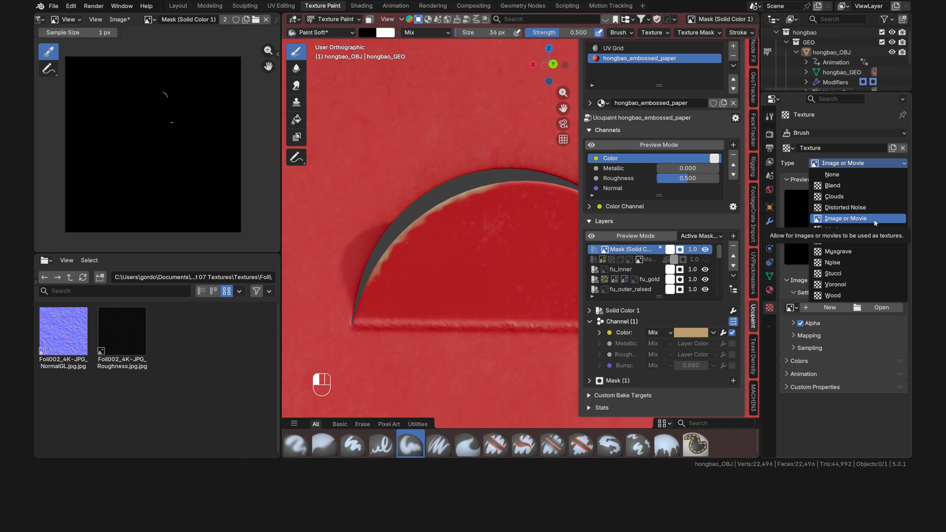
click(857, 196)
Paint cloudy discoloration across the semicircular tab in the mask with the brush enlarged to 272 px, toning down the middle.
key(f)
click(522, 258)
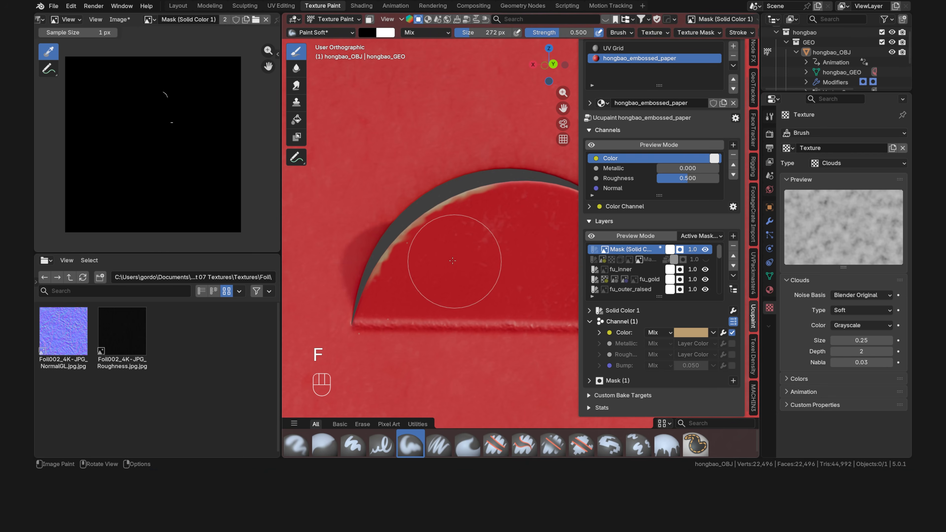
ctrl+drag(449, 258, 530, 277)
shift+middle_drag(537, 282, 432, 264)
mouse_move(439, 220)
ctrl+mouse_down()
mouse_move(517, 277)
mouse_move(485, 268)
ctrl+mouse_up()
ctrl+drag(337, 270, 321, 282)
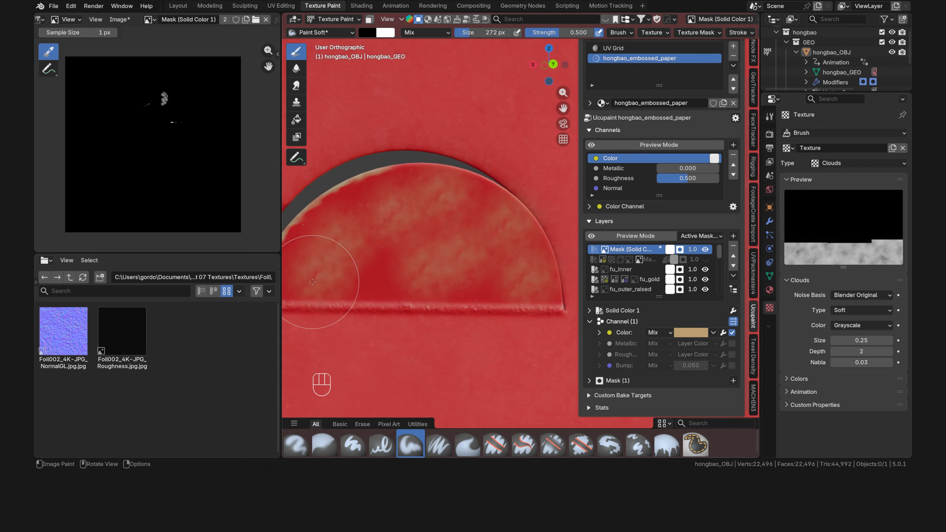
drag(436, 238, 452, 288)
ctrl+drag(363, 274, 394, 275)
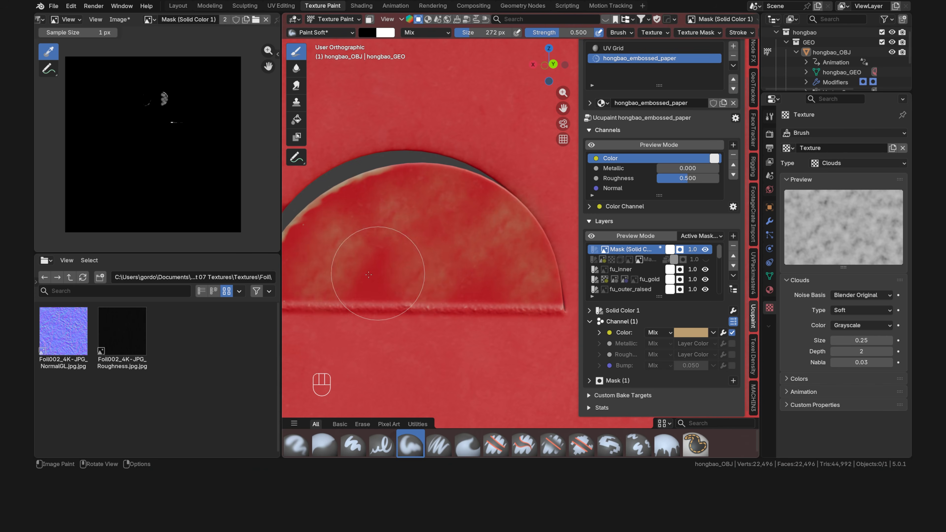
scroll(355, 271, down, 2)
shift+middle_drag(354, 271, 431, 270)
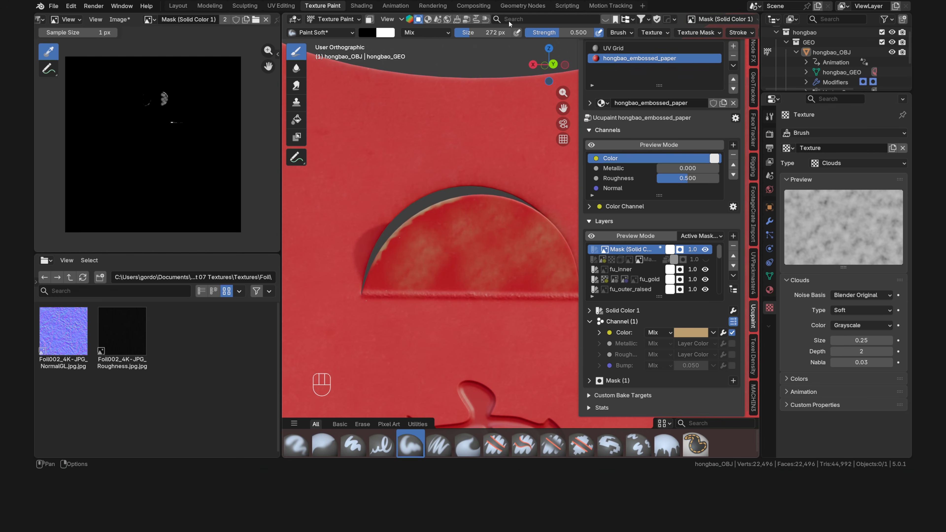
Find the BlenderKit add-on in the preferences and examine its details.
click(71, 6)
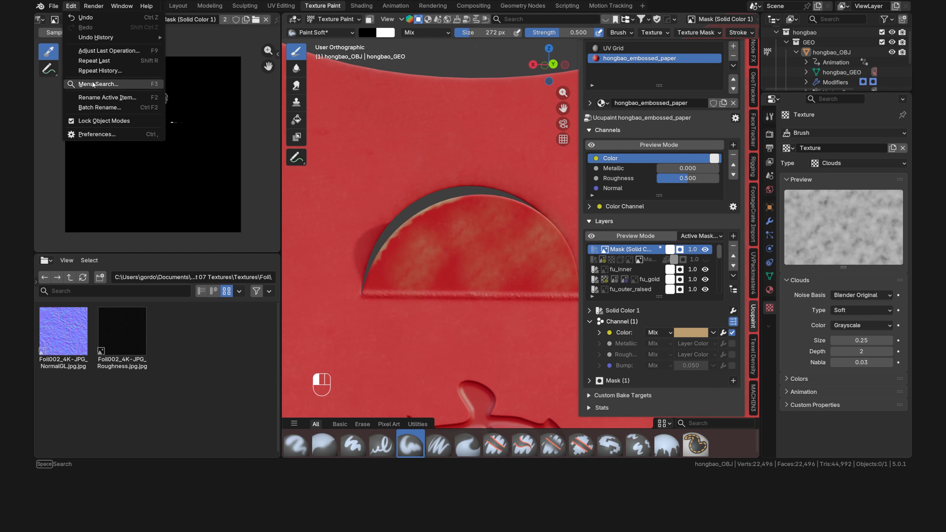
click(116, 133)
click(216, 59)
text(blenderkit)
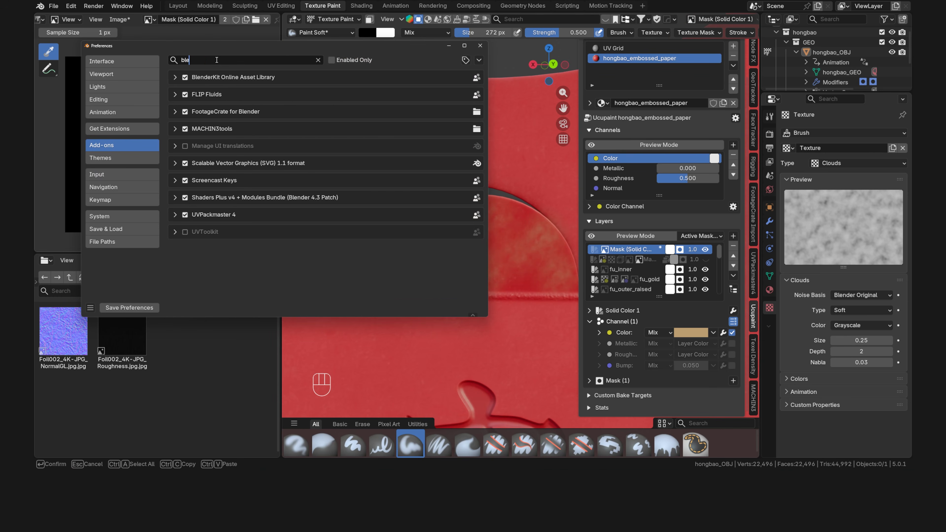
click(175, 77)
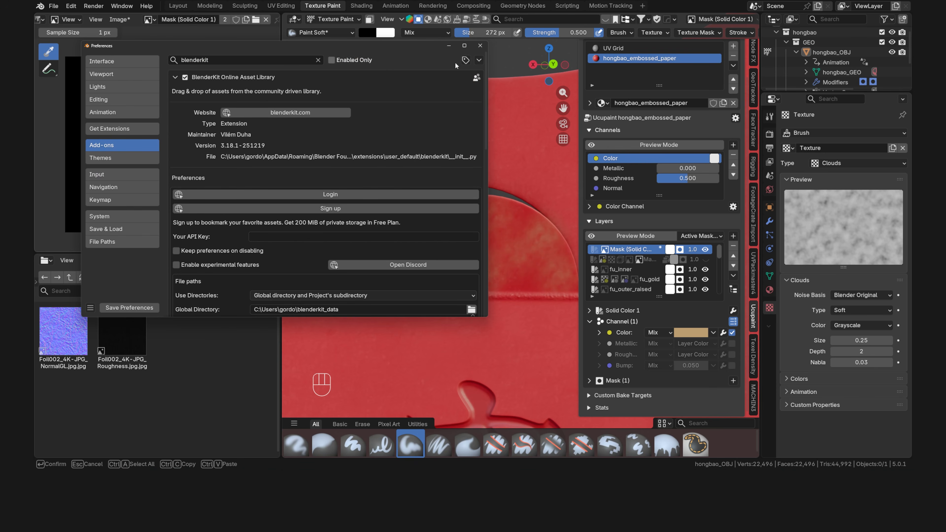
click(480, 45)
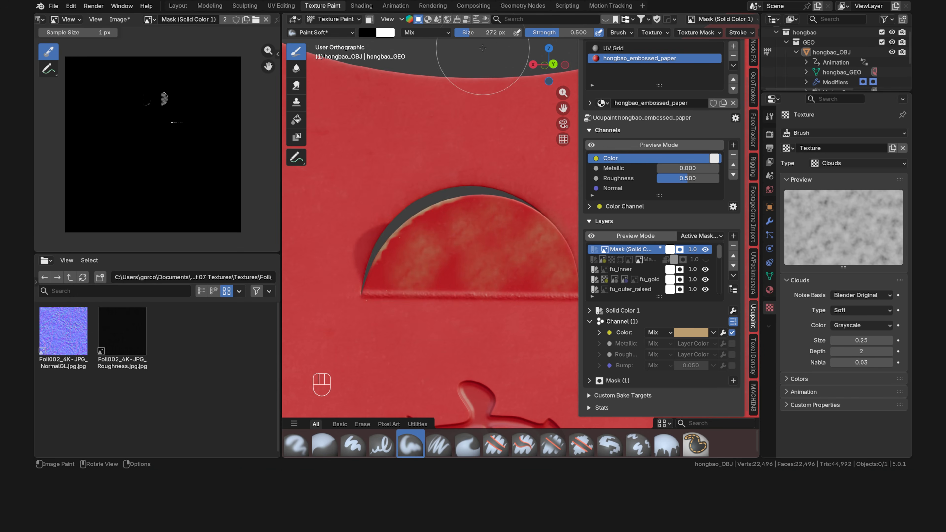
Search BlenderKit's brushes for "grunge" and bring in the Simple Grunge Brush.
click(457, 20)
click(507, 20)
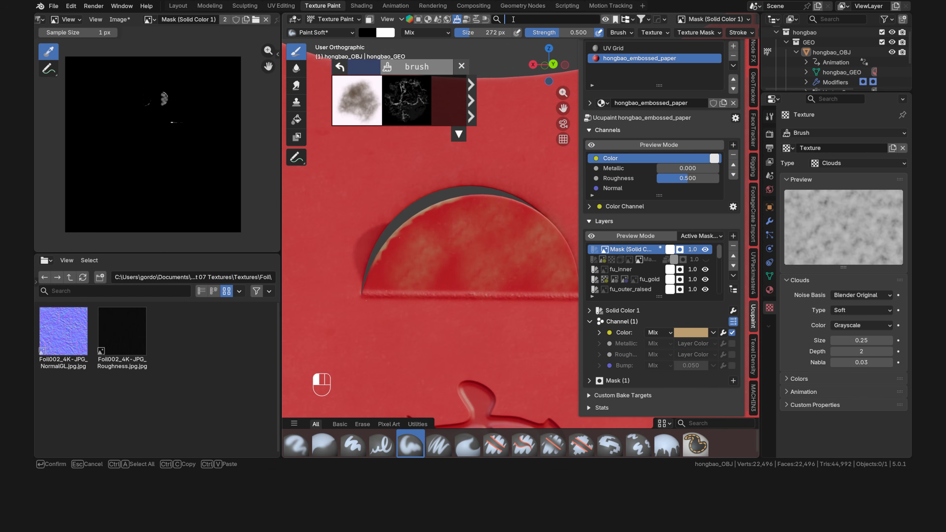
text(grunge)
key(Return)
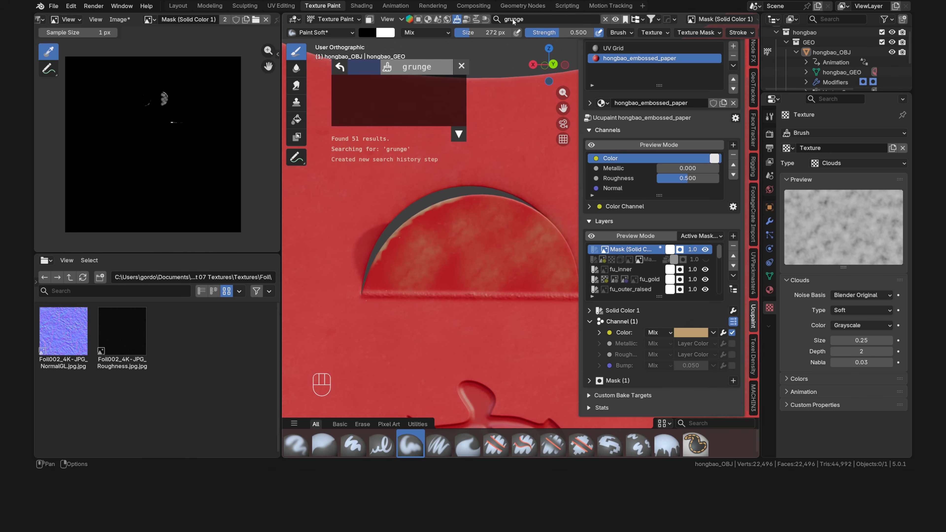
mouse_move(364, 96)
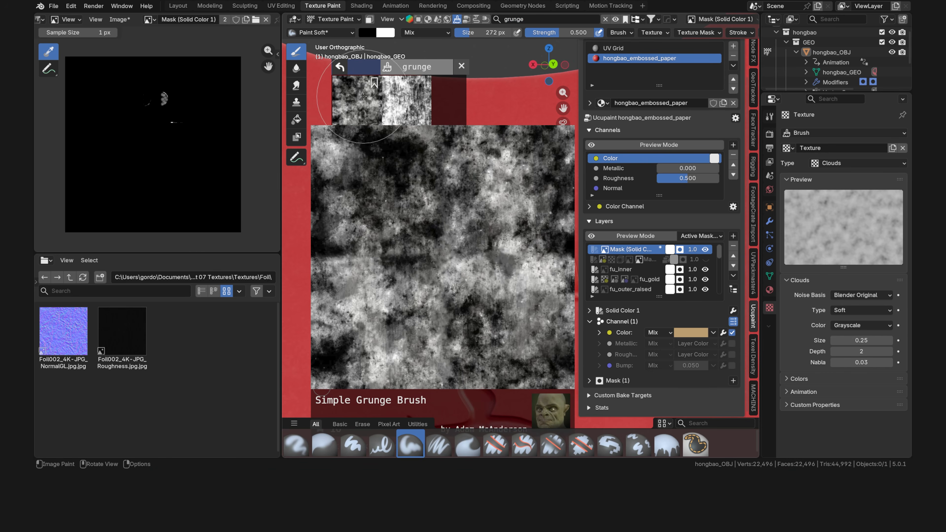
drag(364, 96, 390, 192)
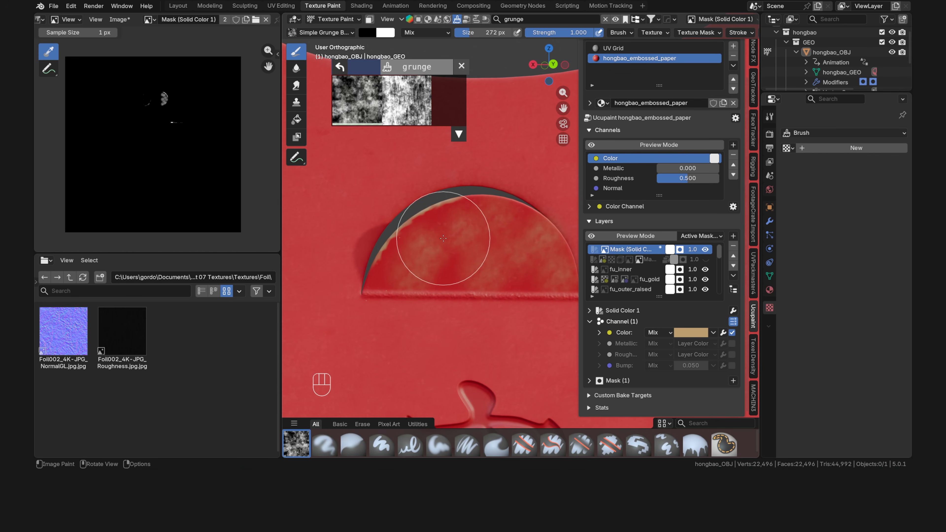
Paint grungy wear into the mask along the tab's curved edge with the Simple Grunge Brush at 58 px, then close the asset browser bar.
key(f)
click(407, 227)
scroll(416, 222, up, 4)
shift+middle_drag(412, 216, 522, 229)
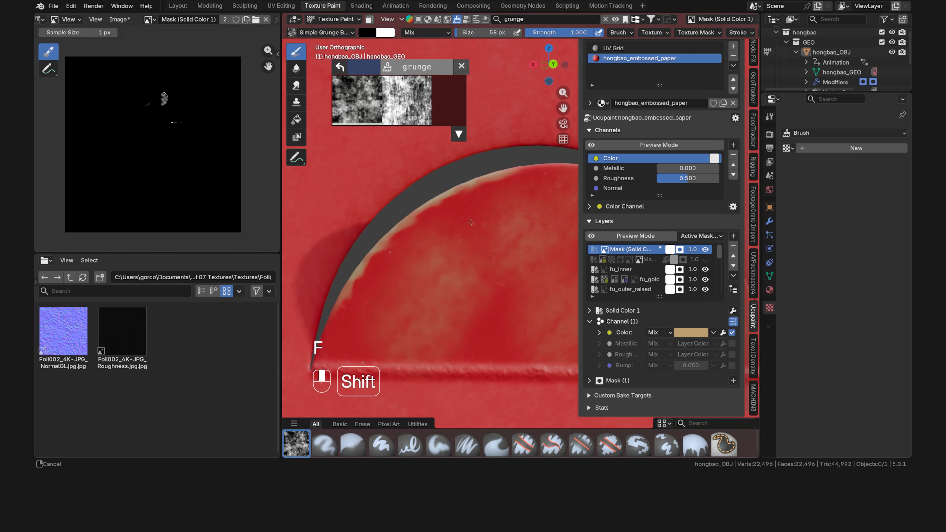
mouse_move(503, 178)
mouse_down()
mouse_move(421, 213)
mouse_move(347, 289)
mouse_up()
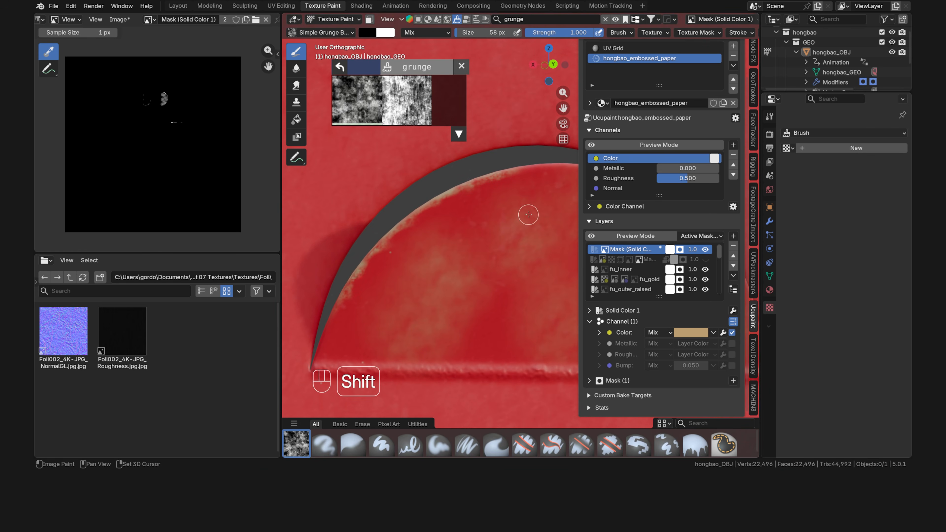
shift+drag(528, 213, 409, 226)
ctrl+drag(412, 182, 521, 190)
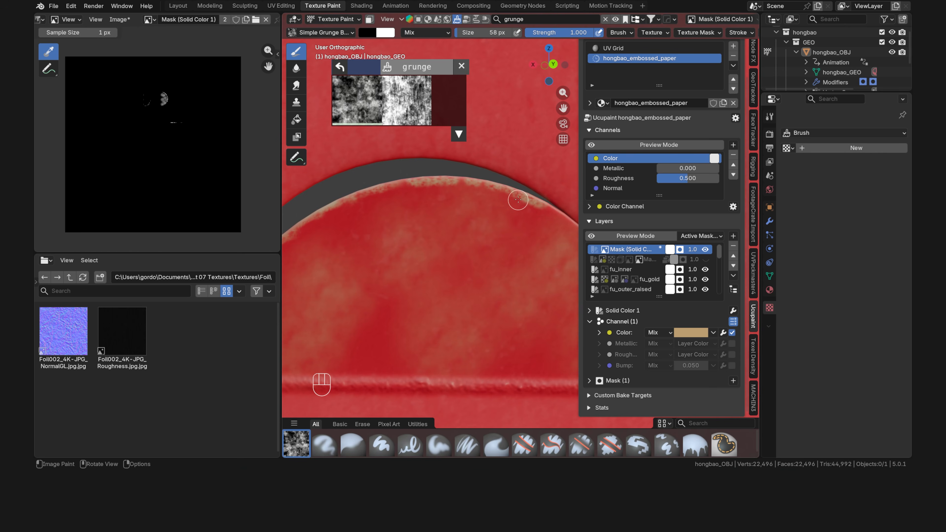
scroll(441, 205, down, 2)
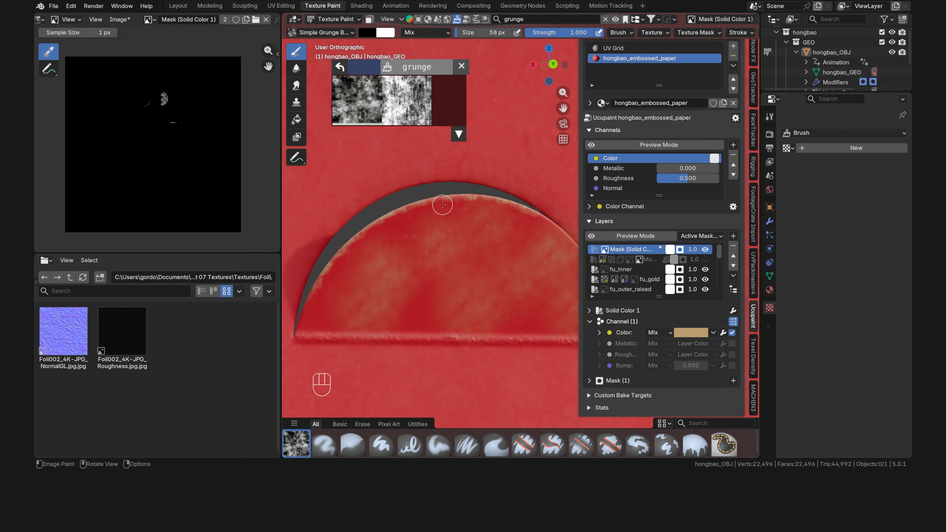
shift+middle_drag(445, 205, 471, 194)
click(461, 66)
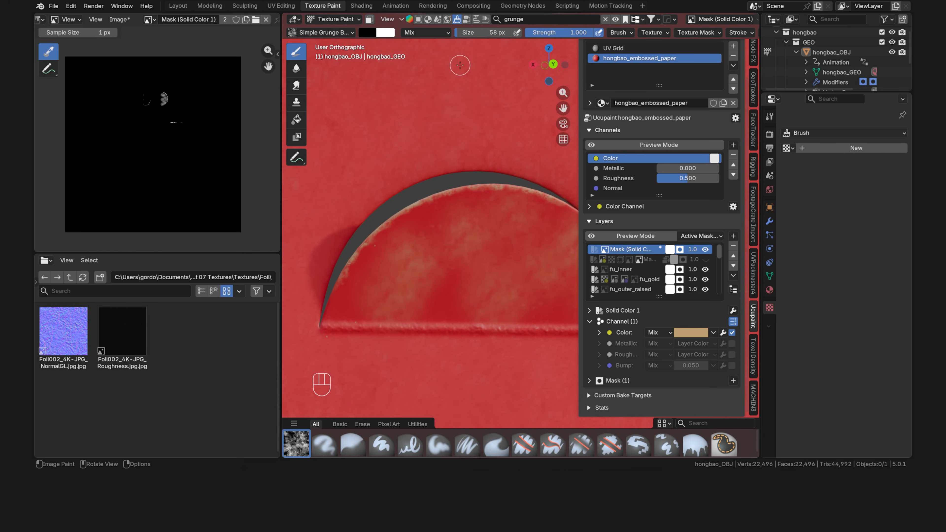
Open the custom color of the solid color layer's Color channel.
click(690, 332)
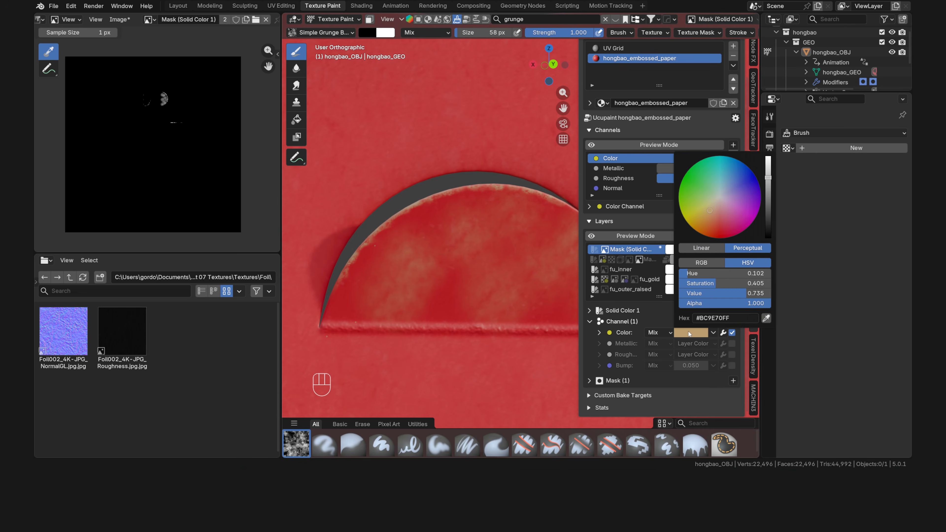
drag(693, 185, 729, 211)
key(Escape)
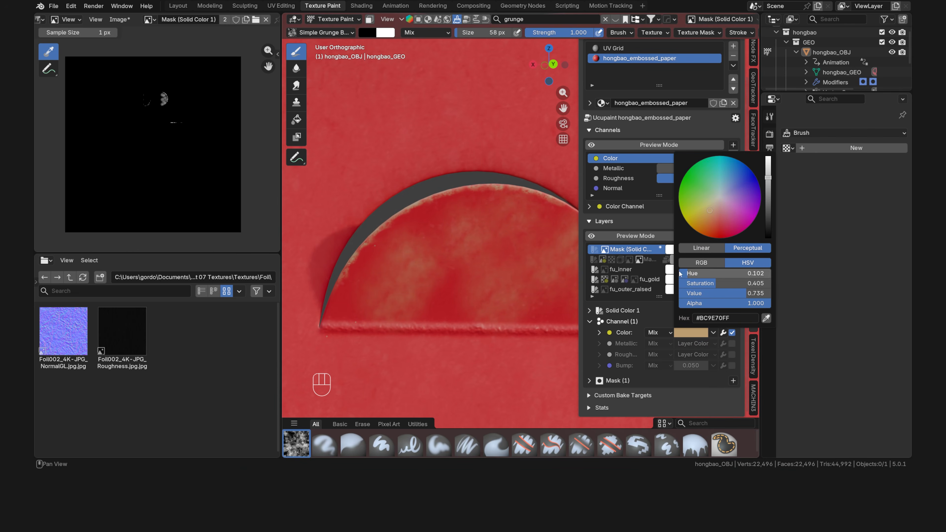
Turn off the layer's Color channel and enable its Metallic channel with a custom value of 1.0.
click(731, 334)
click(732, 345)
click(701, 345)
click(707, 386)
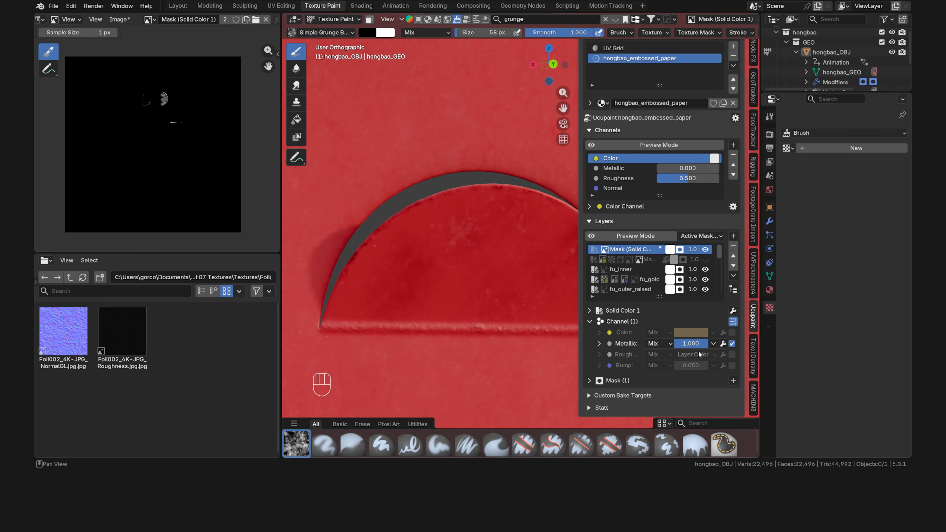
drag(700, 344, 709, 345)
Turn off the layer's Metallic channel and enable its Roughness channel with a custom value of 1.0.
click(732, 344)
click(732, 355)
click(704, 355)
click(706, 396)
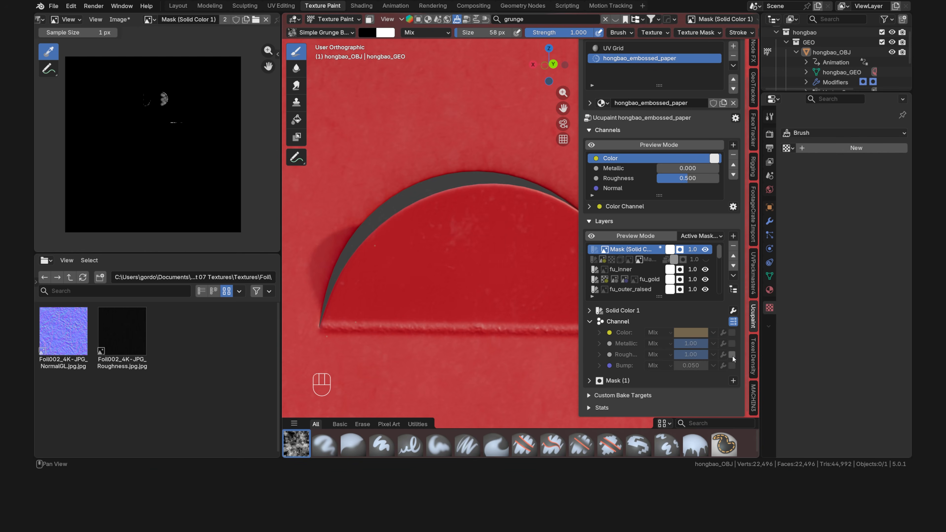
Turn off the layer's Roughness channel and enable its Bump channel with a value of 0.
click(732, 355)
click(732, 365)
click(693, 366)
text(.0)
key(Return)
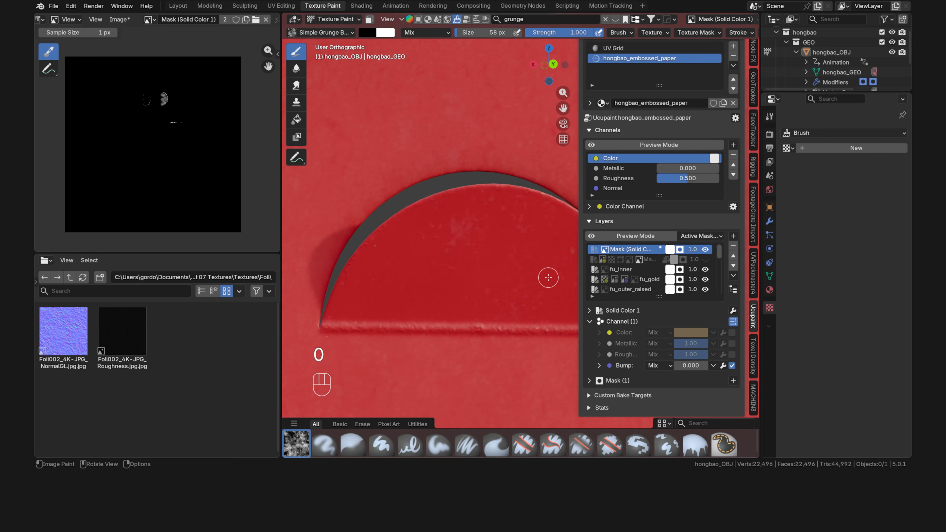
Enlarge the brush to 82 px and remove the hand-painted solid color layer from the layer stack.
key(f)
click(484, 237)
scroll(492, 278, down, 5)
scroll(491, 278, down, 5)
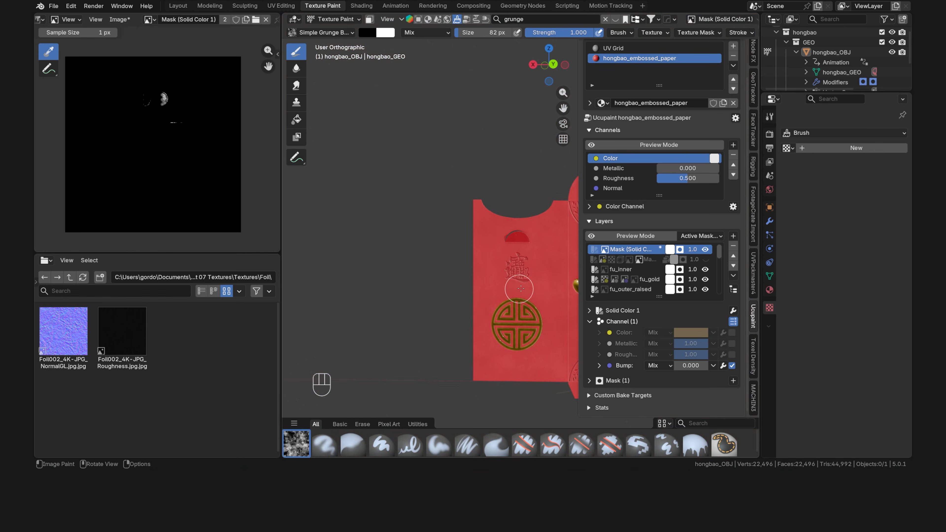
shift+middle_drag(548, 313, 442, 251)
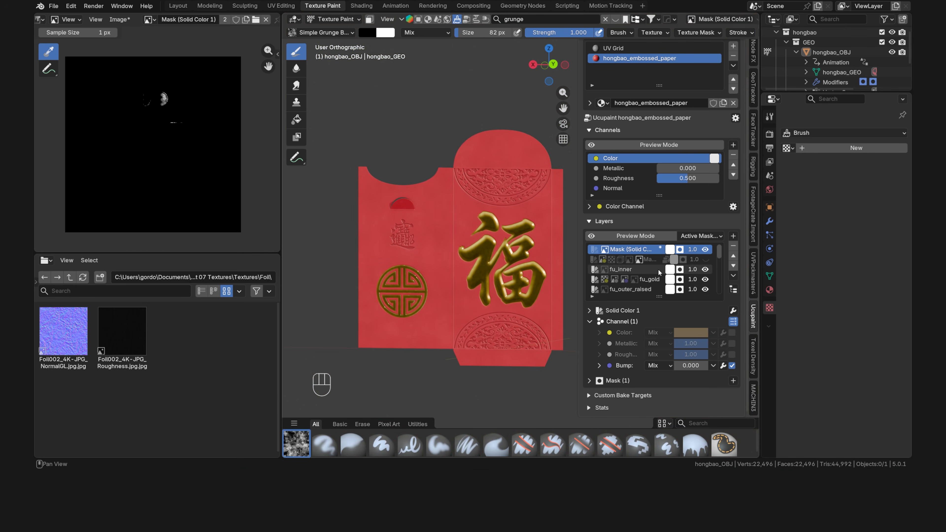
click(733, 246)
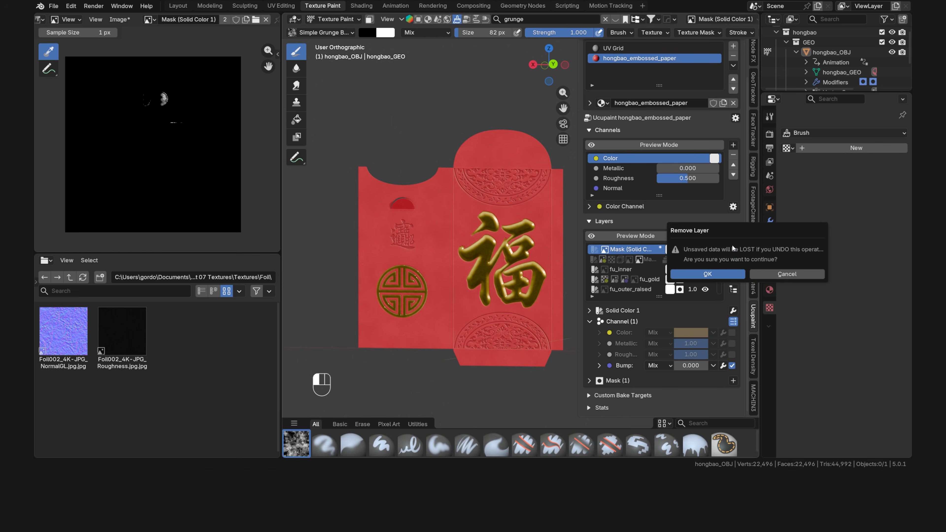
click(715, 274)
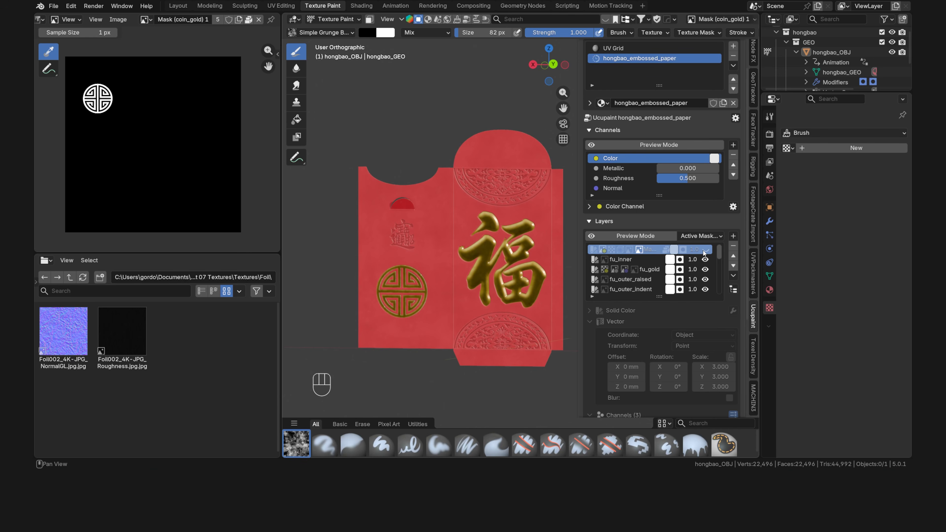
Add a white solid color layer to the Color channel and give it a generated Ambient Occlusion mask.
click(733, 236)
click(527, 352)
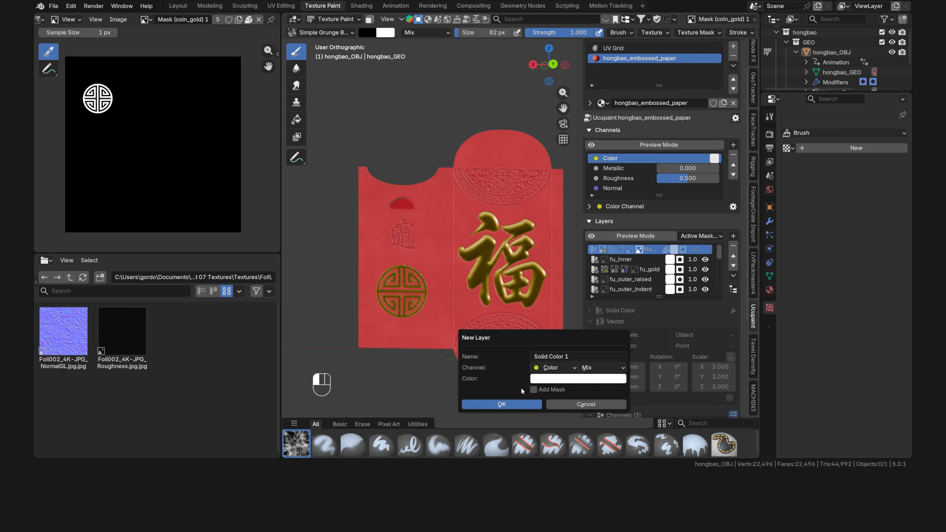
click(518, 403)
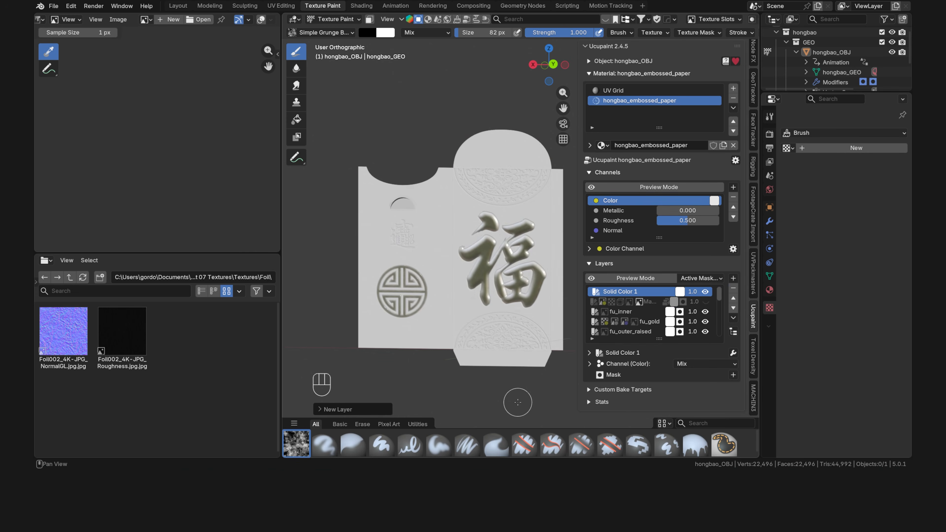
click(733, 375)
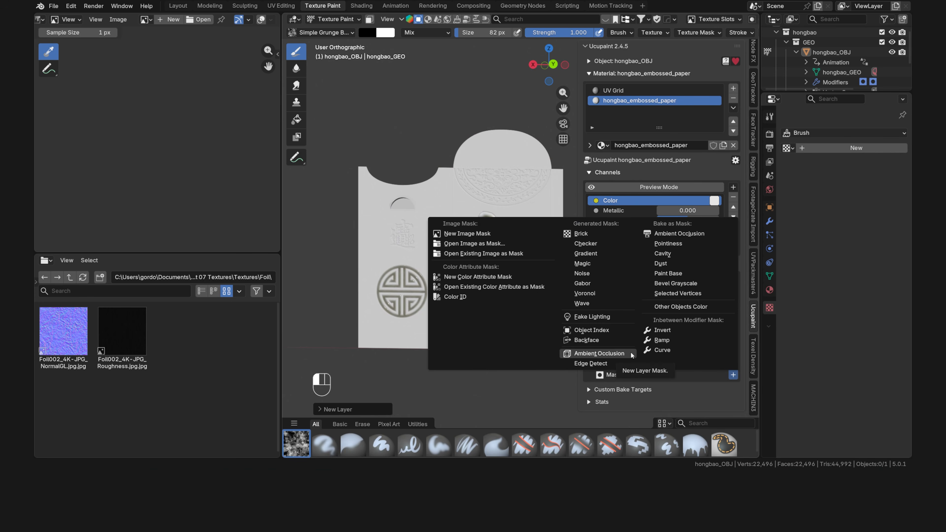
click(599, 354)
click(620, 418)
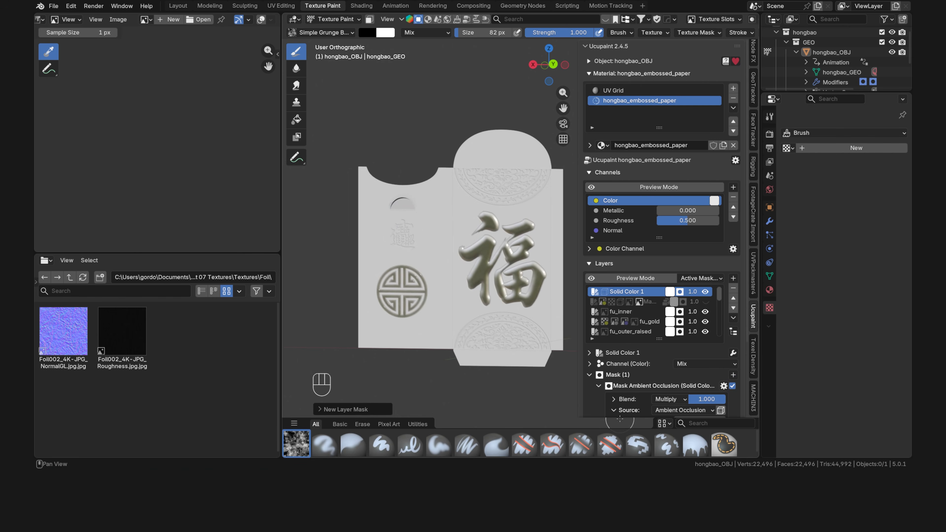
scroll(646, 386, down, 5)
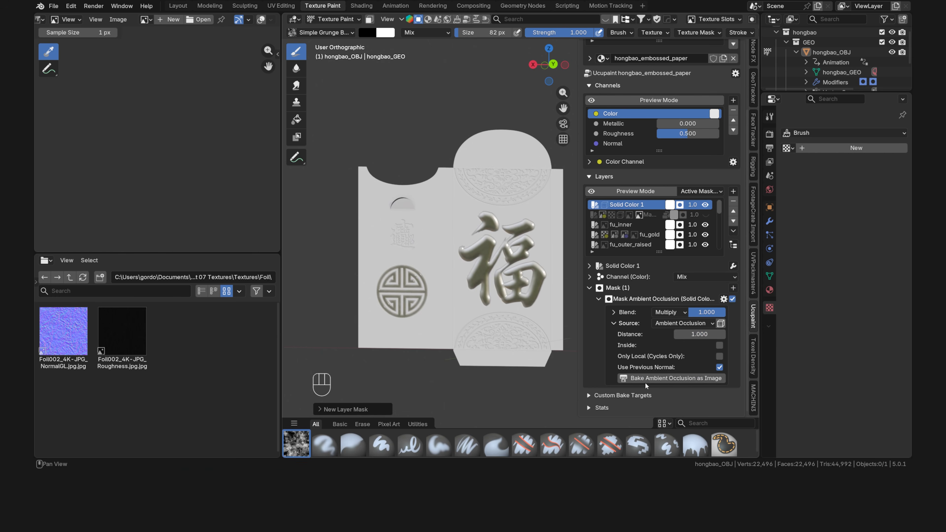
Add a Ramp modifier to the ambient occlusion mask and move its black stop to 0.95.
click(724, 299)
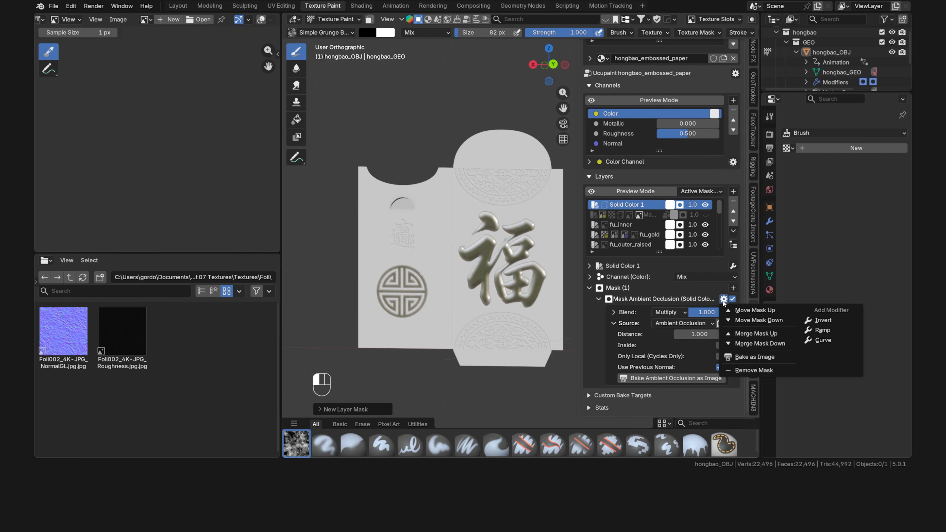
click(823, 330)
drag(682, 357, 717, 357)
scroll(525, 210, up, 5)
scroll(526, 210, down, 3)
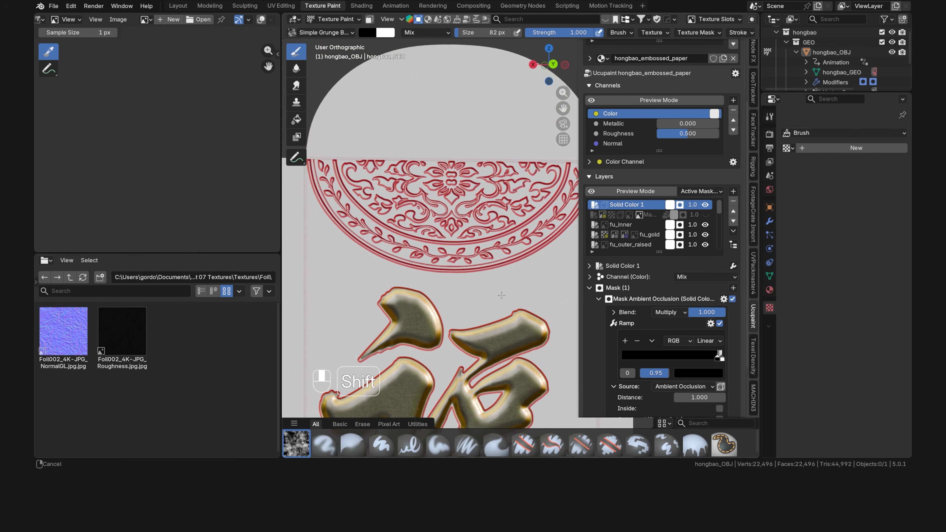
Flip the ambient occlusion mask's color ramp, placing the black stop at the far end and the white stop at 0.56.
click(652, 341)
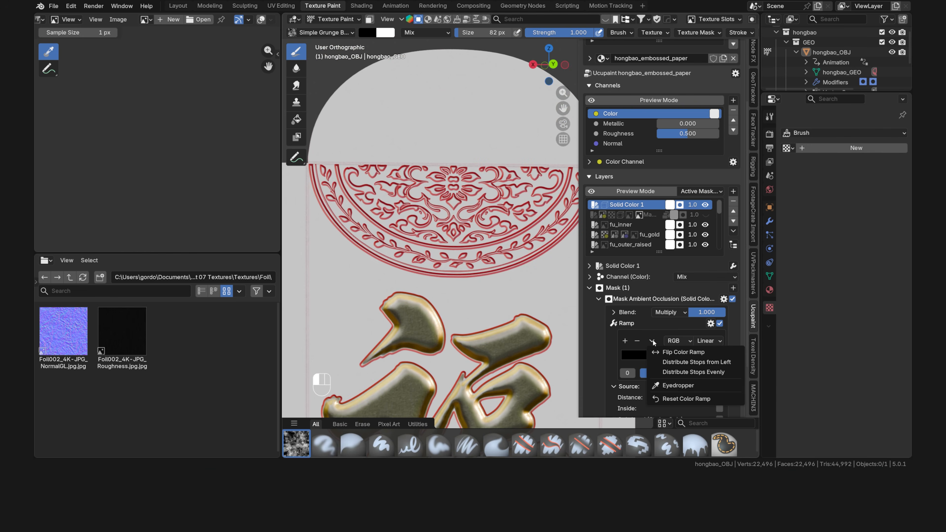
click(671, 353)
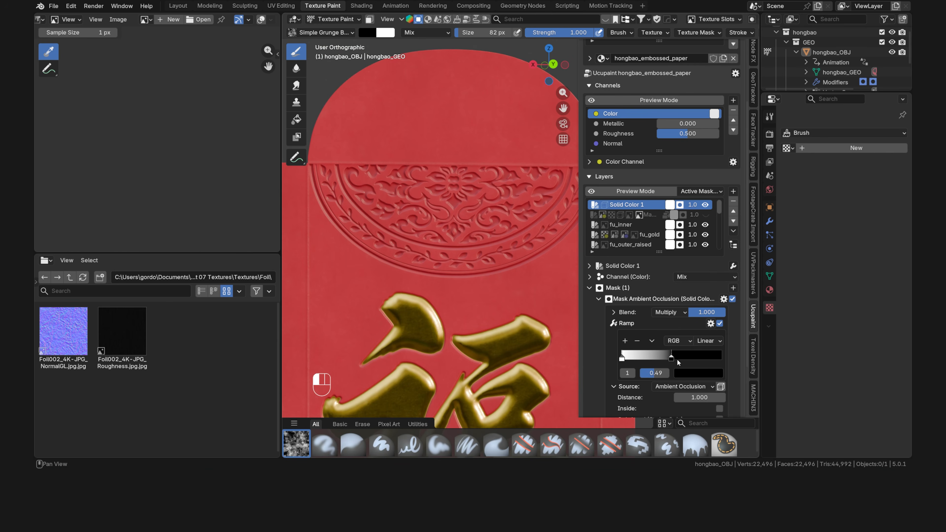
drag(710, 359, 726, 360)
drag(624, 358, 682, 359)
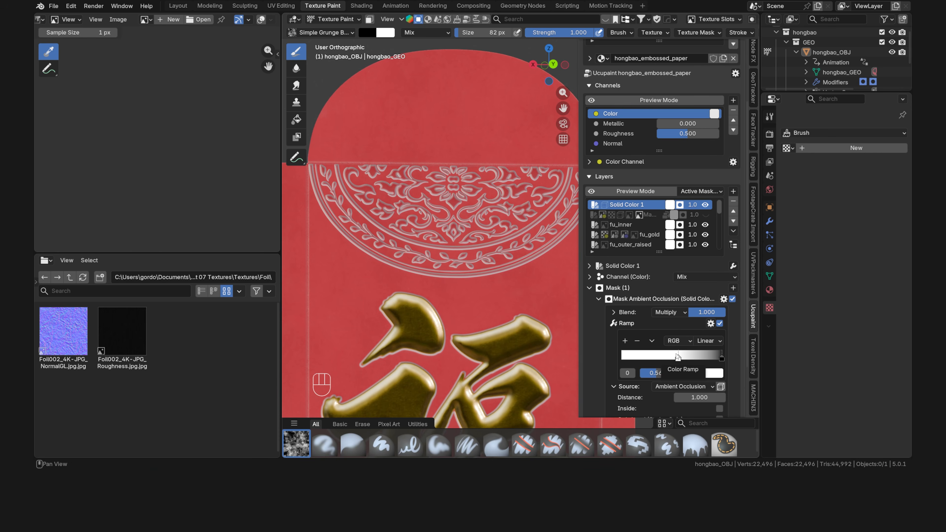
Give the solid color layer's Color channel a custom tan color.
click(590, 277)
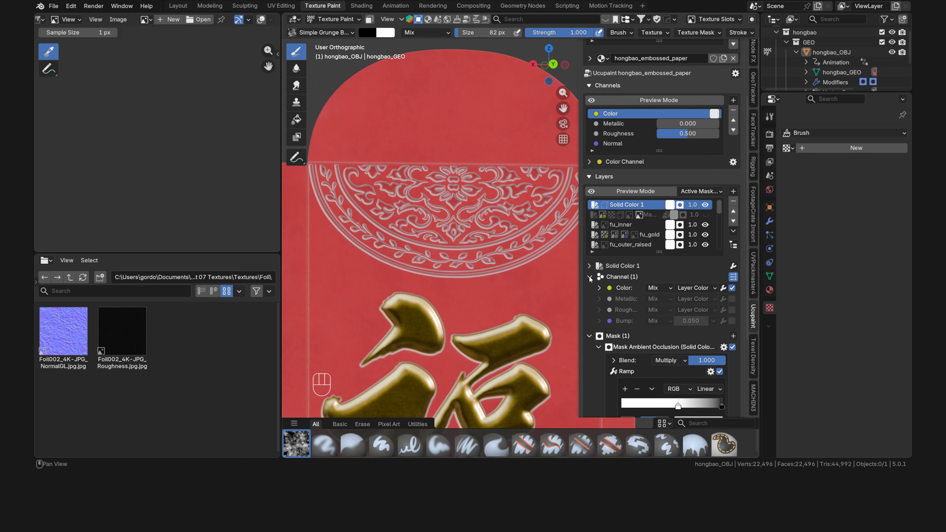
click(703, 288)
click(714, 330)
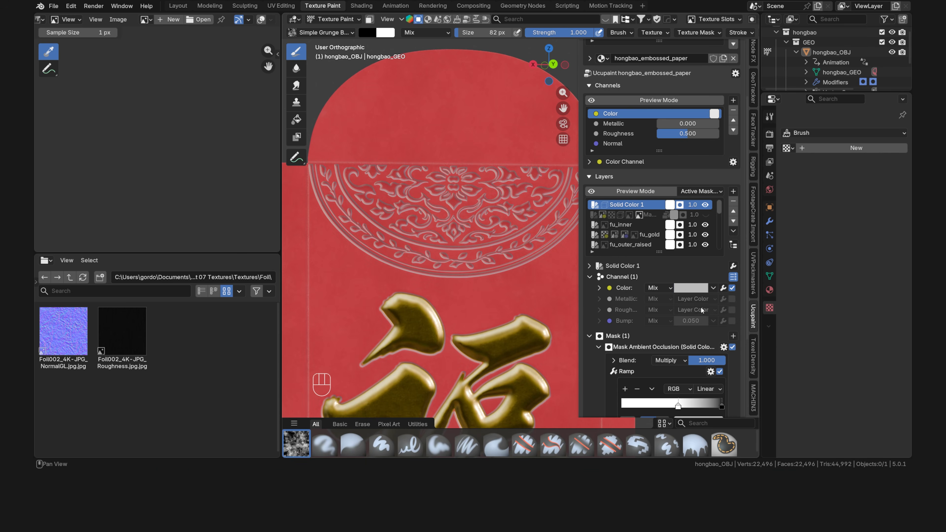
click(693, 291)
drag(720, 152, 709, 170)
scroll(450, 229, up, 3)
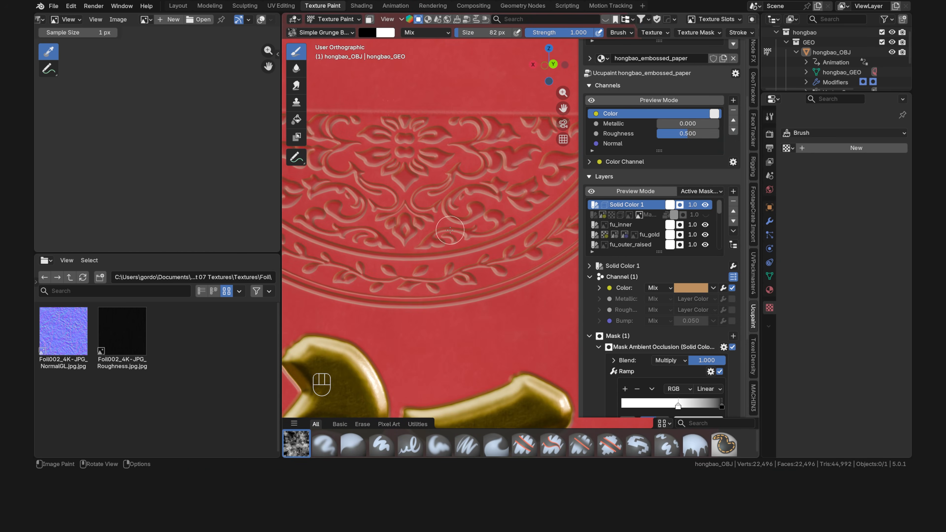
Add a Noise mask to the solid color layer with a Ramp modifier whose white stop sits at 0.61.
scroll(592, 353, down, 5)
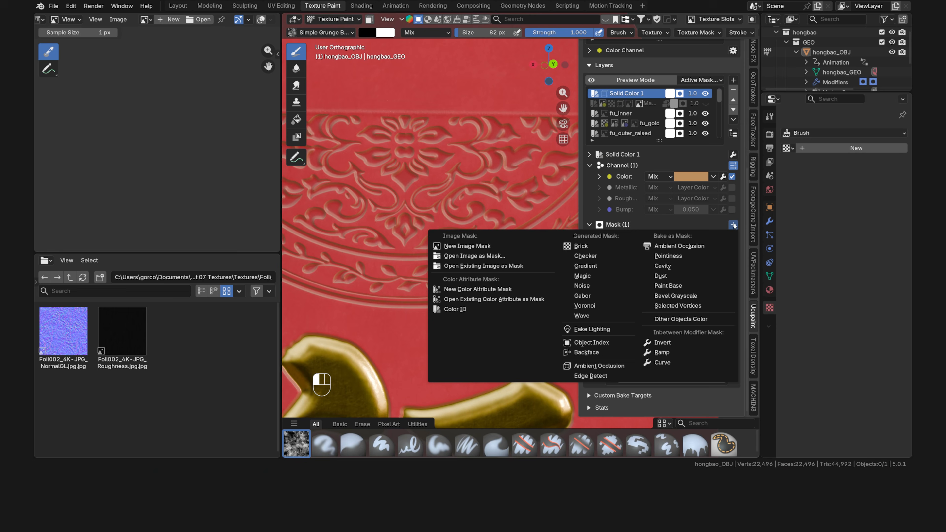
click(605, 284)
click(595, 324)
scroll(606, 334, down, 7)
click(723, 236)
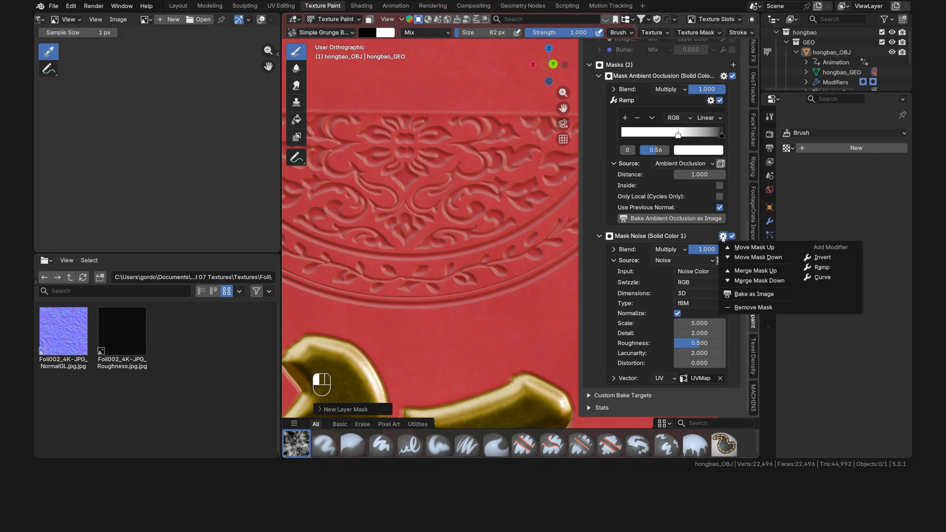
click(819, 268)
drag(714, 295, 684, 296)
Set the noise mask's scale to 150 and check the broken-up wear on the embossed pattern.
double_click(695, 386)
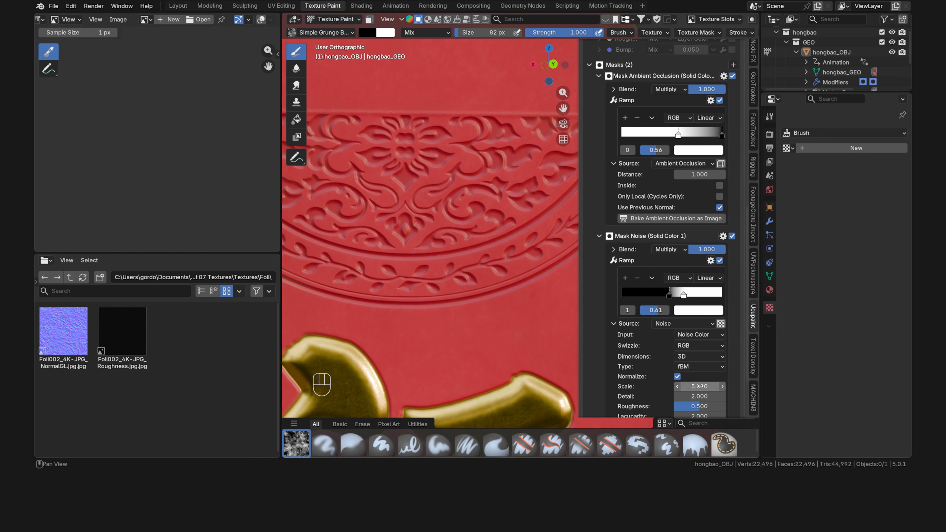
text(150)
key(Return)
scroll(462, 250, up, 5)
scroll(427, 195, down, 4)
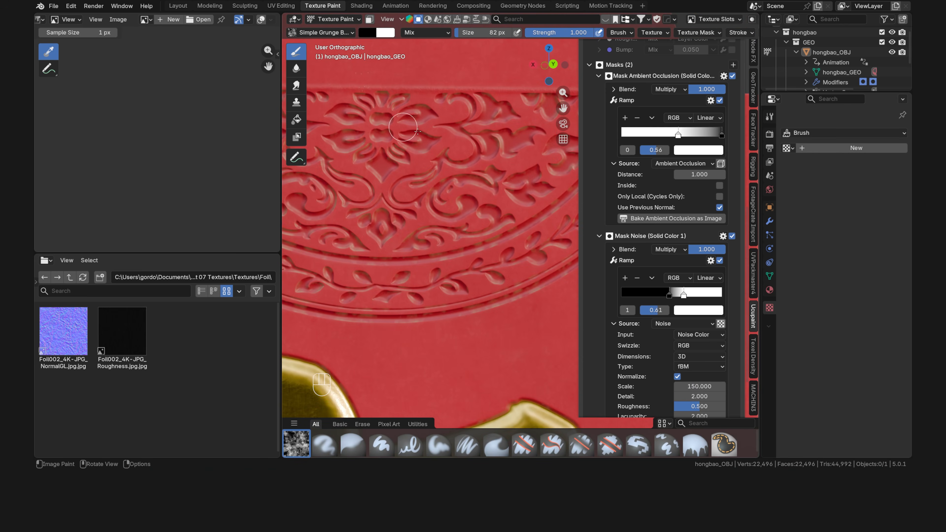
Hide the masked tan solid color layer.
scroll(514, 240, down, 9)
shift+middle_drag(446, 306, 466, 251)
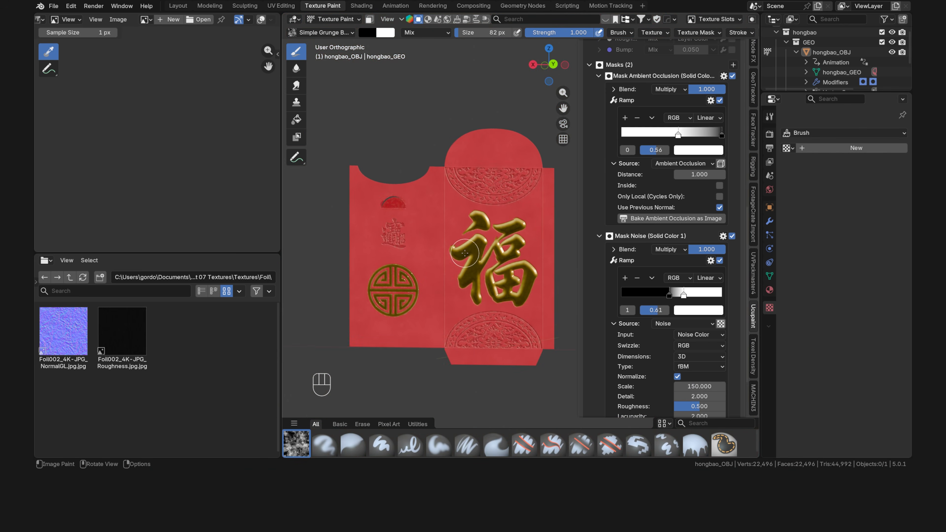
scroll(597, 188, up, 12)
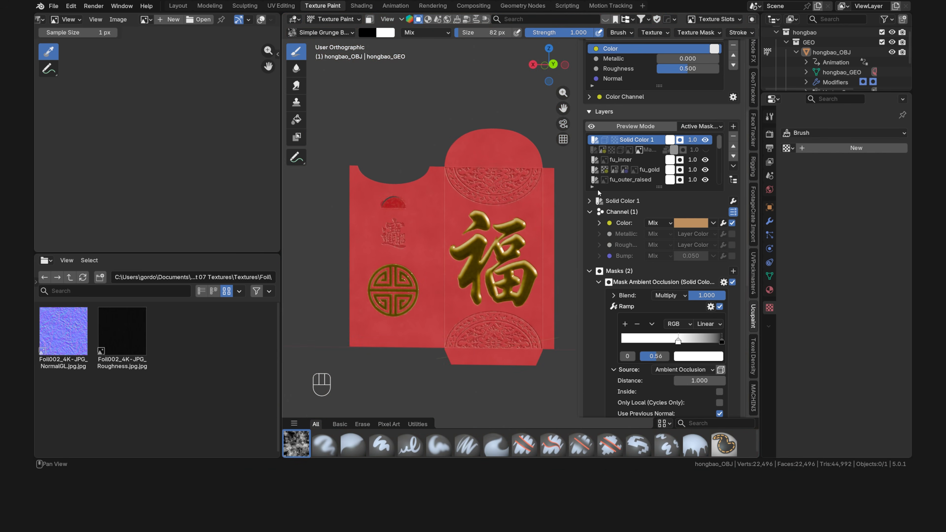
click(705, 140)
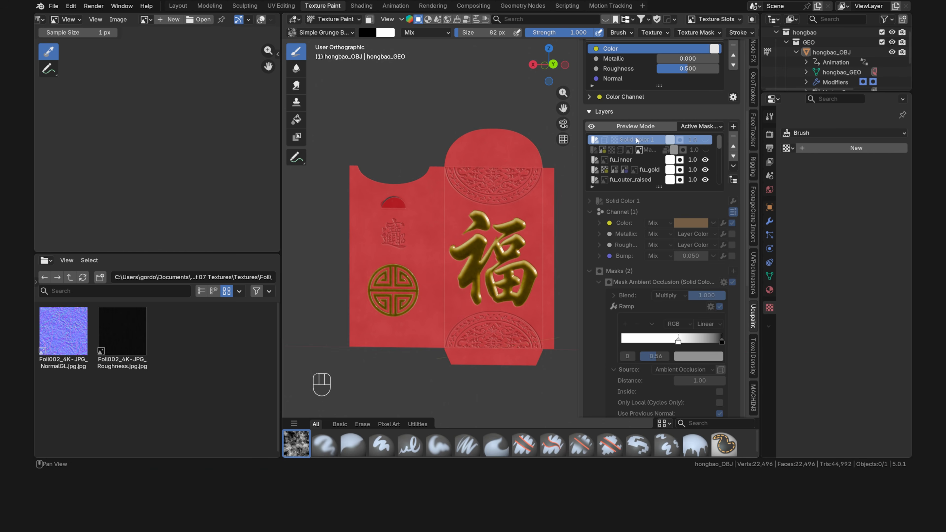
Add an auto-setup Ambient Occlusion channel to the Ucupaint material.
scroll(584, 136, up, 6)
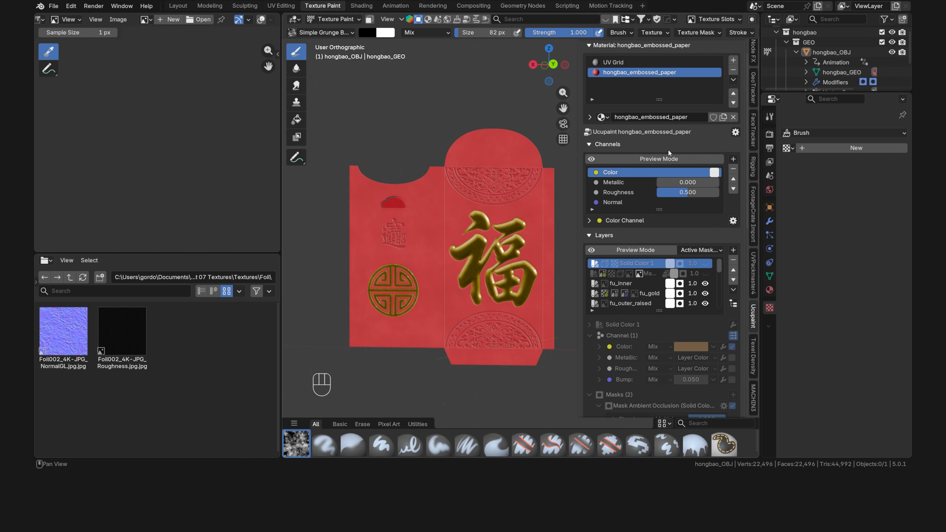
click(733, 161)
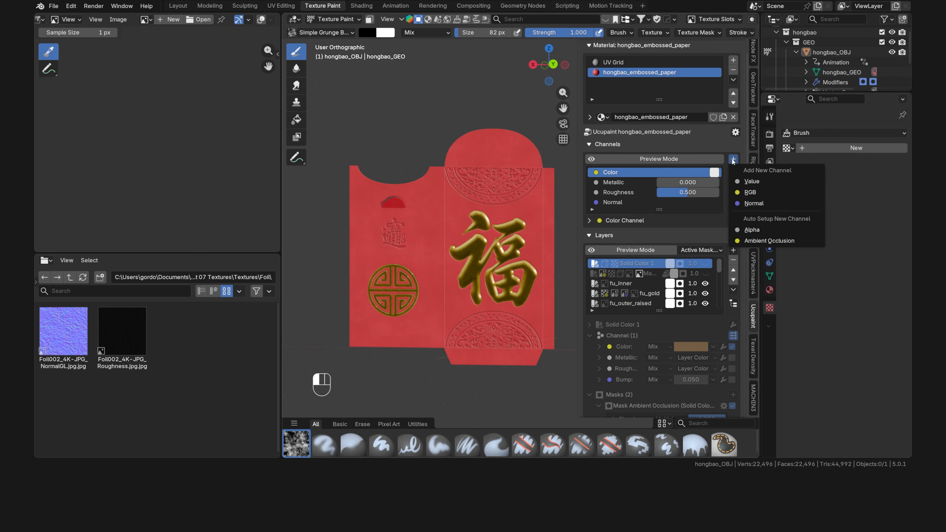
click(763, 242)
scroll(460, 152, up, 5)
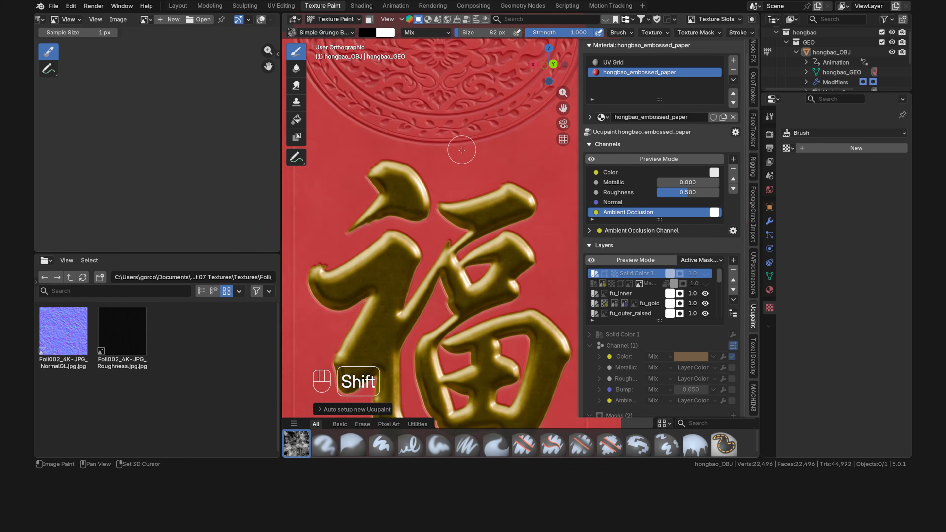
shift+middle_drag(461, 153, 520, 315)
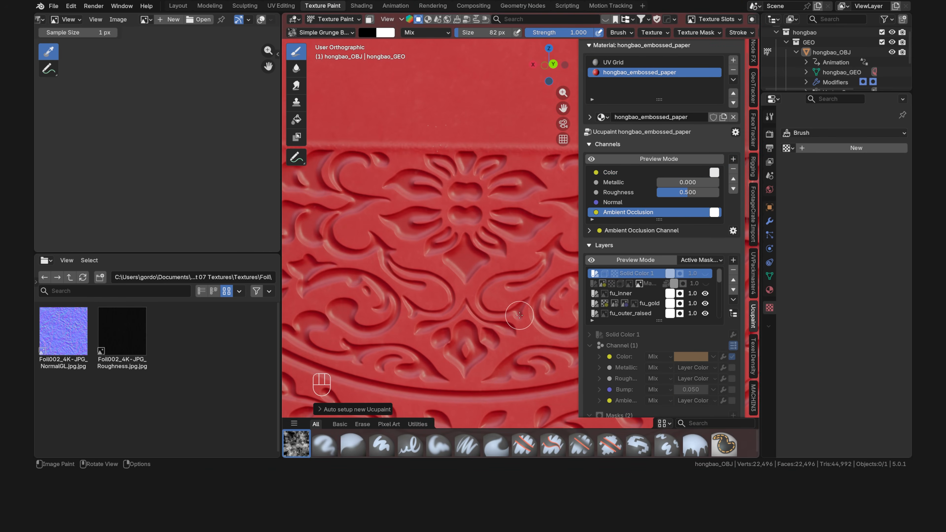
Add an Ambient Occlusion layer with Multiply blending on the Ambient Occlusion channel, keeping an AO distance of 1.00 and Use previous Normal.
click(733, 260)
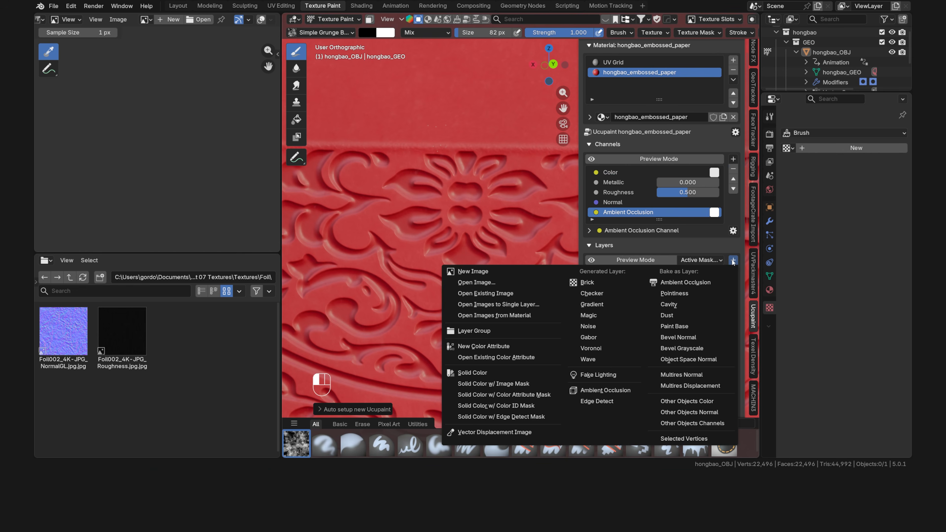
click(634, 390)
drag(633, 363, 497, 235)
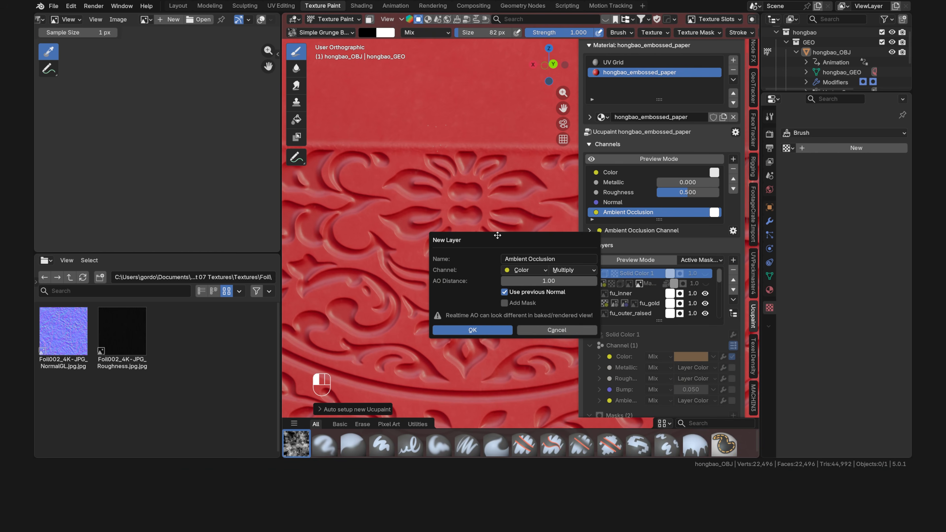
click(535, 271)
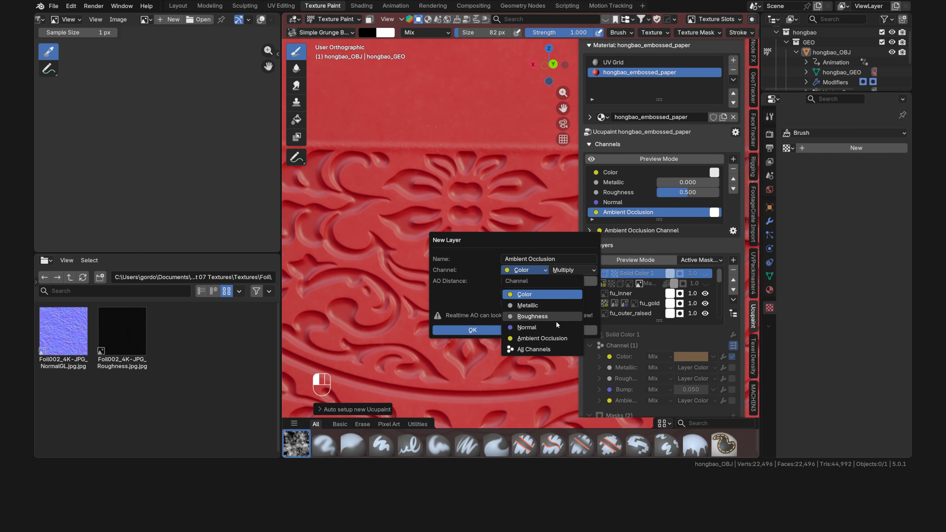
click(570, 339)
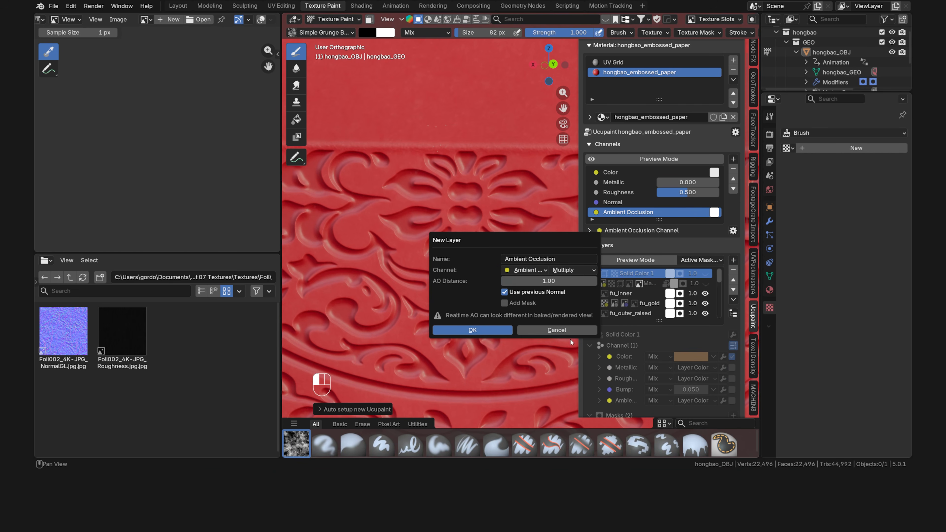
click(488, 332)
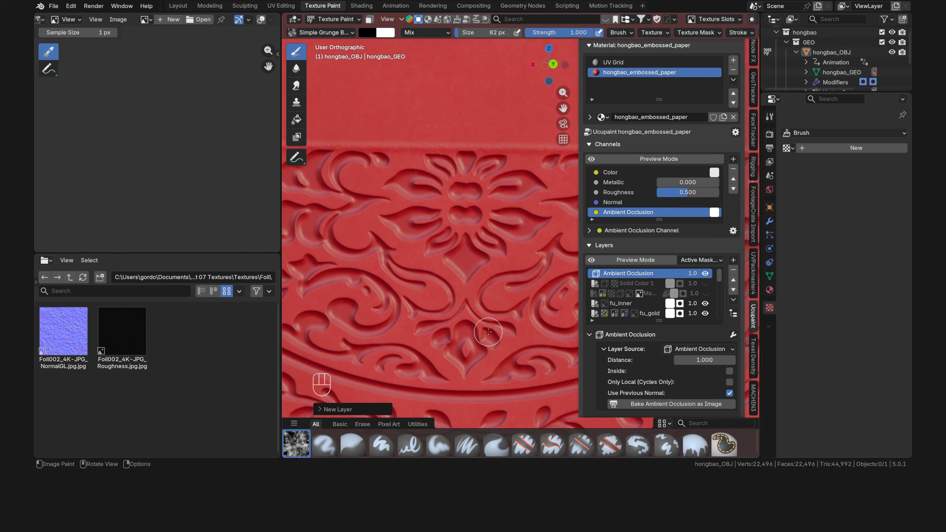
Compare the red paper with the Ambient Occlusion layer on and off, and preview the Ambient Occlusion channel across the whole envelope.
click(705, 273)
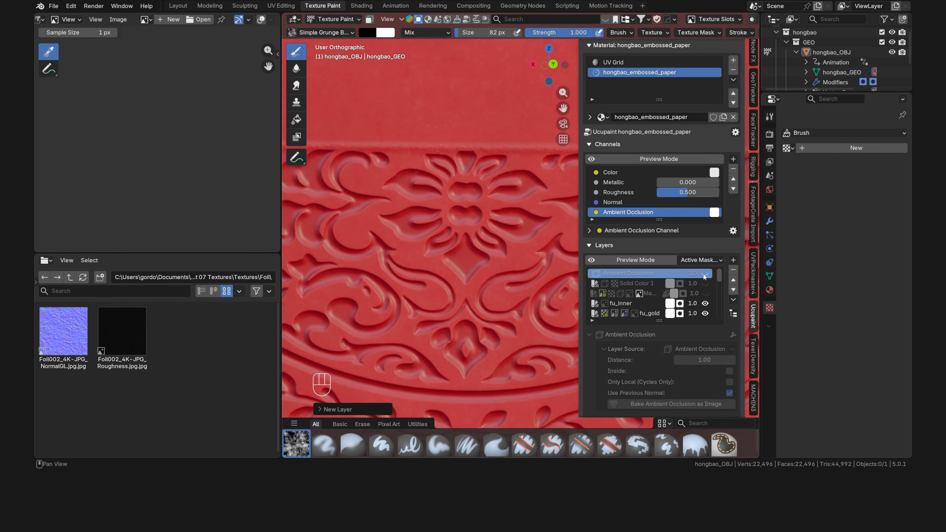
click(705, 274)
click(705, 274)
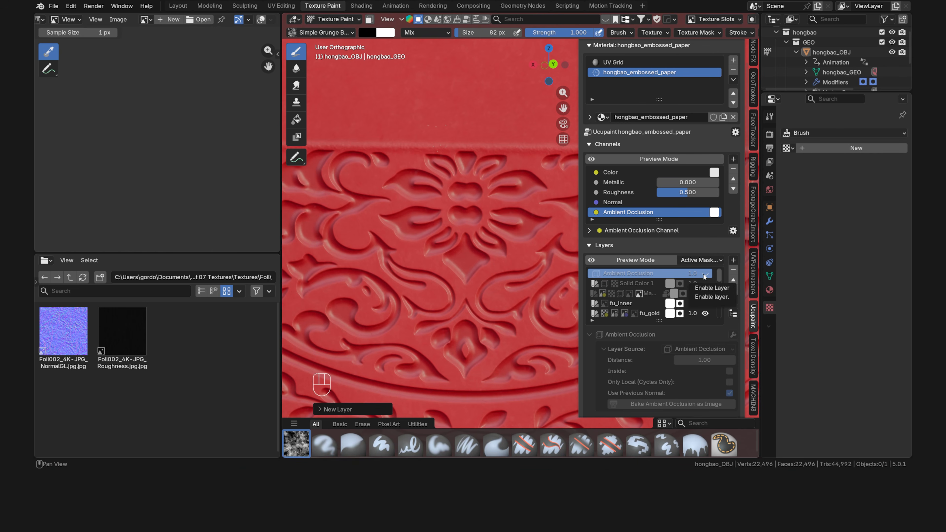
click(704, 274)
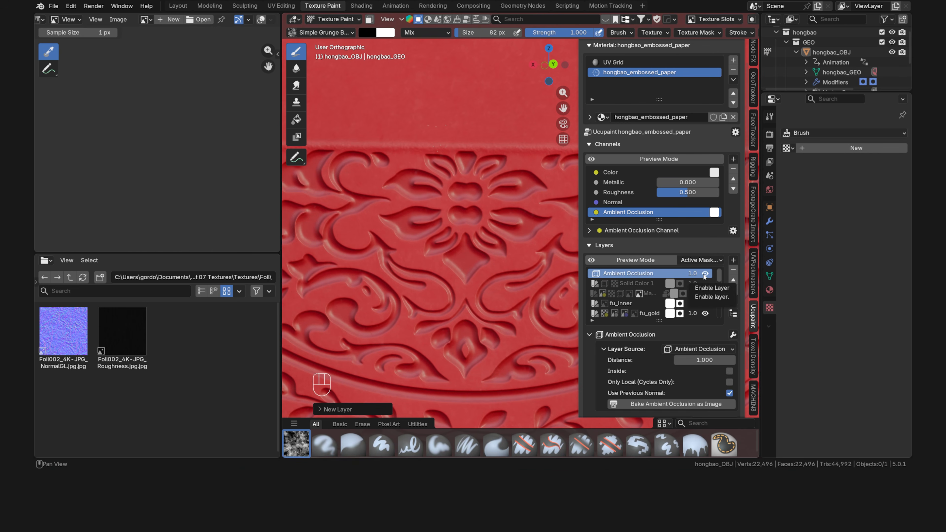
click(657, 160)
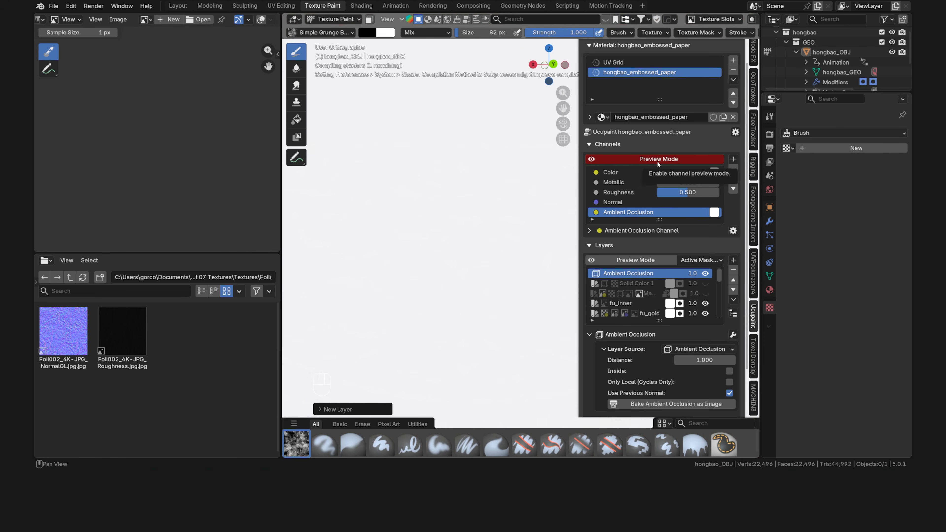
scroll(476, 283, down, 9)
shift+middle_drag(485, 314, 458, 247)
scroll(587, 392, down, 4)
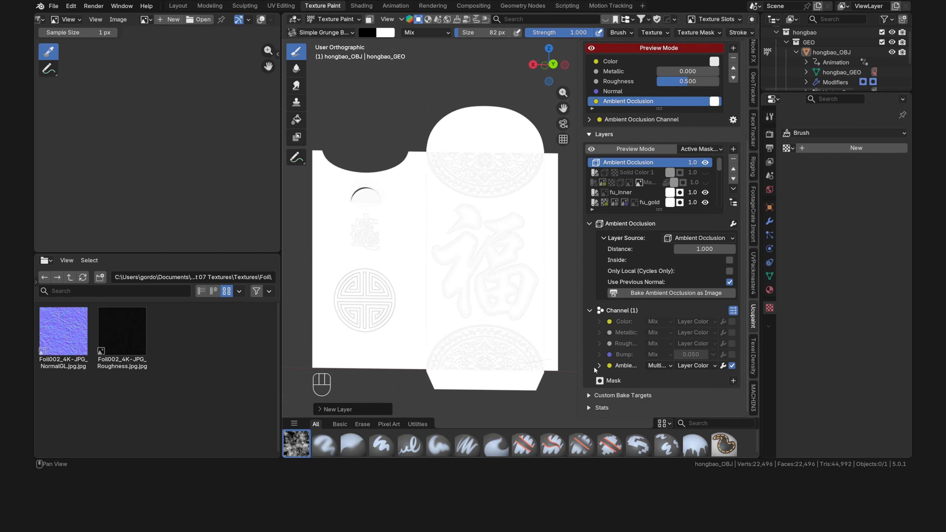
Add a Color Ramp to the layer's Ambient Occlusion channel with a fully opaque black stop and the white stop at 0.96.
click(723, 366)
click(750, 310)
scroll(689, 317, down, 5)
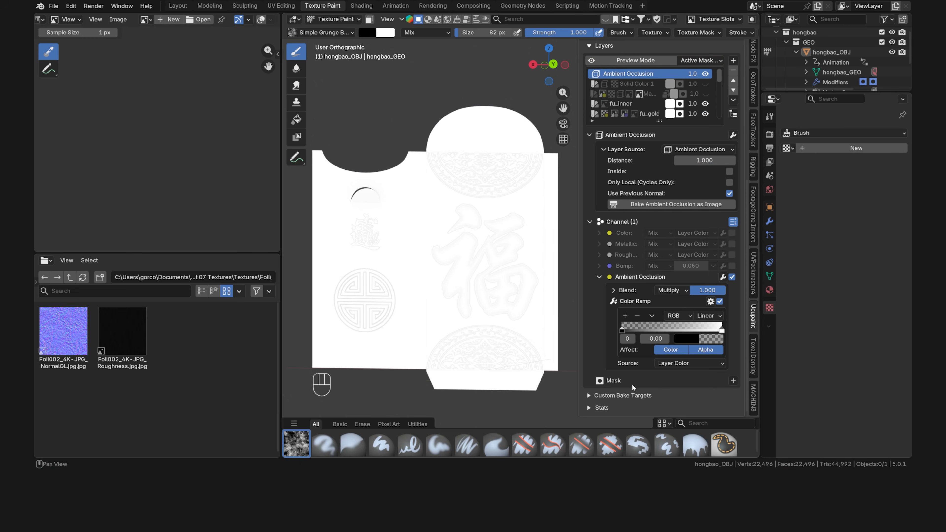
click(687, 339)
drag(689, 313, 771, 313)
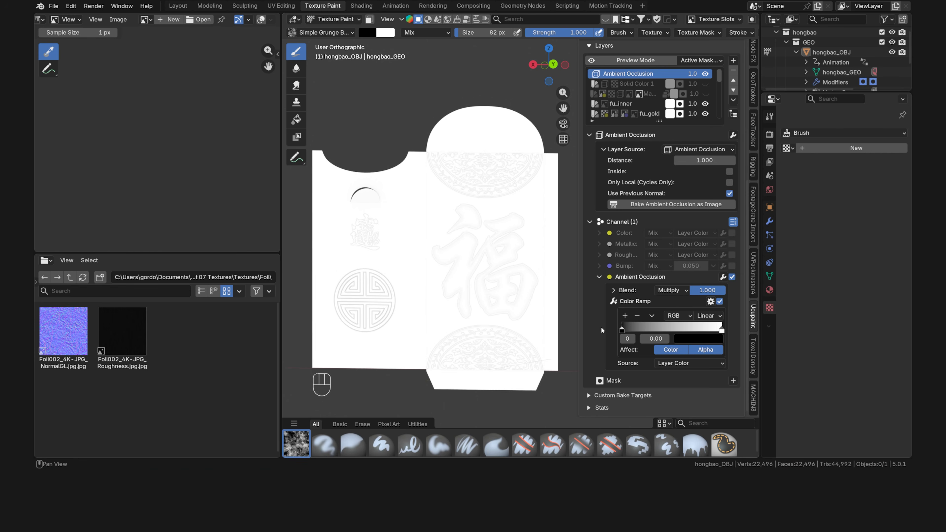
mouse_move(624, 330)
mouse_down()
mouse_move(697, 329)
mouse_move(625, 331)
mouse_up()
drag(722, 331, 719, 331)
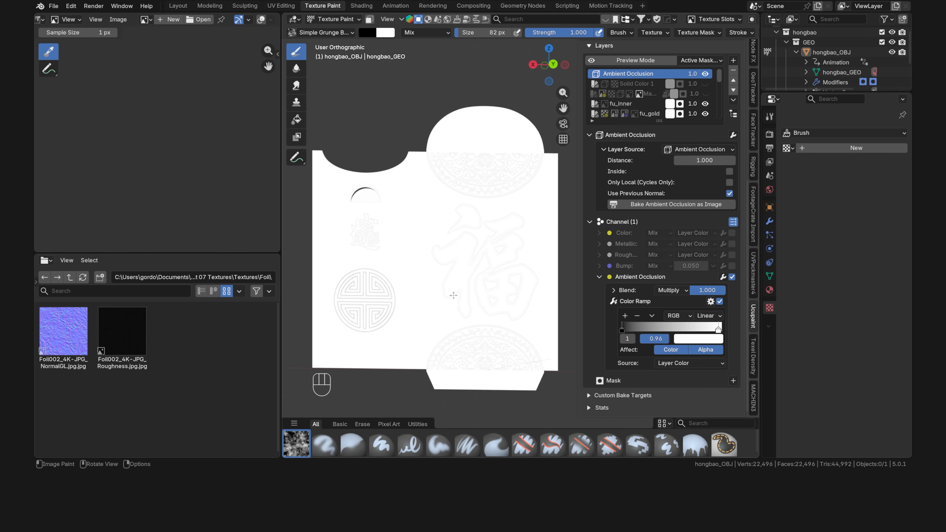
Hide the Ambient Occlusion layer and turn off the channel preview.
scroll(583, 211, up, 7)
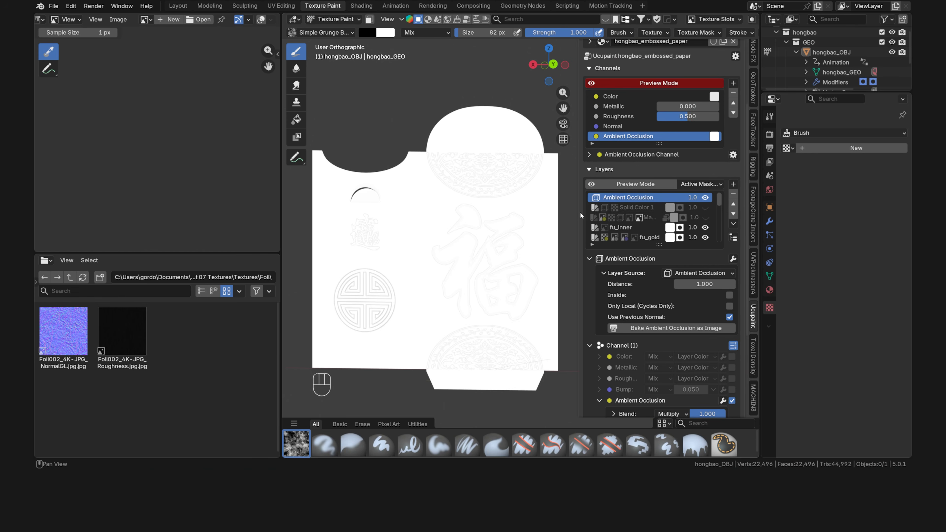
click(706, 198)
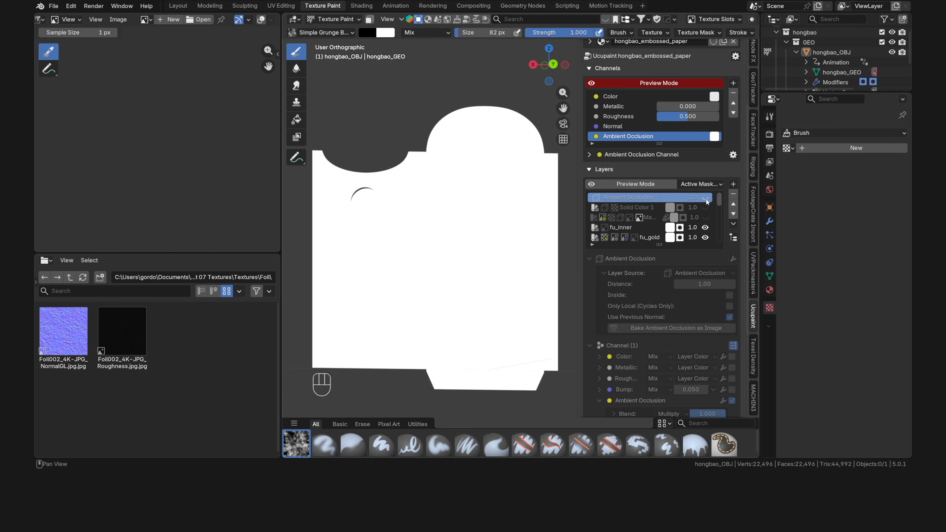
click(678, 84)
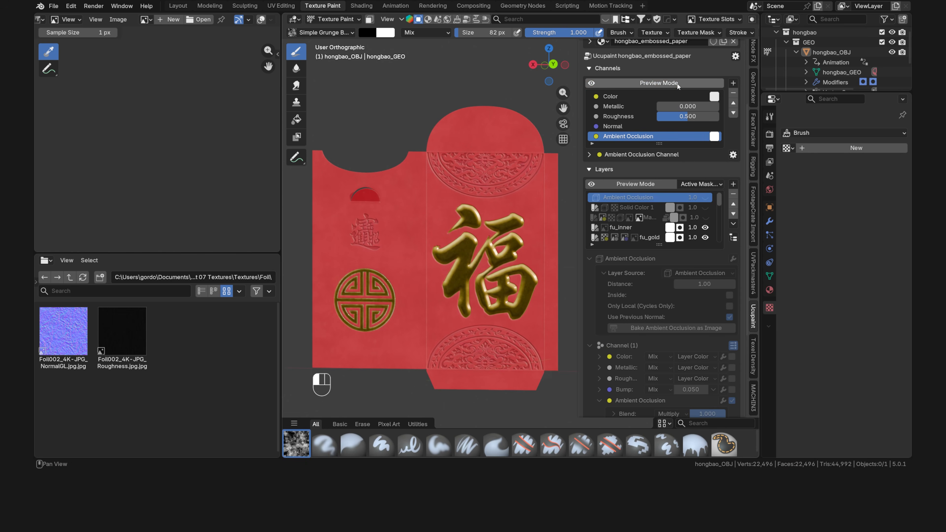
Add an auto-setup Alpha channel to the Ucupaint material.
click(734, 83)
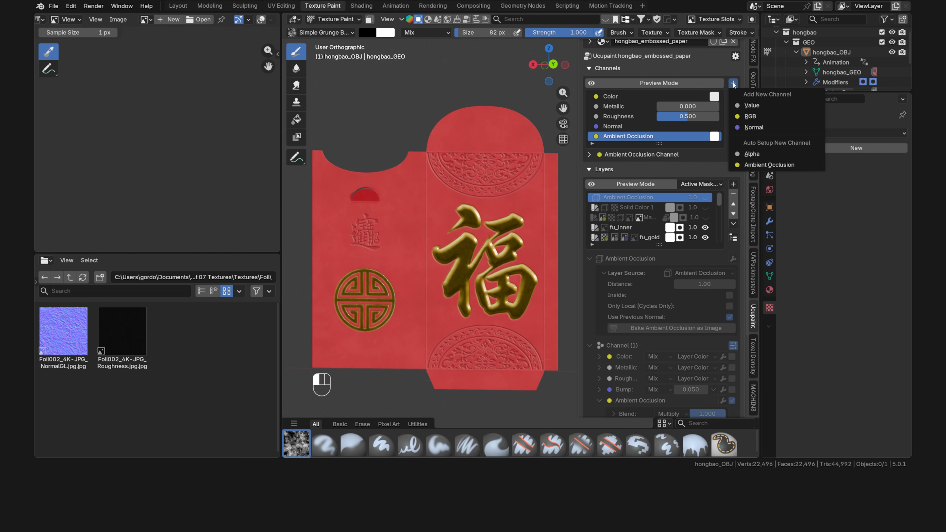
click(764, 156)
click(763, 172)
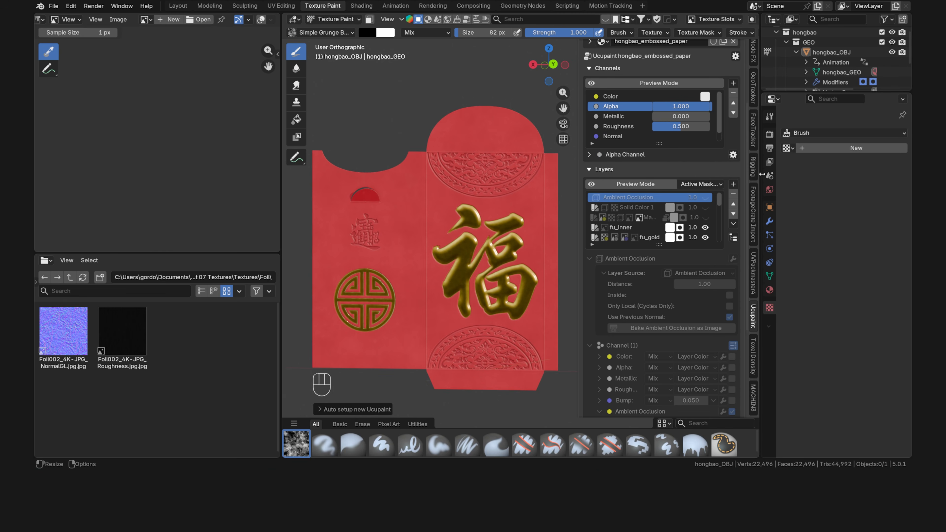
Add a solid color layer on the Alpha channel with a black image mask at 4096 resolution.
click(733, 184)
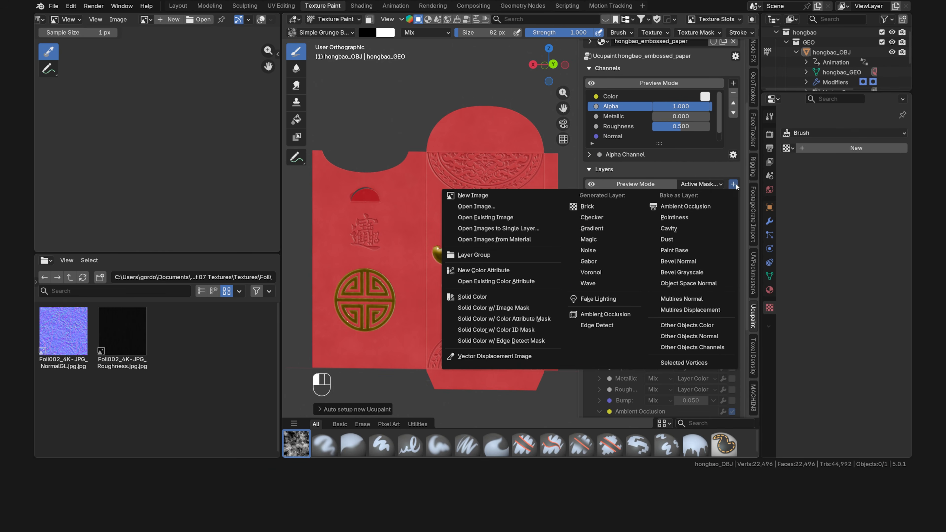
click(493, 307)
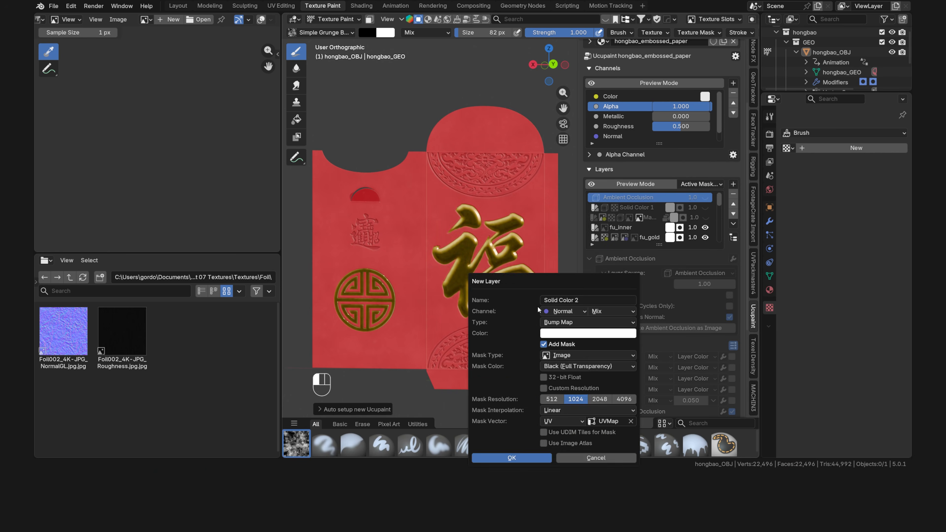
drag(547, 280, 483, 140)
click(512, 172)
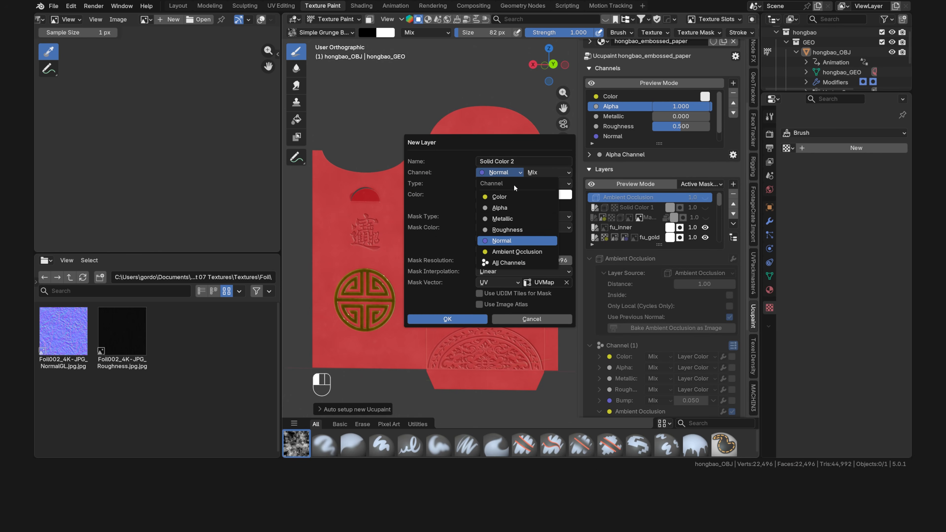
click(518, 208)
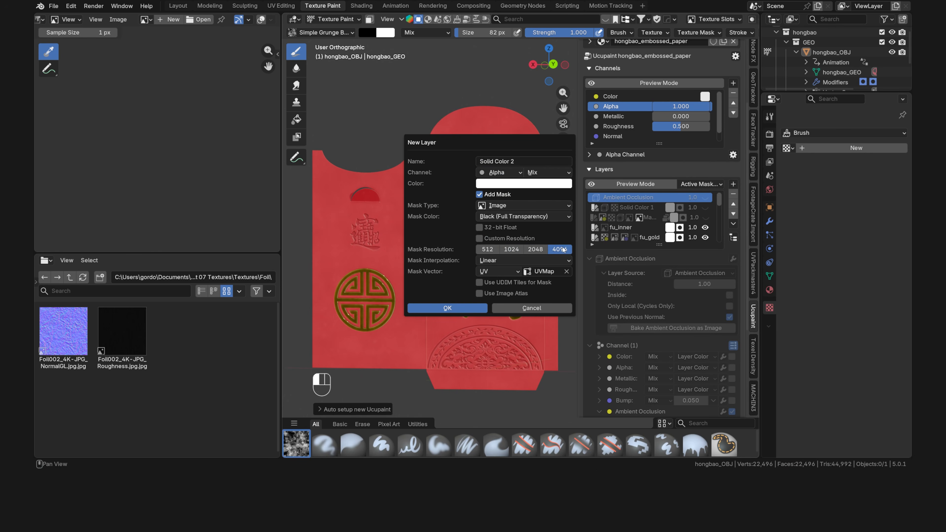
click(468, 311)
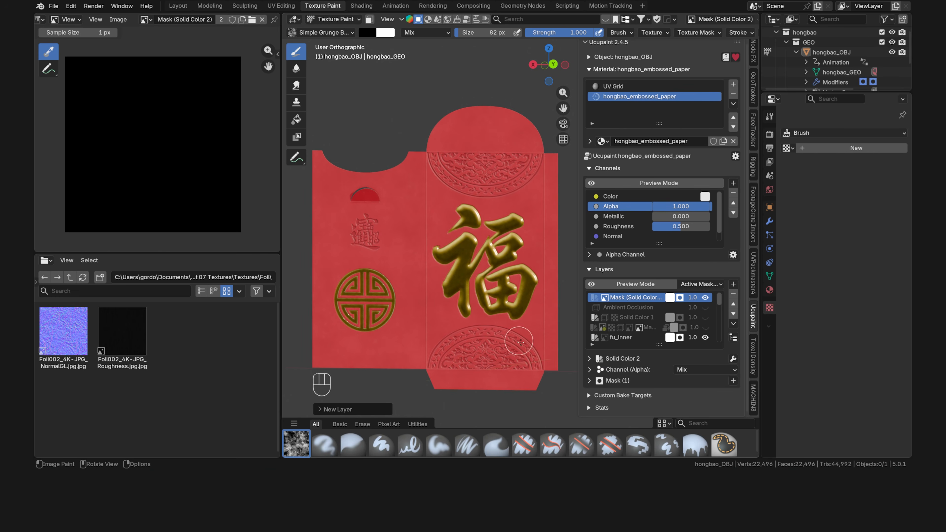
Switch the new layer's Alpha source to a custom value and set it to 0.000.
scroll(590, 371, down, 5)
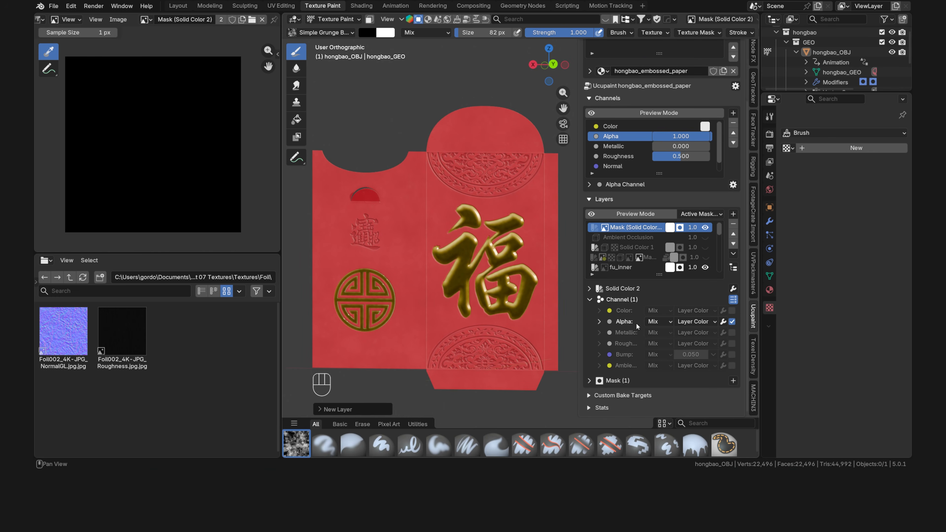
click(695, 322)
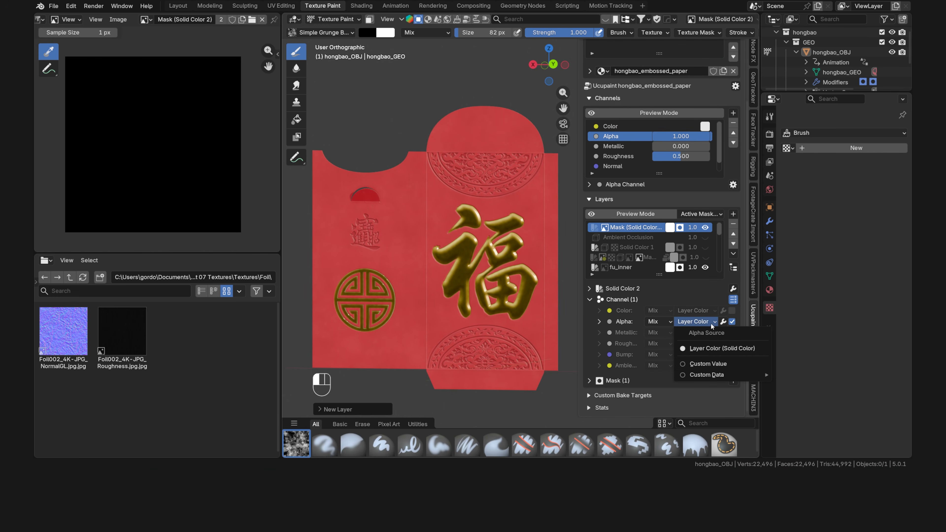
click(729, 364)
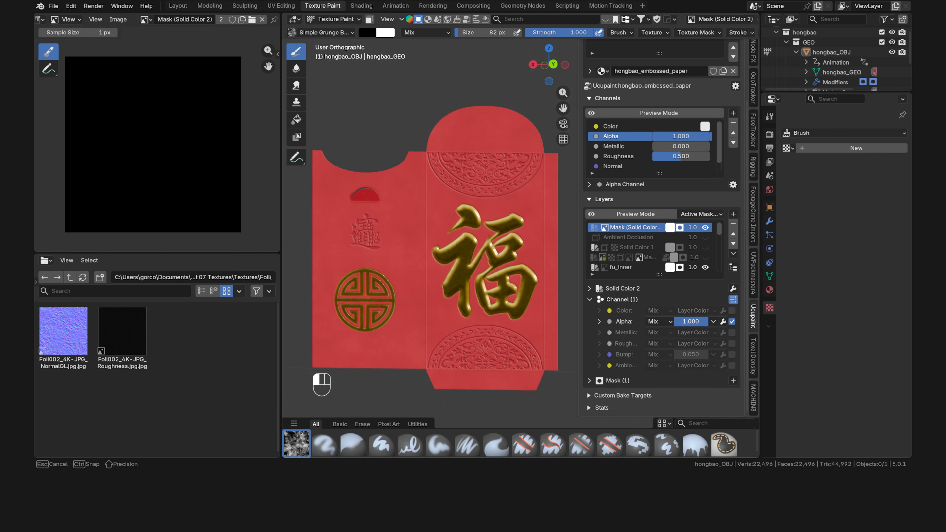
drag(694, 321, 675, 324)
Paint a rounded patch into the alpha mask beside the thumb cutout on the back panel with the Paint Hard brush.
shift+middle_drag(368, 199, 510, 270)
scroll(474, 279, up, 9)
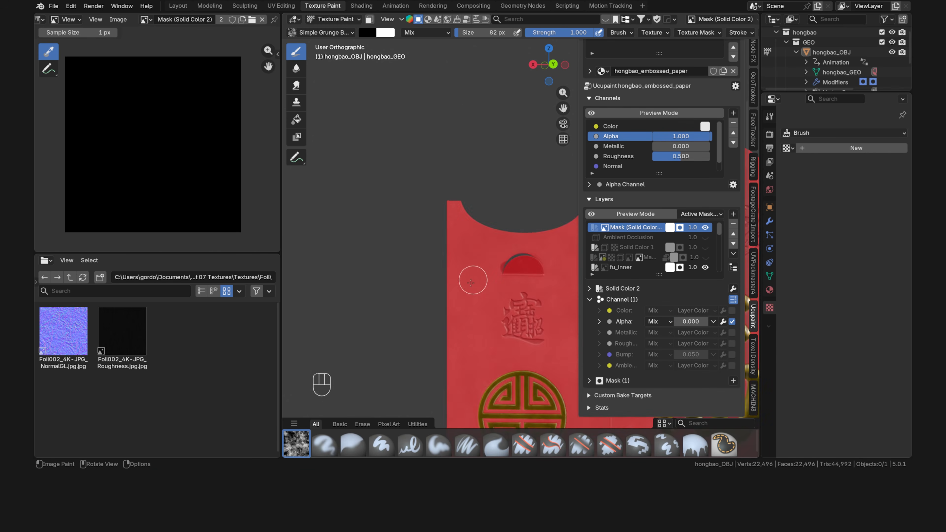
click(382, 443)
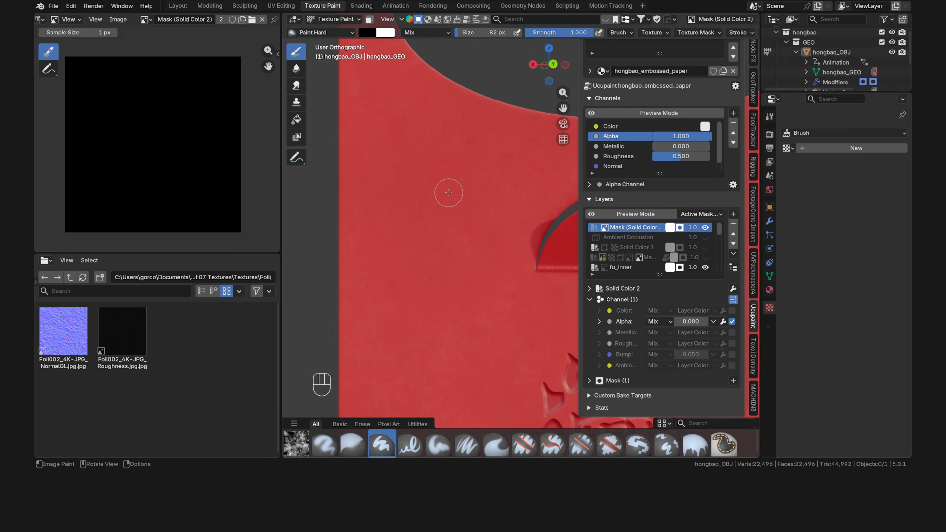
mouse_move(448, 191)
ctrl+mouse_down()
mouse_move(457, 186)
mouse_move(447, 235)
ctrl+mouse_up()
mouse_move(447, 235)
middle_down()
mouse_move(467, 238)
mouse_move(454, 240)
middle_up()
Open the brush's Occlude and Backface Culling options and paint a second hole through both paper sides below the first patch.
middle_drag(686, 33, 535, 33)
click(737, 33)
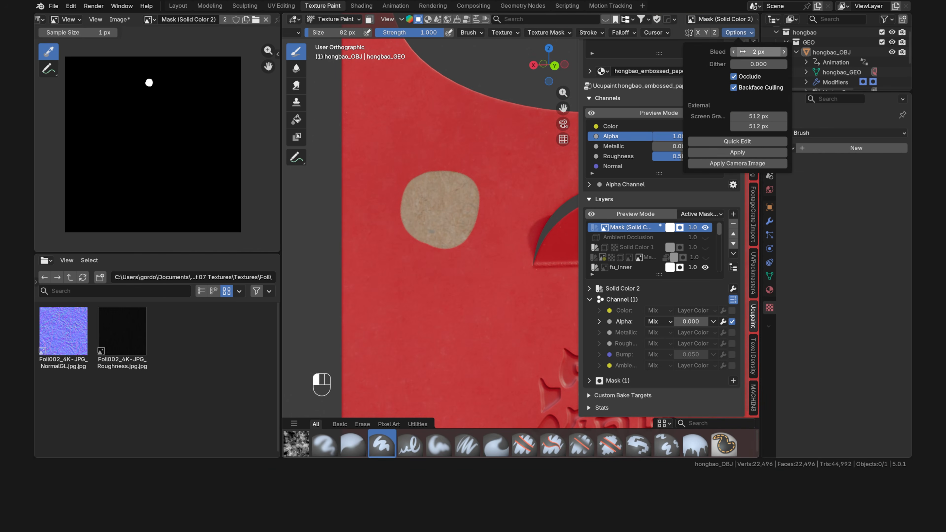
shift+middle_drag(452, 284, 461, 194)
mouse_move(460, 194)
ctrl+mouse_down()
mouse_move(456, 211)
mouse_move(418, 211)
mouse_move(469, 222)
ctrl+mouse_up()
middle_drag(469, 223, 388, 194)
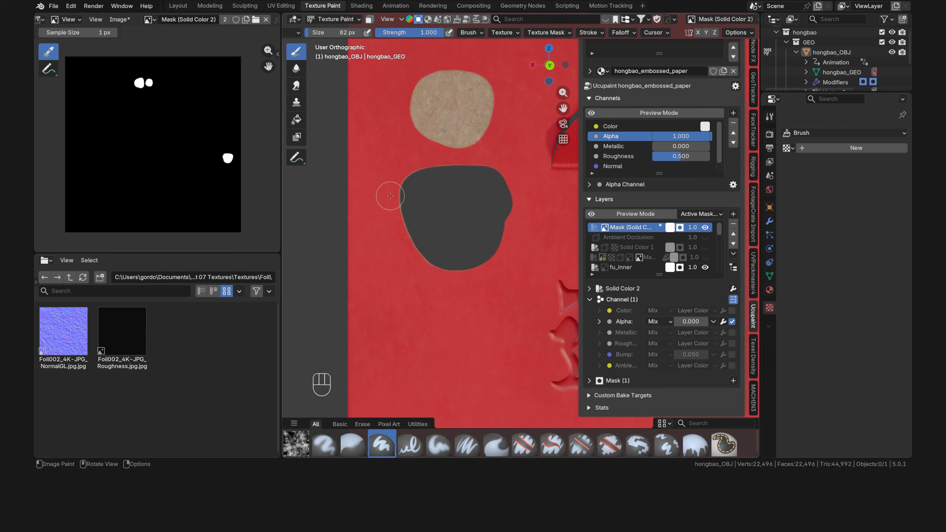
mouse_move(684, 322)
mouse_down()
mouse_move(708, 322)
mouse_move(674, 321)
mouse_up()
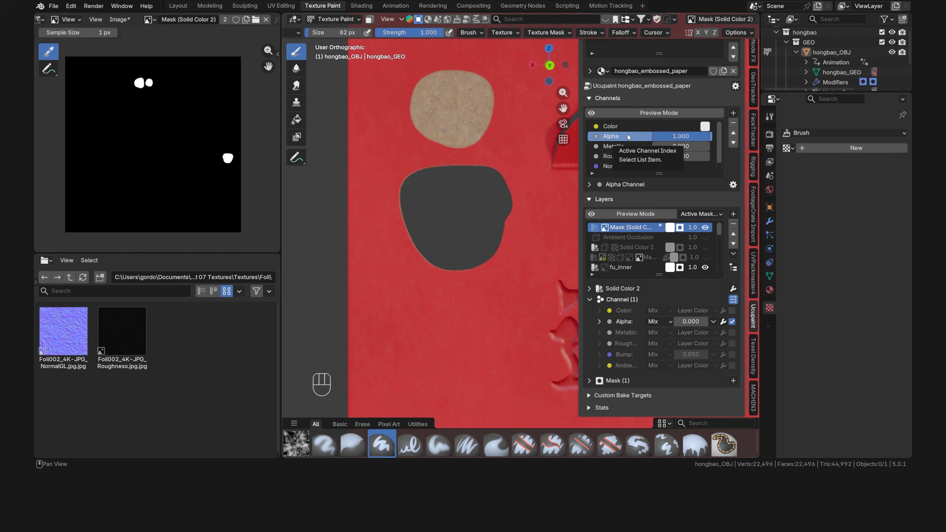
Remove the masked alpha test layer and the hidden Ambient Occlusion layer from the layer stack.
scroll(526, 248, down, 9)
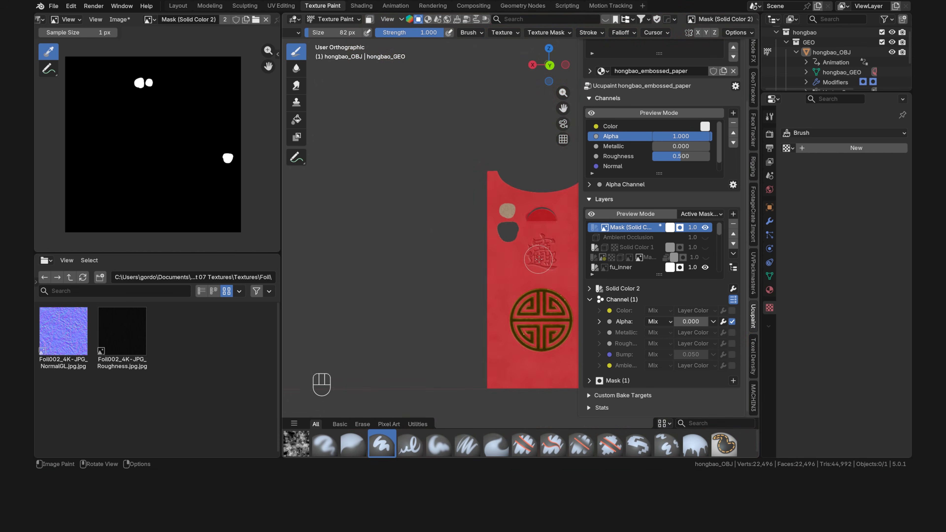
shift+middle_drag(544, 260, 369, 233)
scroll(387, 230, down, 1)
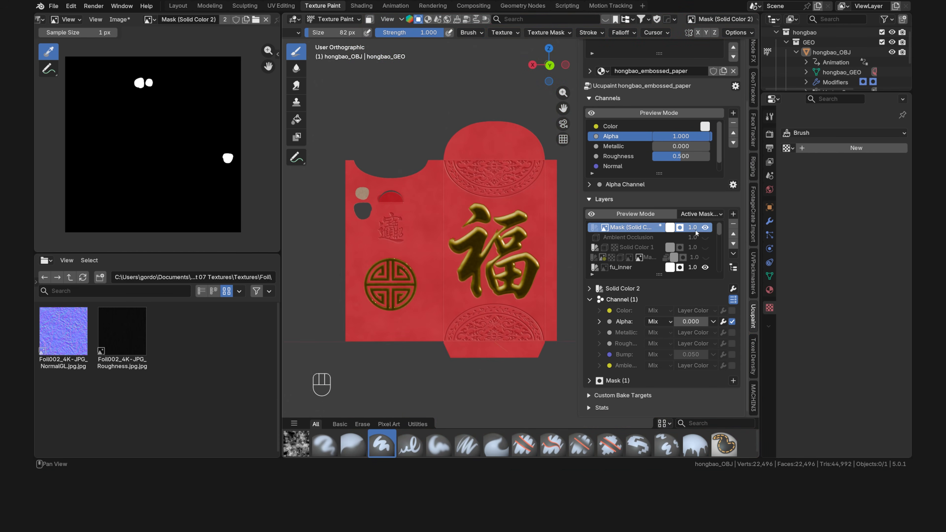
click(733, 225)
click(717, 253)
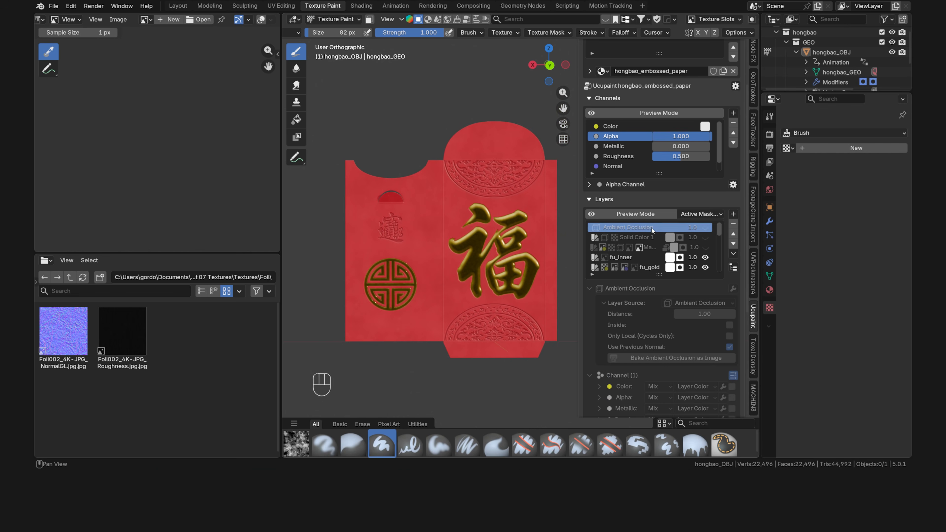
click(734, 224)
click(733, 224)
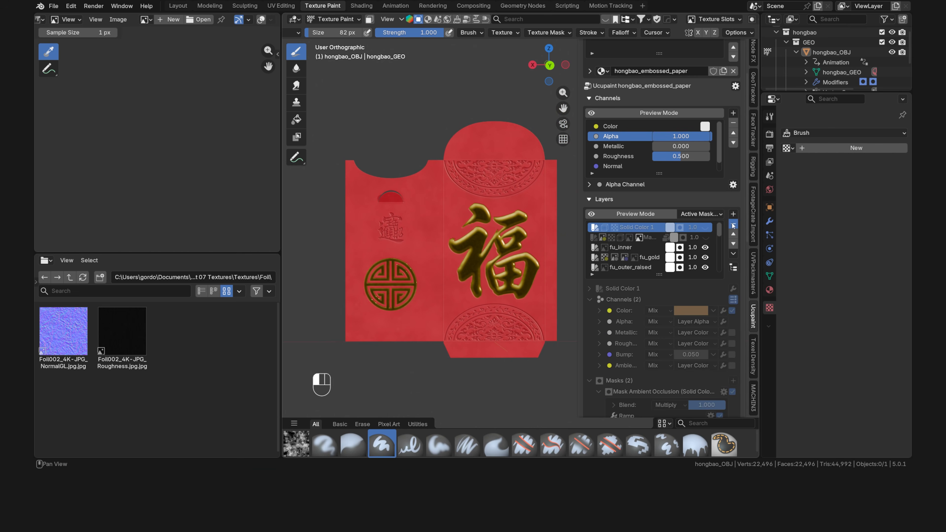
Remove the unneeded Alpha and Ambient Occlusion channels from the envelope material's channel list.
click(734, 124)
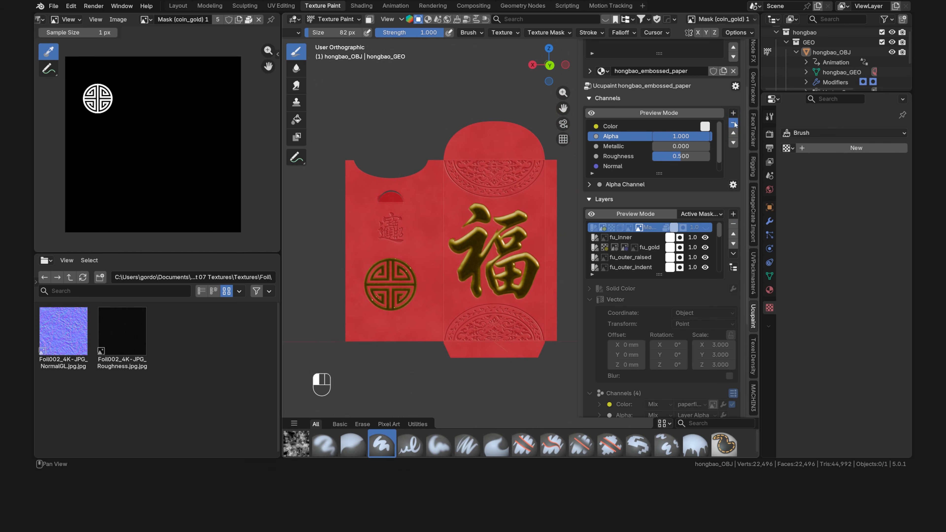
click(733, 124)
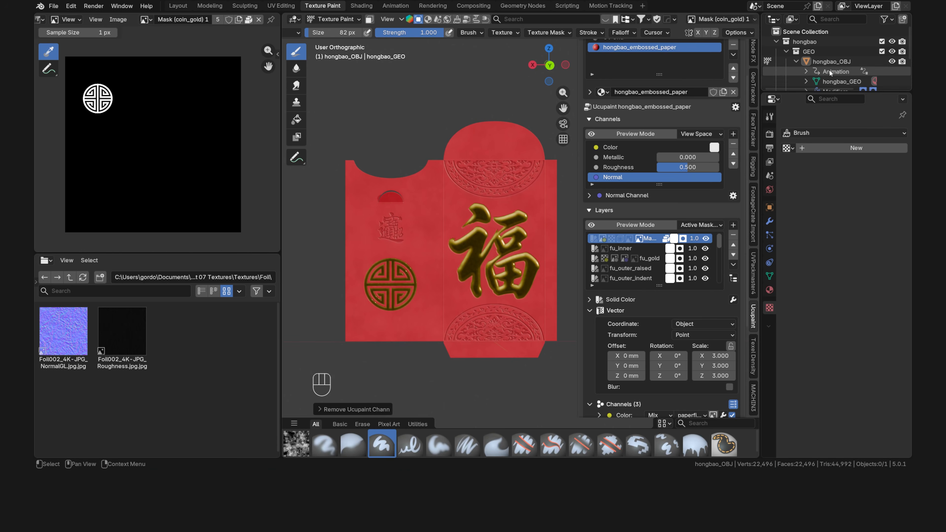
Disable render visibility for all six Mask modifiers on the envelope object.
scroll(830, 70, down, 3)
scroll(829, 70, up, 3)
click(770, 221)
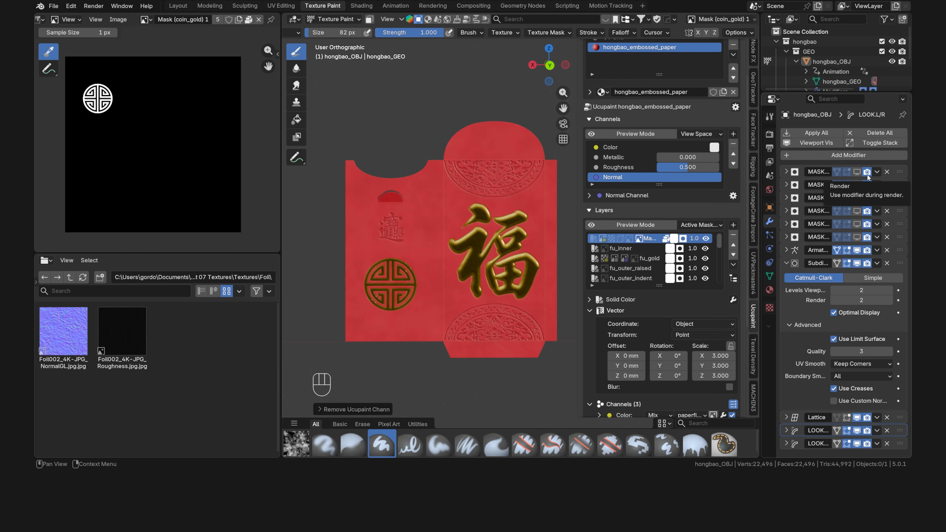
drag(867, 174, 867, 237)
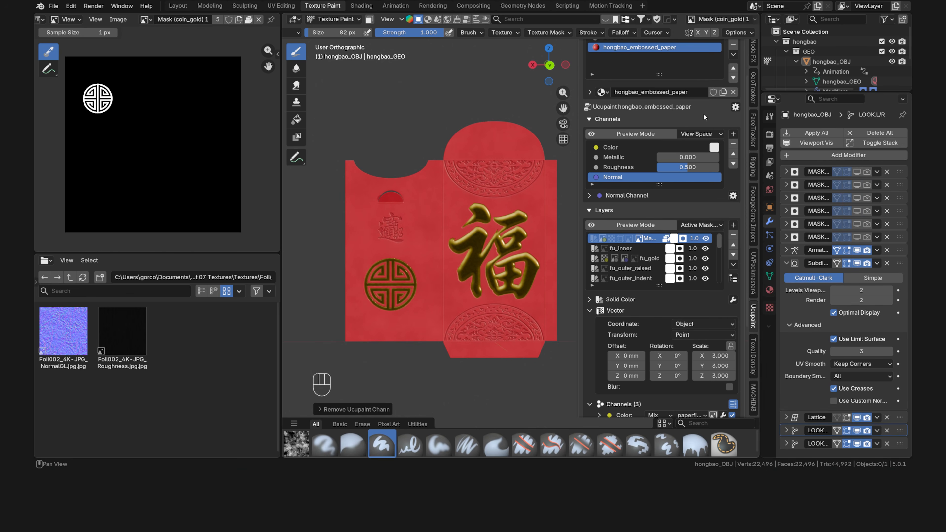
Start baking all channels and set the resolution to 4096, samples to 32 and AA level to 2.
click(736, 109)
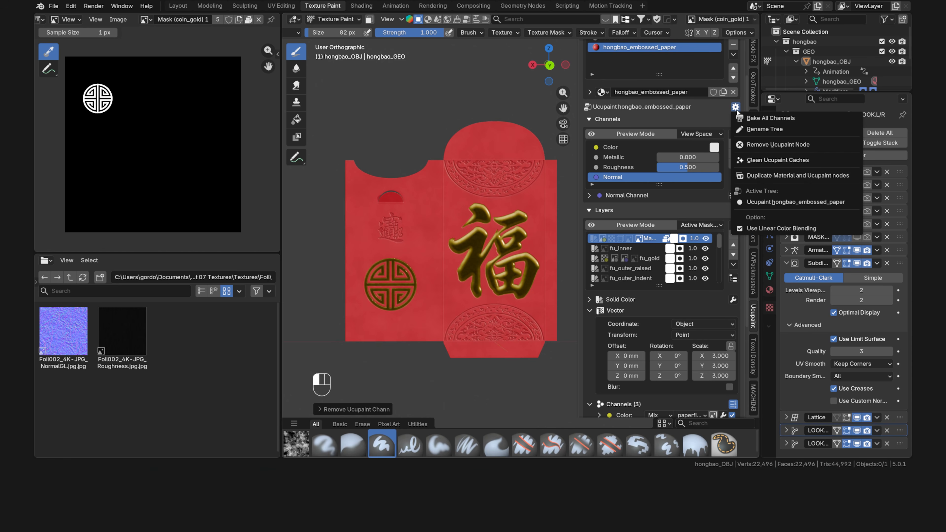
click(756, 118)
drag(492, 123, 475, 122)
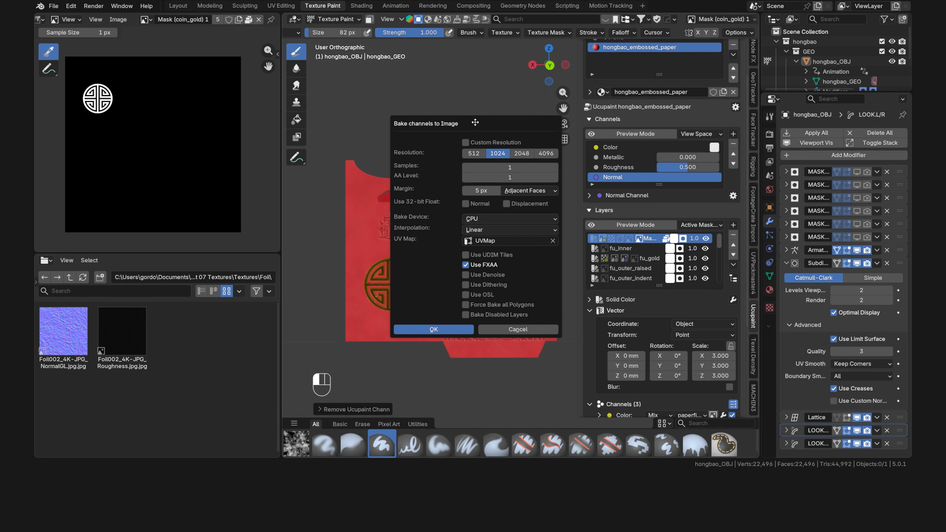
click(549, 156)
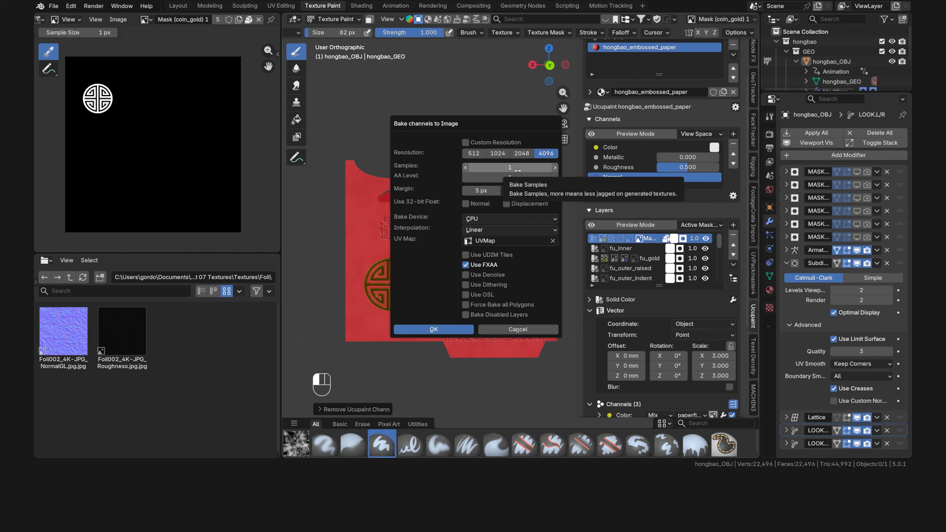
click(510, 168)
text(32)
key(Return)
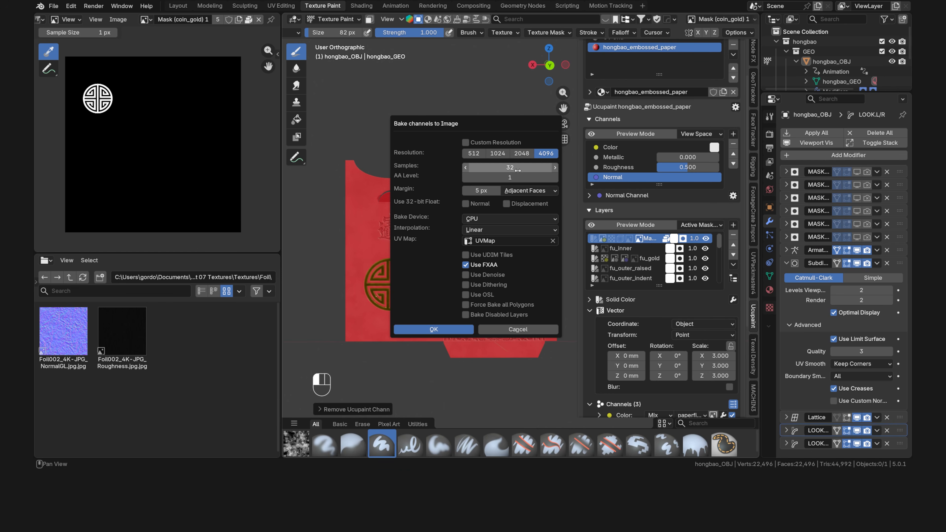
click(521, 178)
text(2)
key(Return)
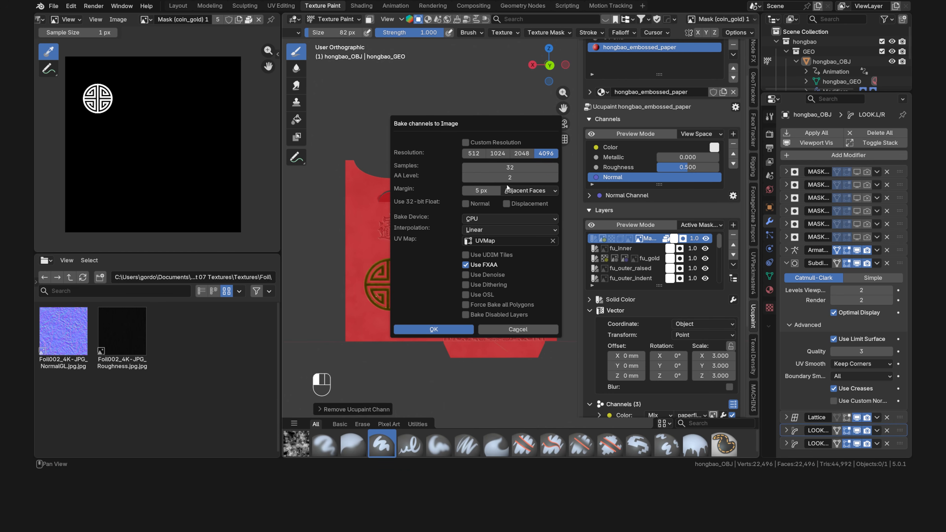
Bake all channels with a 16 px margin, 32-bit float Normal, GPU Compute as the bake device and FXAA disabled.
click(484, 191)
text(16)
key(Return)
click(466, 204)
click(497, 218)
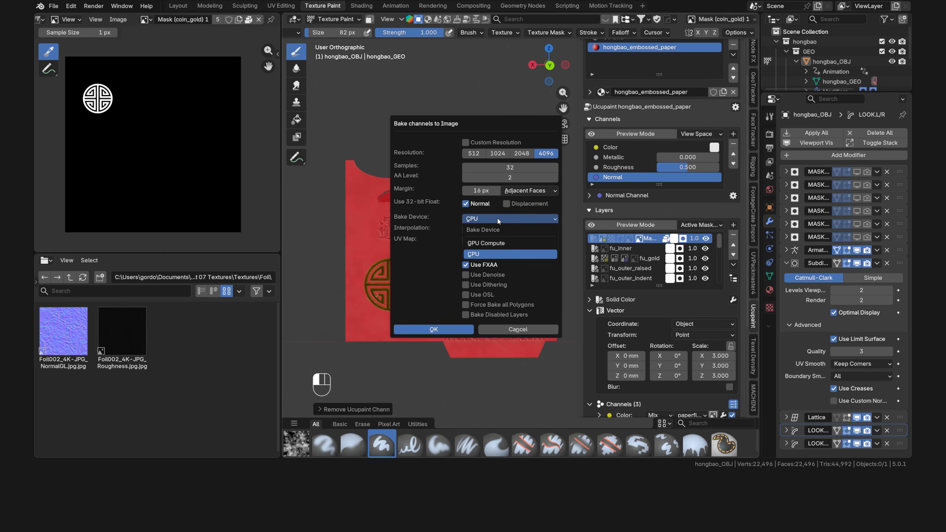
click(506, 244)
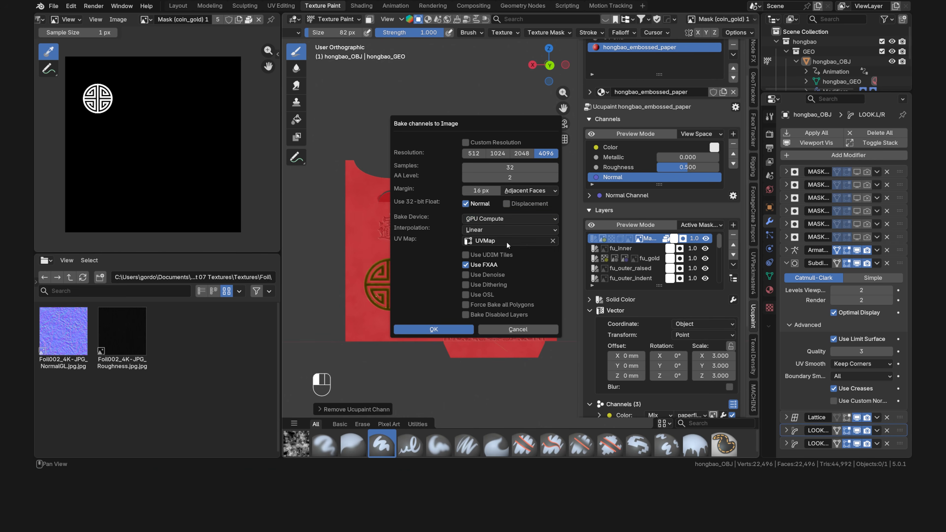
click(465, 264)
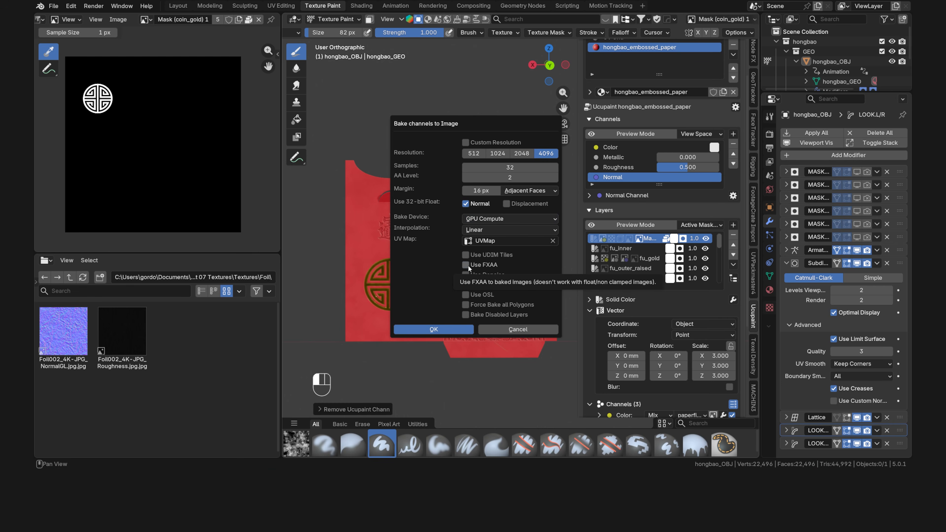
click(446, 331)
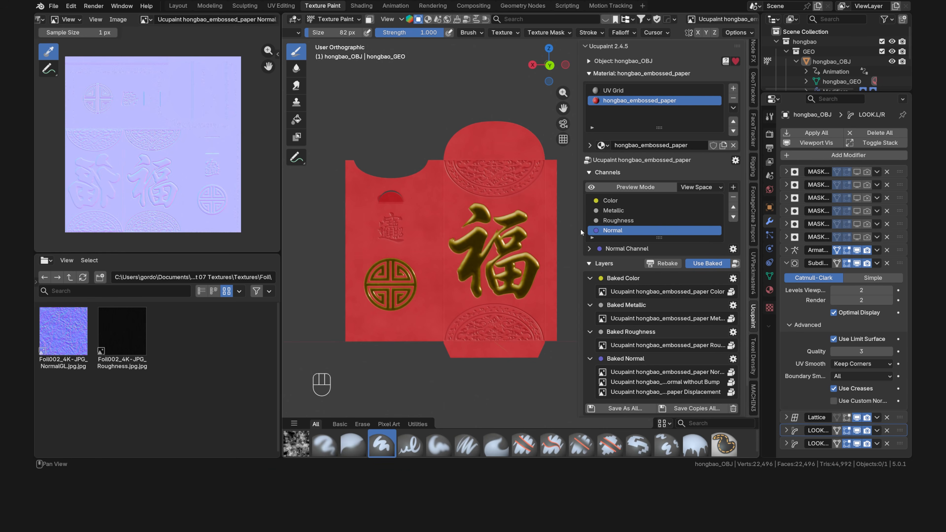
Inspect the baked Roughness, Metallic, Color, Normal and Displacement images one after another.
click(610, 221)
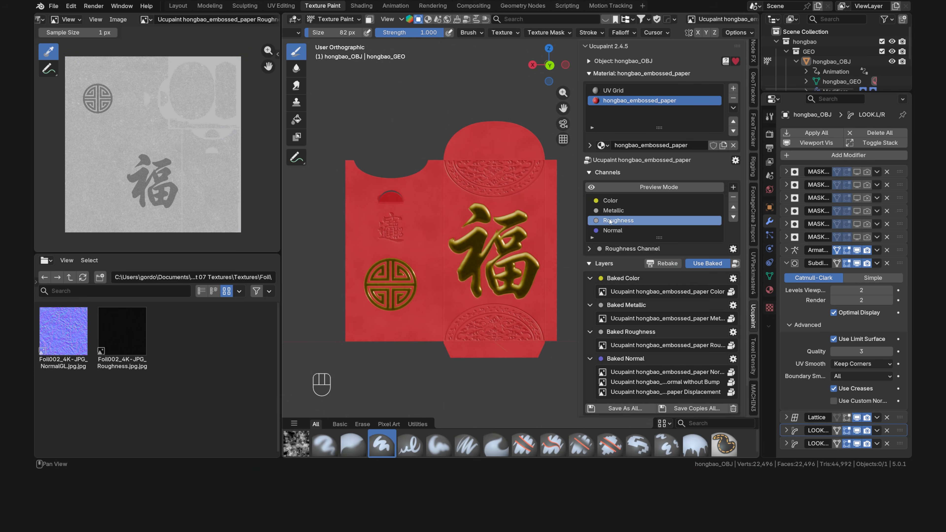
click(616, 210)
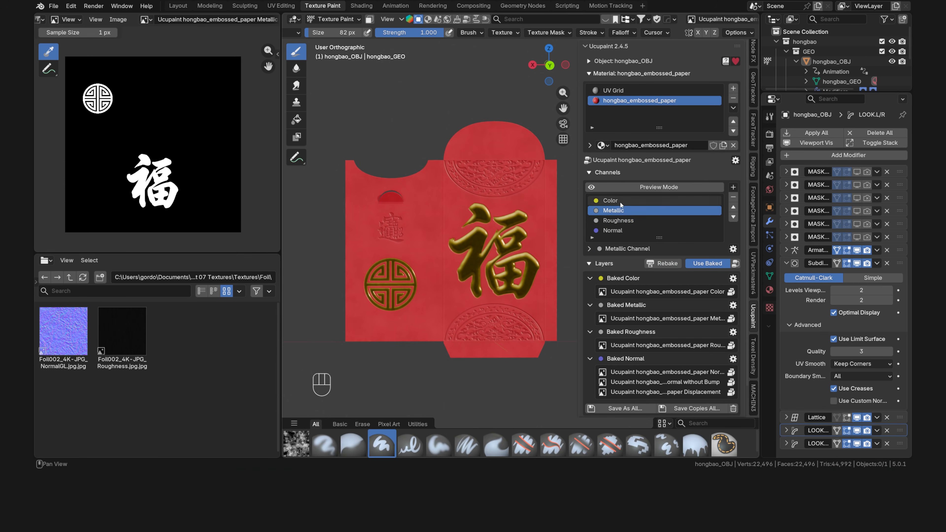
click(620, 203)
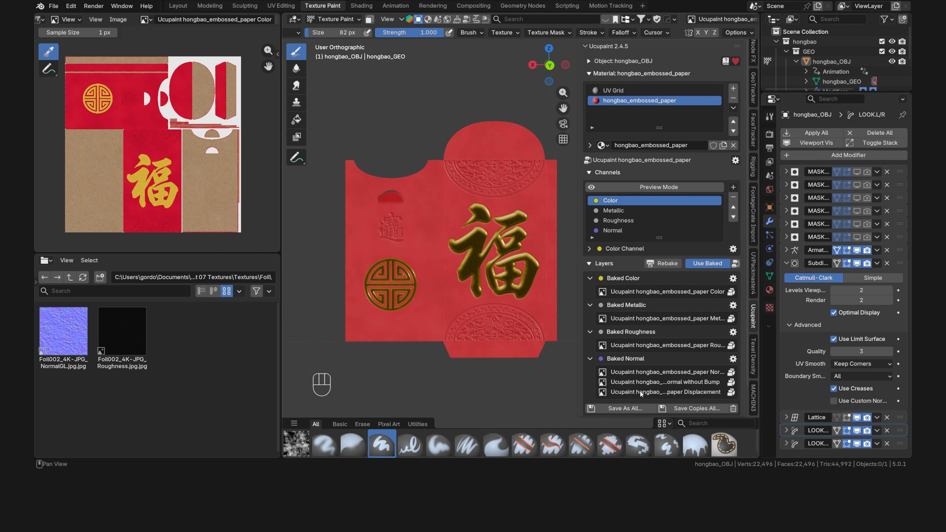
click(626, 230)
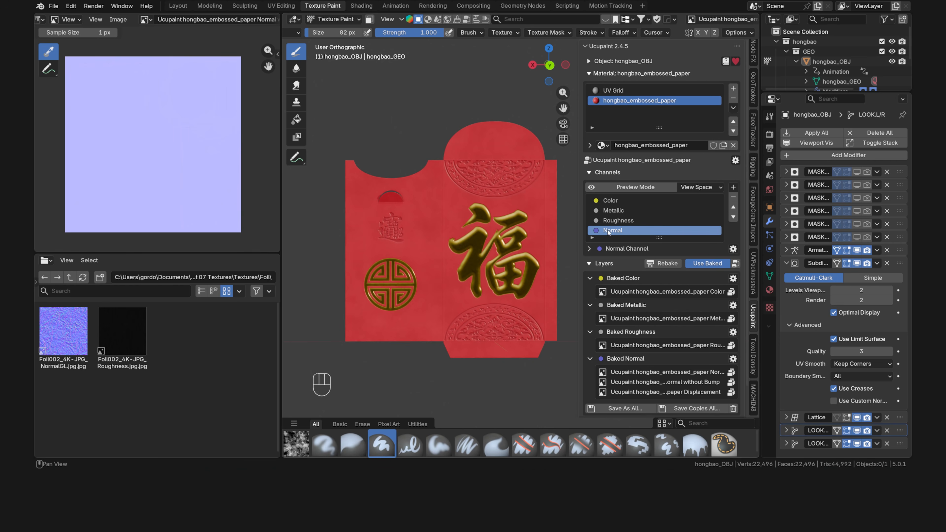
click(627, 231)
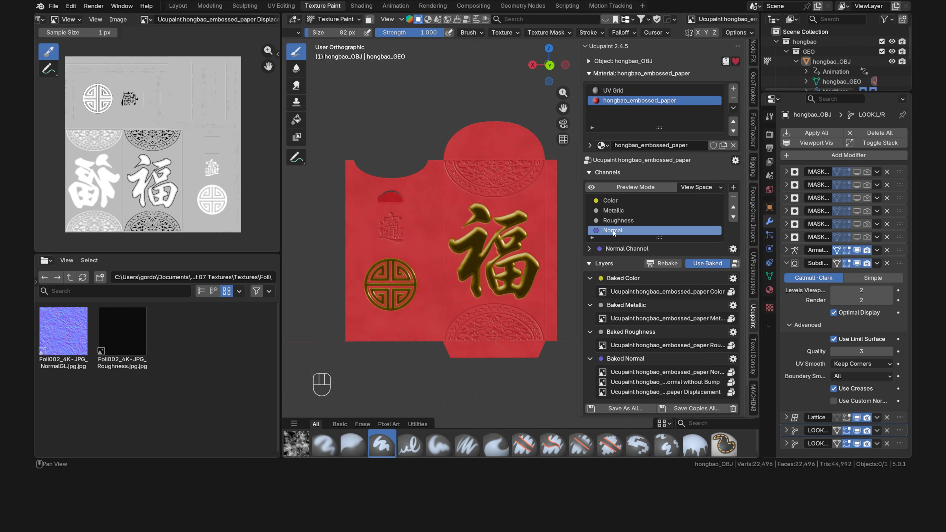
click(621, 201)
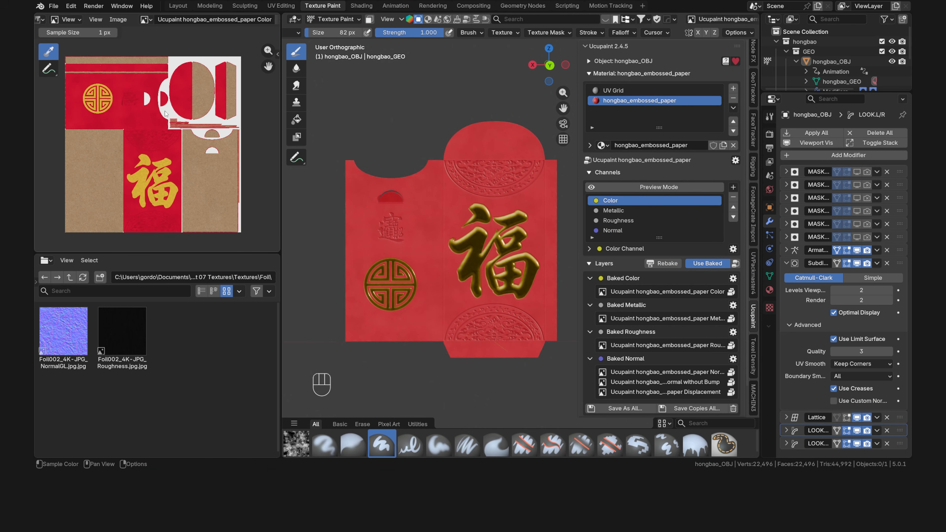
Compare the baked result with the live layers, using the Roughness, Metallic and Color channels in turn.
click(697, 264)
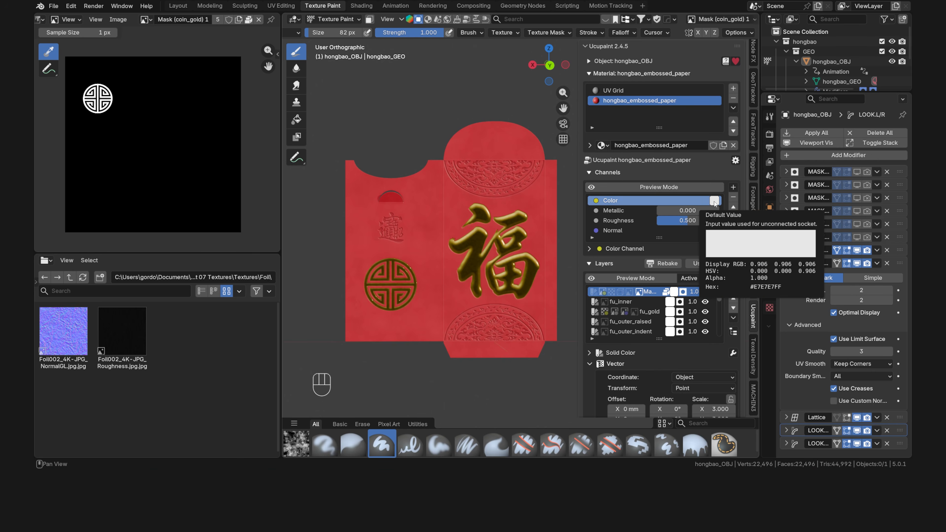
click(640, 221)
click(702, 263)
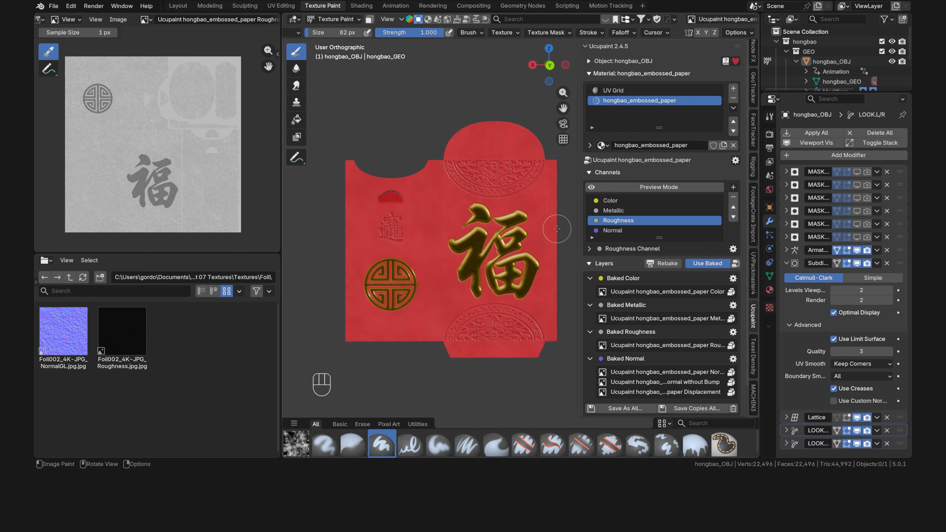
click(702, 264)
click(648, 211)
click(701, 263)
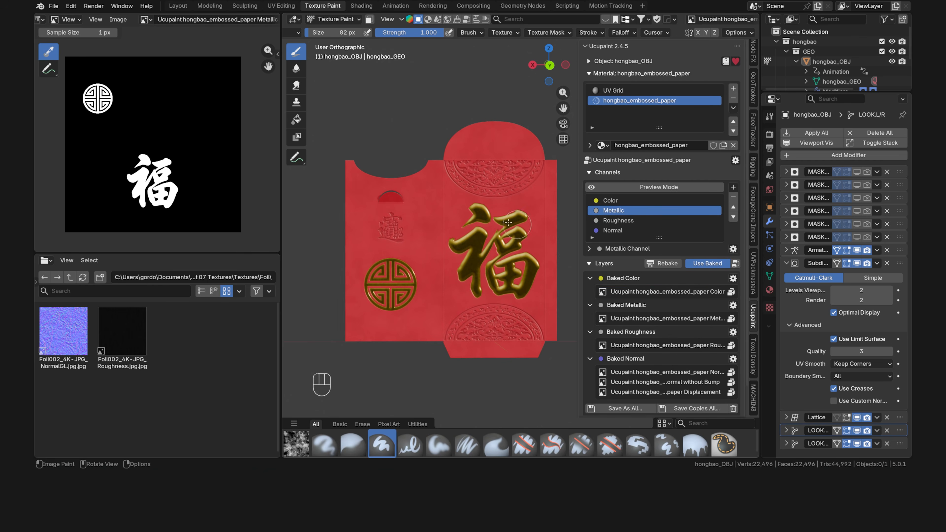
click(702, 264)
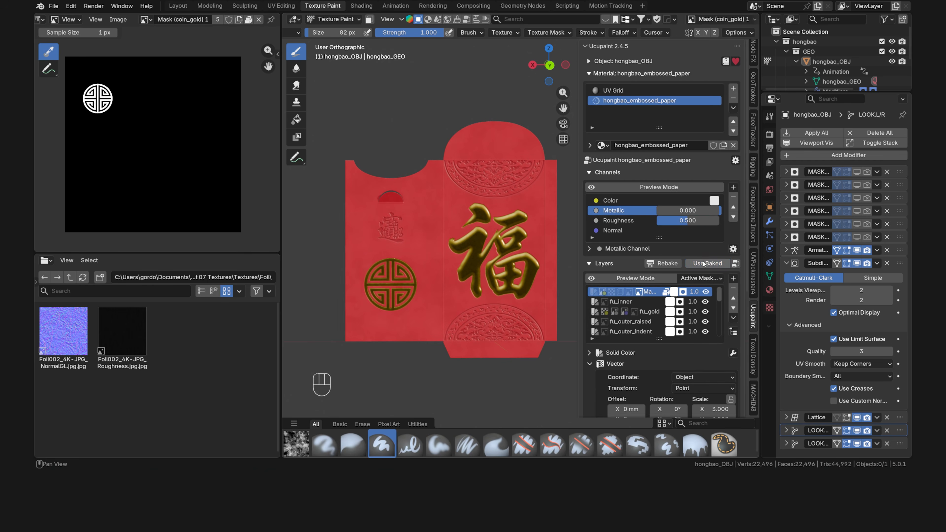
click(651, 199)
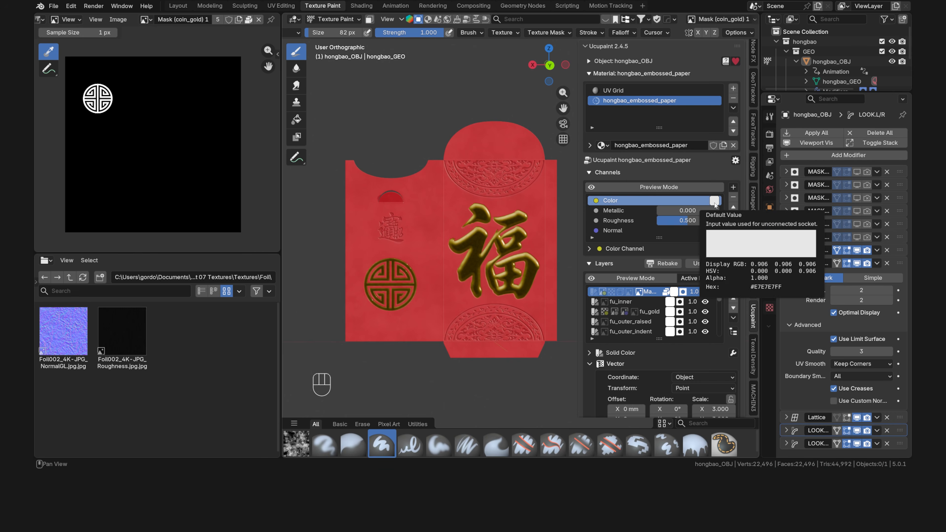
click(701, 264)
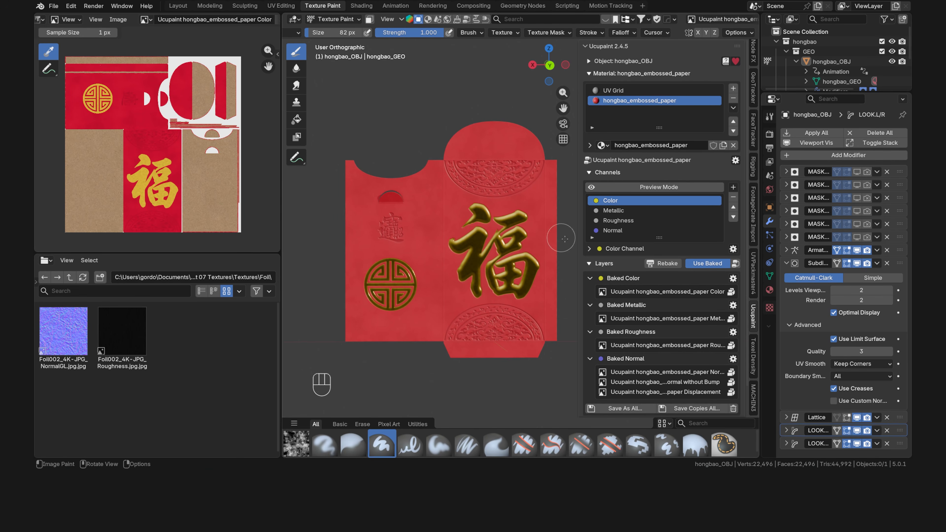
Return to the live layers and copy the palette red #C8102E into the Color channel's default value.
click(697, 255)
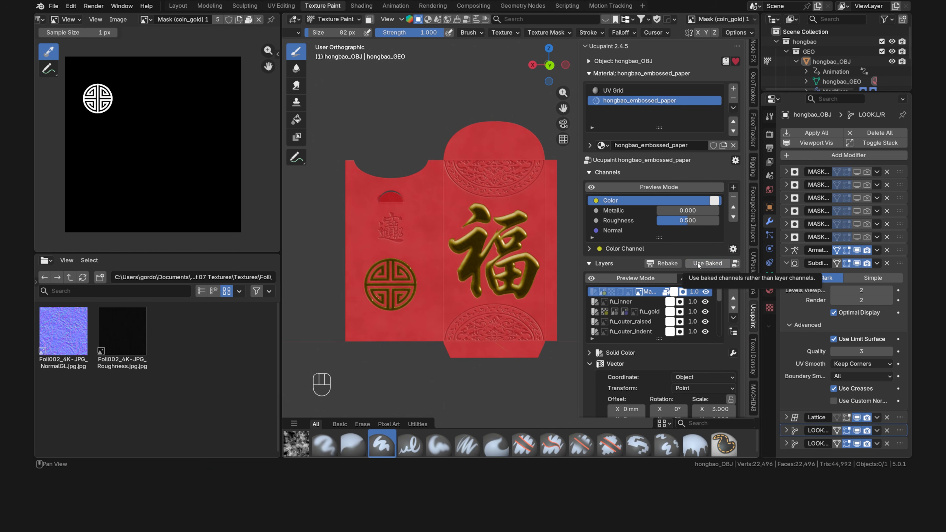
click(770, 118)
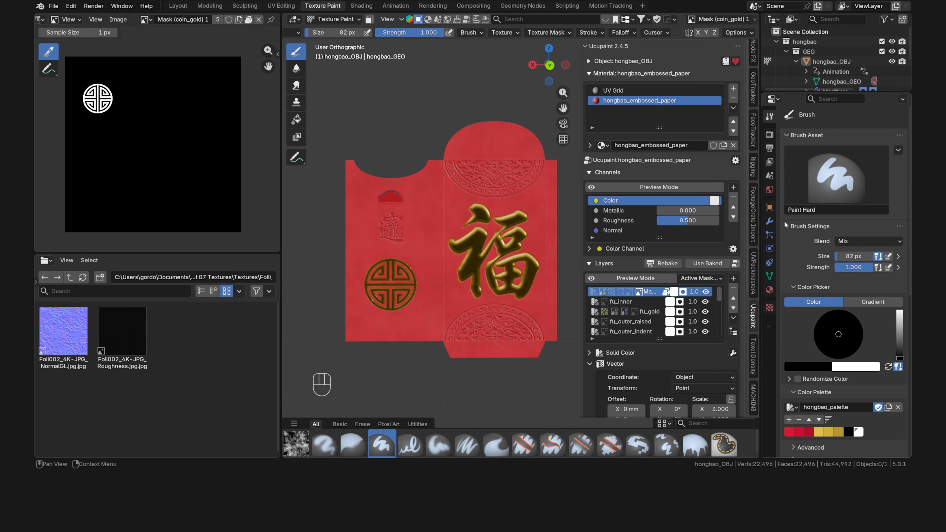
scroll(792, 263, down, 8)
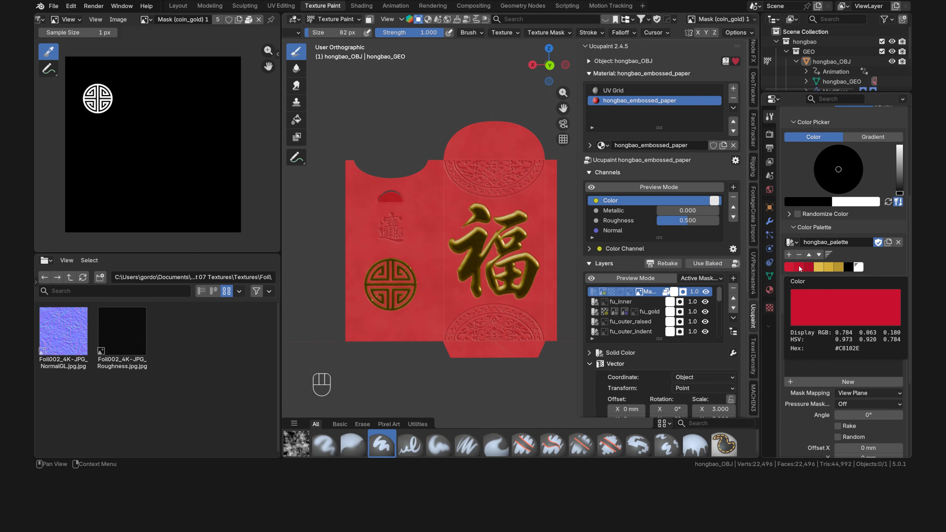
key(ctrl+c)
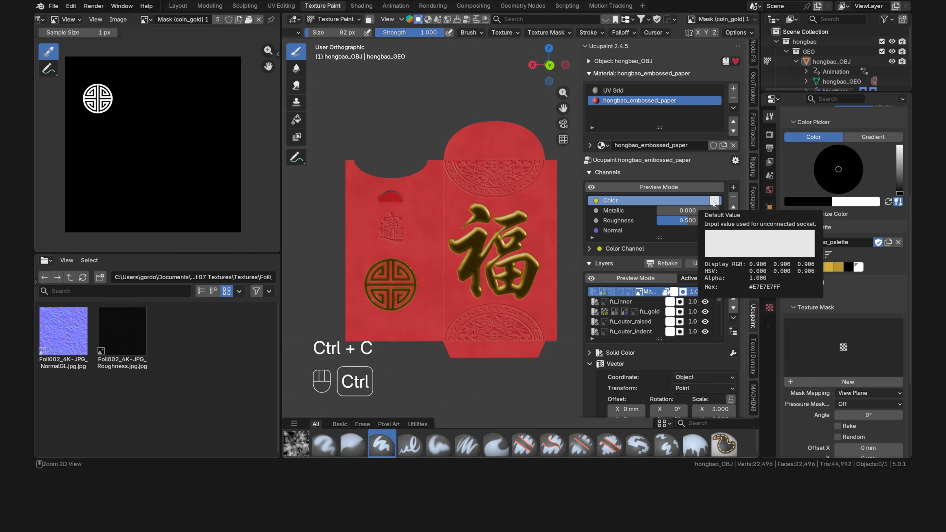
key(ctrl+v)
Show the baked result and examine the paper edge beside the gold character up close.
click(707, 263)
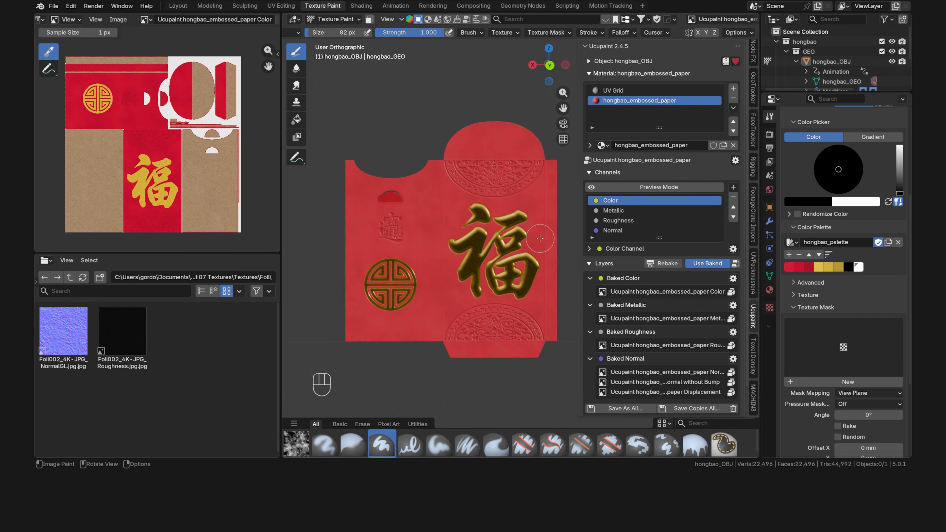
scroll(536, 239, up, 5)
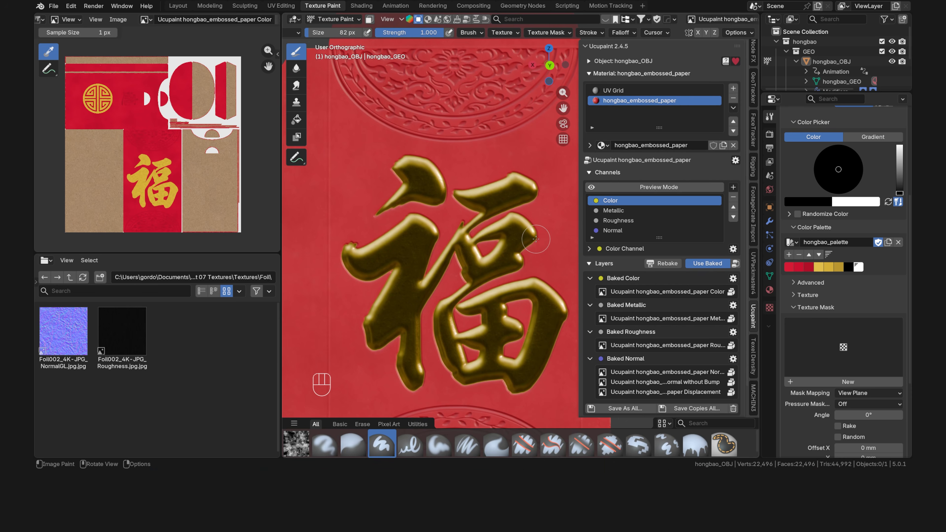
shift+middle_drag(562, 211, 453, 269)
scroll(470, 257, up, 6)
shift+middle_drag(485, 201, 500, 244)
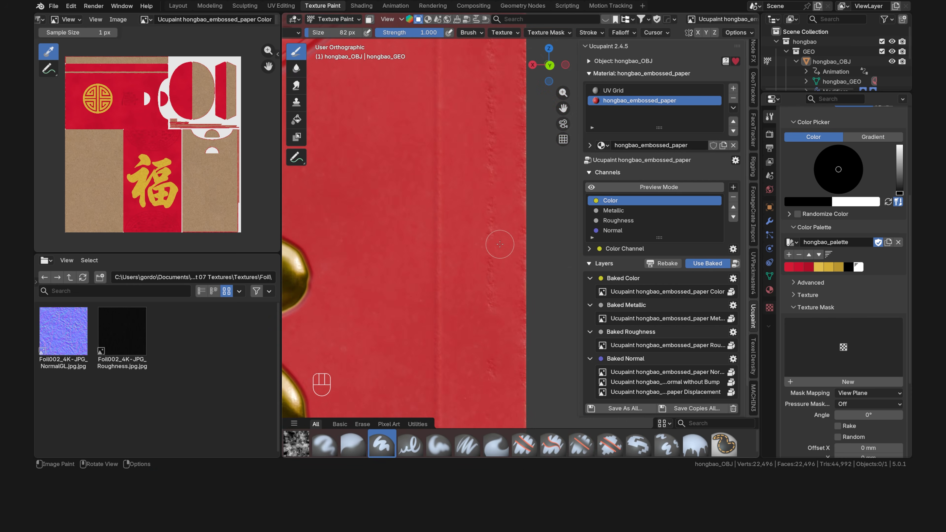
scroll(500, 244, up, 1)
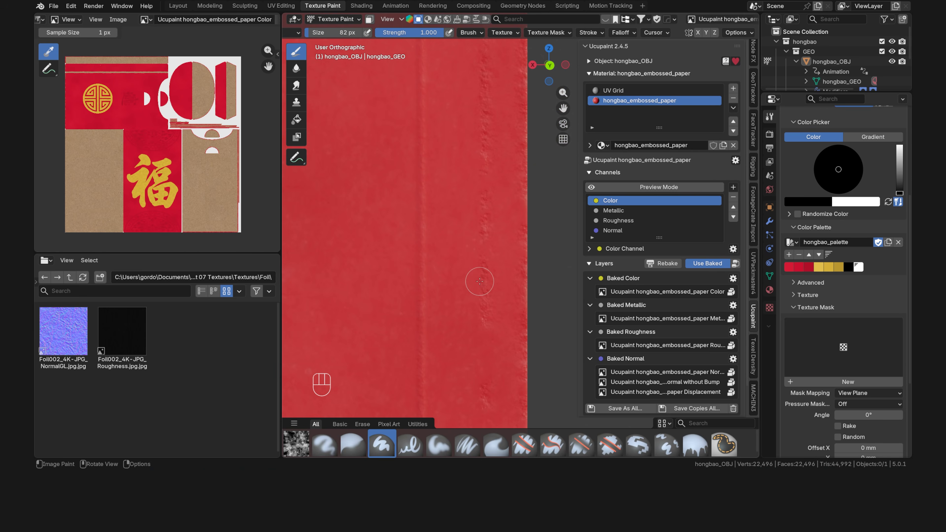
Return to the live layers, make Normal the active channel and preview the Edge Detect mask of the topmost Solid Color layer.
click(707, 263)
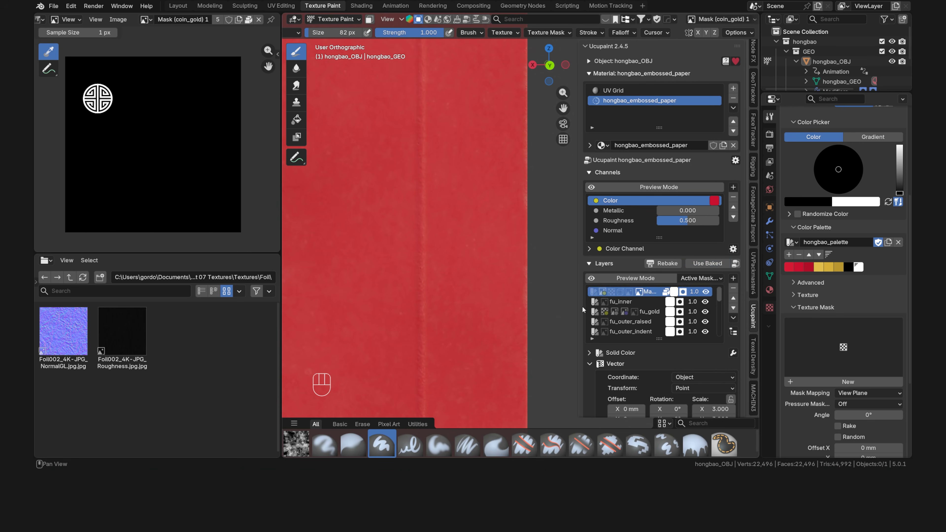
scroll(596, 309, down, 15)
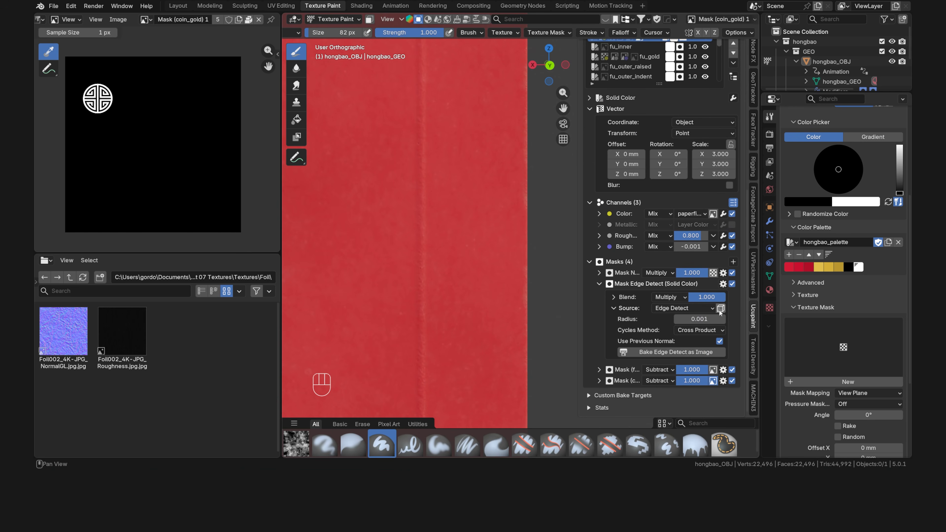
click(721, 308)
scroll(627, 142, up, 10)
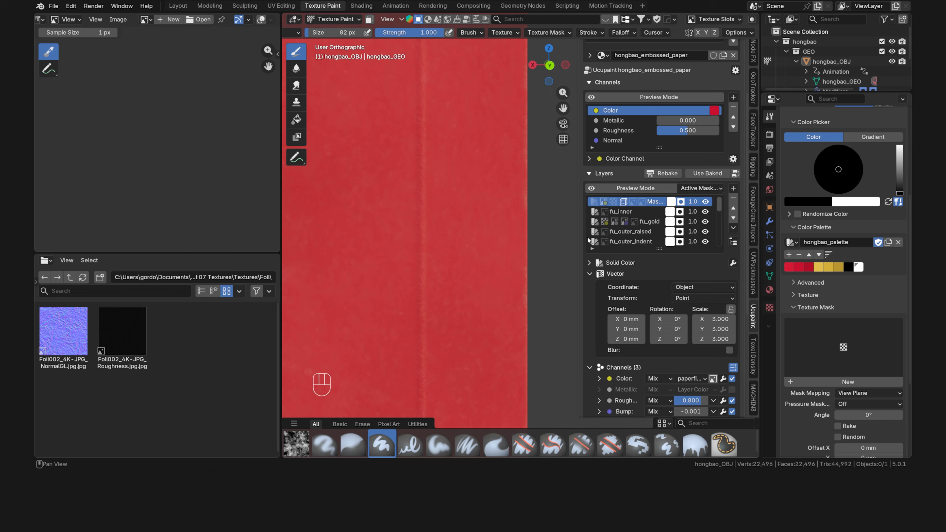
click(627, 141)
click(635, 188)
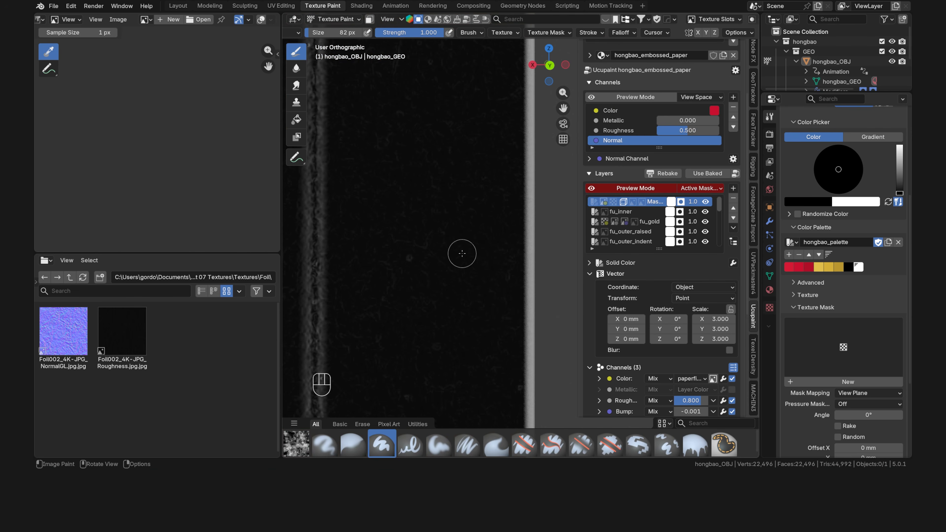
scroll(589, 299, down, 8)
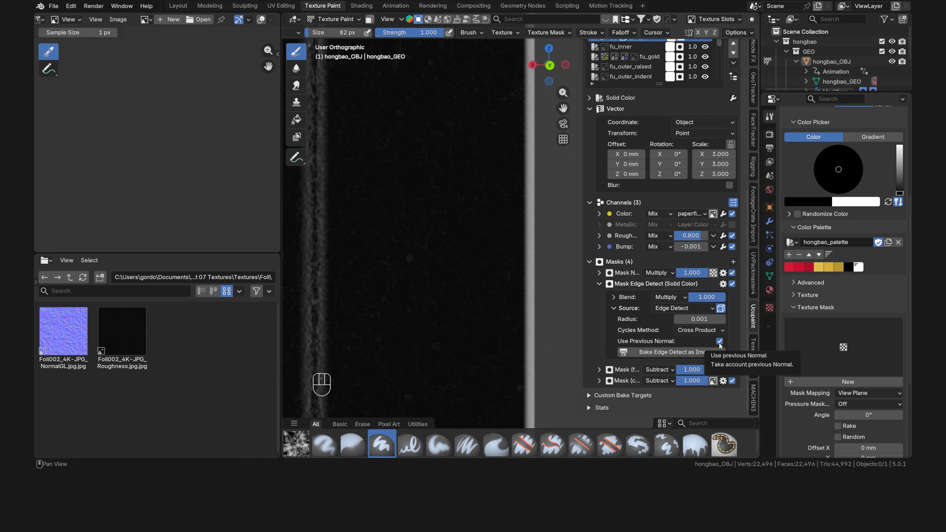
Try a radius of 0.0005 on the Solid Color layer's Edge Detect mask.
click(710, 318)
text(0.000)
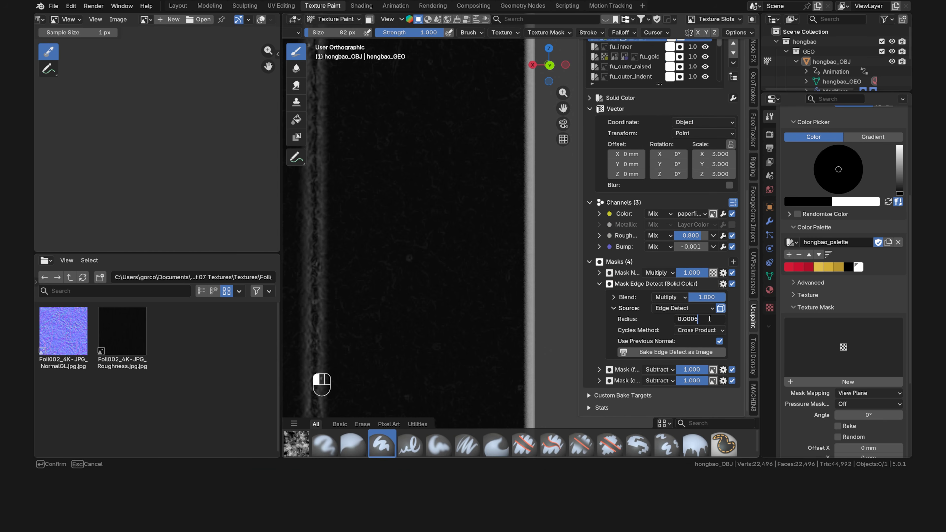
key(Return)
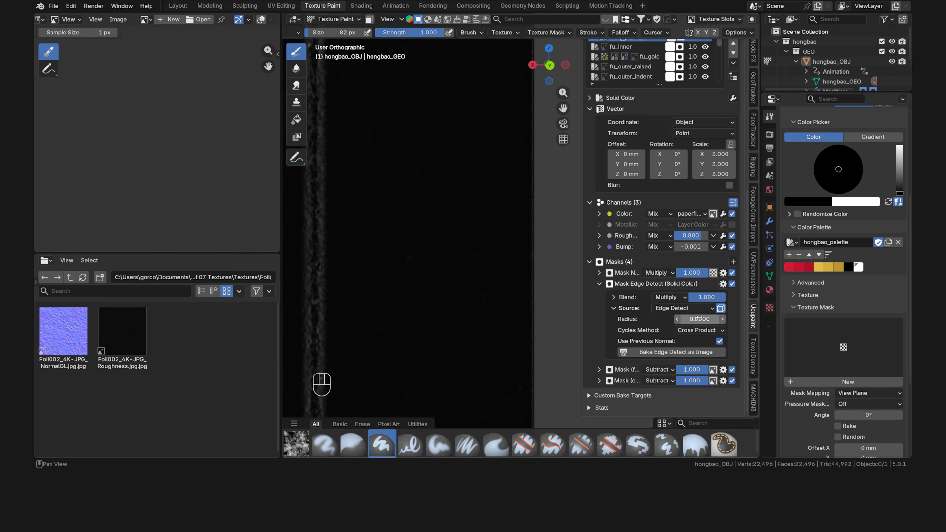
Set the Edge Detect mask's radius to 0.001 and turn off Use Previous Normal.
click(702, 319)
text(0.00001)
key(BackSpace)
key(BackSpace)
key(BackSpace)
text(1)
key(Return)
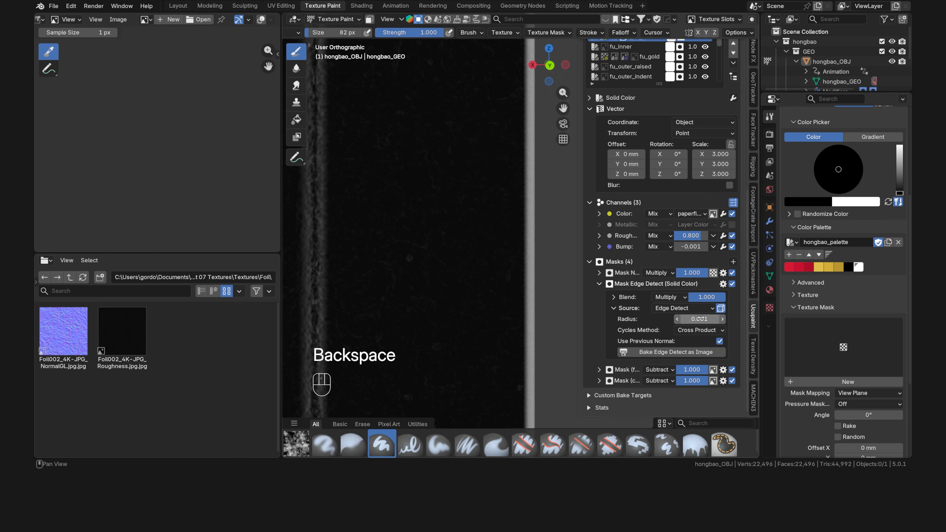
click(720, 341)
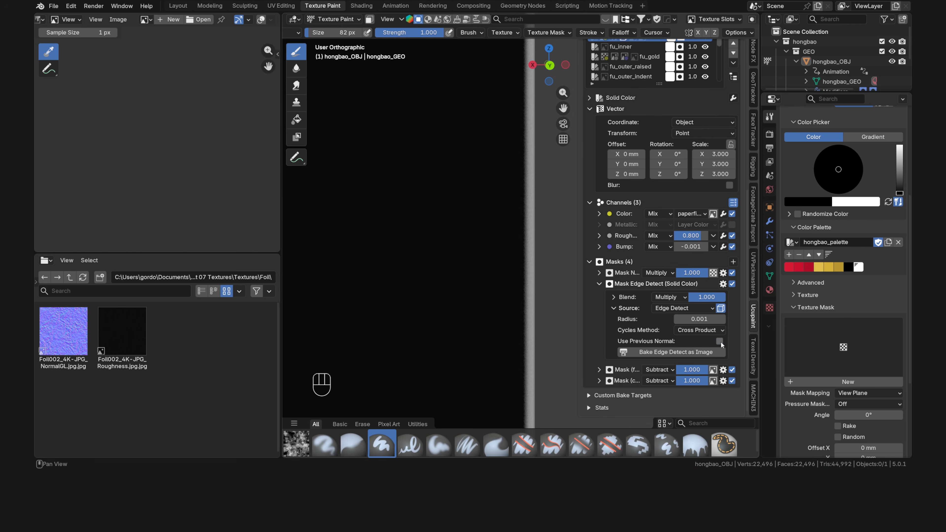
mouse_move(431, 264)
shift+middle_down()
mouse_move(427, 274)
mouse_move(461, 254)
shift+middle_up()
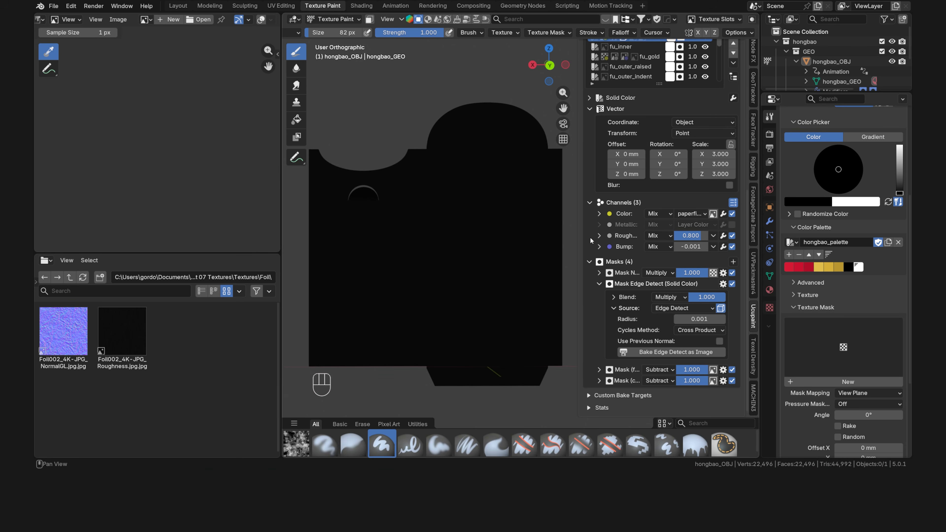
Leave the mask preview and remove the topmost Solid Color layer with the edge wear from the layer stack.
scroll(592, 240, up, 8)
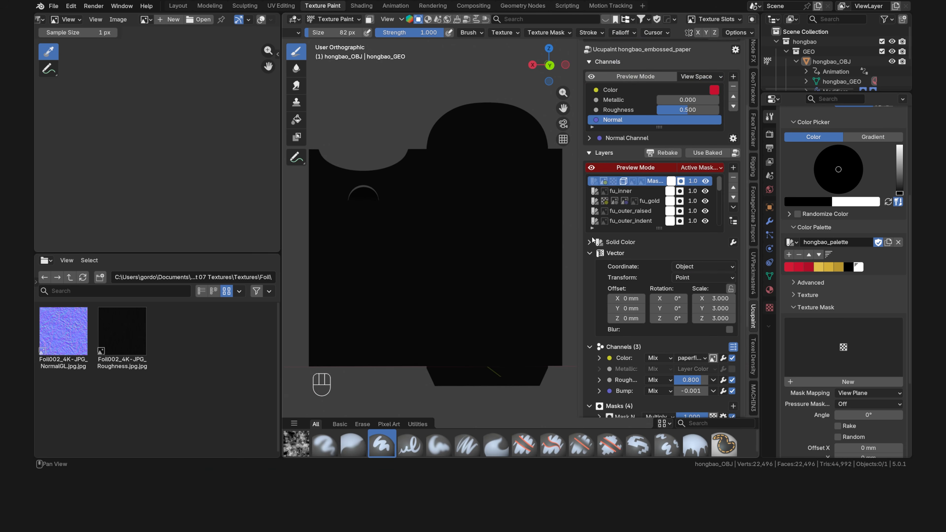
click(642, 167)
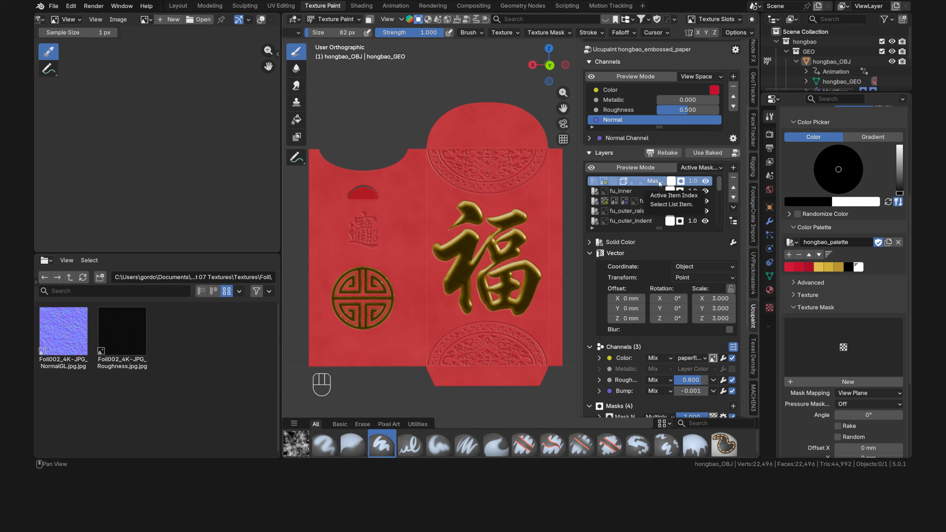
click(733, 177)
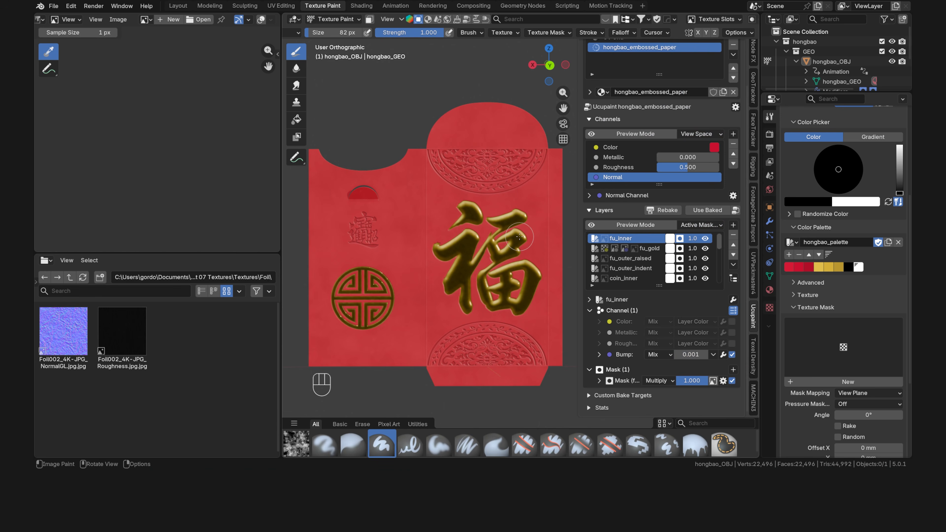
Set stop 1 of the ramp on the fu_gold layer's mask to position 0.02, checking the gold character's edge up close.
scroll(519, 237, up, 4)
shift+middle_drag(519, 237, 511, 269)
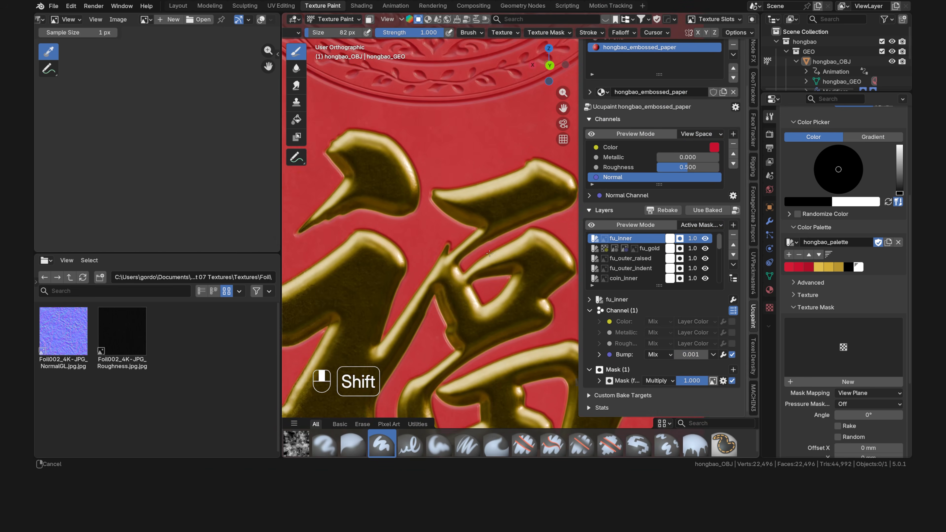
scroll(511, 269, up, 4)
scroll(463, 262, up, 4)
shift+middle_drag(435, 258, 566, 300)
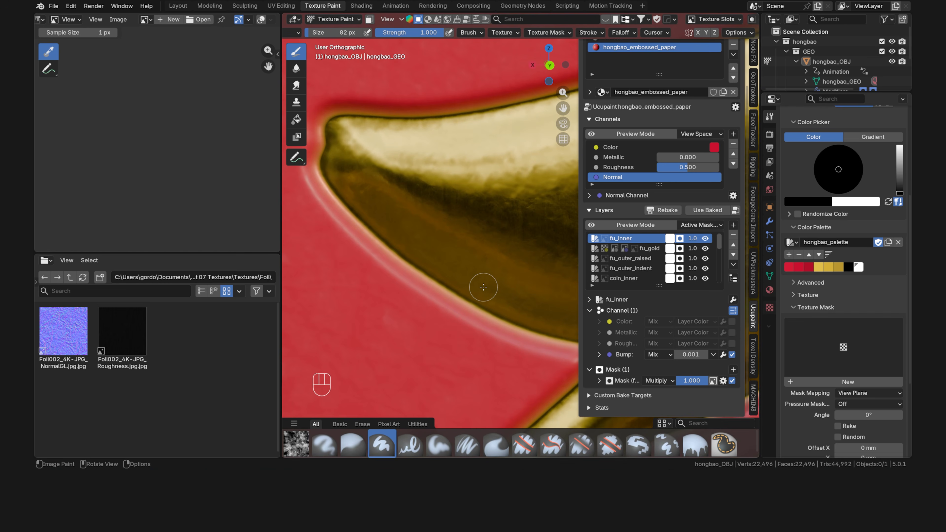
click(633, 248)
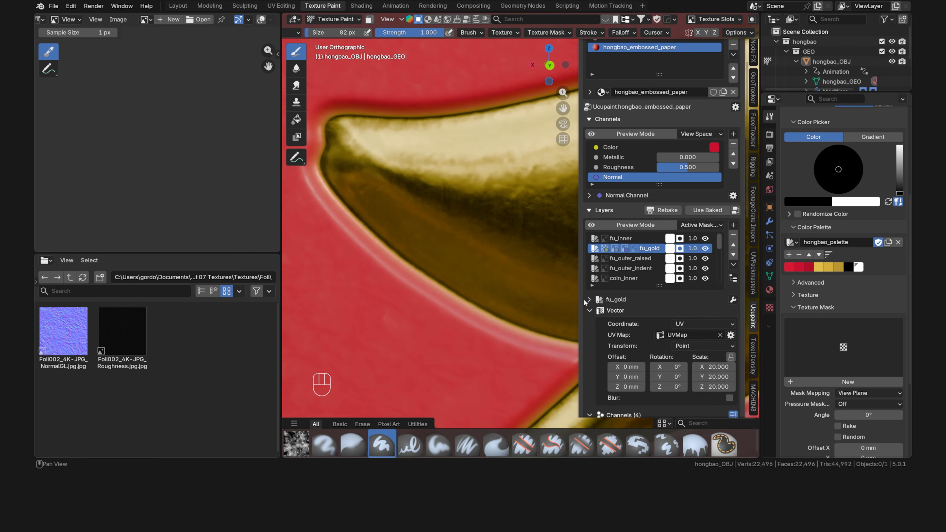
scroll(584, 303, down, 10)
drag(624, 340, 625, 340)
click(623, 339)
click(652, 354)
text(.02)
key(Return)
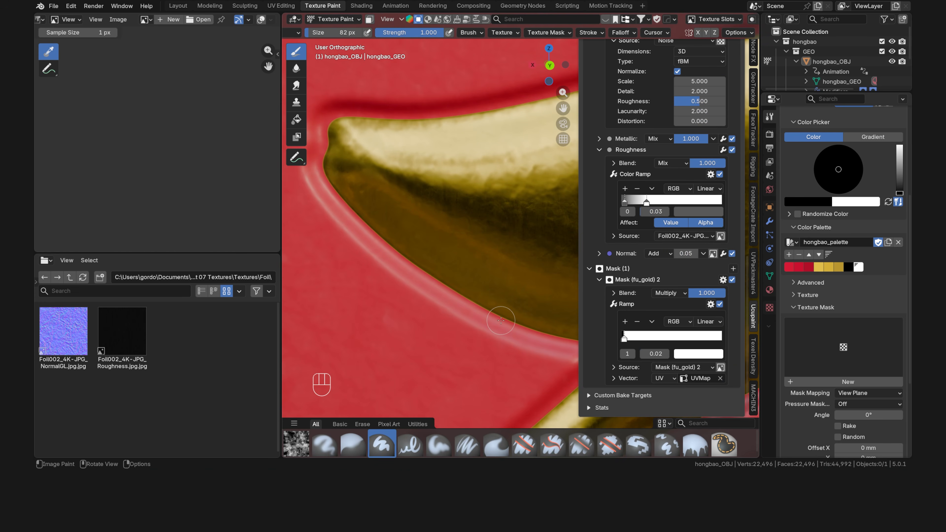
Try a multi-point, wavy Curve modifier on the fu_outer_raised layer's mask, and remove it again.
scroll(501, 320, down, 6)
shift+middle_drag(499, 316, 486, 291)
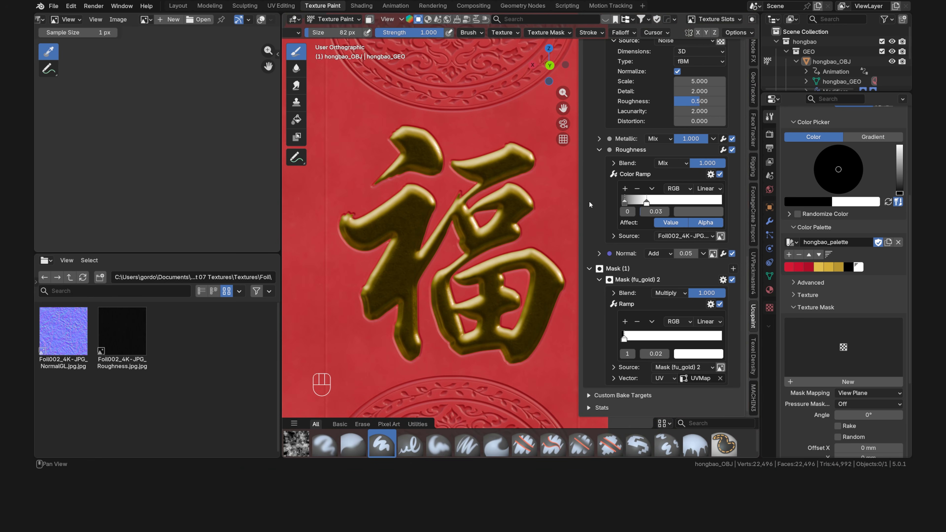
scroll(589, 205, up, 12)
scroll(589, 205, up, 4)
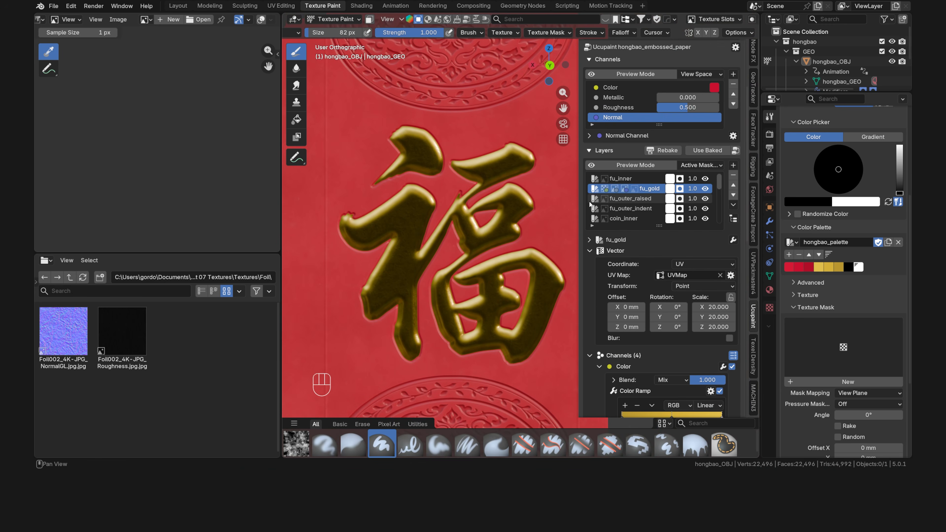
click(641, 200)
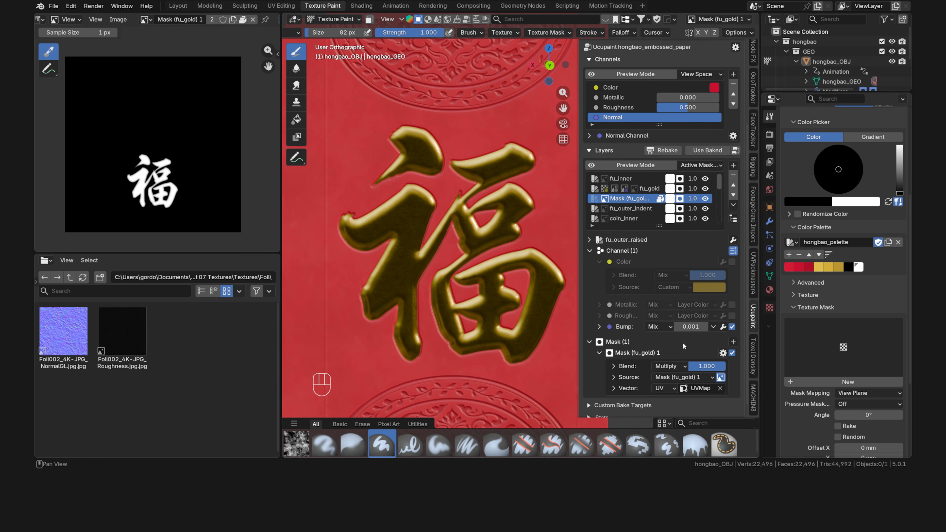
click(723, 353)
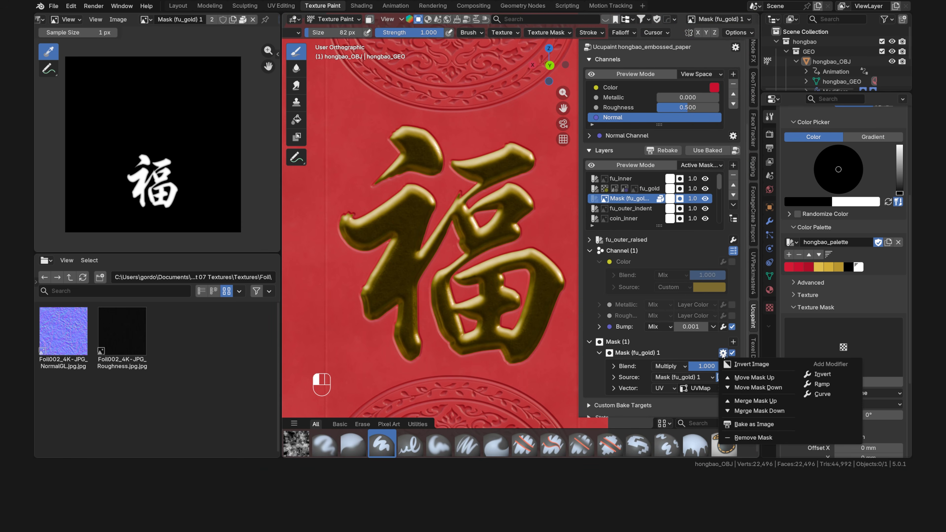
click(838, 398)
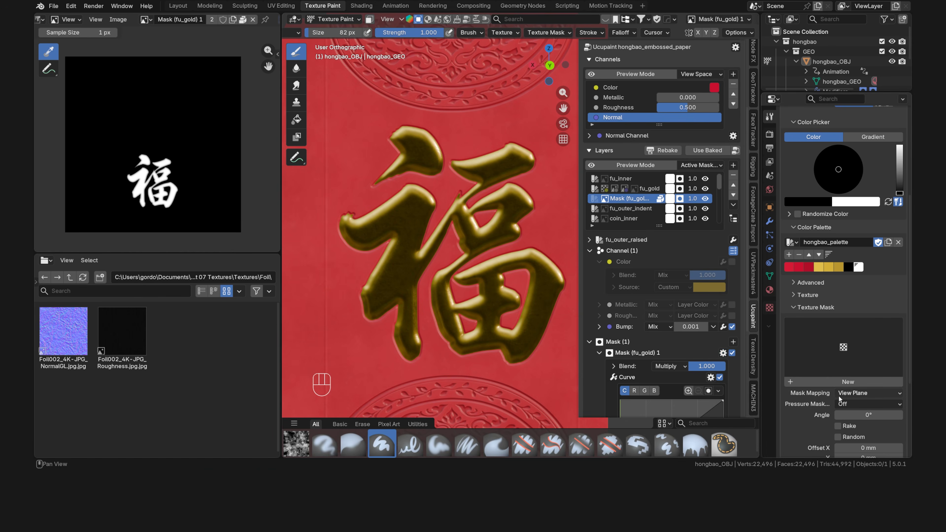
scroll(595, 376, down, 6)
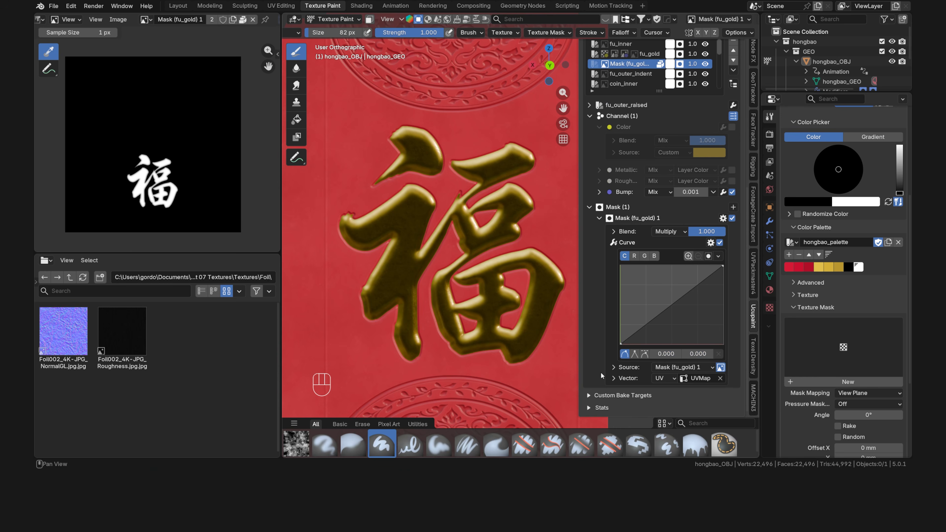
mouse_move(648, 330)
mouse_down()
mouse_move(647, 310)
mouse_move(662, 320)
mouse_move(678, 310)
mouse_move(672, 294)
mouse_move(696, 298)
mouse_move(709, 282)
mouse_up()
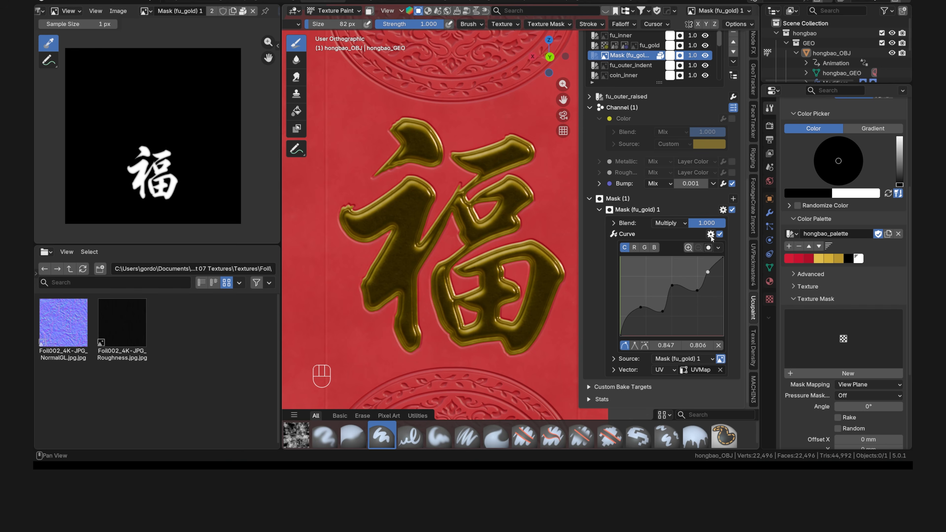
click(711, 242)
click(732, 282)
Switch to the baked result and examine the gold coin's edges up close.
scroll(426, 267, down, 5)
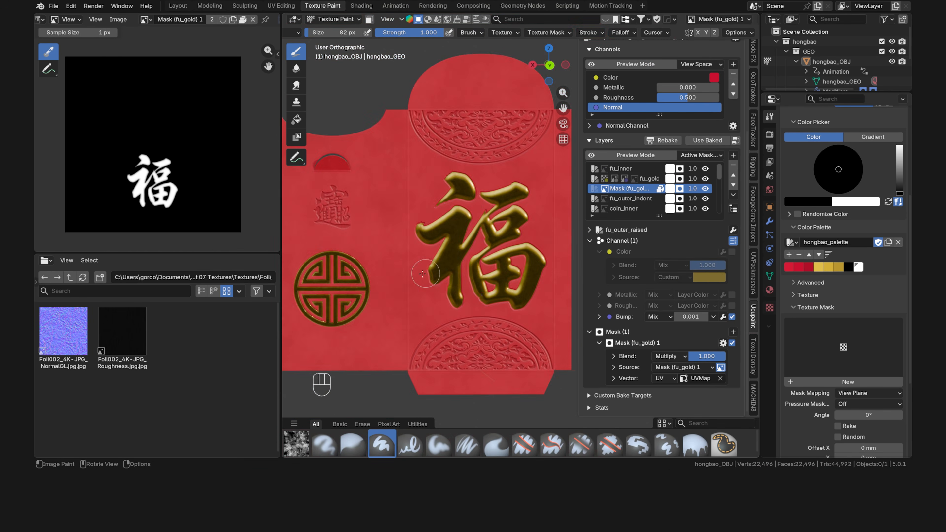
shift+middle_drag(307, 313, 433, 275)
scroll(431, 275, up, 8)
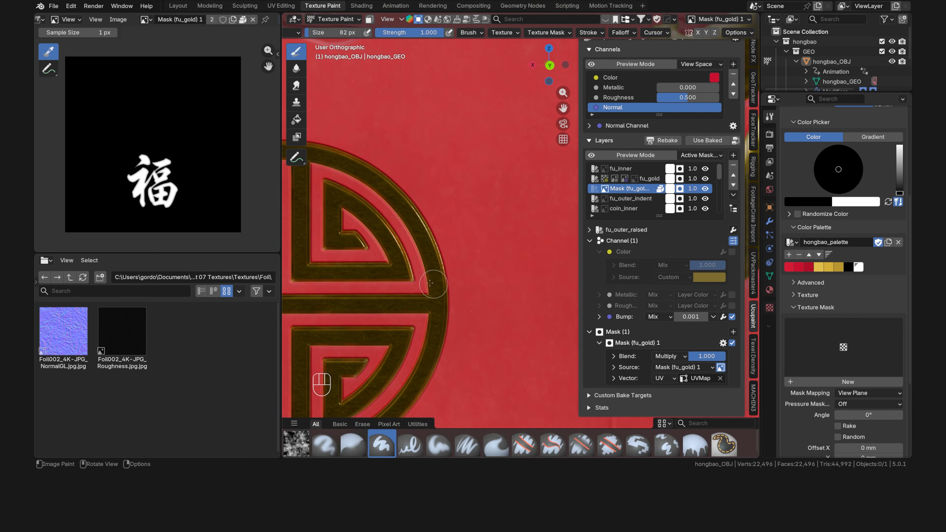
click(699, 141)
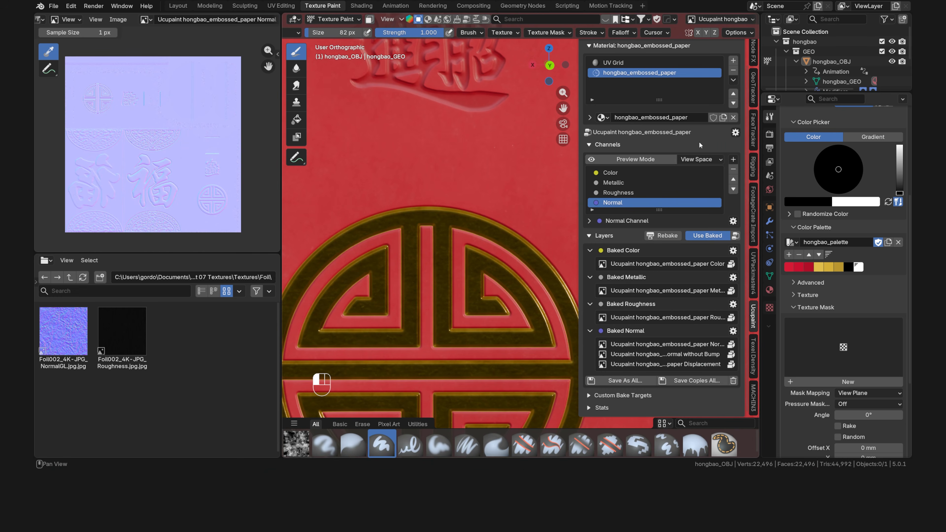
scroll(490, 247, up, 8)
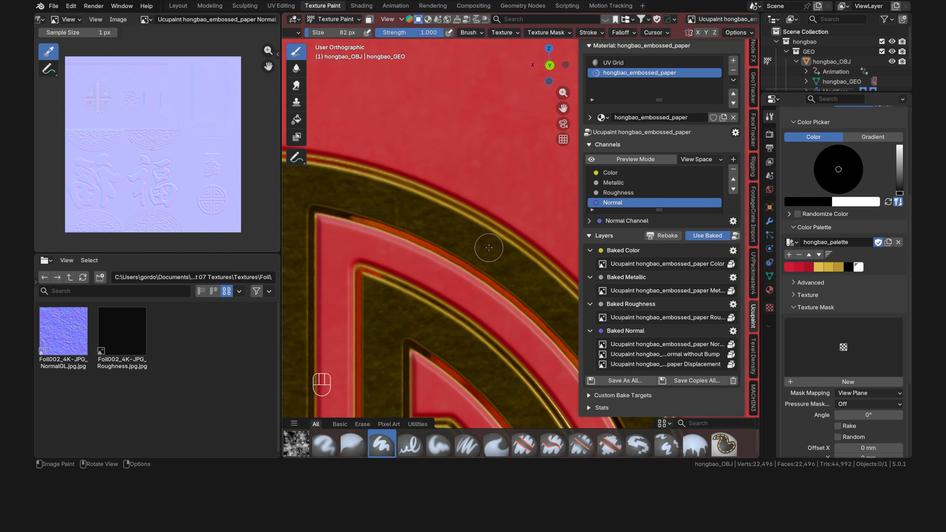
scroll(489, 247, down, 10)
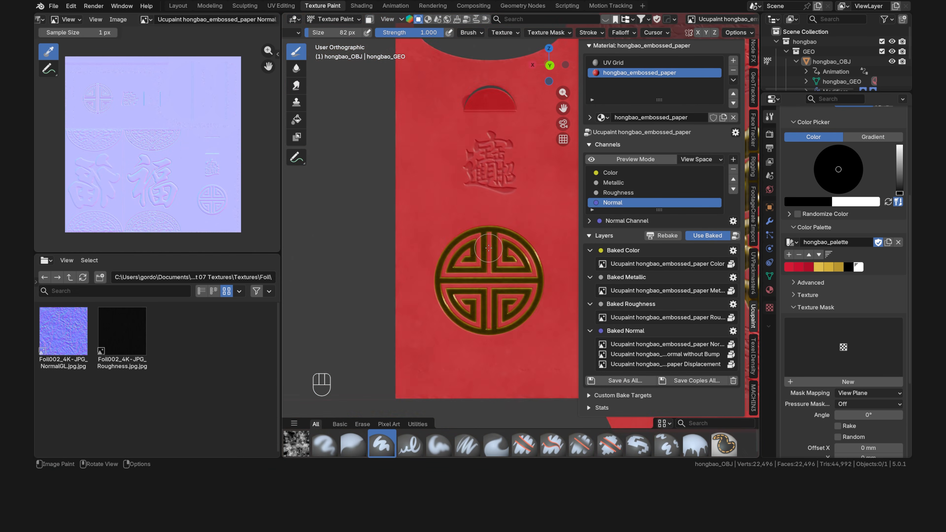
Show the whole envelope at an angle in rendered viewport shading.
middle_drag(489, 248, 513, 272)
middle_drag(381, 265, 524, 257)
shift+middle_drag(524, 258, 485, 257)
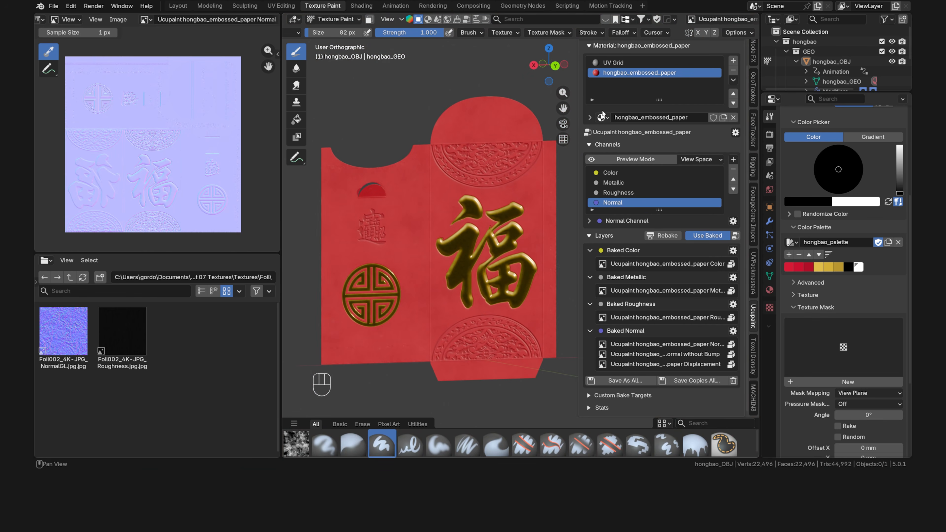
scroll(680, 19, down, 6)
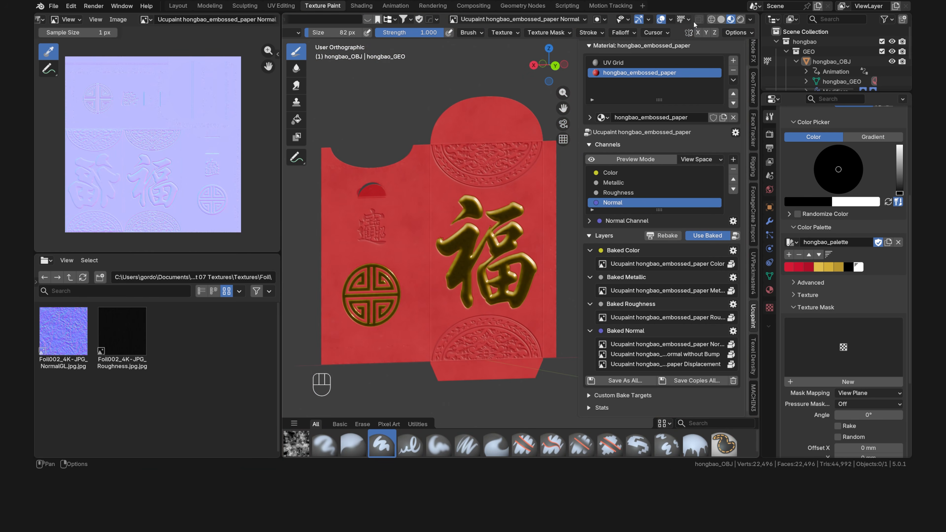
click(740, 19)
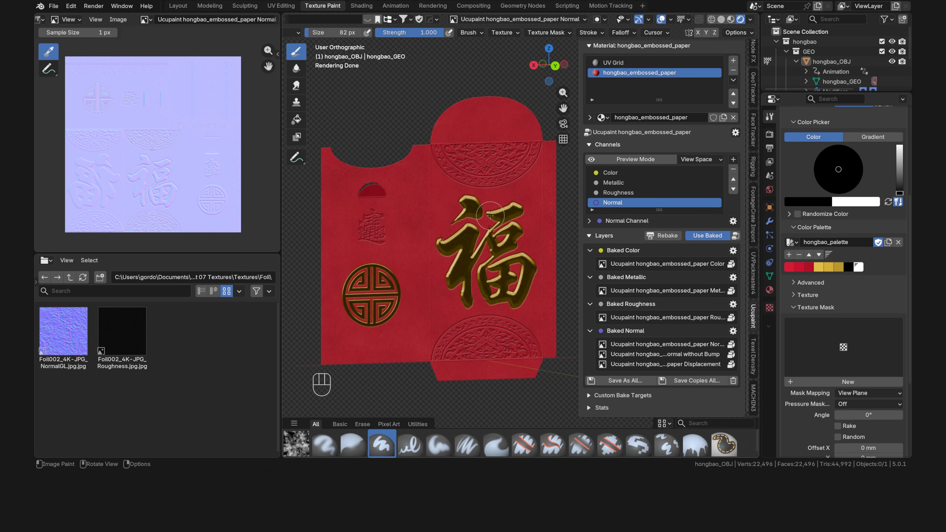
Return to Object Mode, add an area light and raise it along Z above the envelope.
key(Tab)
key(shift+a)
mouse_move(391, 361)
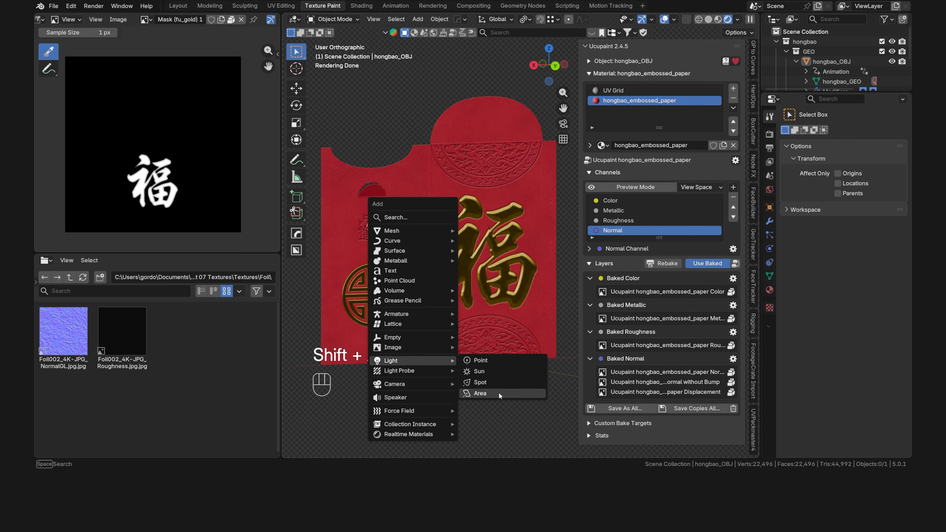
click(499, 395)
scroll(522, 320, down, 6)
middle_drag(531, 257, 540, 286)
key(g)
key(z)
click(530, 204)
Resize the area light and shift it sideways along the X axis.
key(s)
click(476, 192)
key(g)
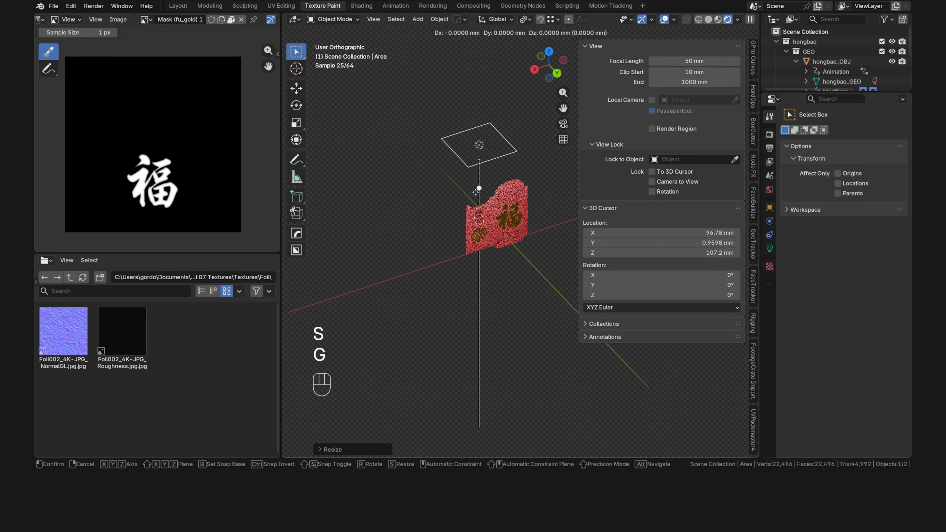
key(x)
click(564, 170)
Rotate the area light around the Y and Z axes to angle it toward the envelope.
shift+middle_drag(551, 190, 445, 239)
key(r)
key(y)
click(422, 246)
key(r)
key(z)
click(424, 284)
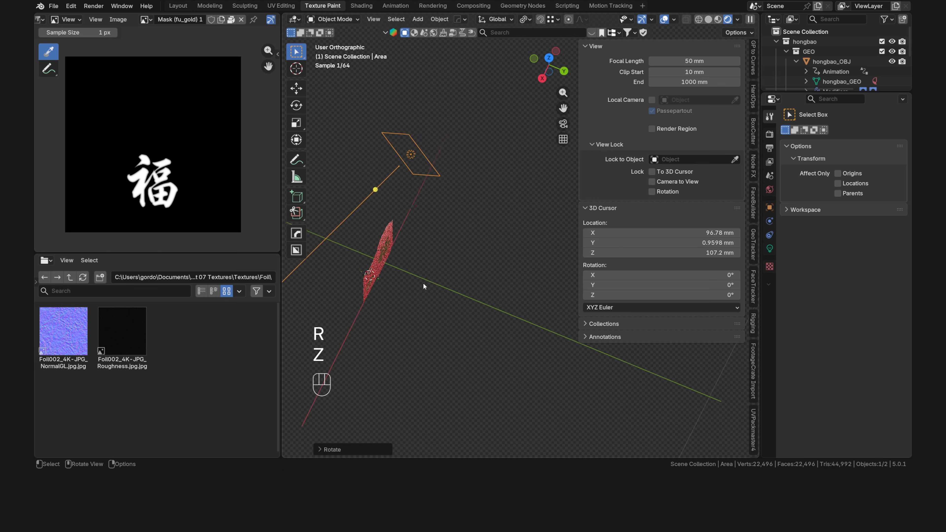
Shift the area light along the Y axis, resize it, and check its effect on the gold 福 character.
key(g)
key(y)
click(467, 225)
key(s)
click(466, 216)
middle_drag(503, 228, 484, 199)
scroll(503, 219, up, 13)
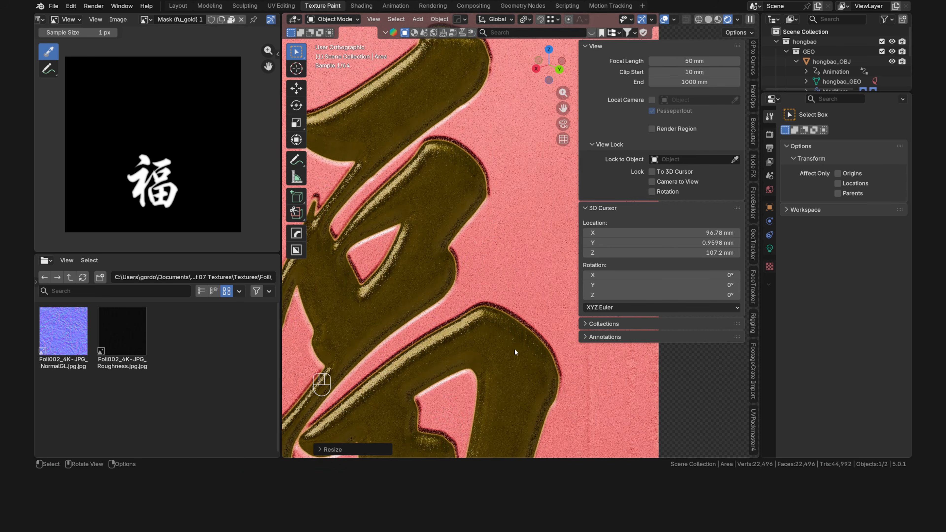
middle_drag(515, 350, 534, 272)
scroll(499, 309, down, 3)
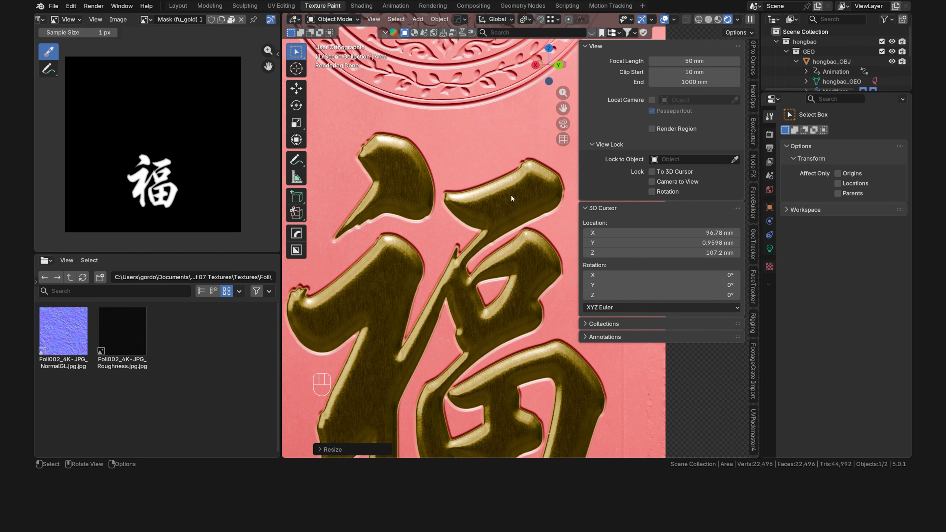
scroll(511, 196, down, 9)
shift+middle_drag(505, 279, 489, 296)
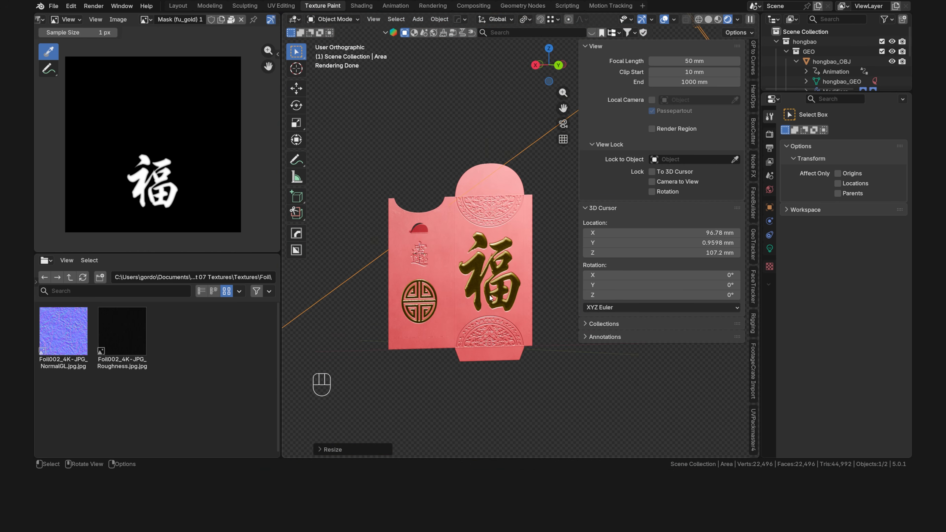
Switch the viewport to material preview, delete the area light and select the envelope.
click(718, 20)
key(x)
scroll(521, 235, up, 2)
middle_drag(472, 309, 475, 270)
click(476, 271)
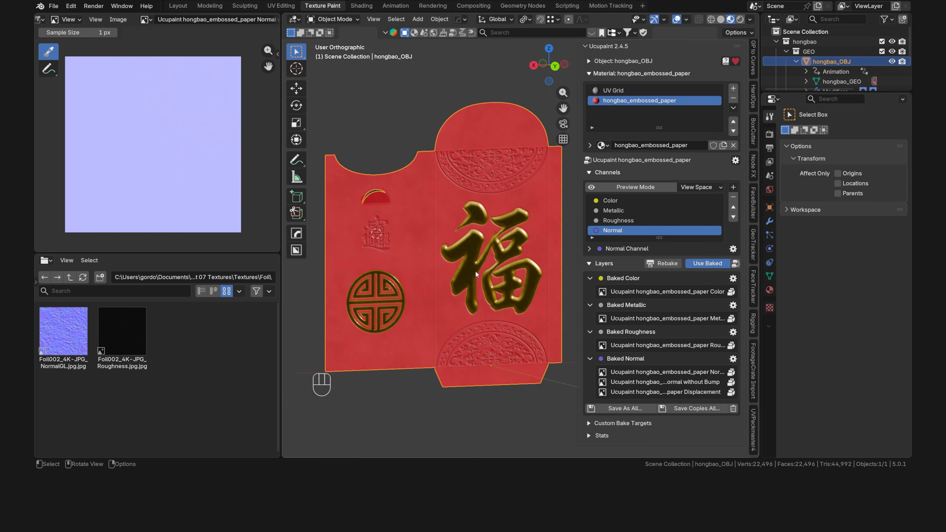
Rebake the envelope's channels to images at 4096 resolution.
click(664, 263)
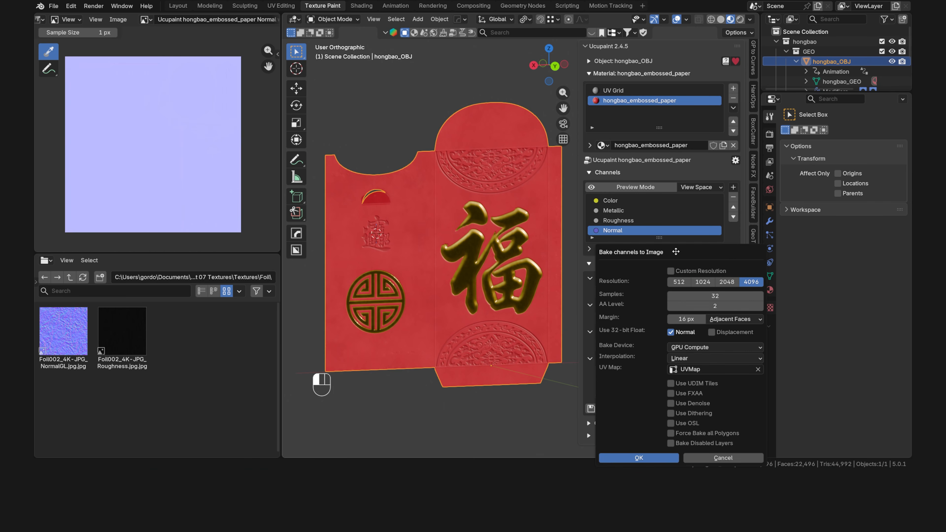
drag(675, 250, 467, 177)
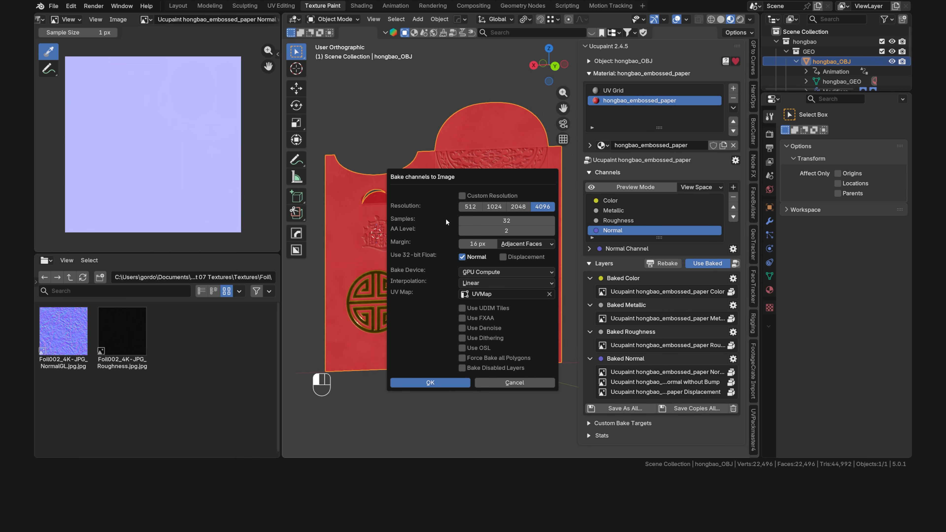
click(445, 383)
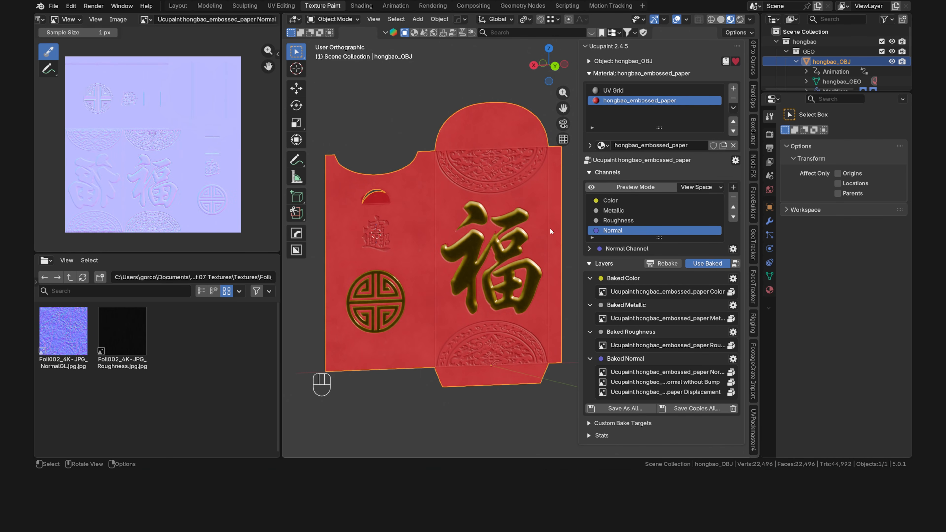
Examine the rebaked surface up close around the 福 character, the fold lines and the plain red paper.
scroll(551, 229, up, 6)
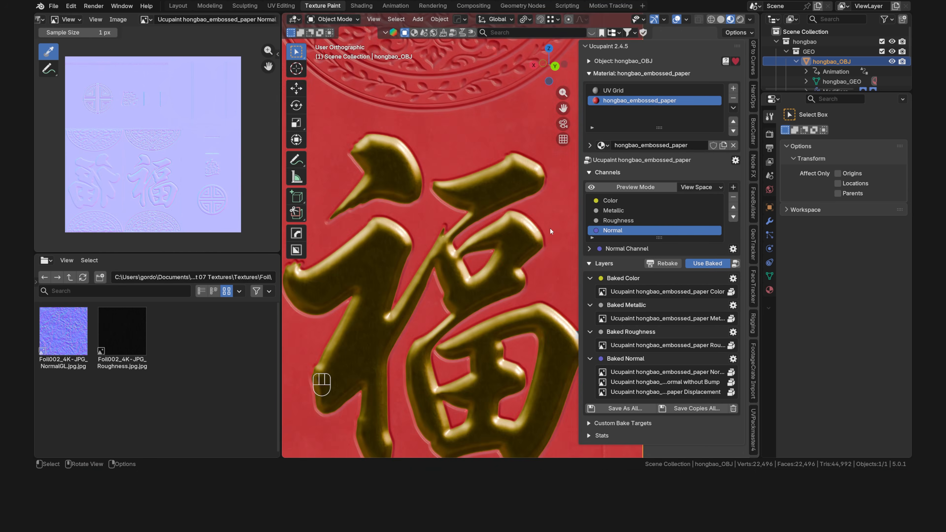
shift+middle_drag(550, 228, 439, 240)
scroll(477, 237, up, 6)
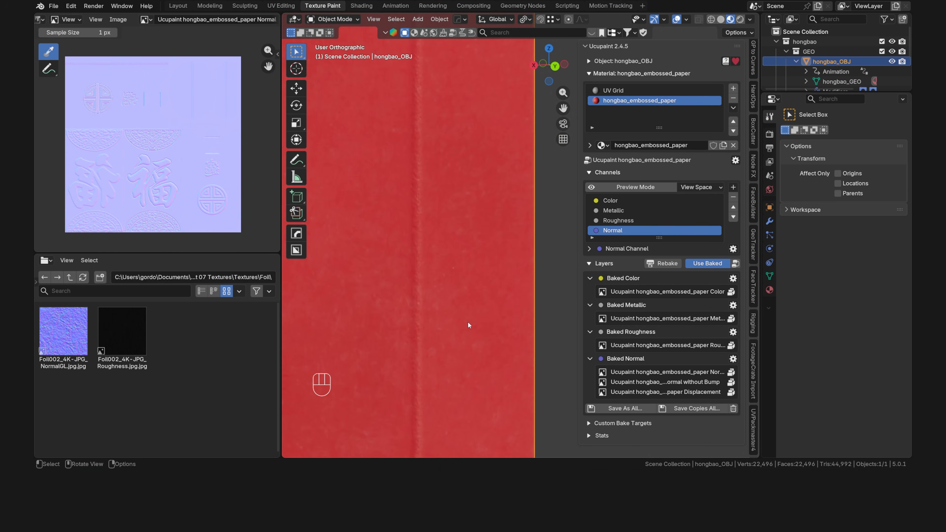
scroll(468, 321, down, 7)
shift+middle_drag(467, 320, 524, 315)
scroll(439, 266, up, 7)
shift+middle_drag(437, 266, 469, 223)
scroll(506, 254, down, 10)
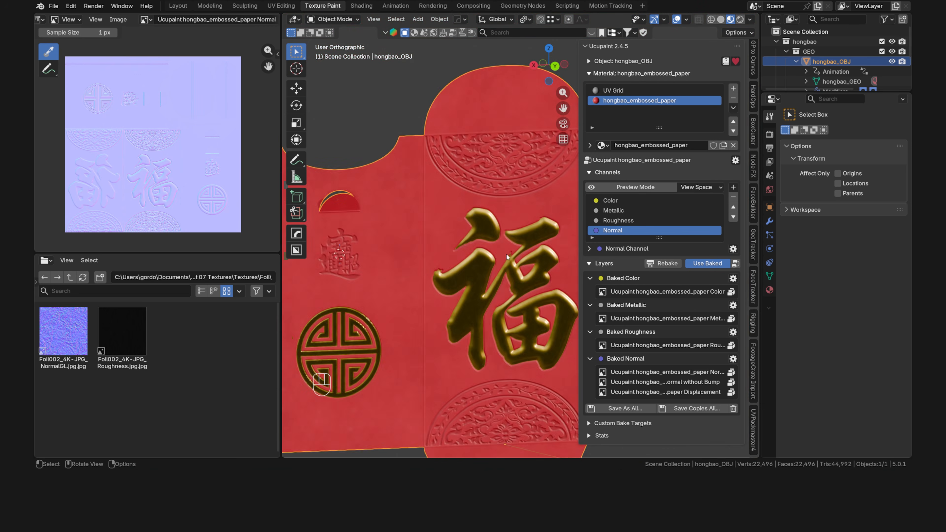
Show the baked Color image and save all baked images as PNG files in the Baked Textures folder.
click(618, 200)
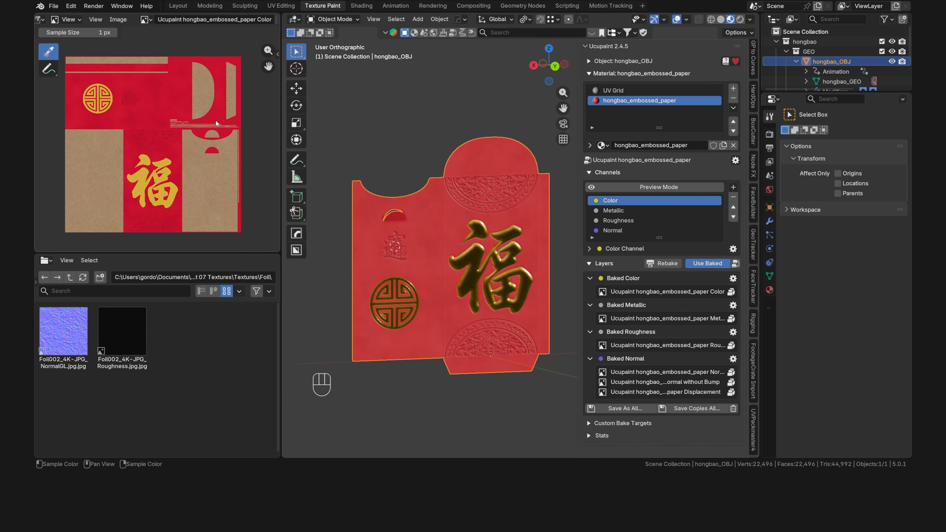
click(735, 280)
click(619, 412)
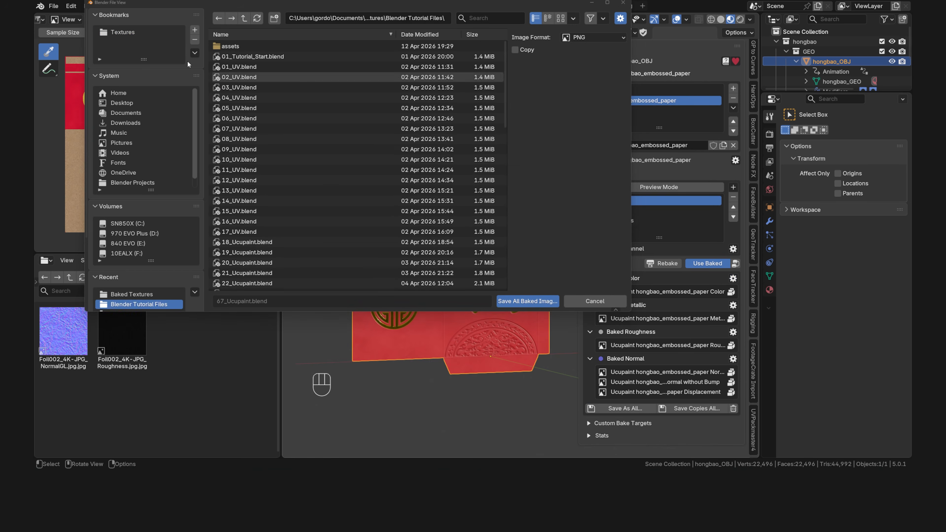
click(138, 32)
click(280, 46)
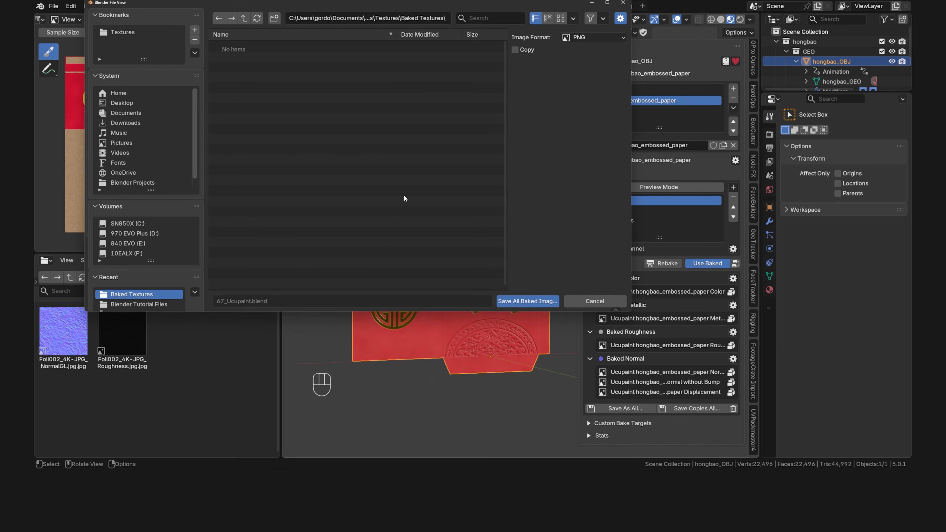
click(530, 304)
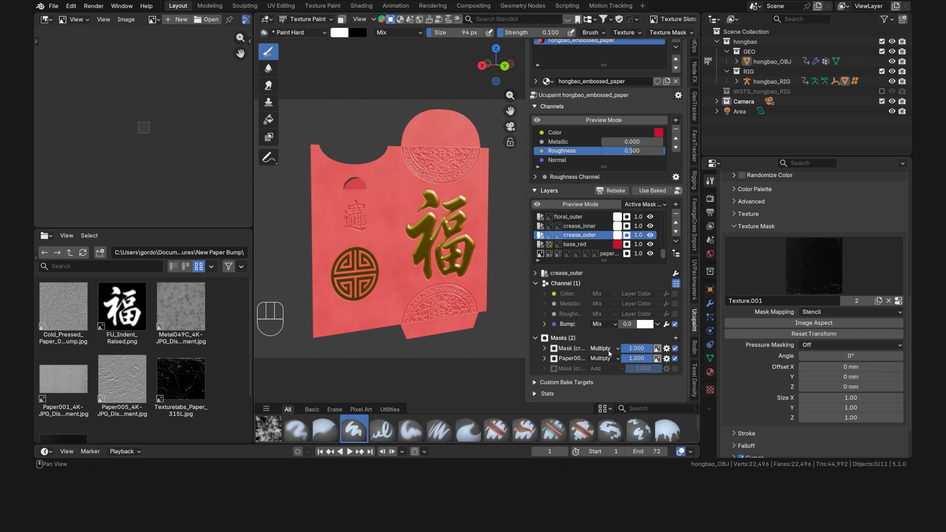
Enable the additive mask on the crease_outer layer and paint creases onto the rounded flap through the Texture.001 stencil.
click(674, 368)
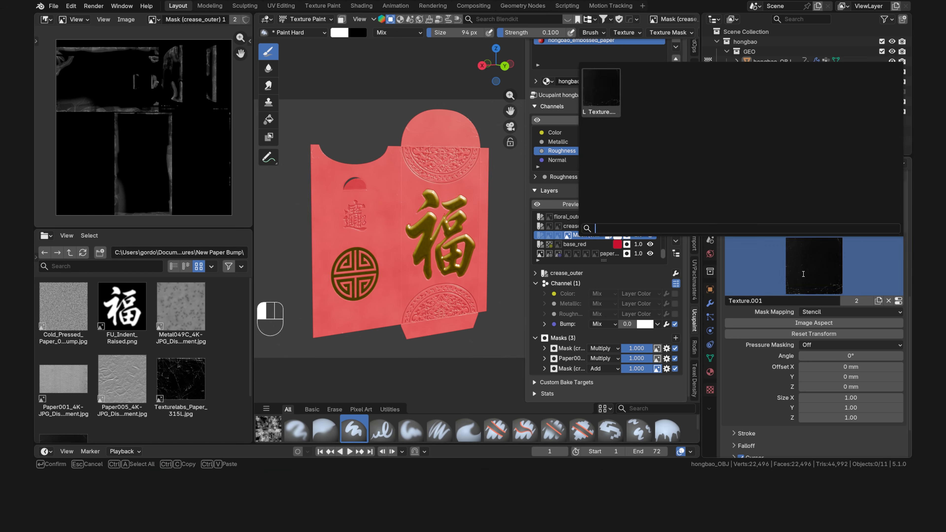
shift+middle_drag(392, 208, 404, 321)
scroll(466, 261, up, 9)
drag(473, 296, 442, 298)
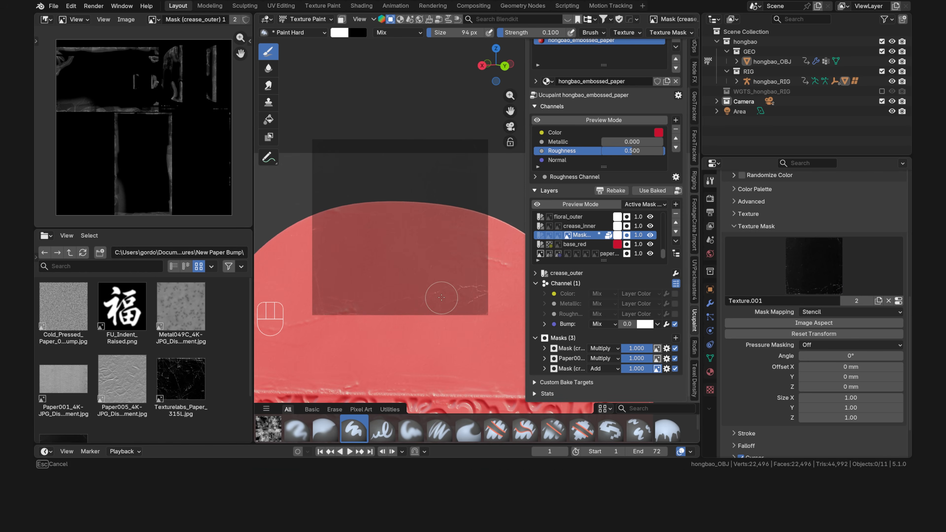
scroll(479, 257, up, 4)
shift+middle_drag(479, 283, 470, 228)
scroll(458, 238, down, 7)
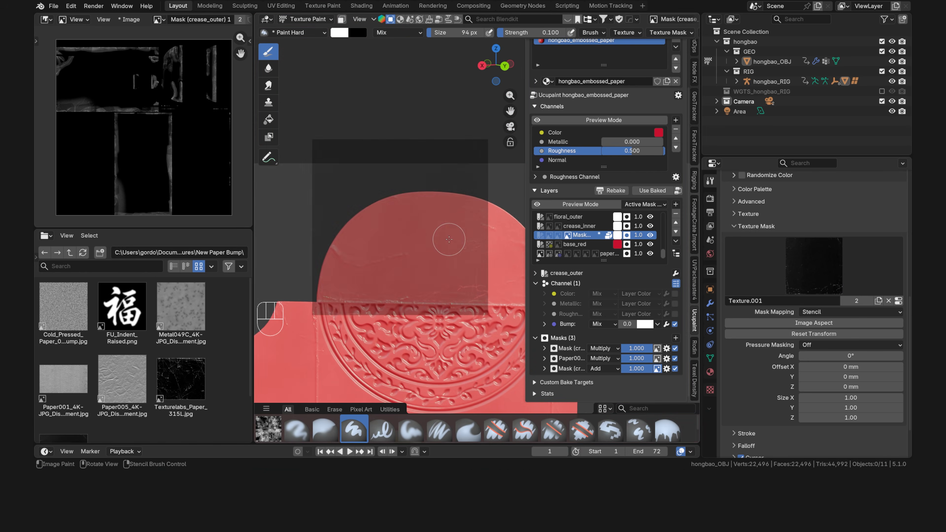
Clear the stencil from the brush's texture mask and inspect the painted creases on the flap and the rest of the envelope.
key(ctrl+z)
key(ctrl+z)
shift+middle_drag(517, 281, 462, 240)
scroll(461, 239, up, 4)
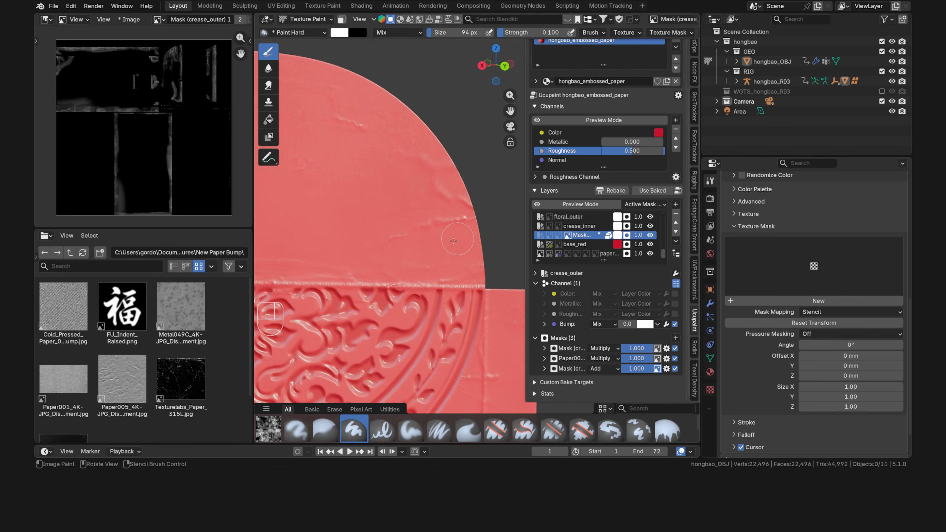
scroll(481, 250, down, 6)
shift+middle_drag(335, 283, 522, 254)
shift+middle_drag(375, 230, 424, 267)
scroll(423, 267, up, 5)
scroll(386, 276, down, 7)
scroll(413, 317, up, 5)
scroll(429, 208, down, 6)
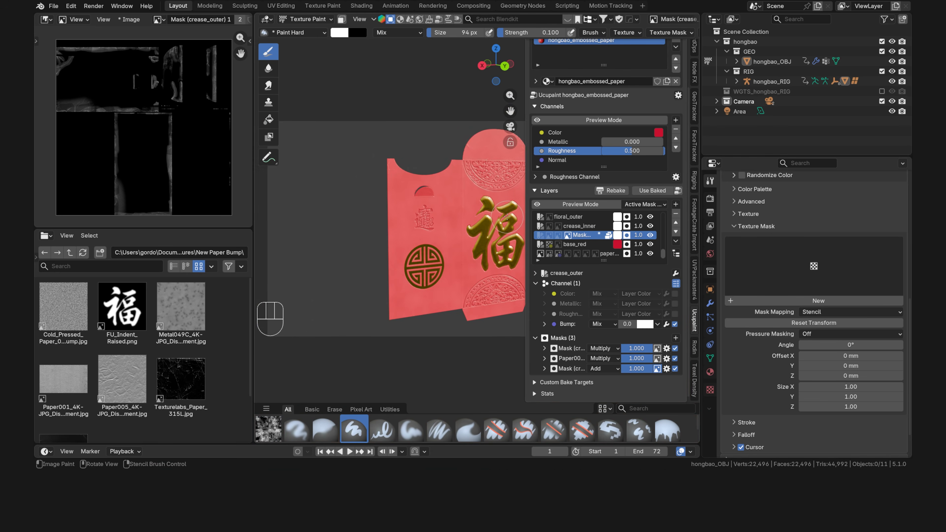
shift+middle_drag(518, 197, 465, 214)
scroll(465, 214, down, 1)
Enable the Texturelabs_Paper_315L.jpg layer and expand the settings of its base_red mask.
scroll(628, 238, up, 6)
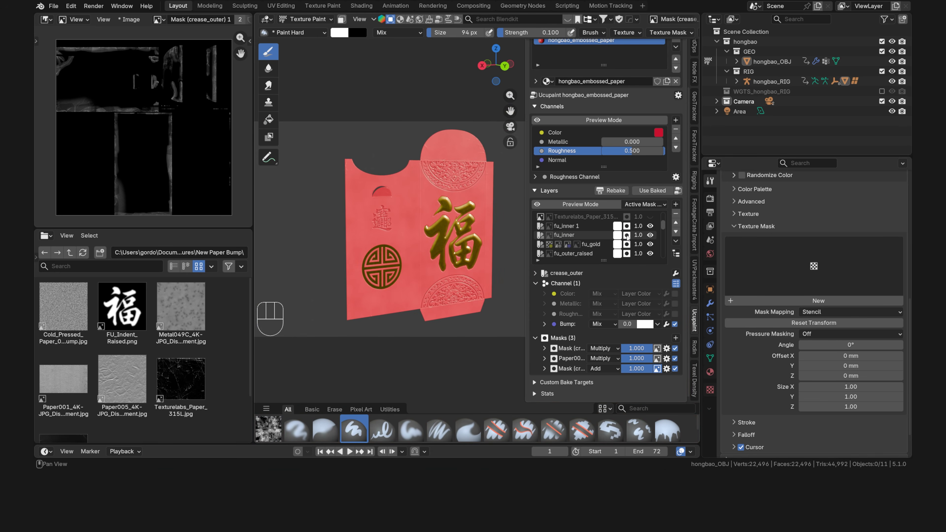
click(591, 235)
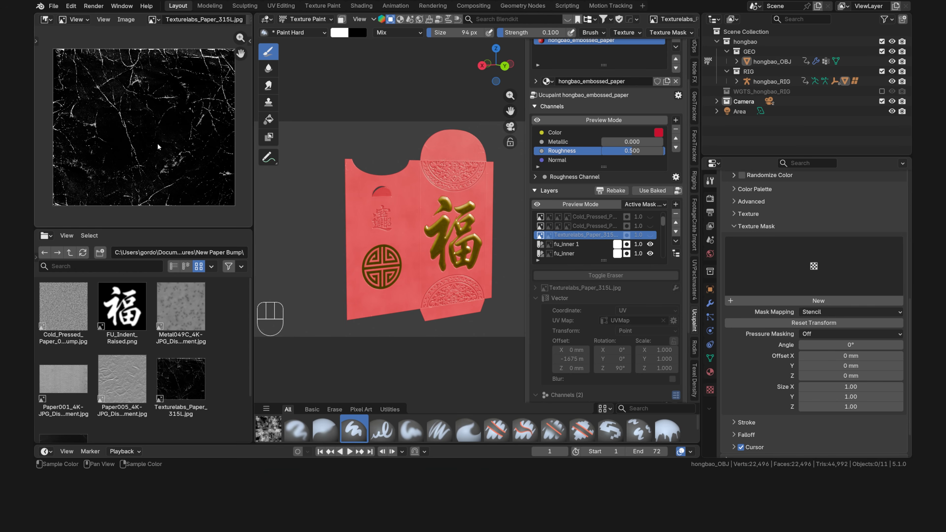
click(650, 235)
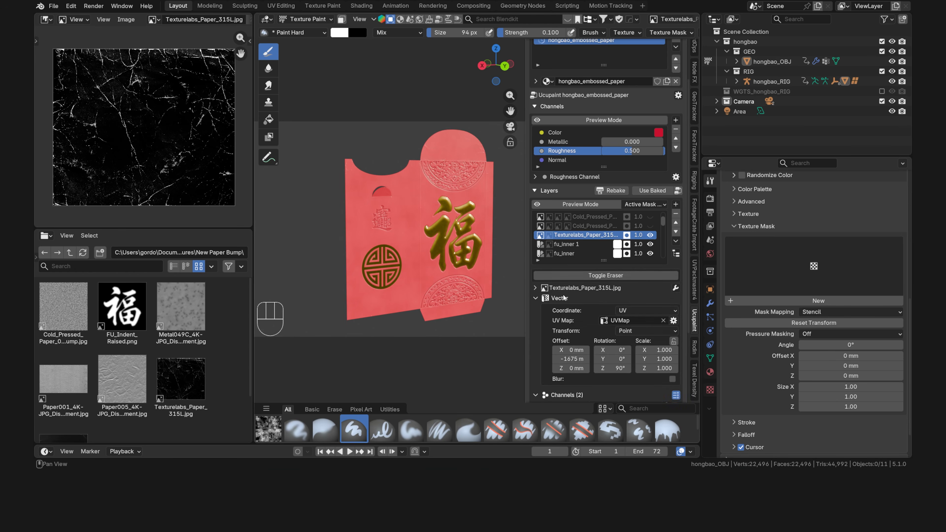
scroll(540, 312, down, 5)
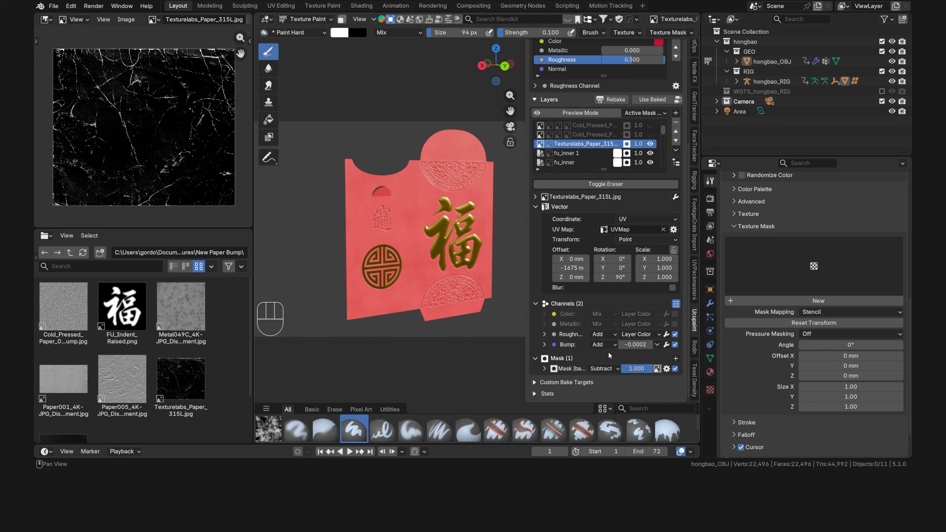
click(544, 368)
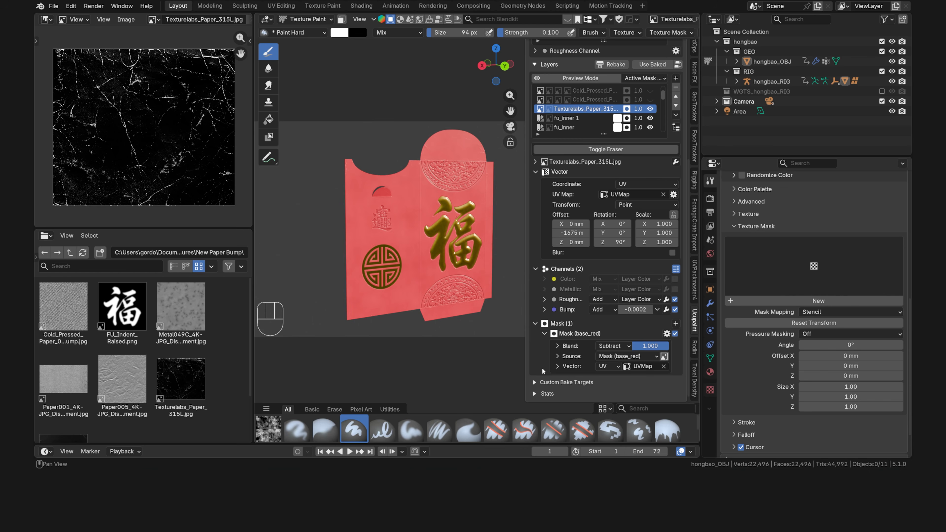
Inspect the scratches on the brown inside of the envelope up close, adjusting the viewport's environment lighting to bring them out.
middle_drag(500, 305, 298, 257)
shift+middle_drag(500, 223, 454, 212)
scroll(458, 201, up, 5)
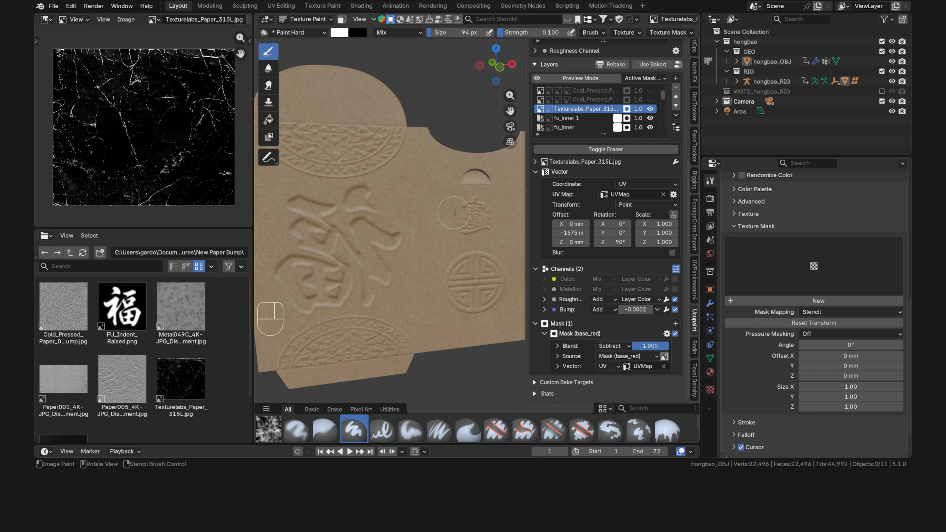
middle_drag(611, 21, 393, 21)
click(691, 20)
mouse_move(689, 128)
mouse_down()
mouse_move(659, 127)
mouse_move(687, 127)
mouse_up()
middle_drag(406, 194, 440, 204)
scroll(440, 204, up, 4)
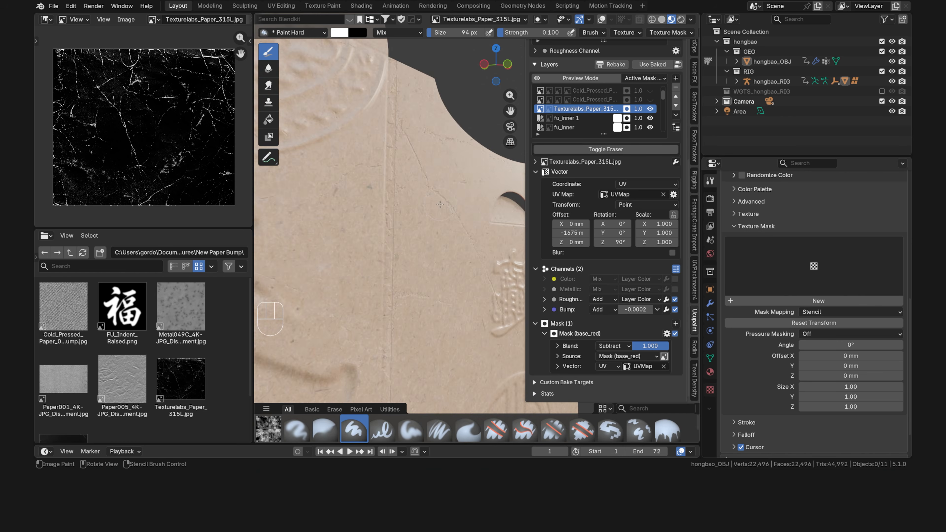
scroll(477, 220, up, 4)
scroll(477, 220, down, 7)
Readjust the viewport's environment lighting over the whole inner side and return to the camera view.
click(691, 19)
drag(690, 127, 703, 127)
scroll(447, 231, down, 4)
shift+middle_drag(443, 254, 424, 242)
scroll(458, 235, down, 4)
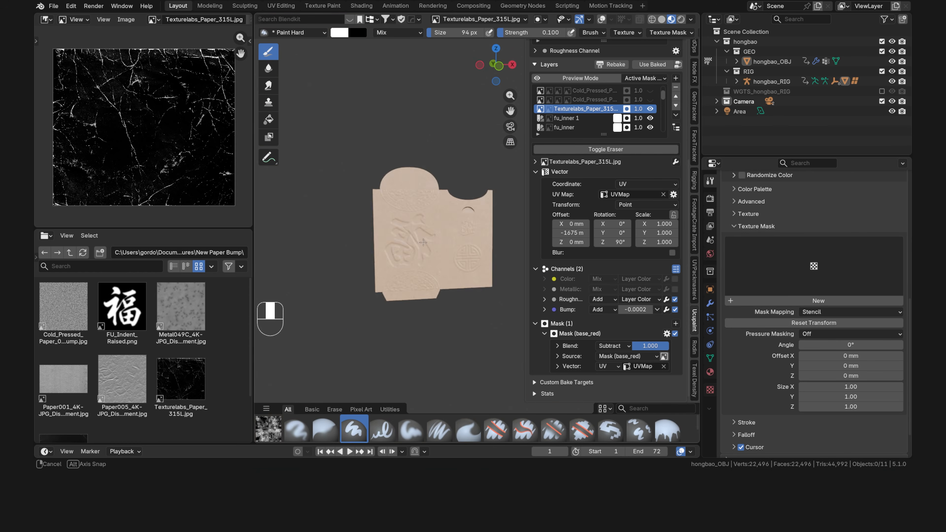
key(KP_0)
Enable the Cold_Pressed_Paper_01_Image-bump layer directly above the Texturelabs paper layer.
click(595, 99)
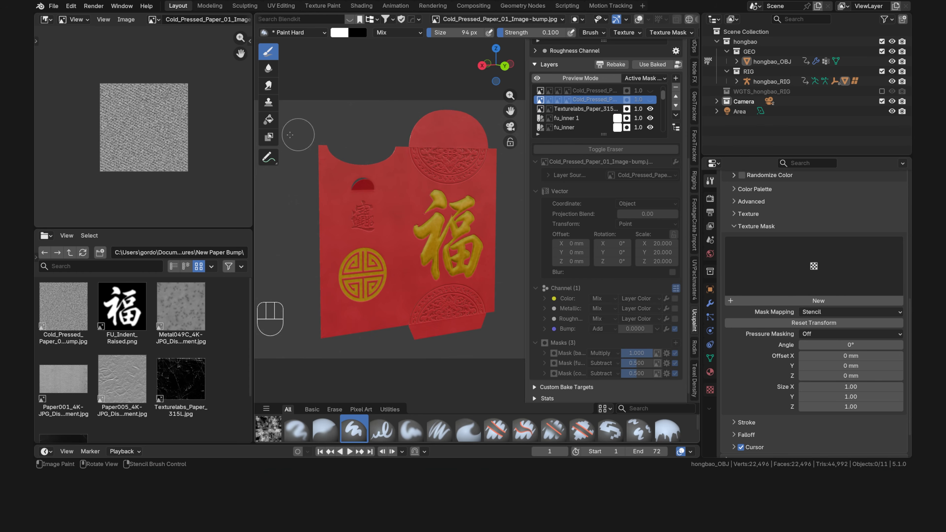
scroll(154, 98, up, 3)
click(651, 100)
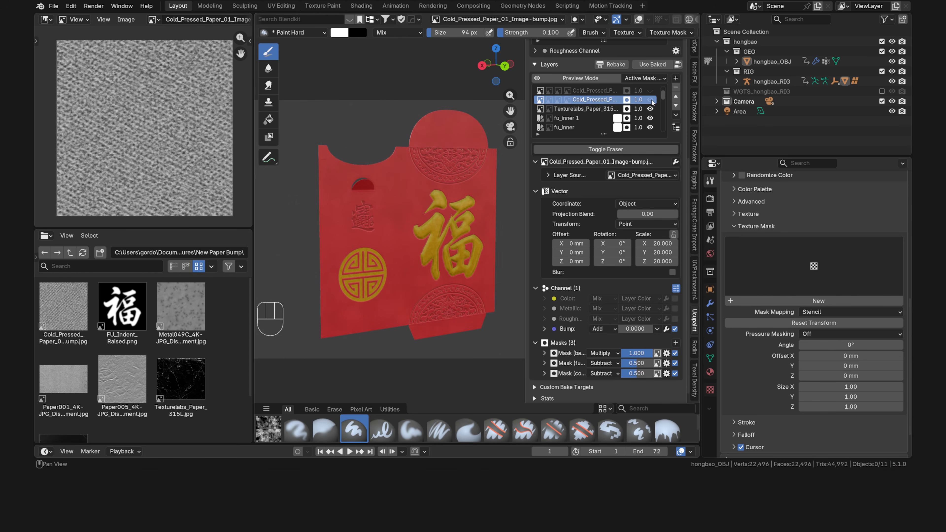
scroll(690, 20, down, 3)
Adjust the viewport's environment lighting for the outer side and examine the paper grain around the gold character and embossed floral pattern.
click(691, 19)
drag(685, 128, 729, 127)
scroll(462, 186, up, 4)
shift+middle_drag(501, 175, 453, 198)
scroll(452, 199, up, 5)
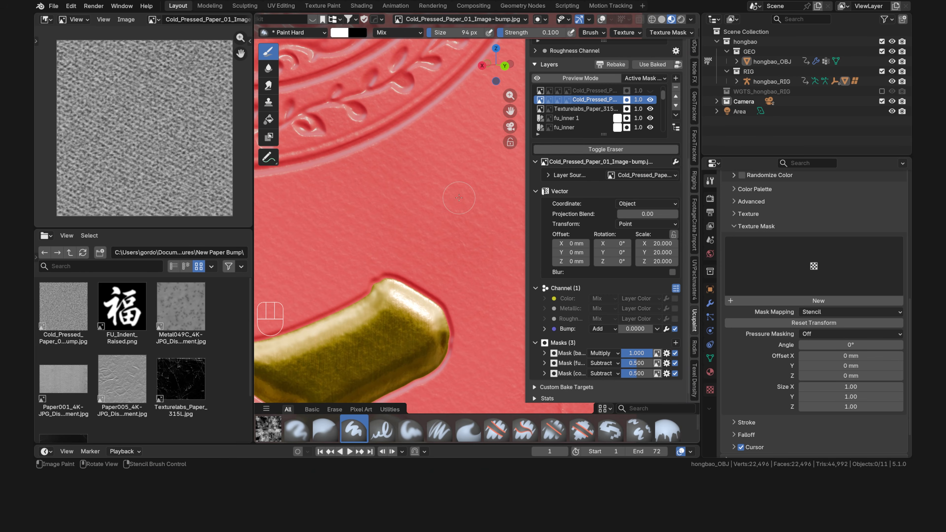
scroll(459, 198, down, 5)
shift+middle_drag(320, 220, 408, 179)
scroll(472, 248, up, 5)
scroll(458, 228, down, 5)
scroll(460, 229, down, 4)
scroll(373, 149, down, 1)
Review the cold-pressed paper bump layer's masks by expanding and collapsing each one's settings.
click(544, 353)
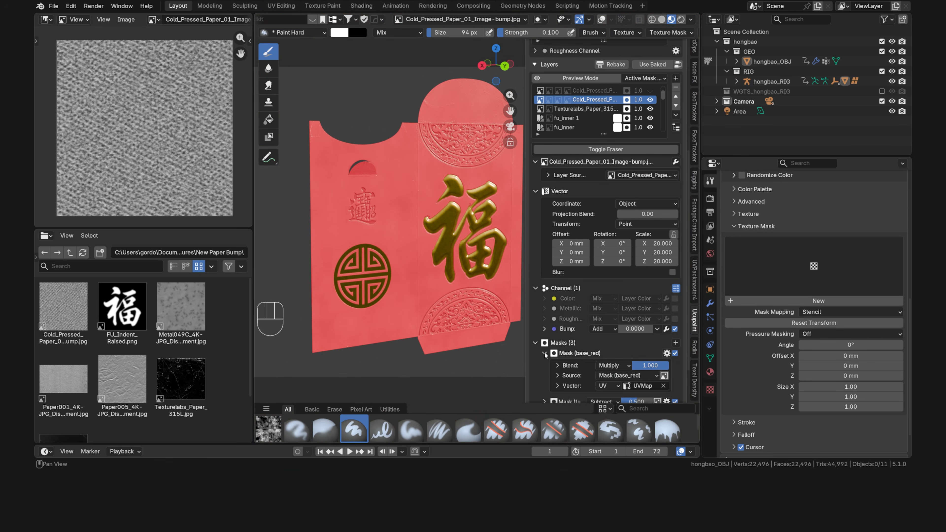
click(544, 353)
click(545, 363)
scroll(552, 337, down, 3)
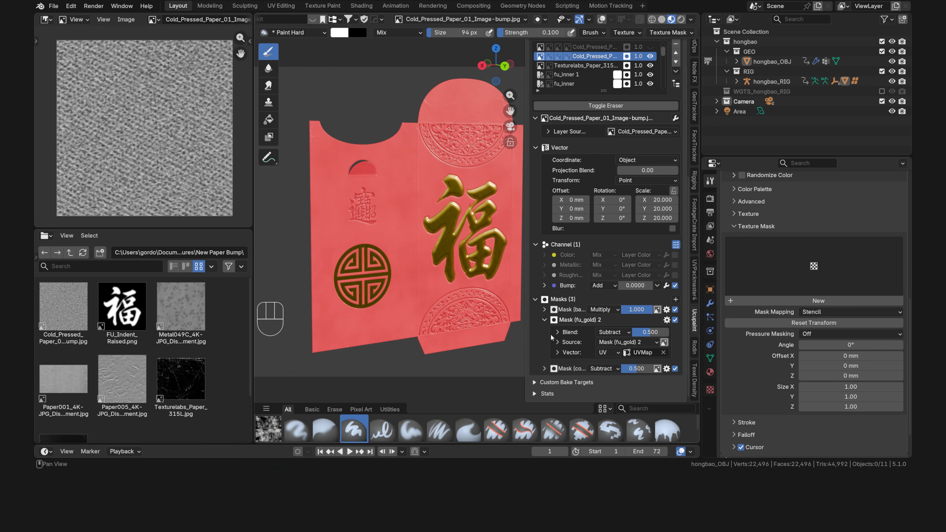
click(544, 320)
click(545, 369)
scroll(549, 352, down, 3)
click(544, 334)
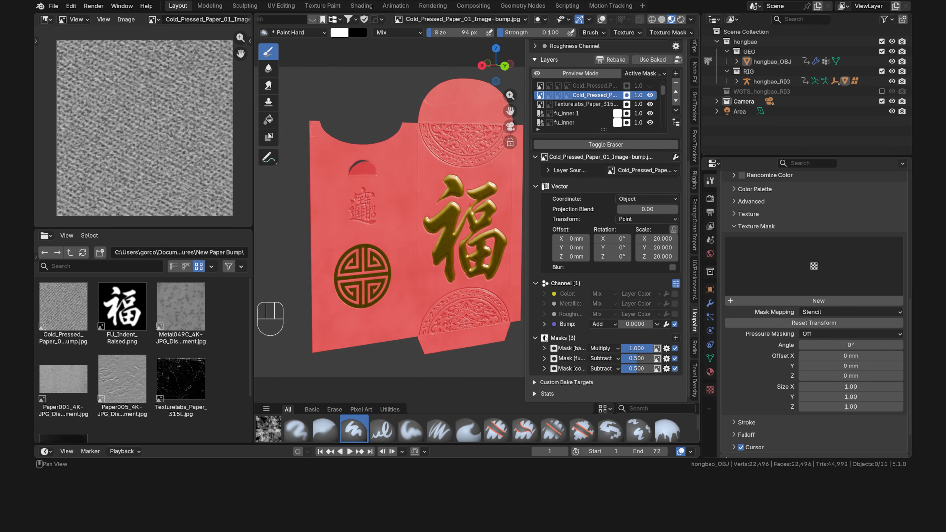
Enable the second Cold_Pressed_Paper_01_Image-bump layer above and review its Roughness color ramp and mask settings.
scroll(545, 333, up, 5)
click(600, 223)
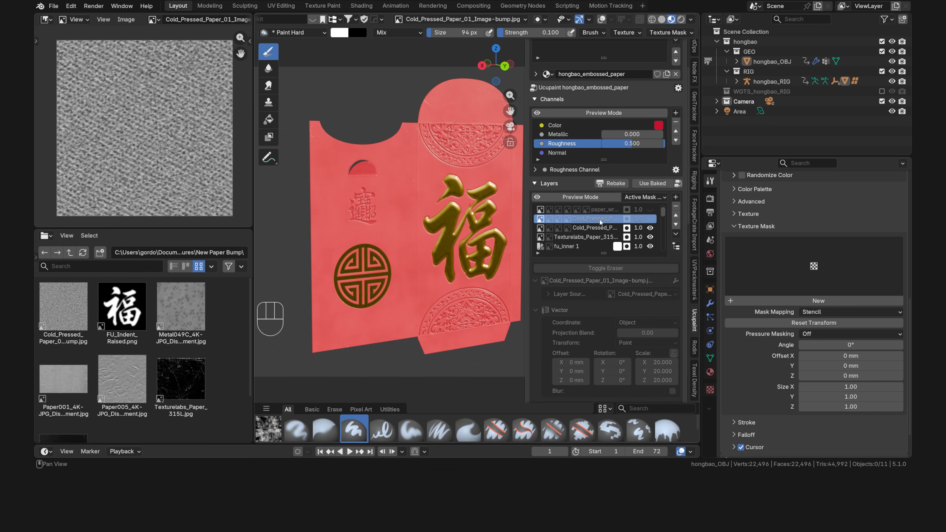
click(650, 218)
scroll(542, 301, down, 9)
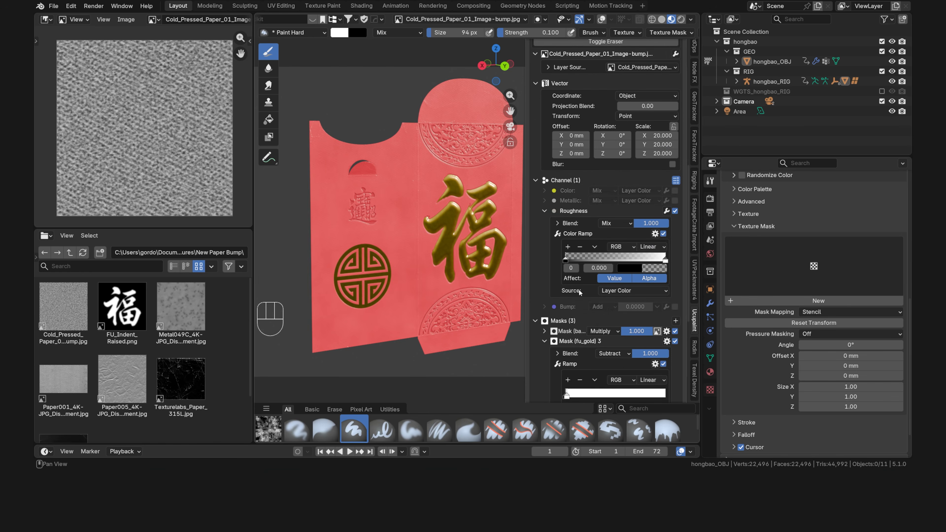
Review the base_red mask's settings on the upper cold-pressed paper layer and collapse its expanded masks.
click(544, 331)
scroll(546, 323, down, 5)
click(545, 261)
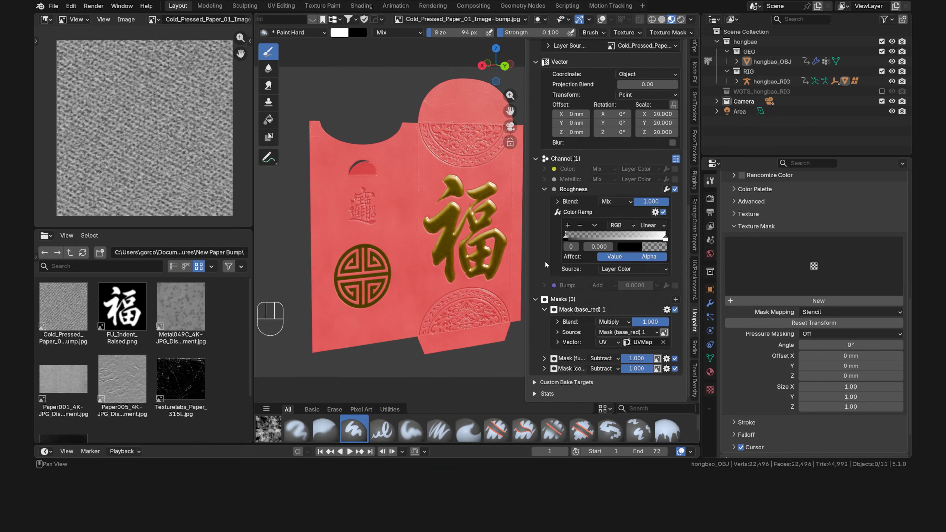
click(543, 310)
scroll(544, 305, up, 10)
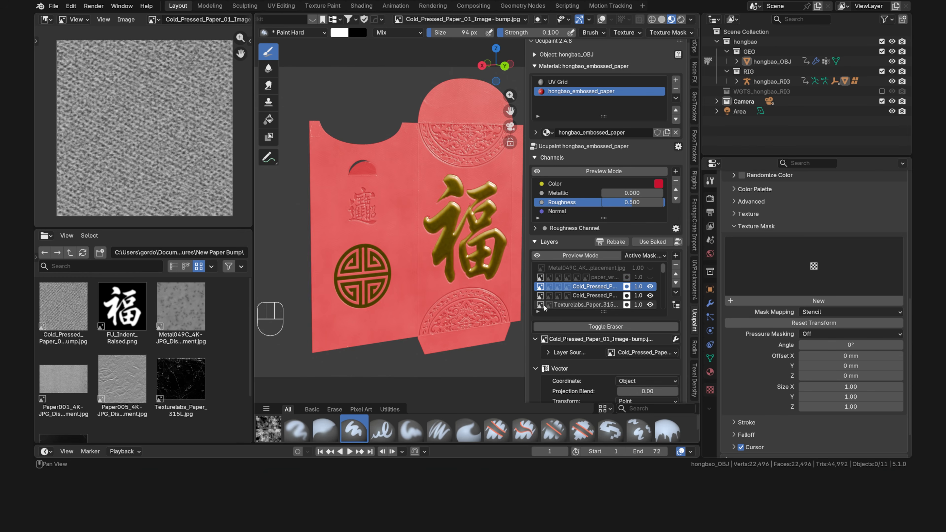
Enable the paper_wrinkles layer and switch the viewport to rendered shading.
click(603, 277)
key(Home)
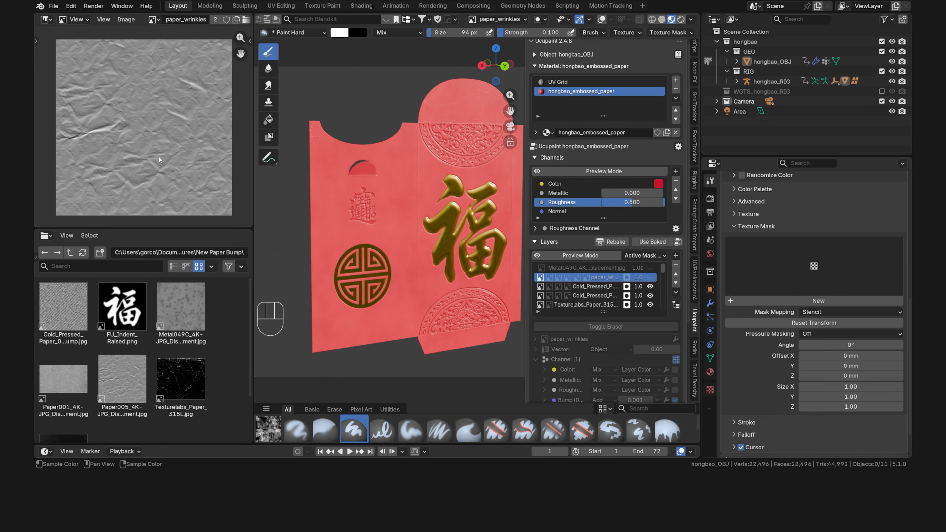
click(650, 277)
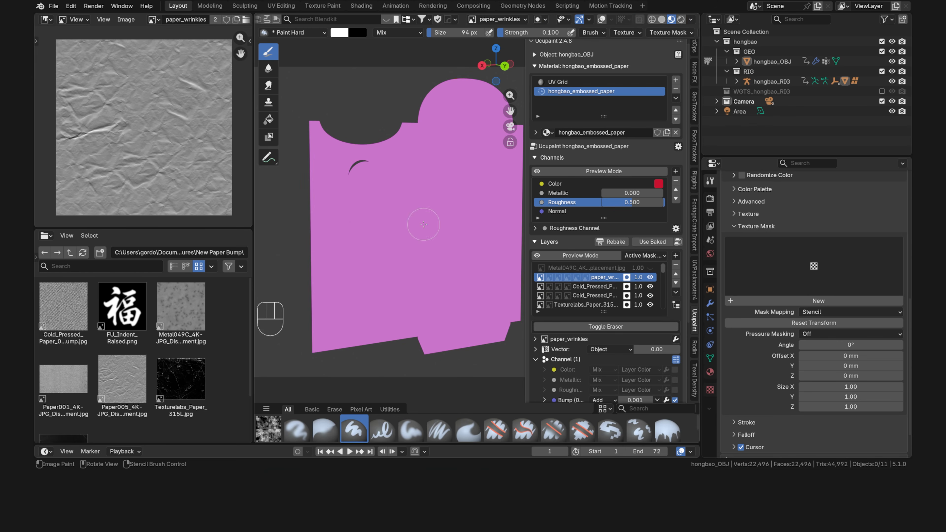
click(681, 19)
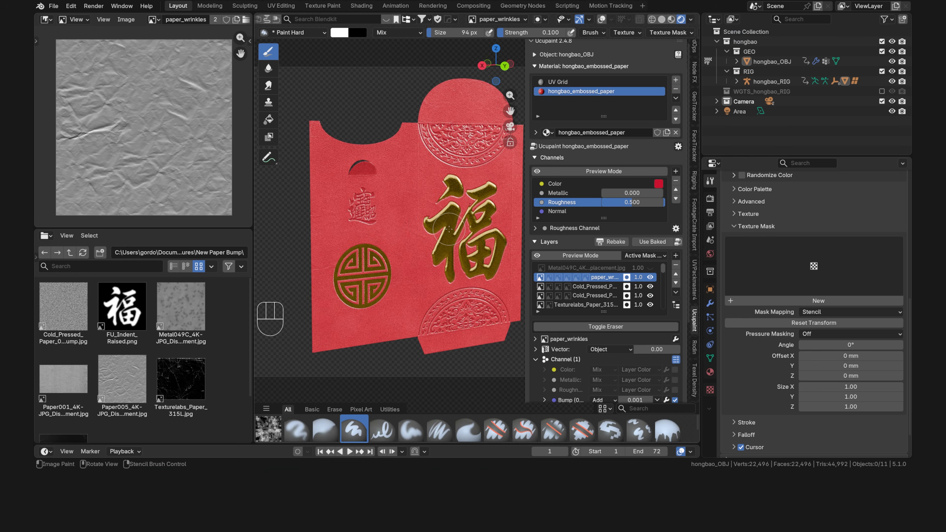
Examine the paper wrinkles up close around the gold character and the embossed floral pattern.
scroll(415, 241, up, 6)
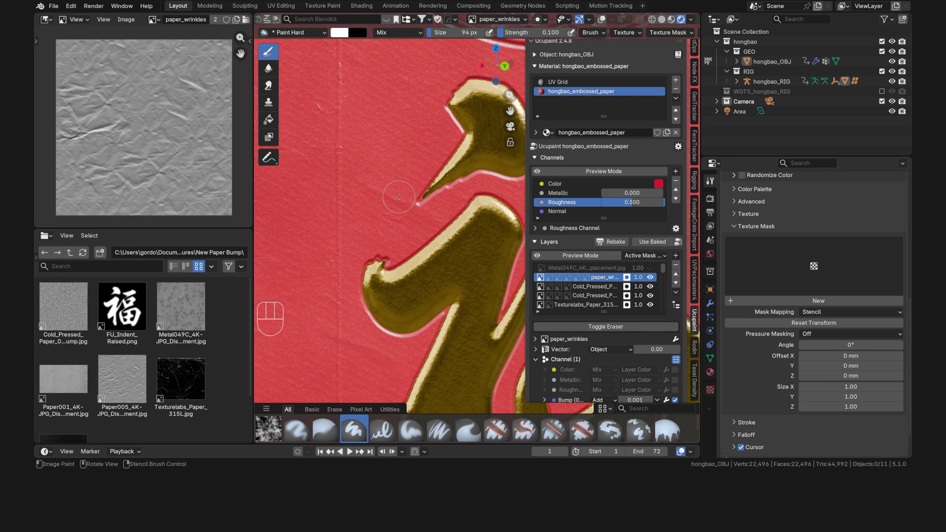
scroll(446, 247, down, 5)
scroll(447, 253, up, 4)
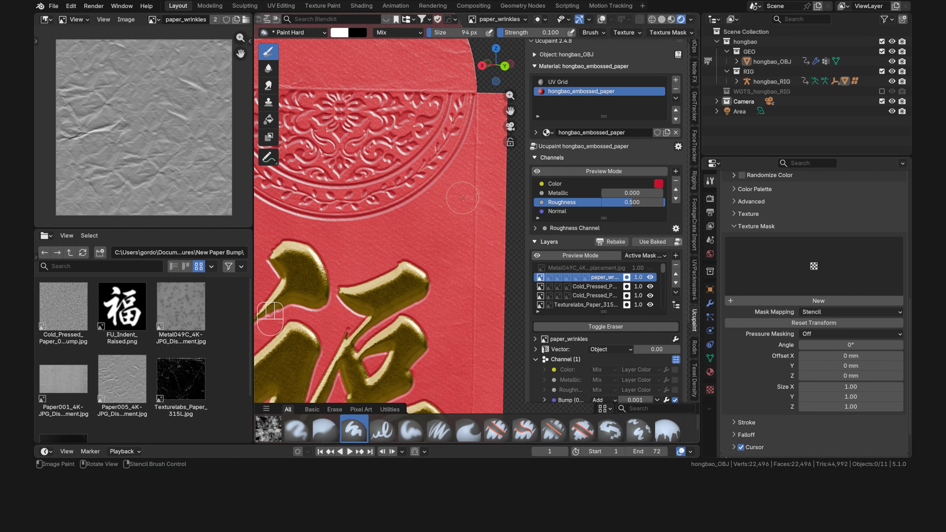
scroll(387, 283, down, 1)
scroll(388, 277, down, 3)
shift+middle_drag(388, 277, 450, 205)
Enable the Metal049C displacement layer above paper_wrinkles and review its Normal bump settings.
scroll(537, 336, down, 4)
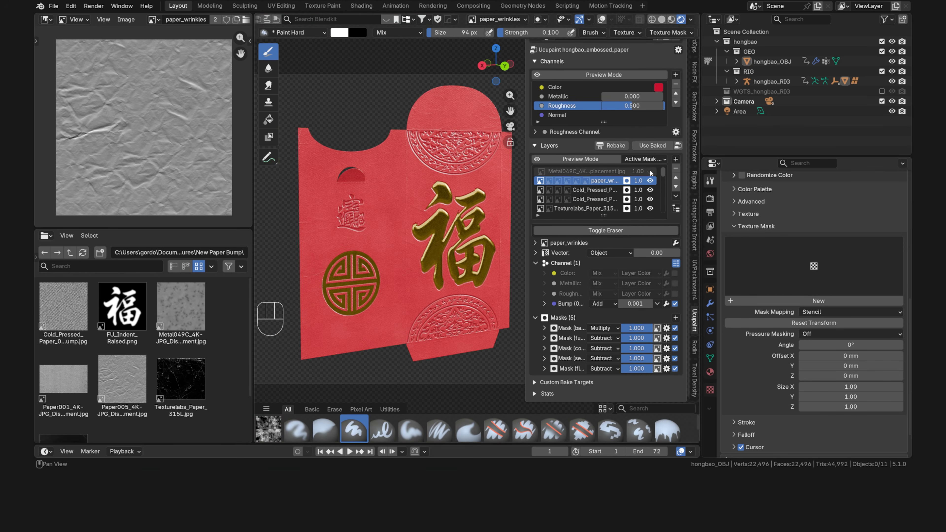
click(611, 172)
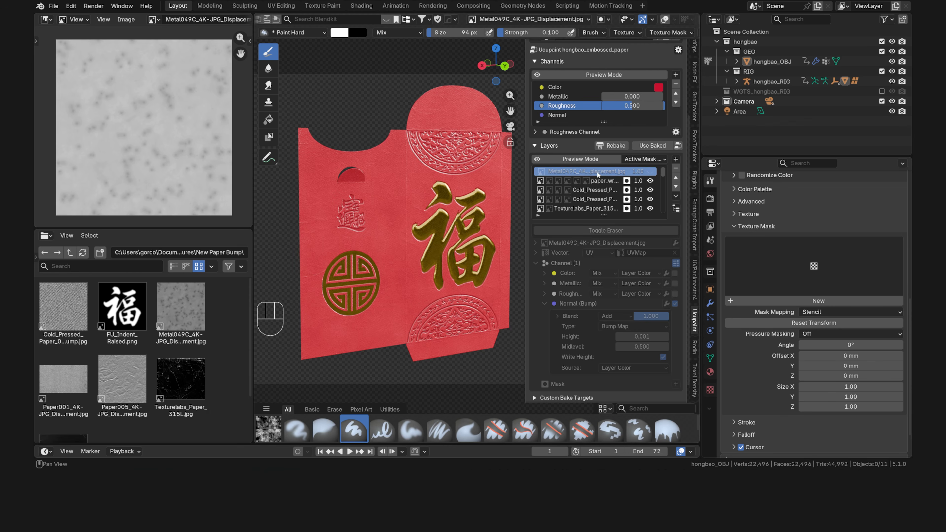
click(651, 172)
scroll(534, 275, down, 1)
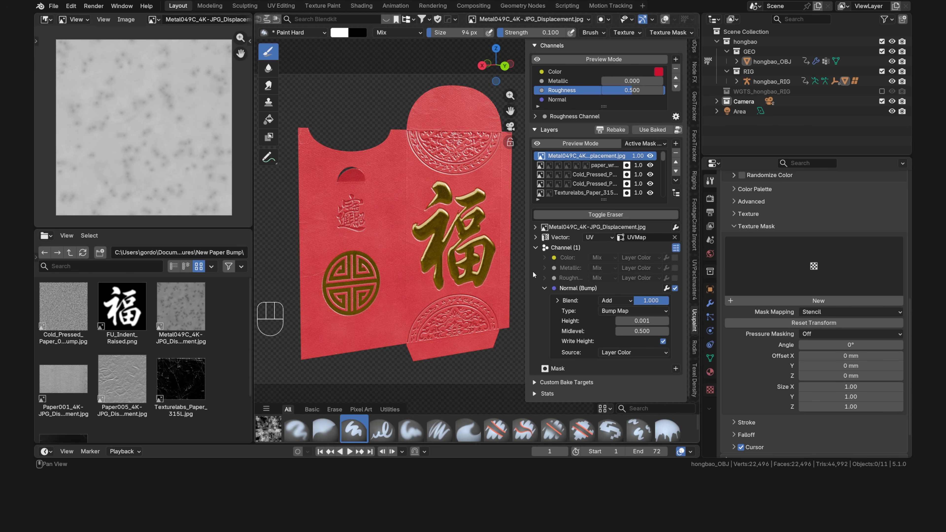
scroll(534, 275, up, 5)
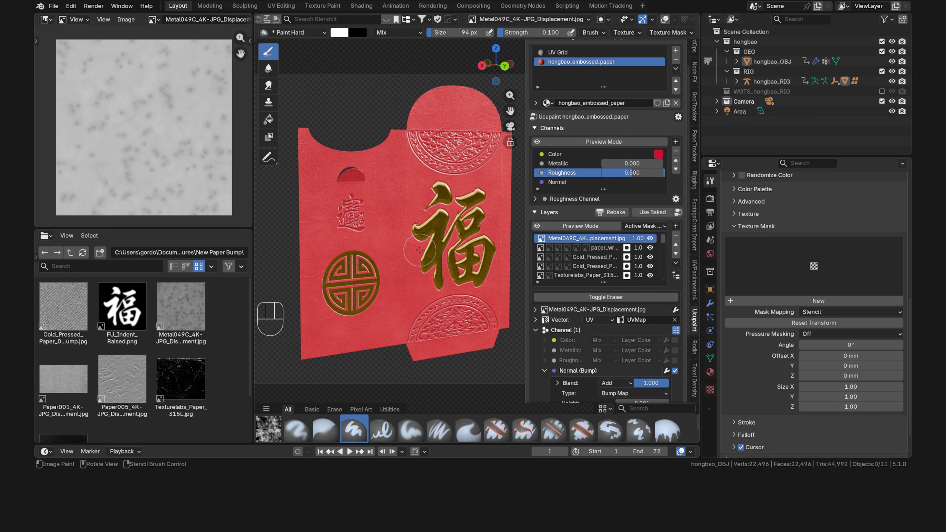
Switch the material to its baked textures and review the baked Color, Metallic, Roughness and Normal images.
click(651, 212)
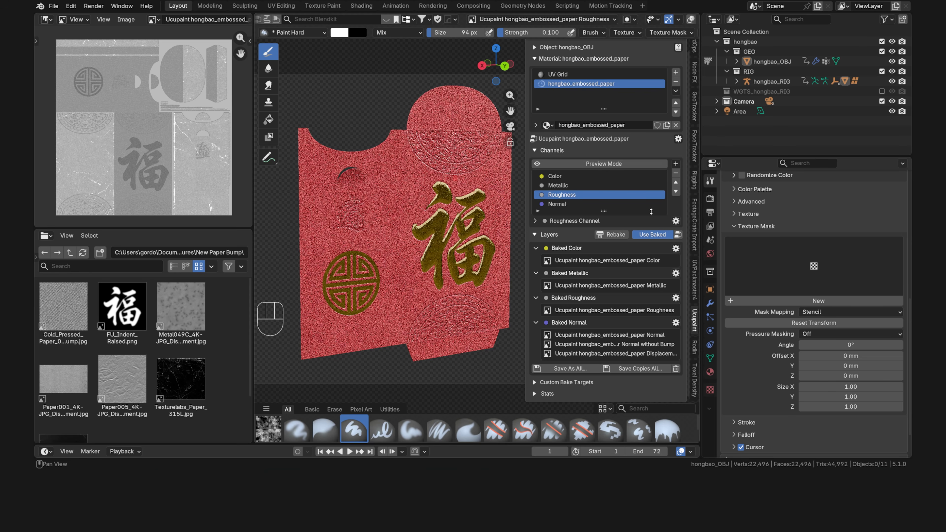
click(588, 176)
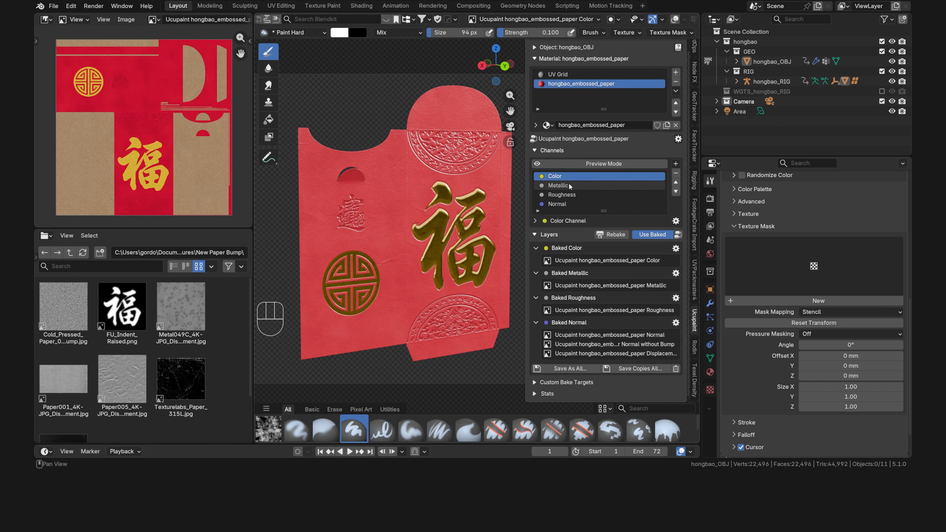
click(579, 186)
click(578, 195)
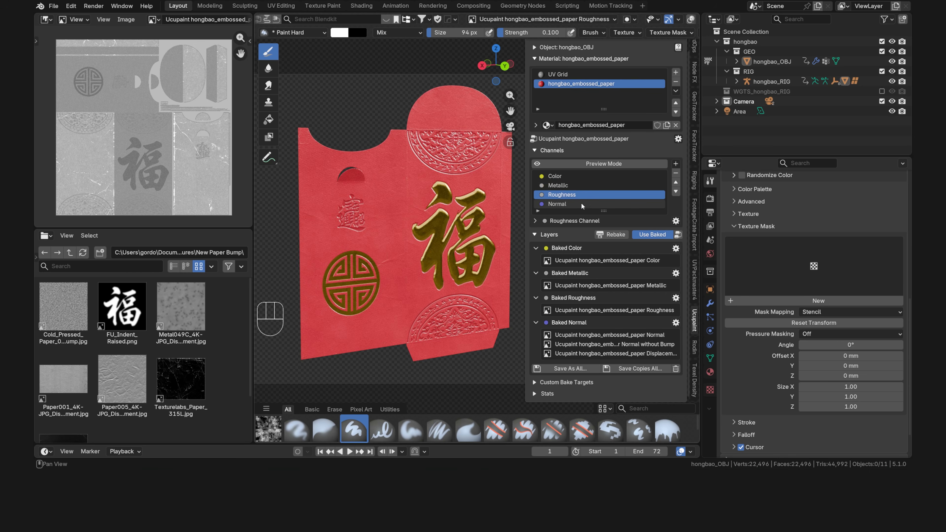
click(581, 204)
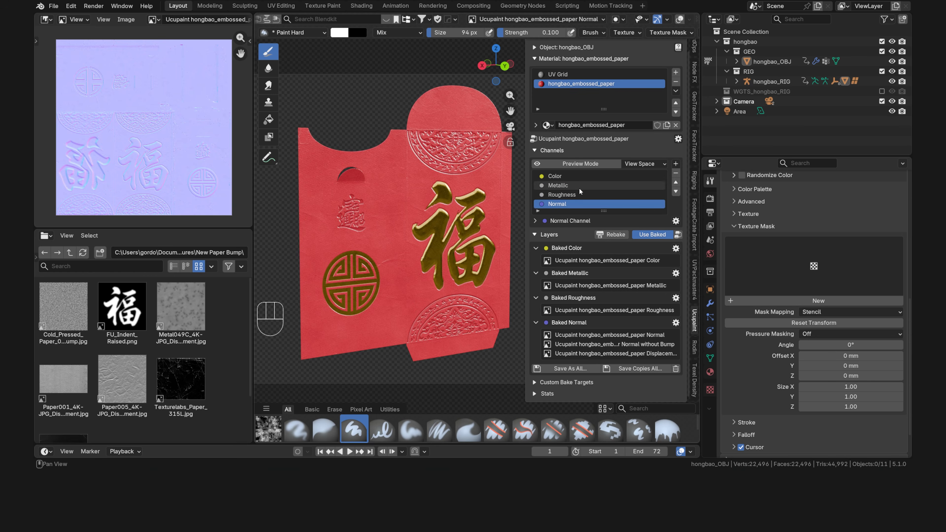
click(578, 203)
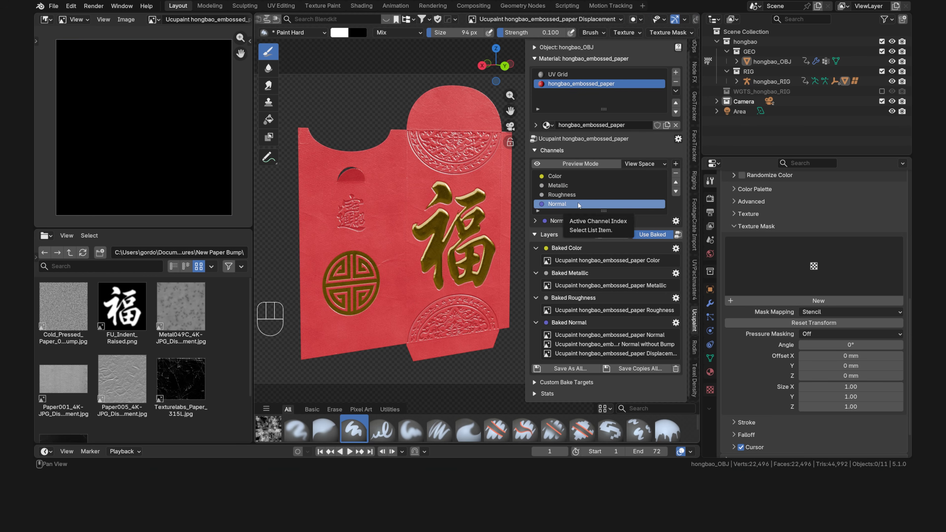
click(578, 203)
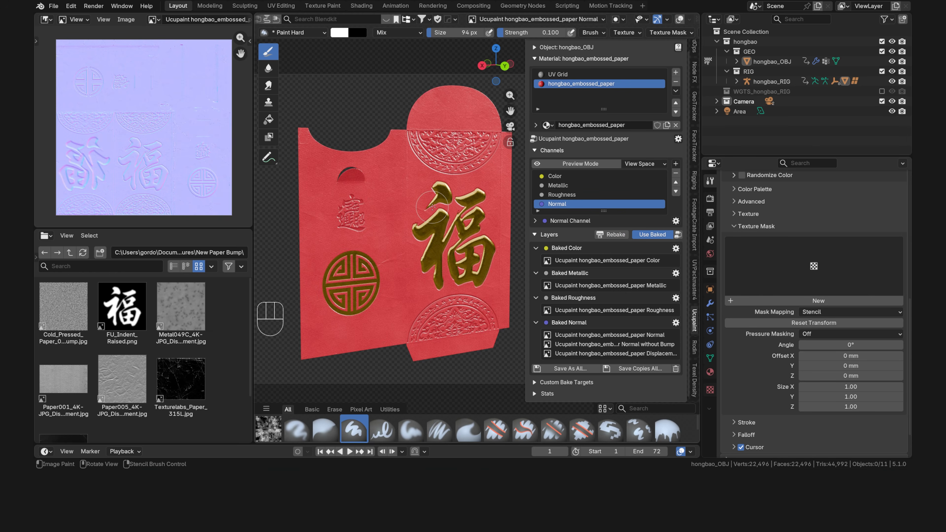